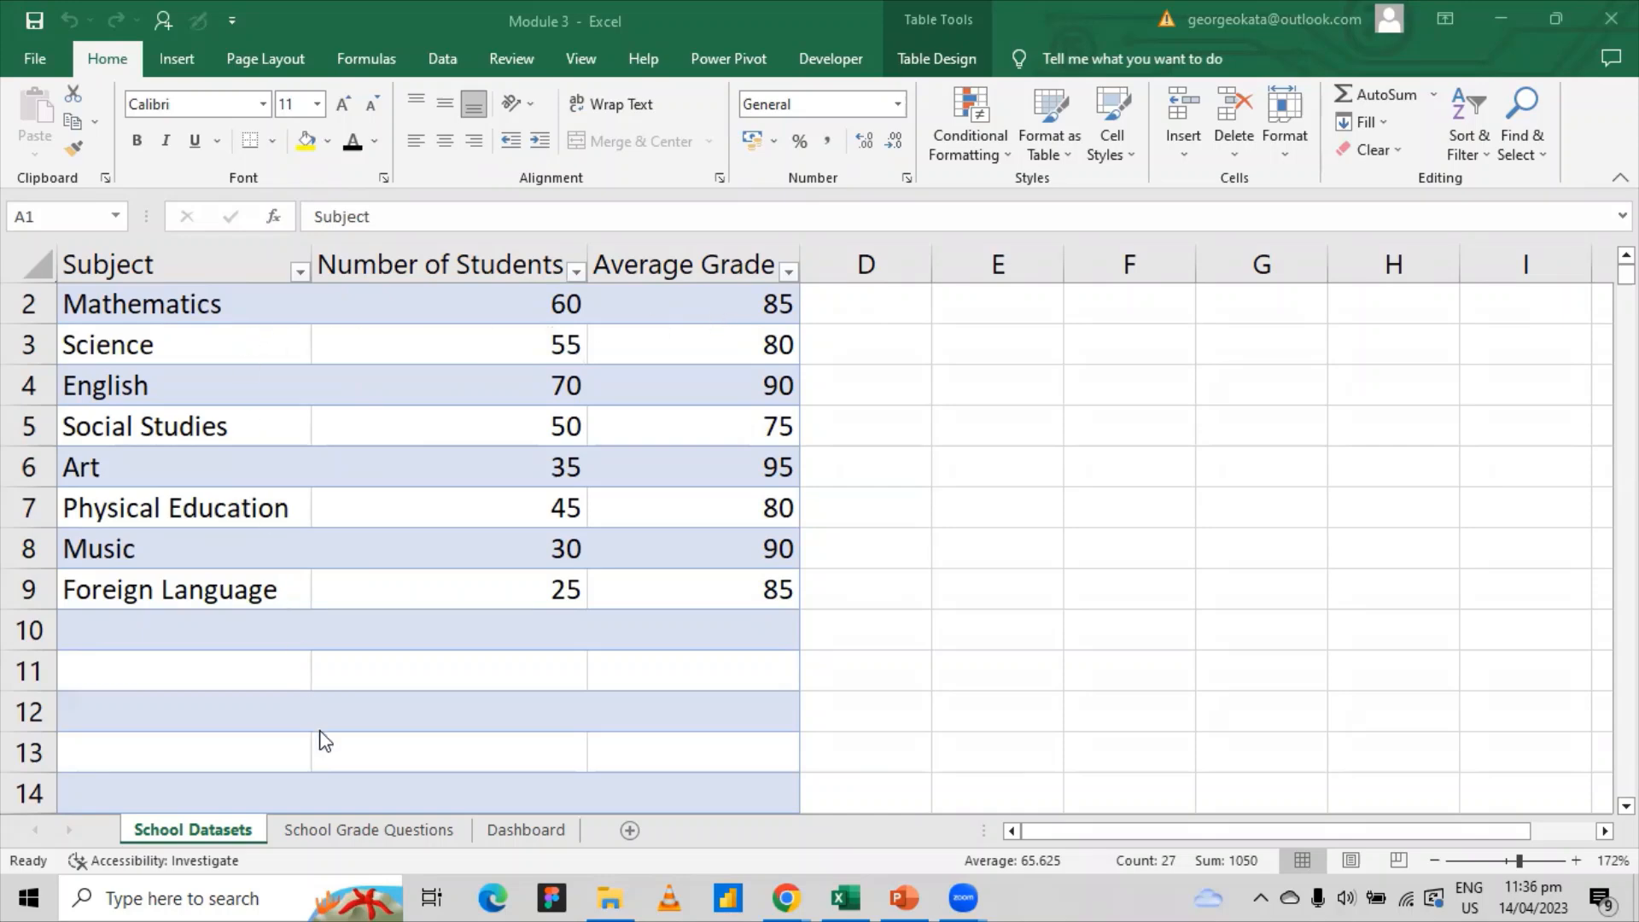
- Review the analysis questions on the School Grade Questions sheet and open the empty Dashboard sheet
left_click(352, 817)
left_click(351, 814)
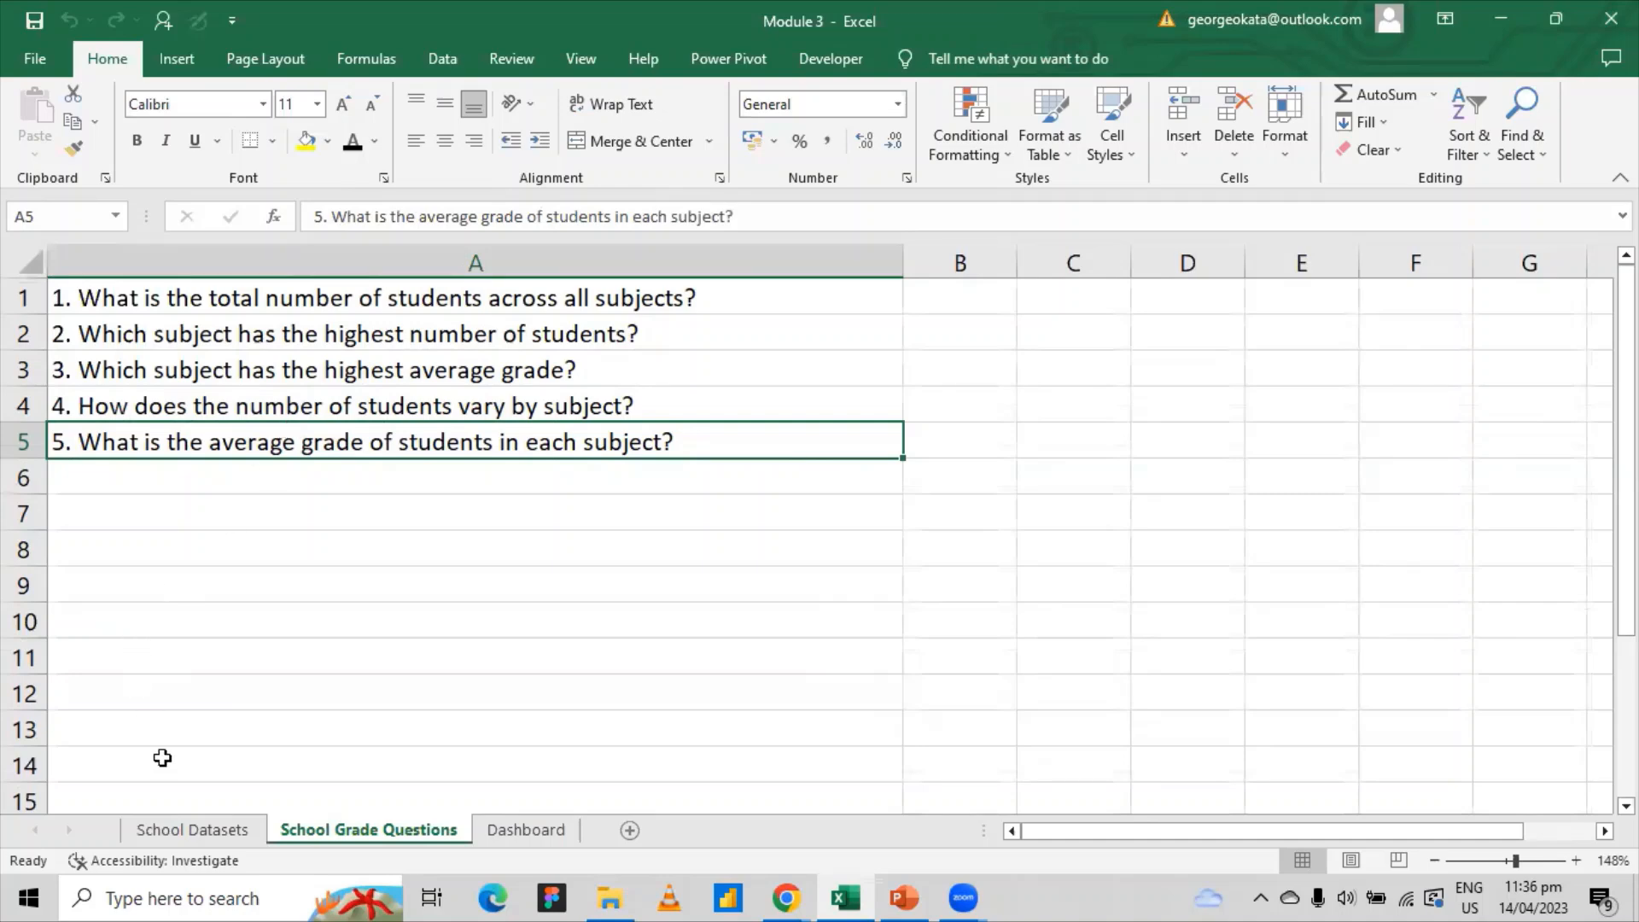
left_click(500, 832)
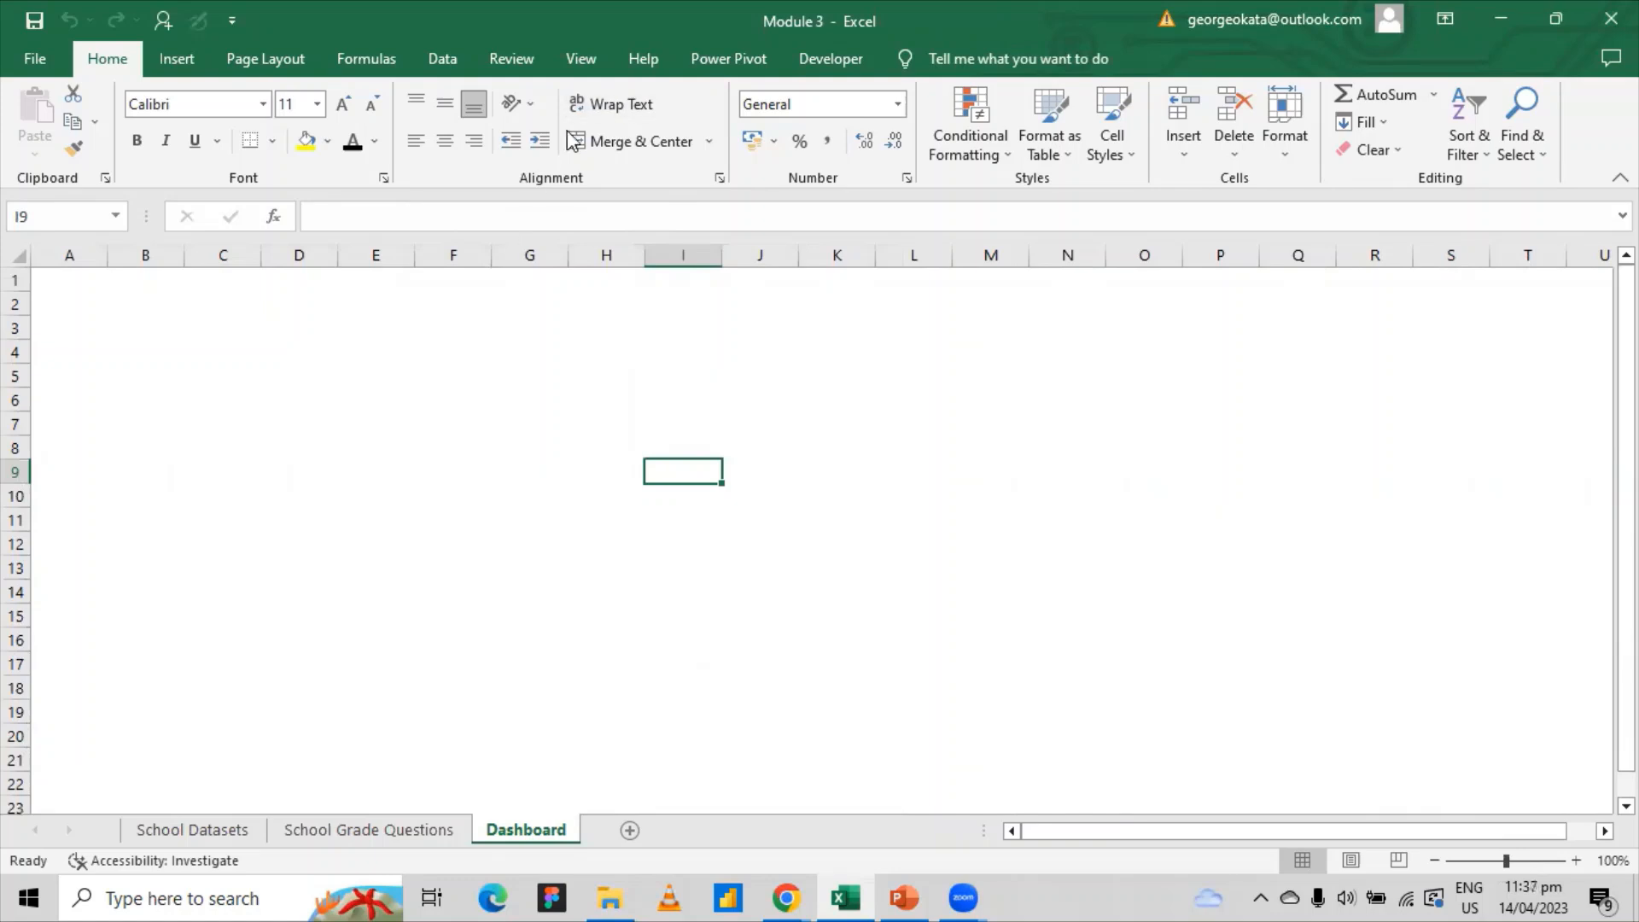
- Turn the gridlines on the Dashboard sheet on and off again
left_click(580, 58)
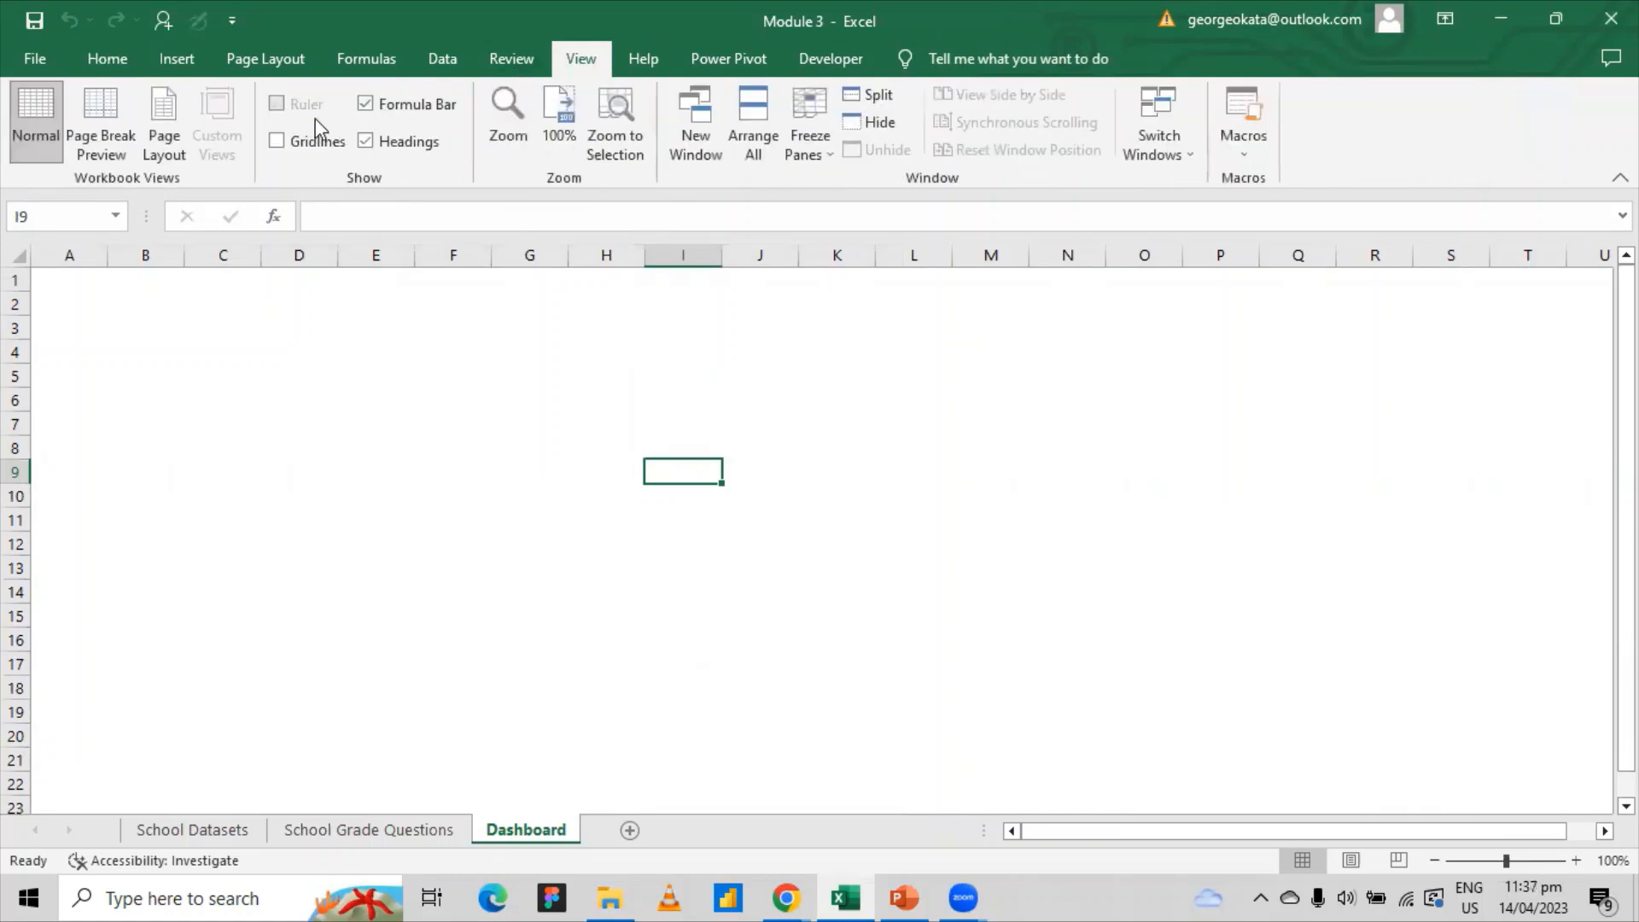
left_click(301, 145)
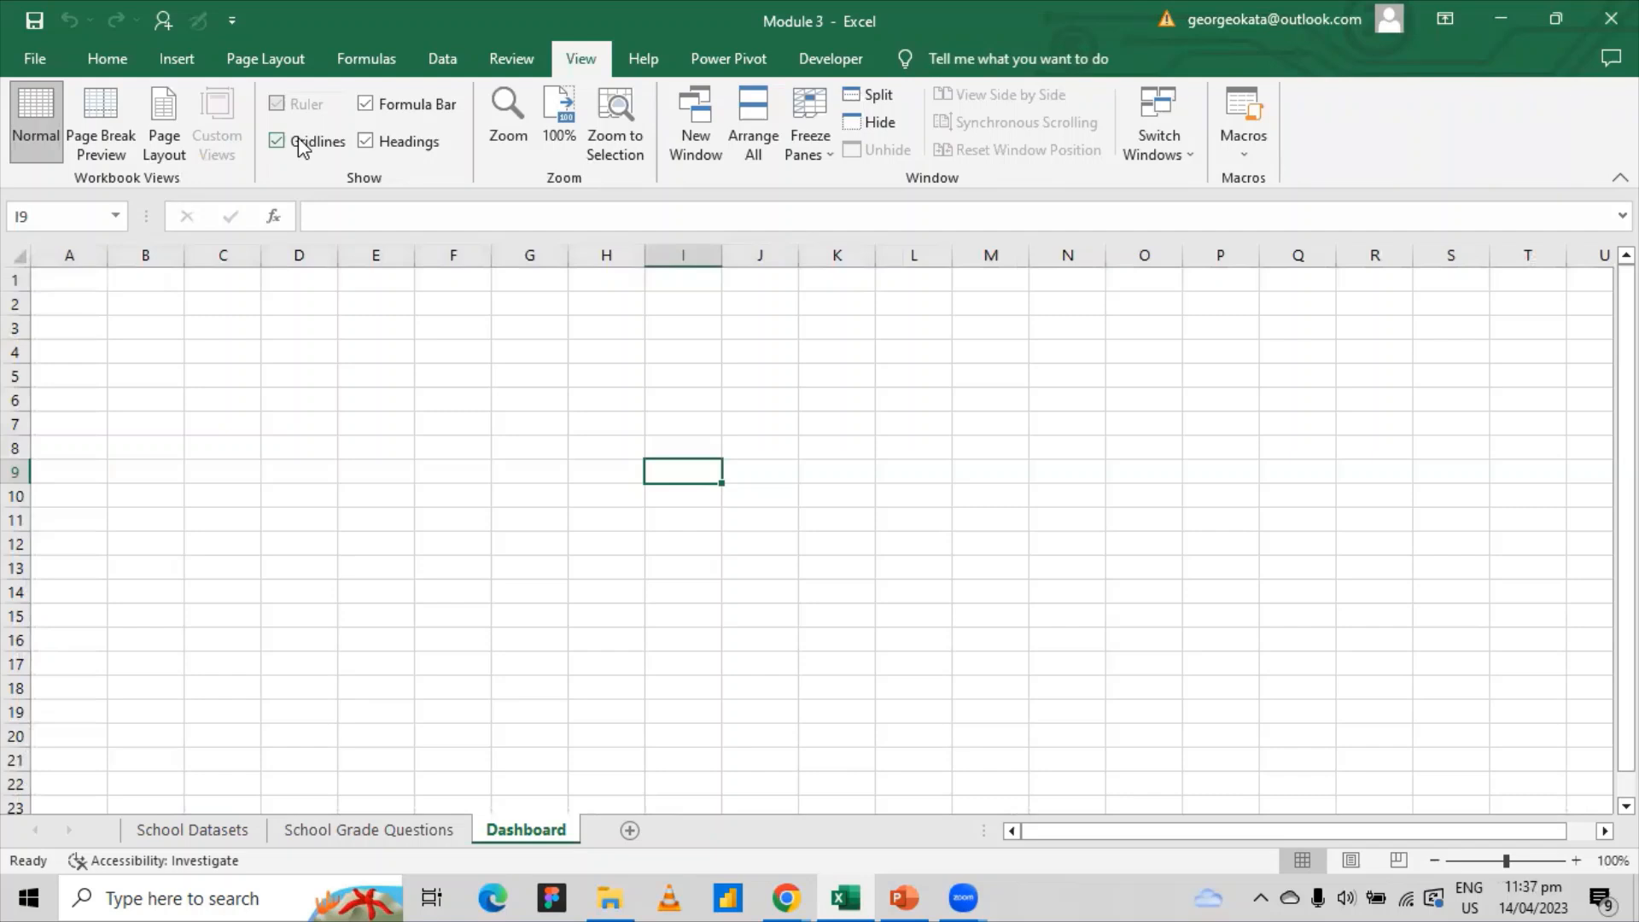
left_click(301, 145)
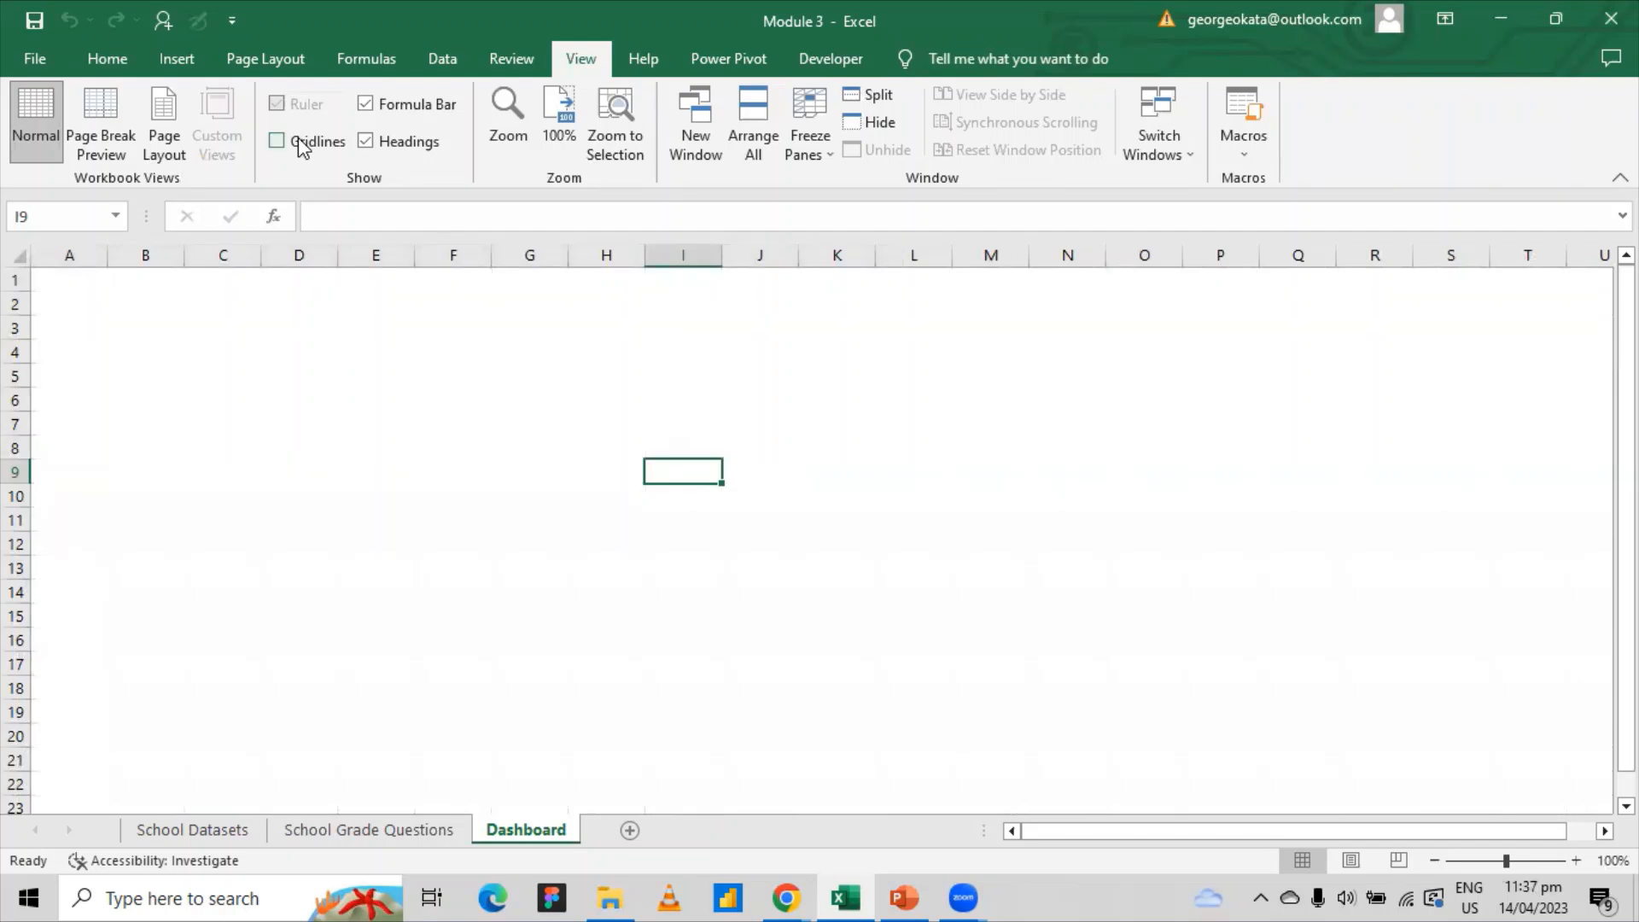
left_click(907, 477)
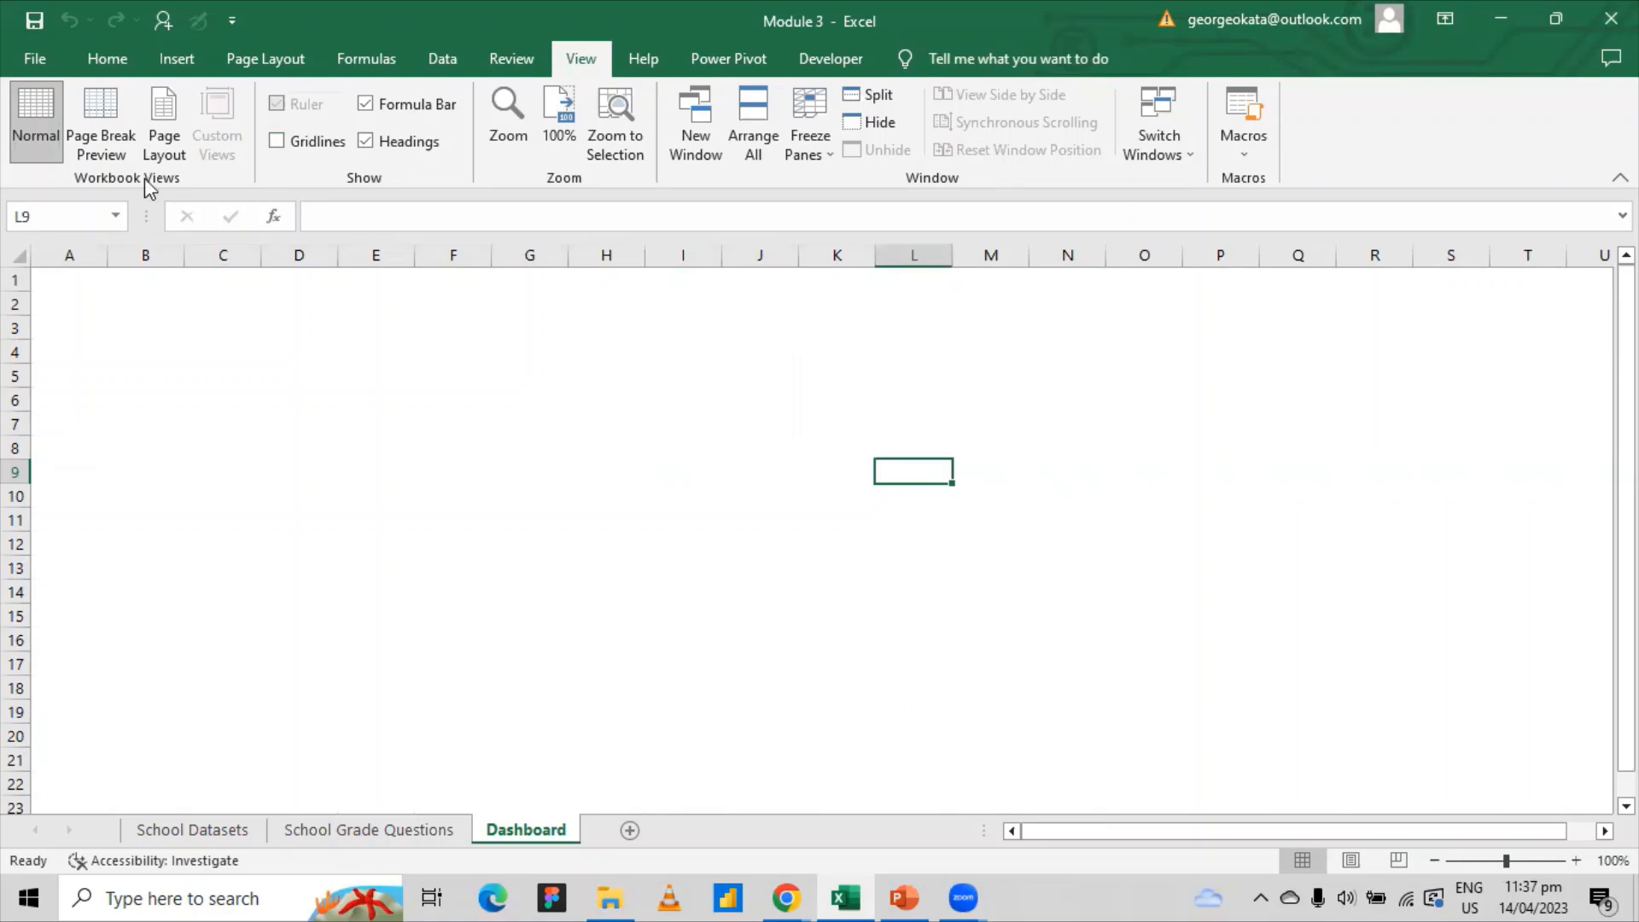
left_click(114, 65)
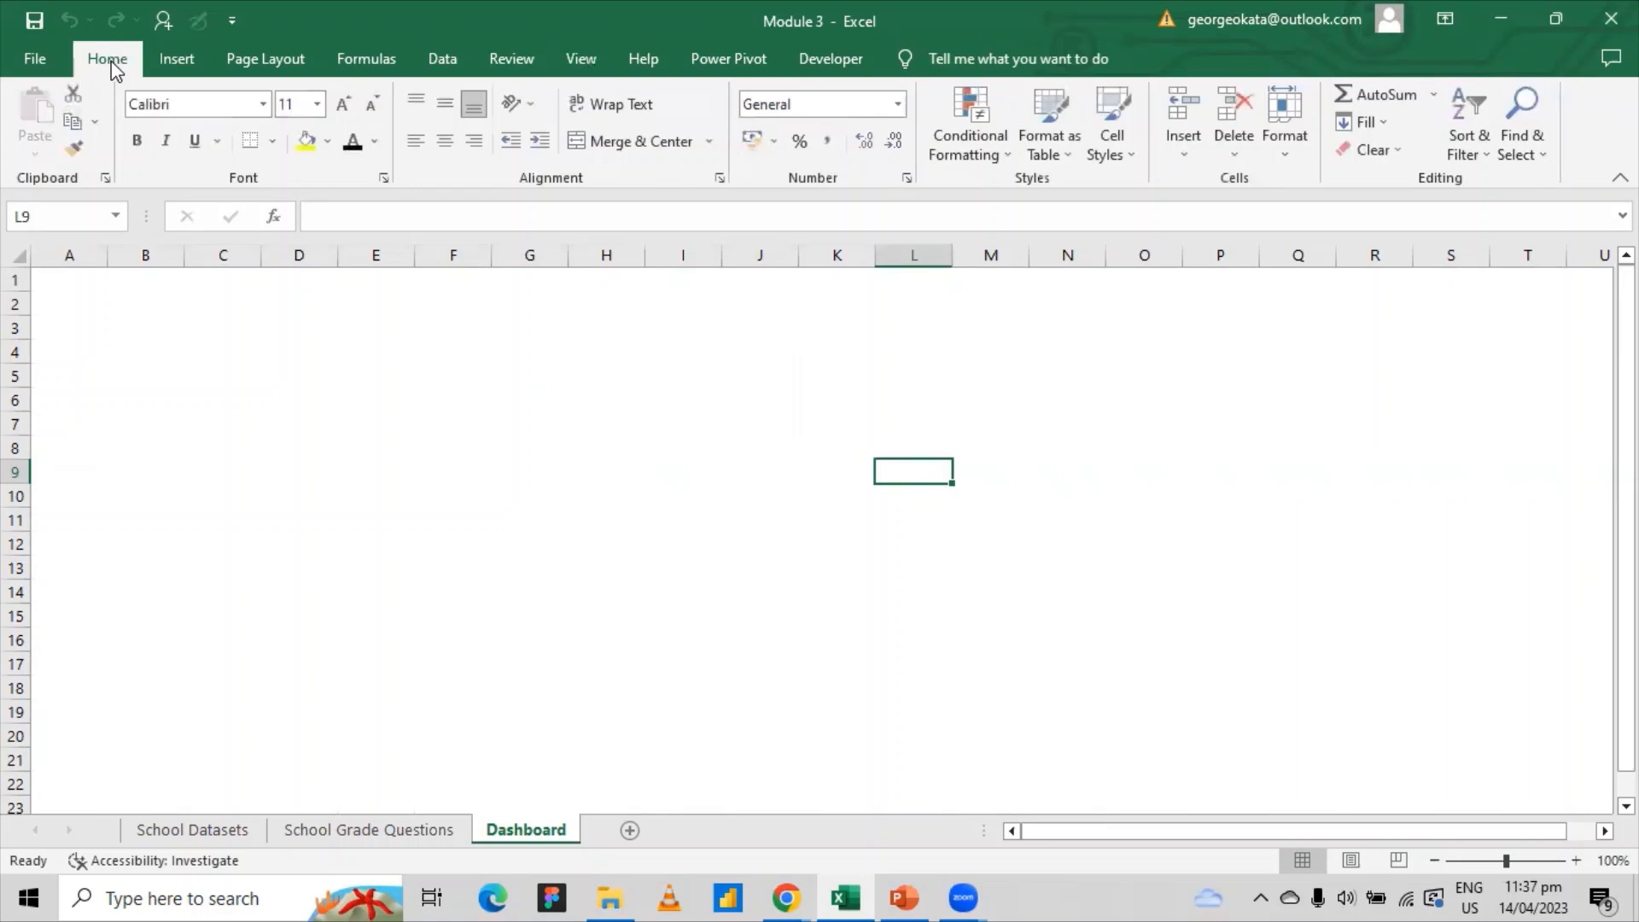
- Create a PivotTable on a new worksheet from the whole subject table (Table2) on the School Datasets sheet
left_click(200, 833)
key("ctrl+a")
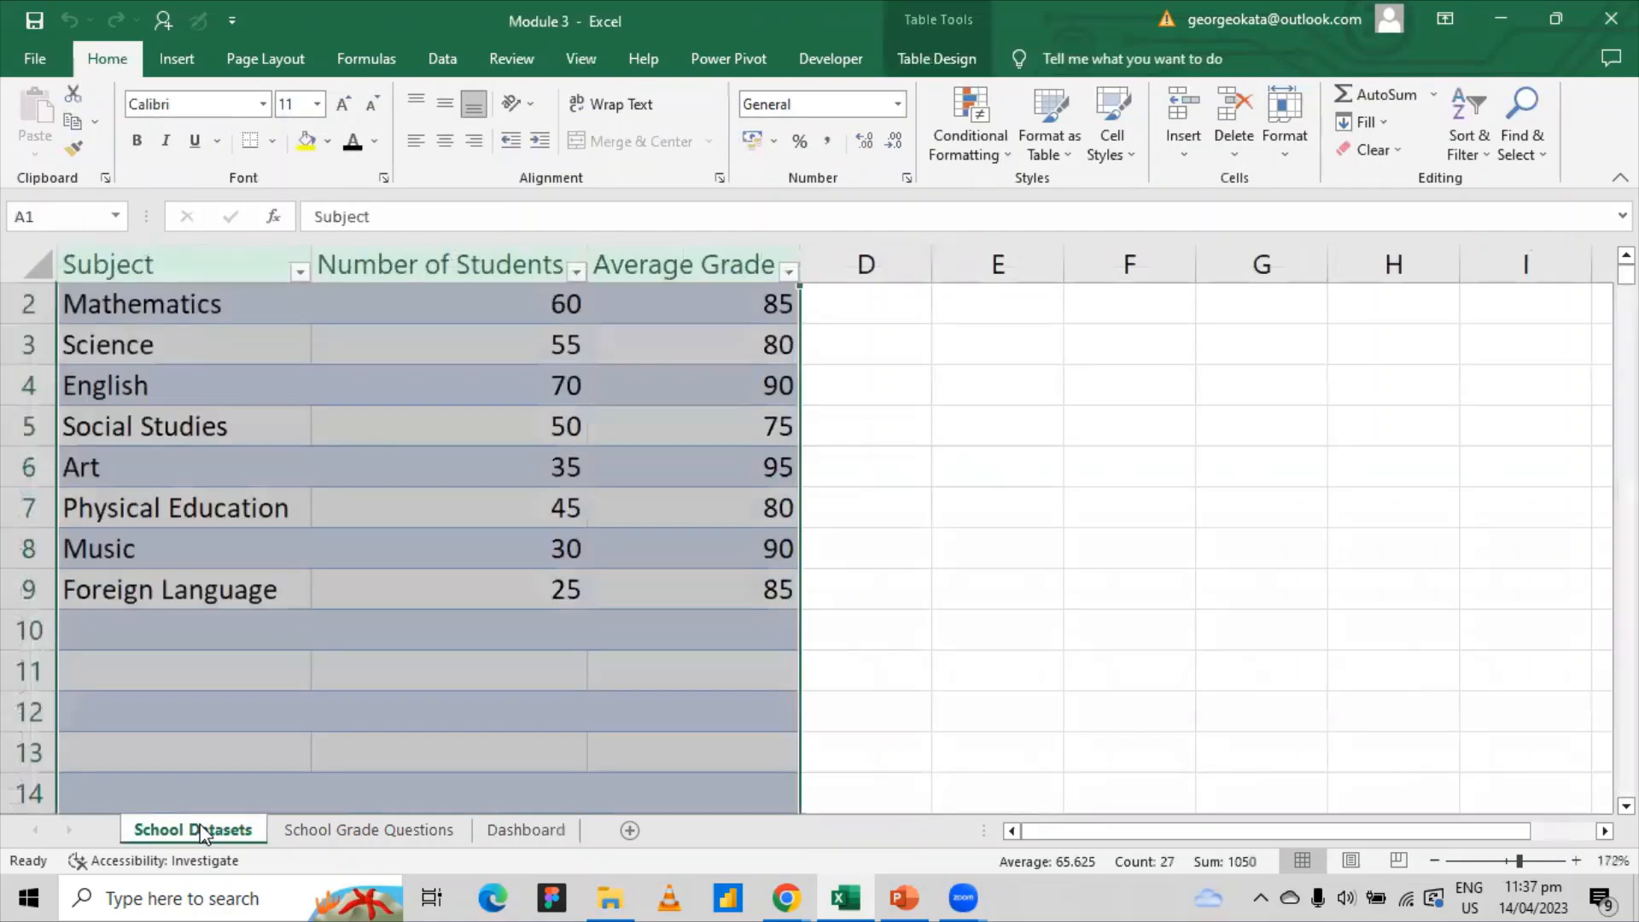
right_click(181, 272)
key("Escape")
left_click(166, 260)
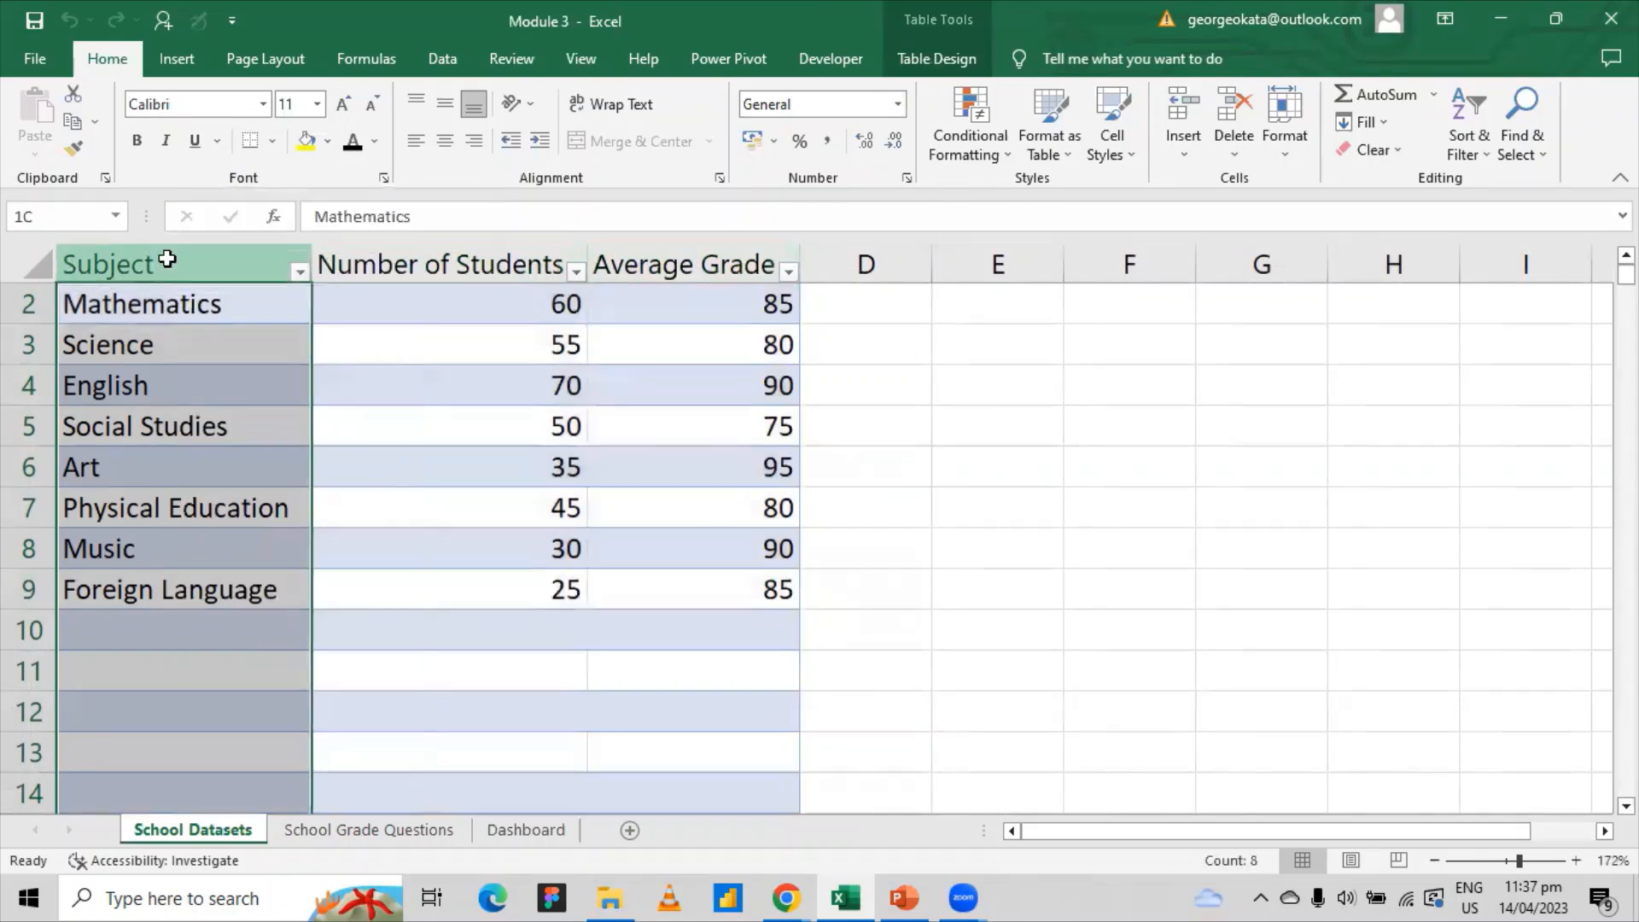
left_click_drag(166, 259, 684, 238)
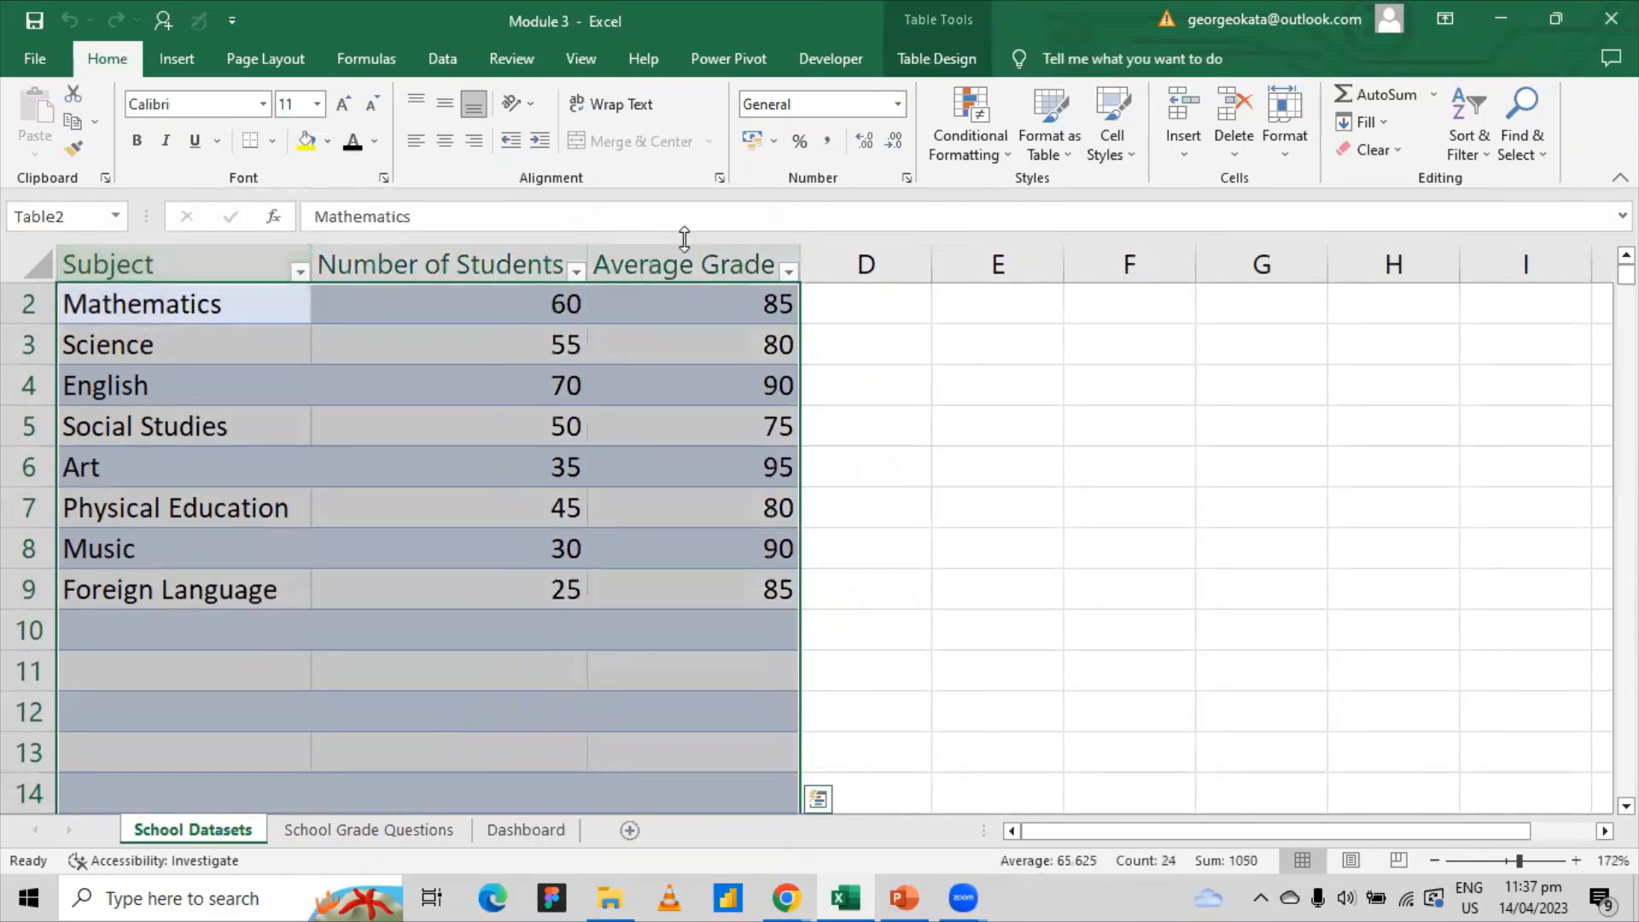
left_click(164, 57)
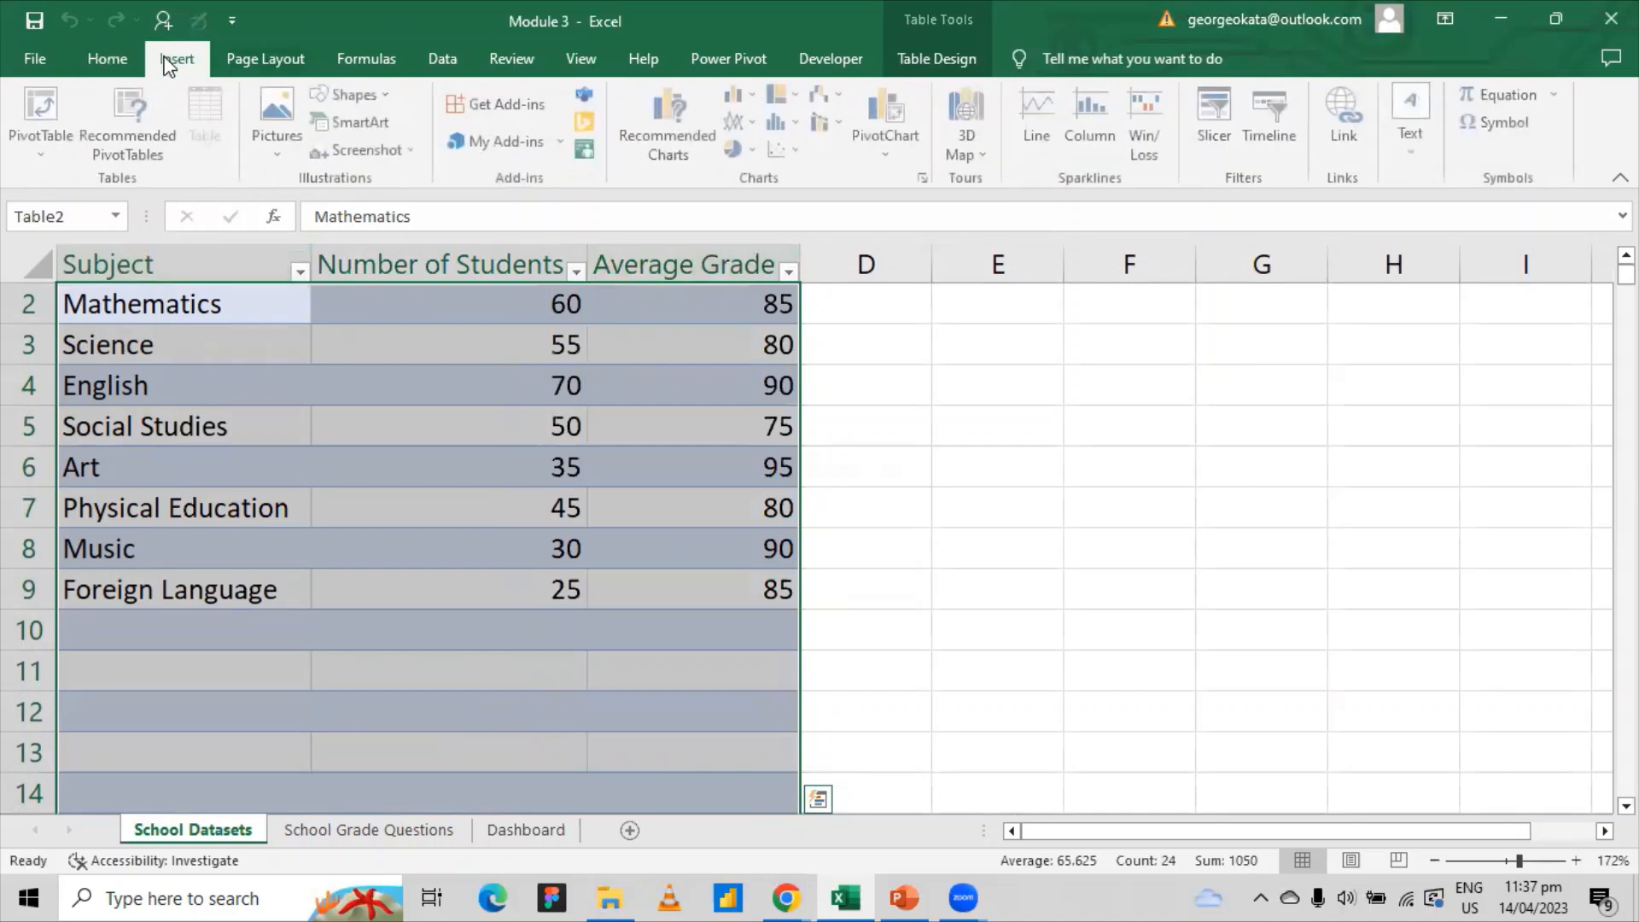
left_click(46, 109)
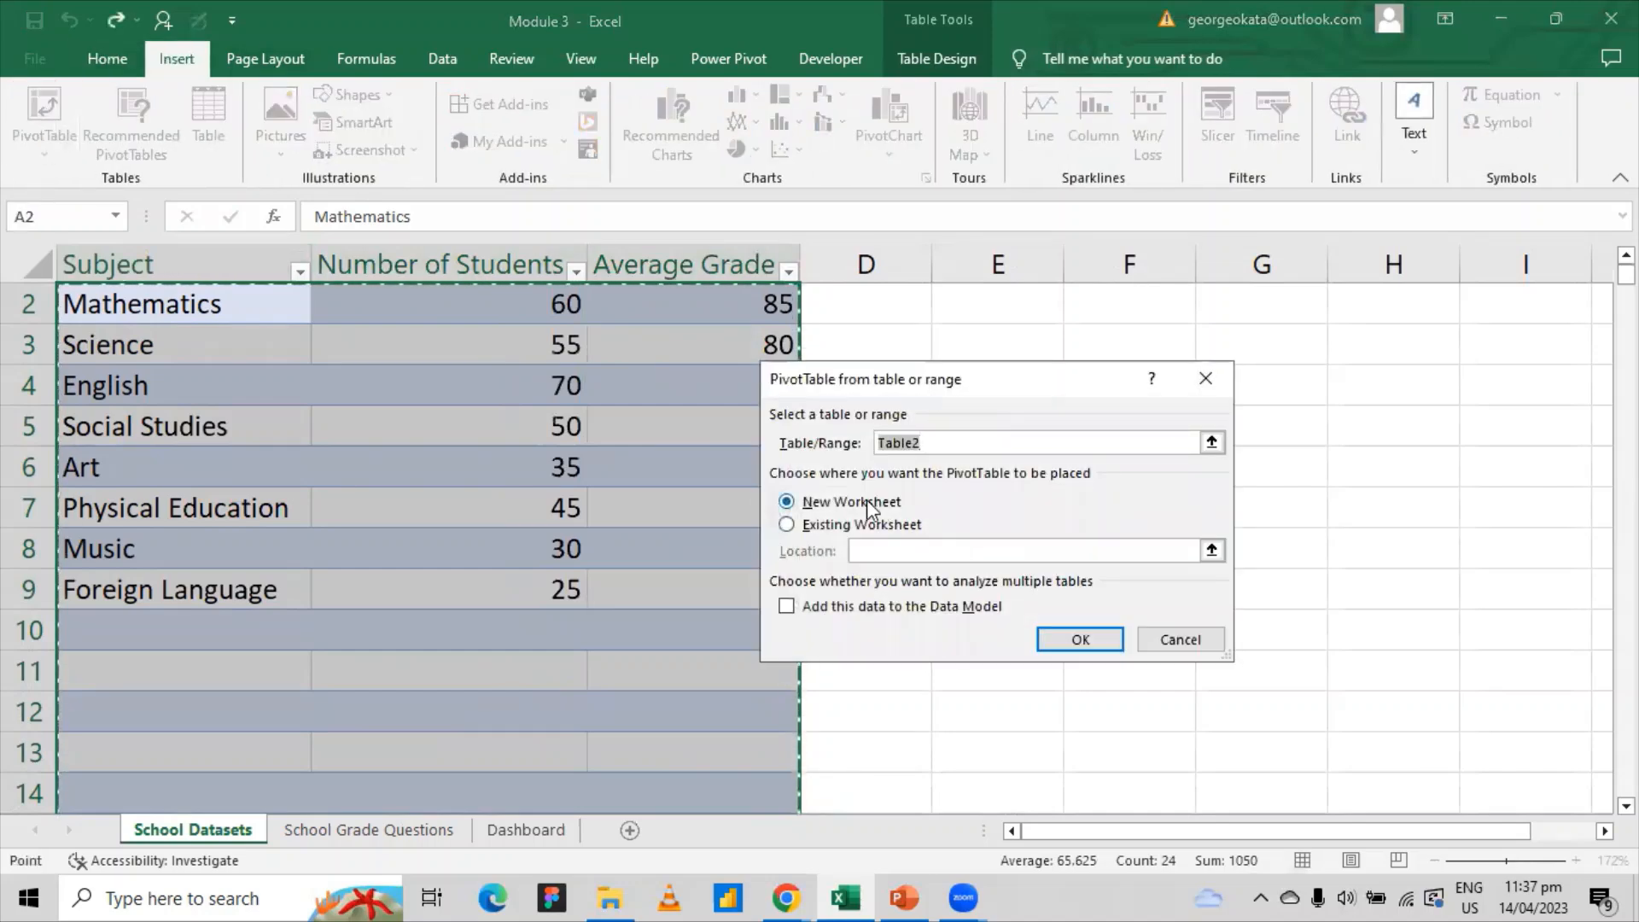
left_click(1067, 639)
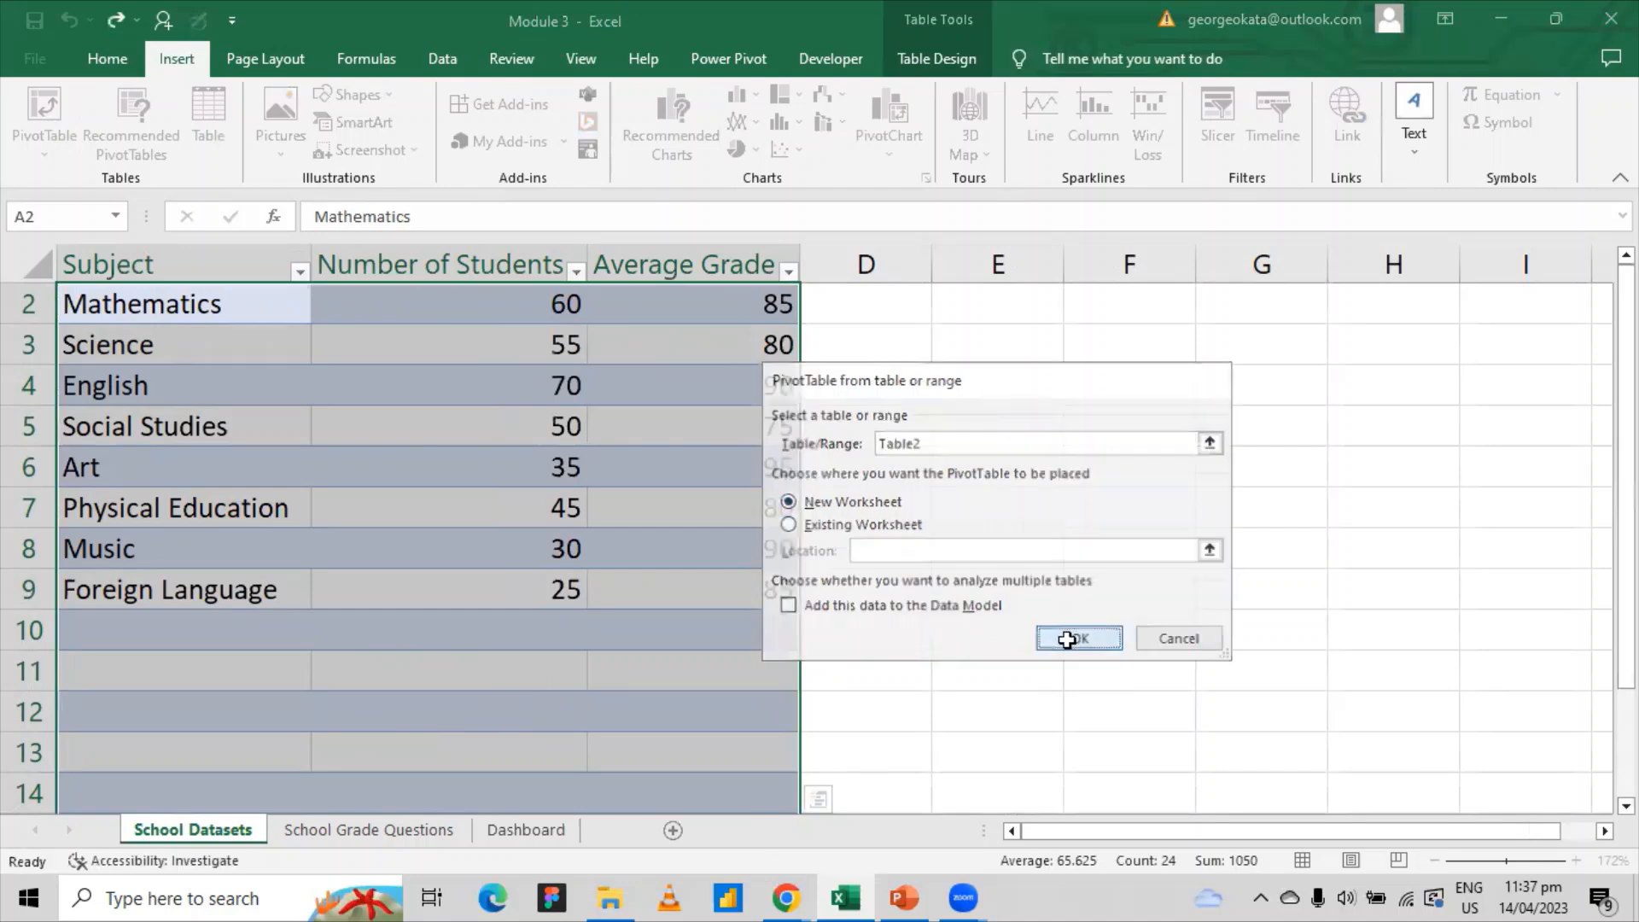
left_click(156, 461)
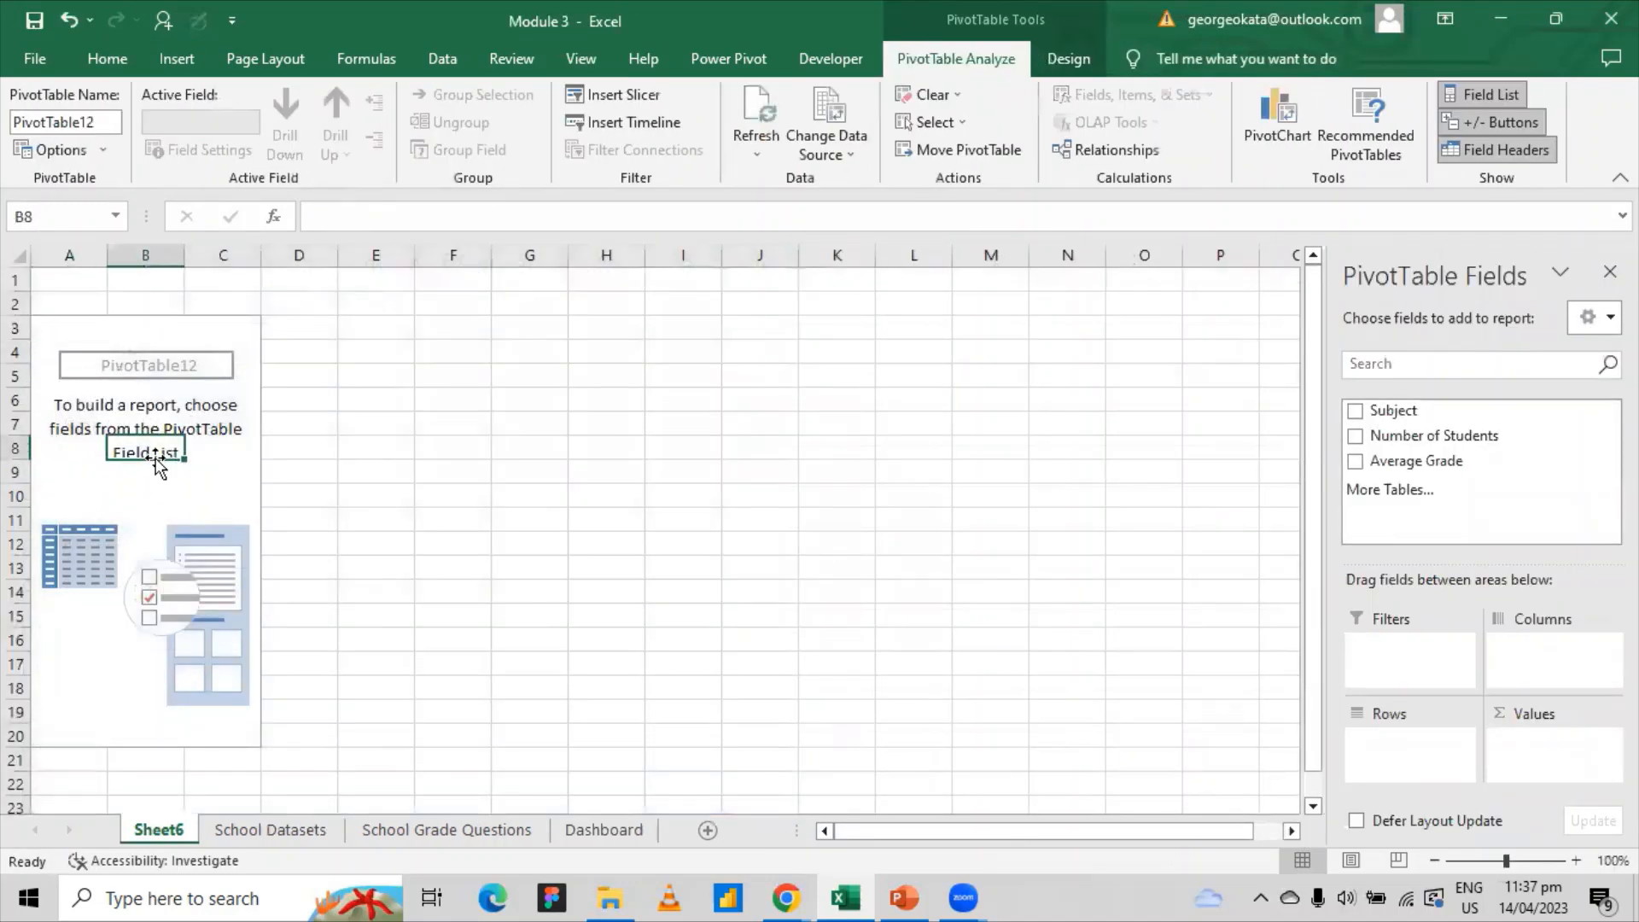
- Read question 1 on the School Grade Questions sheet, about the total number of students across all subjects
left_click(419, 835)
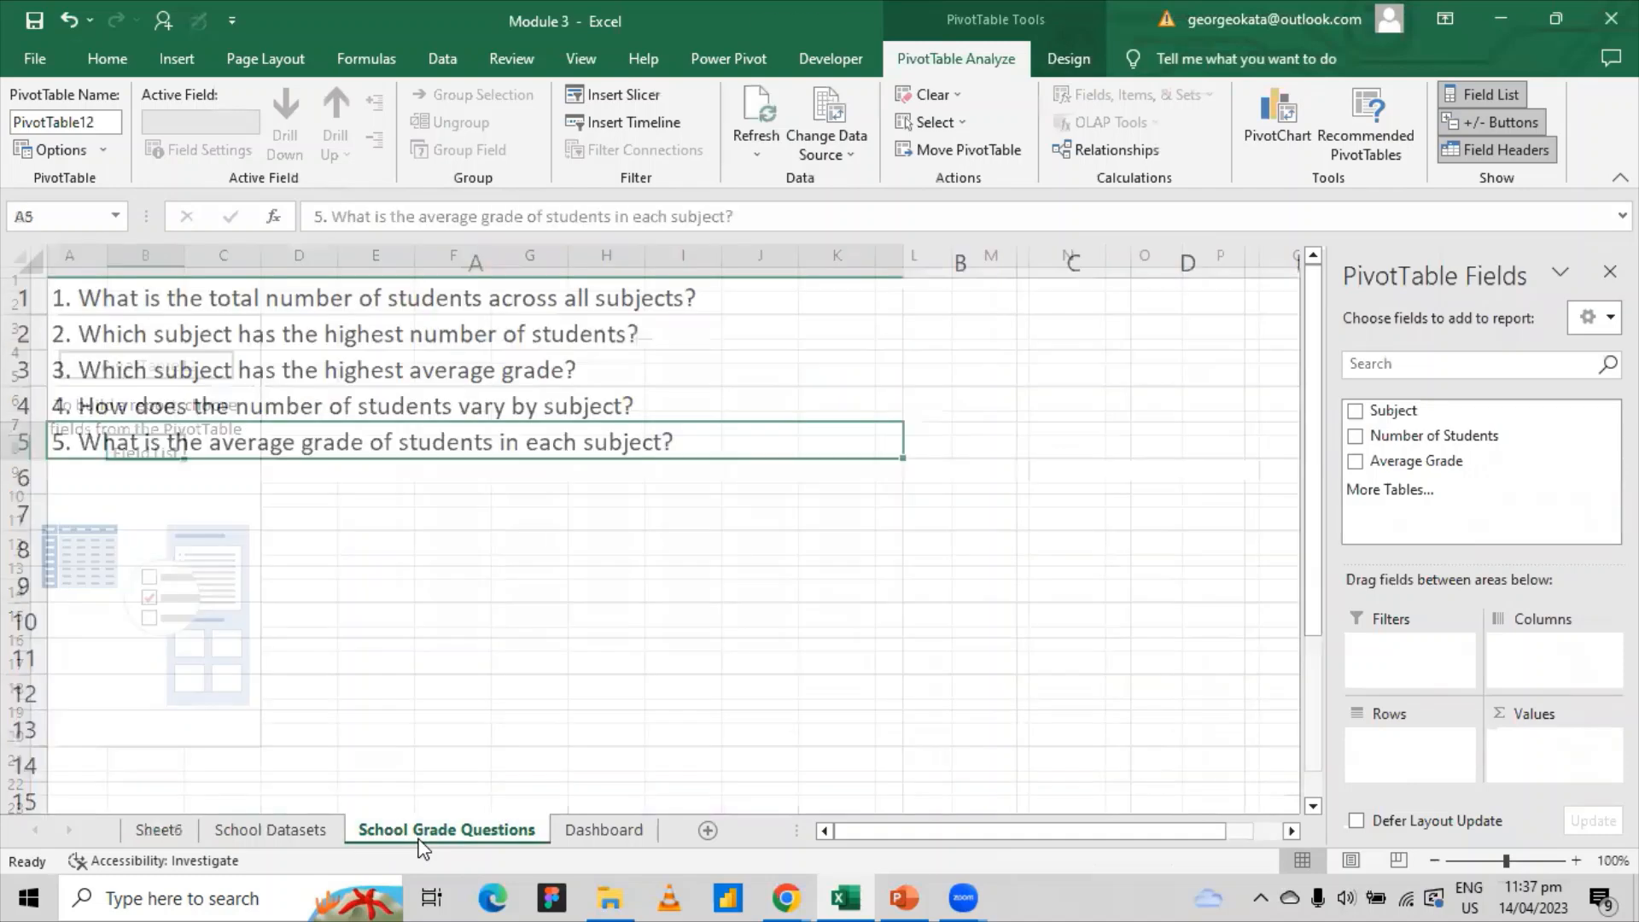
left_click(364, 321)
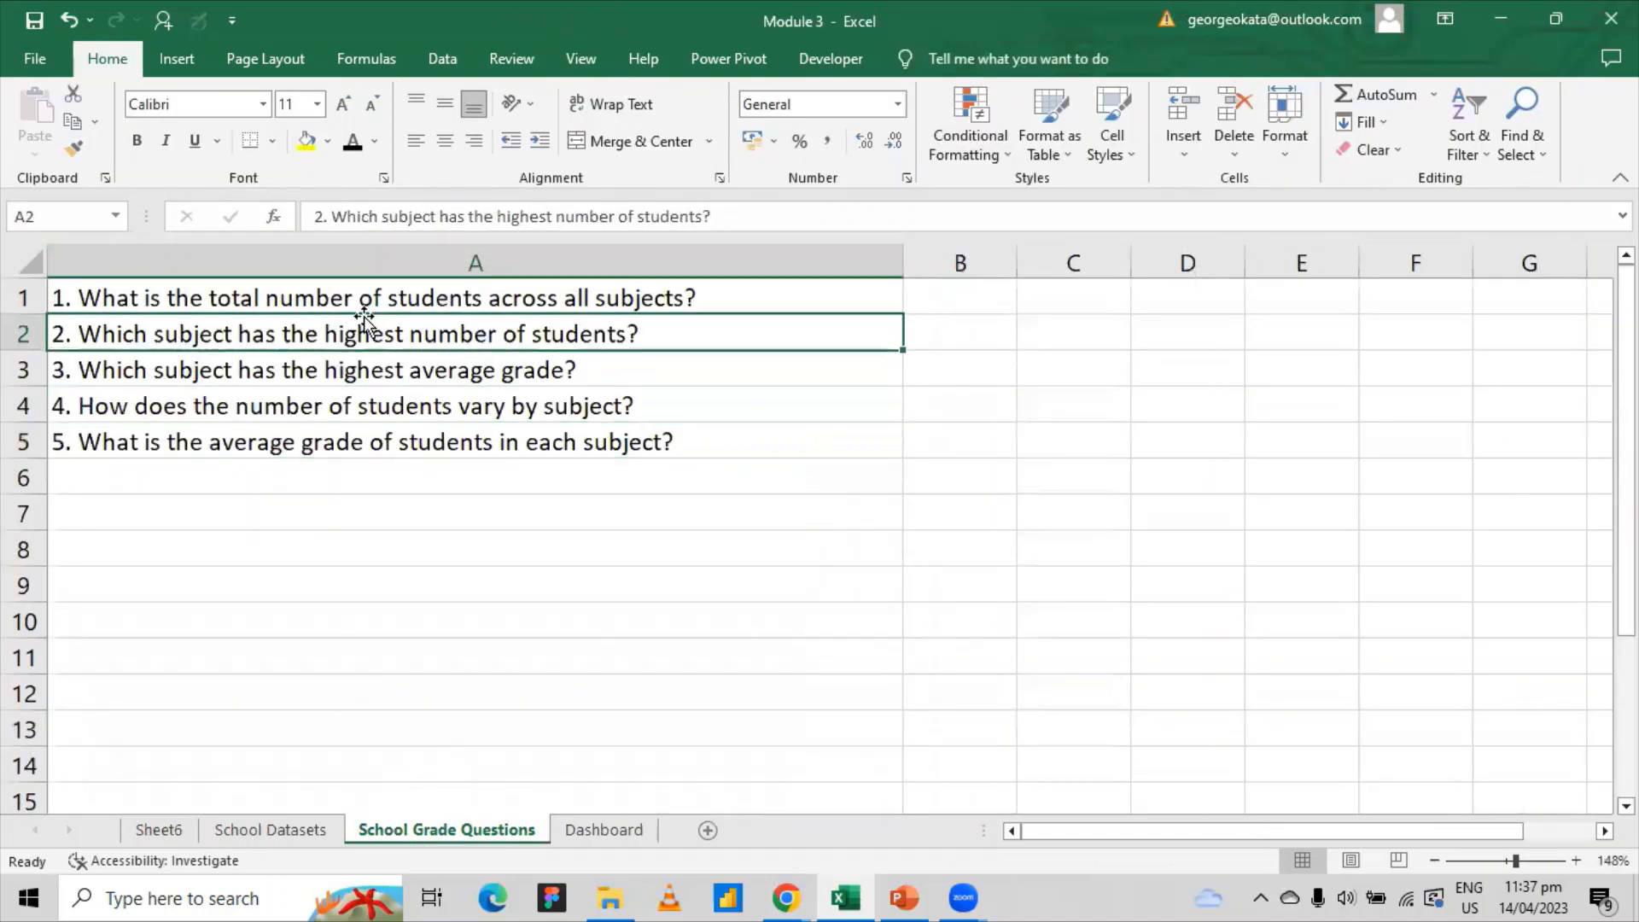
left_click(416, 305)
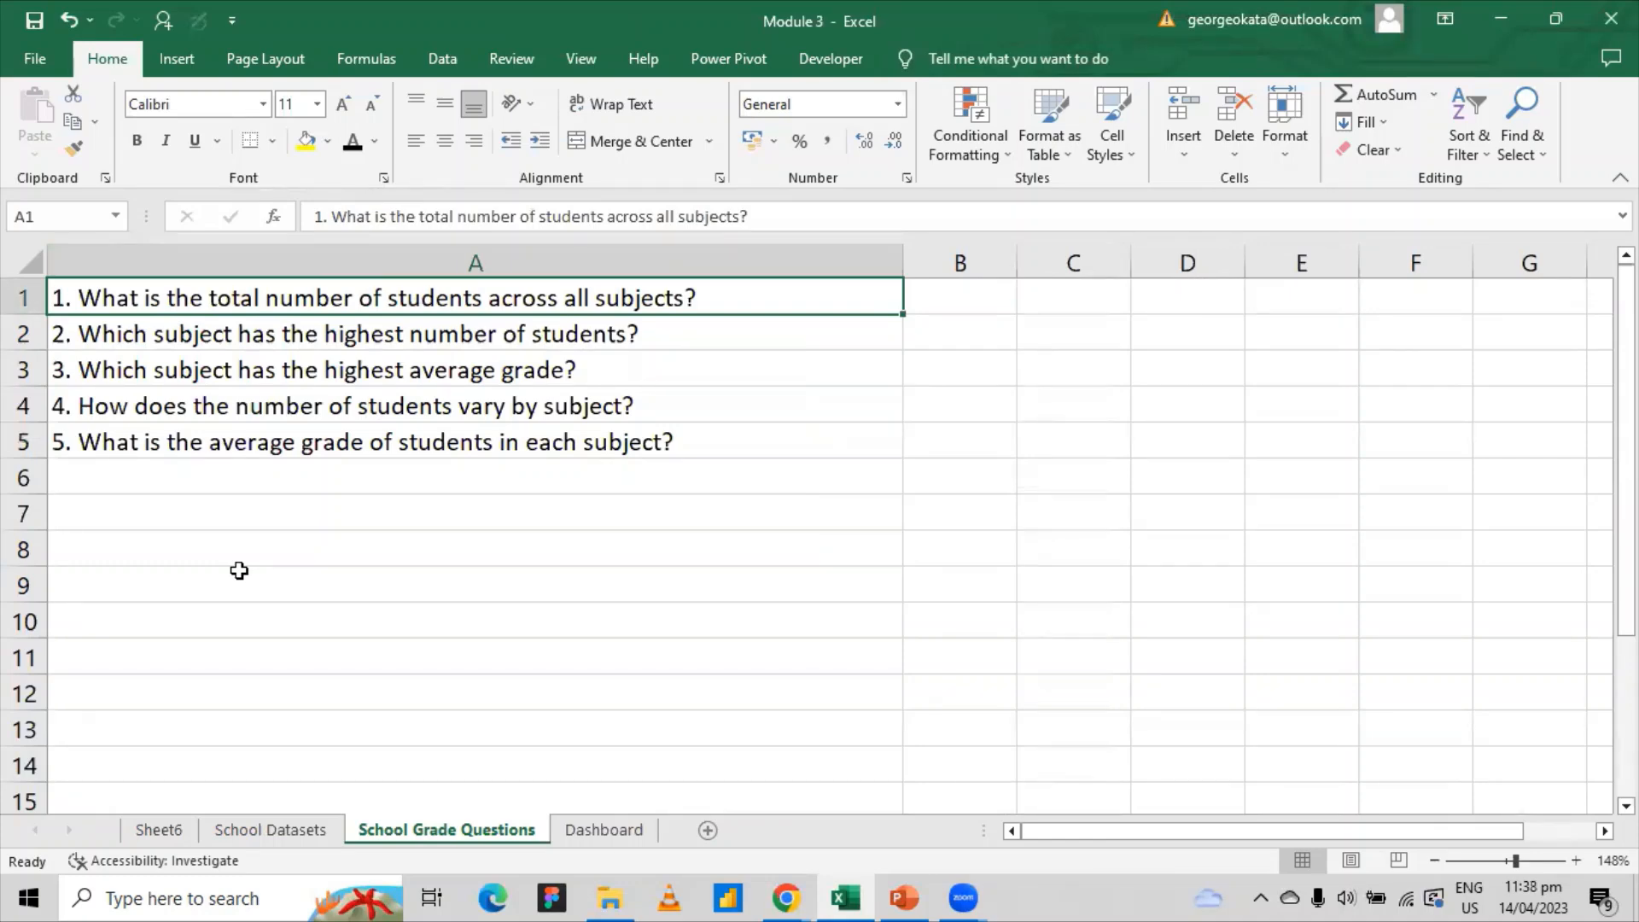
- Build the PivotTable on Sheet6 with Subject as rows and the sum of Number of Students as values
left_click(143, 834)
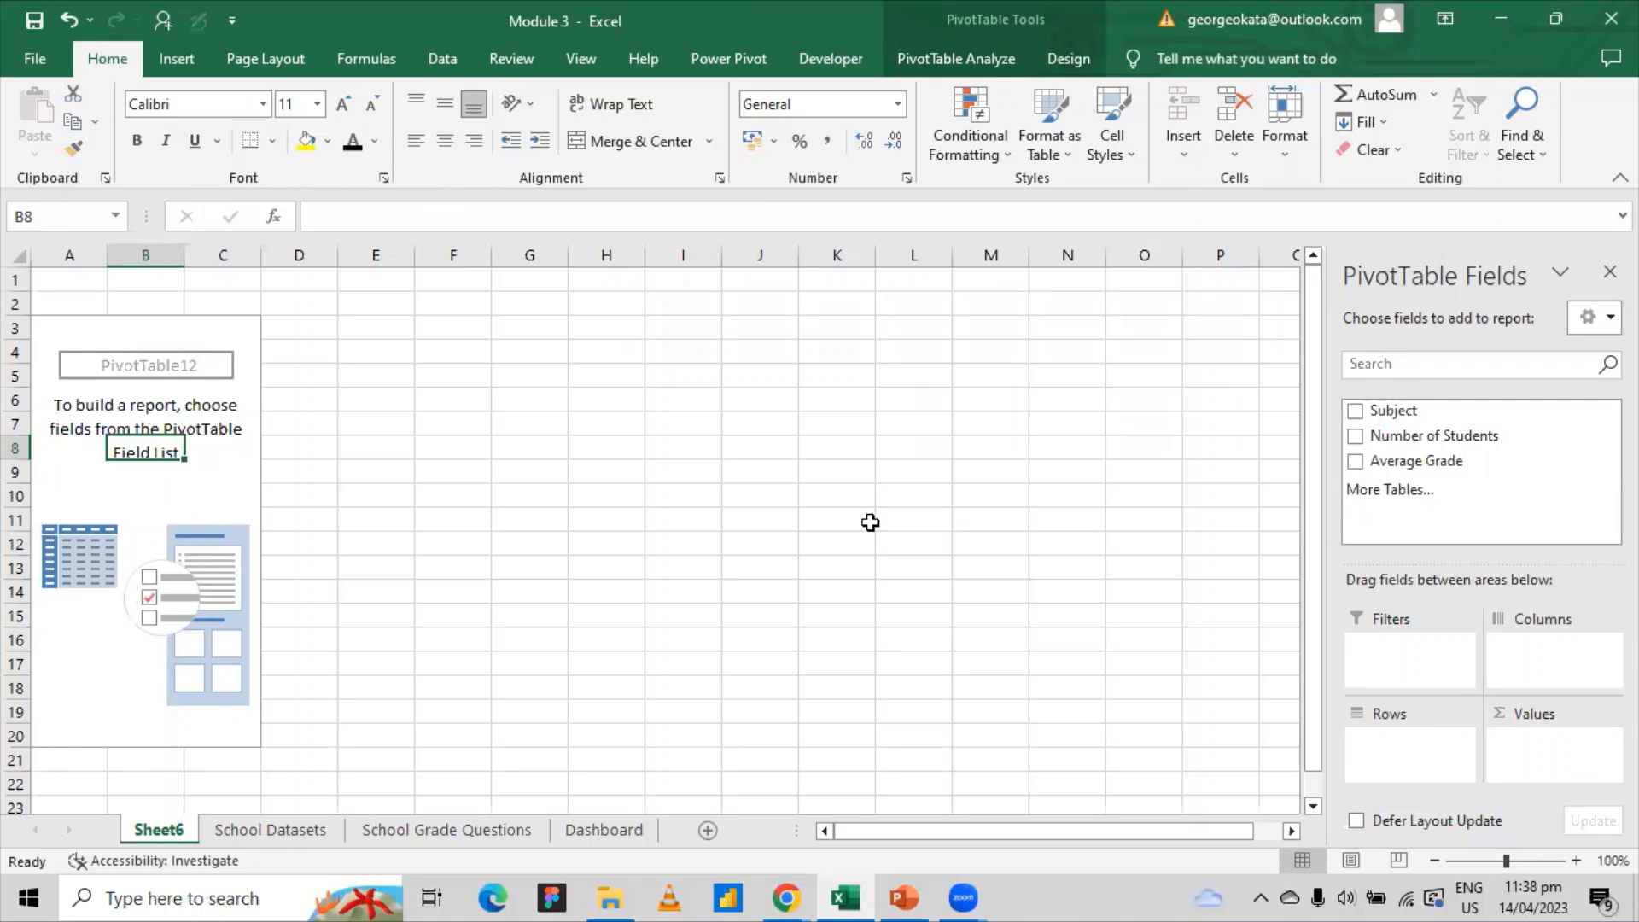
left_click_drag(1430, 419, 1406, 779)
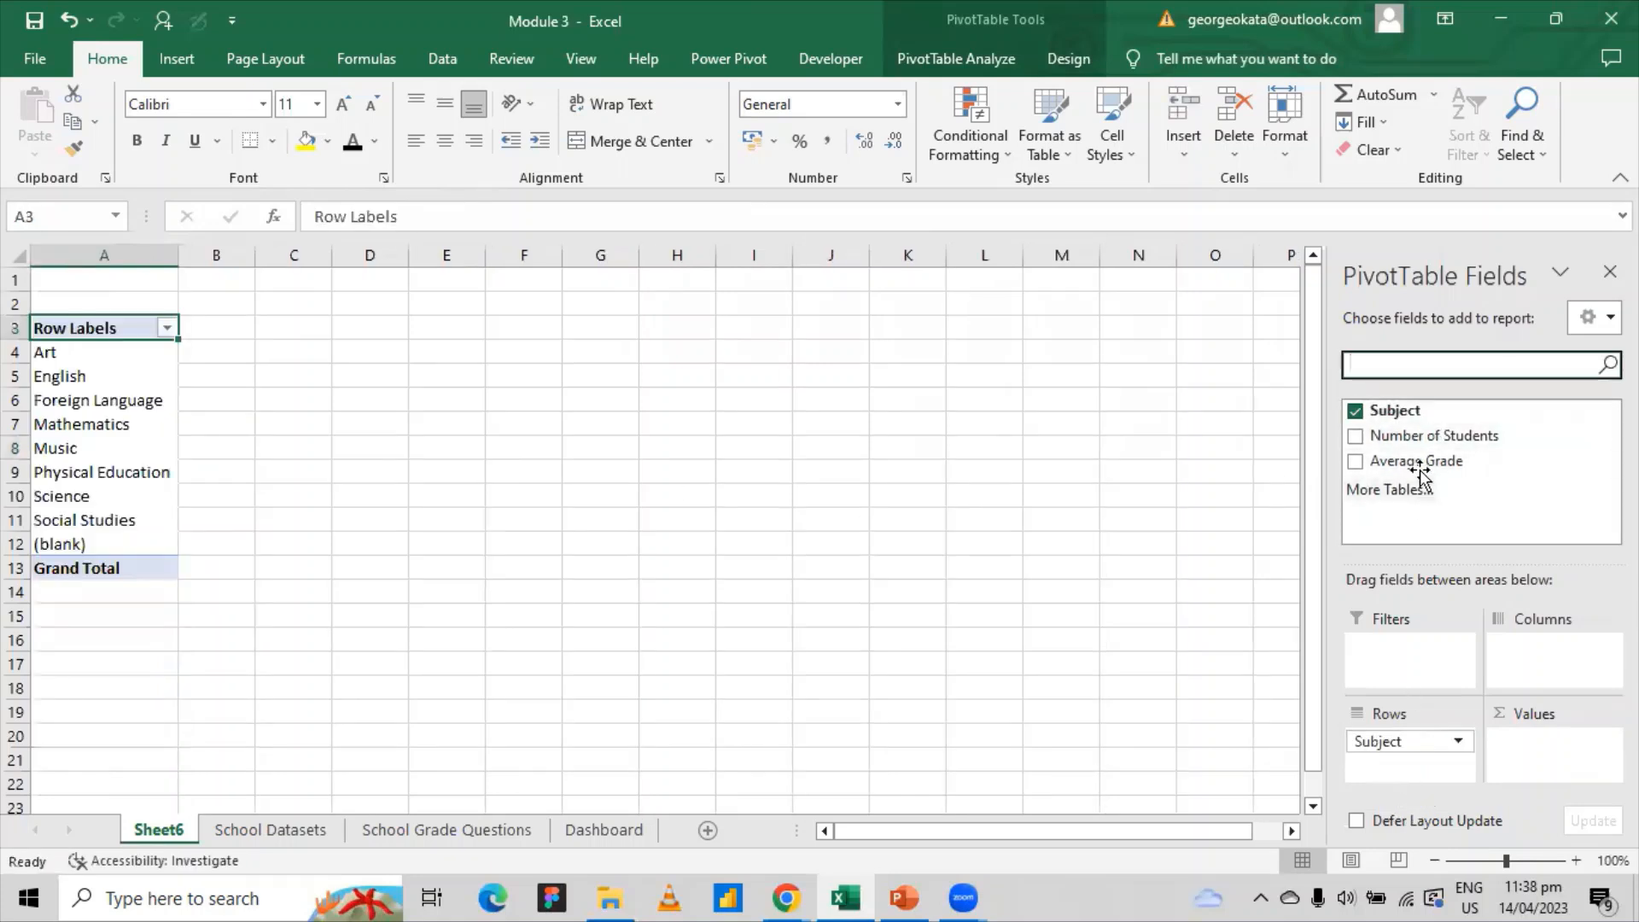
left_click_drag(1423, 435, 1524, 741)
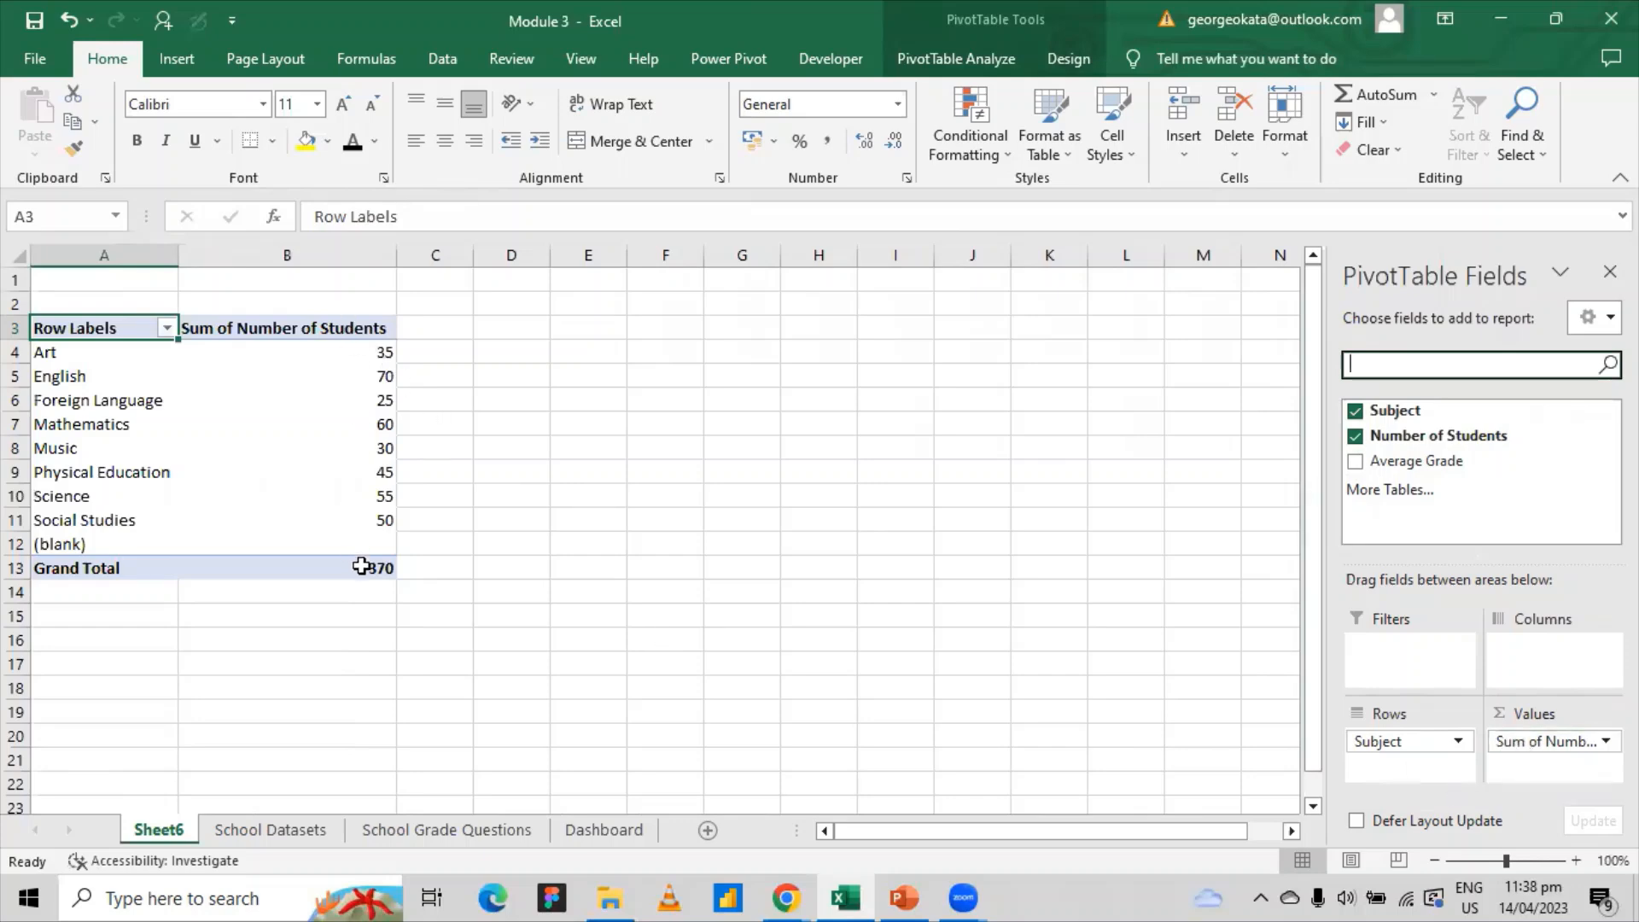
- Check the PivotTable's grand total of students and read question 2 on the School Grade Questions sheet
left_click(362, 566)
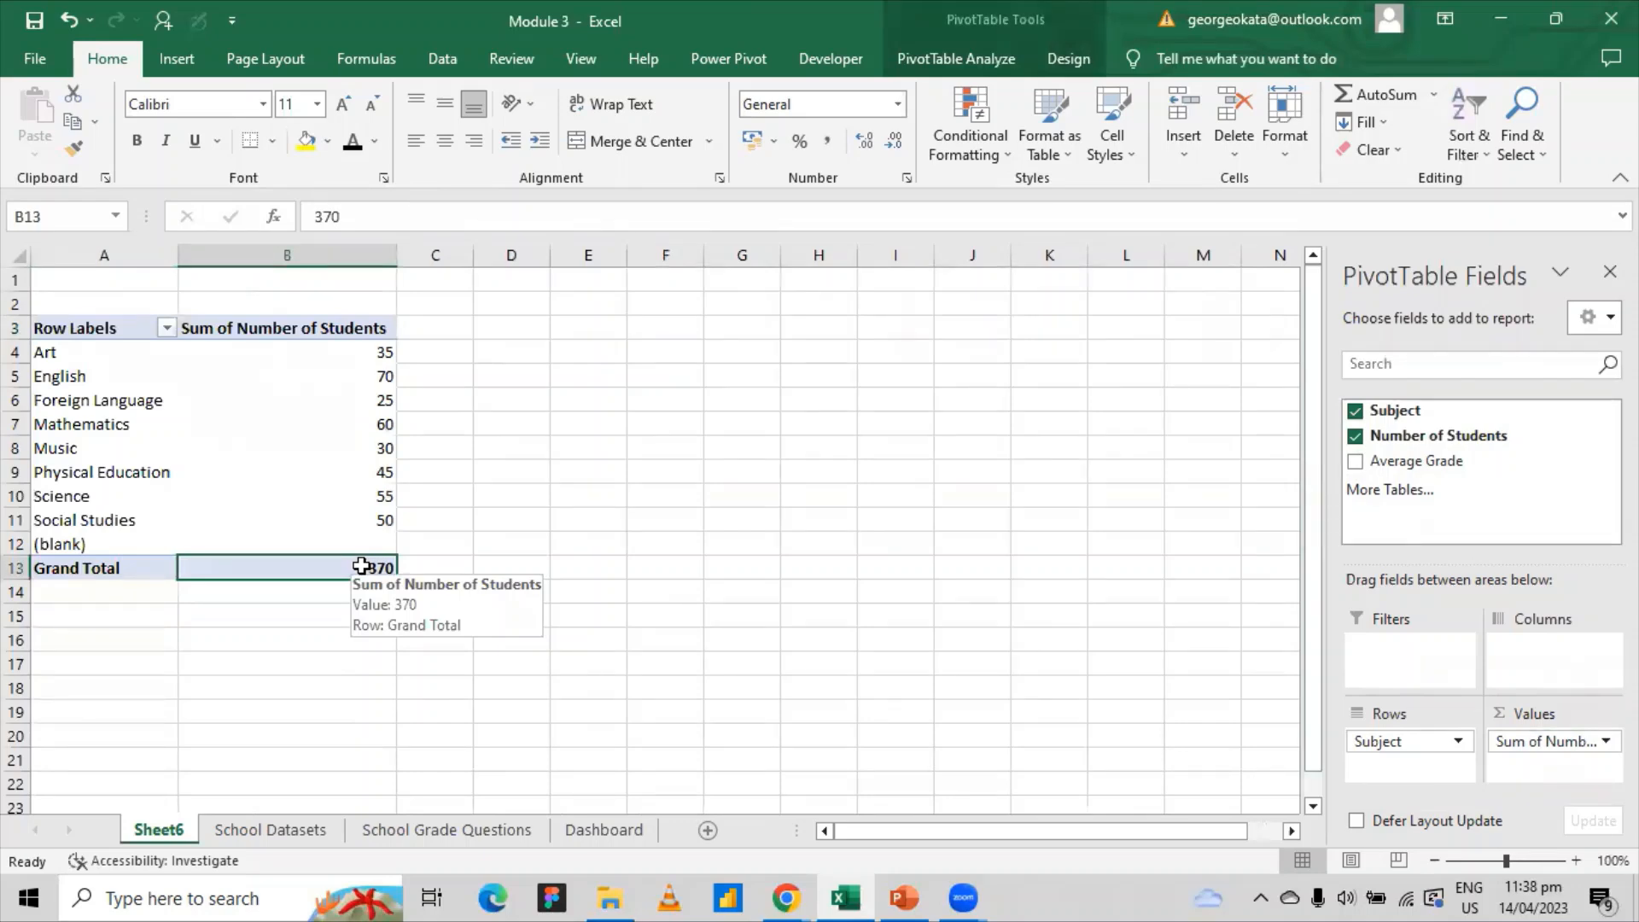
left_click(681, 432)
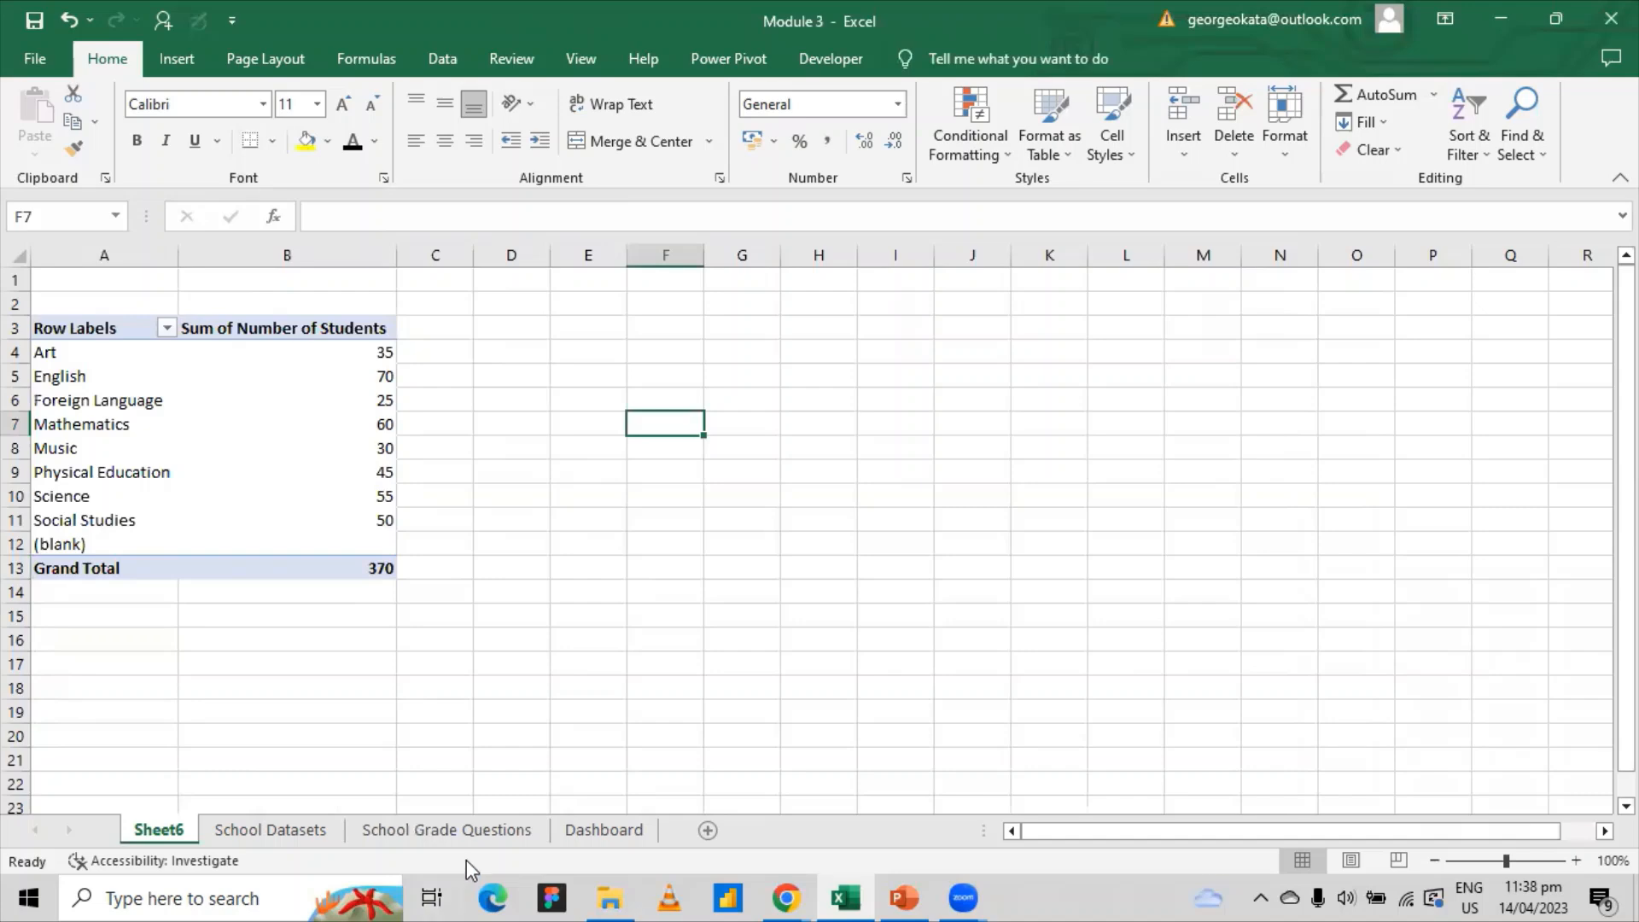
left_click(492, 832)
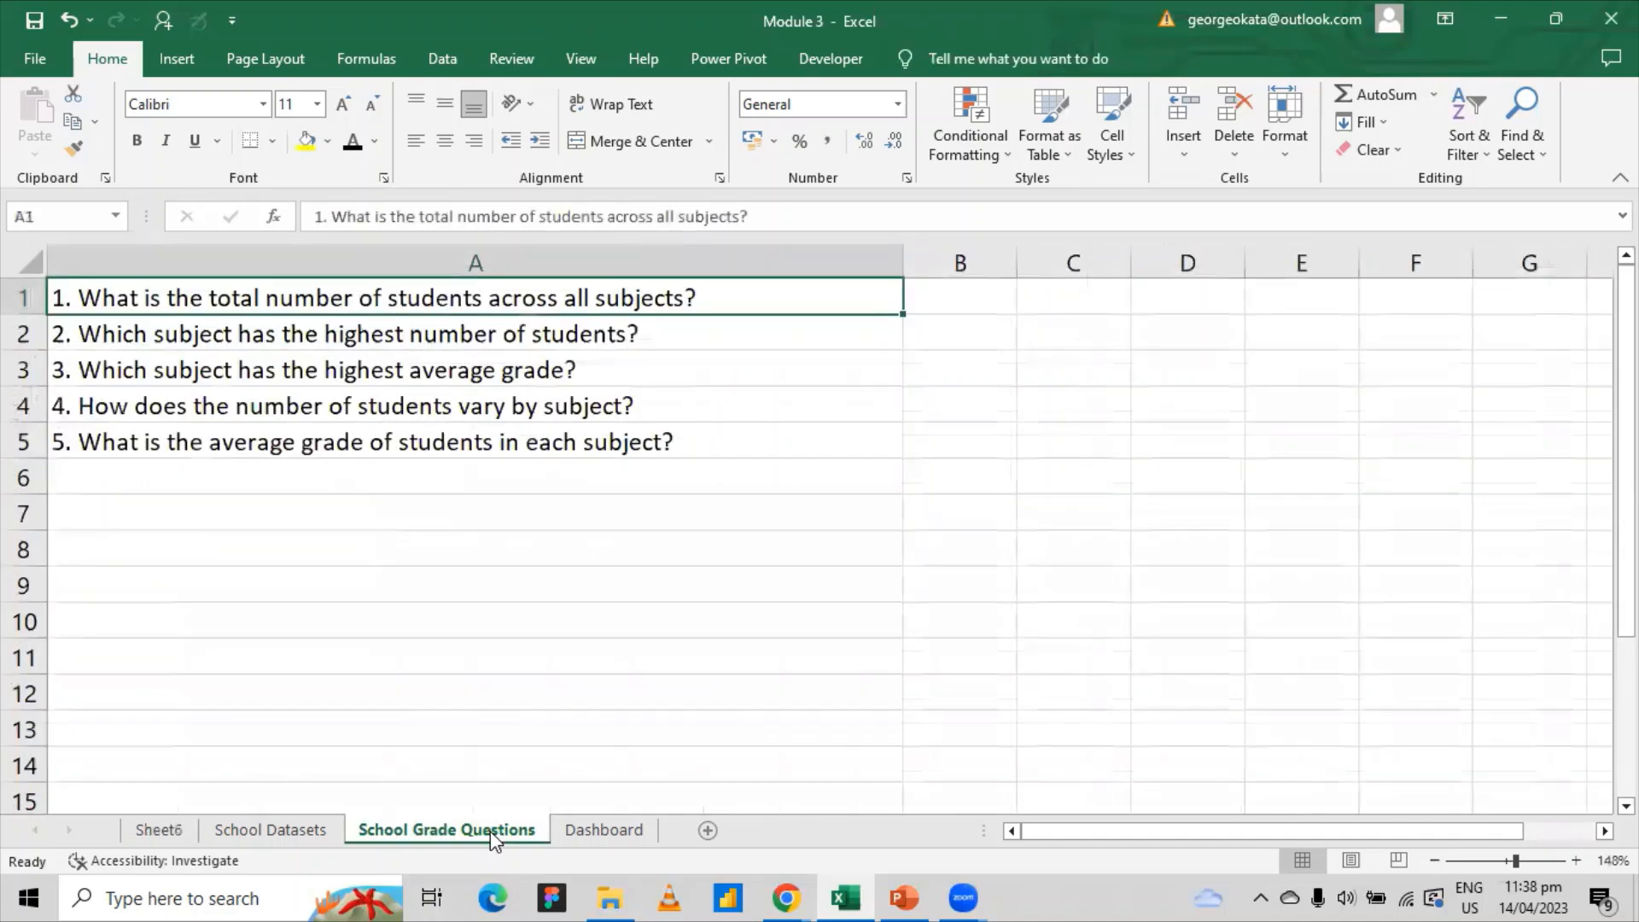
left_click(289, 323)
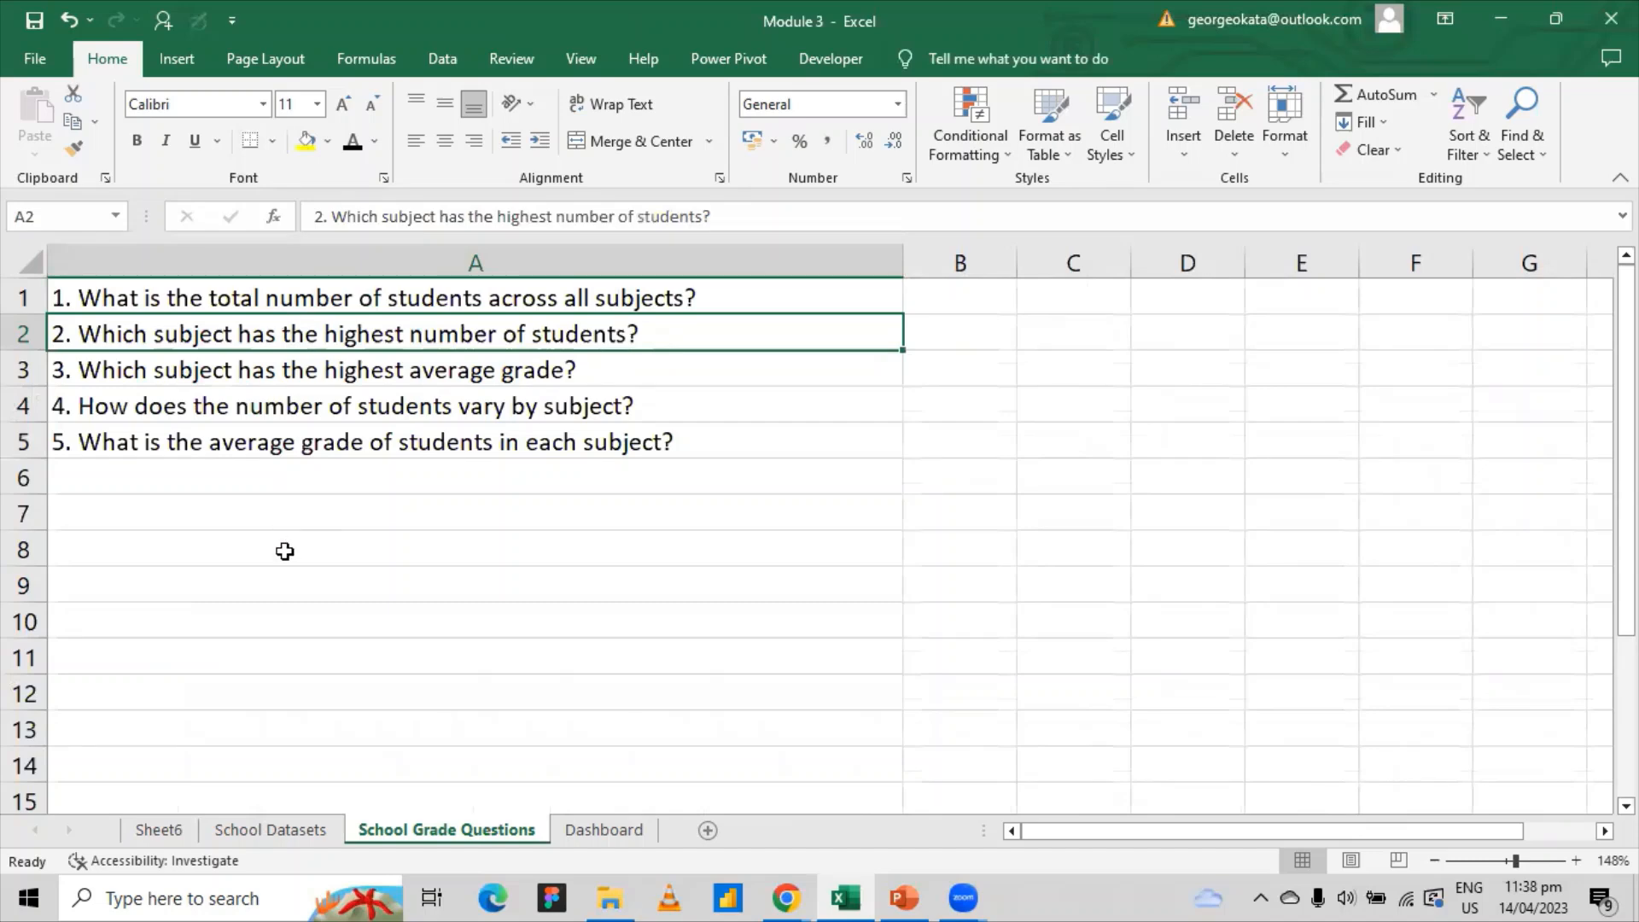
- Copy the whole PivotTable on Sheet6, including its grand total row, and paste the duplicate at cell D3
left_click(171, 837)
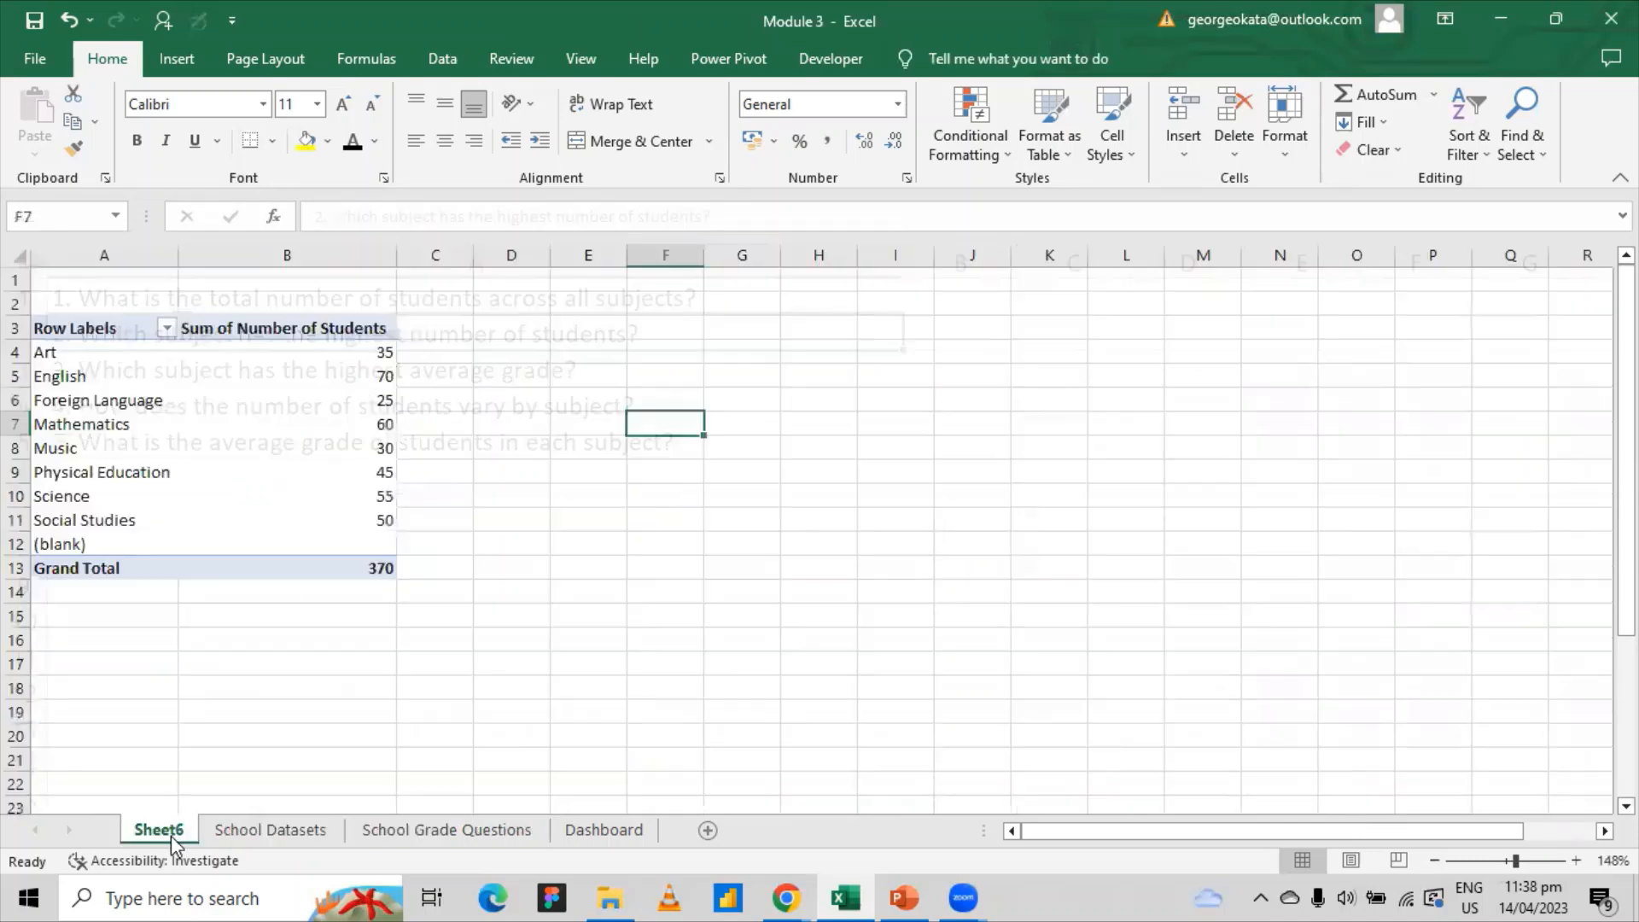
right_click(48, 322)
key("Escape")
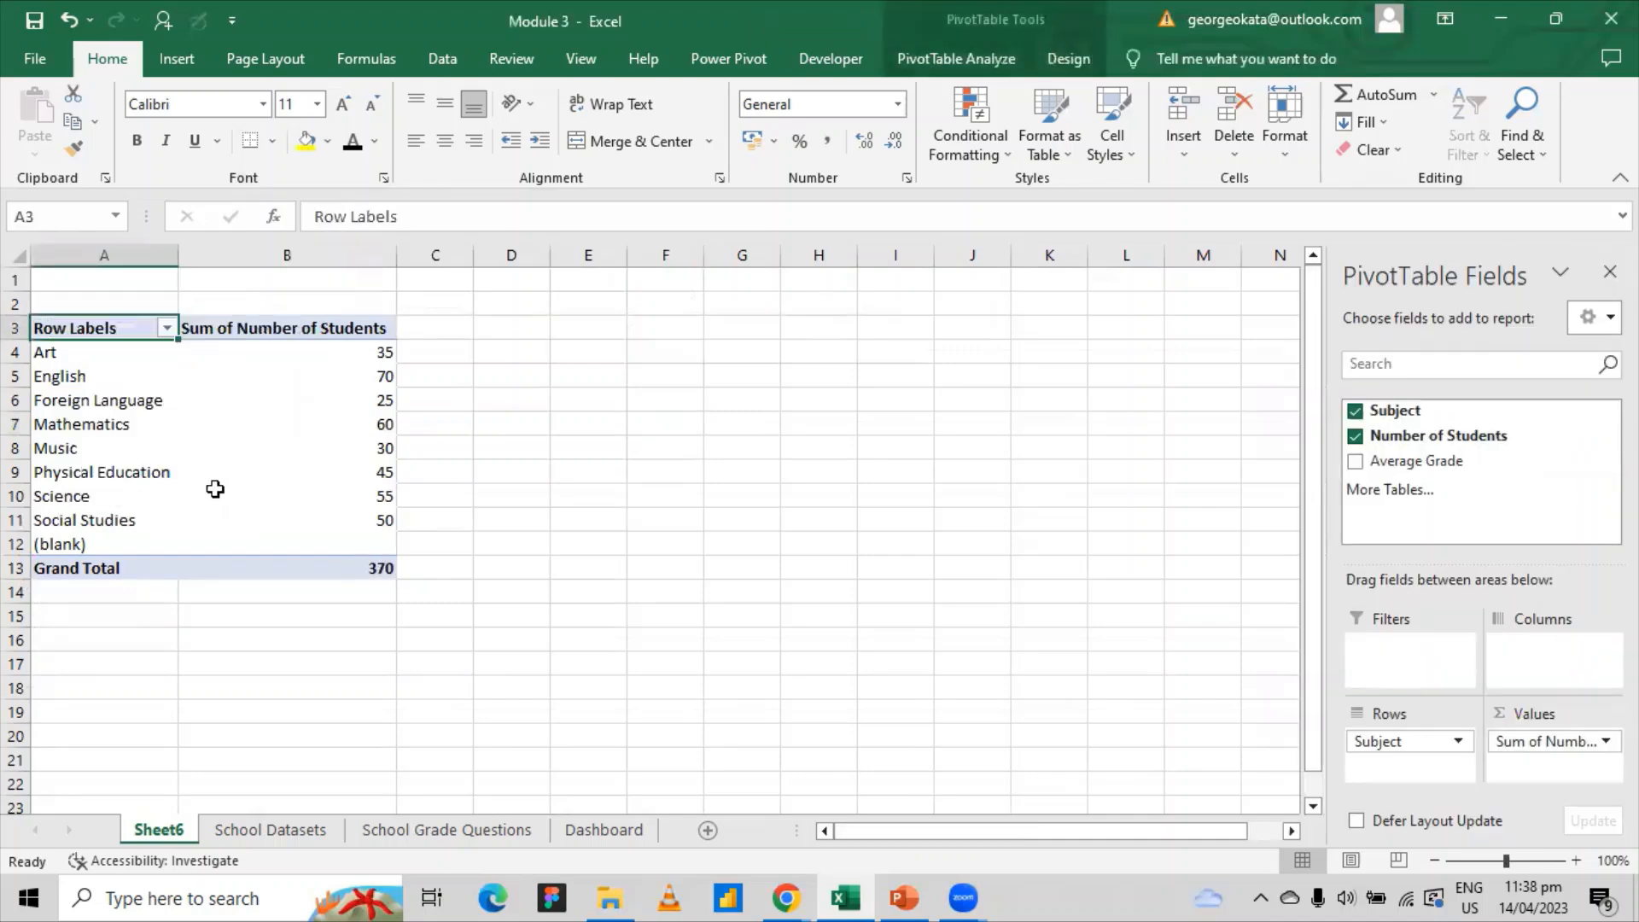
left_click_drag(150, 330, 360, 560)
right_click(360, 560)
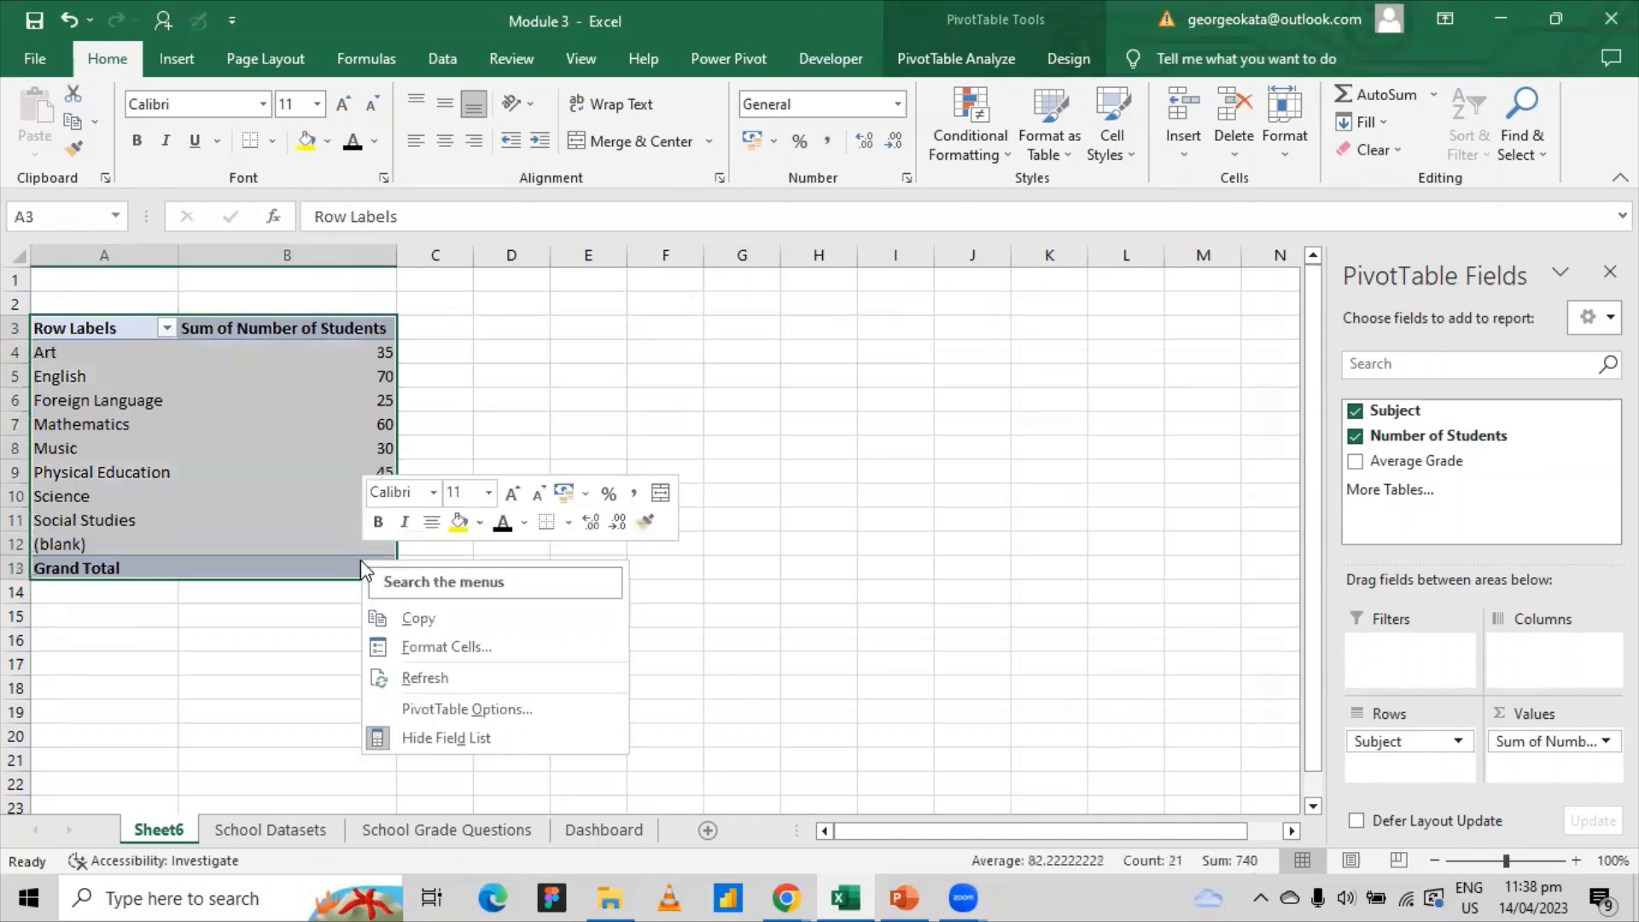
left_click(422, 618)
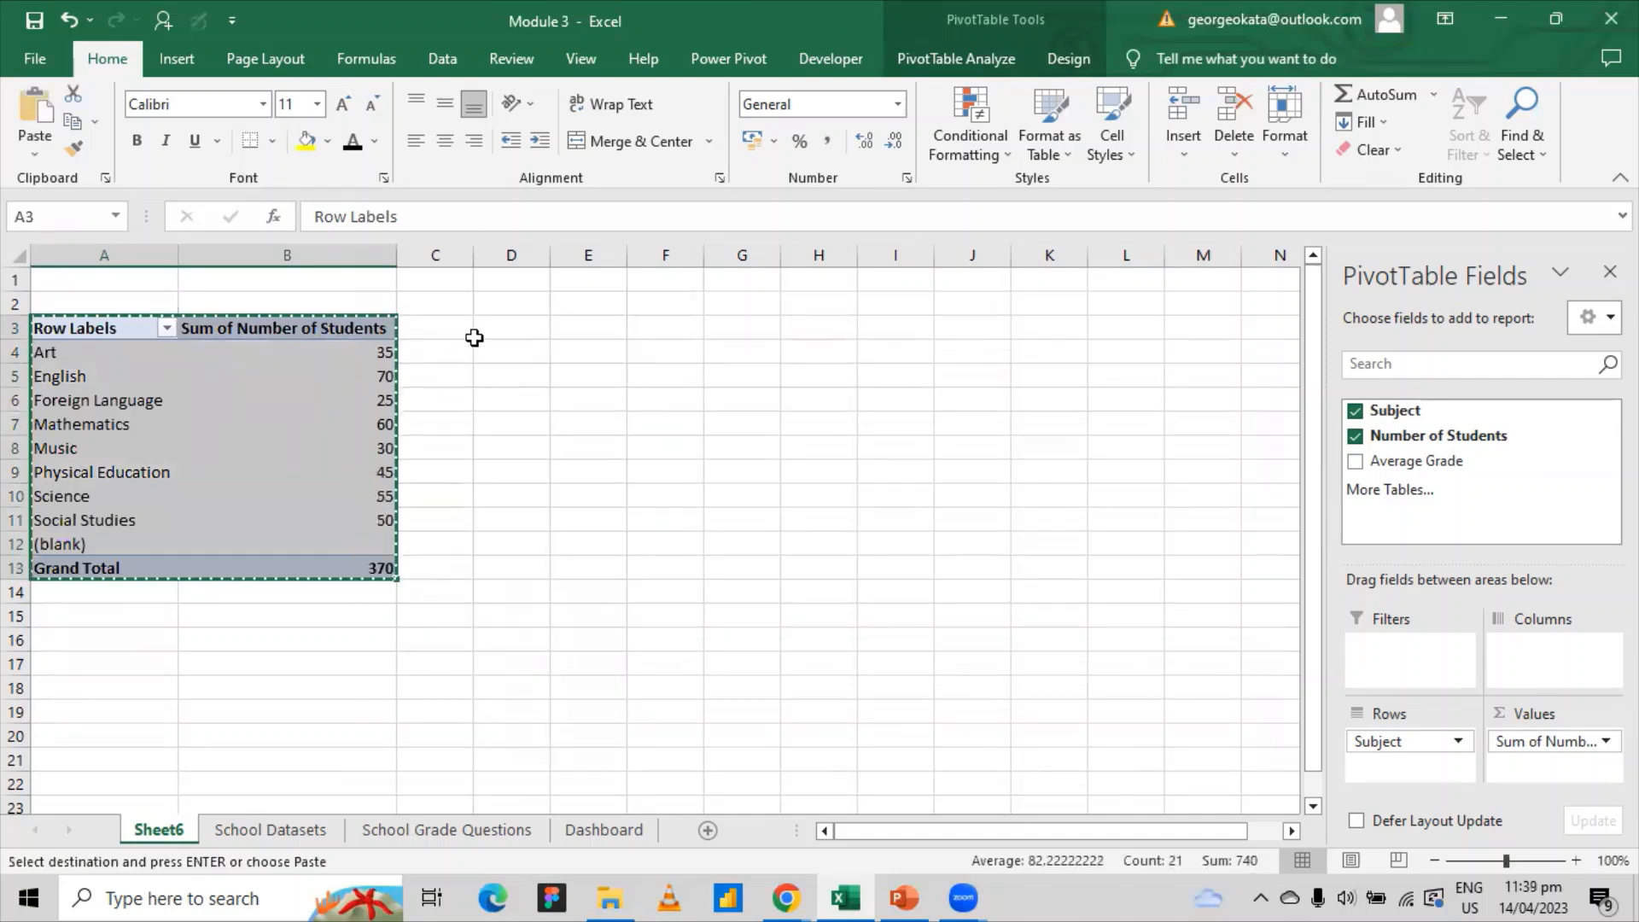
left_click(511, 328)
right_click(510, 329)
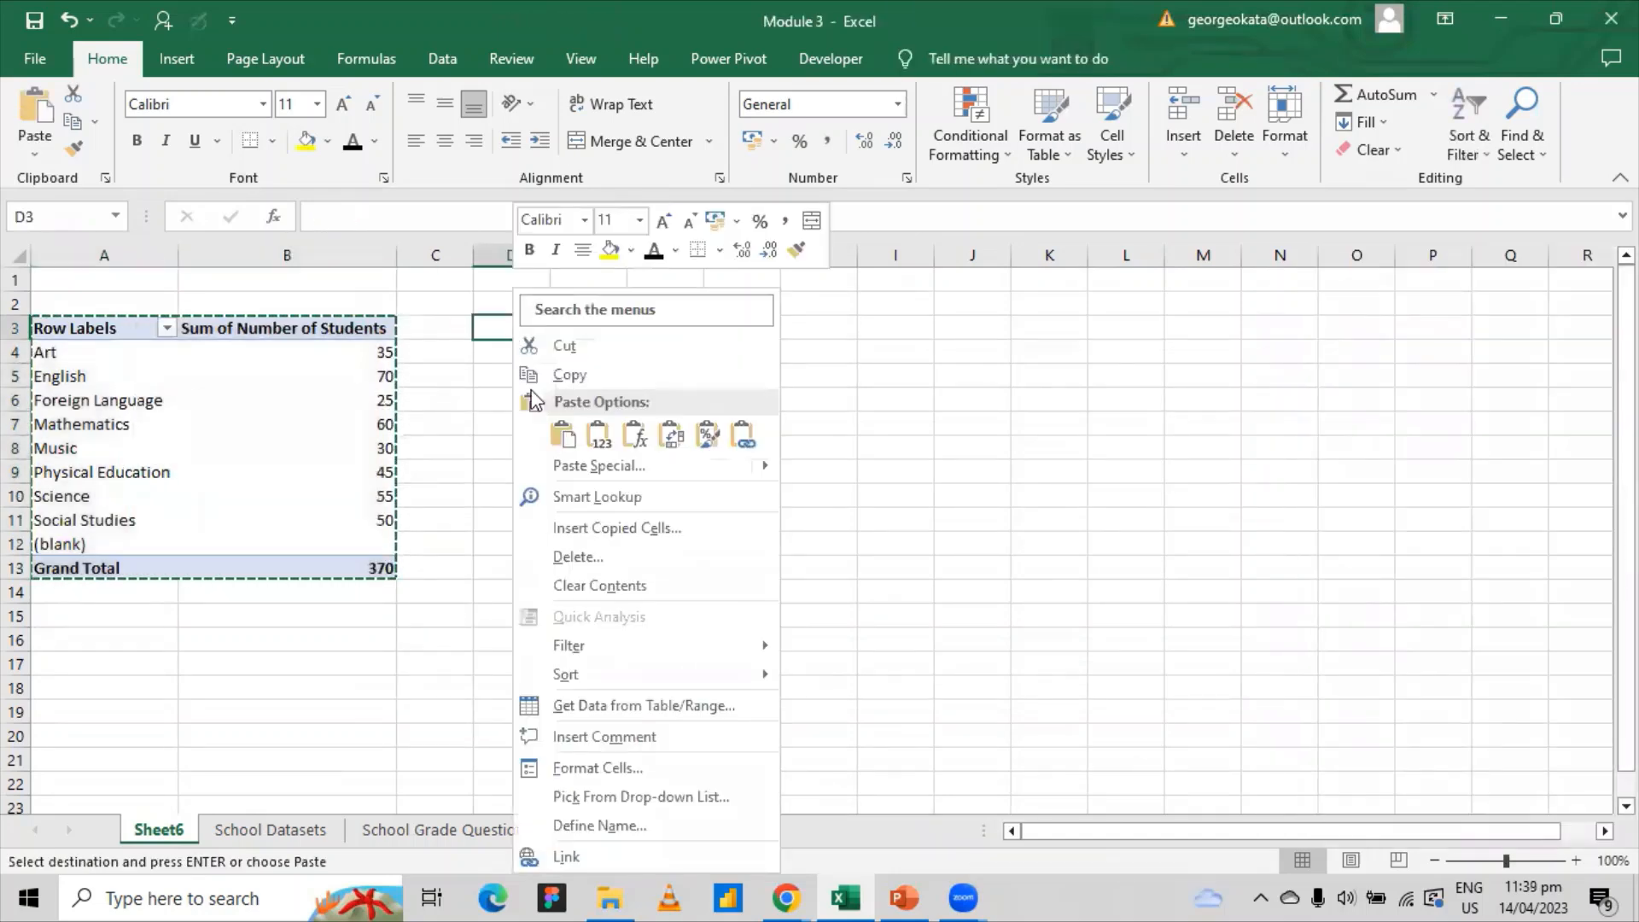
left_click(556, 436)
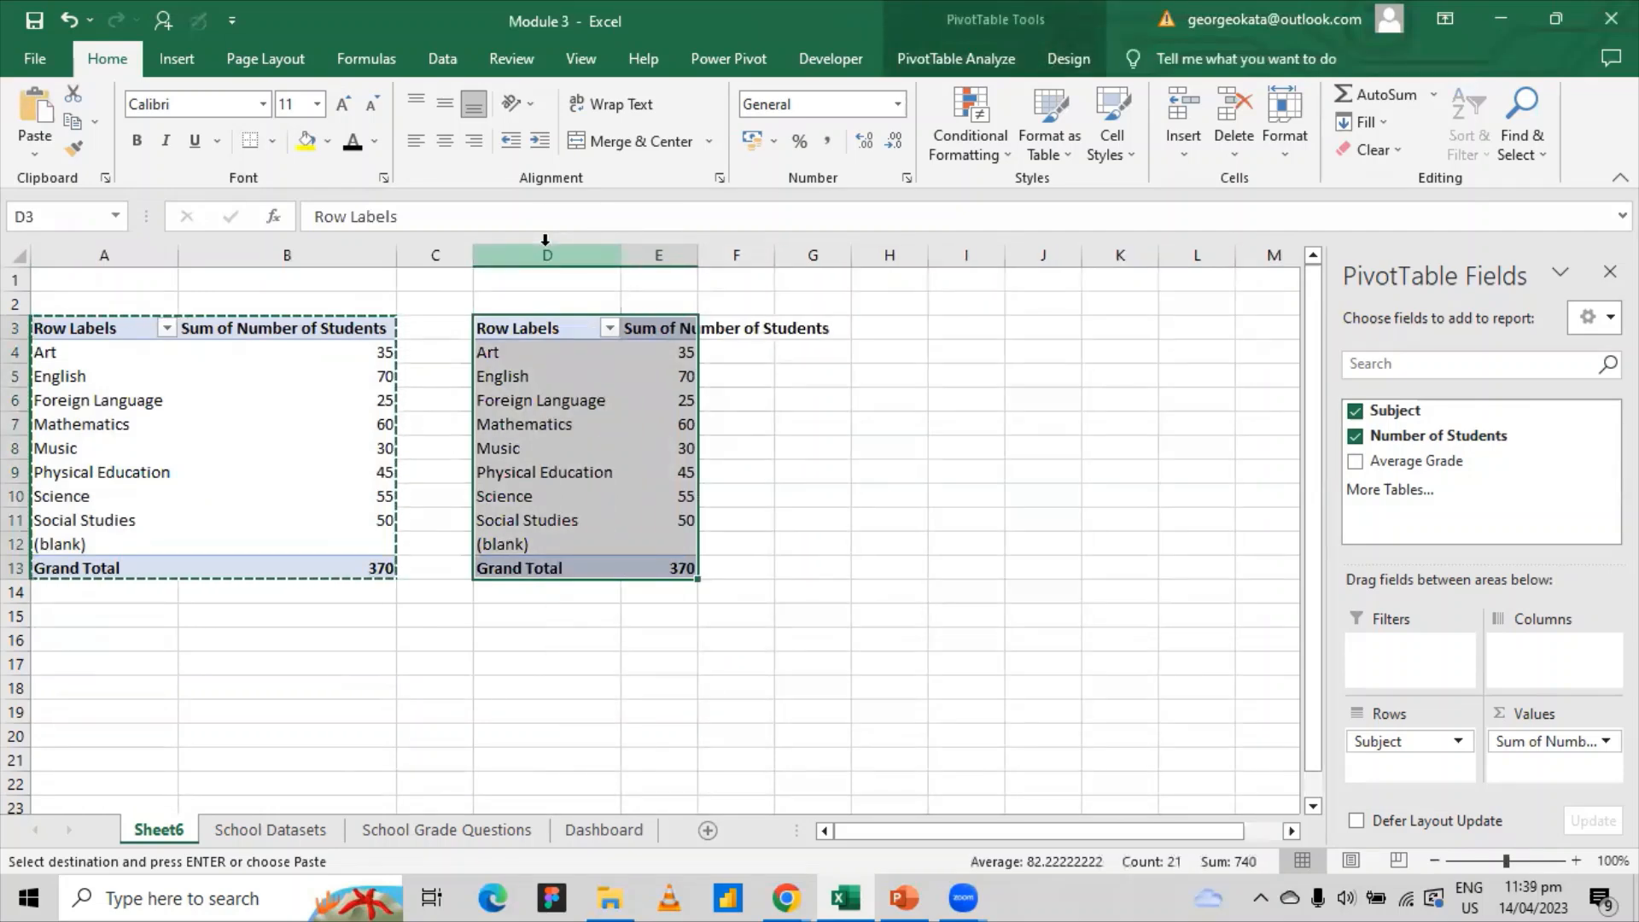
- Recheck question 2 on the School Grade Questions sheet, return to Sheet6 and end the pending copy
left_click(422, 833)
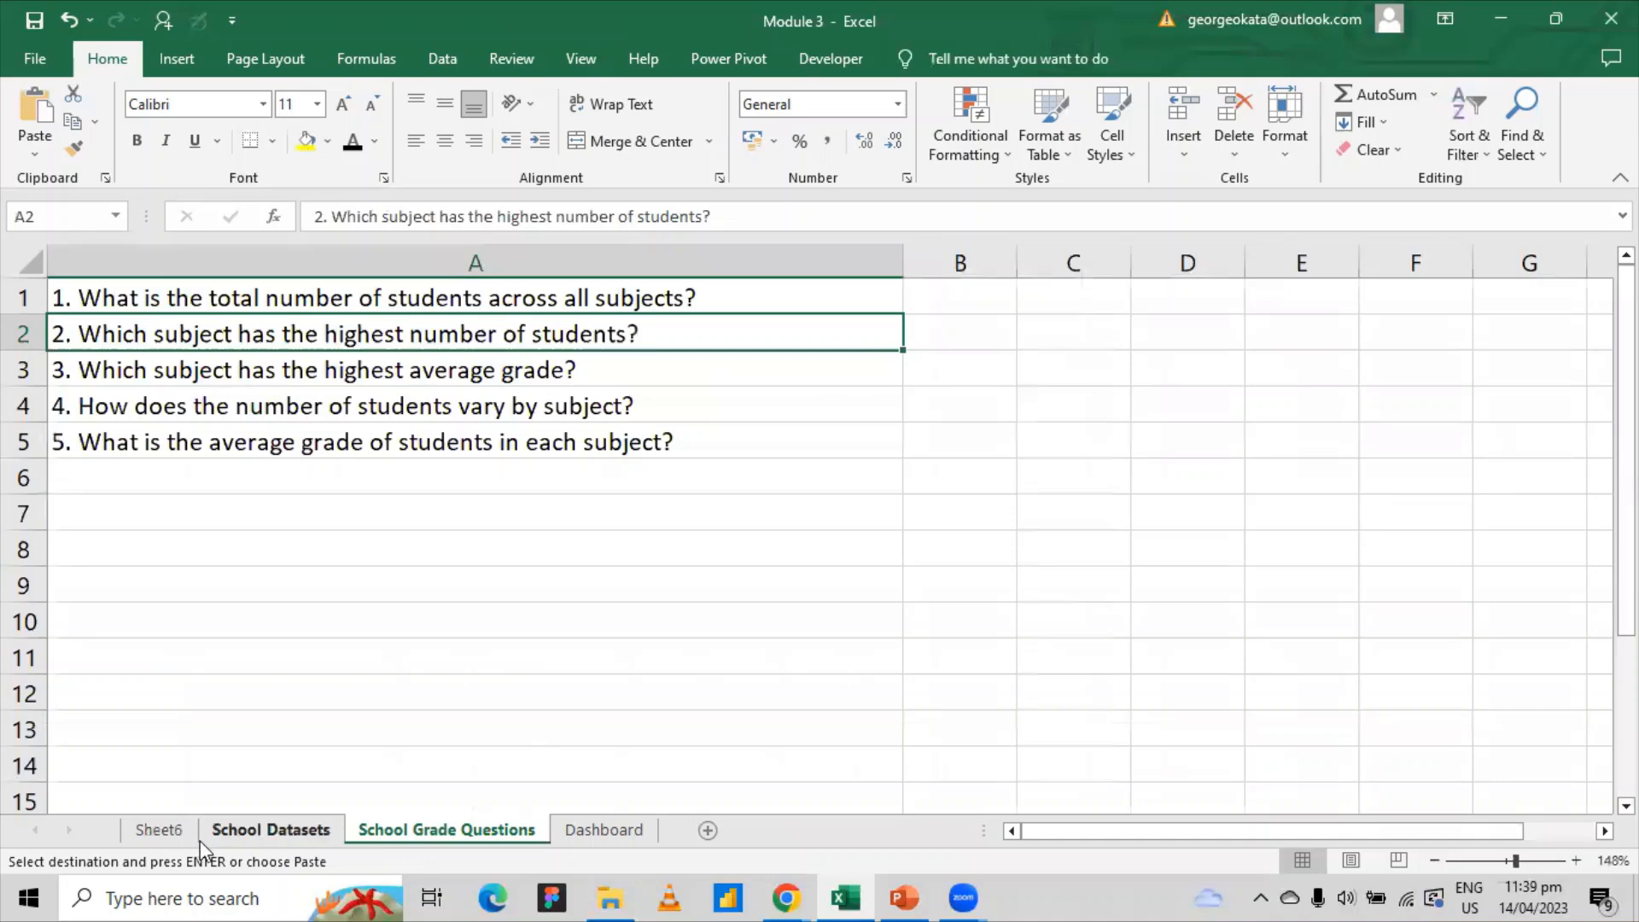
left_click(162, 831)
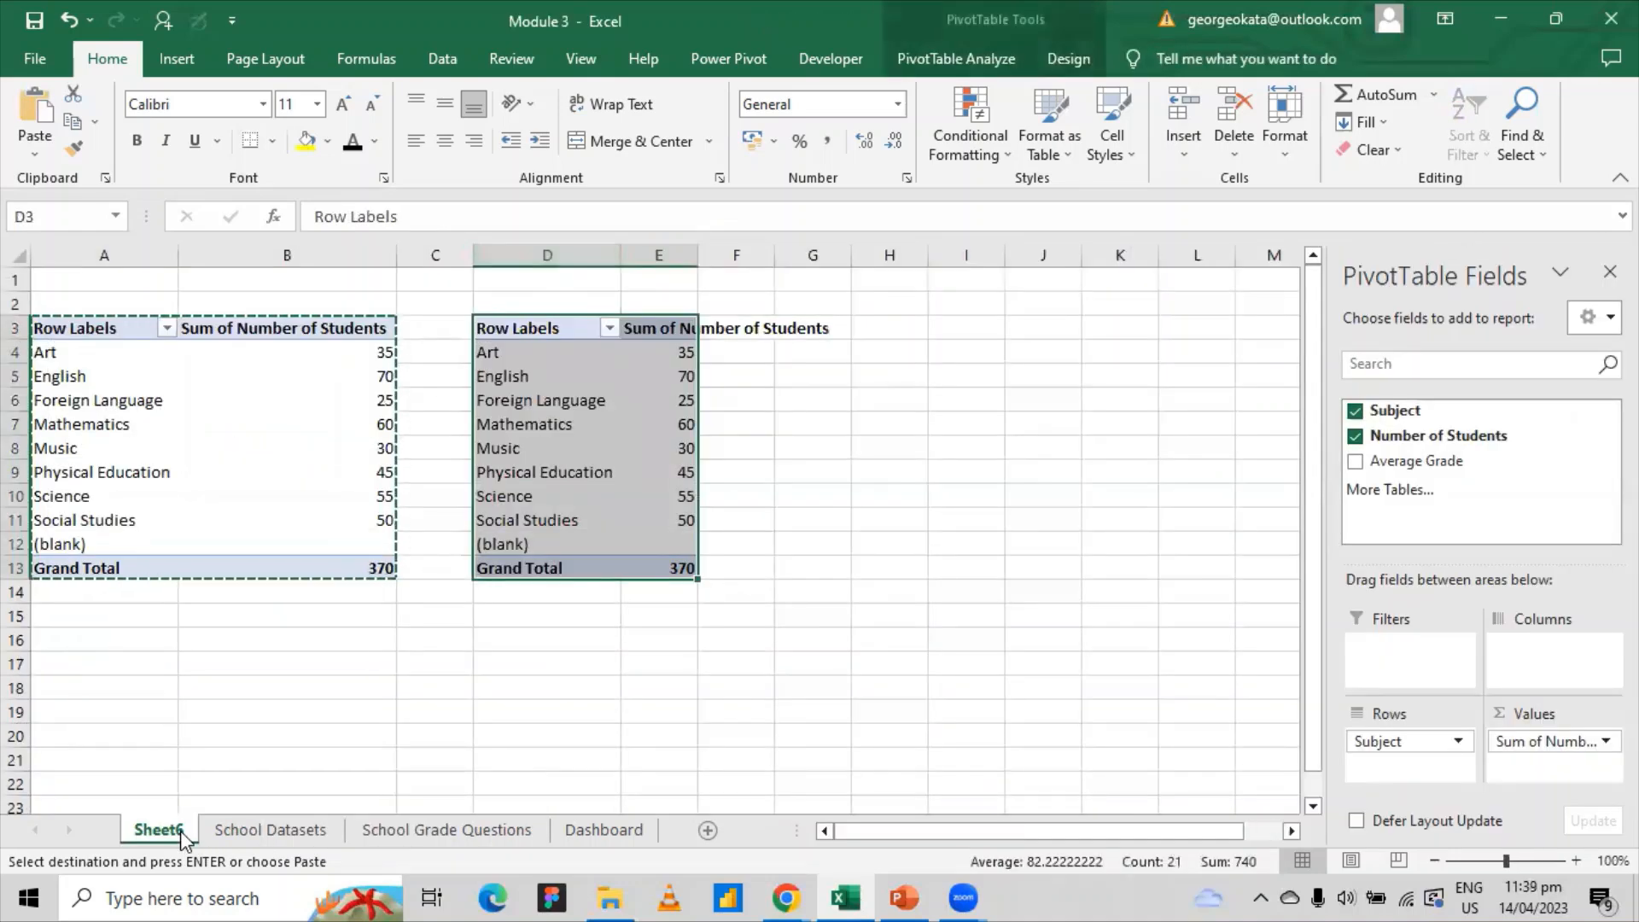
key("Escape")
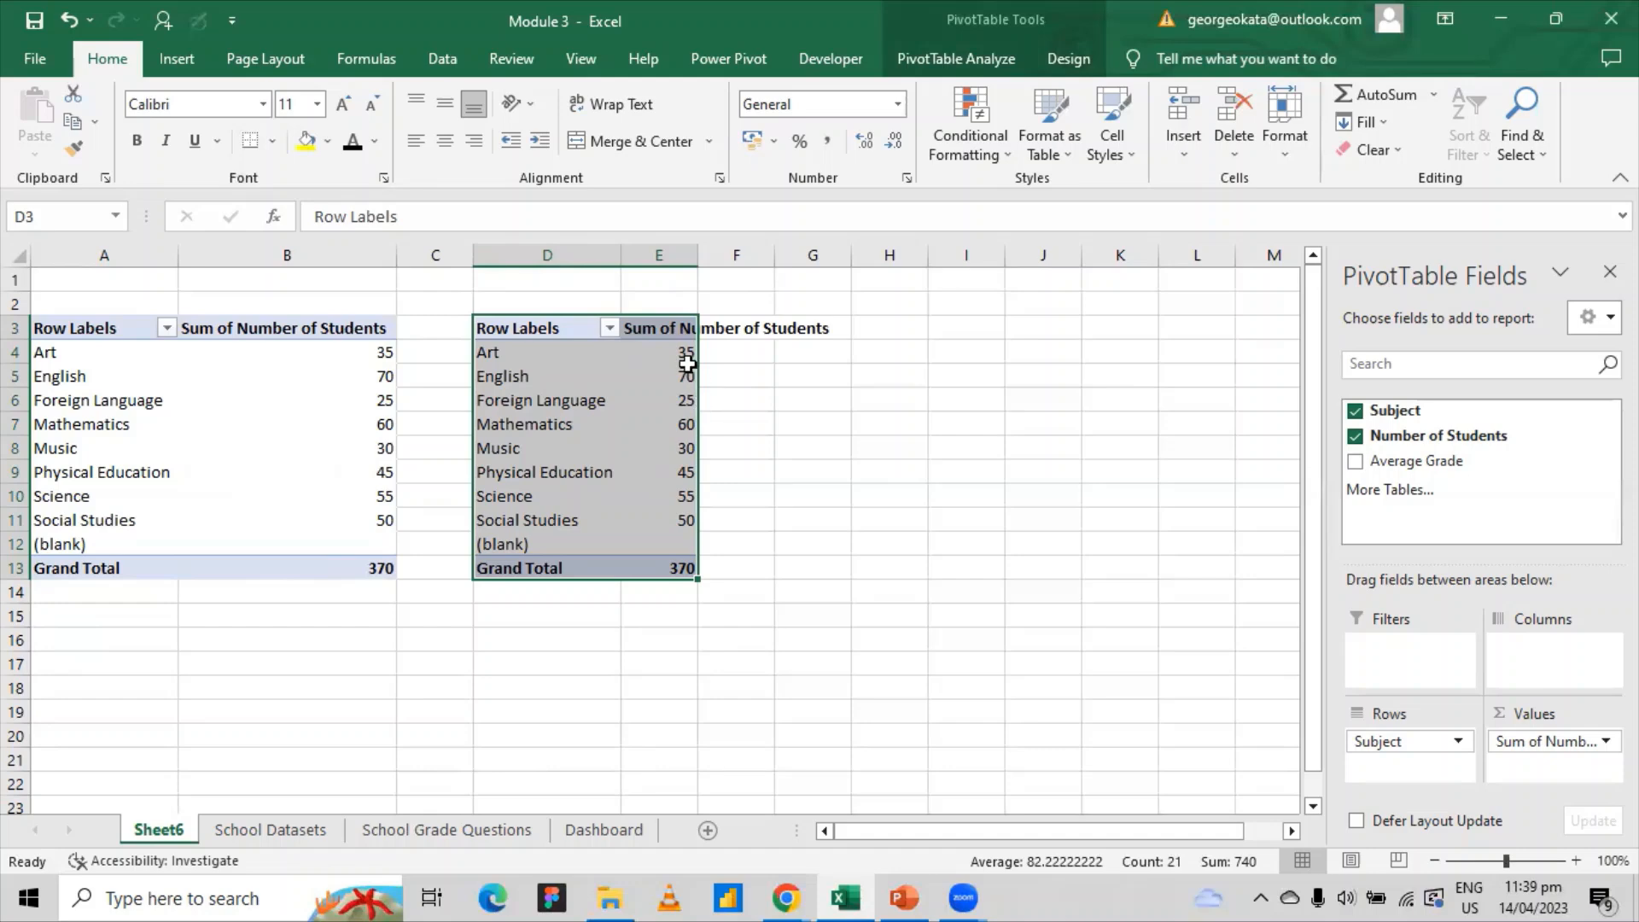
- Highlight the top 1 student count in E4:E11 of the second PivotTable with Green Fill with Dark Green Text
left_click(678, 356)
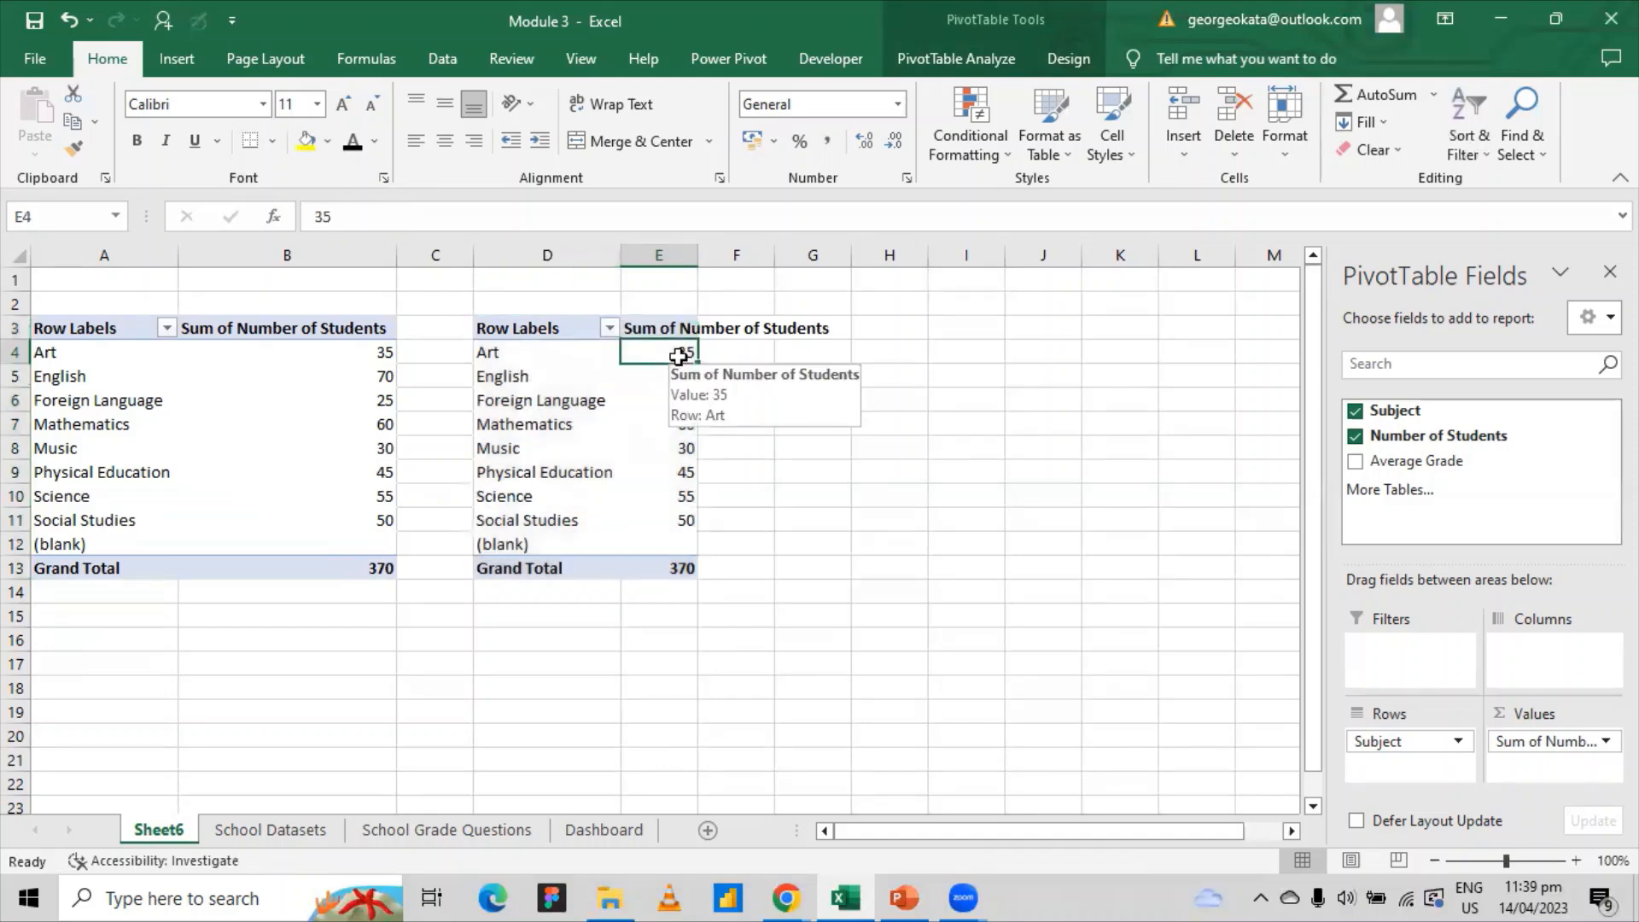
left_click_drag(678, 356, 688, 513)
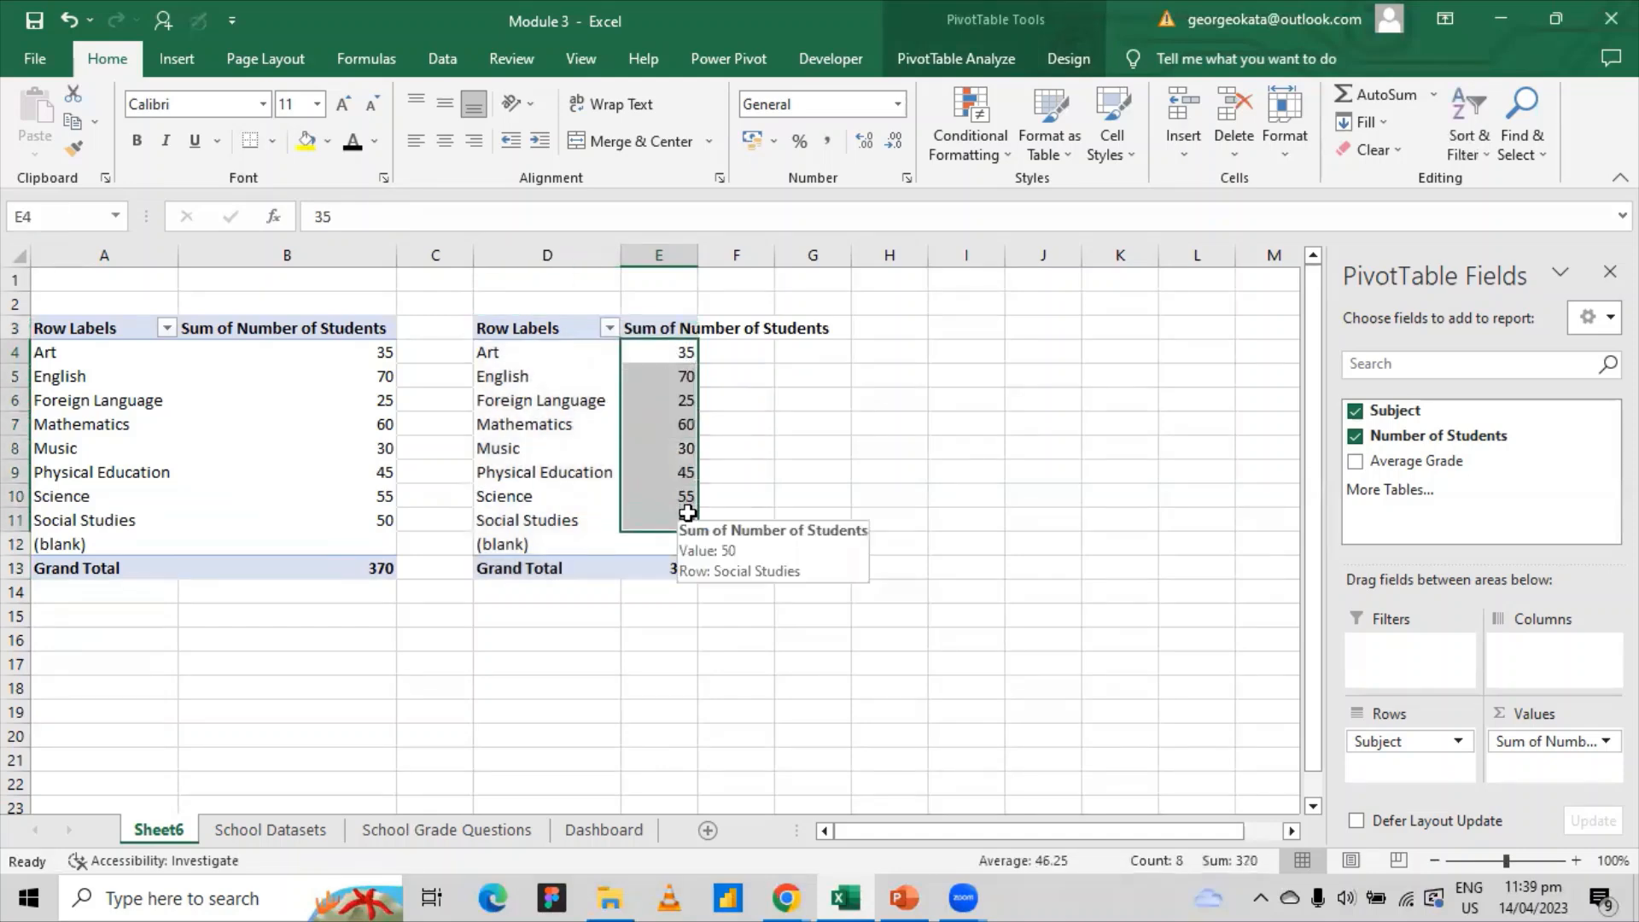
left_click(1007, 159)
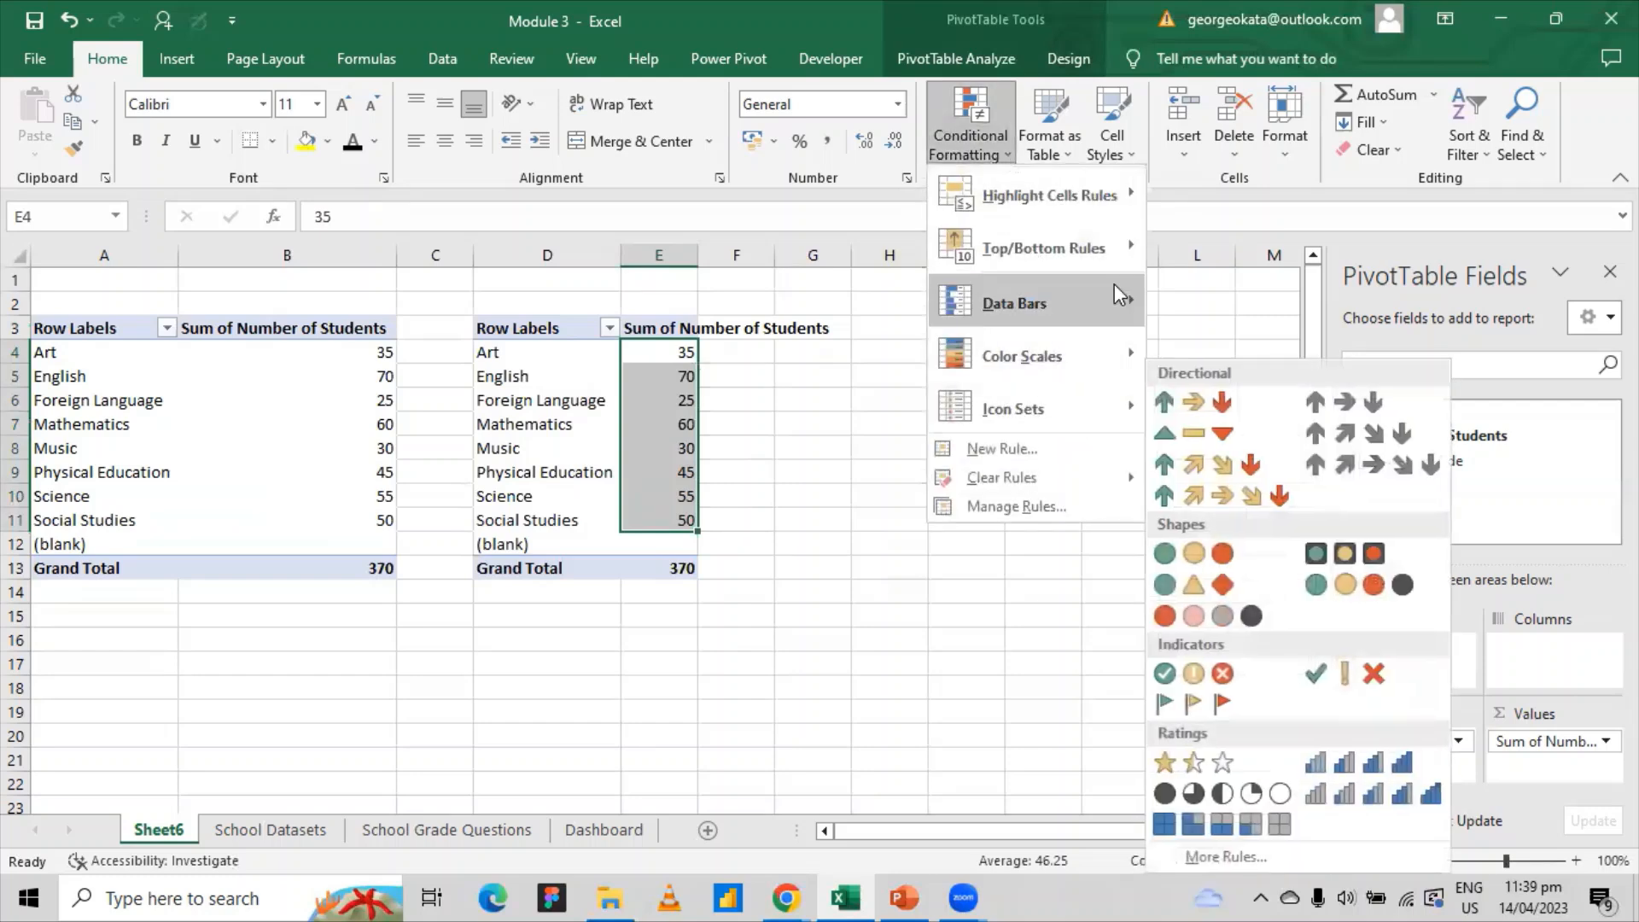
mouse_move(1120, 247)
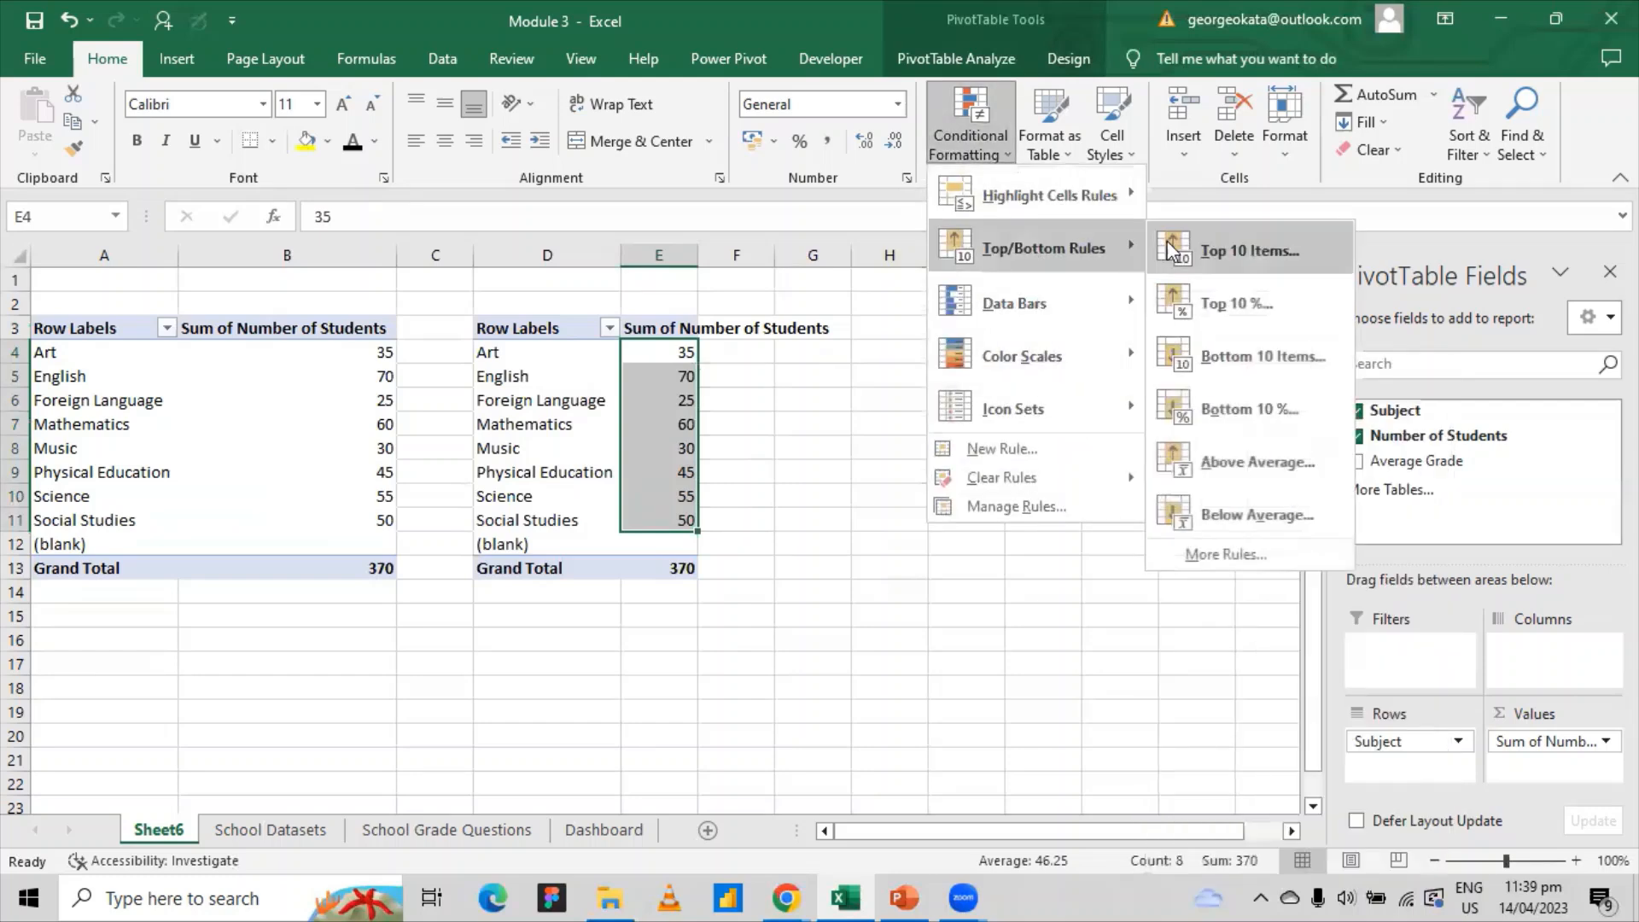
left_click(1268, 237)
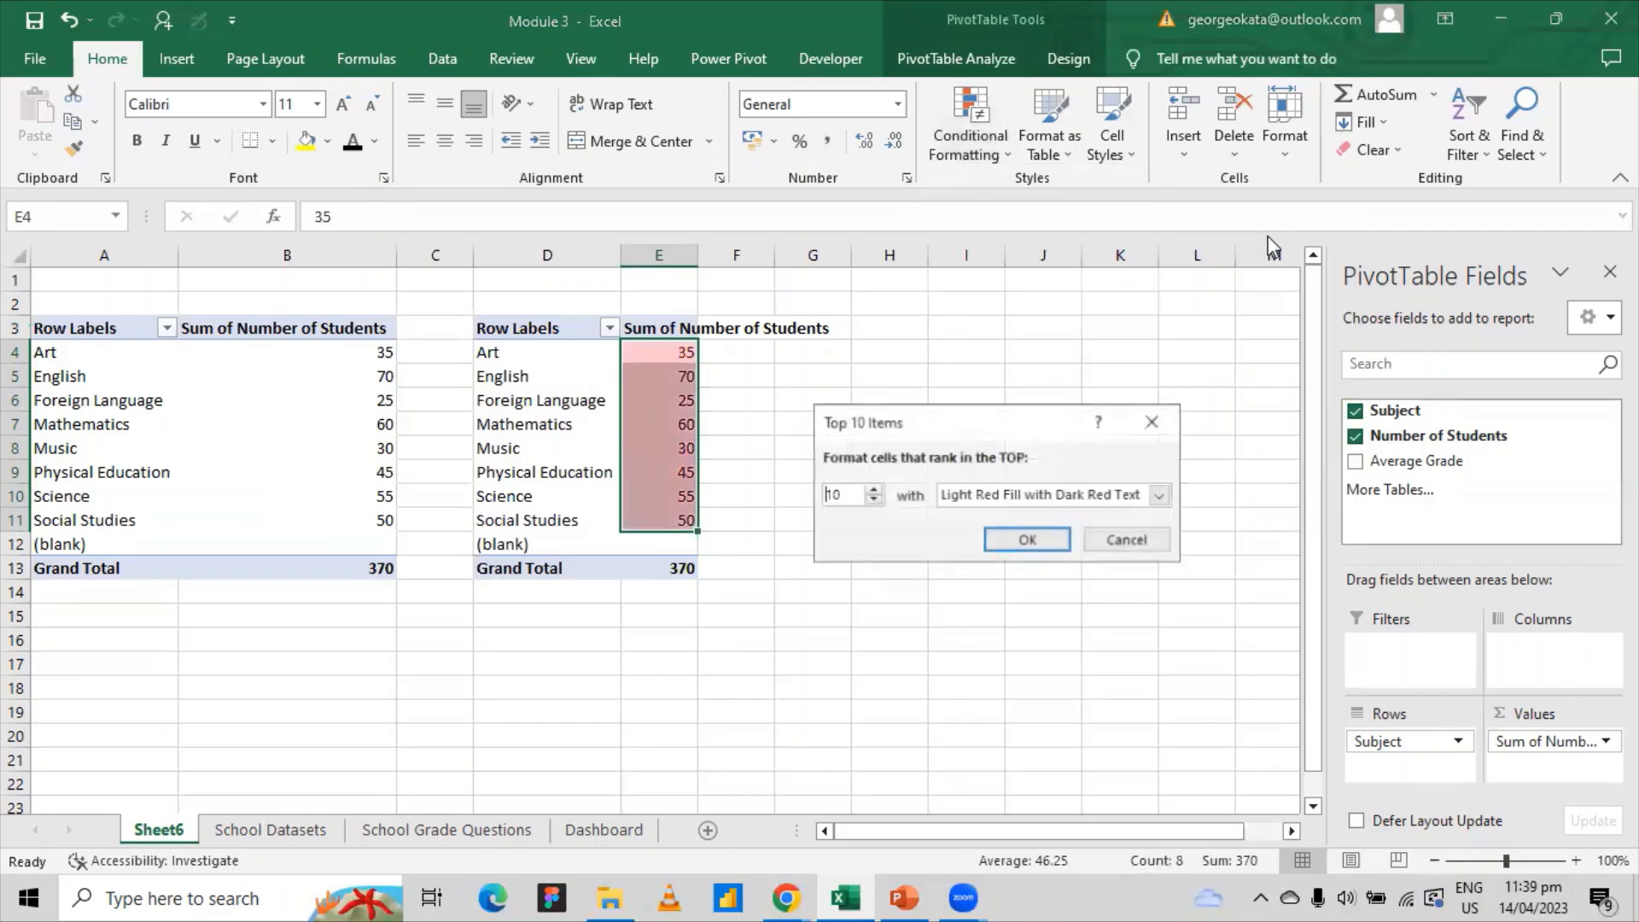
left_click(850, 496)
key("BackSpace")
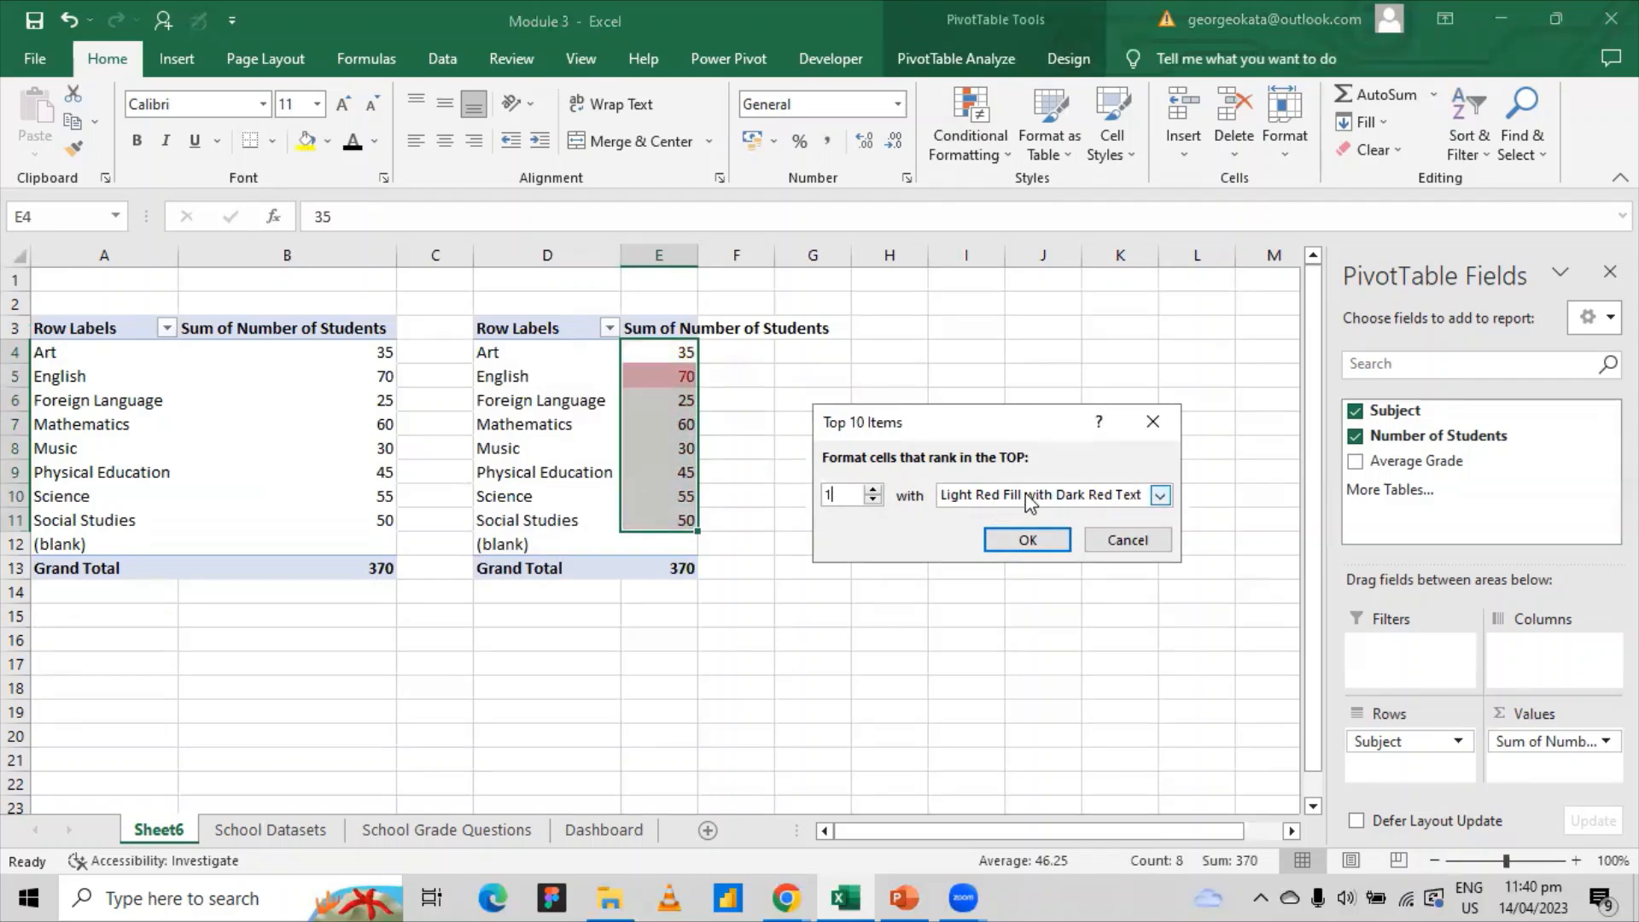
left_click(1158, 502)
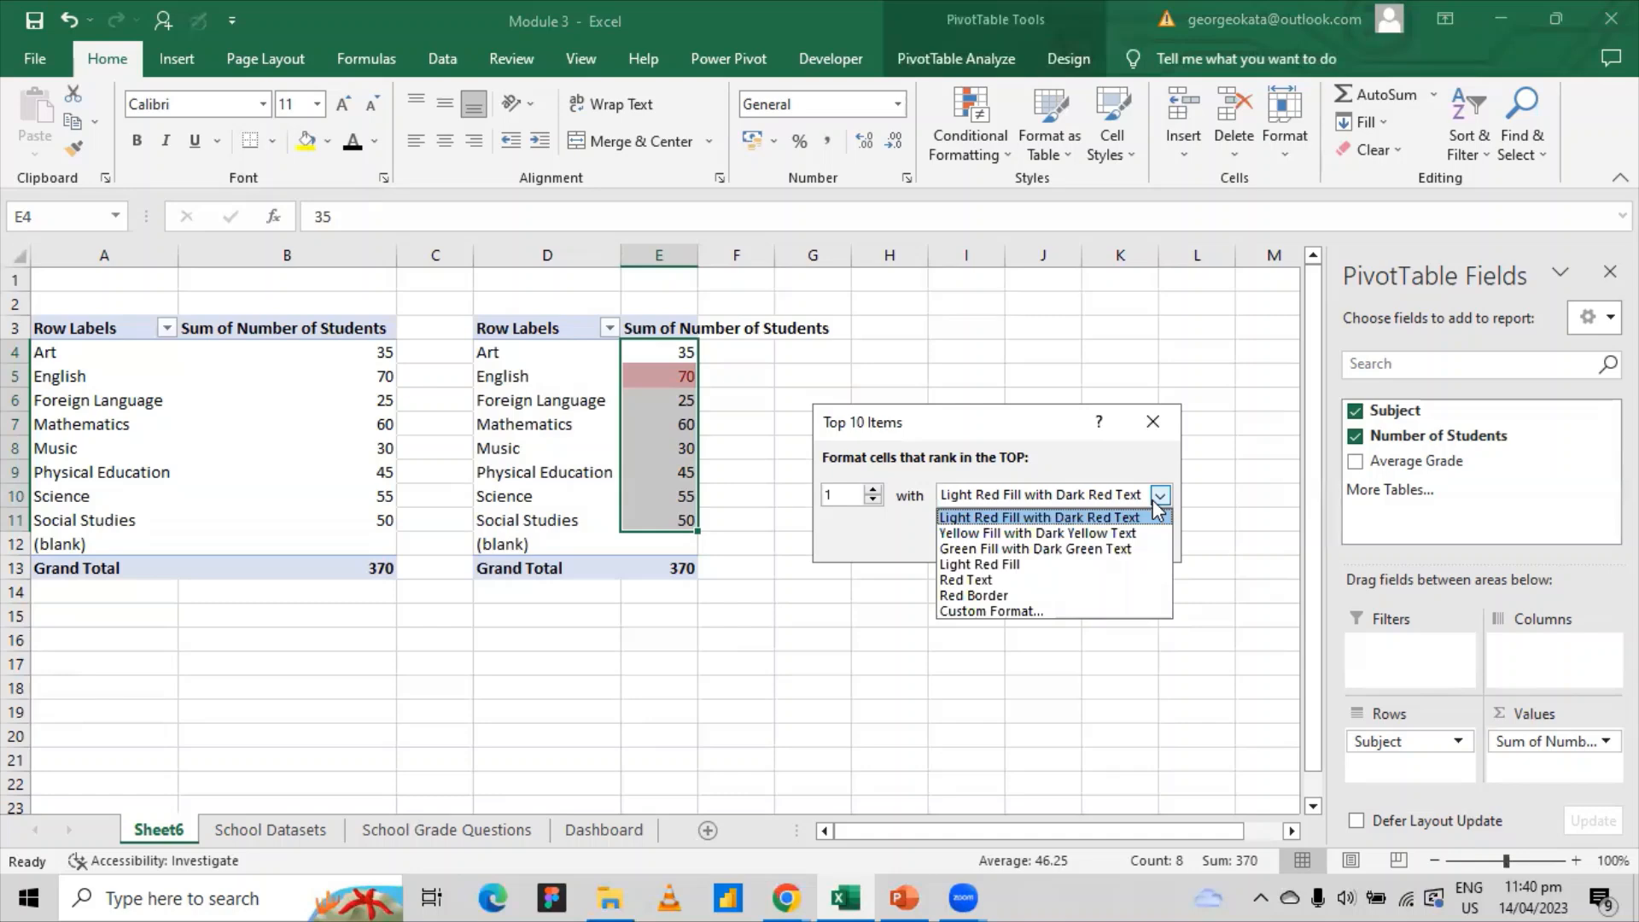
left_click(1095, 549)
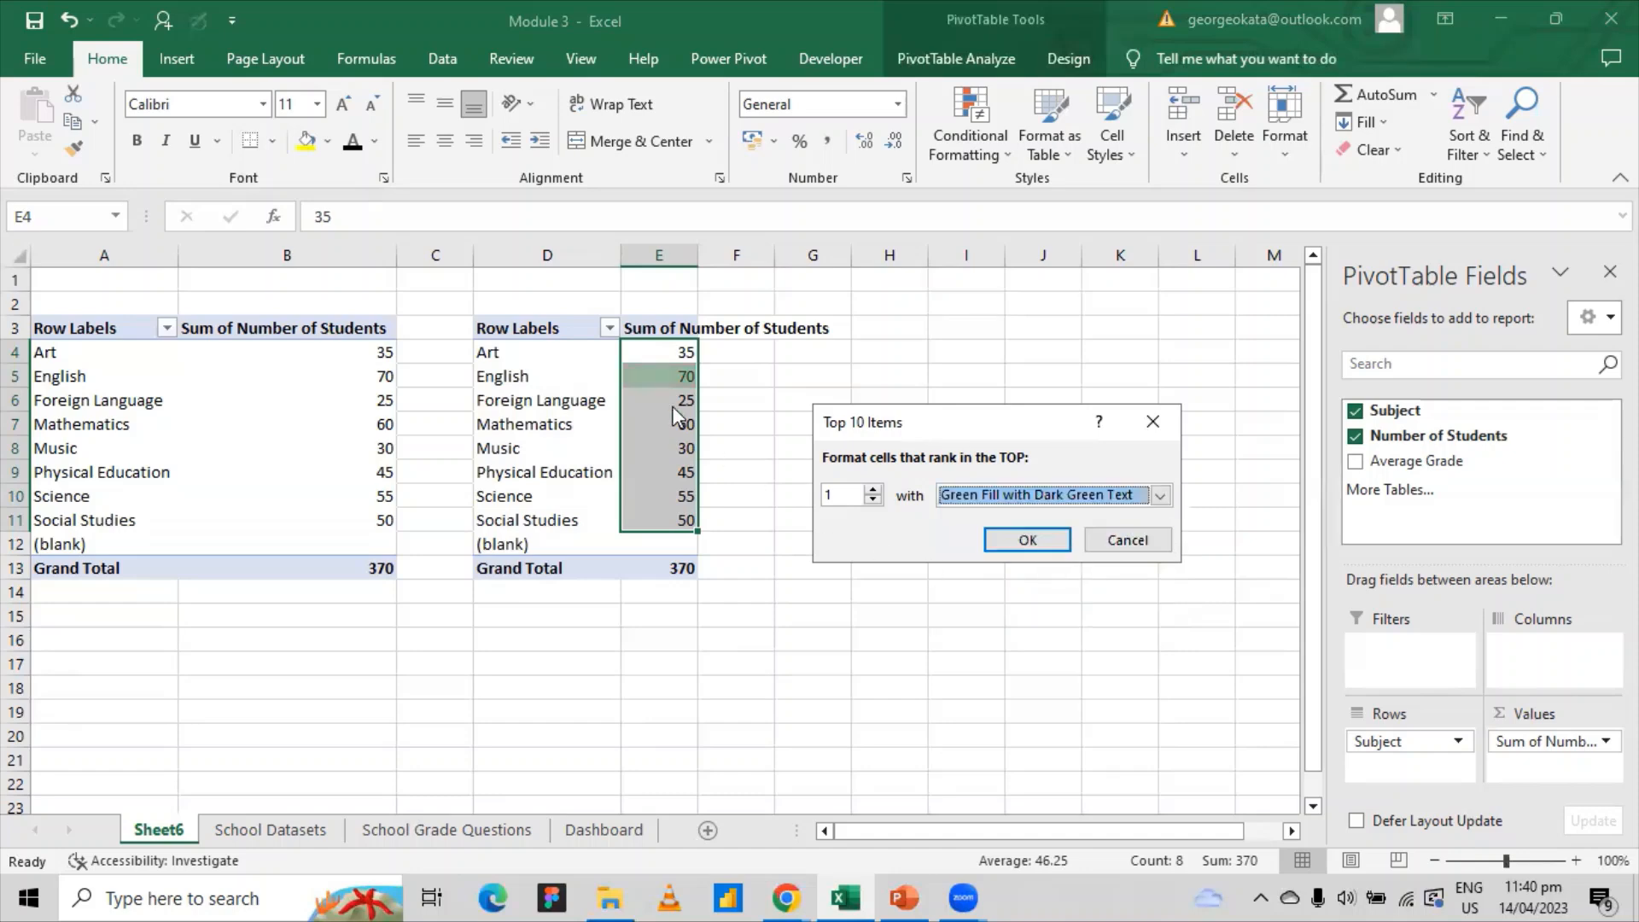
left_click(999, 539)
left_click(1067, 427)
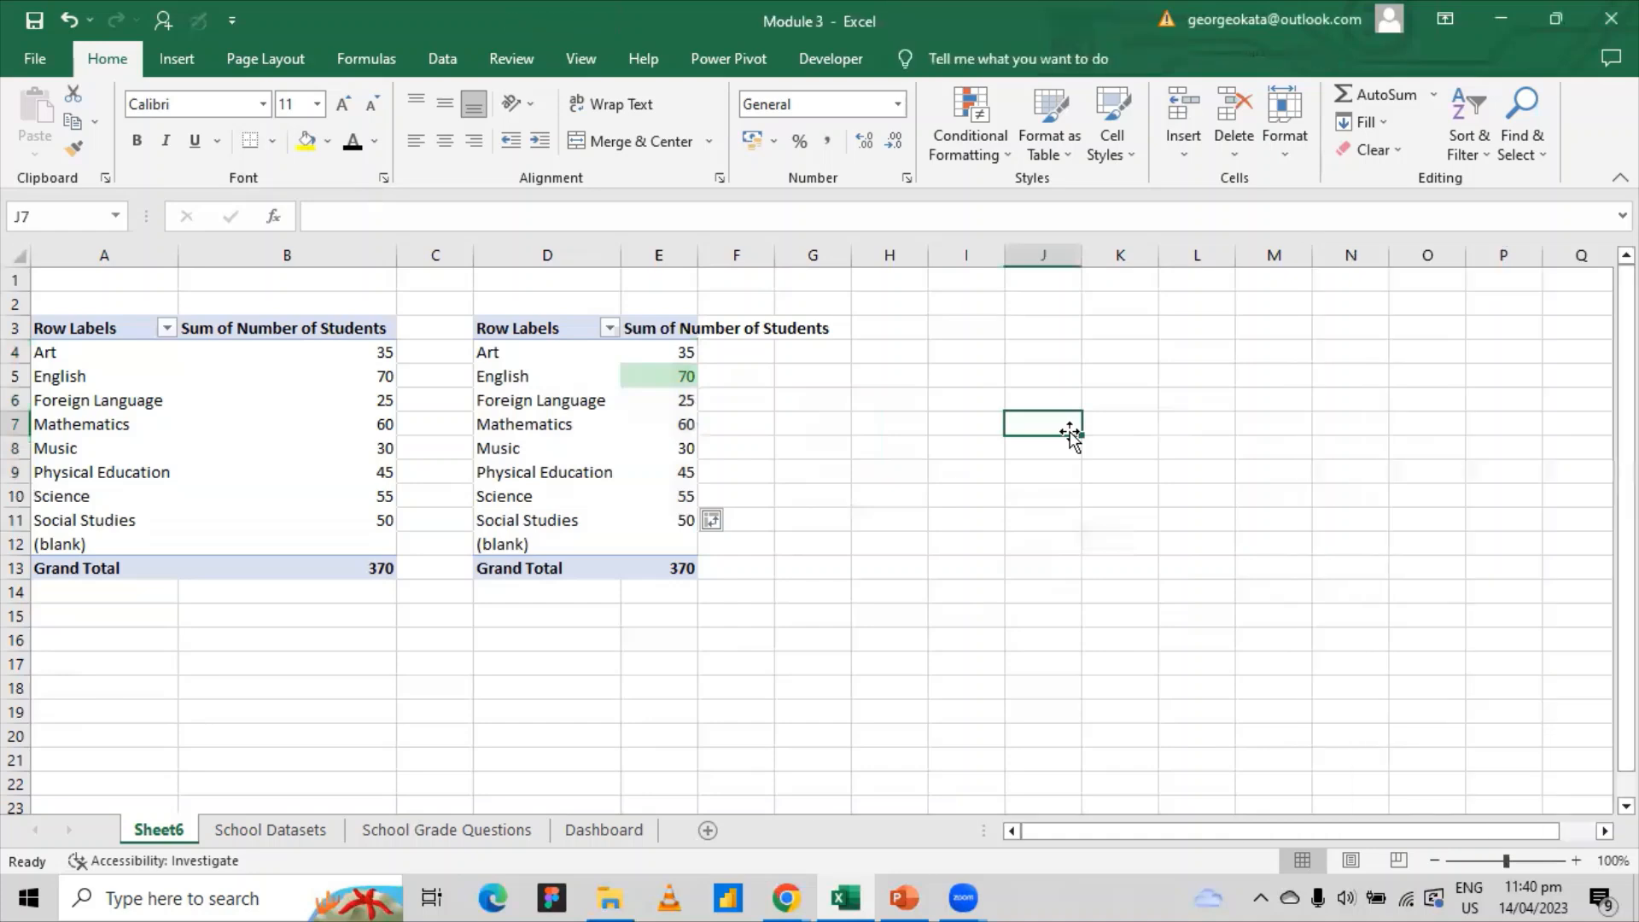
- Check the highlighted subject and grand total in the second PivotTable, and read question 3 on the School Grade Questions sheet
left_click(680, 382)
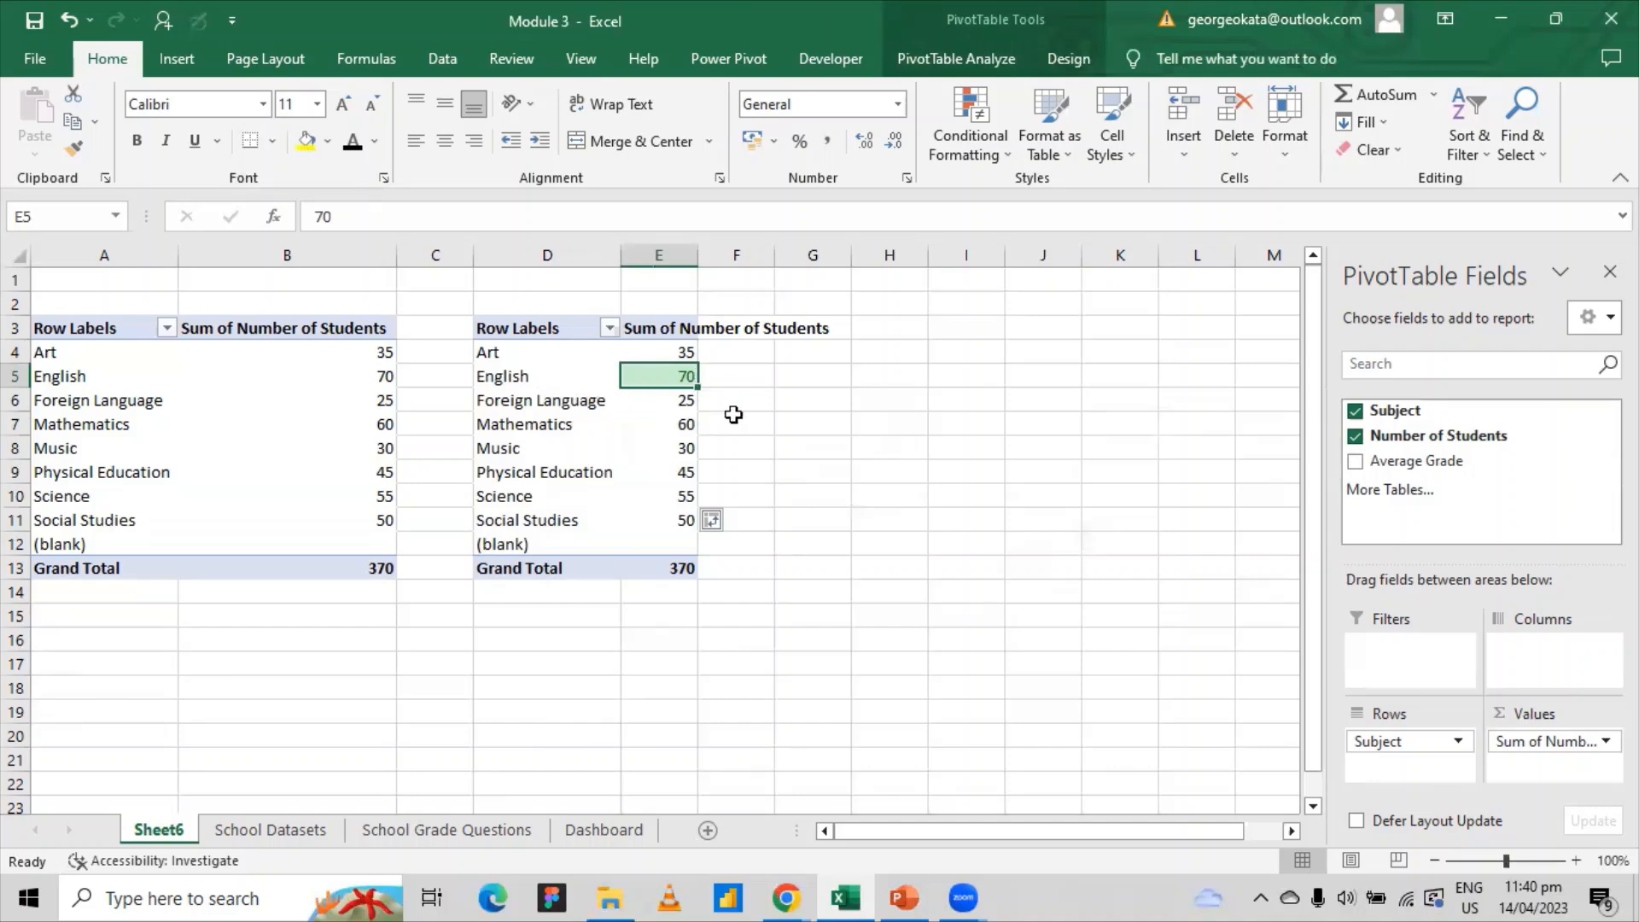
left_click(478, 380)
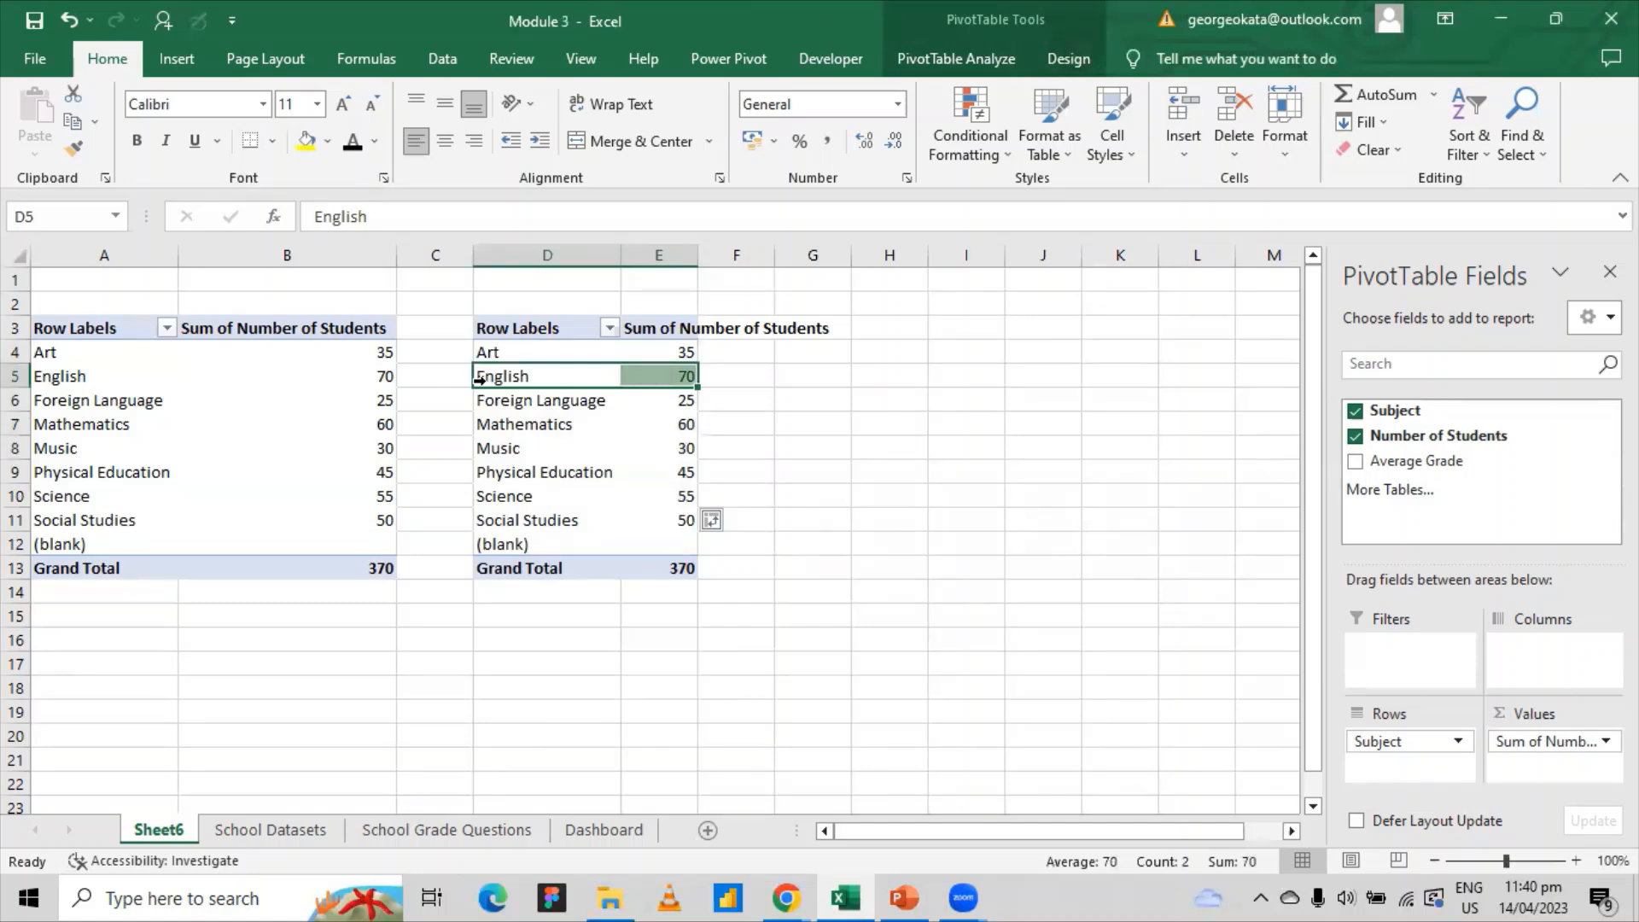
left_click(680, 565)
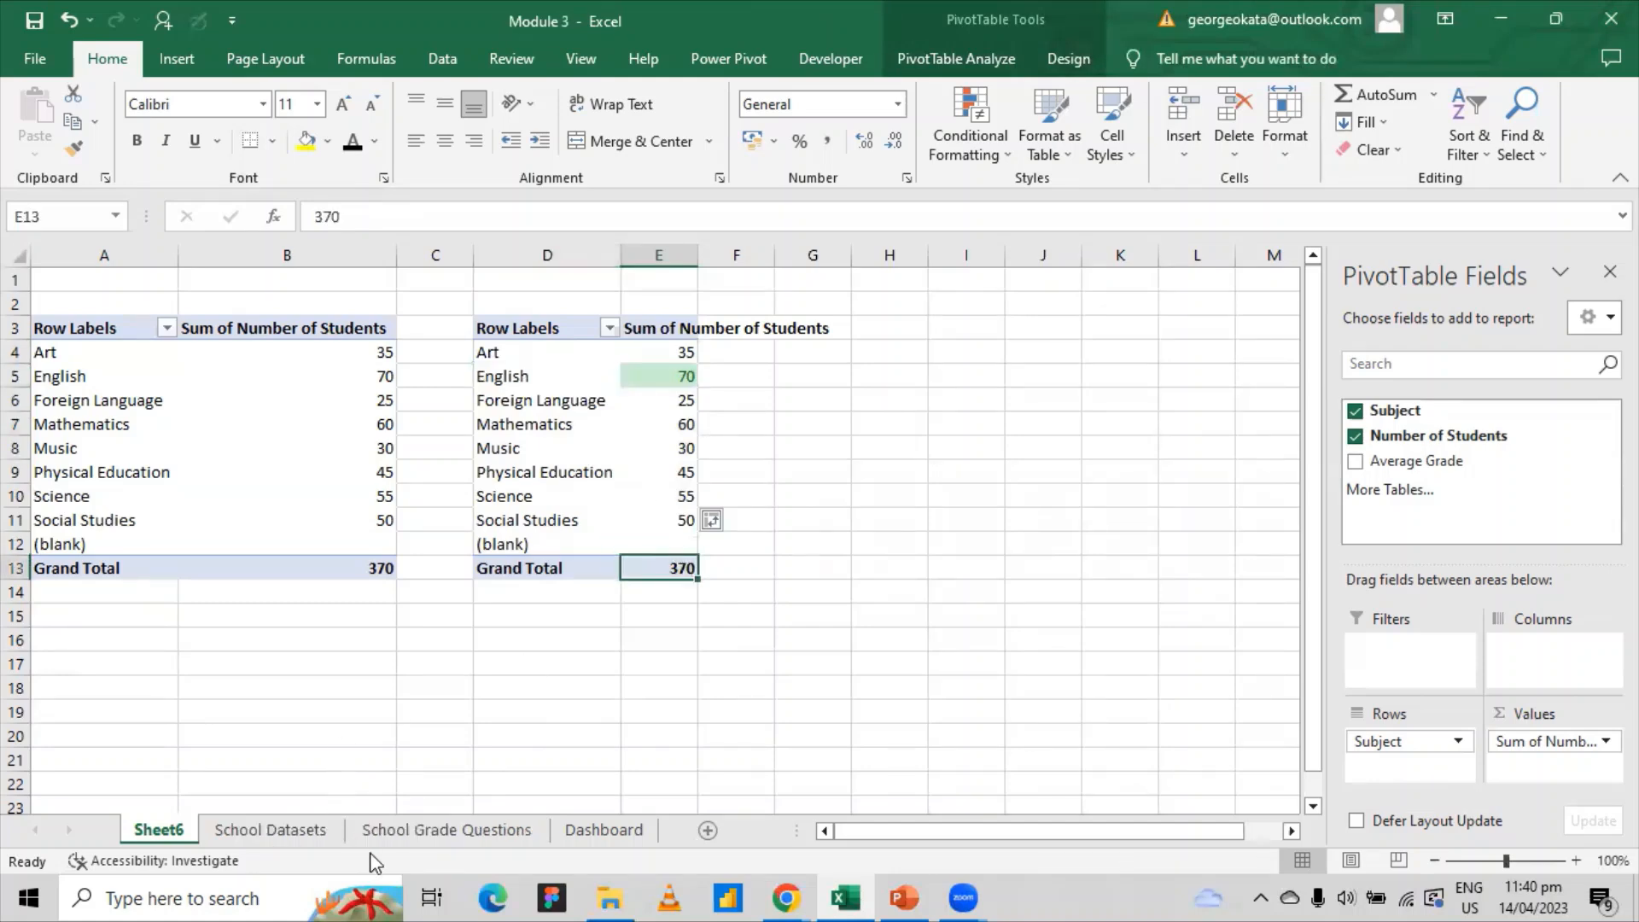
left_click(428, 832)
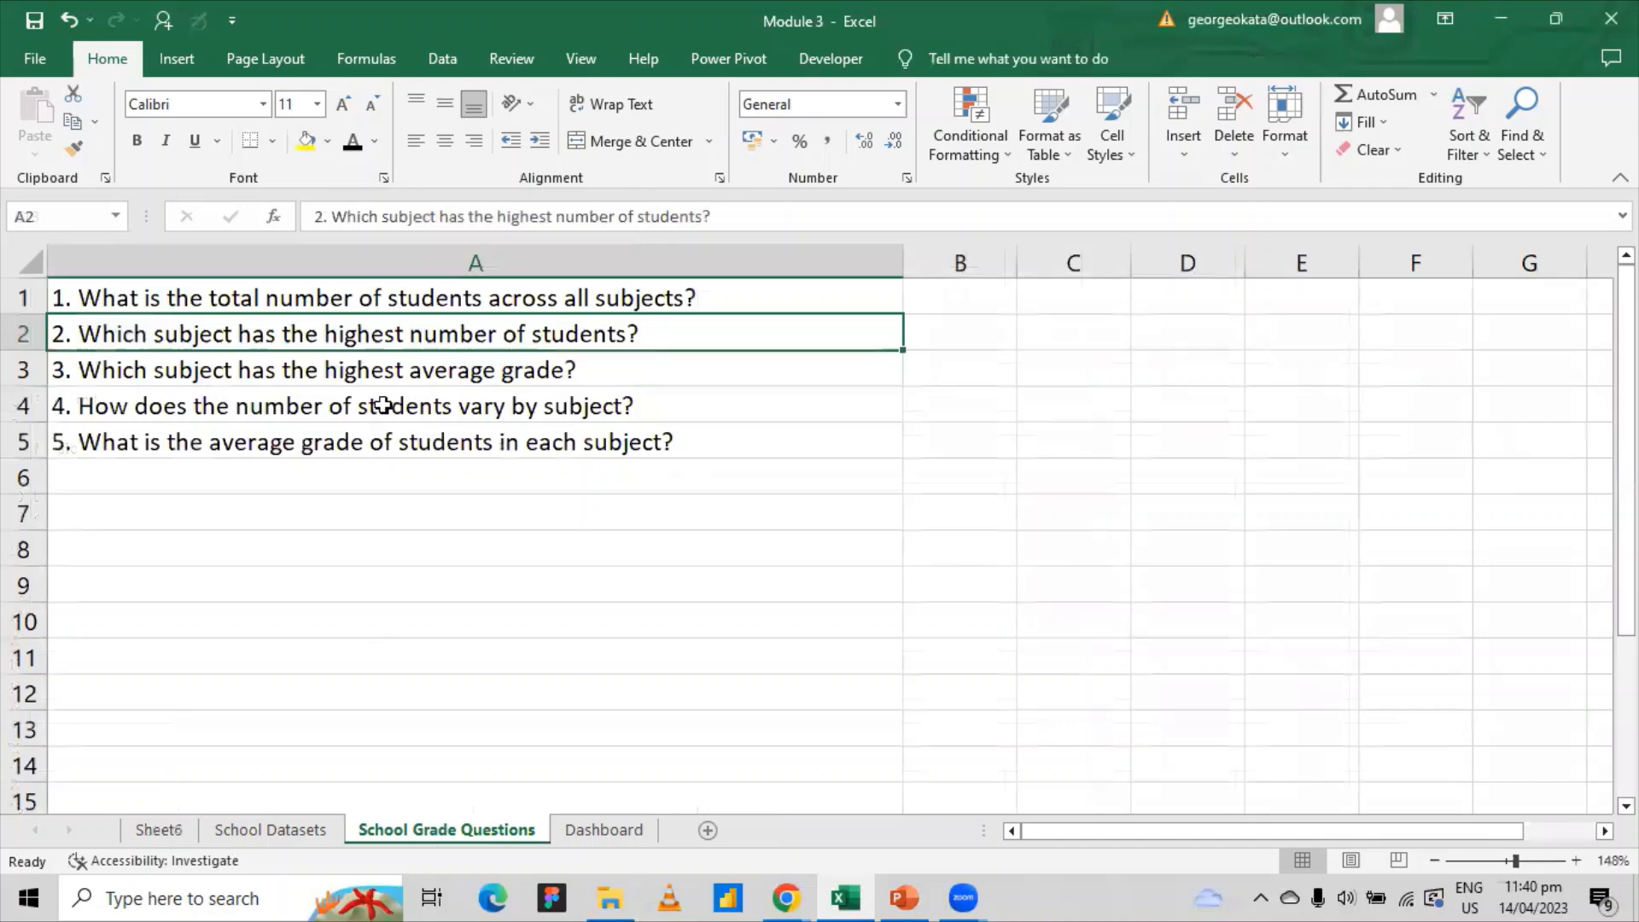
left_click(404, 375)
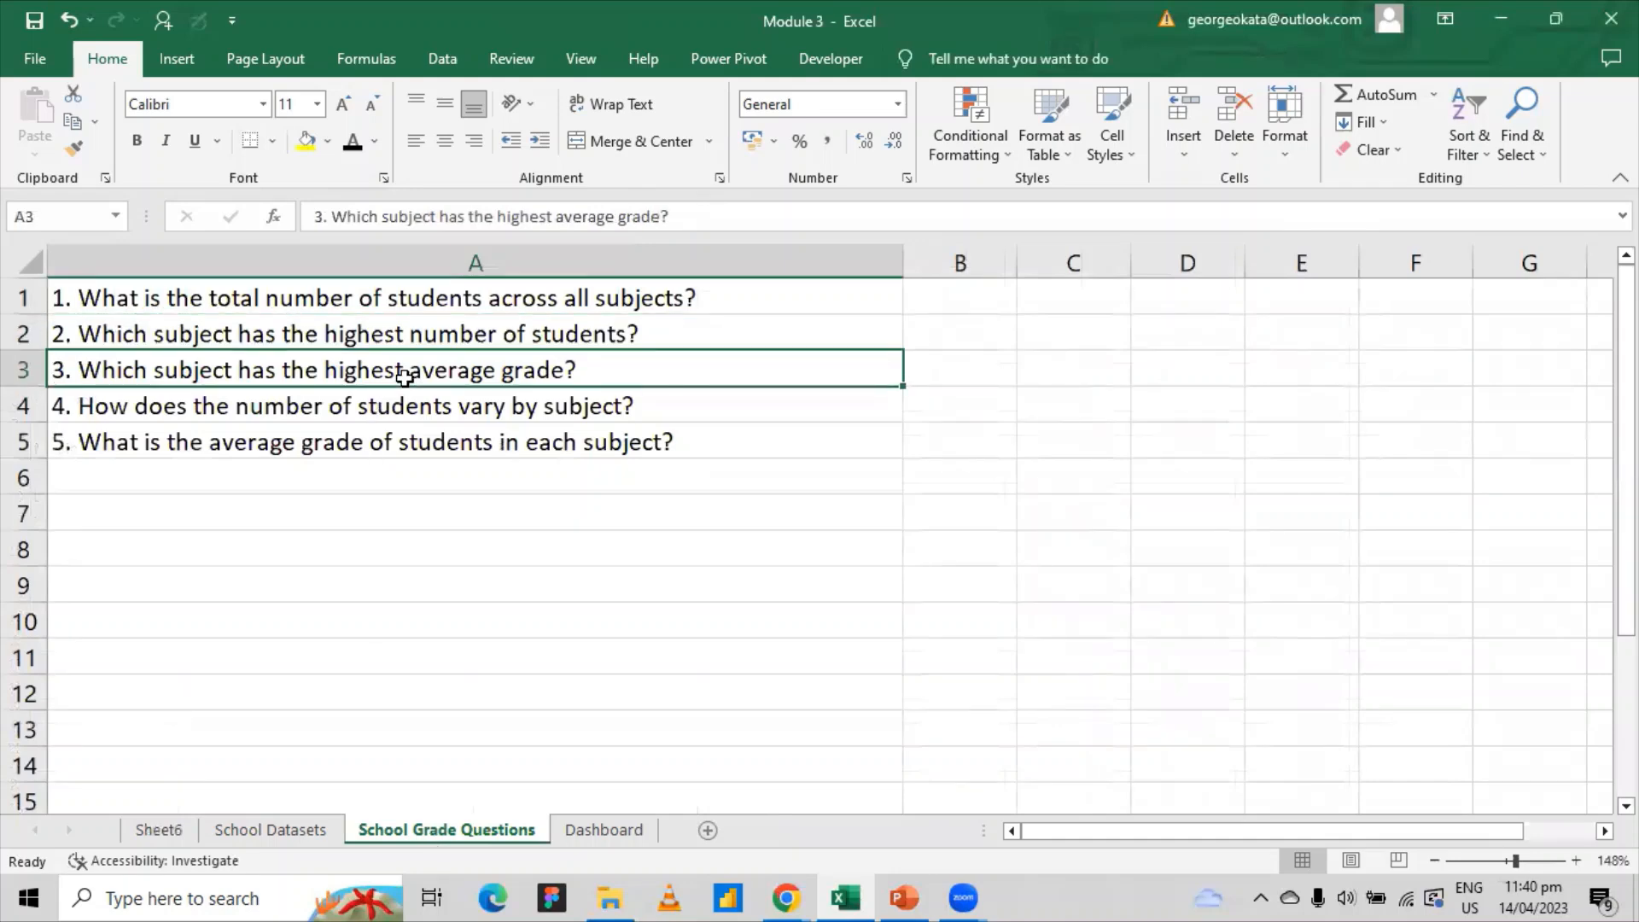
- Copy the second PivotTable on Sheet6, paste the duplicate at cell H3 and auto-fit the width of column H
left_click(158, 829)
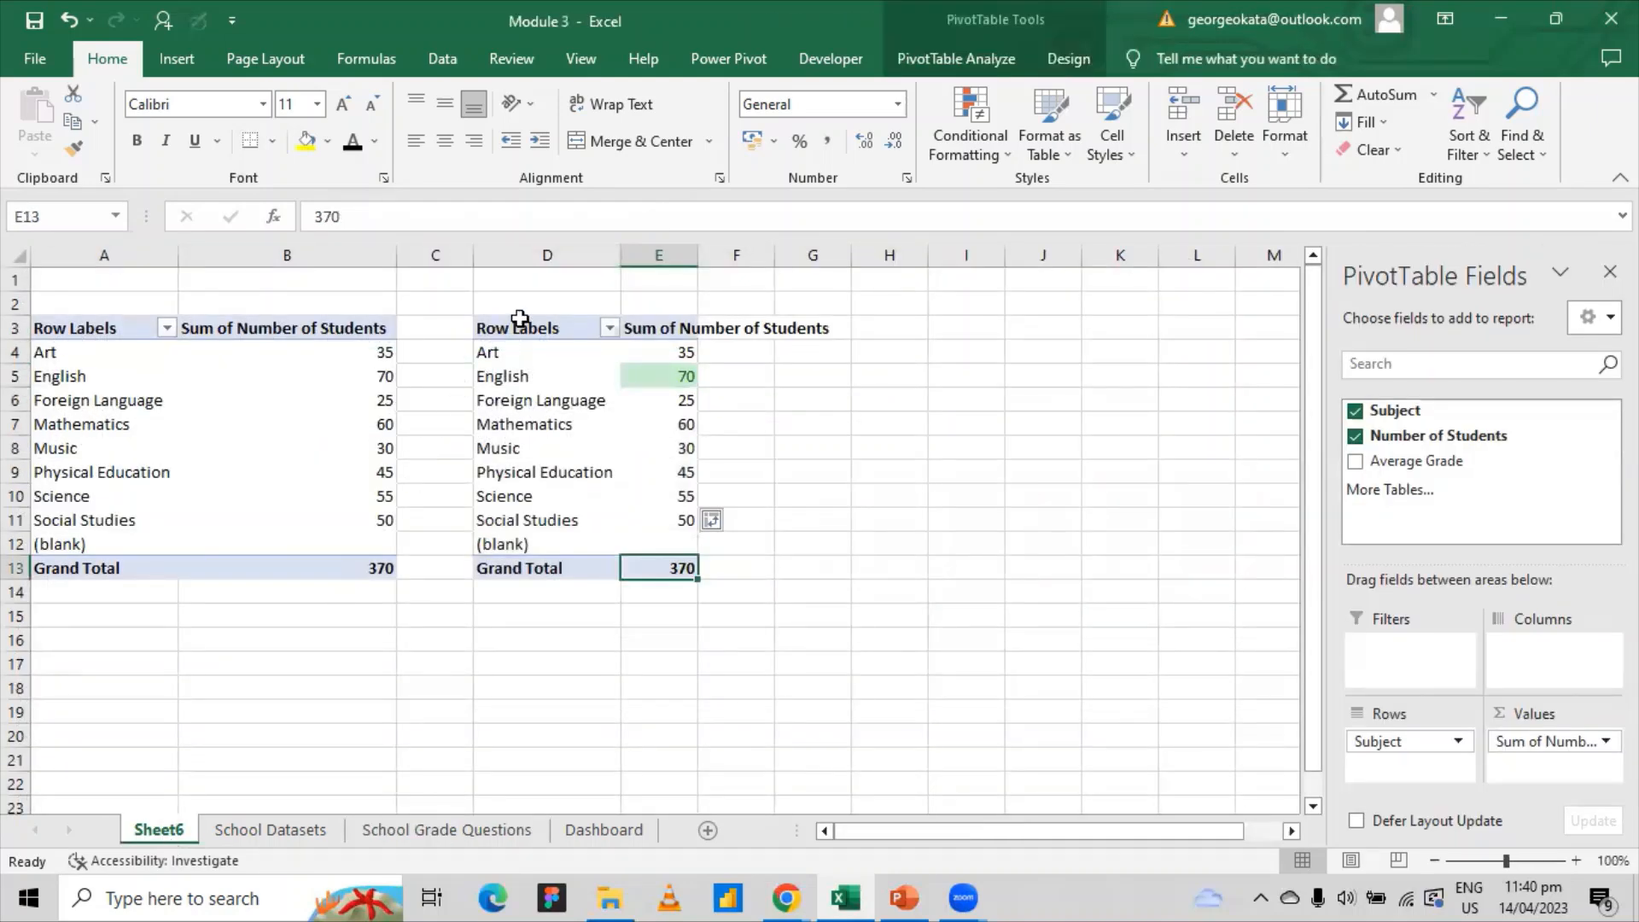
left_click_drag(520, 318, 674, 566)
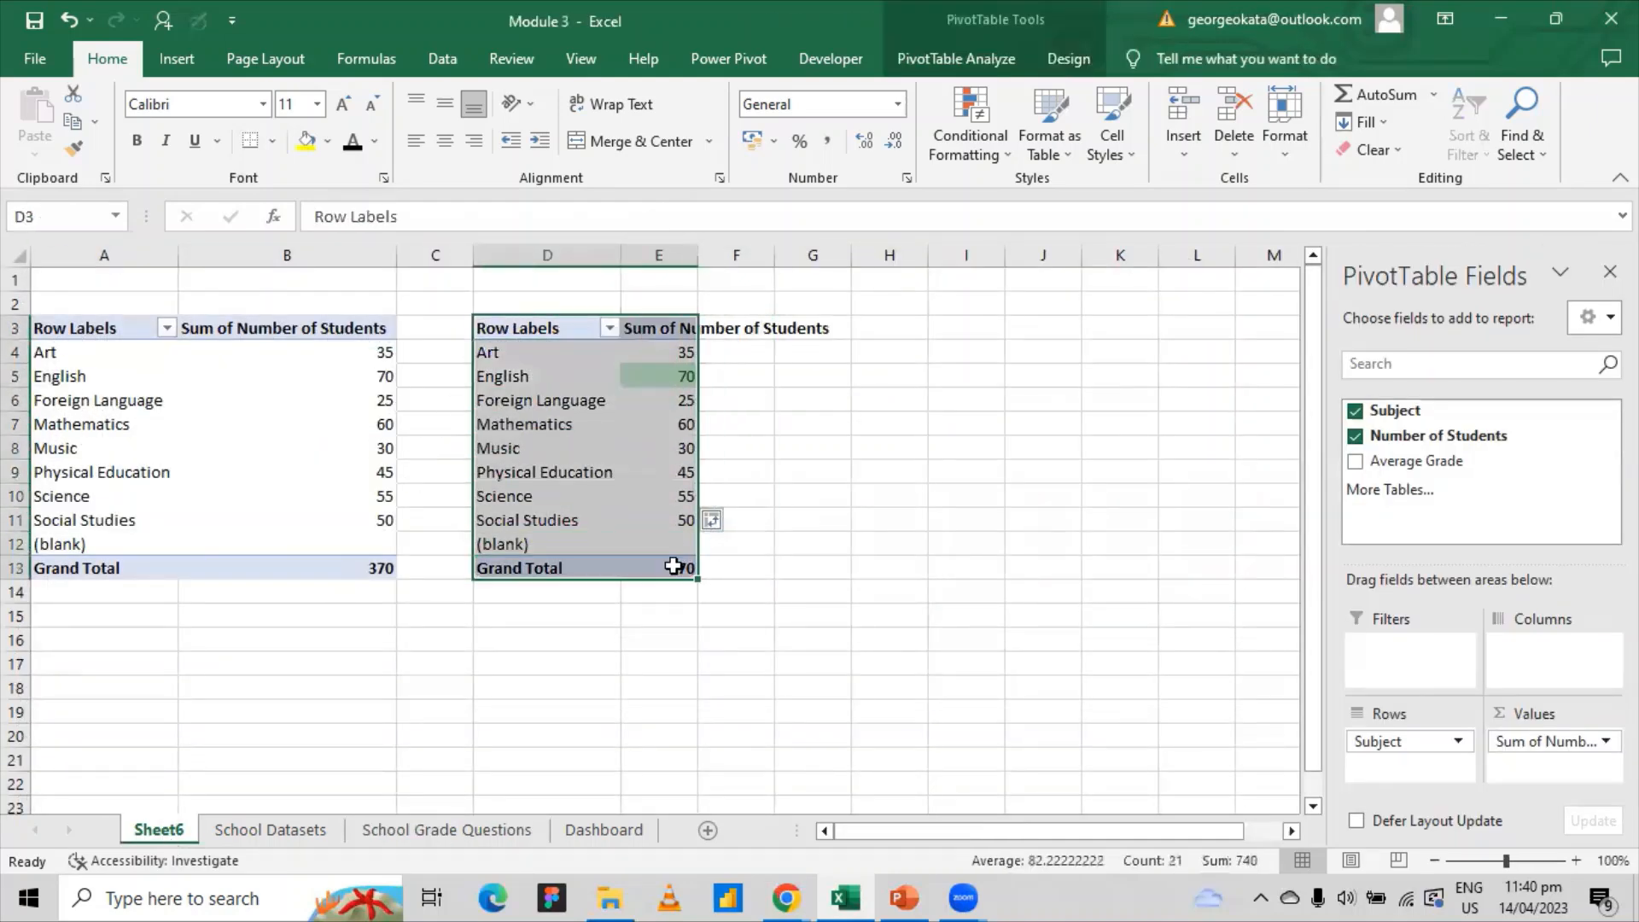
left_click(673, 566)
left_click_drag(479, 331, 680, 567)
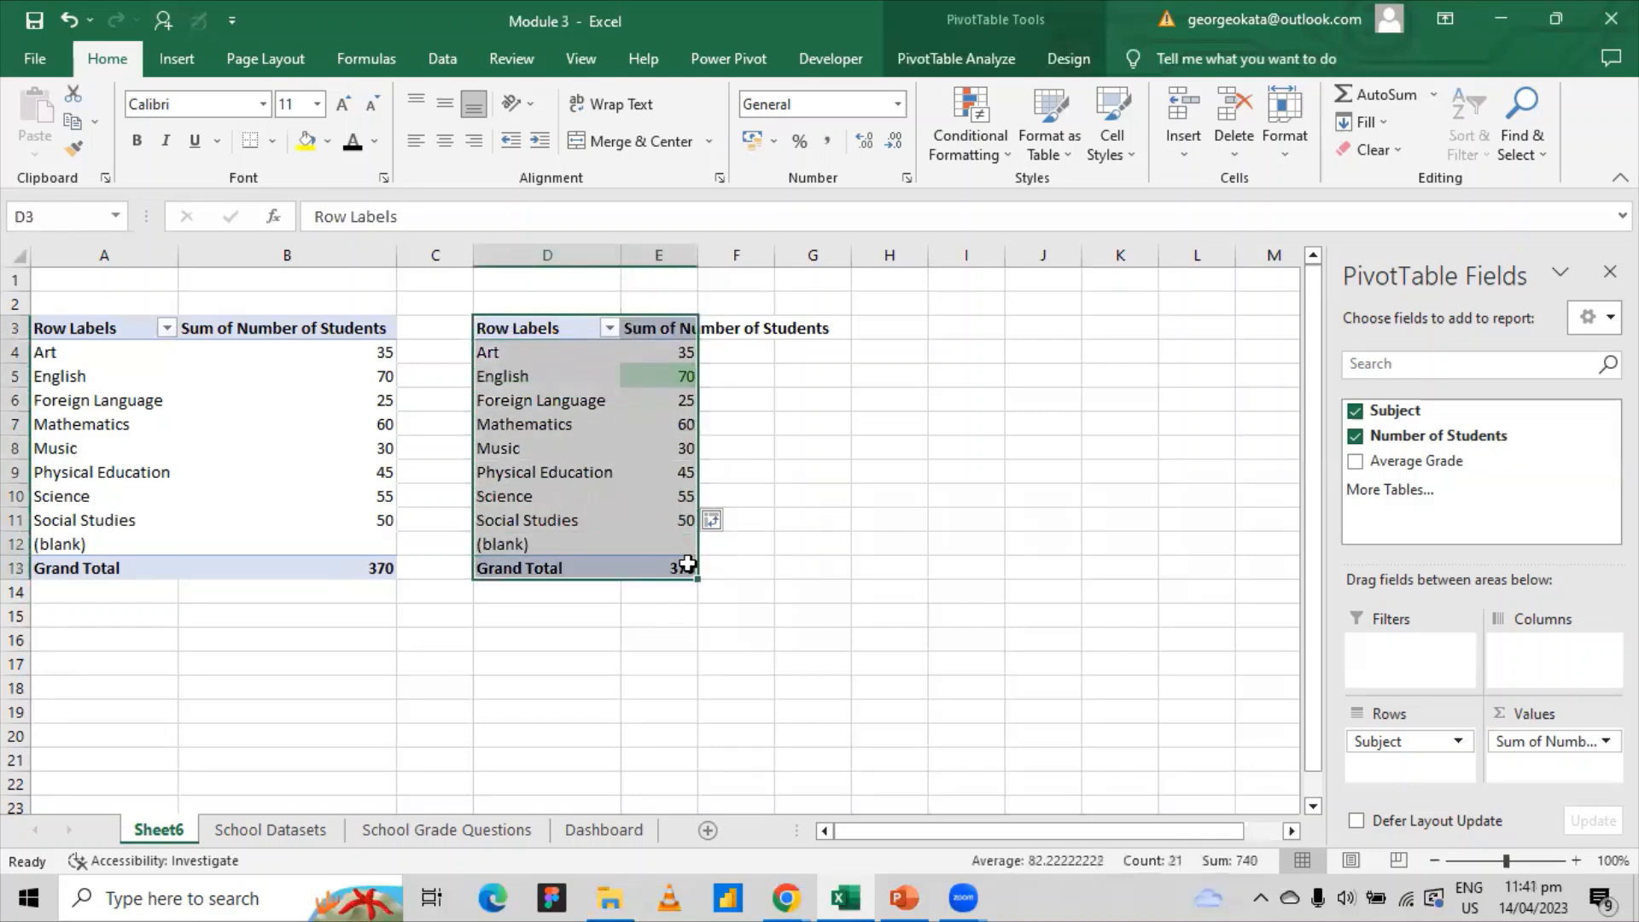
left_click(666, 501)
left_click(508, 326)
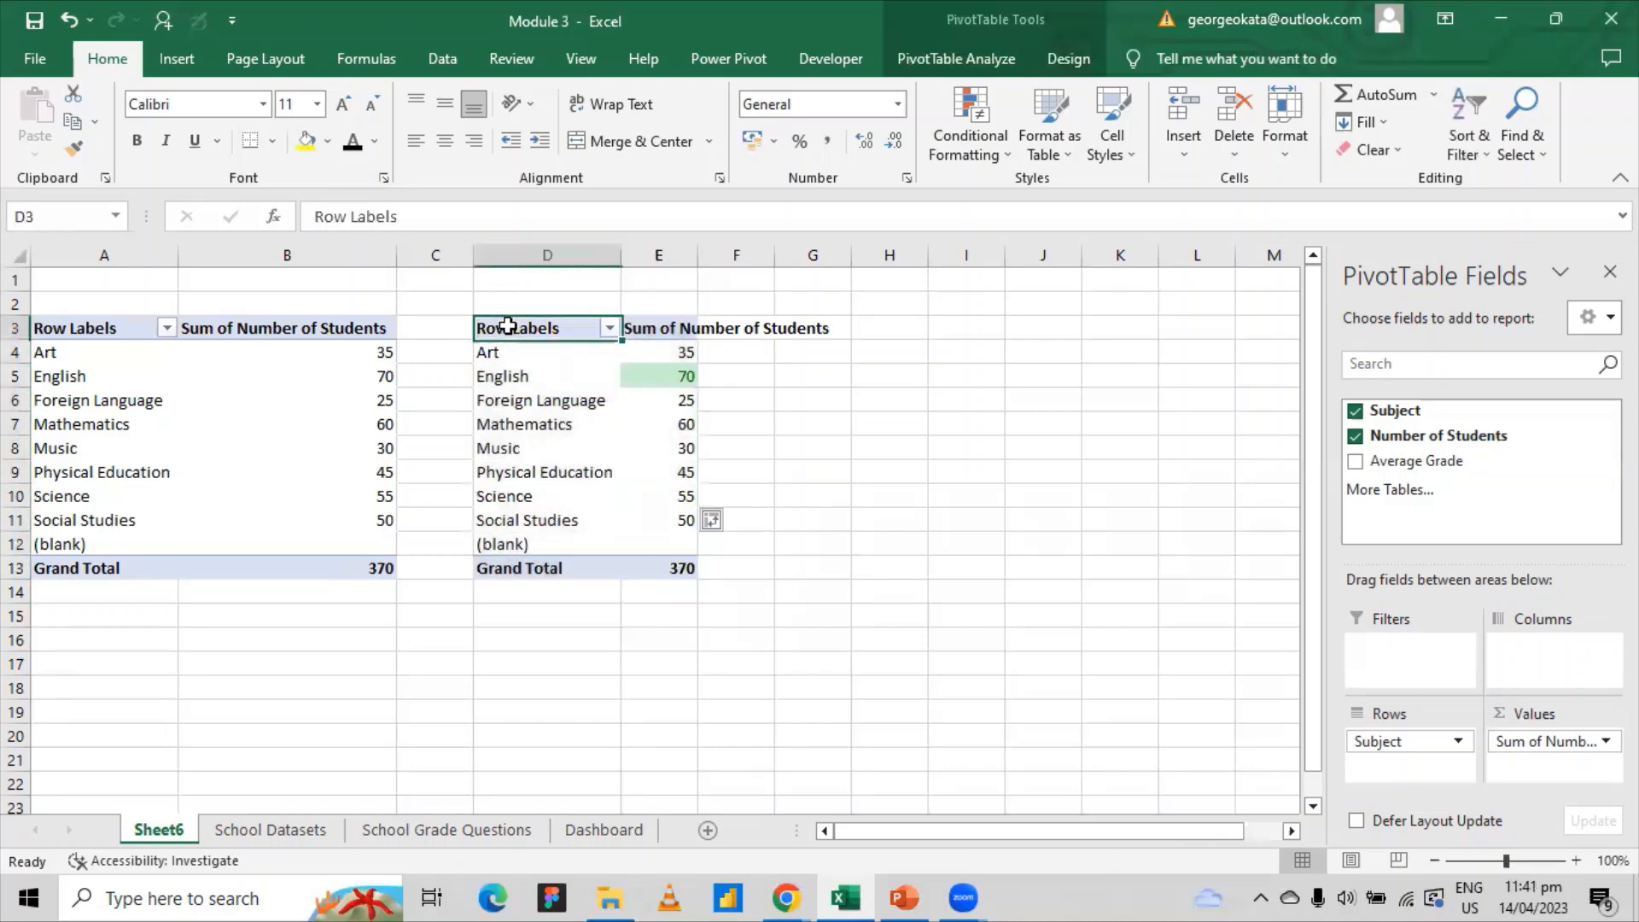
left_click_drag(508, 326, 687, 567)
right_click(693, 570)
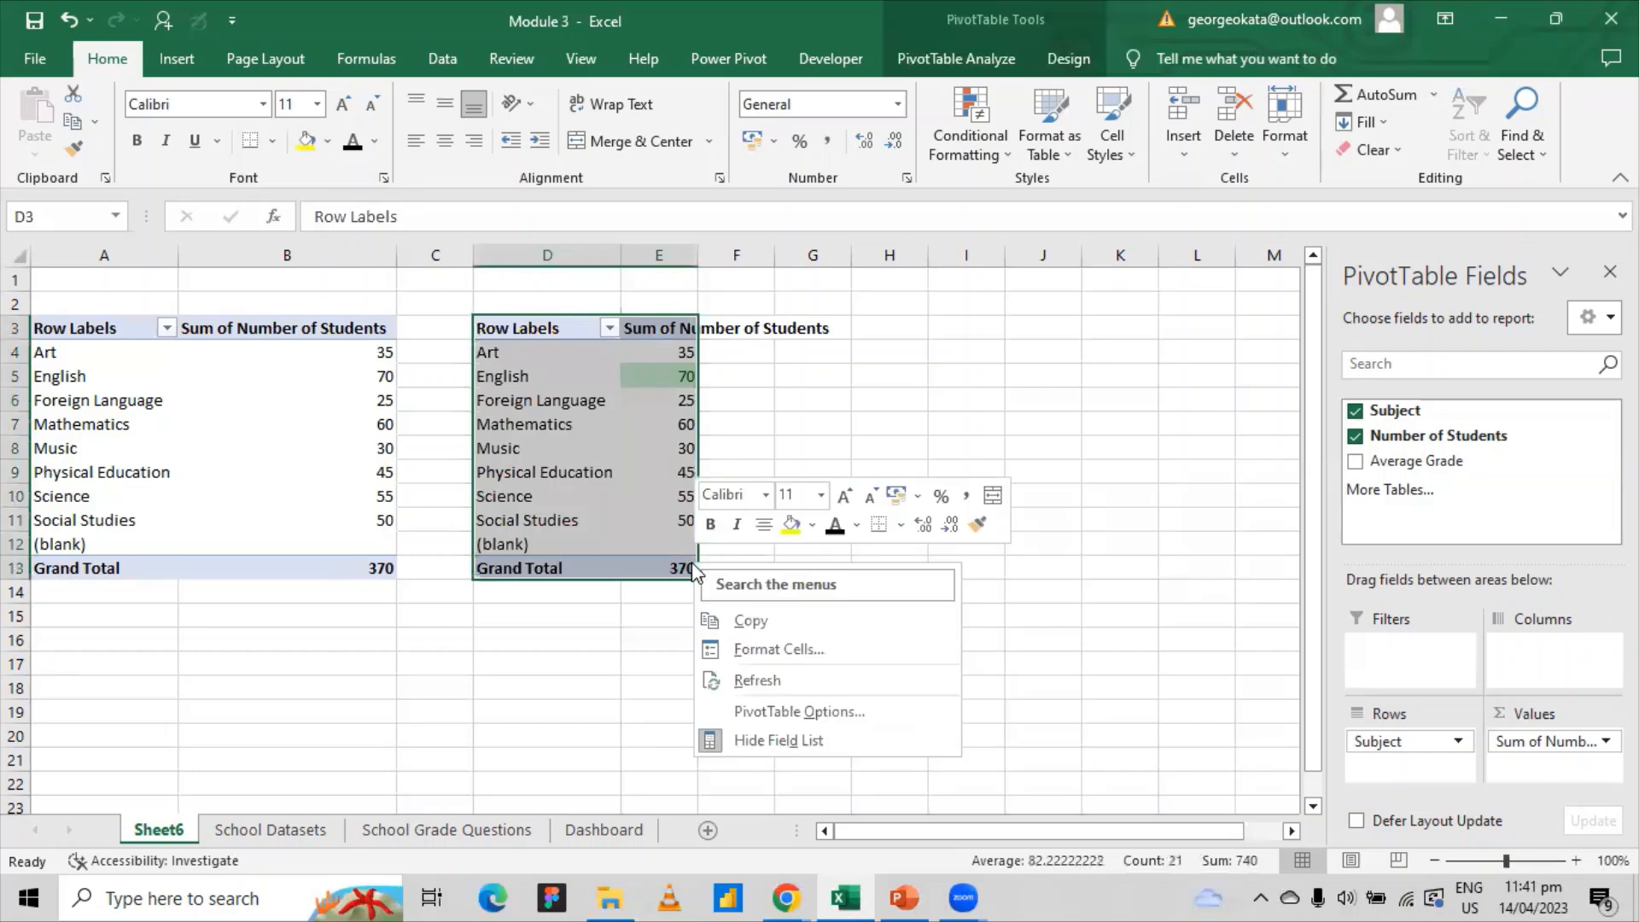
left_click(746, 619)
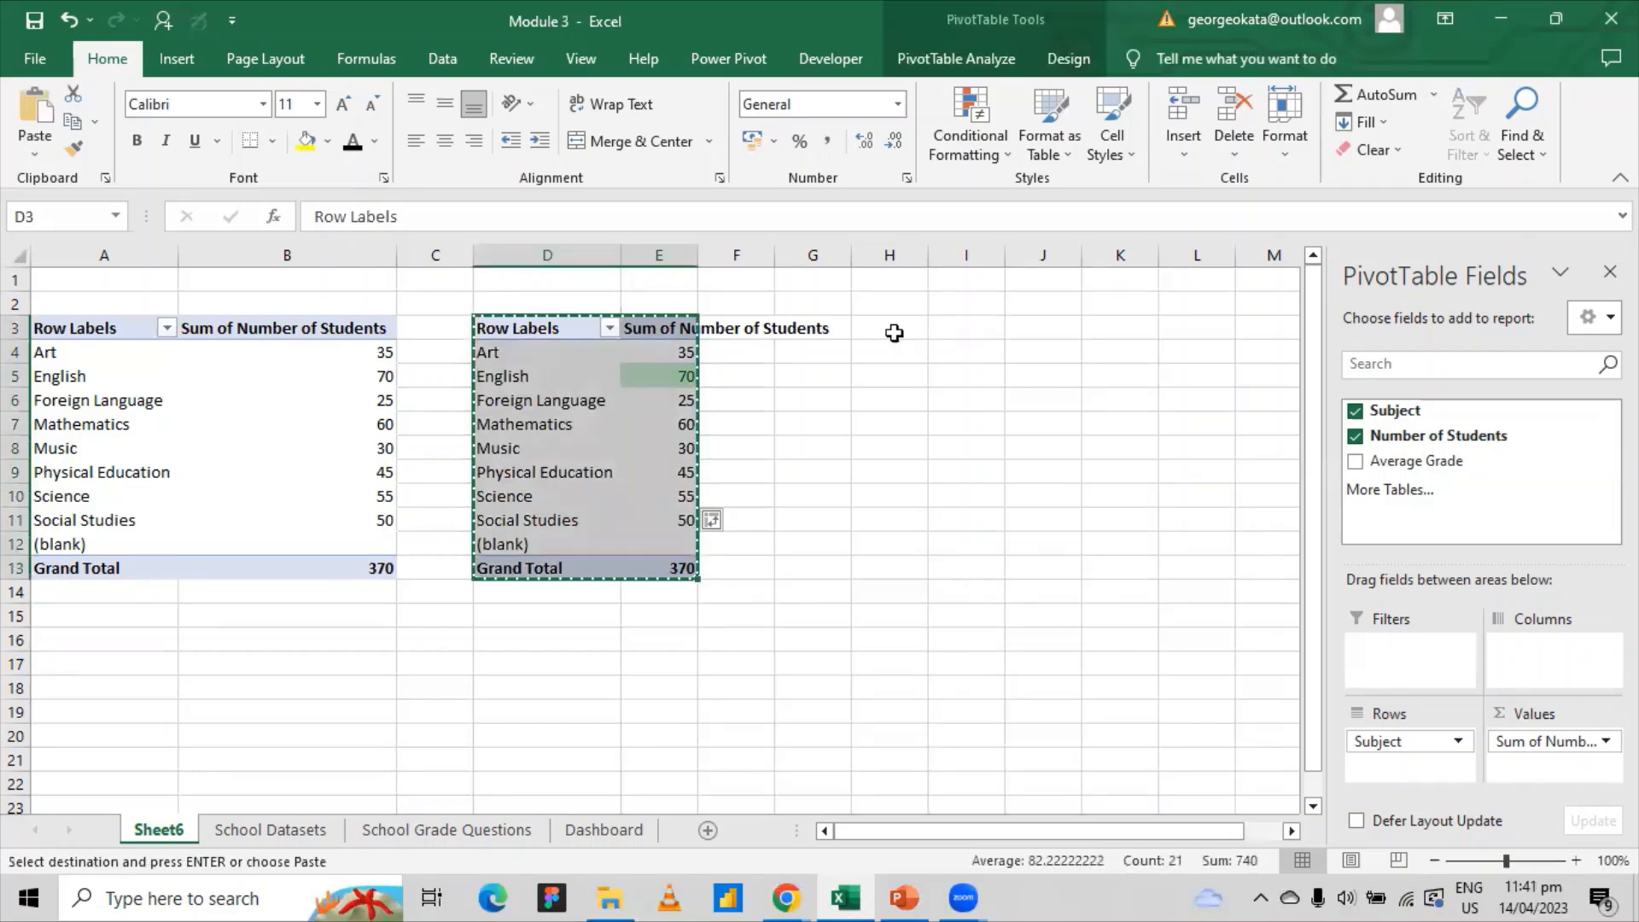
left_click(888, 329)
right_click(888, 330)
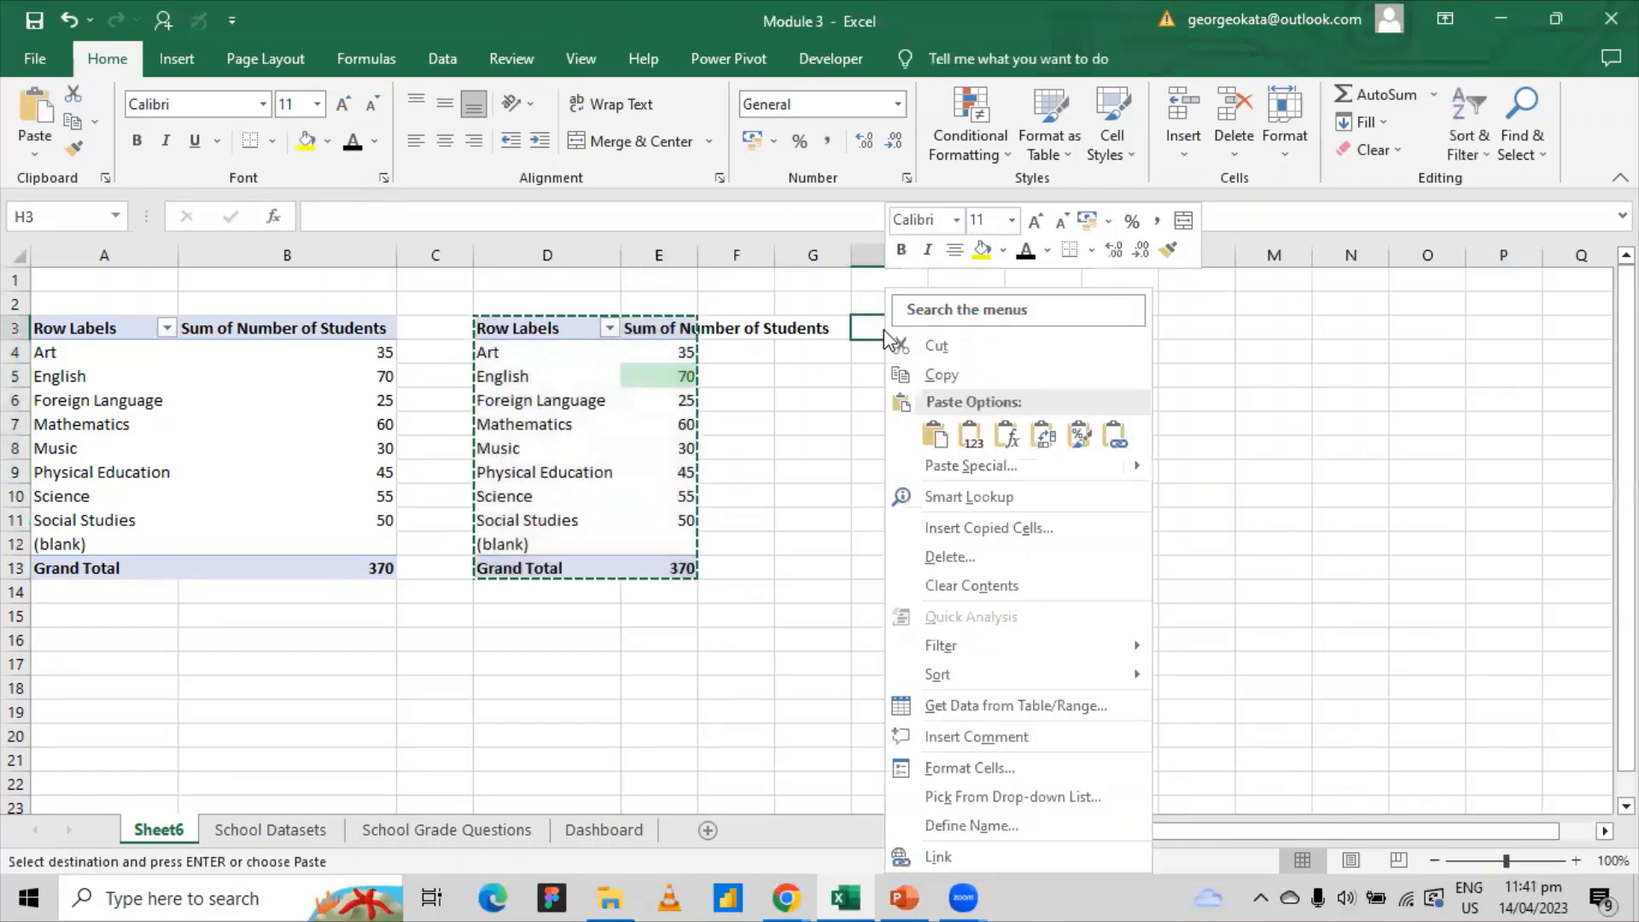
left_click(936, 437)
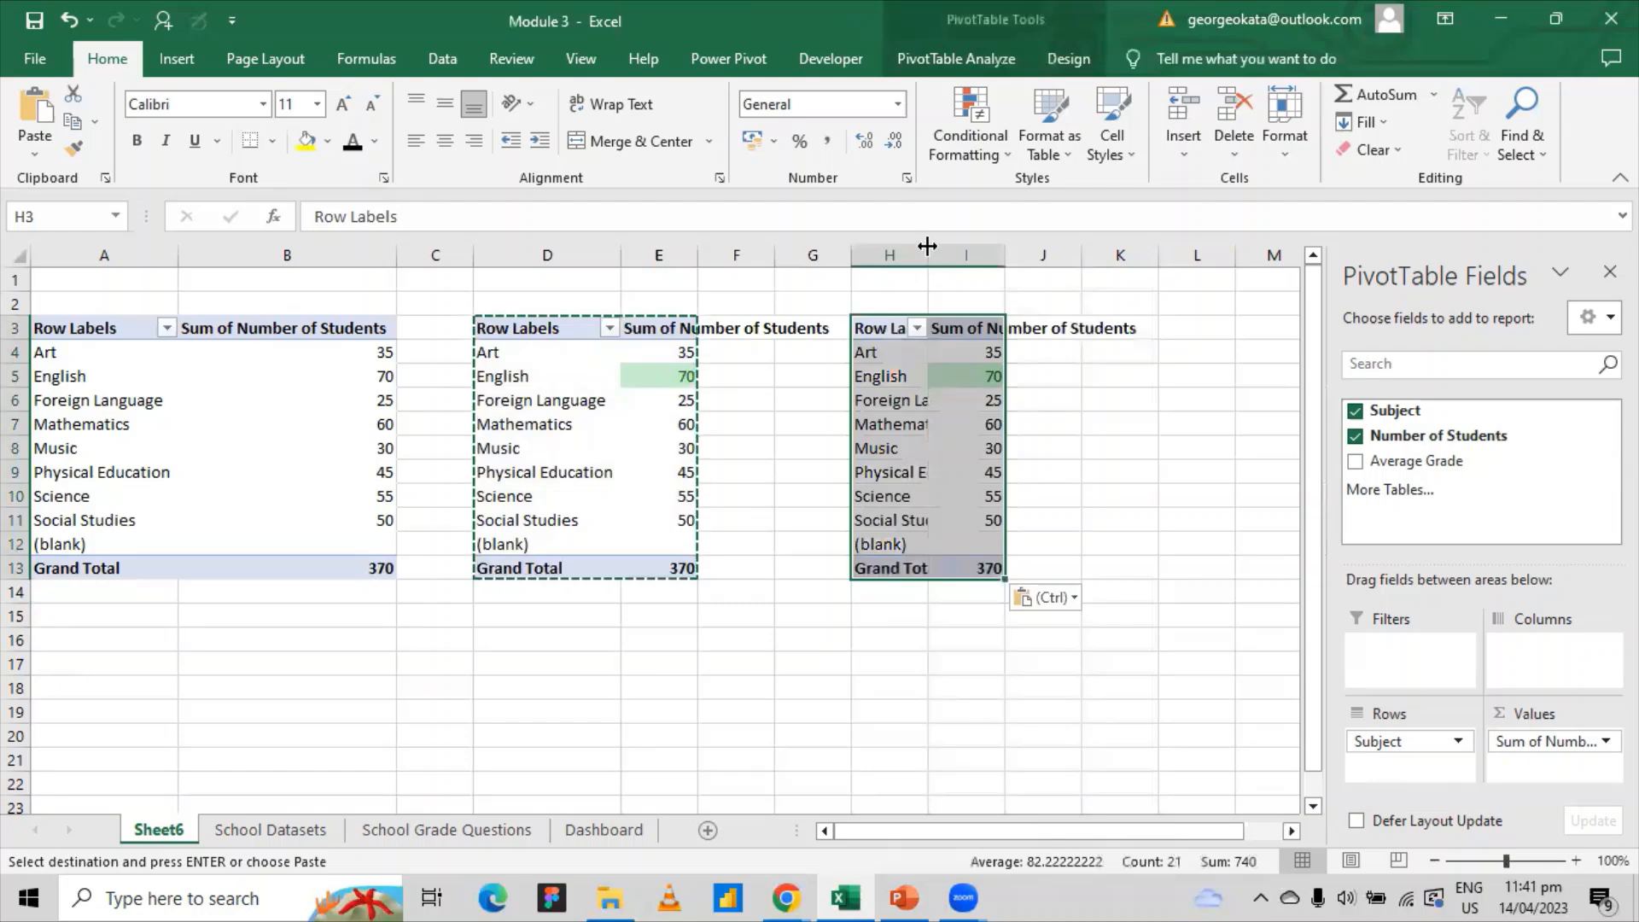
double_click(928, 246)
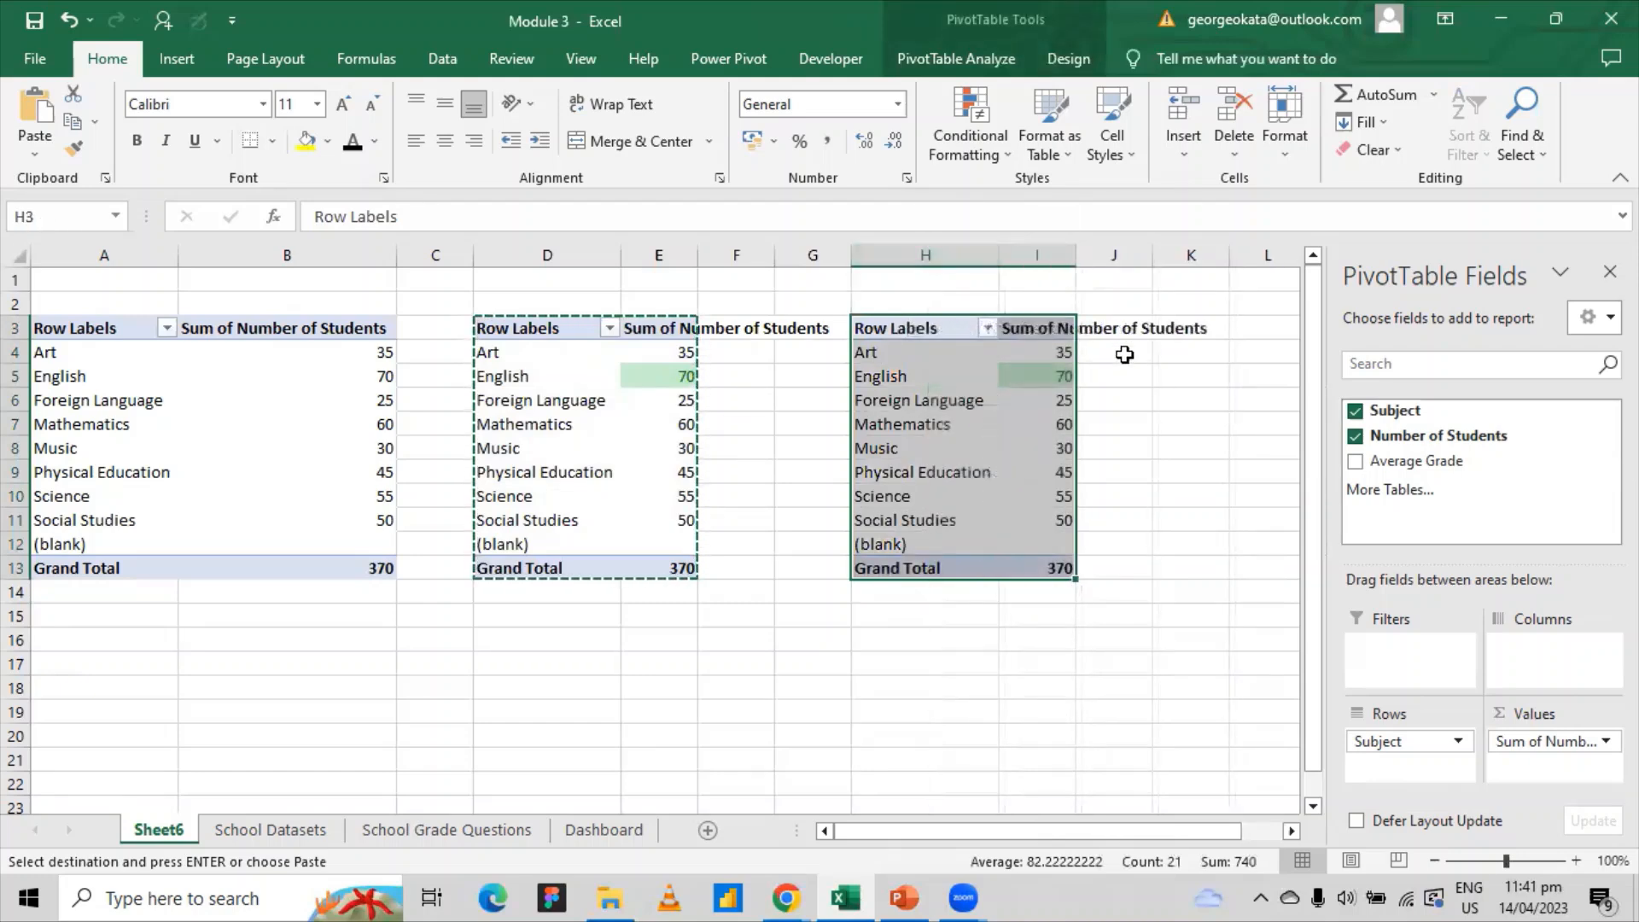
left_click(1057, 376)
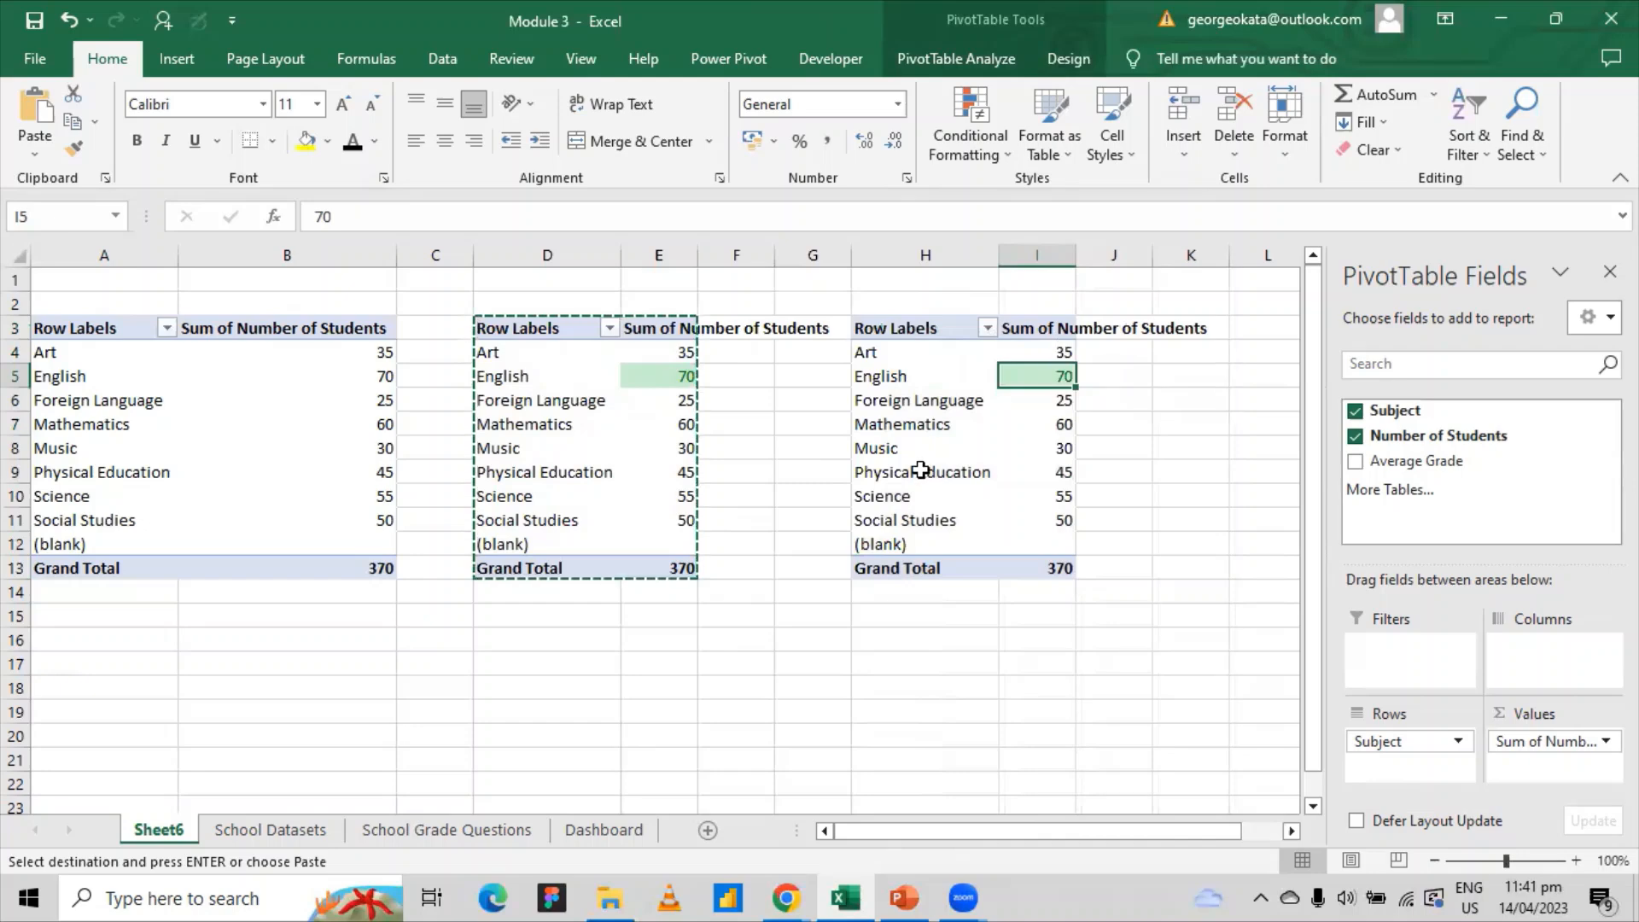
key("Escape")
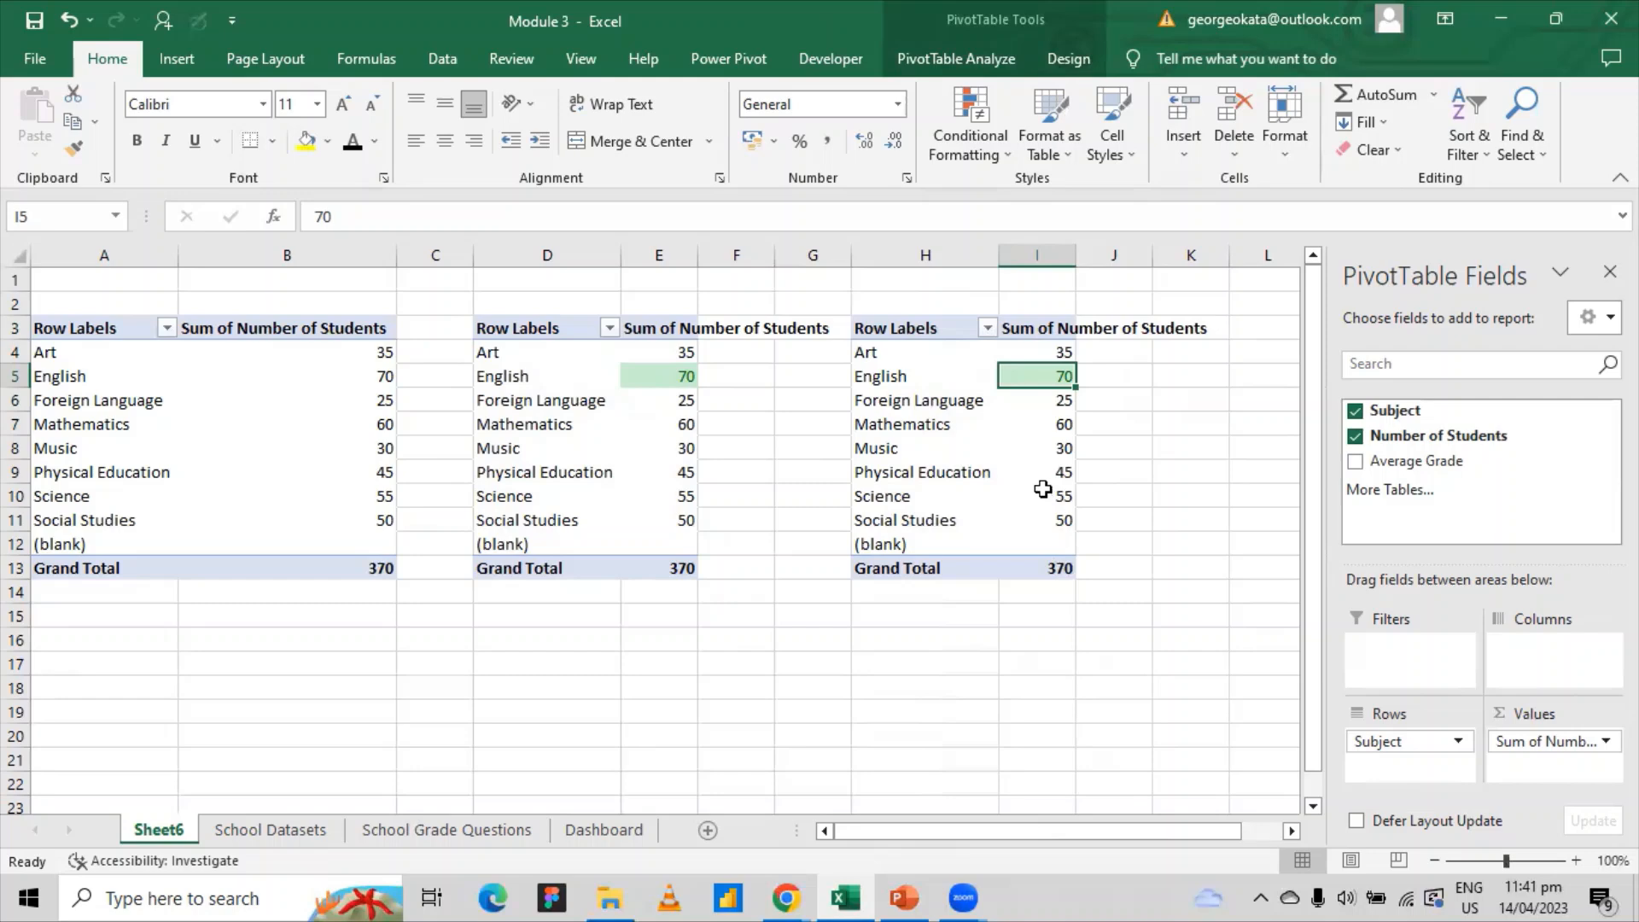
- Clear the conditional formatting rules from the subject values in I4:I11 of the third PivotTable
mouse_move(1043, 490)
mouse_move(1045, 352)
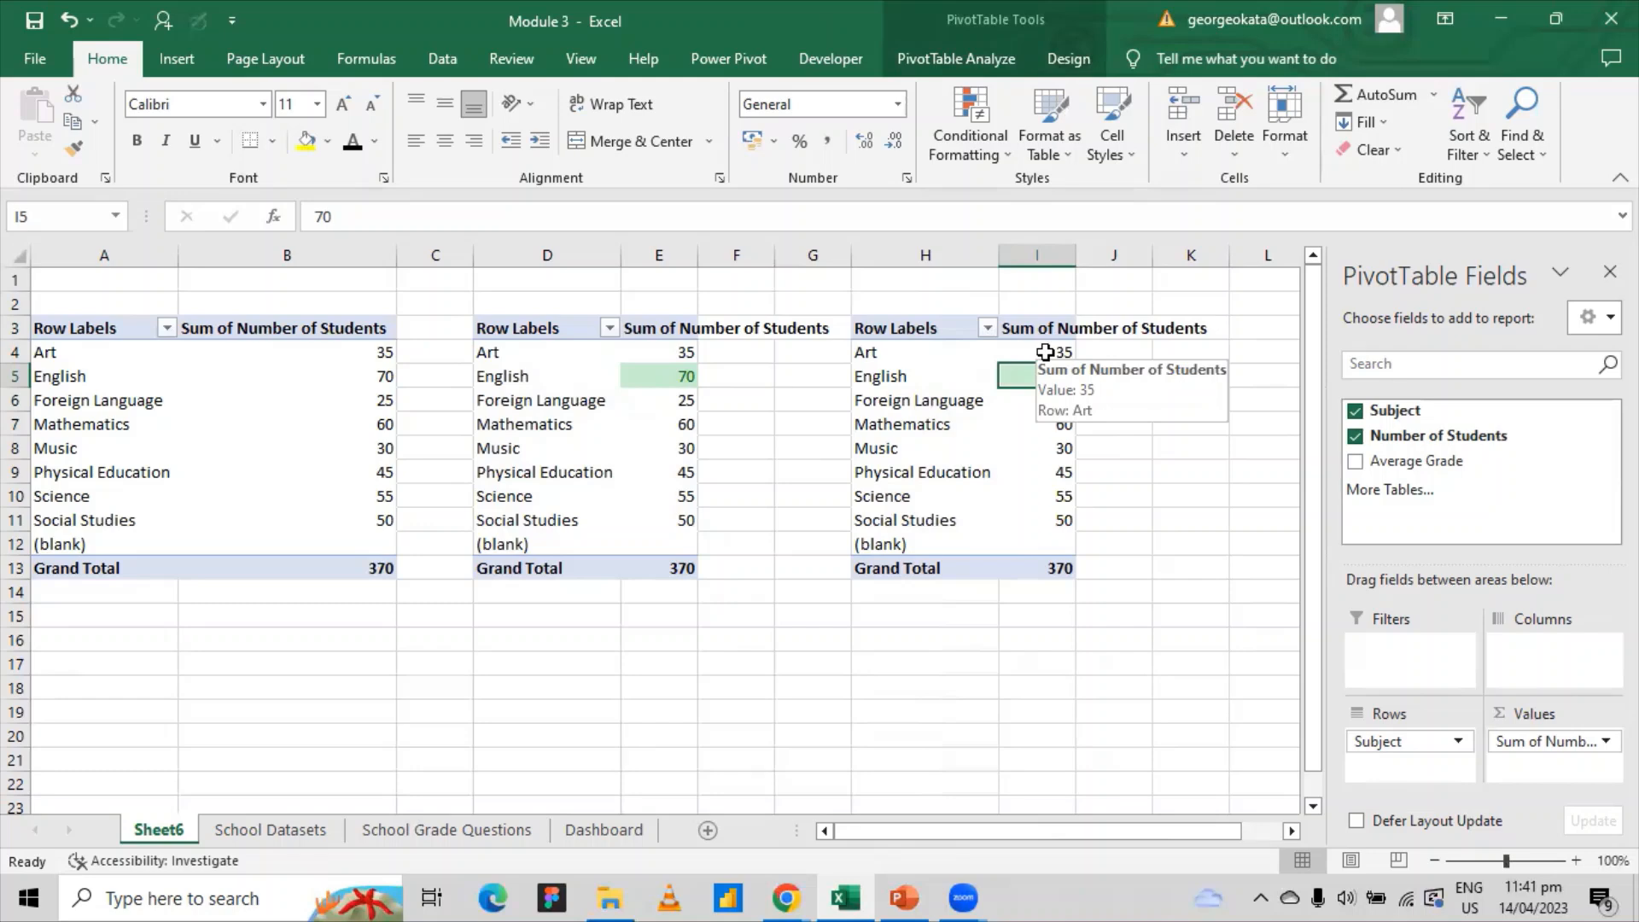
left_click(1044, 352)
left_click_drag(1045, 352, 1055, 520)
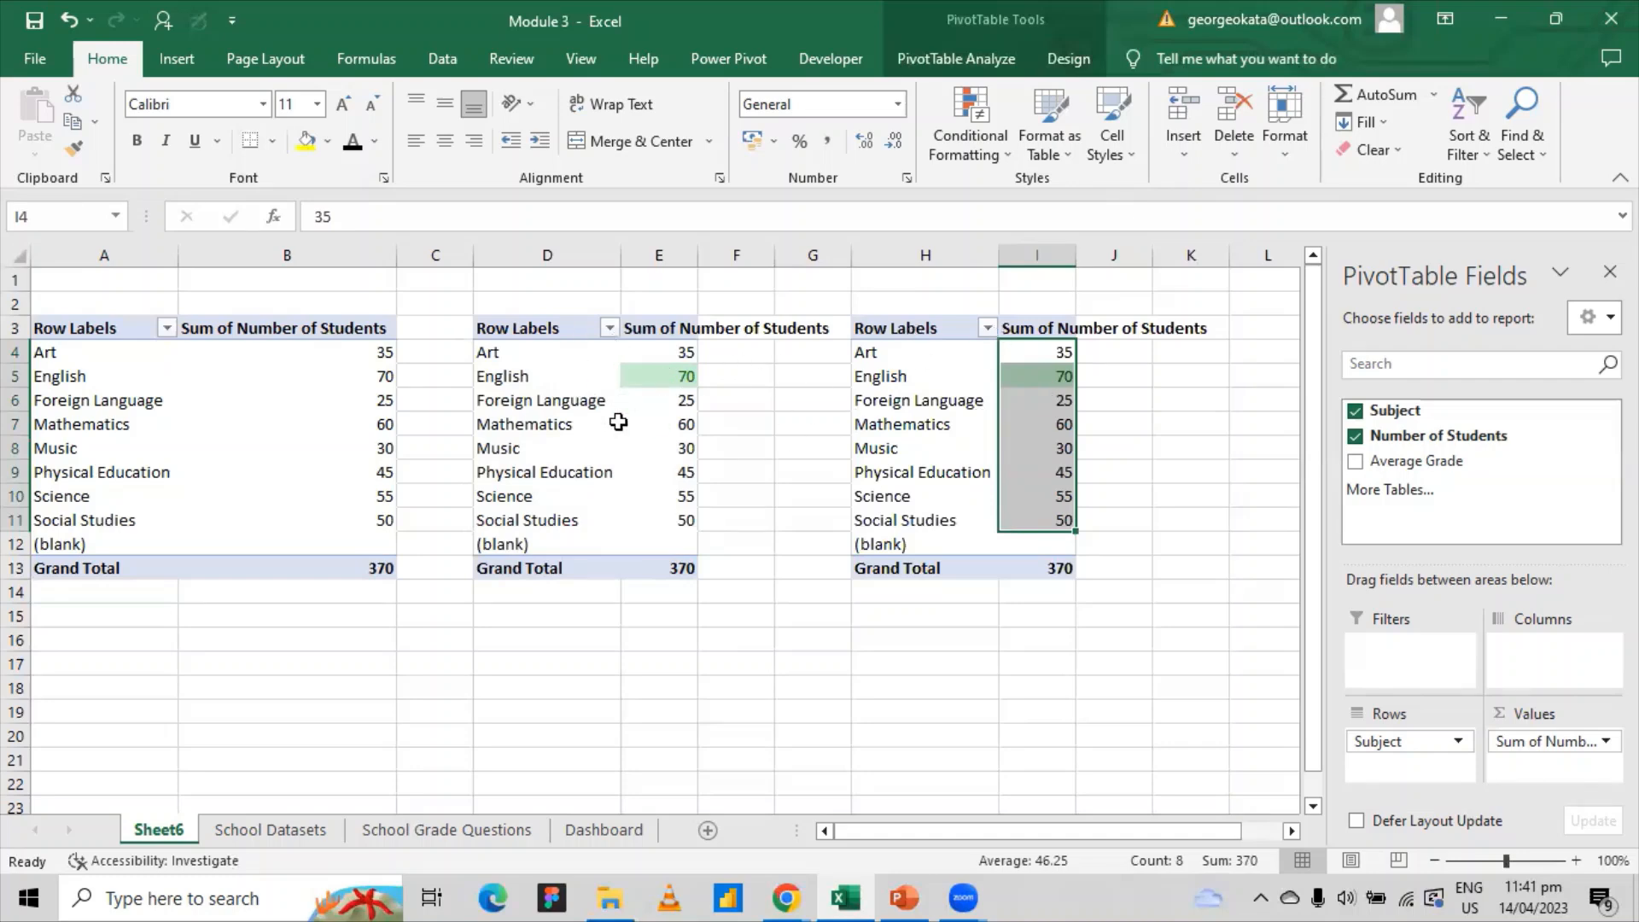
left_click(1004, 156)
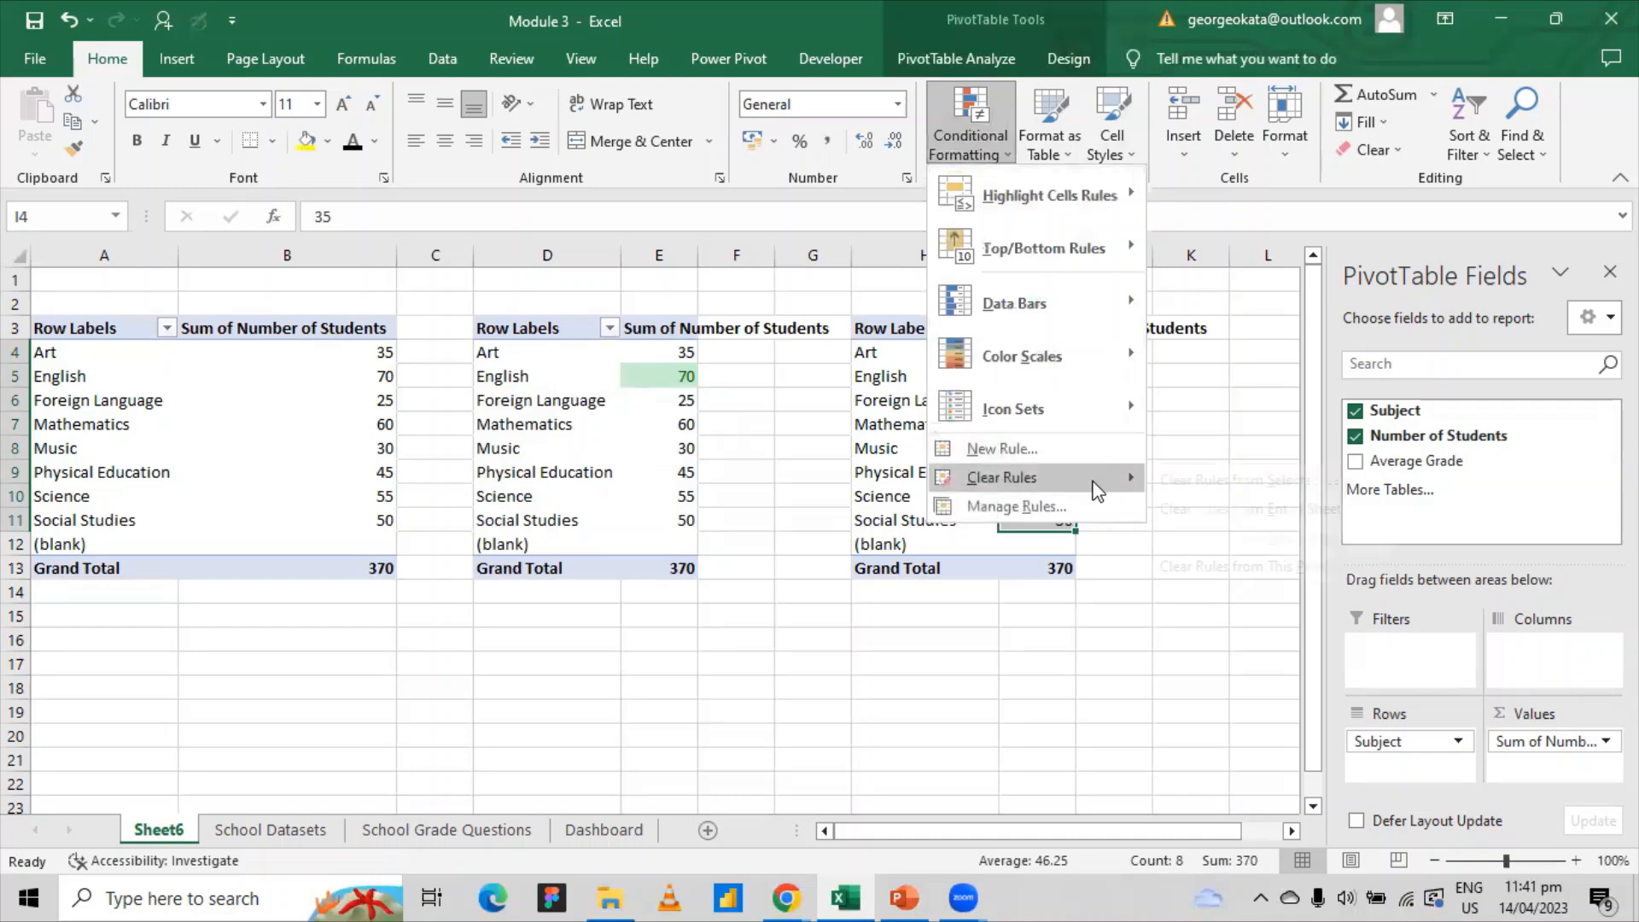
mouse_move(1093, 478)
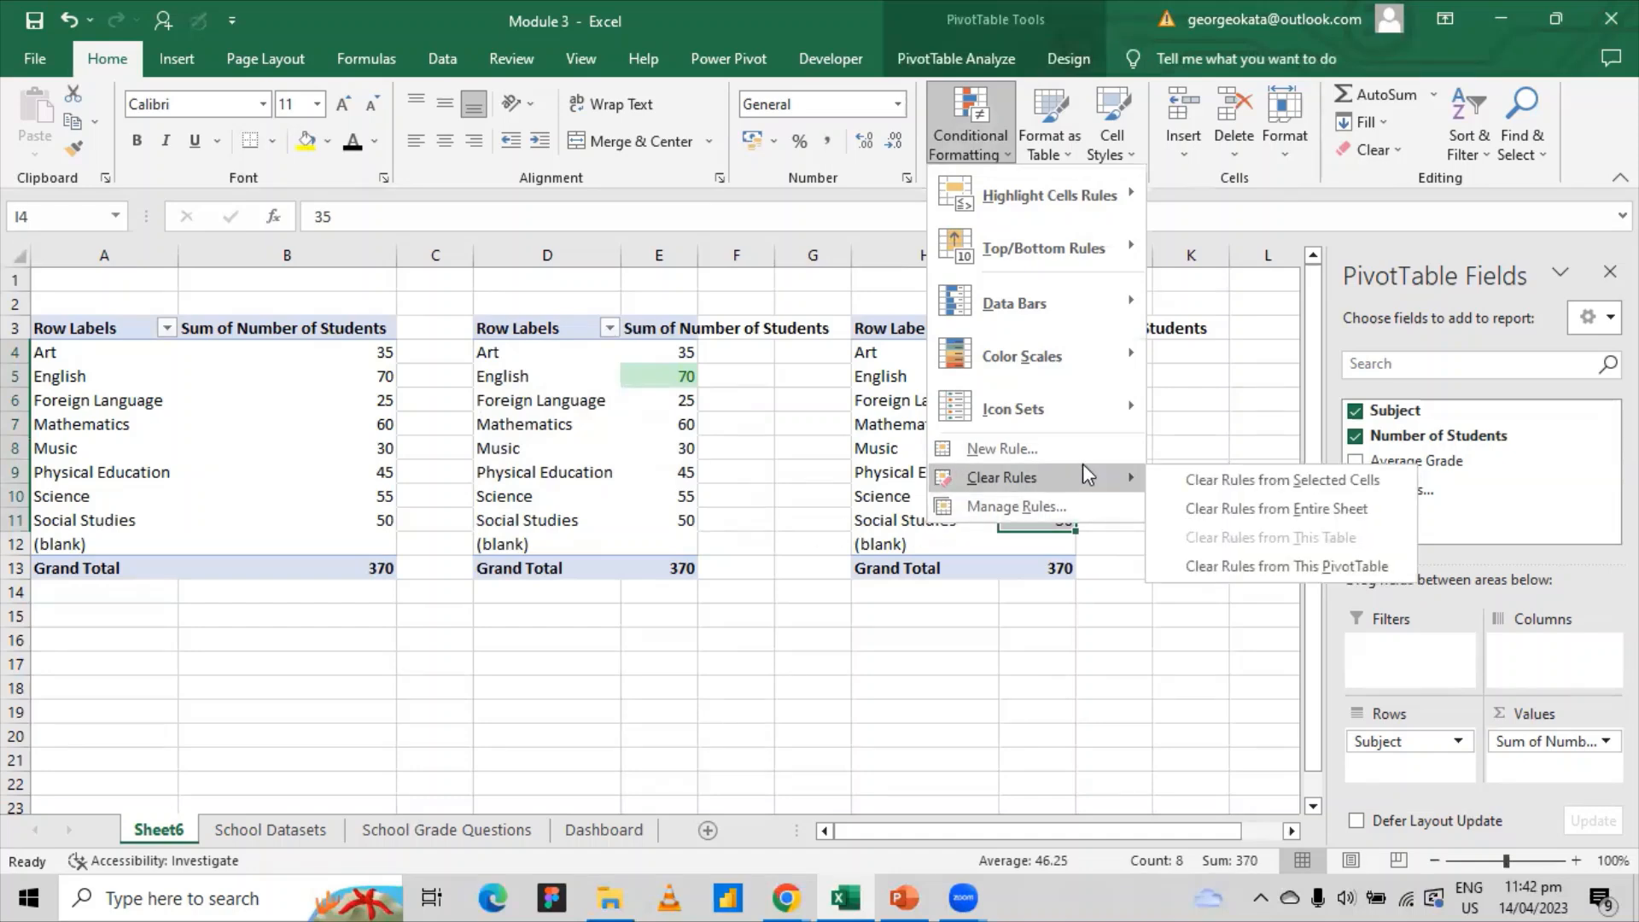
left_click(1366, 481)
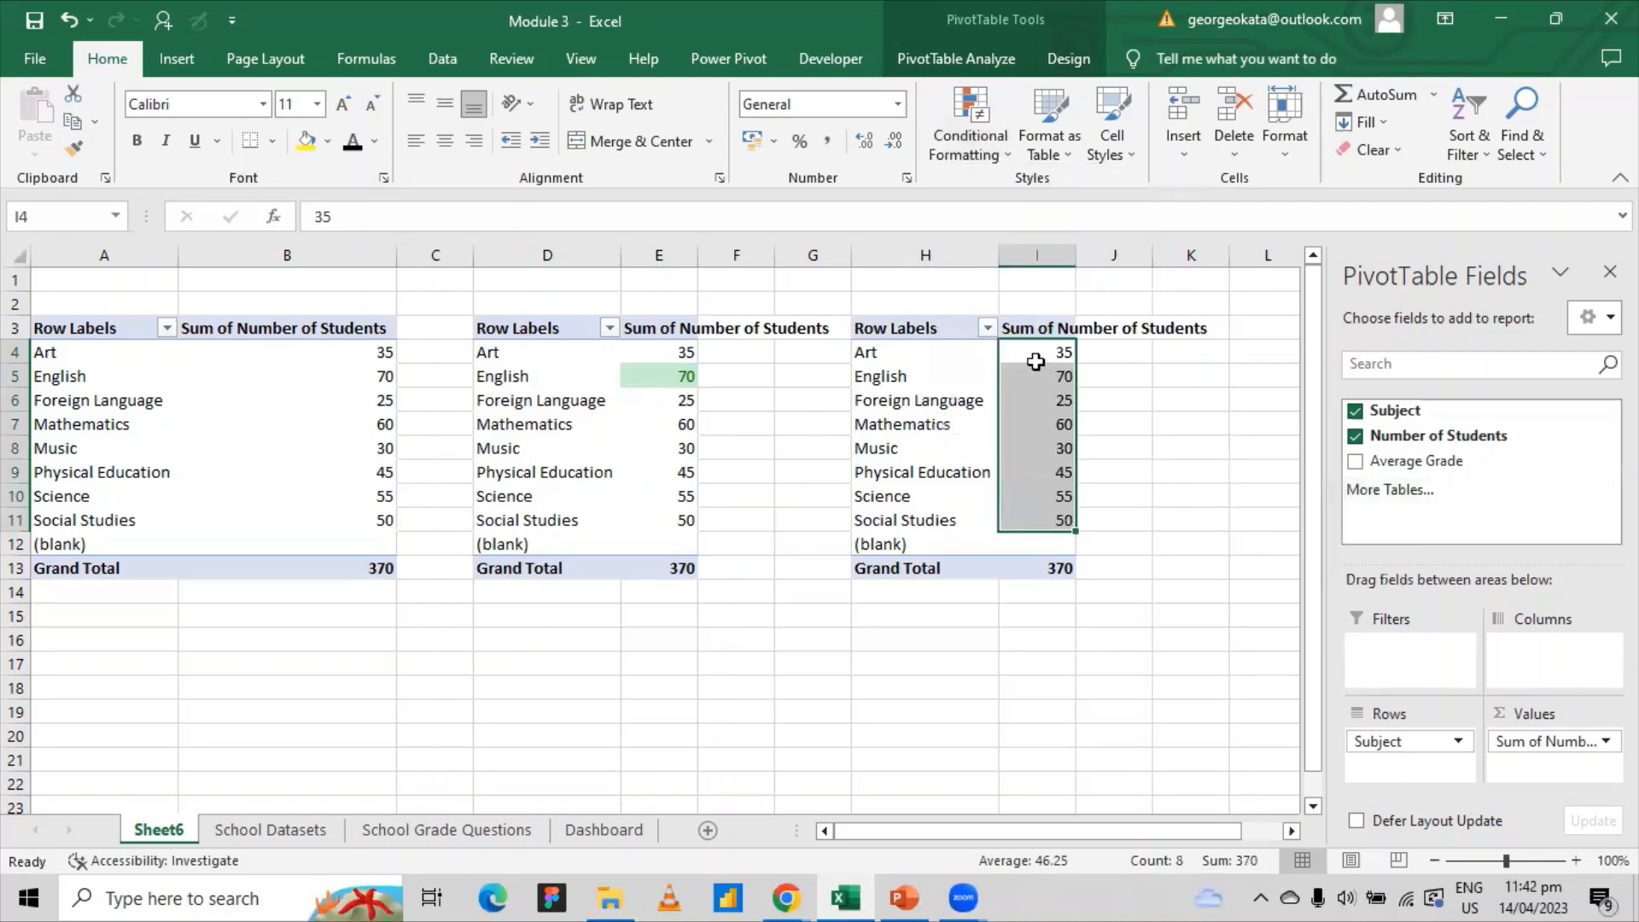
left_click(1177, 445)
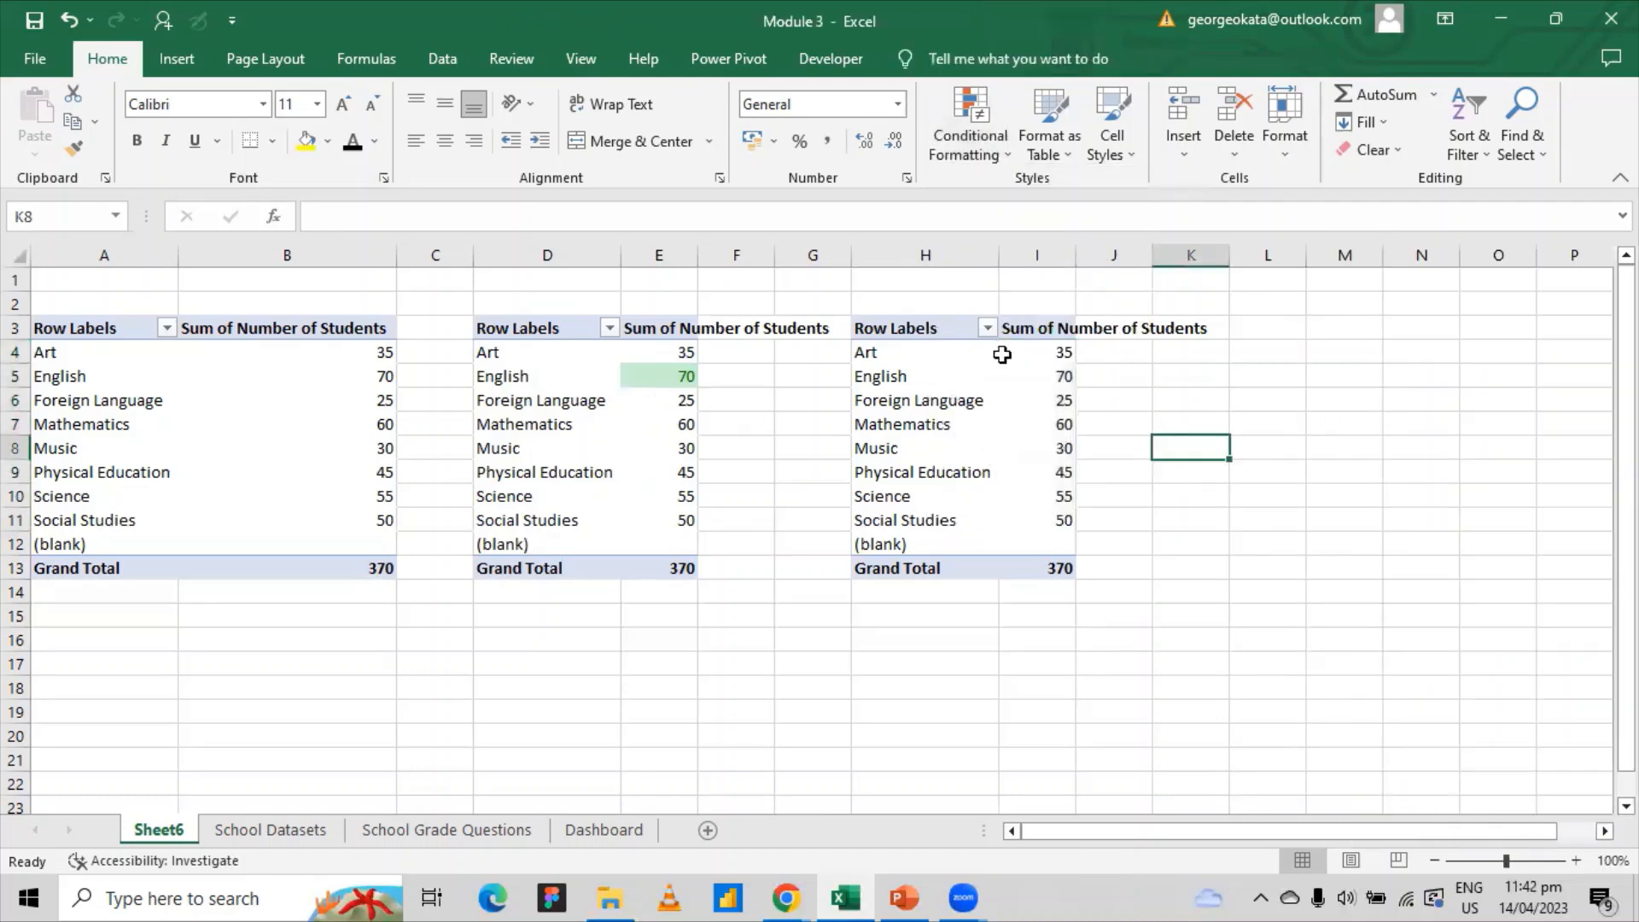
left_click(1051, 374)
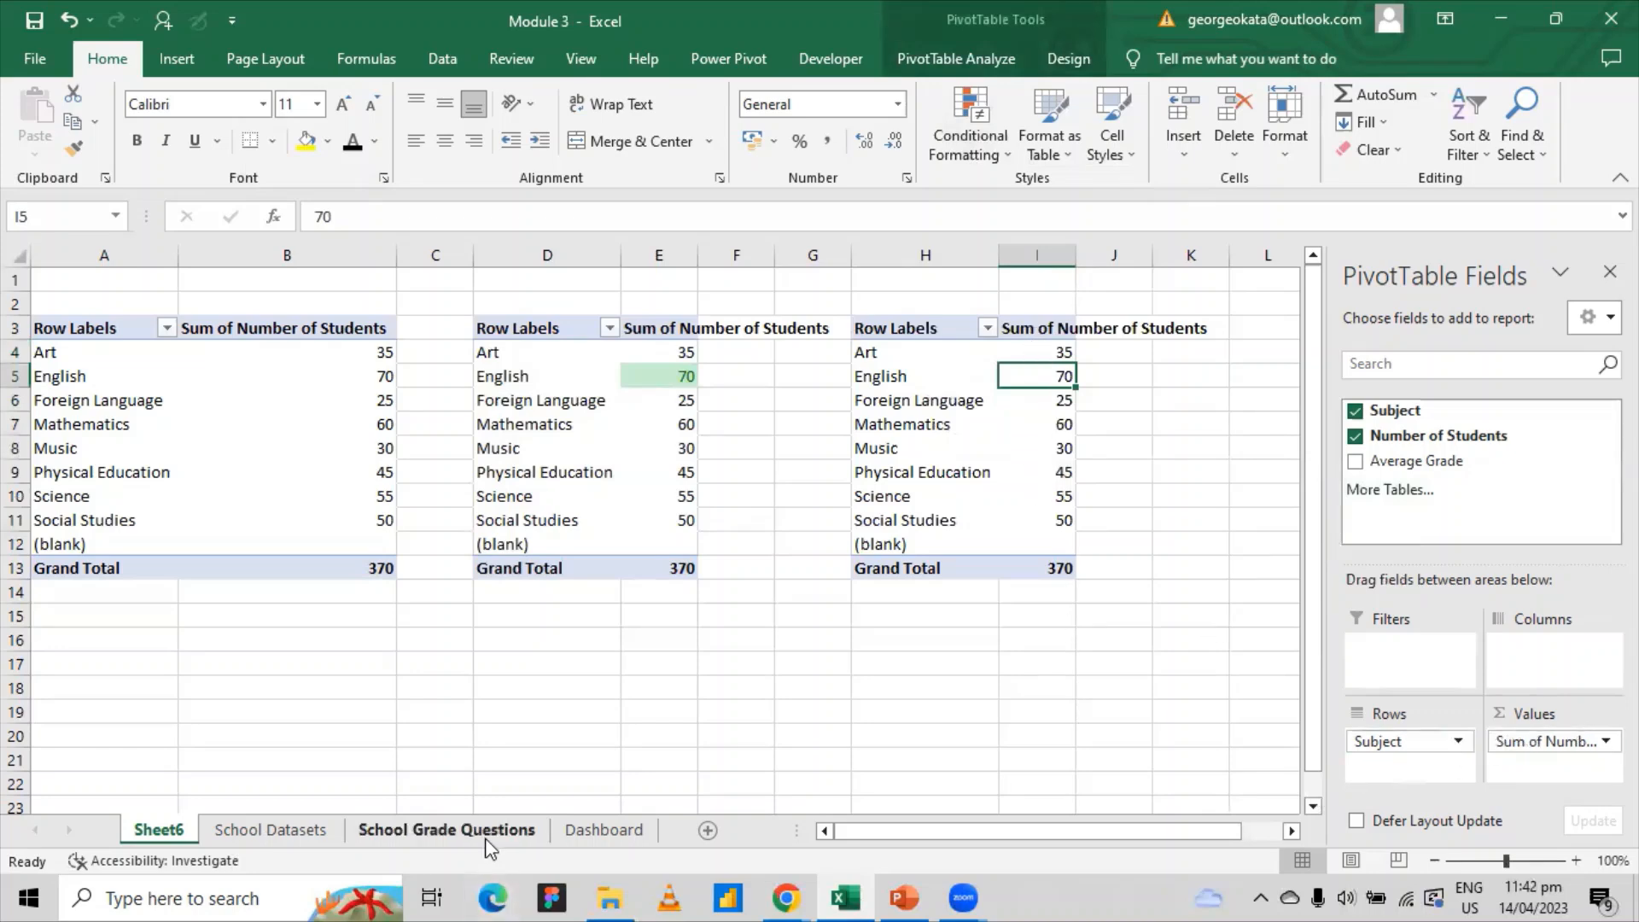
- Replace Number of Students with Average Grade as the summed value in the third PivotTable to match question 3
left_click(446, 829)
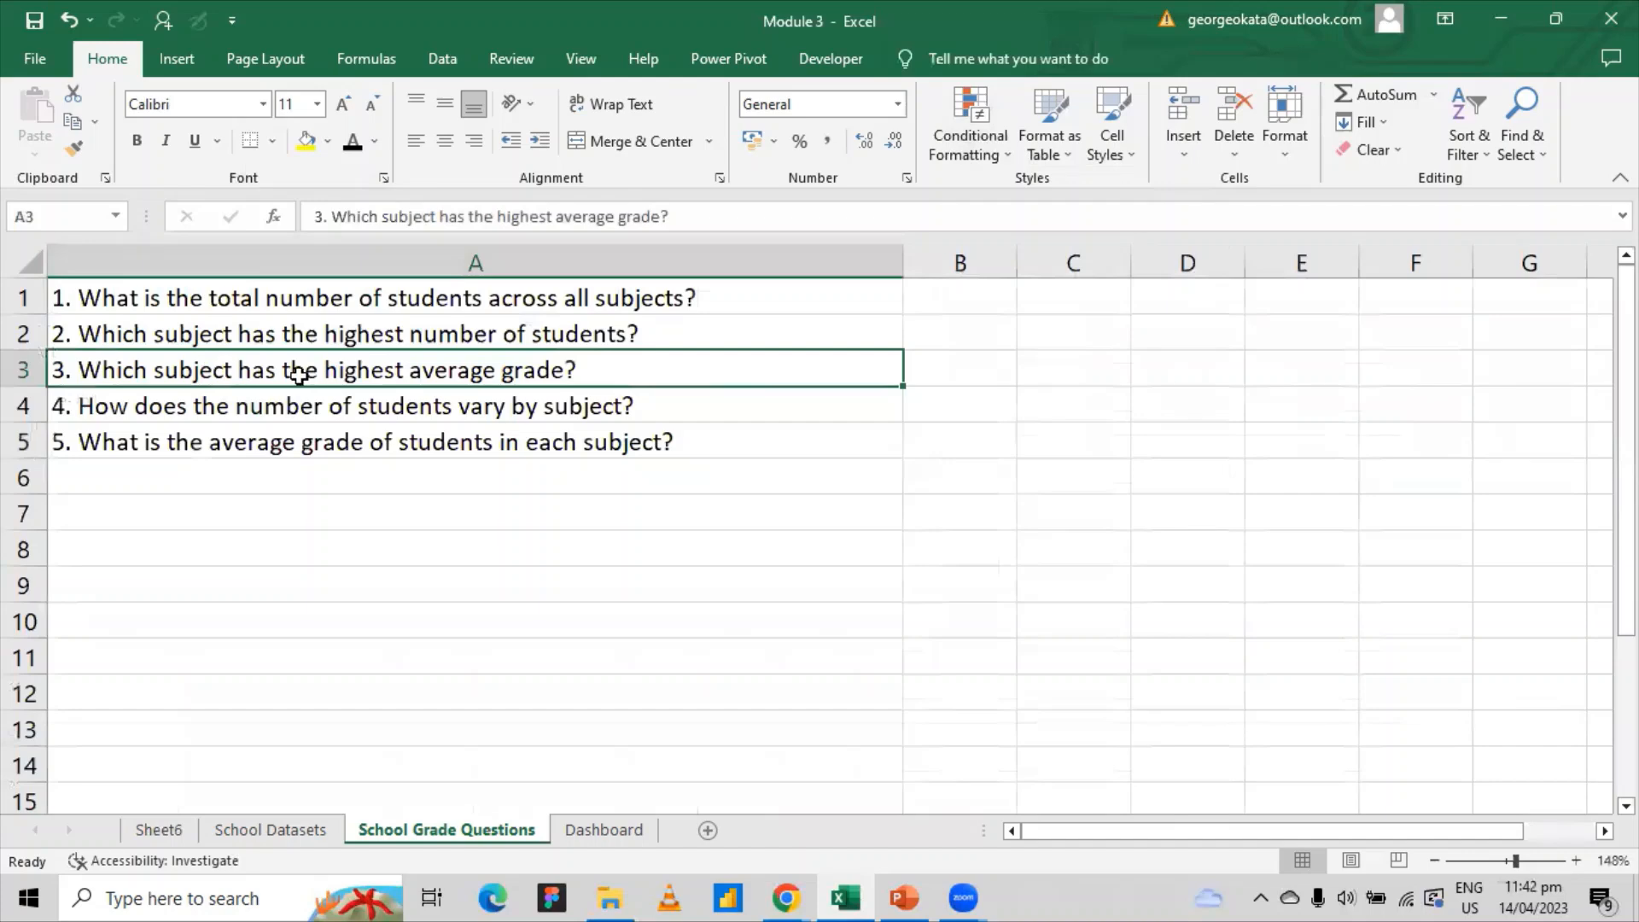
left_click(162, 829)
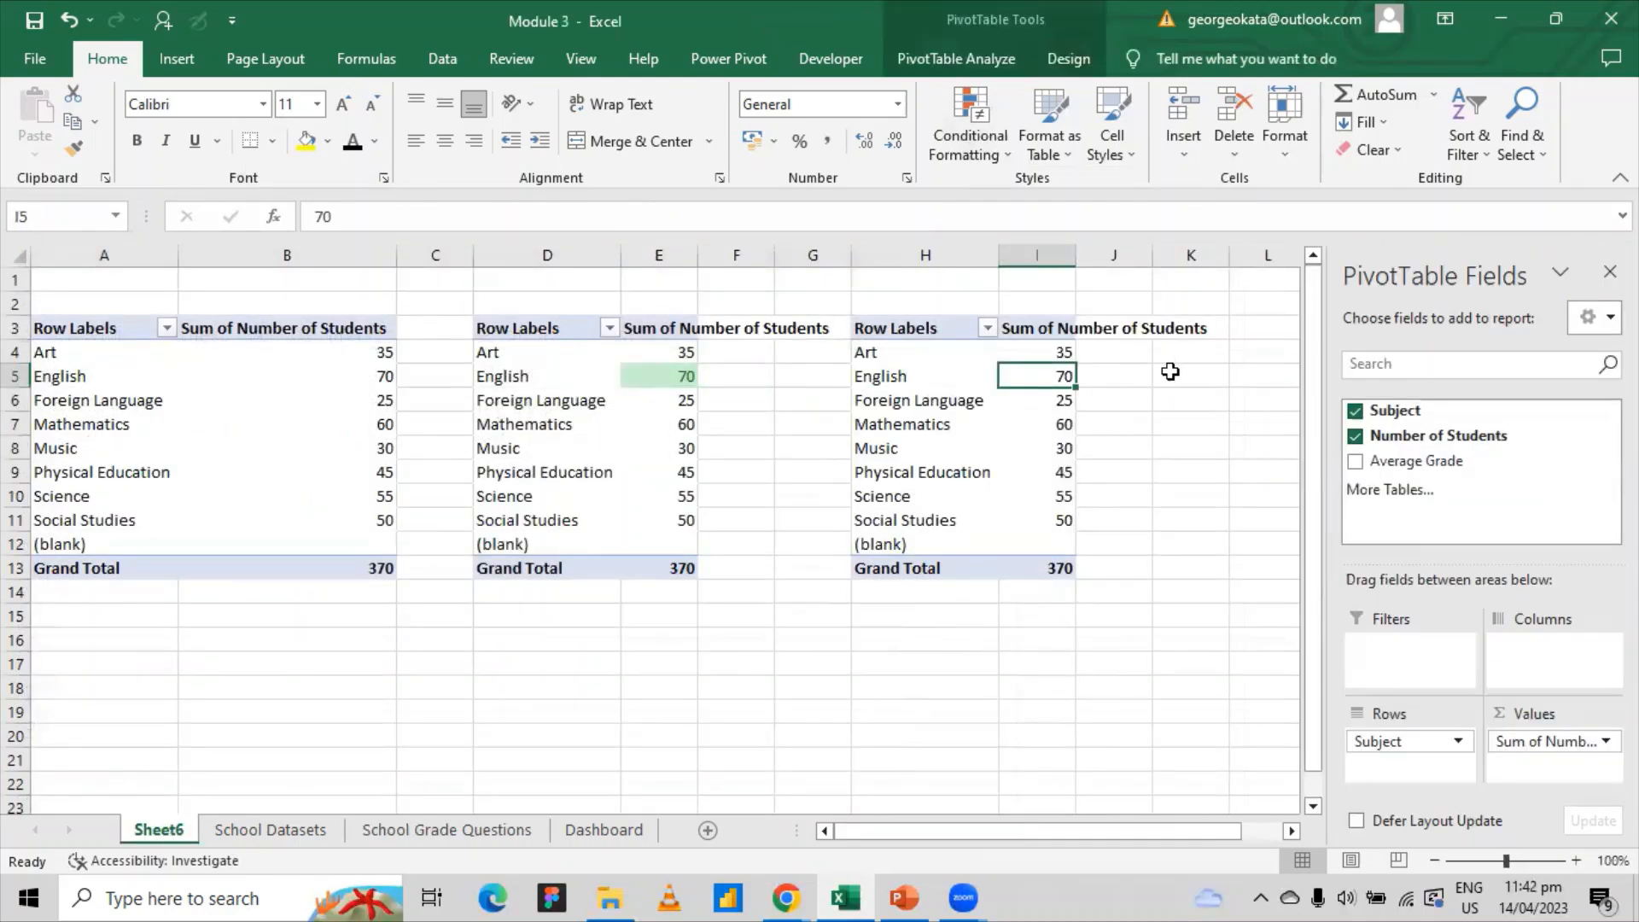
left_click(1357, 436)
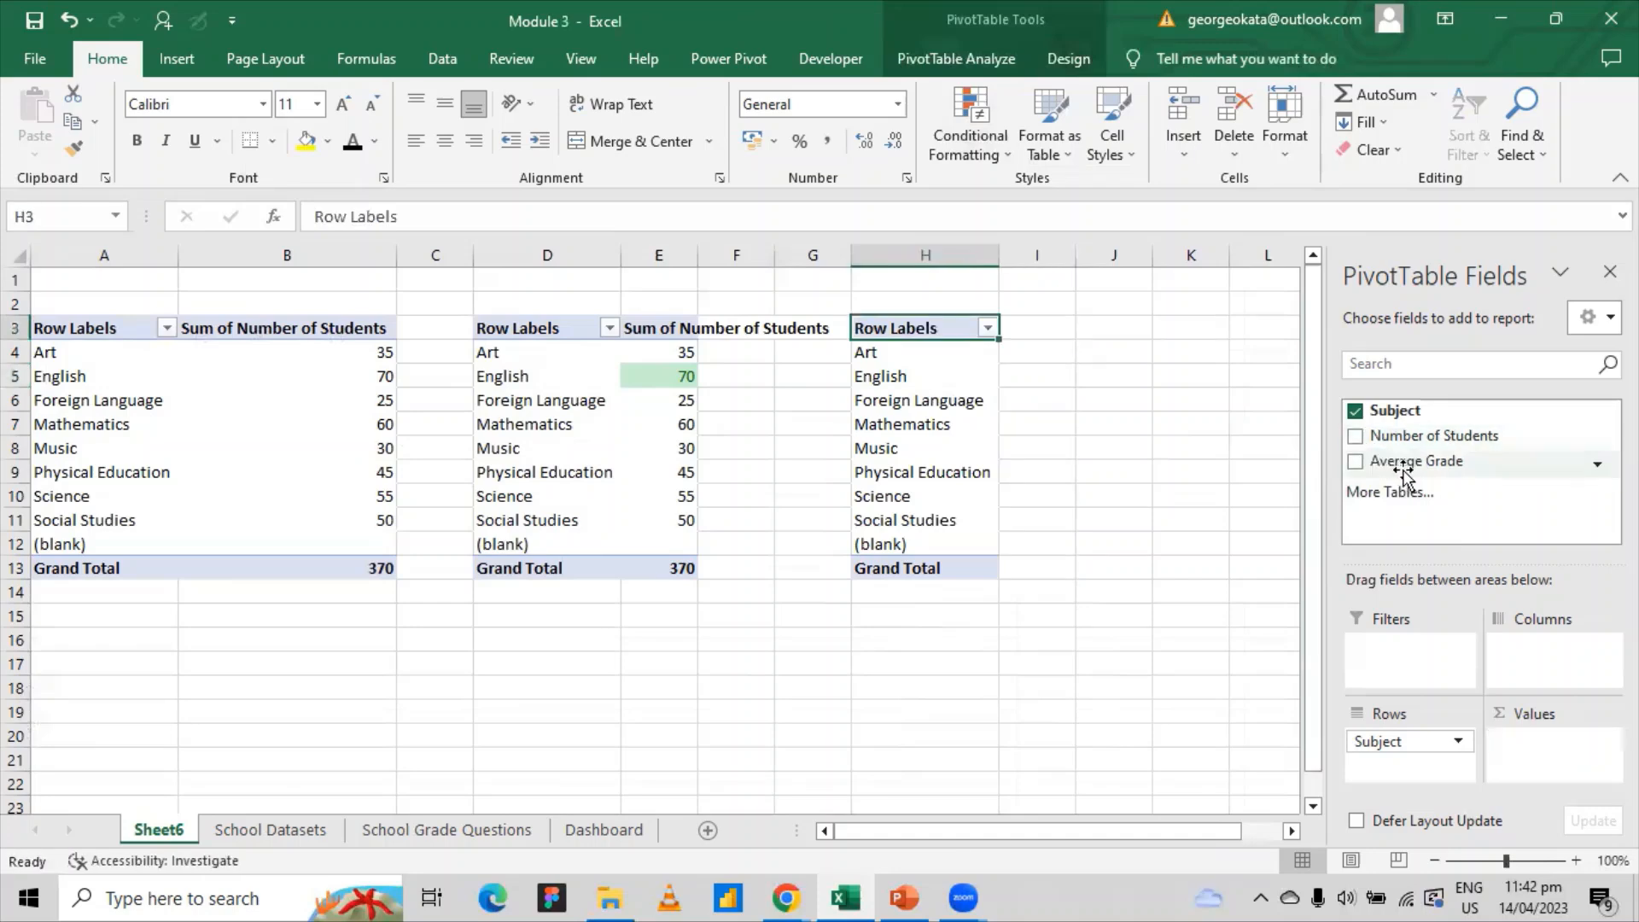
left_click_drag(1405, 470, 1545, 764)
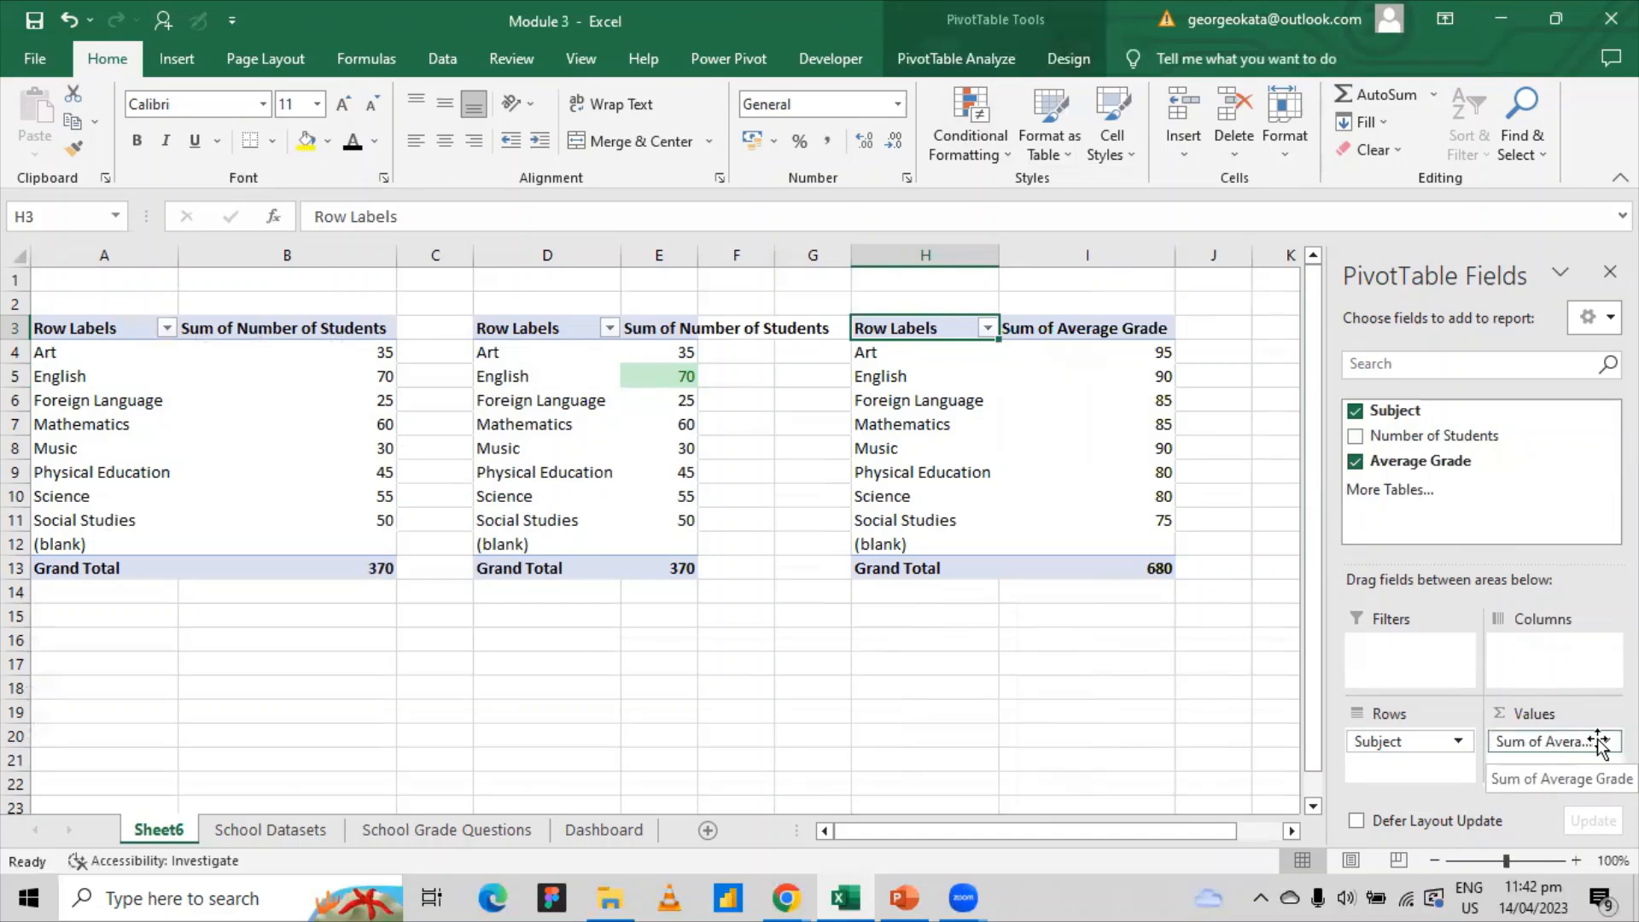
- Highlight the top 1 average grade in I4:I11 of the third PivotTable with Light Red Fill with Dark Red Text
left_click(451, 830)
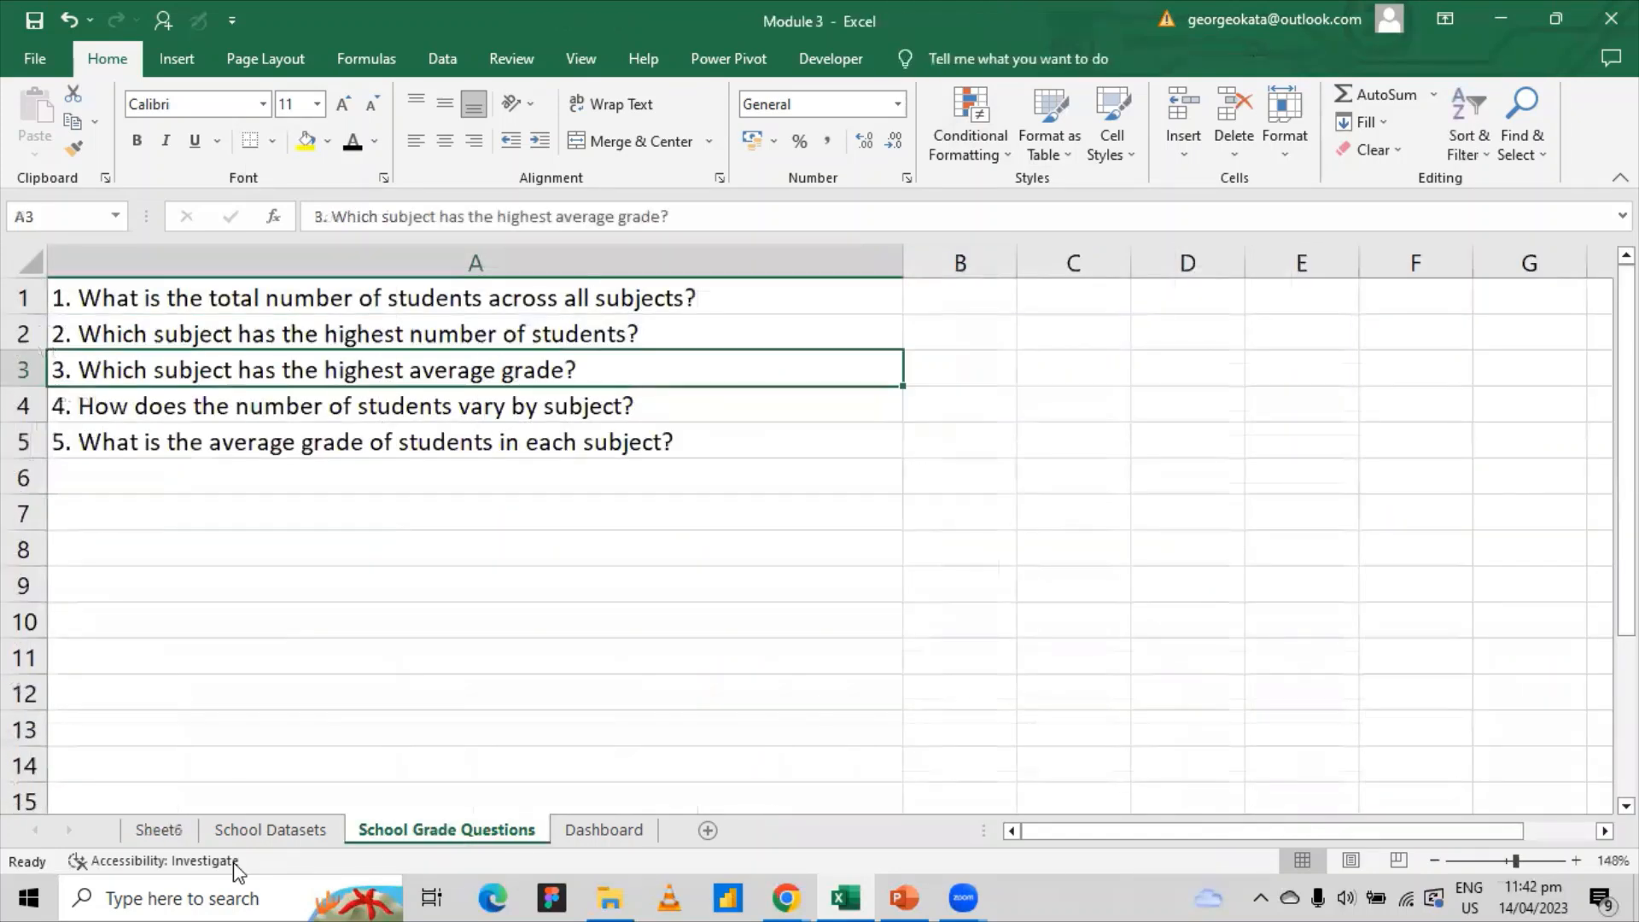
left_click(159, 830)
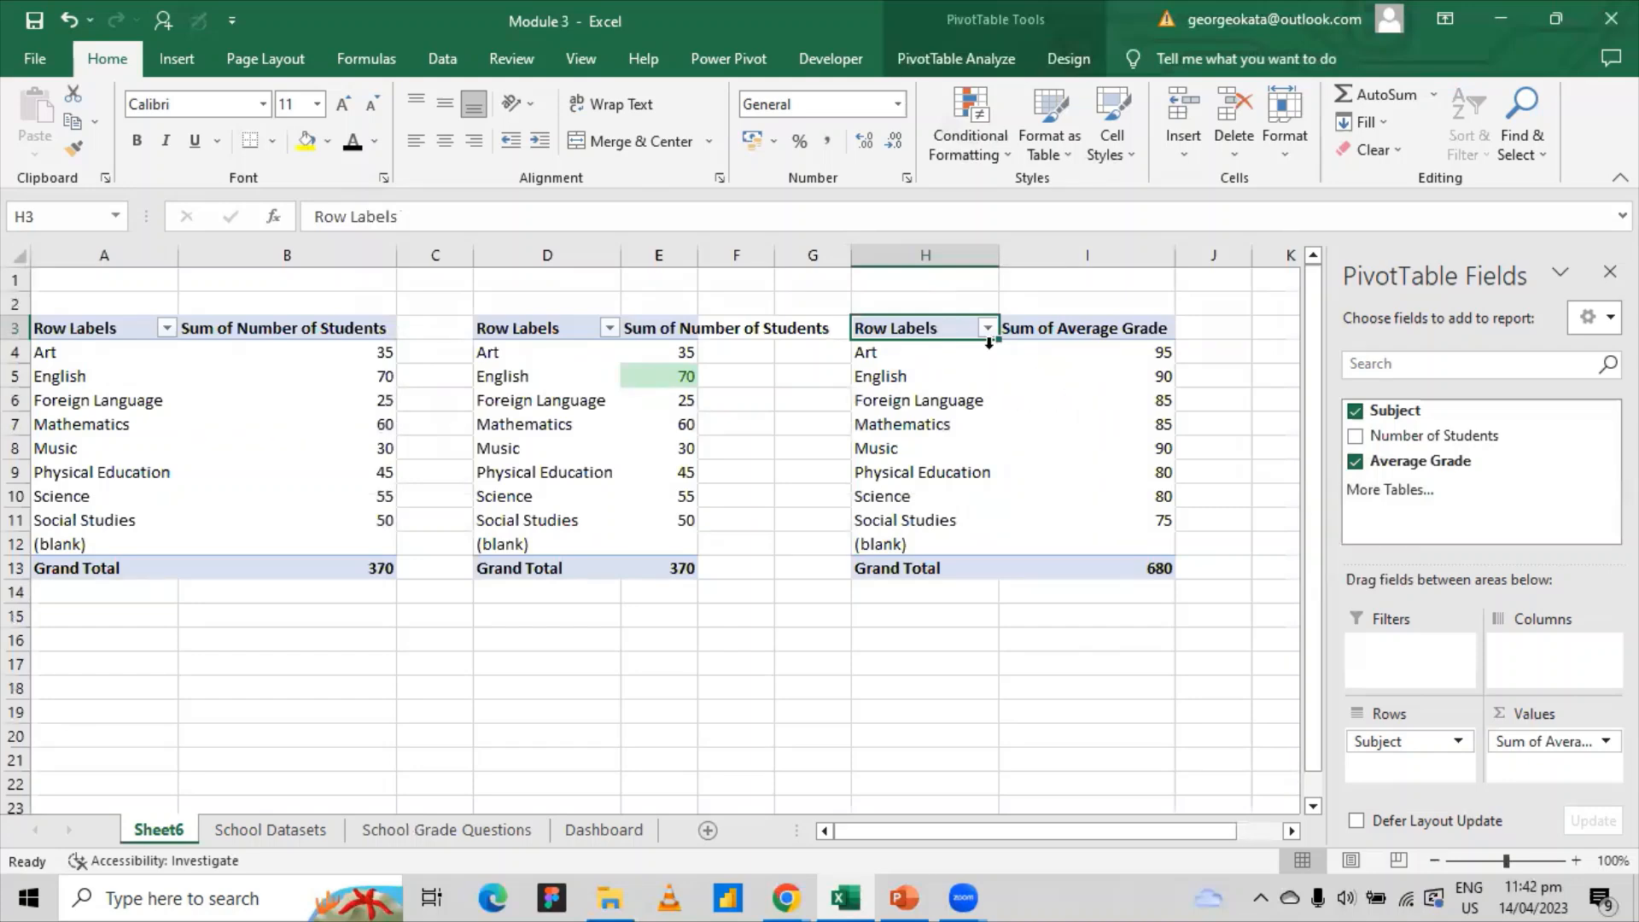
mouse_move(1156, 354)
left_click_drag(1156, 355, 1165, 524)
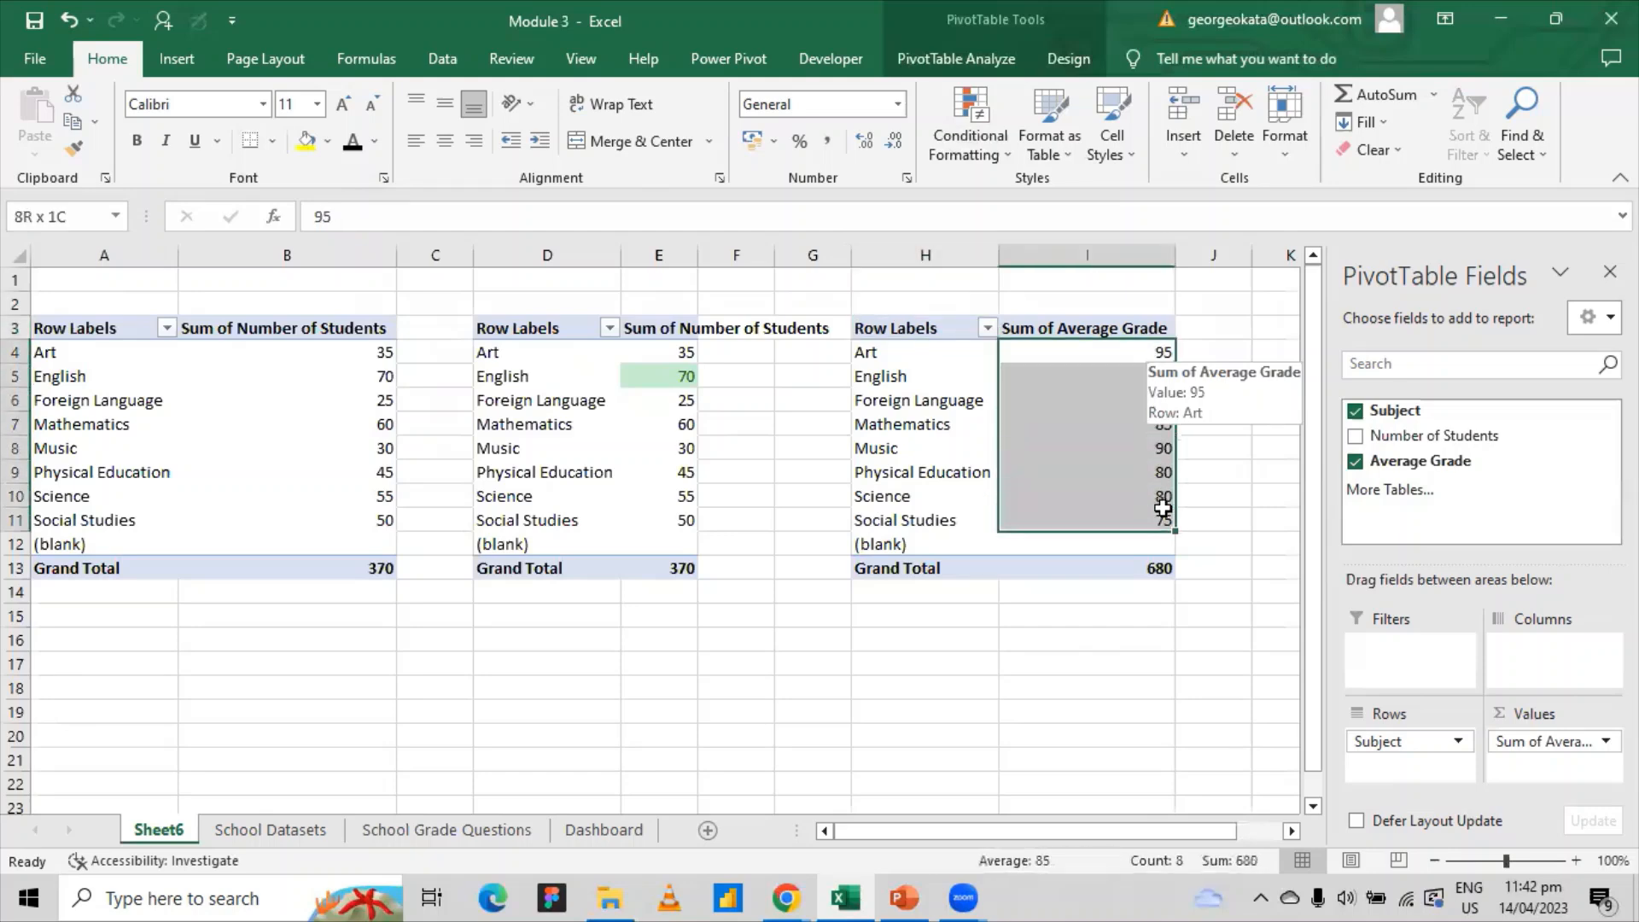
left_click(982, 154)
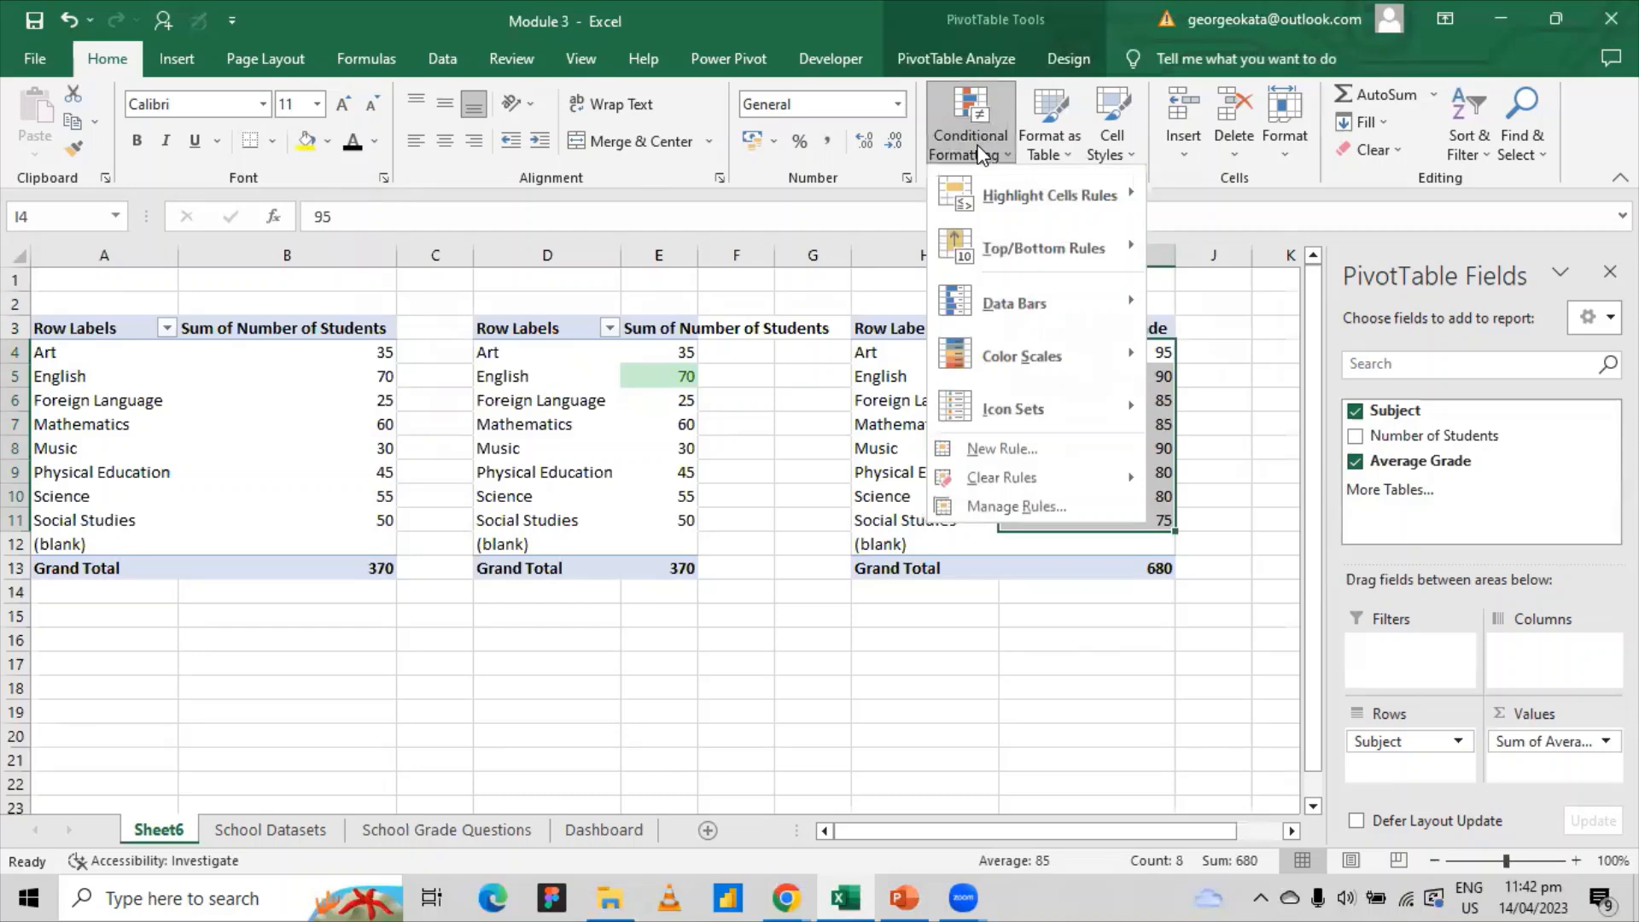
mouse_move(1043, 265)
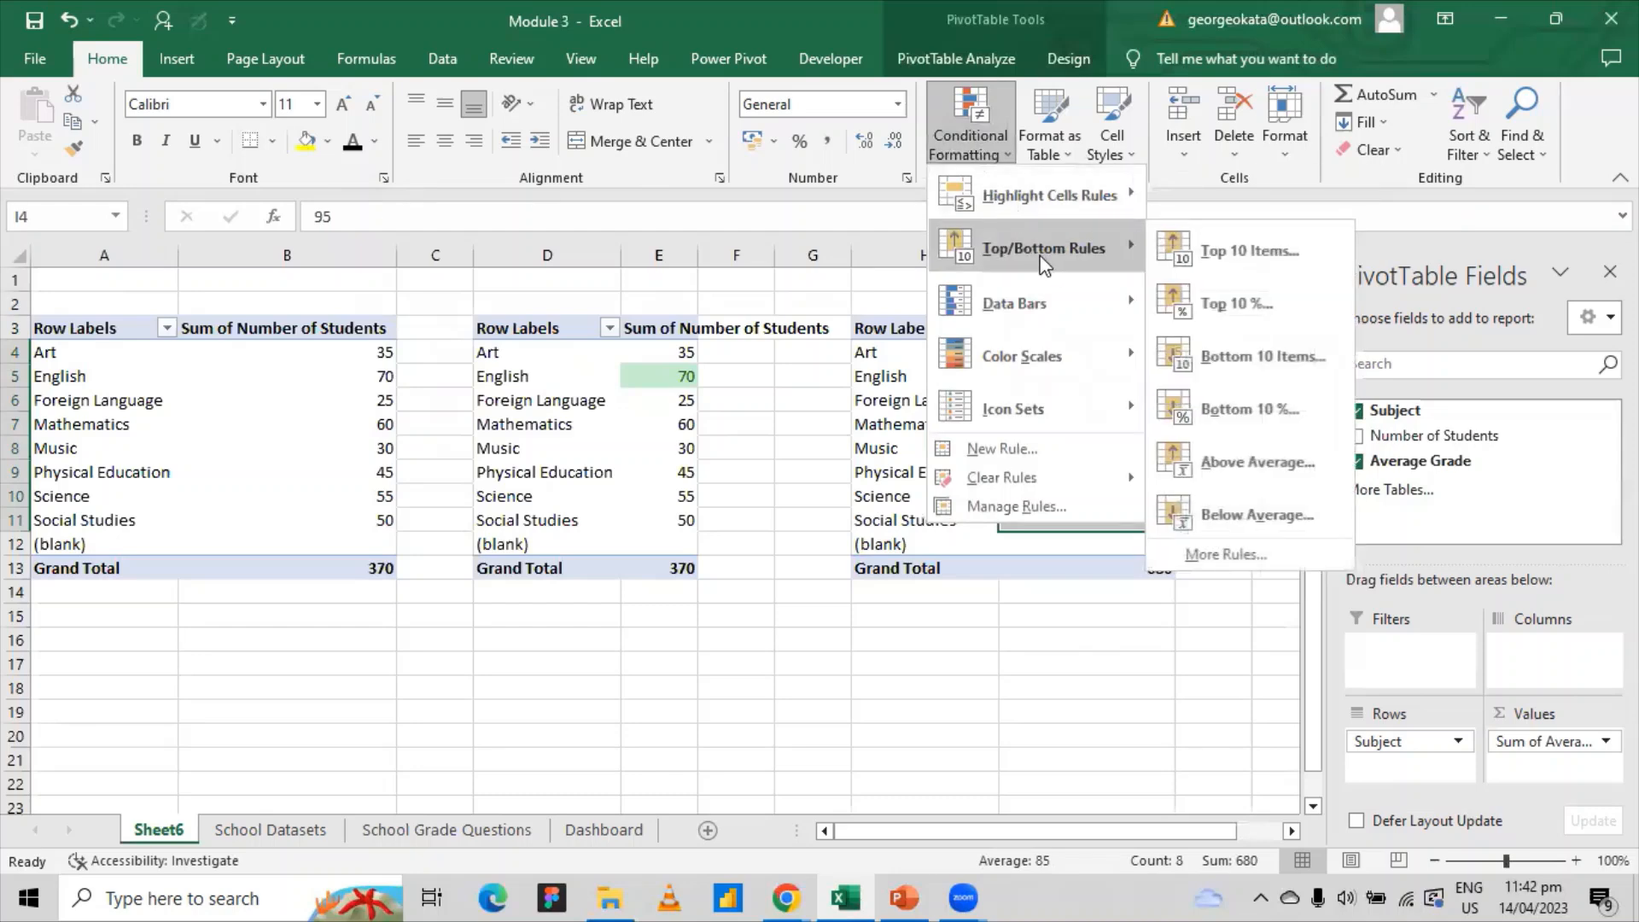
left_click(1241, 247)
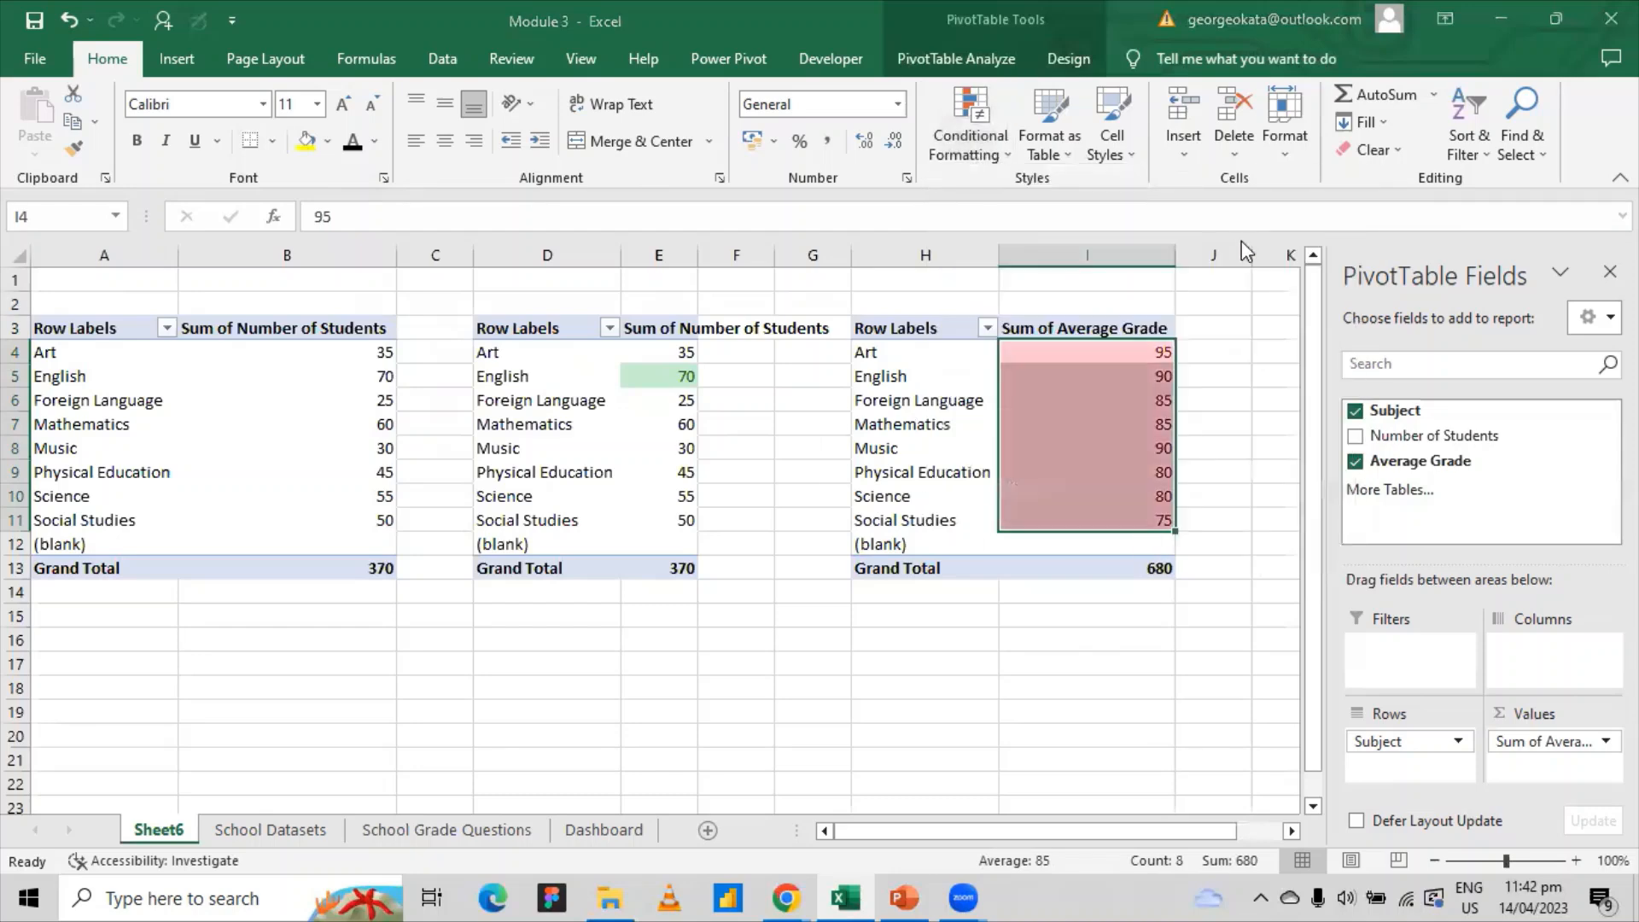
left_click(852, 488)
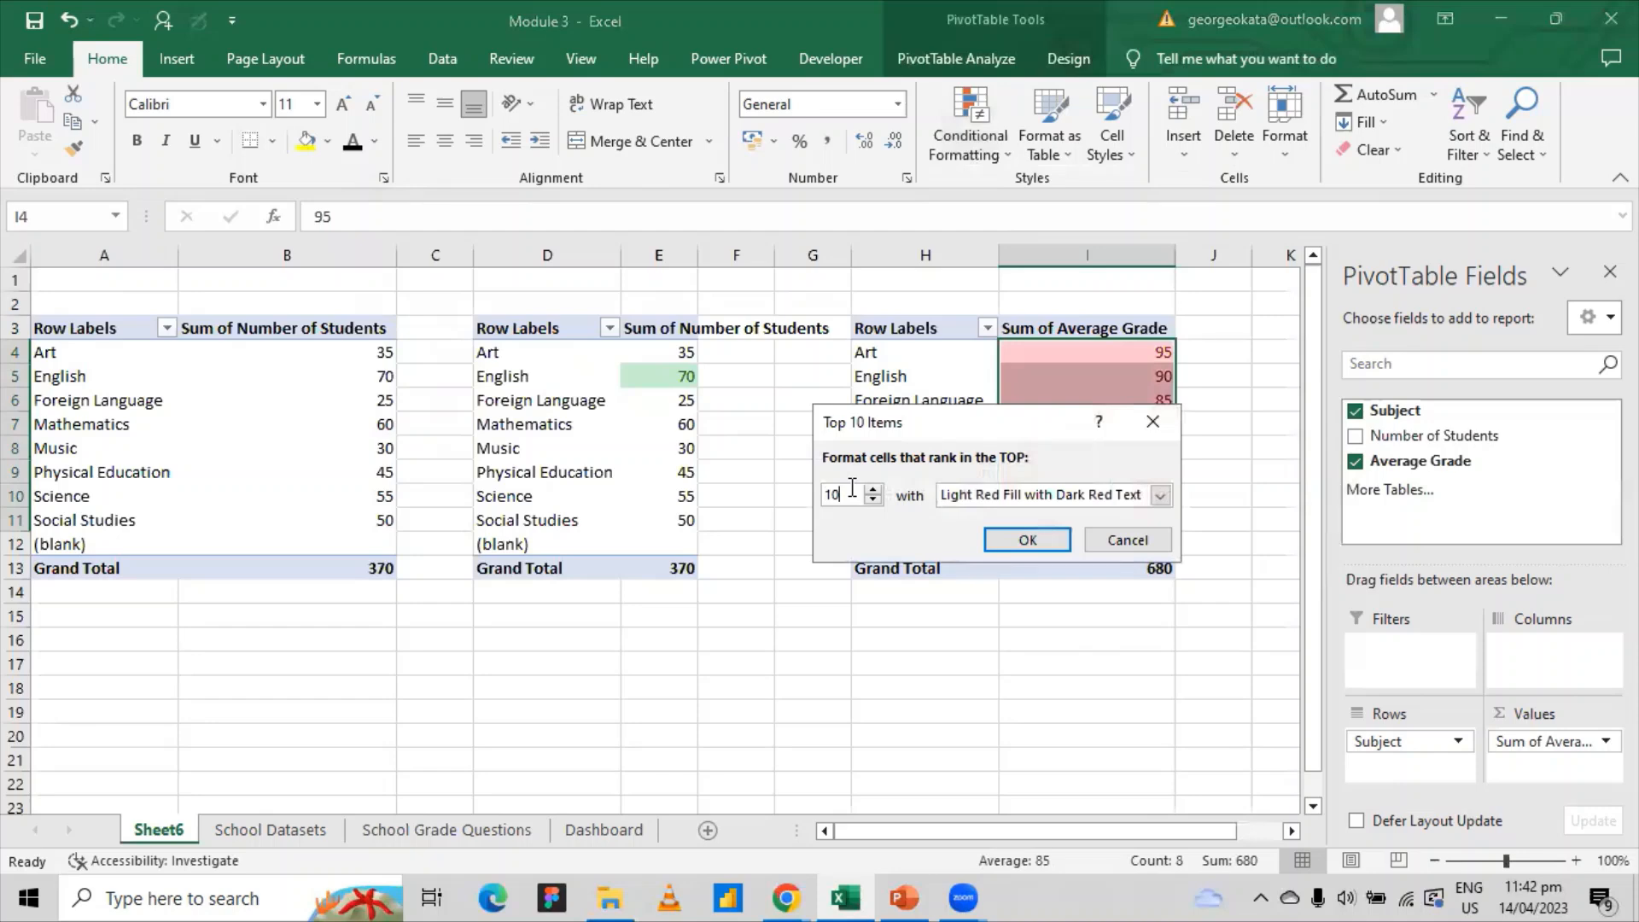
key("BackSpace")
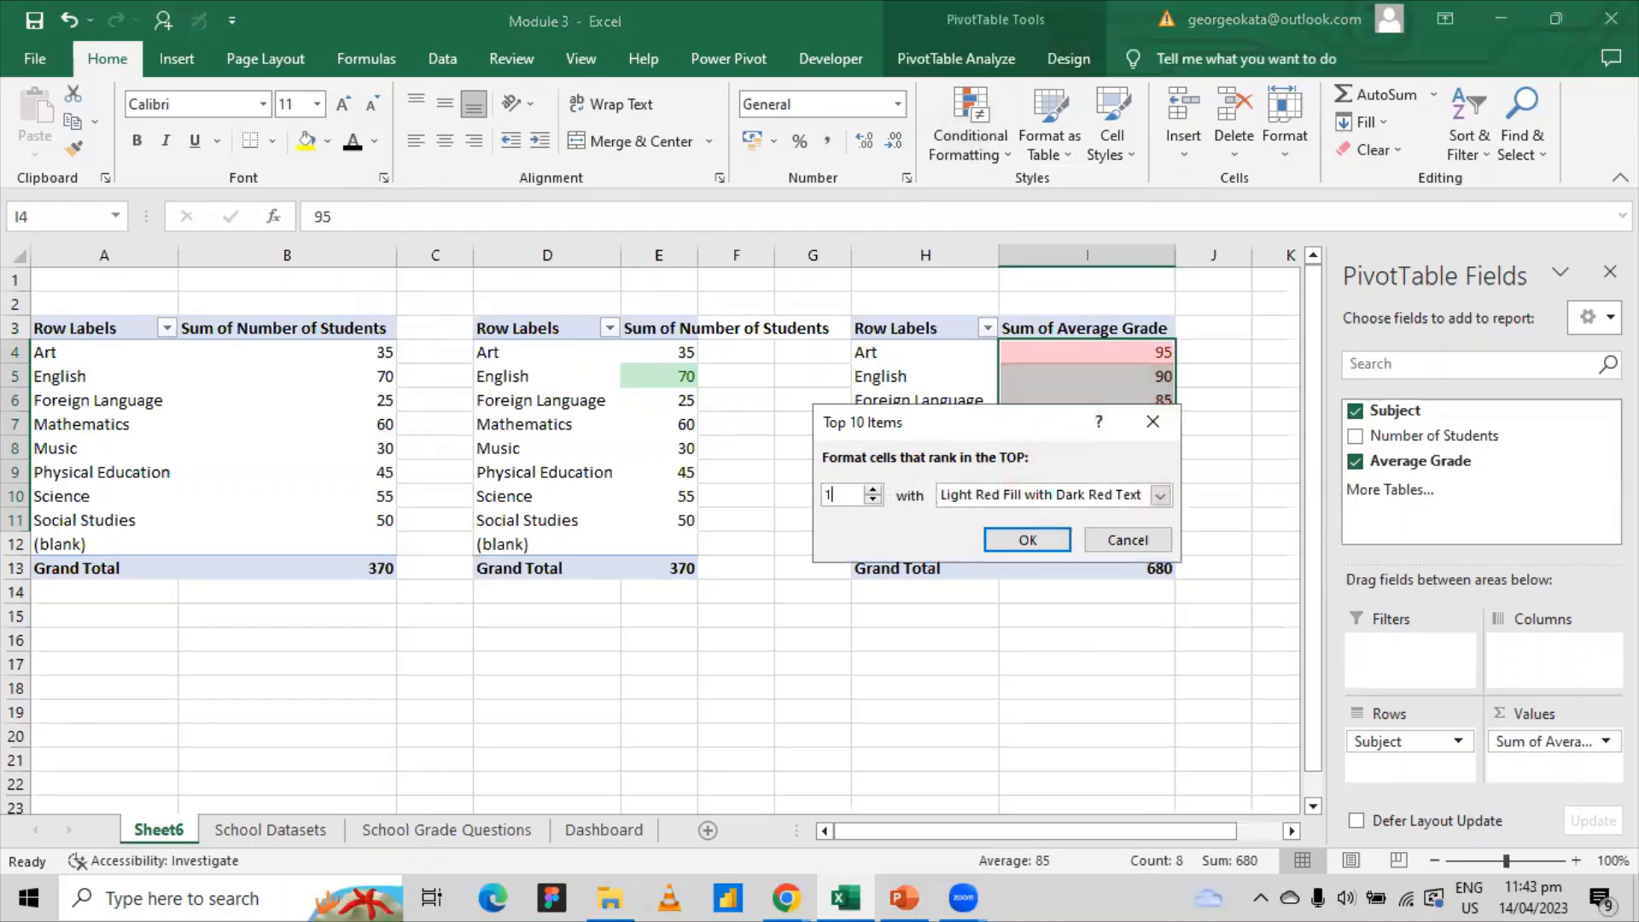
left_click(1053, 540)
left_click(1231, 357)
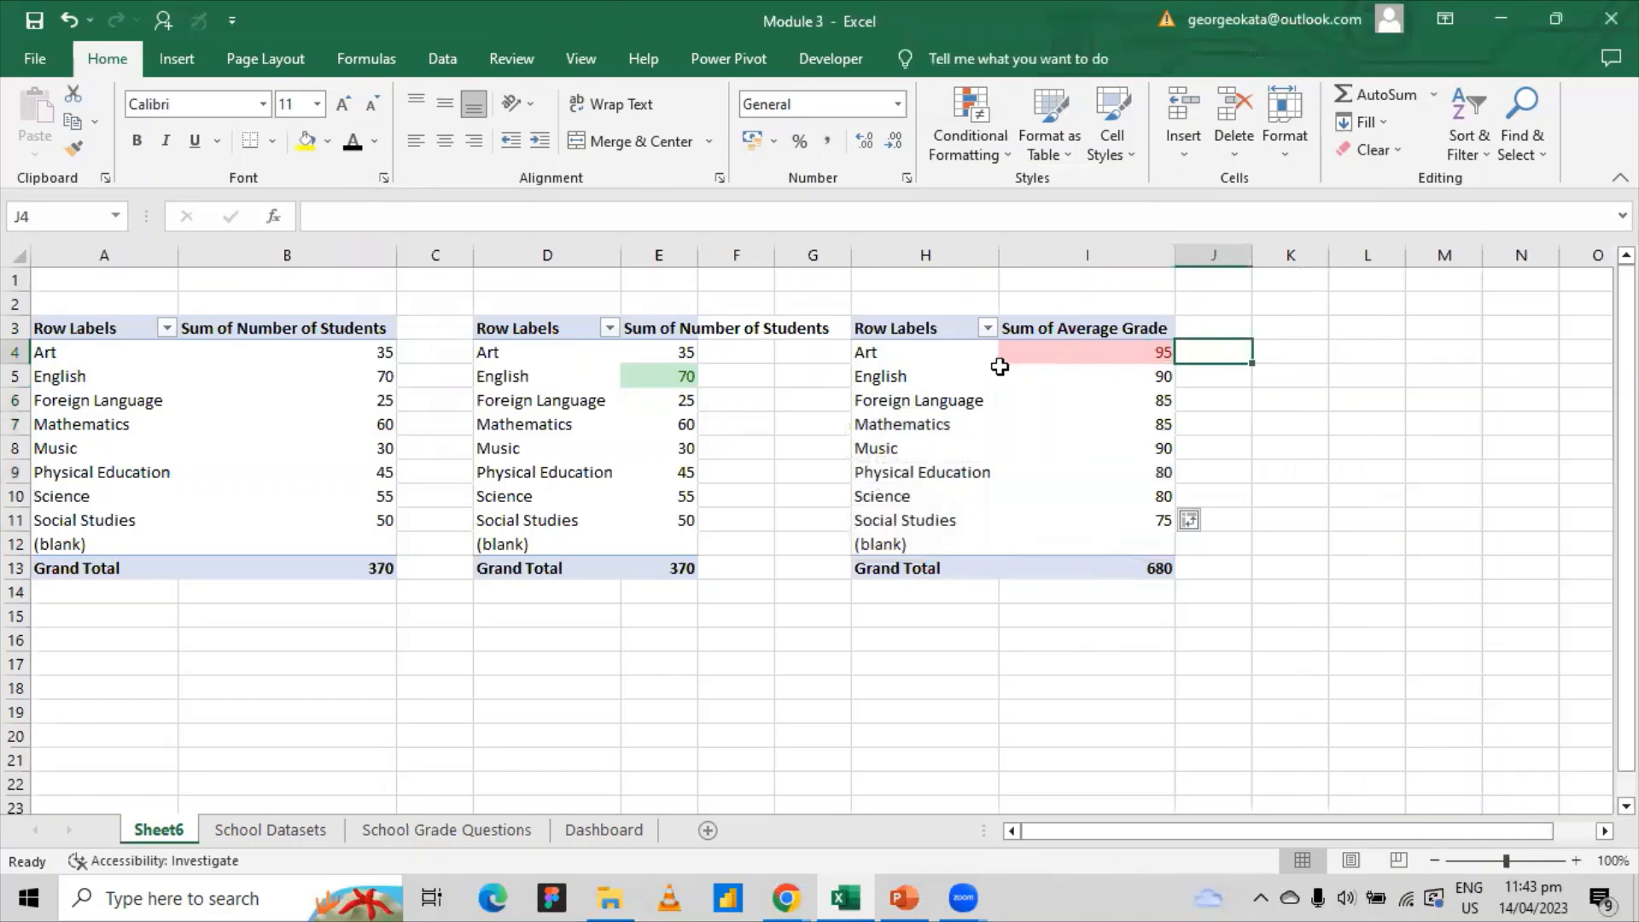
- Check the highlighted grade and its subject in the third PivotTable, and read question 4 on the School Grade Questions sheet
left_click(910, 357)
left_click(1065, 351)
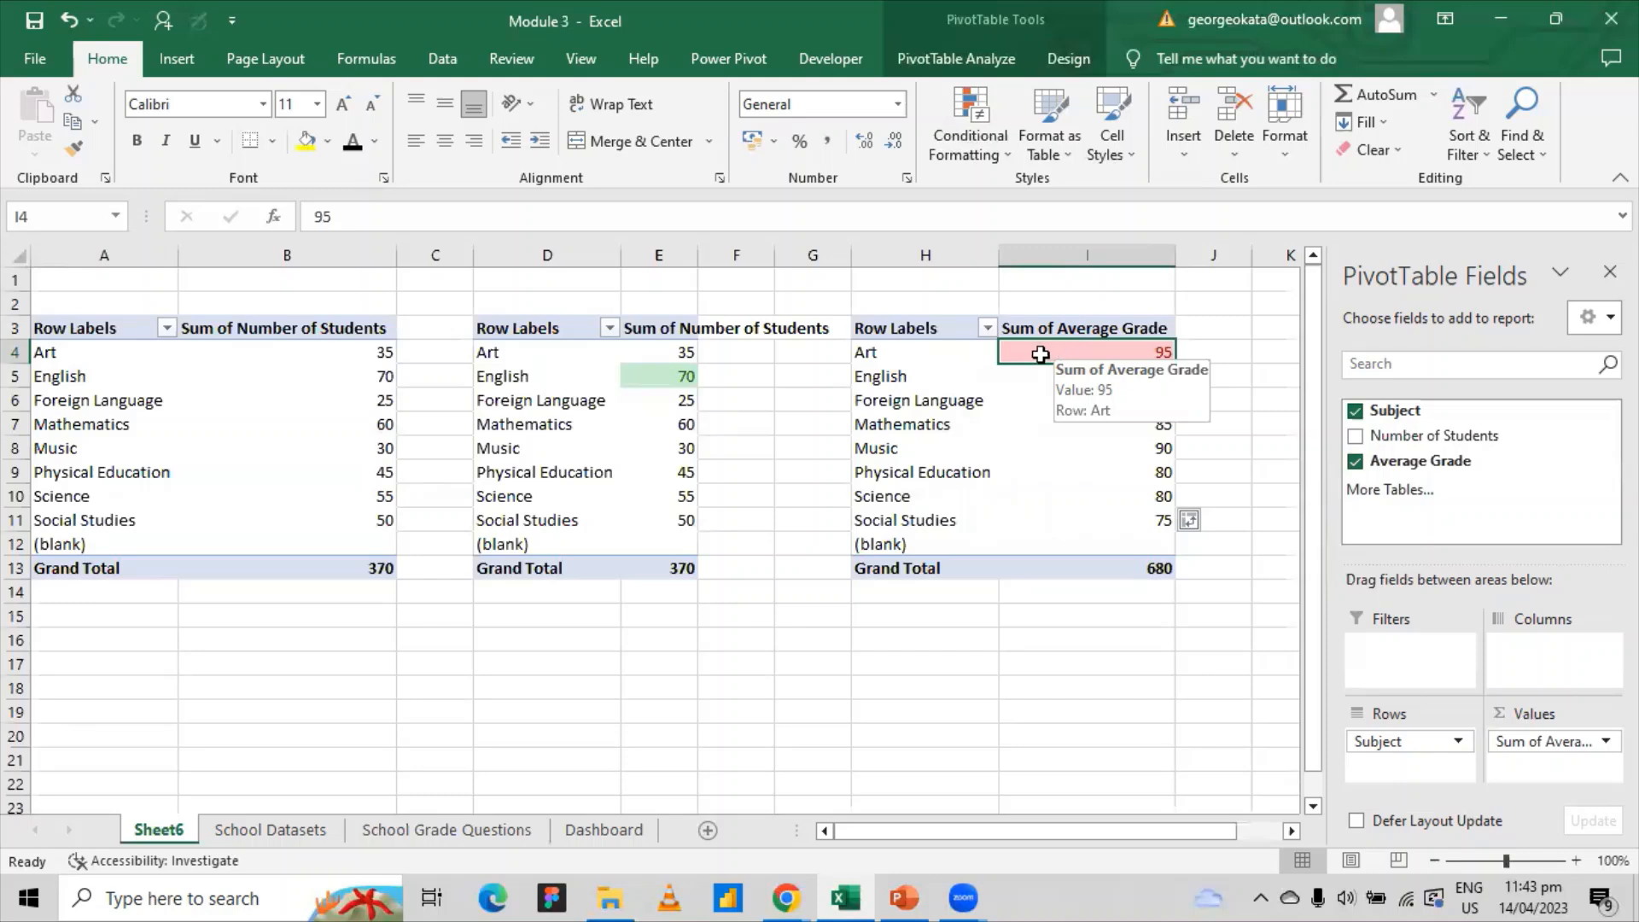
left_click(914, 357)
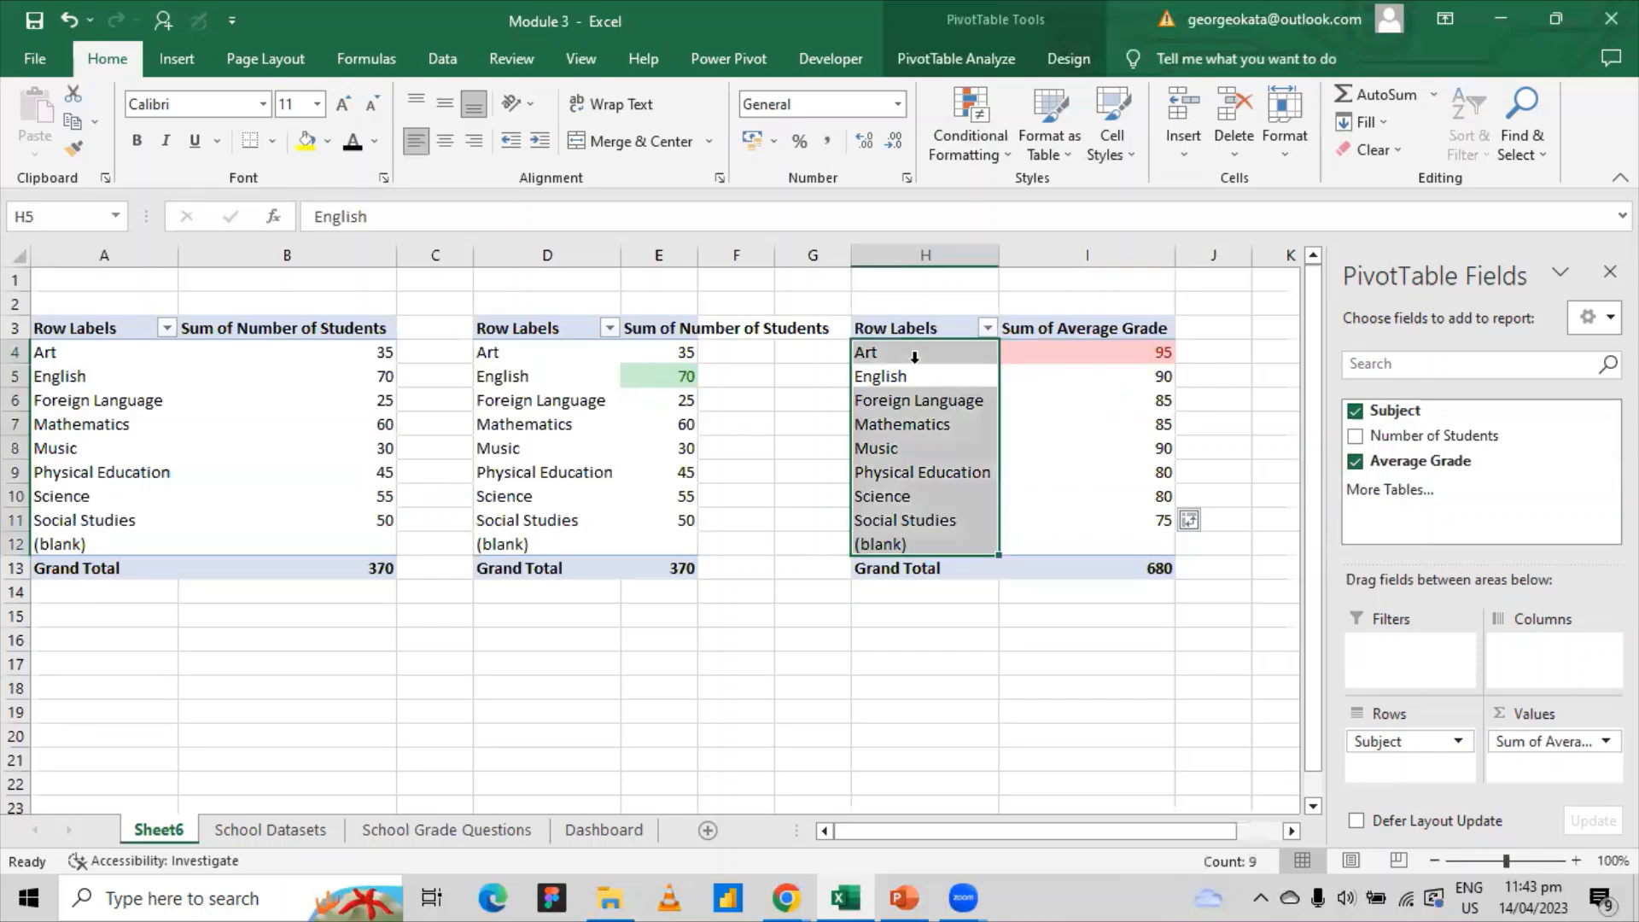
left_click(978, 298)
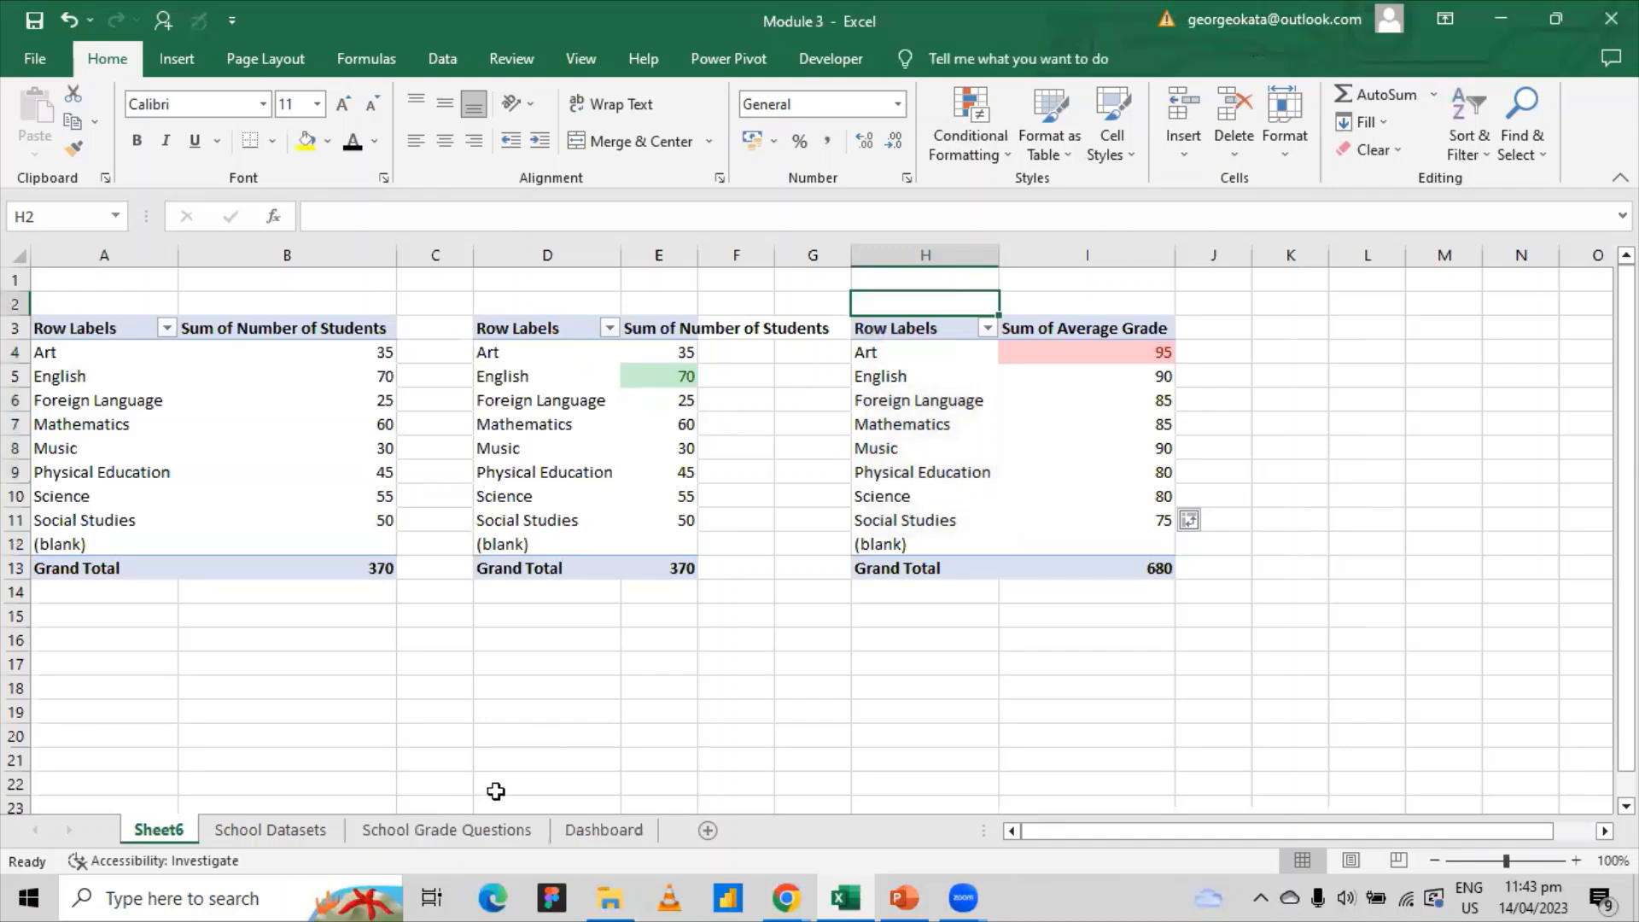
left_click(489, 833)
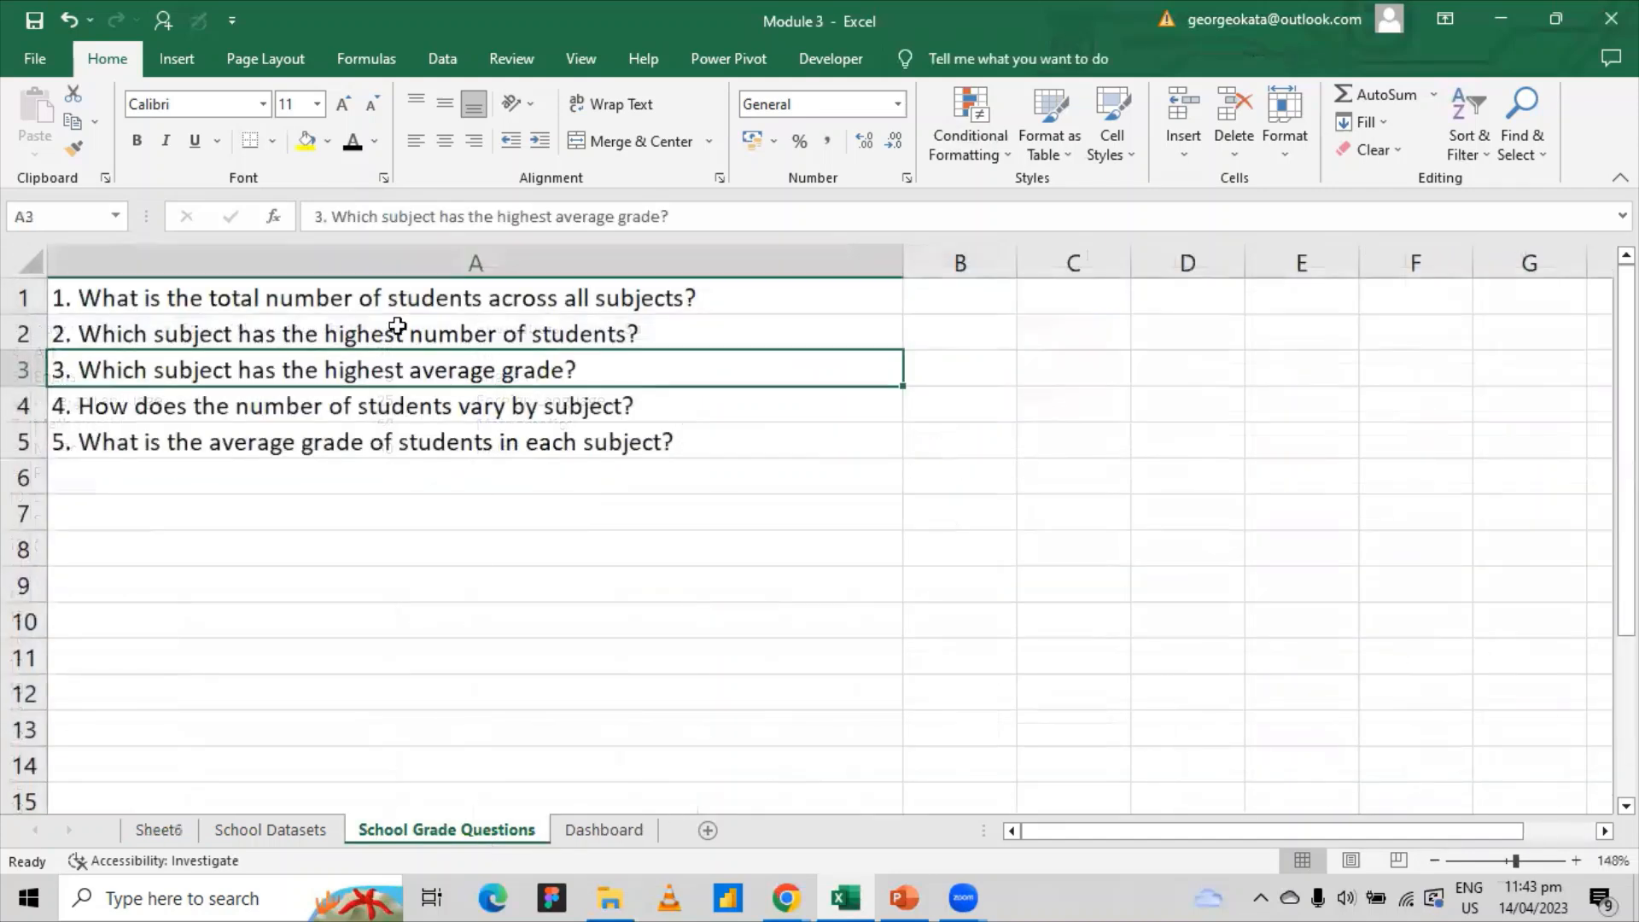
left_click(215, 408)
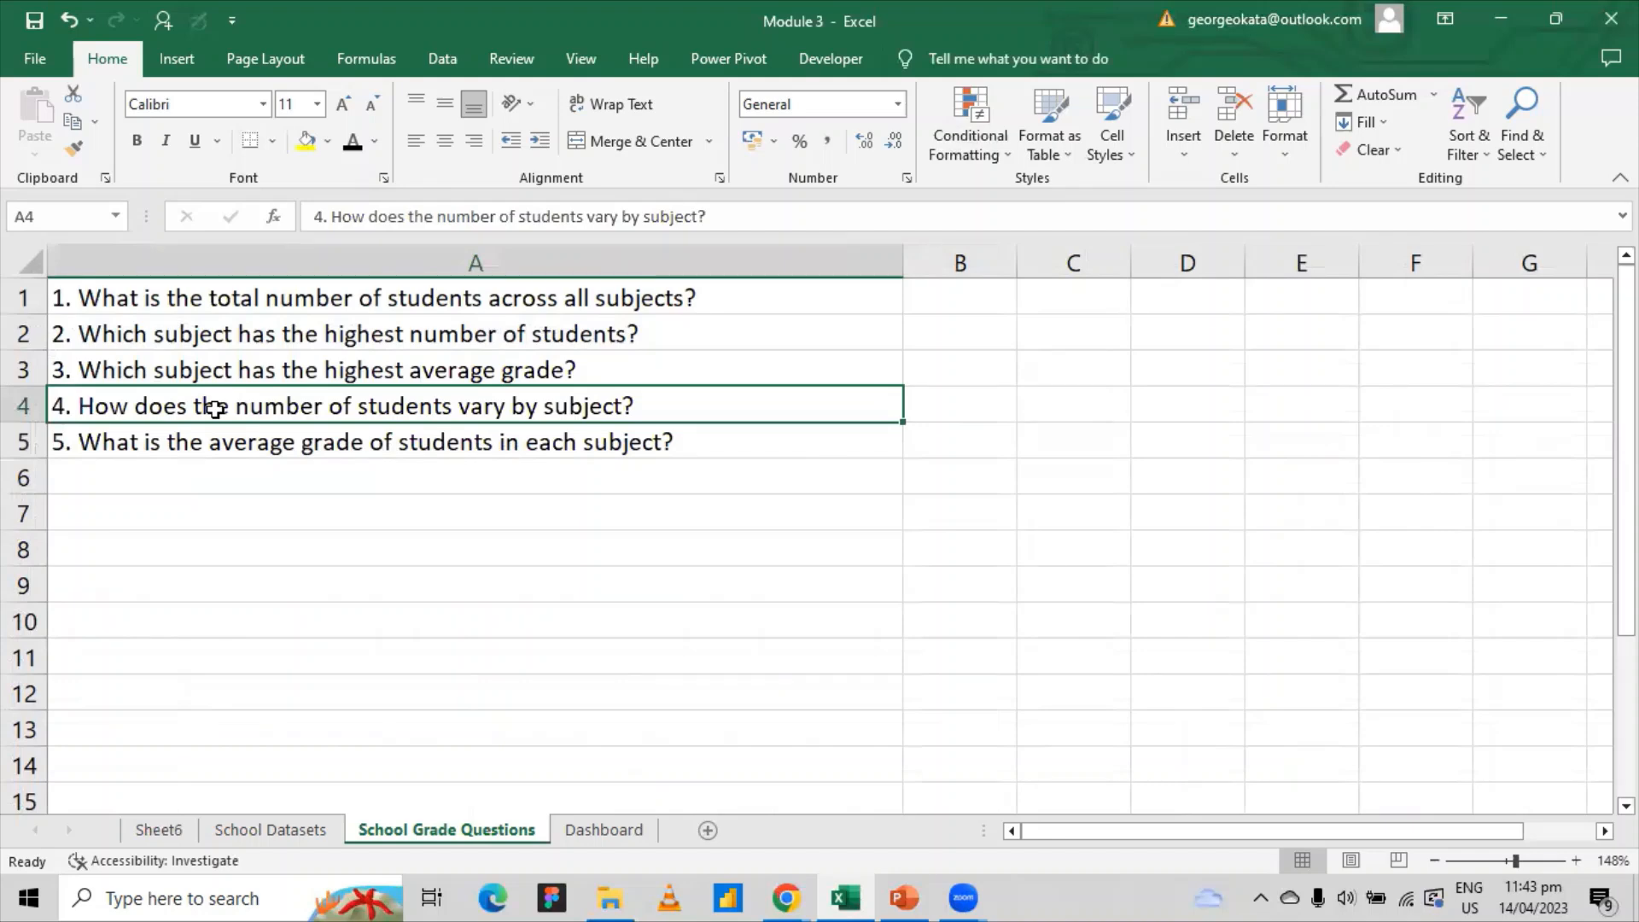
- Examine how the number of students varies by subject in the first PivotTable on Sheet6, including its grand total
left_click(161, 830)
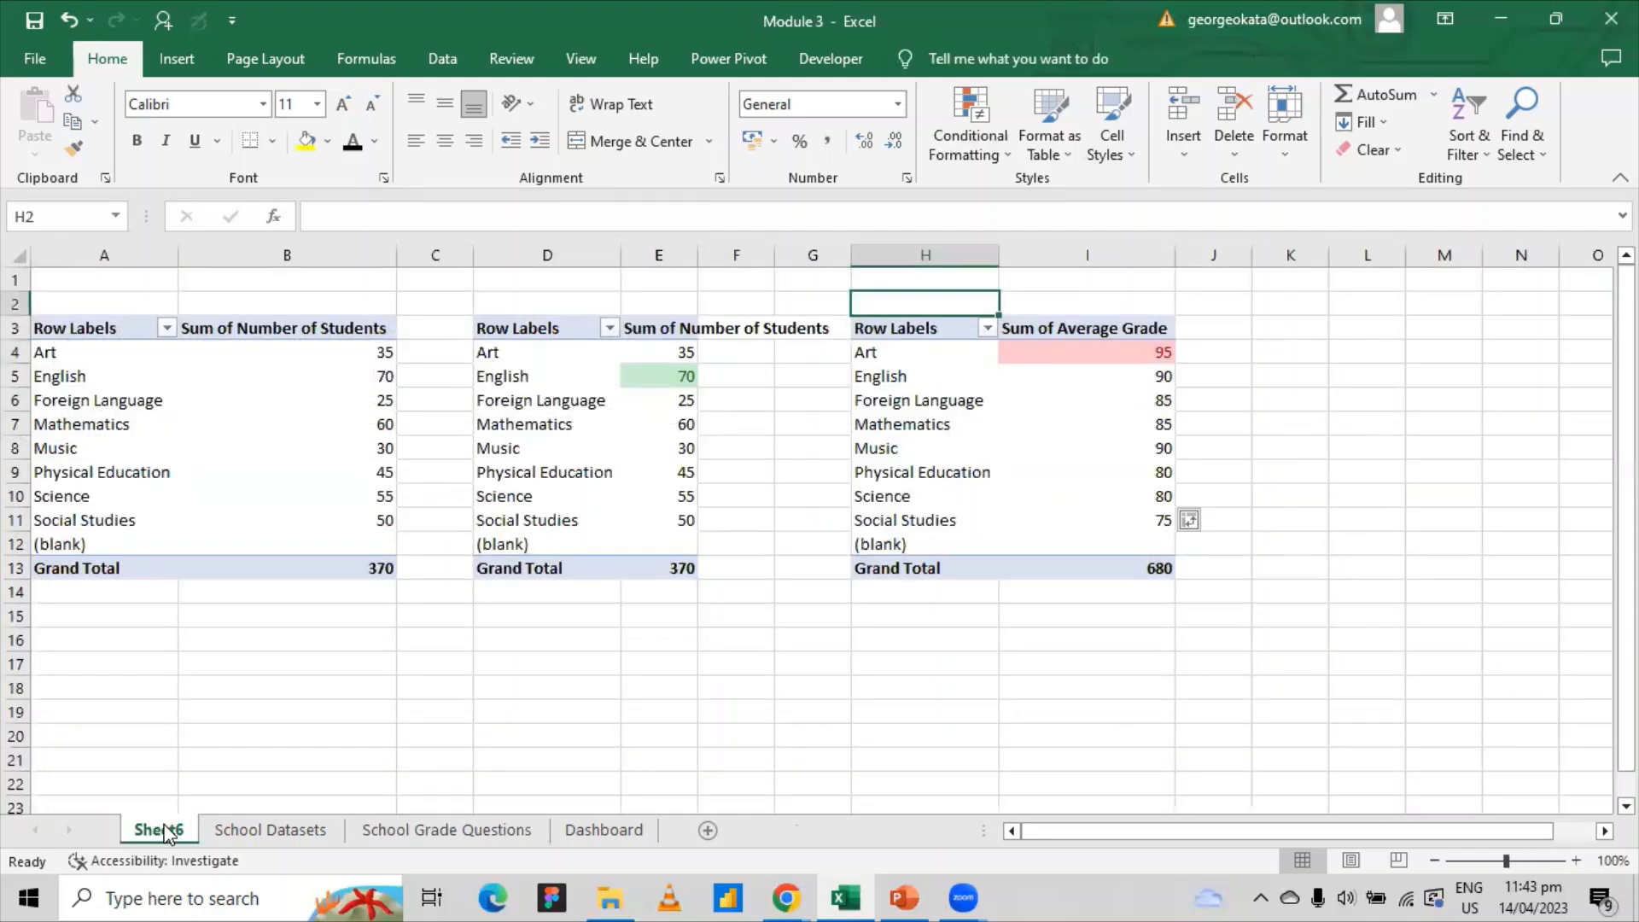
left_click(18, 352)
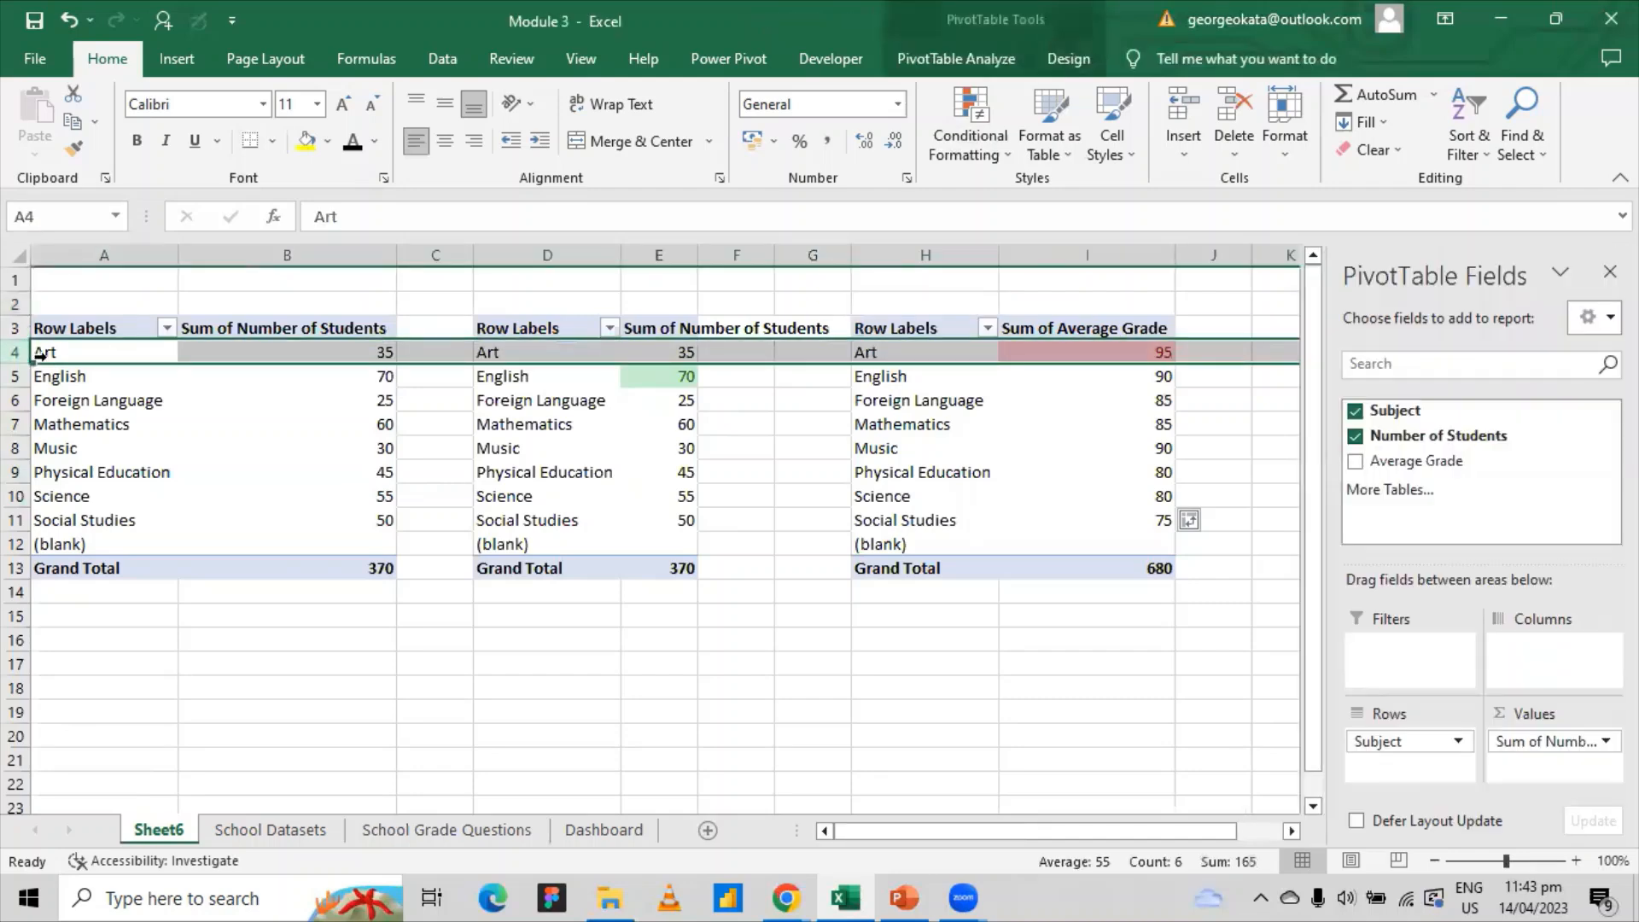
left_click(38, 356)
left_click(296, 354)
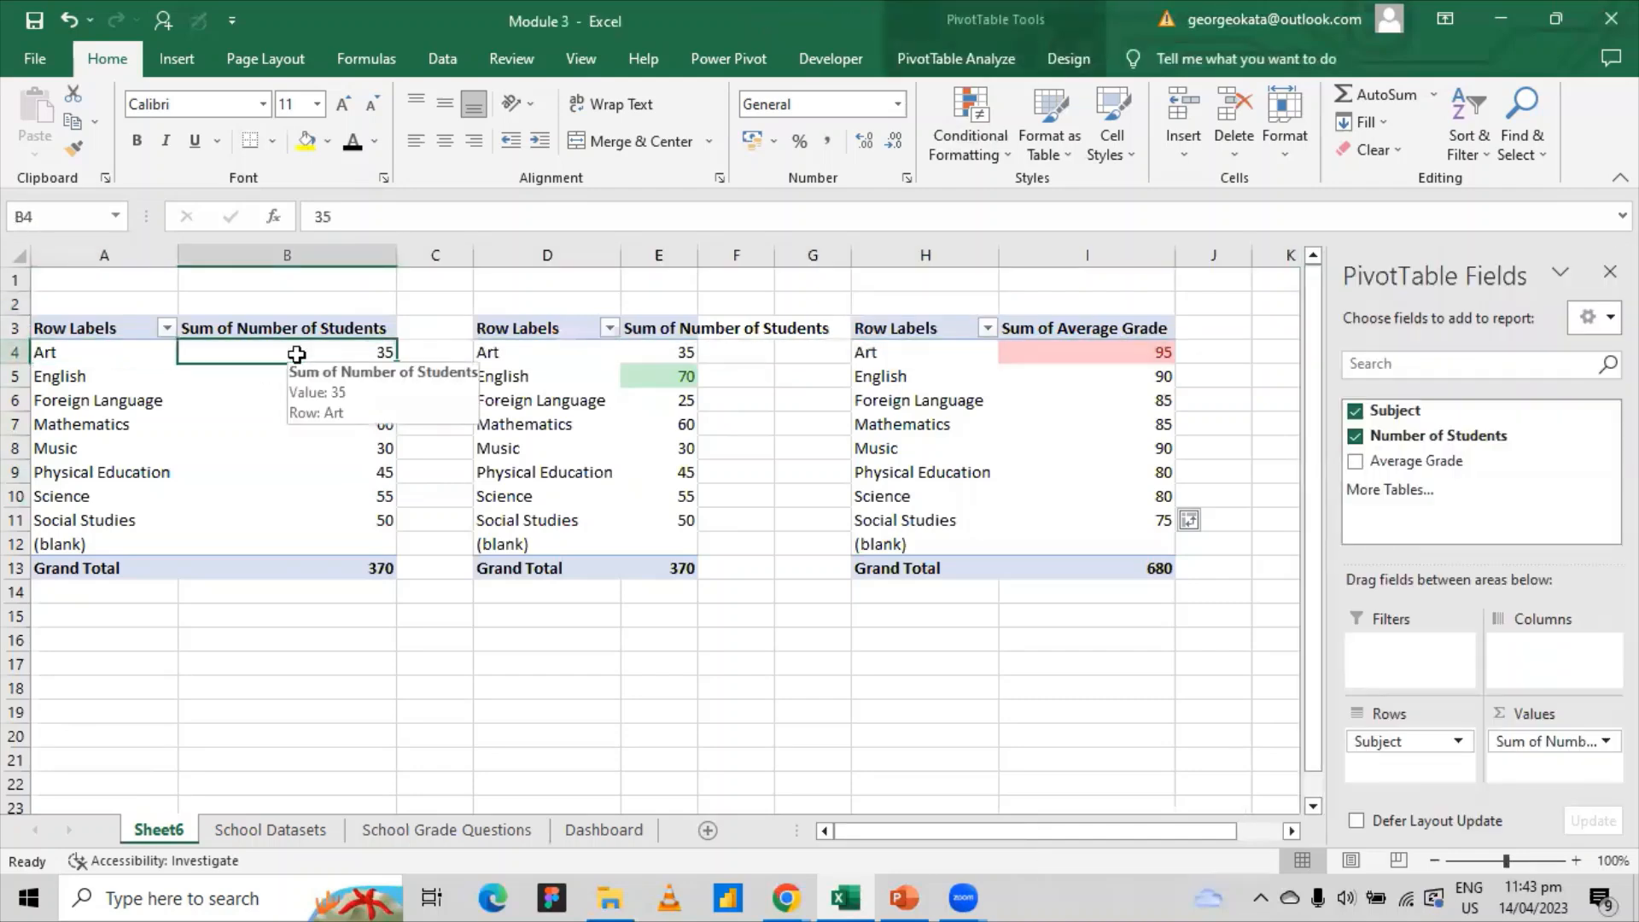
left_click(121, 377)
left_click(356, 381)
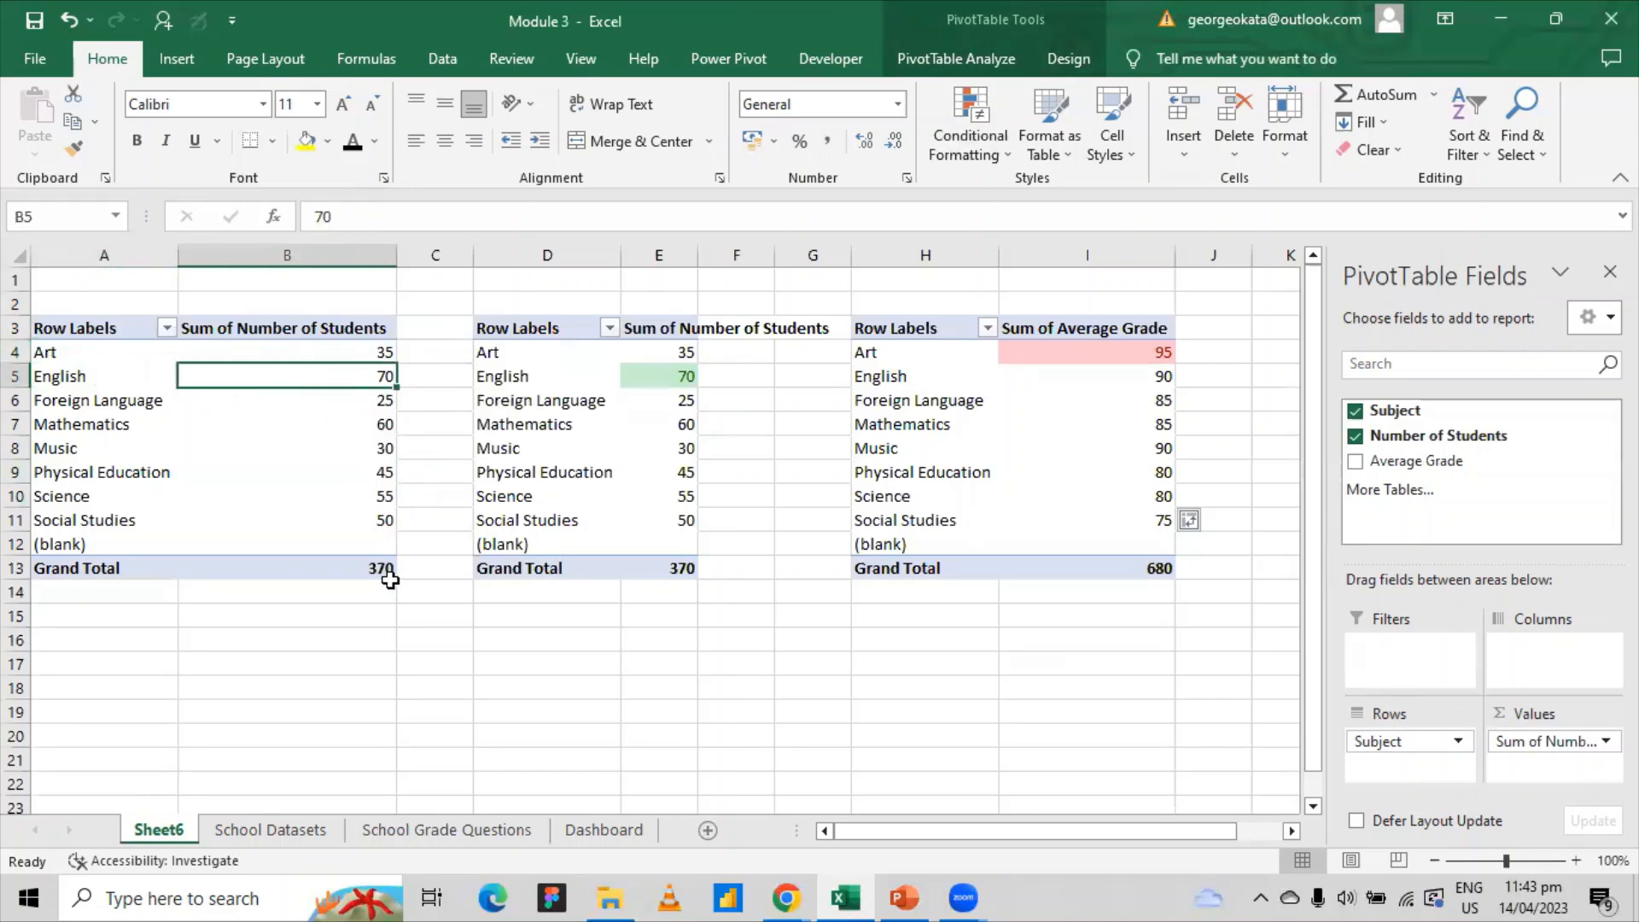
left_click(302, 329)
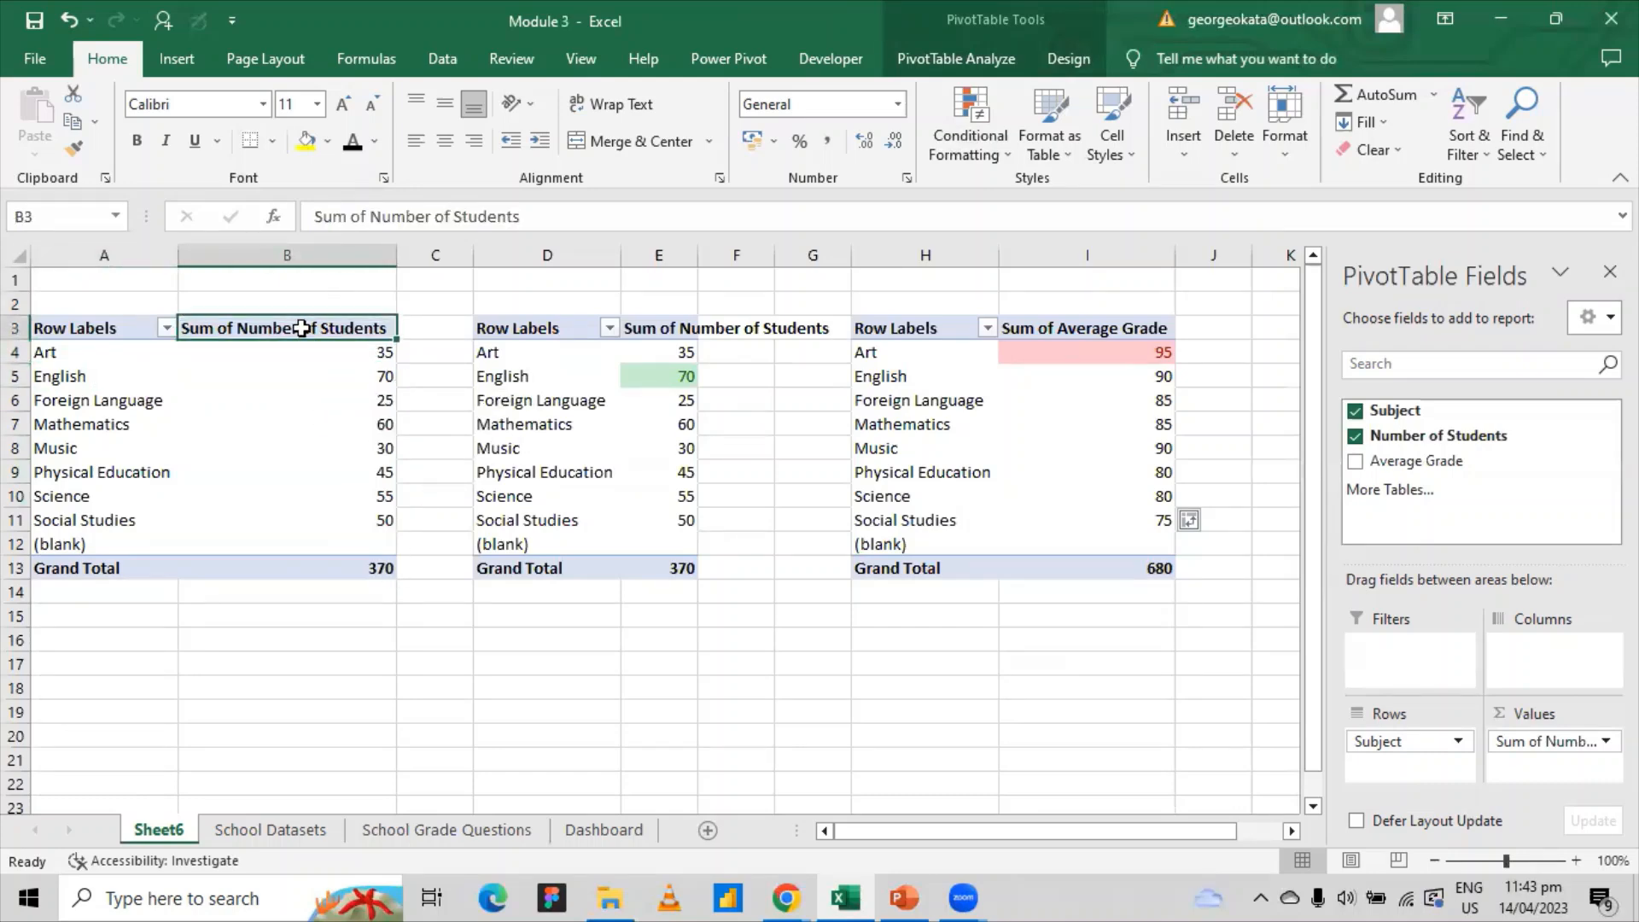
left_click(376, 568)
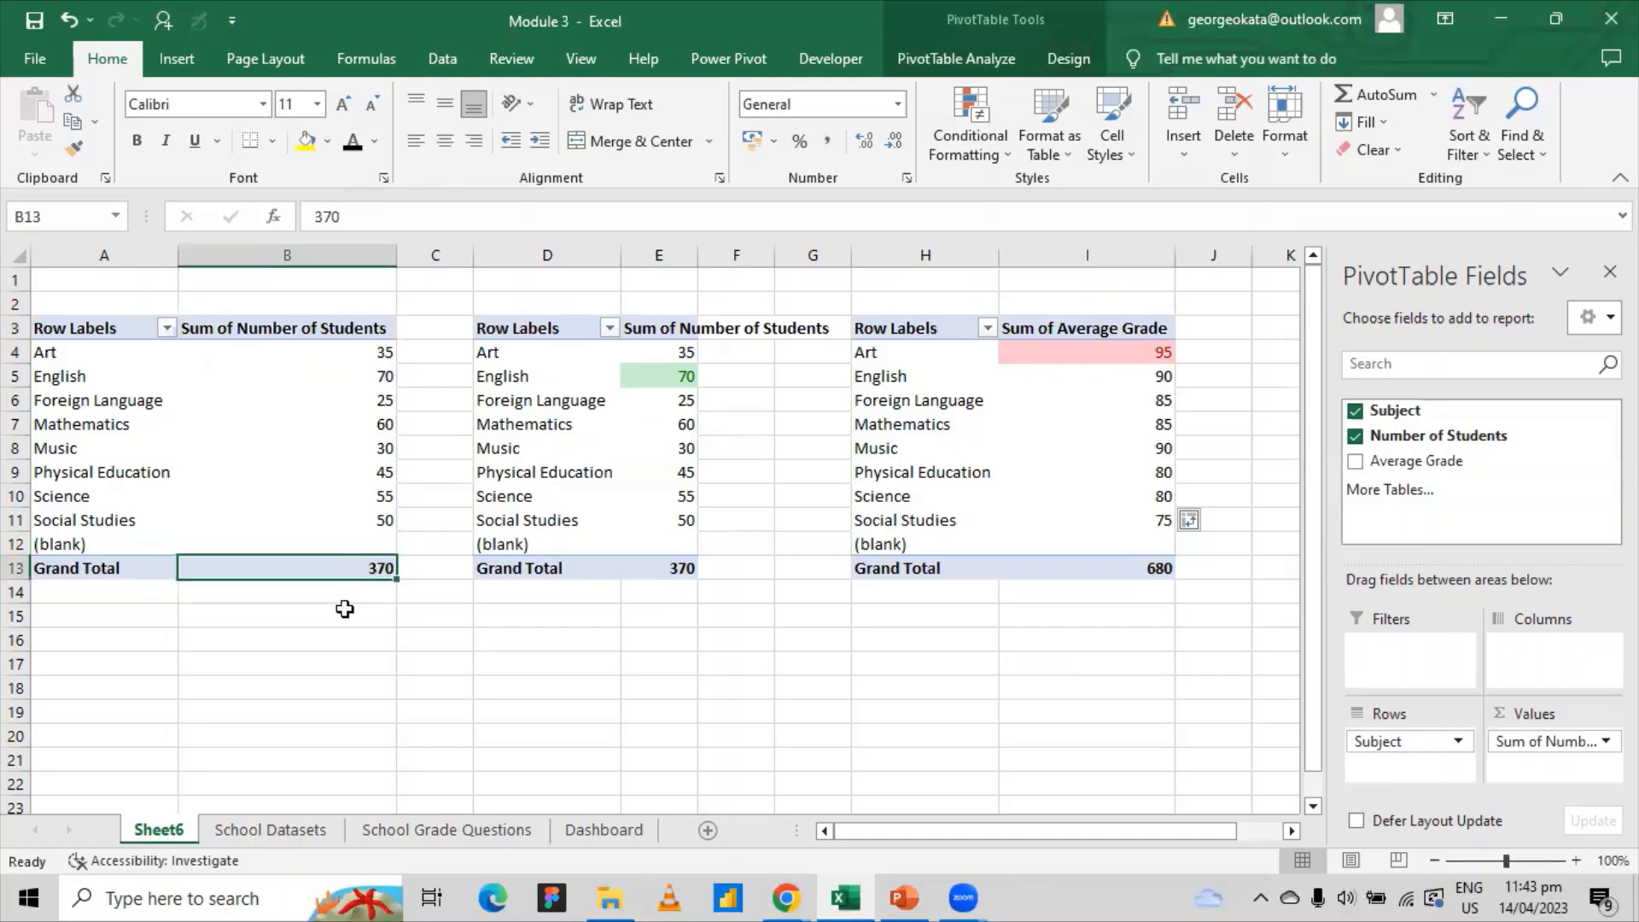
- Read question 5 on the School Grade Questions sheet and check each subject's average grade in the third PivotTable on Sheet6
left_click(384, 830)
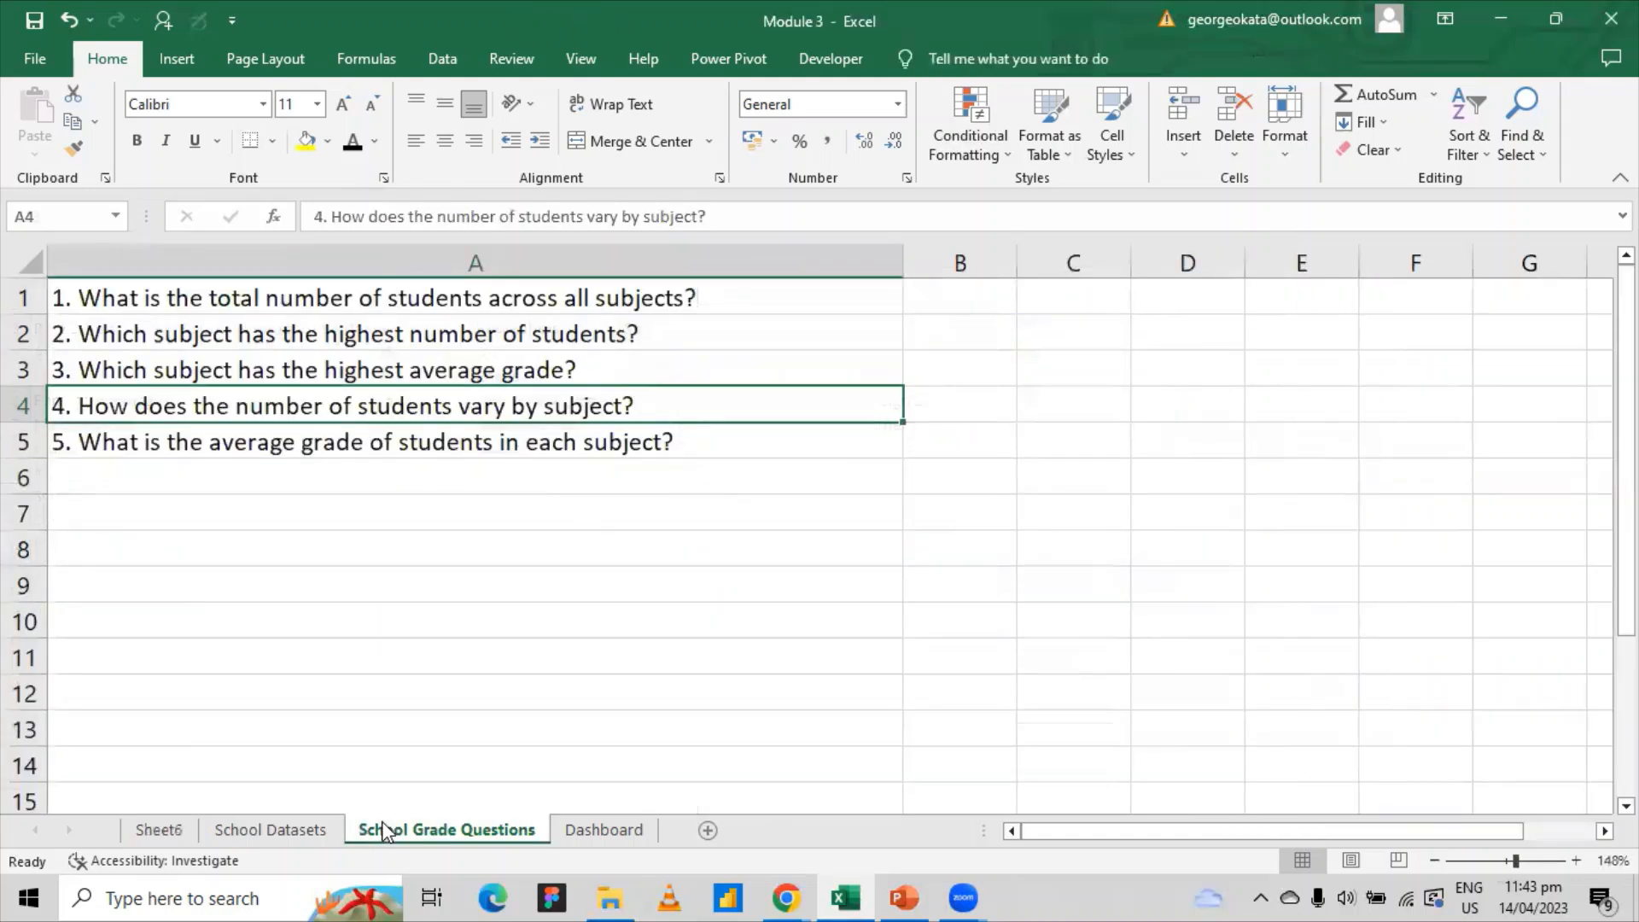
left_click(199, 437)
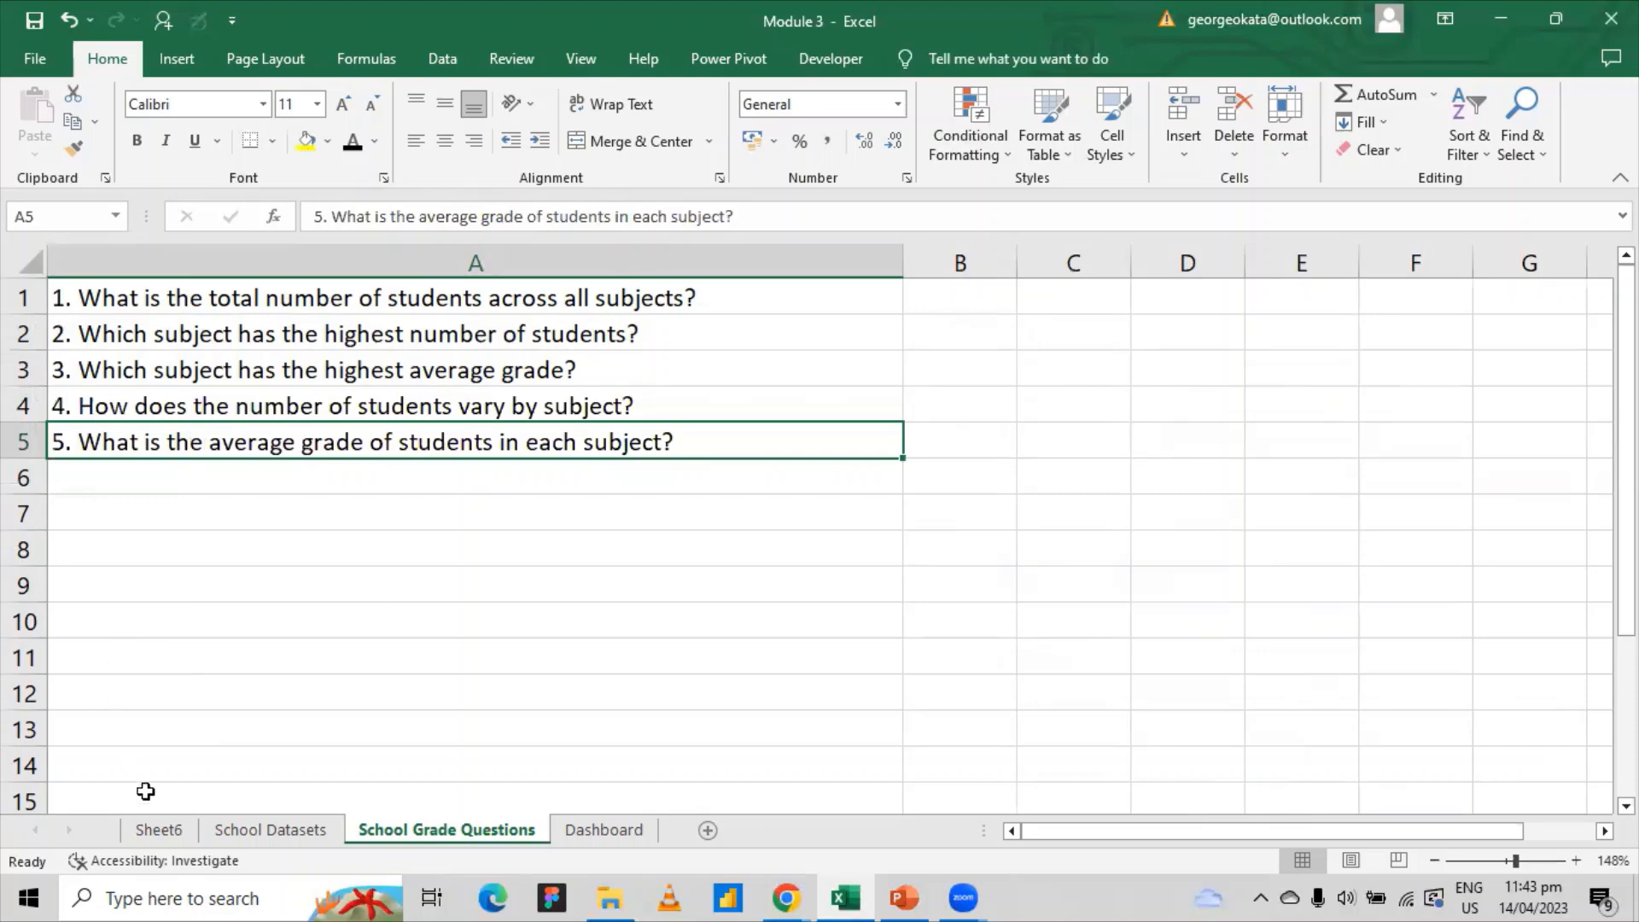
left_click(162, 830)
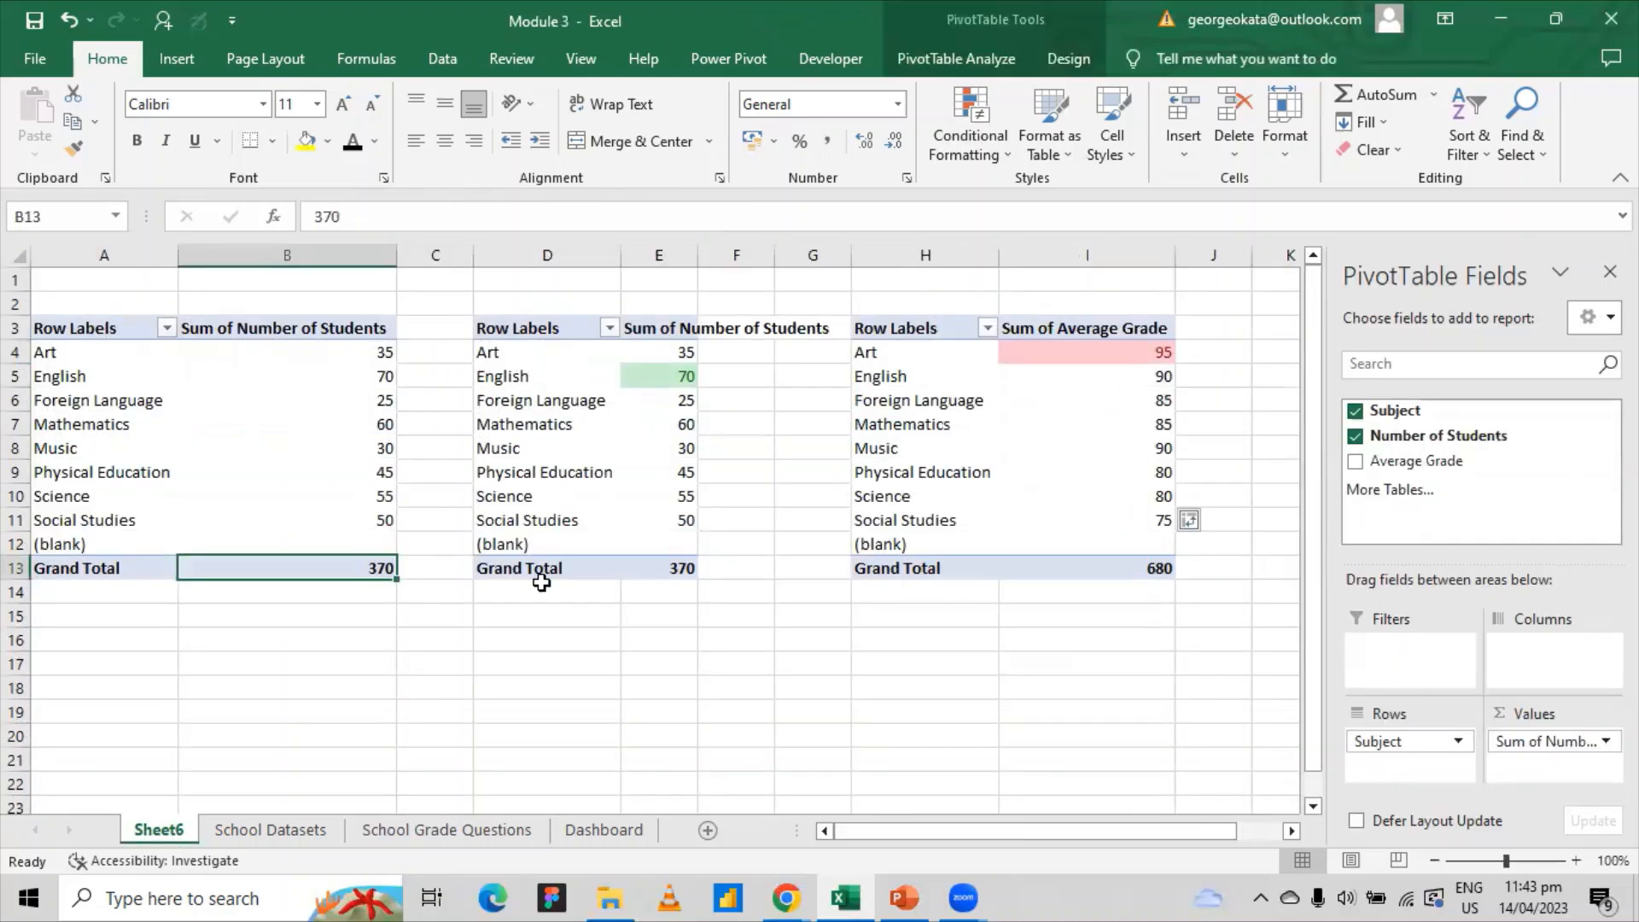
left_click(1098, 572)
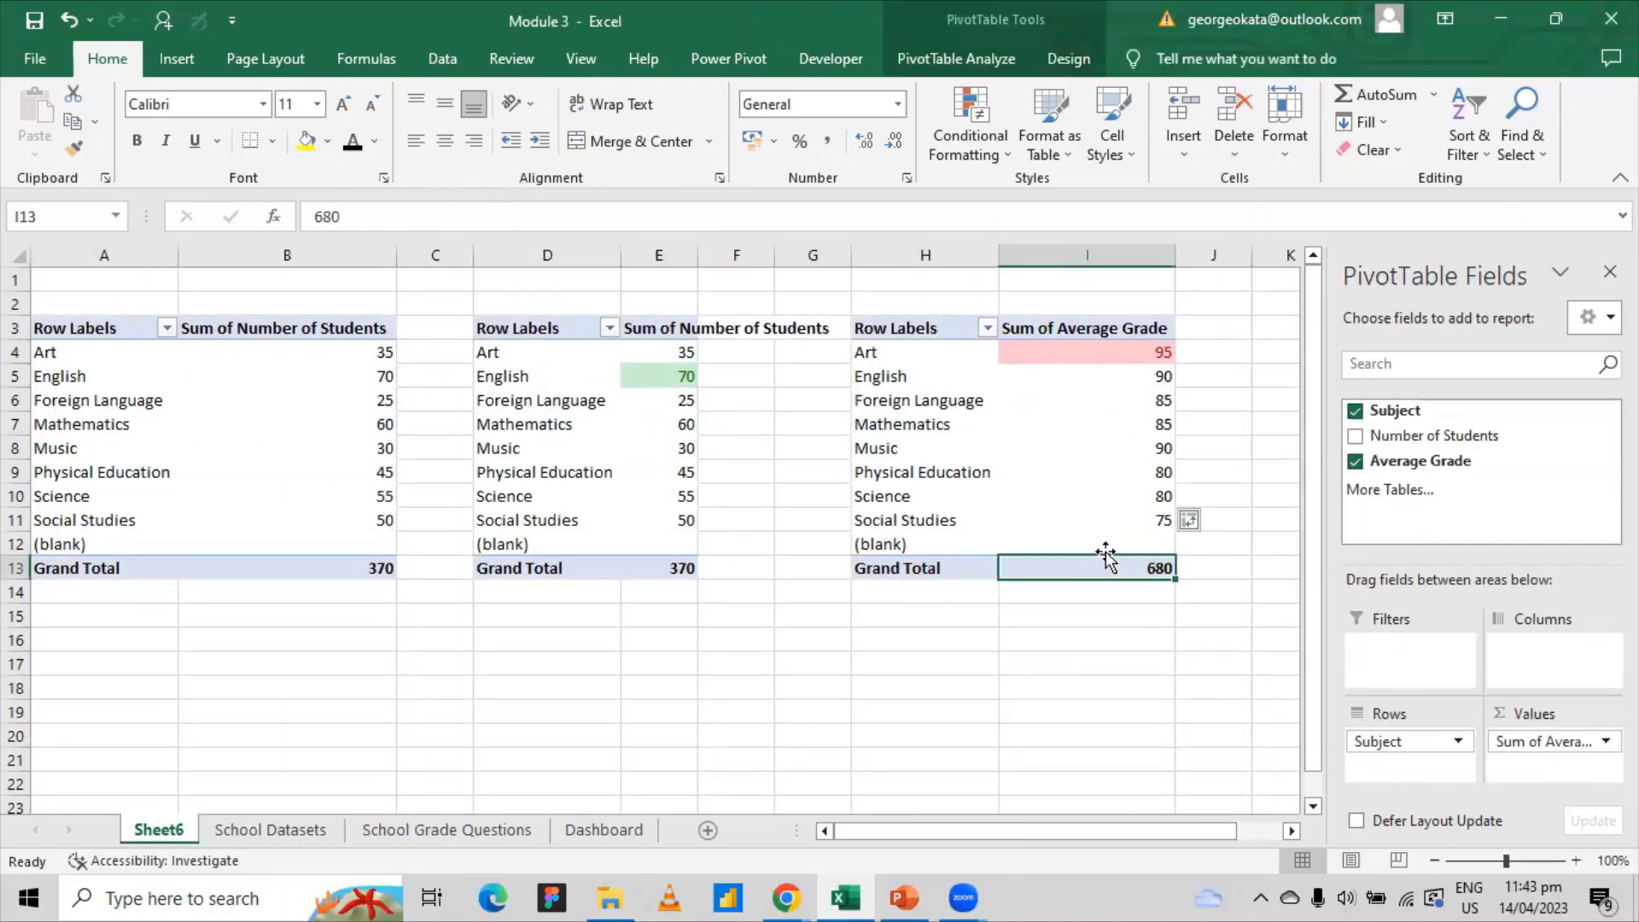
left_click(1154, 353)
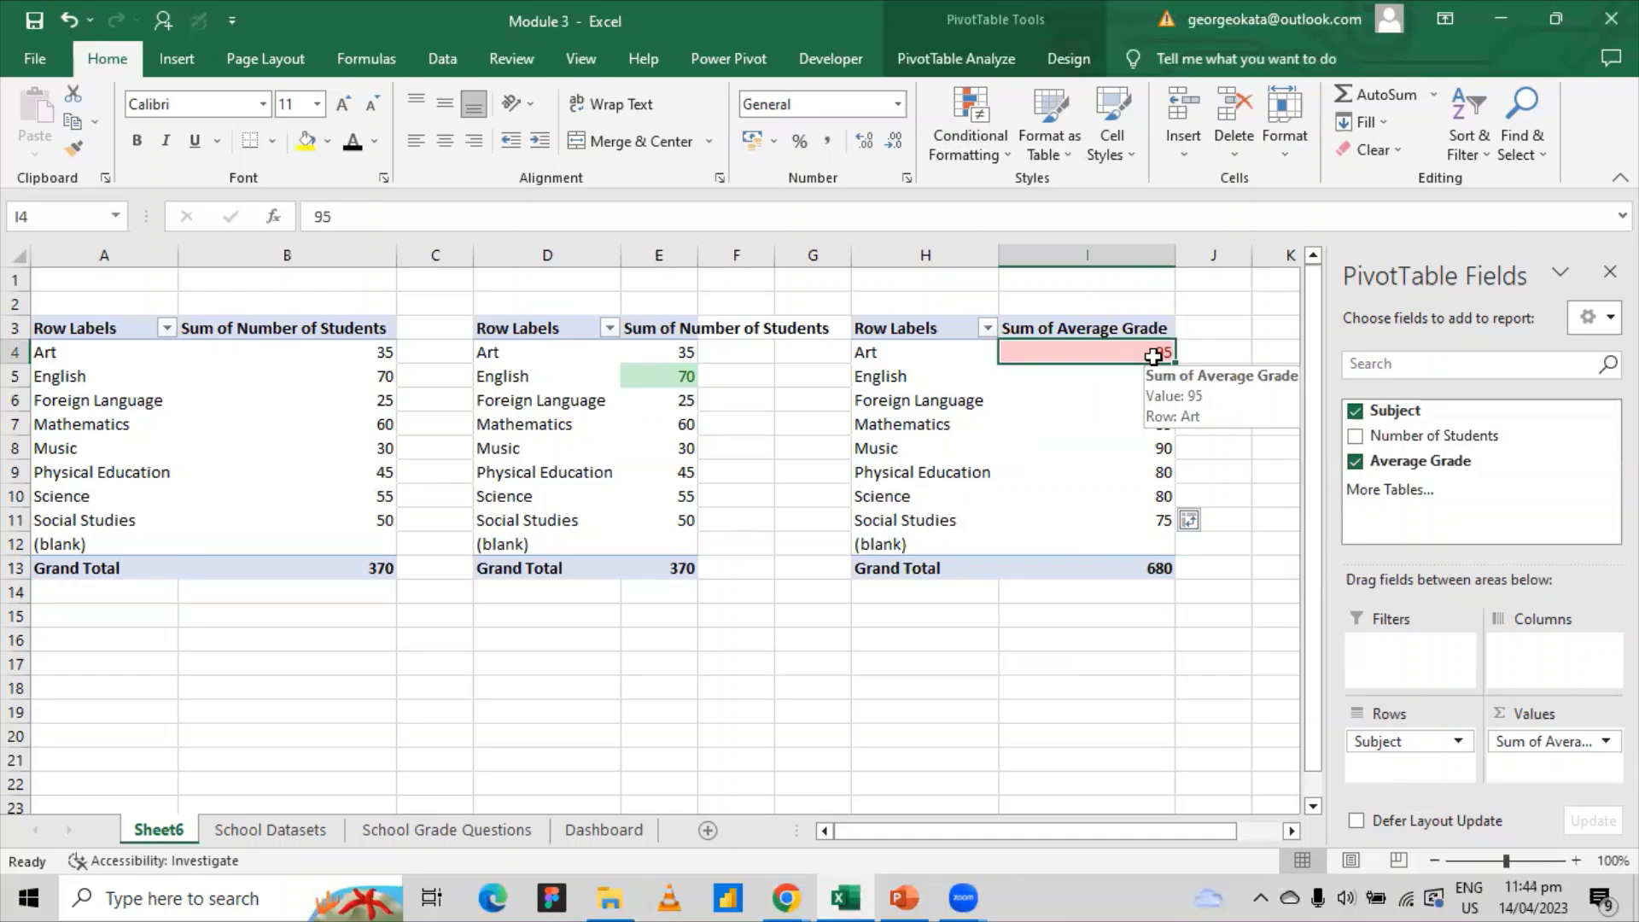
left_click(937, 353)
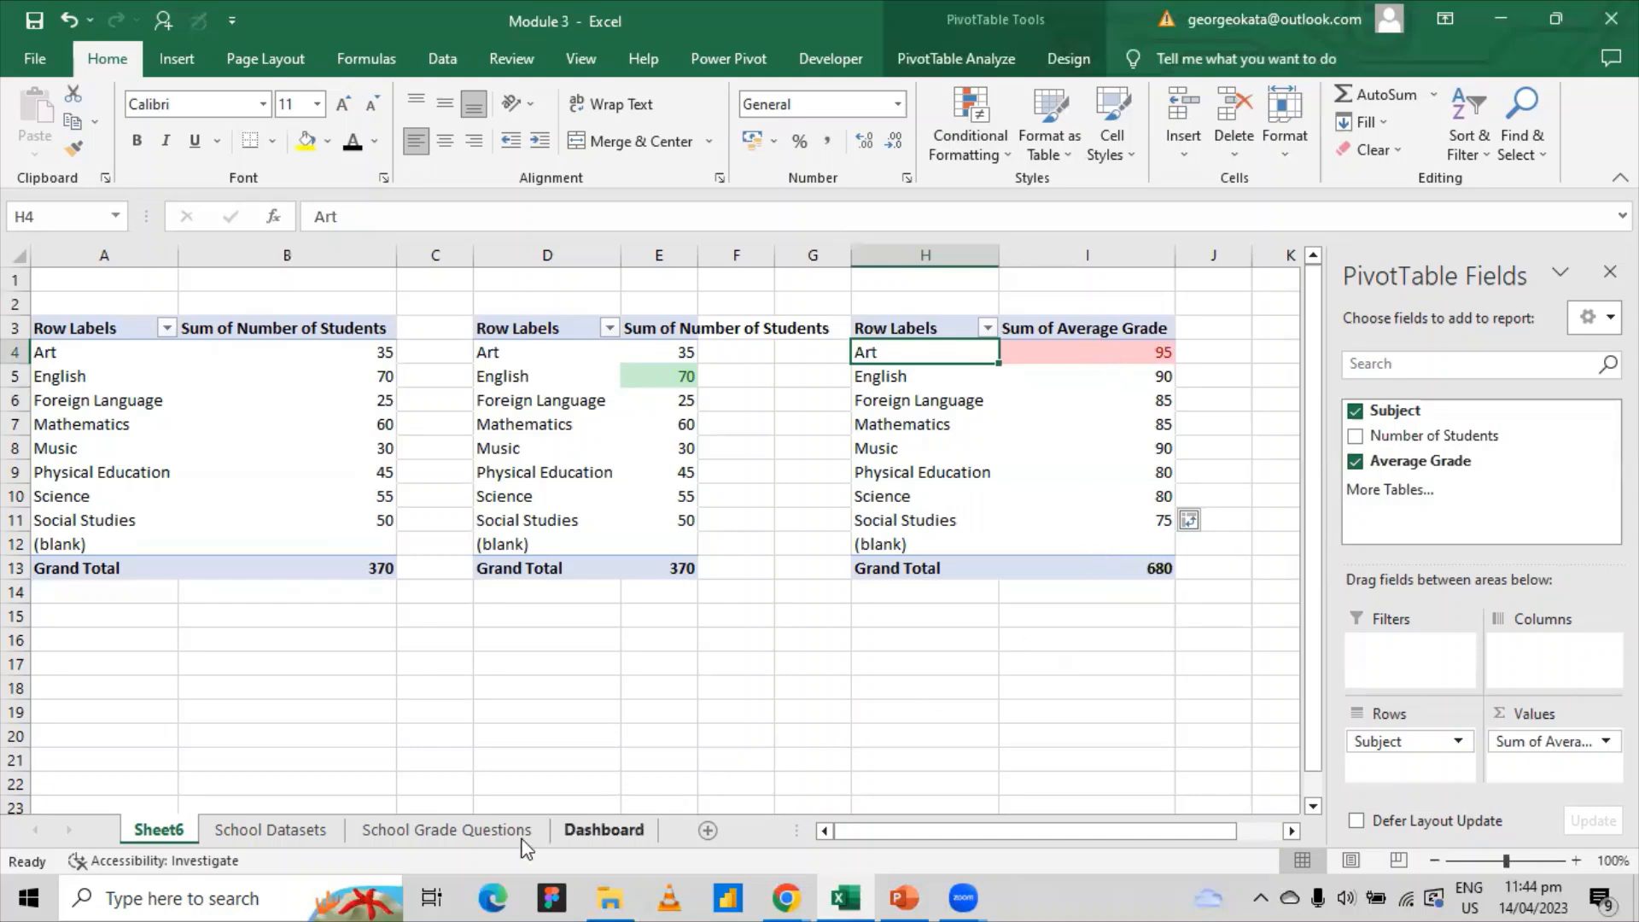
- Rename the Sheet6 worksheet as Pivot Summary
left_click(489, 841)
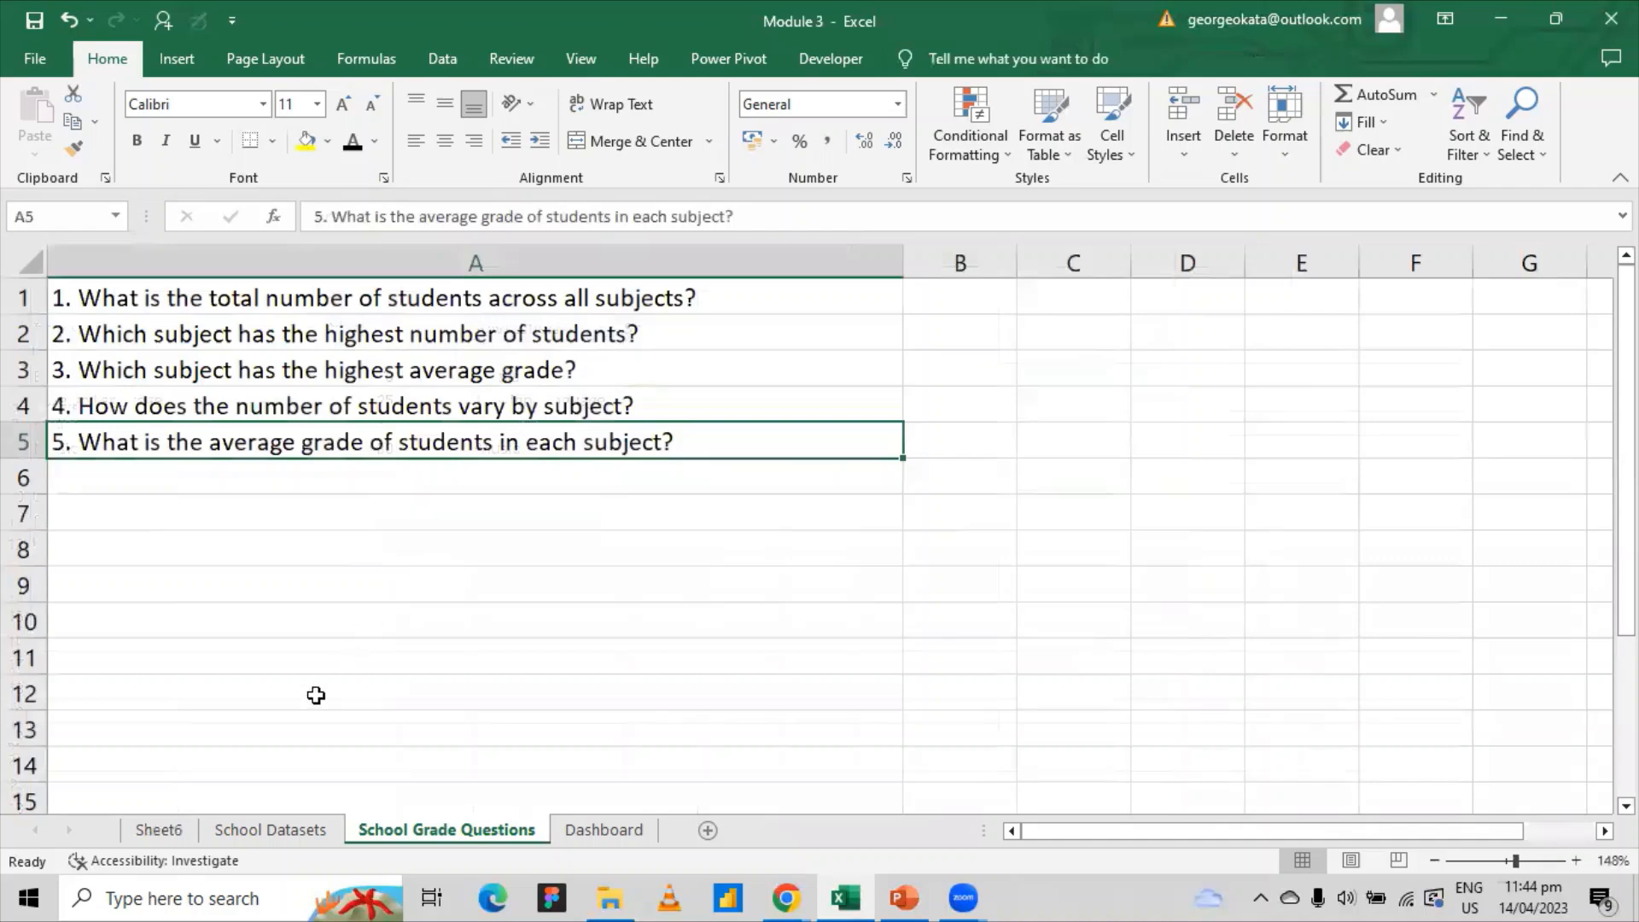
left_click(161, 831)
right_click(161, 831)
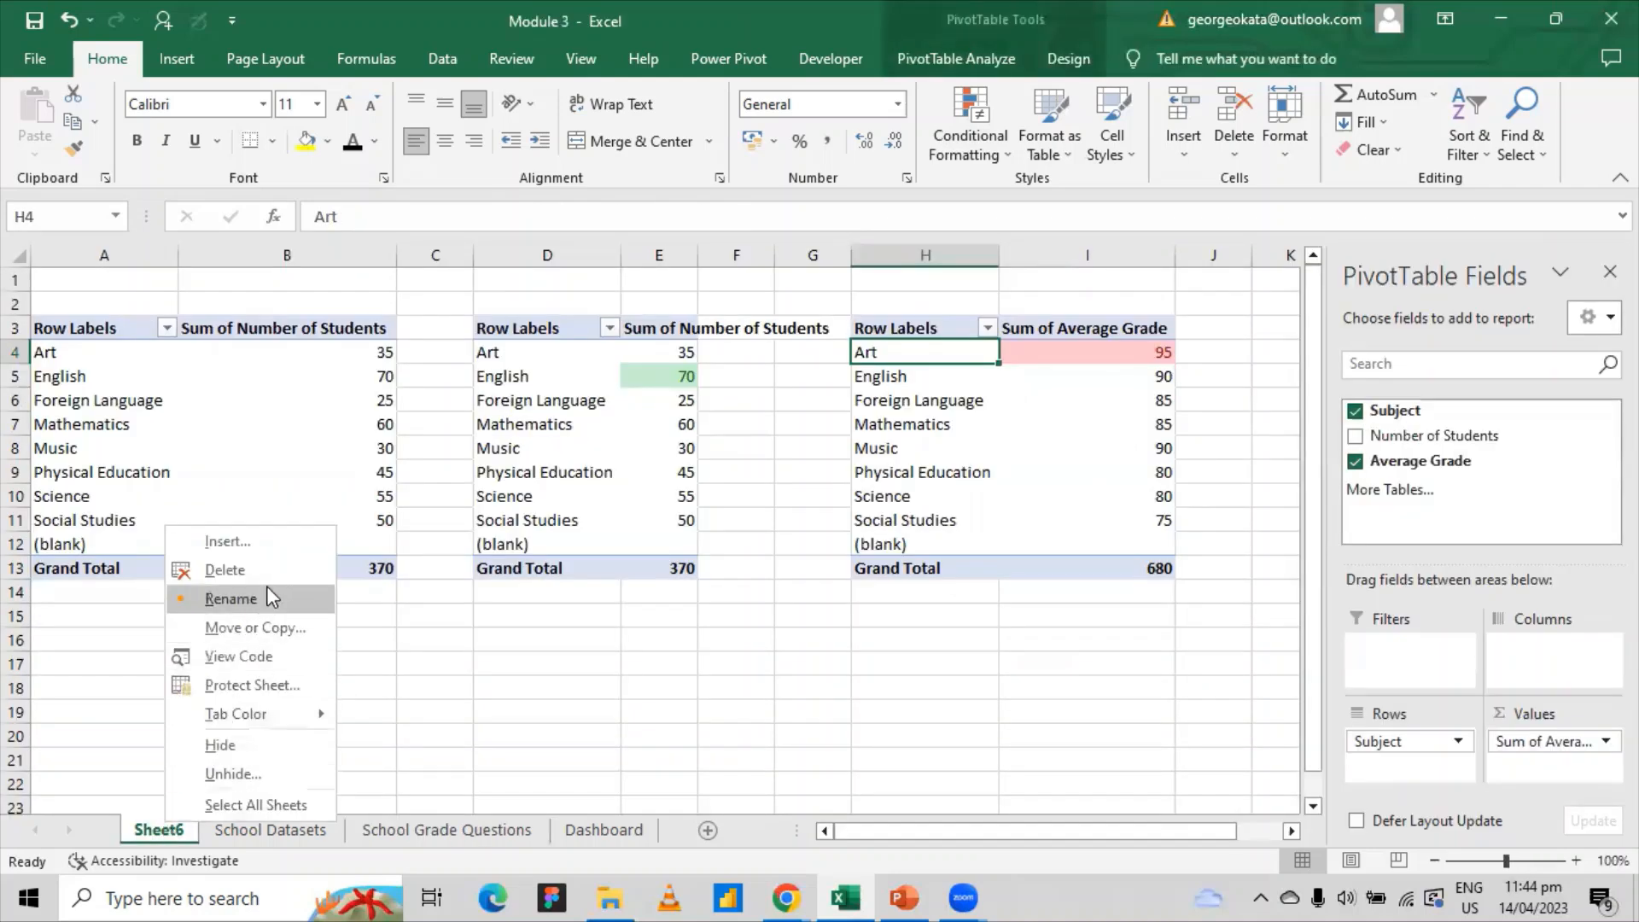
left_click(265, 595)
type("Pi")
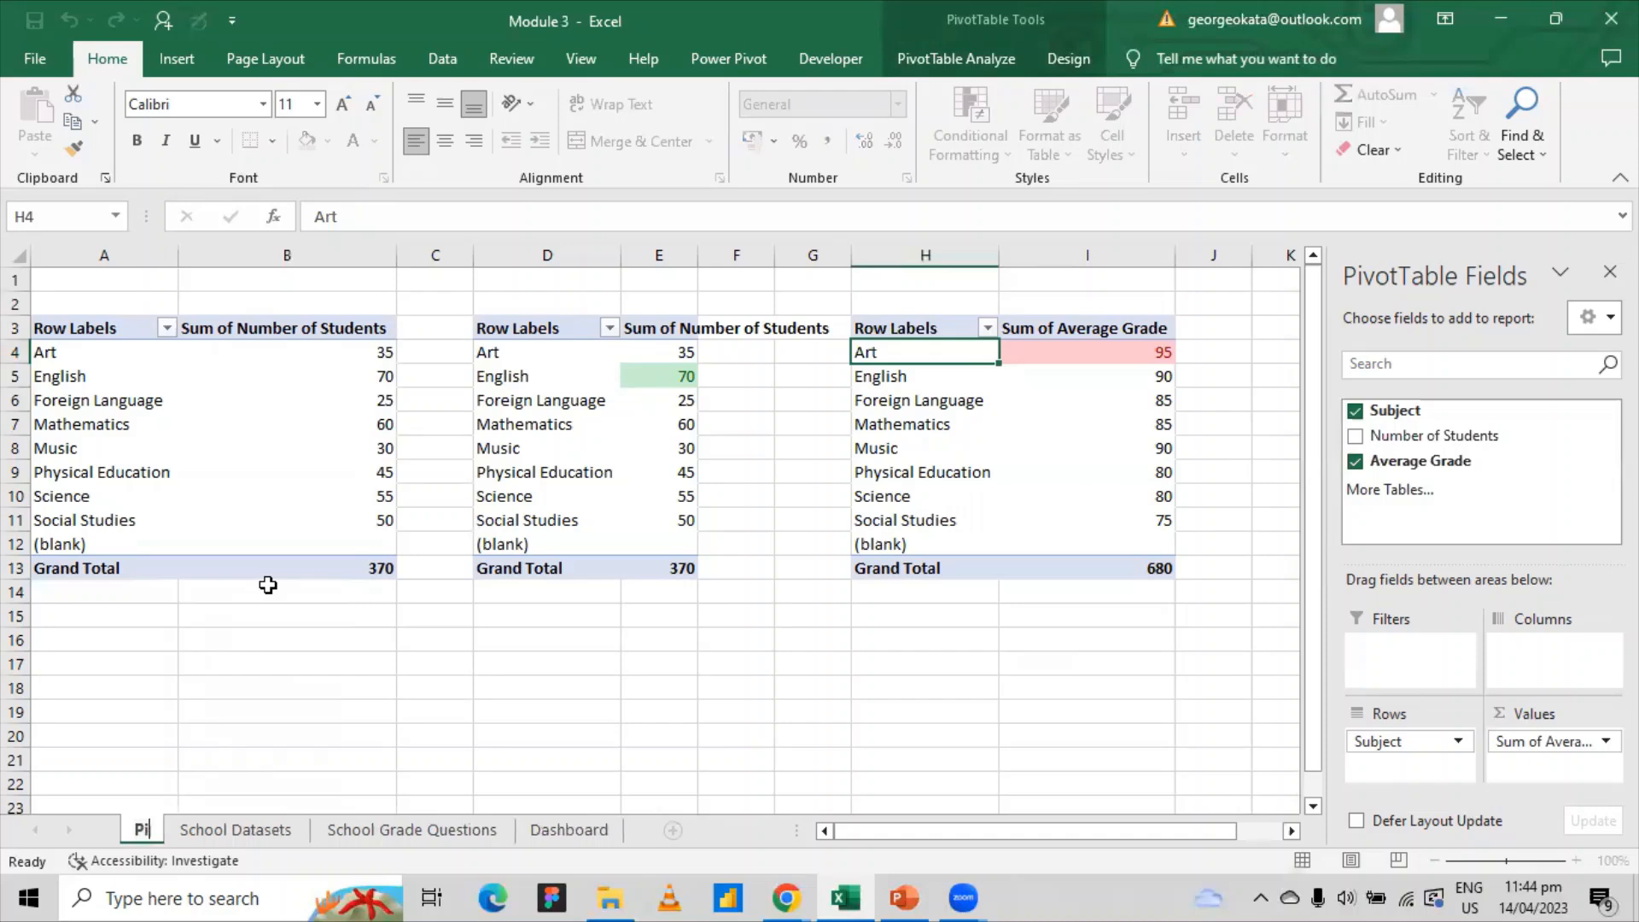
type("vot S")
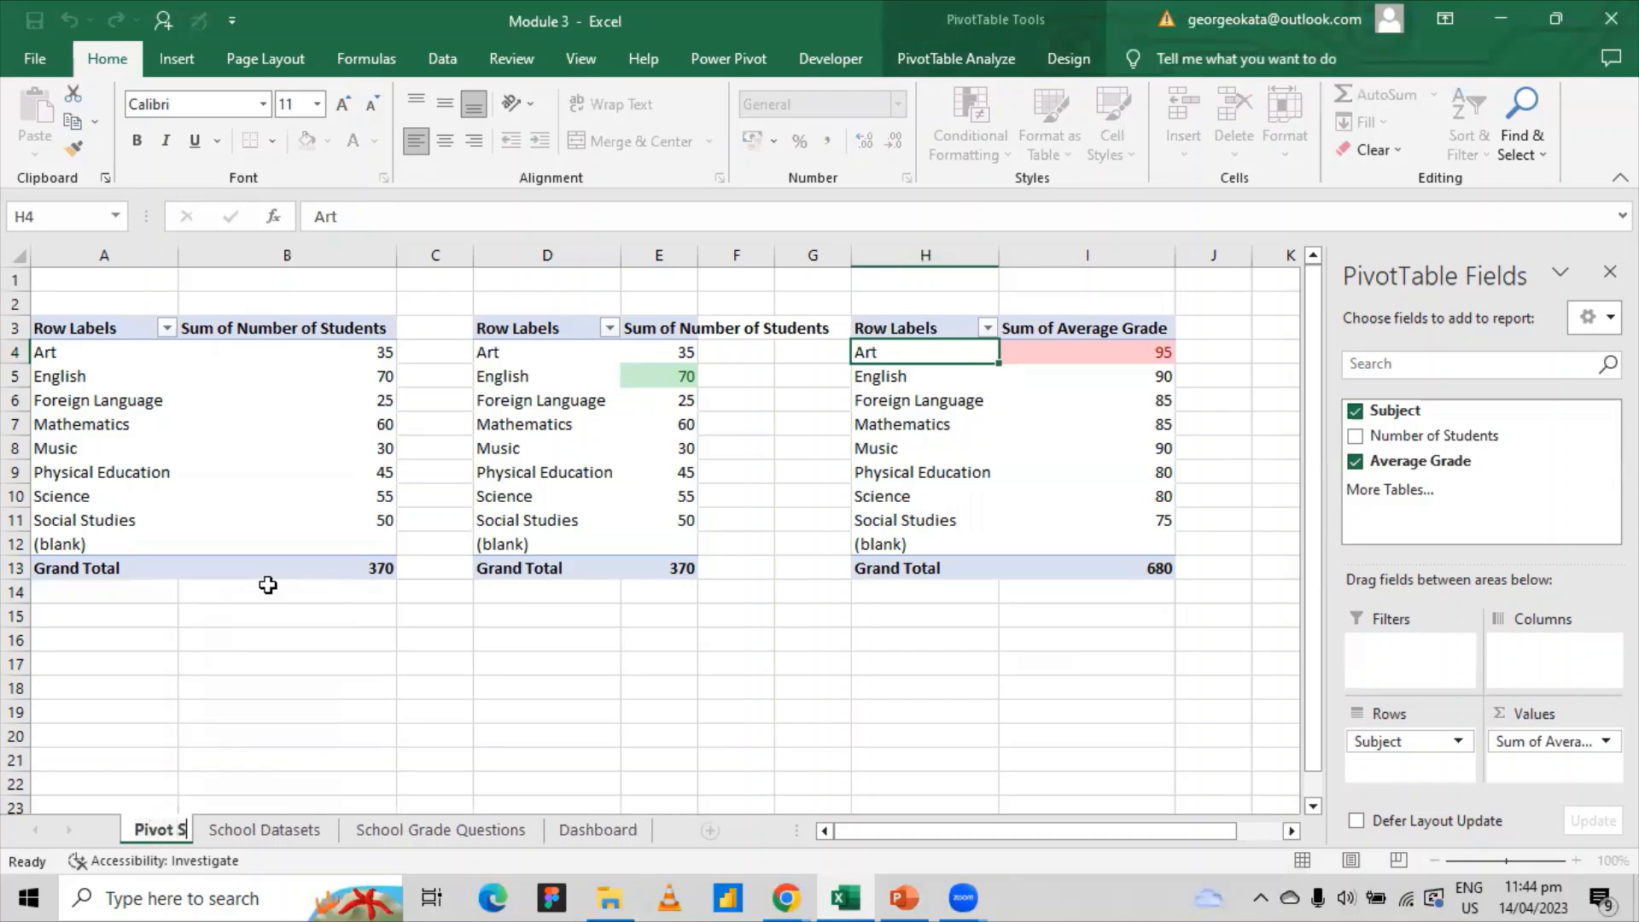
type("ummary")
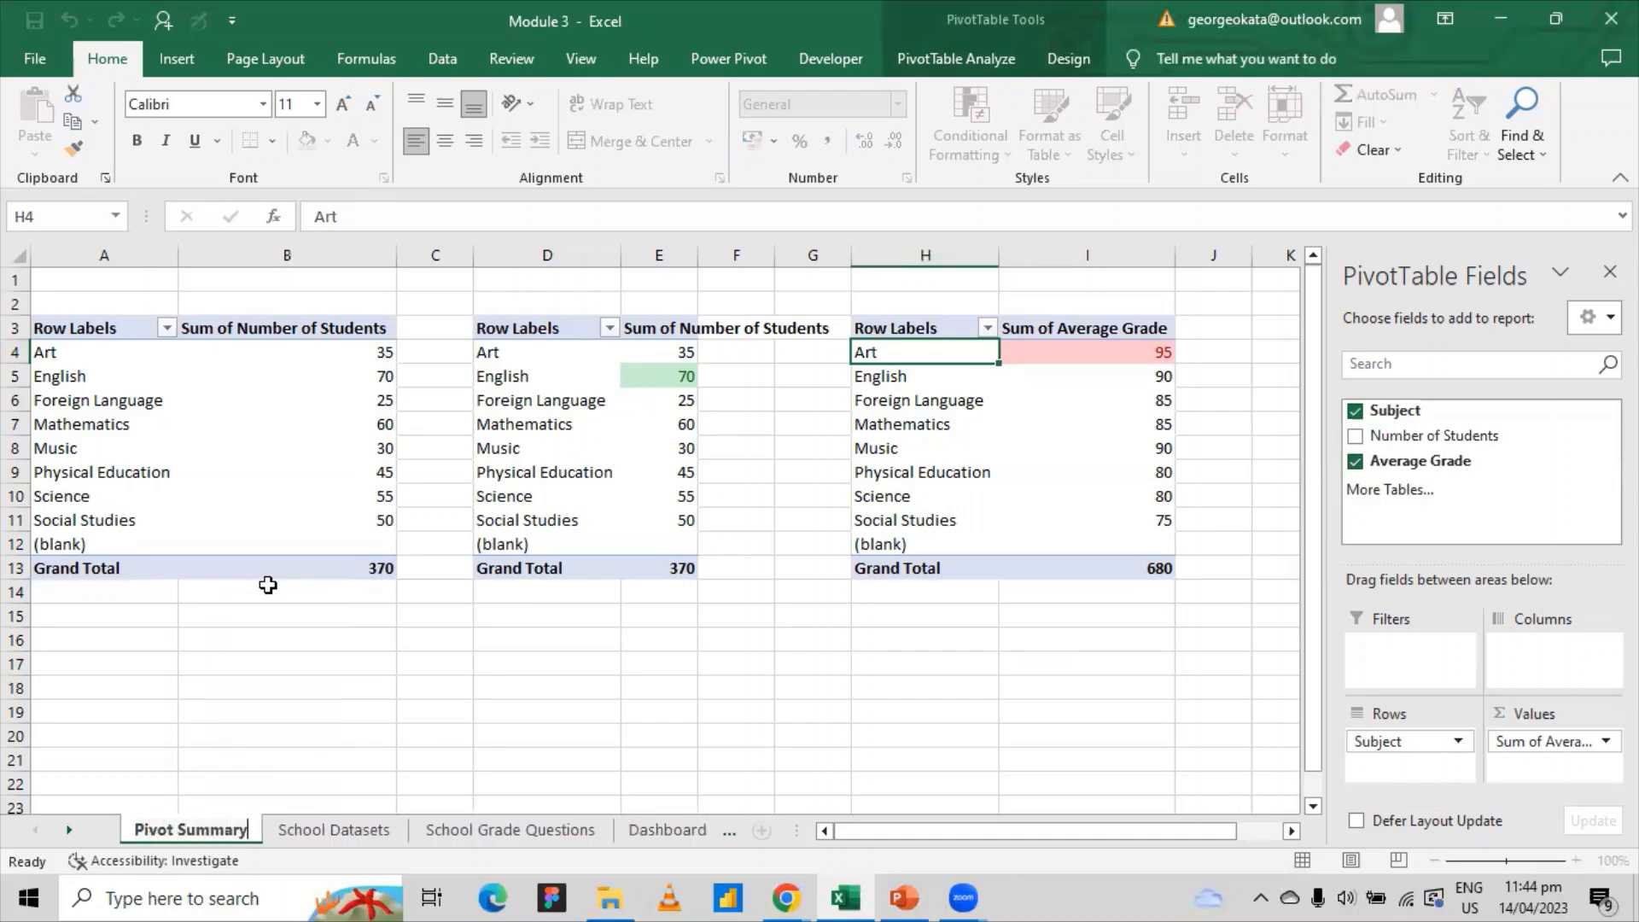
left_click(269, 584)
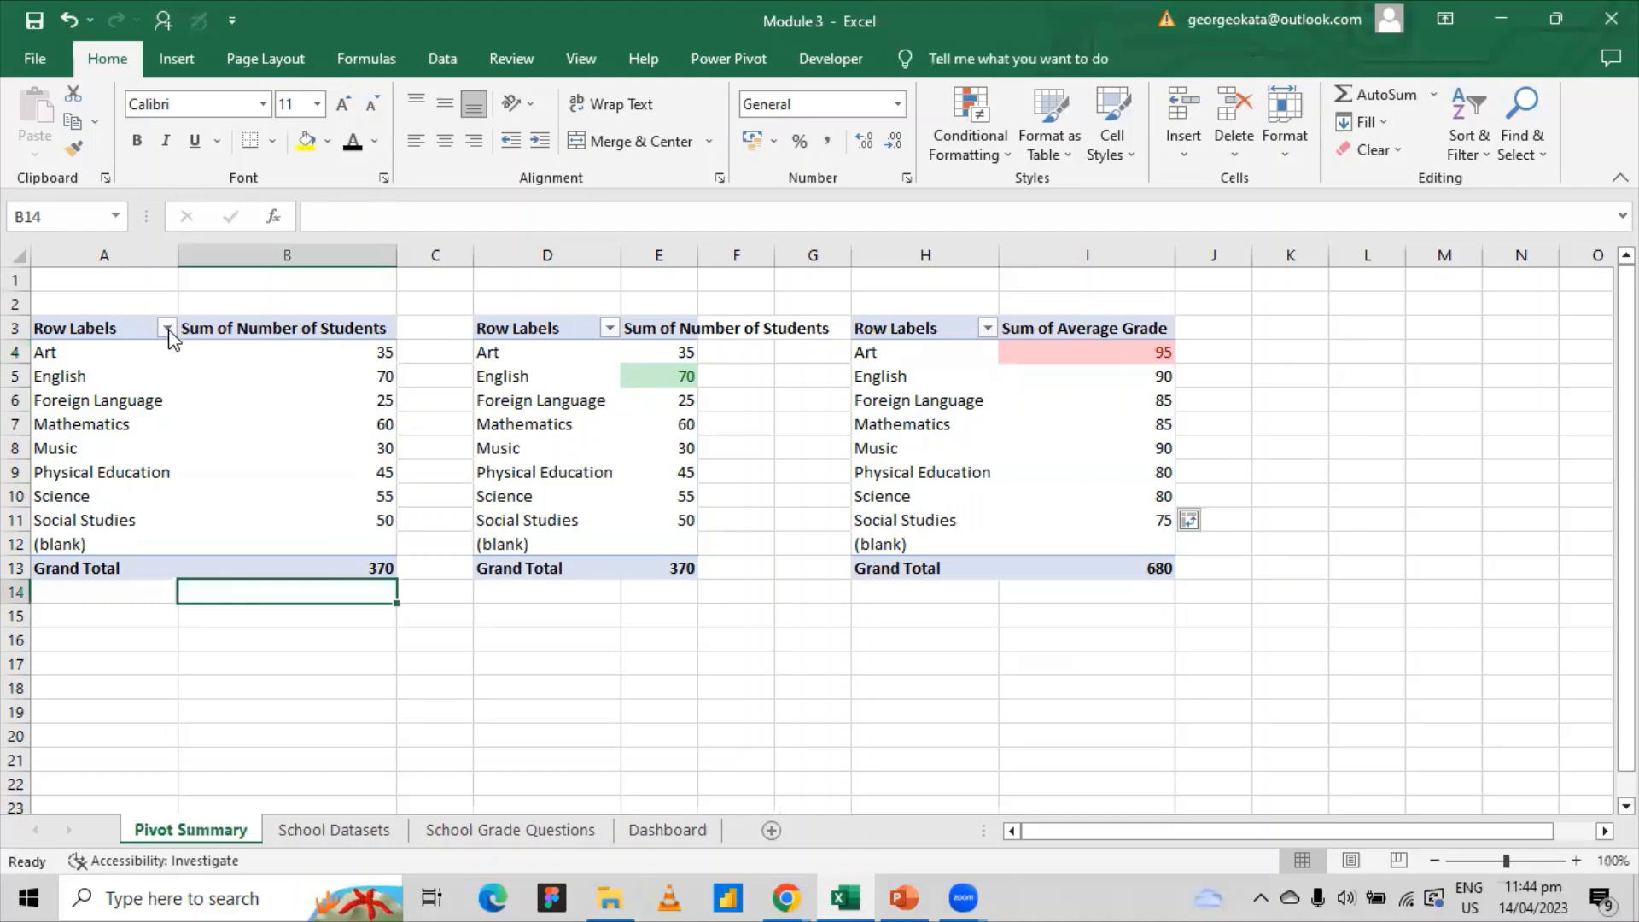
- Filter the (blank) item out of the row labels of the first PivotTable, in columns A and B
left_click(167, 329)
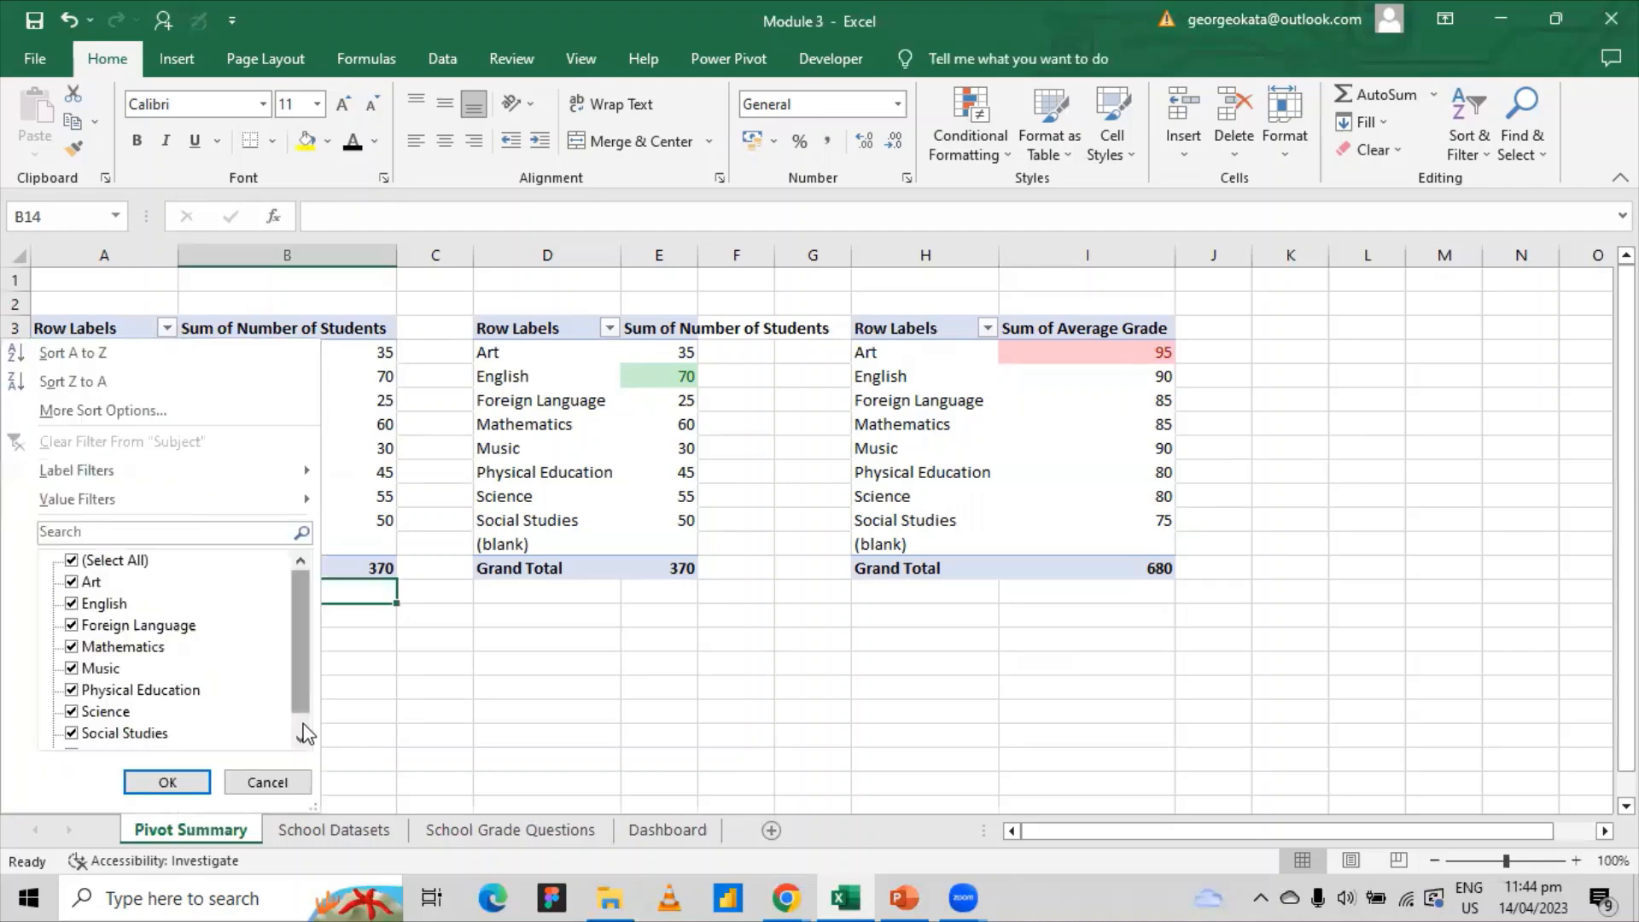
scroll(306, 733, "down", 1)
left_click(72, 732)
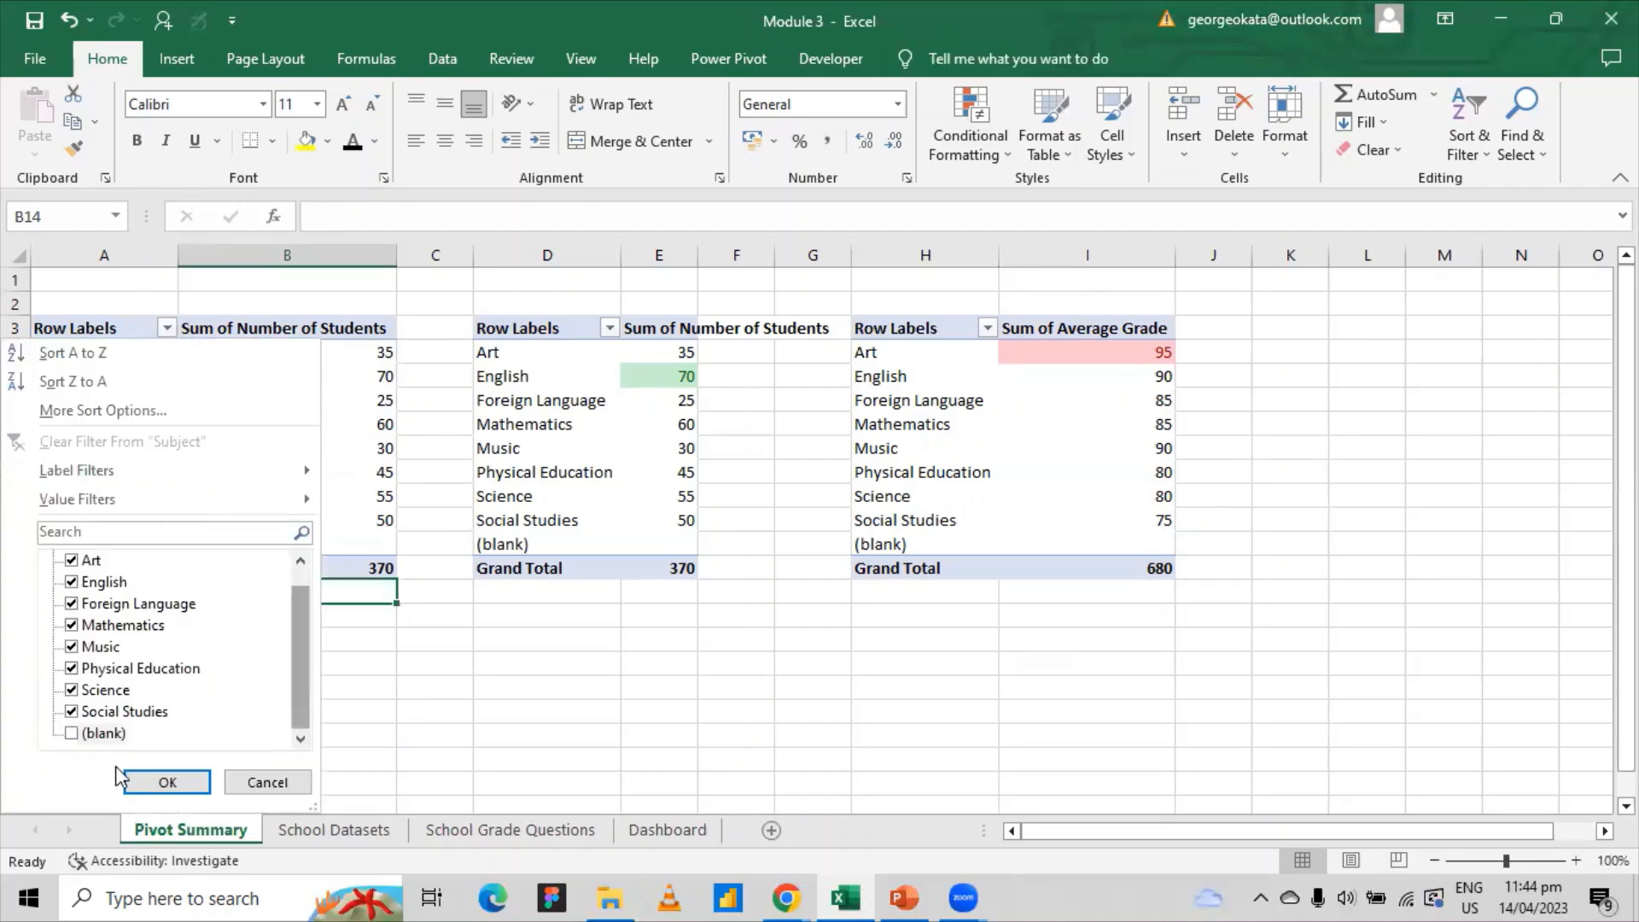
left_click(162, 781)
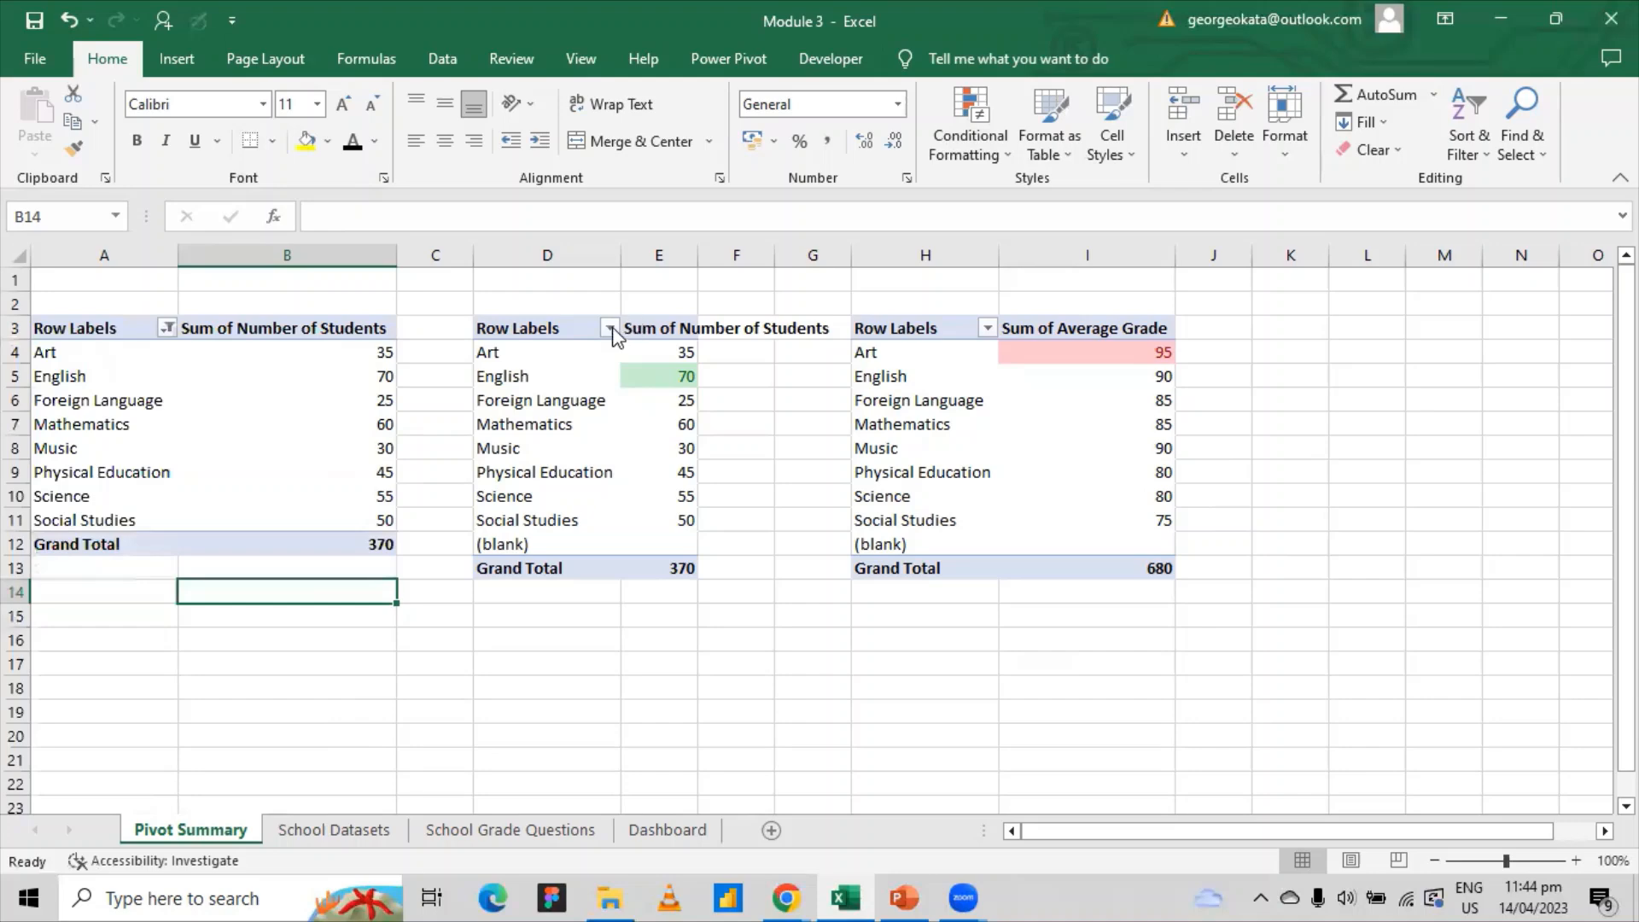
- Exclude the (blank) subject from the second PivotTable, the one in columns D and E
left_click(610, 329)
scroll(608, 722, "down", 1)
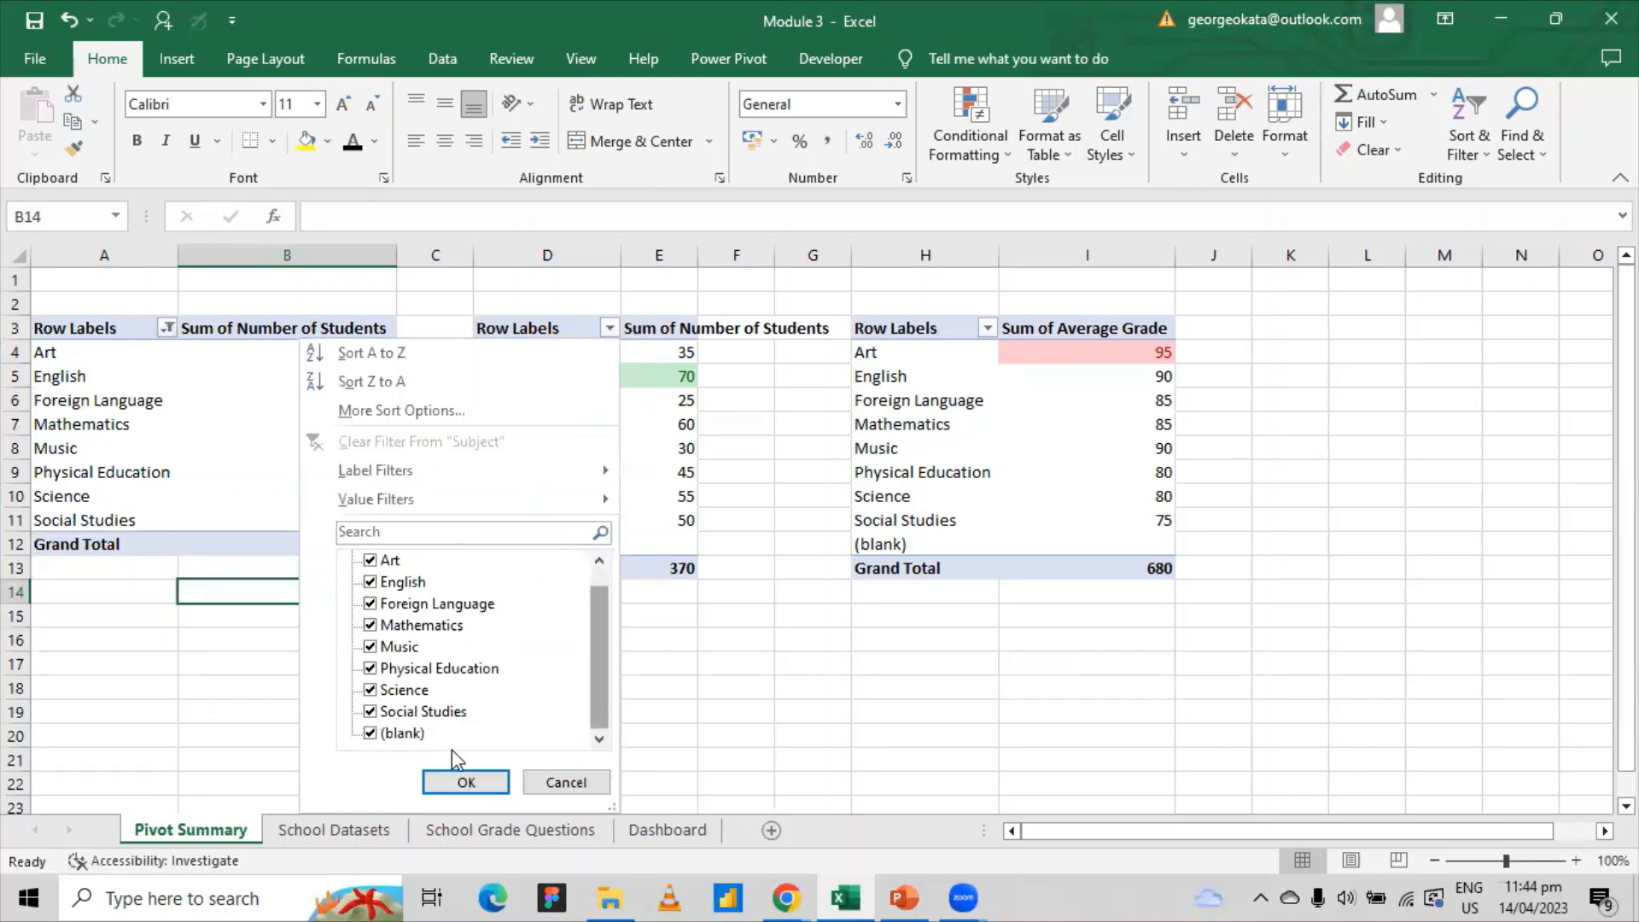
left_click(369, 733)
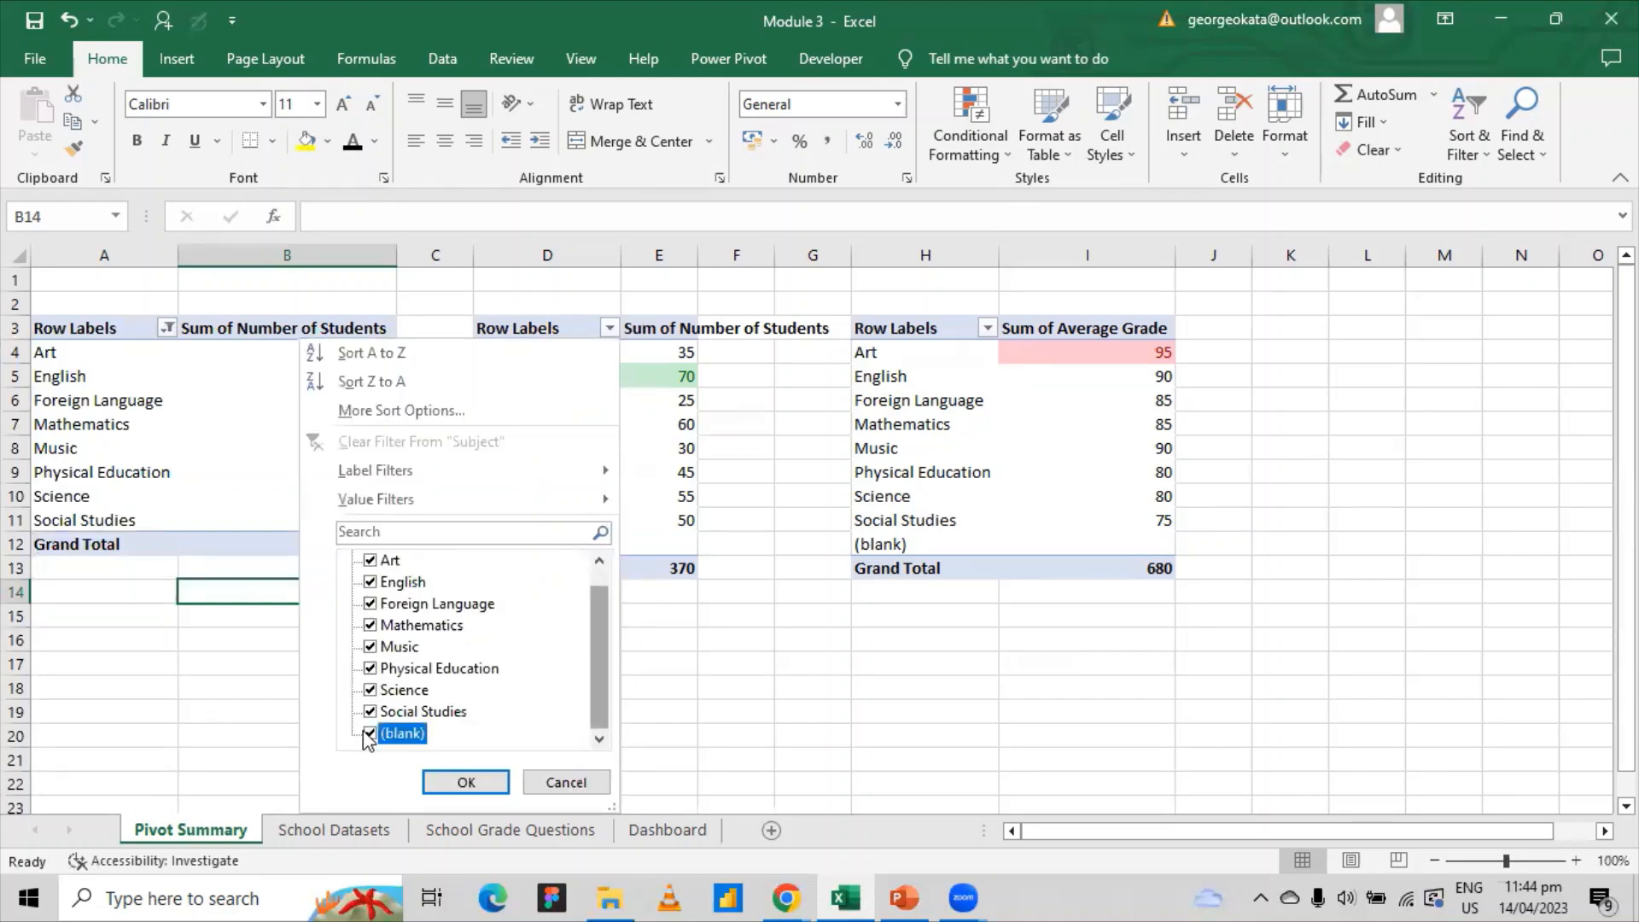
left_click(461, 781)
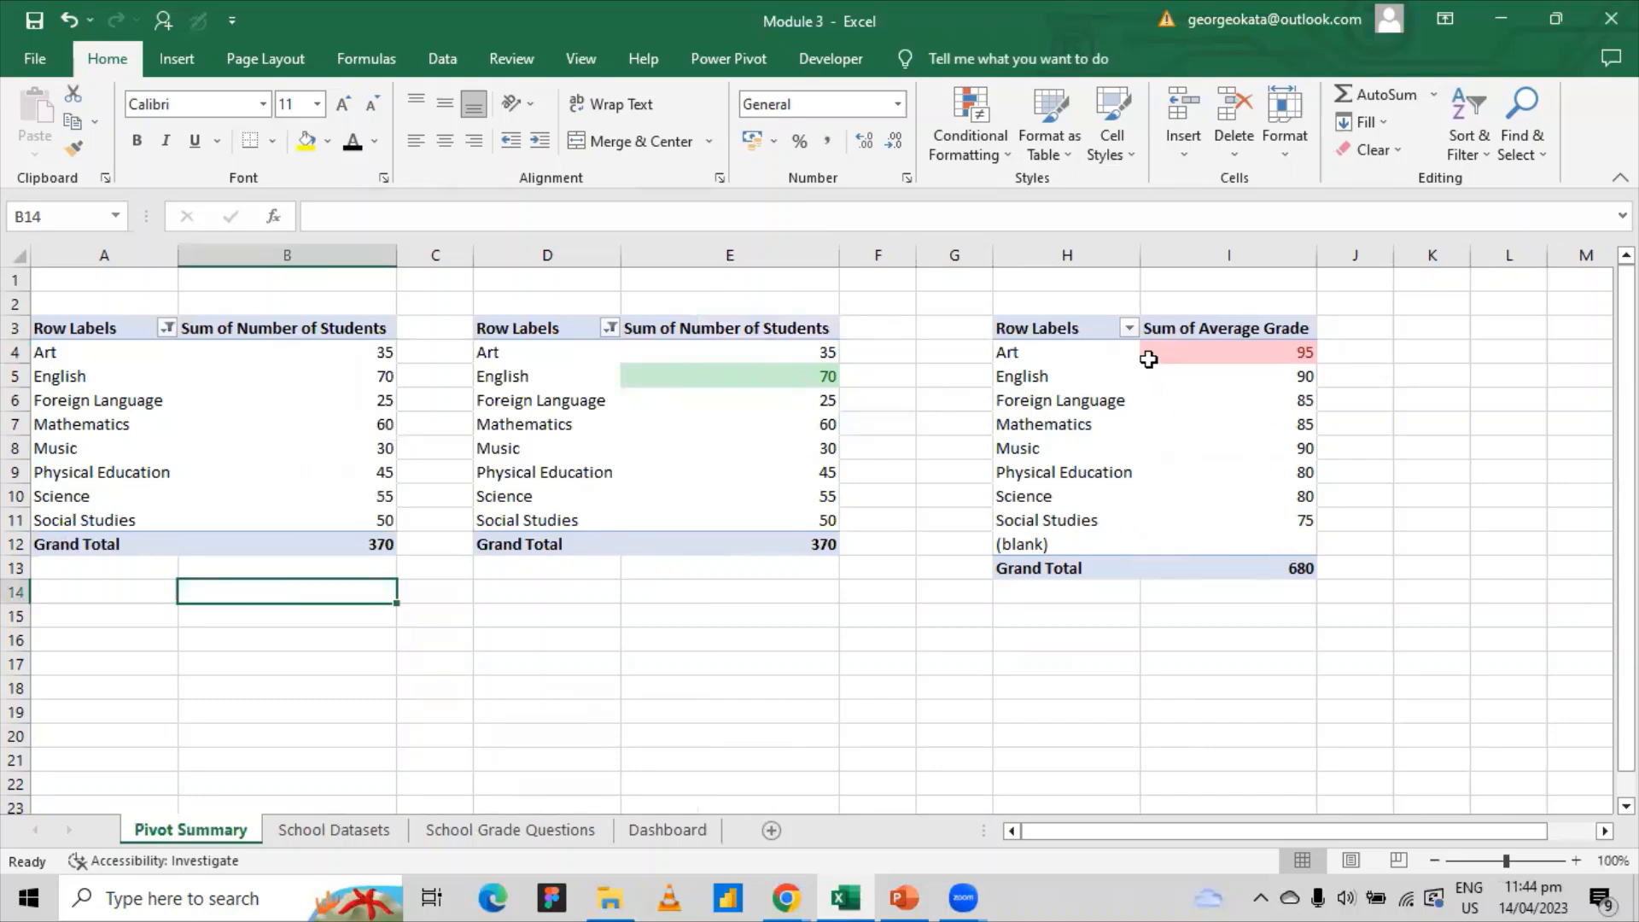
- Hide the (blank) row label in the average grade PivotTable in columns H and I
left_click(1128, 327)
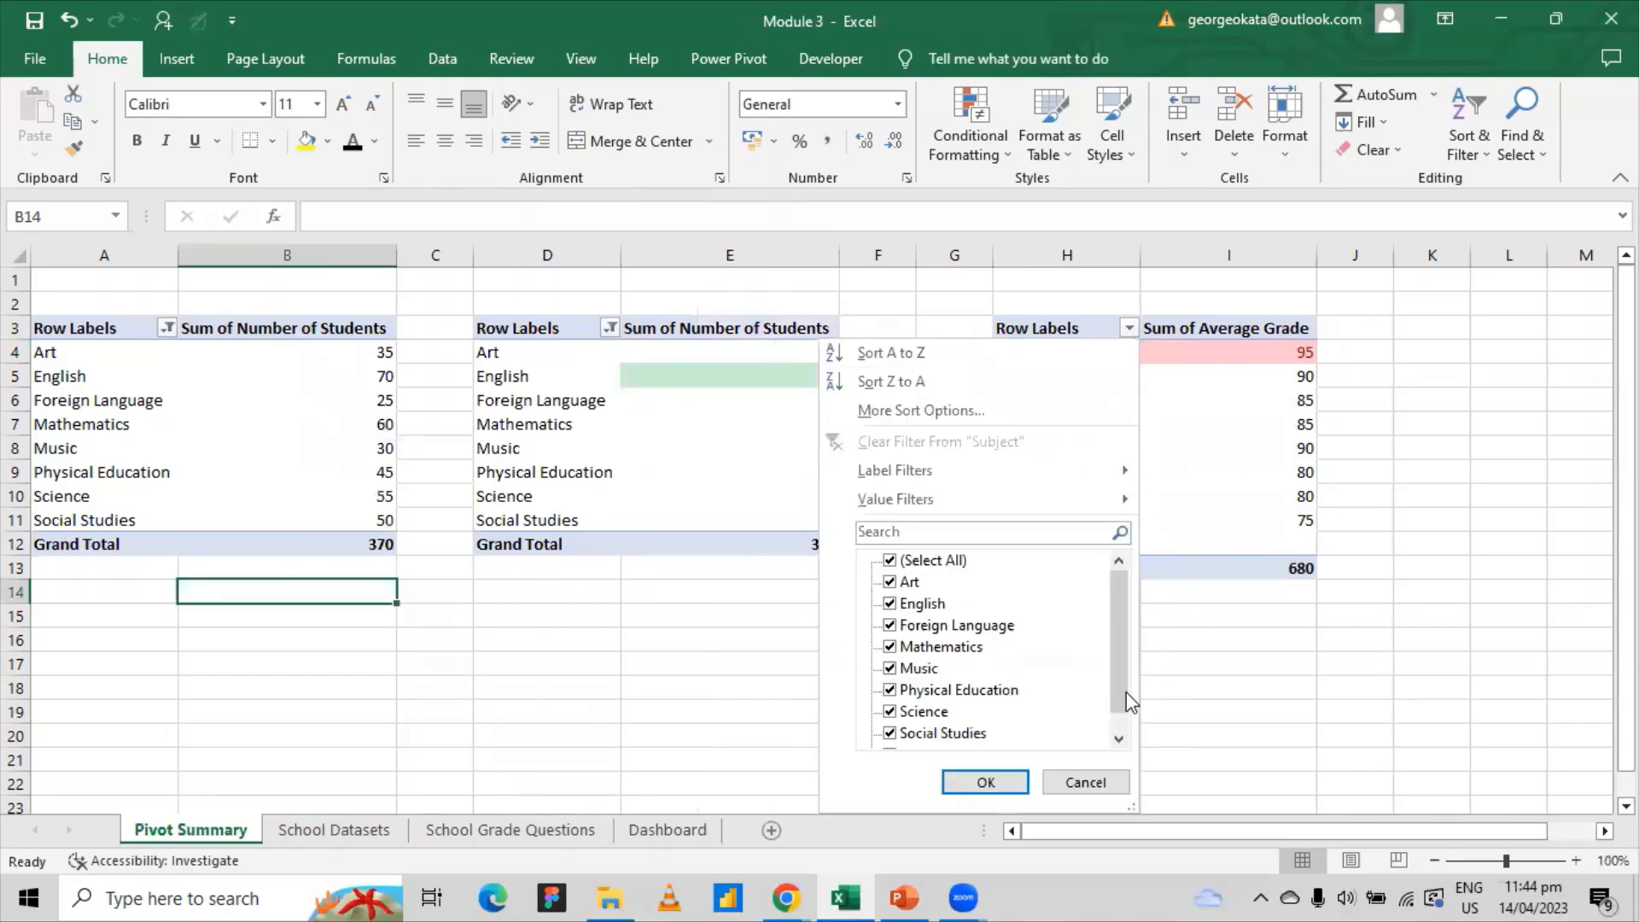
scroll(1125, 732, "down", 1)
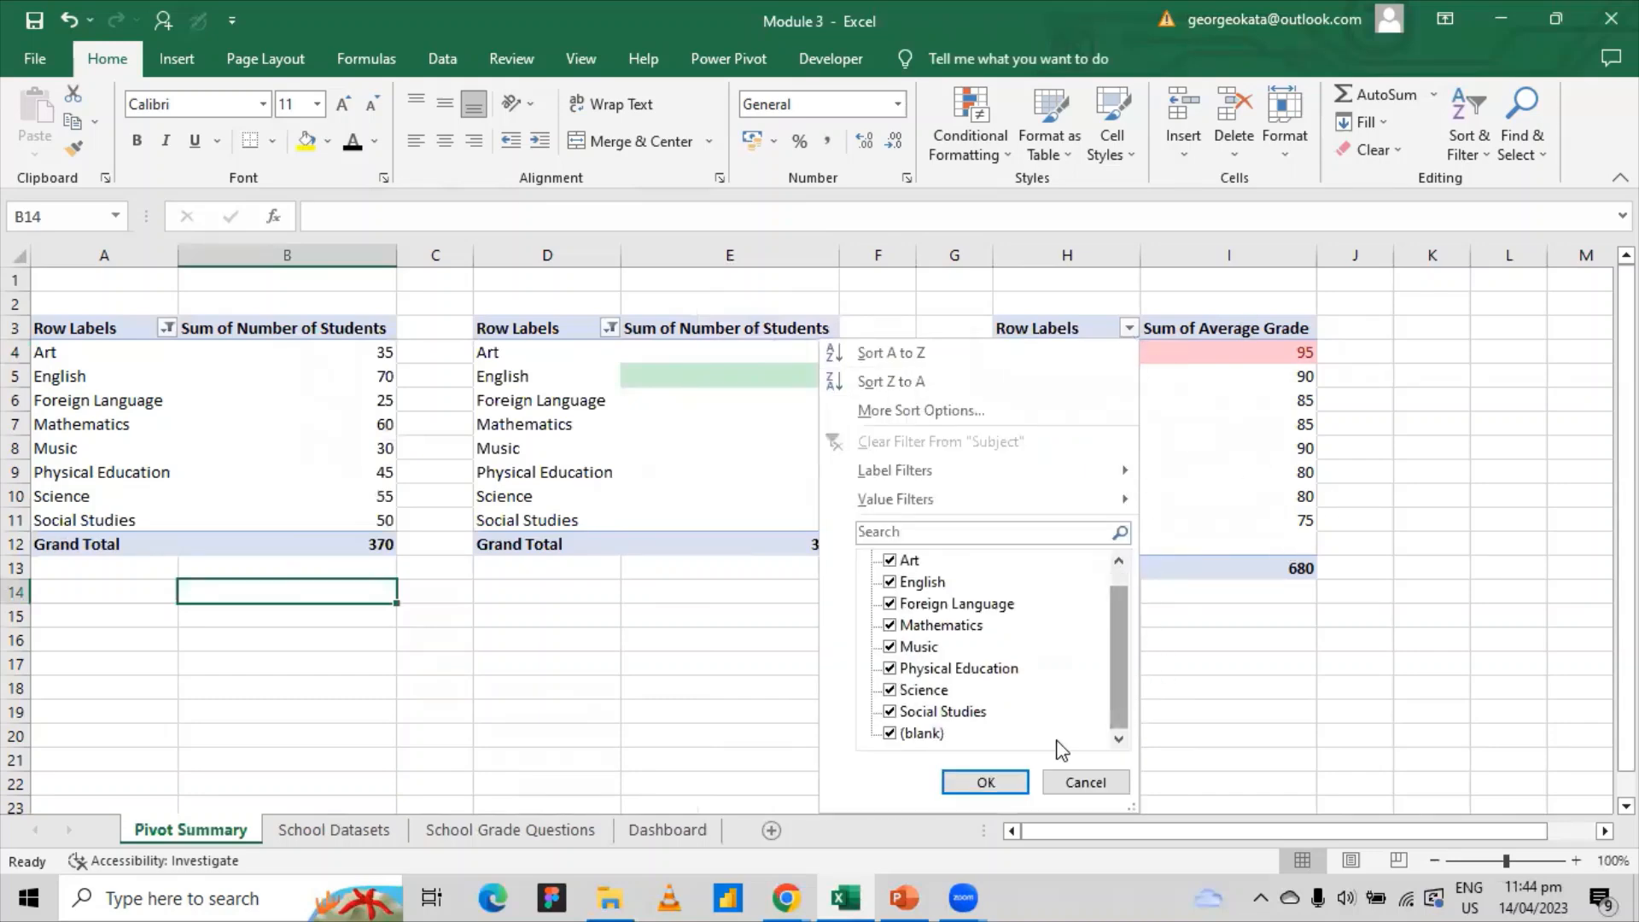
left_click(888, 734)
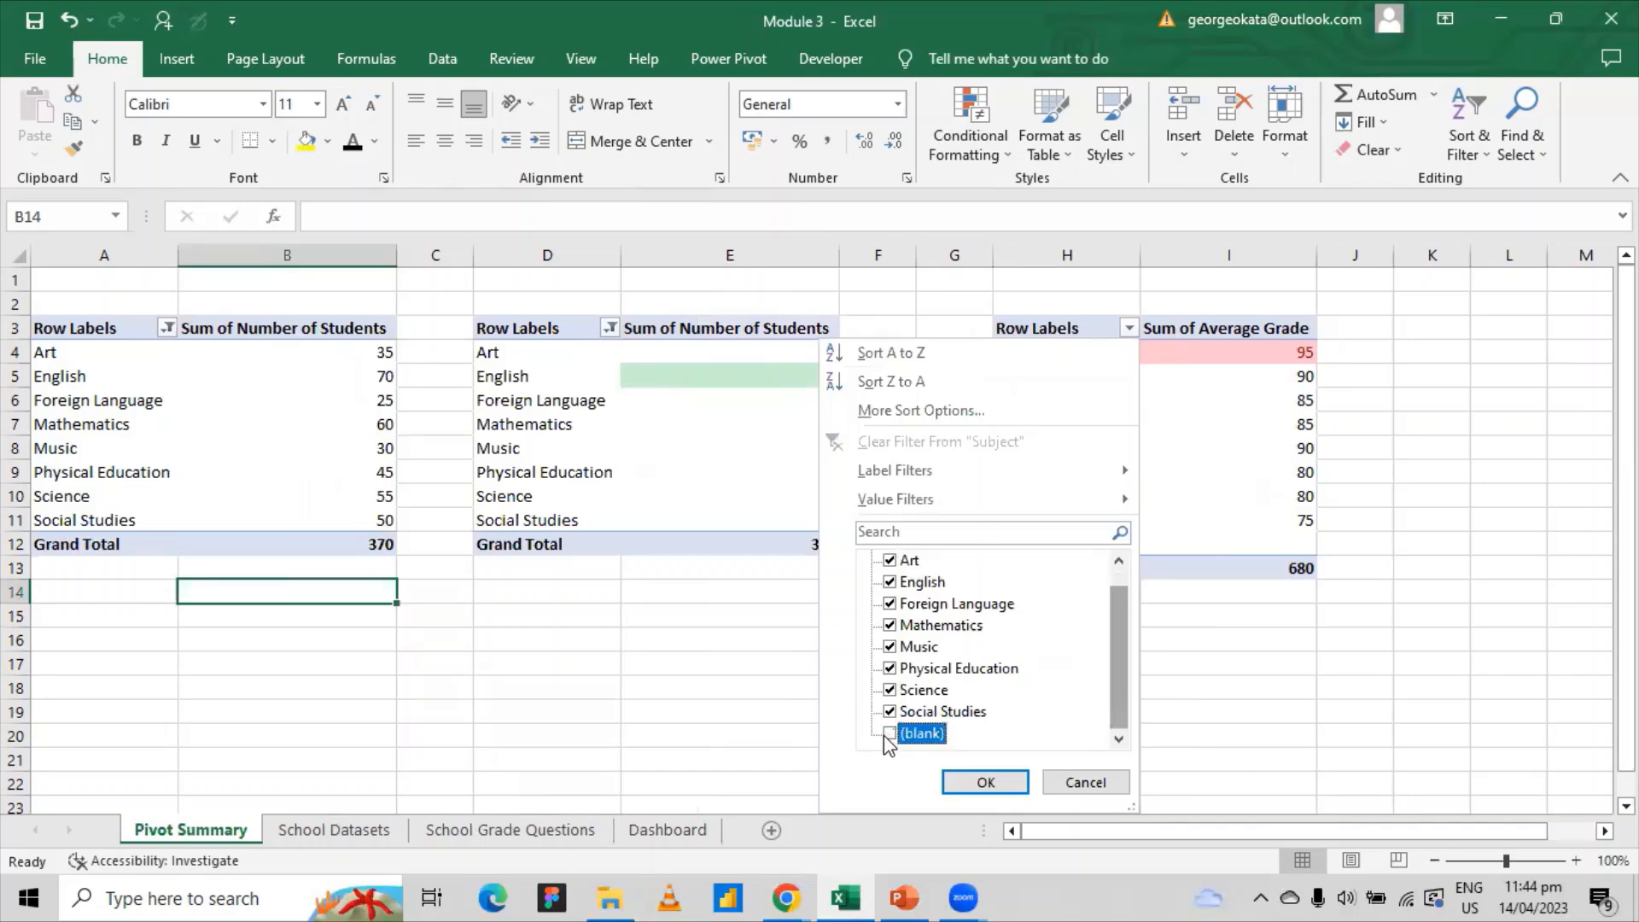
left_click(985, 782)
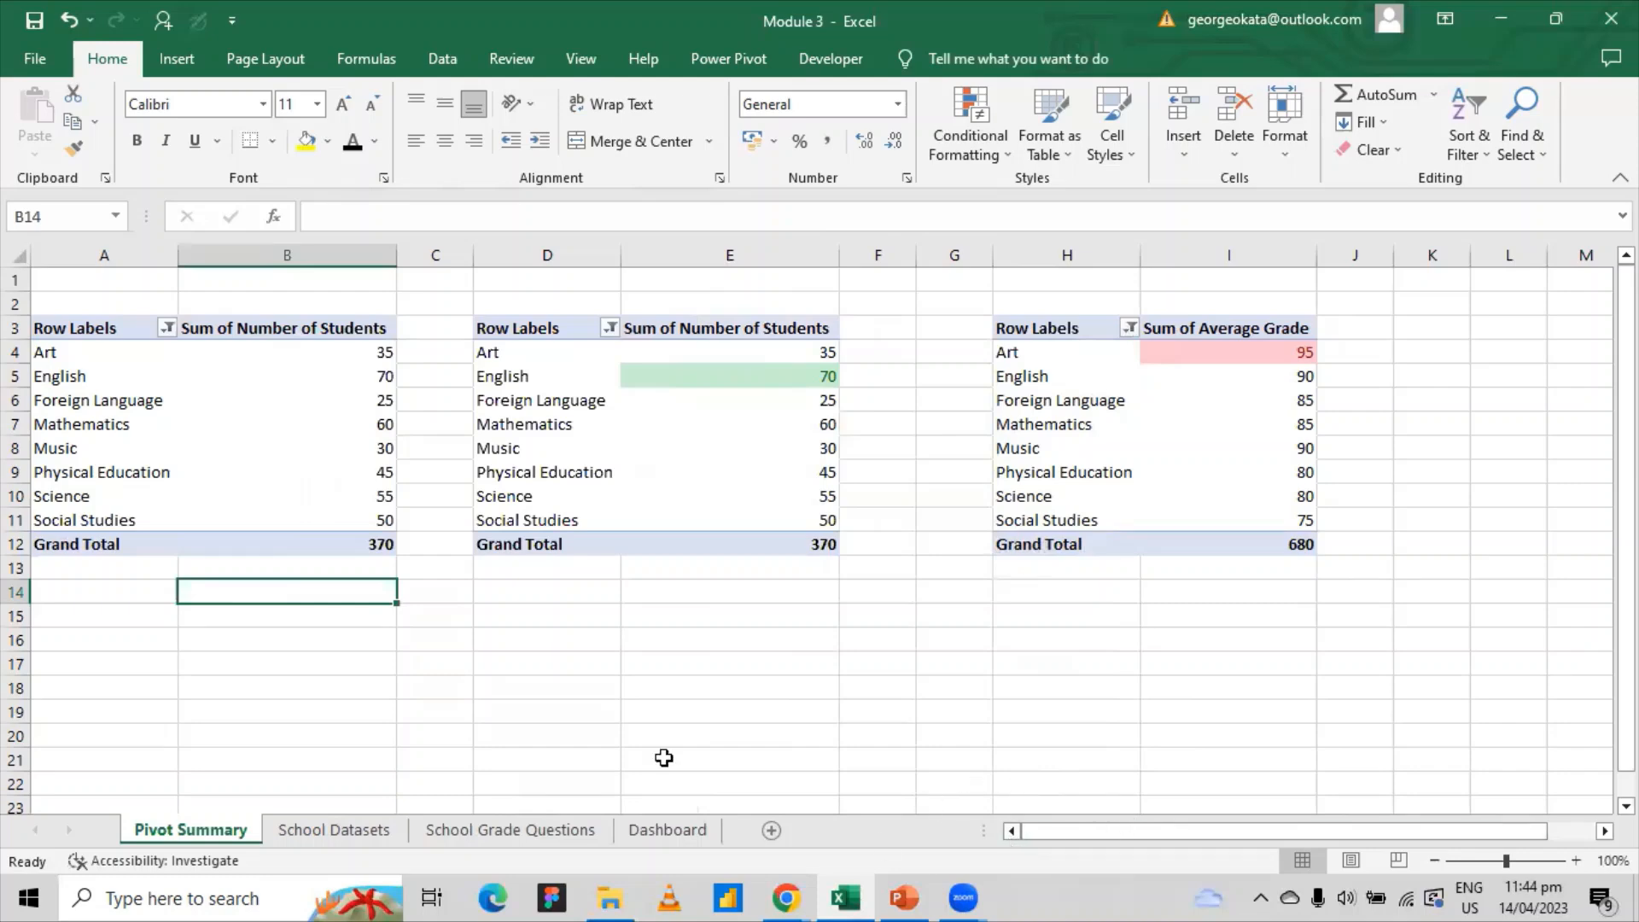
- Draw a rectangle about 4.45 cm wide and 3.15 cm high below the first PivotTable, over rows 16 to 22
left_click(244, 659)
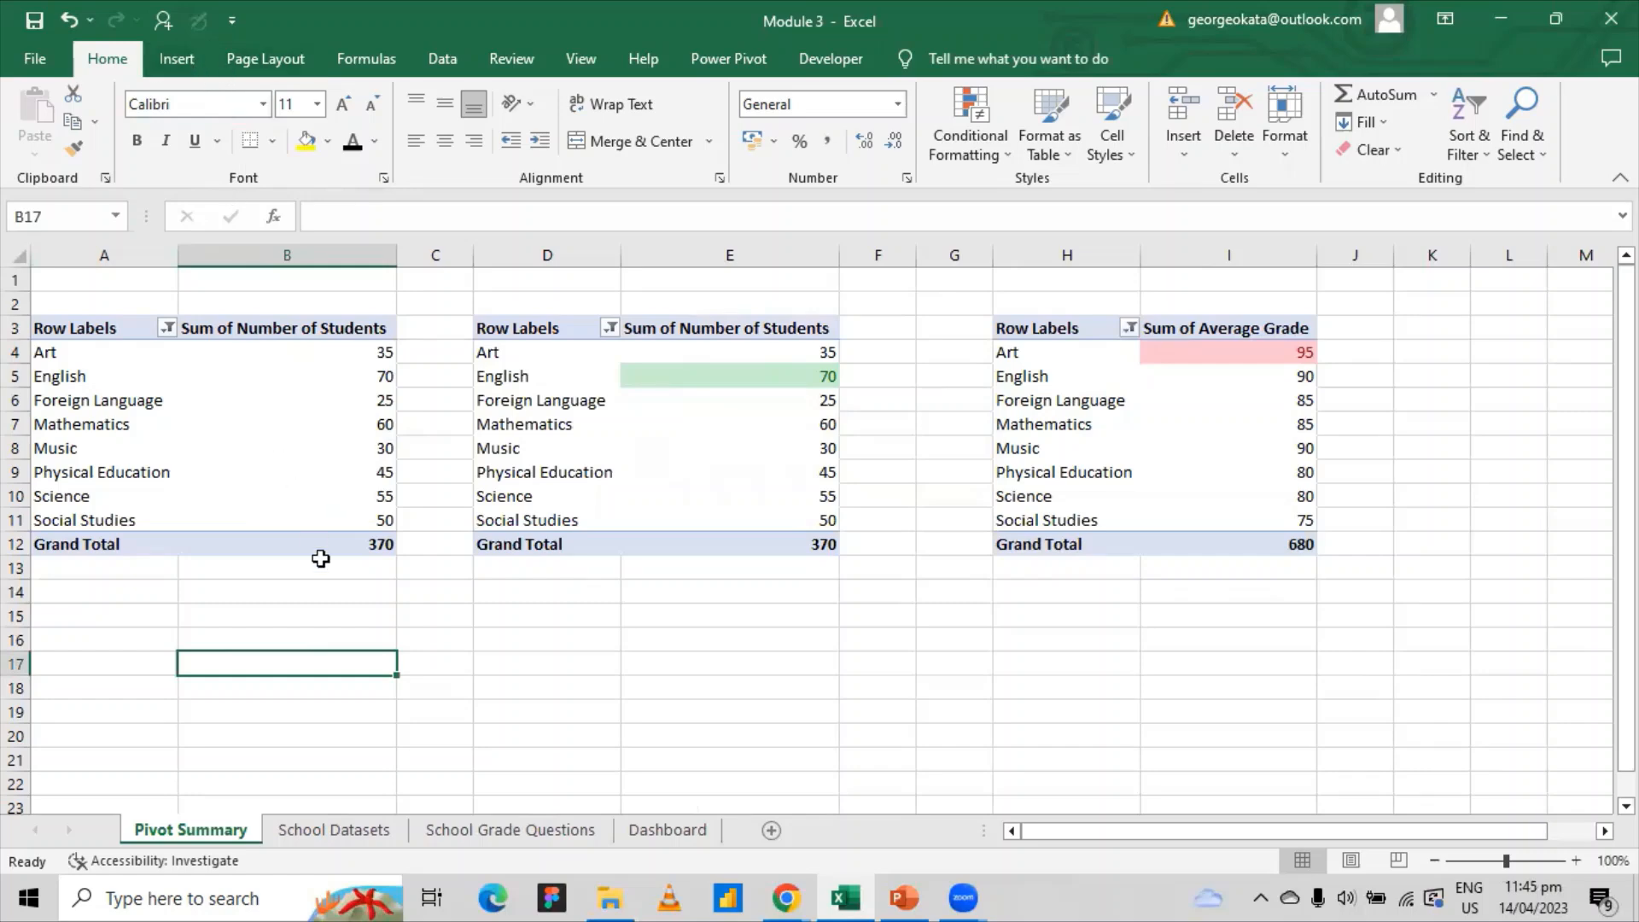
mouse_move(369, 542)
left_click(153, 65)
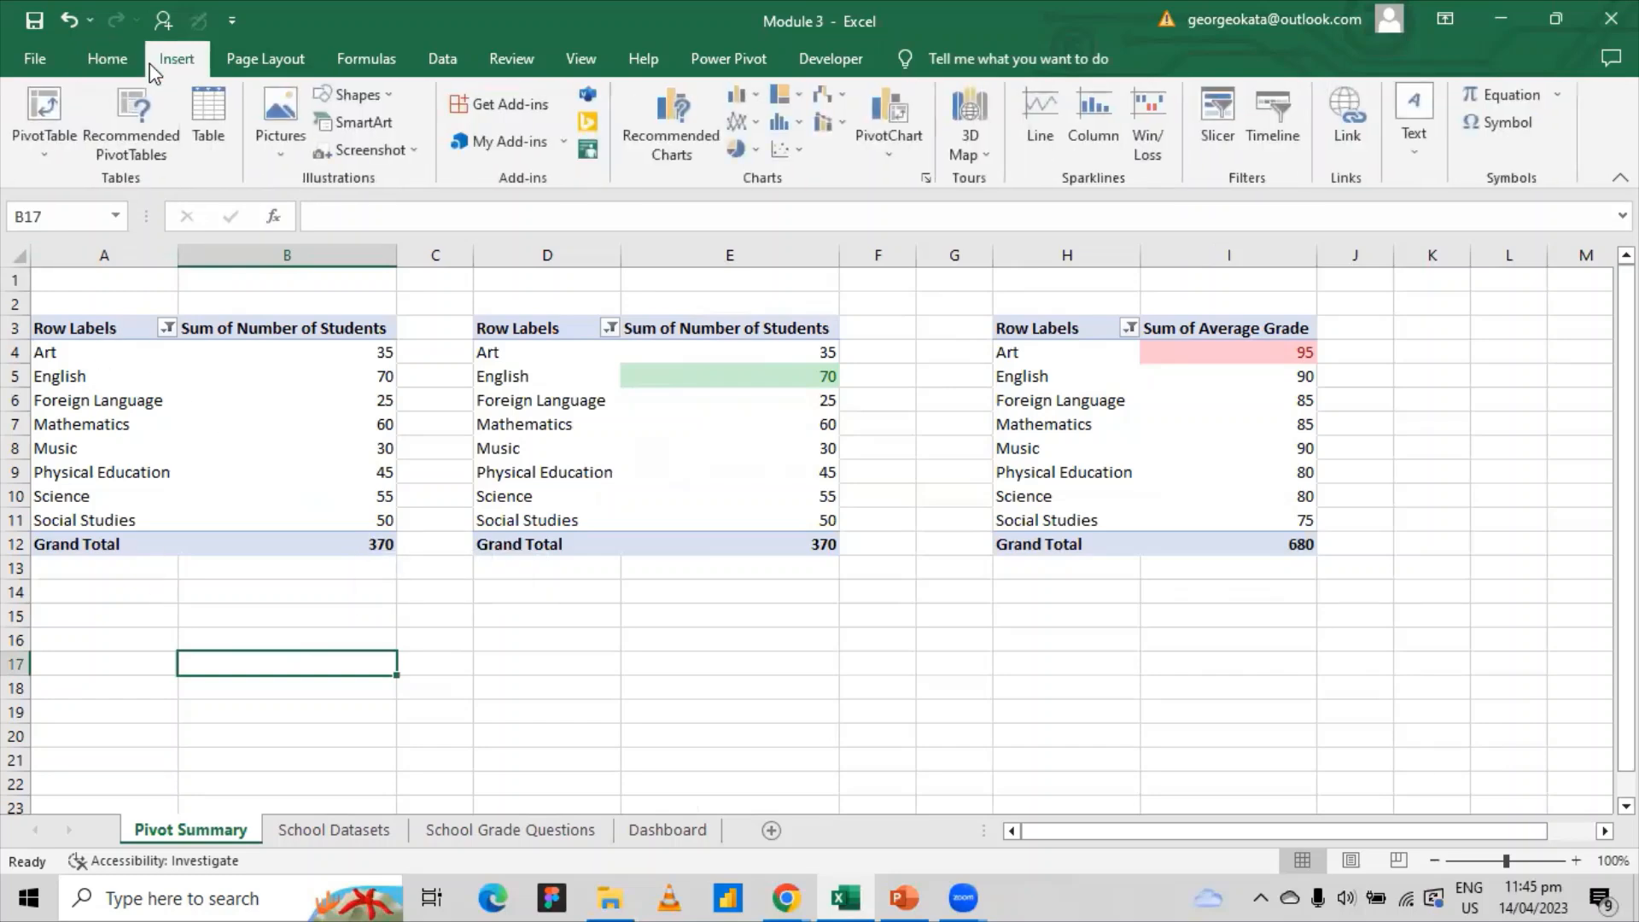
left_click(387, 100)
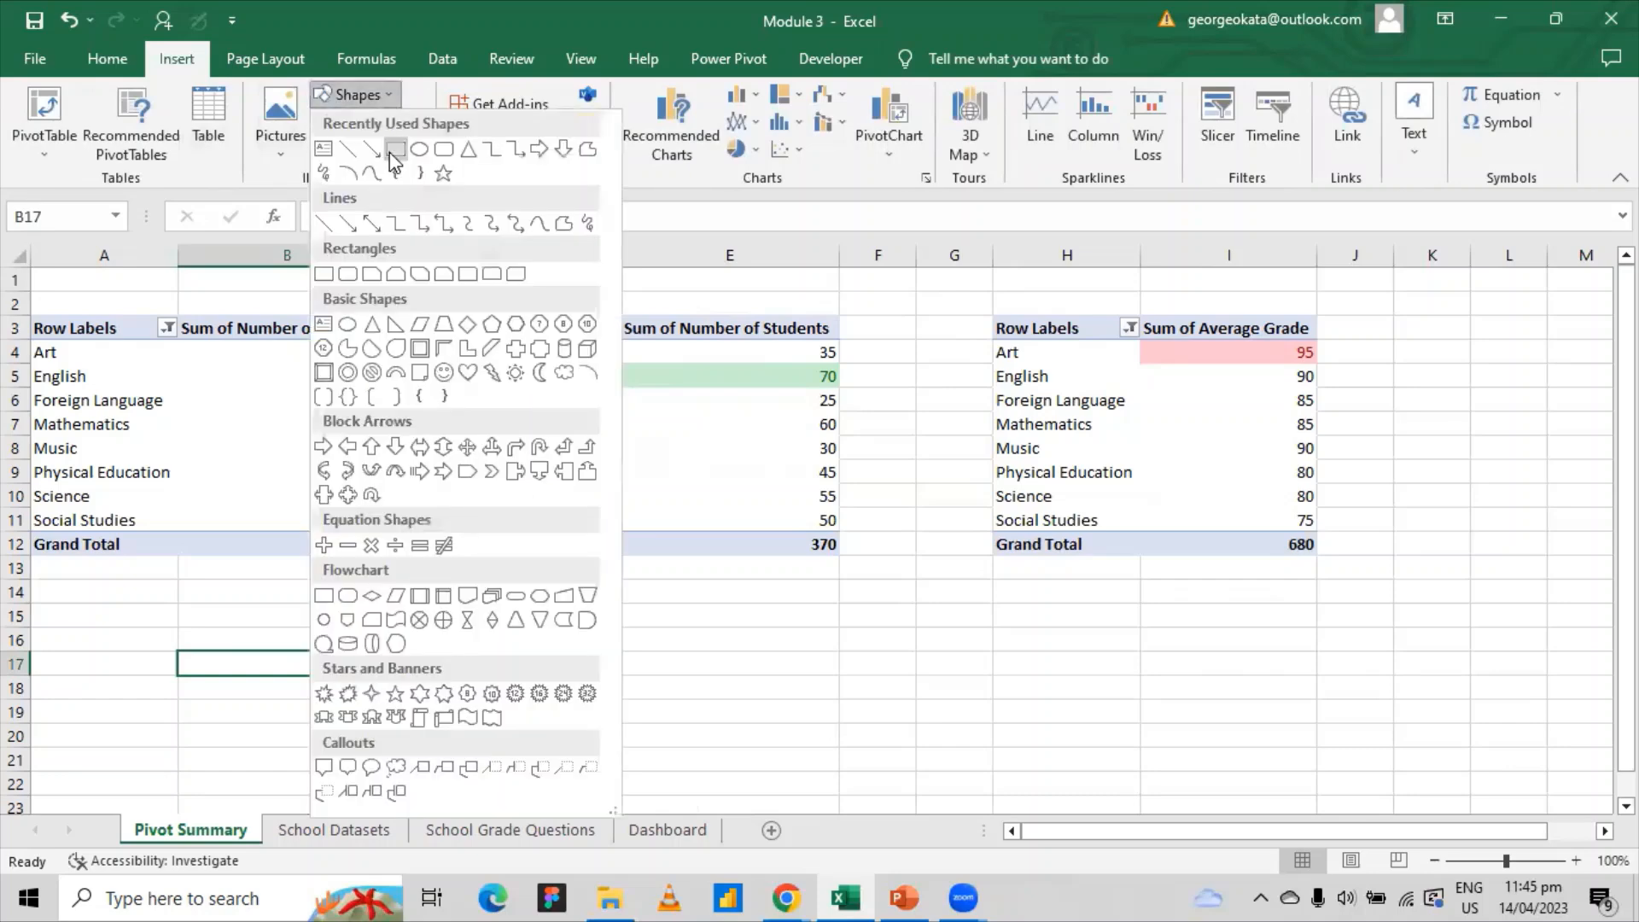
left_click(395, 152)
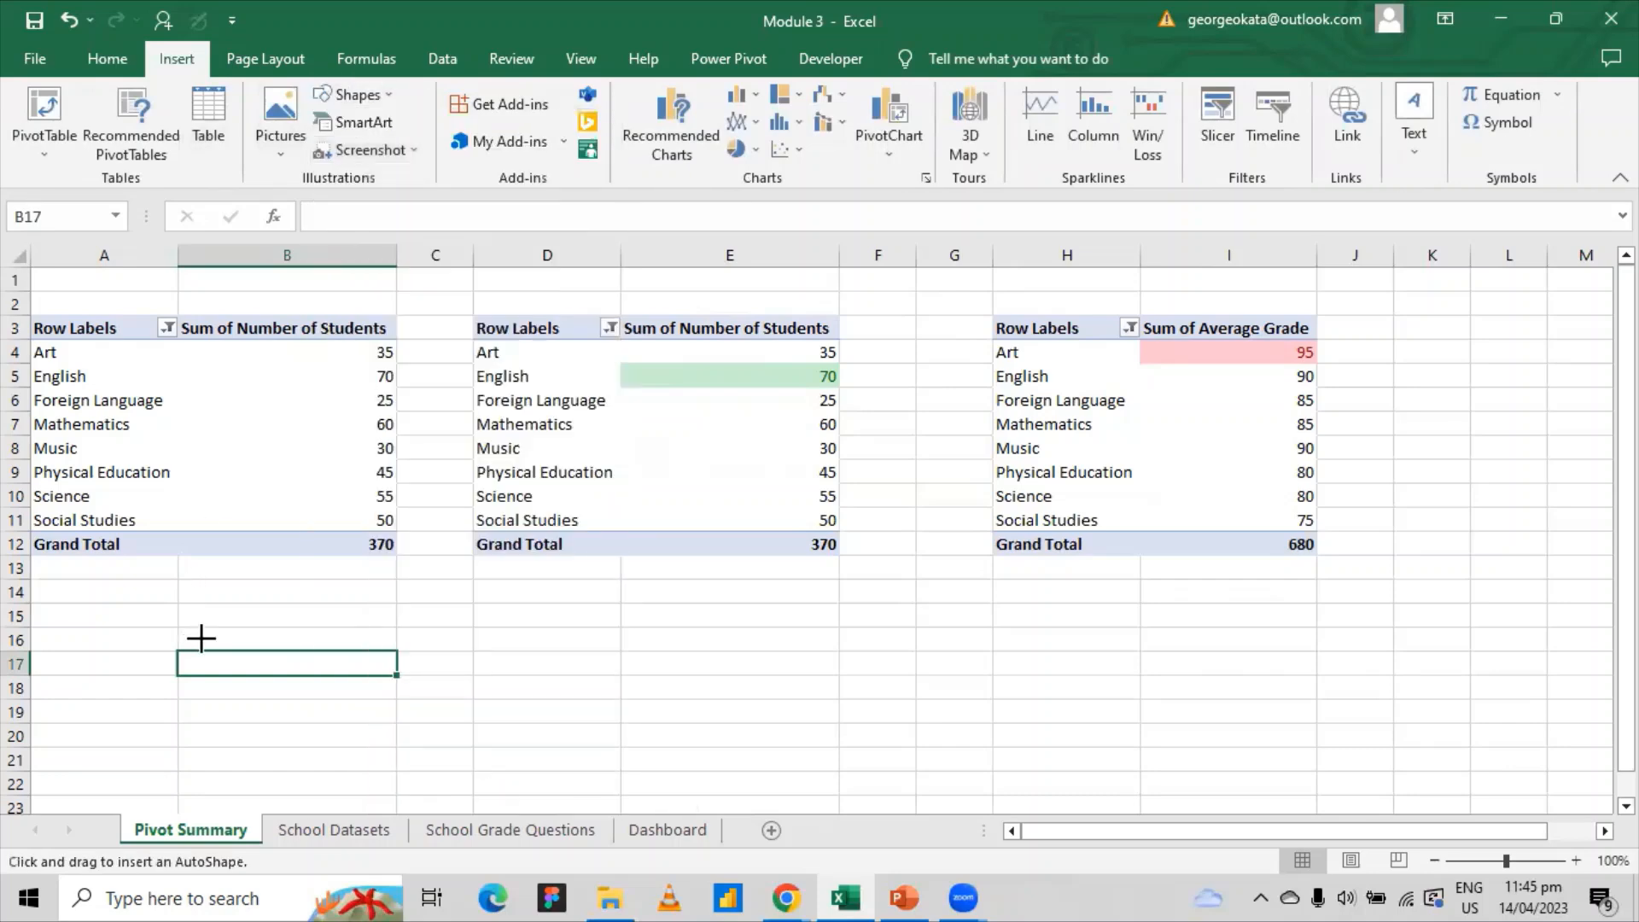
left_click_drag(199, 637, 399, 780)
right_click(398, 779)
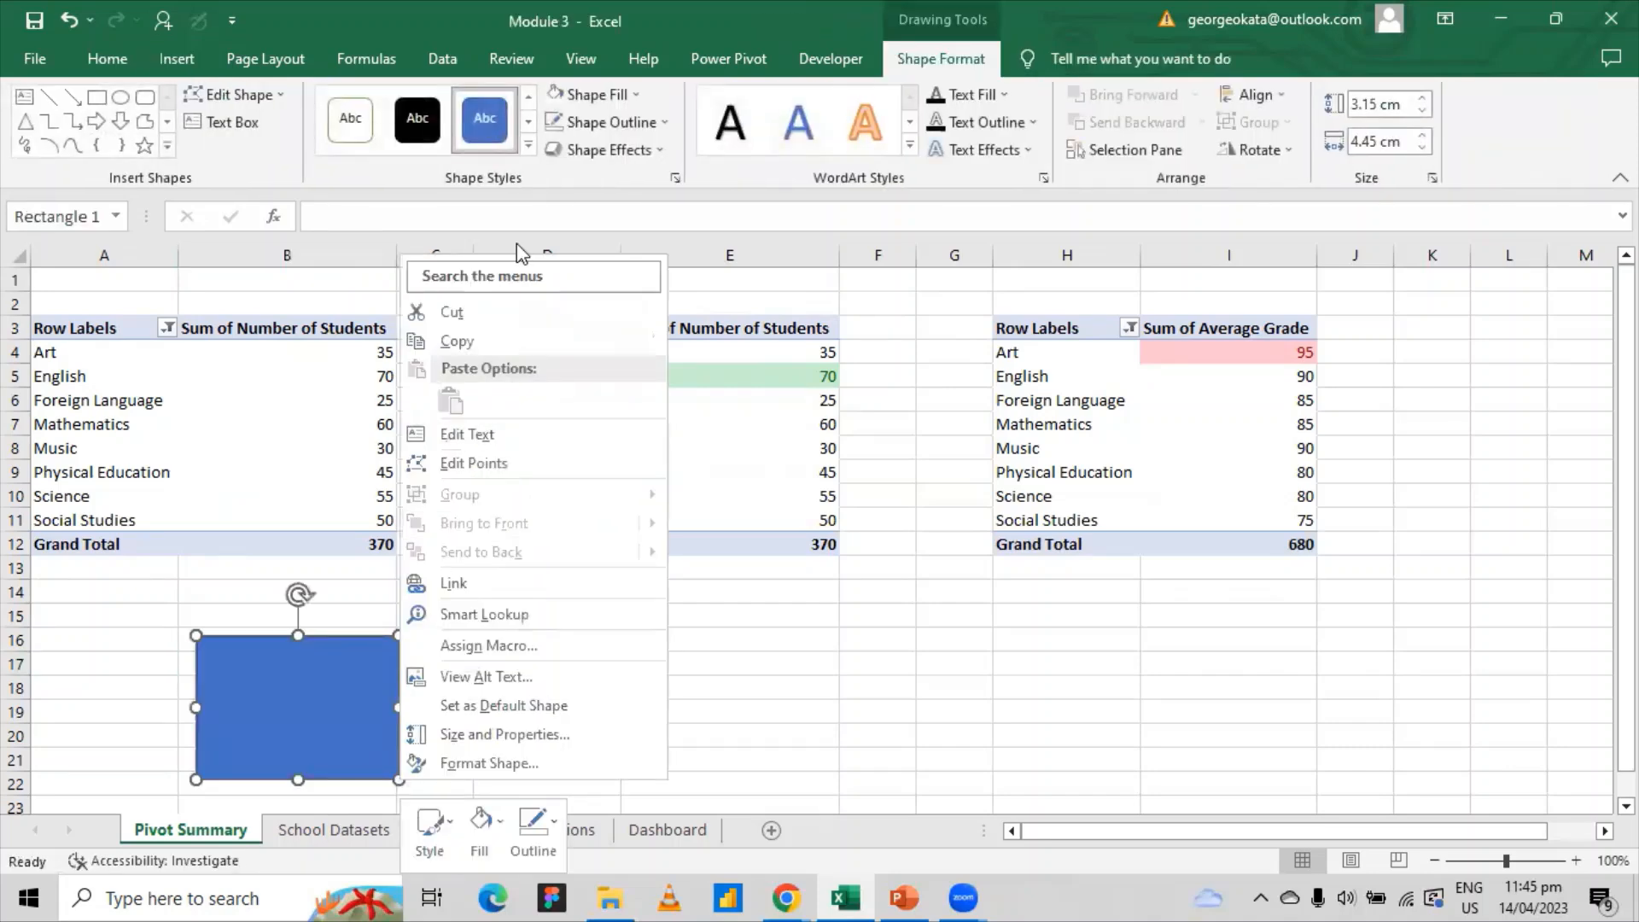
- Fill the rectangle below the first PivotTable with white
left_click(589, 95)
left_click(589, 94)
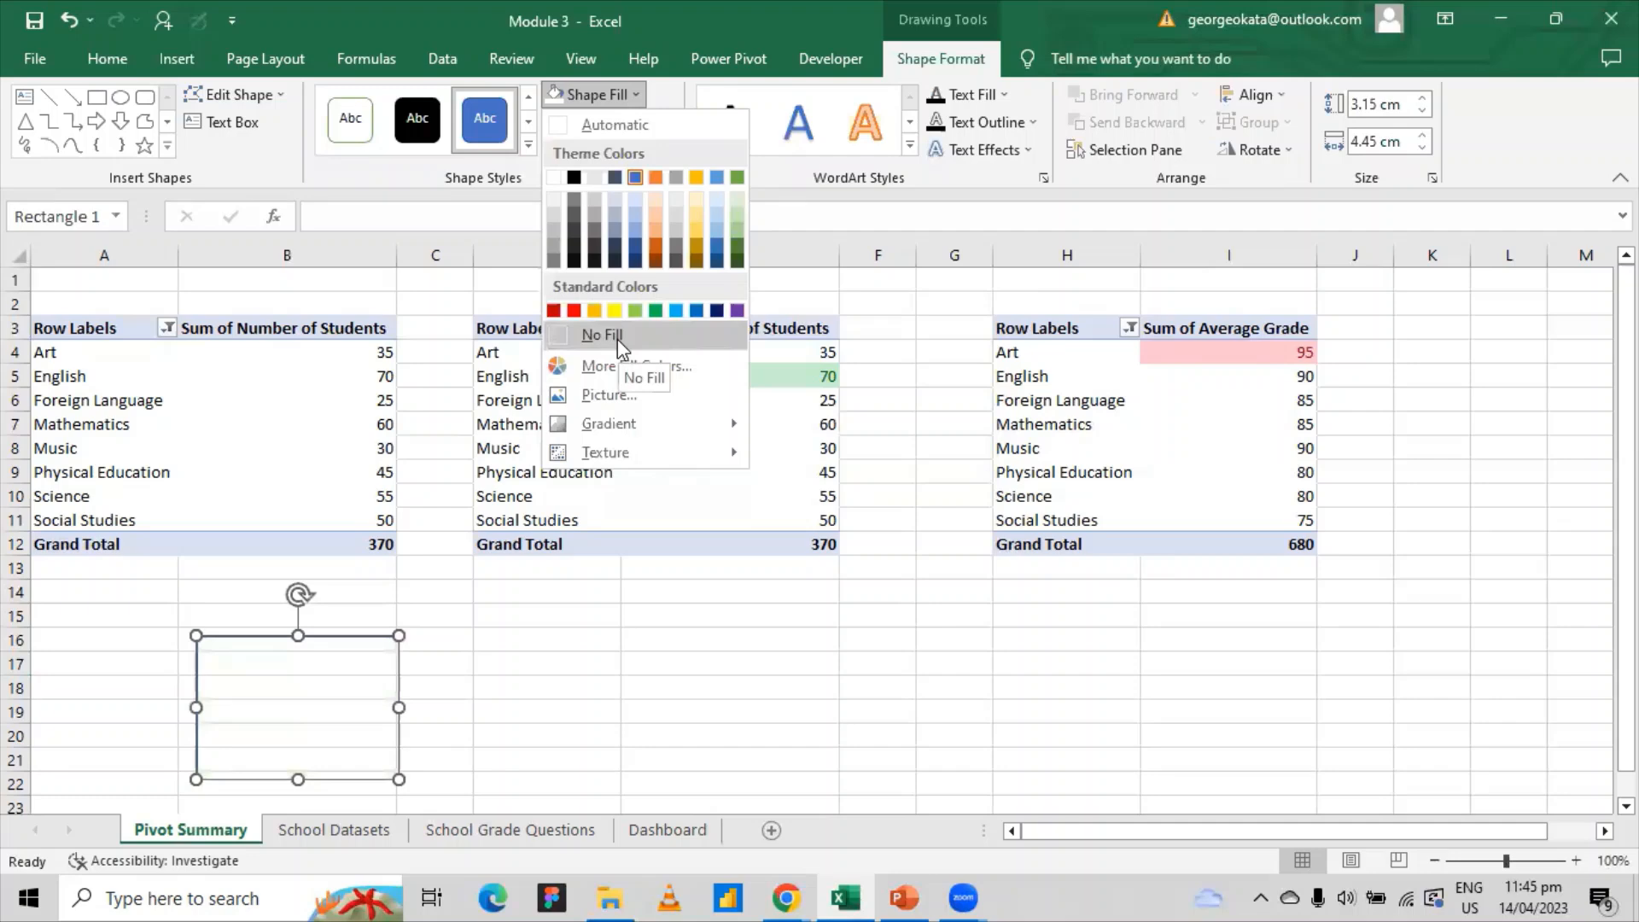
left_click(554, 178)
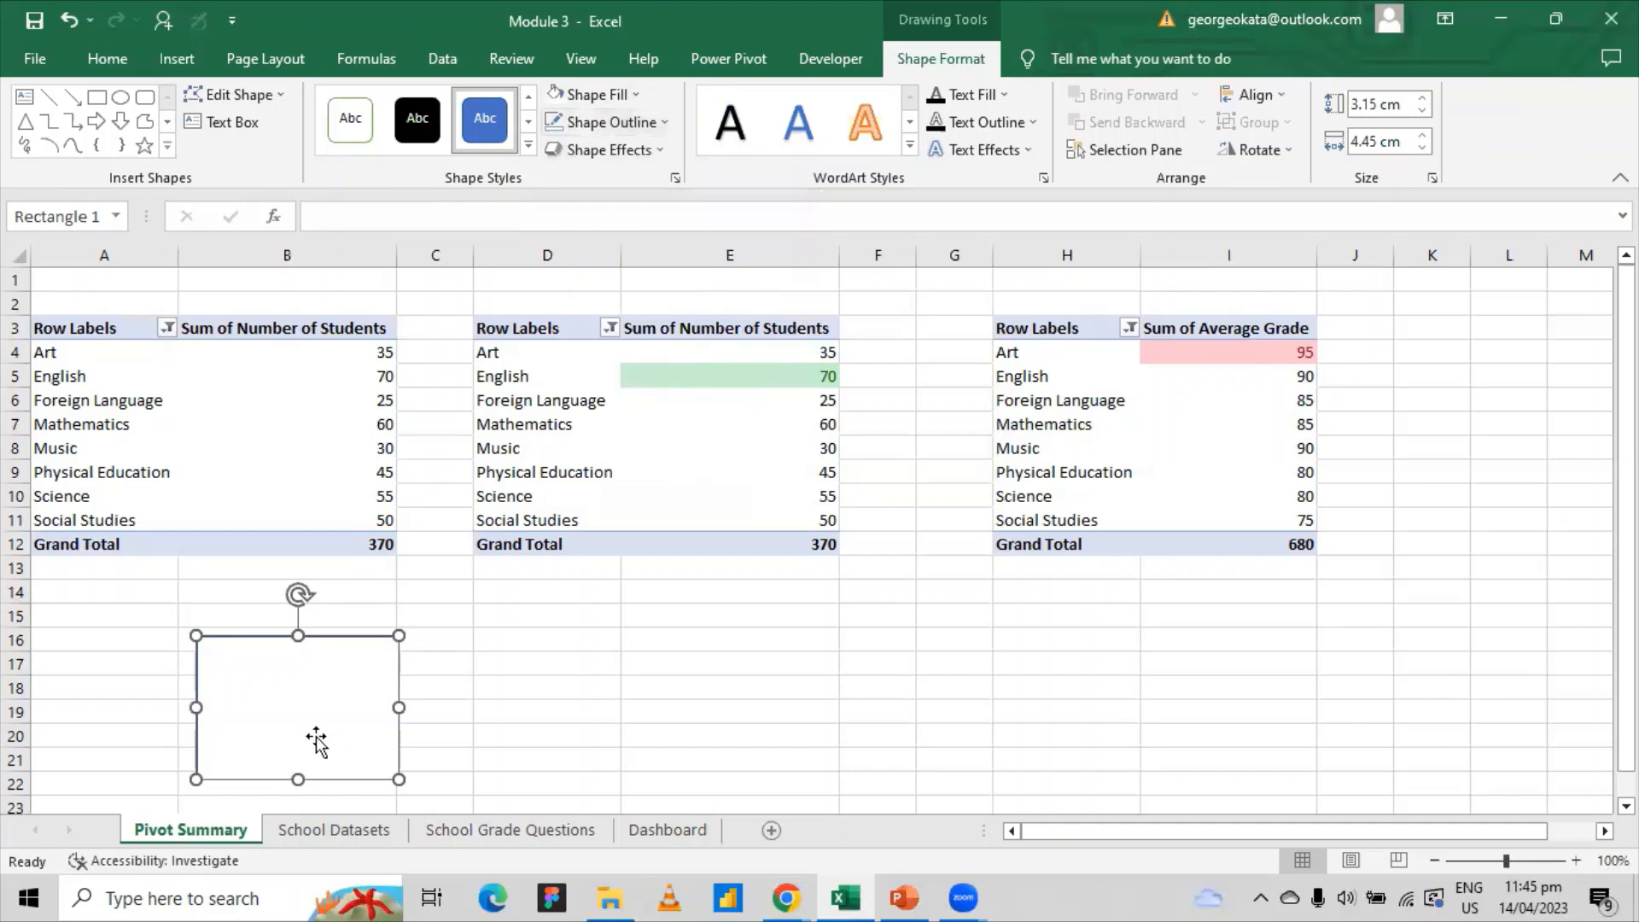
left_click(448, 733)
left_click(382, 730)
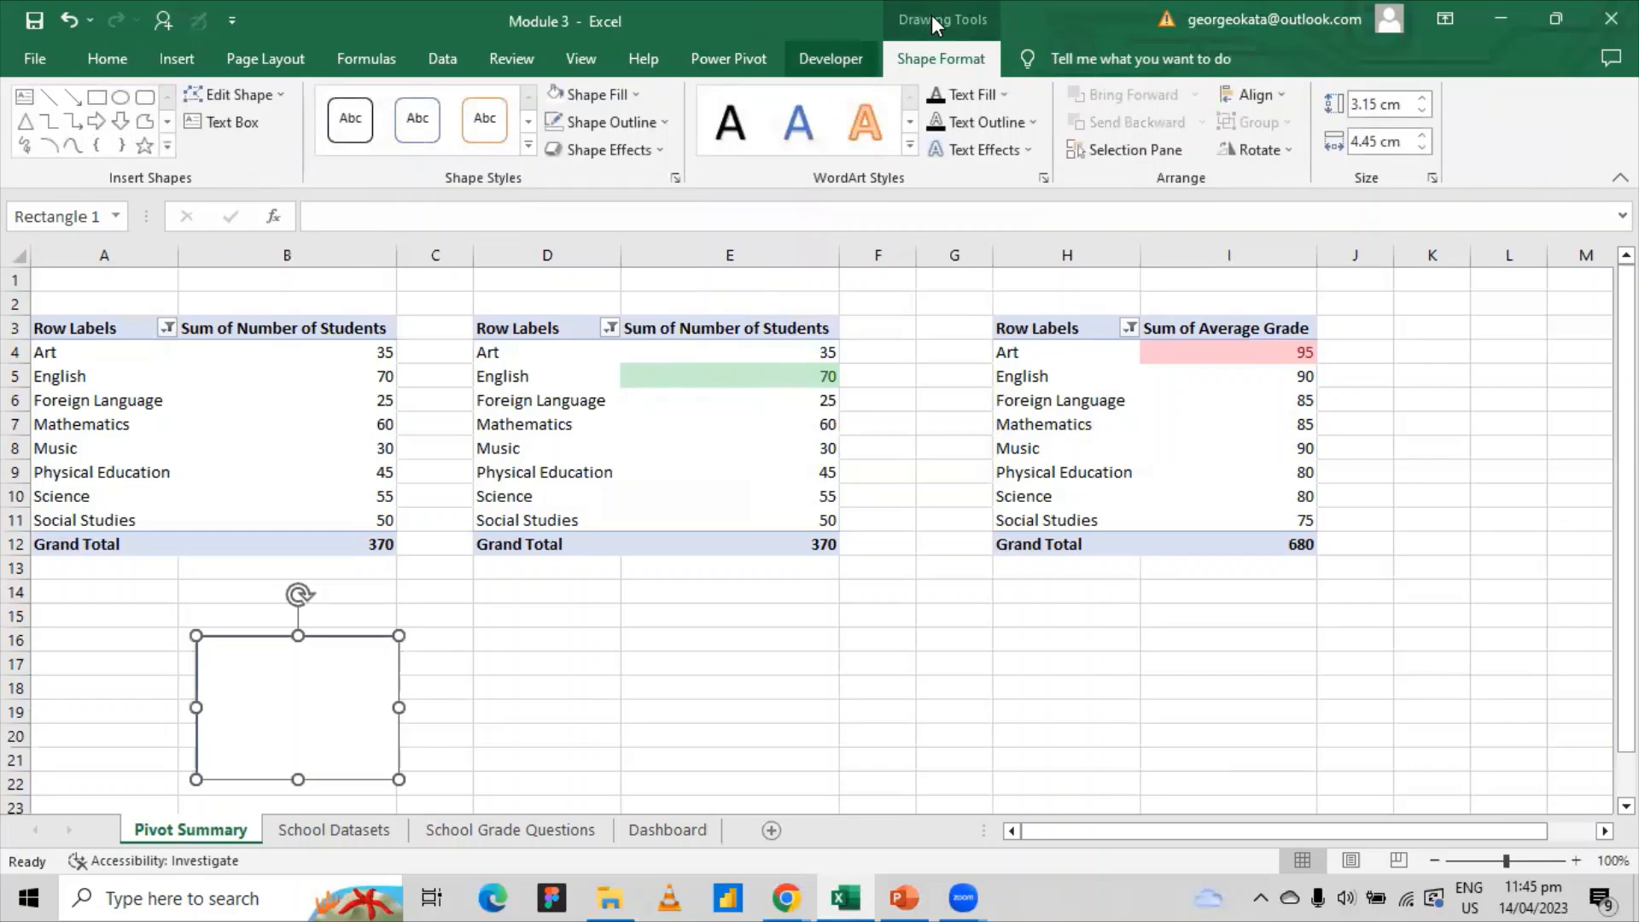
left_click(615, 709)
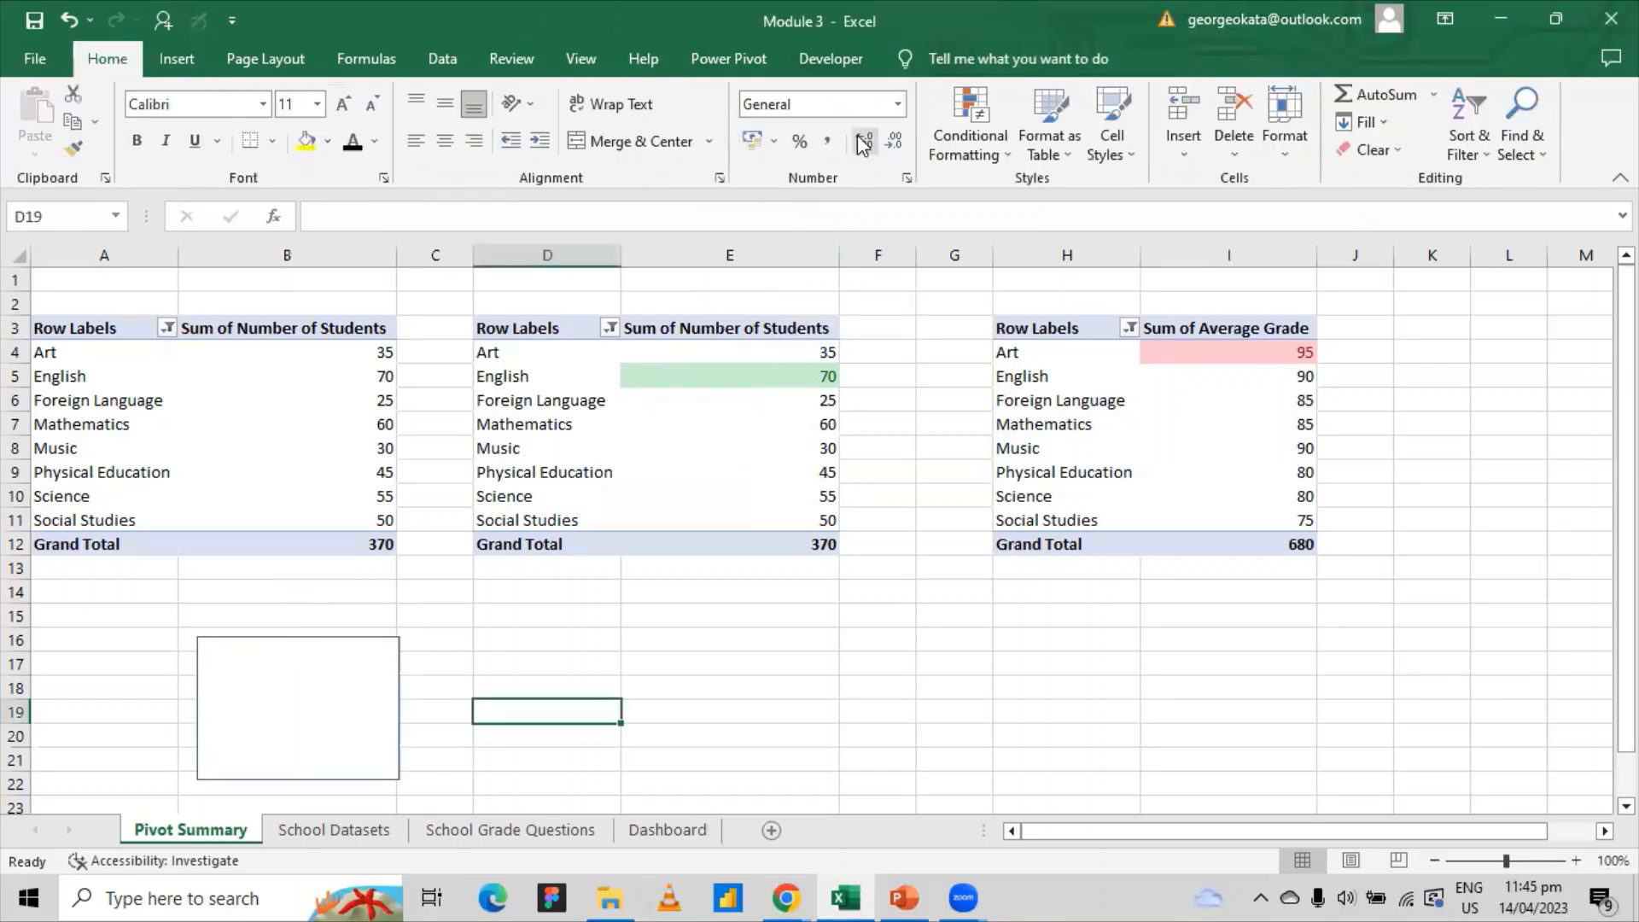
- Remove the outline of the white rectangle below the first PivotTable
left_click(325, 742)
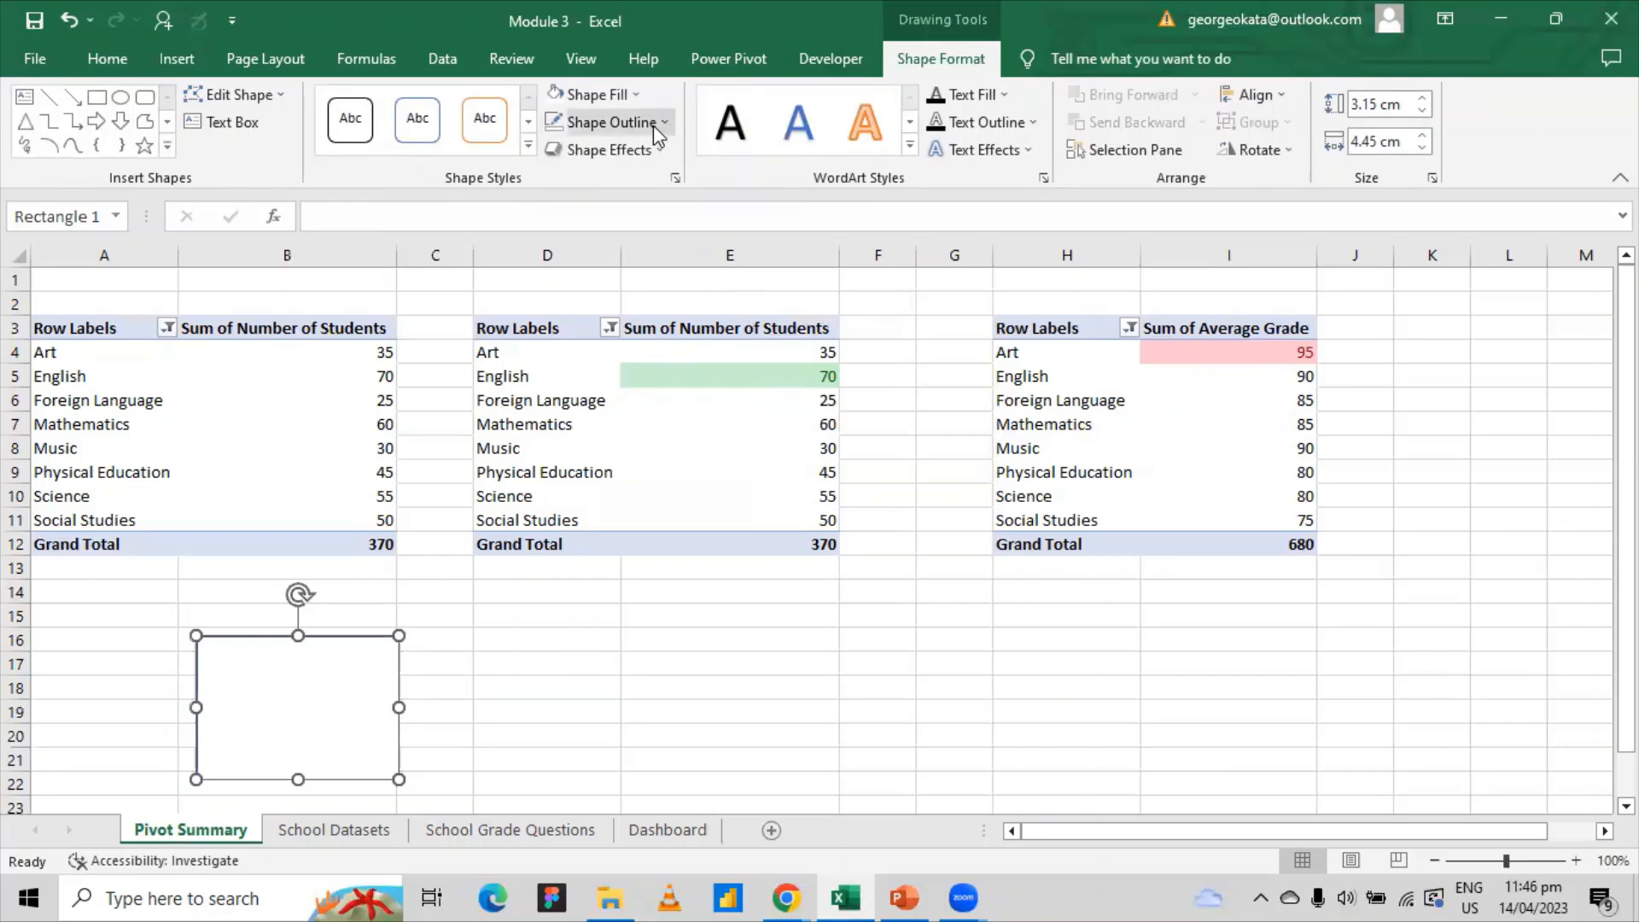
left_click(484, 786)
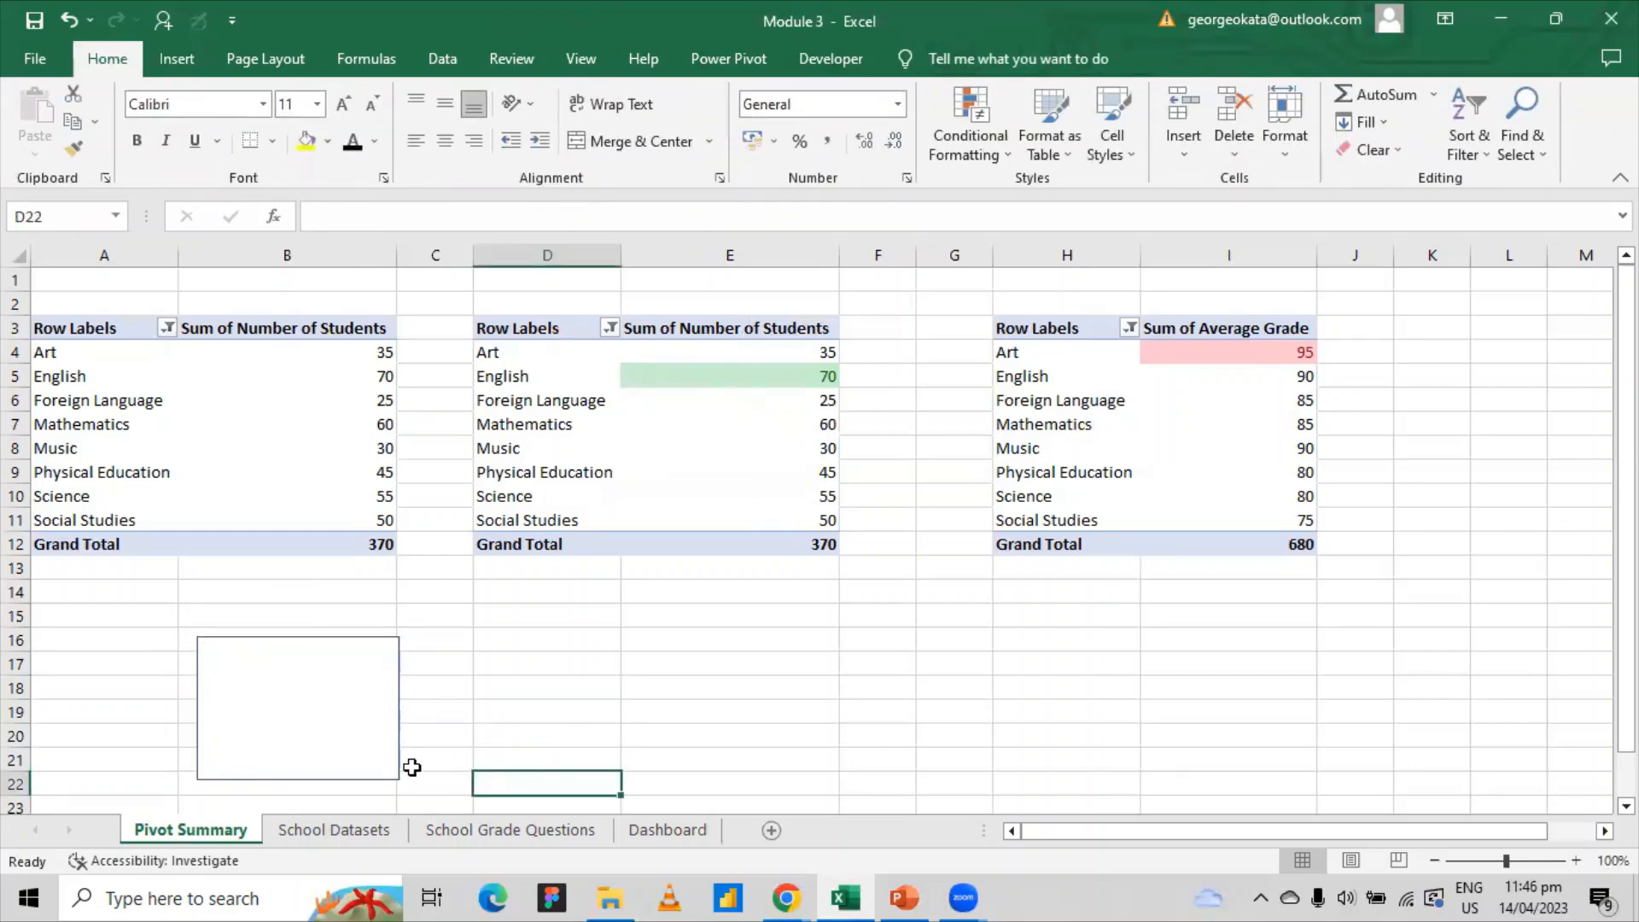
left_click(283, 651)
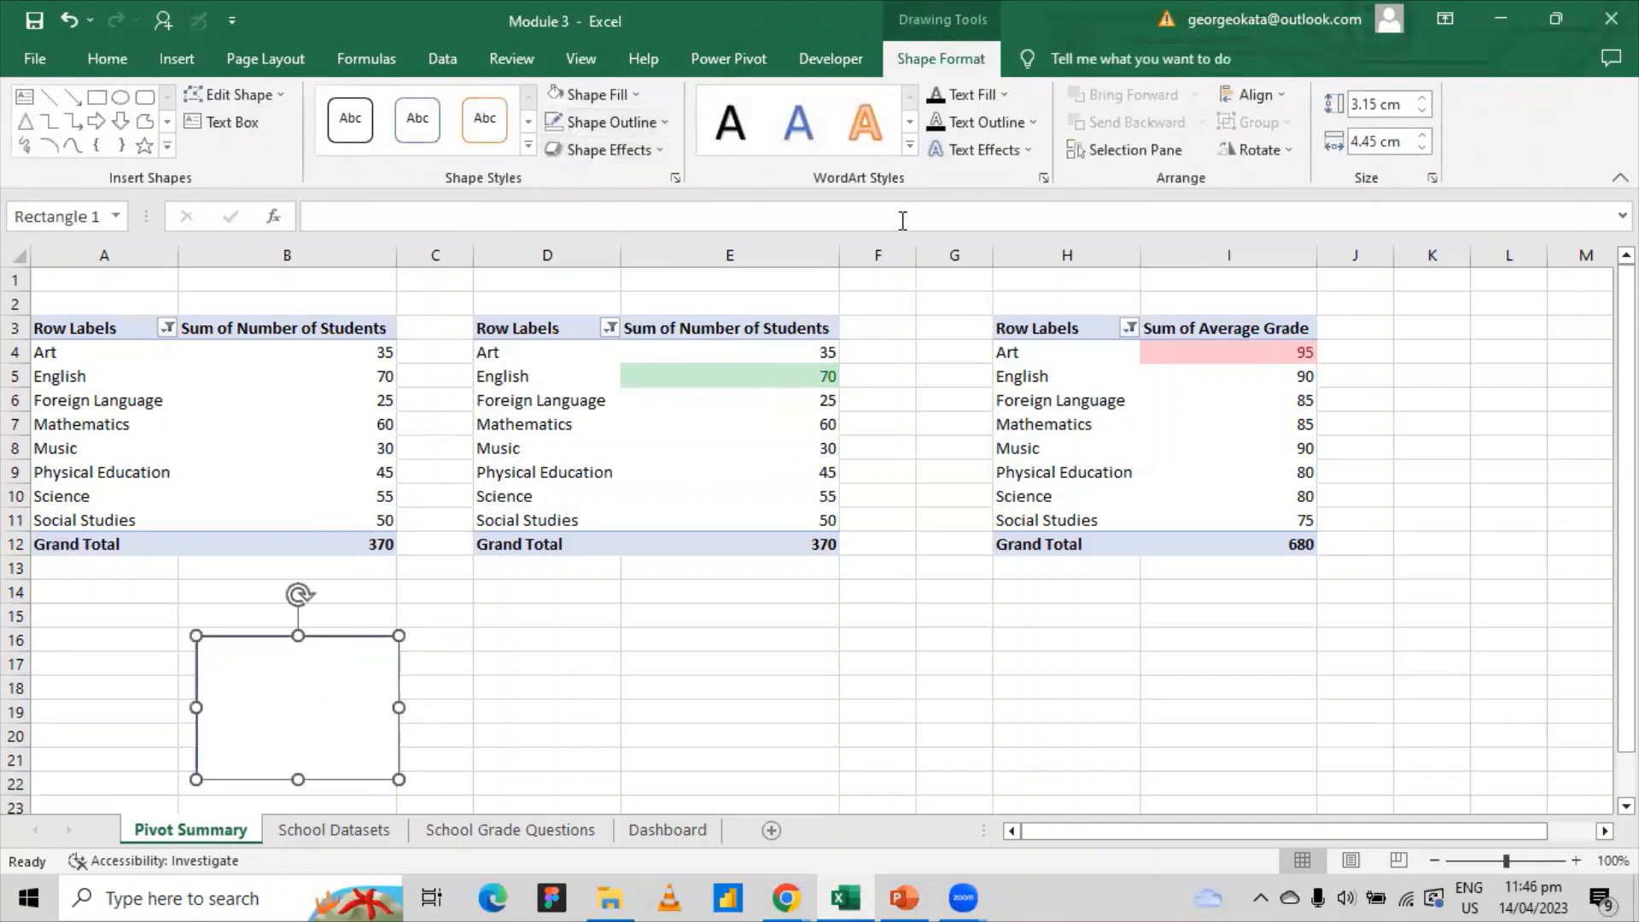
left_click(582, 128)
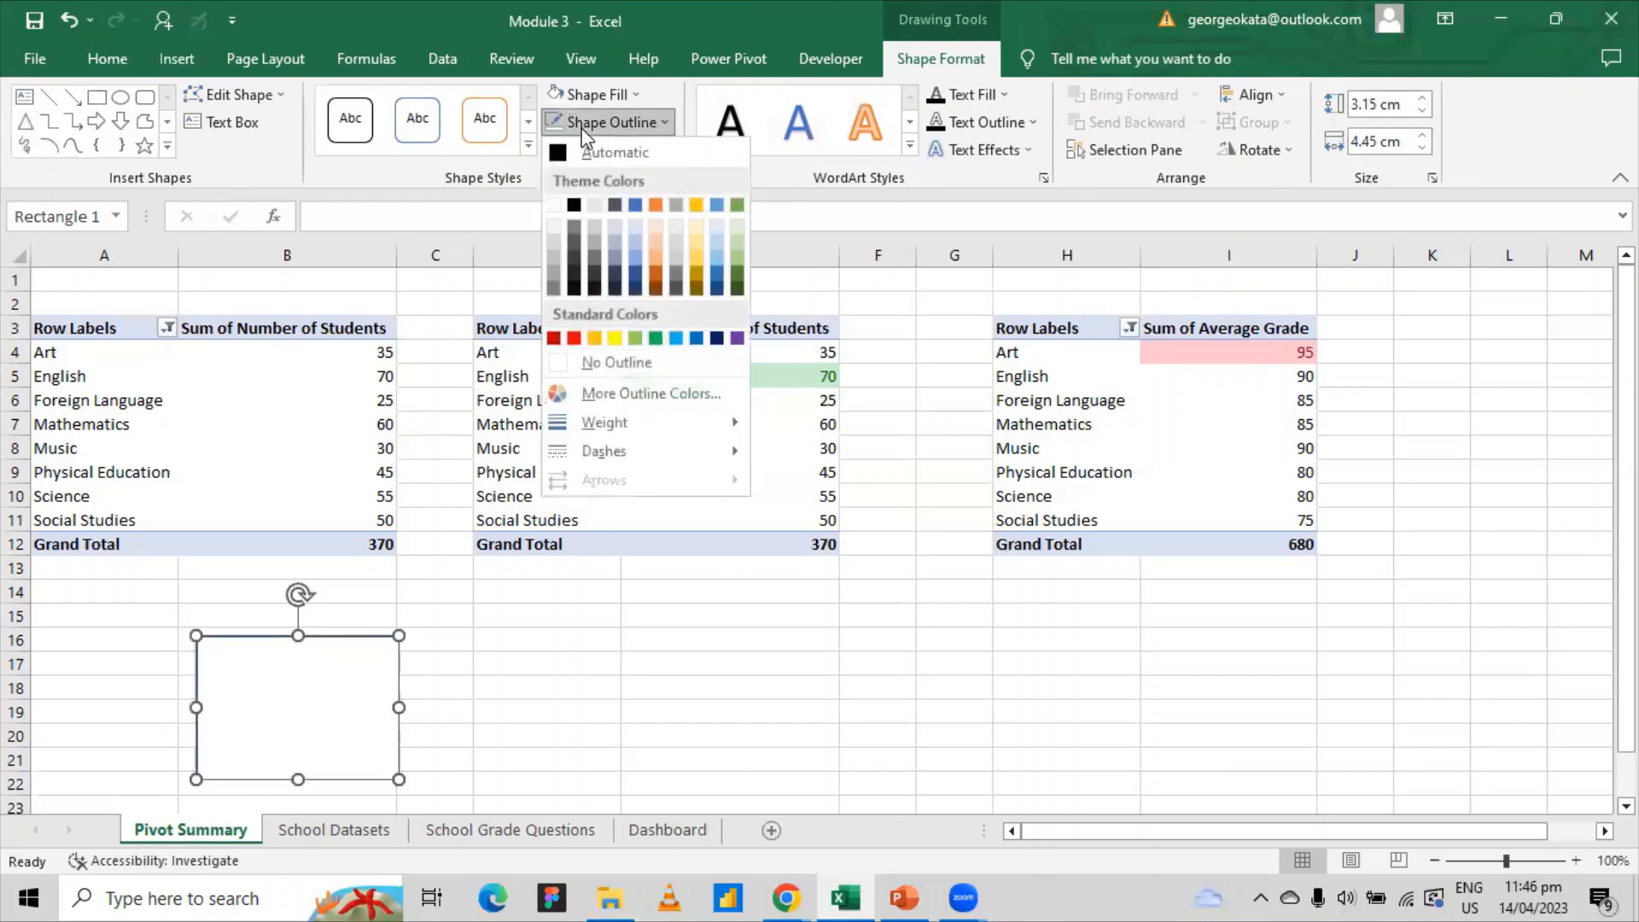
left_click(694, 362)
left_click(700, 631)
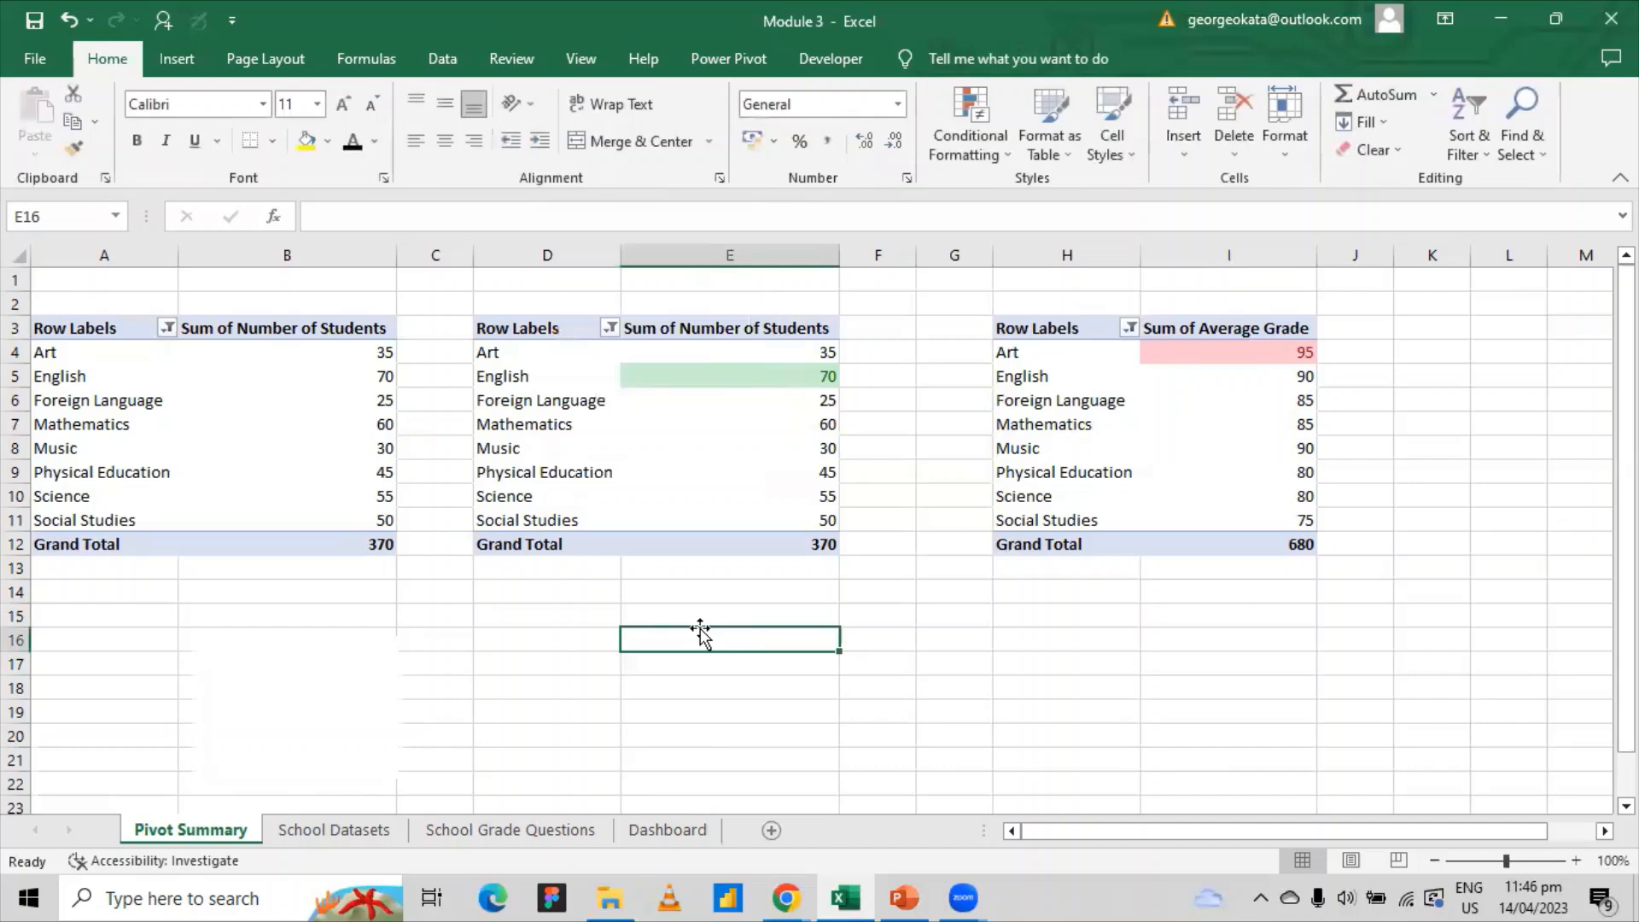
left_click(355, 648)
left_click(508, 640)
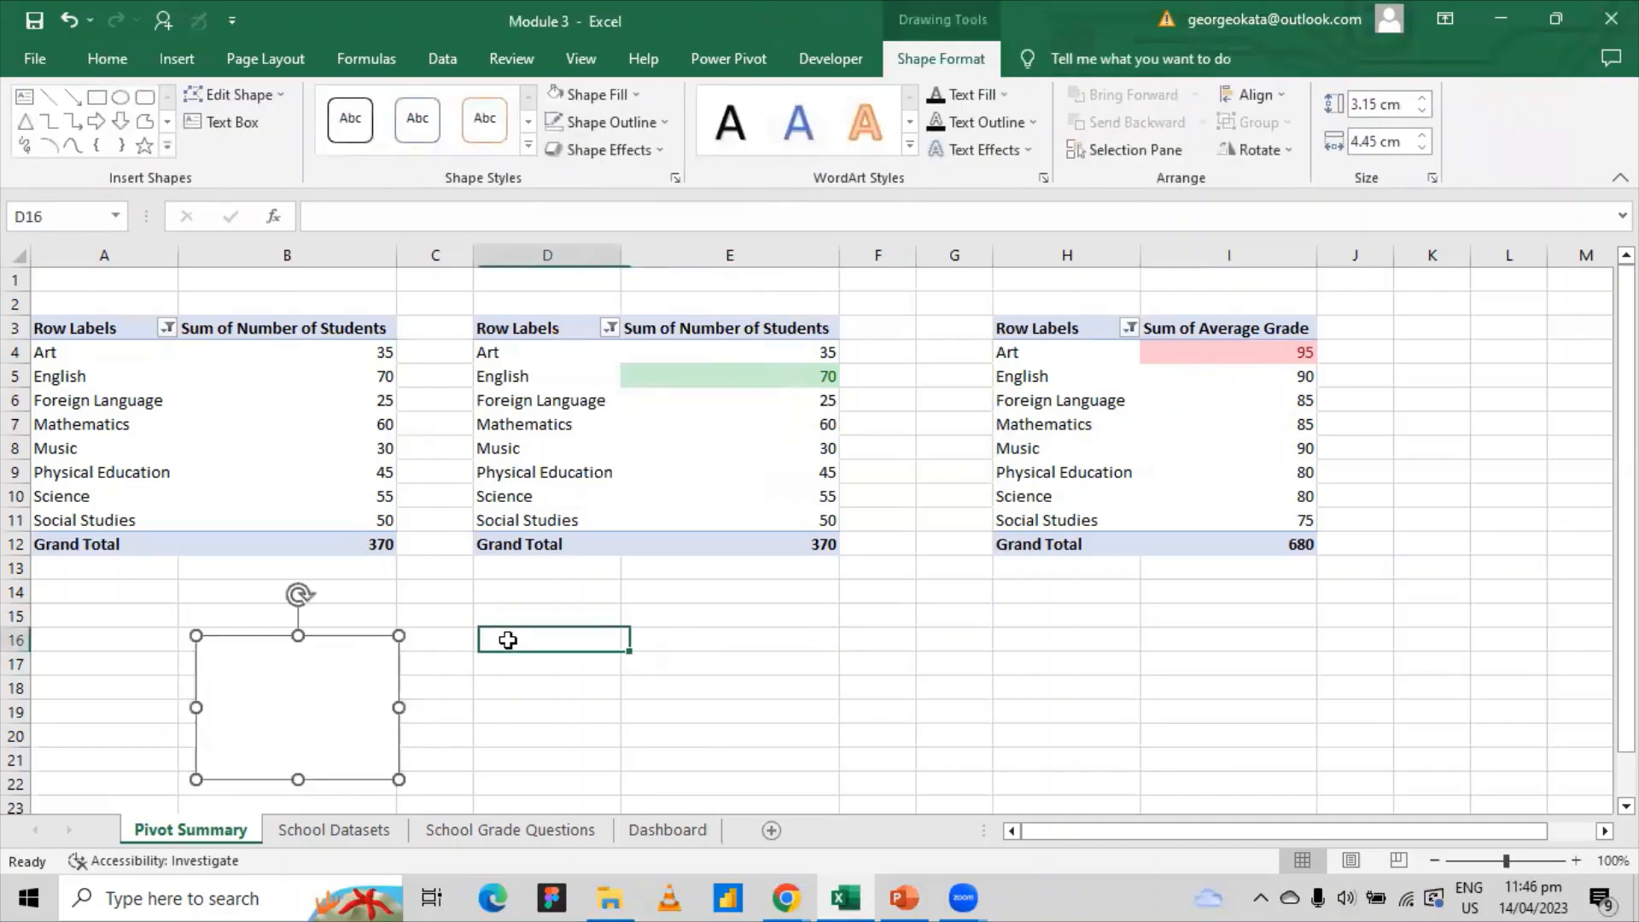
left_click(341, 696)
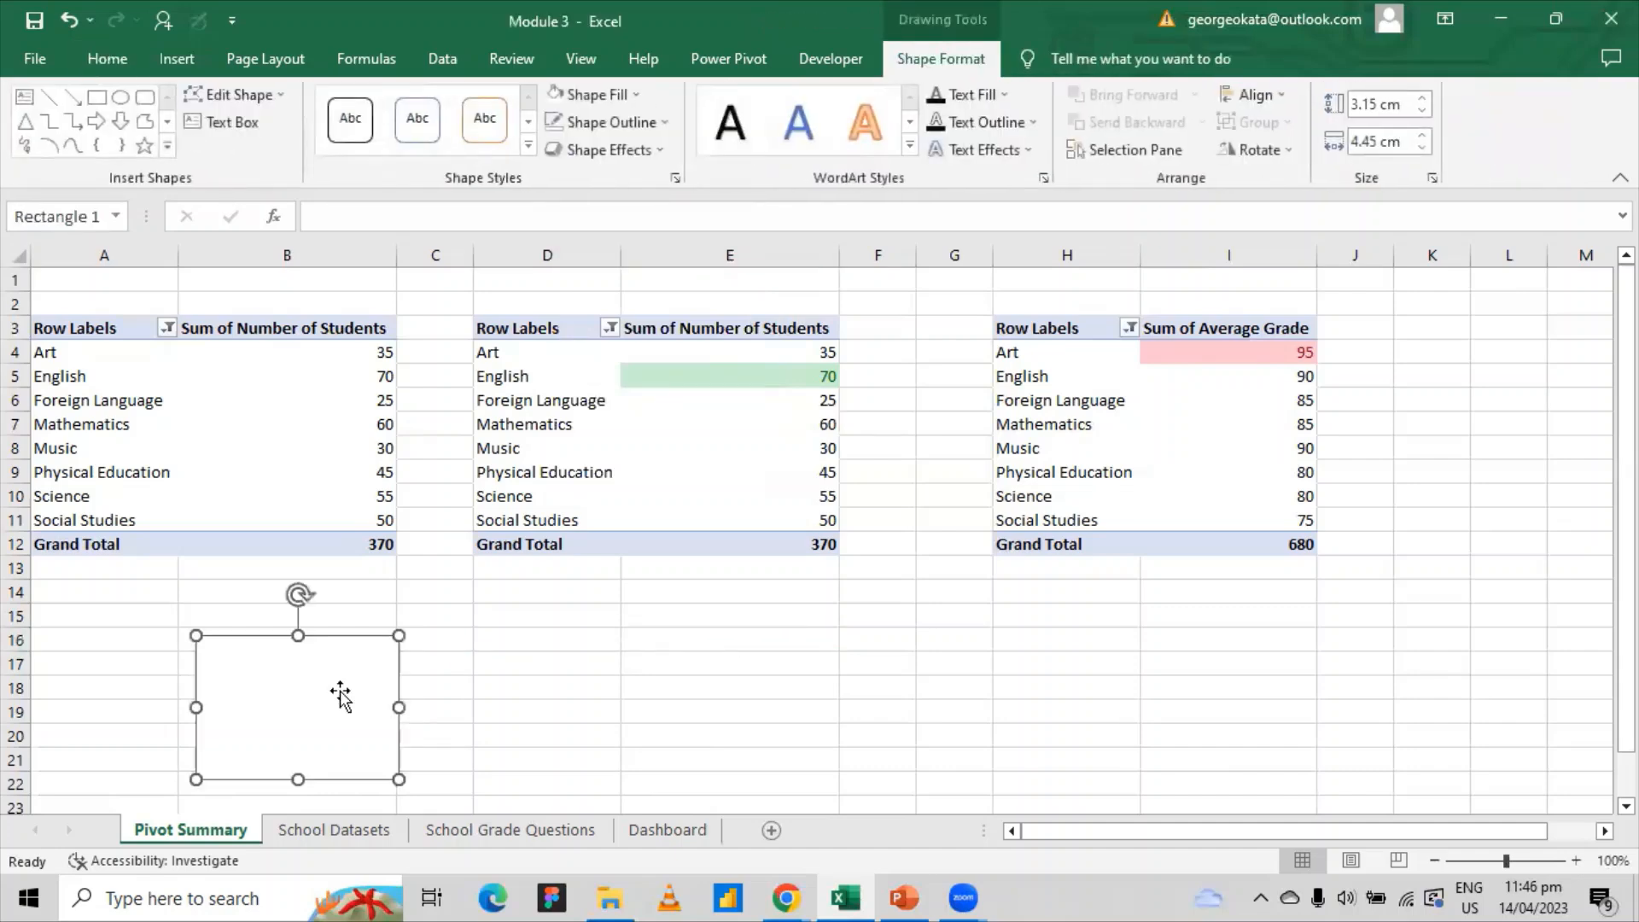
left_click(445, 707)
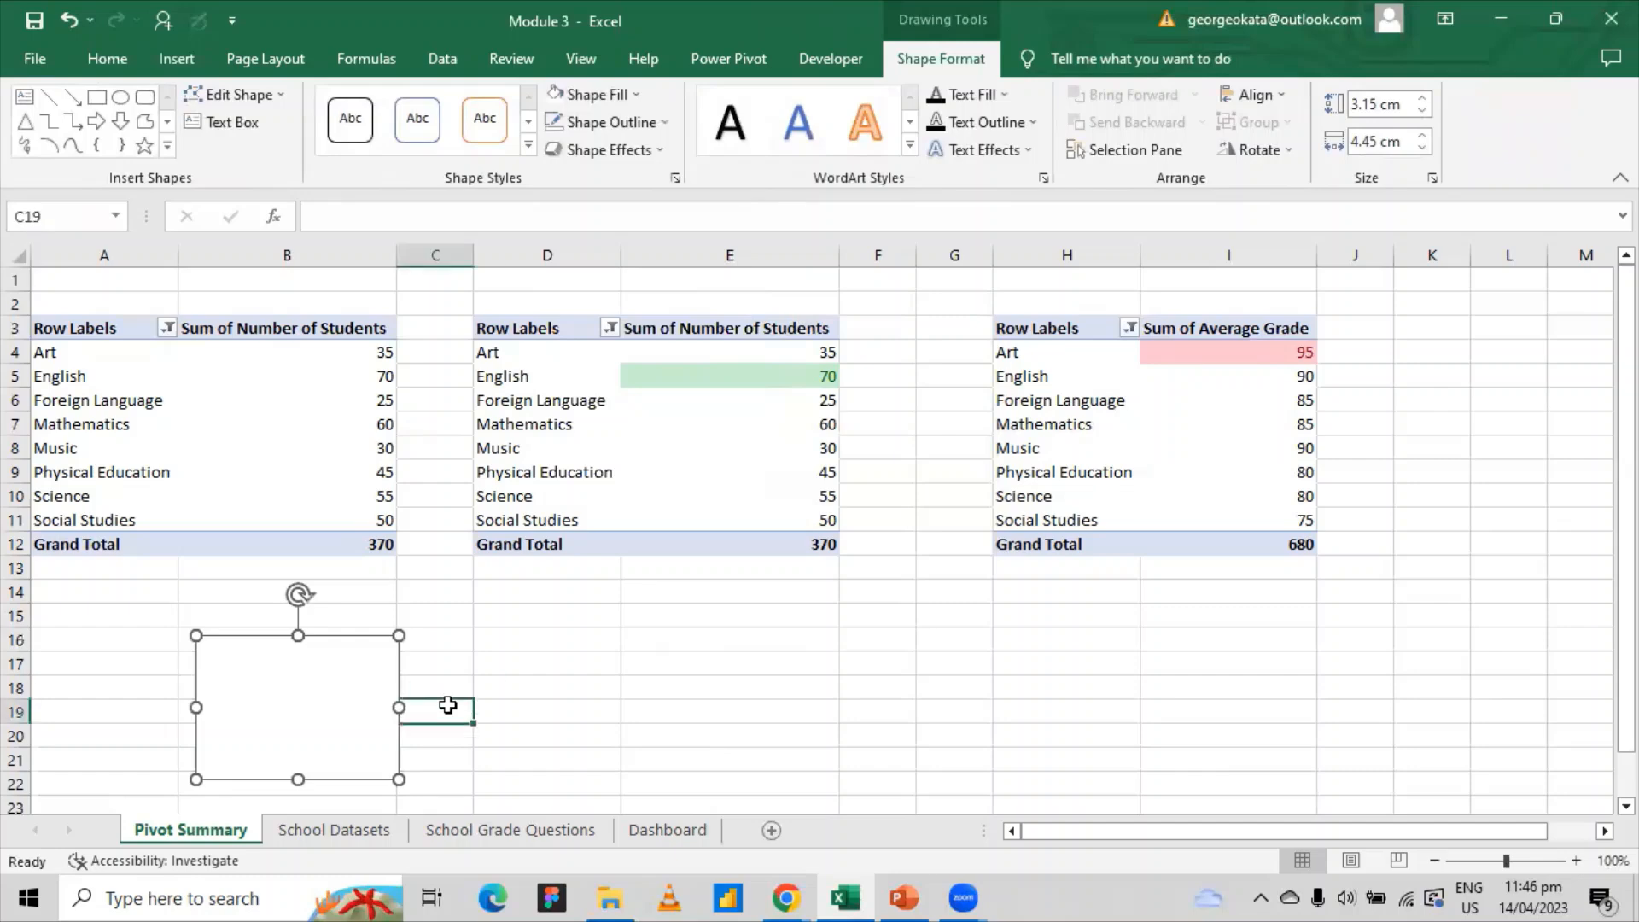
left_click(292, 734)
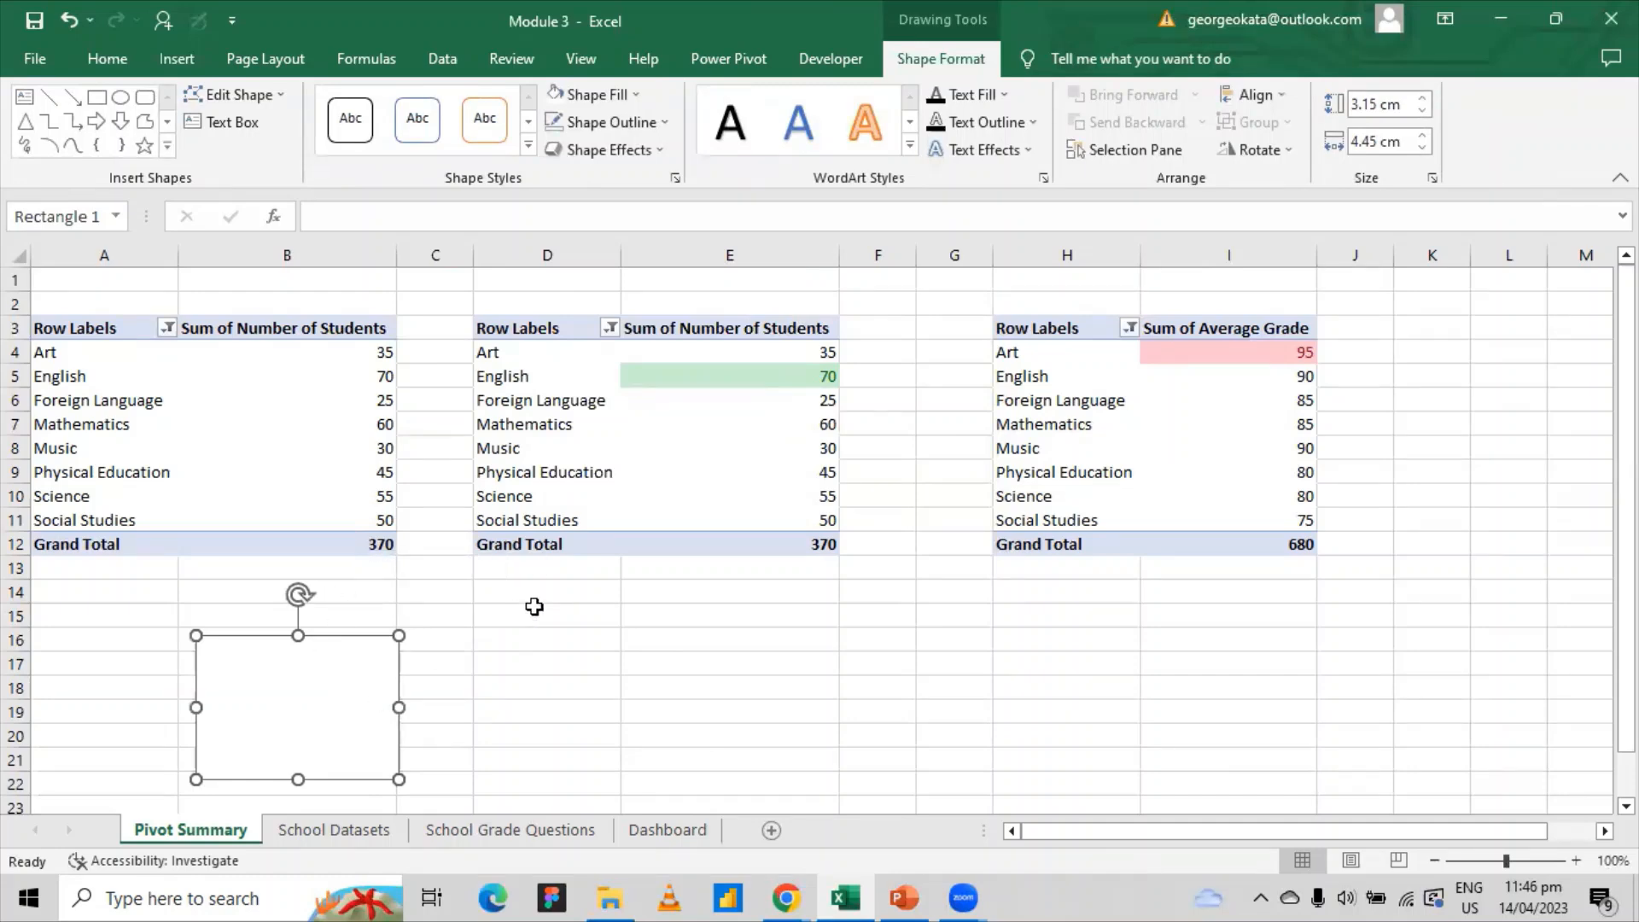
left_click(534, 606)
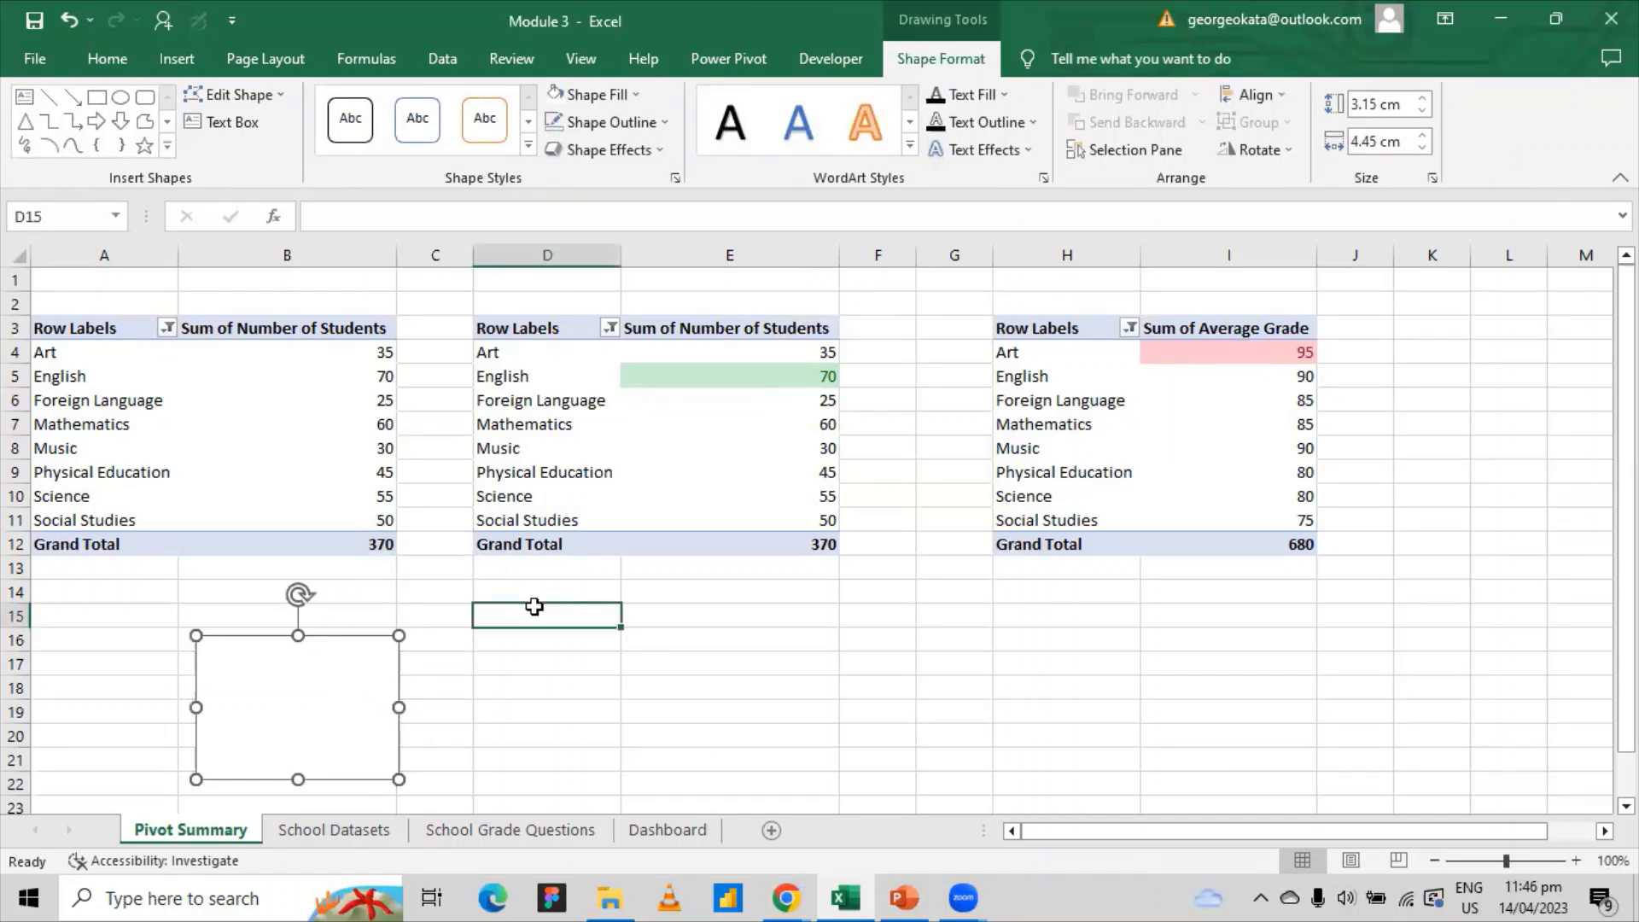
left_click(681, 592)
left_click(824, 638)
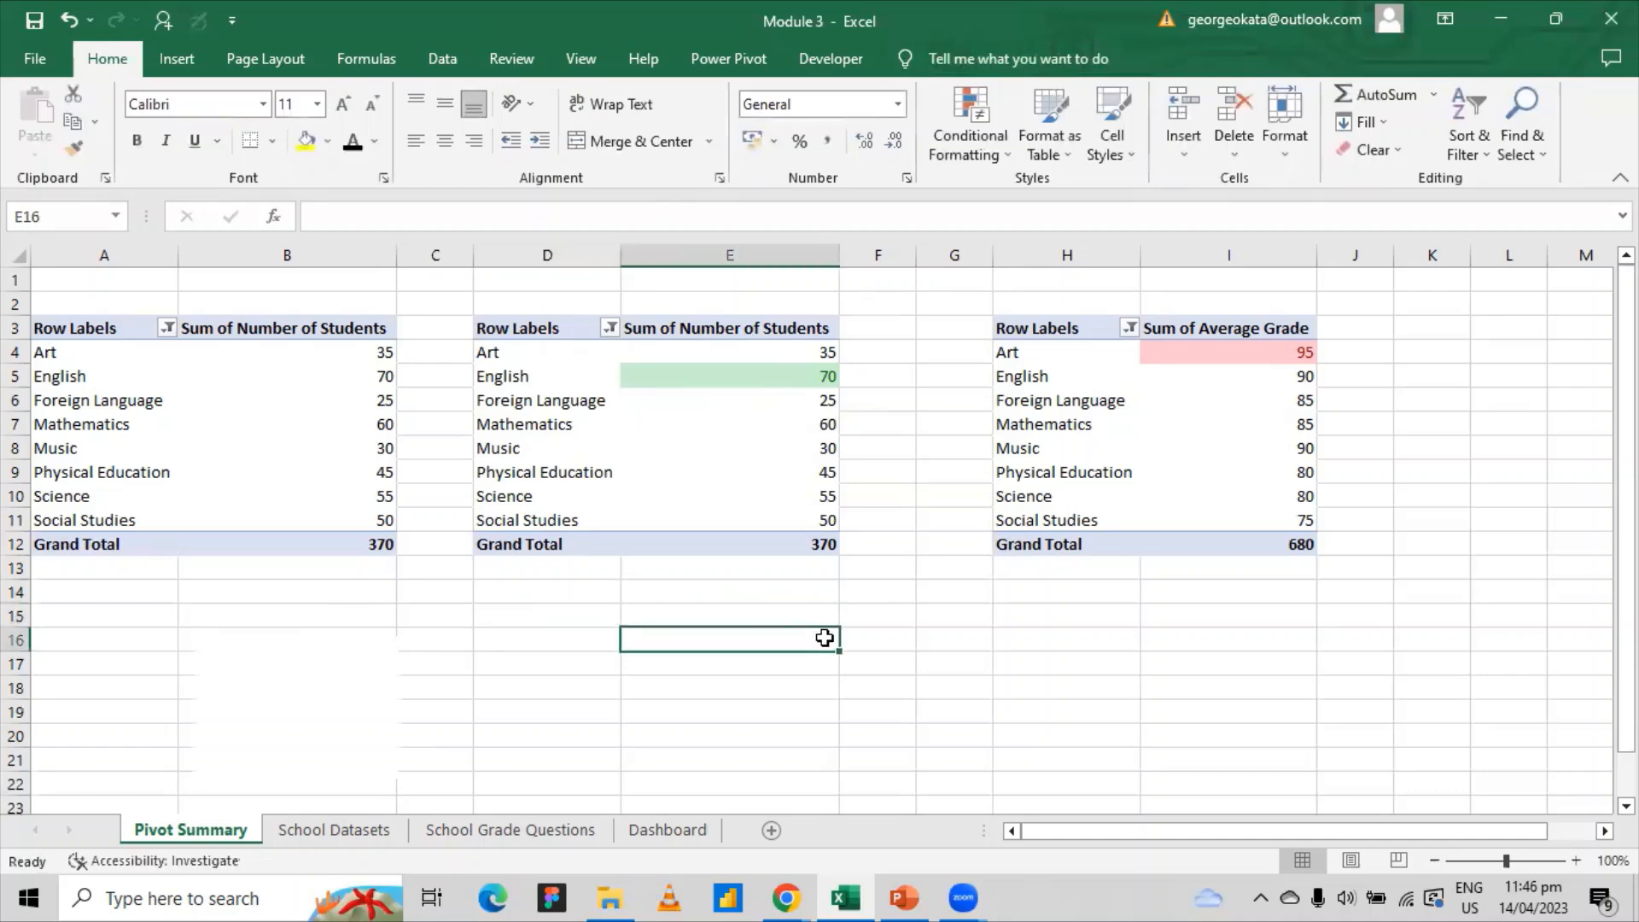
left_click(929, 634)
left_click(1030, 624)
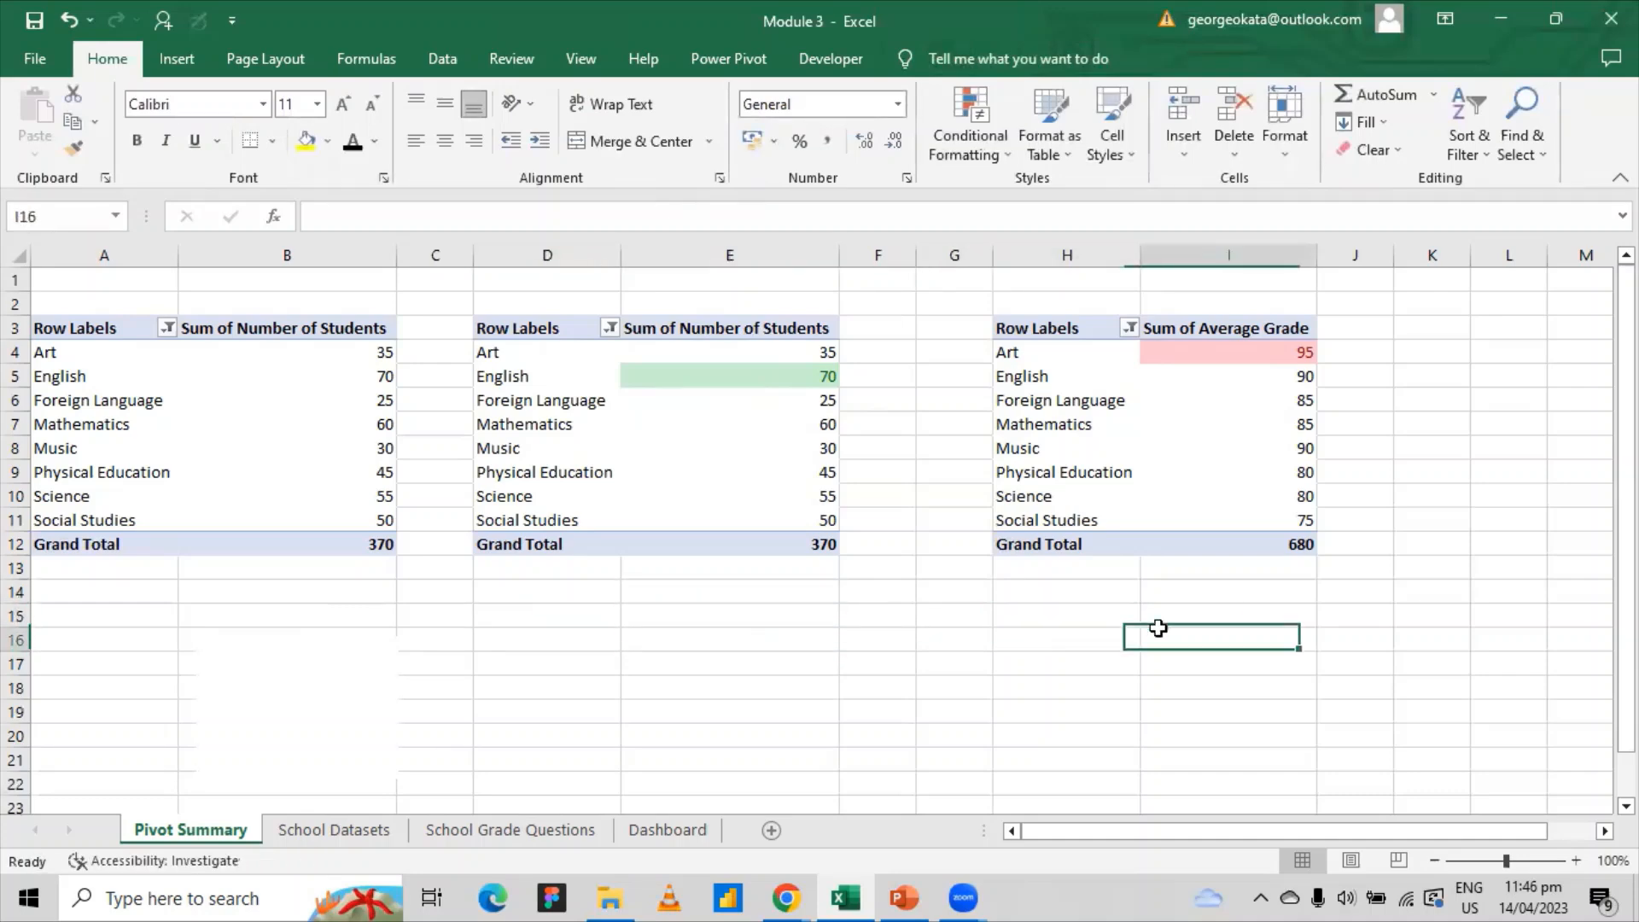
- Try to link the white rectangle to the first PivotTable's Grand Total with the formula =GETPIVOTDATA("Number of Students",$A$3)
left_click(289, 721)
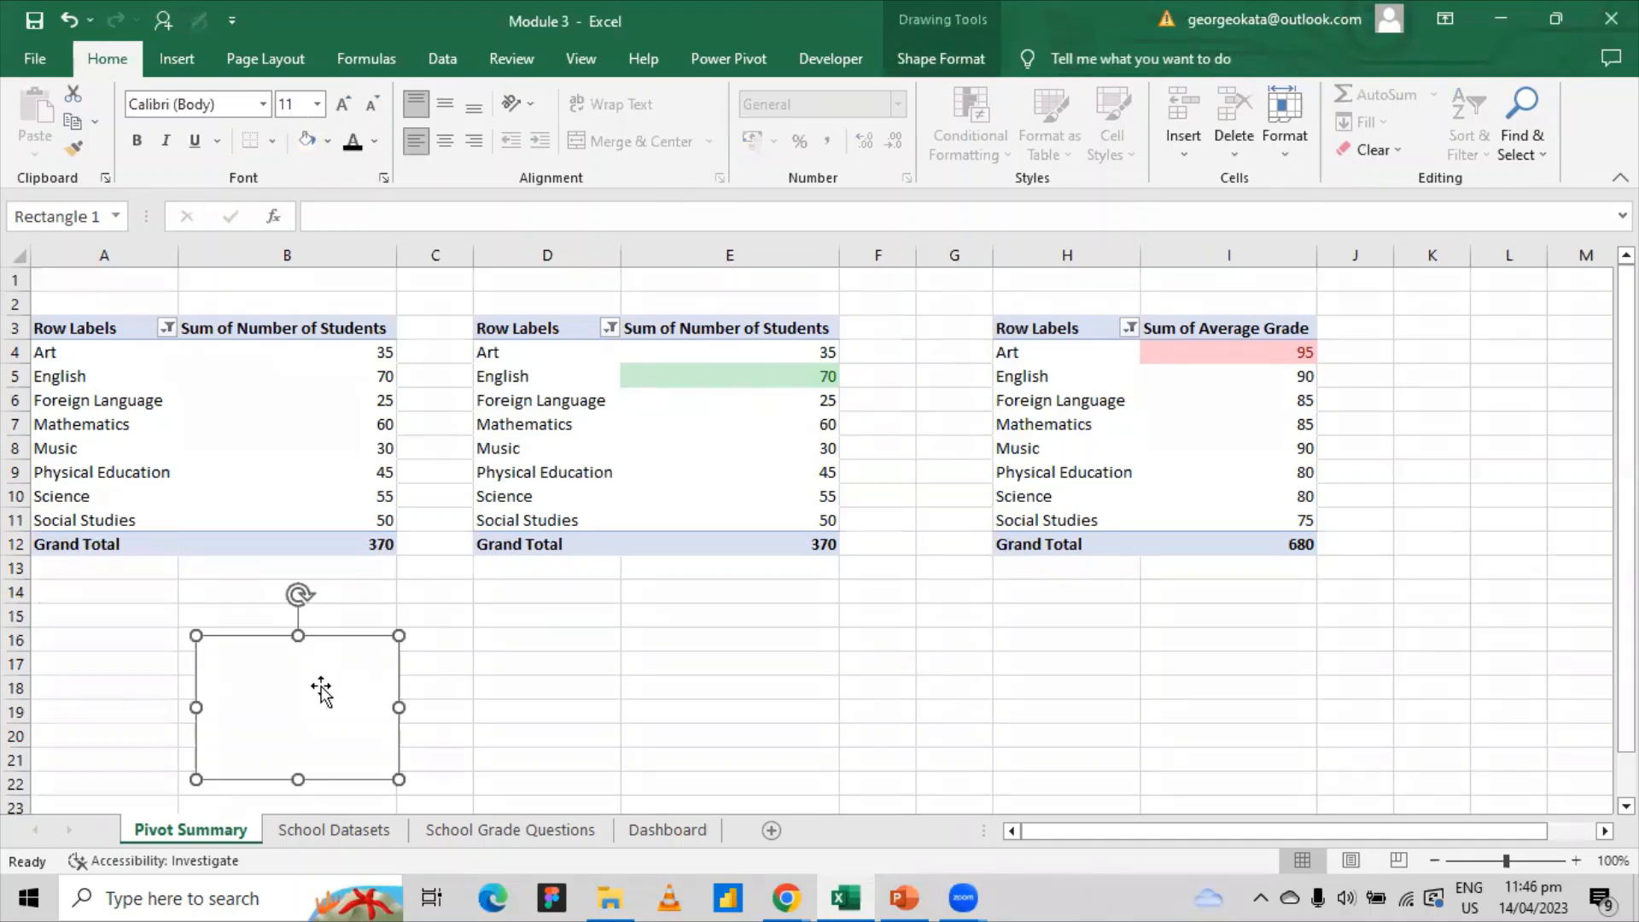
left_click(411, 207)
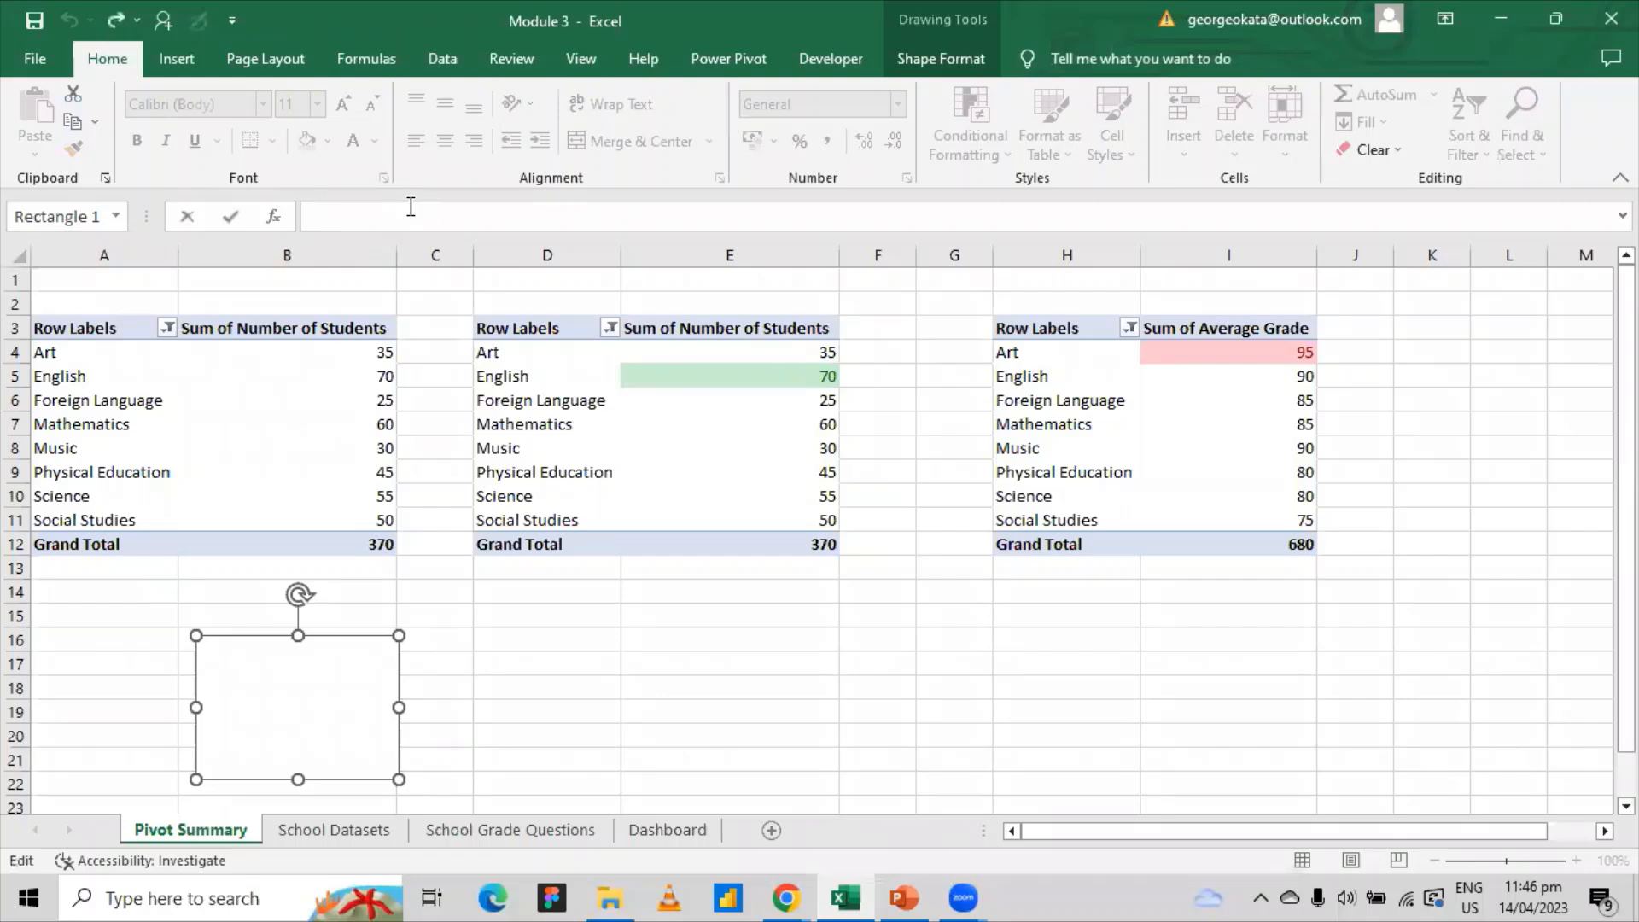
type("=")
left_click(366, 543)
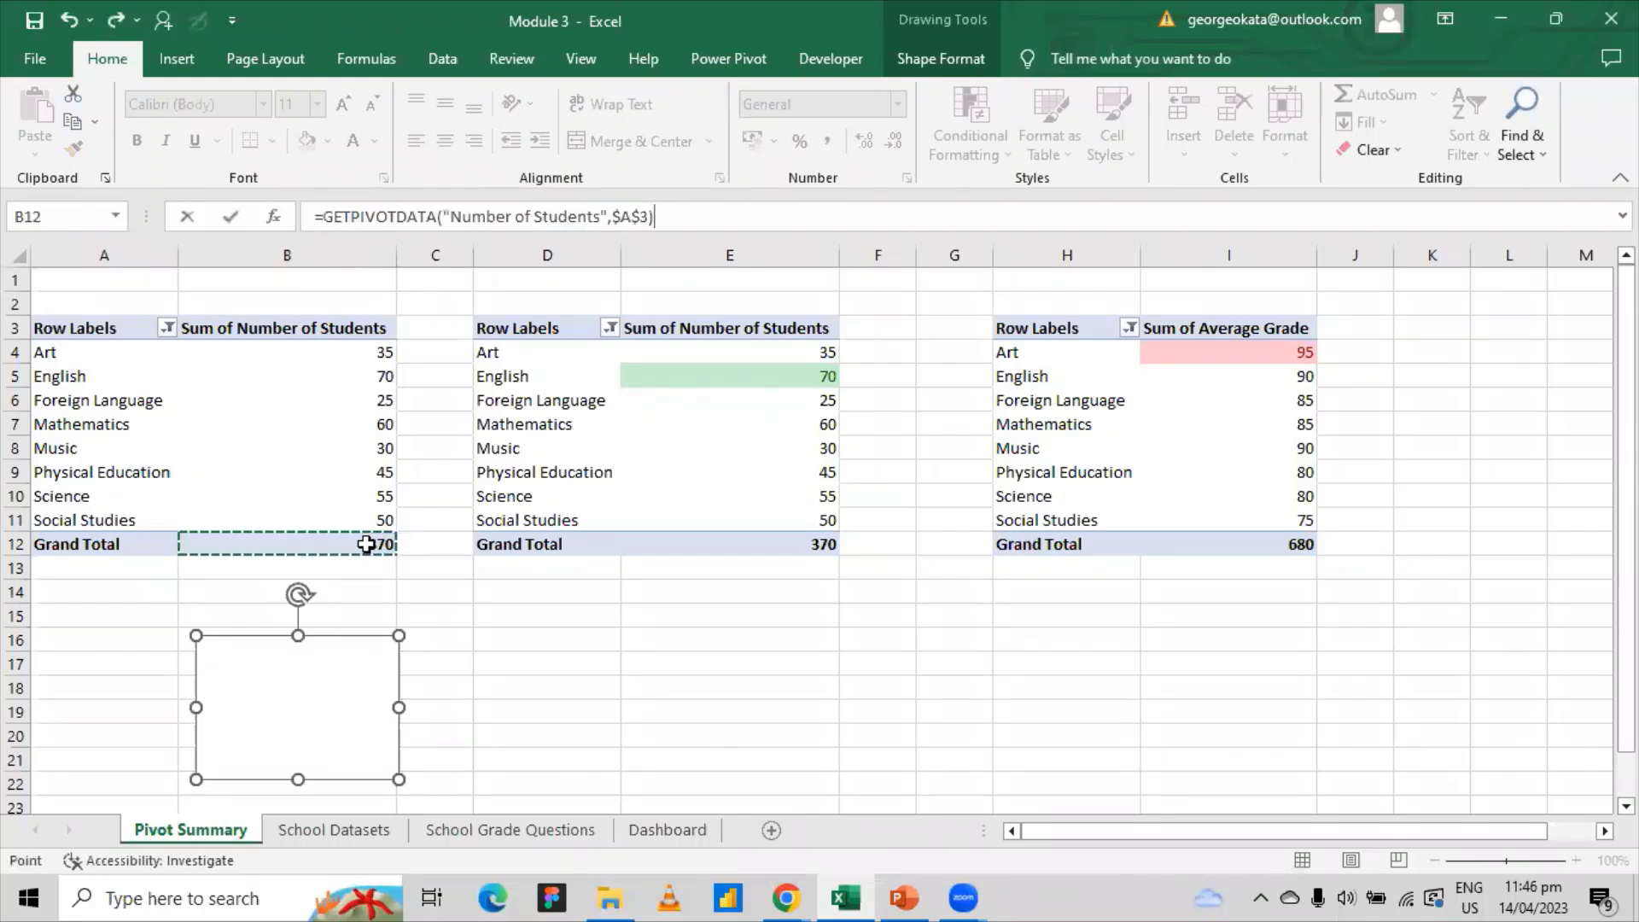
key("Return")
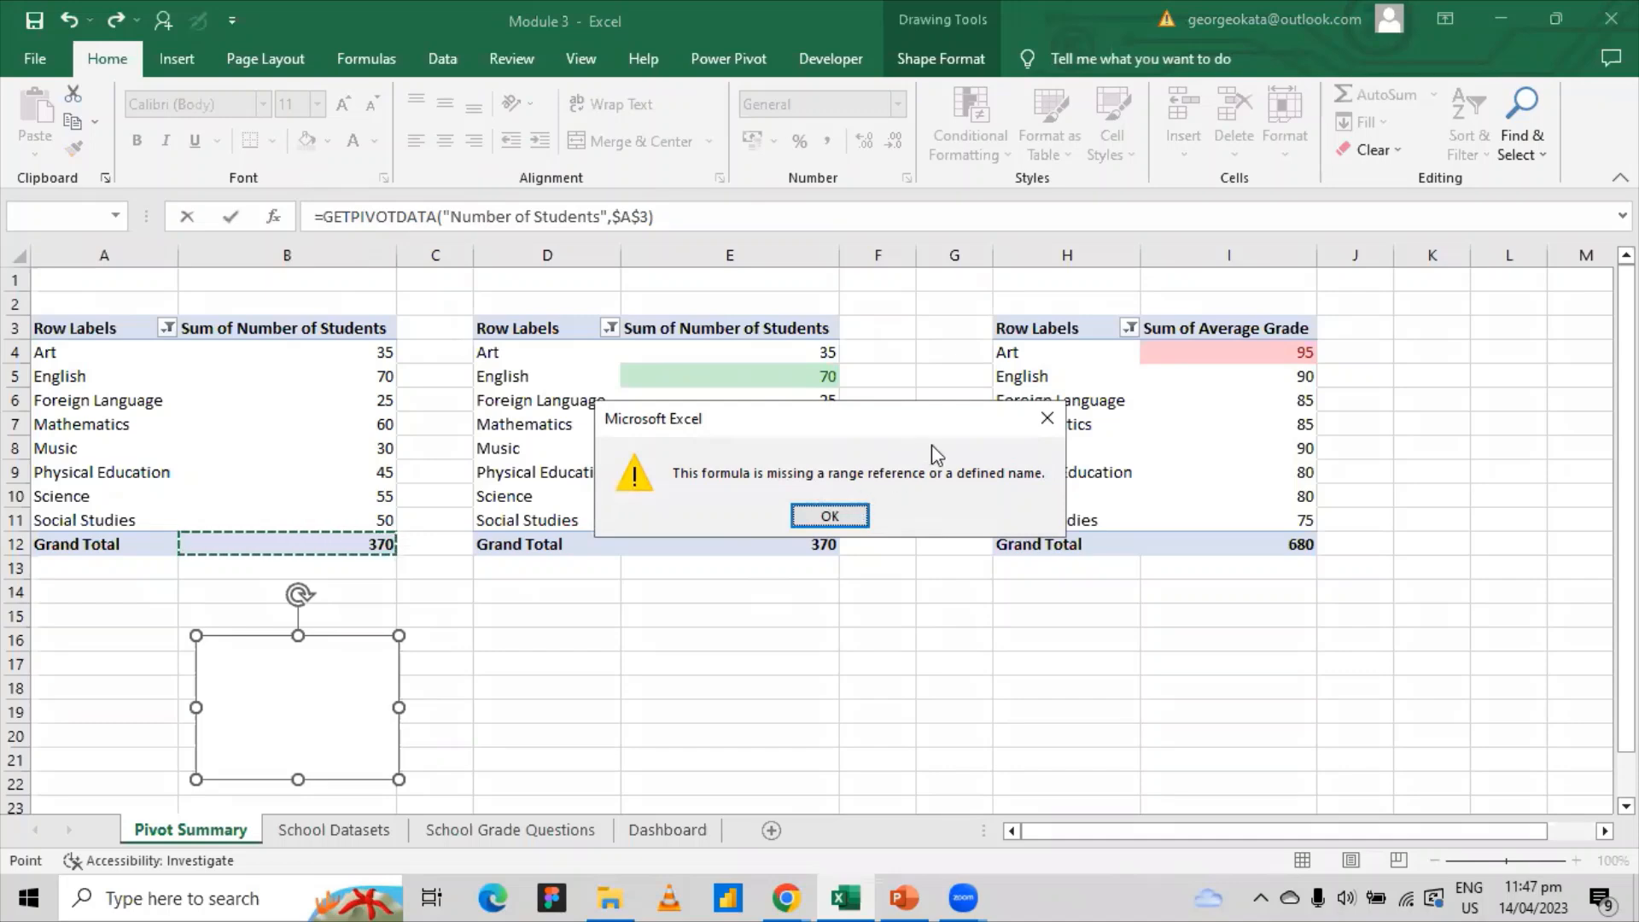
left_click(1047, 418)
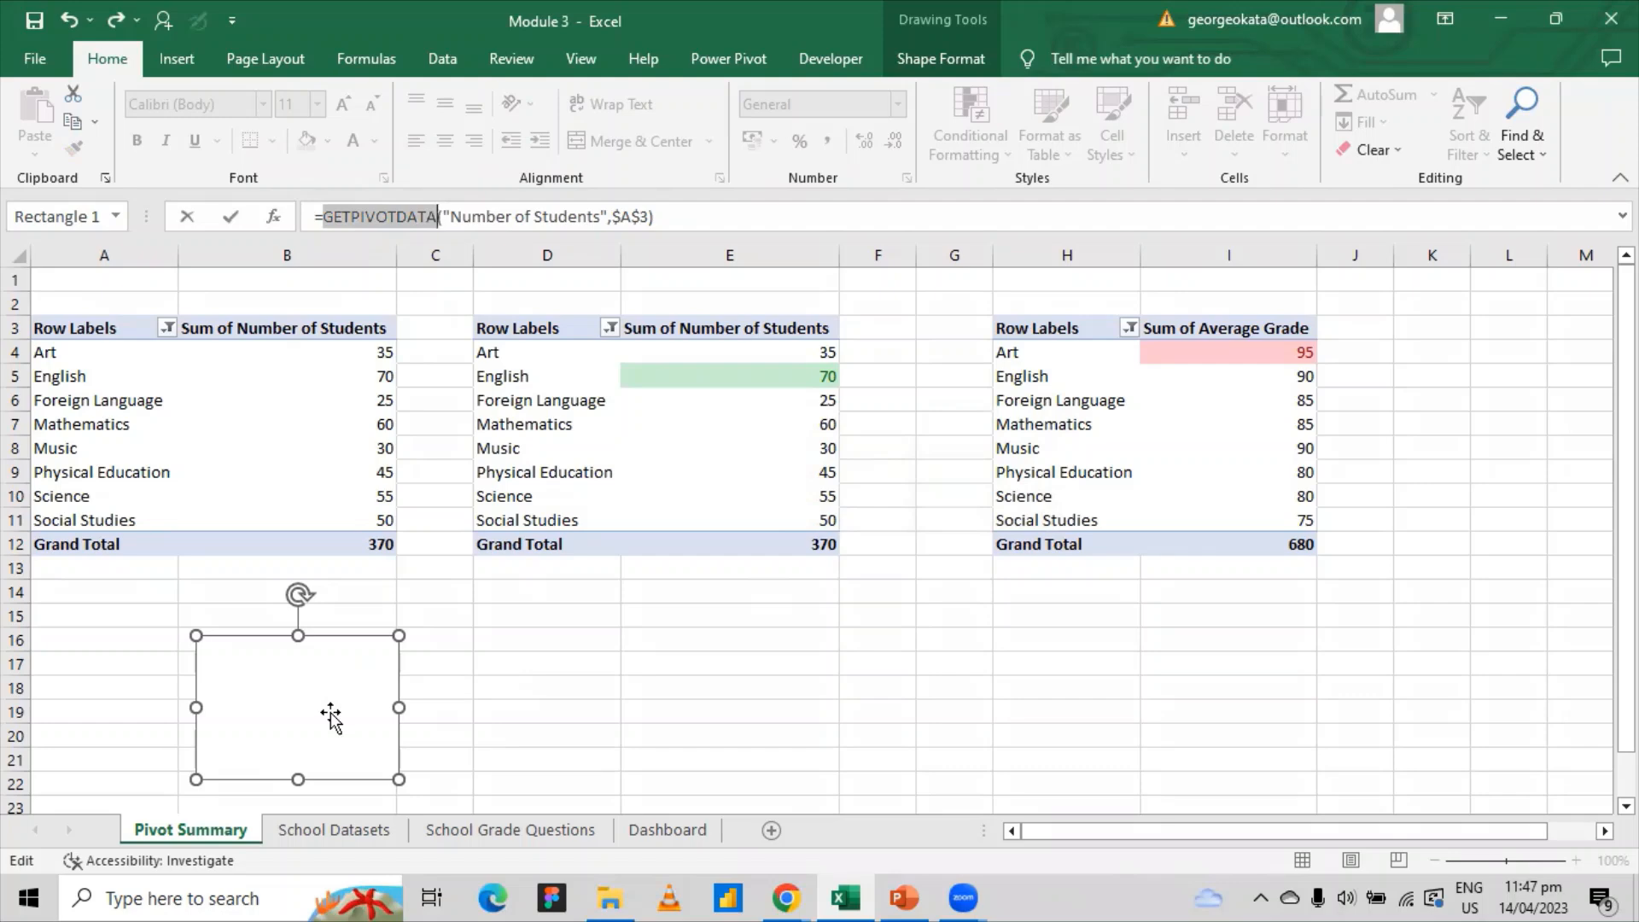
key("Escape")
- Test a reference to the first PivotTable's Grand Total in cell E17 and clear that cell again
left_click(617, 712)
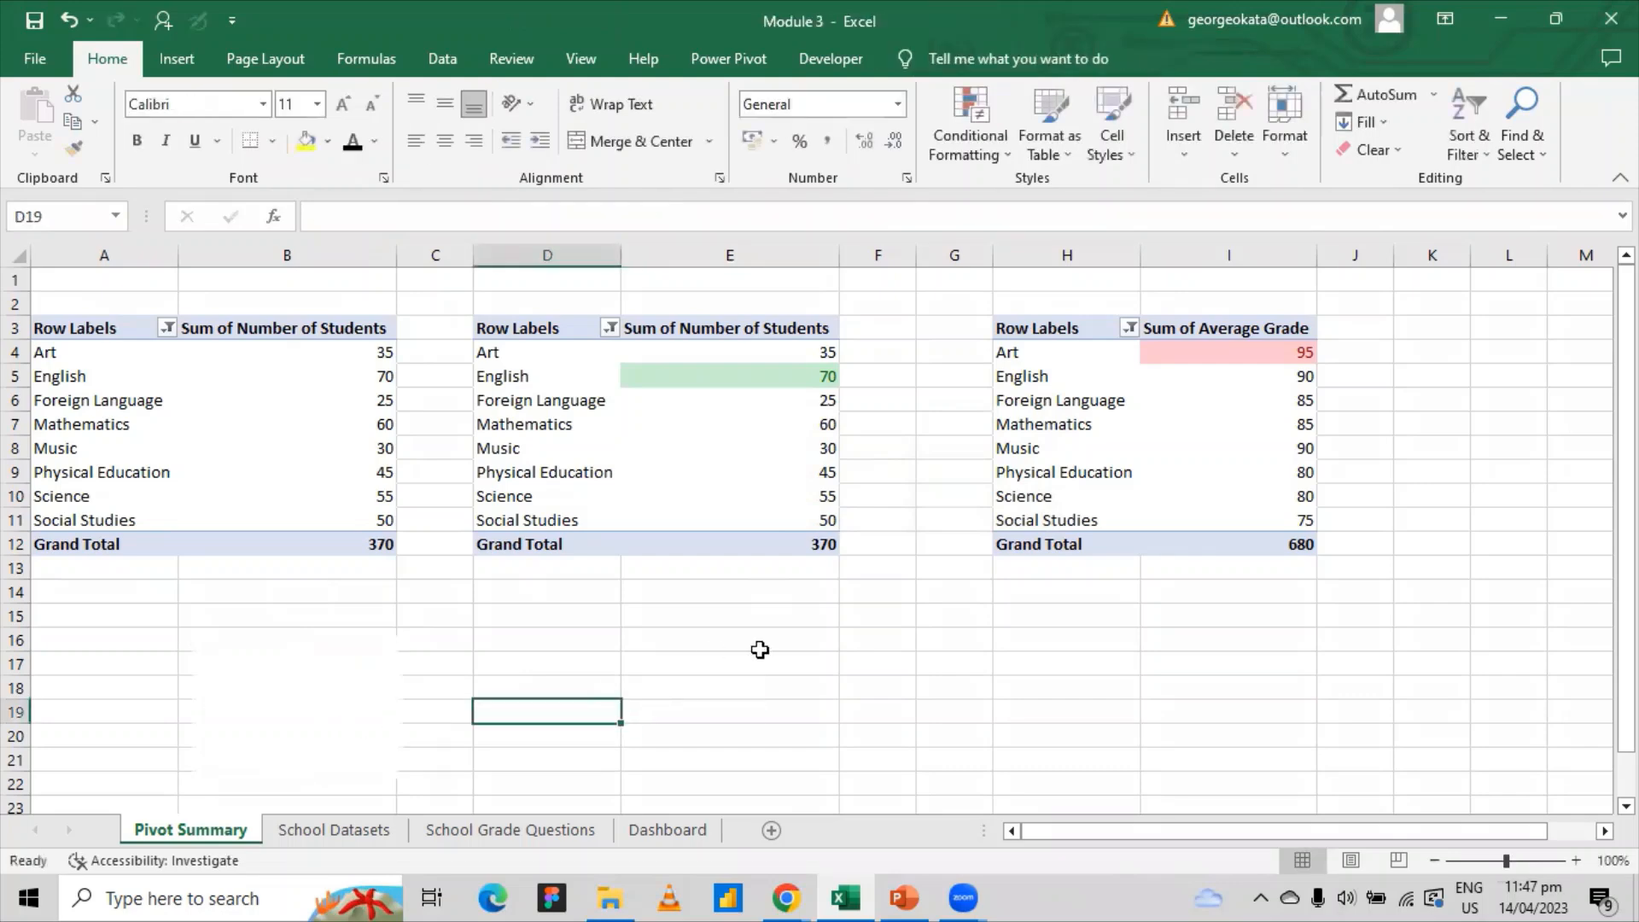
left_click(791, 653)
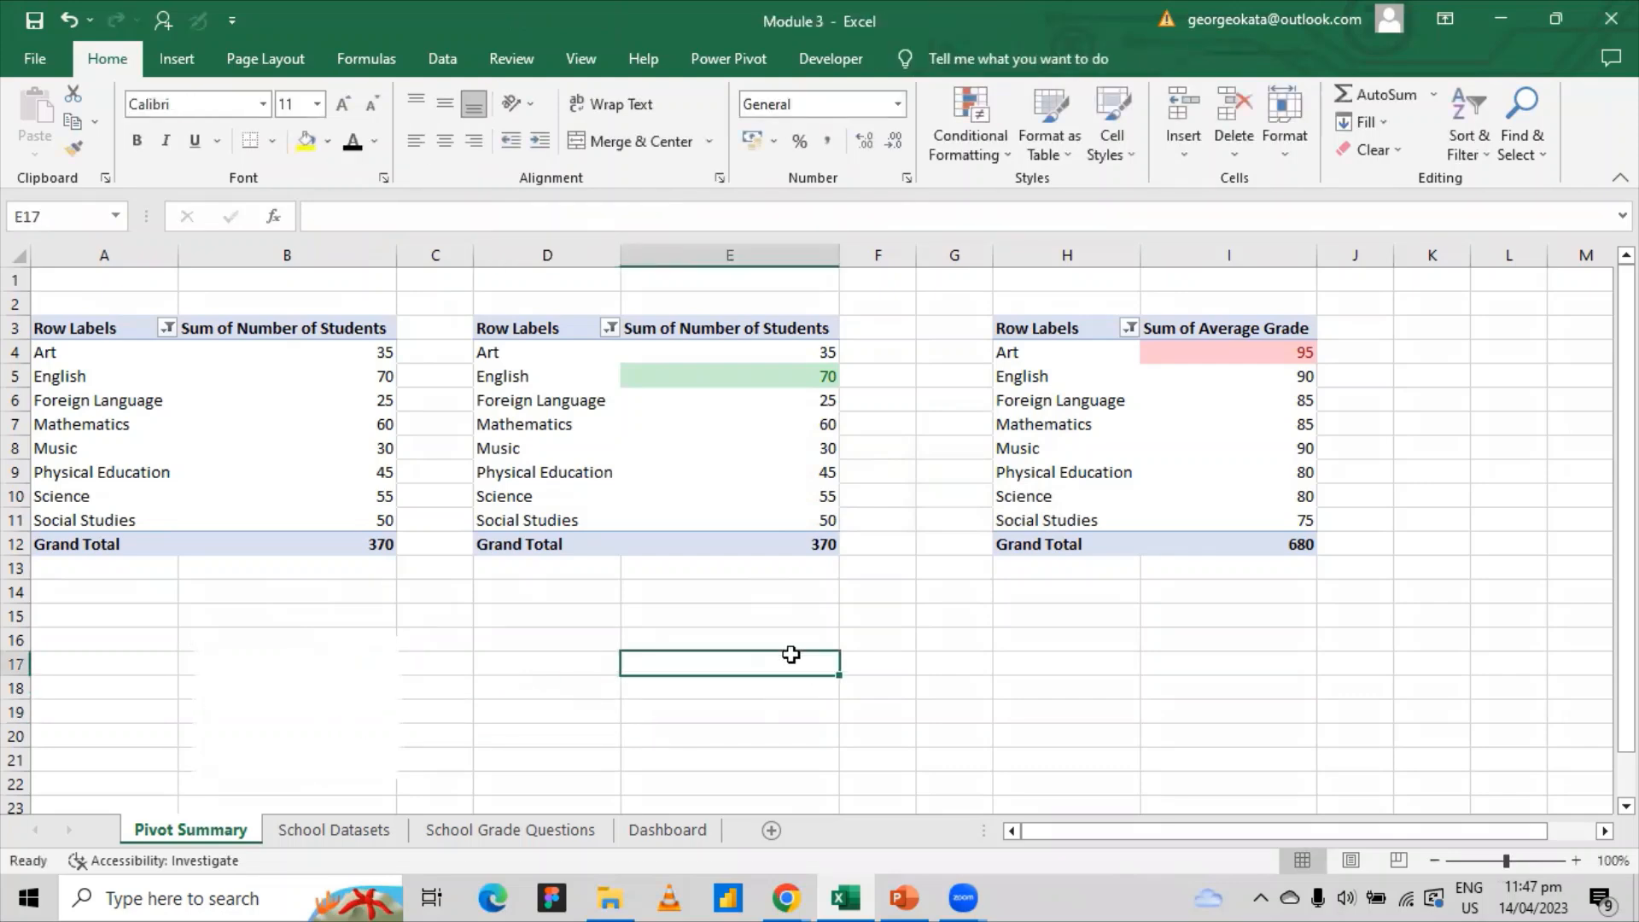
type("=")
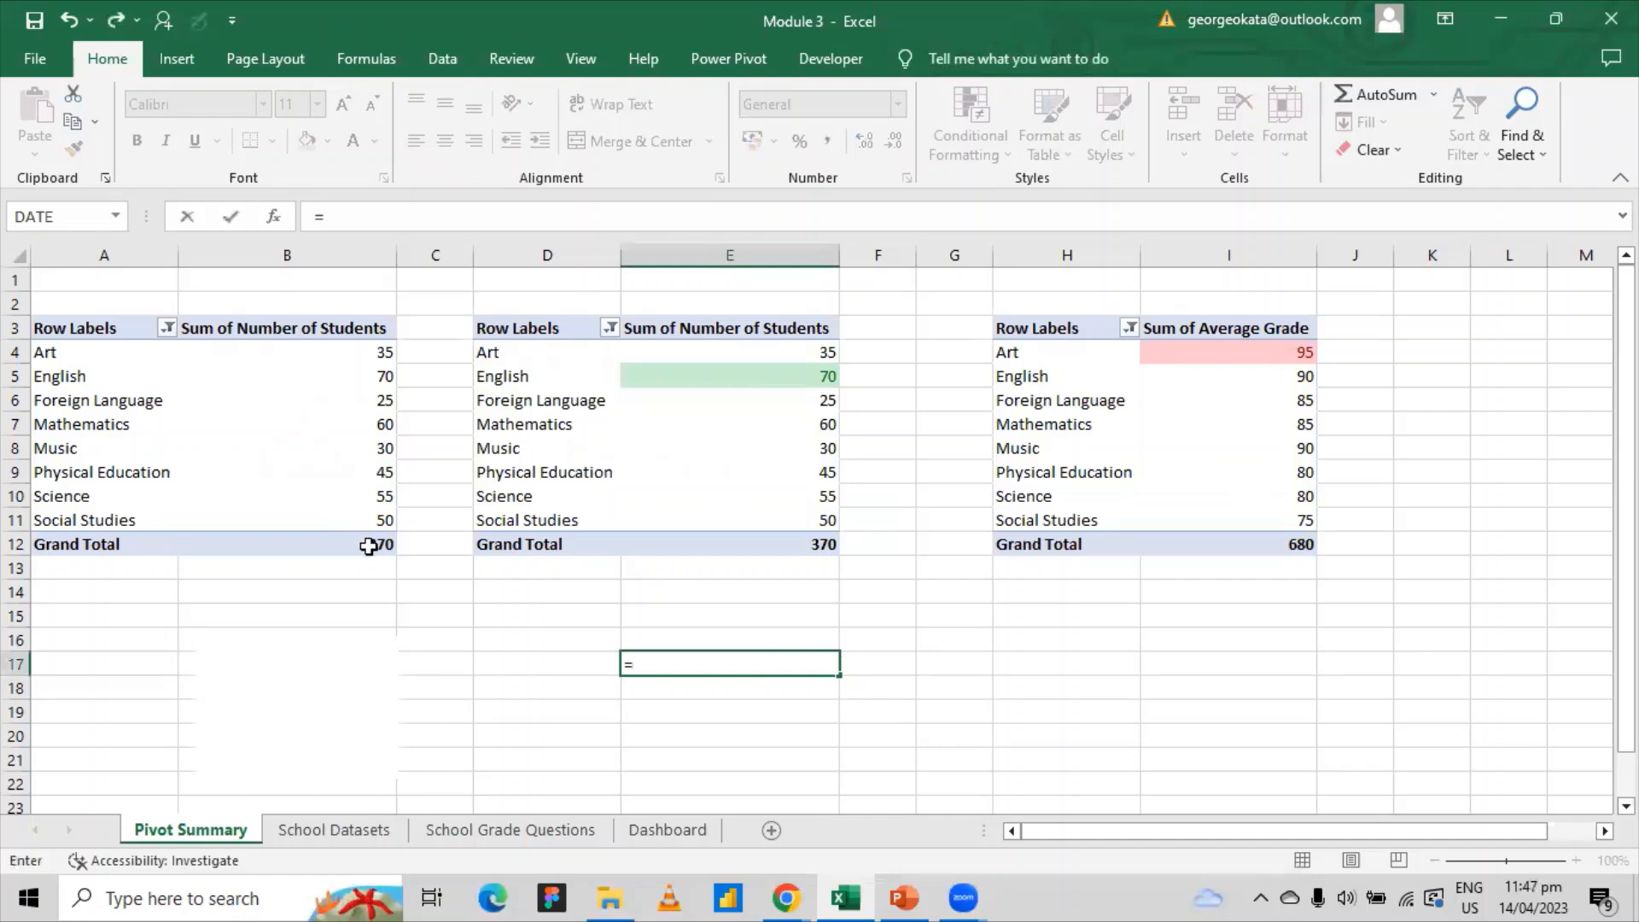
left_click(368, 547)
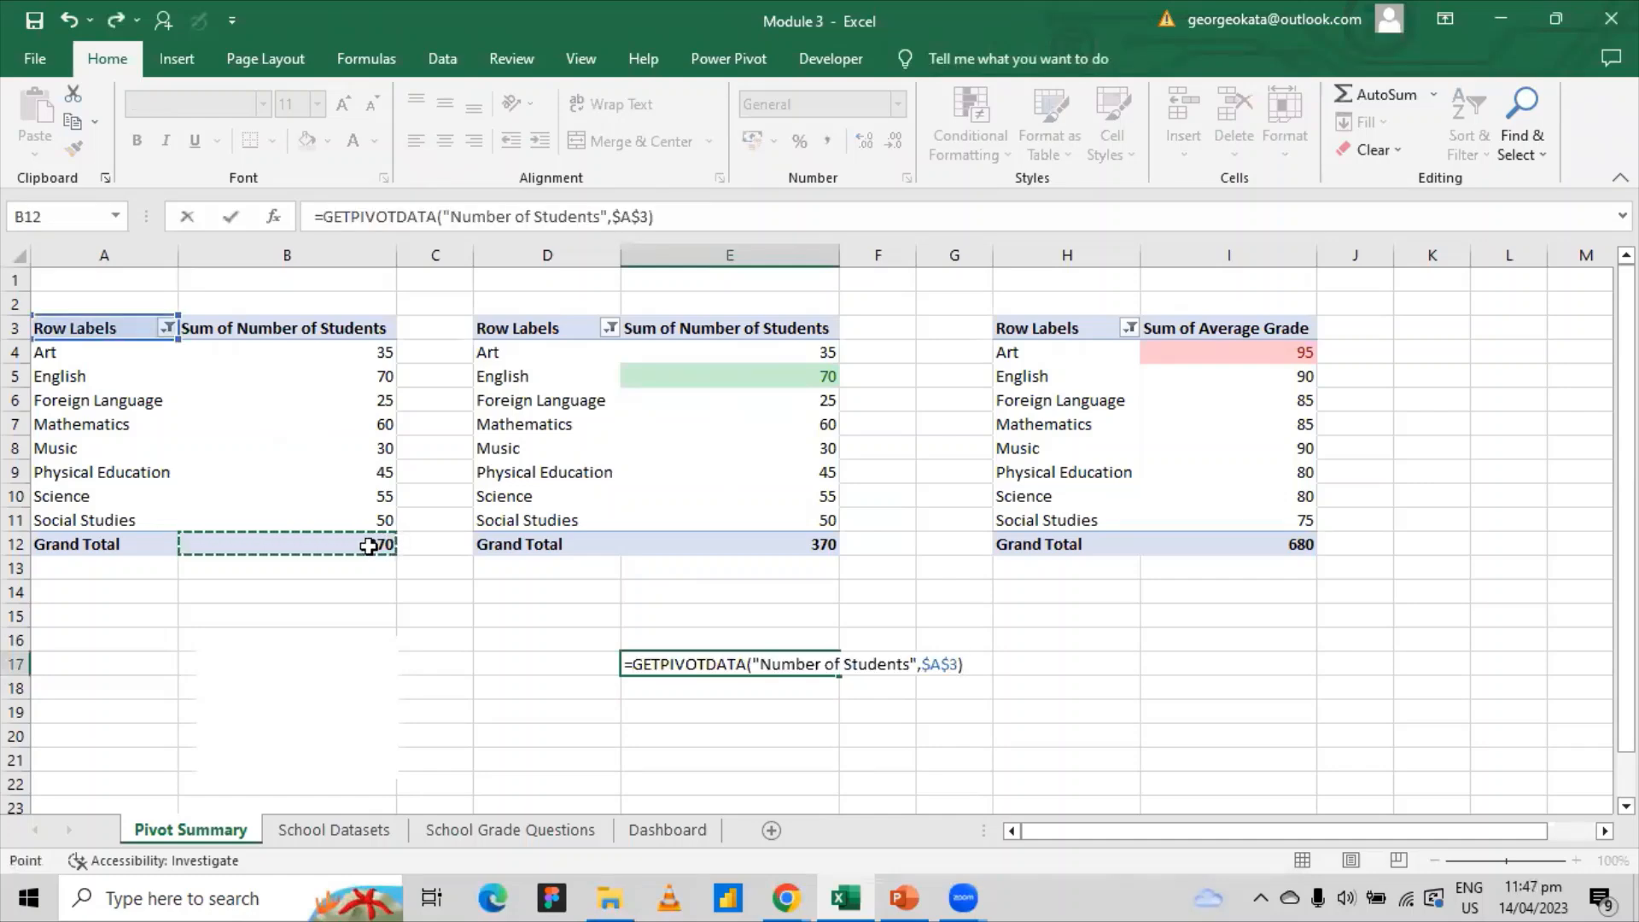
key("Return")
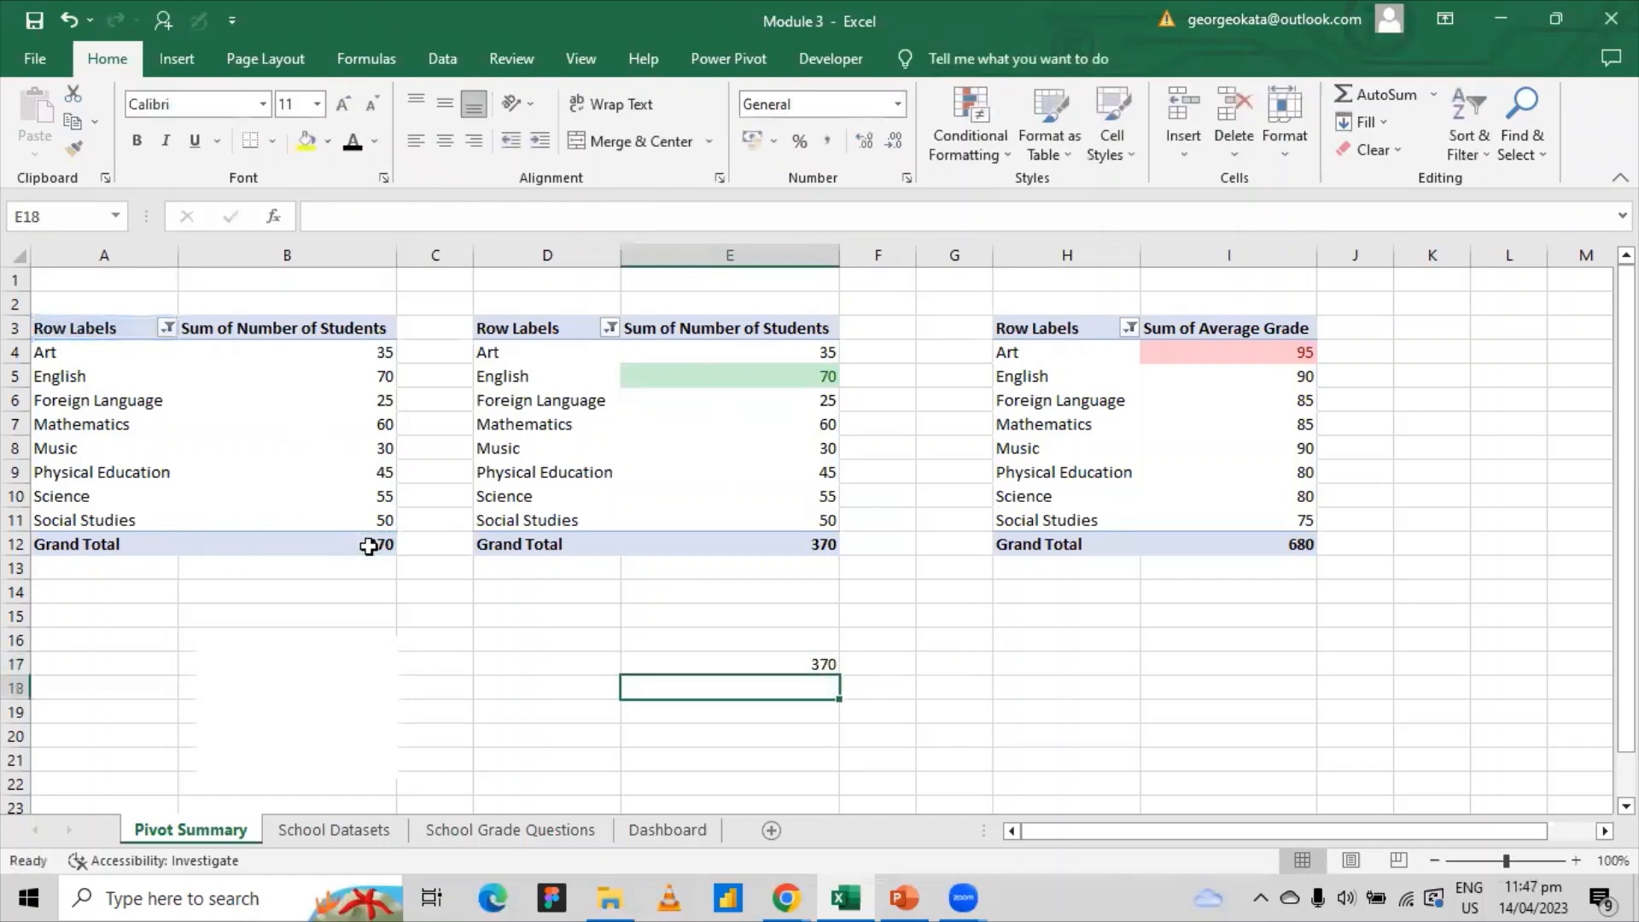
left_click(784, 653)
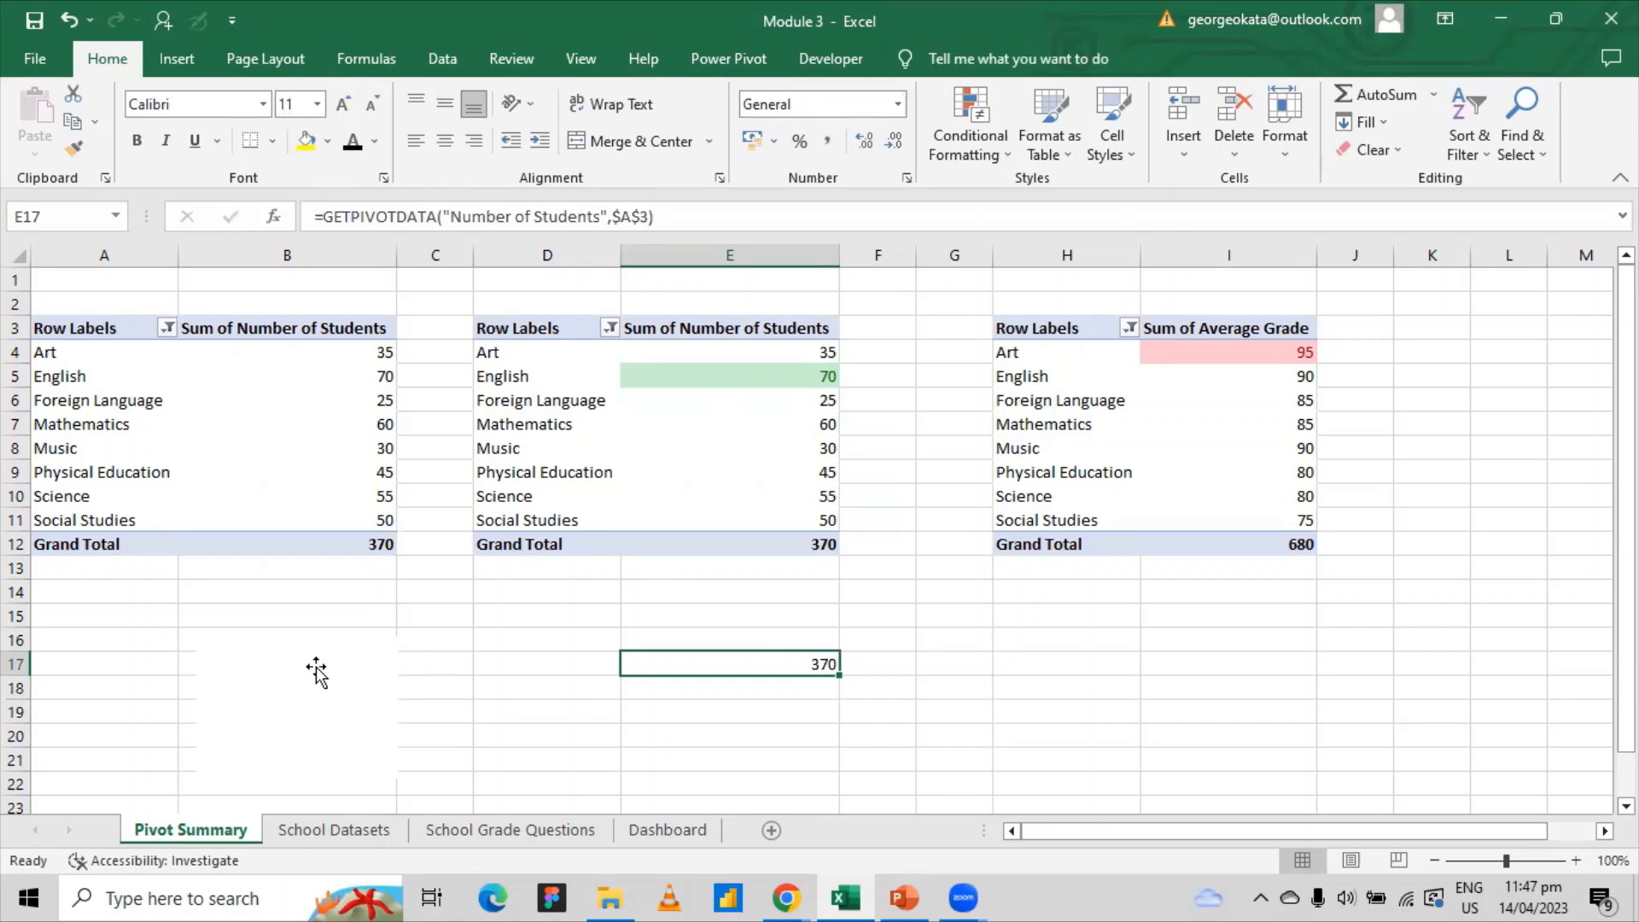
key("Delete")
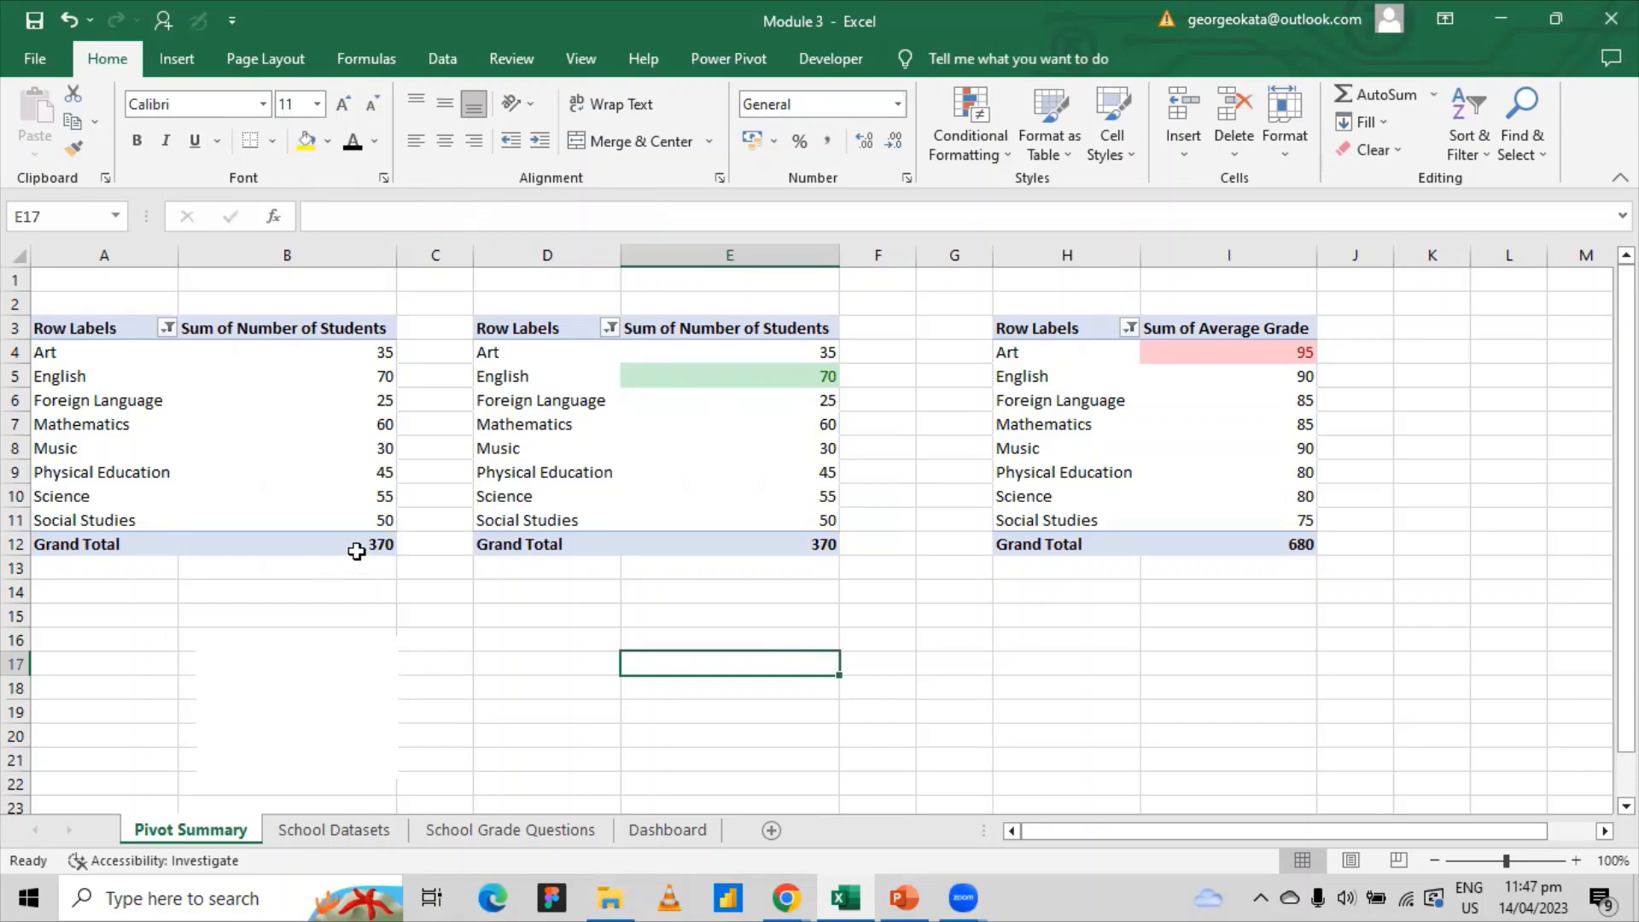
- Try to enter 370 as the white rectangle's formula
left_click(355, 551)
left_click(304, 707)
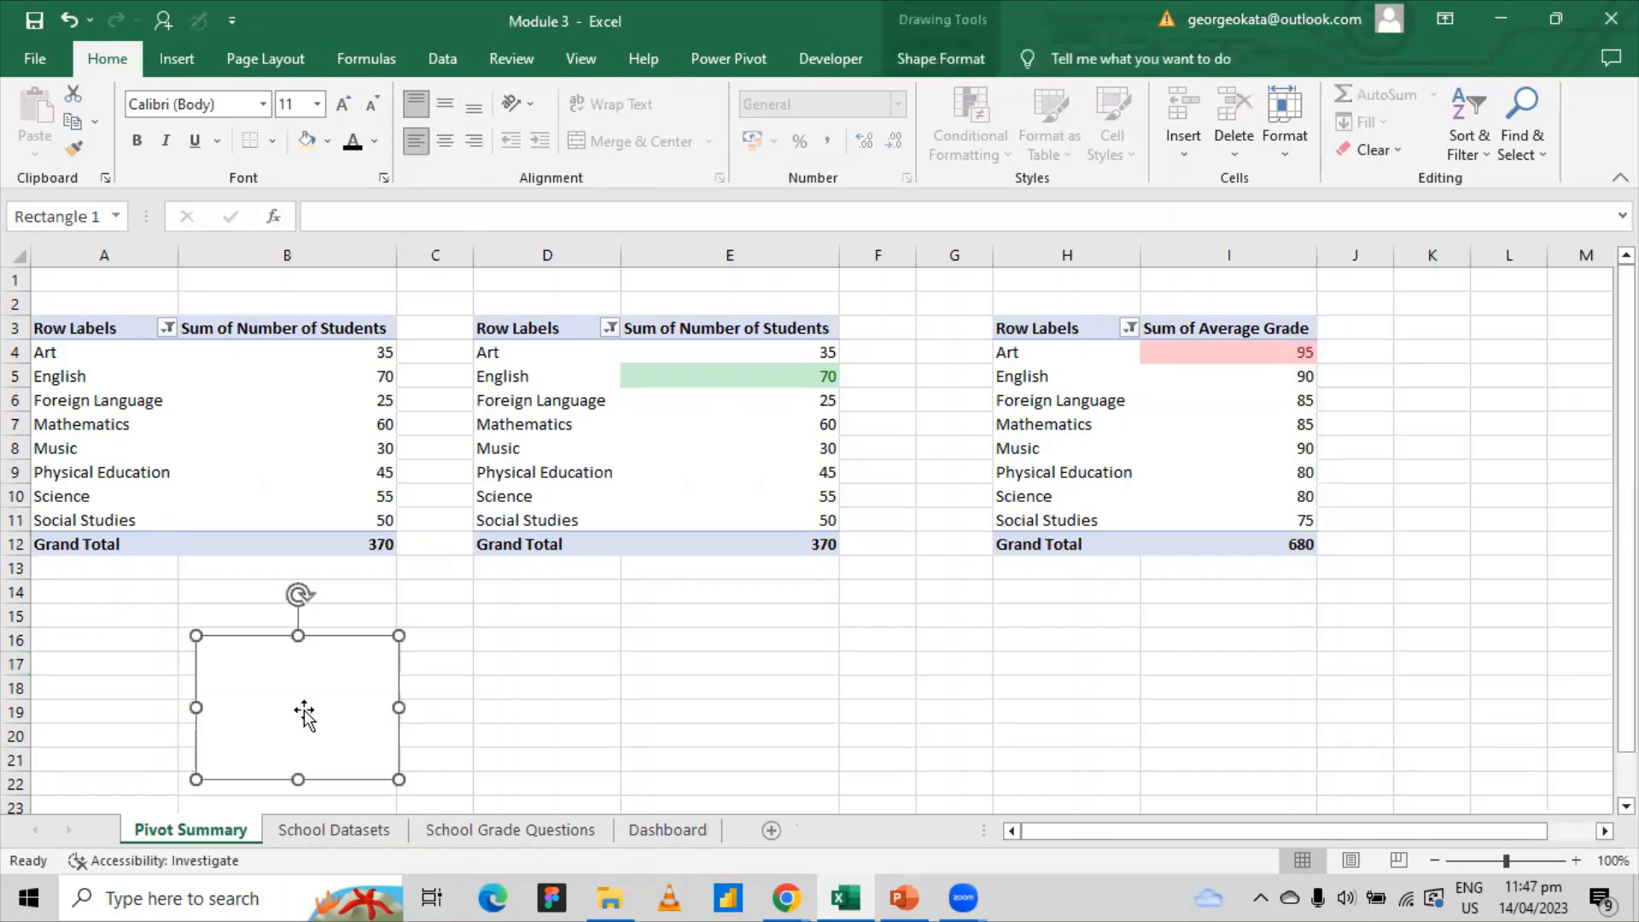
left_click(348, 219)
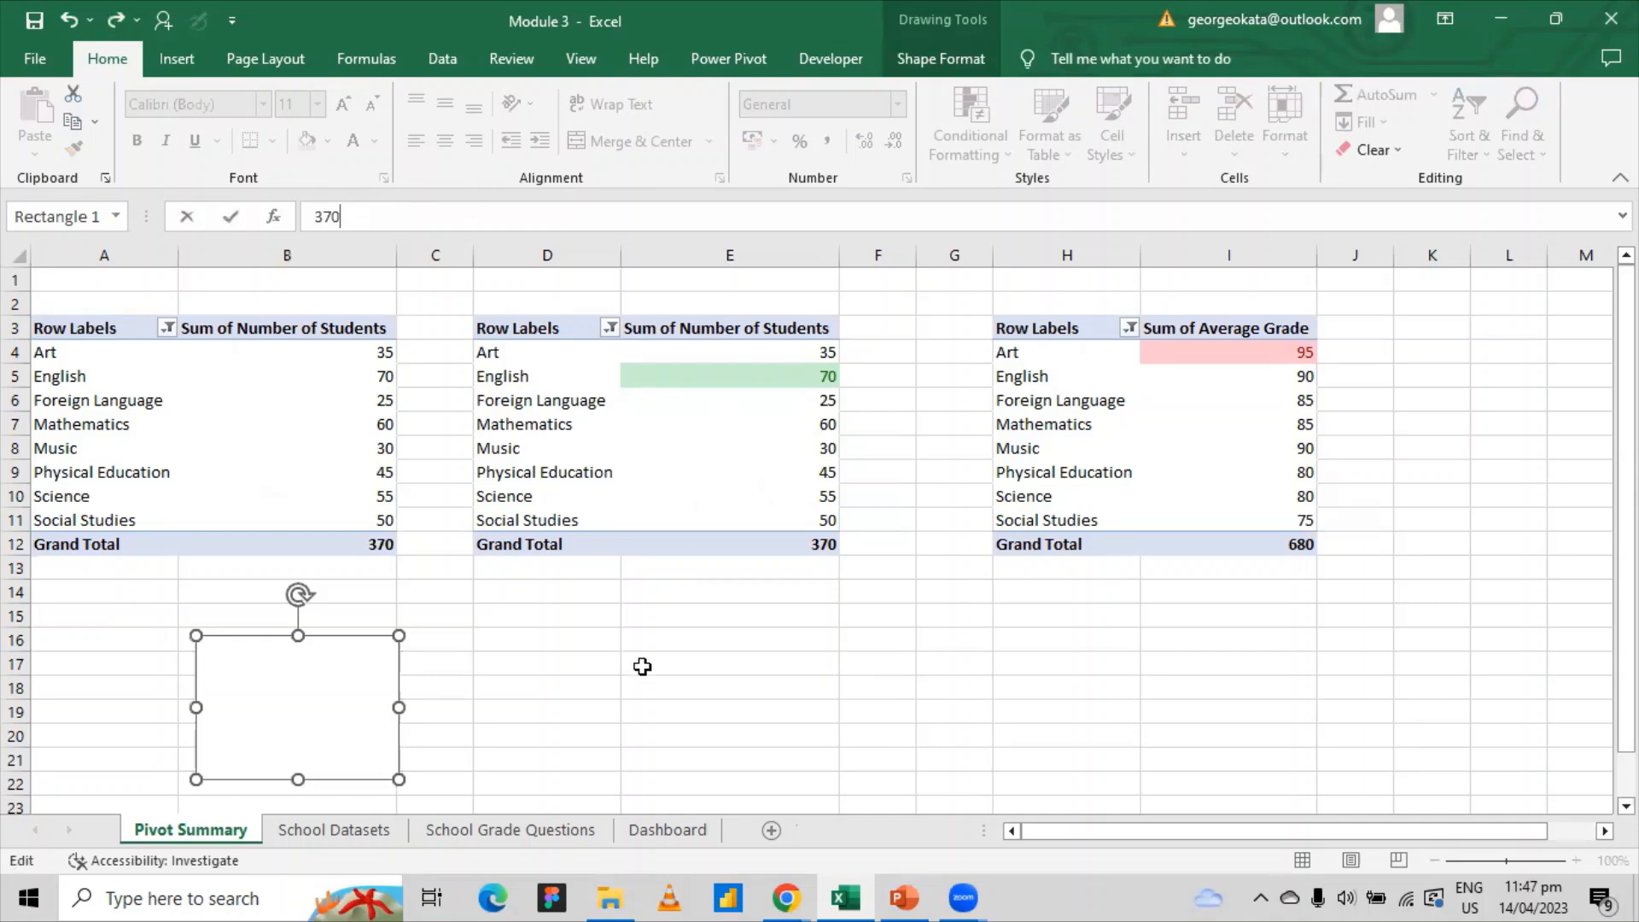
key("Return")
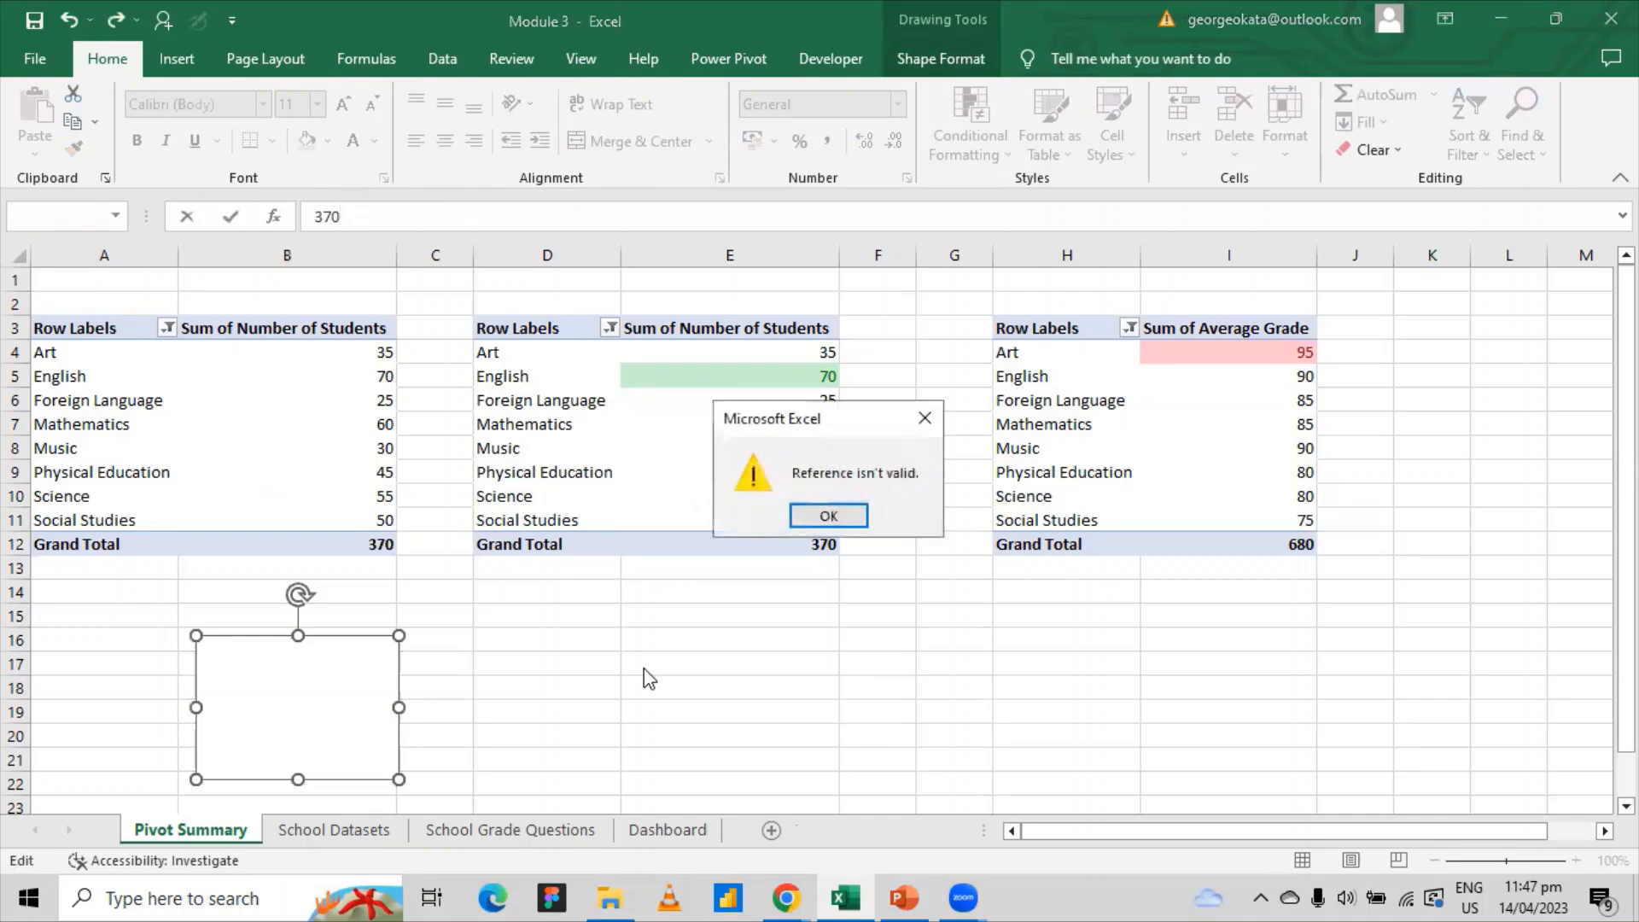
left_click(828, 515)
left_click(356, 724)
left_click(922, 418)
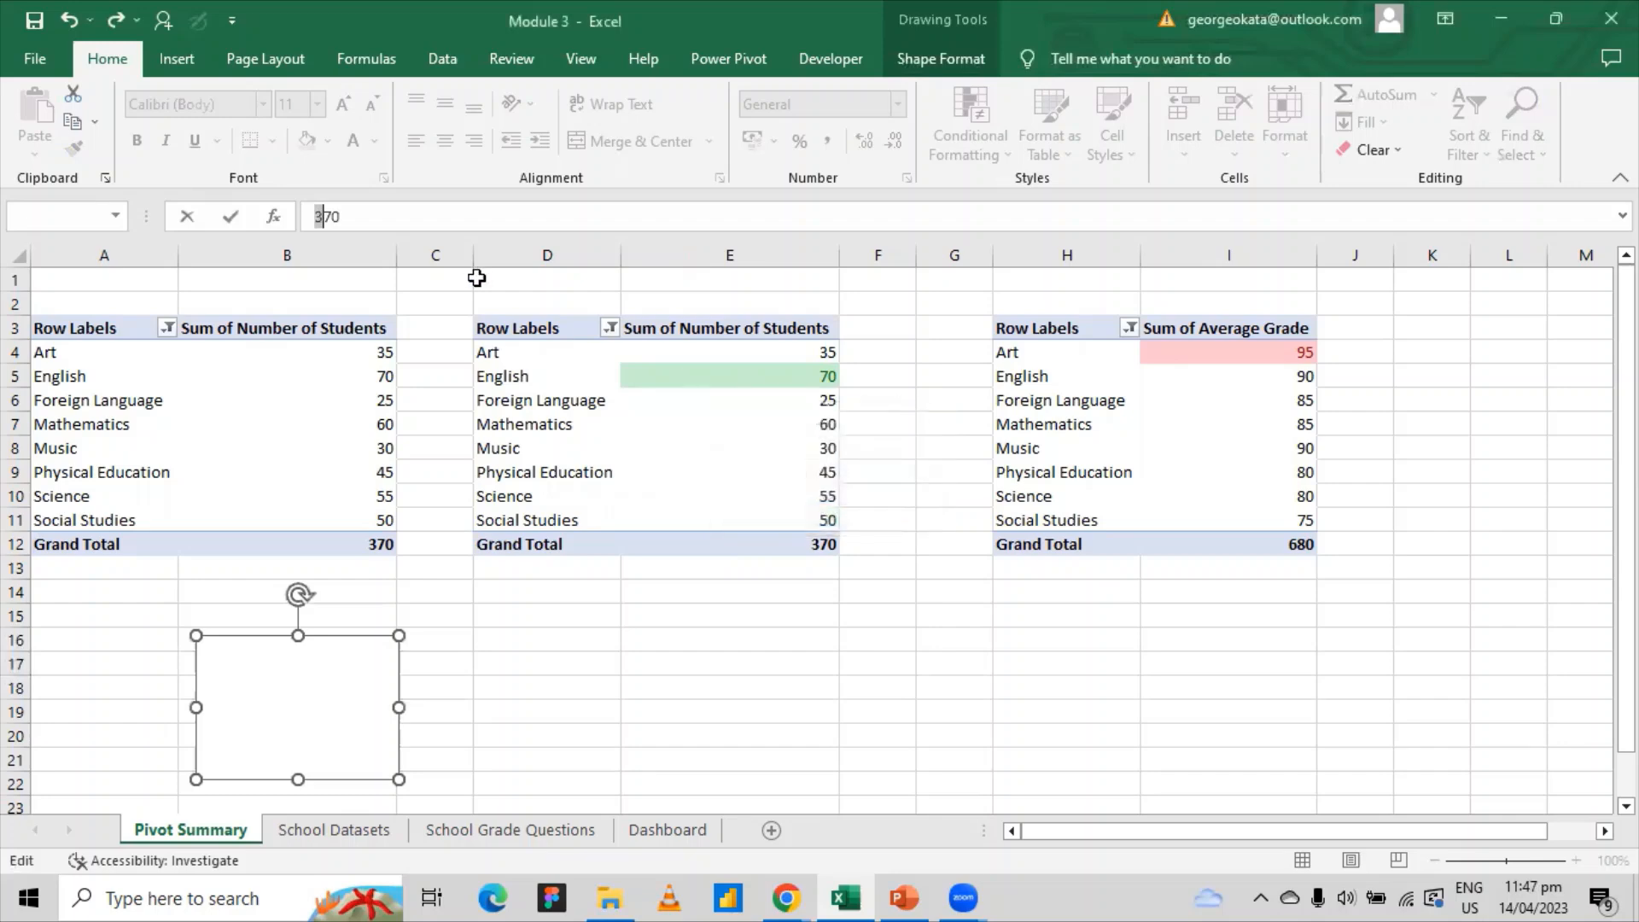
- Clear the 370 entry from the white rectangle's formula
left_click(551, 661)
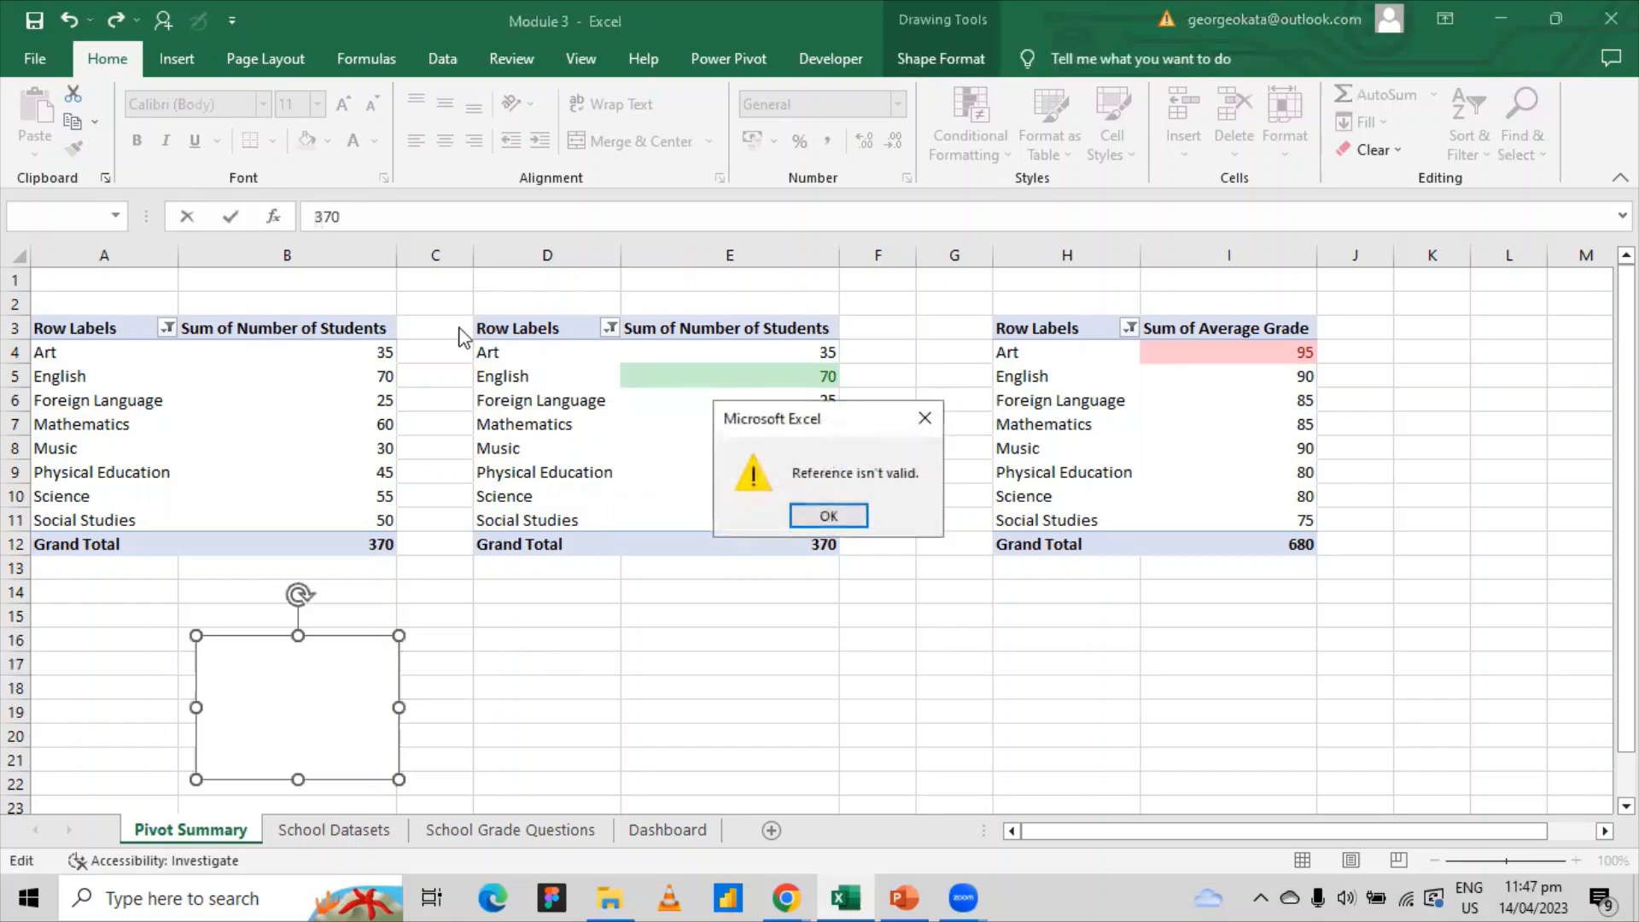
left_click(924, 418)
right_click(365, 220)
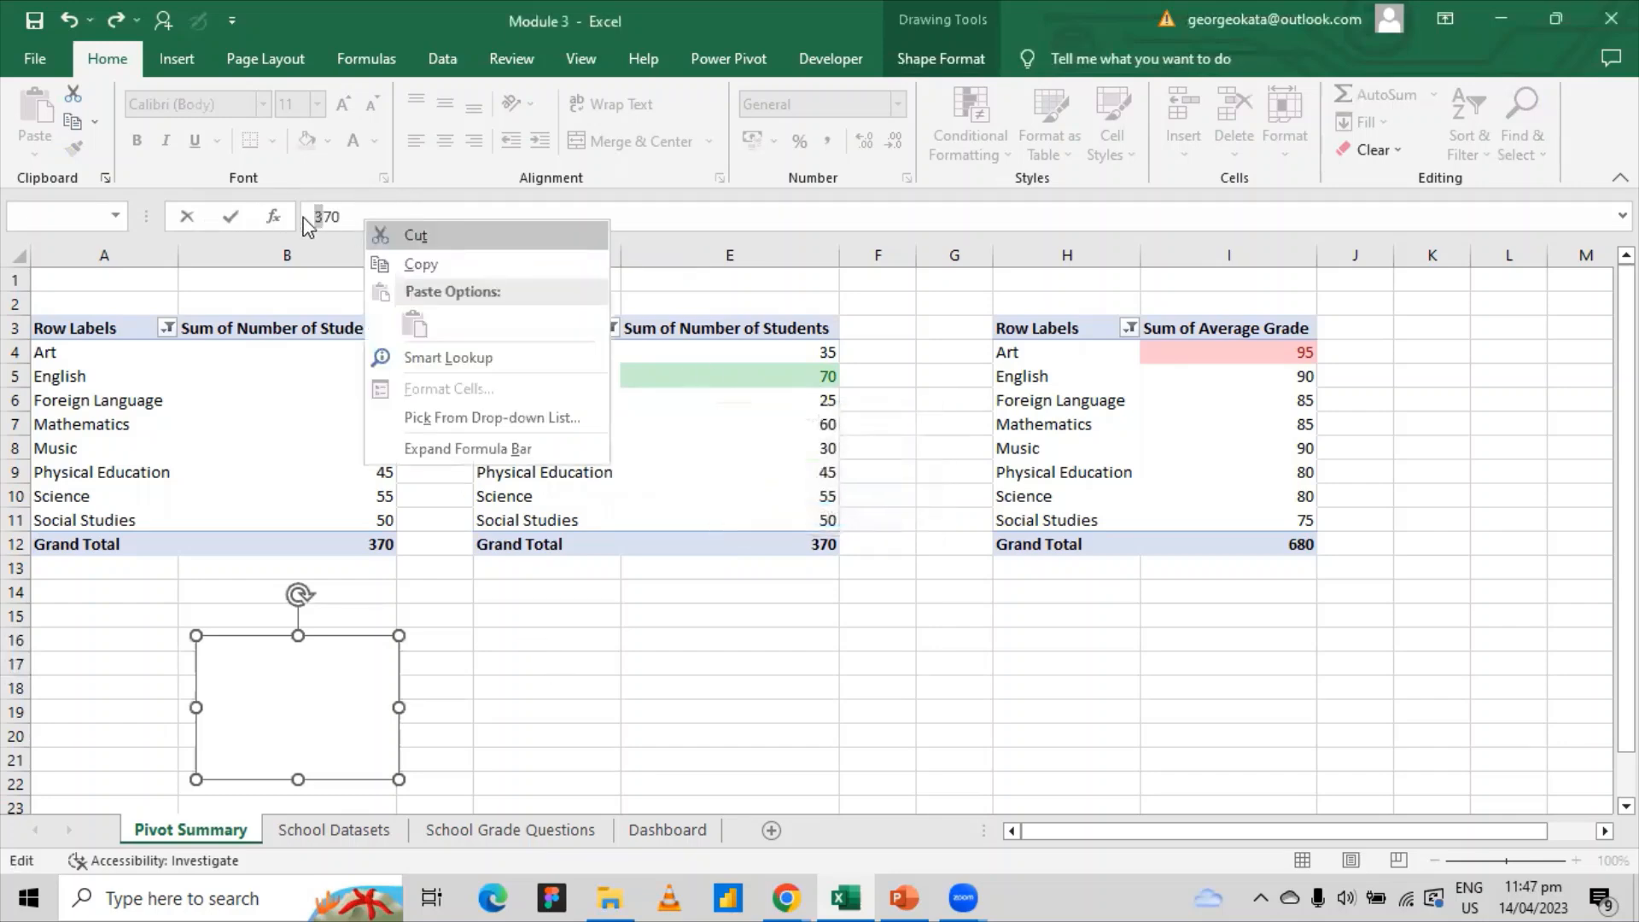
right_click(331, 219)
left_click(335, 211)
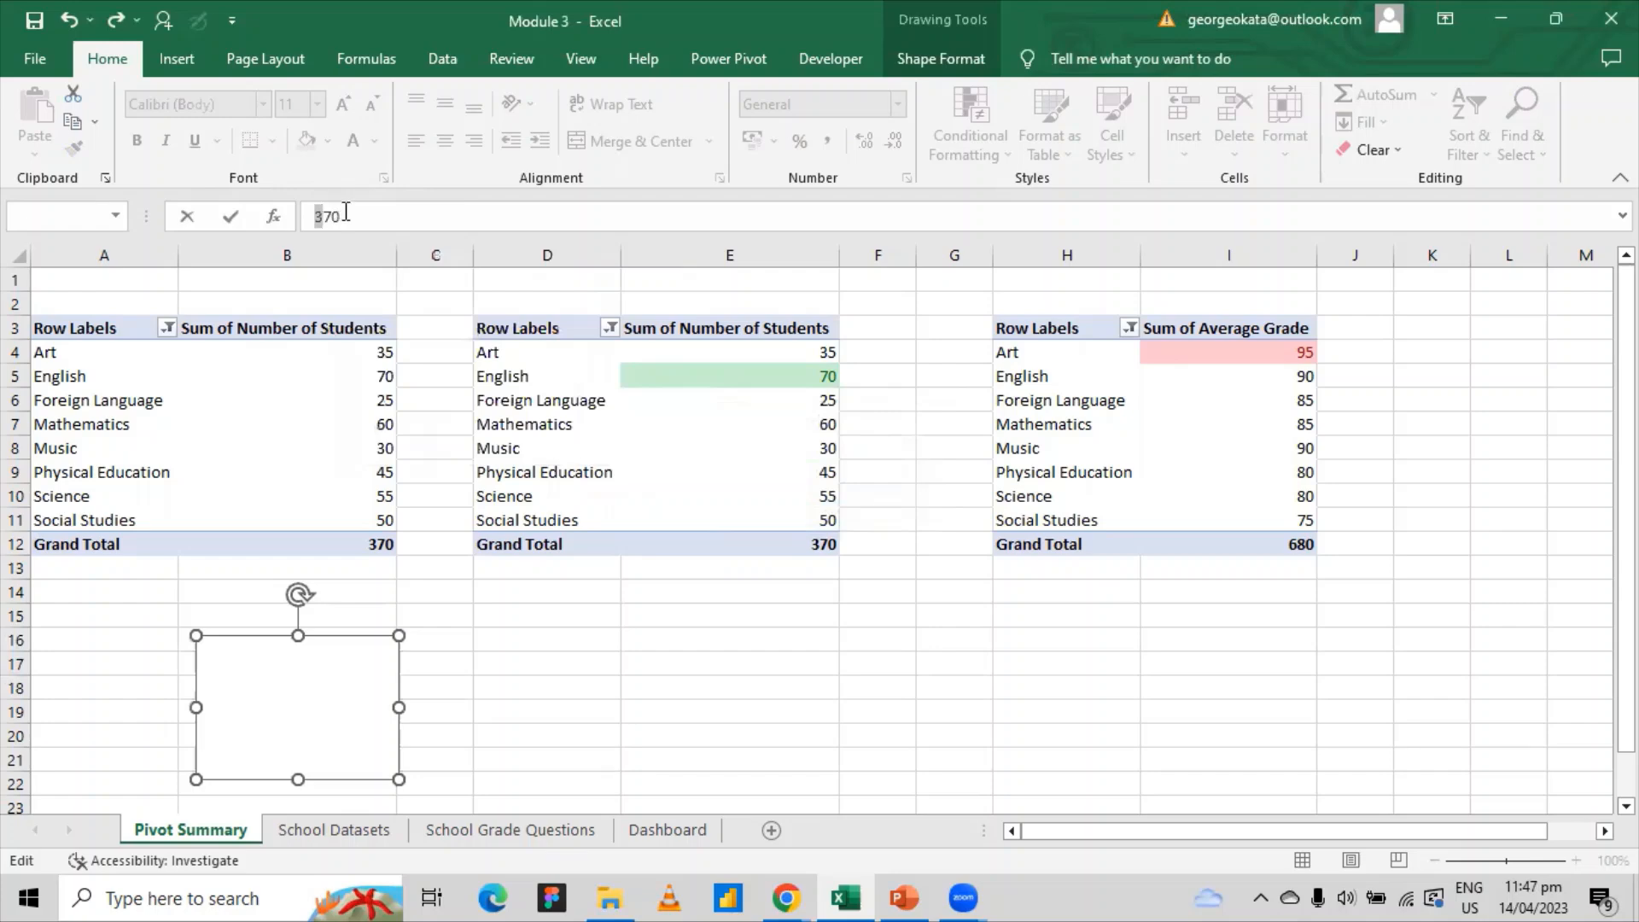
left_click_drag(346, 213, 236, 227)
left_click(659, 705)
- Enter 370 as text directly in the white rectangle and color it black
left_click(321, 688)
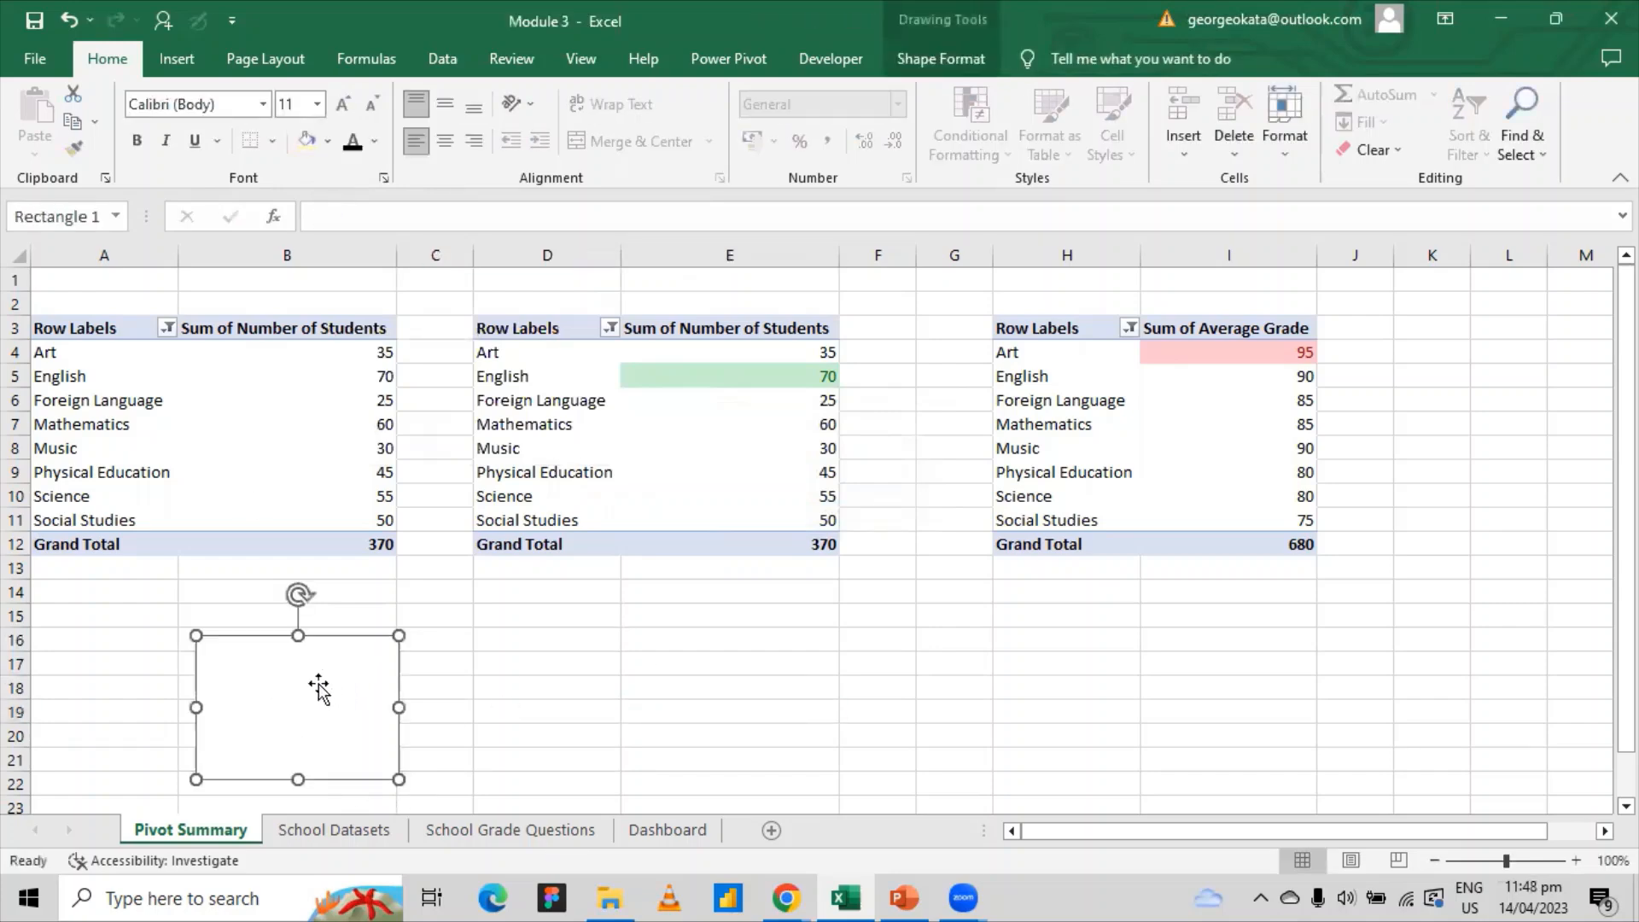
left_click(318, 688)
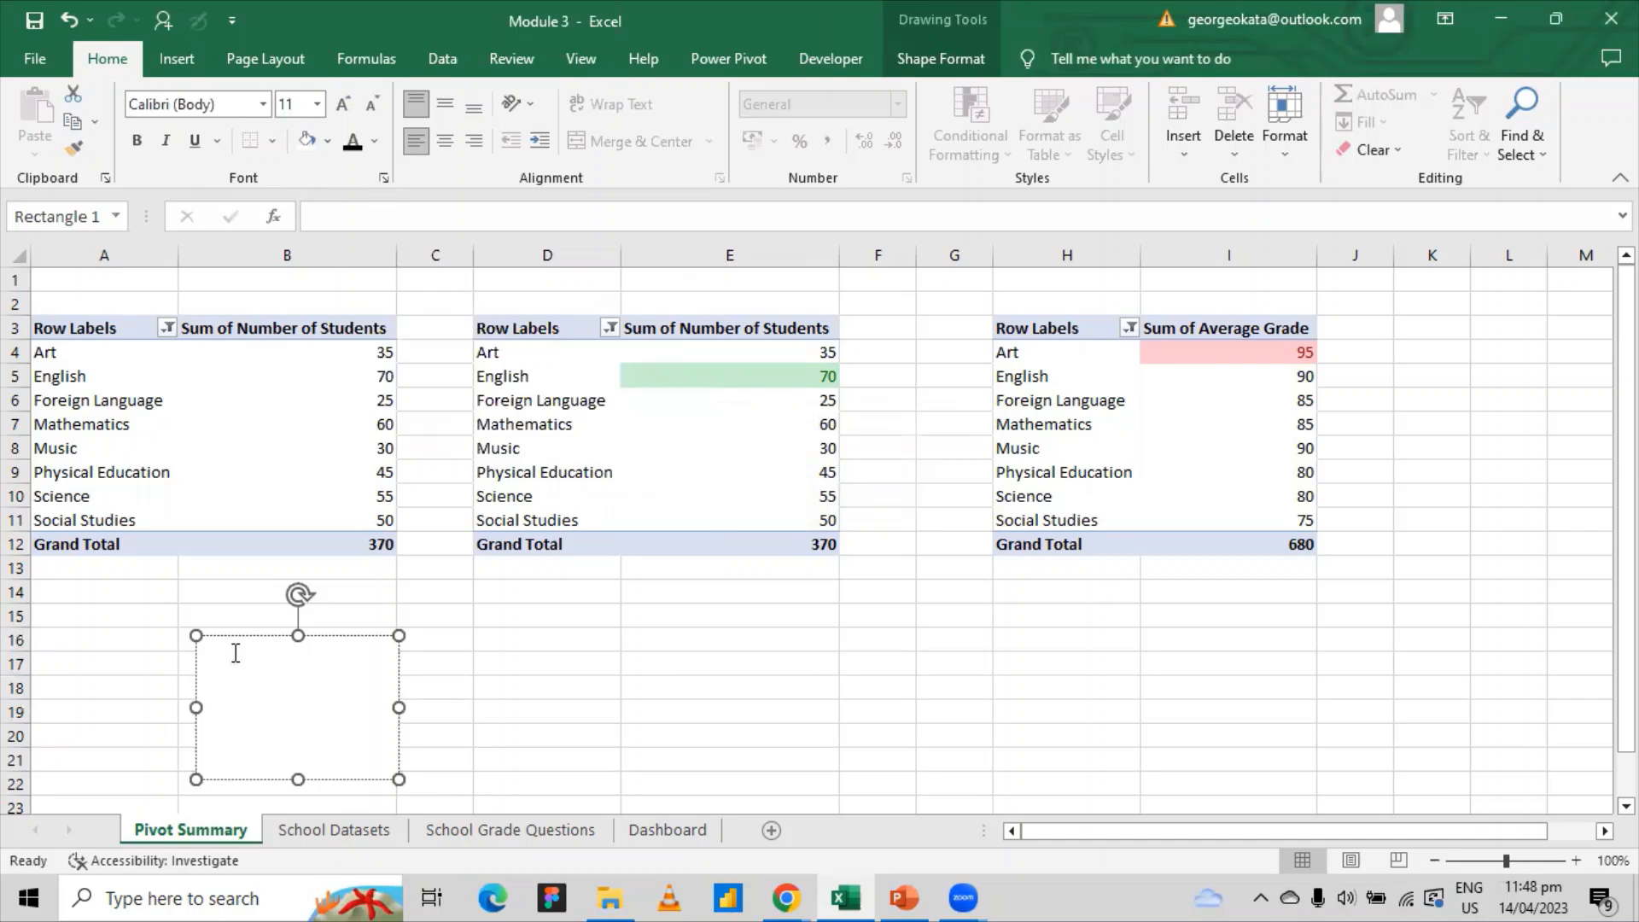
left_click_drag(227, 646, 190, 647)
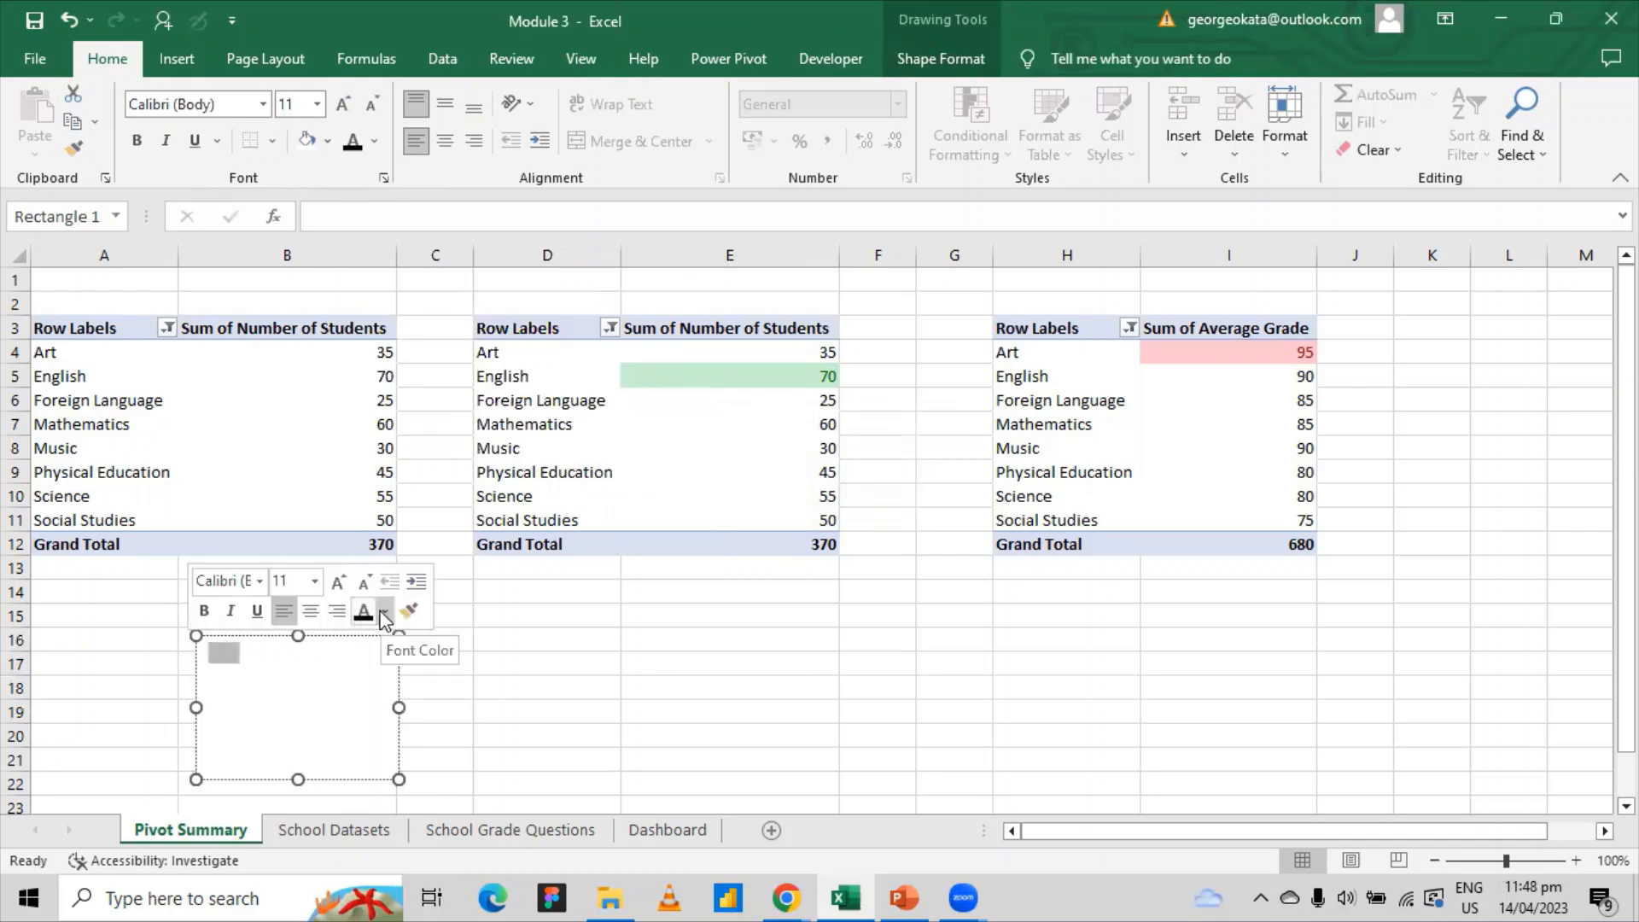
left_click(372, 143)
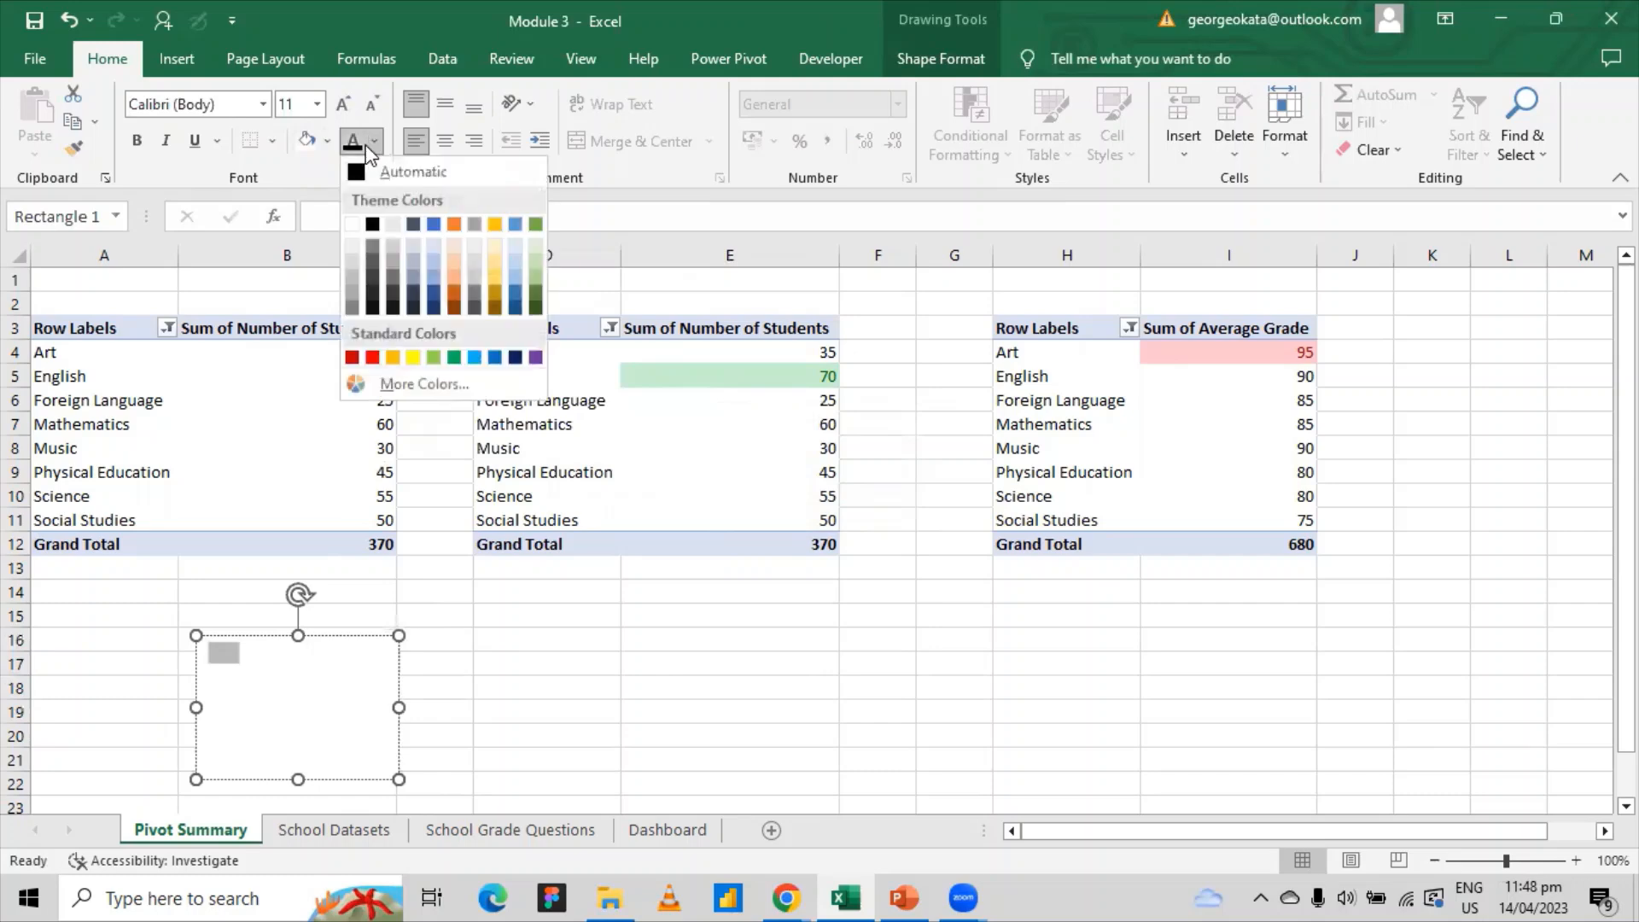
left_click(376, 228)
left_click(479, 706)
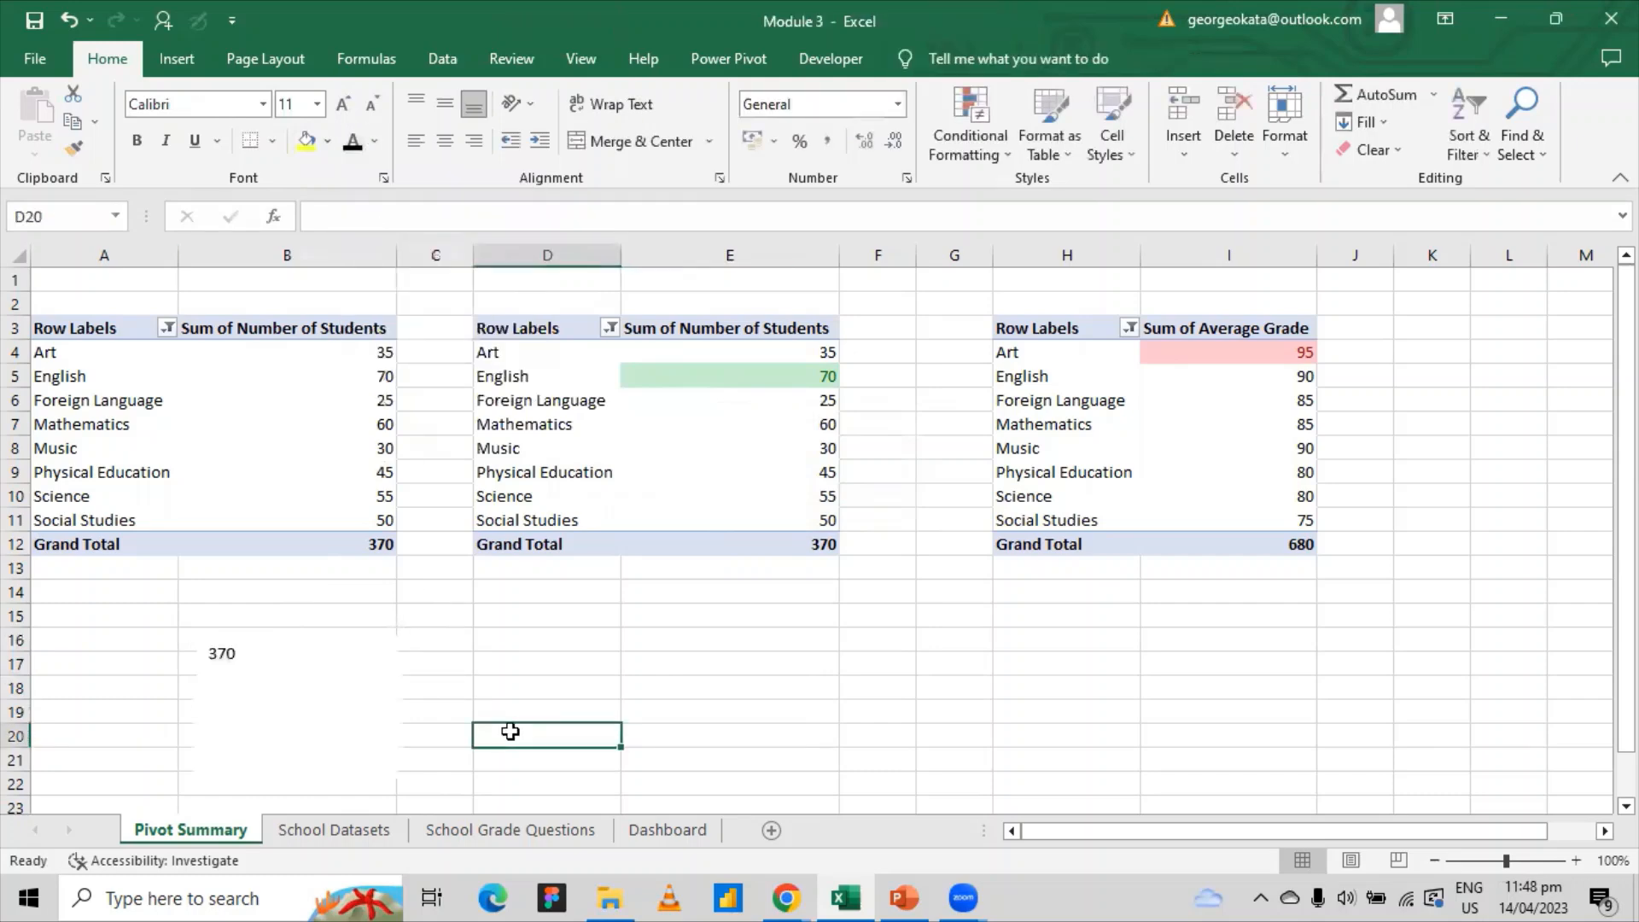
- Enlarge the 370 text in the rectangle to font size 32
left_click(214, 659)
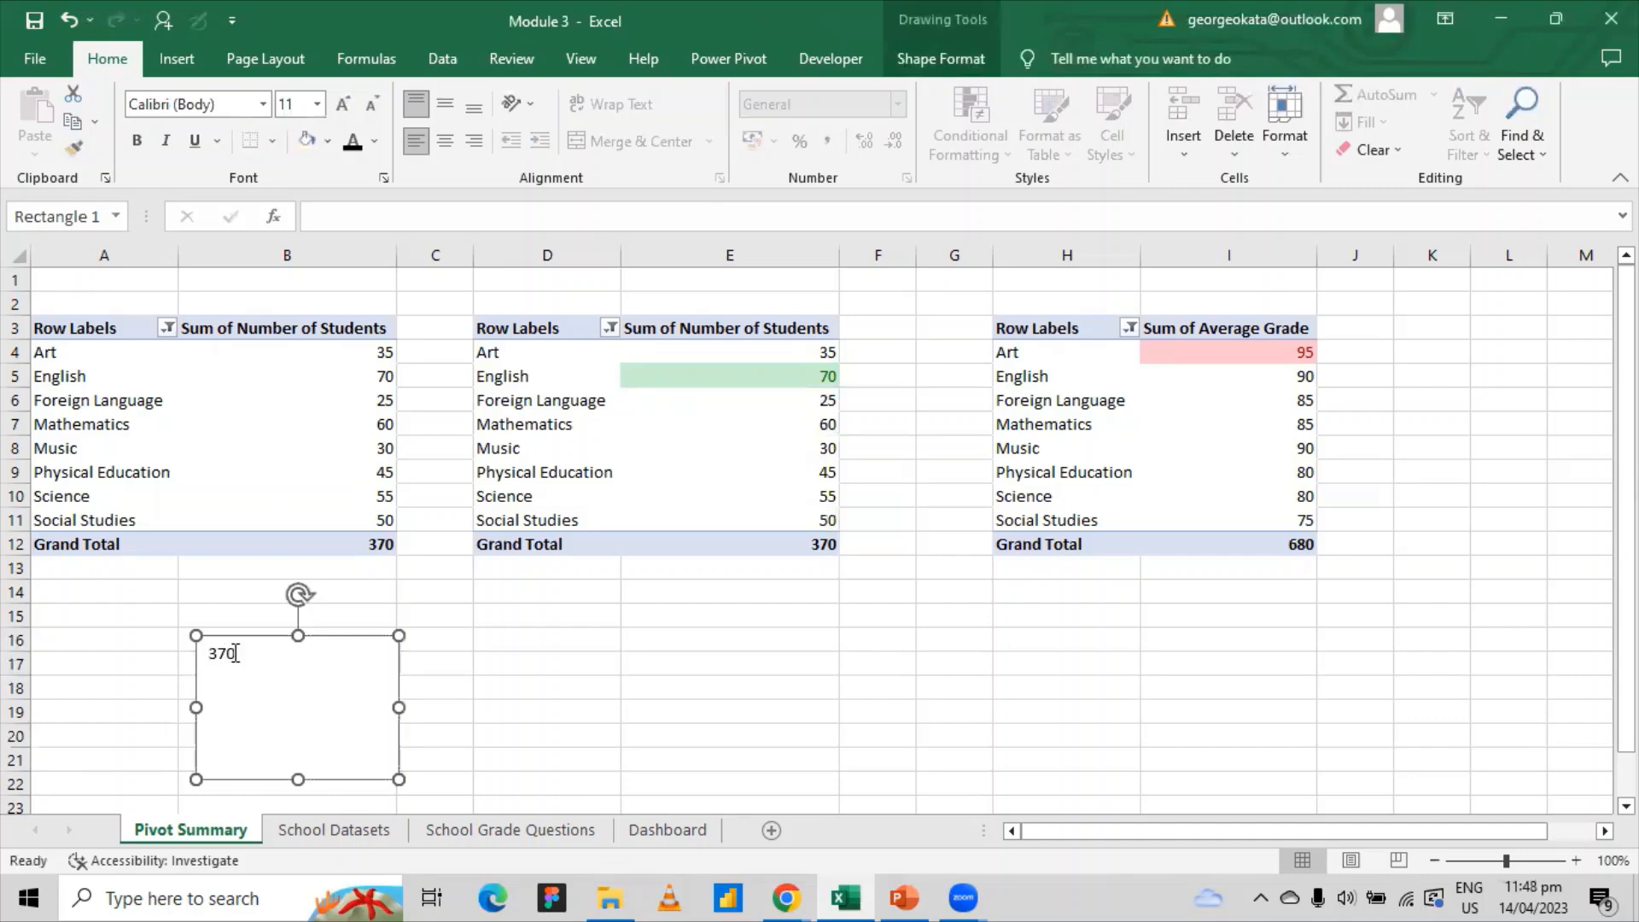
double_click(236, 653)
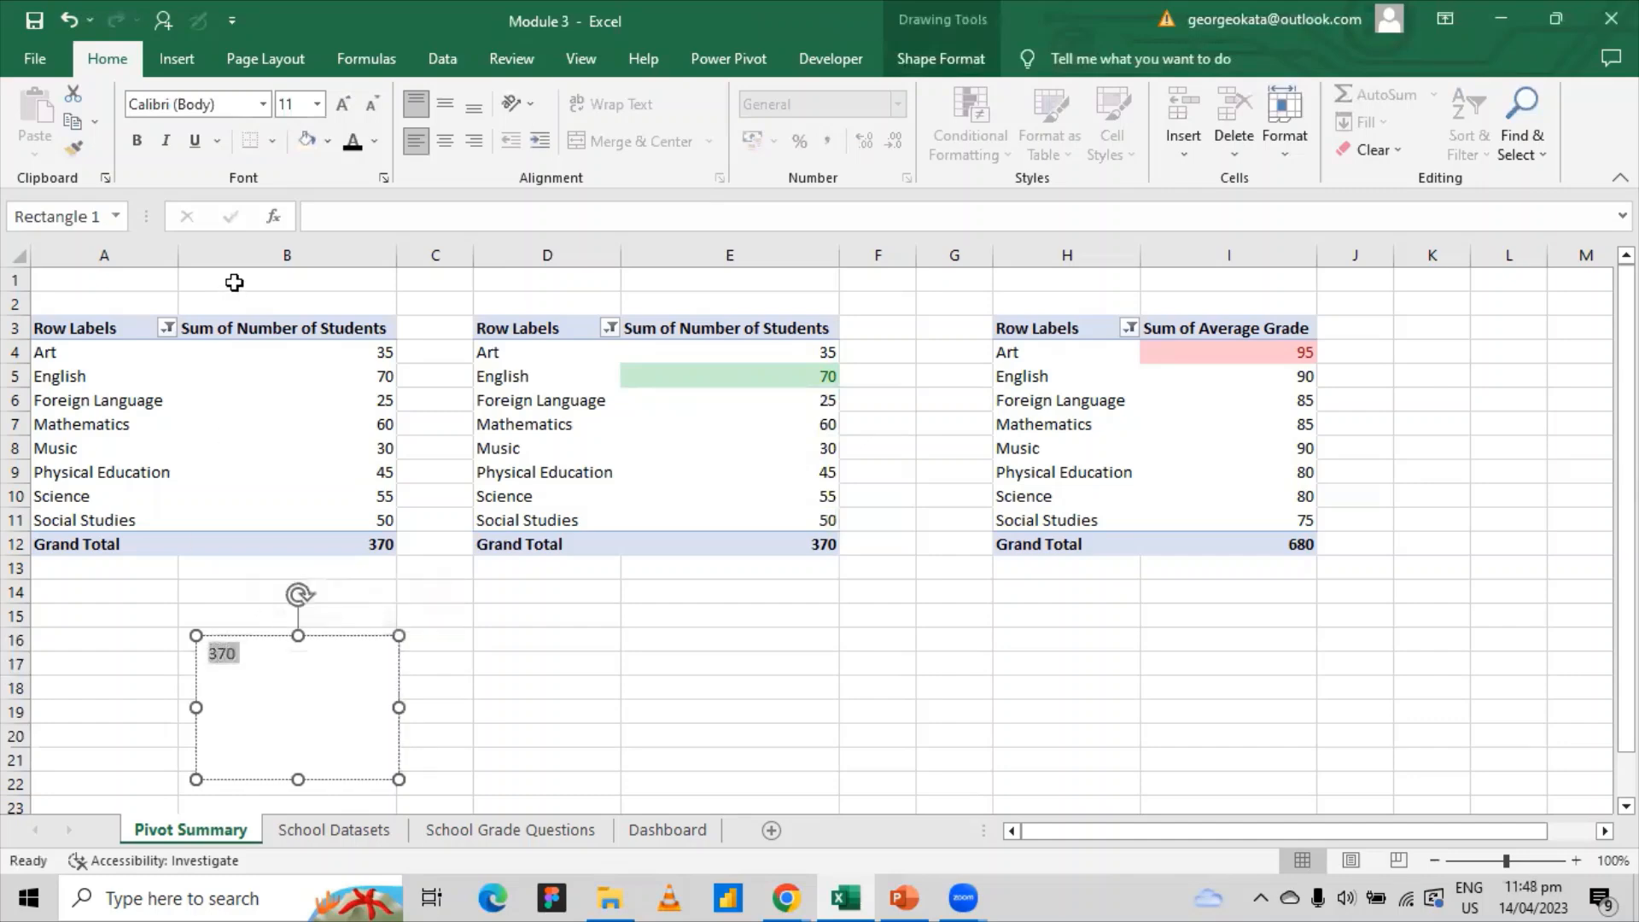
left_click(344, 105)
left_click(344, 104)
left_click(344, 104)
left_click(344, 104)
left_click(344, 104)
left_click(344, 104)
left_click(344, 104)
left_click(344, 104)
left_click(344, 104)
left_click(344, 104)
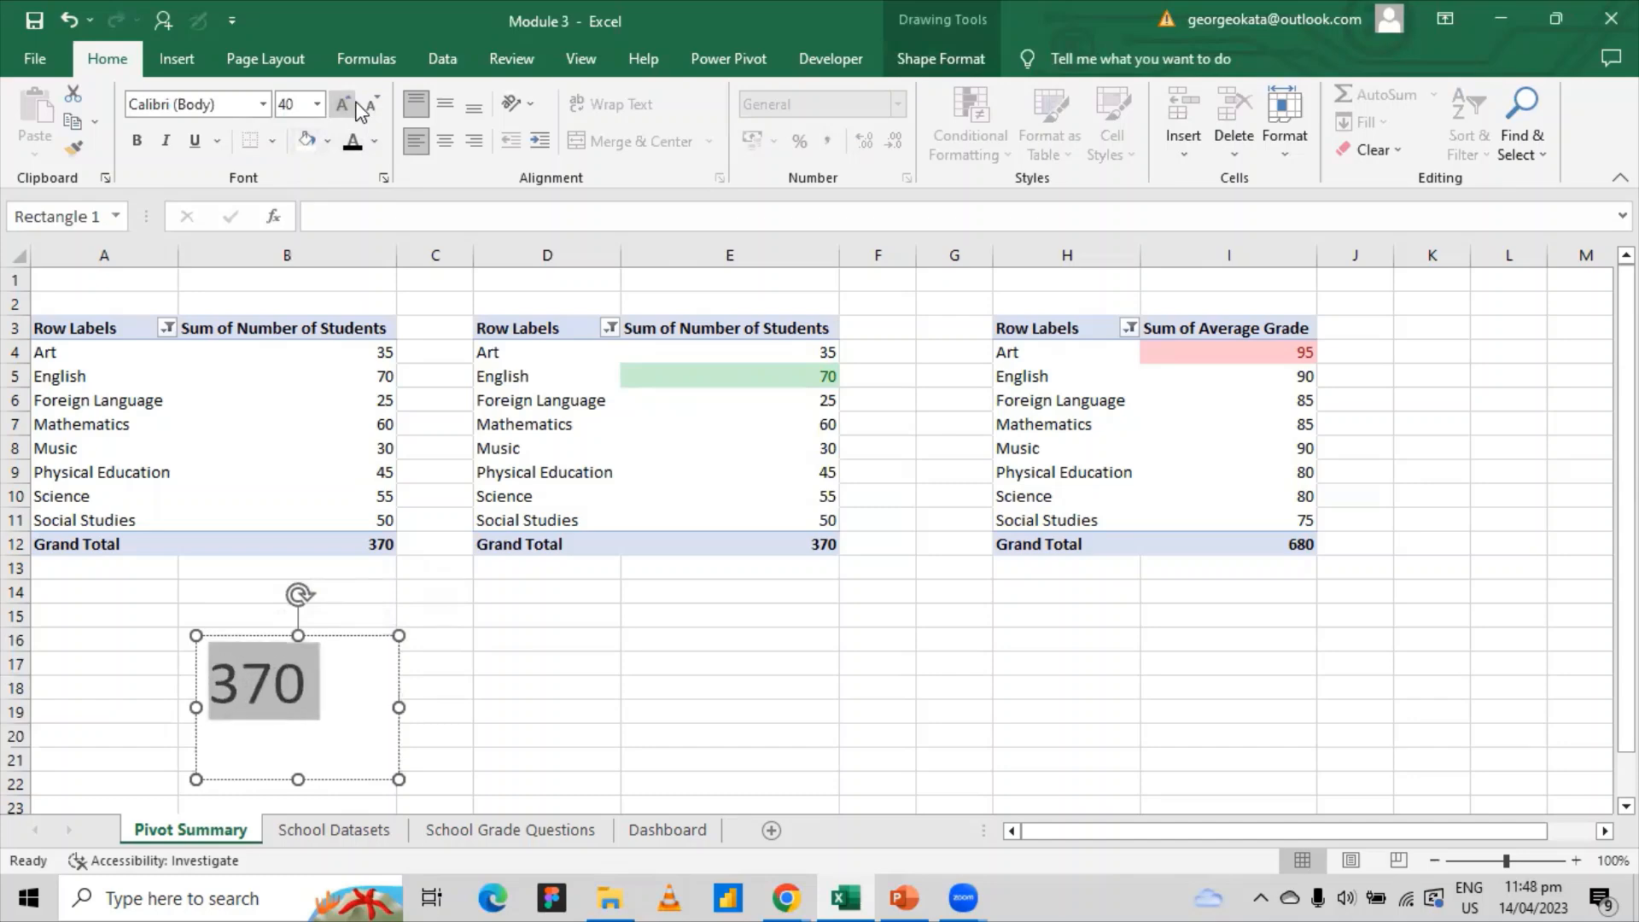
left_click(362, 104)
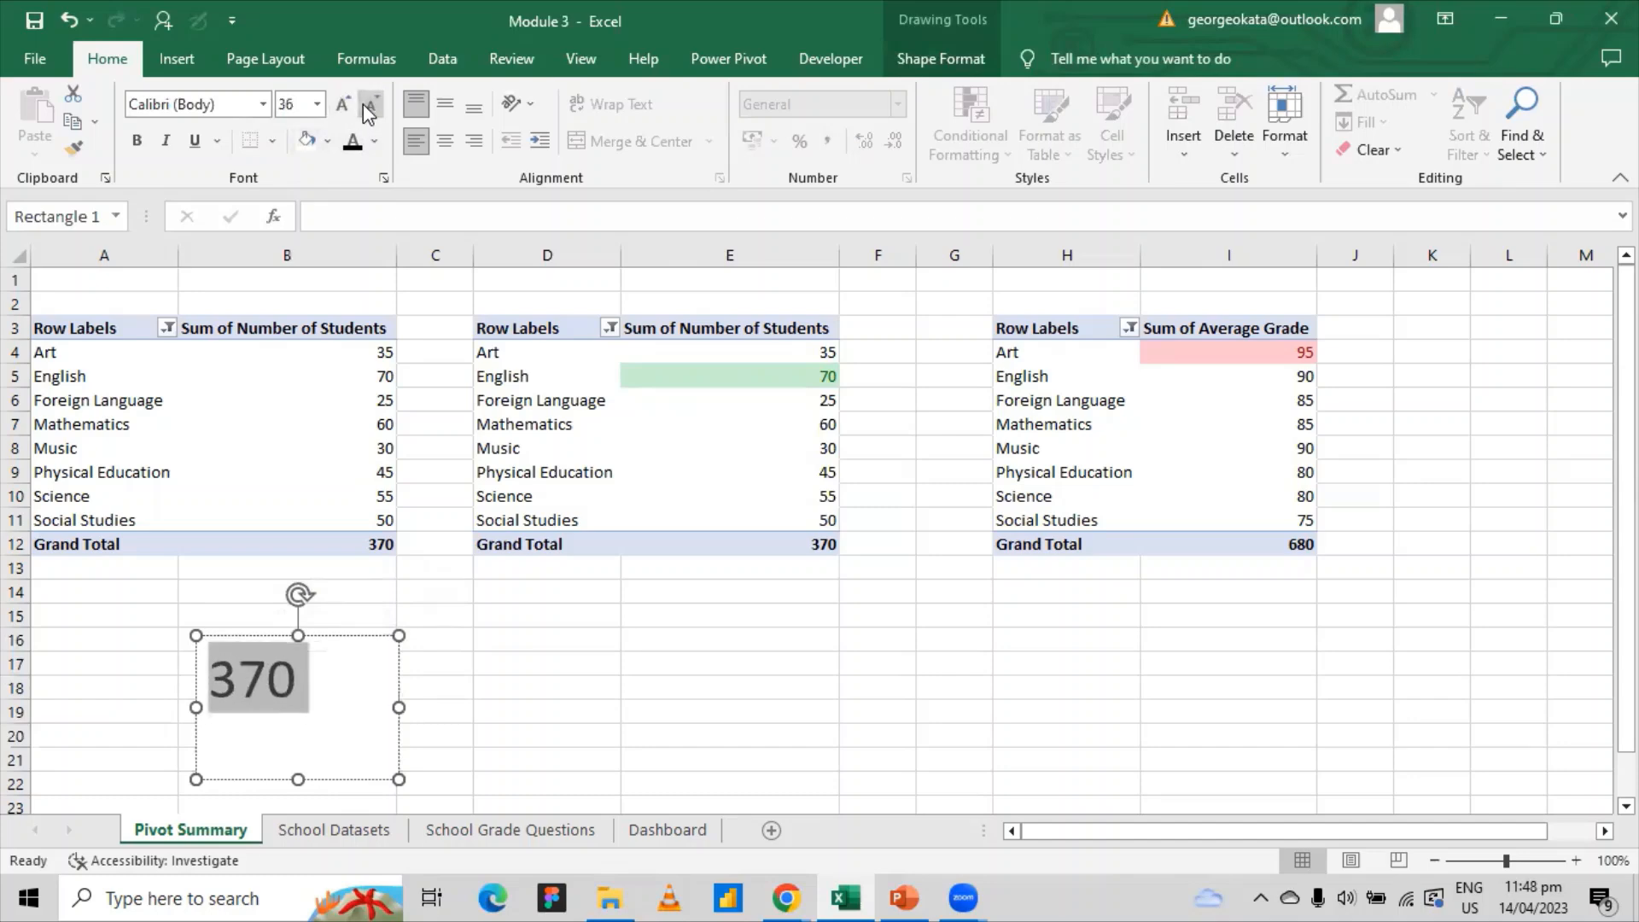
left_click(362, 104)
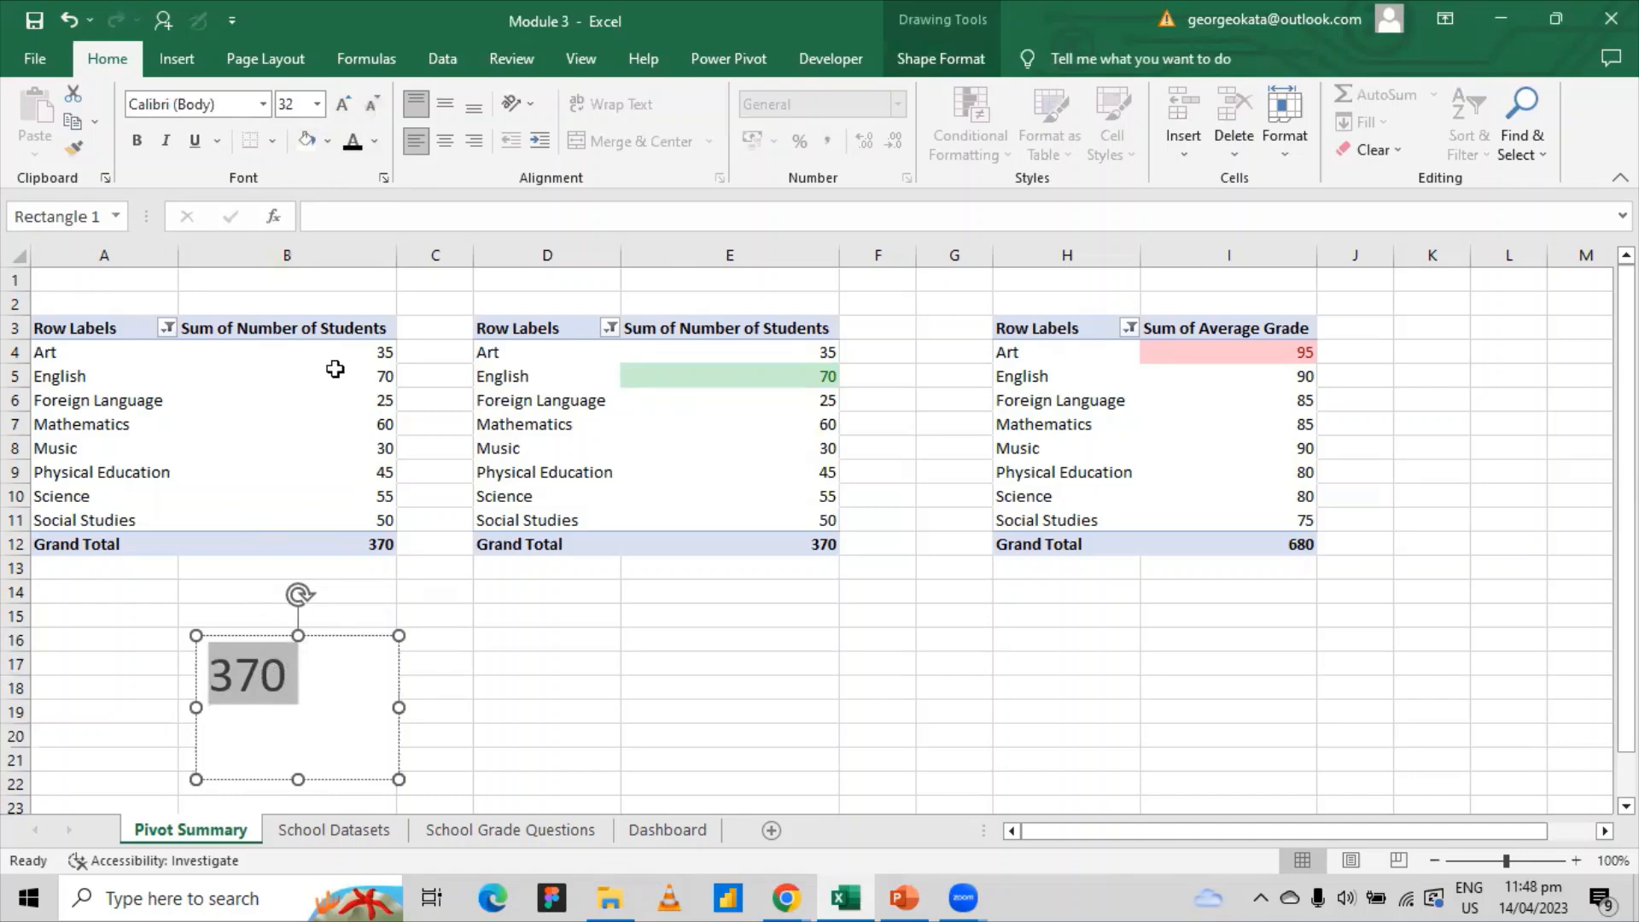
- Center the 370 text horizontally and vertically in the rectangle, and make it bold at font size 36
left_click(445, 107)
left_click(443, 142)
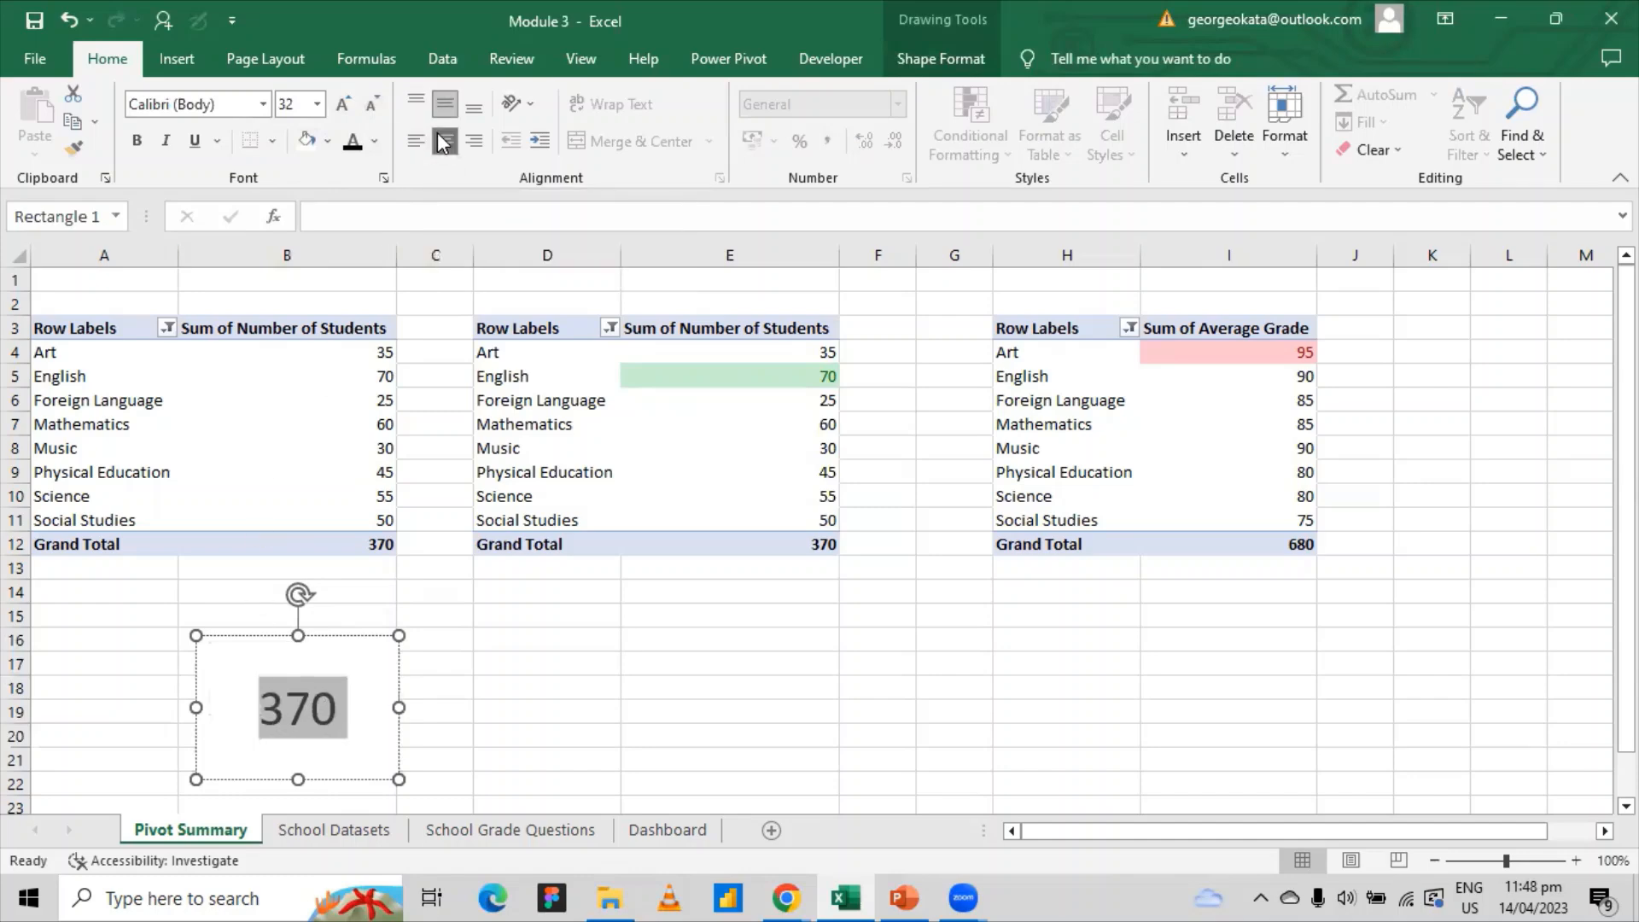
left_click(141, 146)
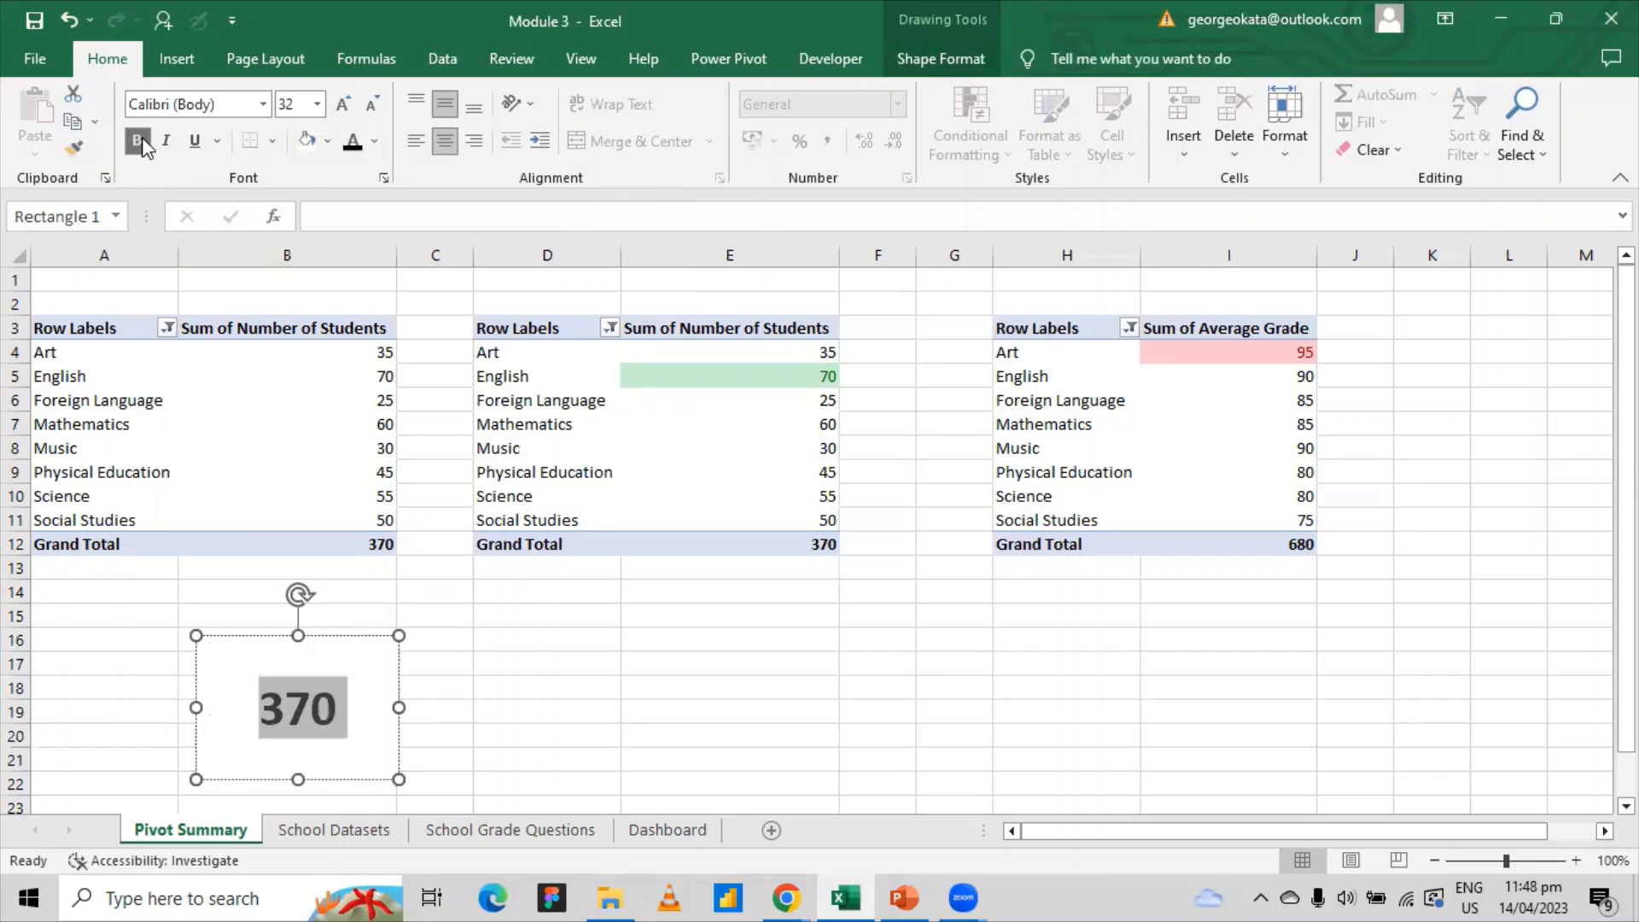
left_click(344, 105)
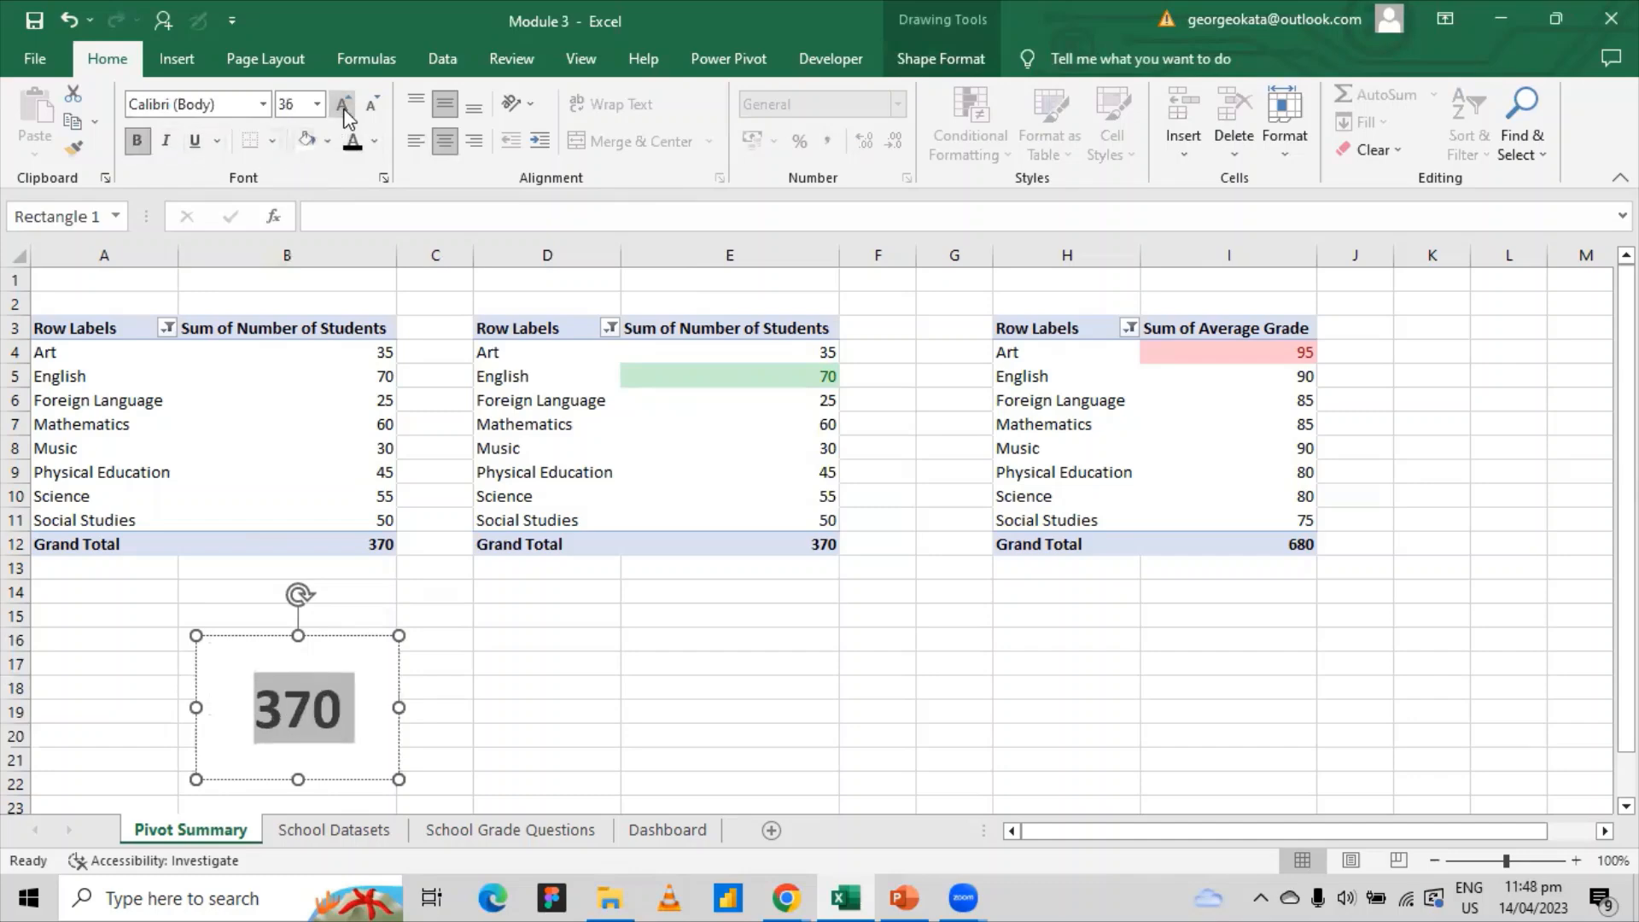
left_click(594, 617)
left_click(365, 706)
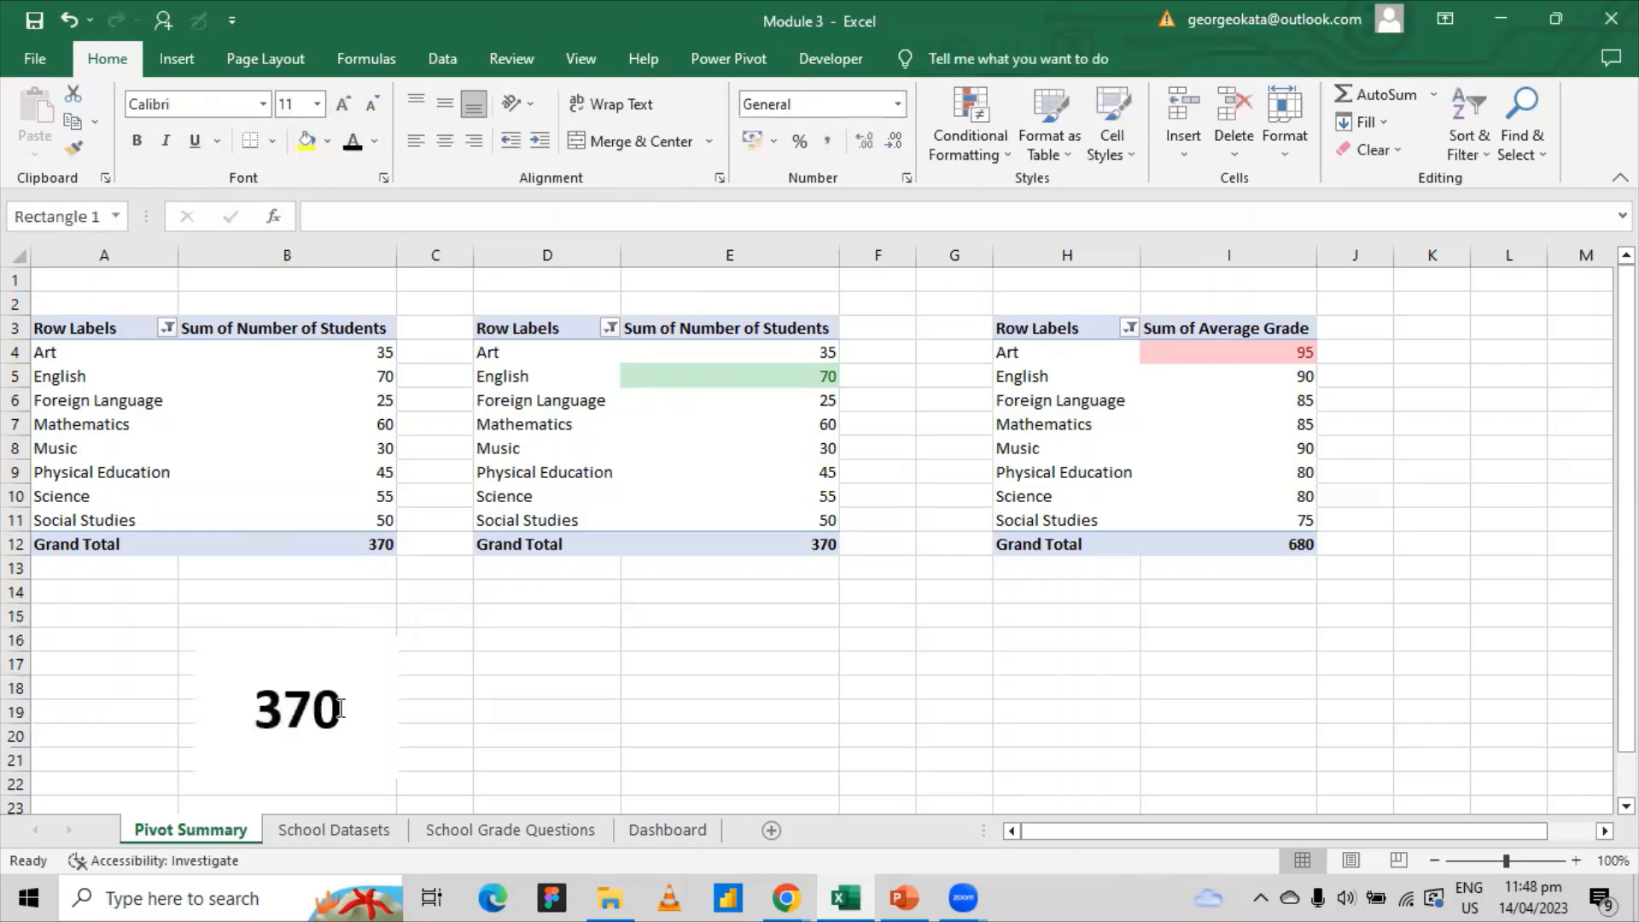
- Enlarge the white 370 rectangle to about 5.69 cm wide and 4.9 cm high
left_click_drag(402, 706, 455, 706)
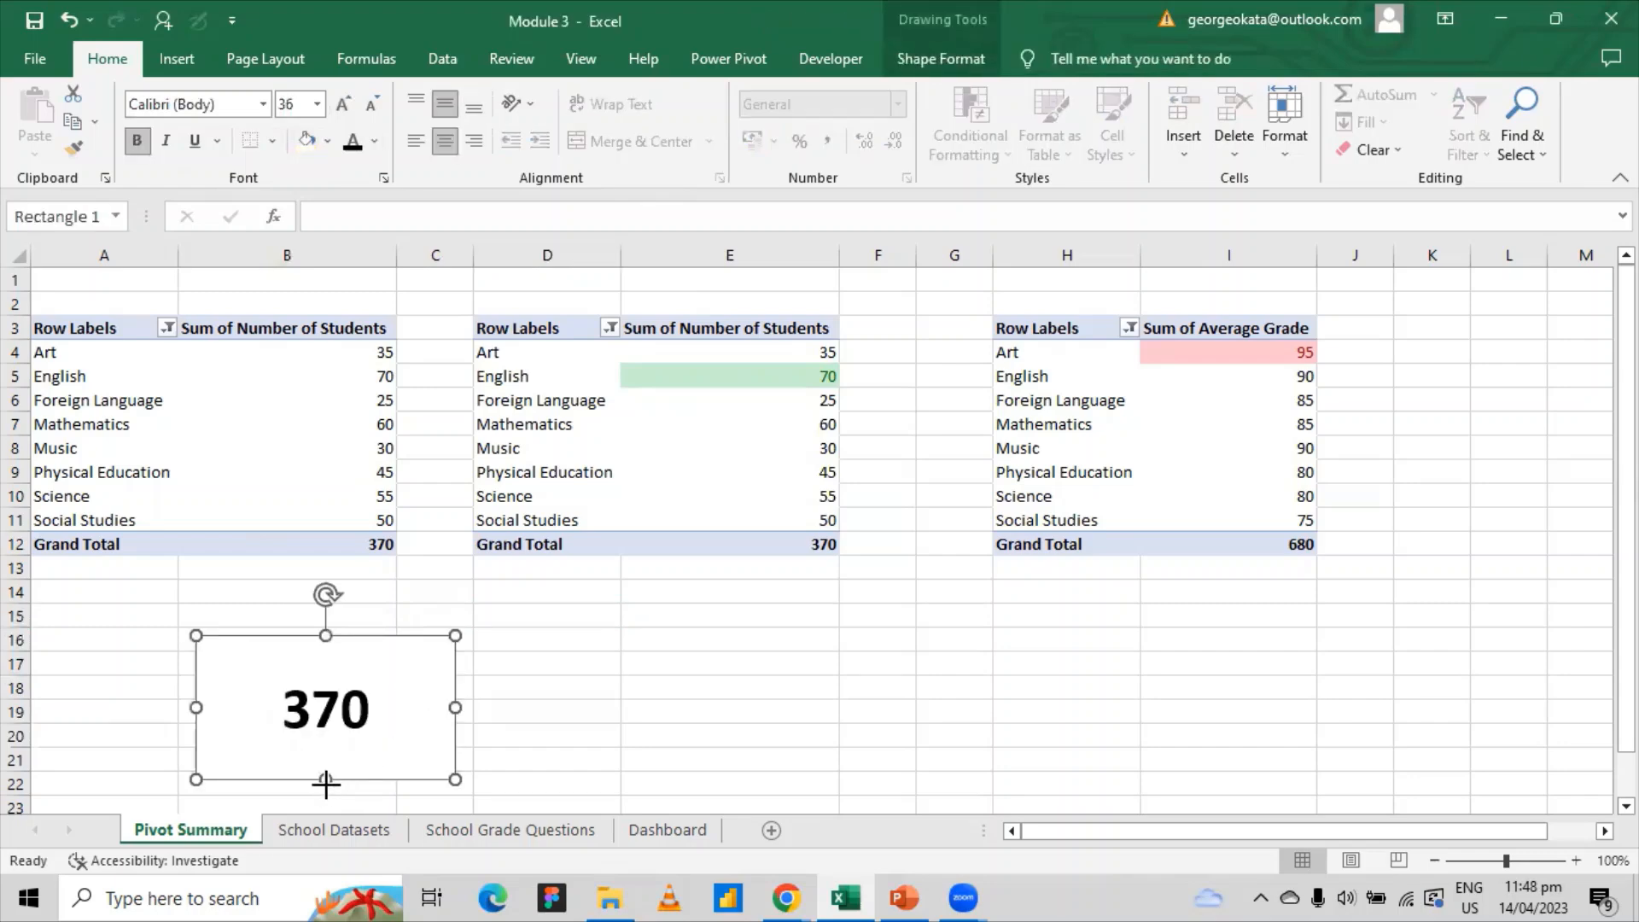
mouse_move(326, 783)
left_mouse_down()
mouse_move(325, 827)
mouse_move(324, 796)
left_mouse_up()
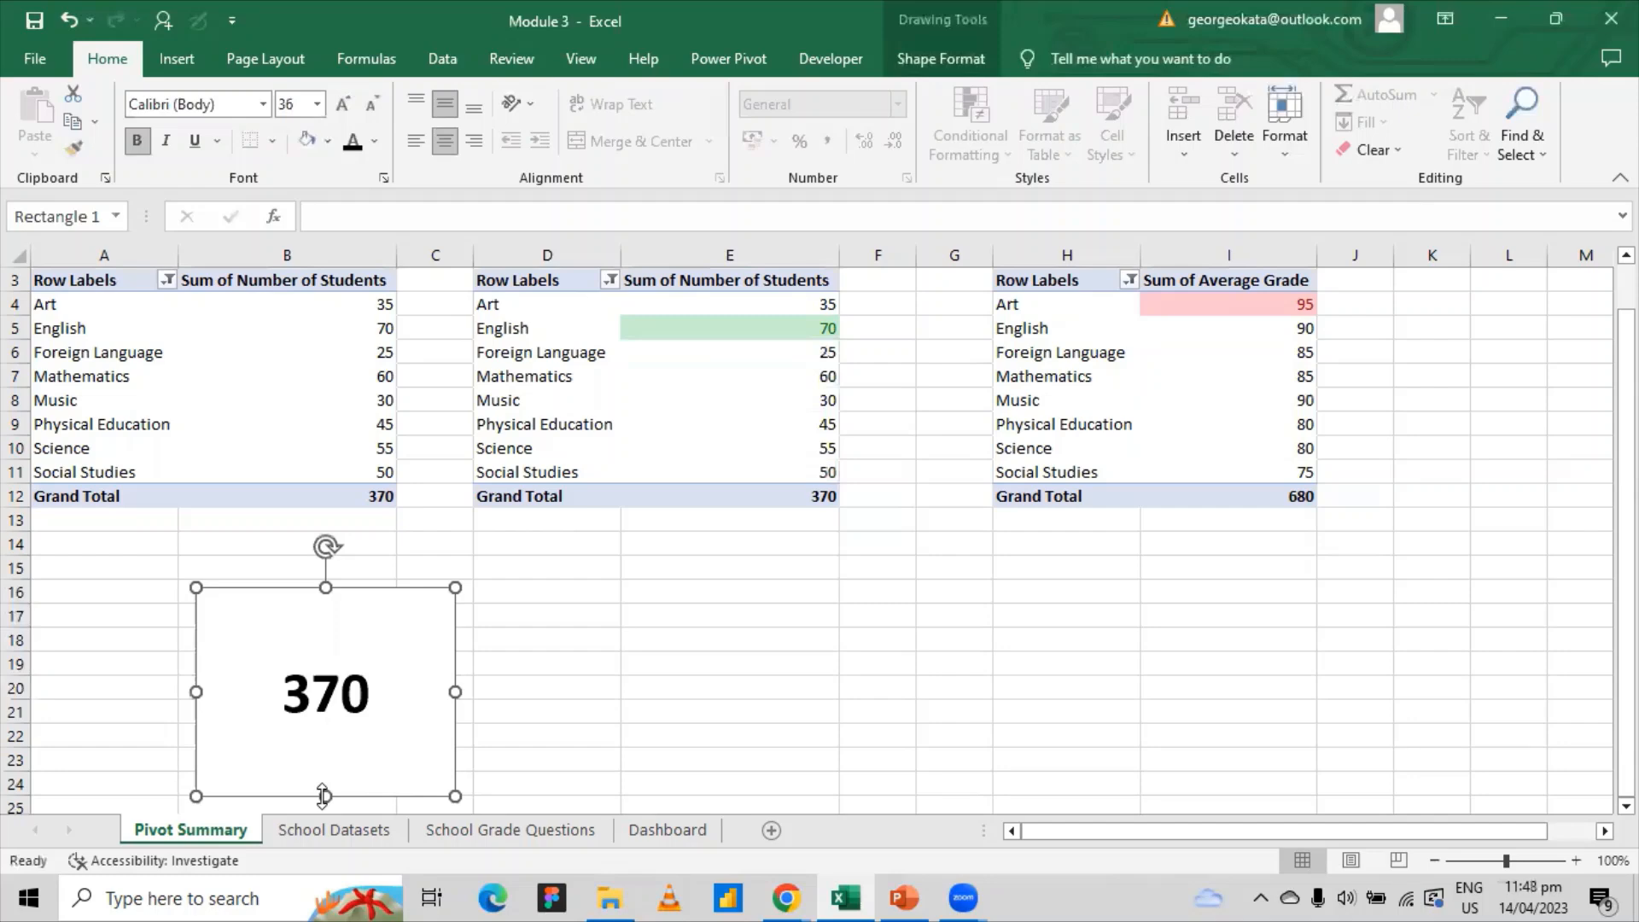
mouse_move(325, 588)
left_mouse_down()
mouse_move(327, 556)
mouse_move(326, 573)
left_mouse_up()
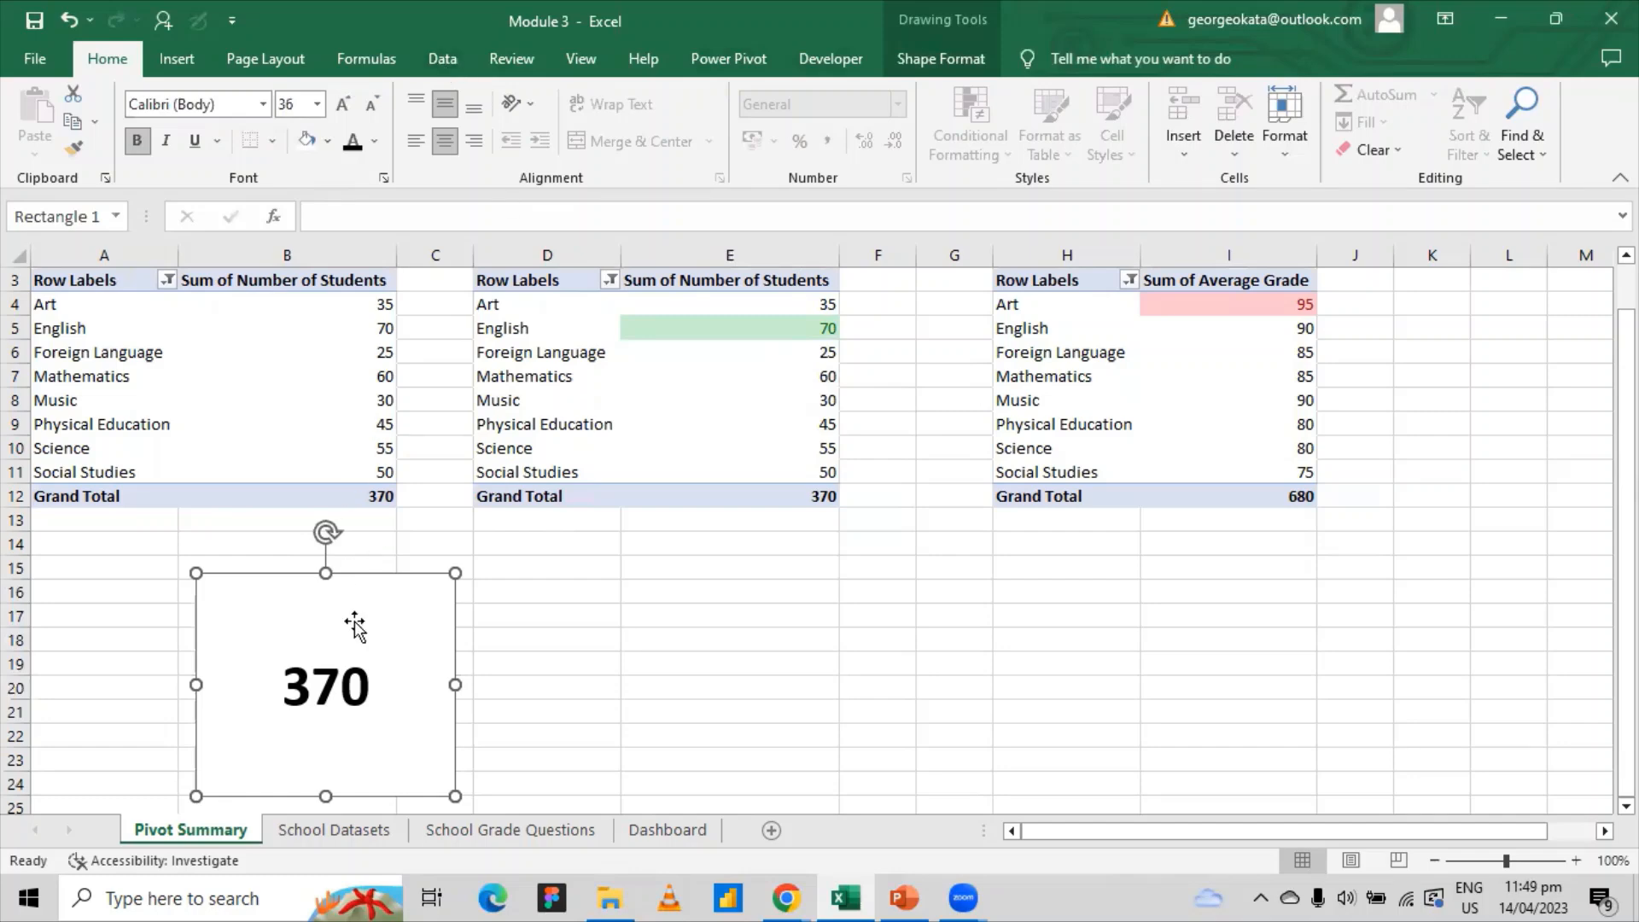
- Draw a wide, thin text box inside the rectangle above the 370 and place it roughly centered over the number
left_click(934, 12)
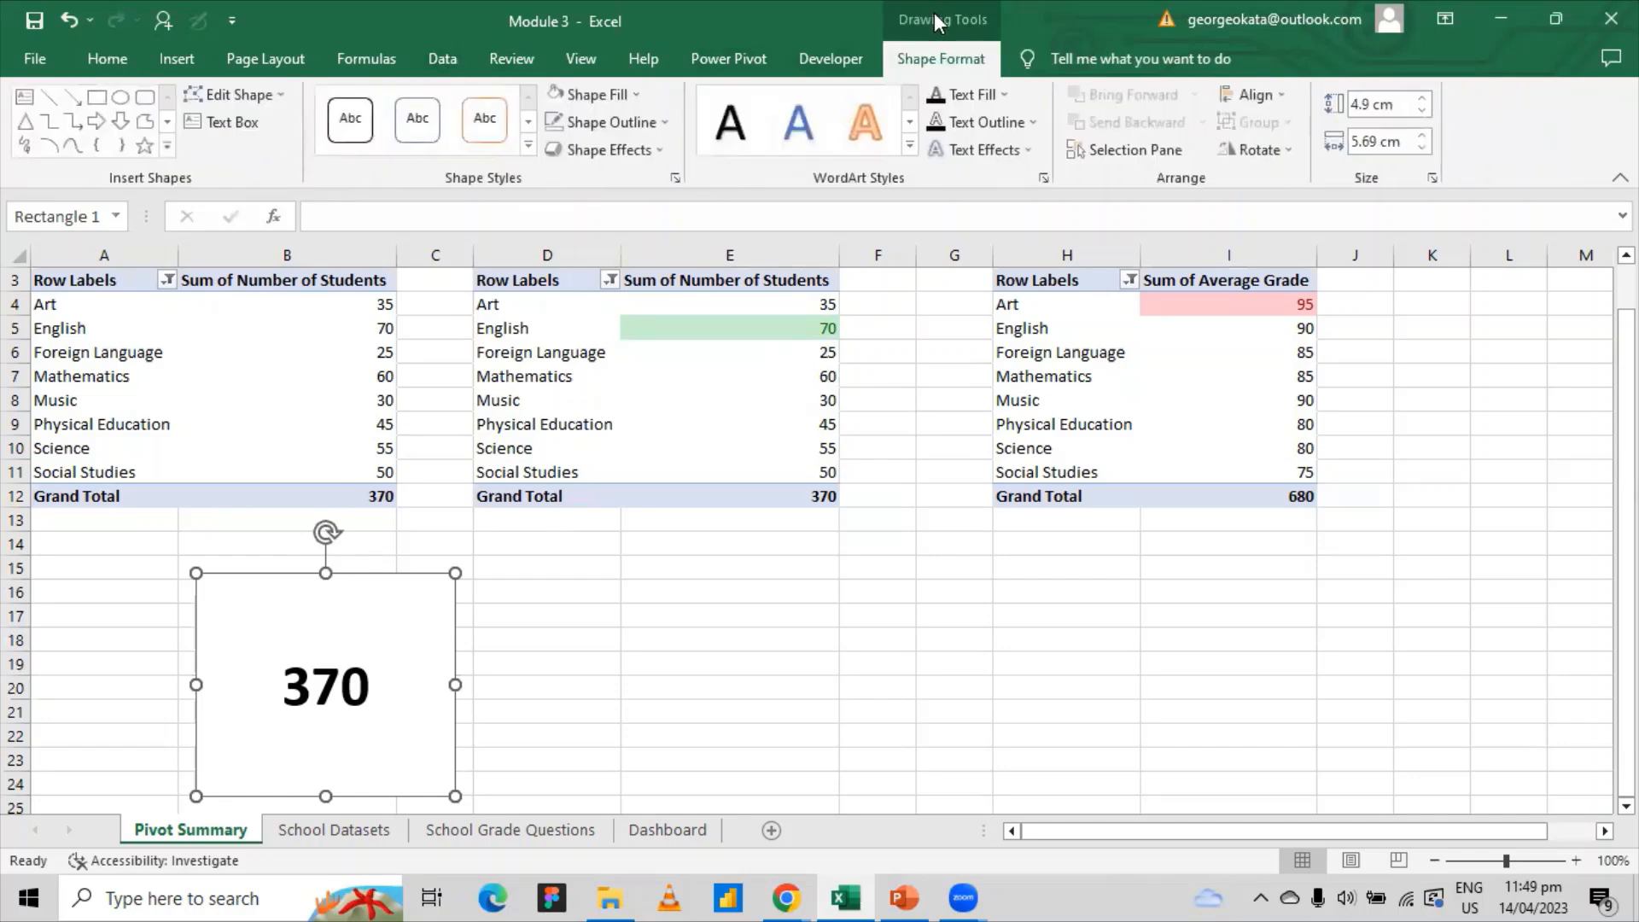
left_click(236, 118)
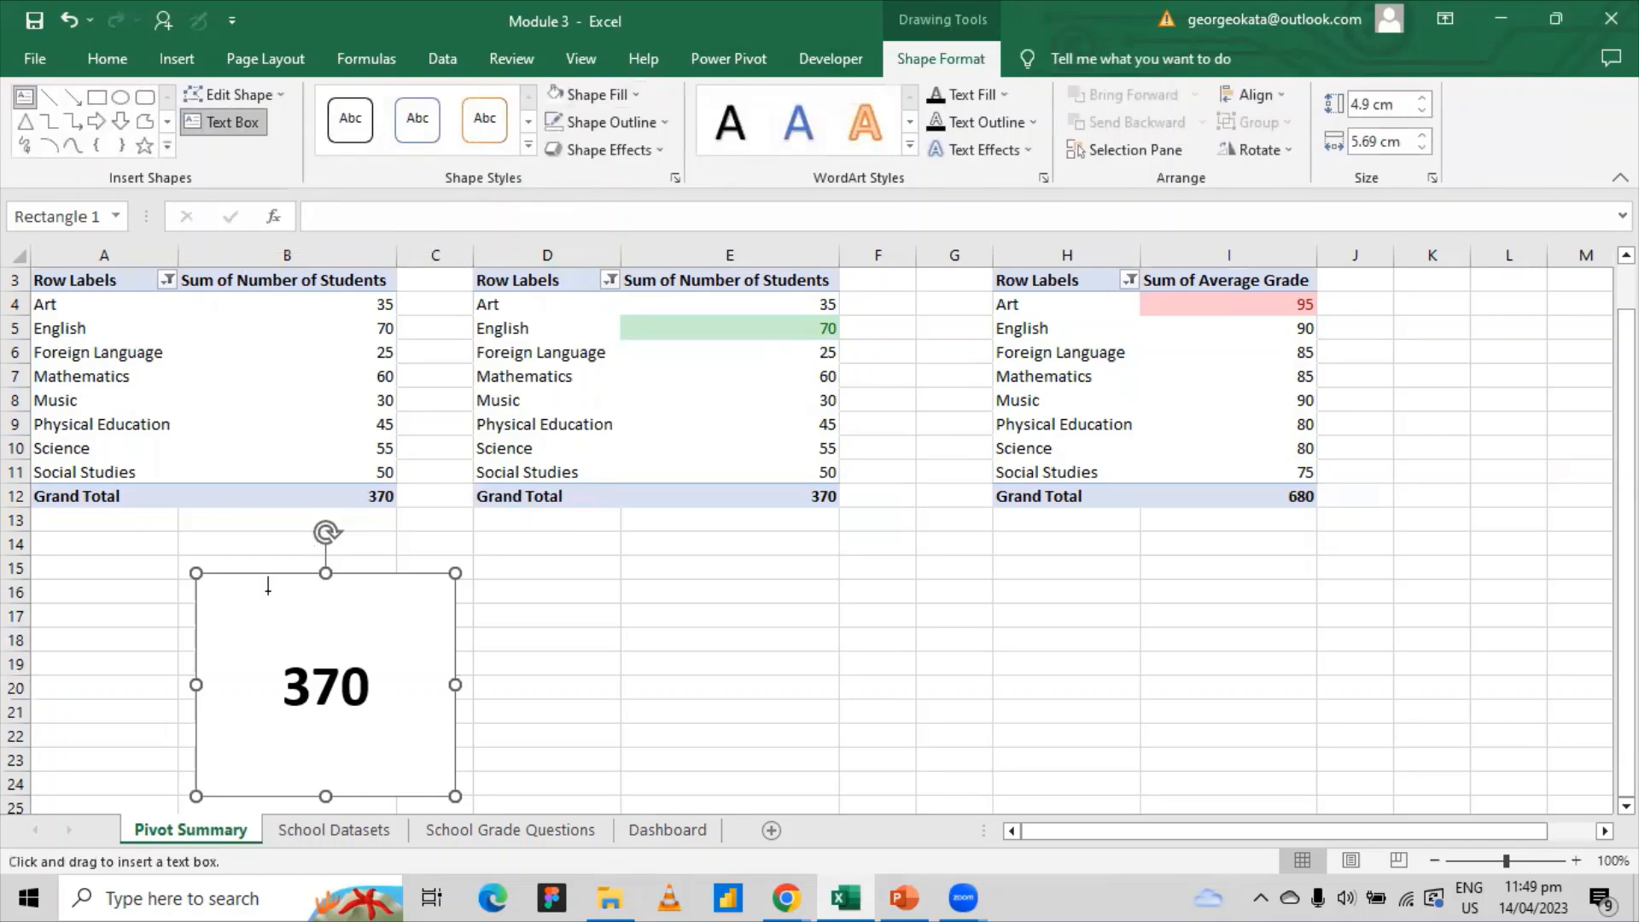
left_click_drag(247, 600, 450, 637)
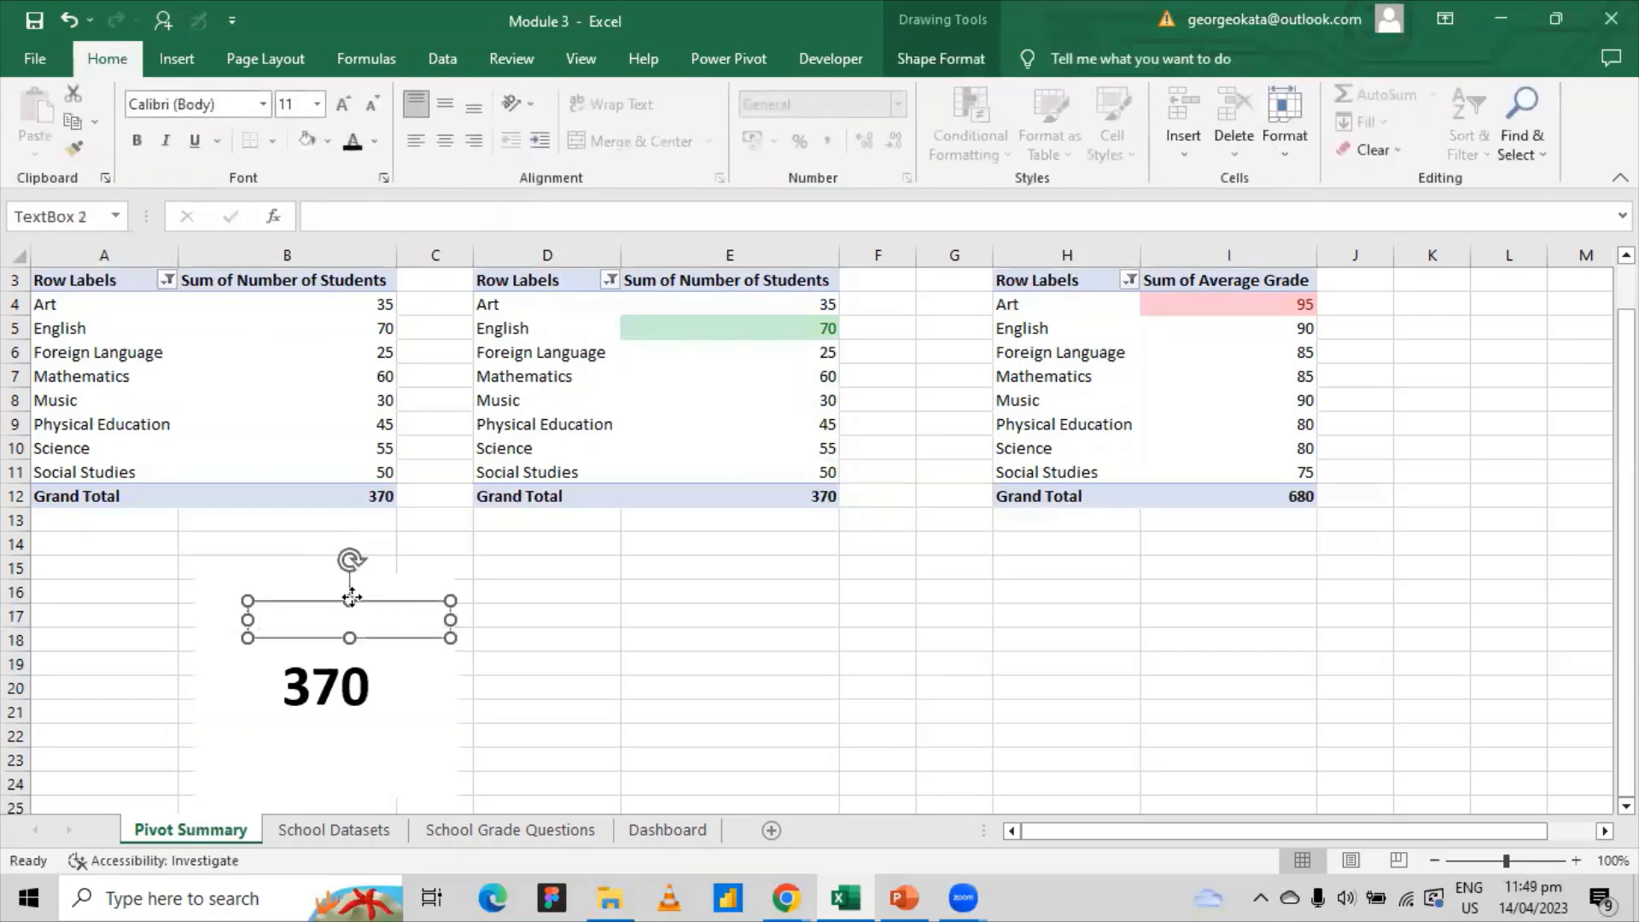
mouse_move(351, 597)
left_mouse_down()
mouse_move(315, 586)
mouse_move(350, 588)
left_mouse_up()
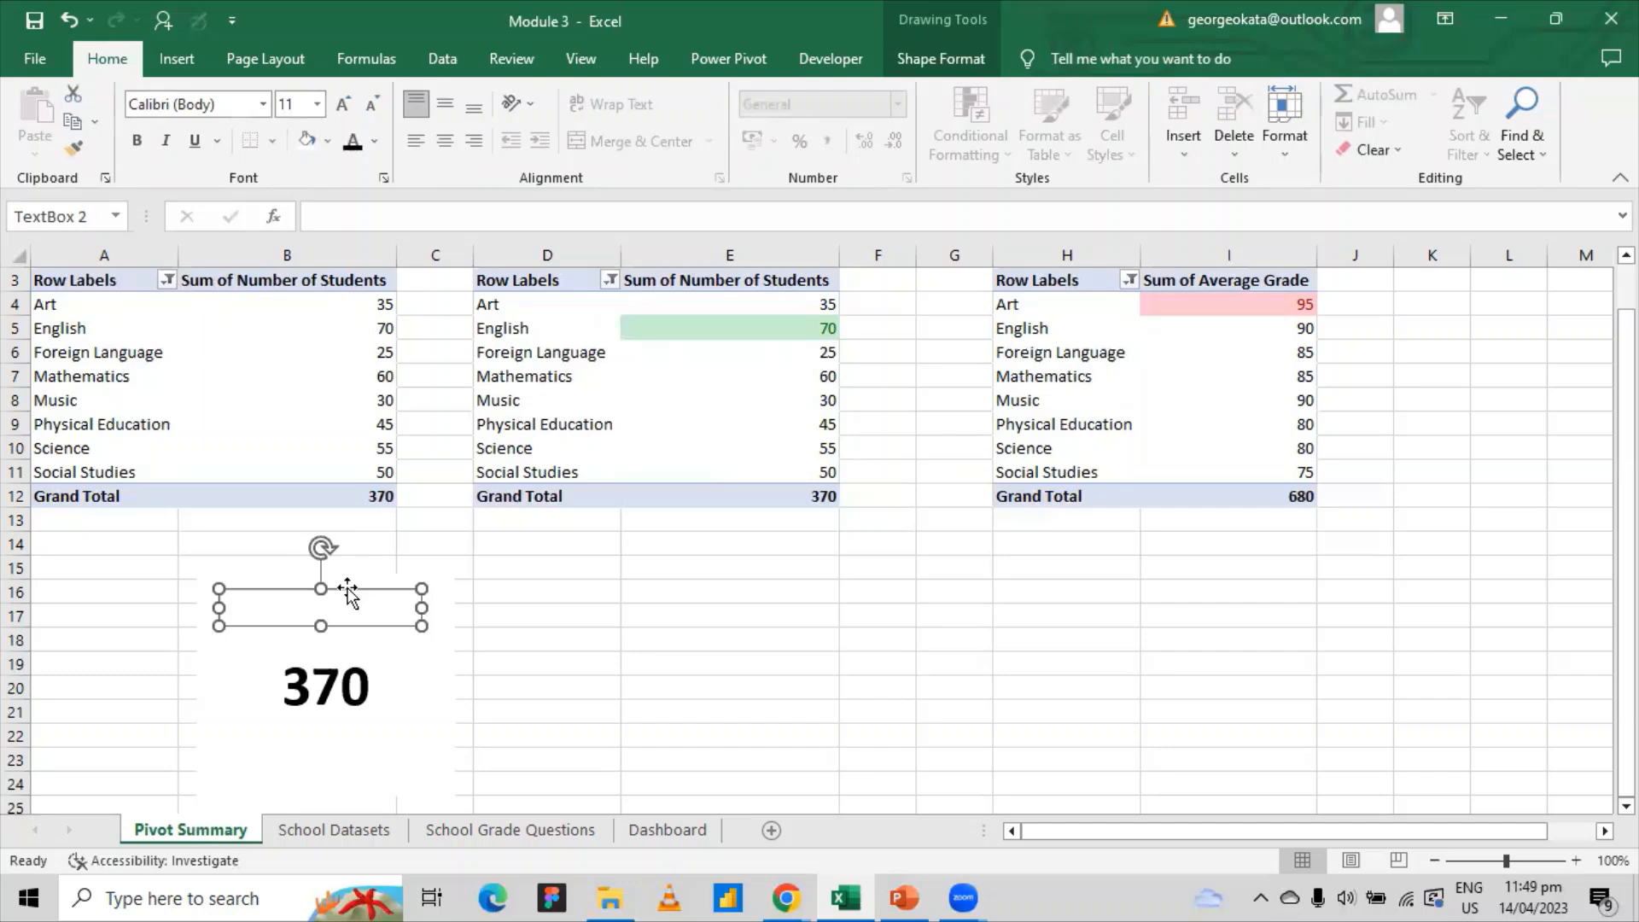
left_click(296, 614)
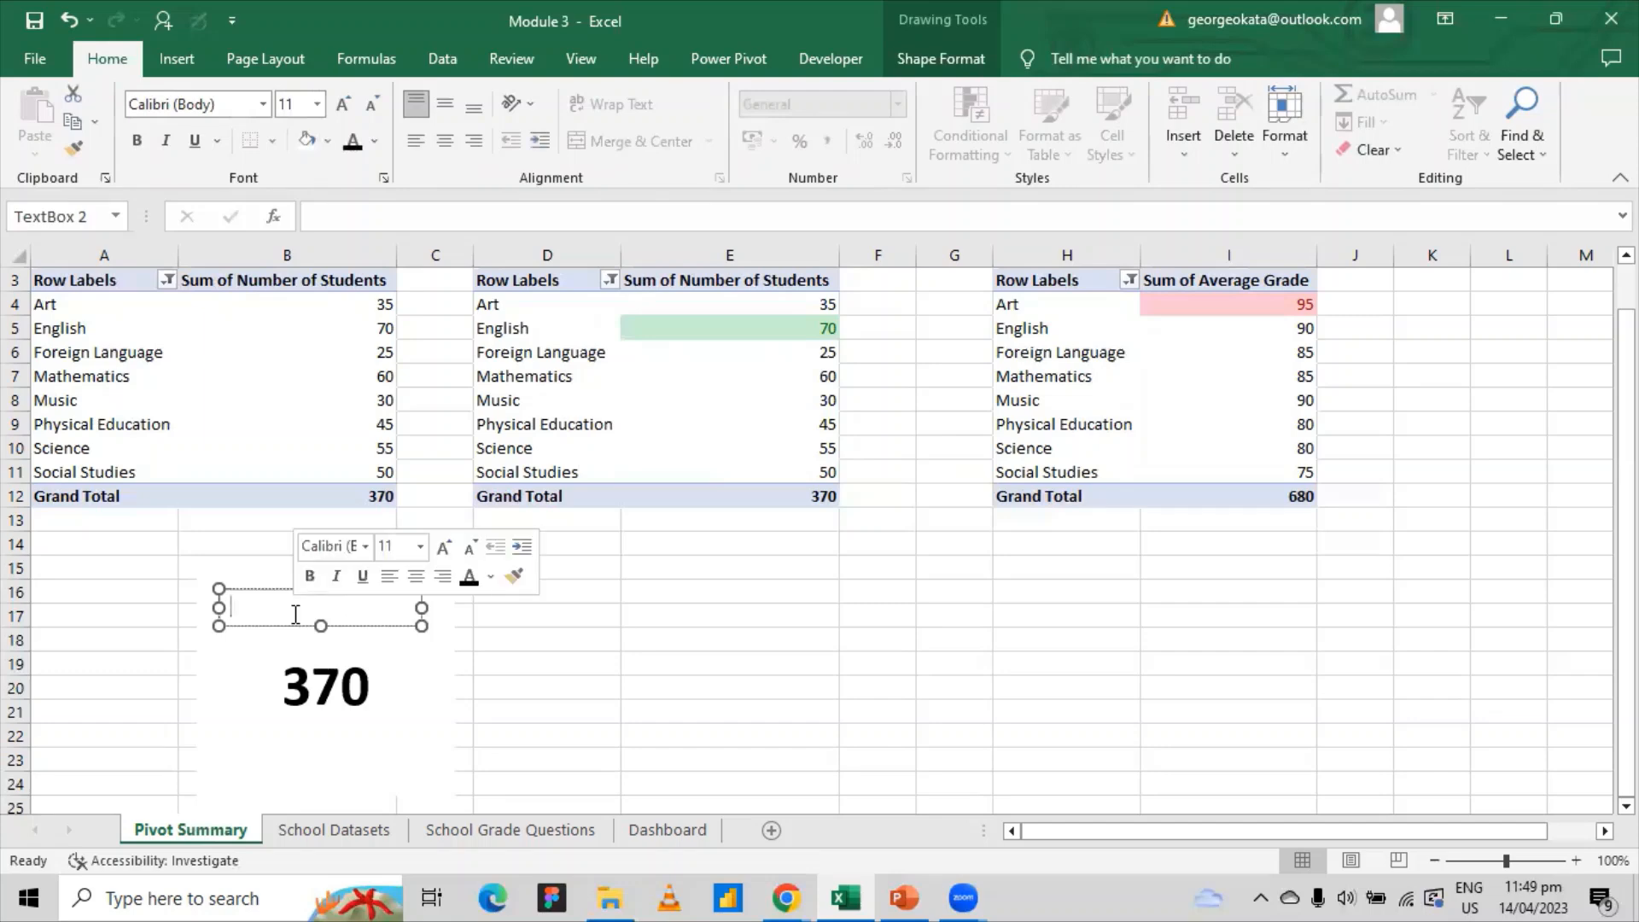
type("Total Number of Studen")
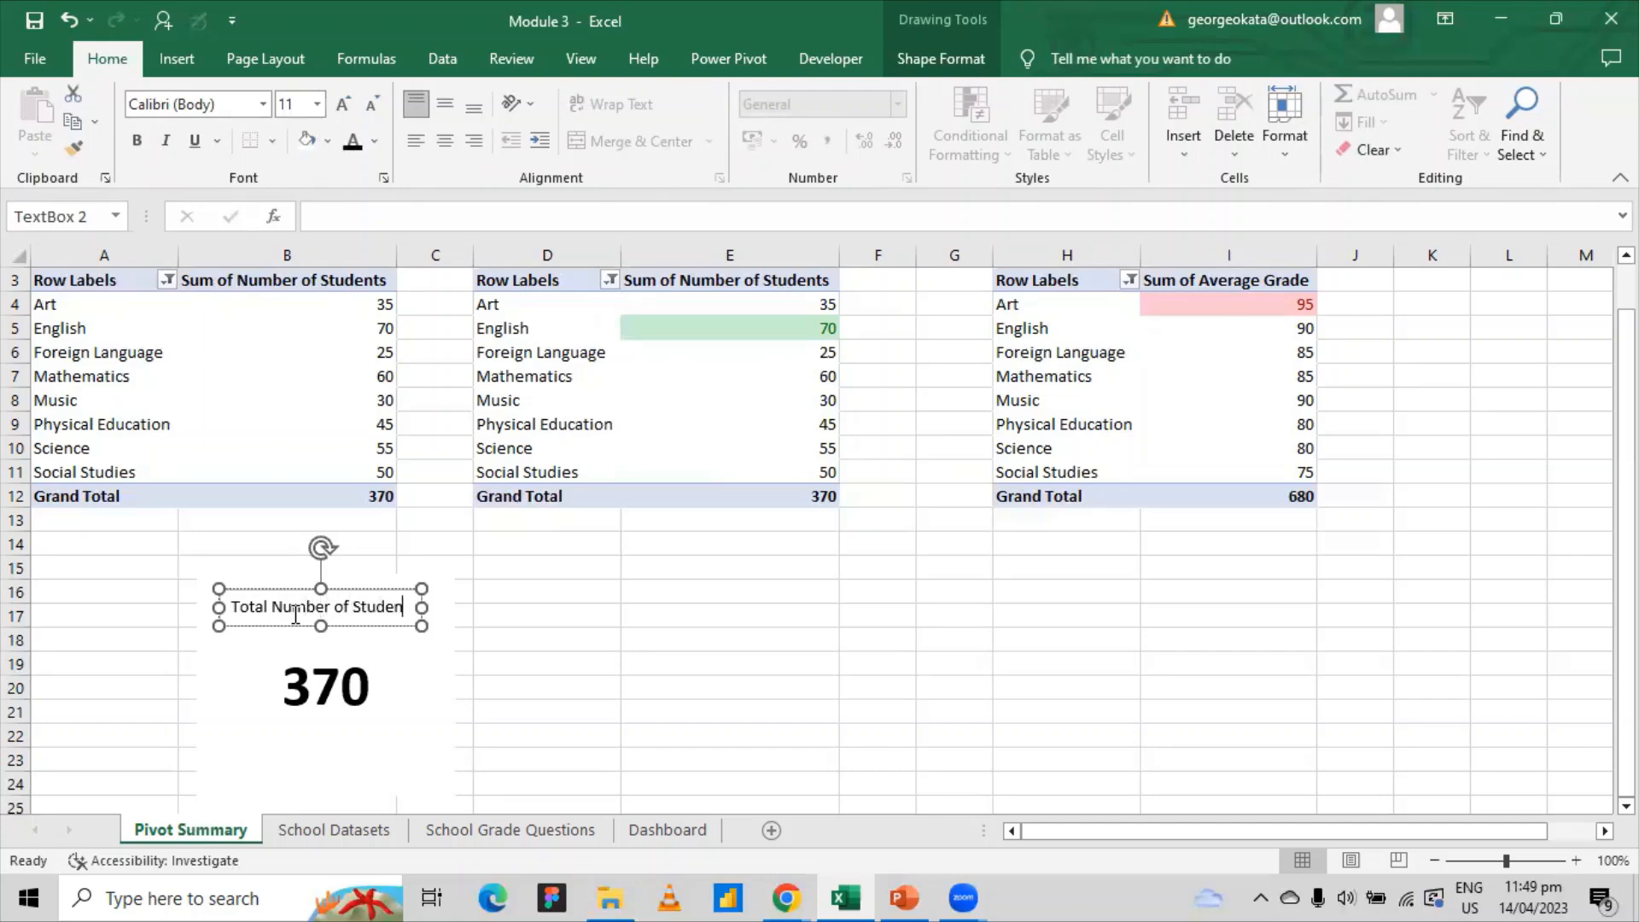
type("ts")
key("BackSpace")
key("BackSpace")
key("BackSpace")
key("BackSpace")
key("BackSpace")
key("BackSpace")
key("BackSpace")
key("BackSpace")
key("BackSpace")
key("BackSpace")
key("BackSpace")
key("BackSpace")
key("BackSpace")
key("BackSpace")
key("BackSpace")
key("BackSpace")
key("BackSpace")
key("BackSpace")
key("BackSpace")
key("BackSpace")
- Enter "Number of Students Registered" in the text box and widen the box and rectangle so the label fits on one line
type("Number of Students Registered")
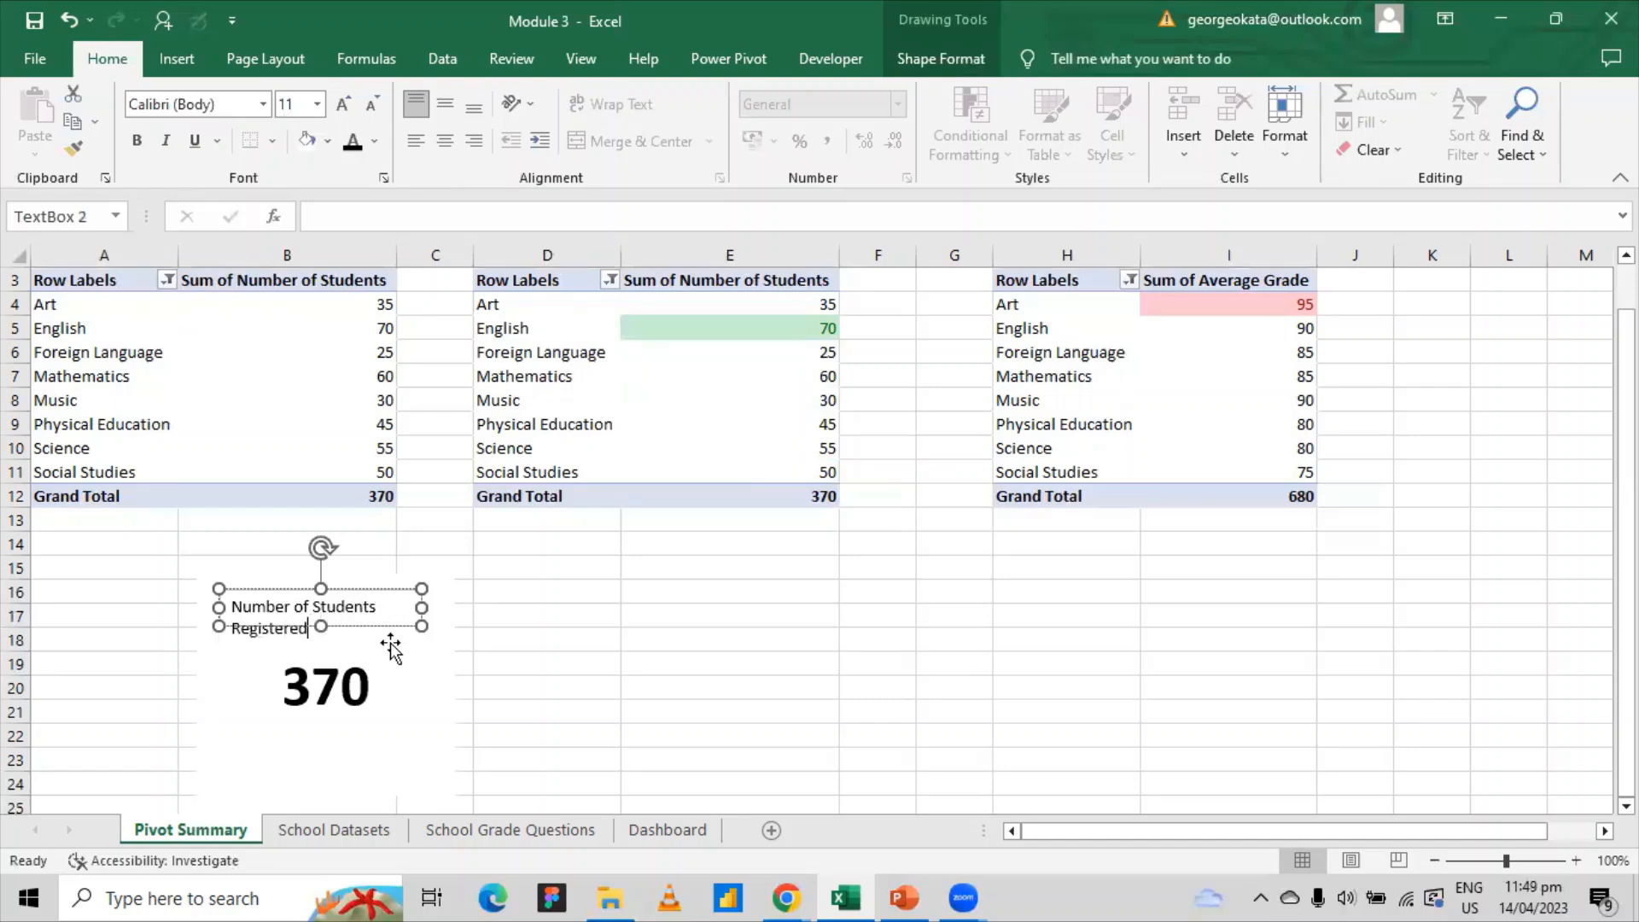
left_click(421, 609)
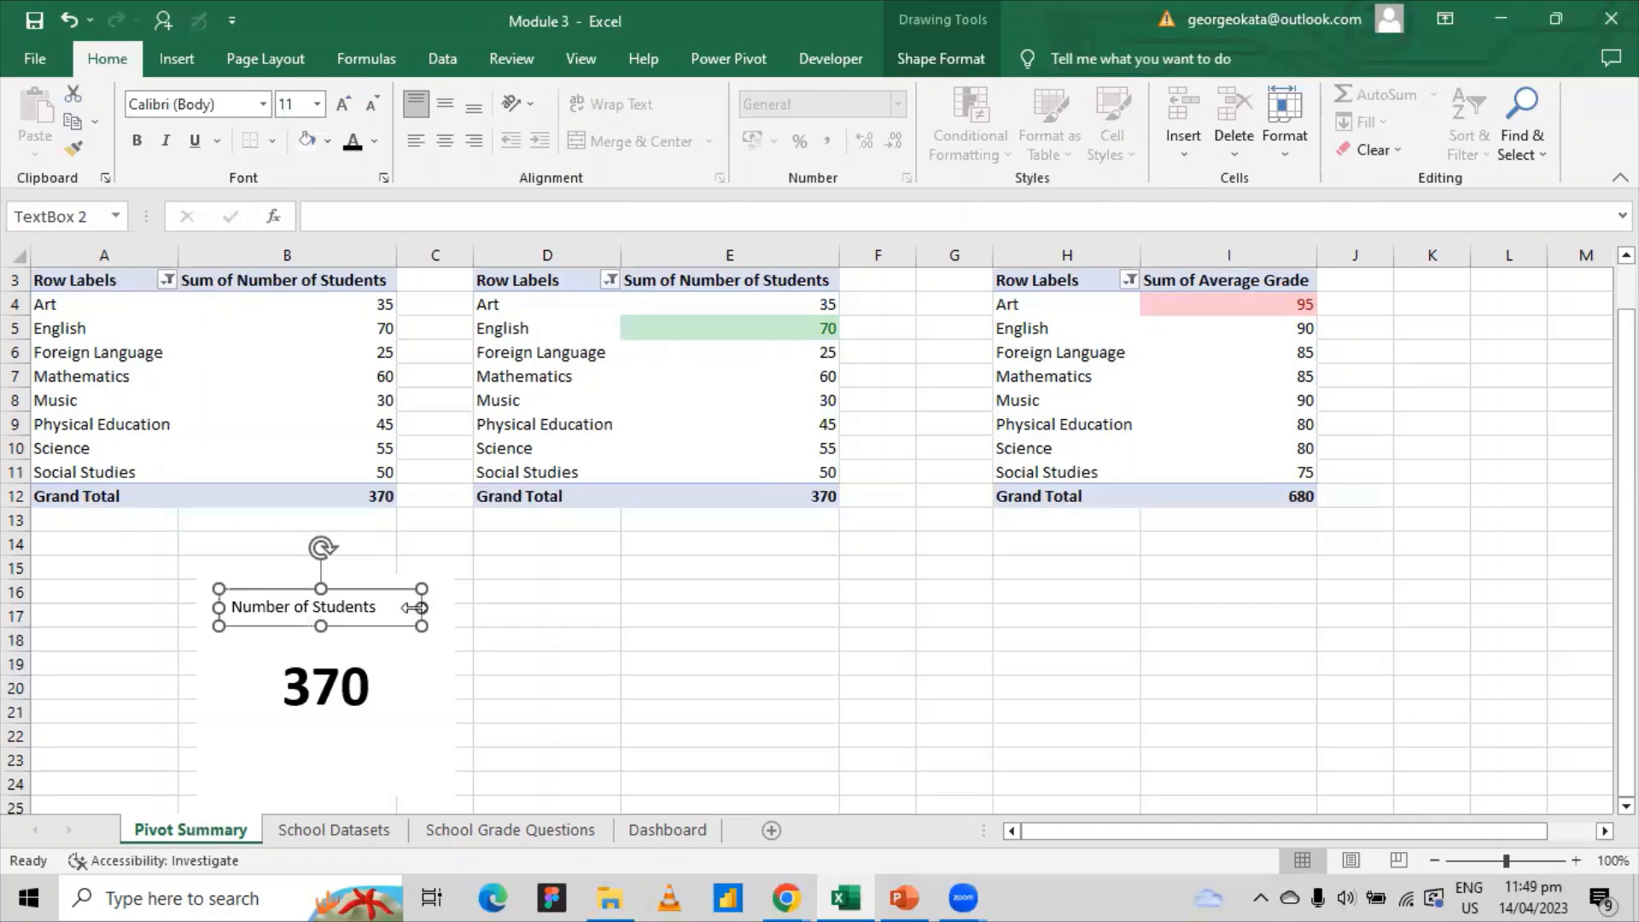
mouse_move(414, 607)
left_mouse_down()
mouse_move(504, 637)
mouse_move(516, 681)
mouse_move(578, 687)
mouse_move(528, 683)
left_mouse_up()
left_click(427, 666)
left_click(485, 631)
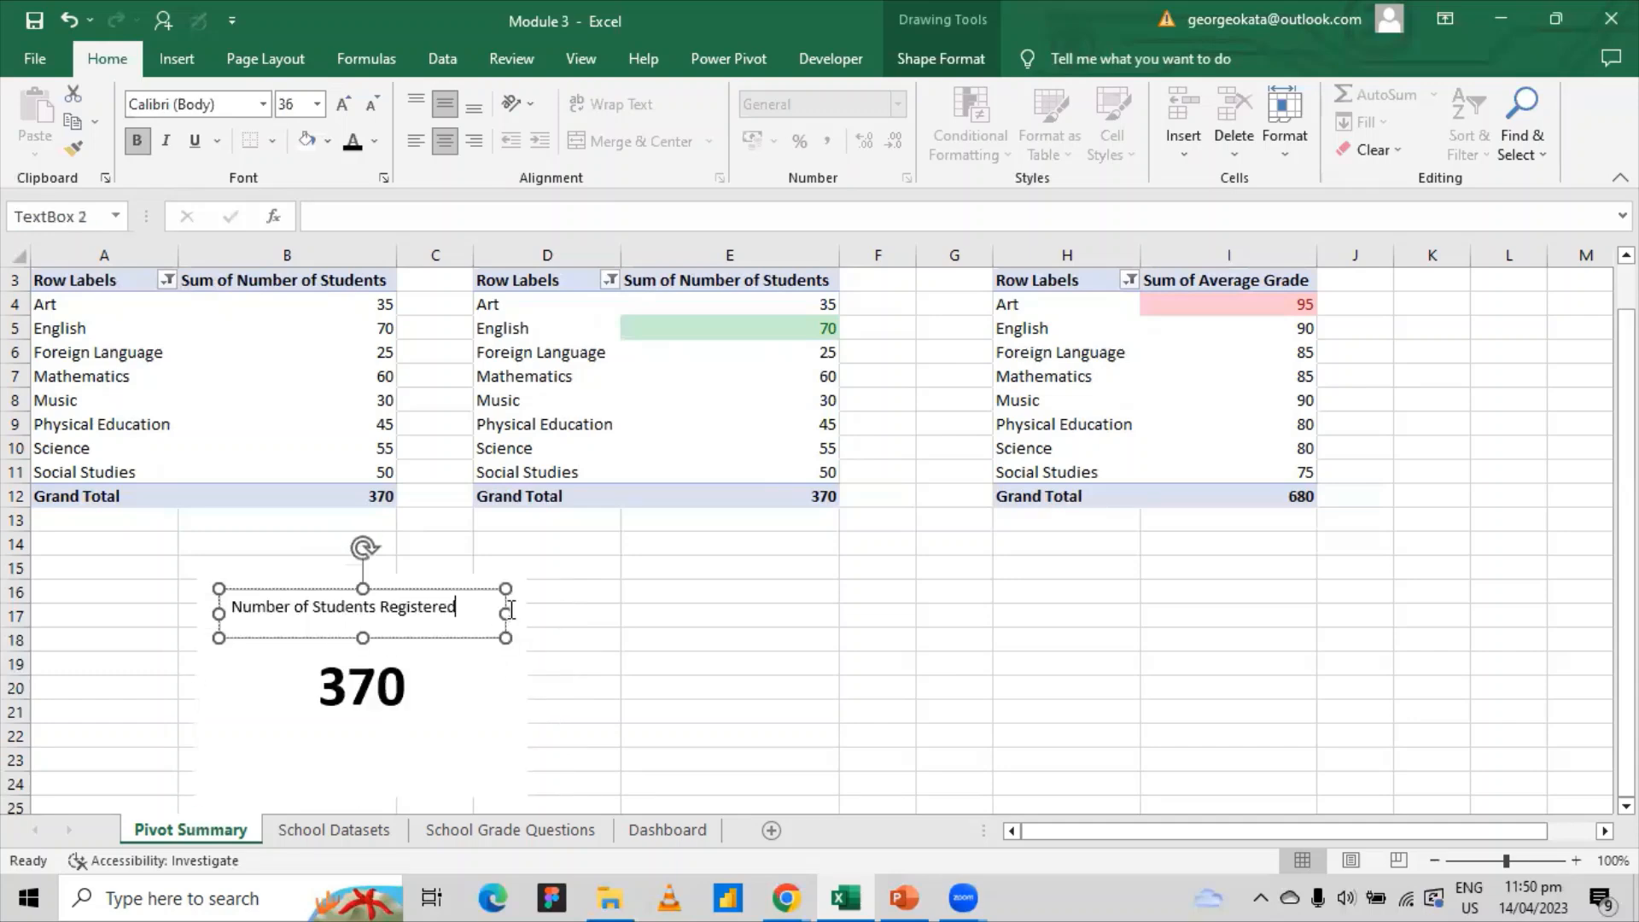
left_click_drag(505, 611, 469, 609)
- Narrow the 370 rectangle slightly and extend its upper edge to leave more space above the label
left_click(510, 632)
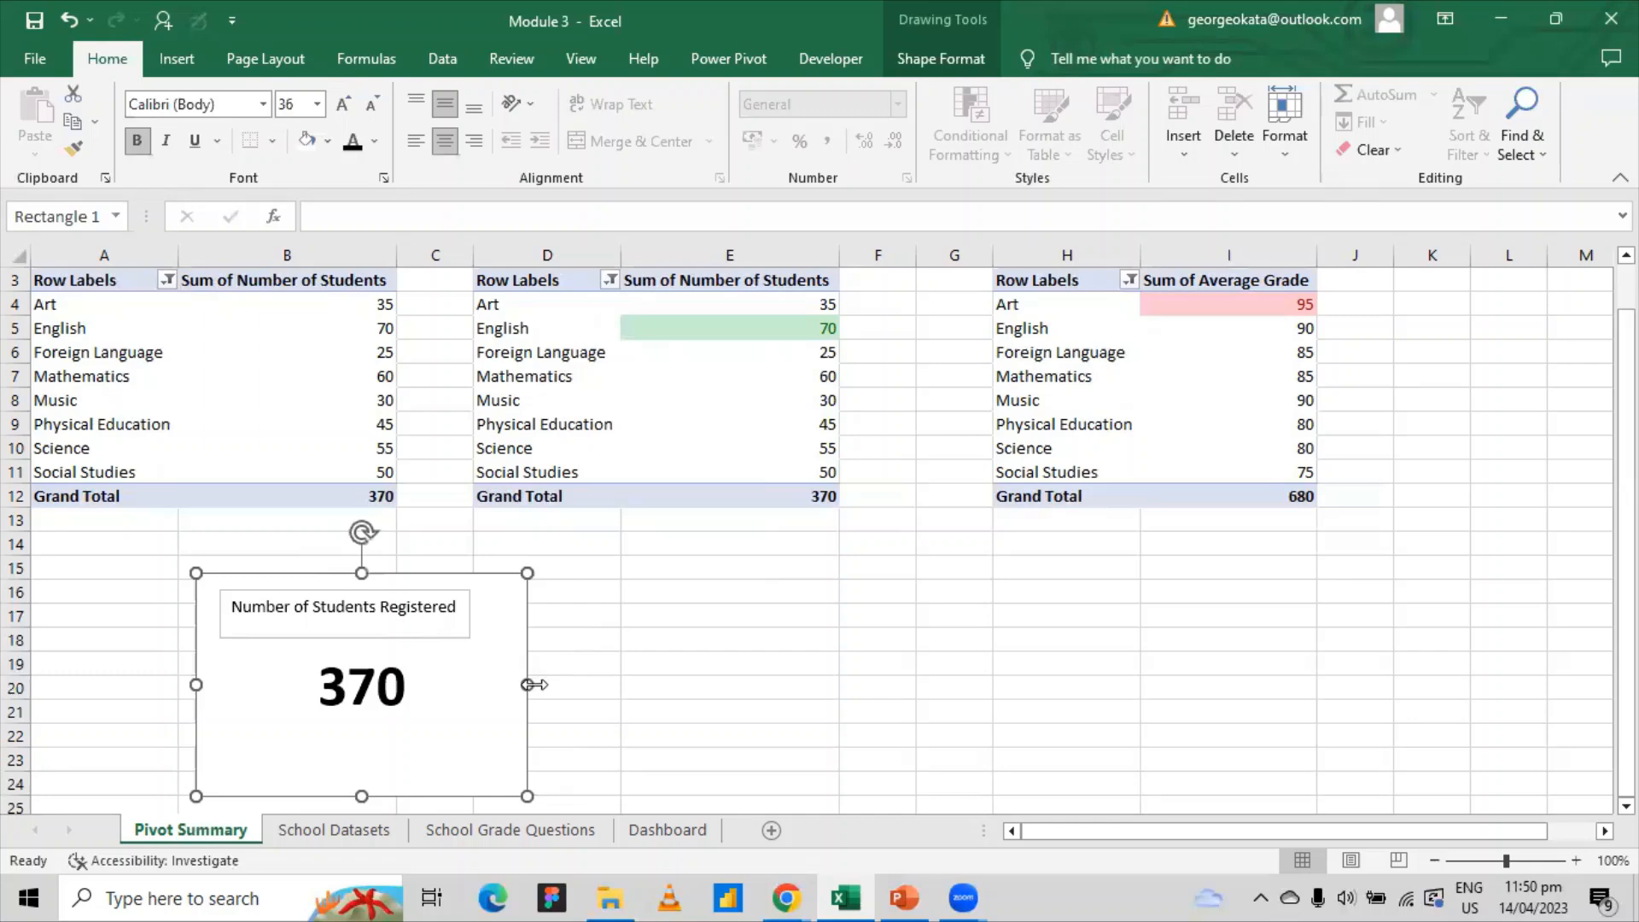
left_click_drag(529, 684, 465, 680)
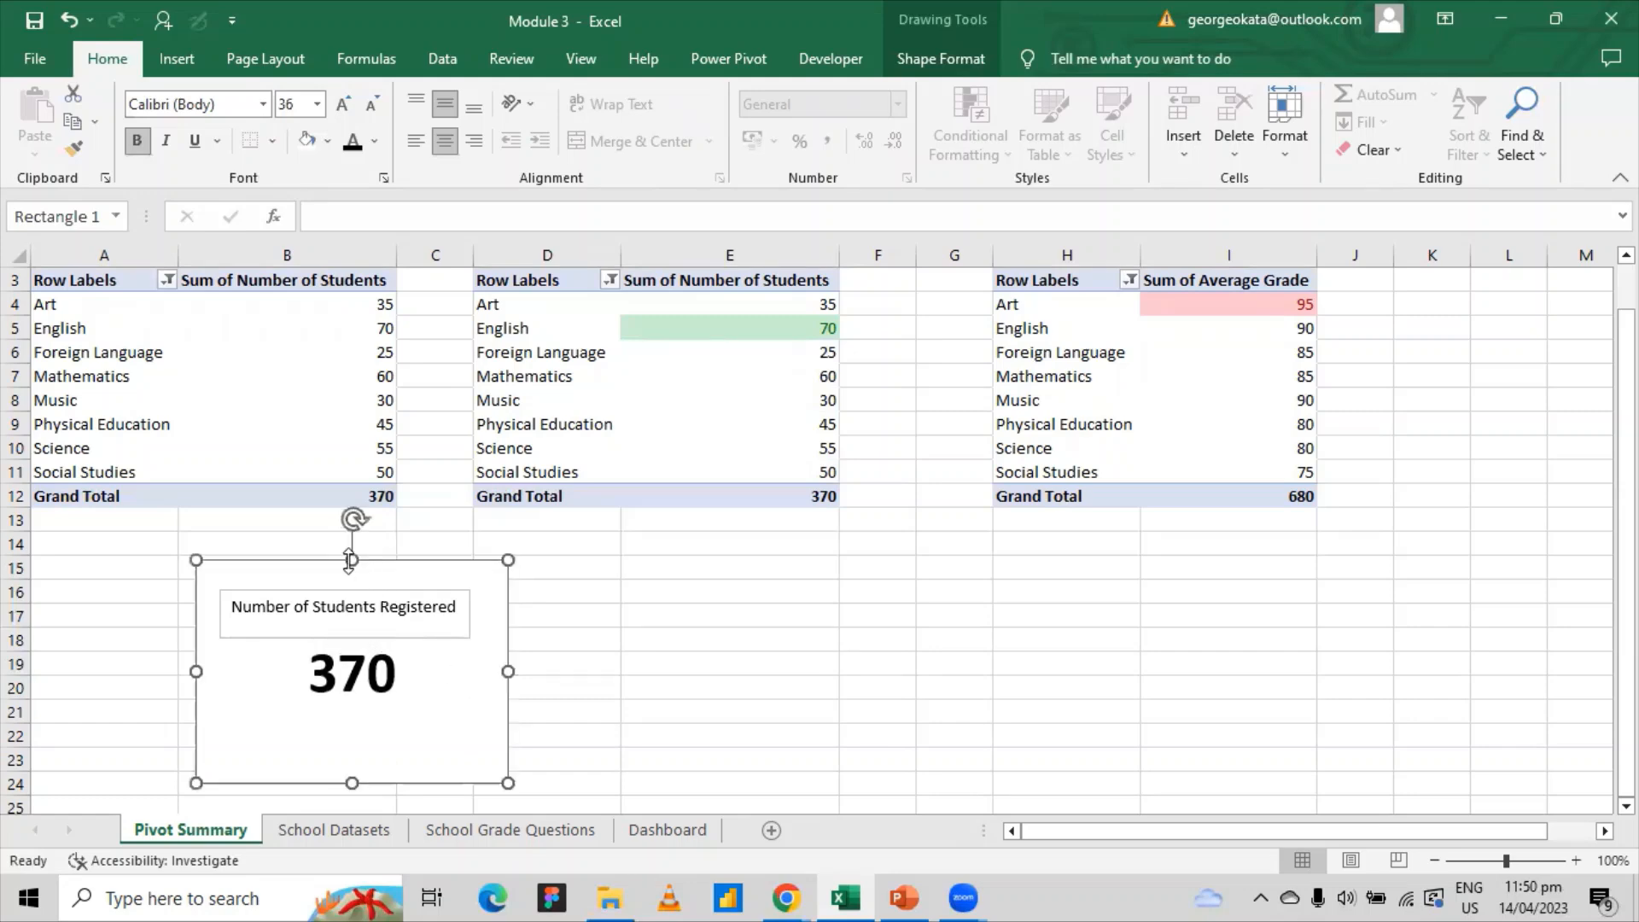
left_click_drag(349, 549, 351, 533)
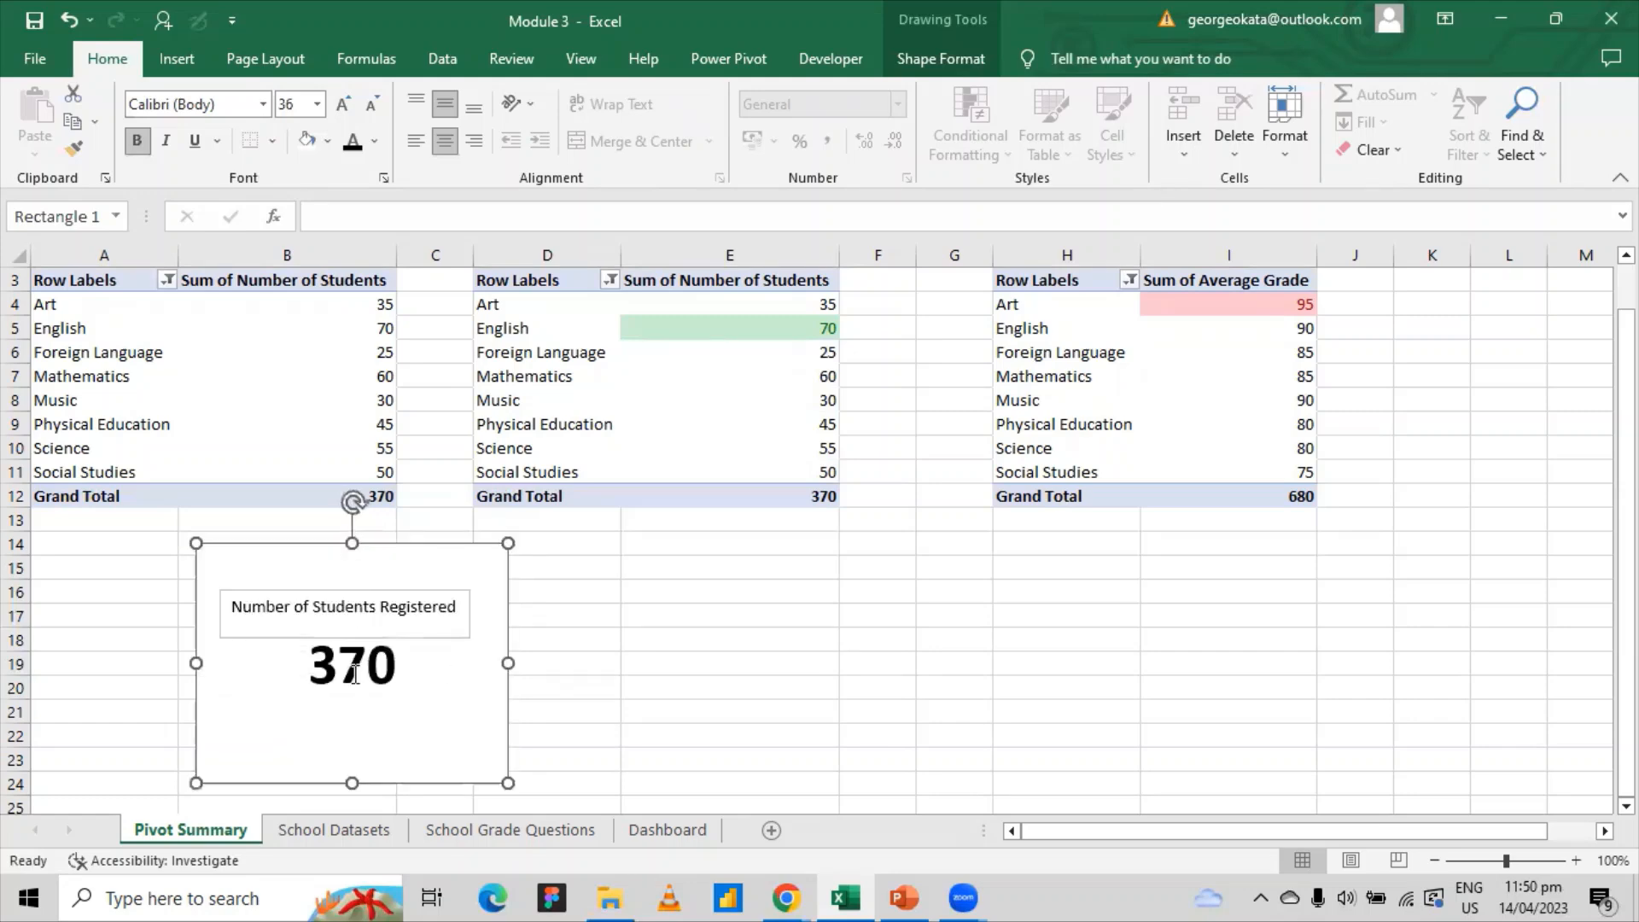
- Center the label text horizontally and vertically within its text box
left_click(369, 591)
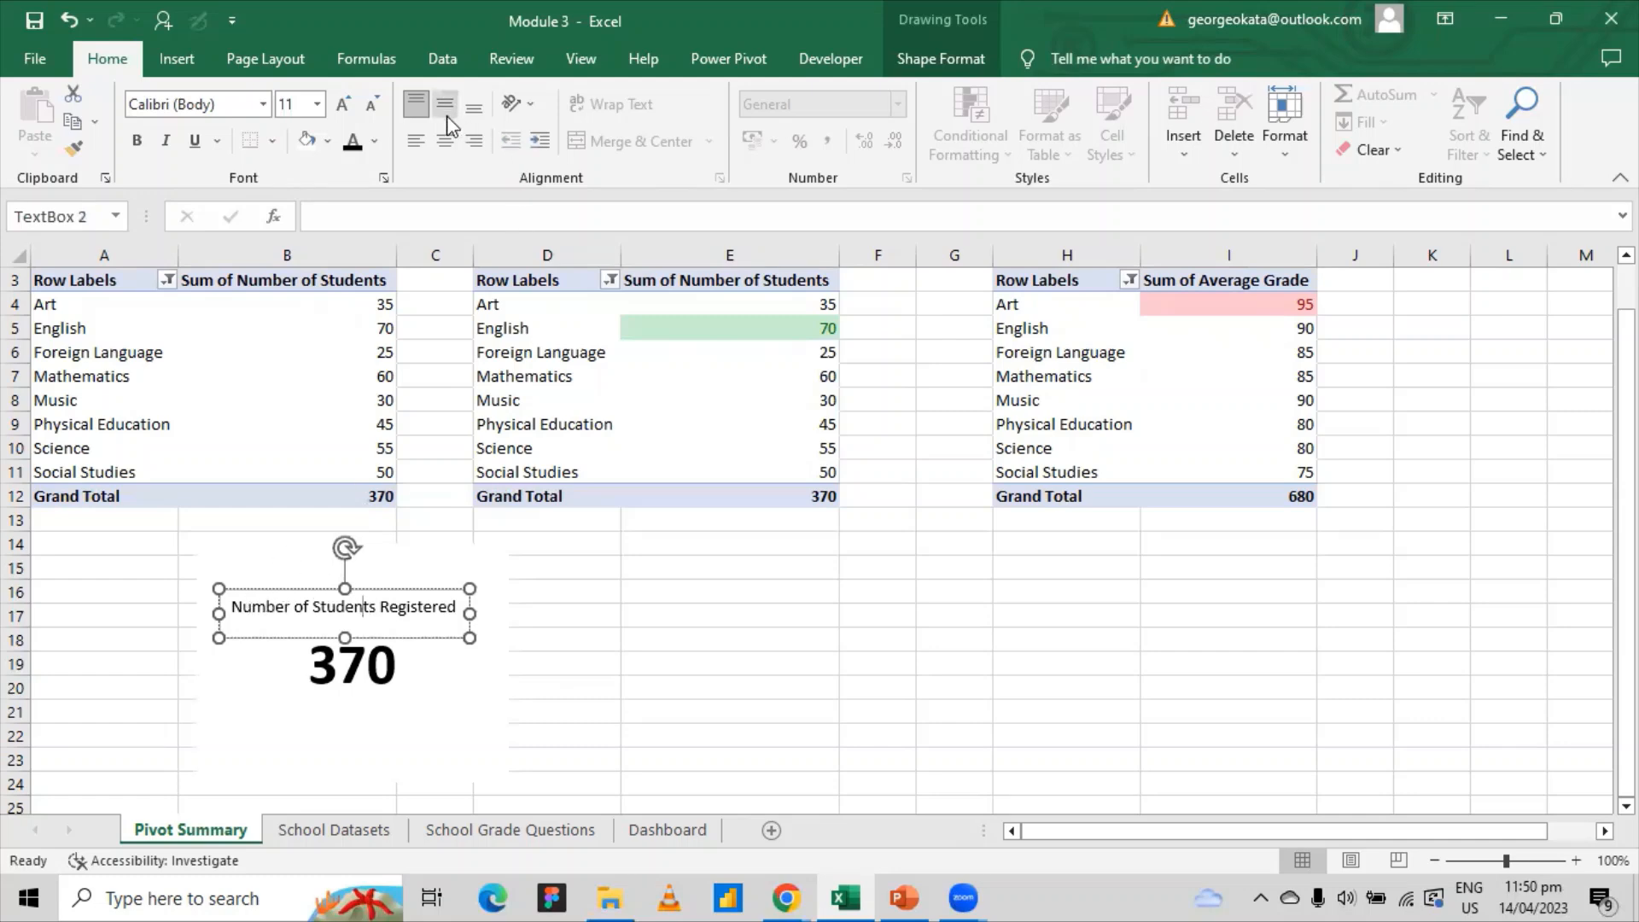
left_click(444, 140)
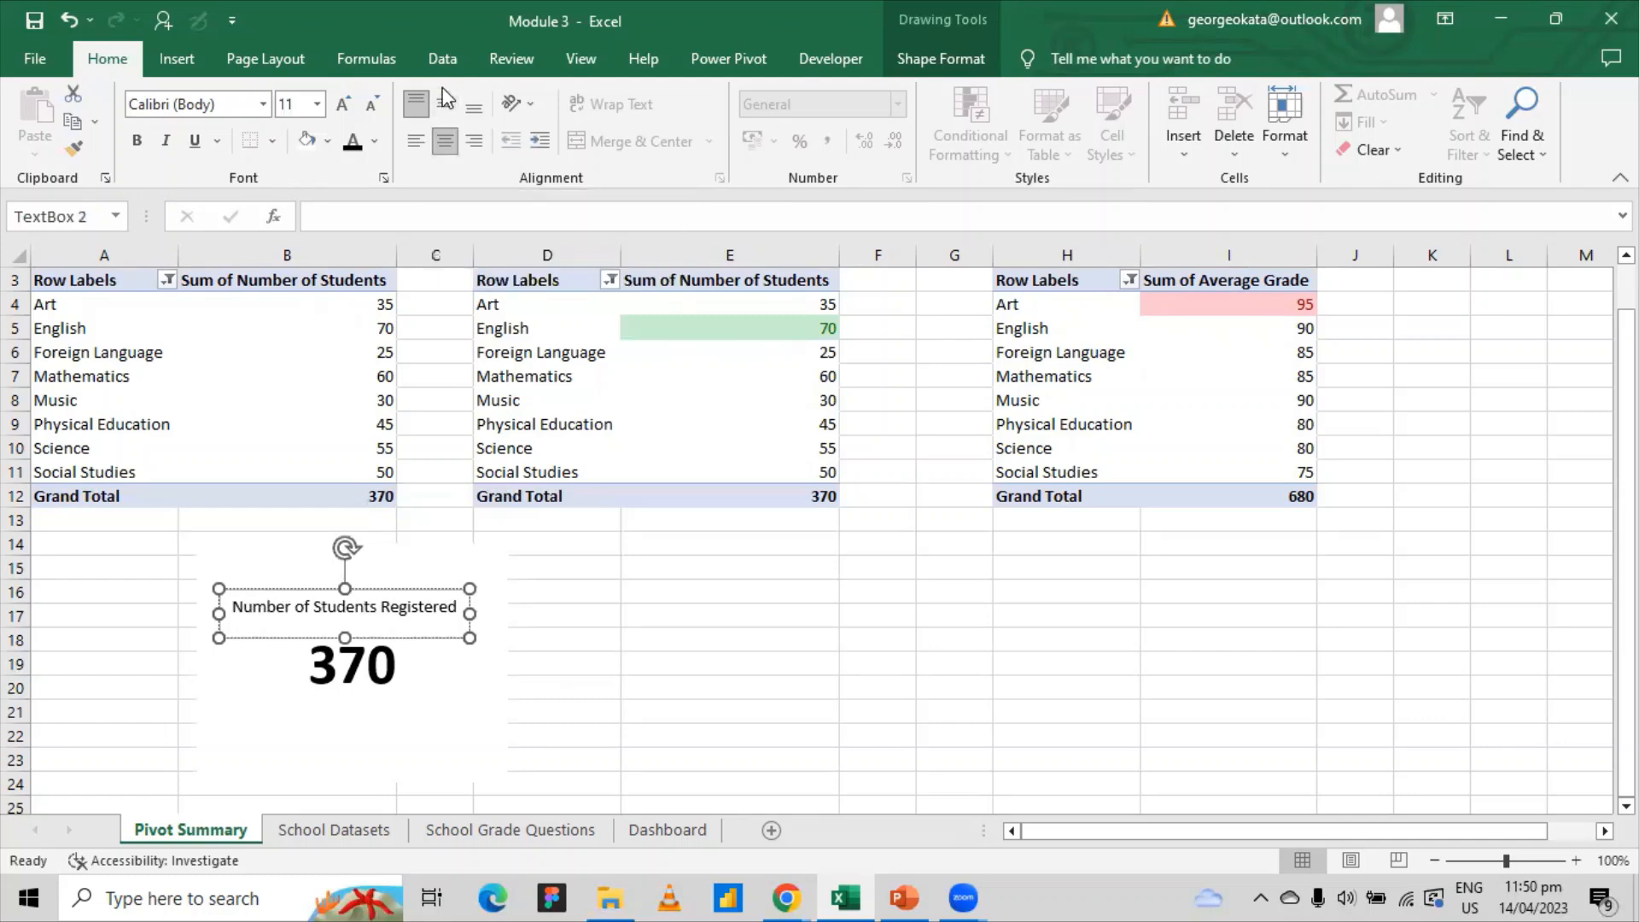
left_click(442, 108)
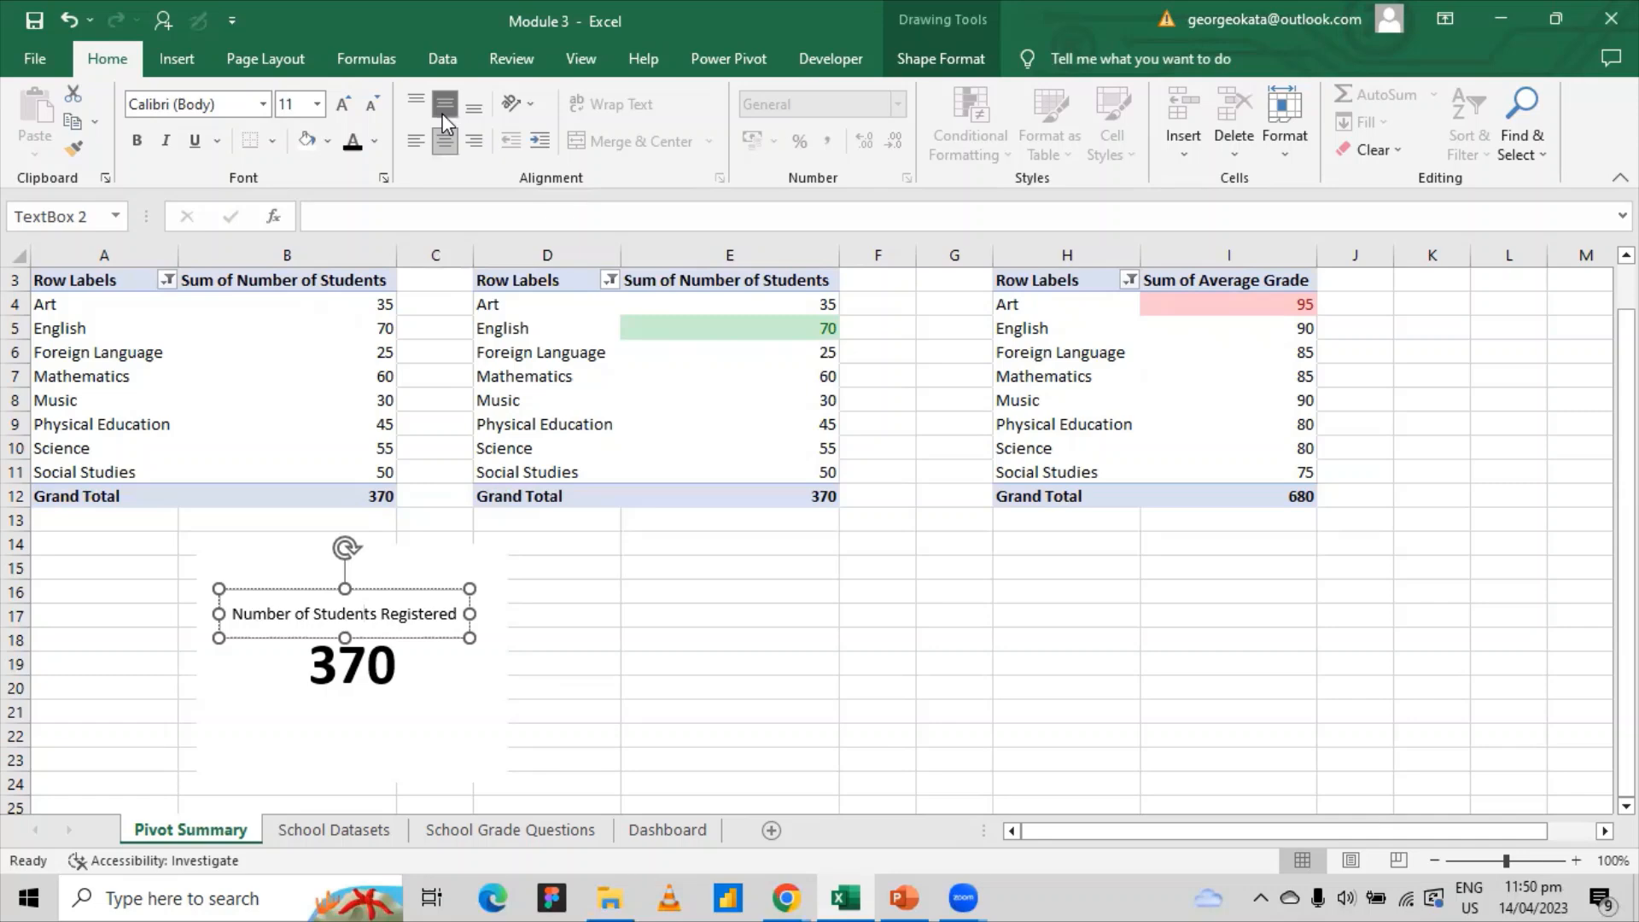
left_click(704, 642)
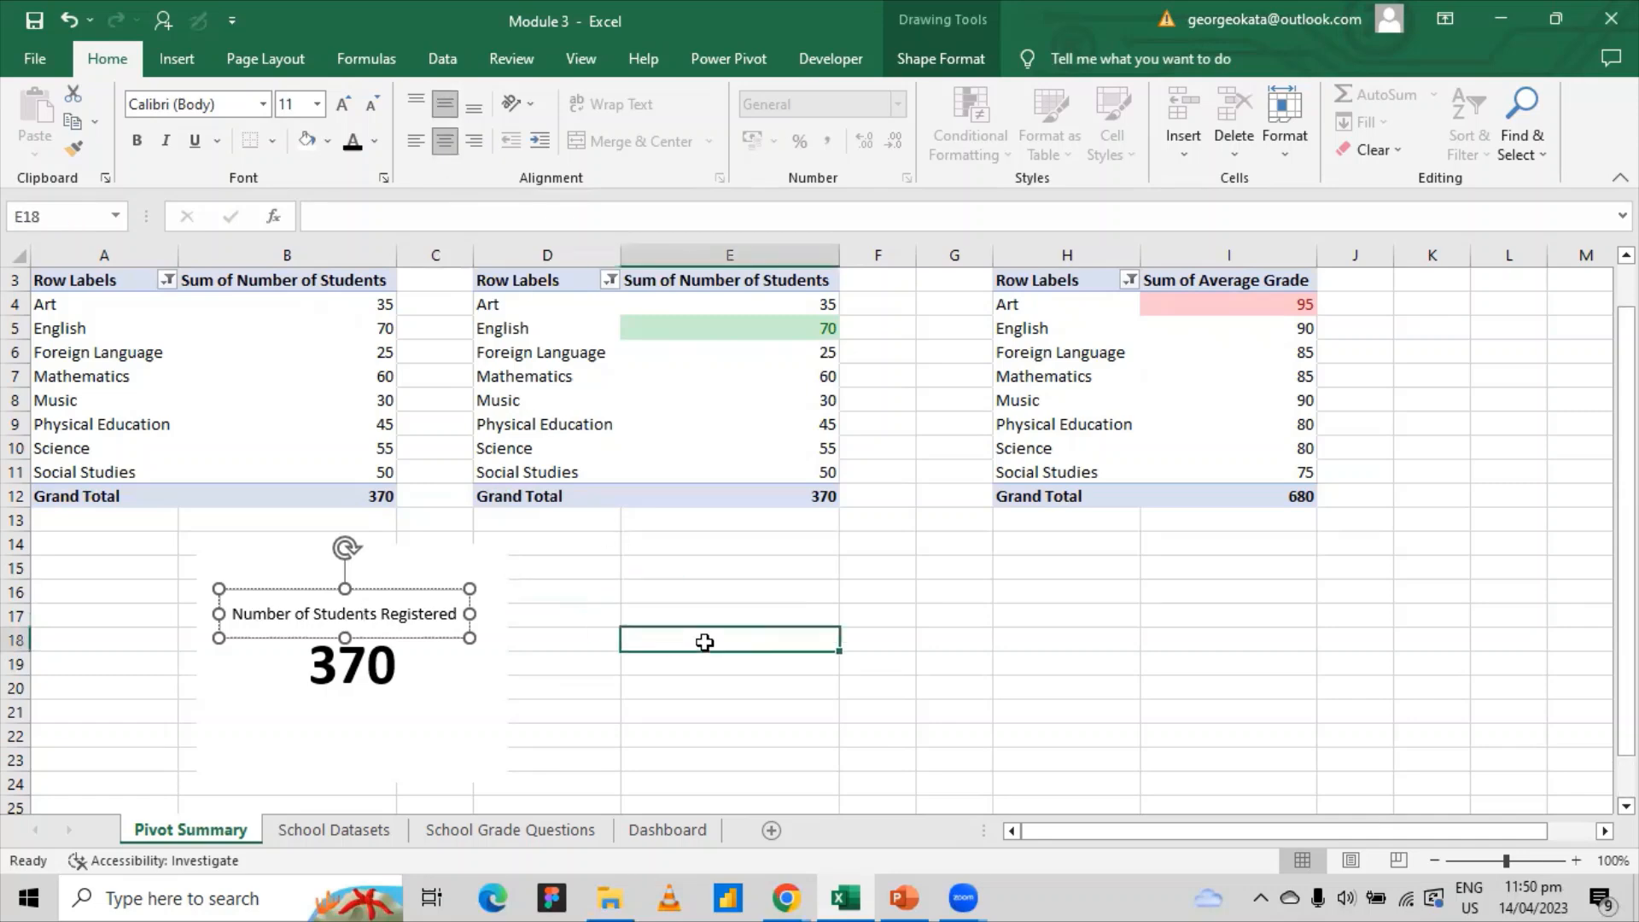
left_click(413, 702)
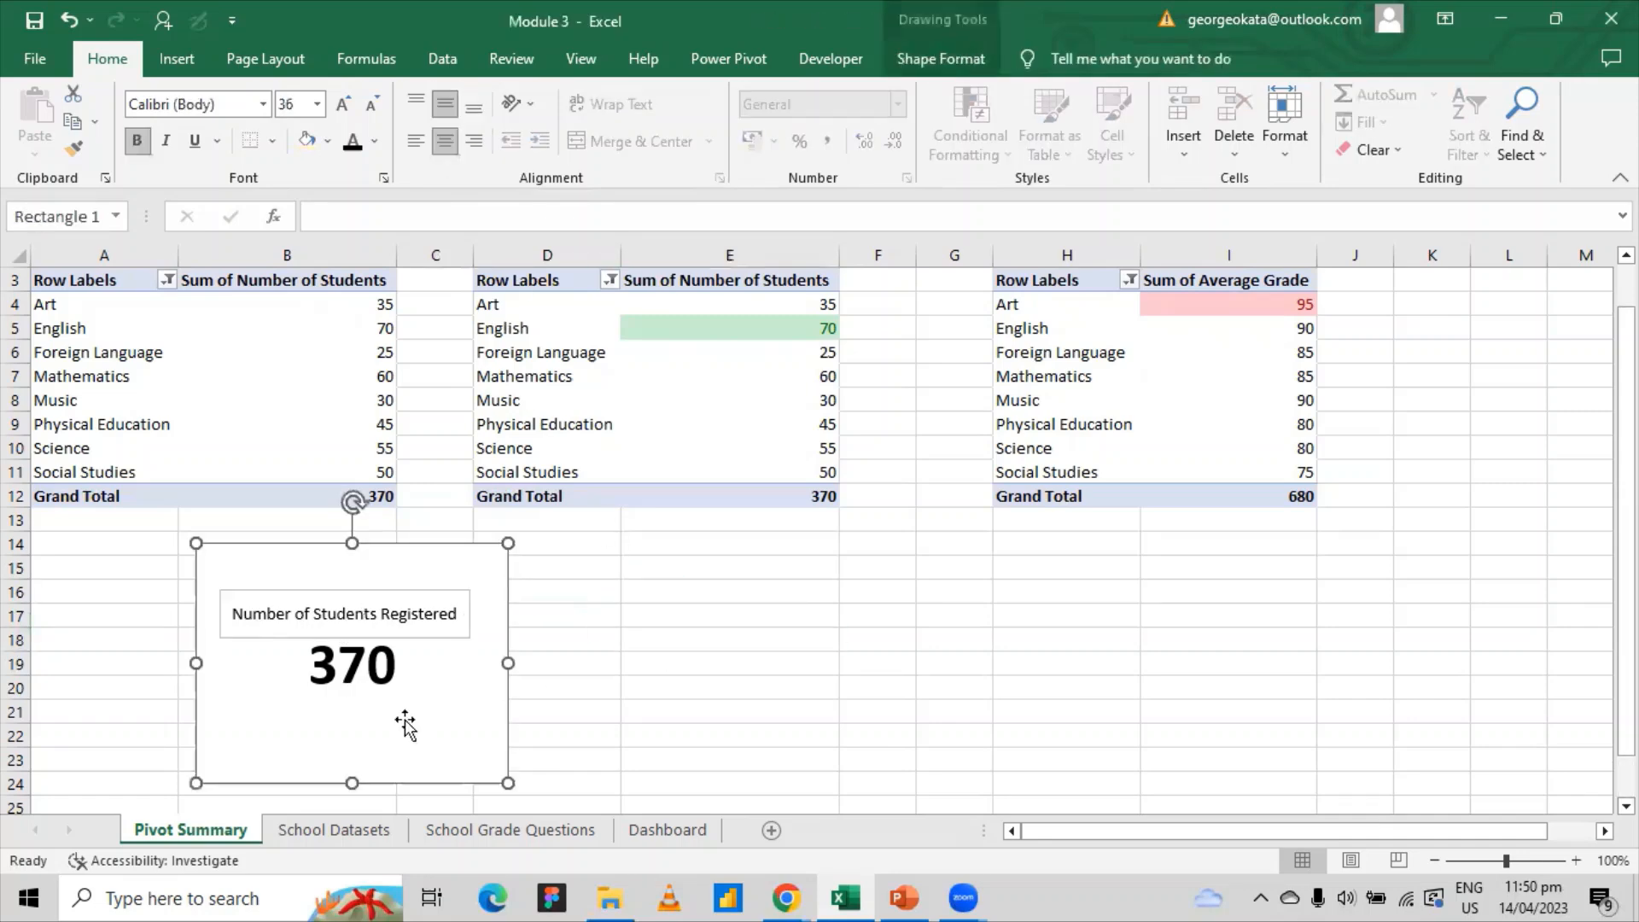
- Left-align the label text and align it vertically to the middle of its text box
left_click(432, 620)
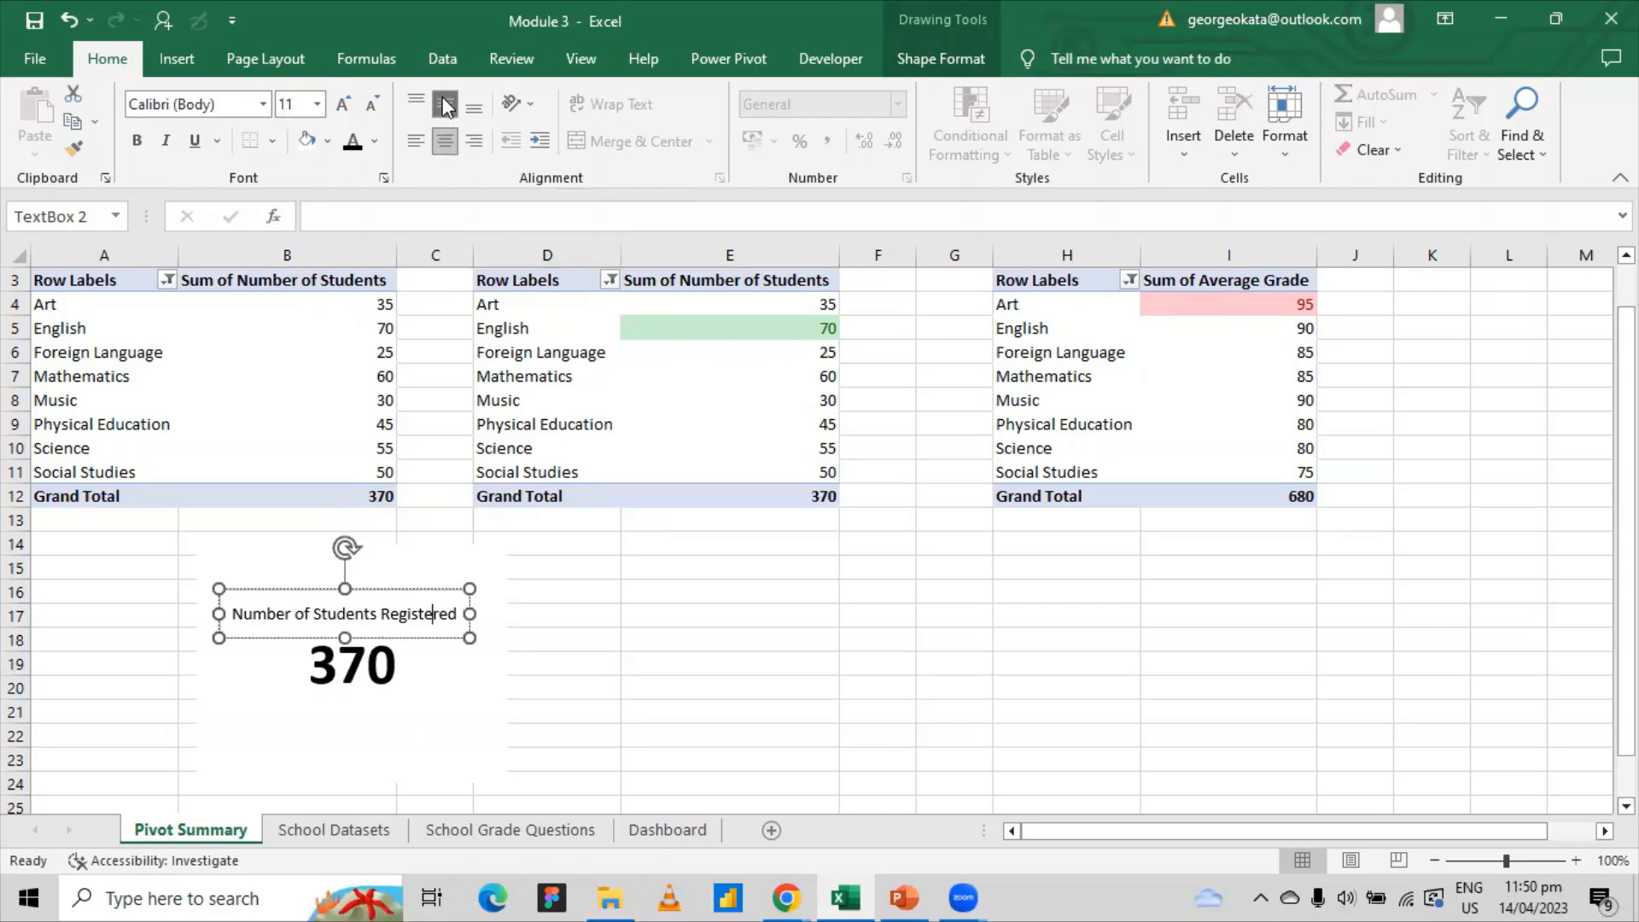
left_click(415, 104)
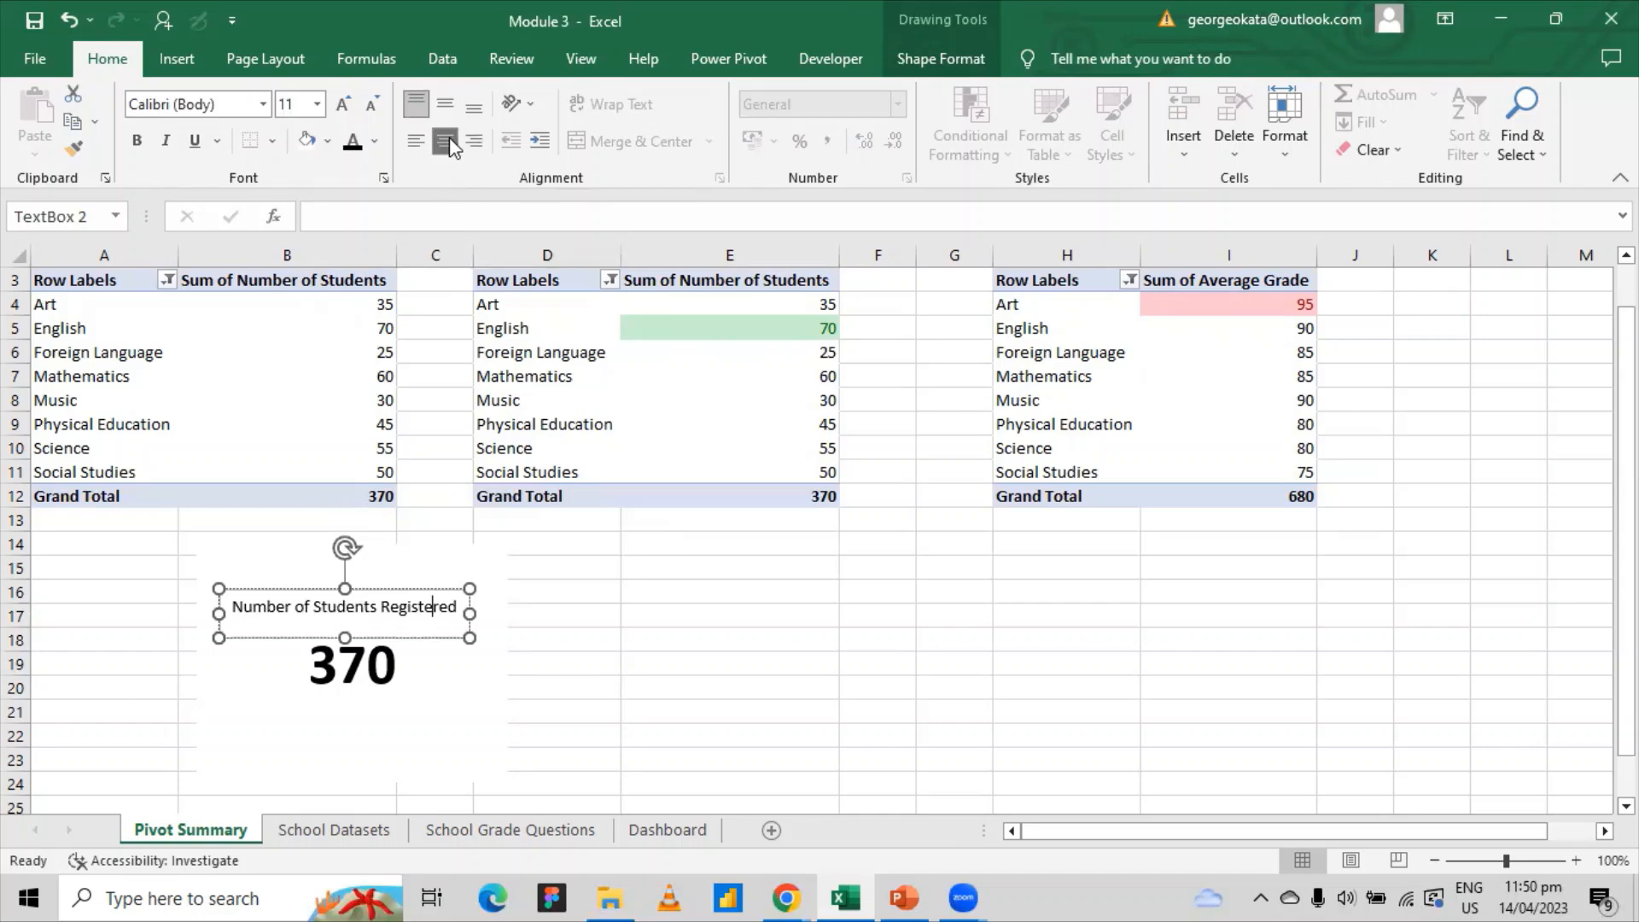
left_click(418, 142)
left_click(443, 107)
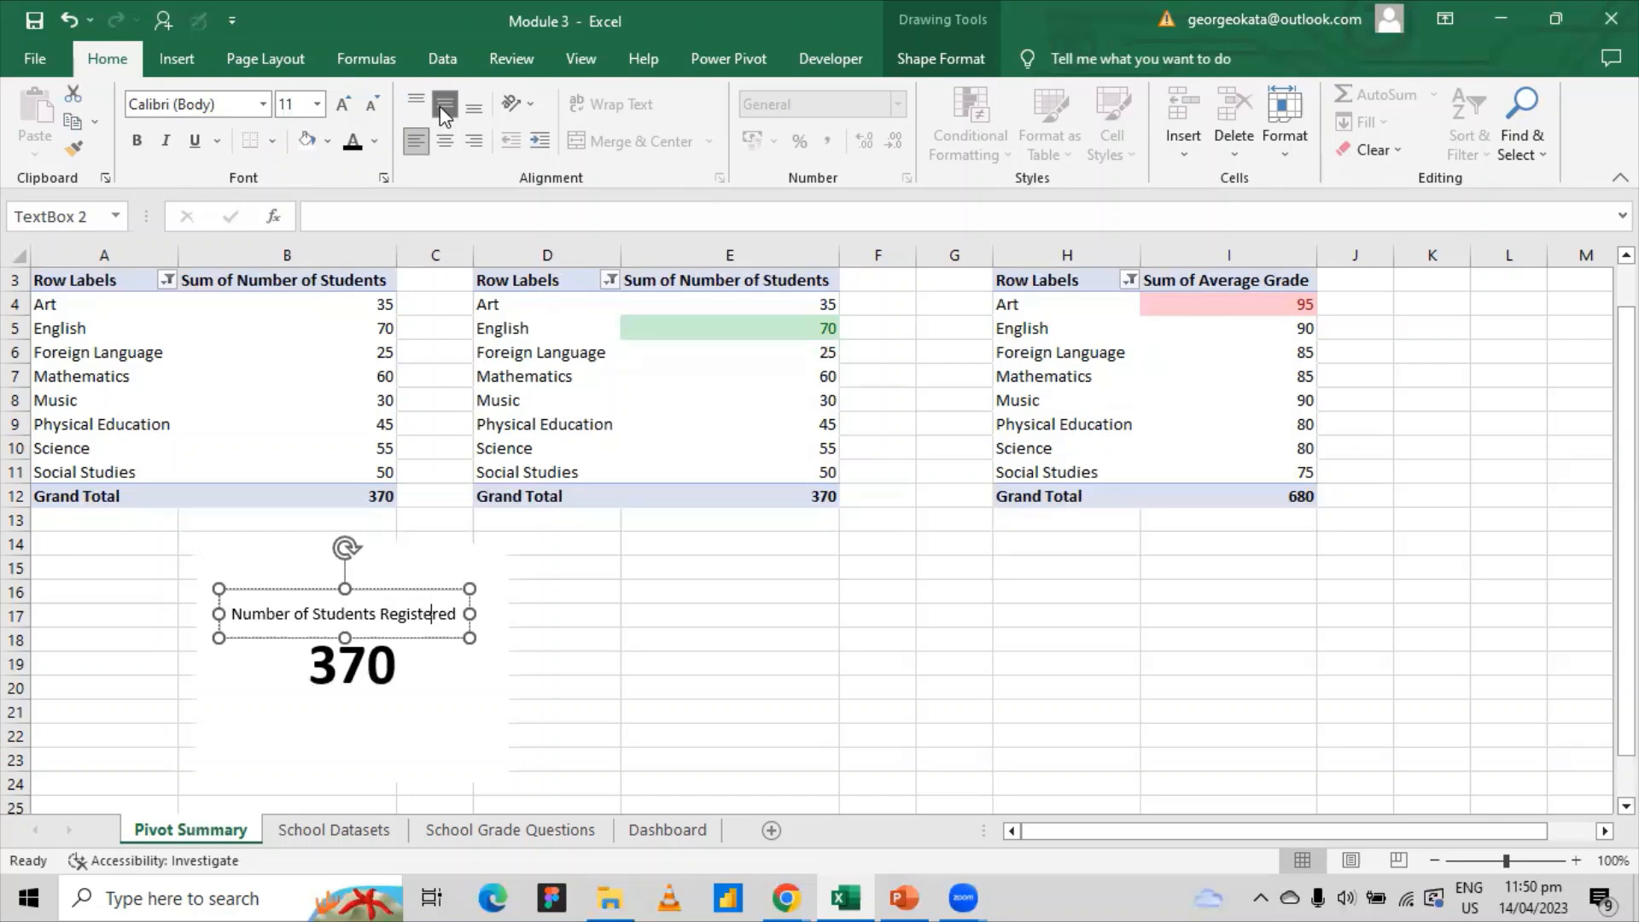
- Reposition the label and rectangle so the label sits clear above the 370, and shorten the rectangle from its lower edge
left_click(367, 664)
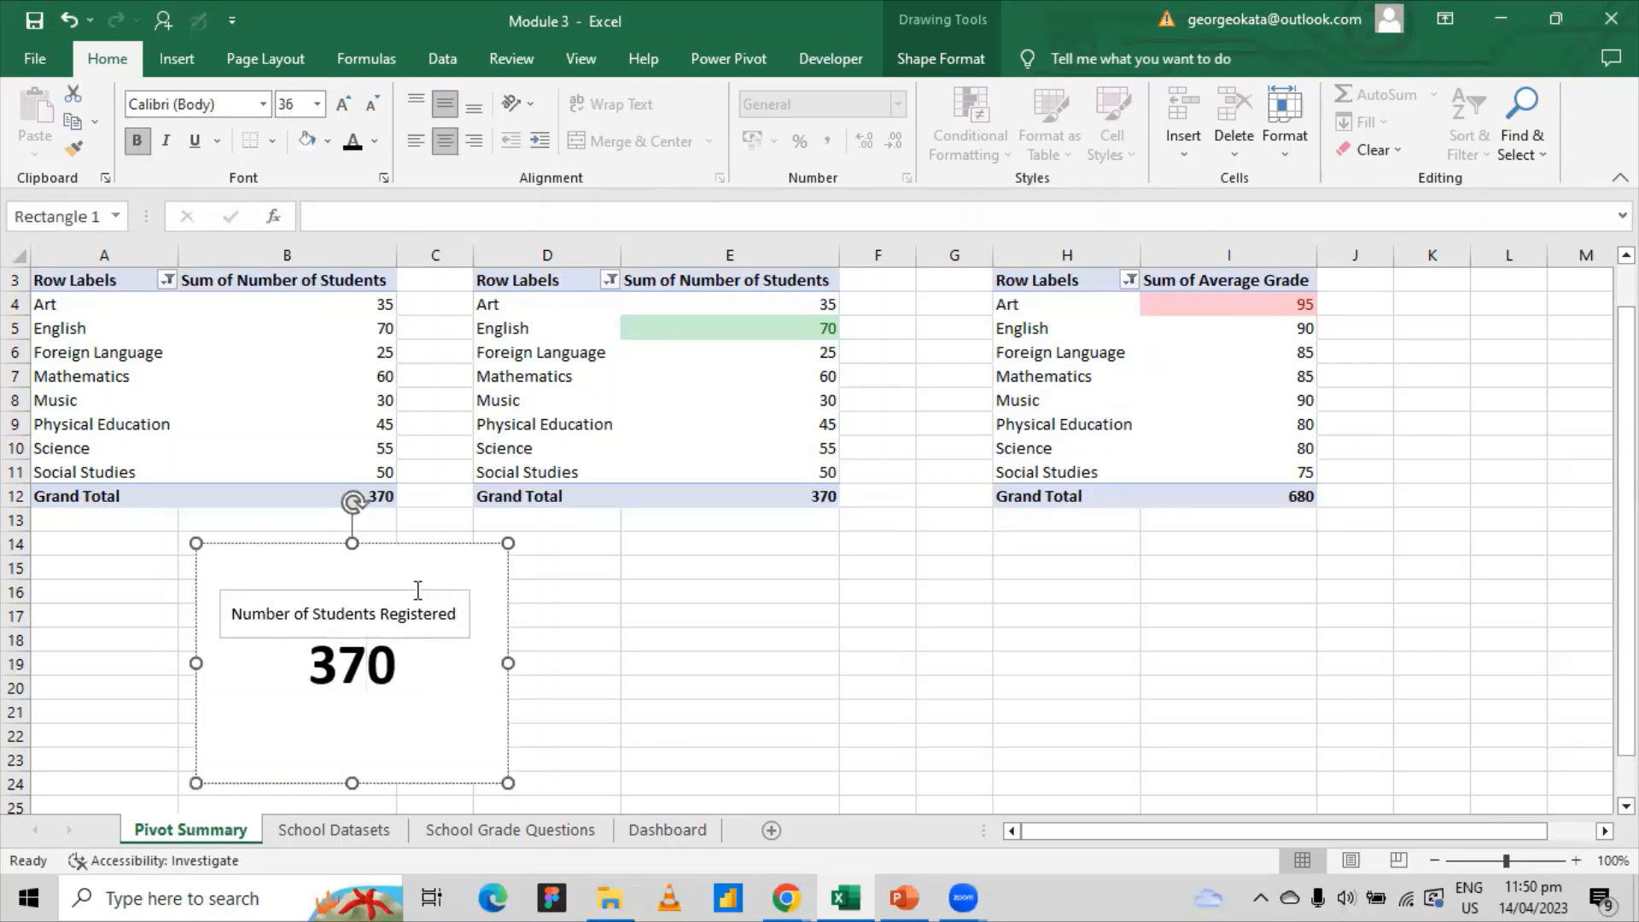
left_click_drag(409, 585, 369, 585)
left_click(368, 595)
left_click(415, 708)
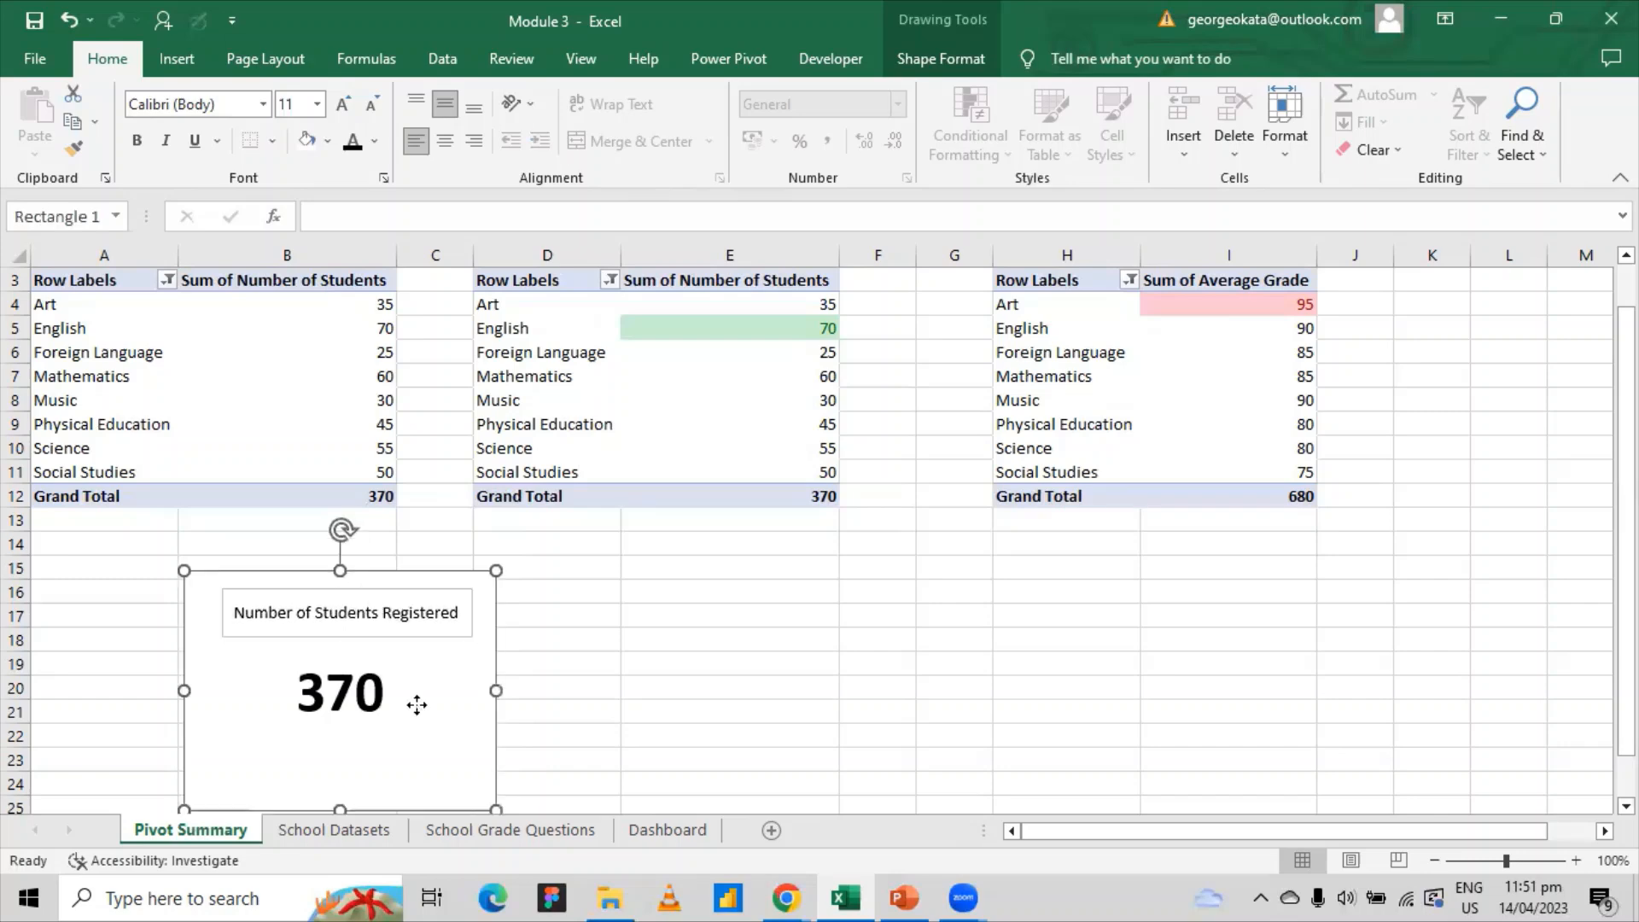
left_click_drag(340, 807, 339, 766)
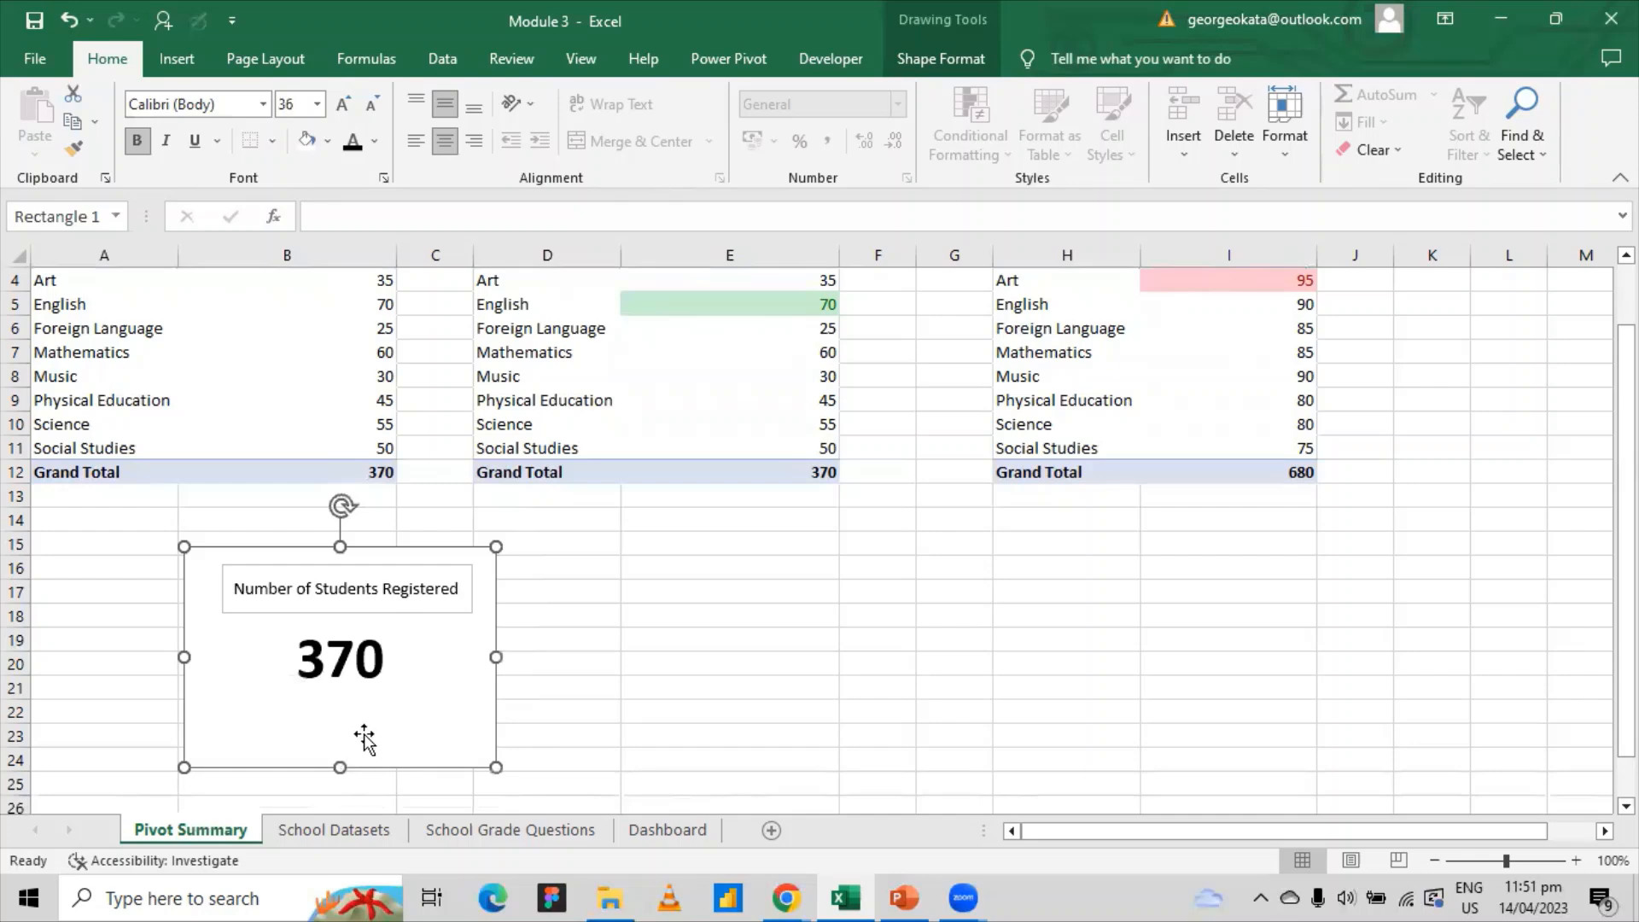
left_click(576, 650)
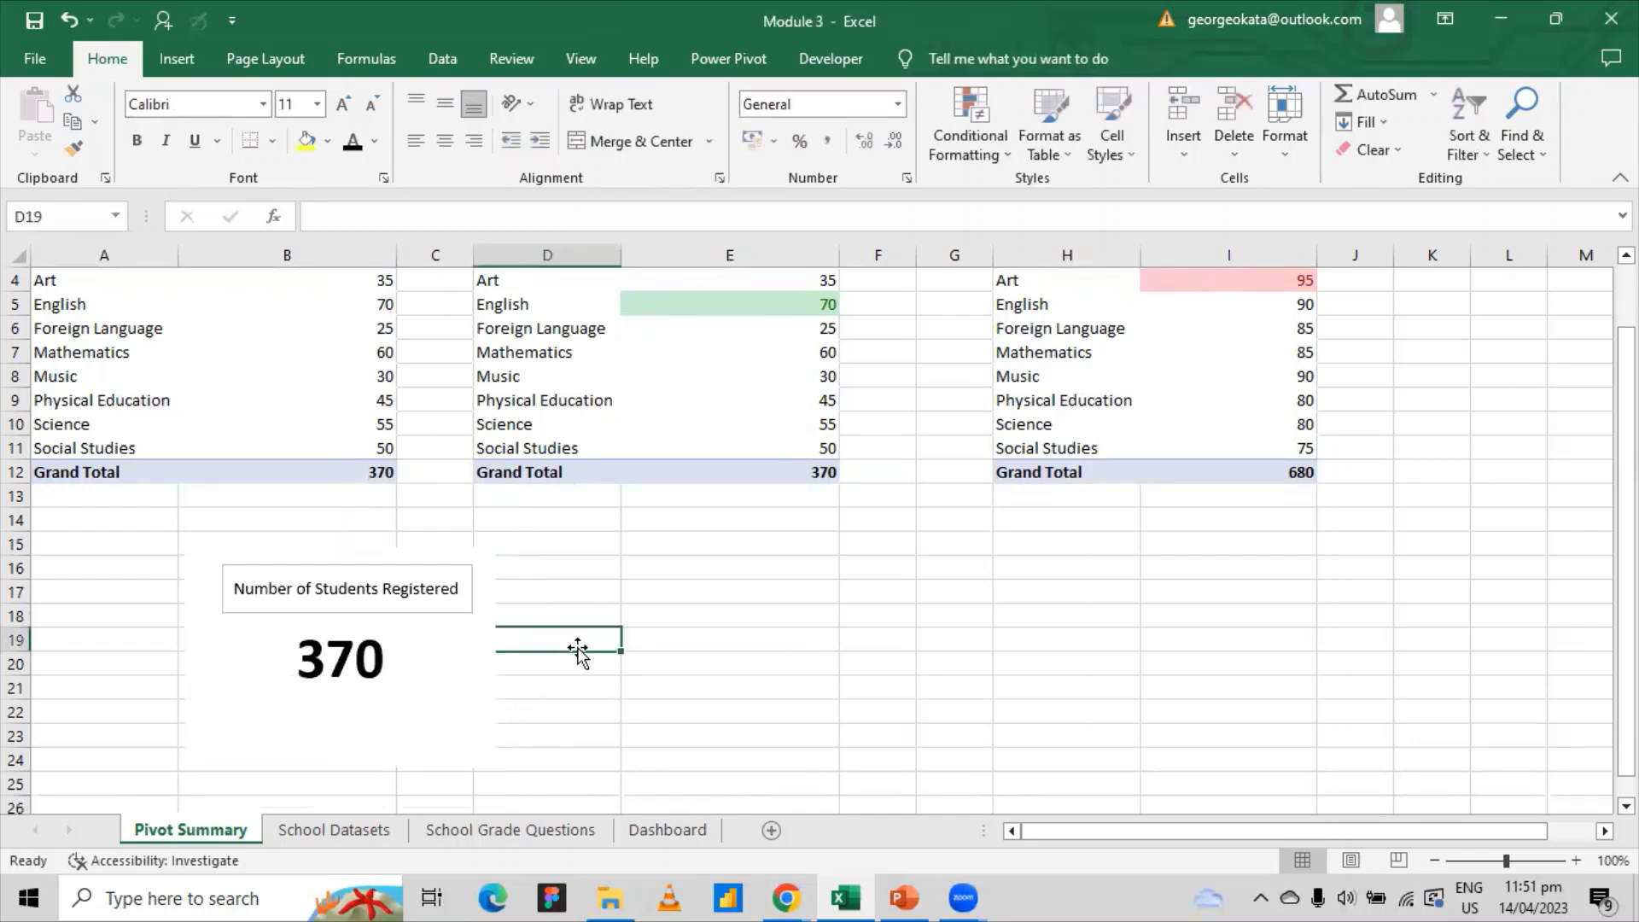
- Move the label text box out of the rectangle to around columns E to G, and shrink the 370 rectangle
left_click(360, 655)
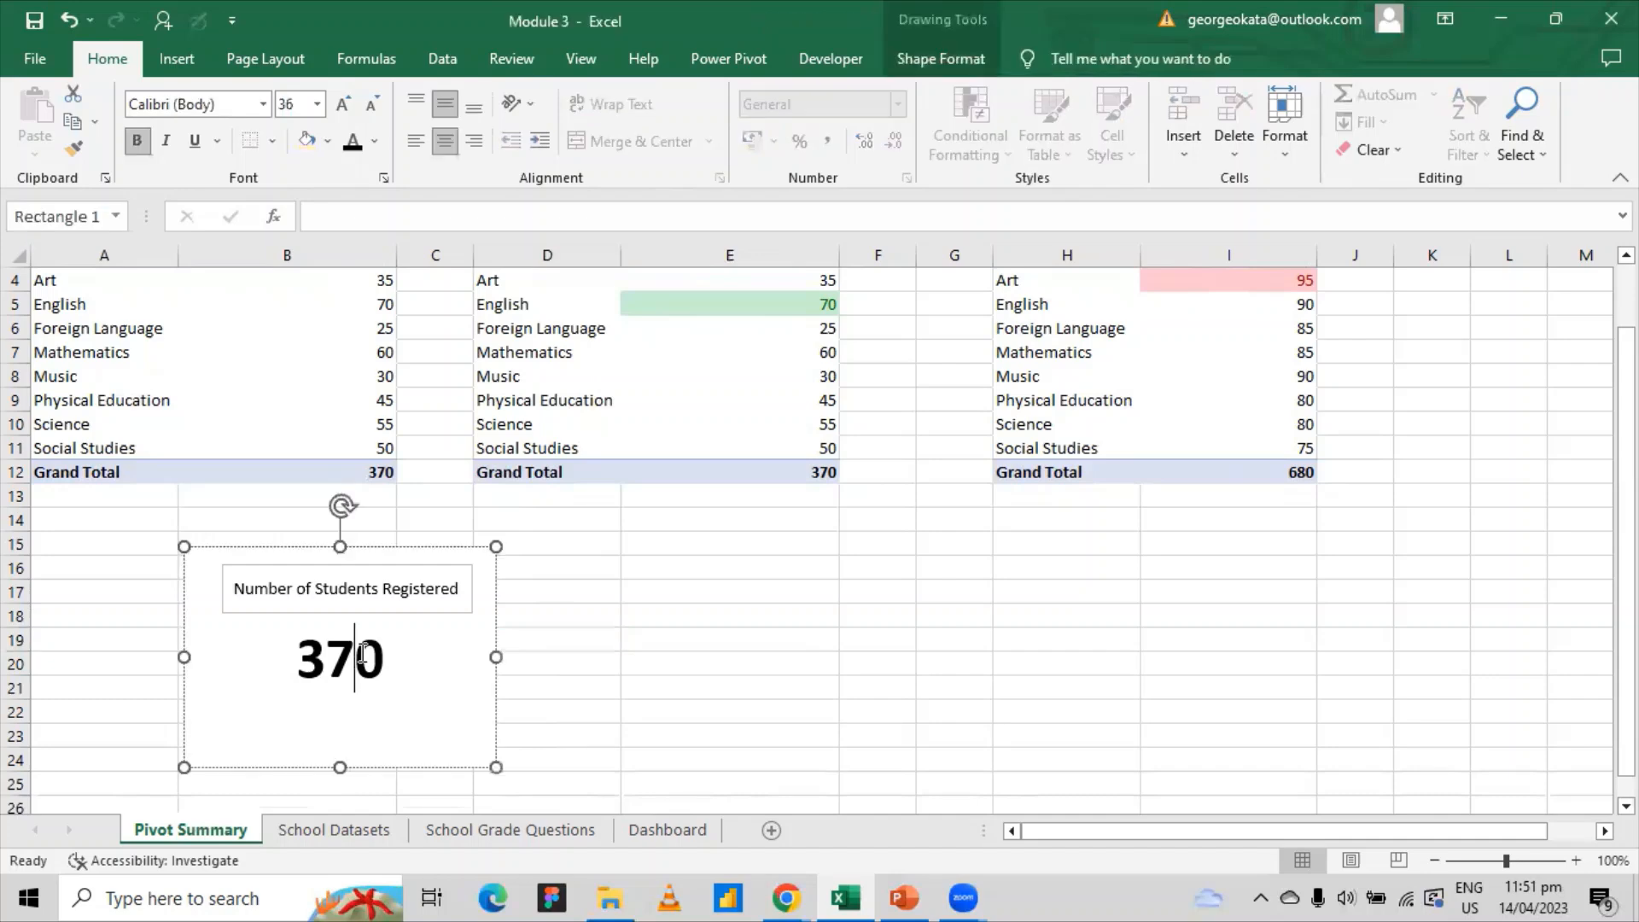
left_click(449, 596)
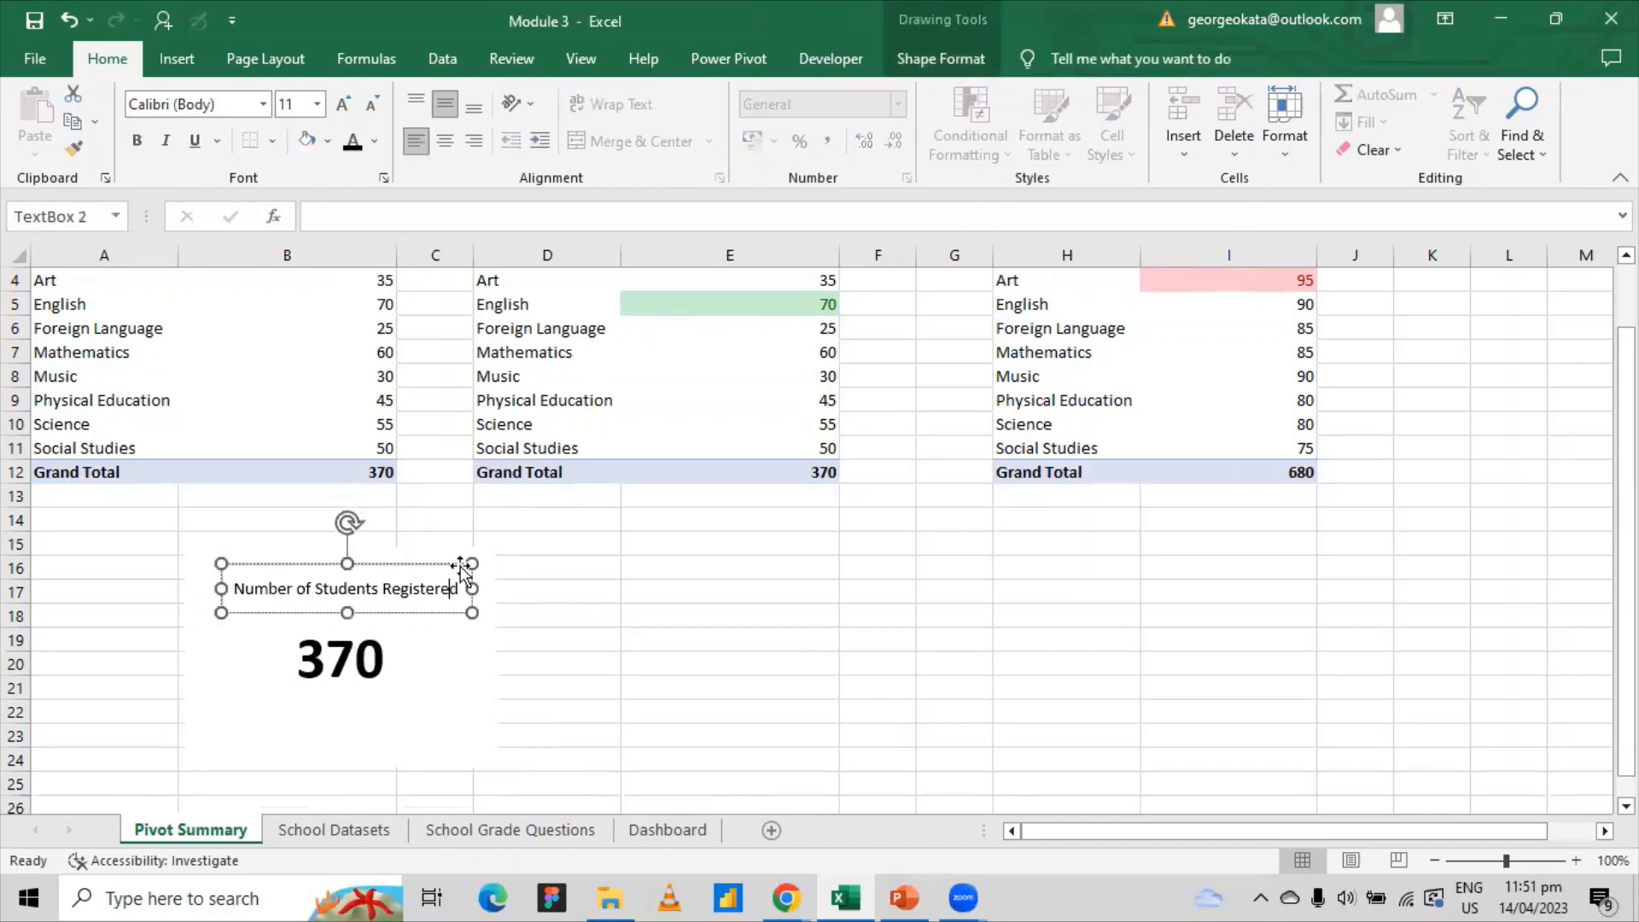
left_click_drag(461, 570, 951, 599)
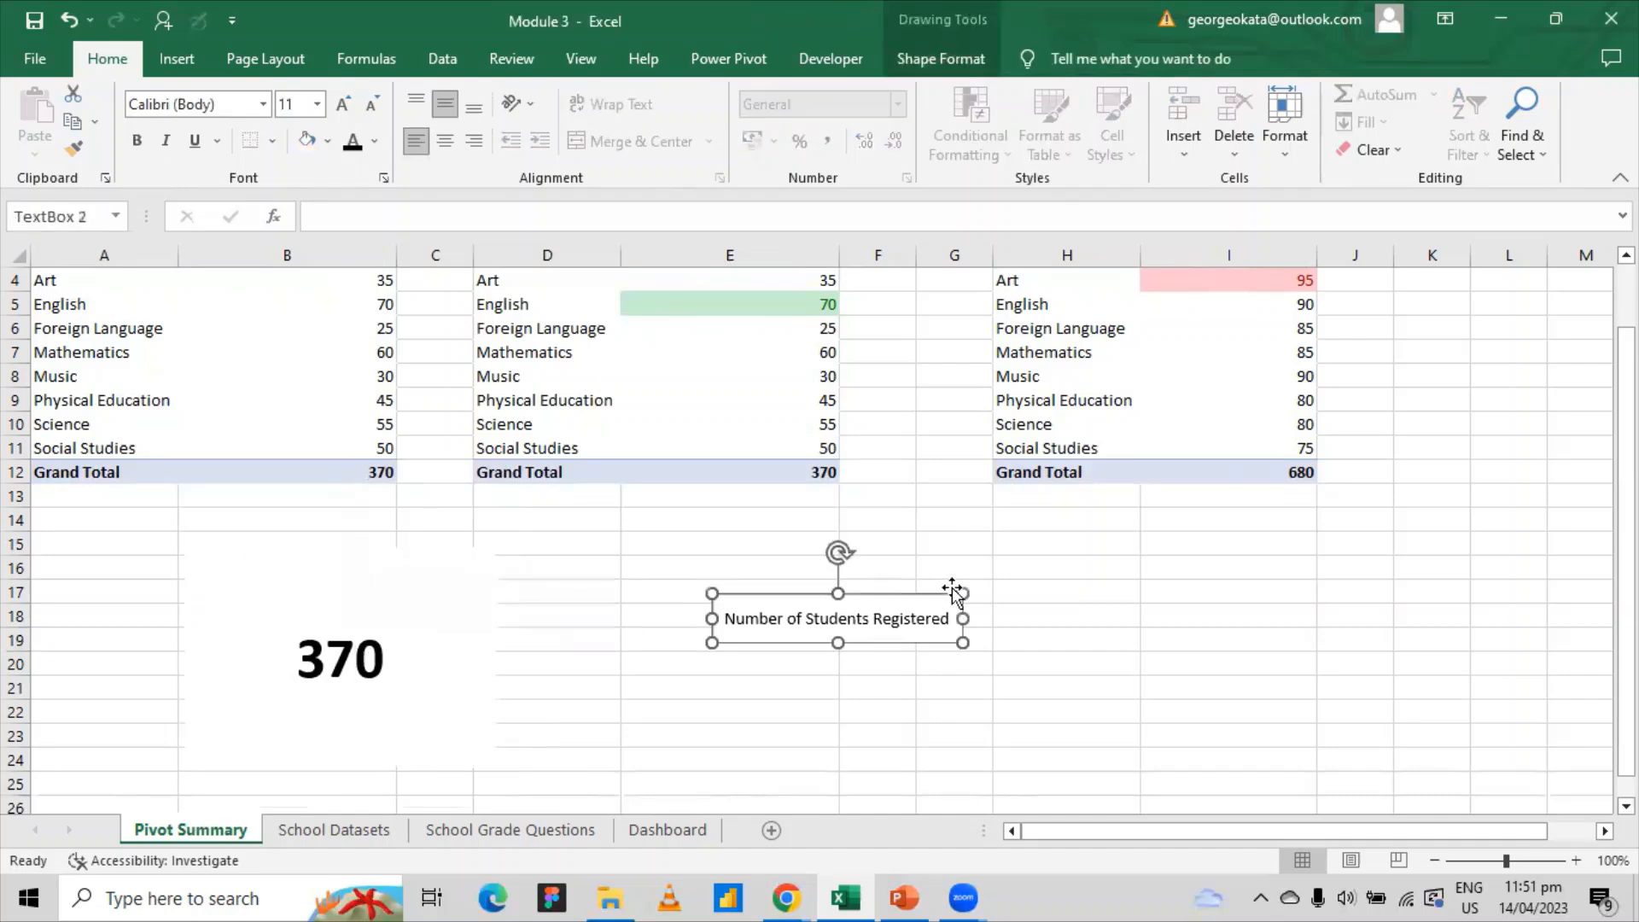
left_click(366, 622)
left_click_drag(500, 544, 435, 579)
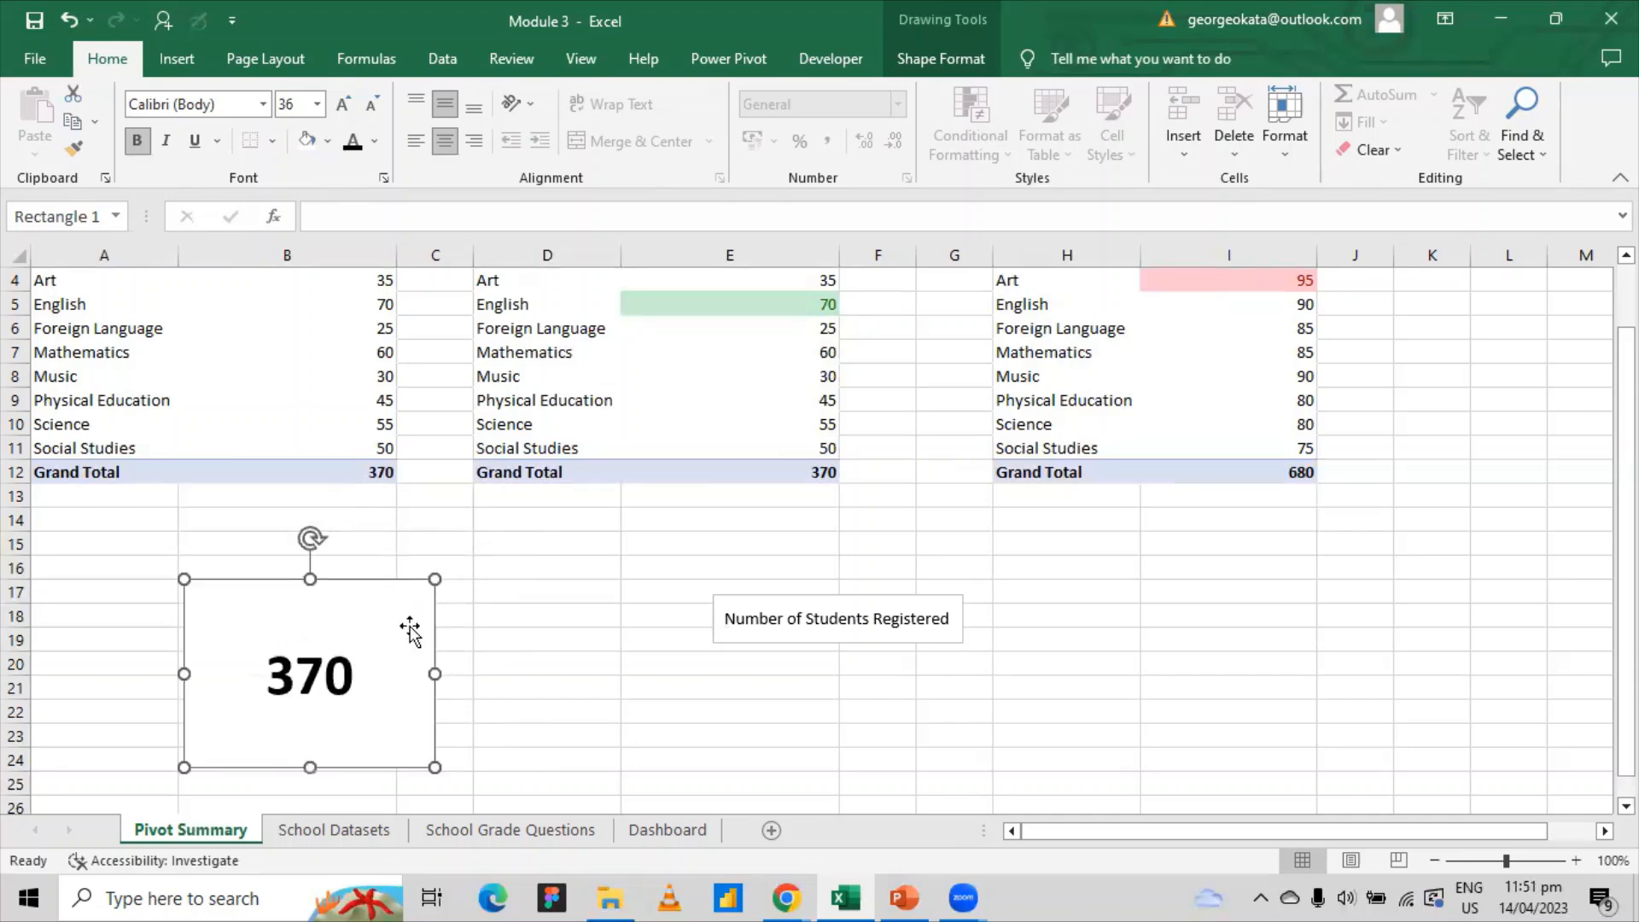
- Cut the 370 rectangle from the Pivot Summary sheet and paste it at cell D6 of the Dashboard sheet
right_click(409, 625)
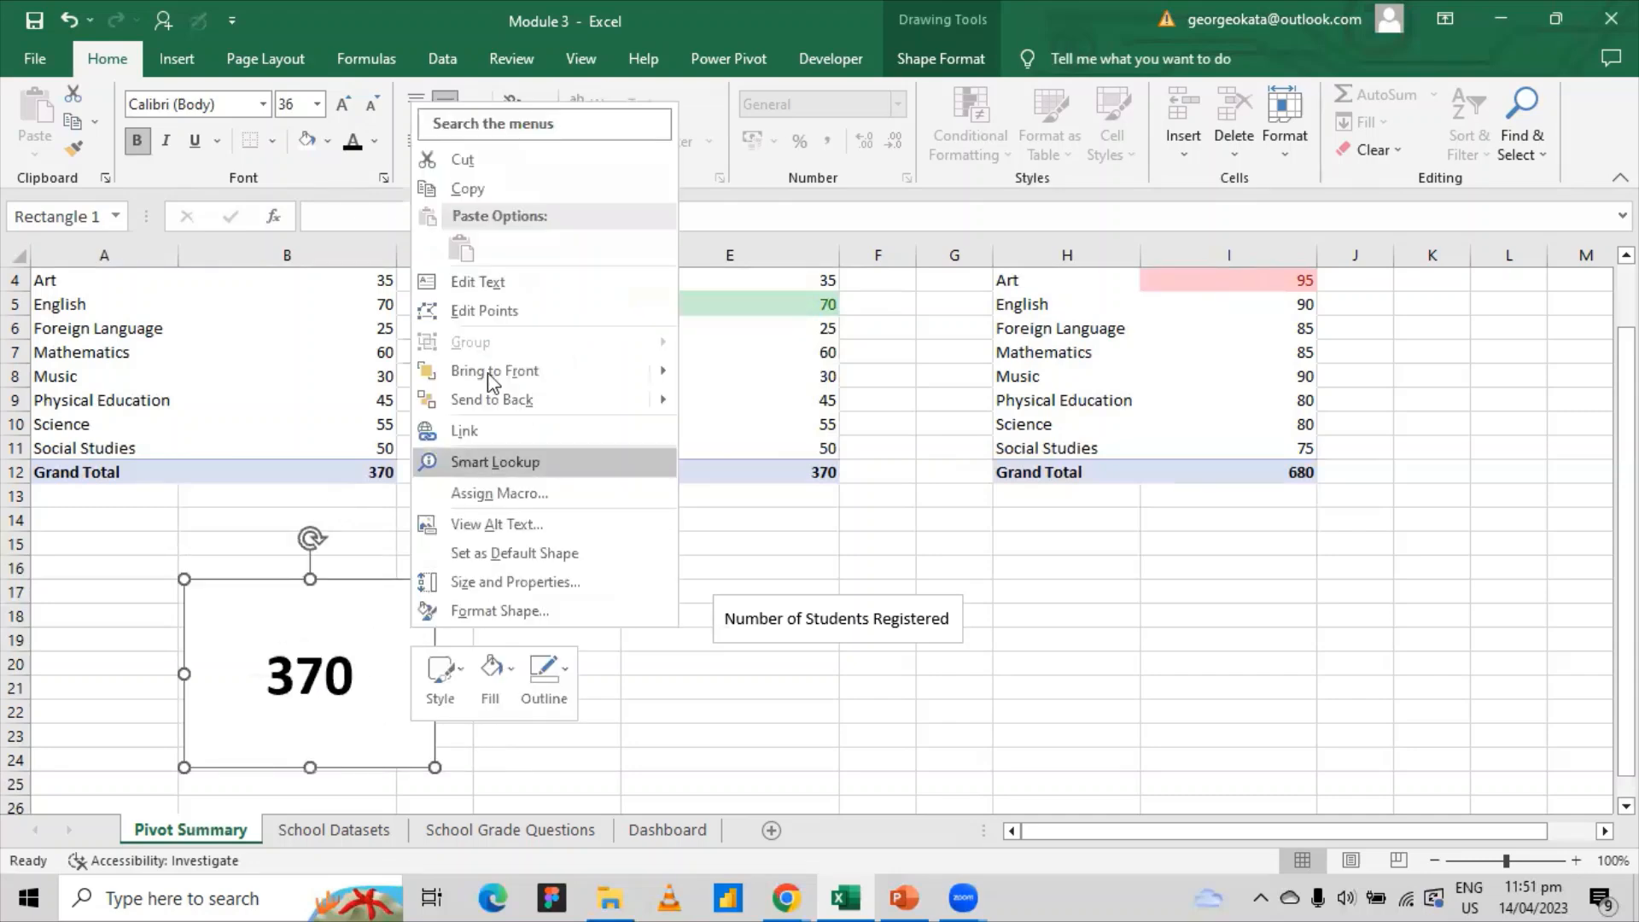
left_click(498, 177)
left_click(639, 828)
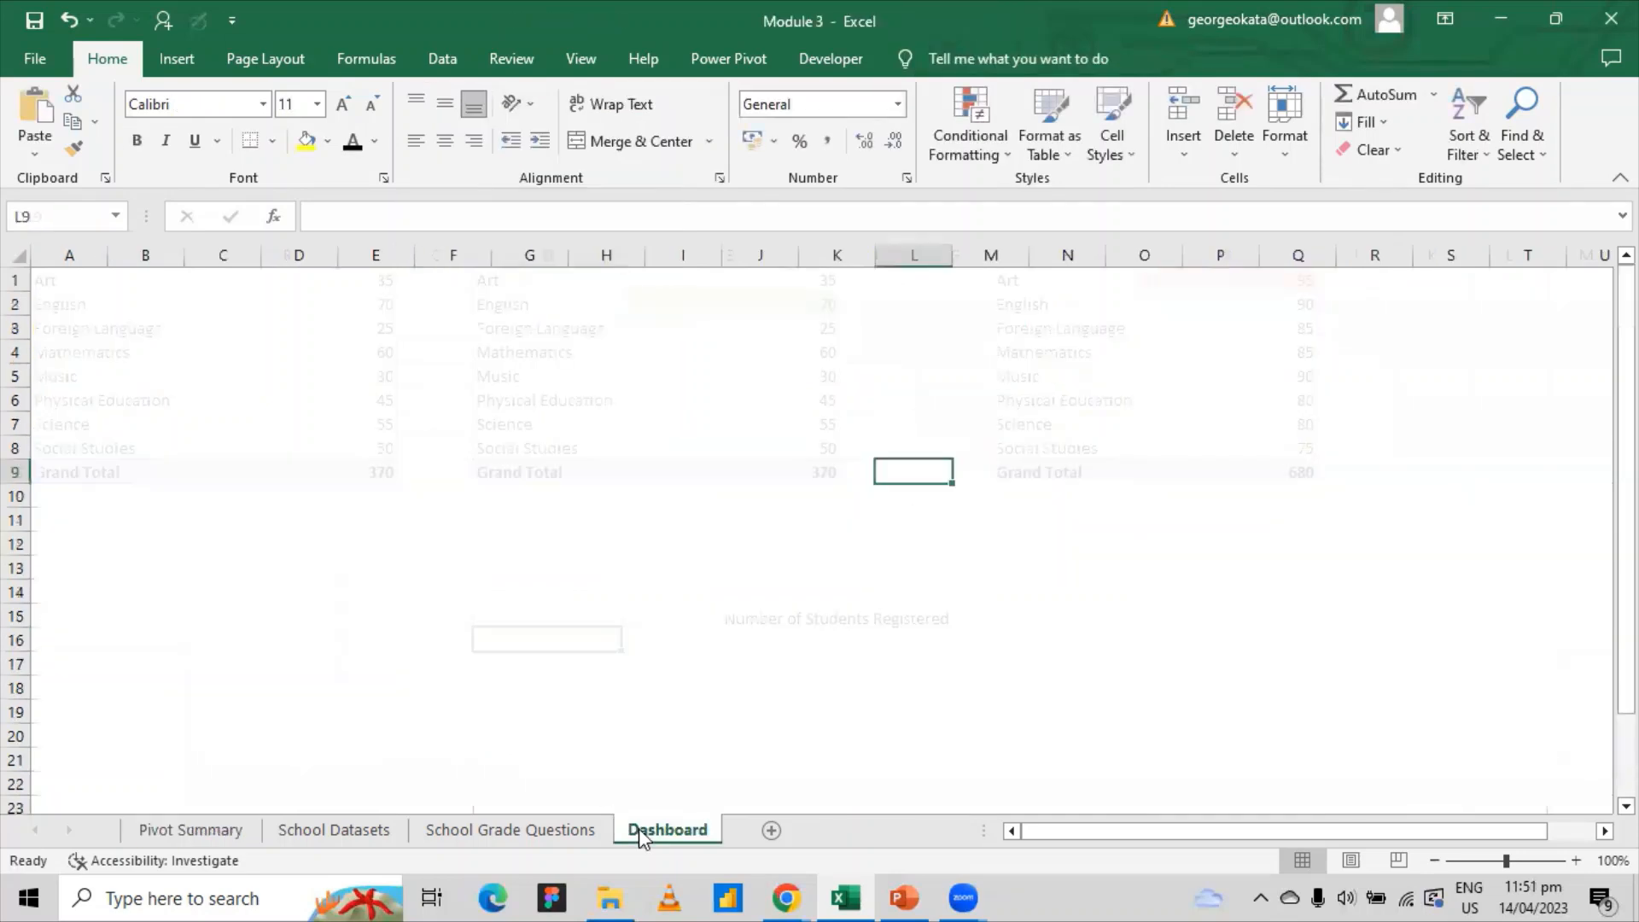
left_click(245, 396)
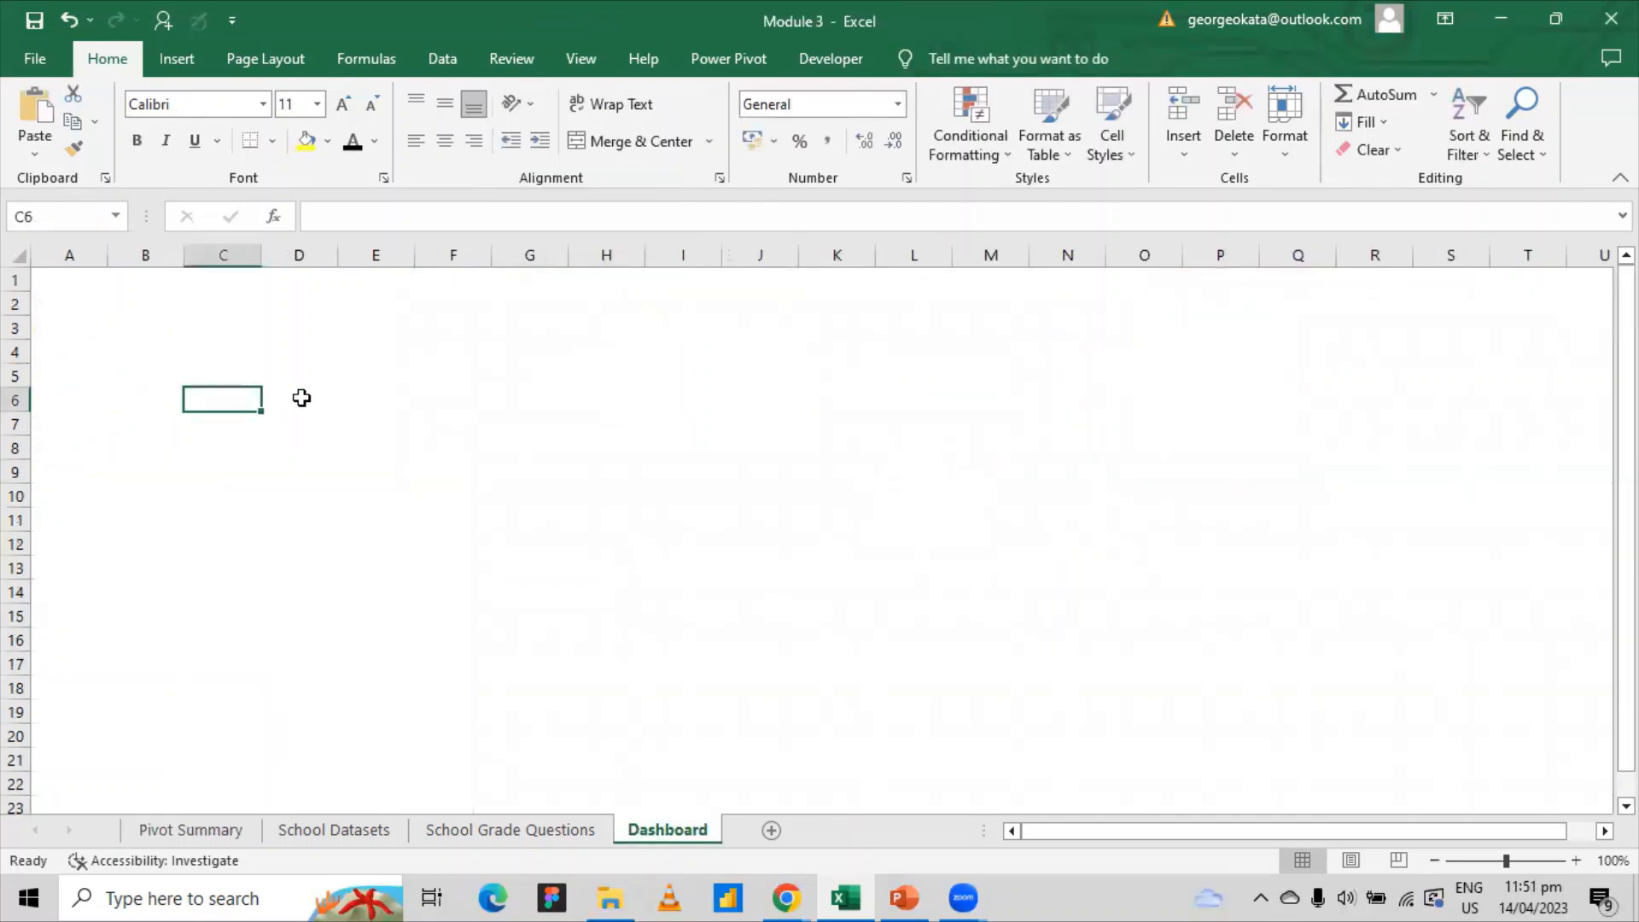
left_click(302, 398)
right_click(302, 399)
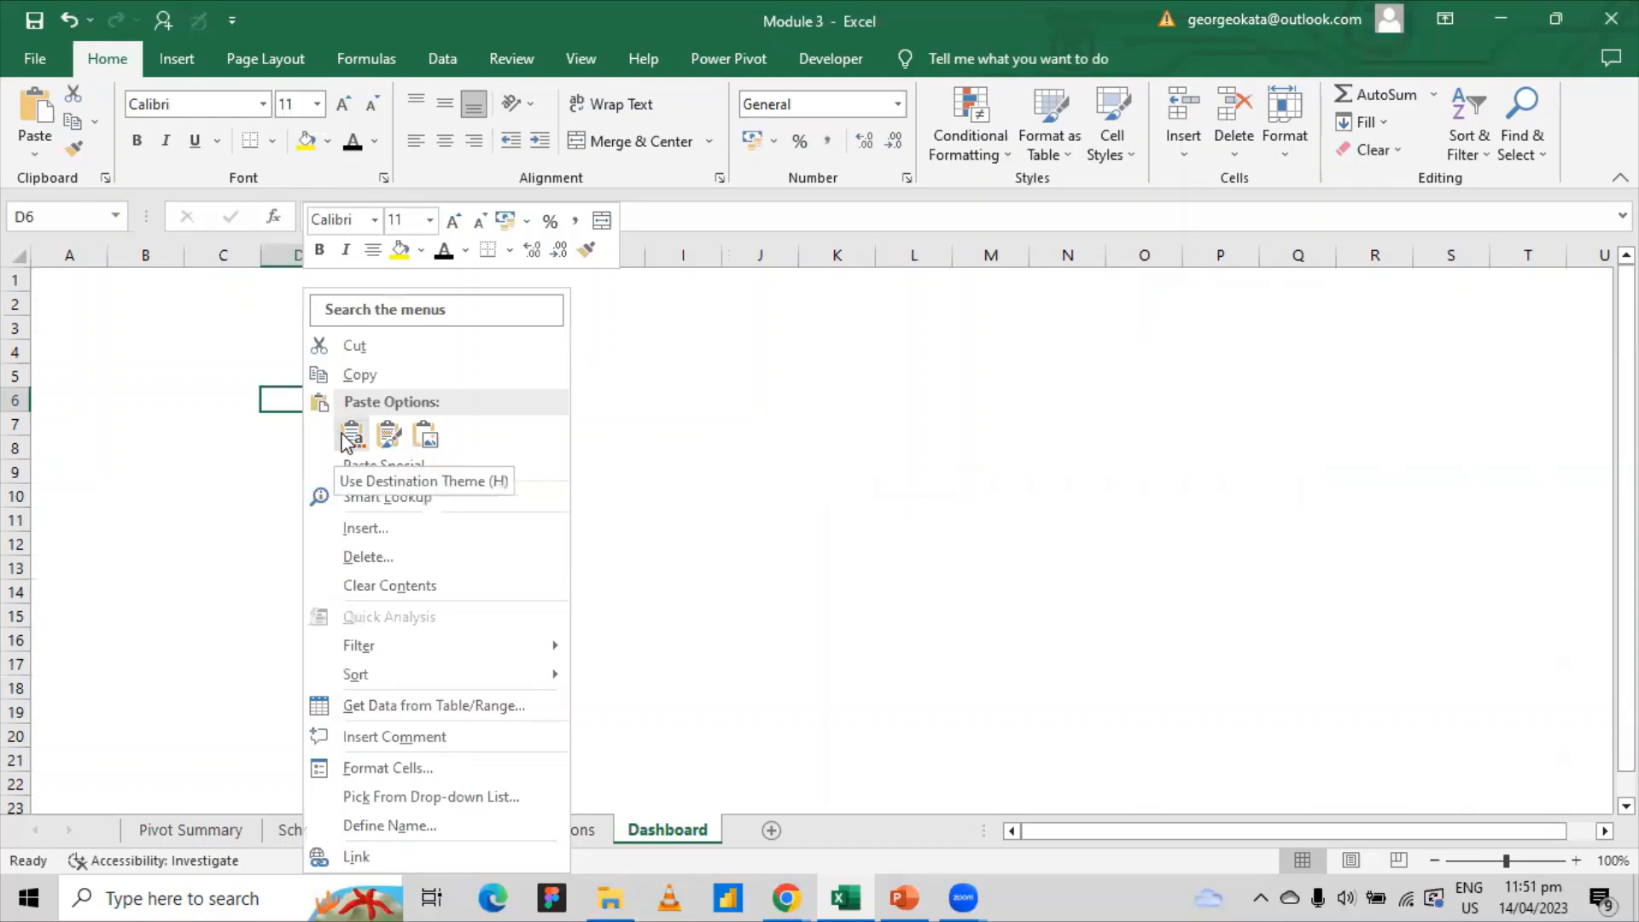
left_click(388, 436)
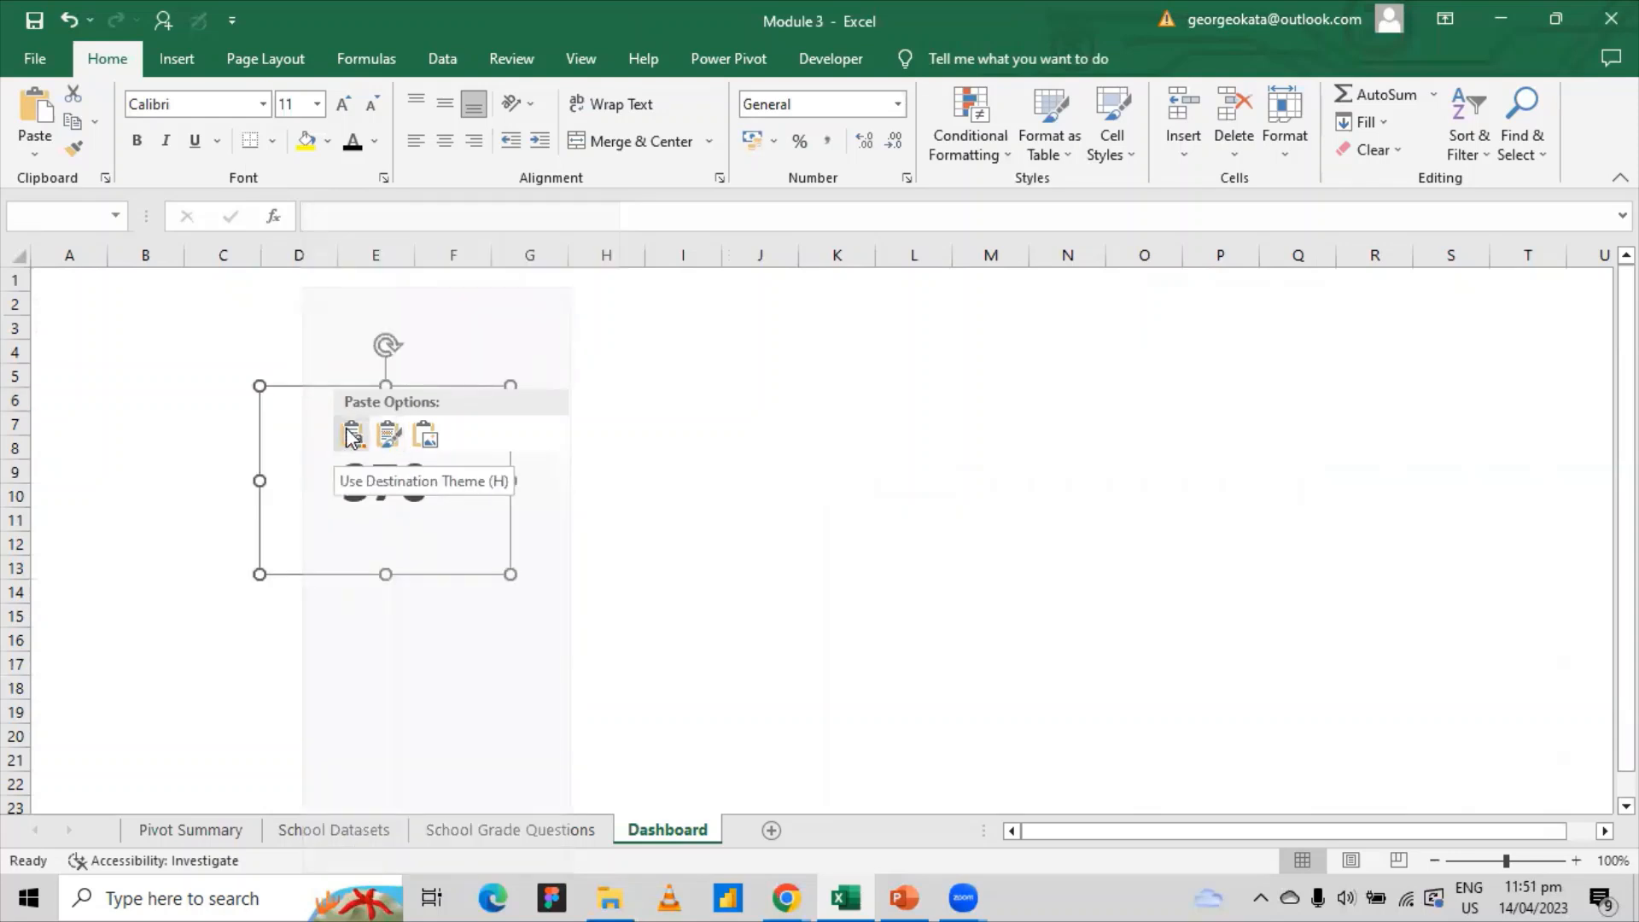
left_click(397, 437)
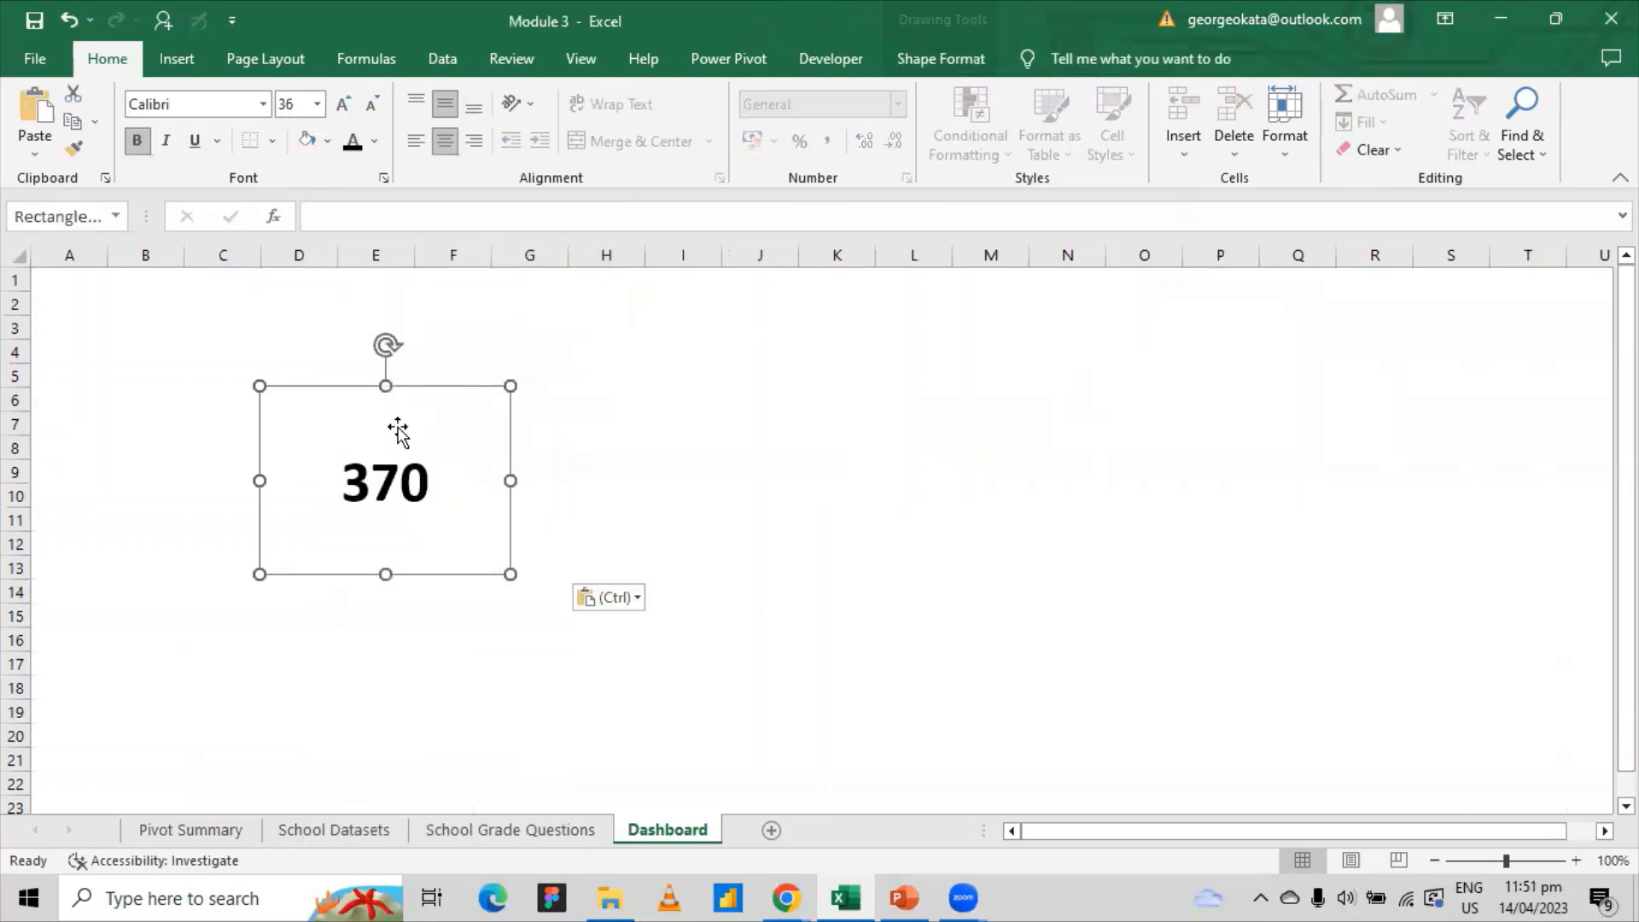
- Move the 370 rectangle up on the Dashboard so it spans about columns C to F, rows 3 to 10
left_click(681, 422)
left_click(428, 415)
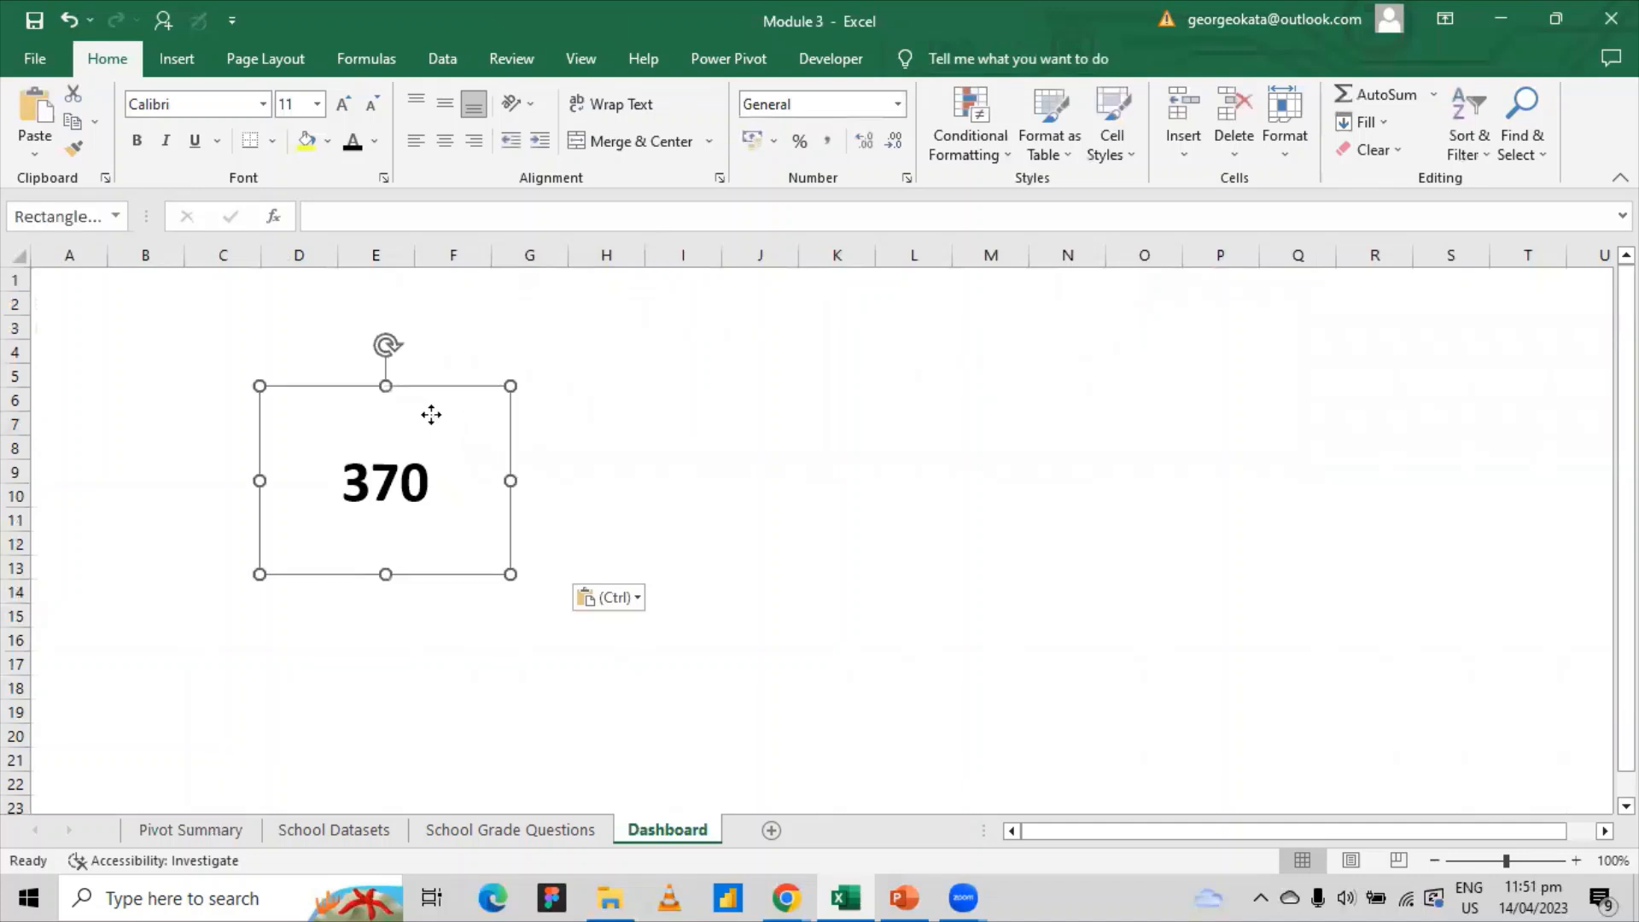
left_click_drag(448, 472, 427, 405)
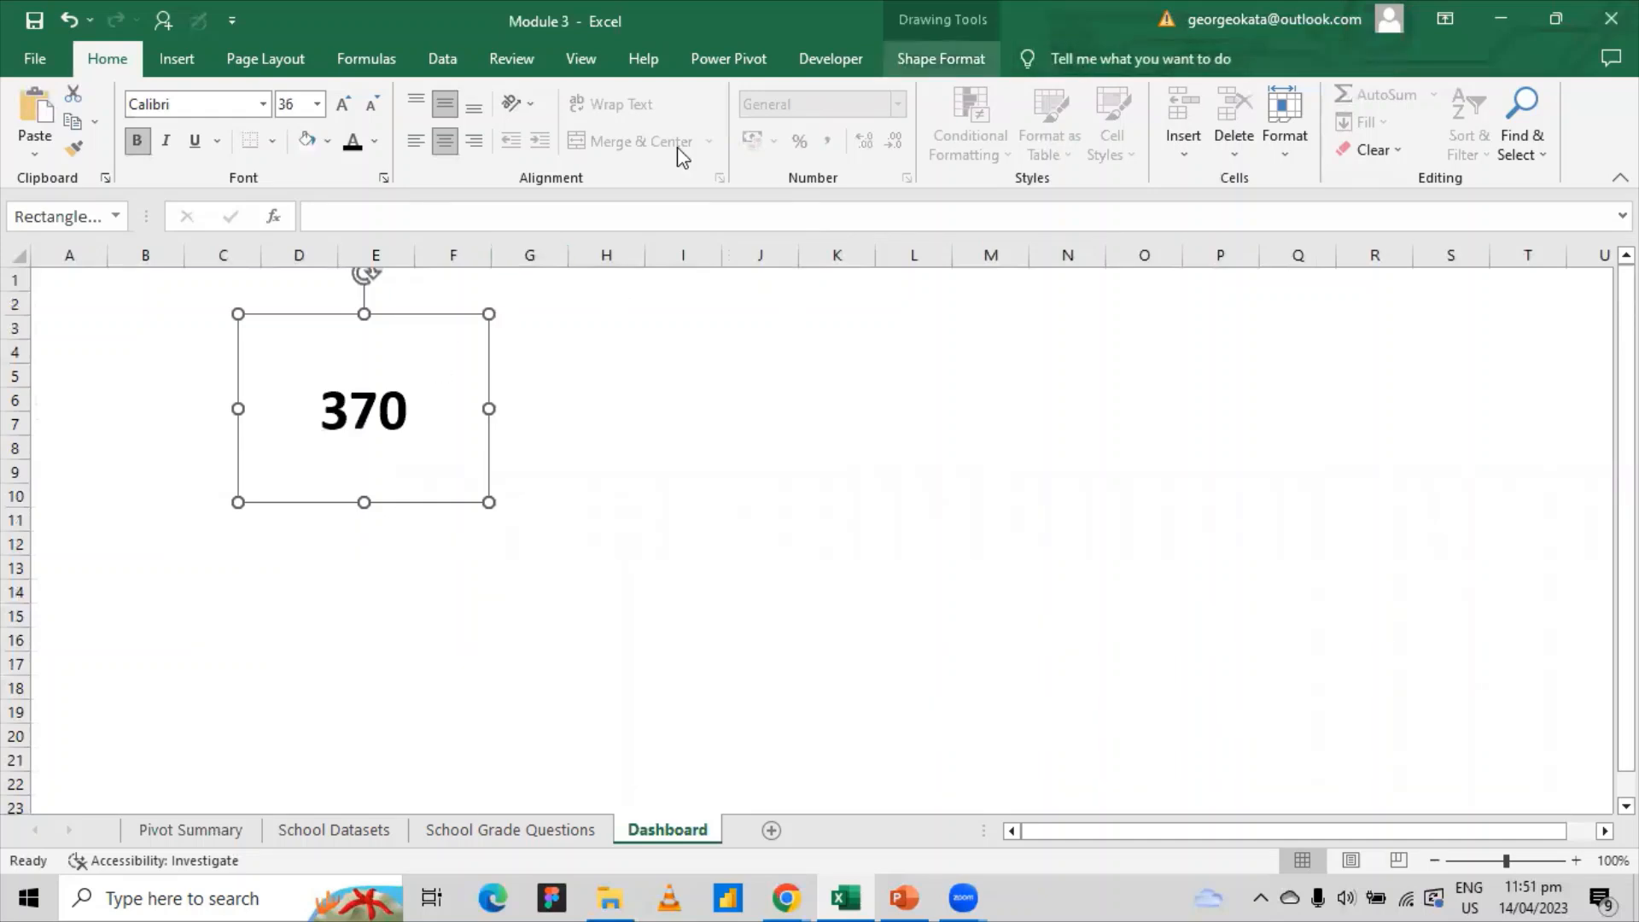
left_click(941, 59)
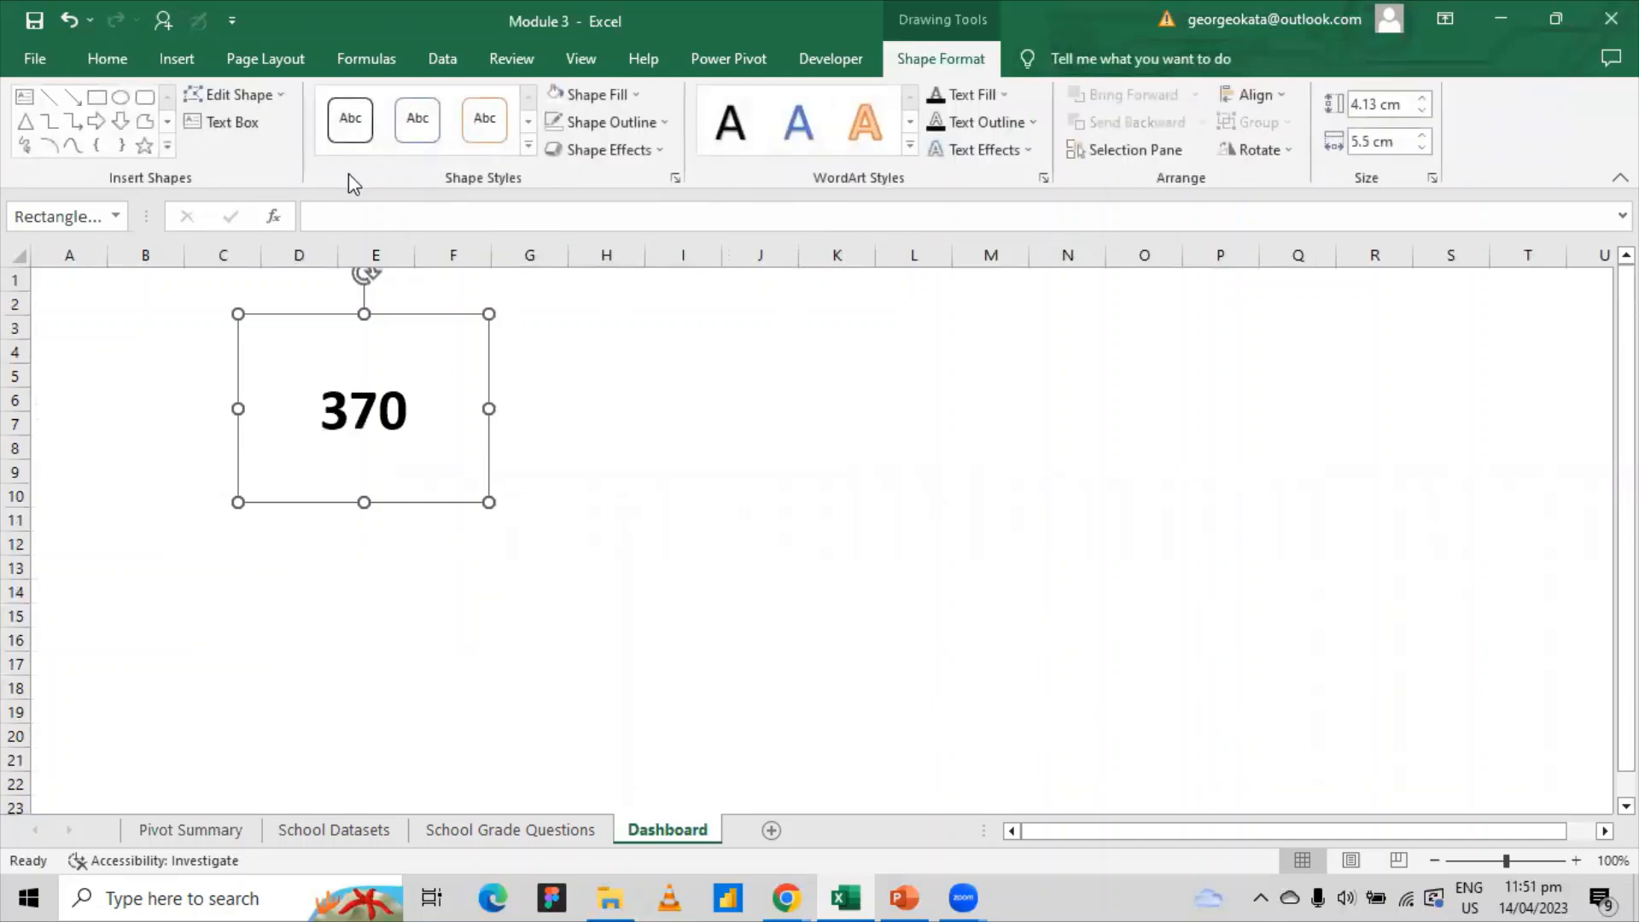
left_click(665, 123)
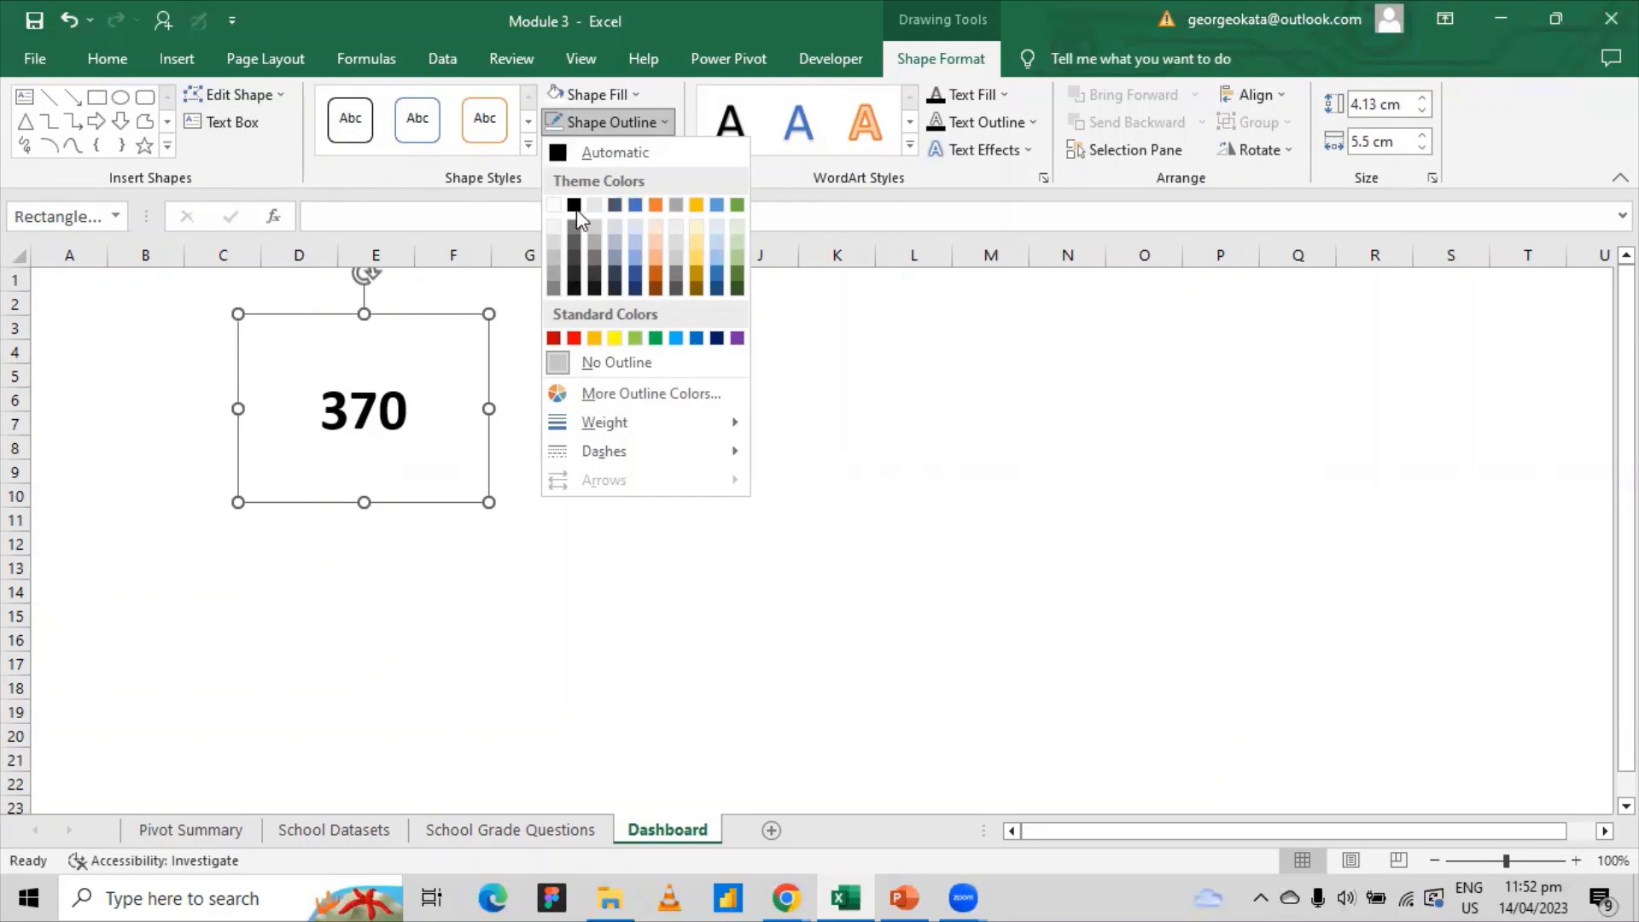
left_click(603, 573)
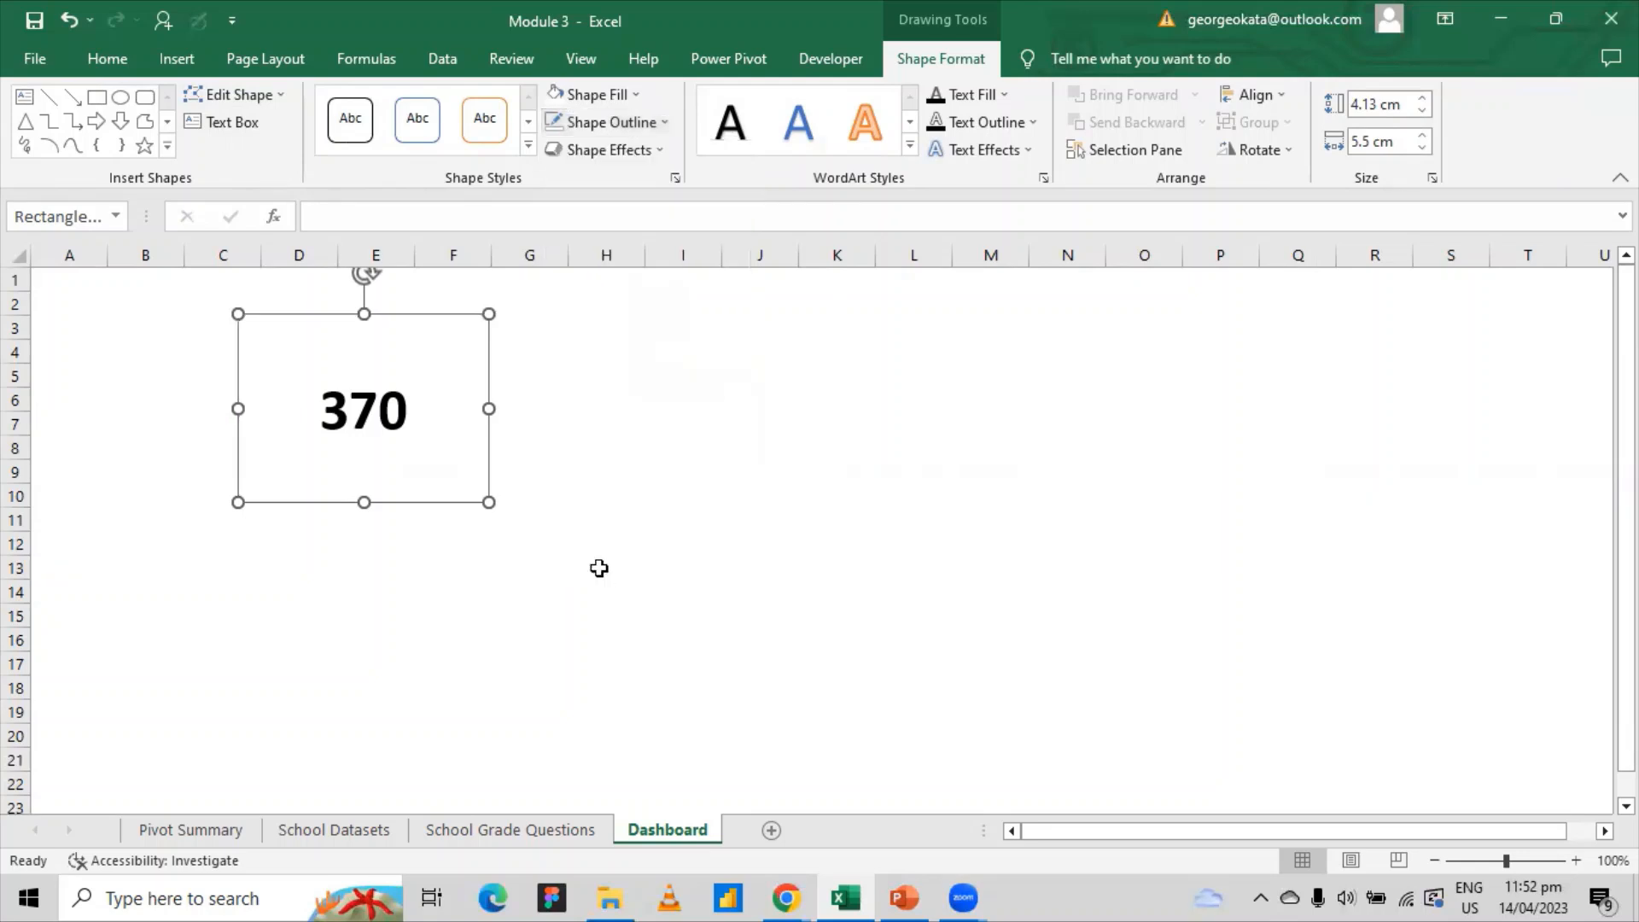
left_click(606, 452)
- Set the outline color of the 370 rectangle to the black theme color
left_click(302, 433)
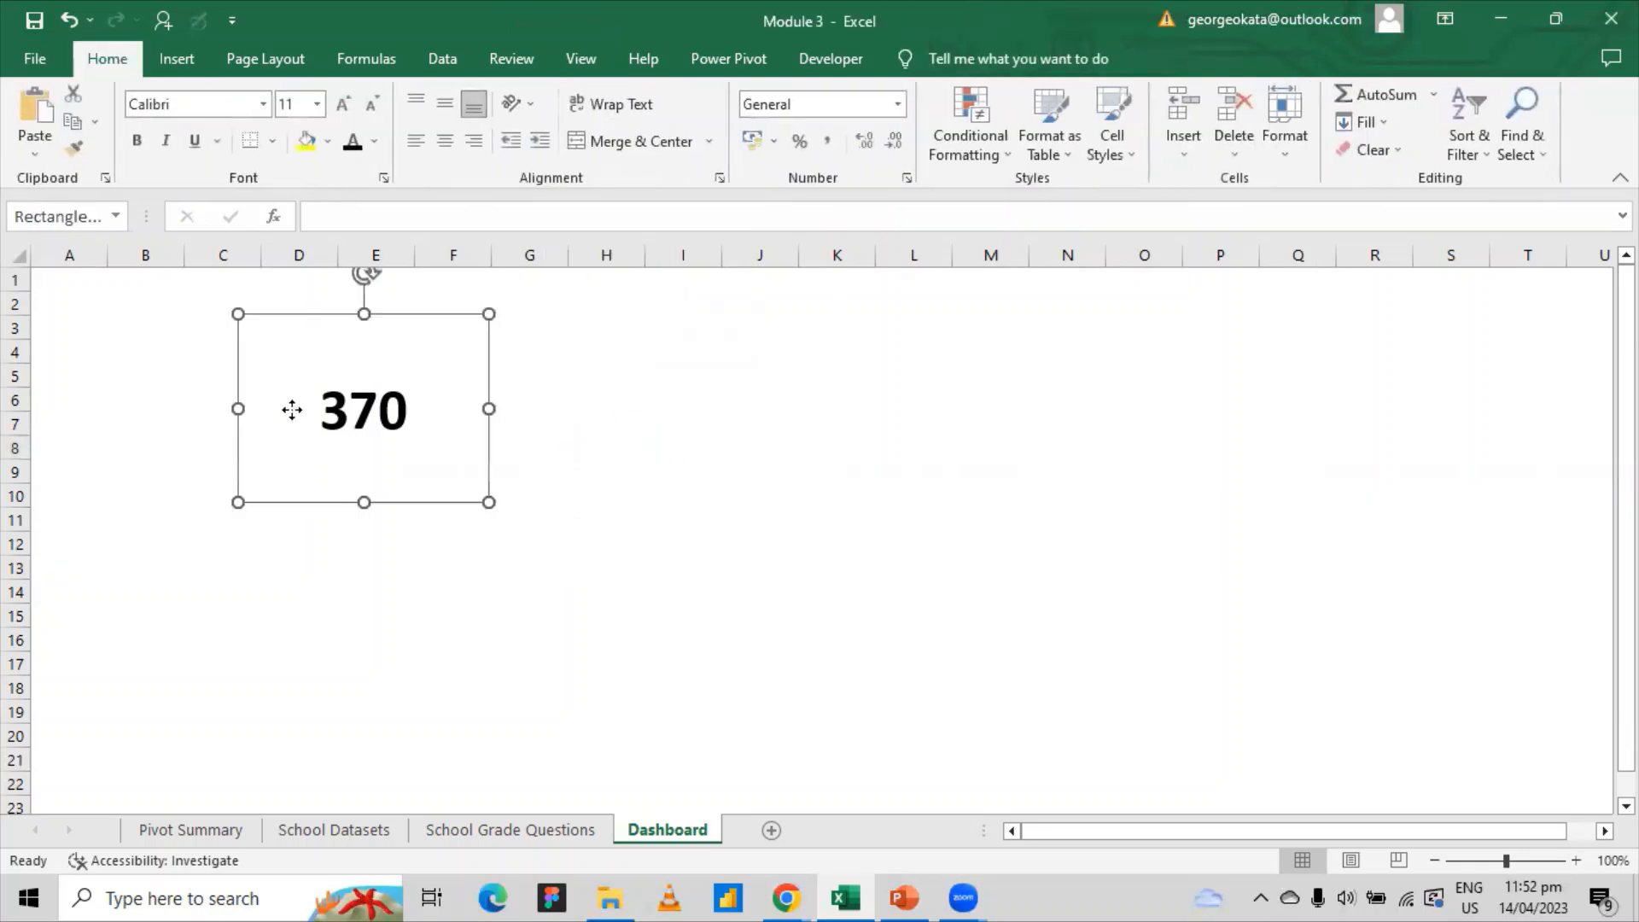
left_click(646, 125)
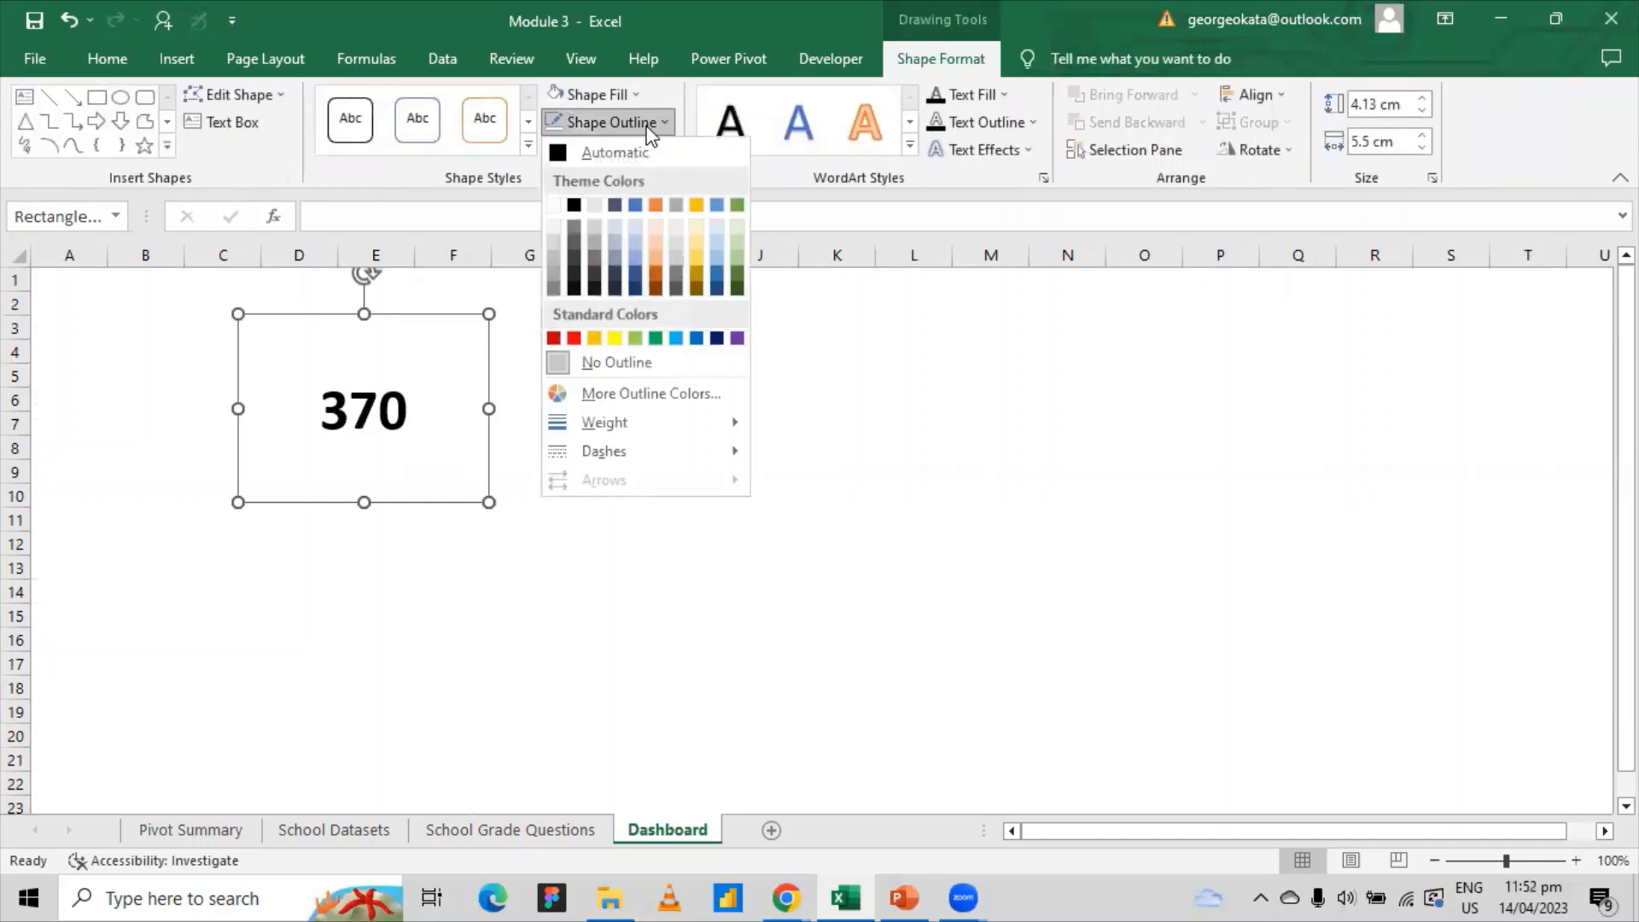
left_click(576, 207)
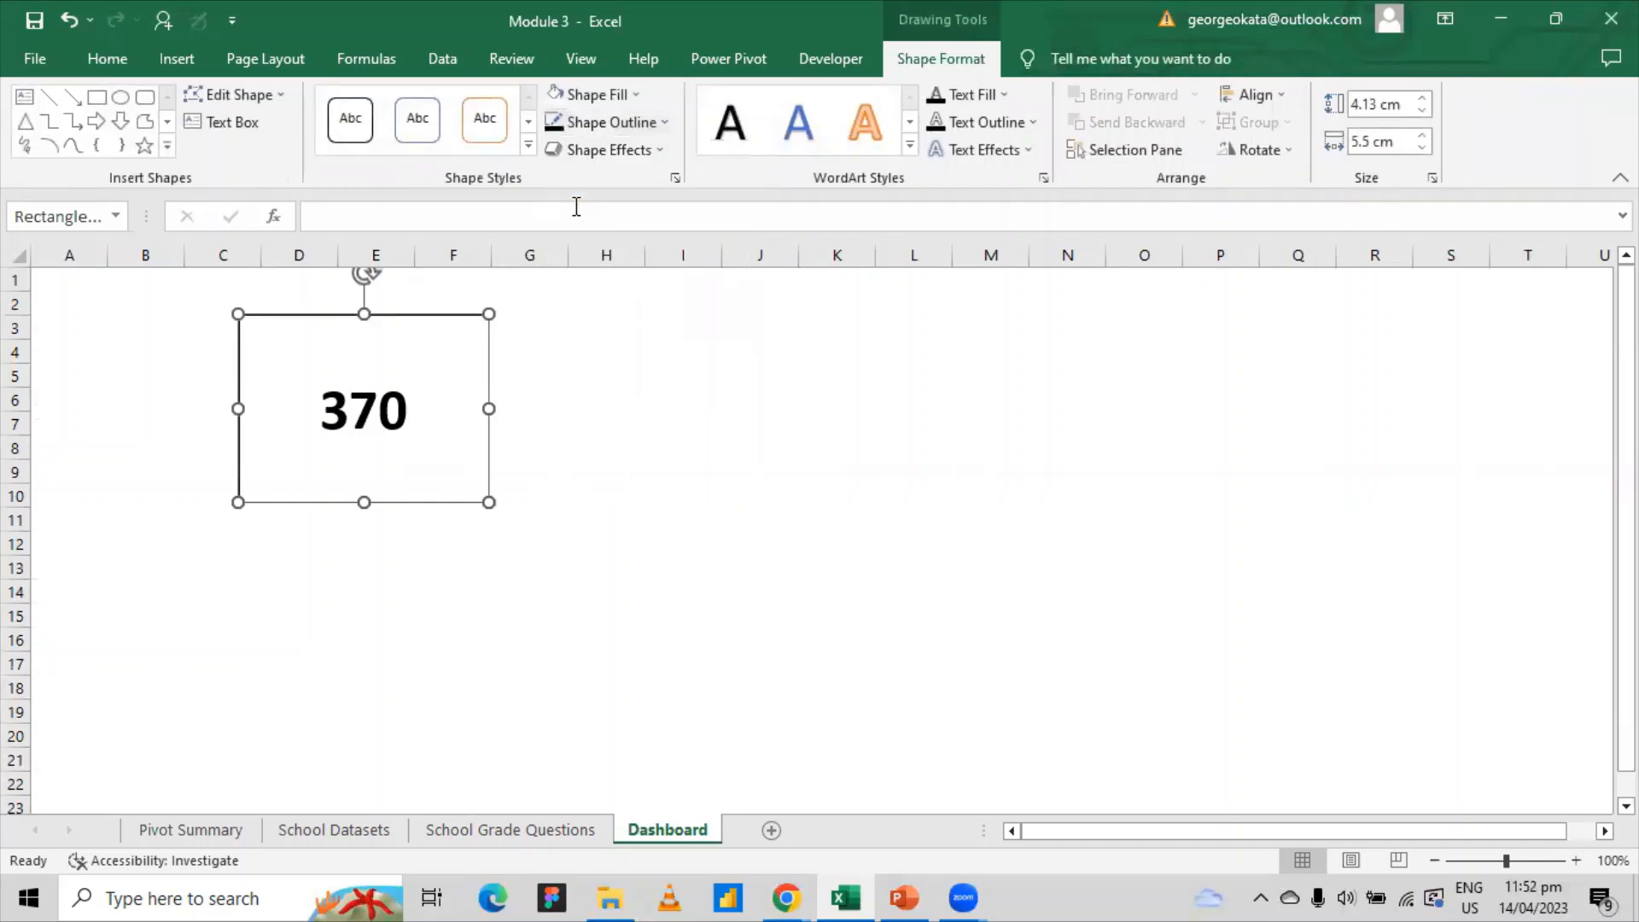
left_click(604, 468)
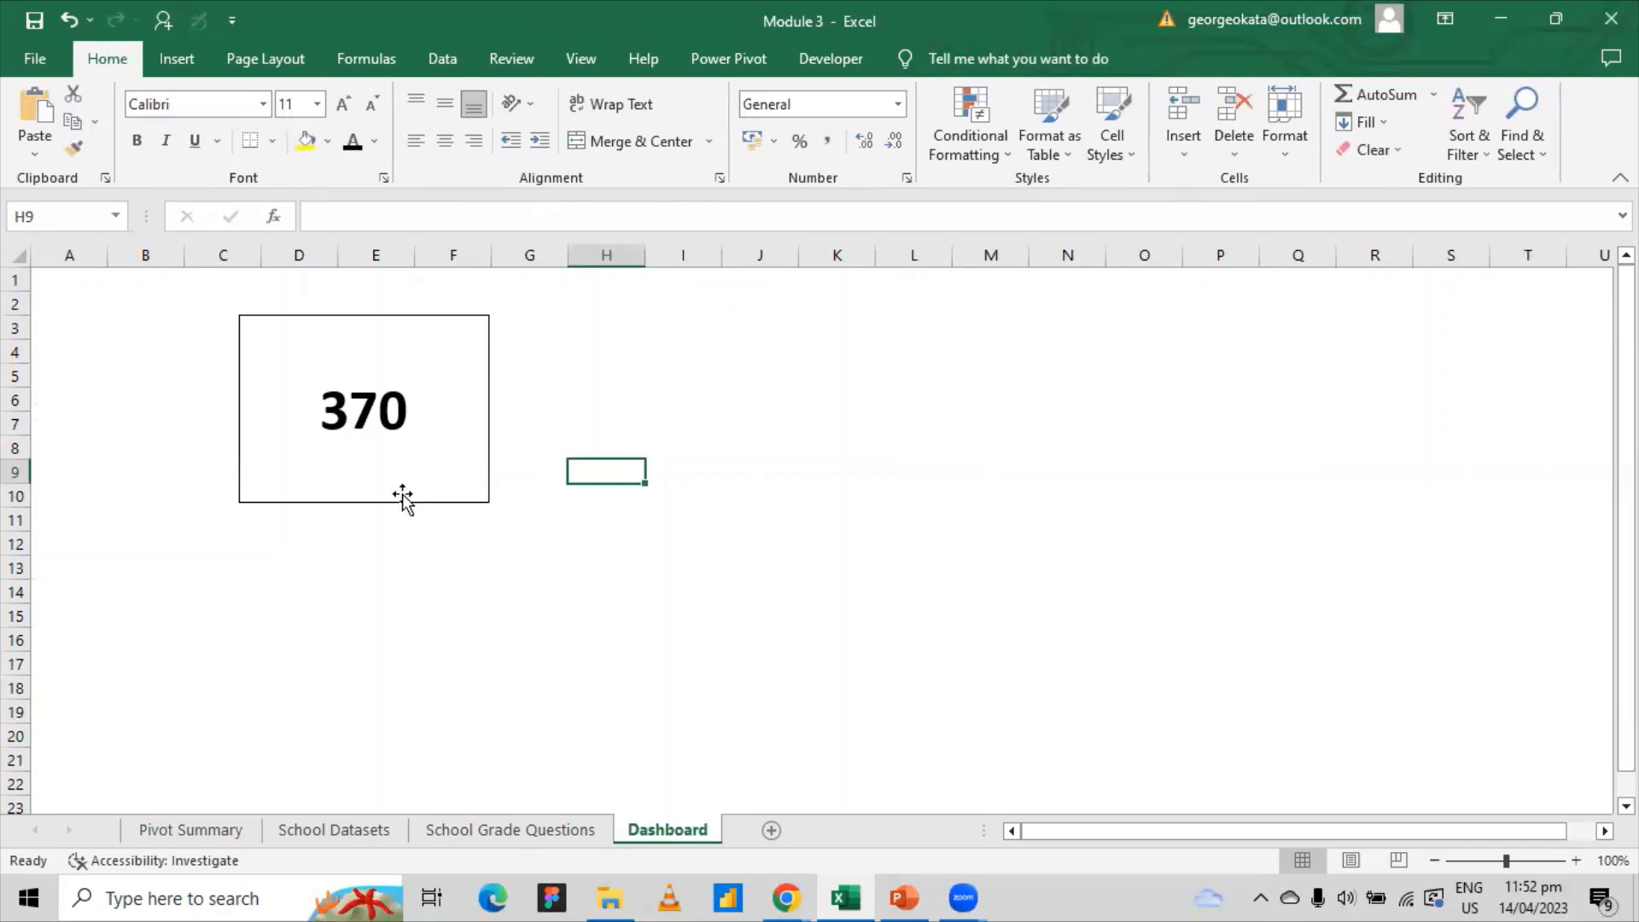
- Cut the Number of Students Registered text box from Pivot Summary and paste it at Dashboard cell H5, keeping source formatting
left_click(219, 829)
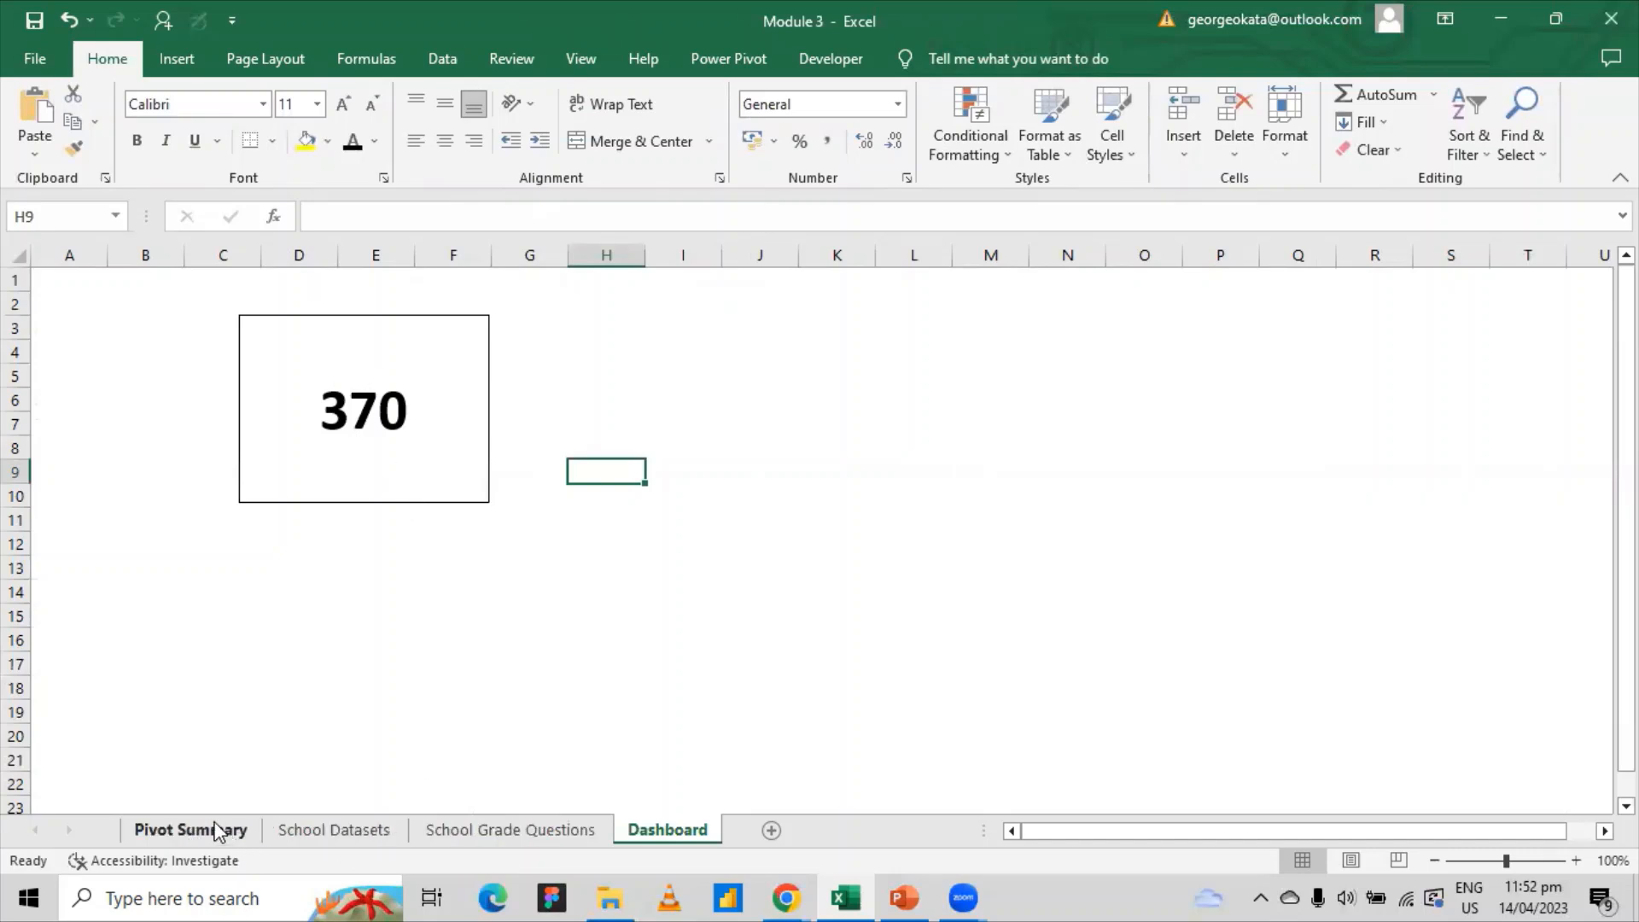
left_click(904, 613)
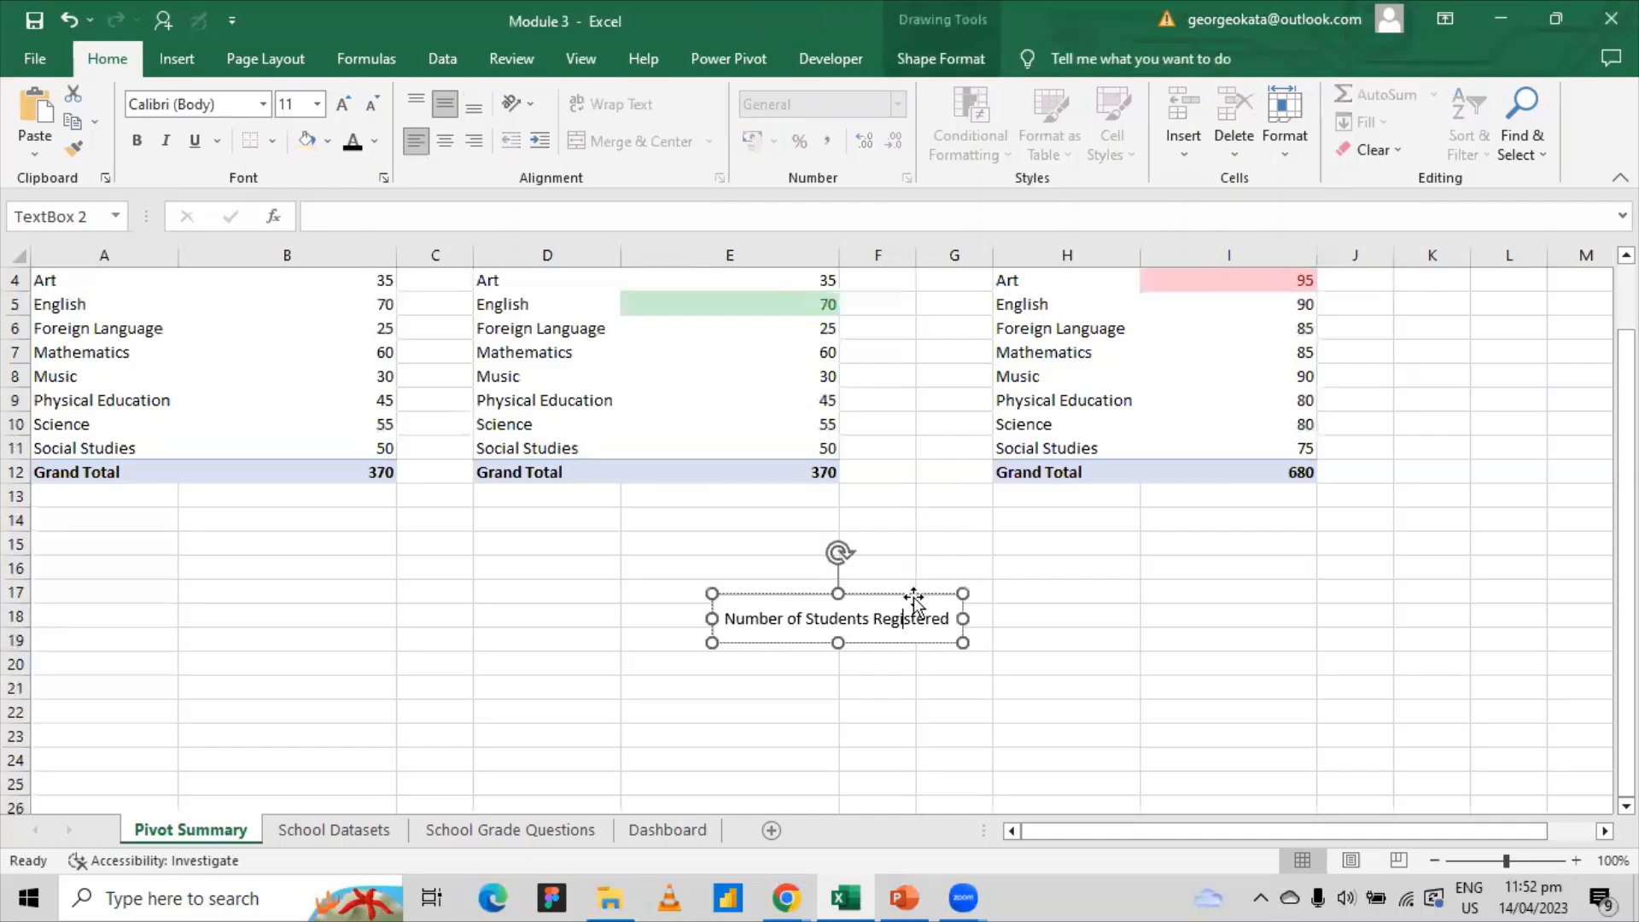
right_click(913, 595)
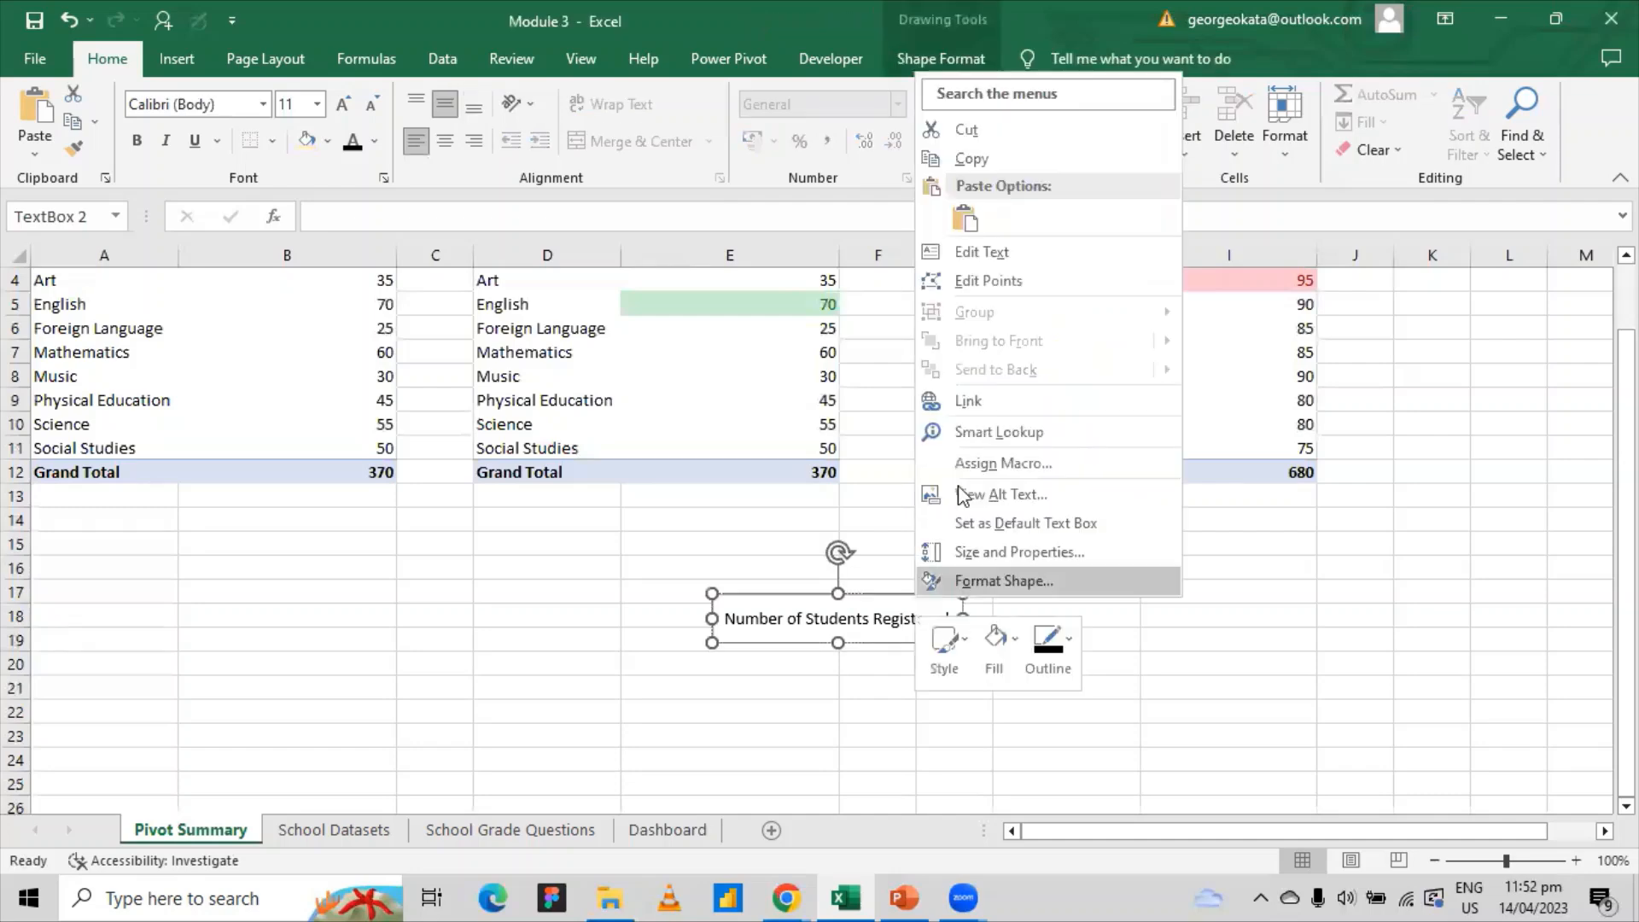
left_click(1046, 135)
left_click(667, 829)
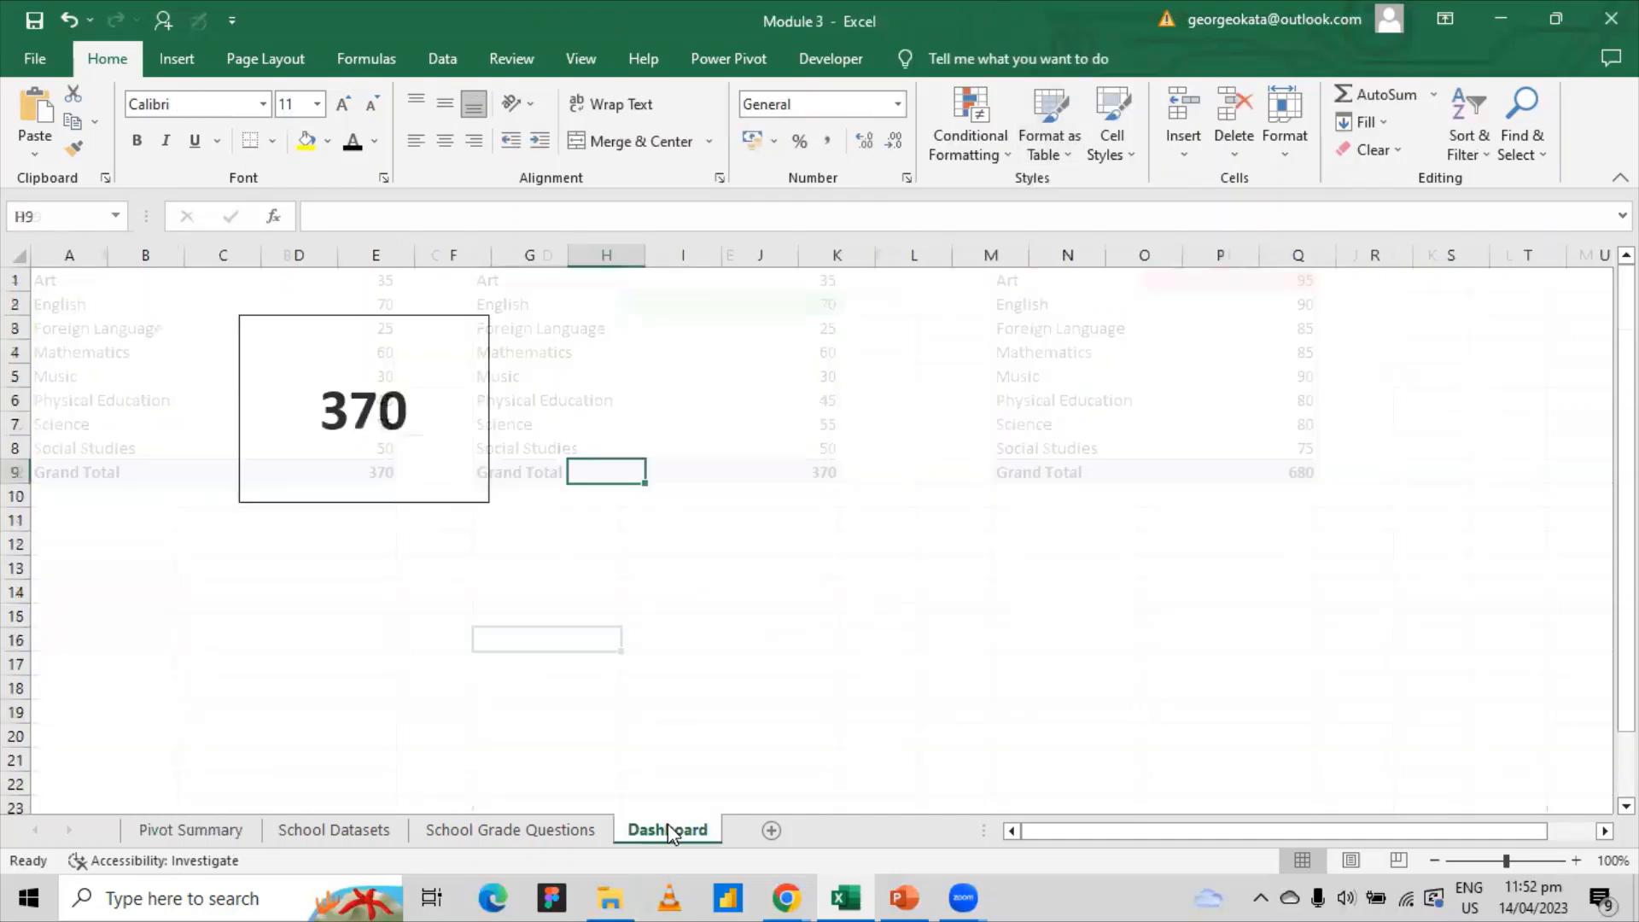
left_click(340, 288)
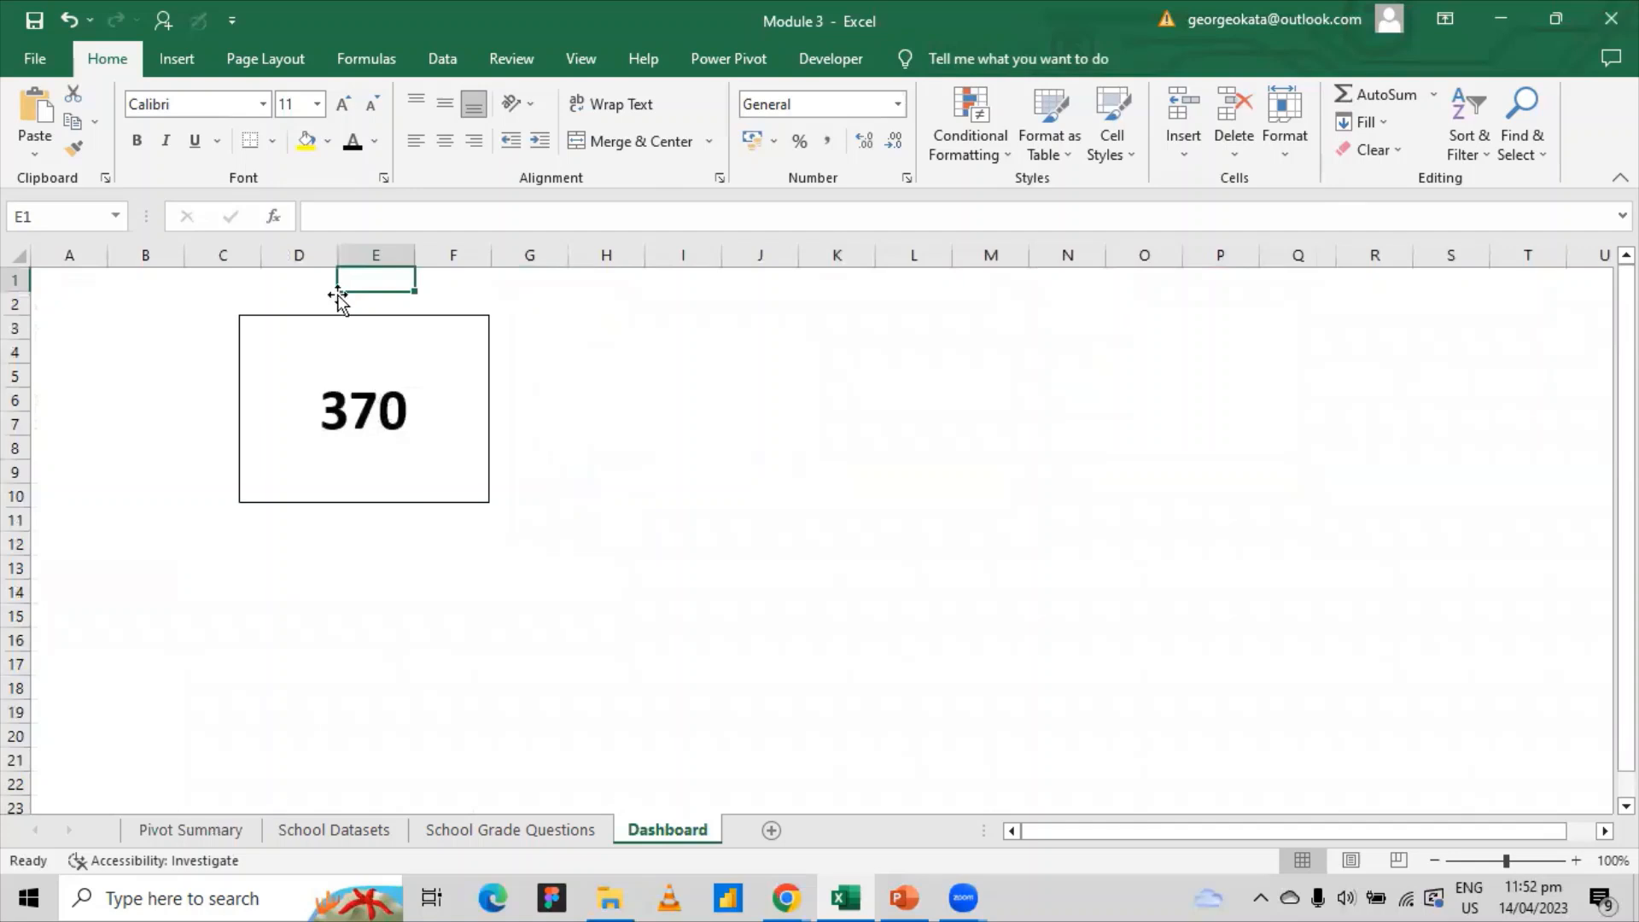
left_click(335, 301)
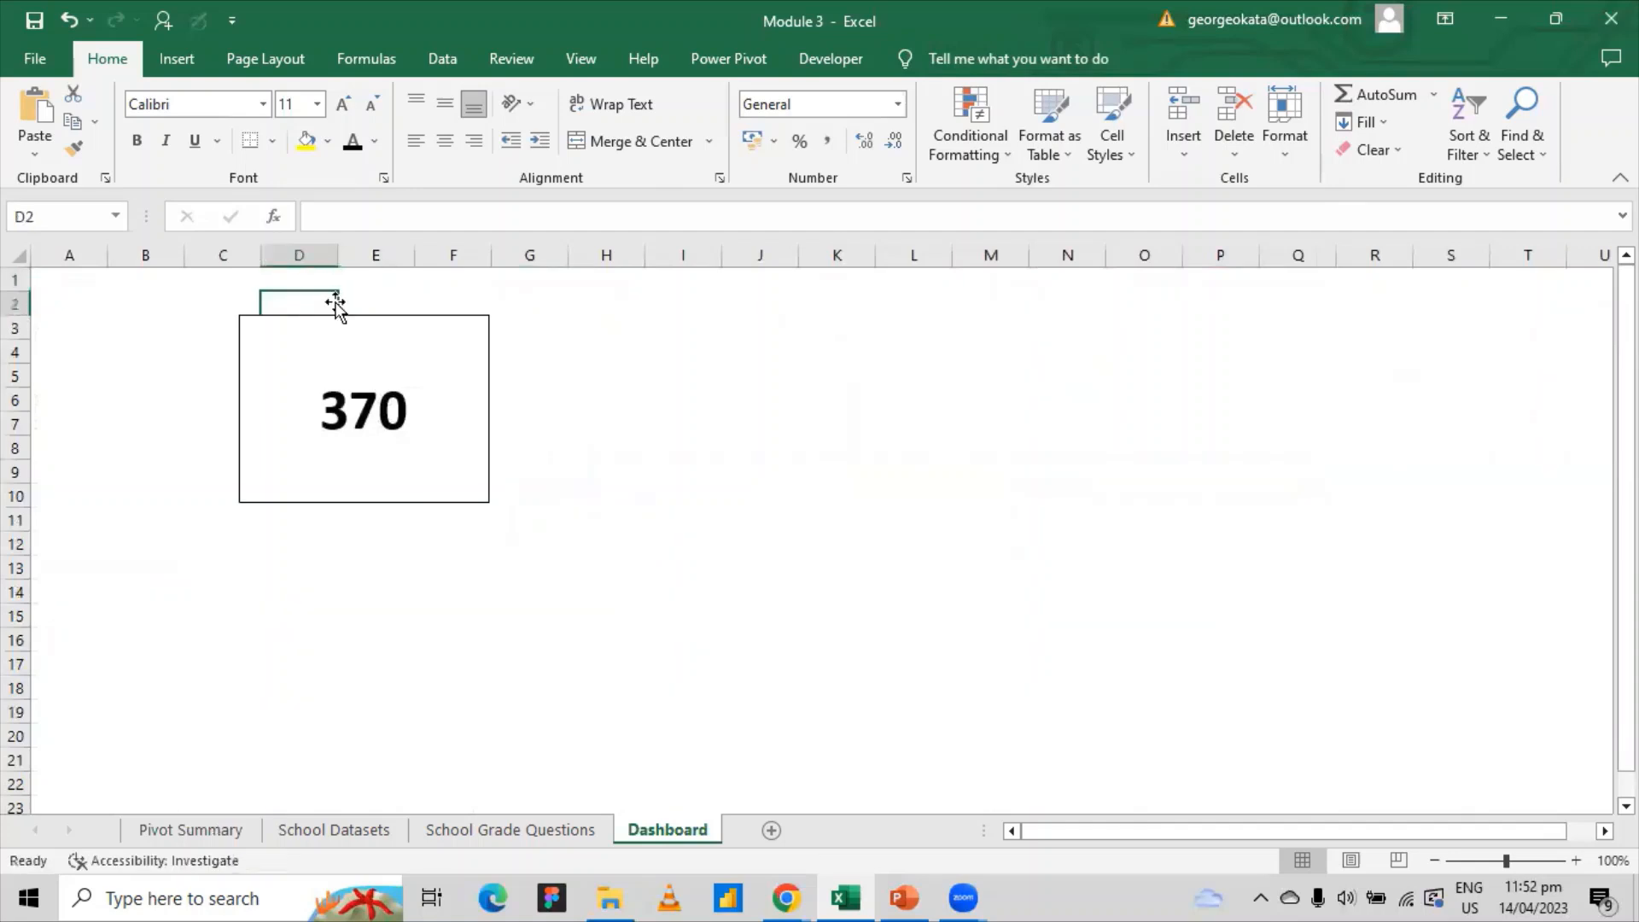
left_click(610, 379)
right_click(612, 384)
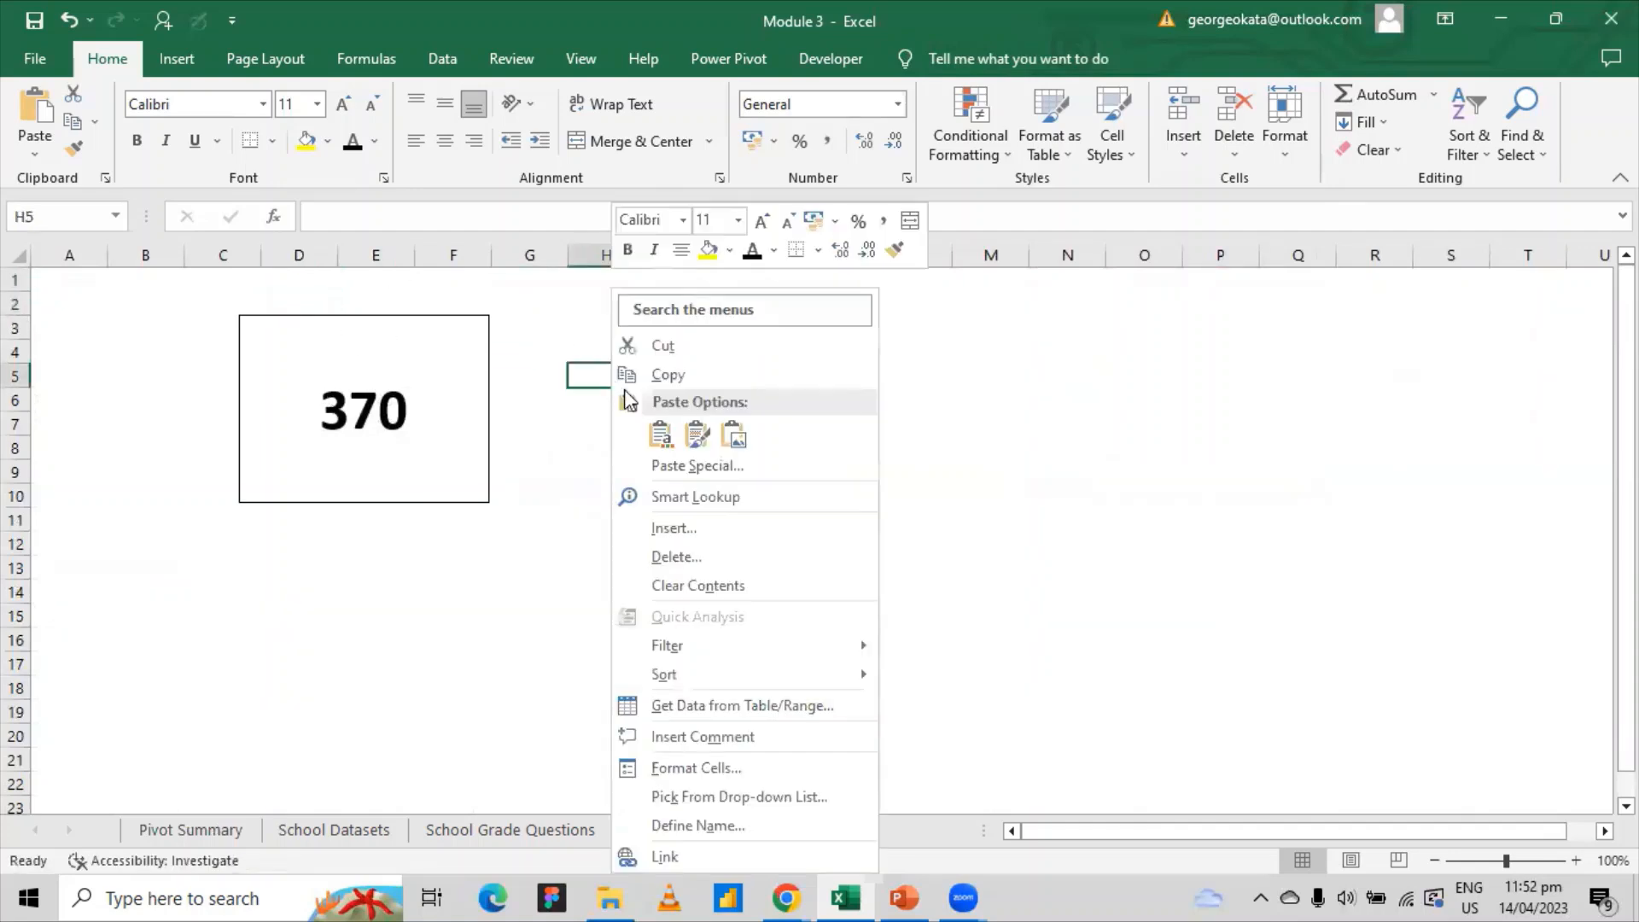
left_click(697, 436)
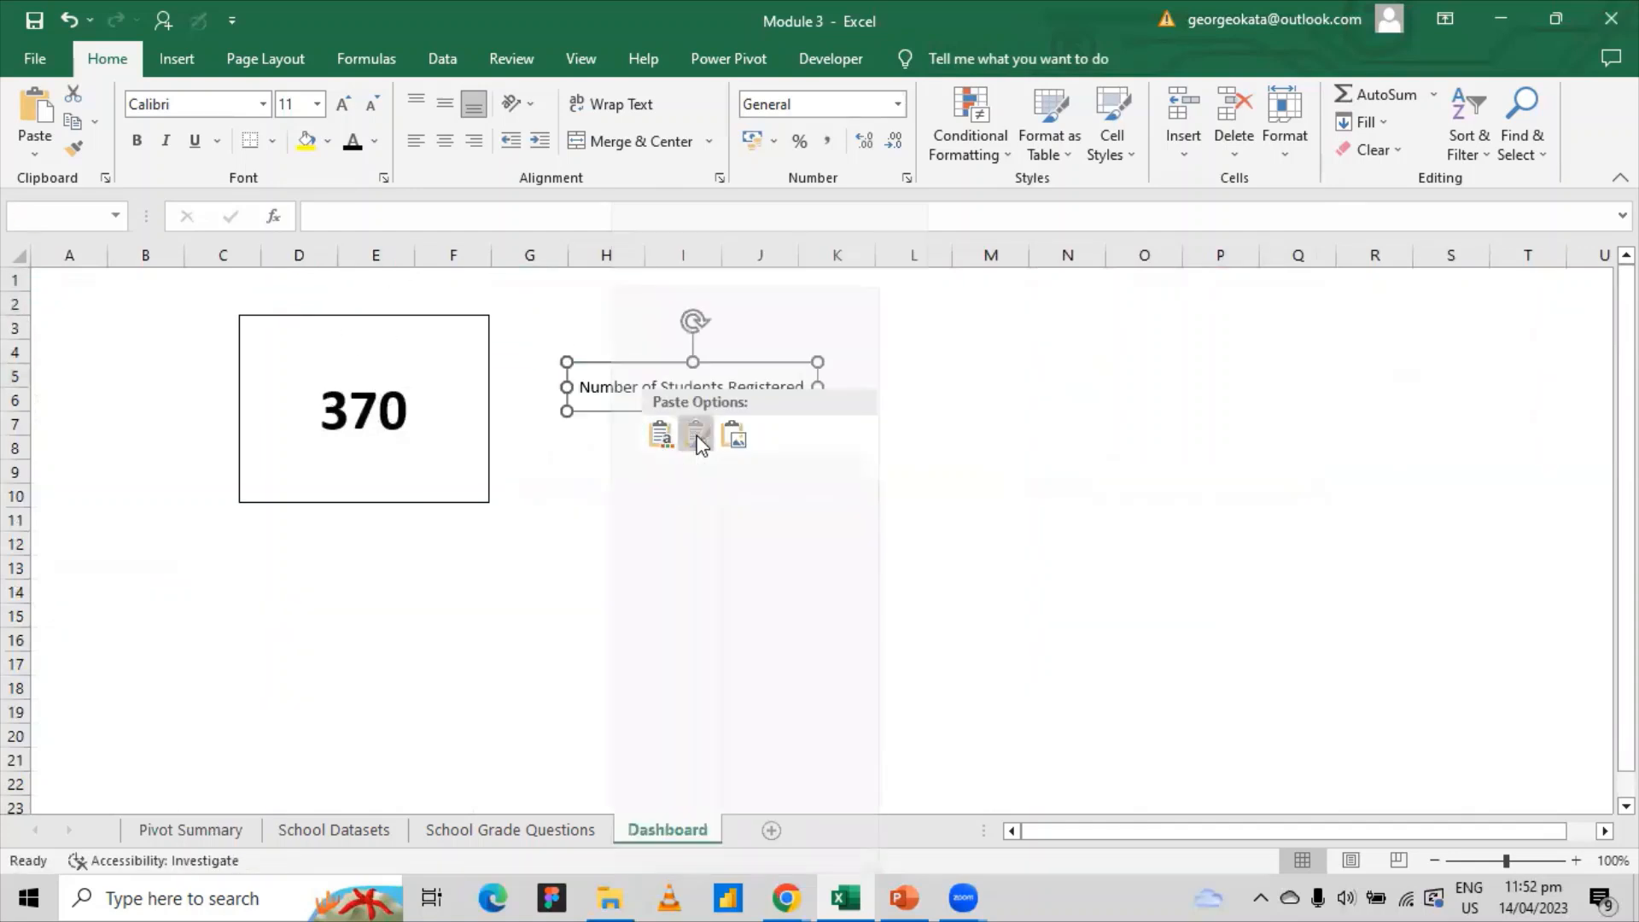
- Shift the 370 rectangle down to start at row 6 and place the label text box directly above it
left_click(405, 320)
left_click_drag(402, 322, 399, 402)
left_click(650, 395)
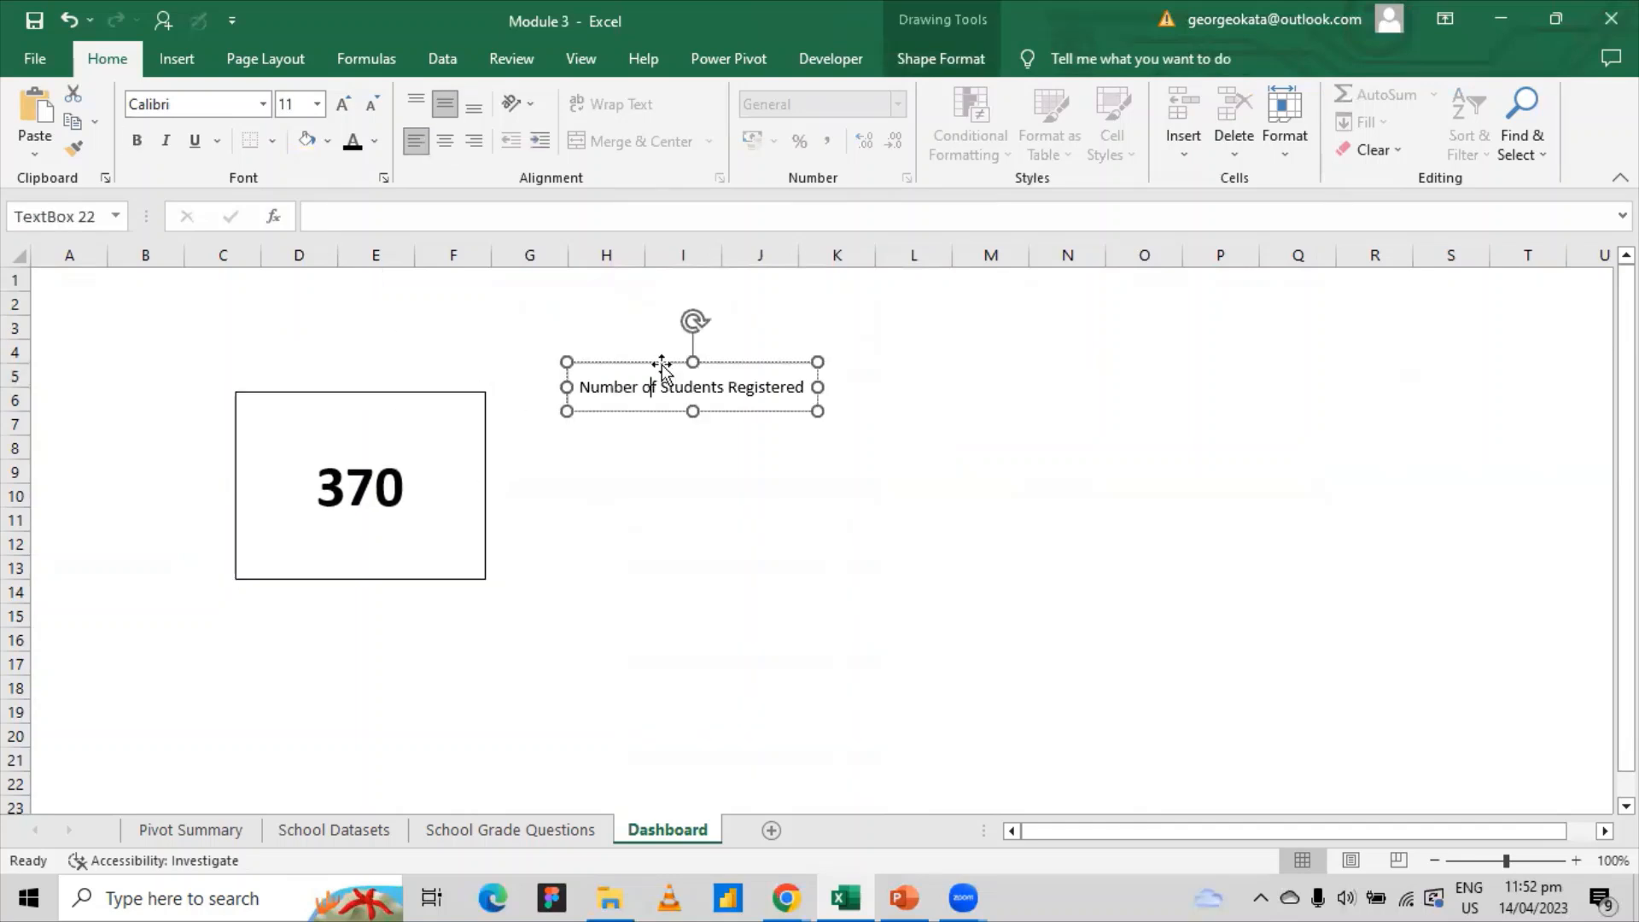
left_click_drag(662, 365, 331, 335)
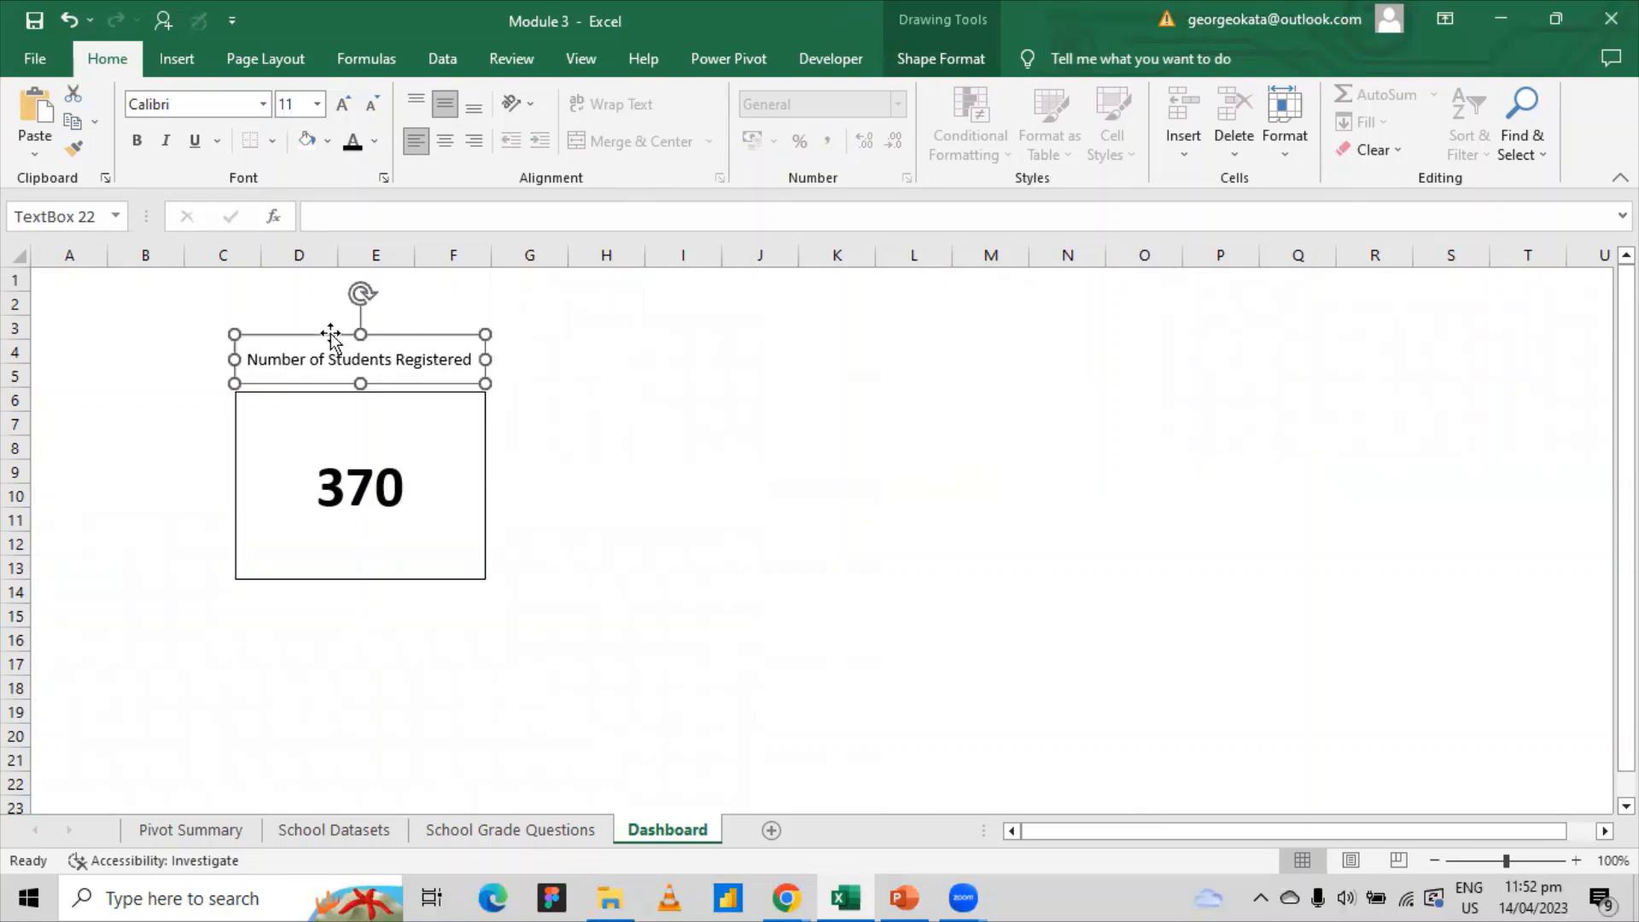
left_click(660, 448)
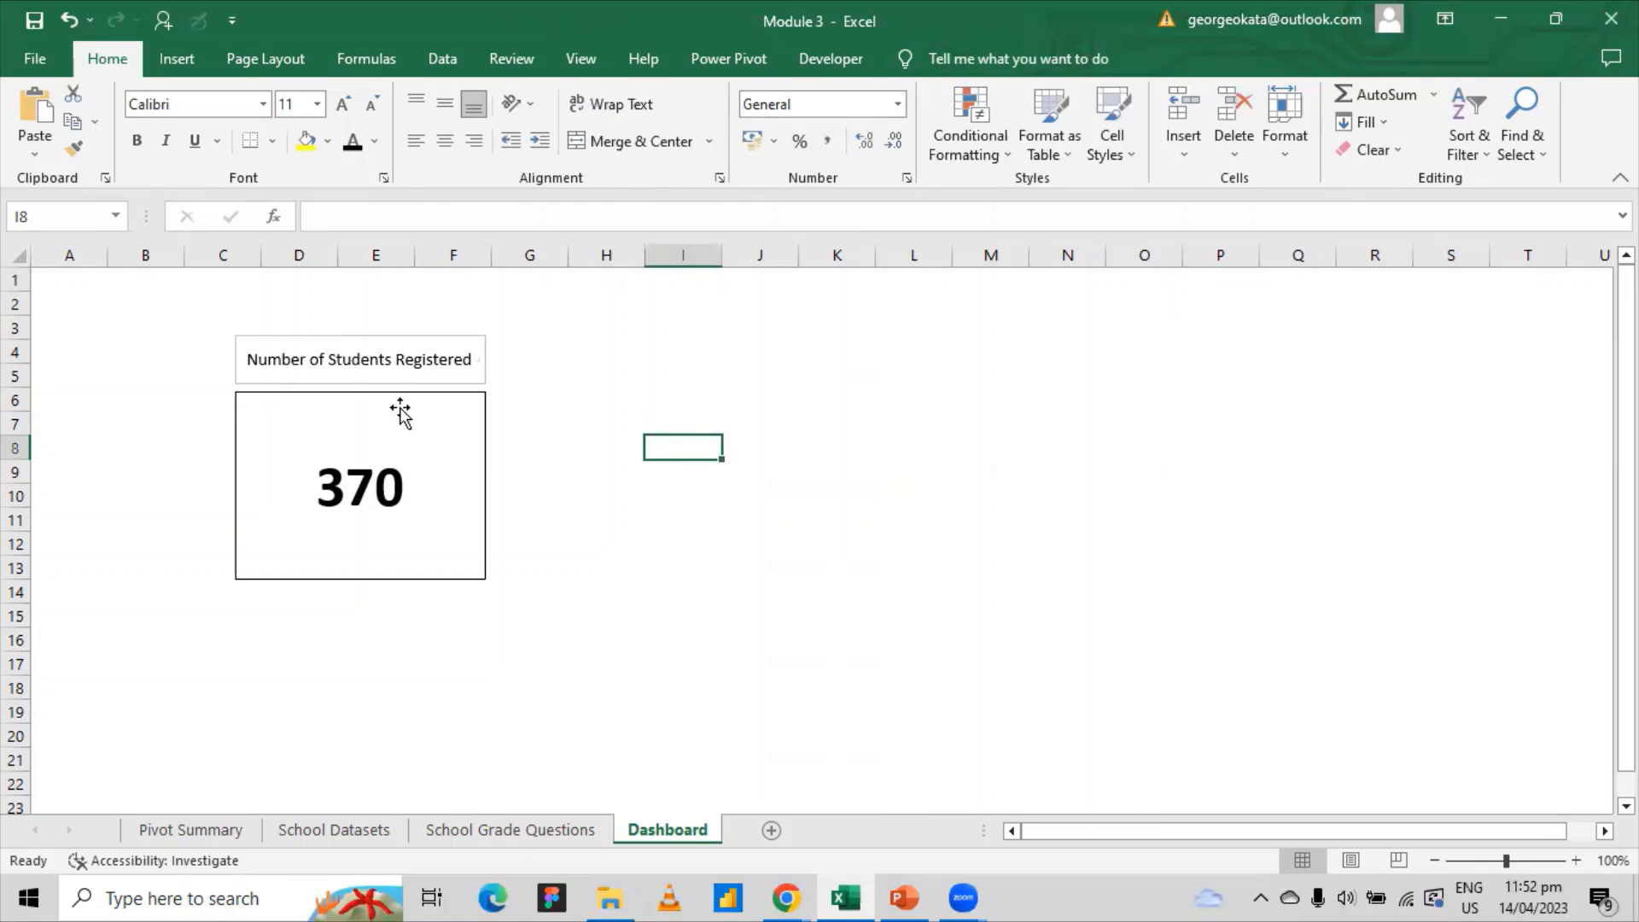
- Enlarge the 370 rectangle to about columns C to H, rows 6 to 16, and move the label inside it below the number
left_click(369, 431)
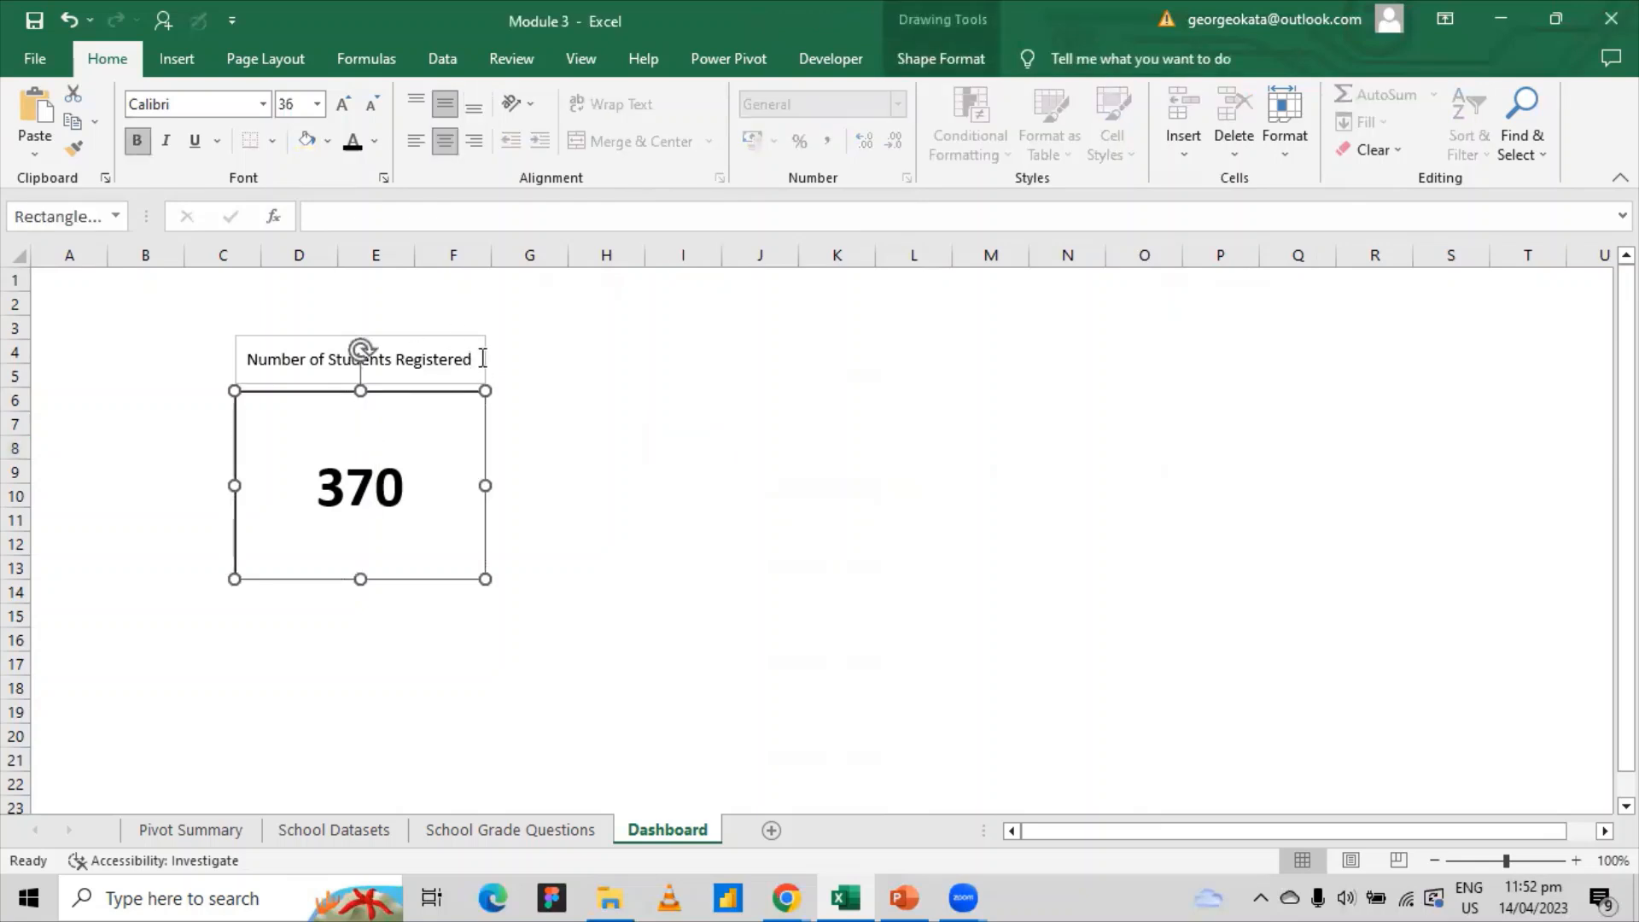
left_click(467, 342)
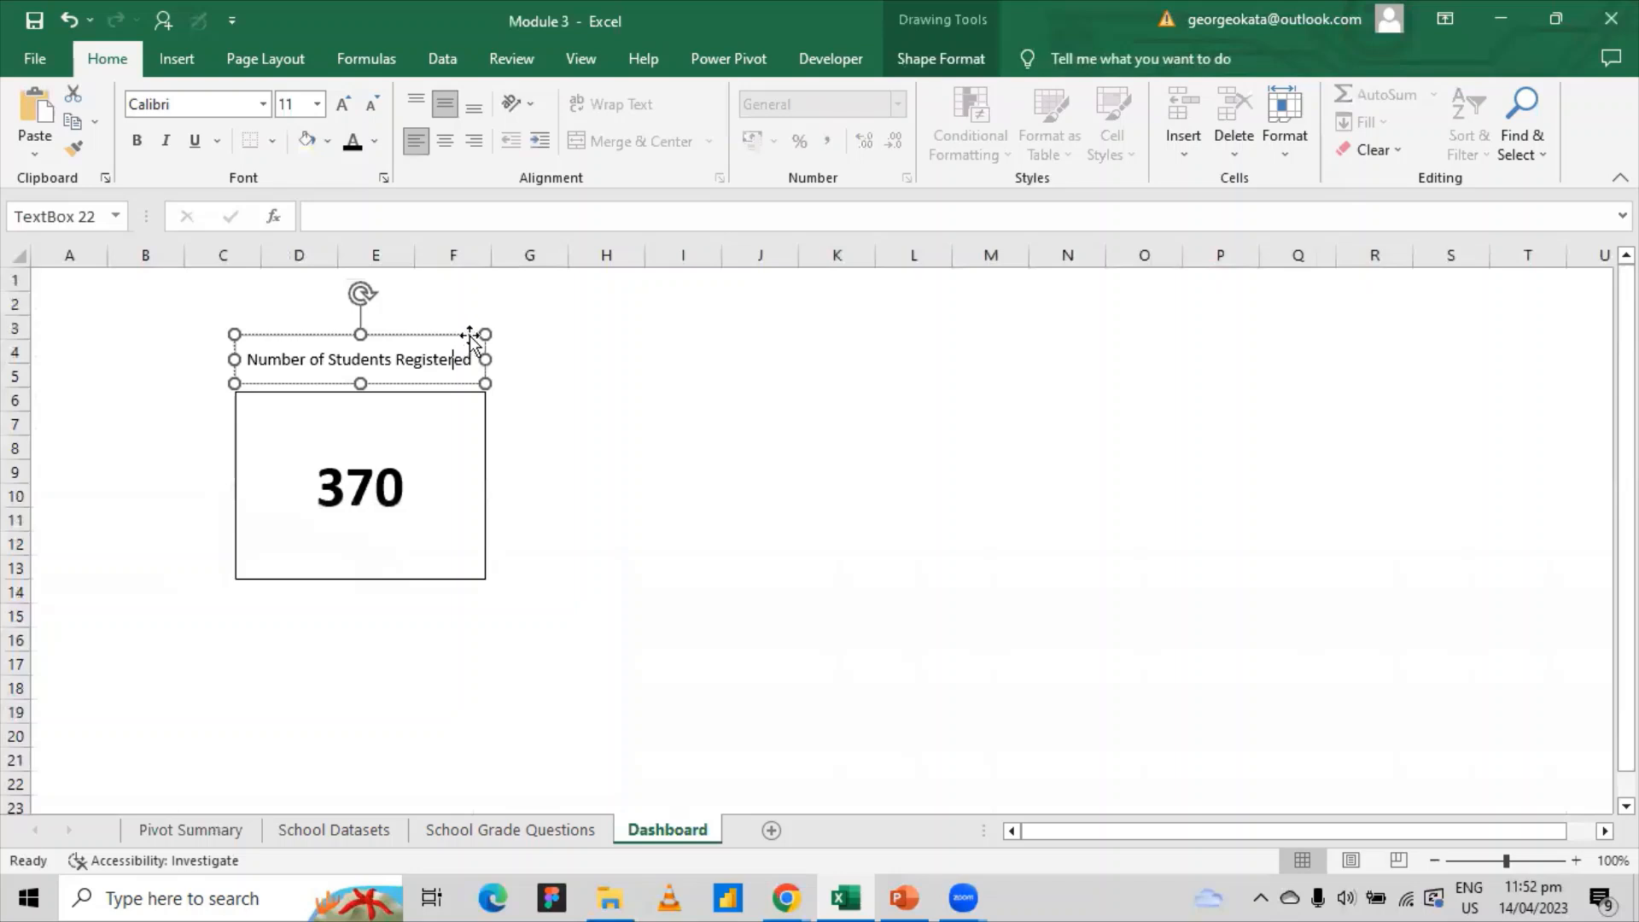
left_click(461, 437)
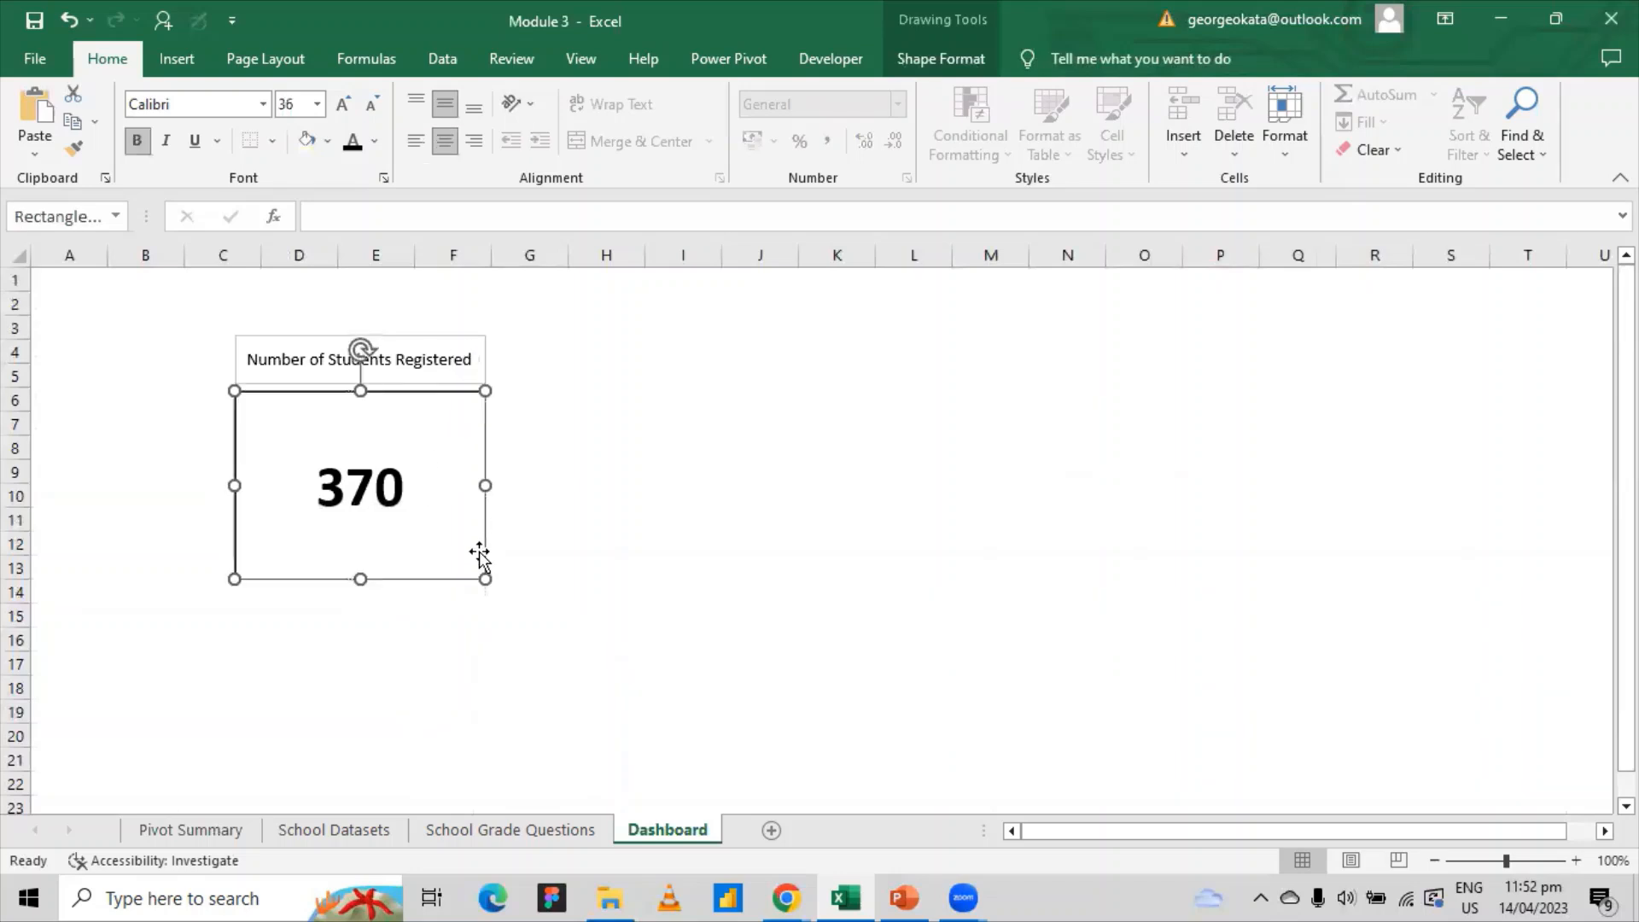
left_click_drag(537, 615, 581, 633)
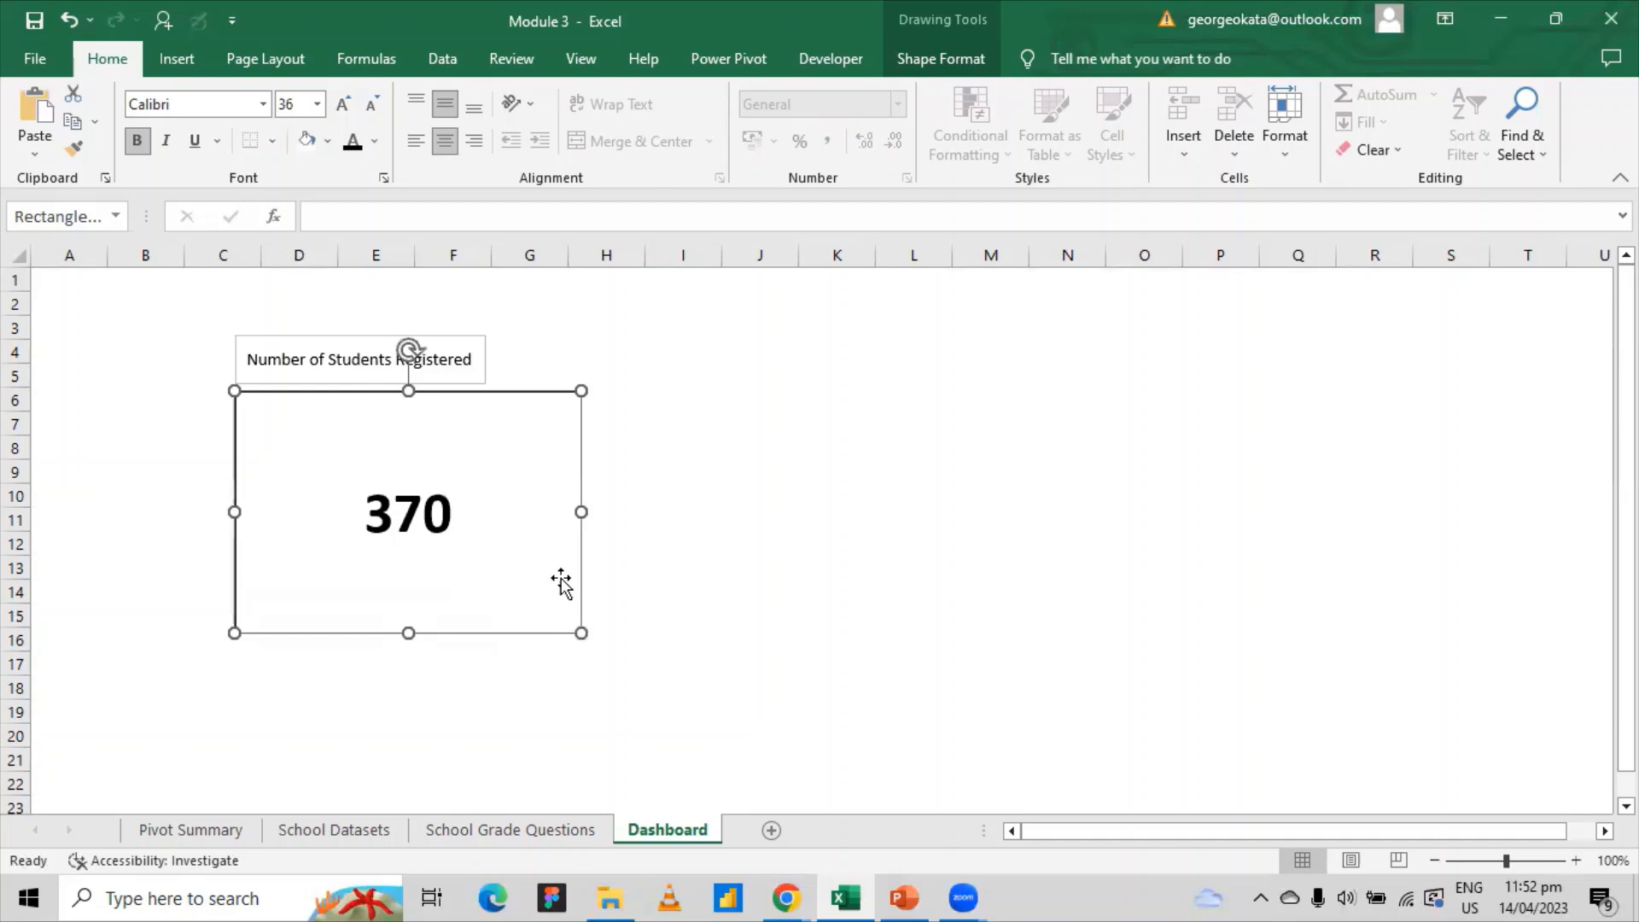
left_click(459, 363)
left_click_drag(461, 333, 505, 551)
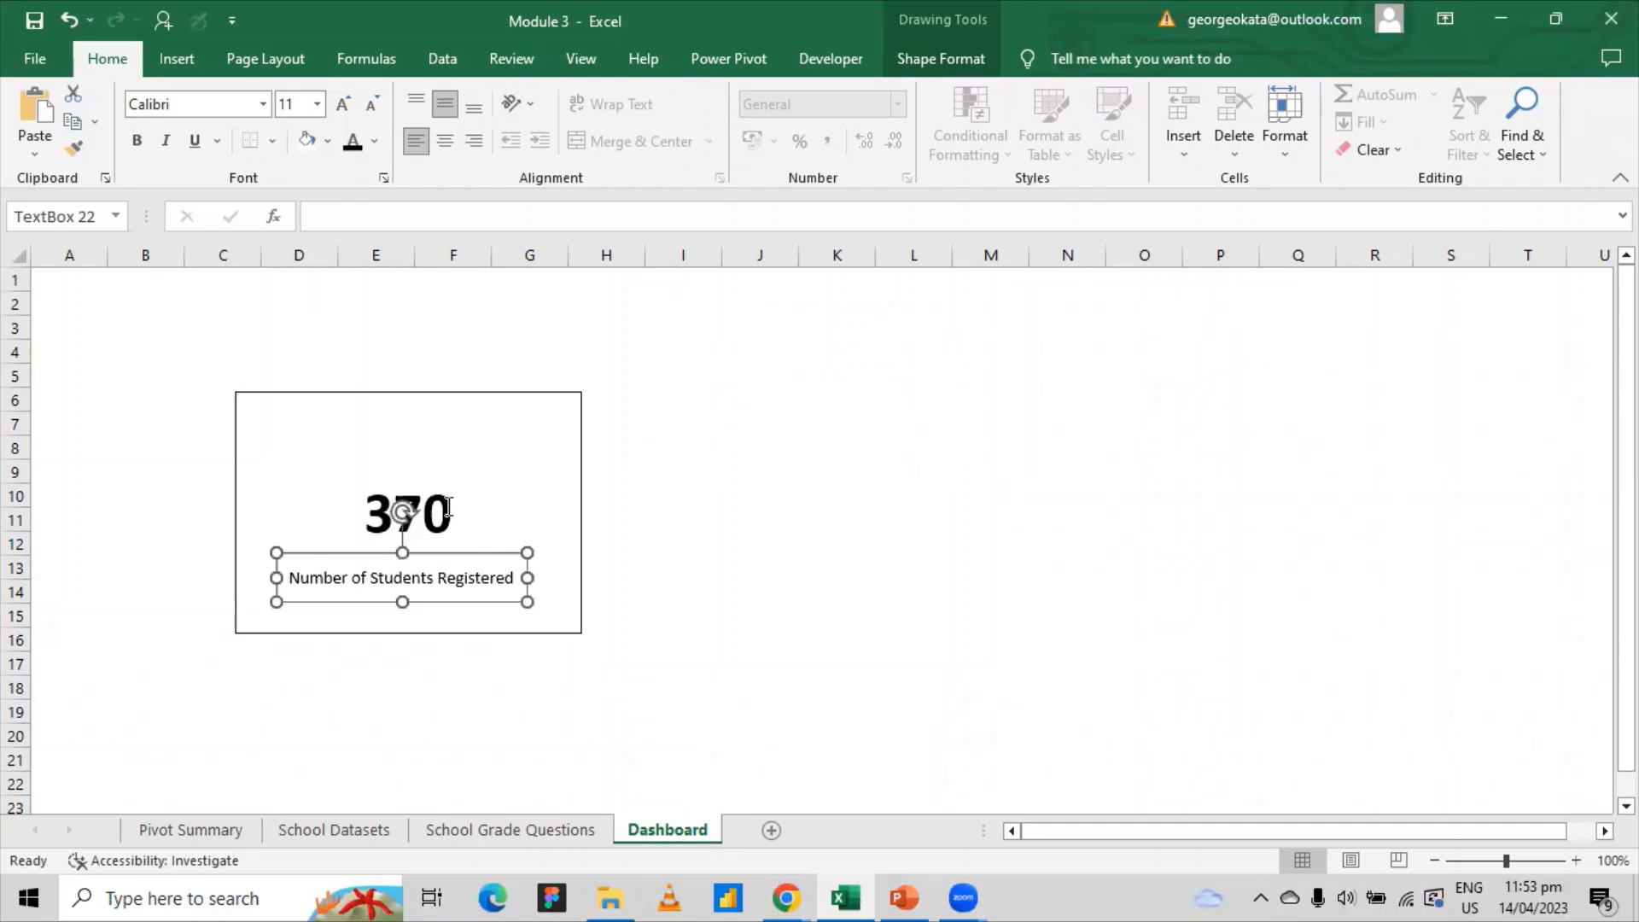
- Widen the 370 rectangle slightly from its corners around the label, and select the label text box
left_click(449, 507)
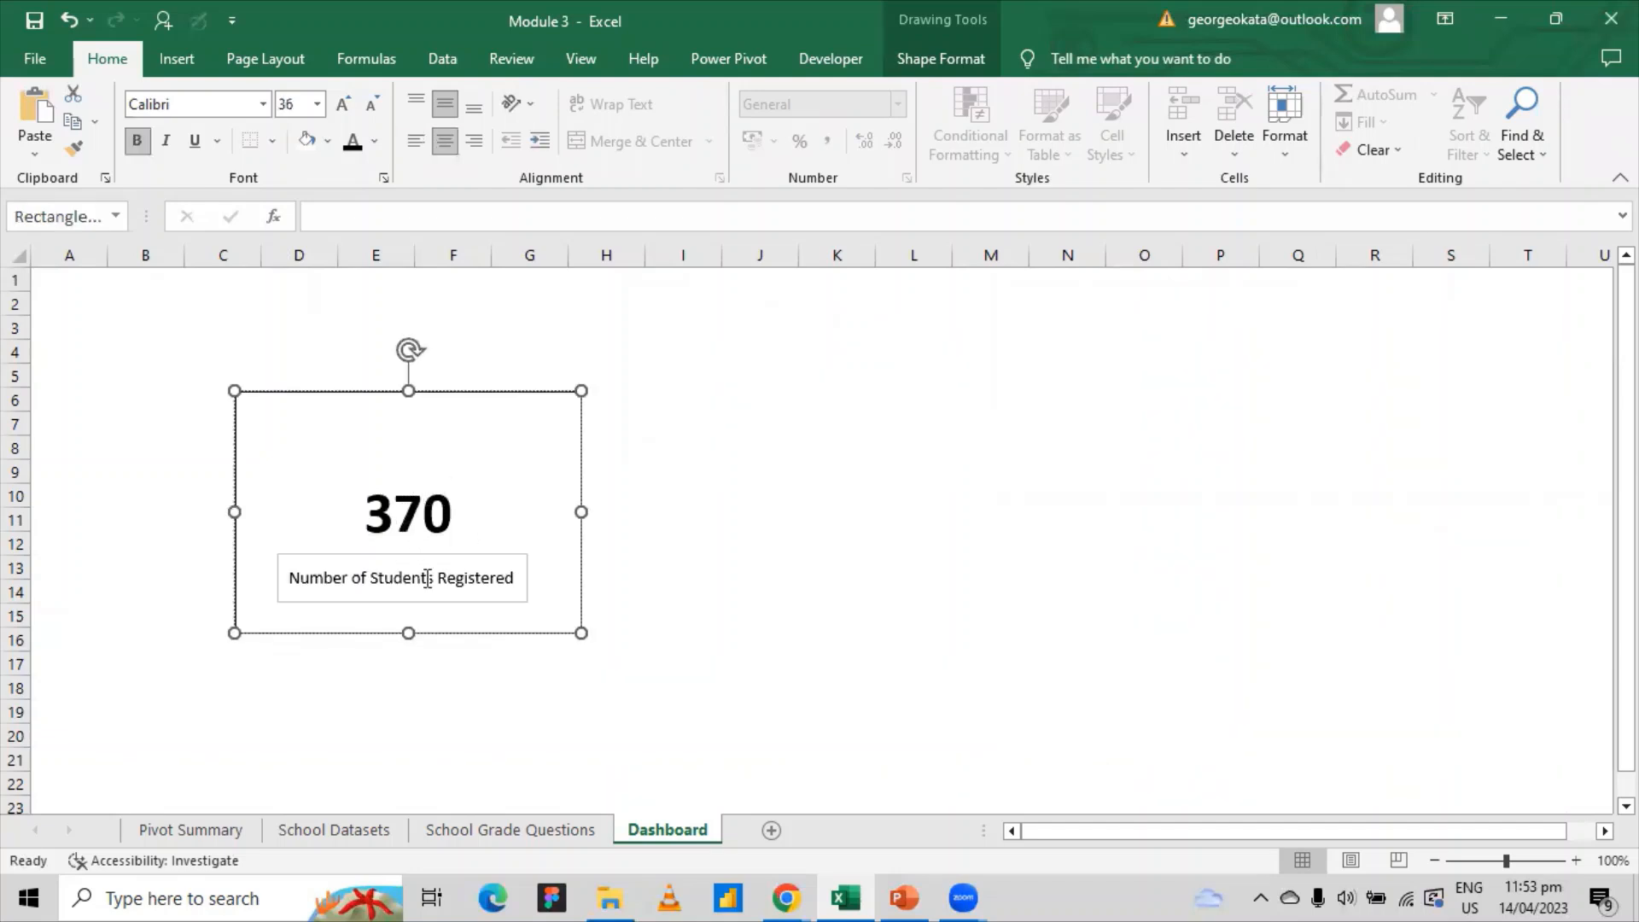
mouse_move(581, 390)
left_mouse_down()
mouse_move(541, 439)
mouse_move(573, 395)
left_mouse_up()
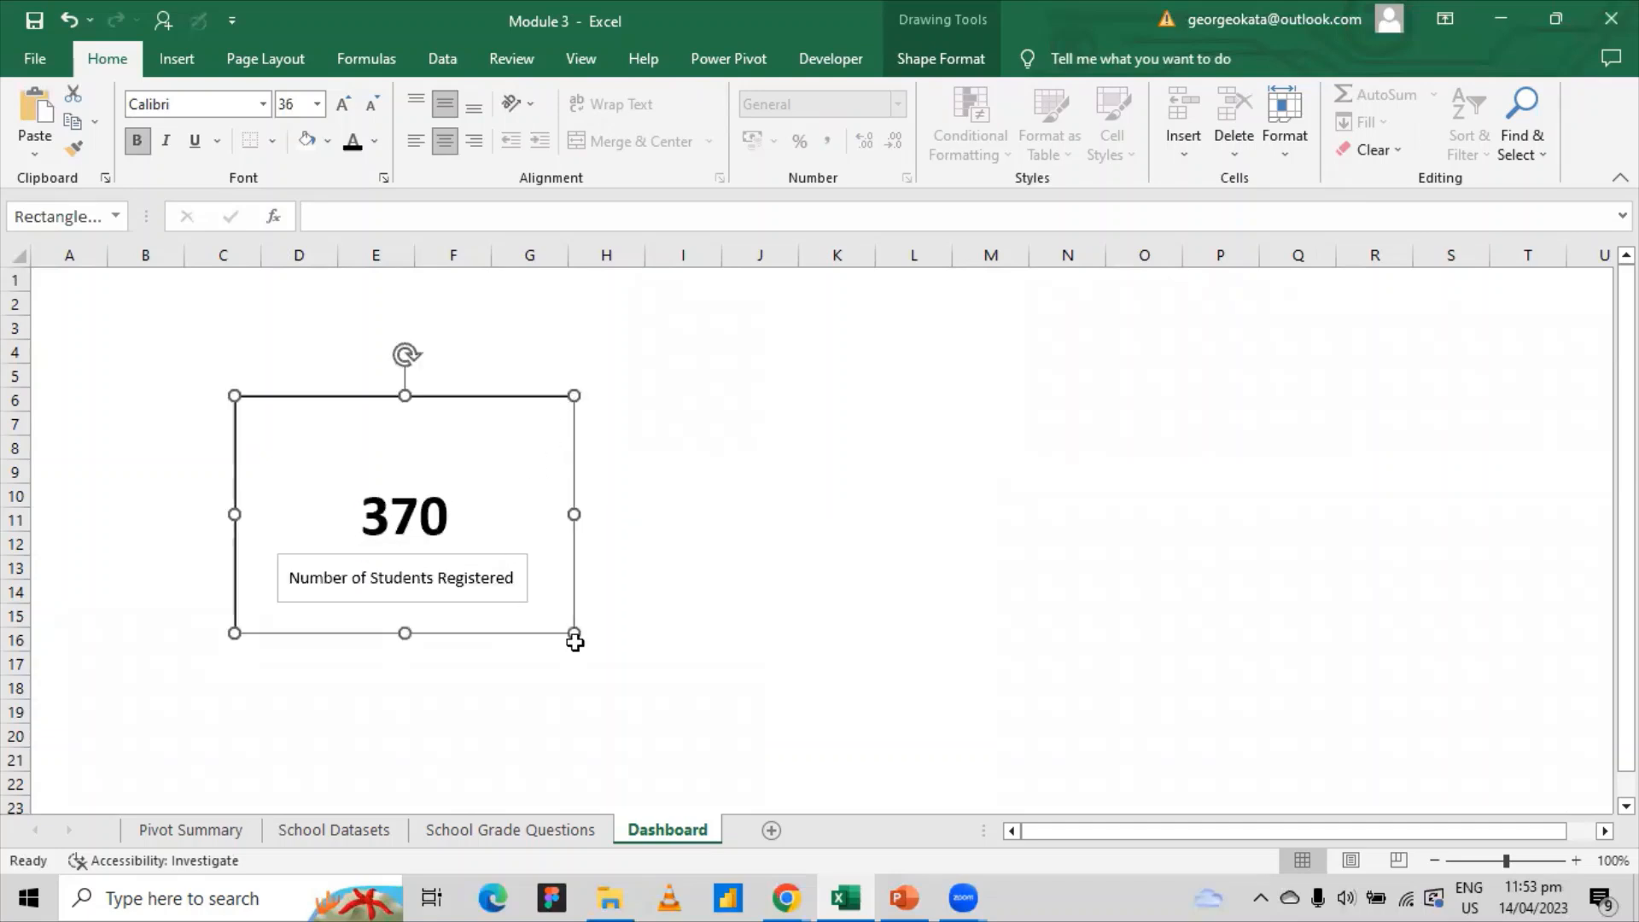
mouse_move(572, 634)
left_mouse_down()
mouse_move(607, 695)
mouse_move(541, 631)
mouse_move(599, 643)
left_mouse_up()
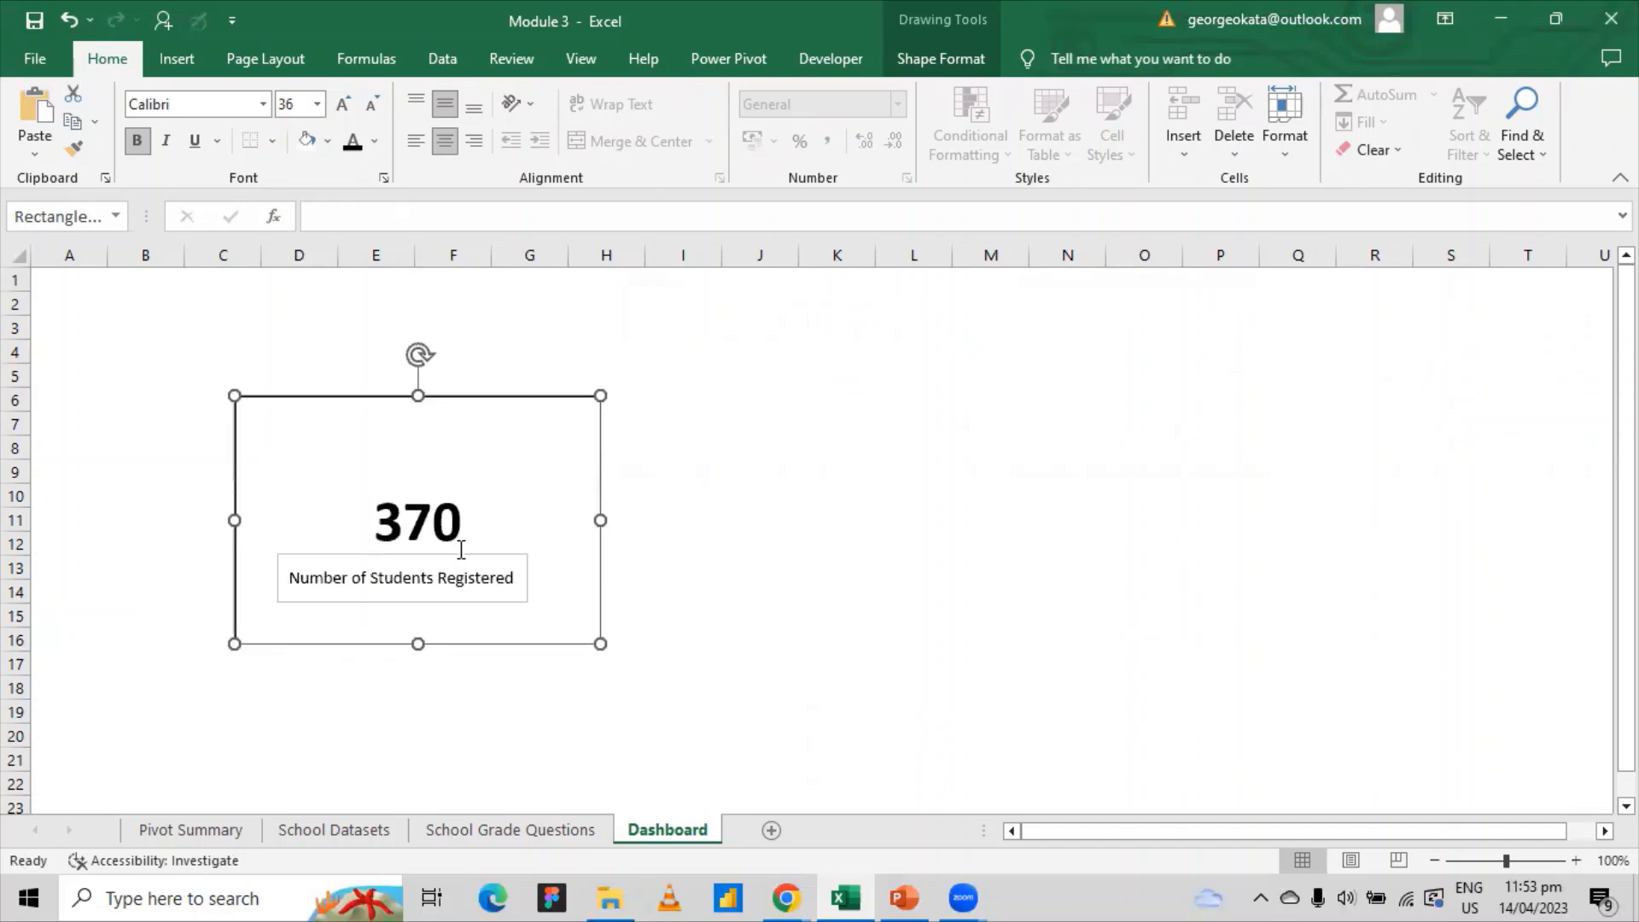
left_click(462, 577)
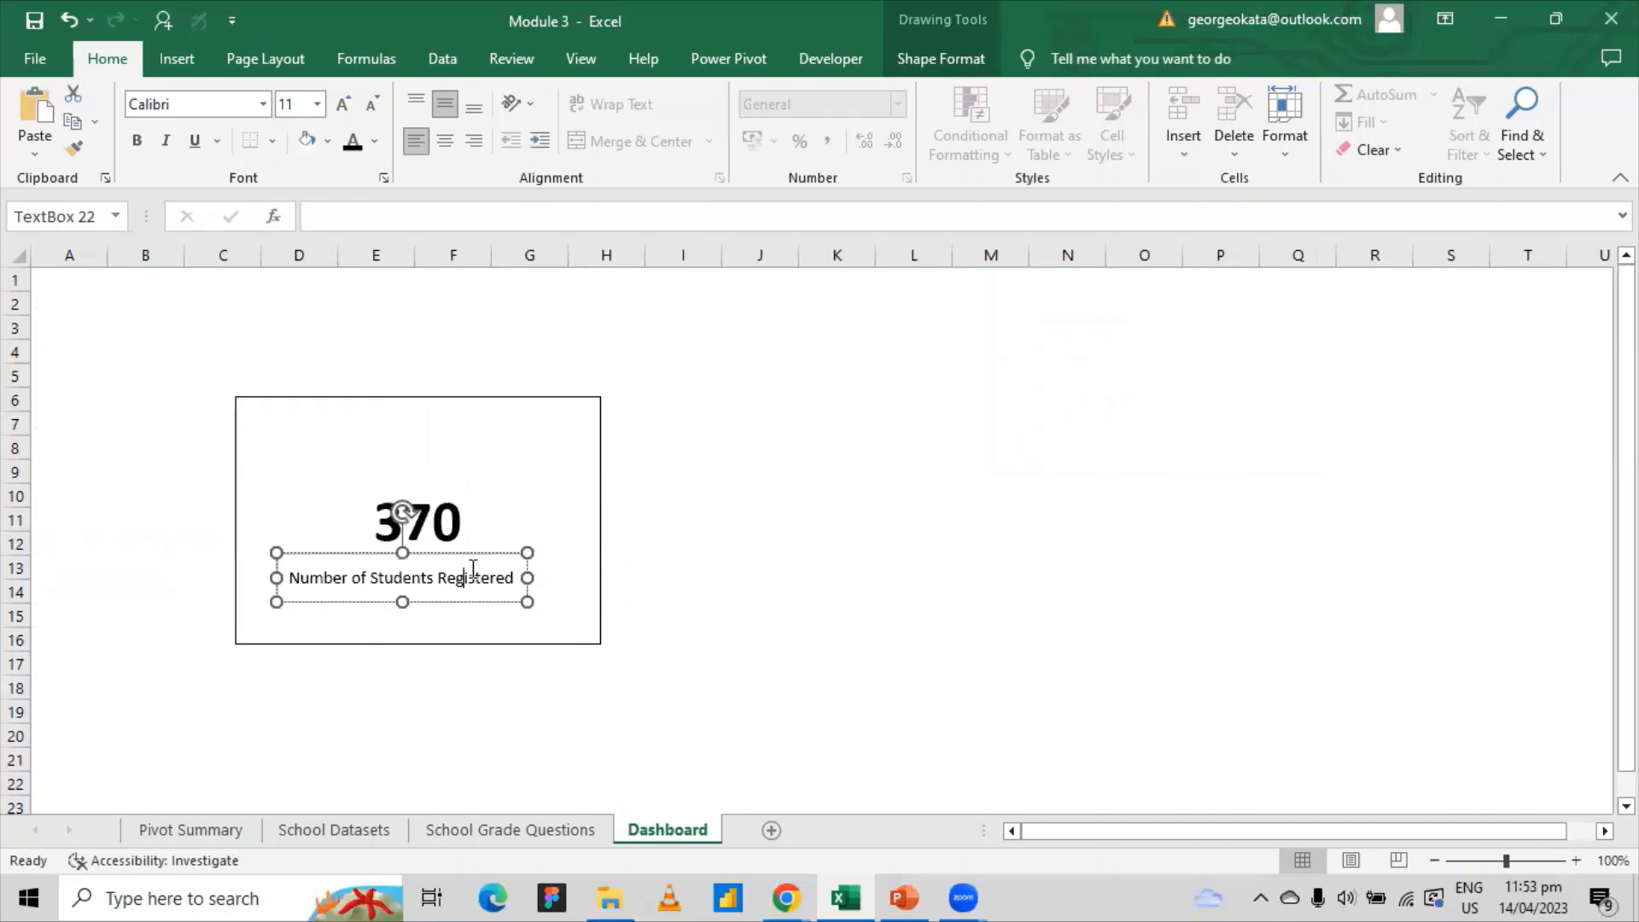
- Move the Number of Students Registered label inside the rectangle to sit above the 370
left_click_drag(478, 555, 490, 419)
- Try left and top alignment on the 370 text, and set its vertical alignment back to middle
left_click(449, 514)
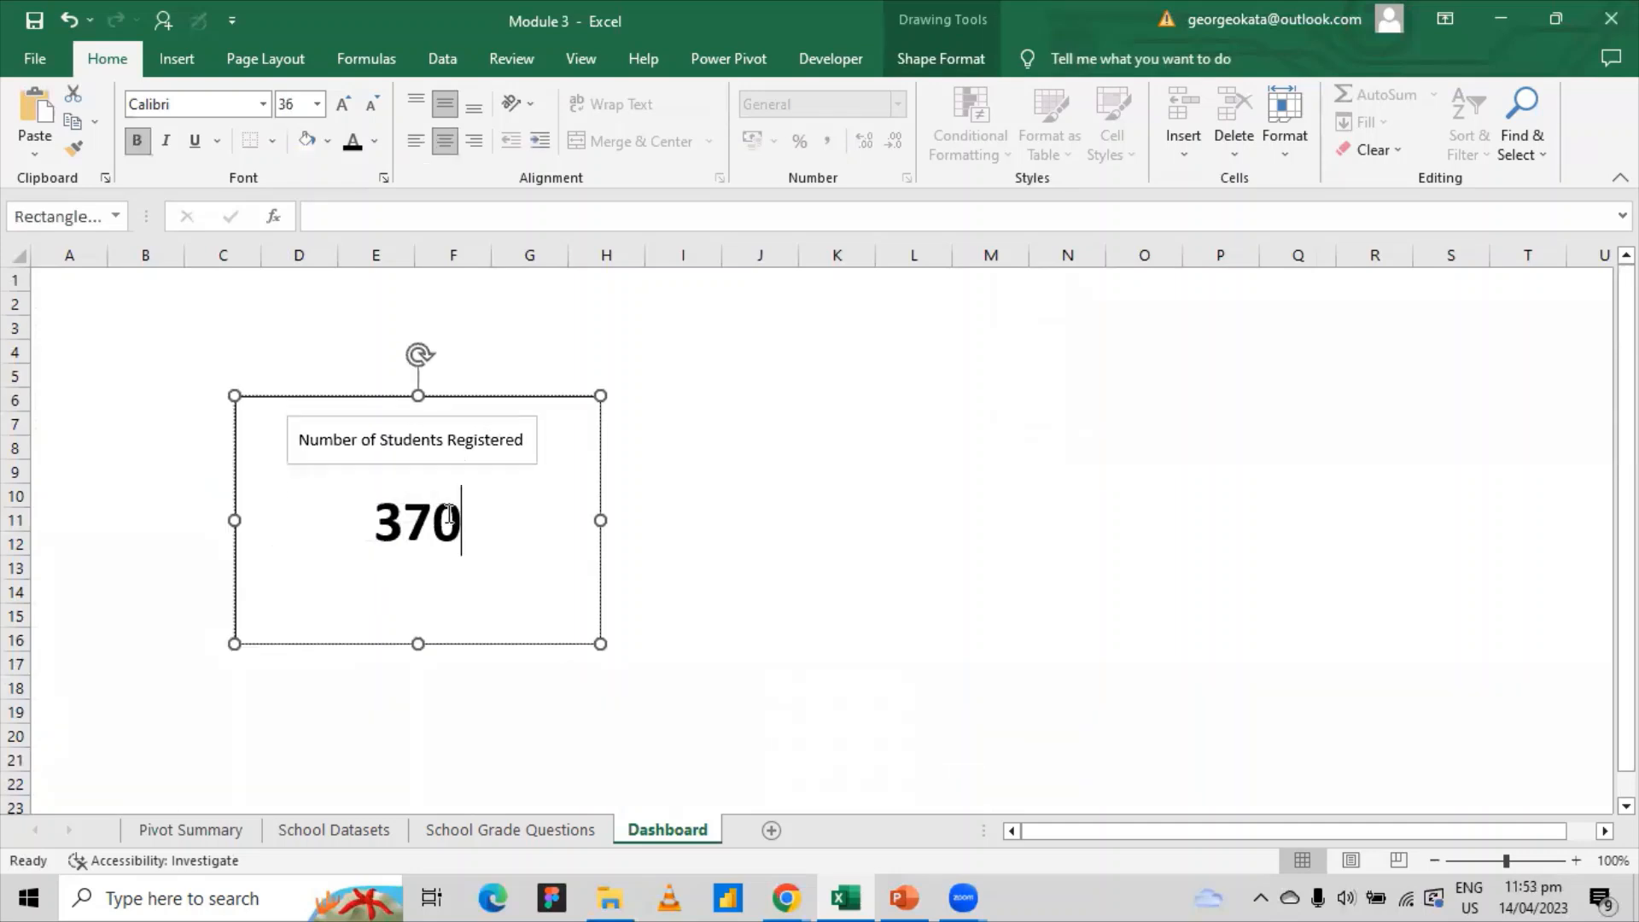
left_click(415, 142)
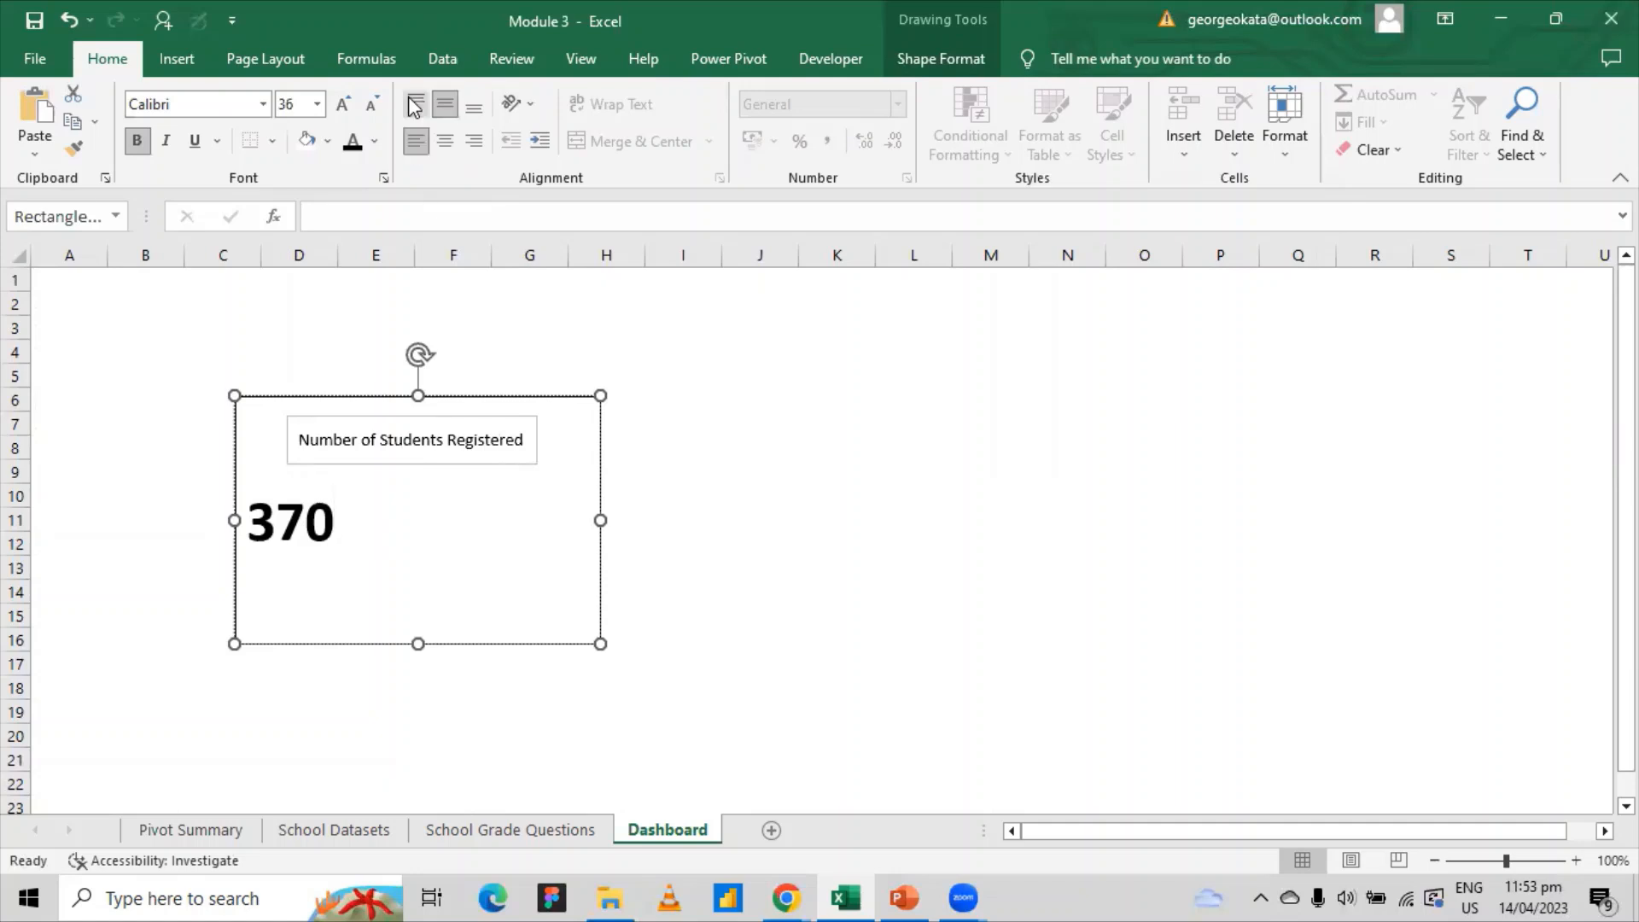
left_click(415, 104)
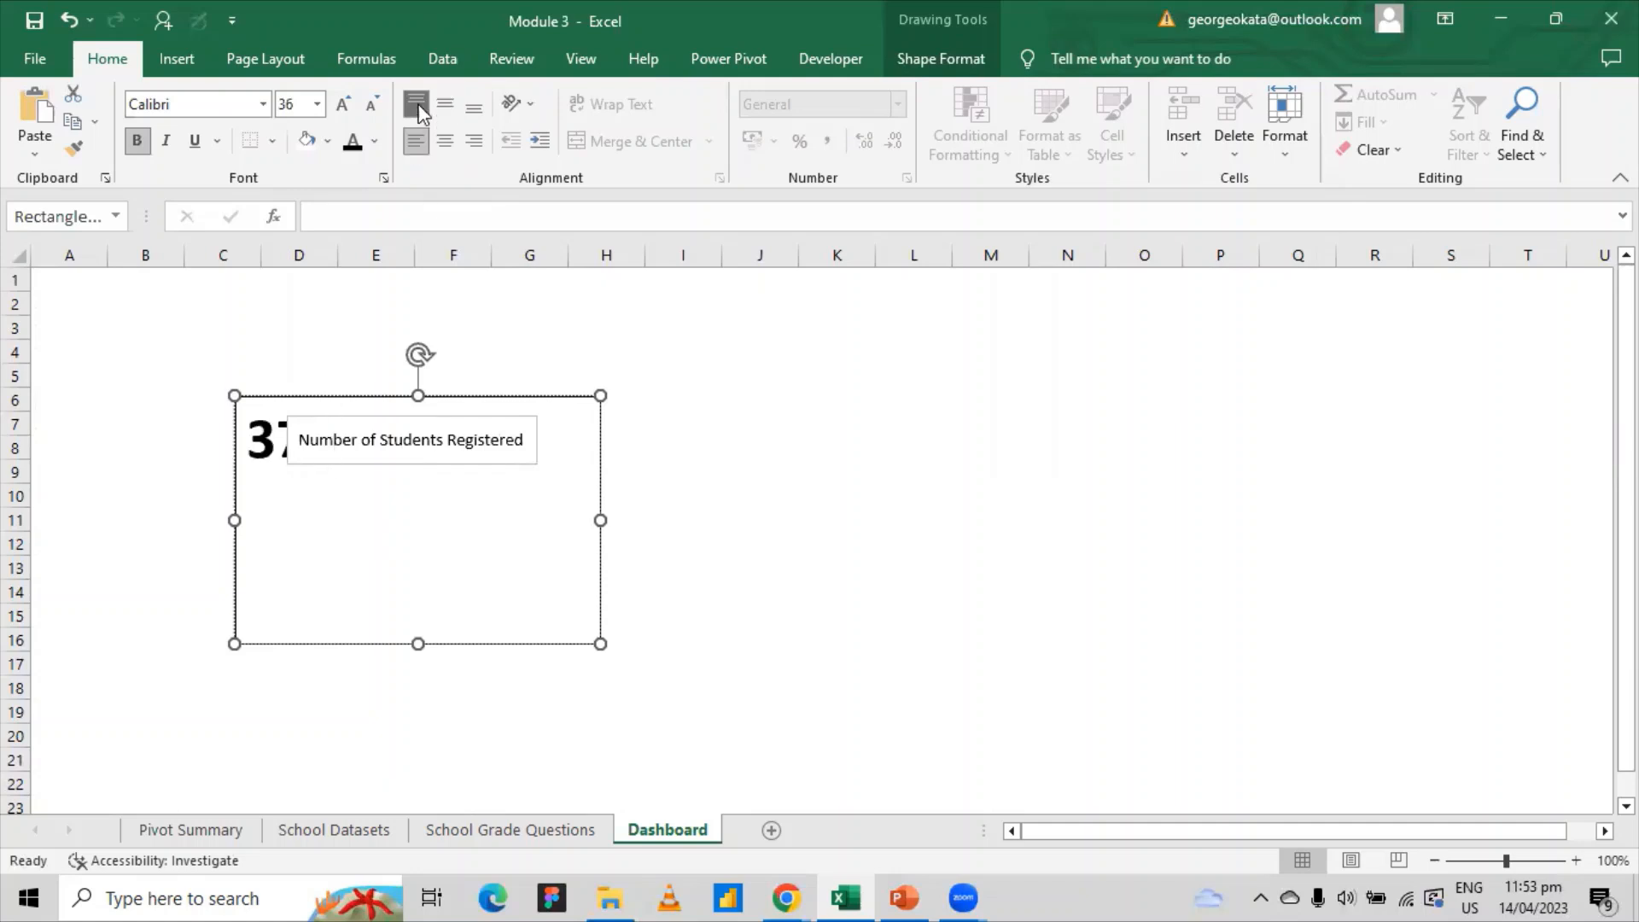
left_click(443, 112)
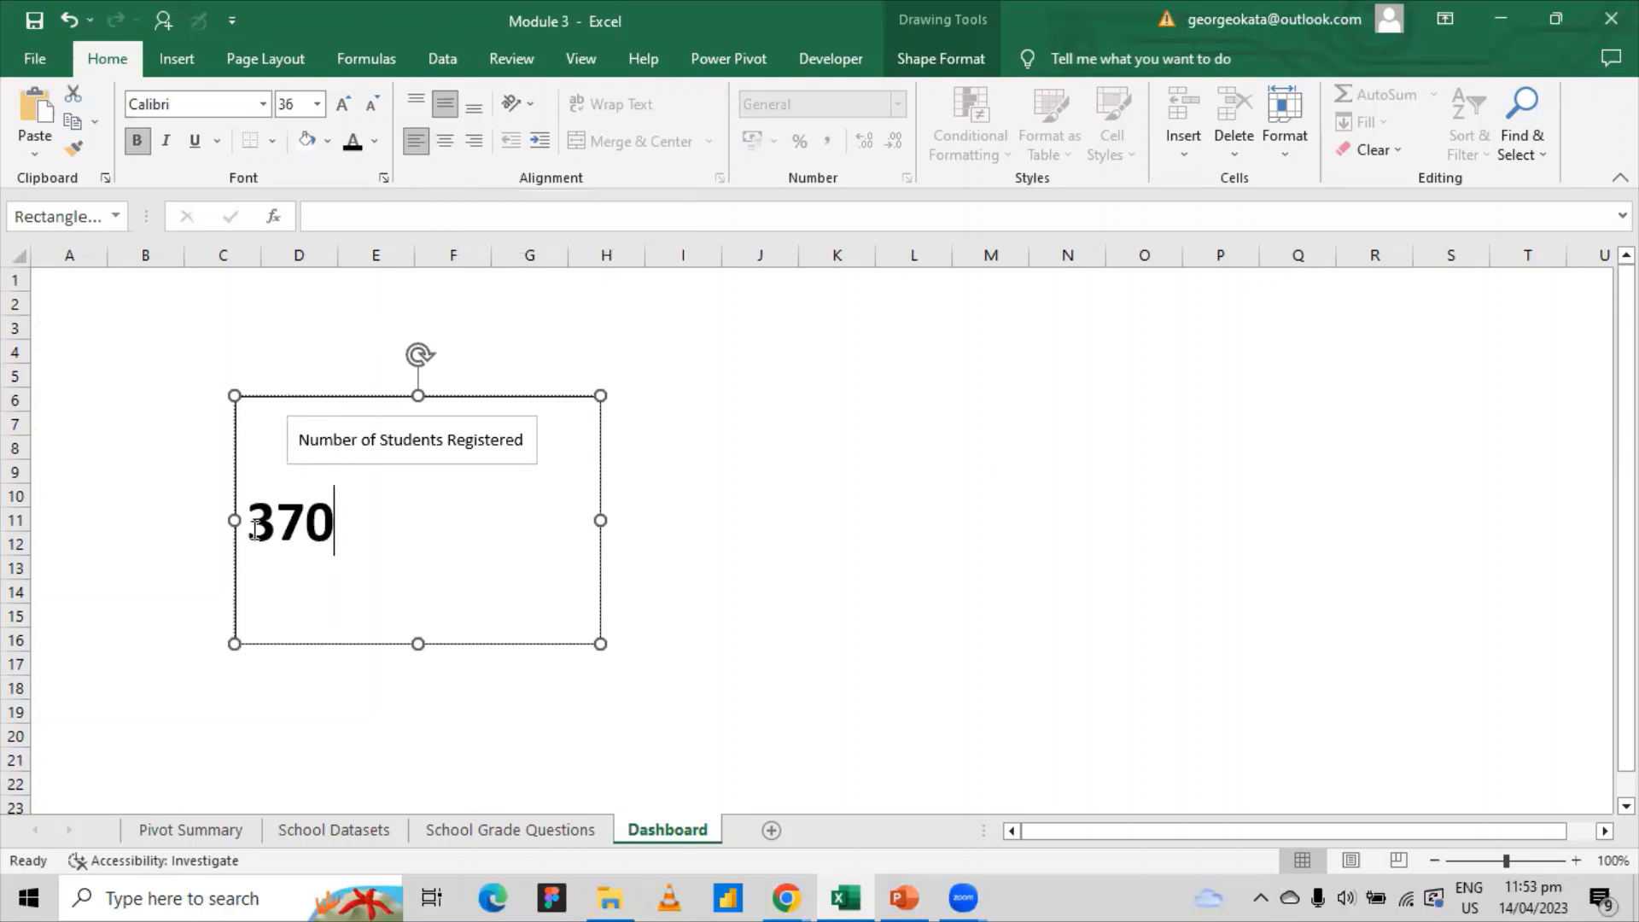
- Try lowering the 370 with a blank line before it and realigning it, and undo those changes
key("Return")
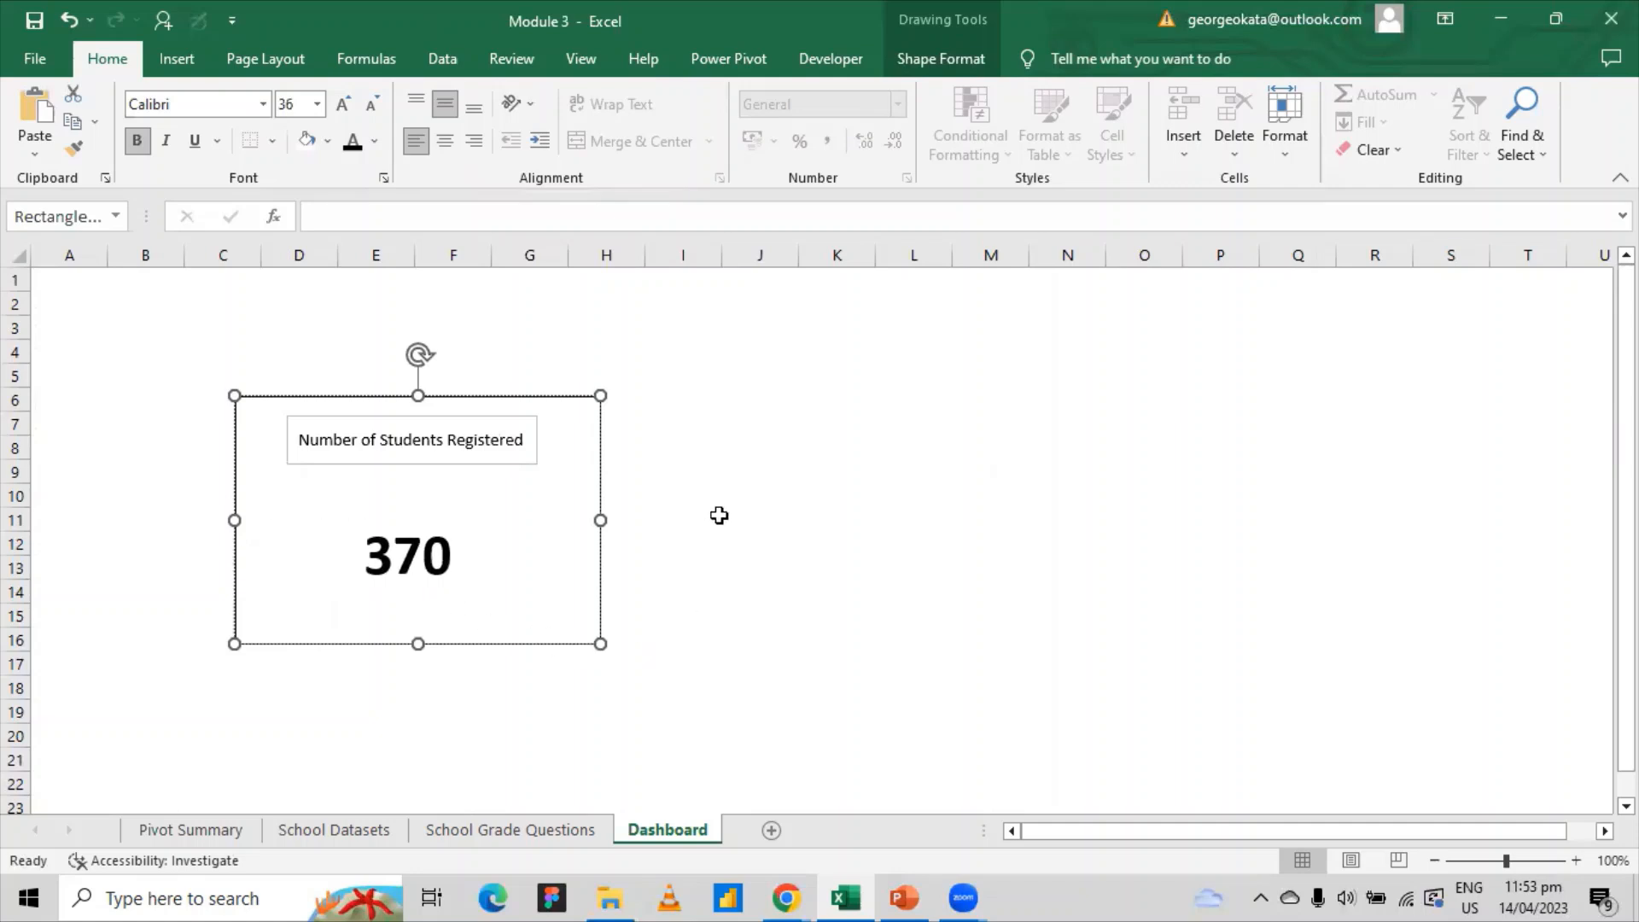
left_click(740, 516)
left_click(423, 520)
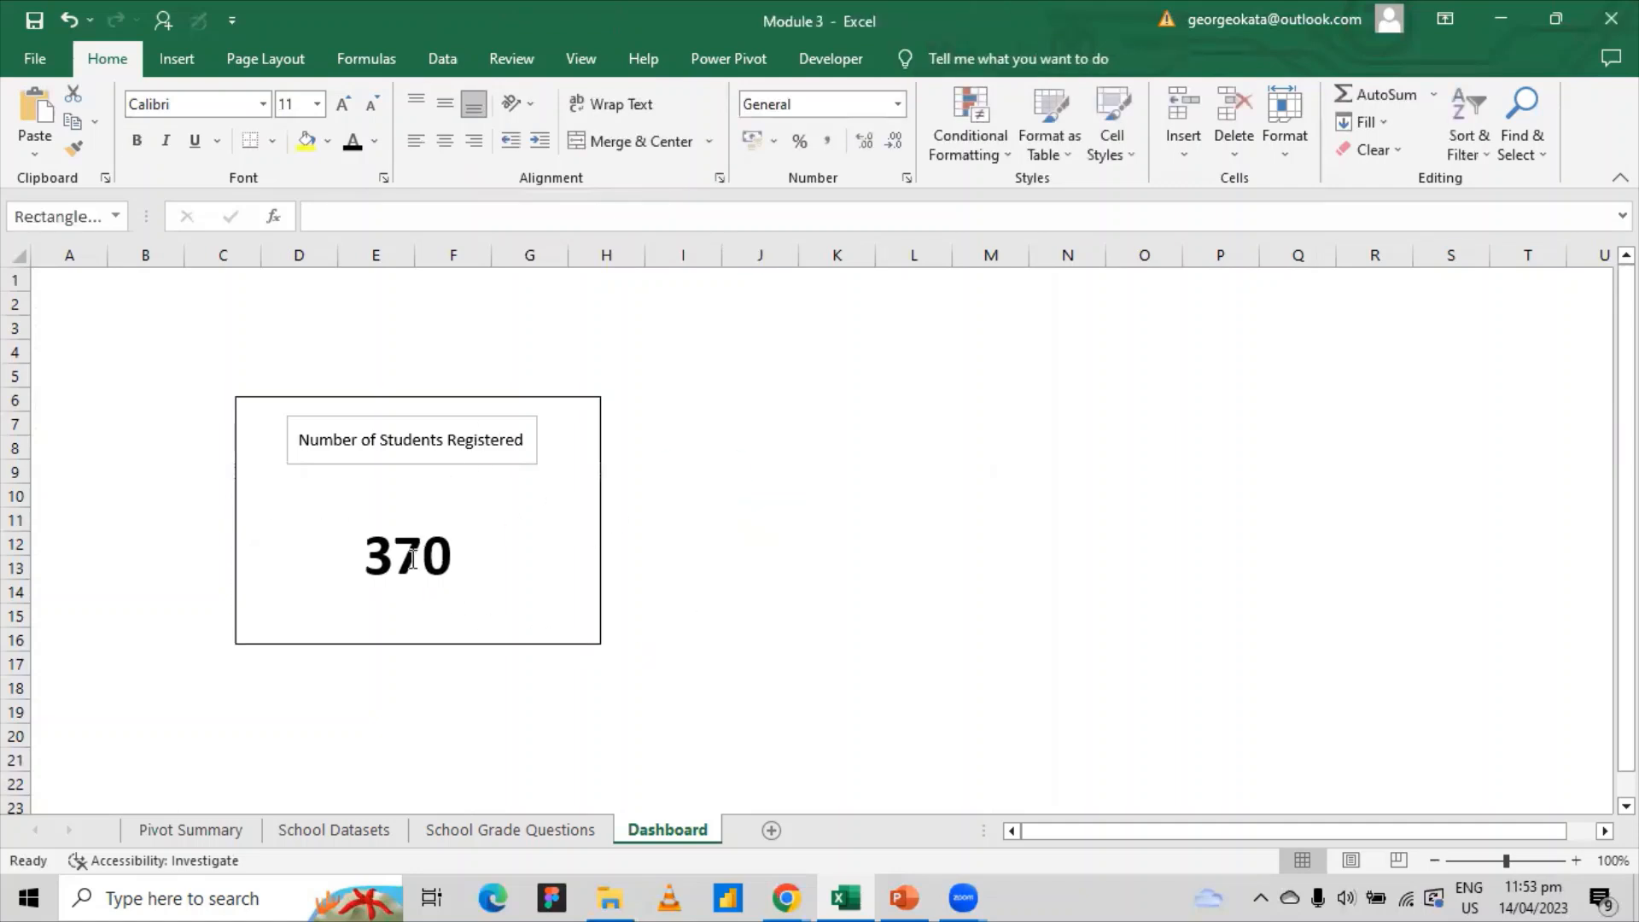
left_click(445, 144)
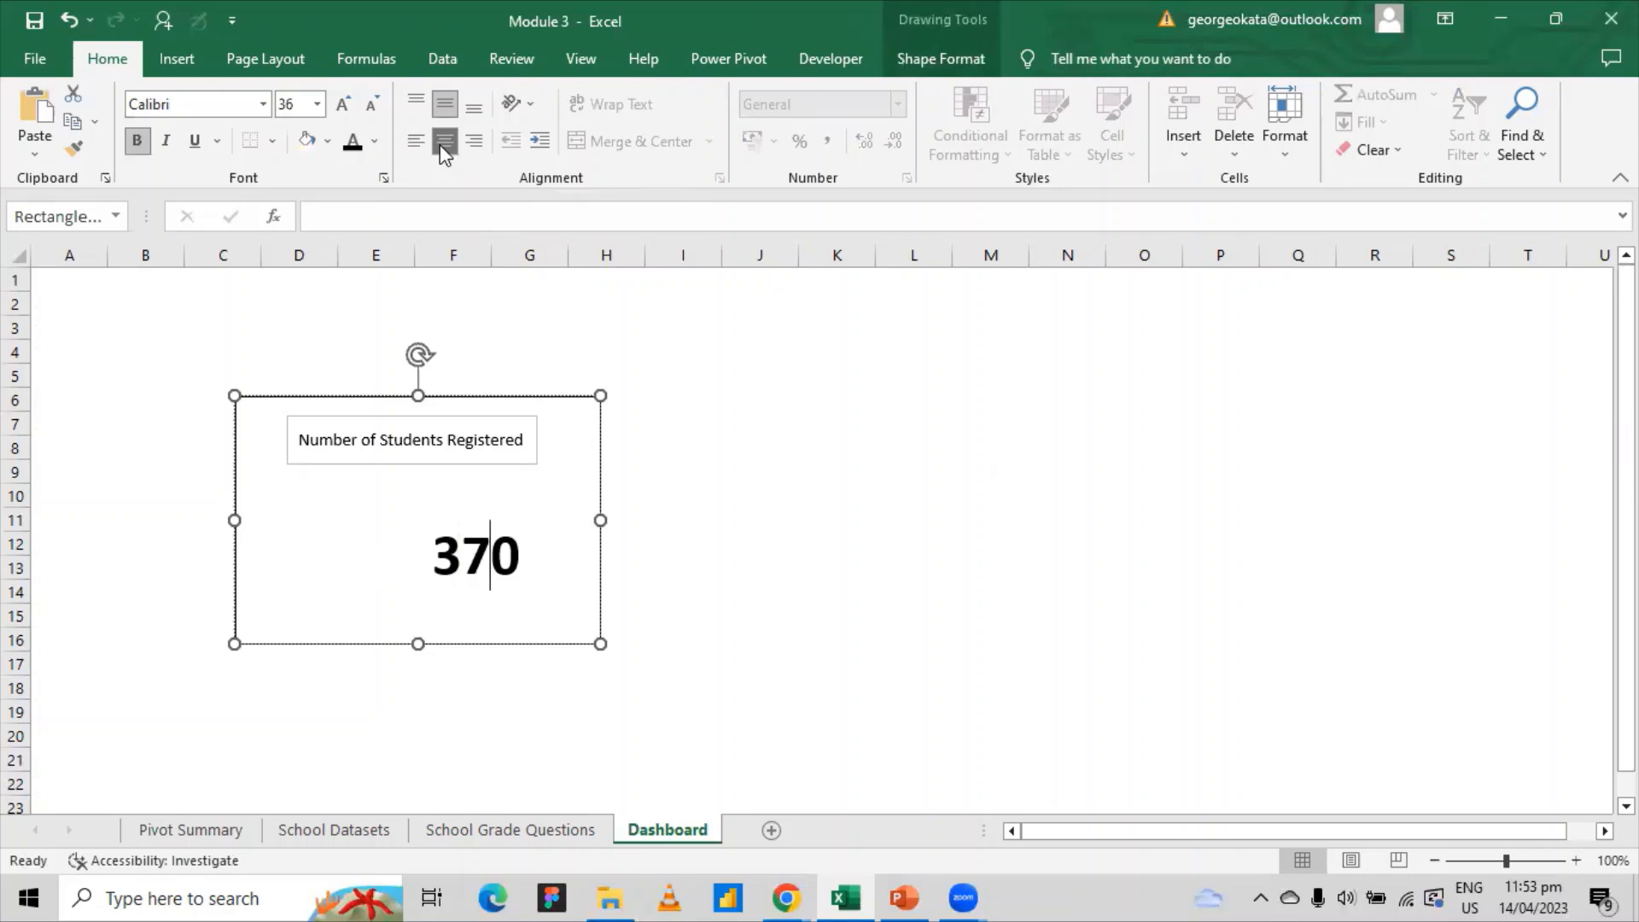
left_click(418, 144)
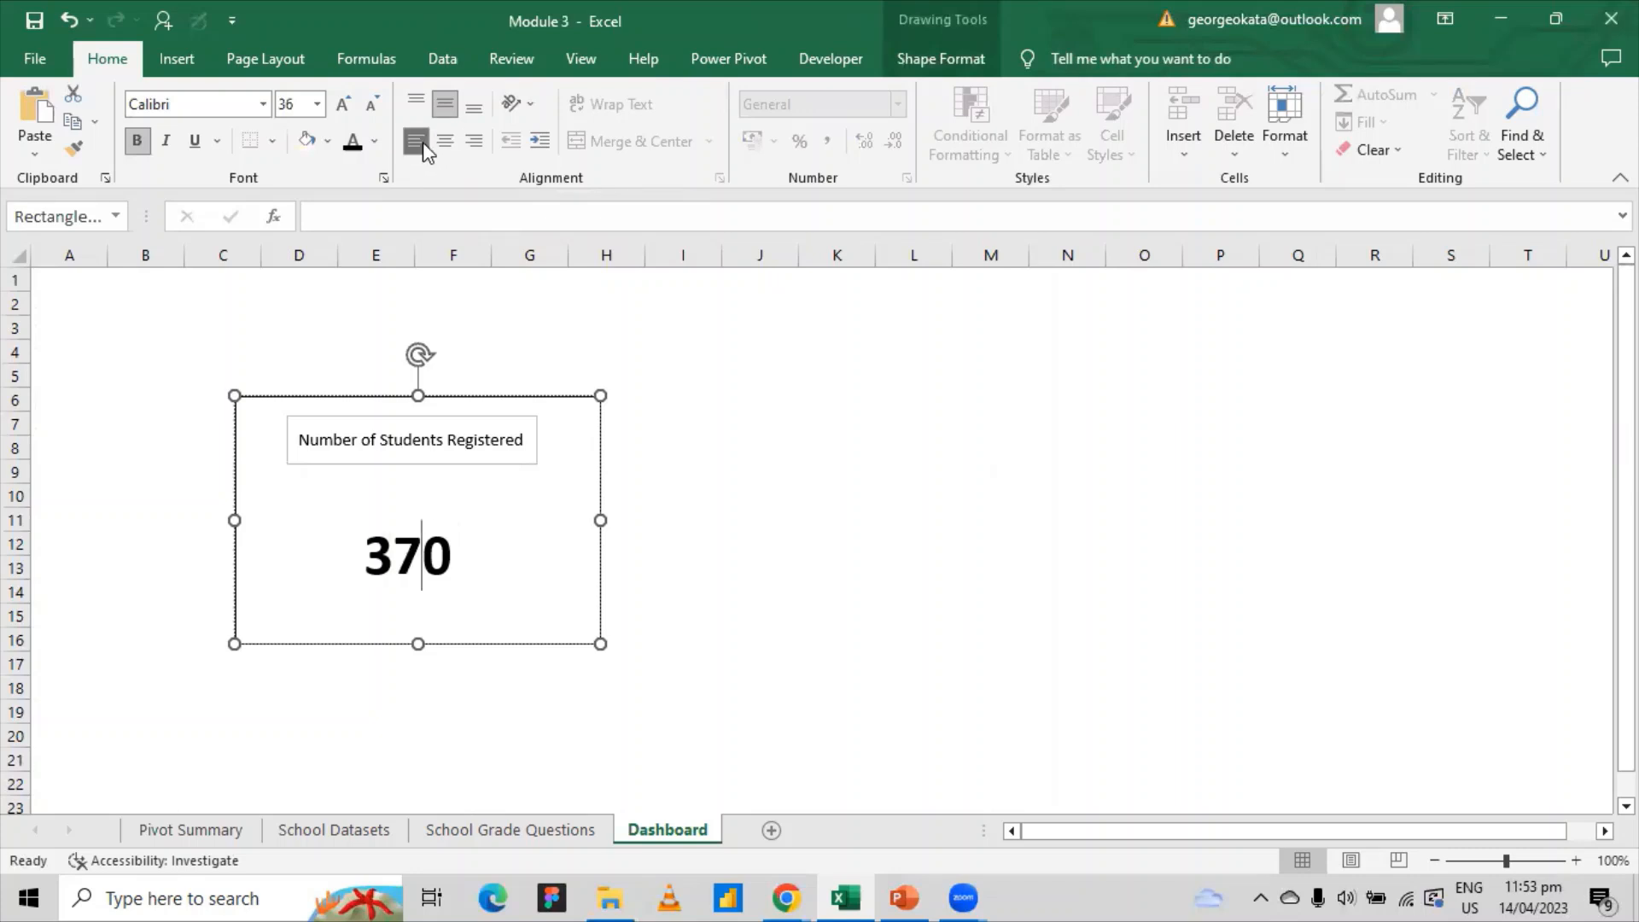
left_click(67, 19)
left_click(66, 19)
left_click(62, 14)
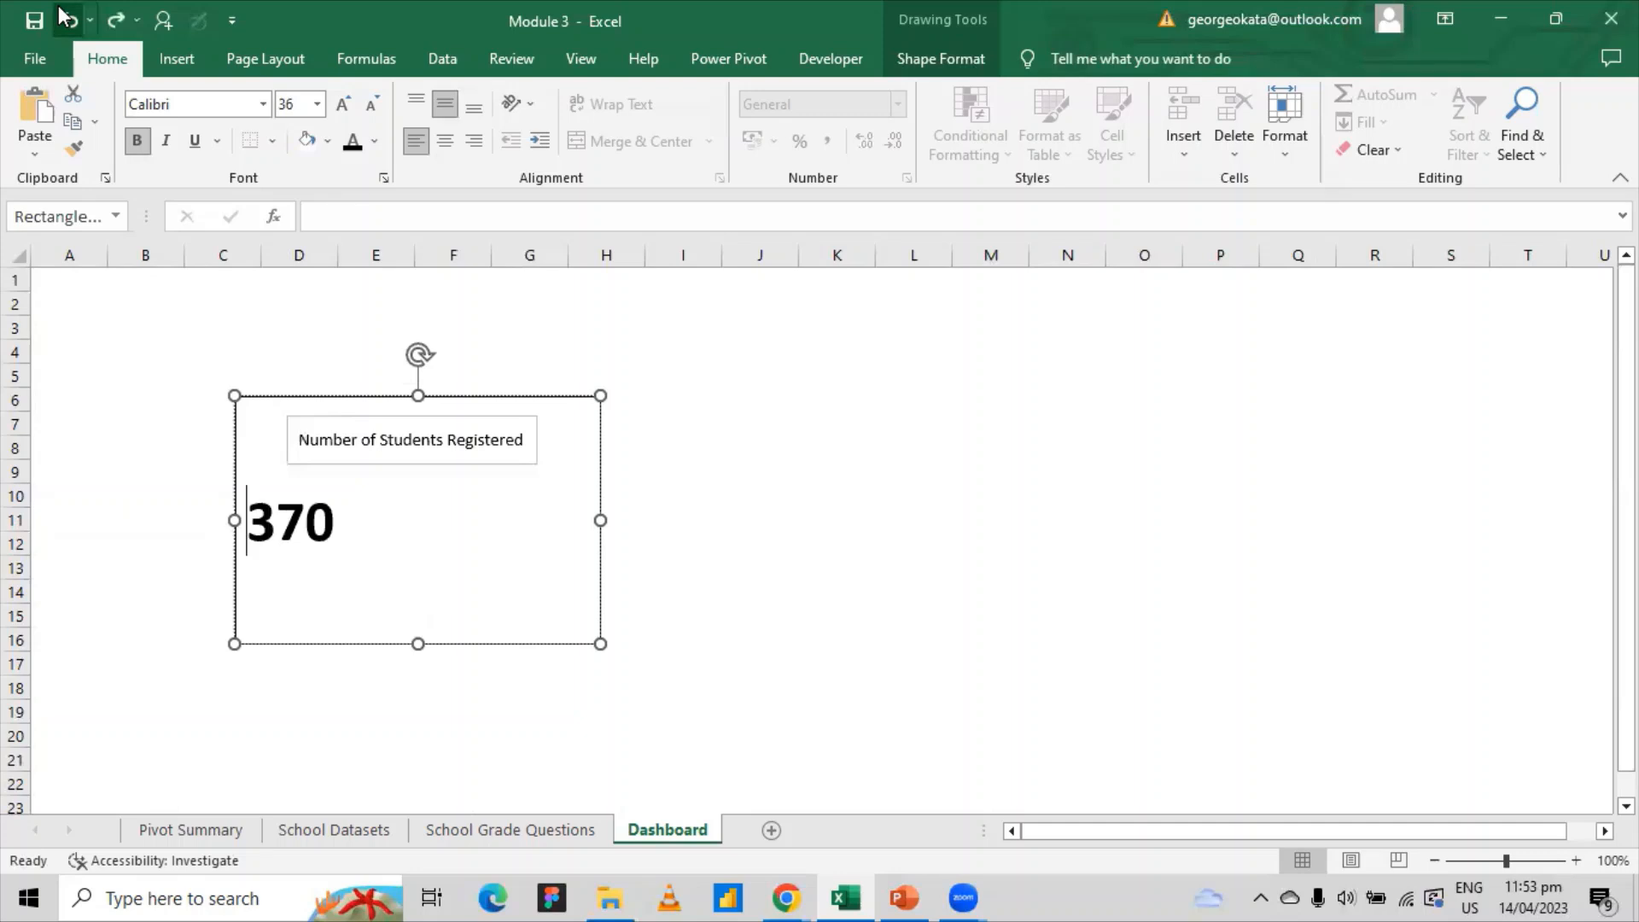
- Center the 370 horizontally and shorten its rectangle from the lower edge to about 5.1 cm high
left_click(447, 144)
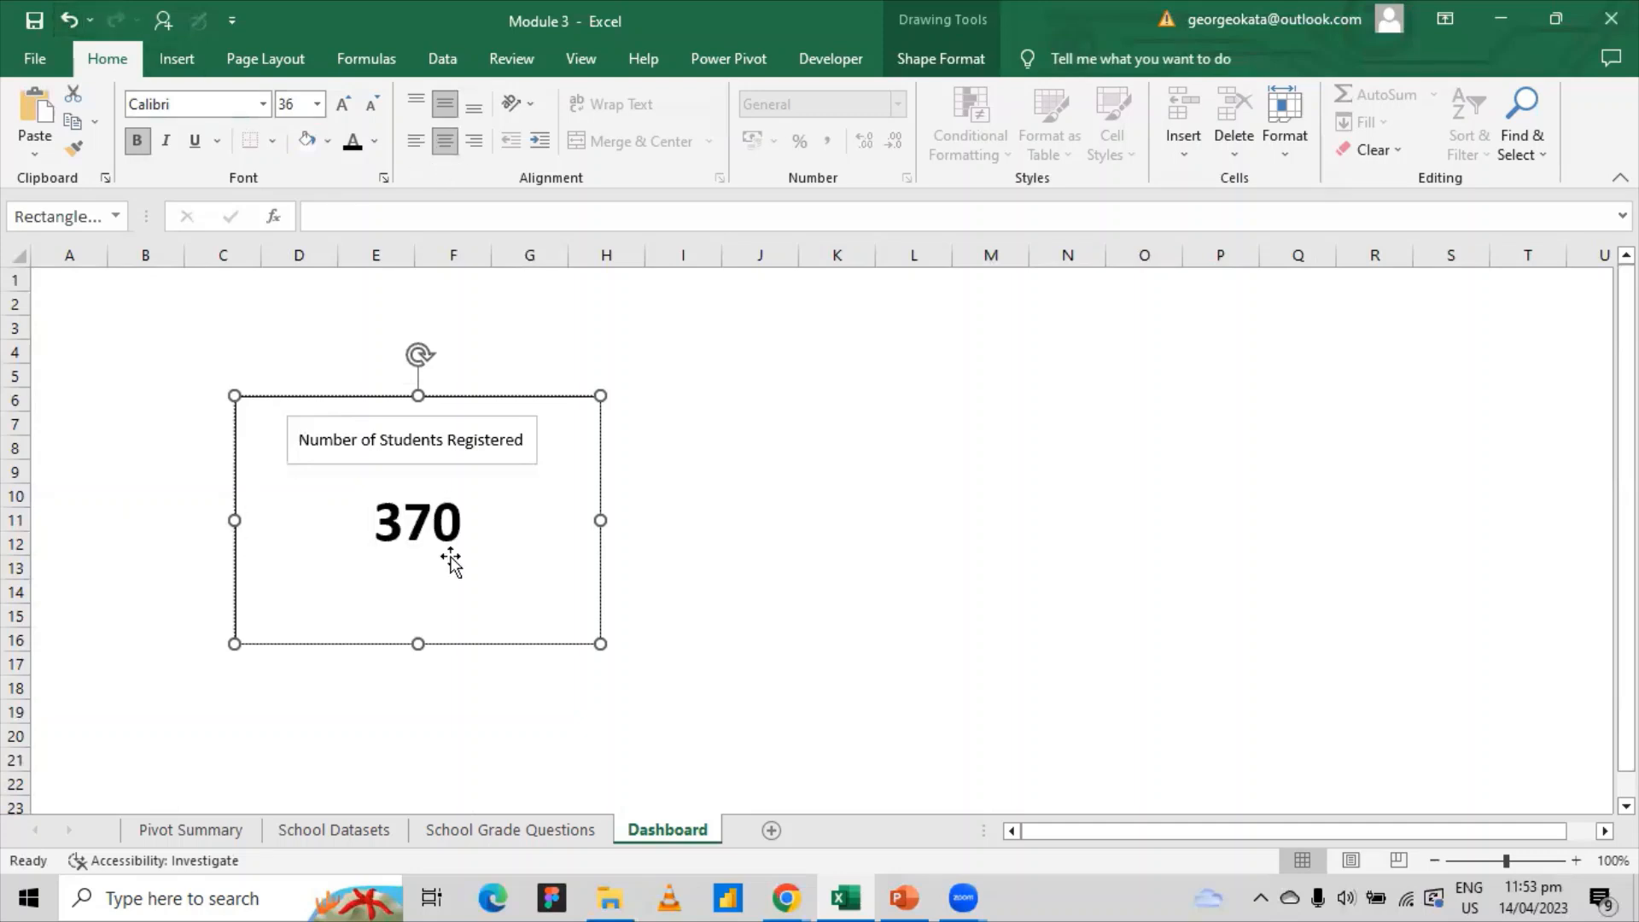
mouse_move(418, 644)
left_mouse_down()
mouse_move(417, 592)
mouse_move(417, 629)
left_mouse_up()
- Remove the outline from the Number of Students Registered text box
left_click(422, 428)
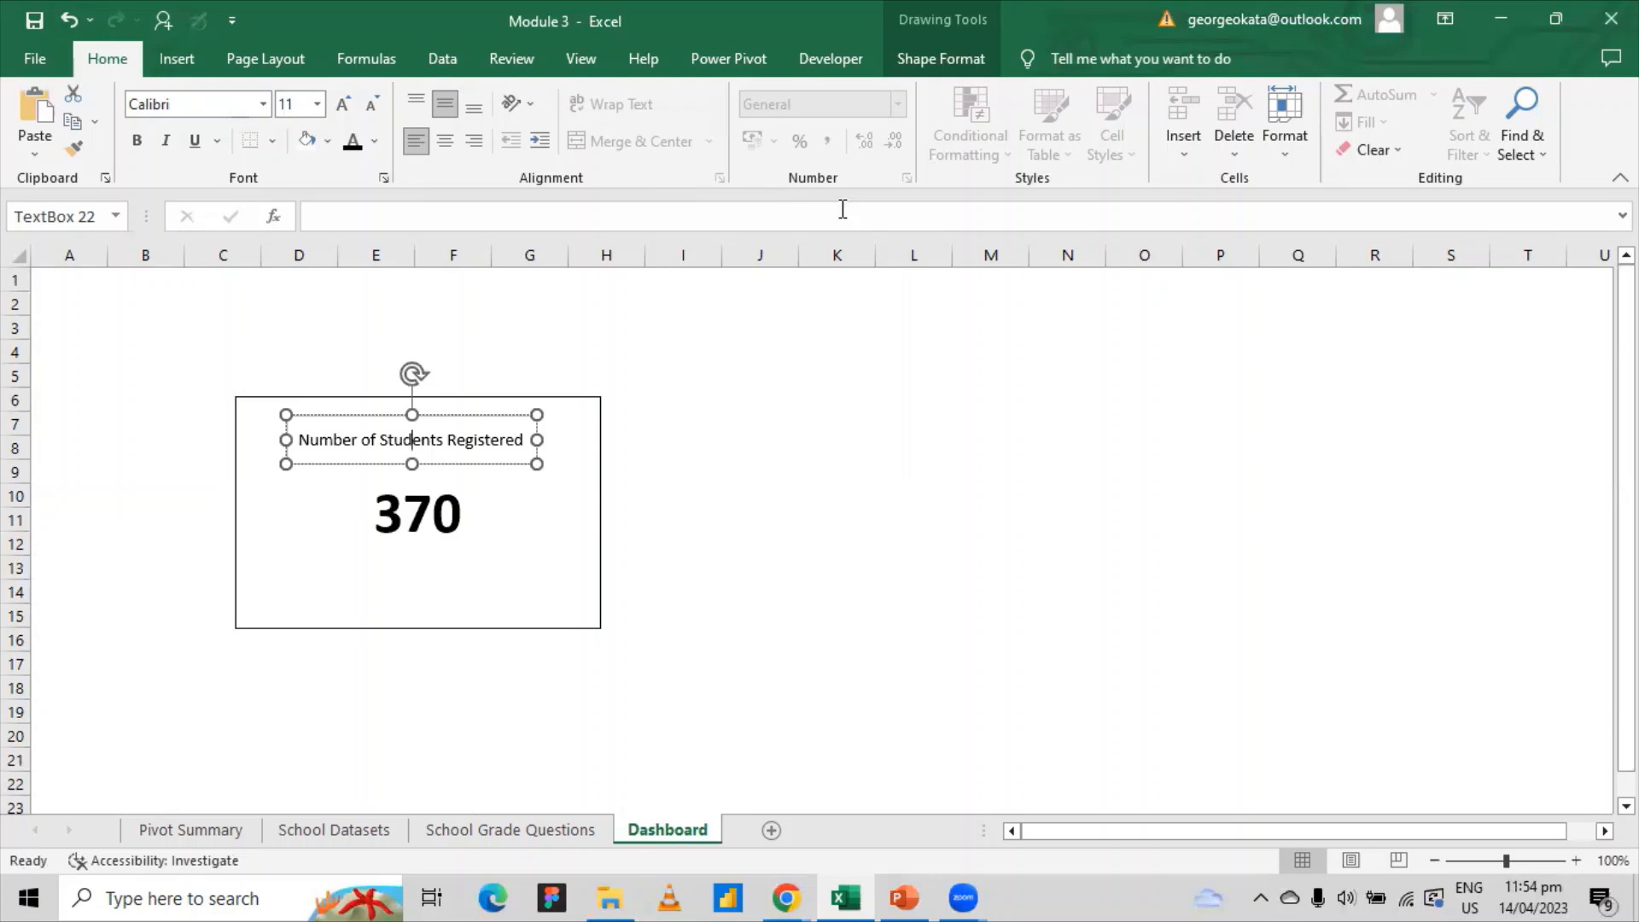
left_click(940, 60)
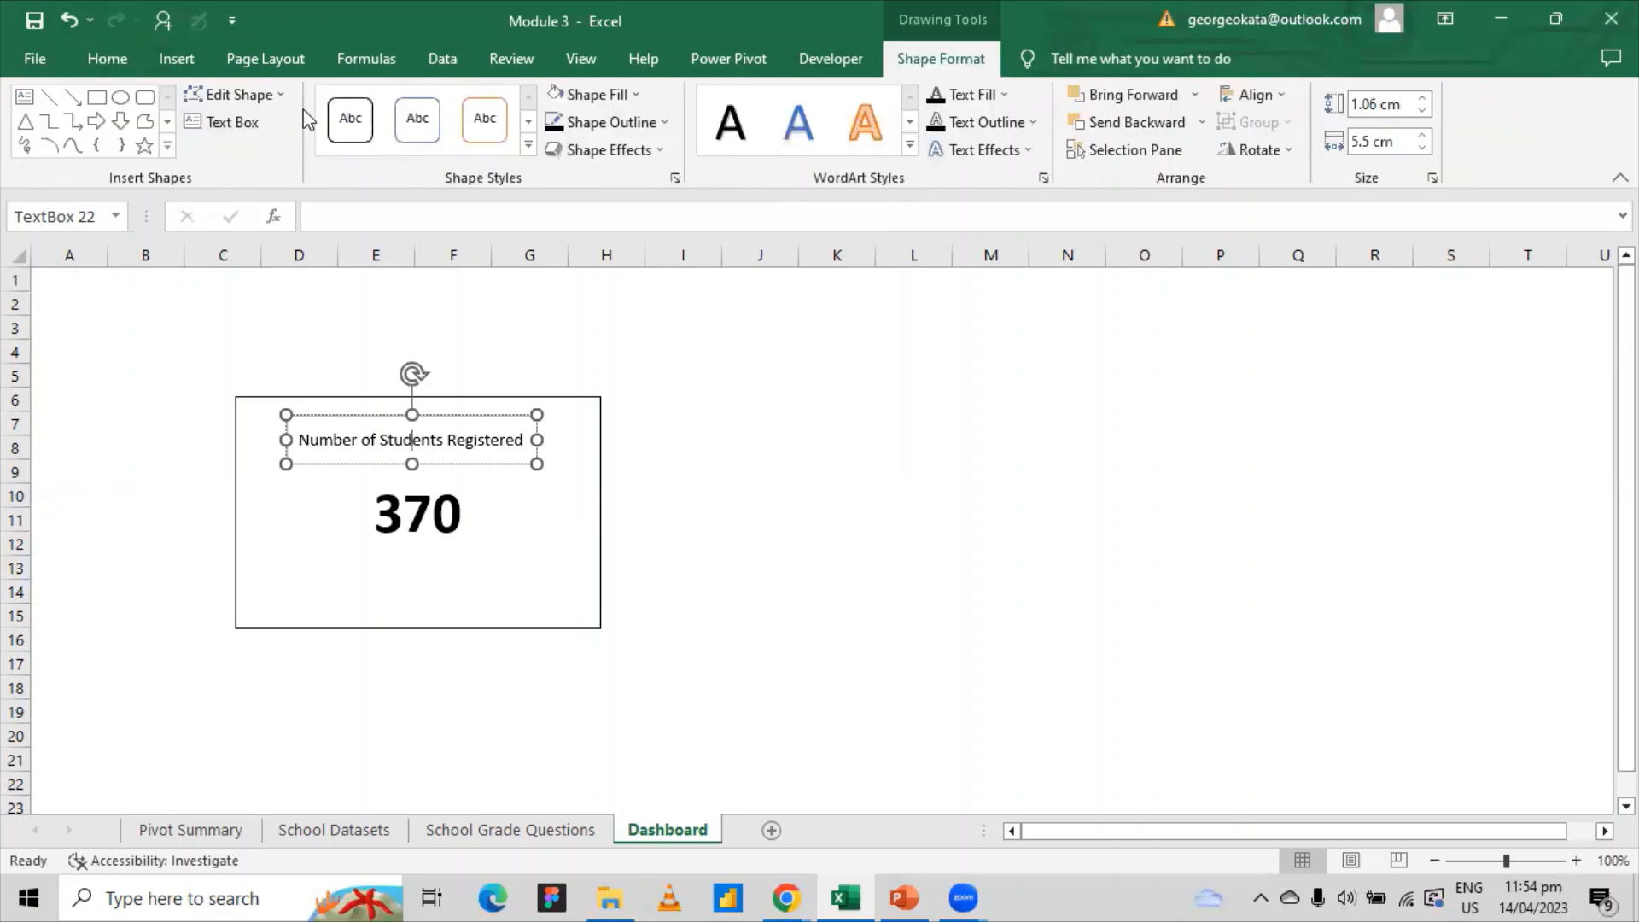
left_click(664, 124)
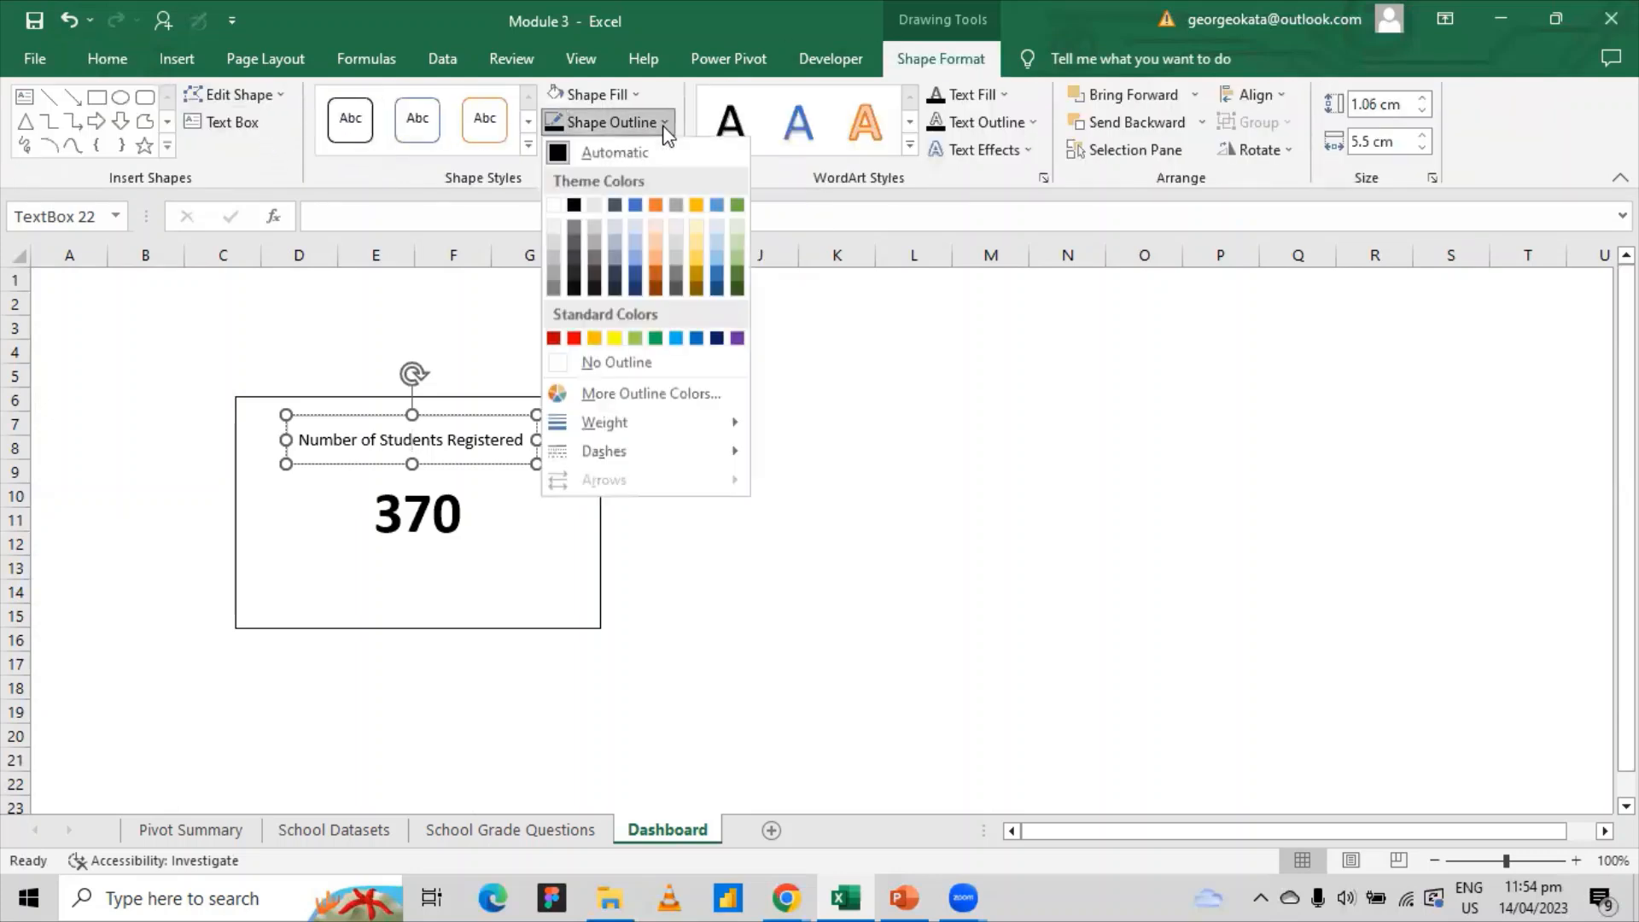
left_click(587, 359)
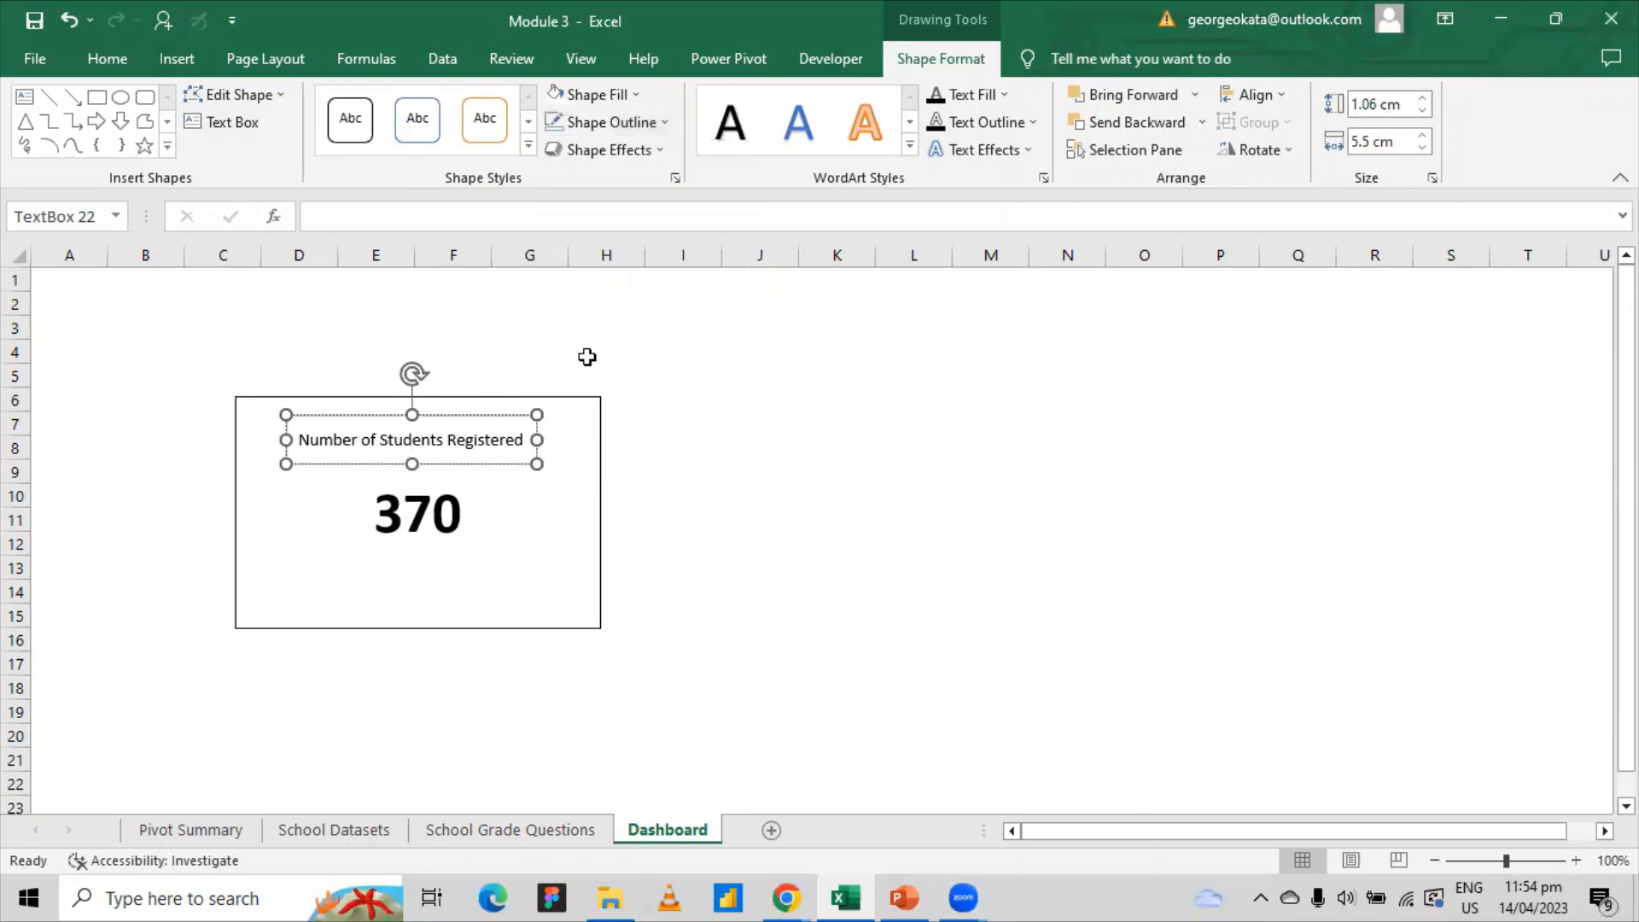
left_click(794, 425)
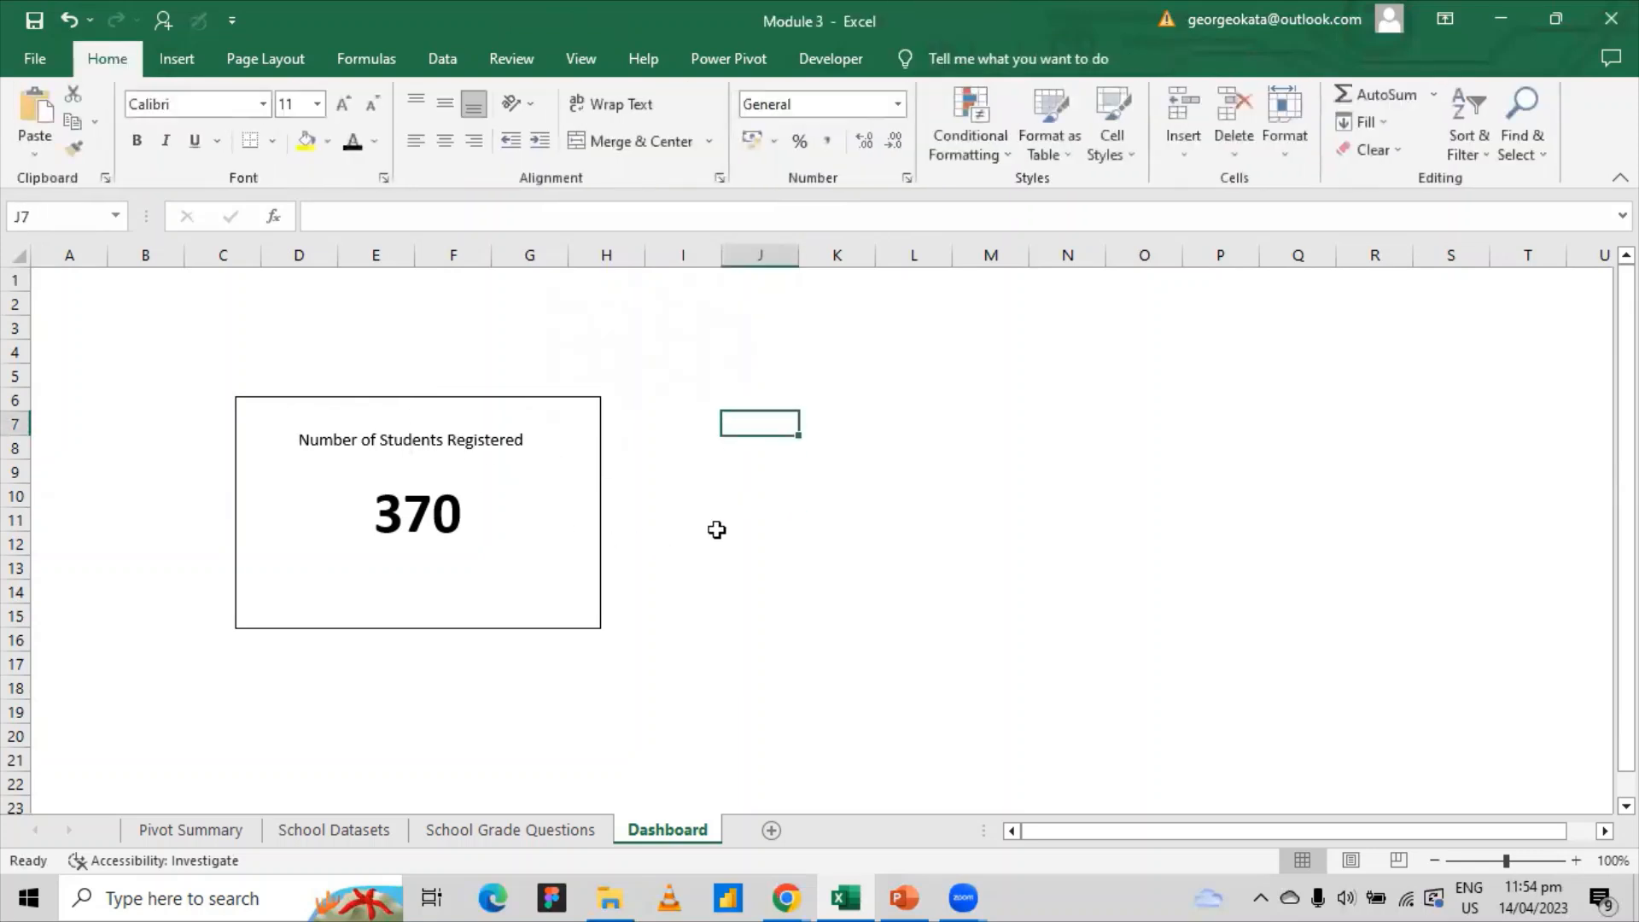
- Shrink the 370 rectangle from its lower corners to about 3.8 cm high and 5.8 cm wide, fitting the label
left_click(523, 517)
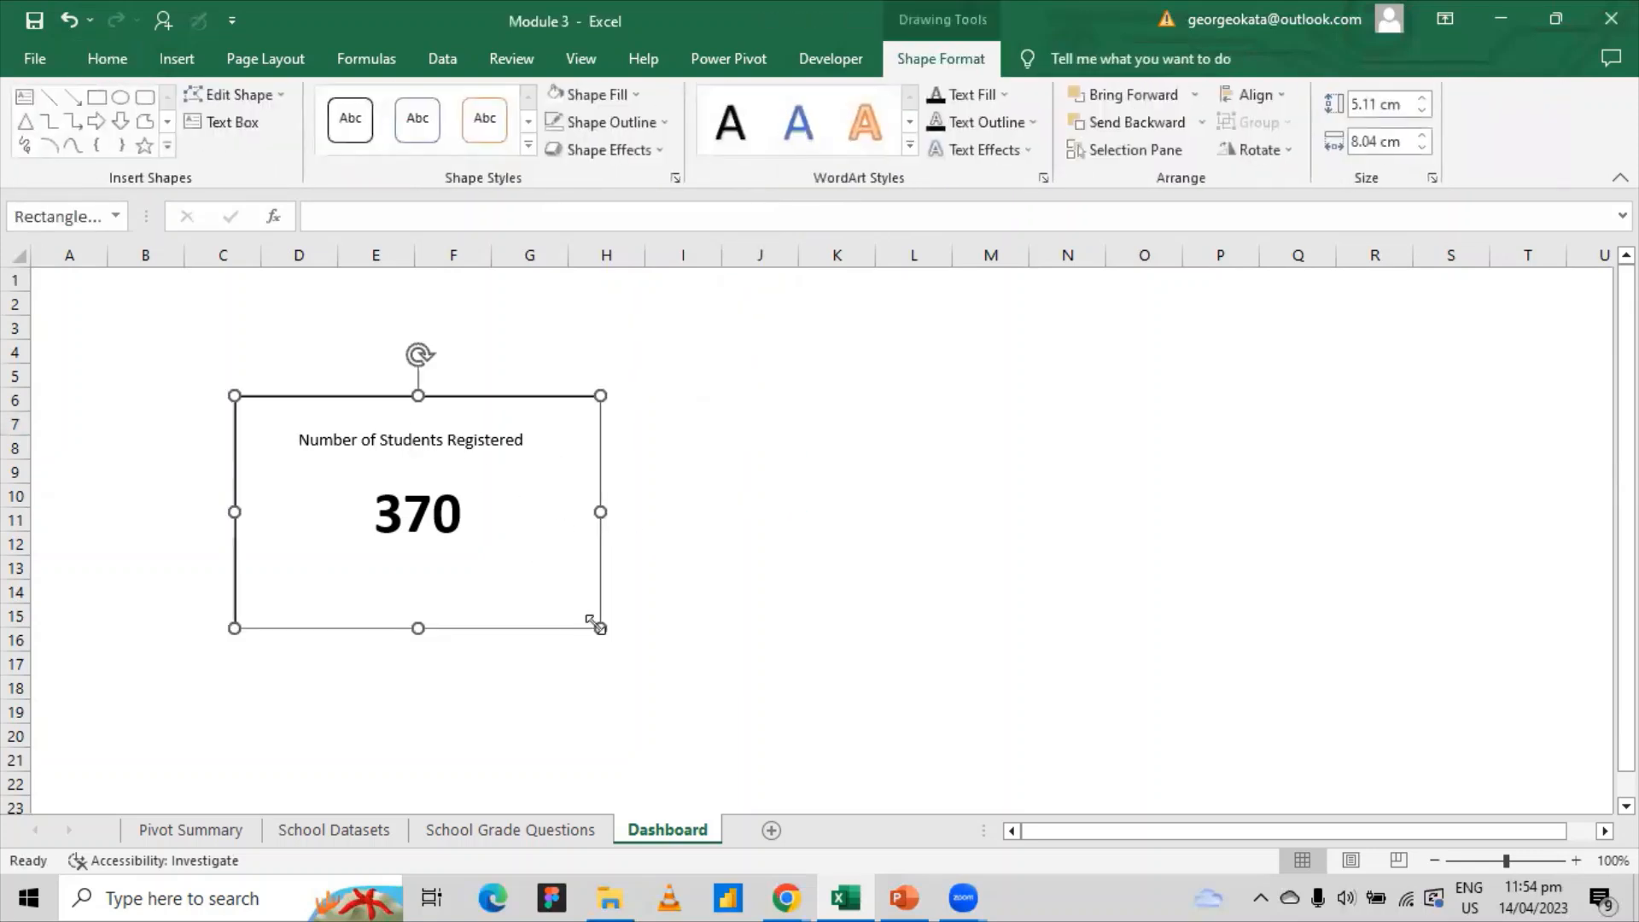
left_click_drag(598, 626, 543, 593)
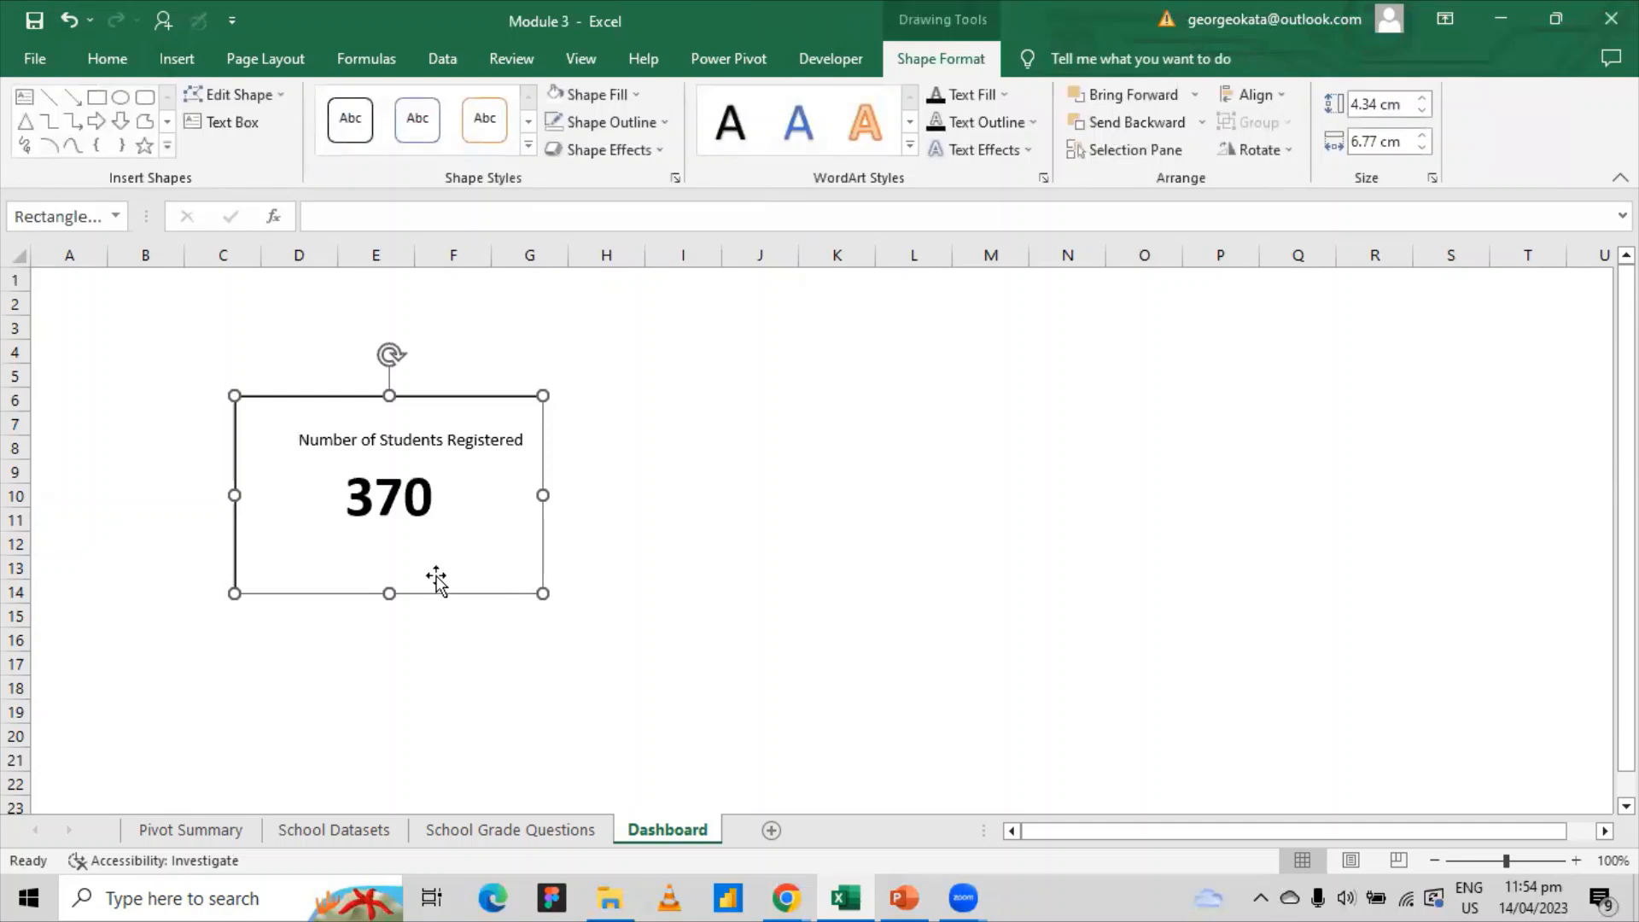
left_click_drag(227, 591, 275, 567)
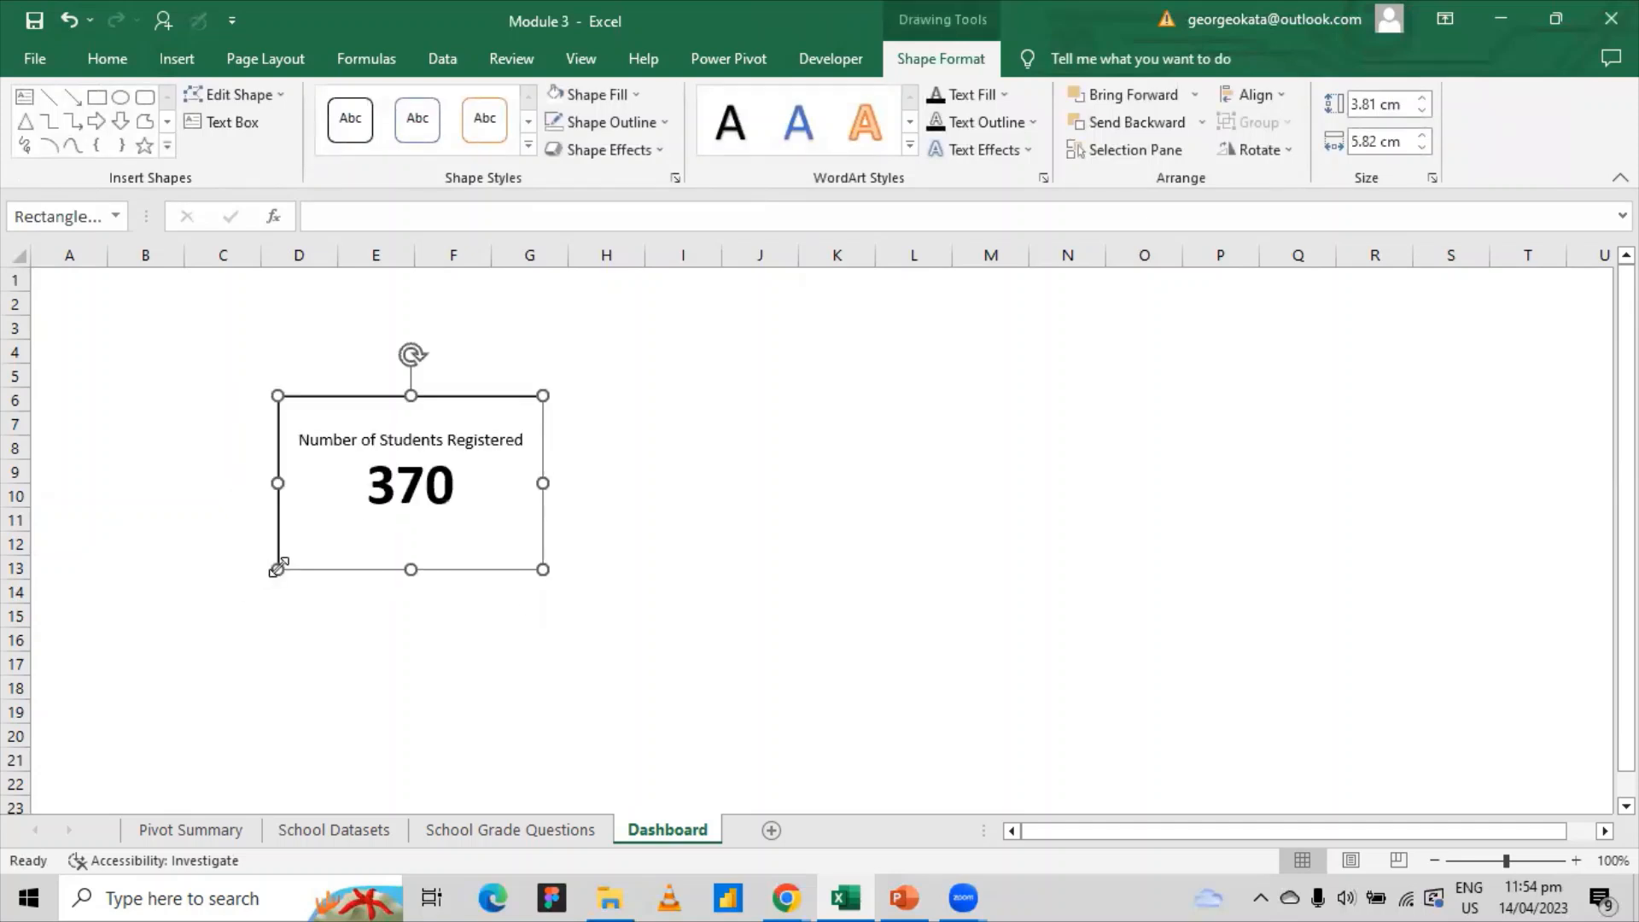
left_click(690, 534)
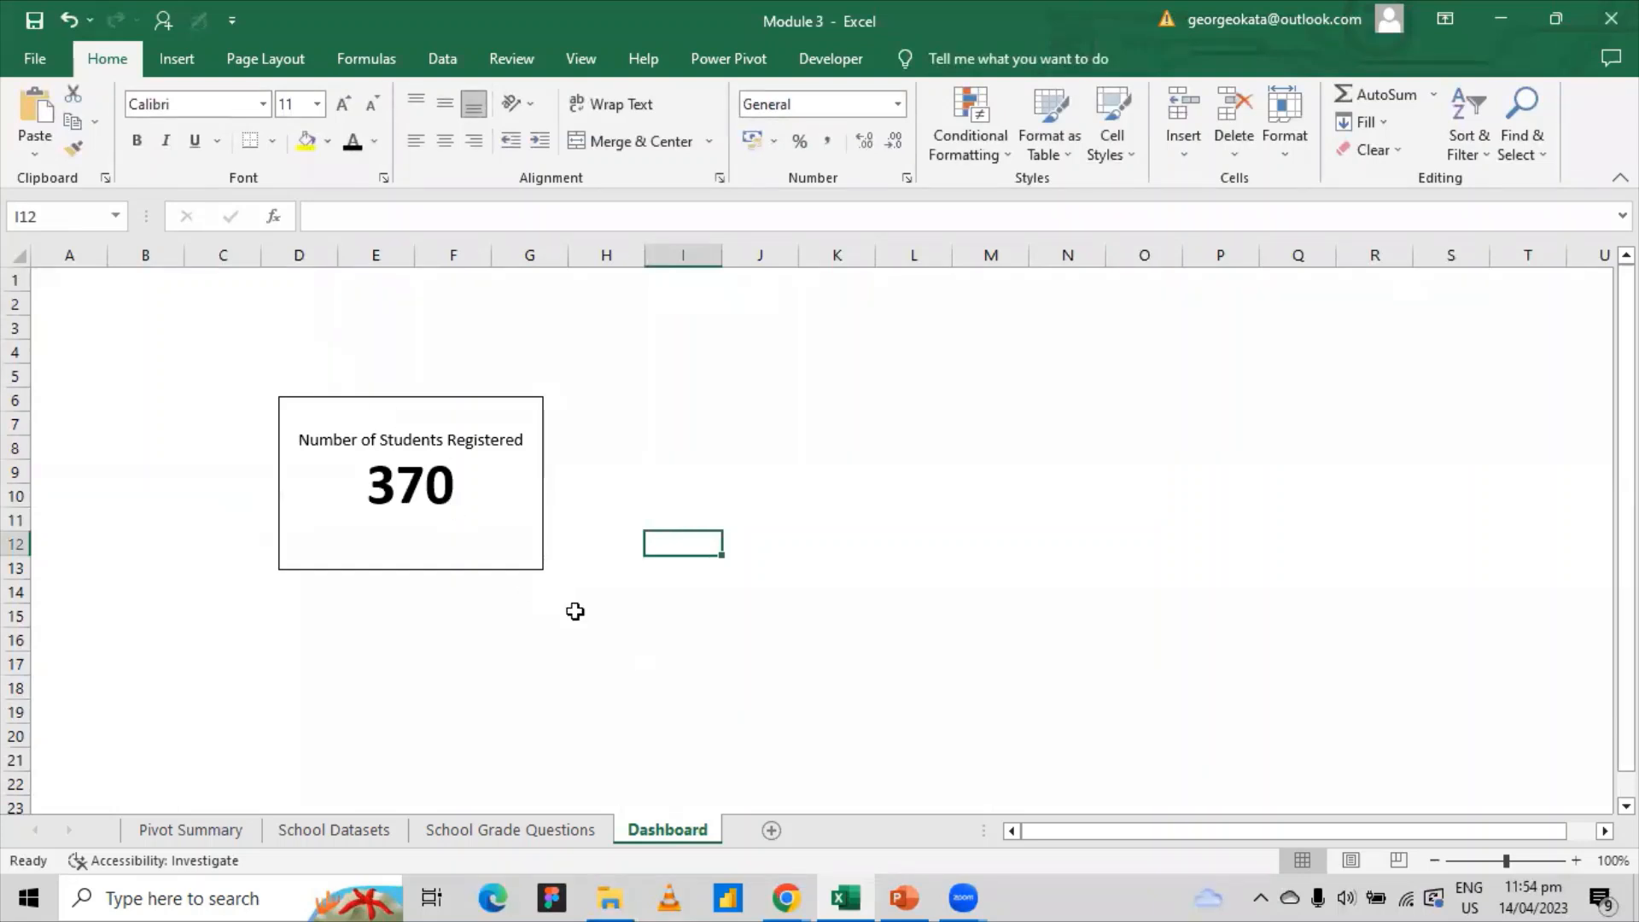
left_click(461, 482)
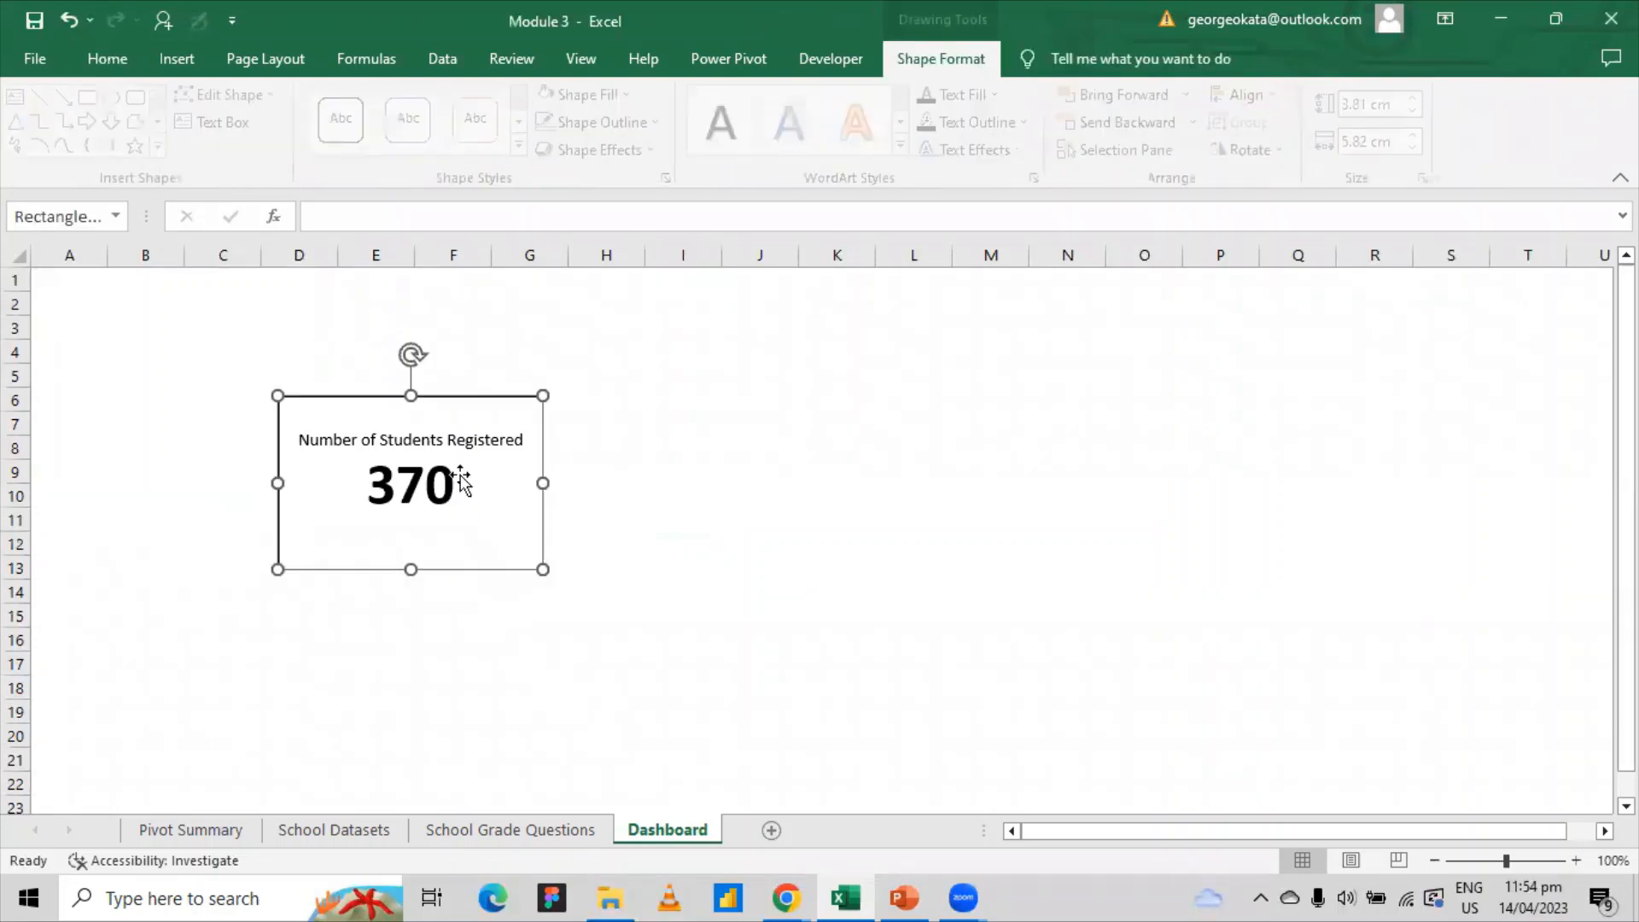
left_click(666, 473)
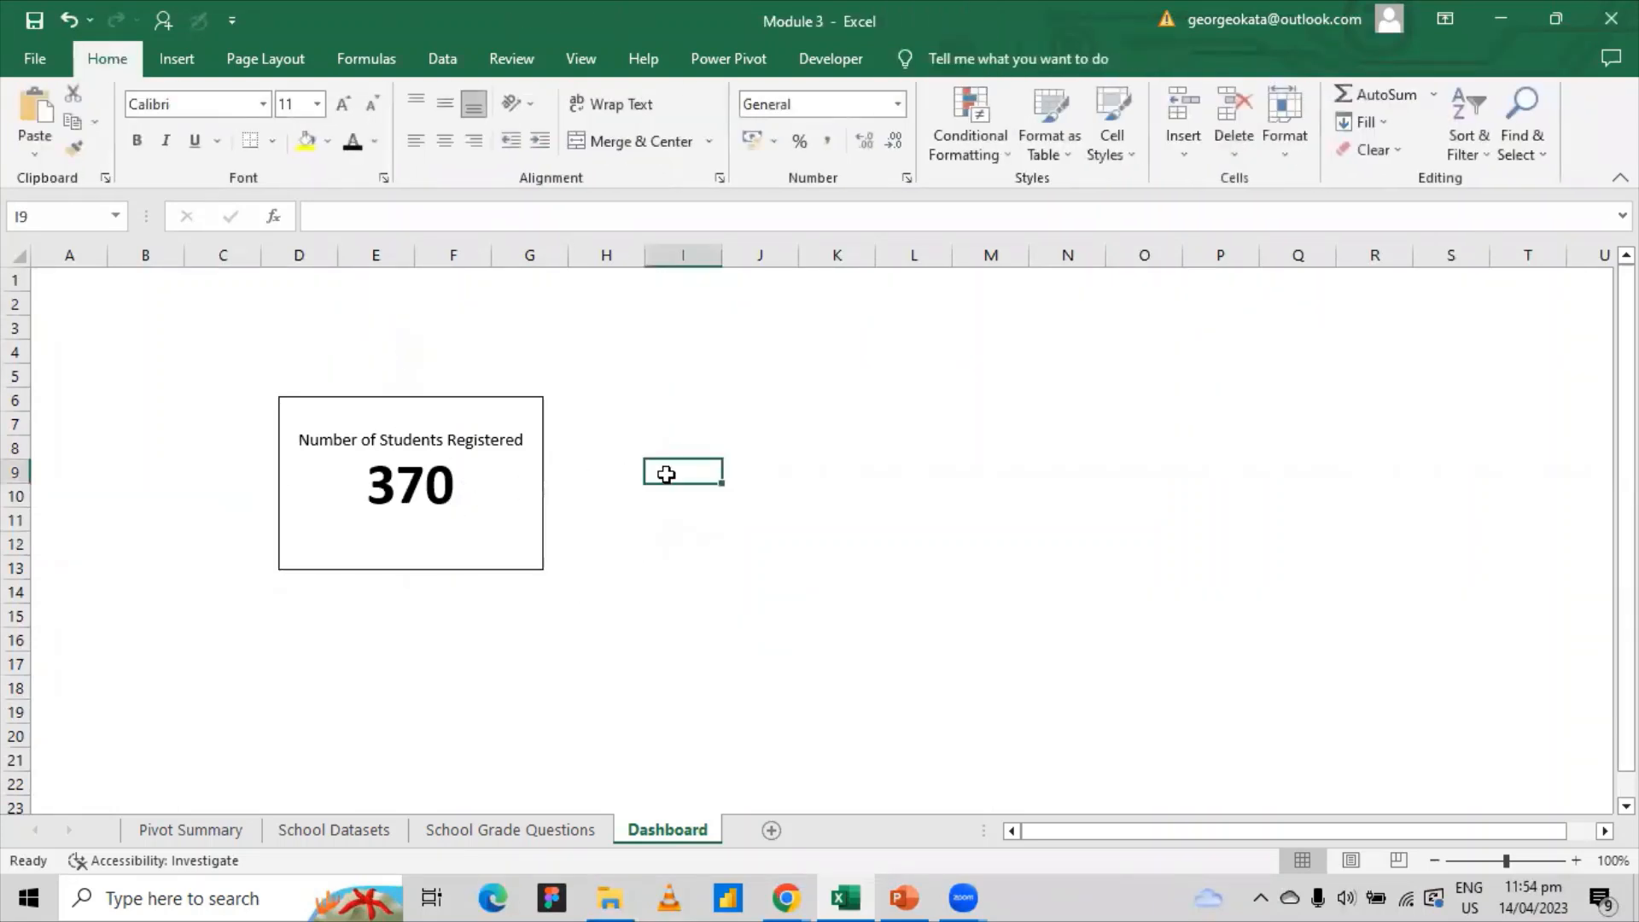
left_click(526, 444)
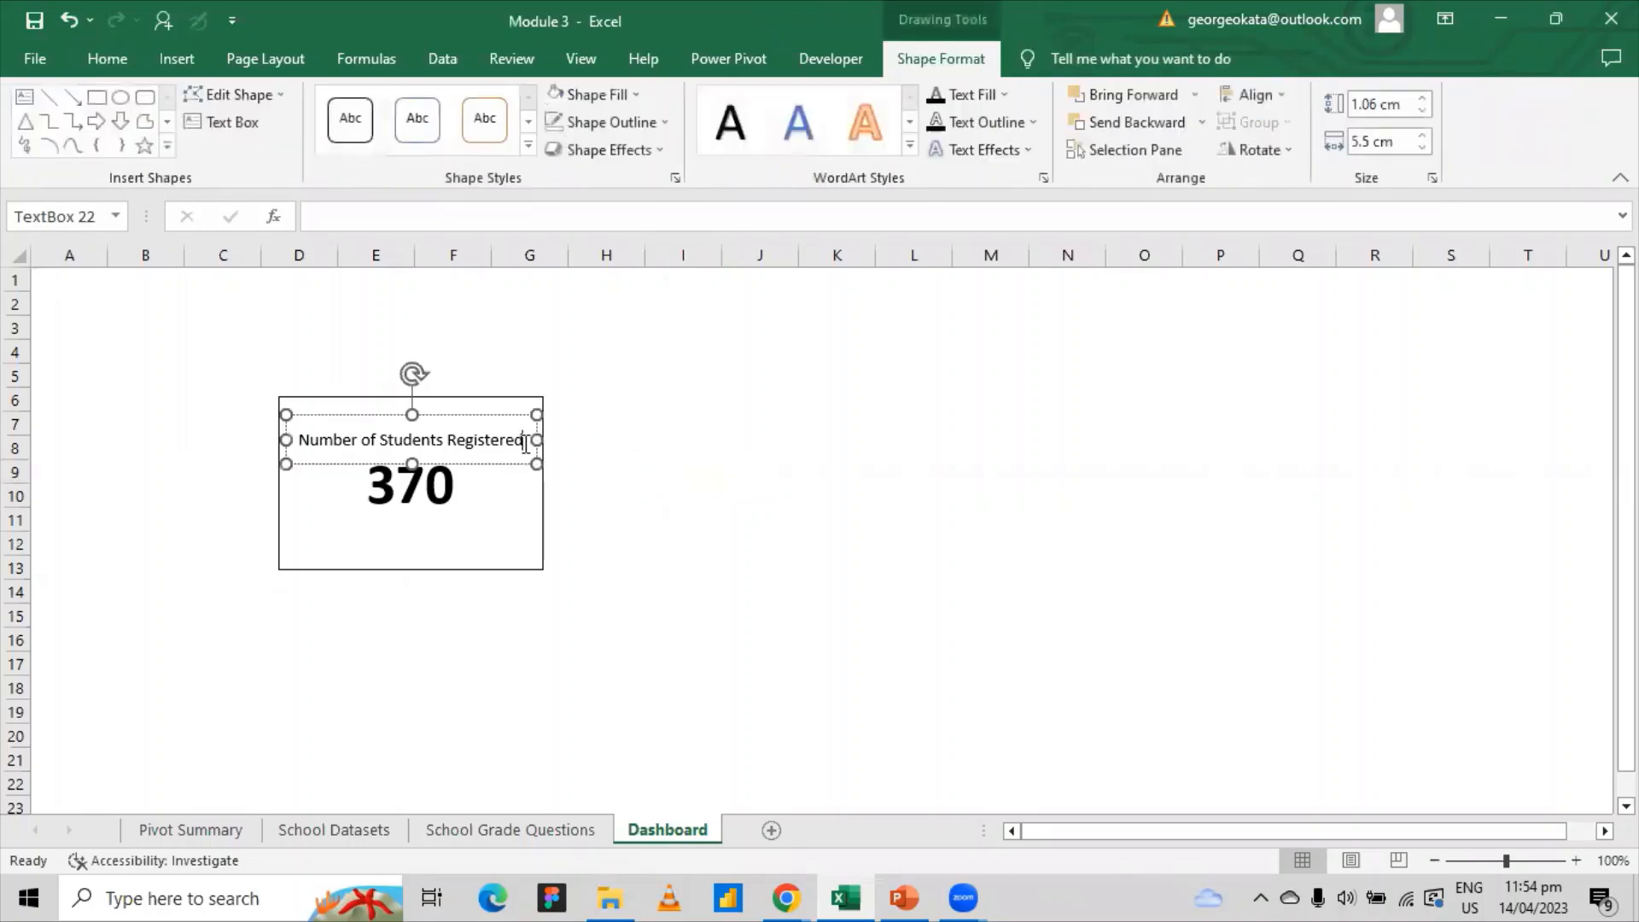
left_click(688, 505)
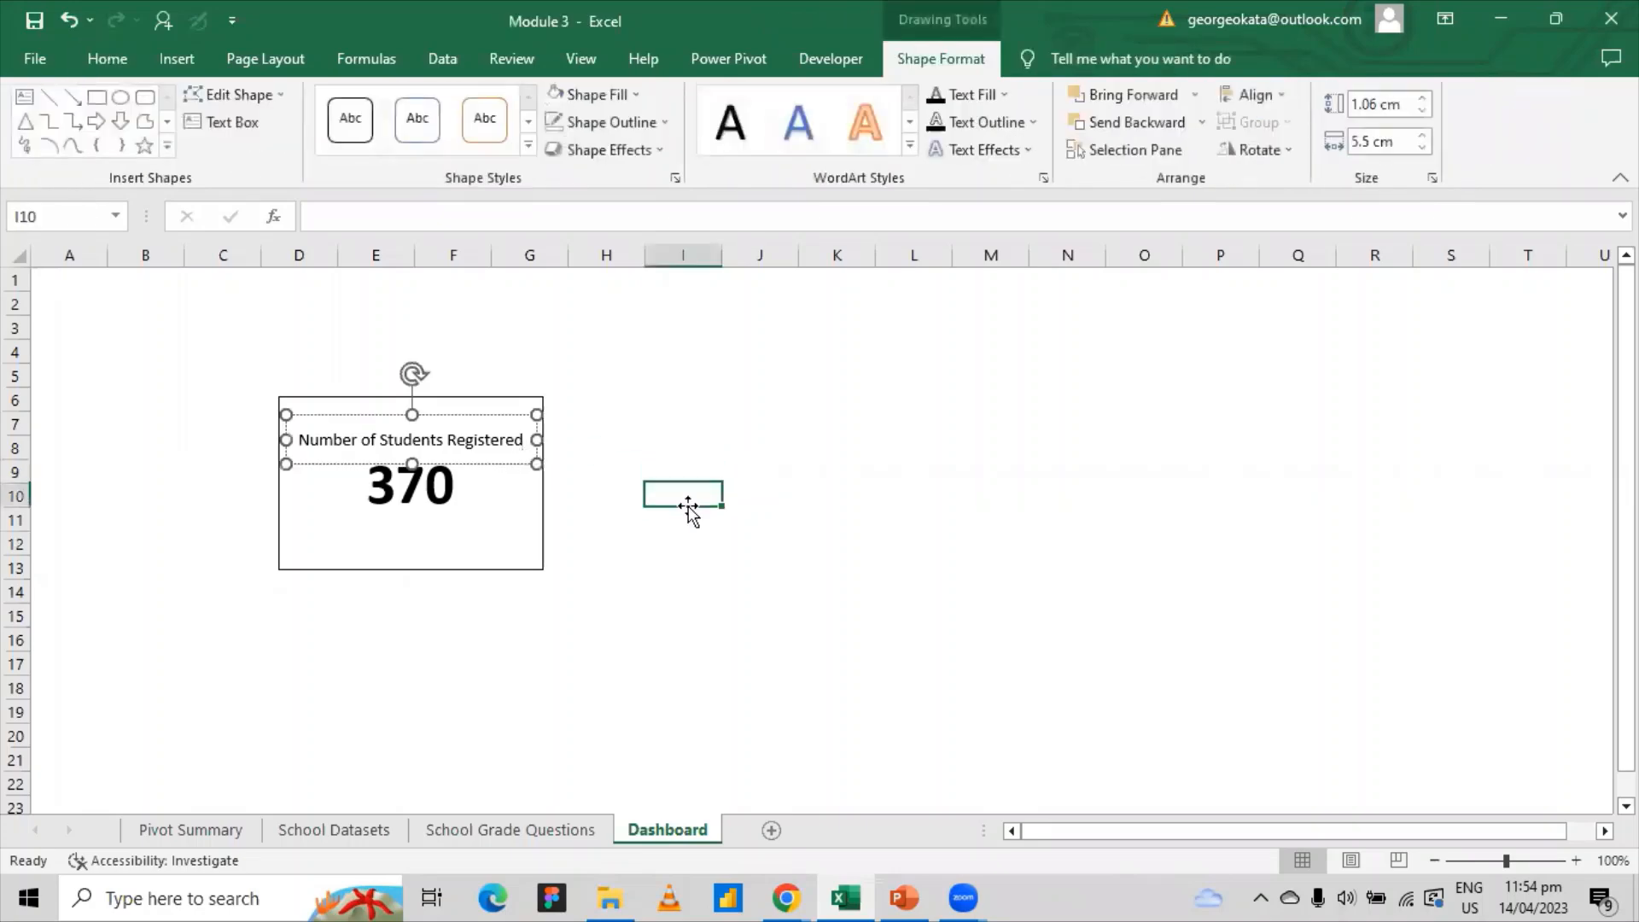
- Review the Pivot Summary tables against the list of questions on the School Grade Questions sheet
left_click(189, 830)
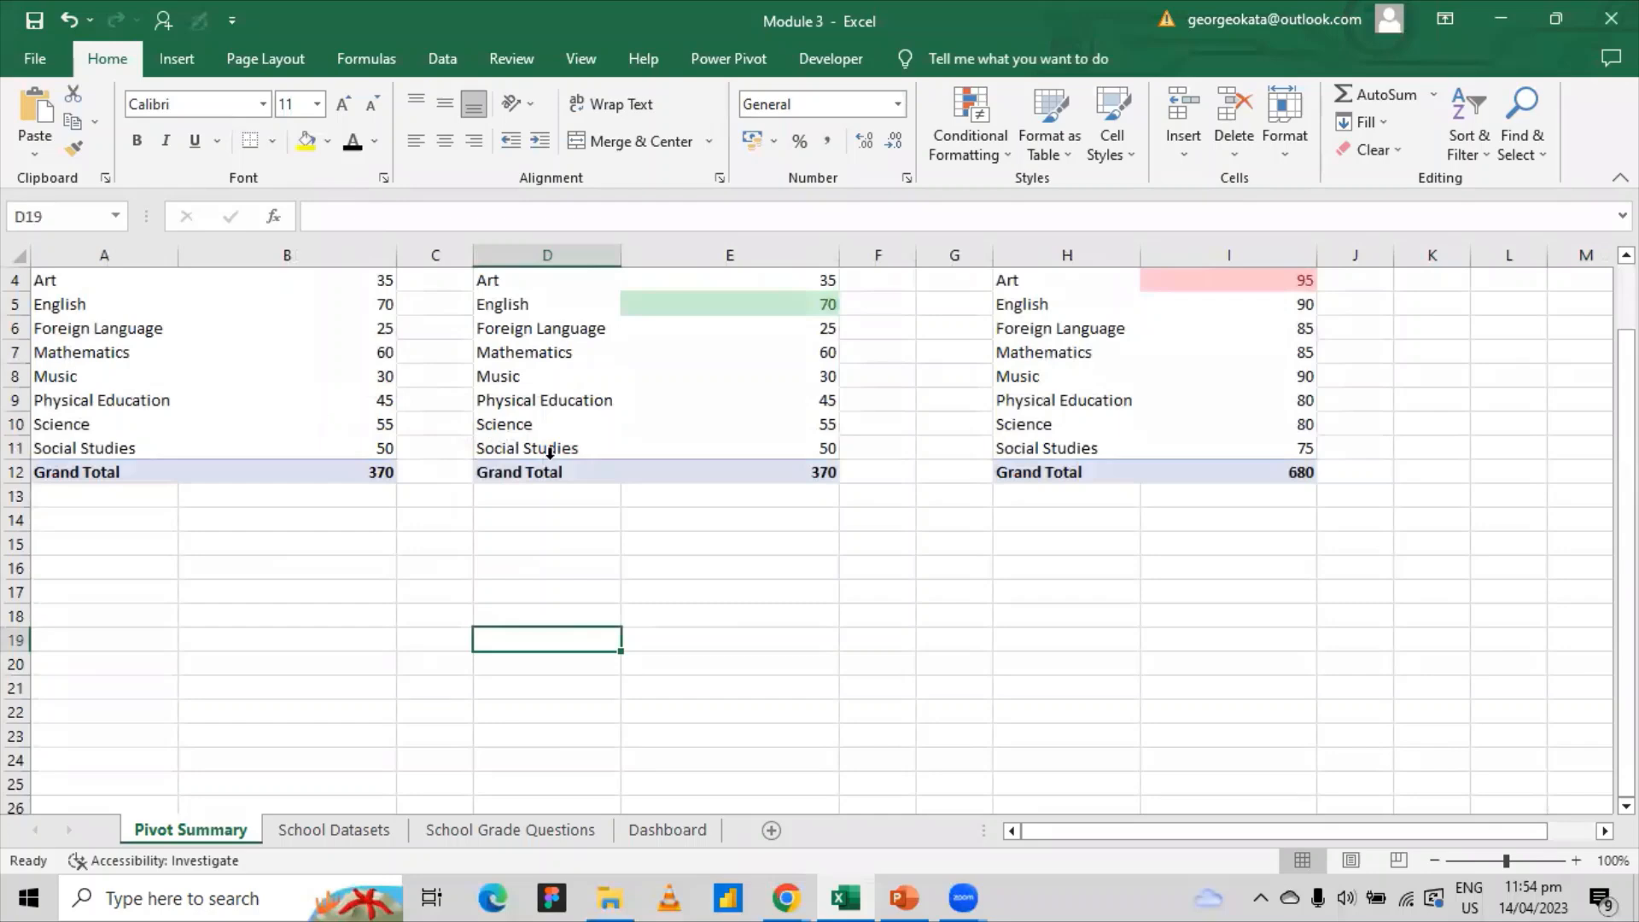
left_click_drag(1627, 598, 1626, 577)
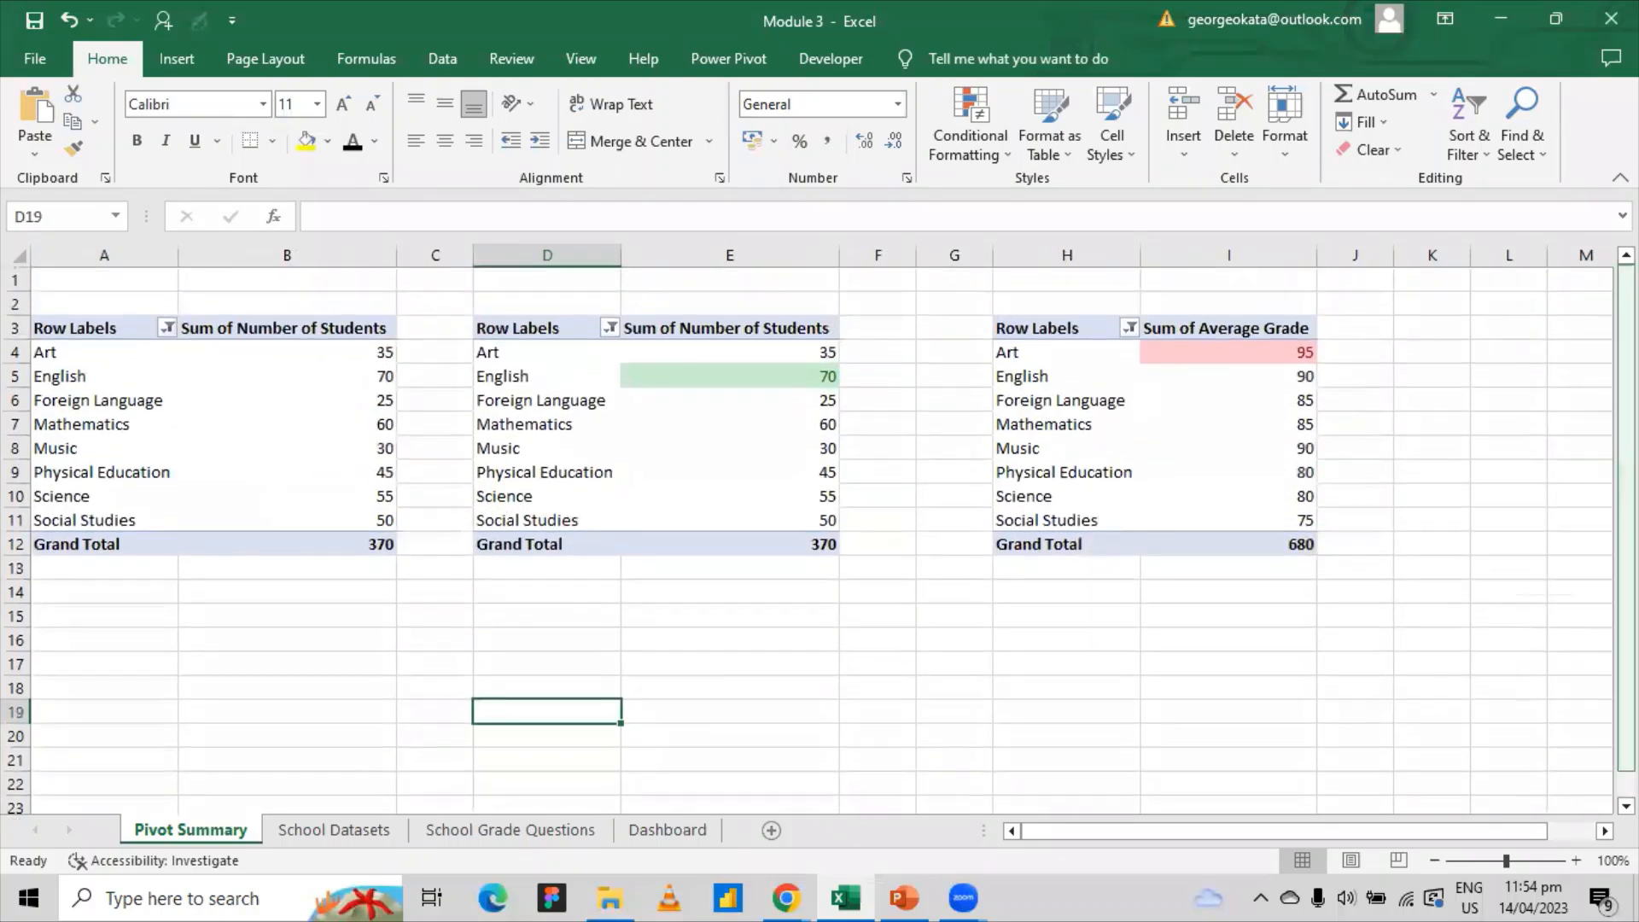
left_click(439, 828)
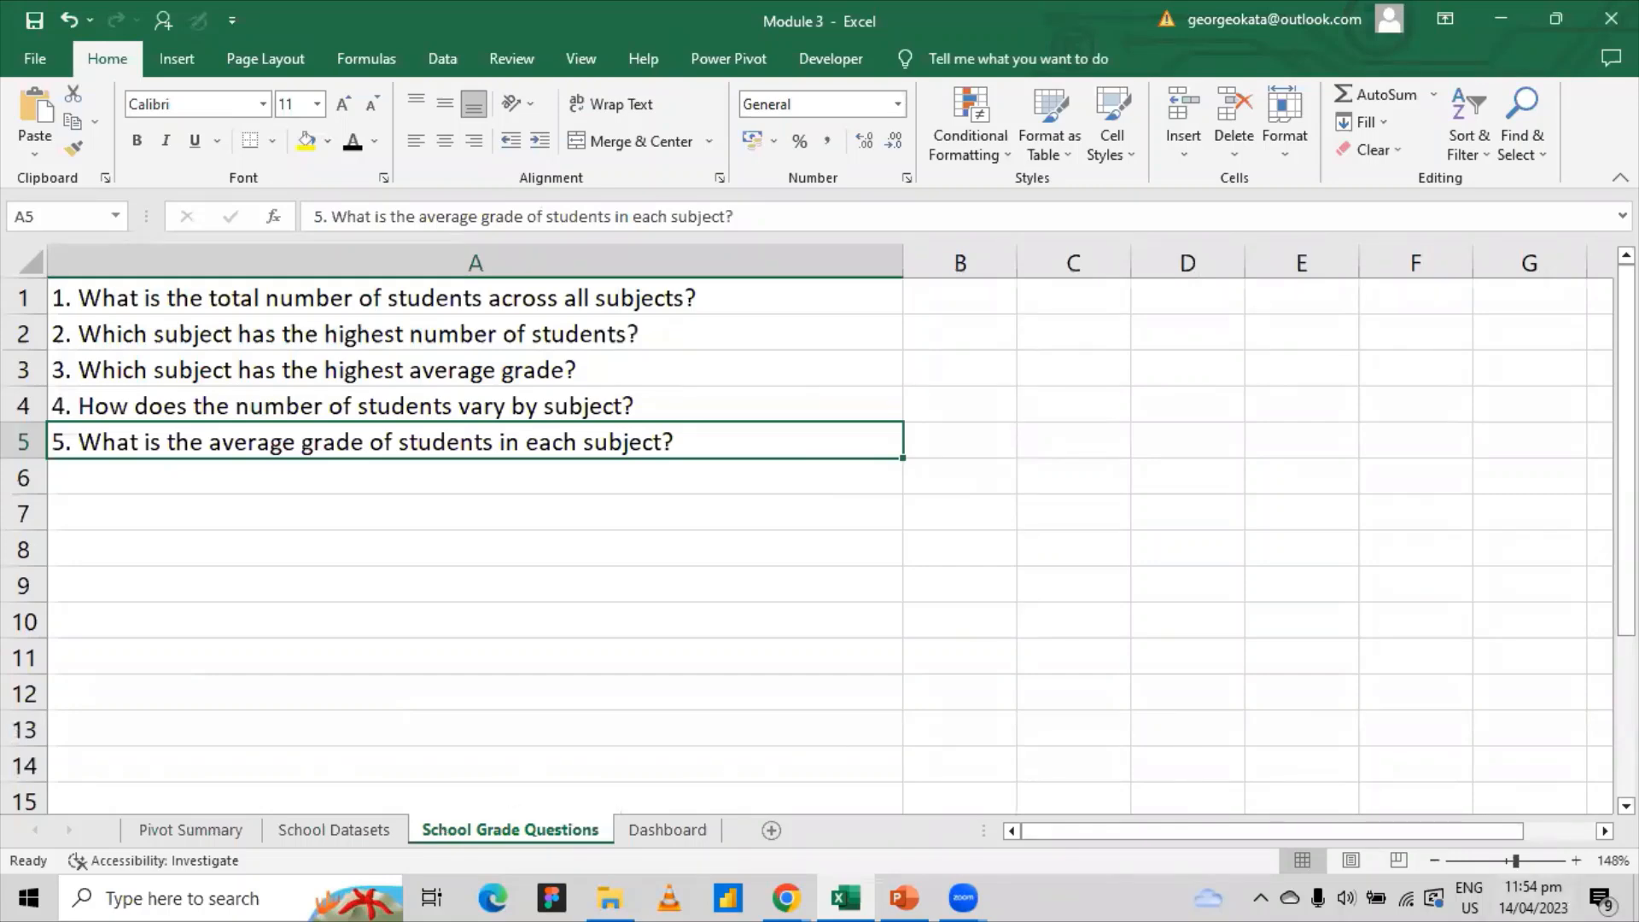
key("alt+Tab")
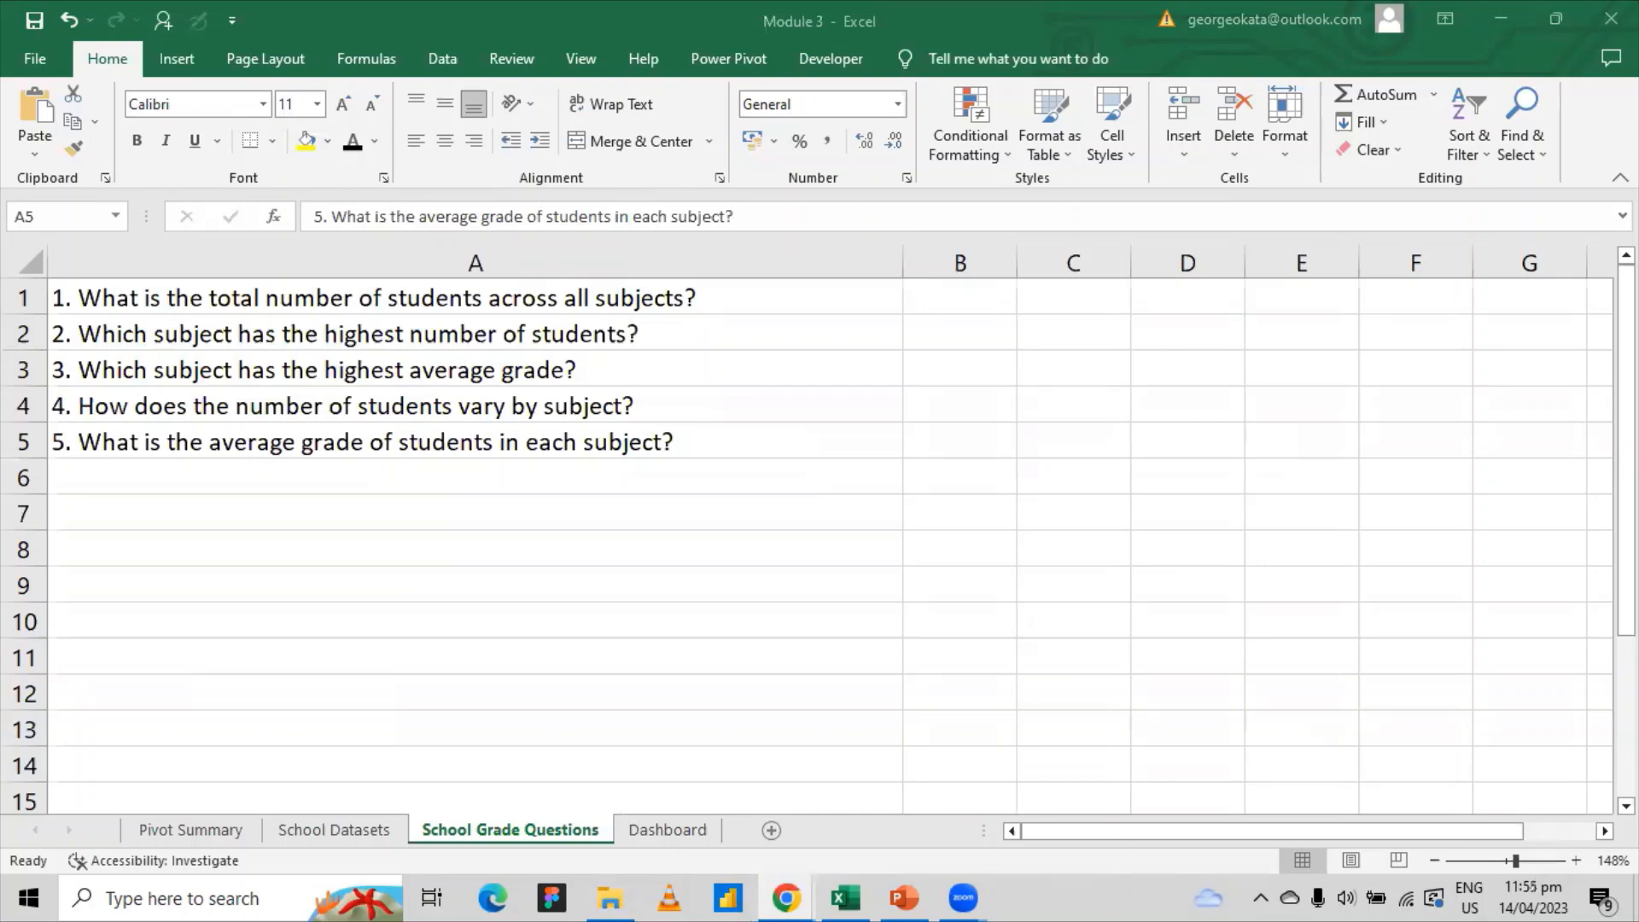
- Select the subjects and student numbers in D4:E11 of the second PivotTable on the Pivot Summary sheet
left_click(191, 829)
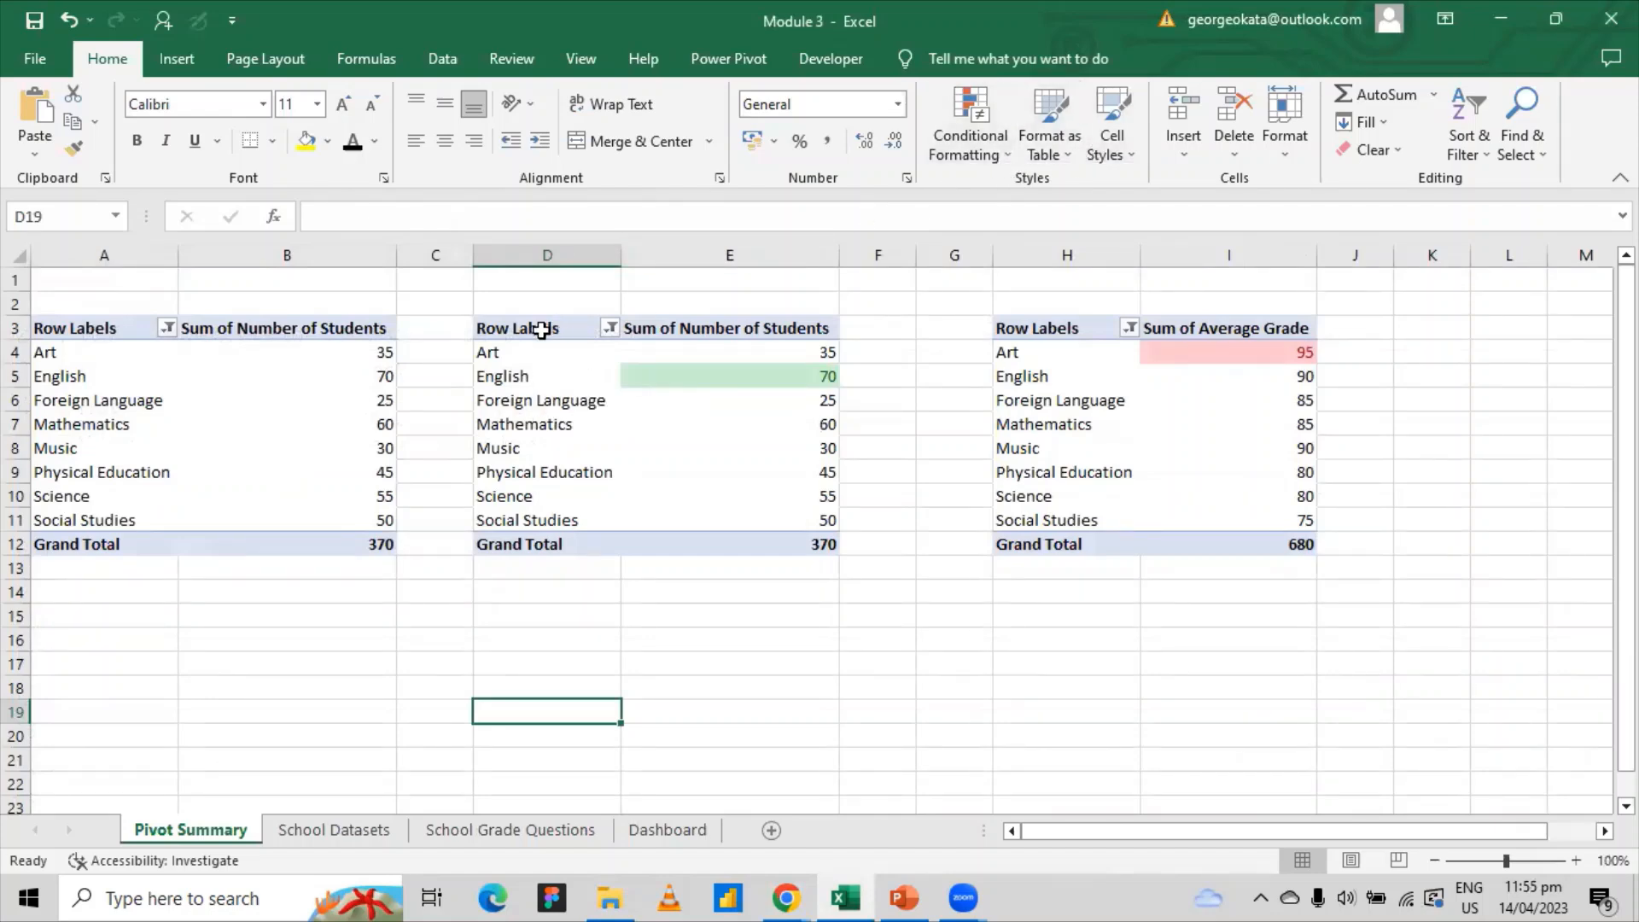
left_click_drag(539, 330, 733, 508)
left_click_drag(500, 348, 609, 513)
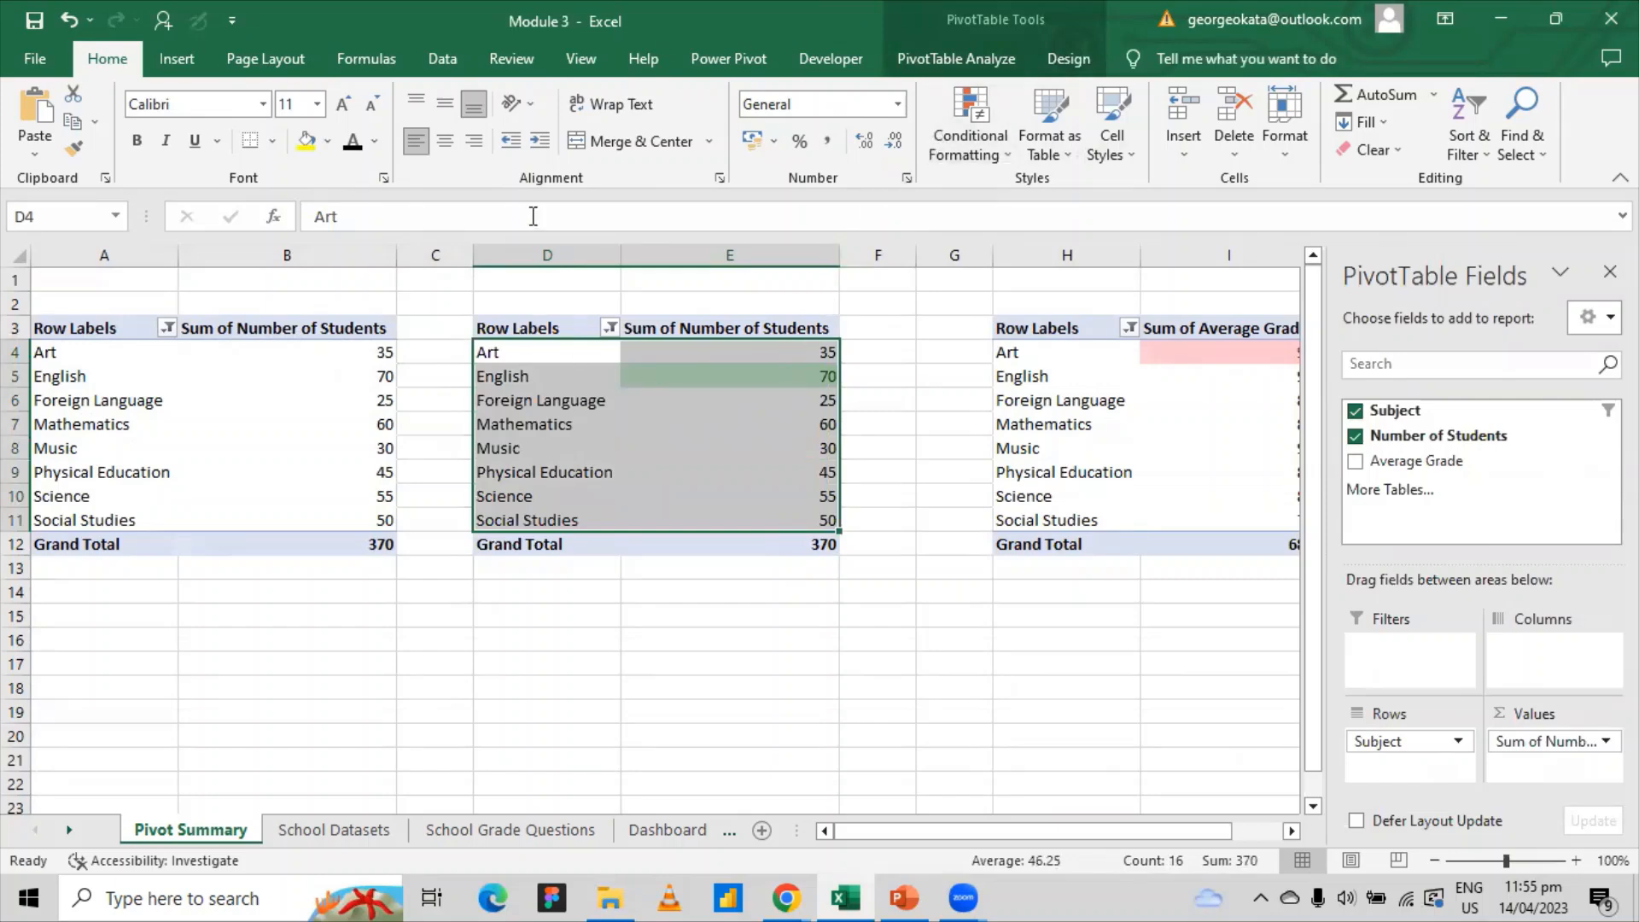
left_click(956, 58)
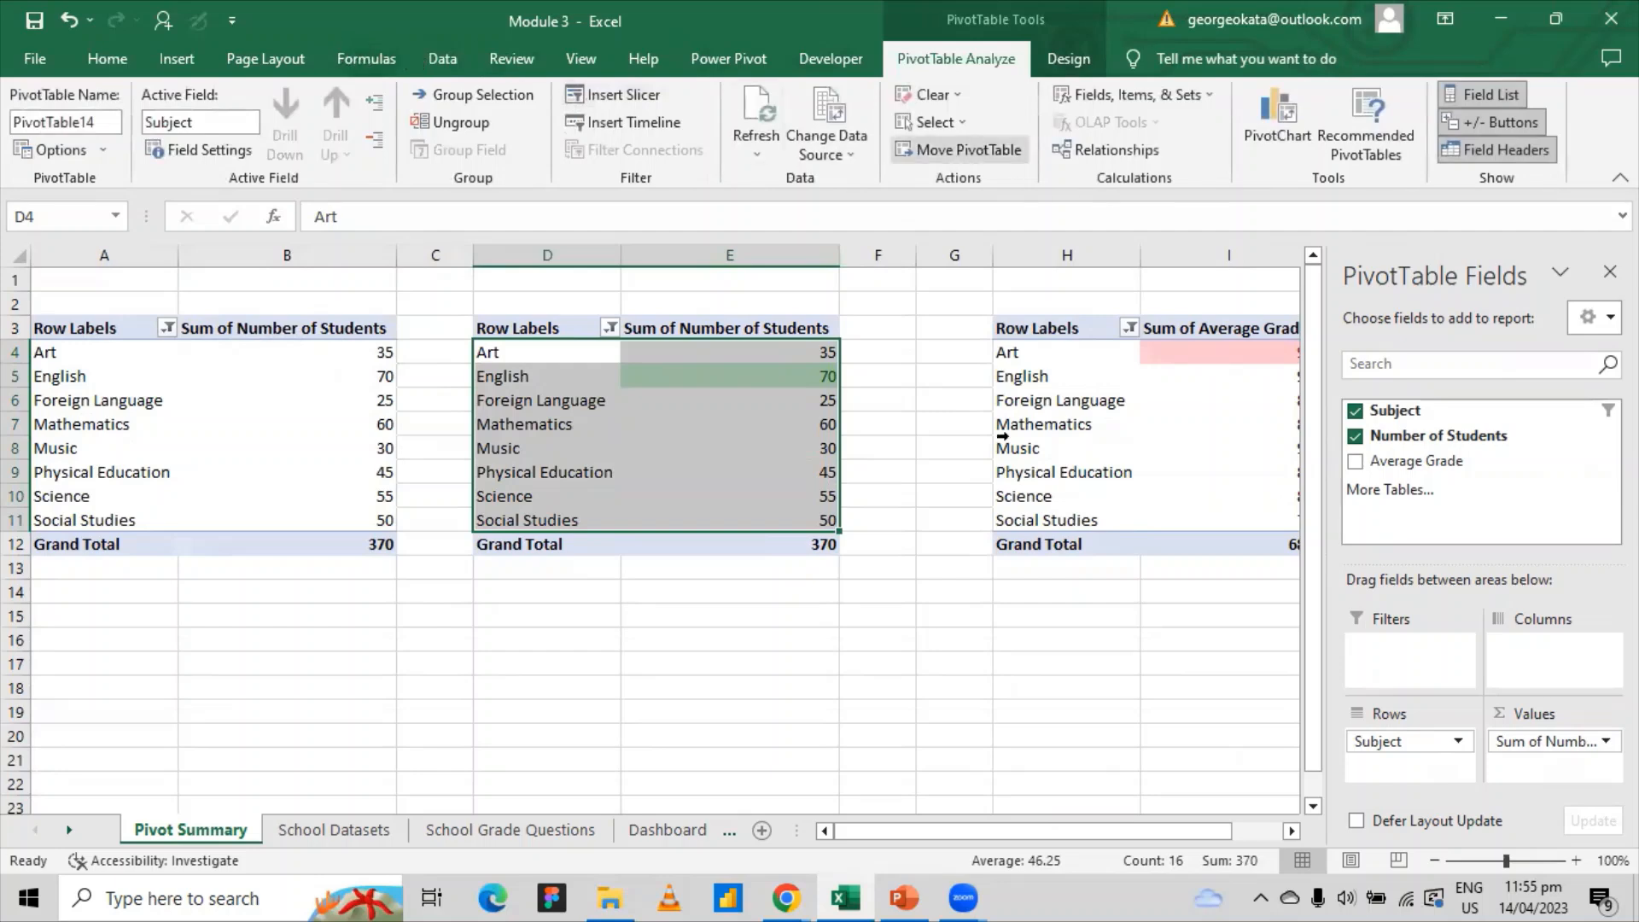
left_click(1292, 137)
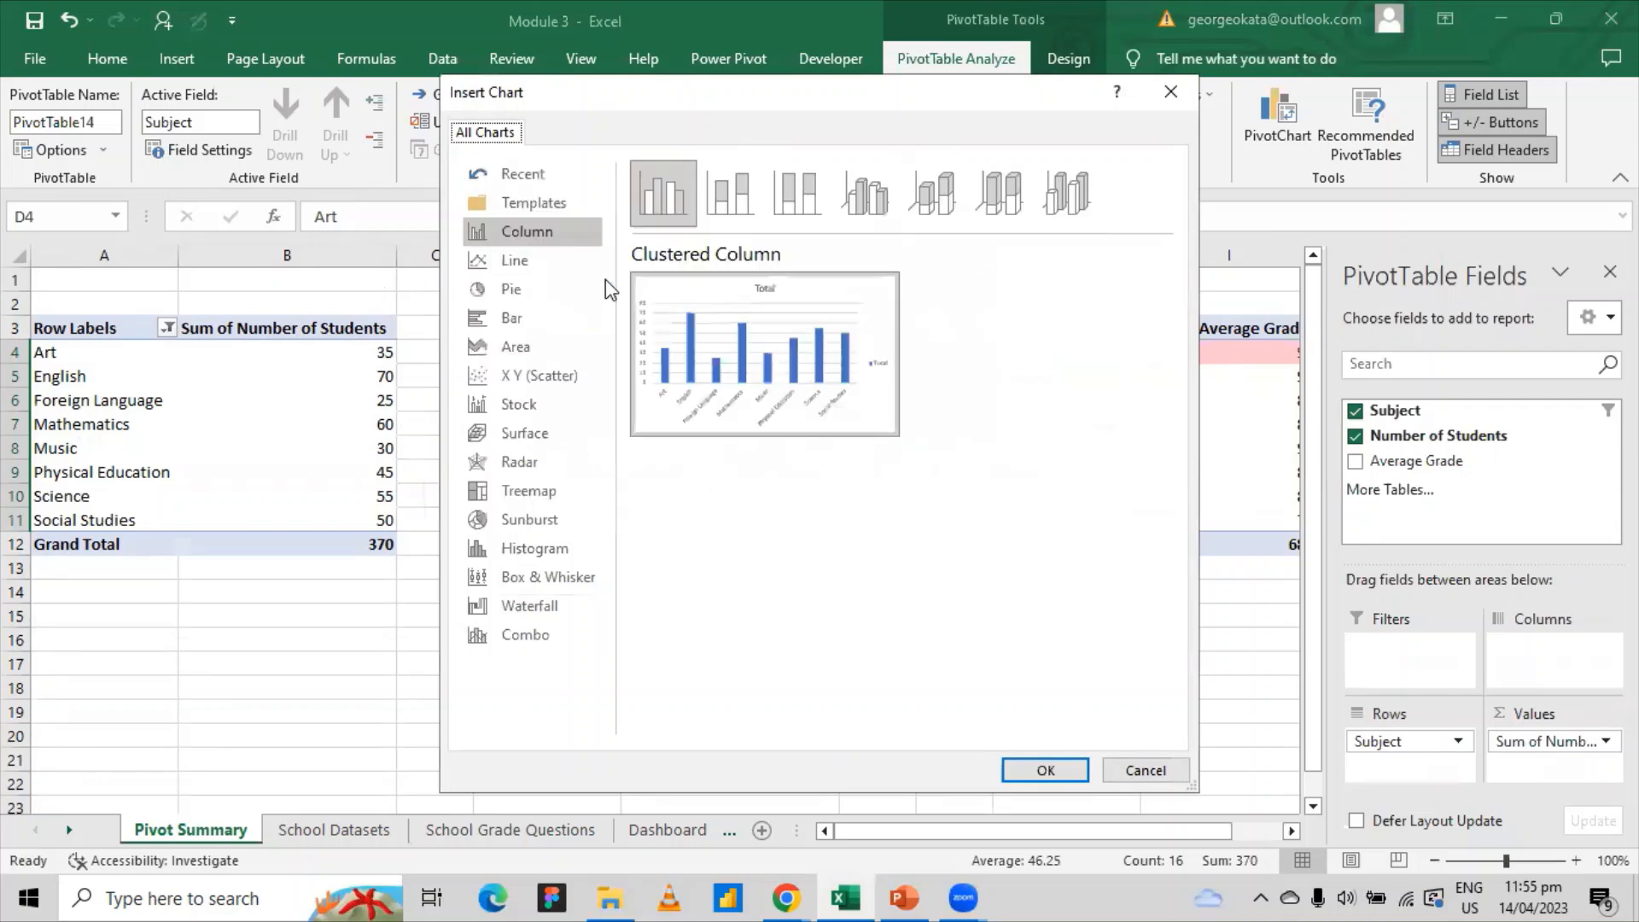
left_click(1152, 777)
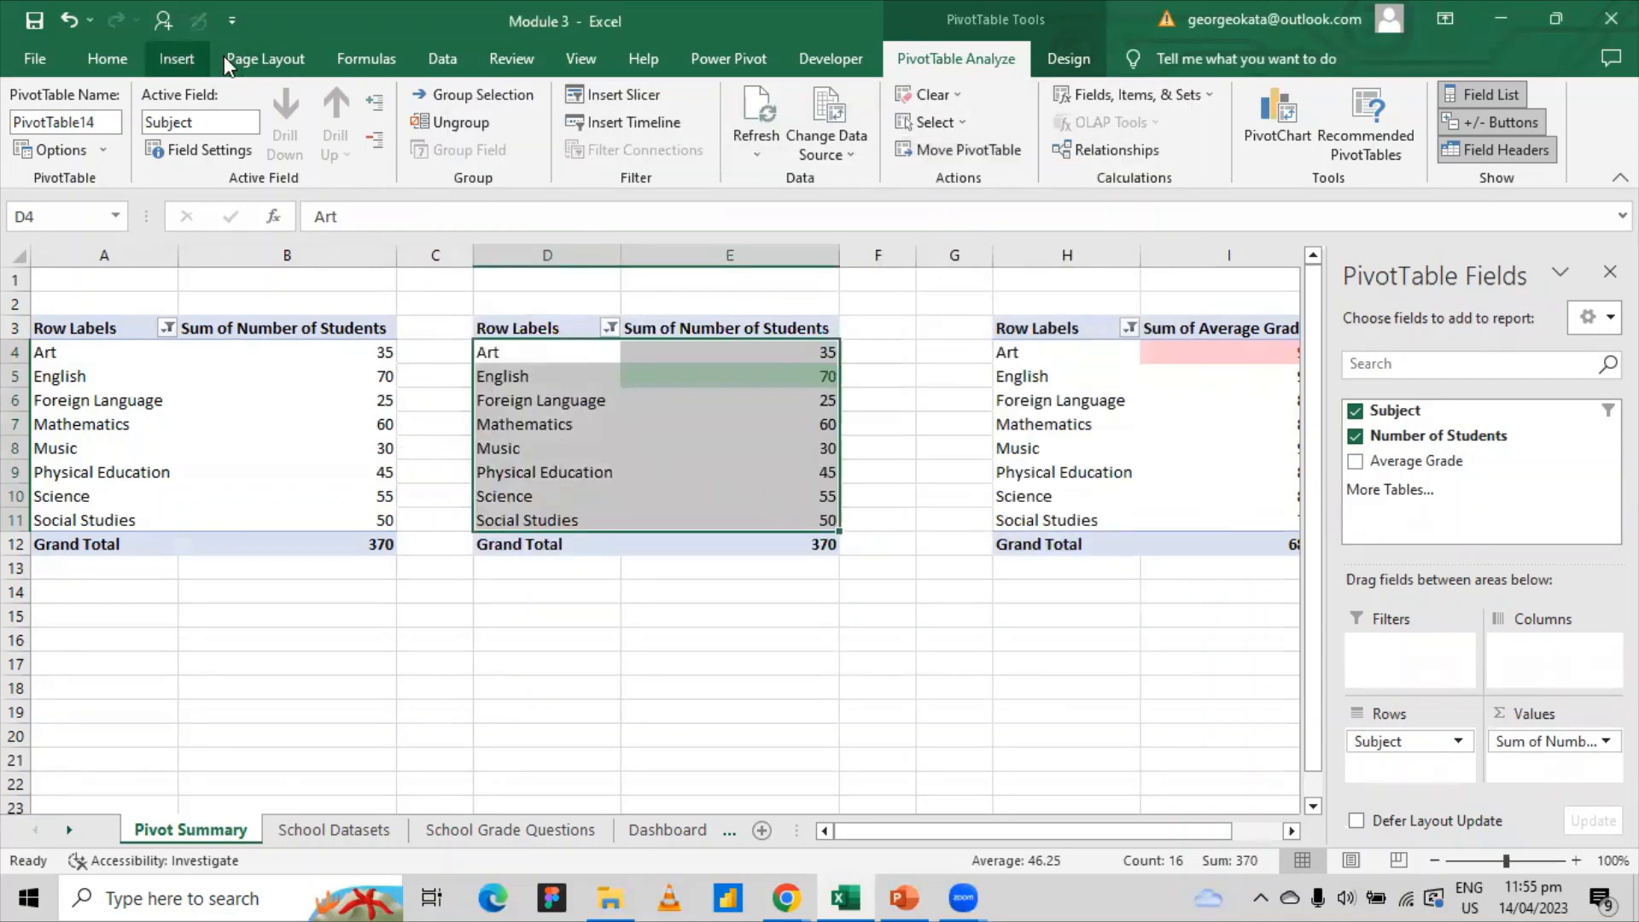
- Insert a Stacked Bar PivotChart from the selected subjects and student numbers, and move it below the PivotTables
left_click(171, 60)
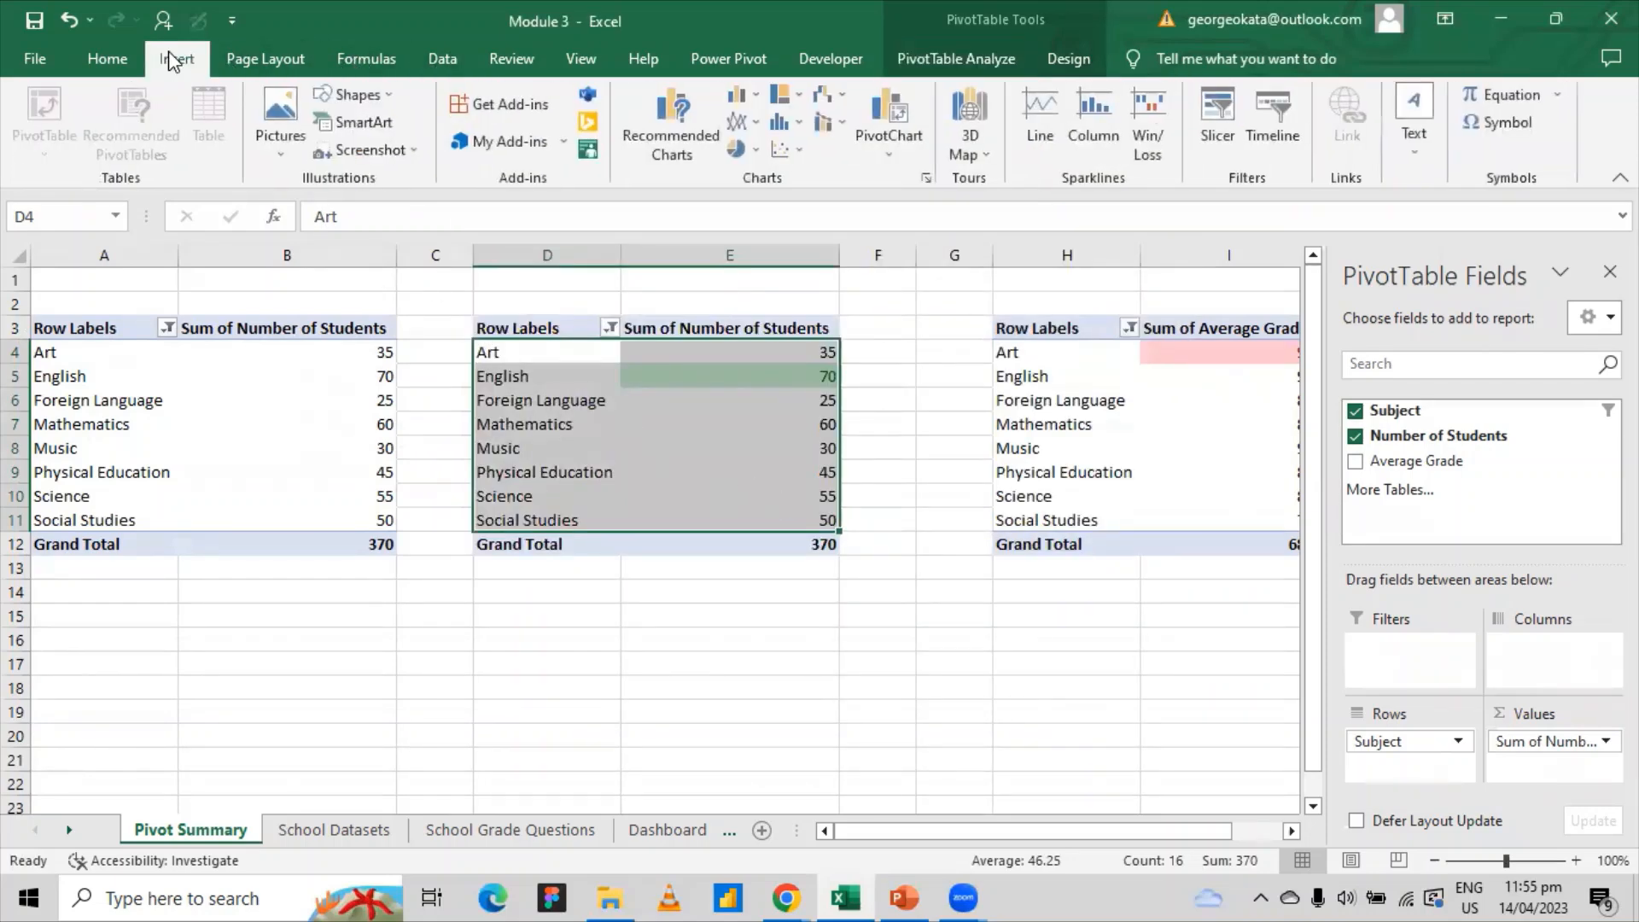
left_click(672, 120)
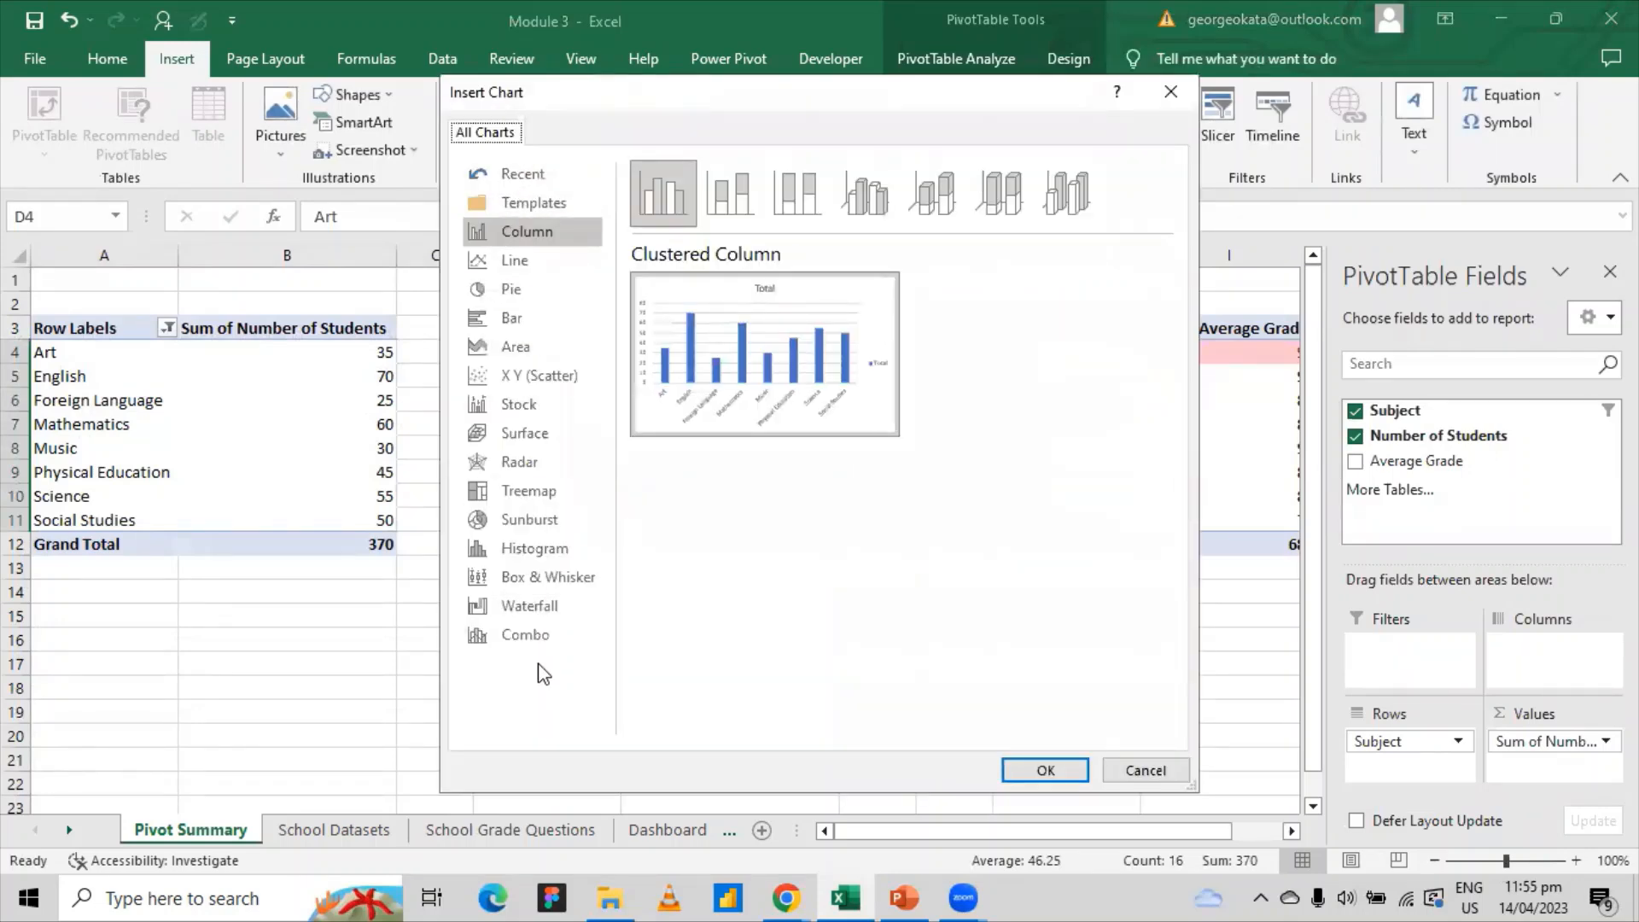
left_click(510, 323)
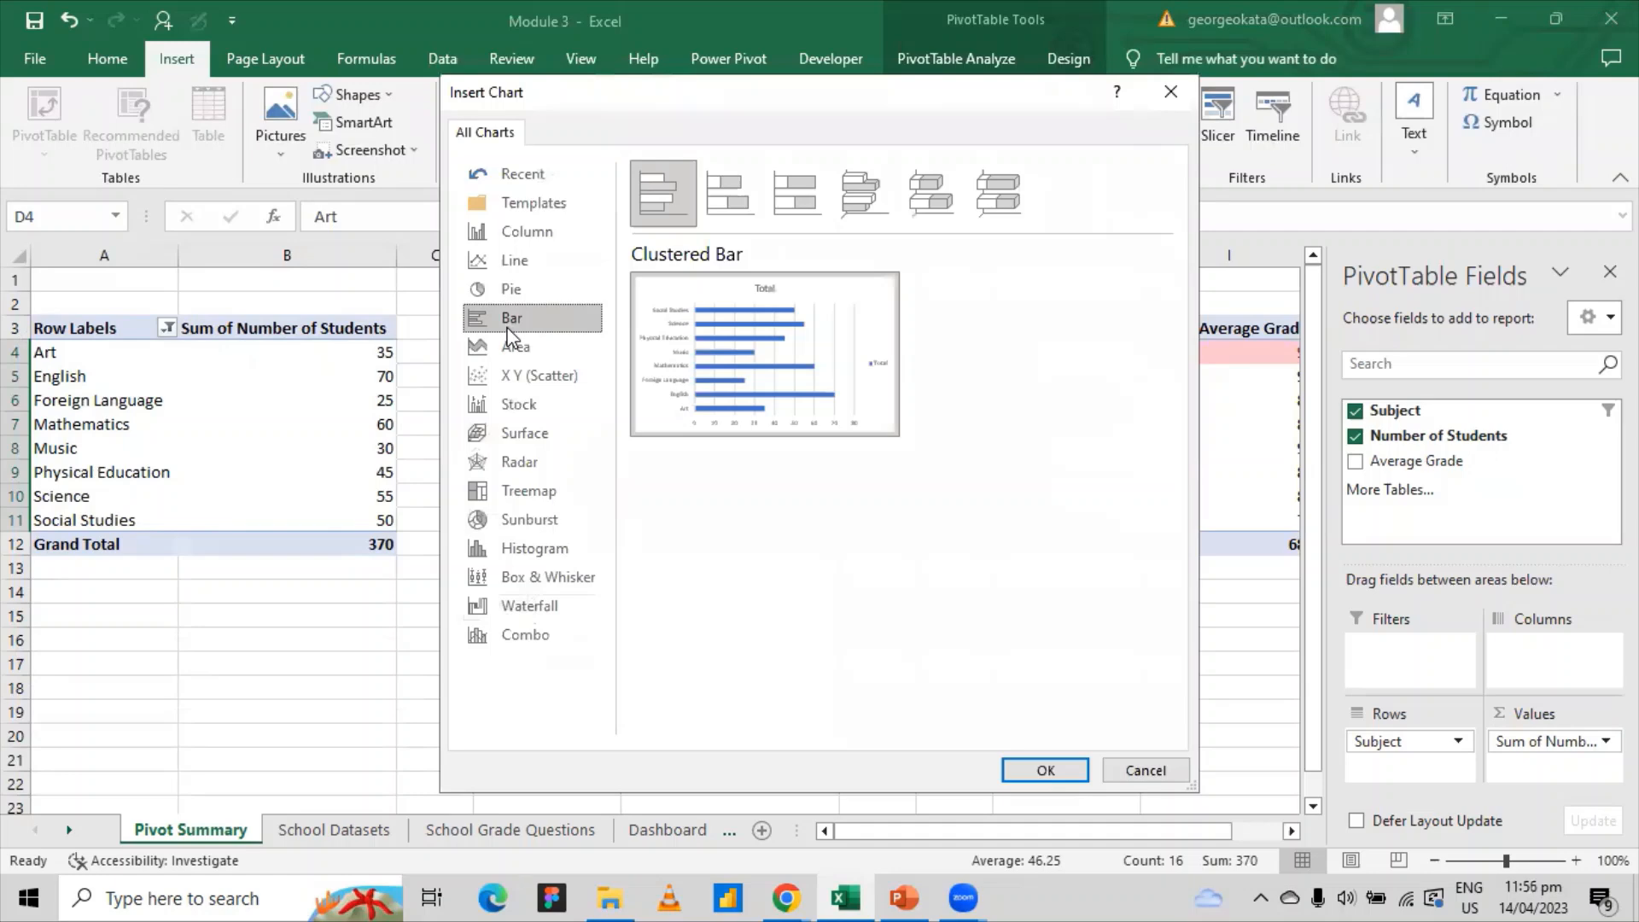
left_click(727, 220)
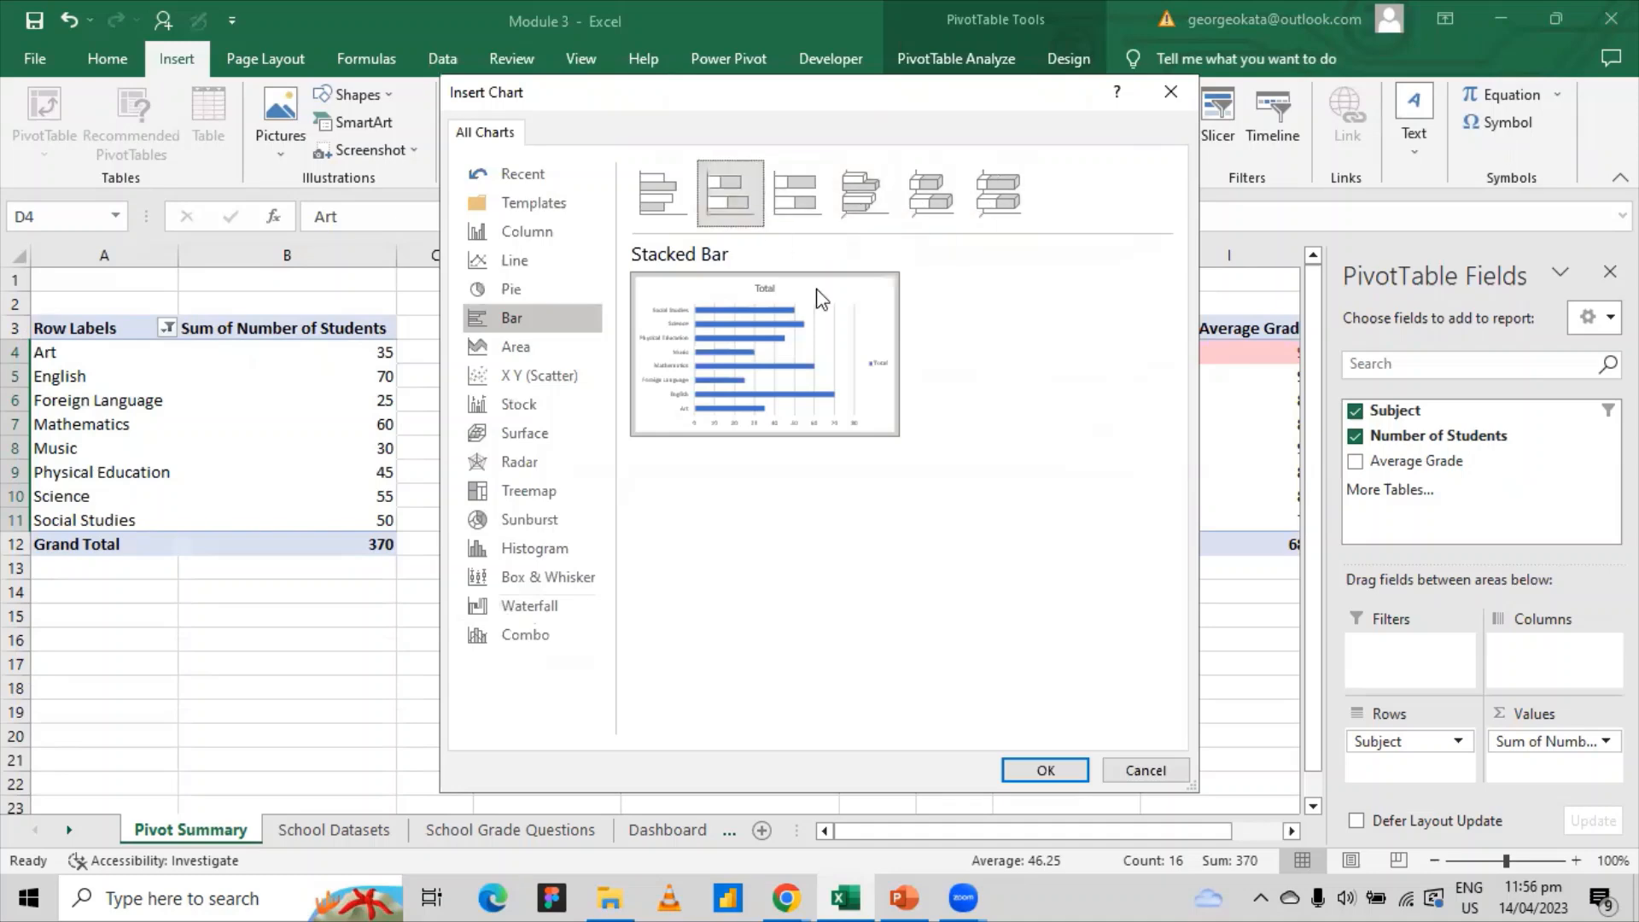
left_click(1047, 771)
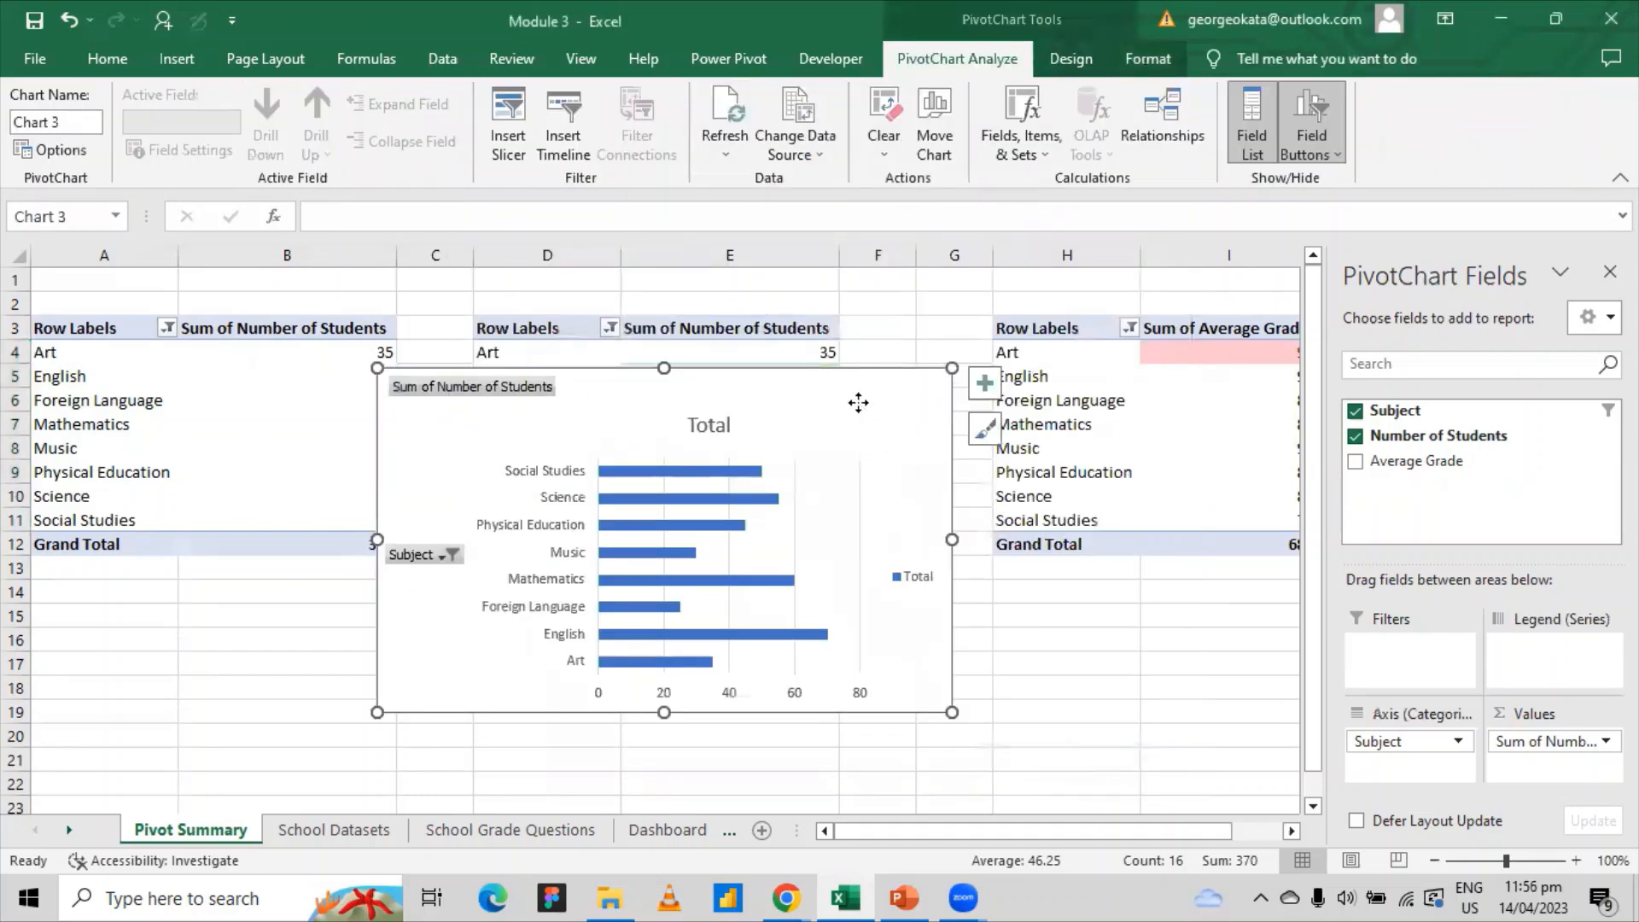
left_click_drag(852, 402, 864, 616)
- Remove the gridlines and the legend from the students-per-subject bar chart
left_click_drag(1313, 483, 1298, 559)
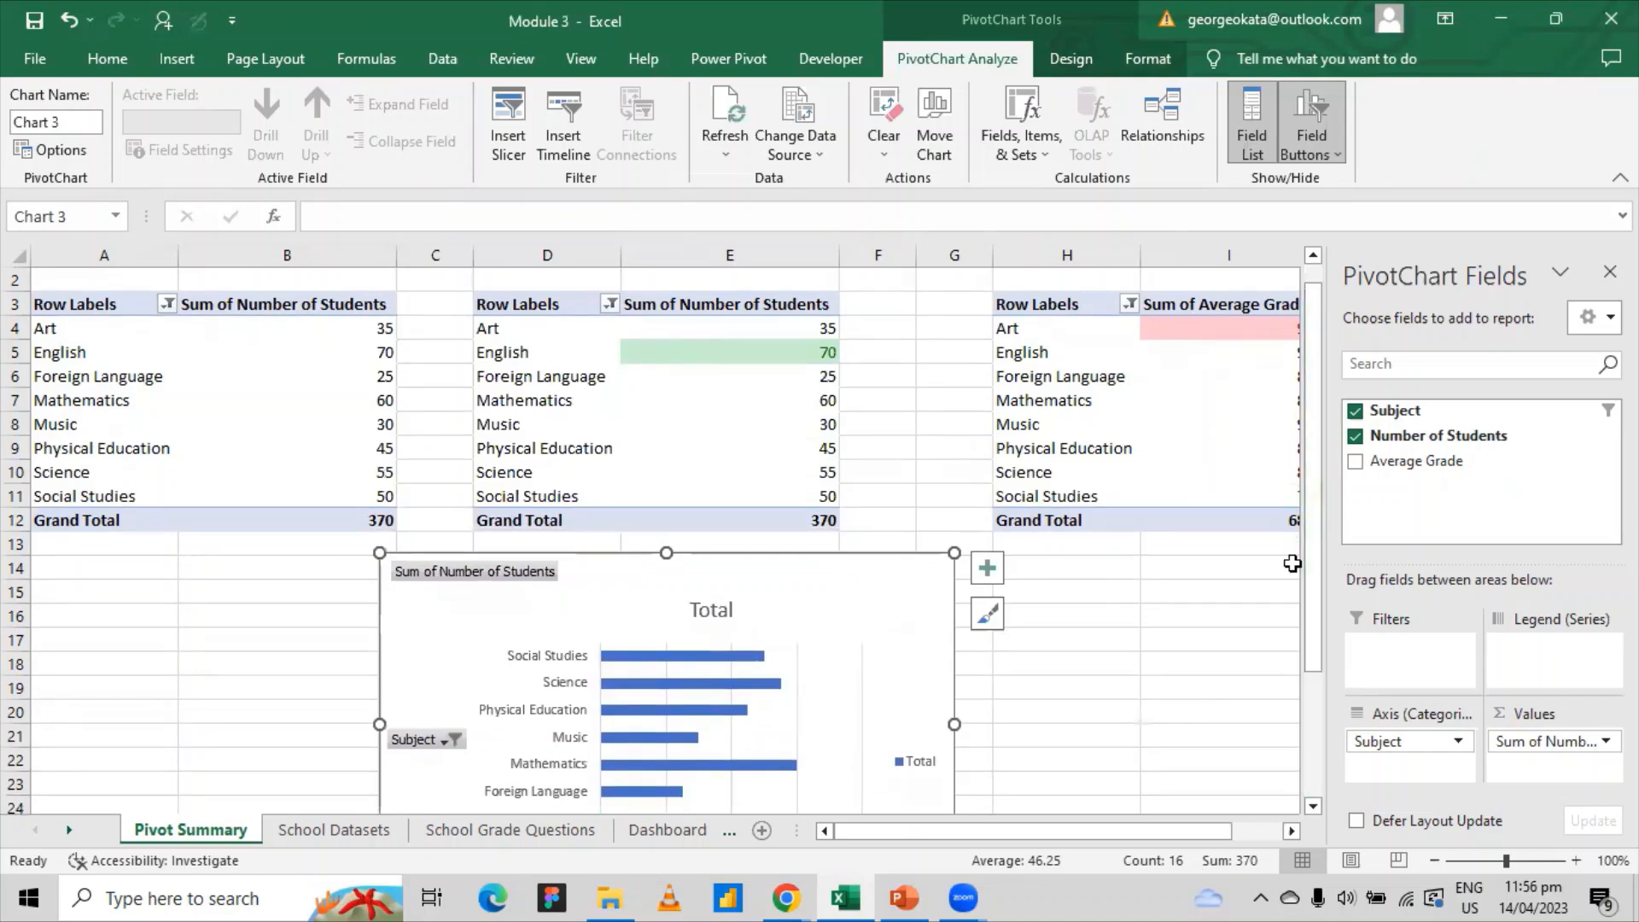
left_click(624, 659)
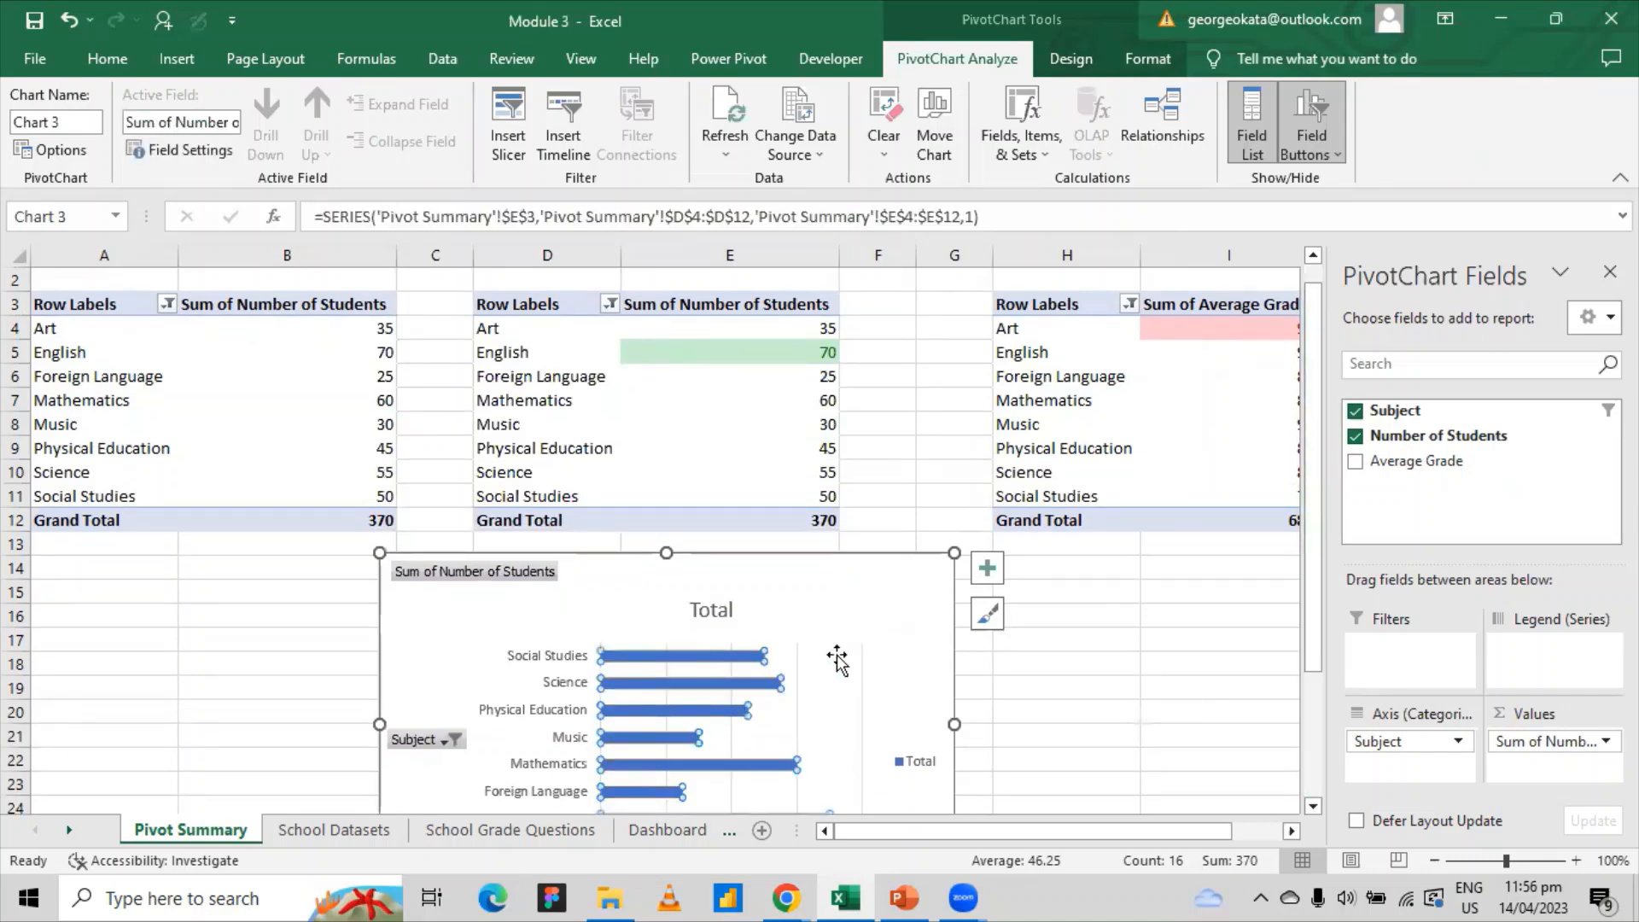
left_click(988, 569)
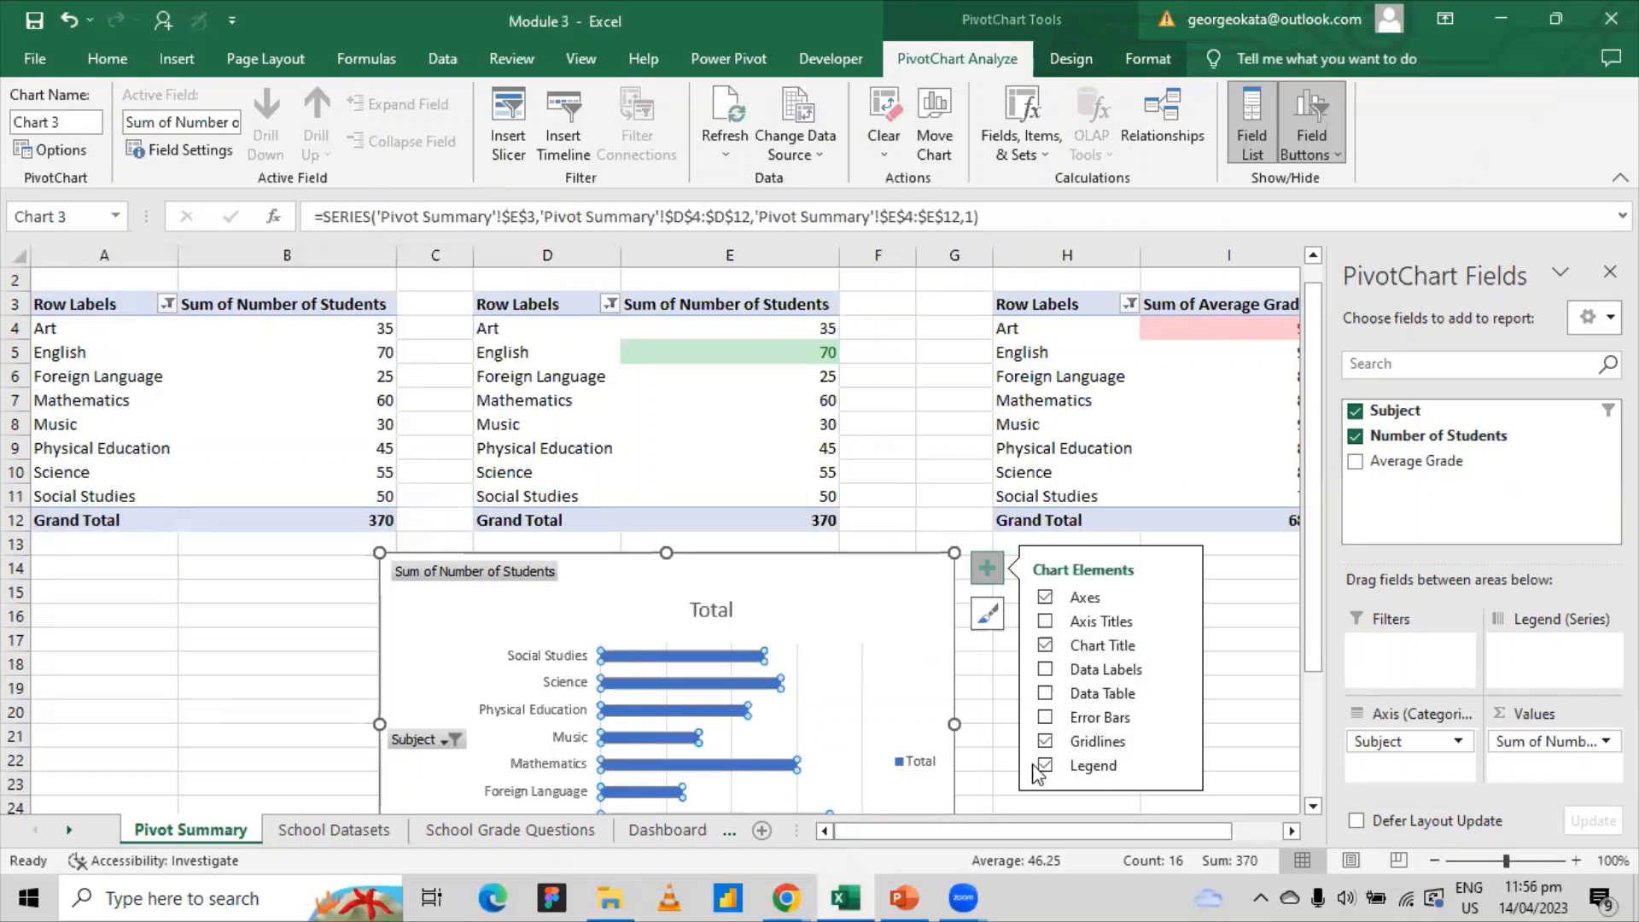
left_click(1047, 742)
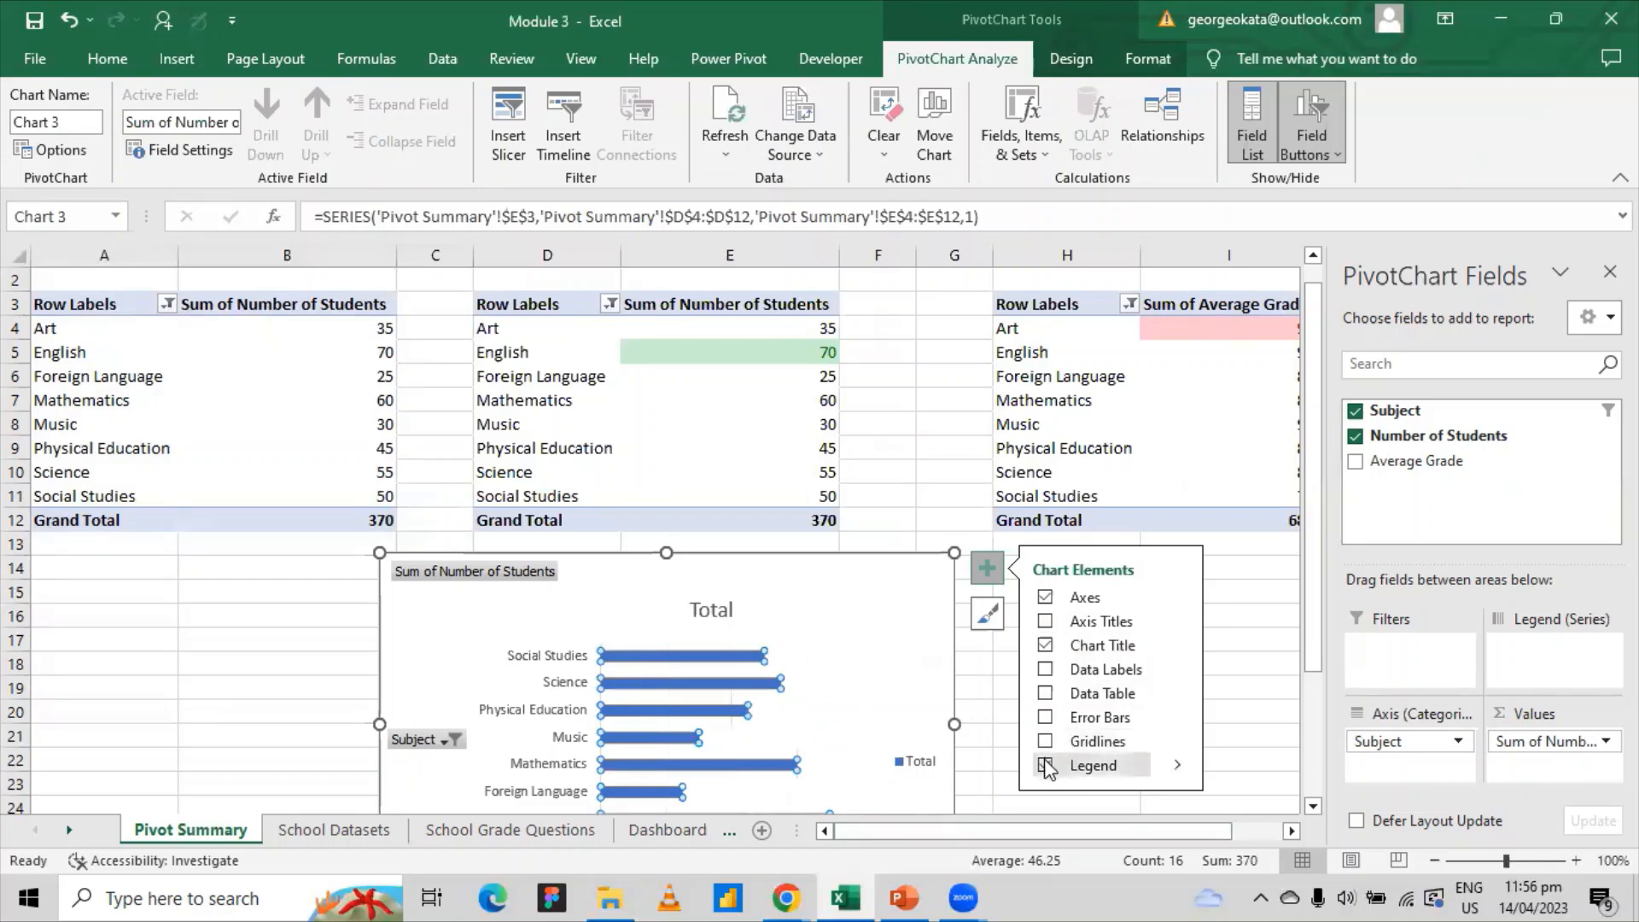
left_click(1047, 766)
left_click(1046, 766)
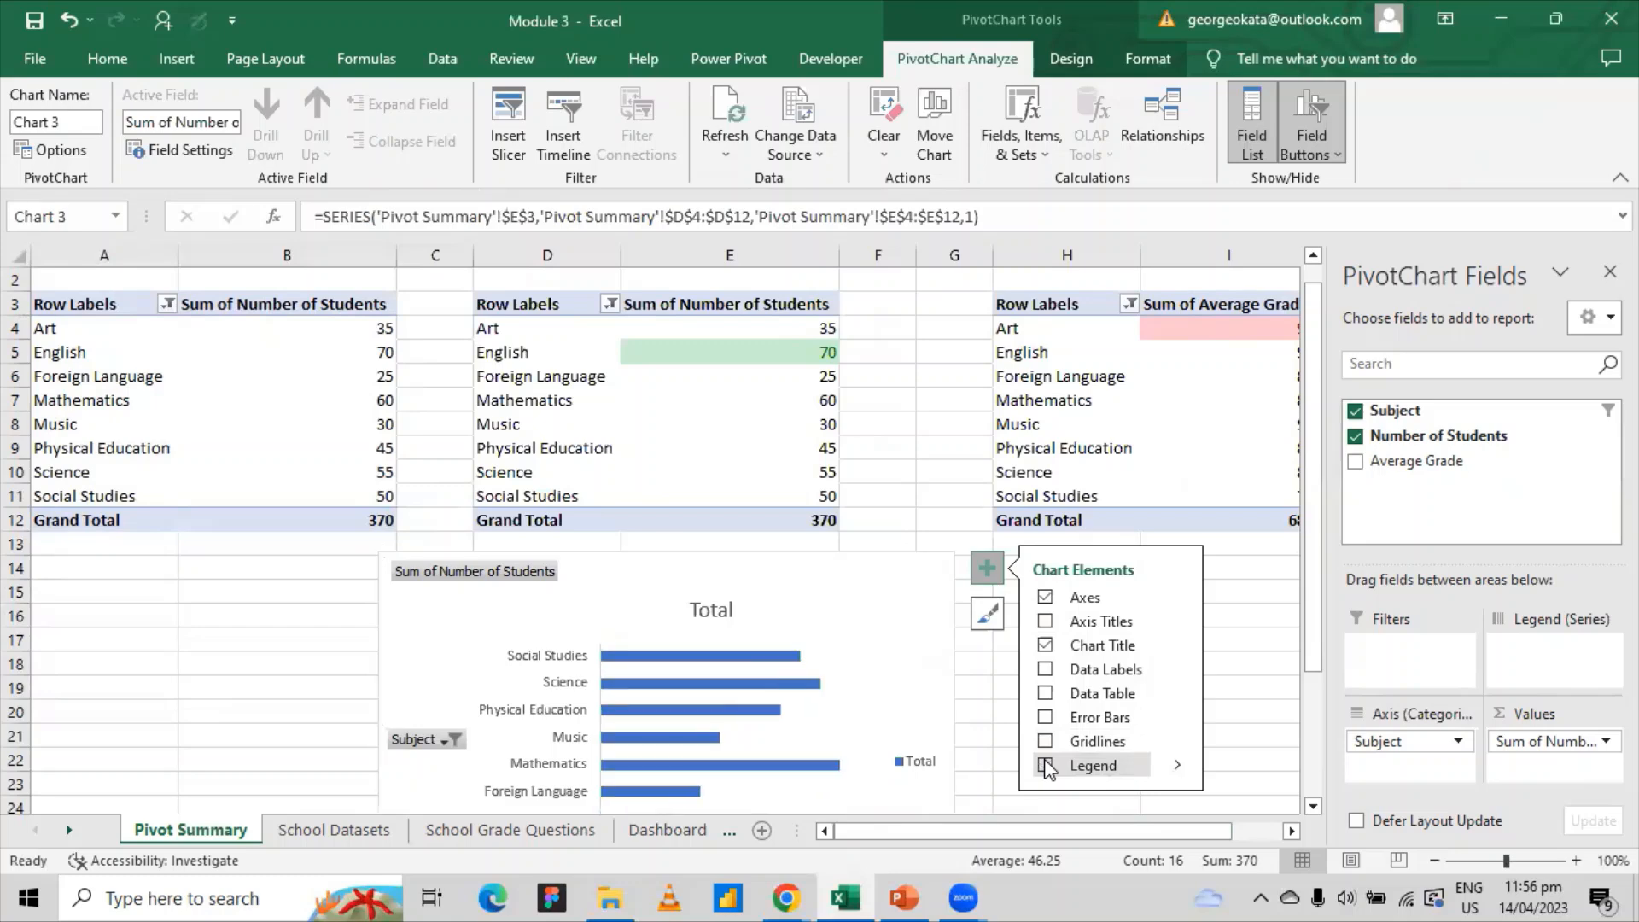
left_click(1047, 766)
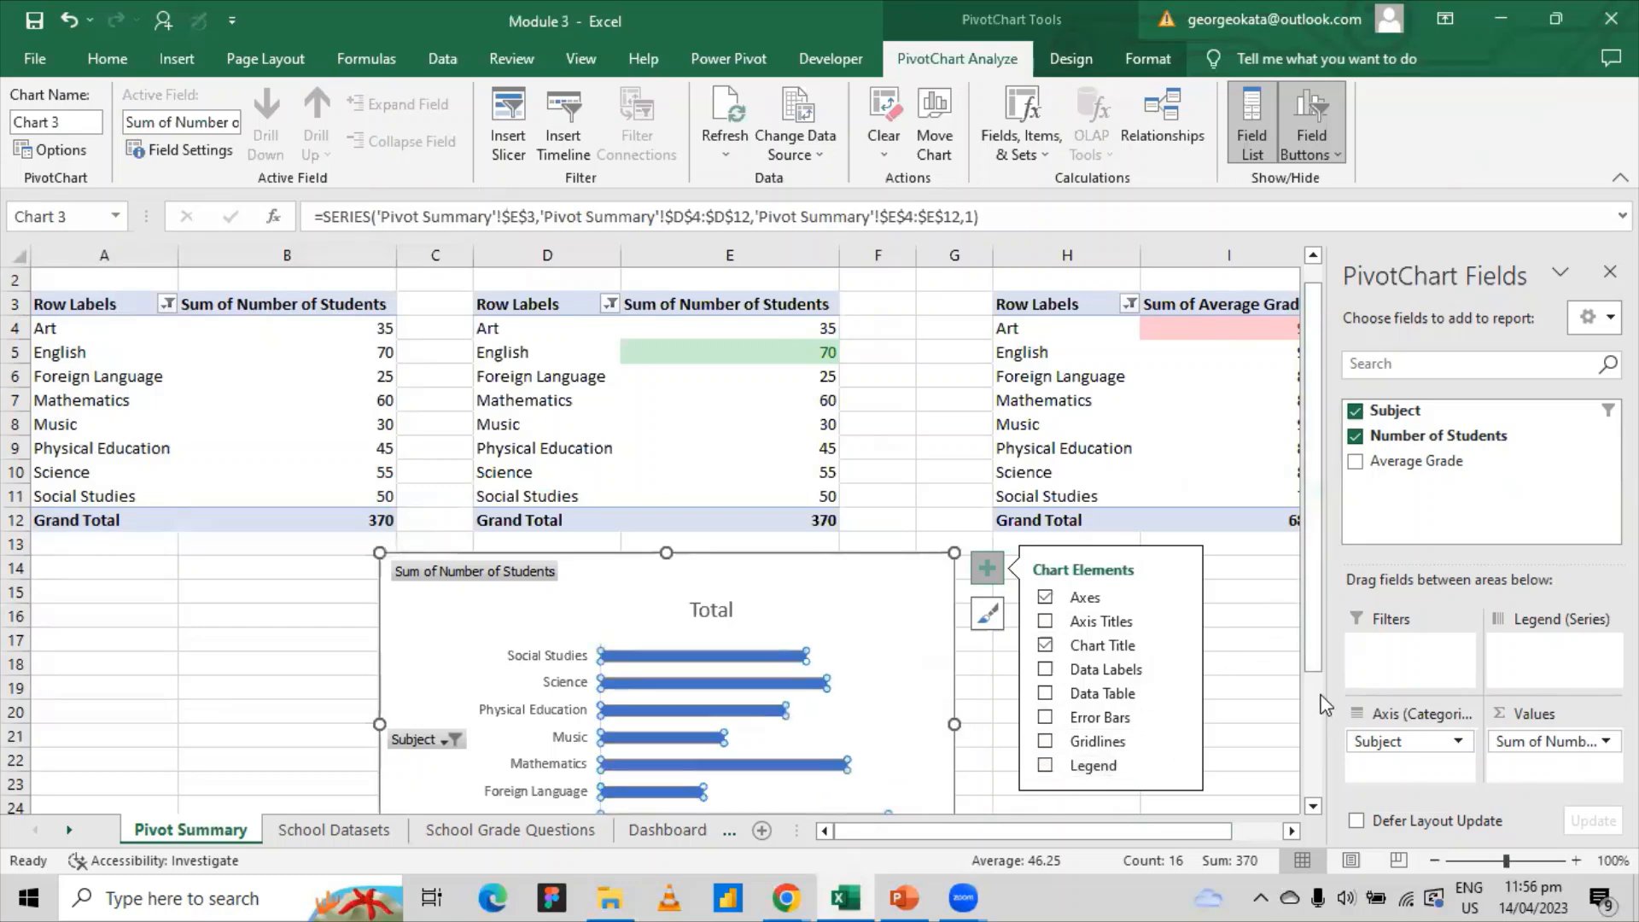
scroll(1312, 592, "down", 7)
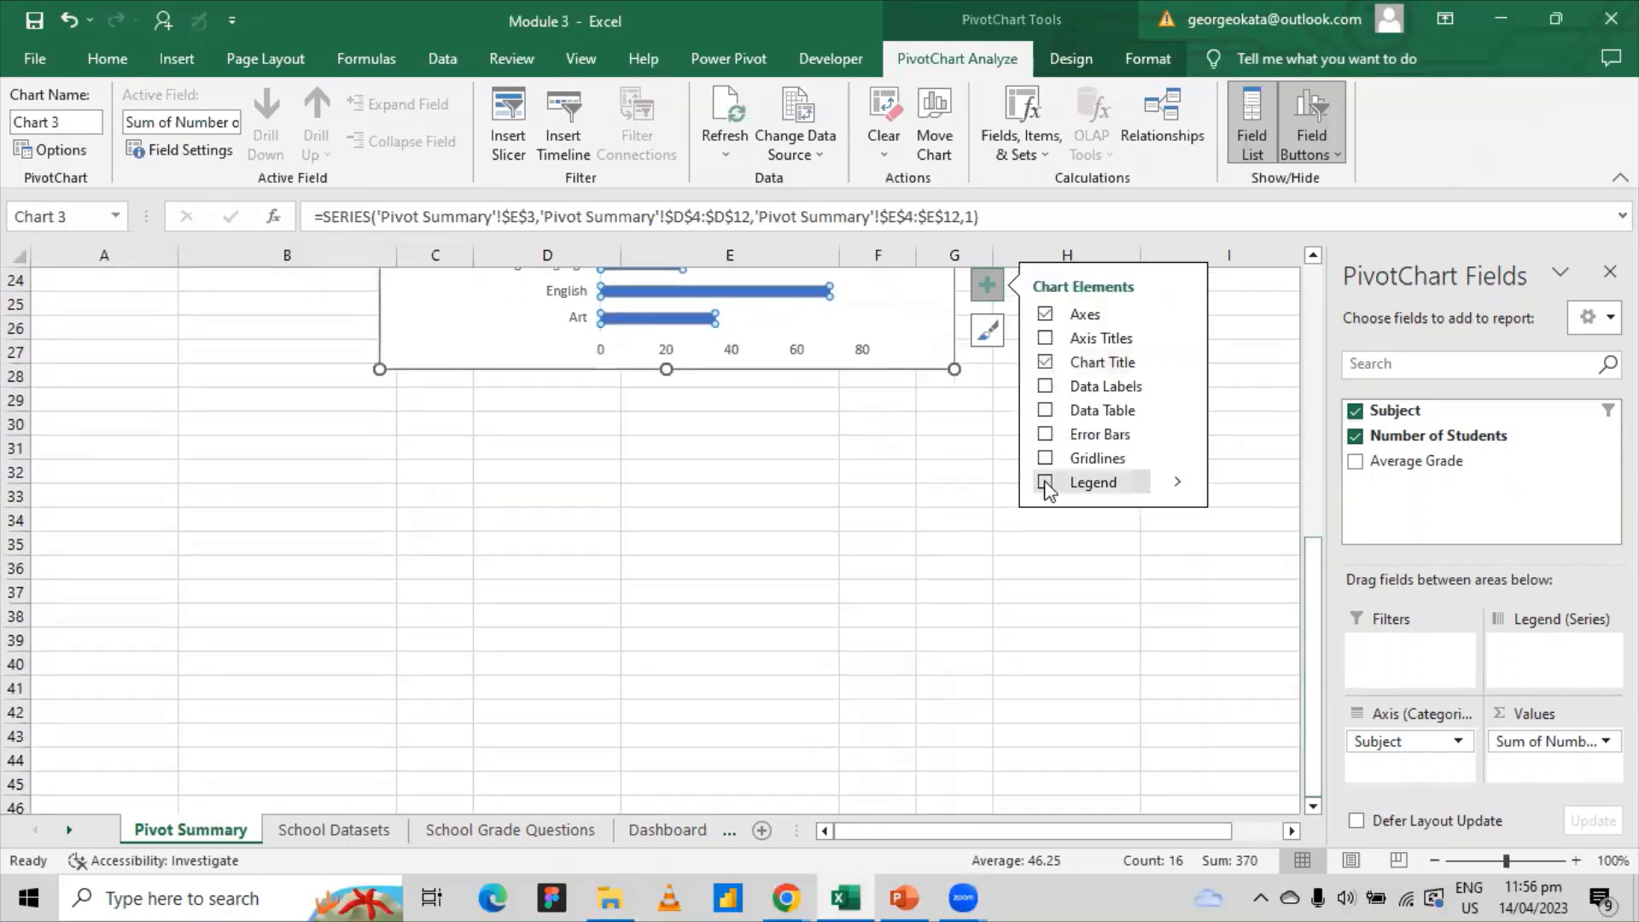
left_click(1045, 482)
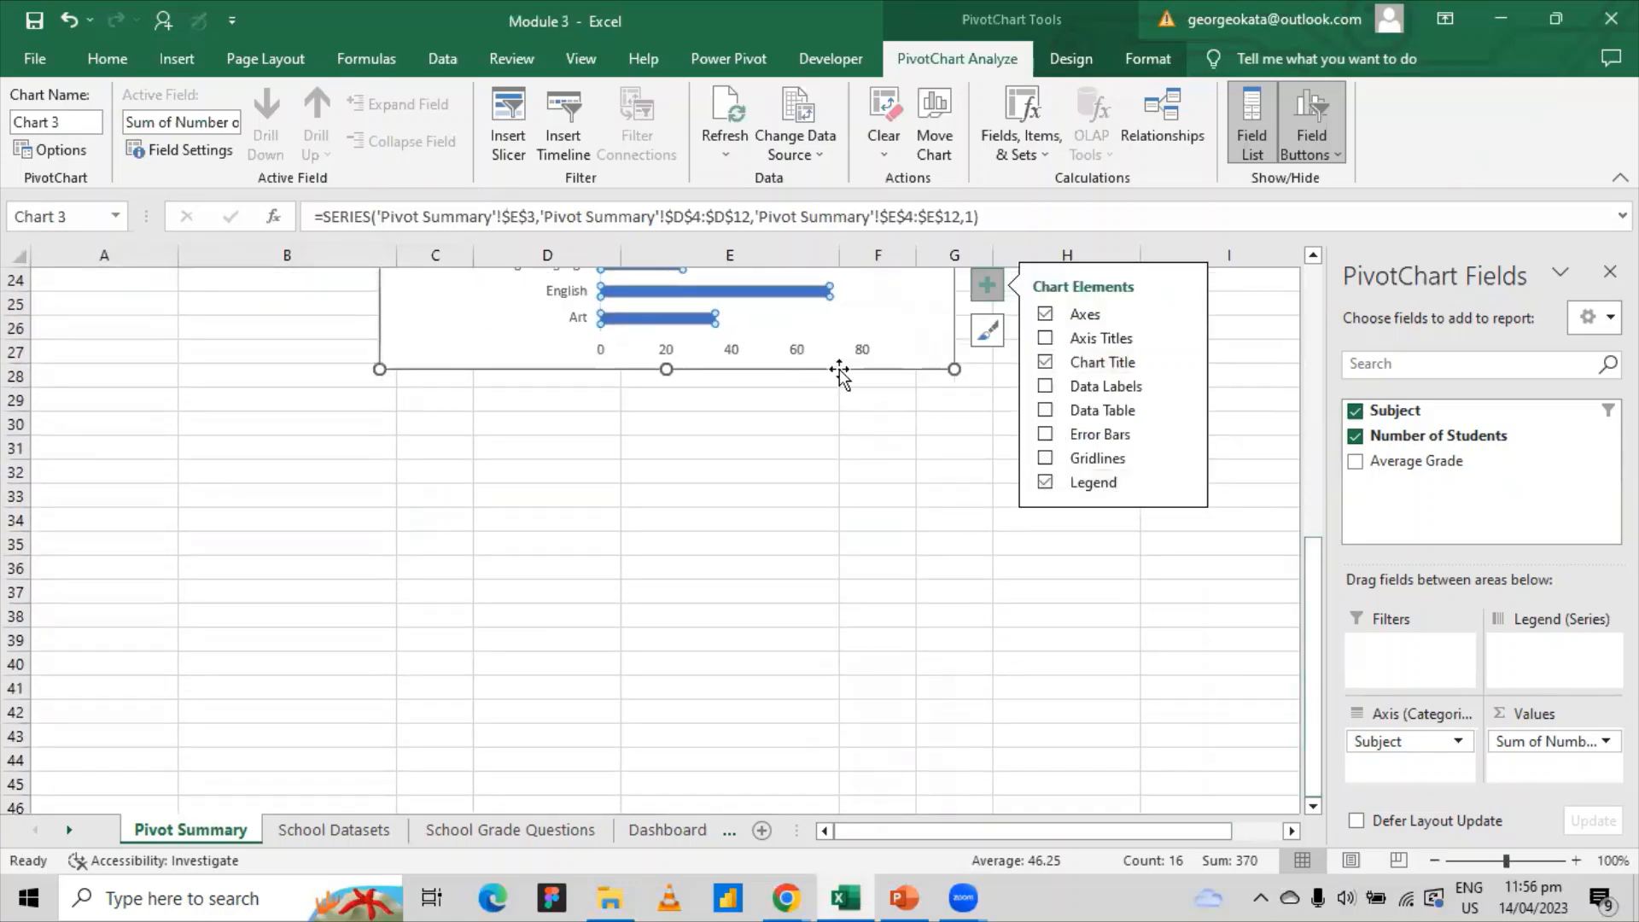
left_click(1041, 492)
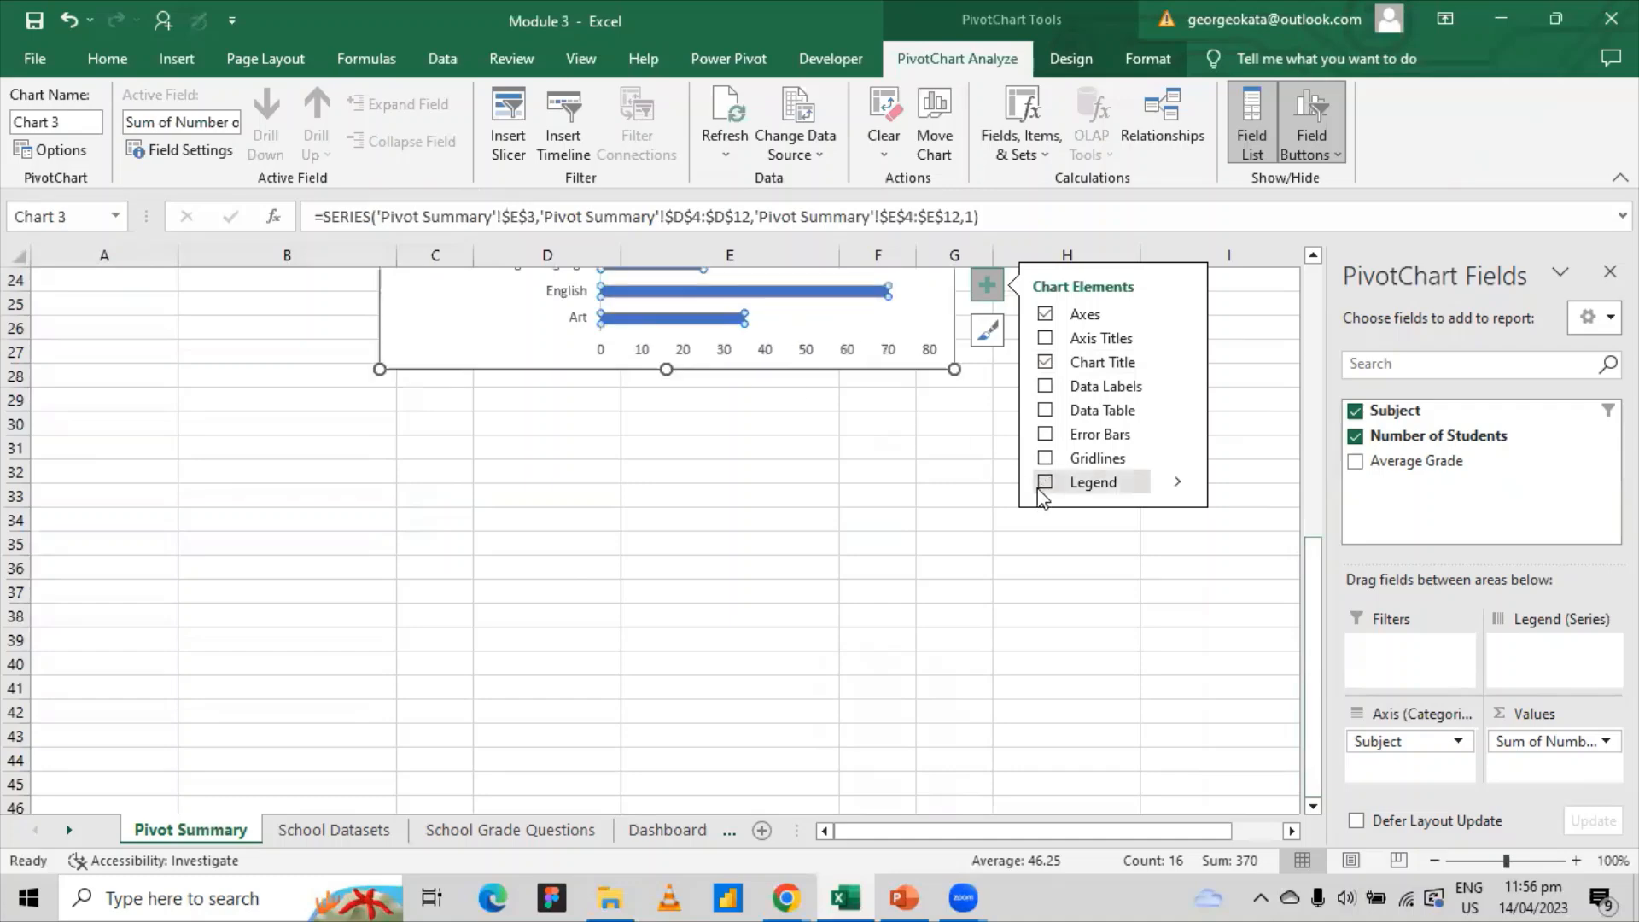
- Hide the value field button and the Subject axis field button on the bar chart
left_click_drag(1308, 552, 1306, 403)
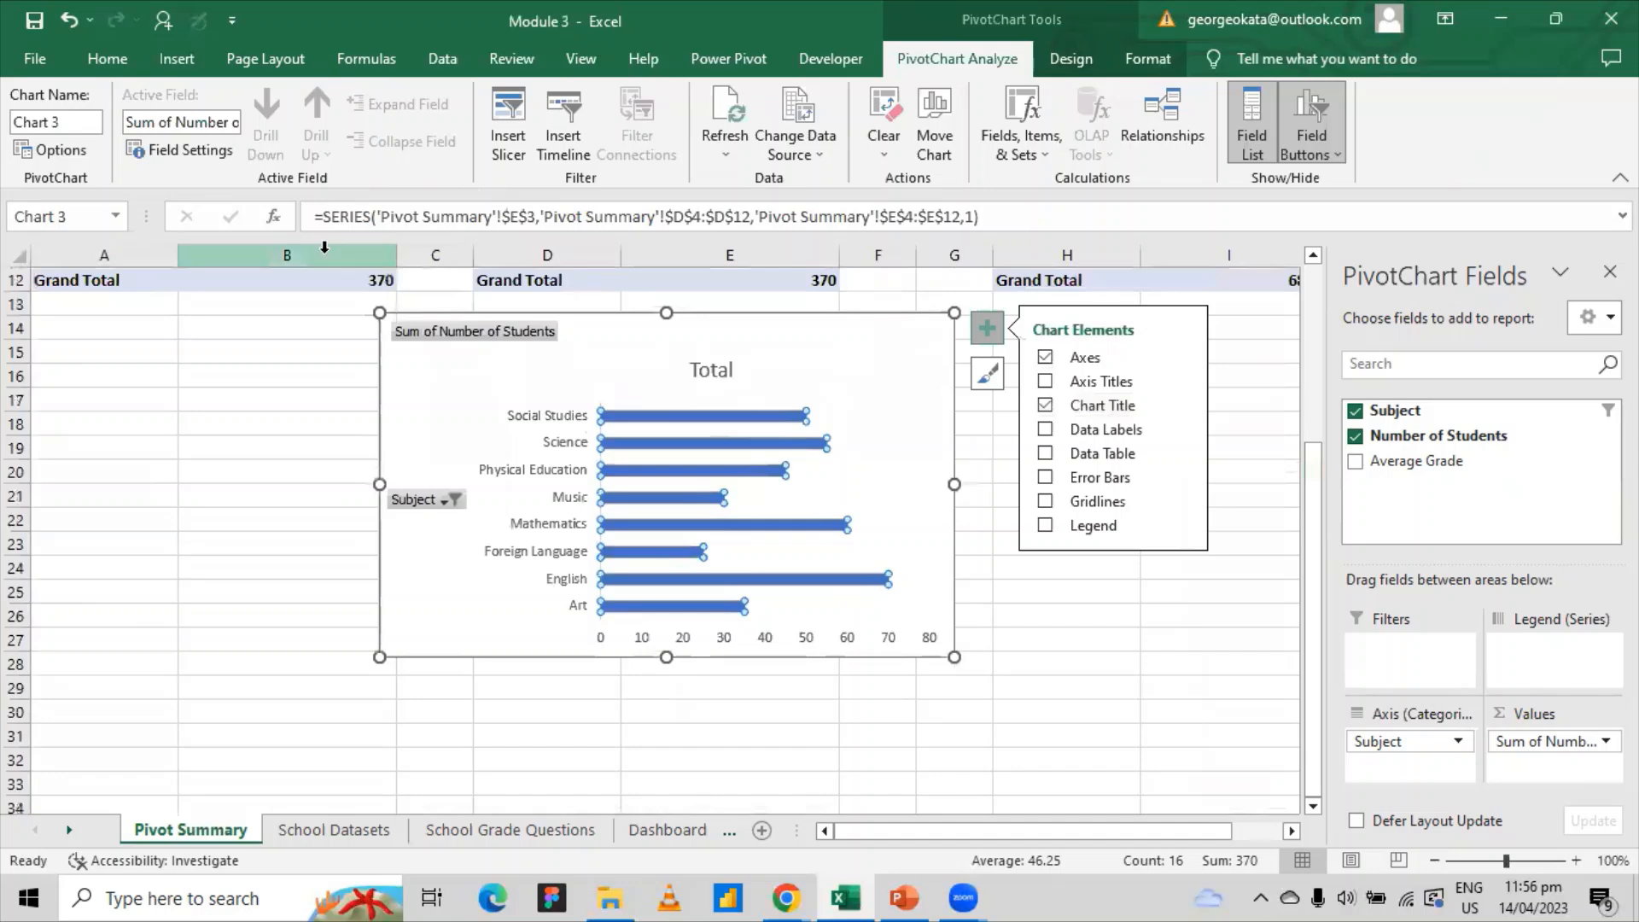
right_click(483, 332)
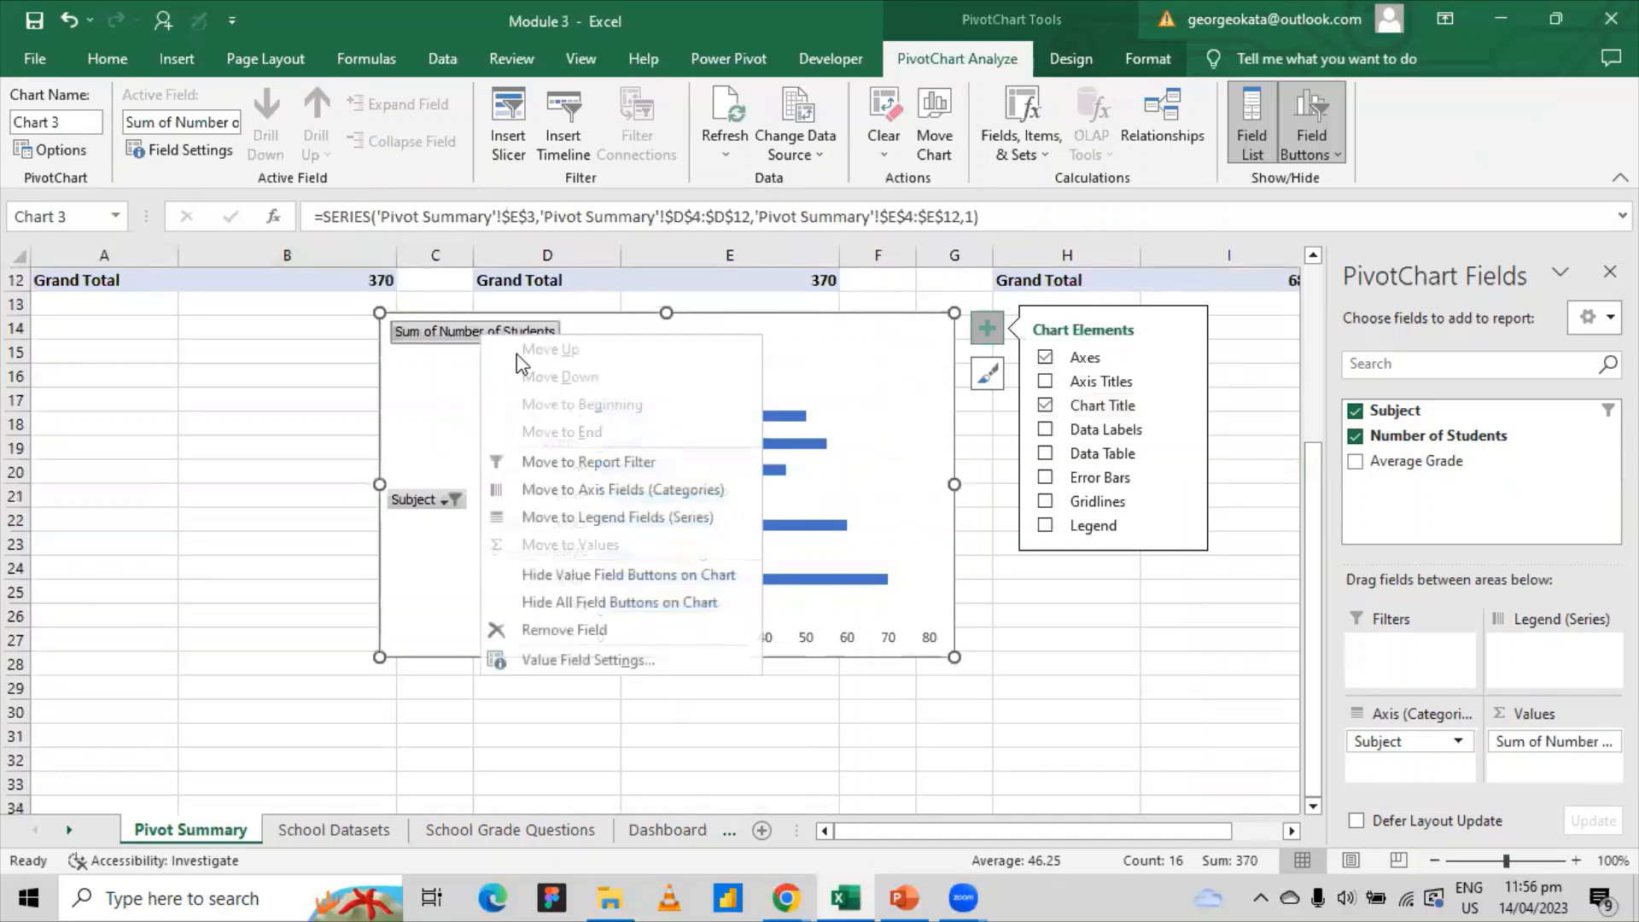
left_click(571, 583)
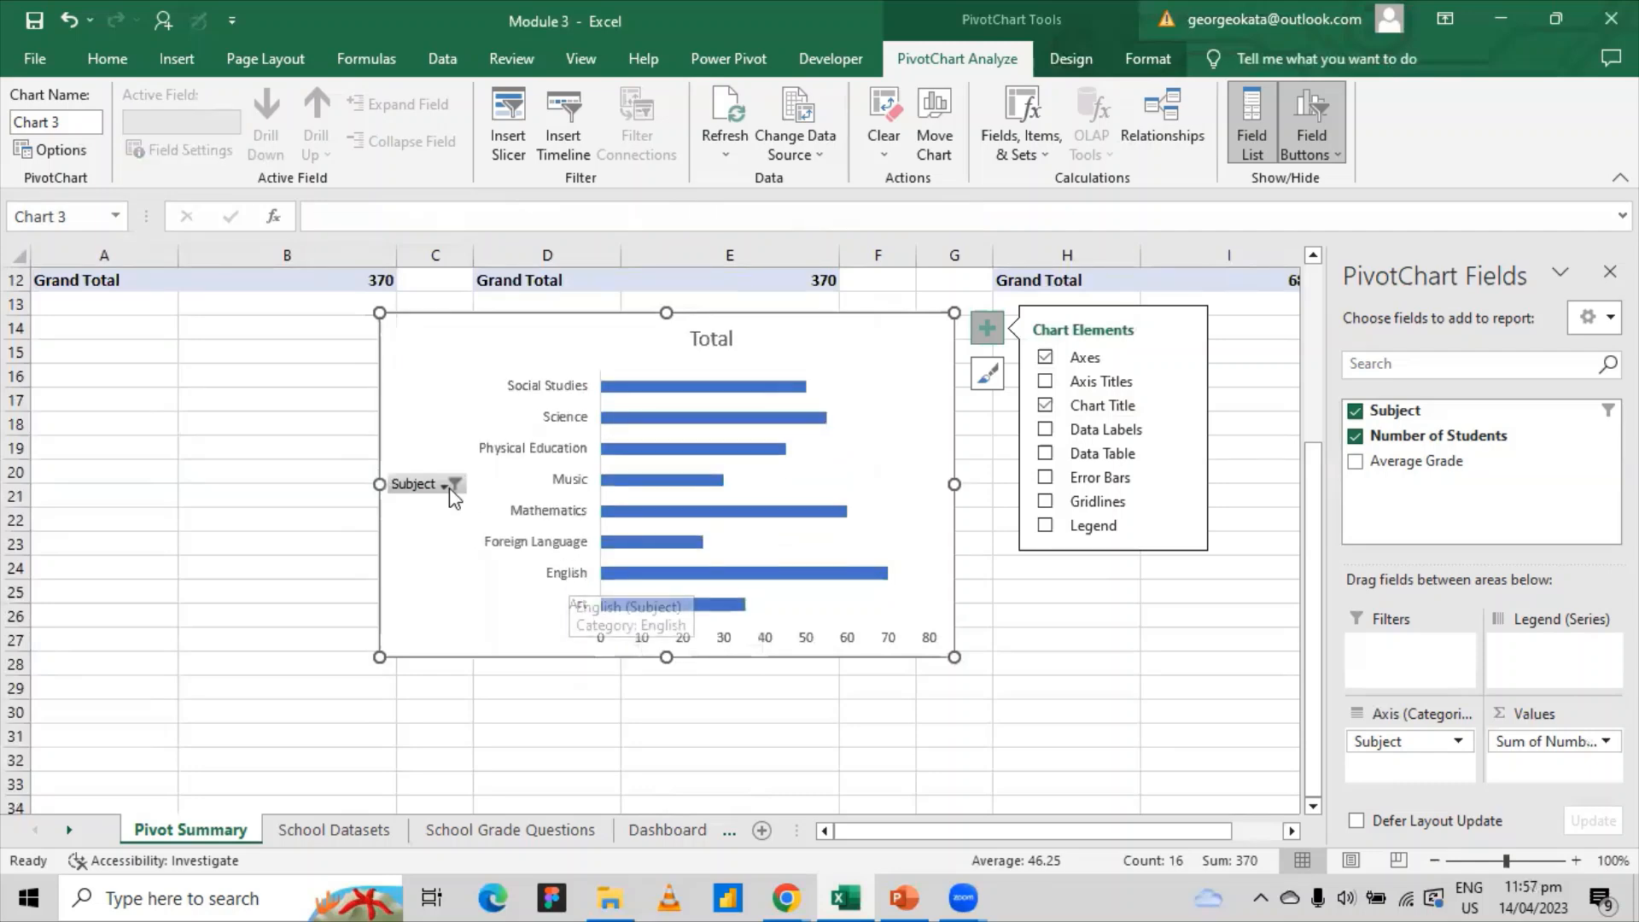
right_click(425, 483)
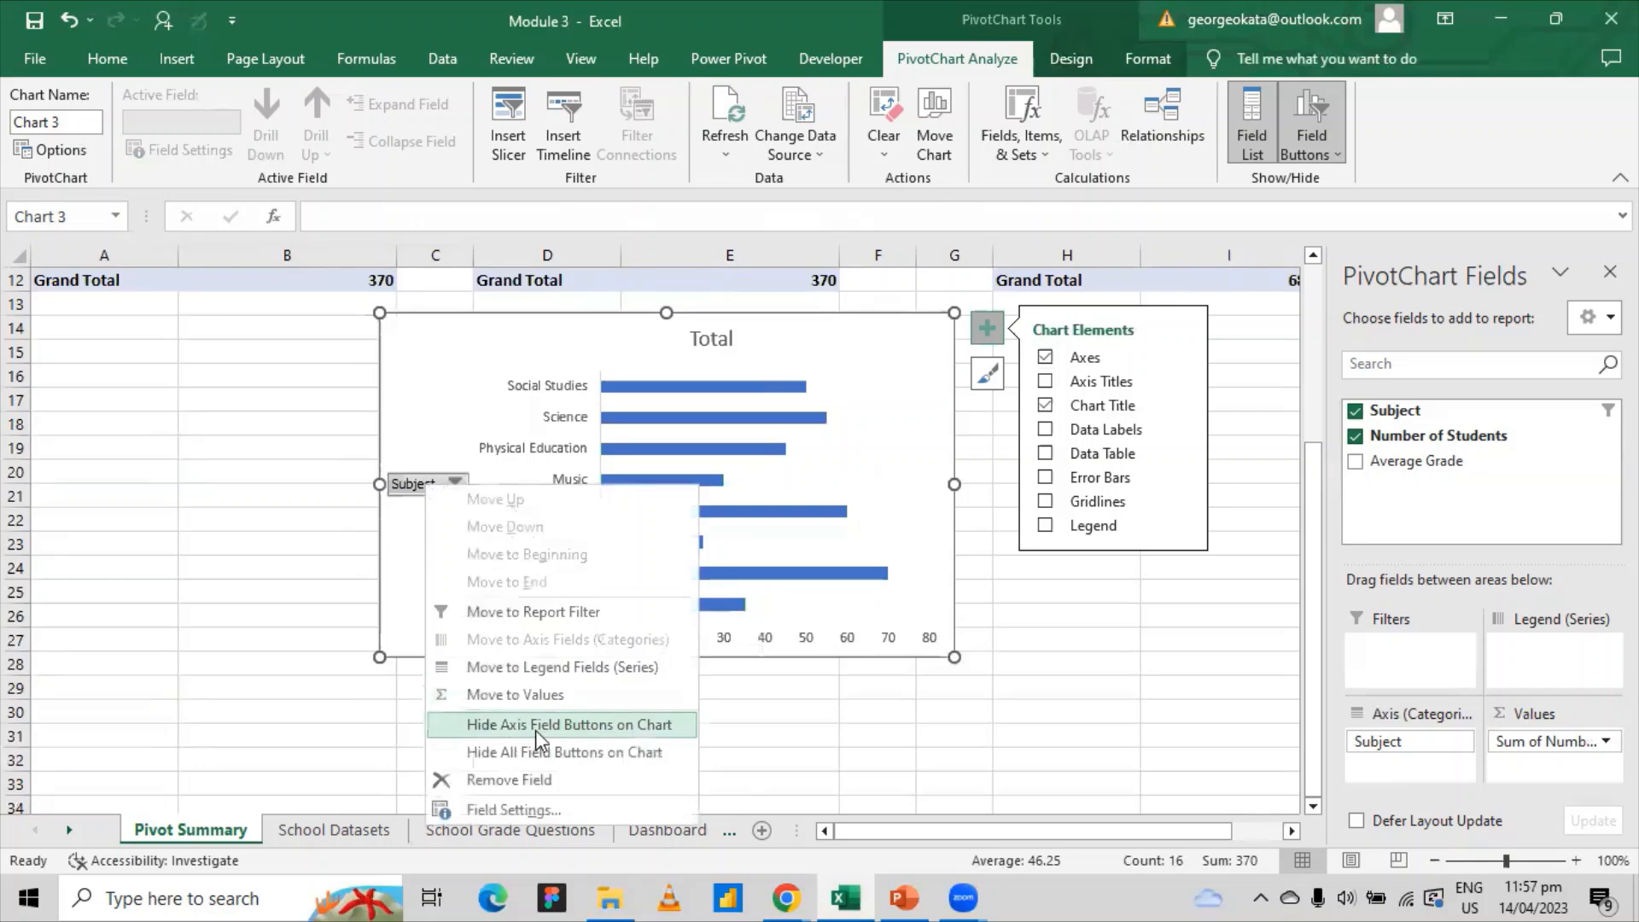
left_click(590, 727)
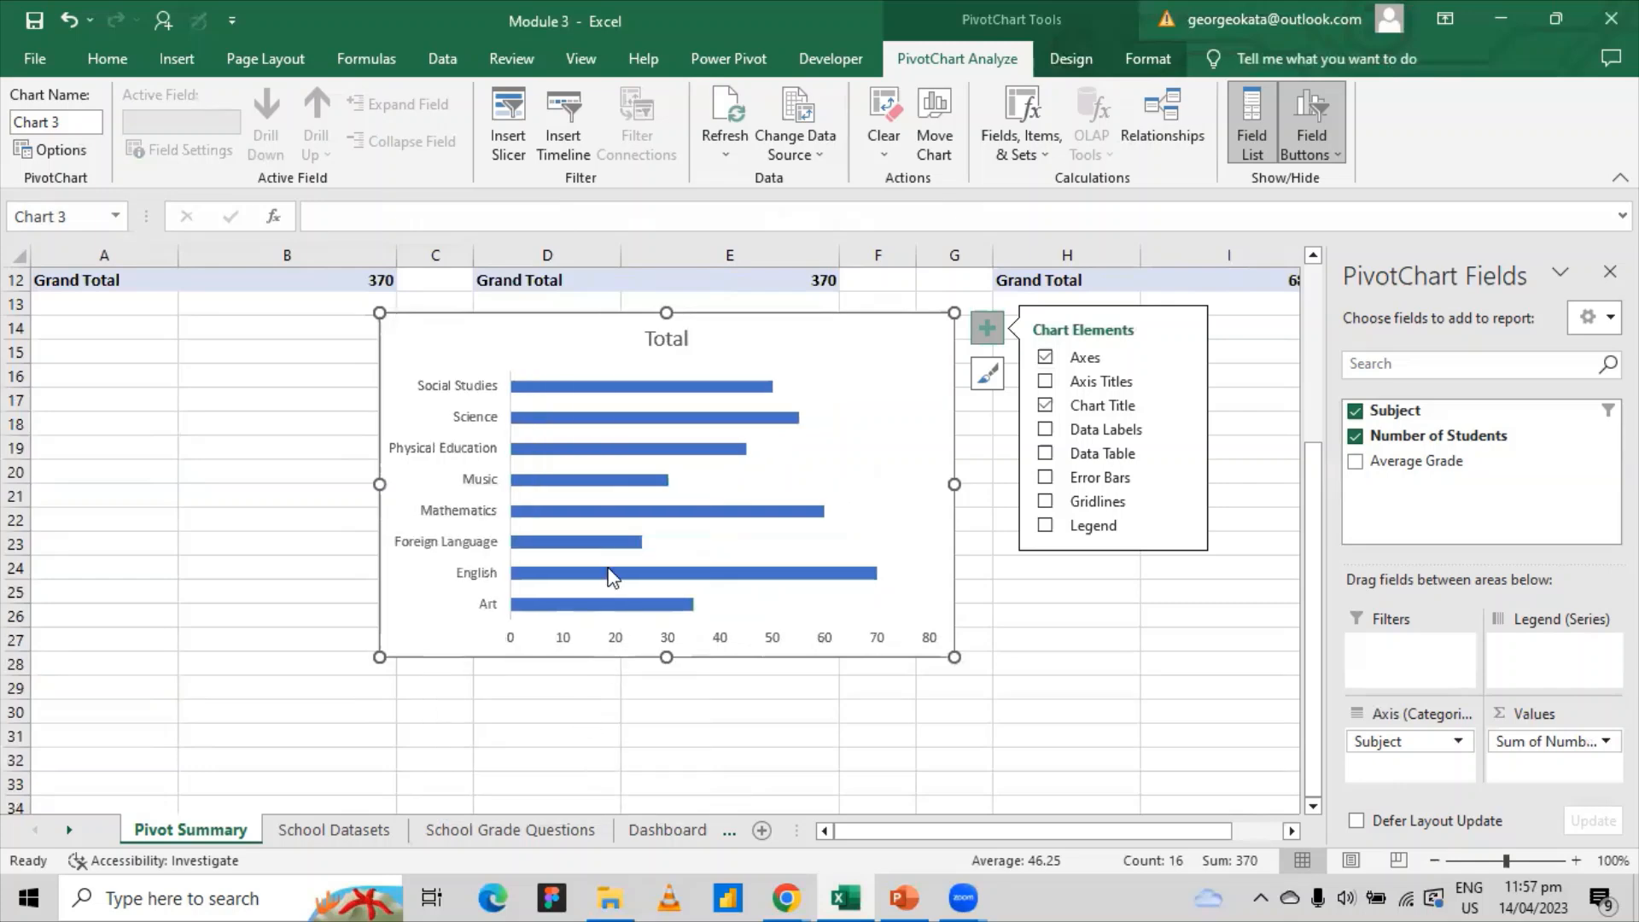
- Add data labels to the chart's bars and position them at Inside End
mouse_move(524, 423)
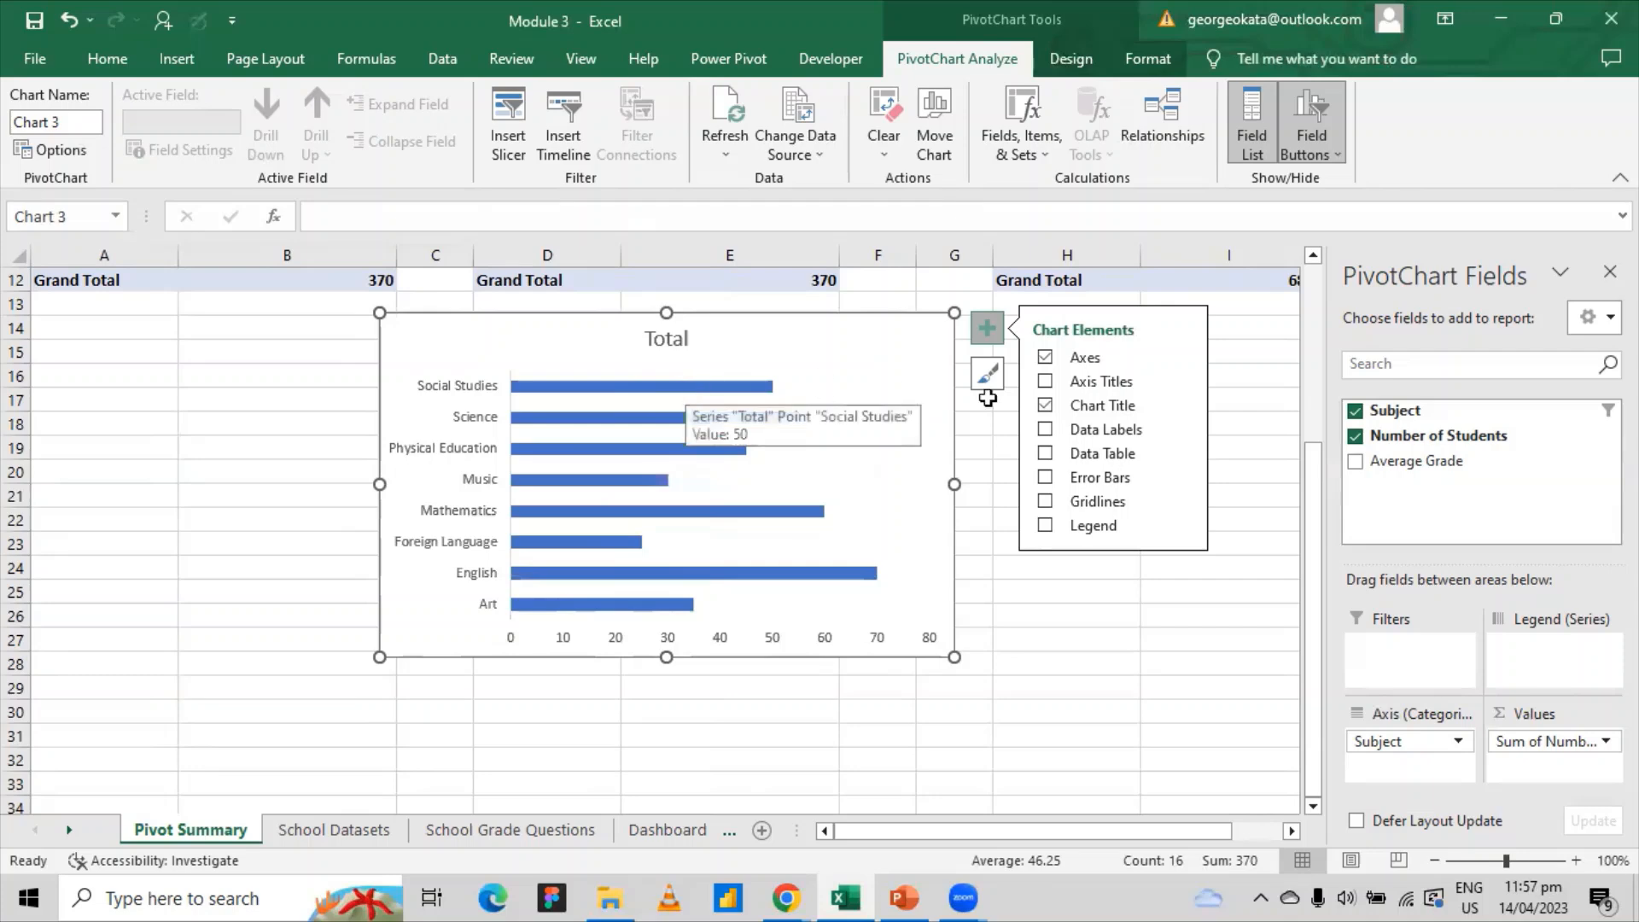
left_click(1047, 429)
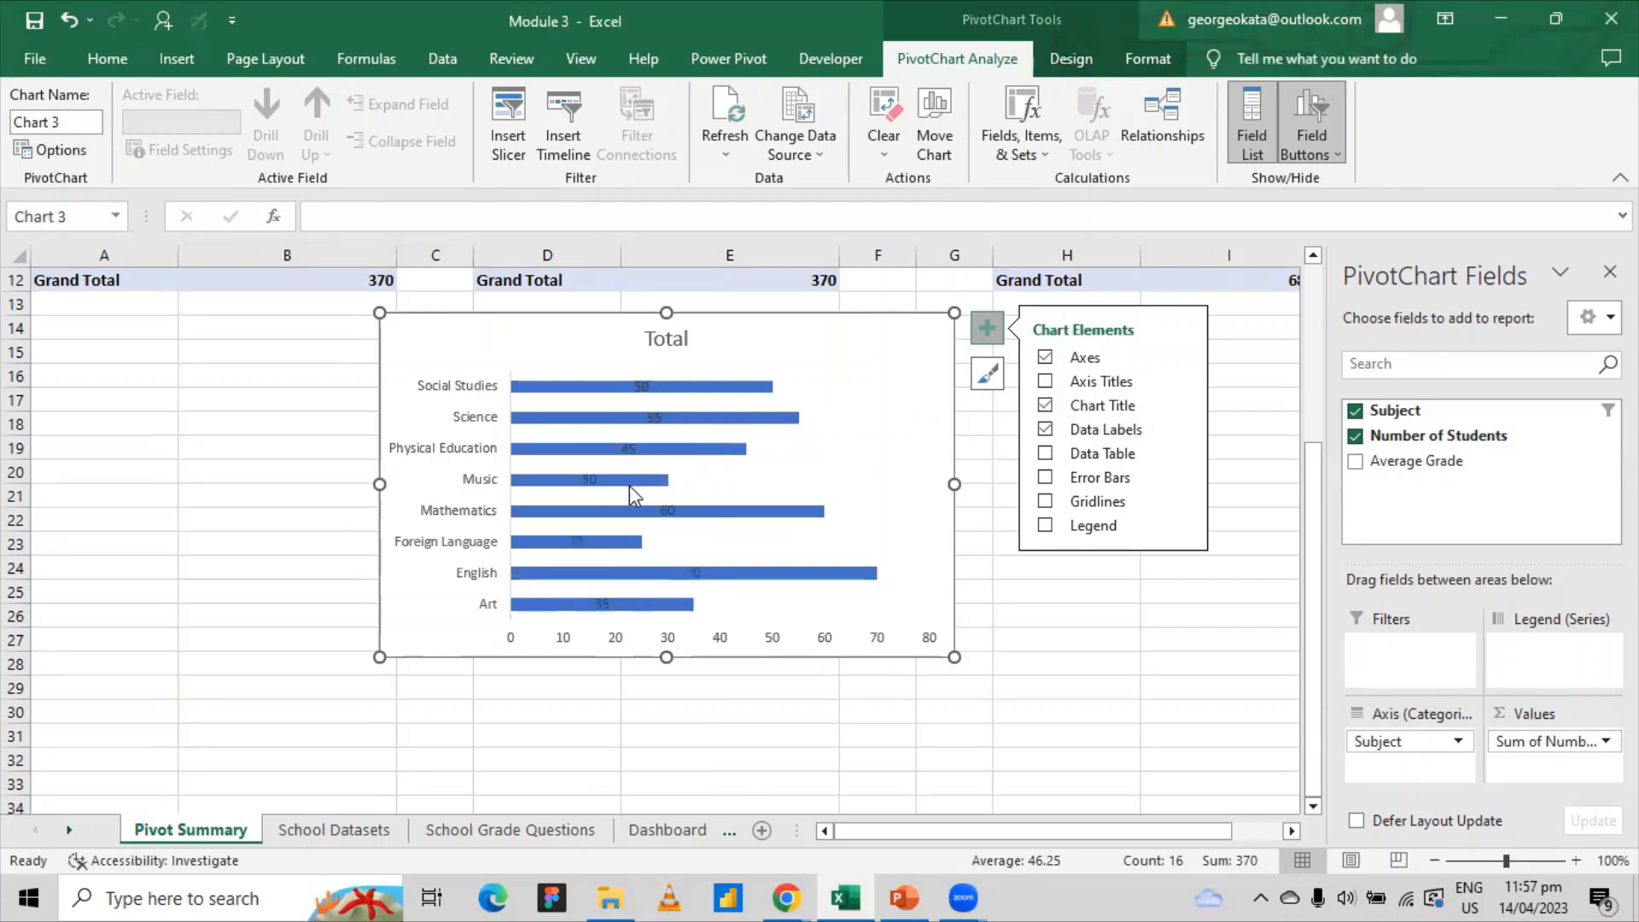
mouse_move(630, 489)
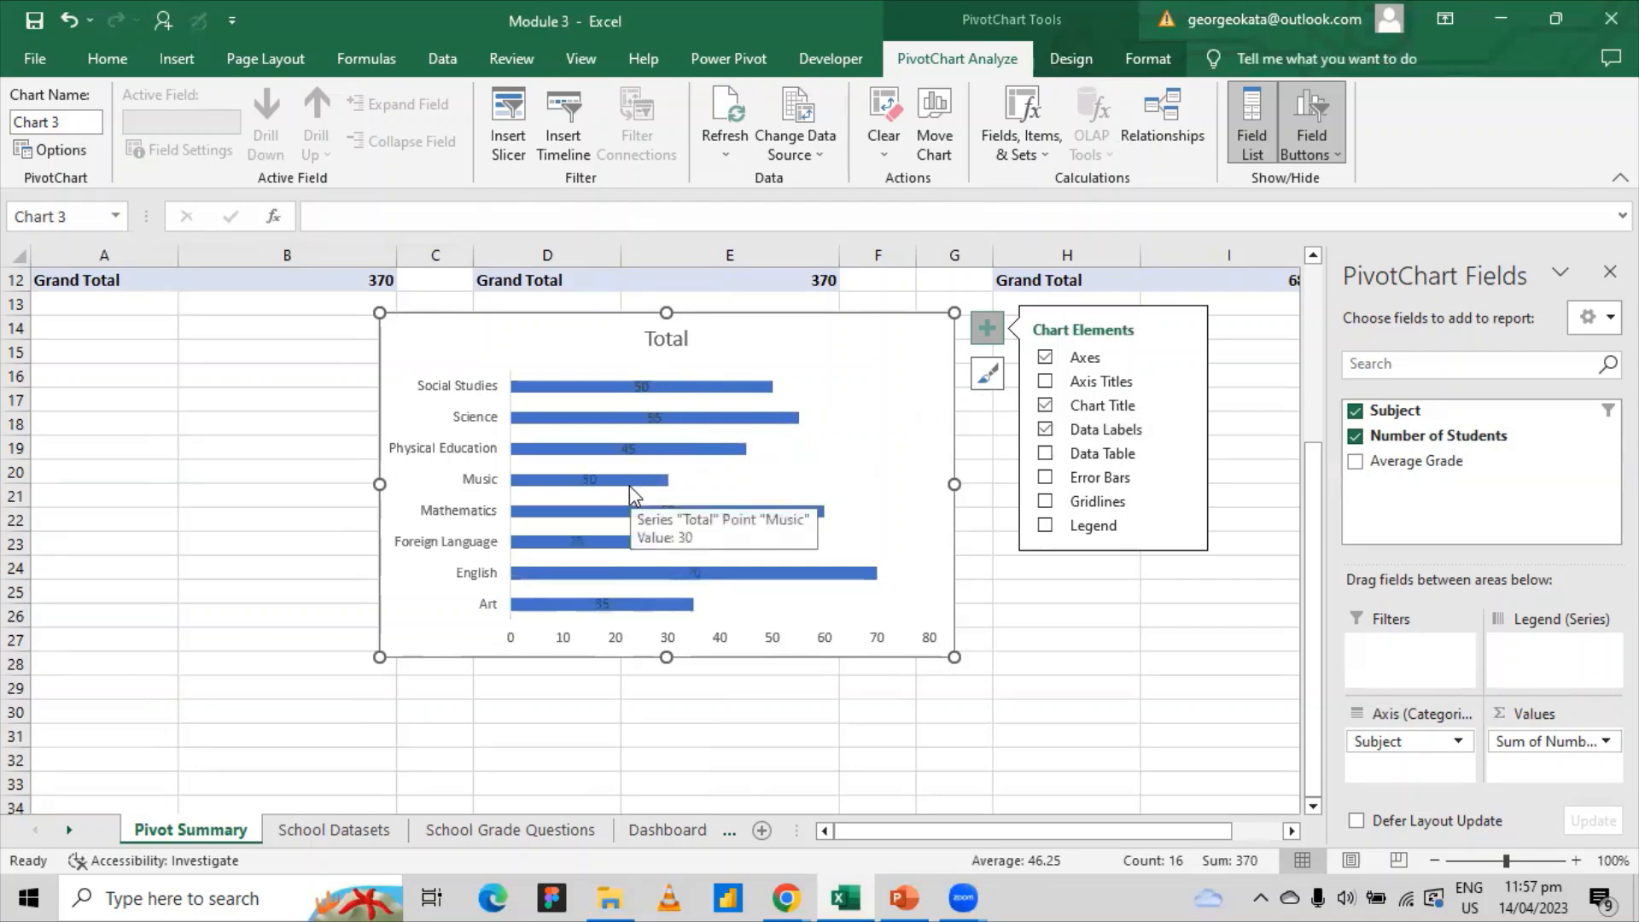
left_click(1177, 430)
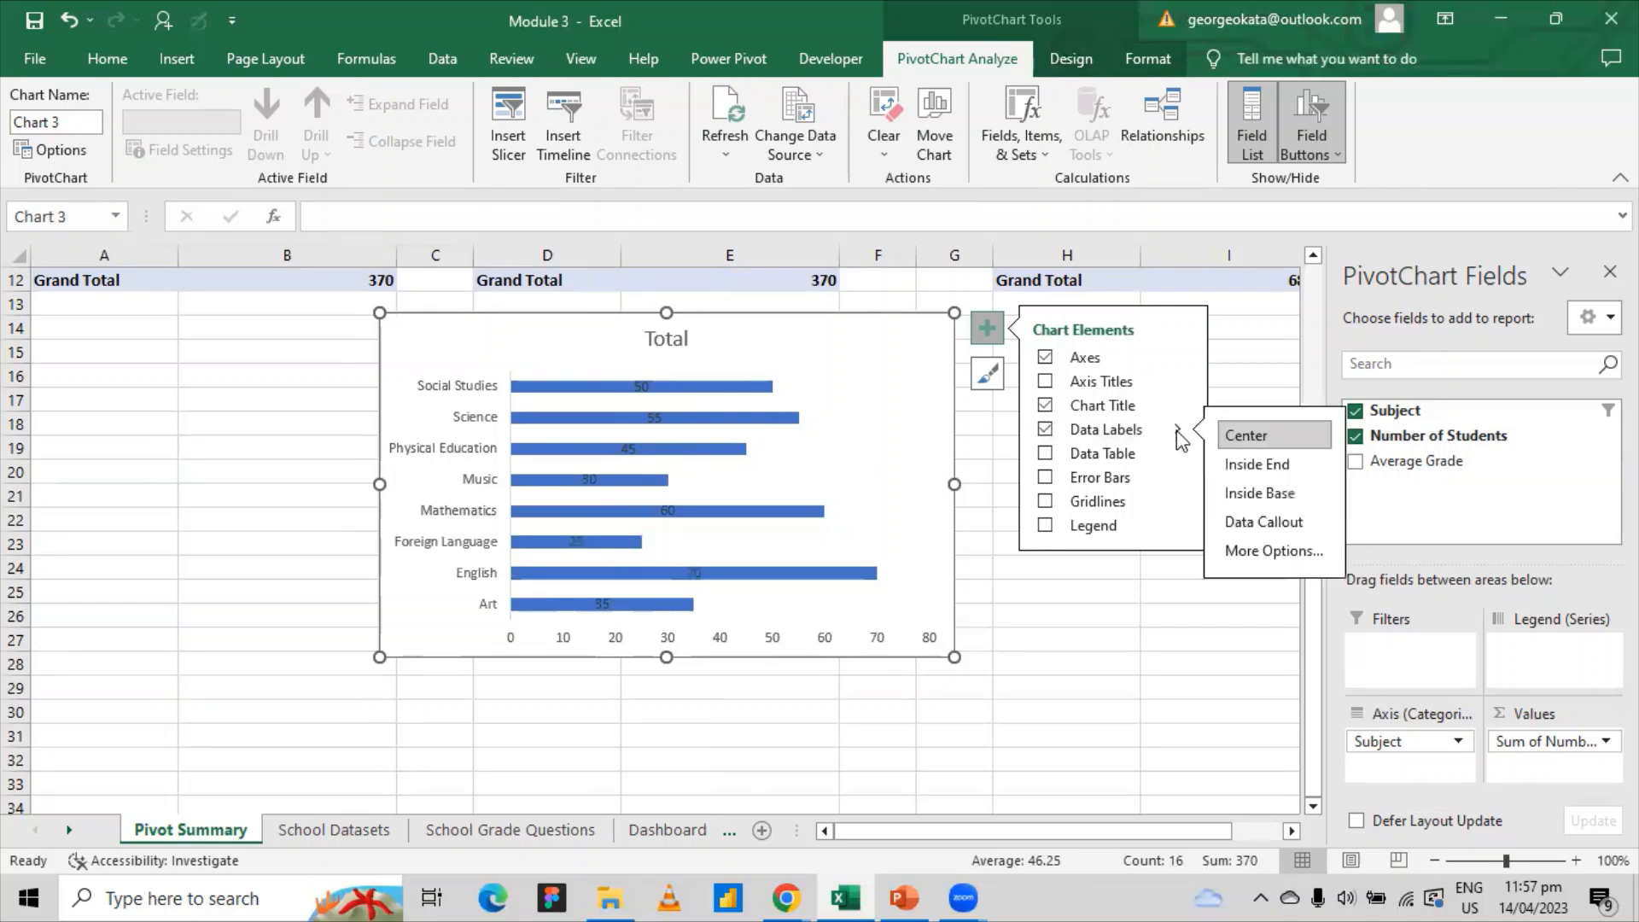
left_click(1134, 431)
left_click(1046, 431)
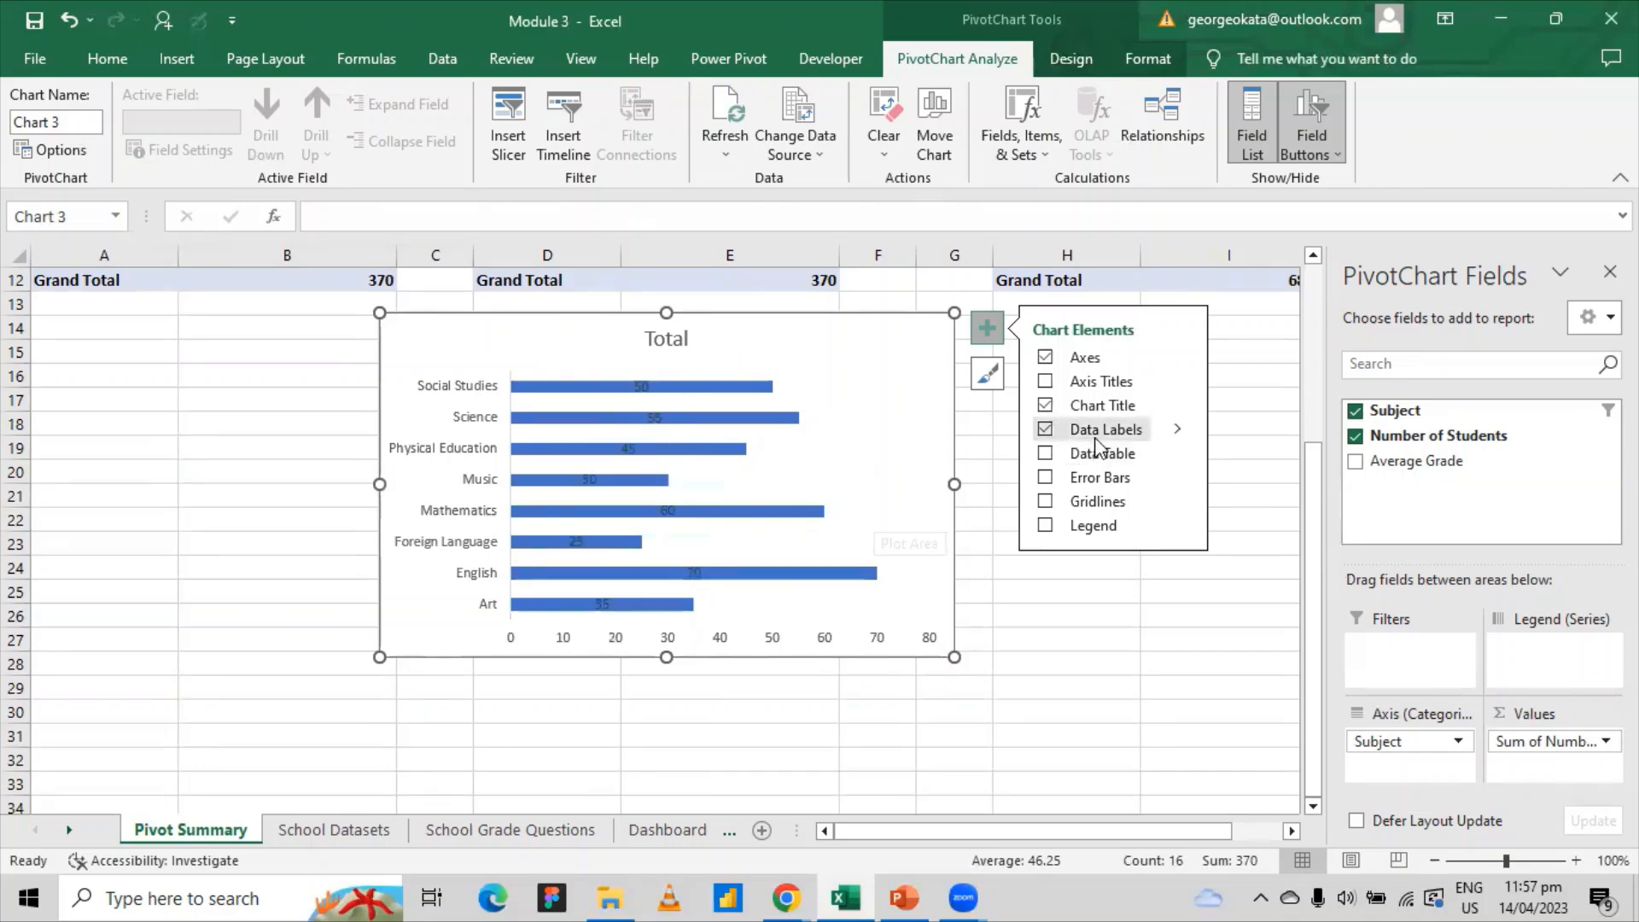
left_click(1179, 431)
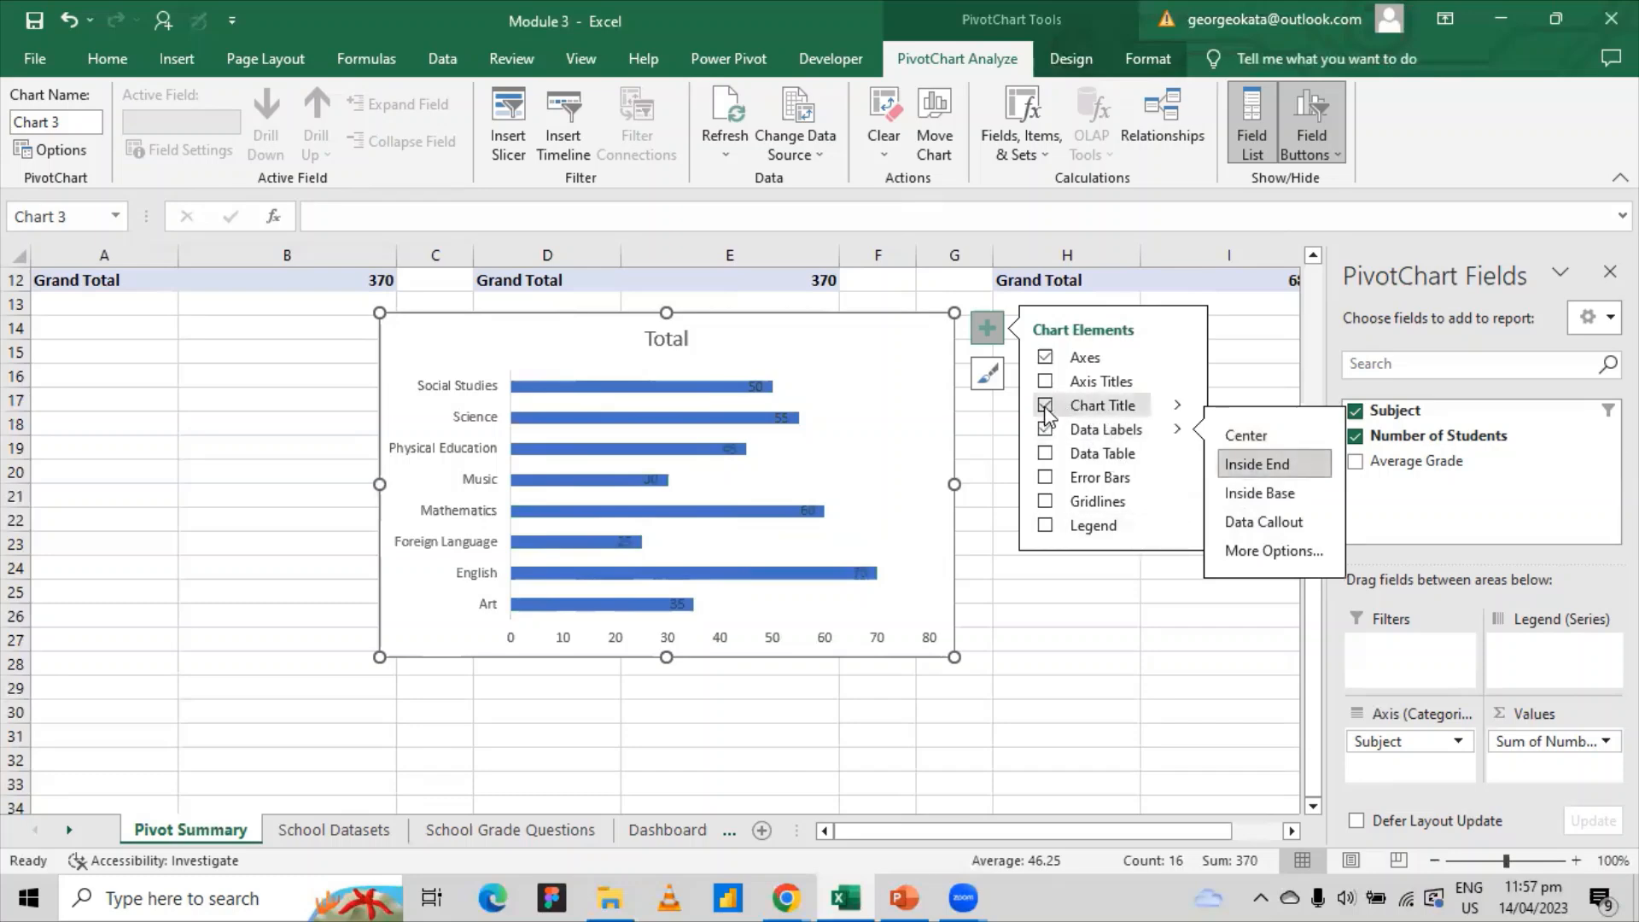
- Try primary horizontal and primary vertical axis titles on the bar chart
left_click(1049, 383)
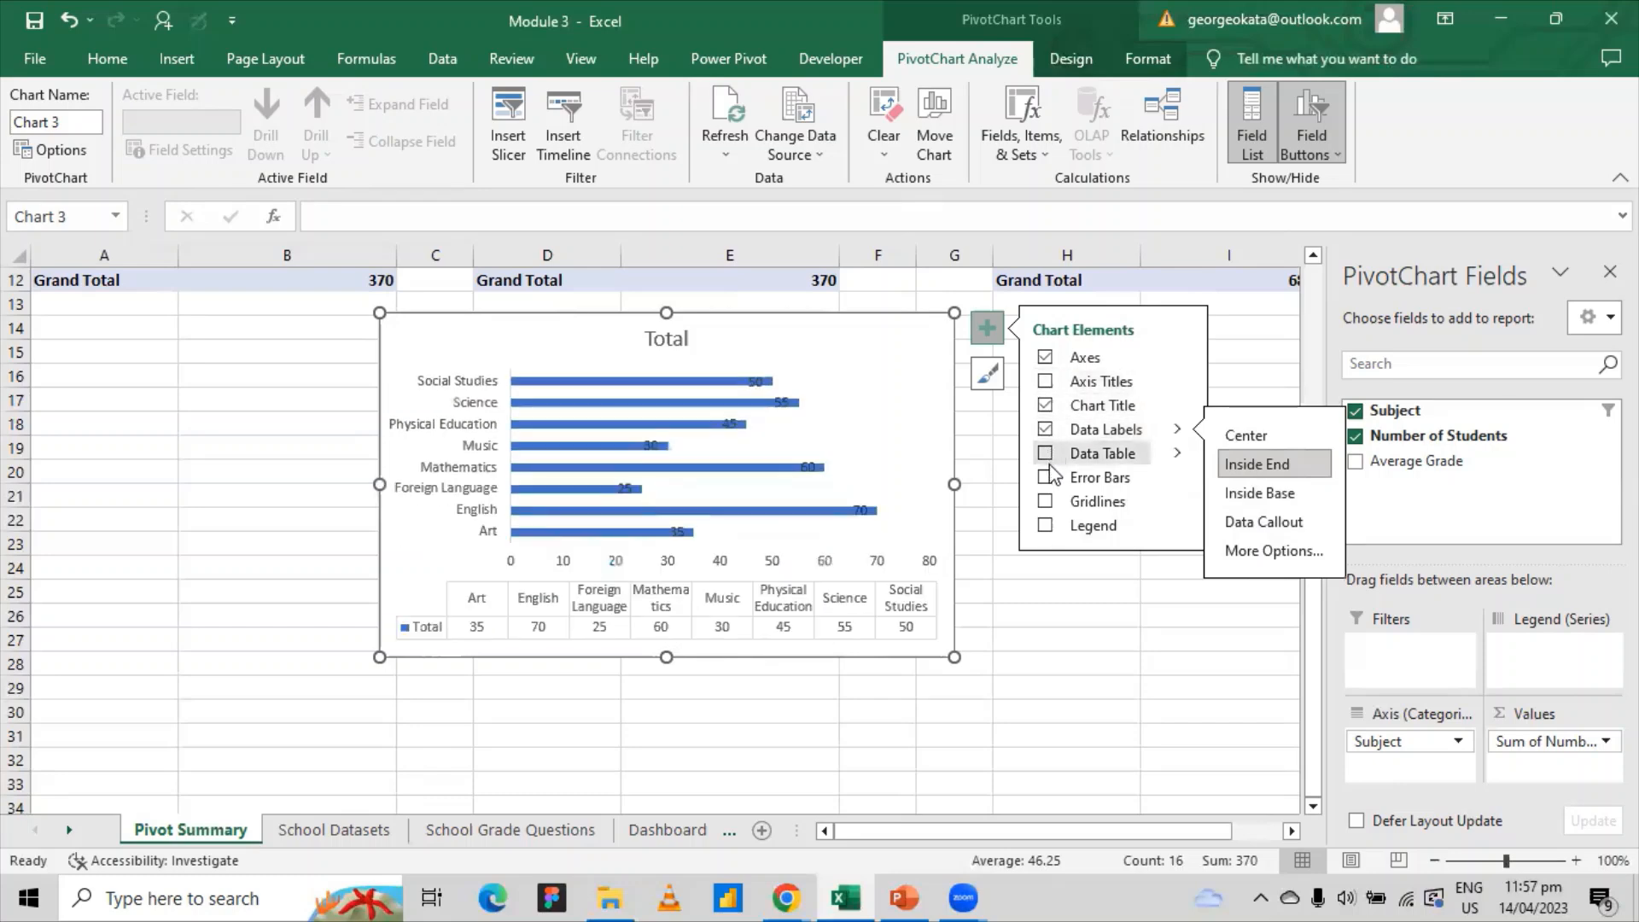
left_click(1178, 383)
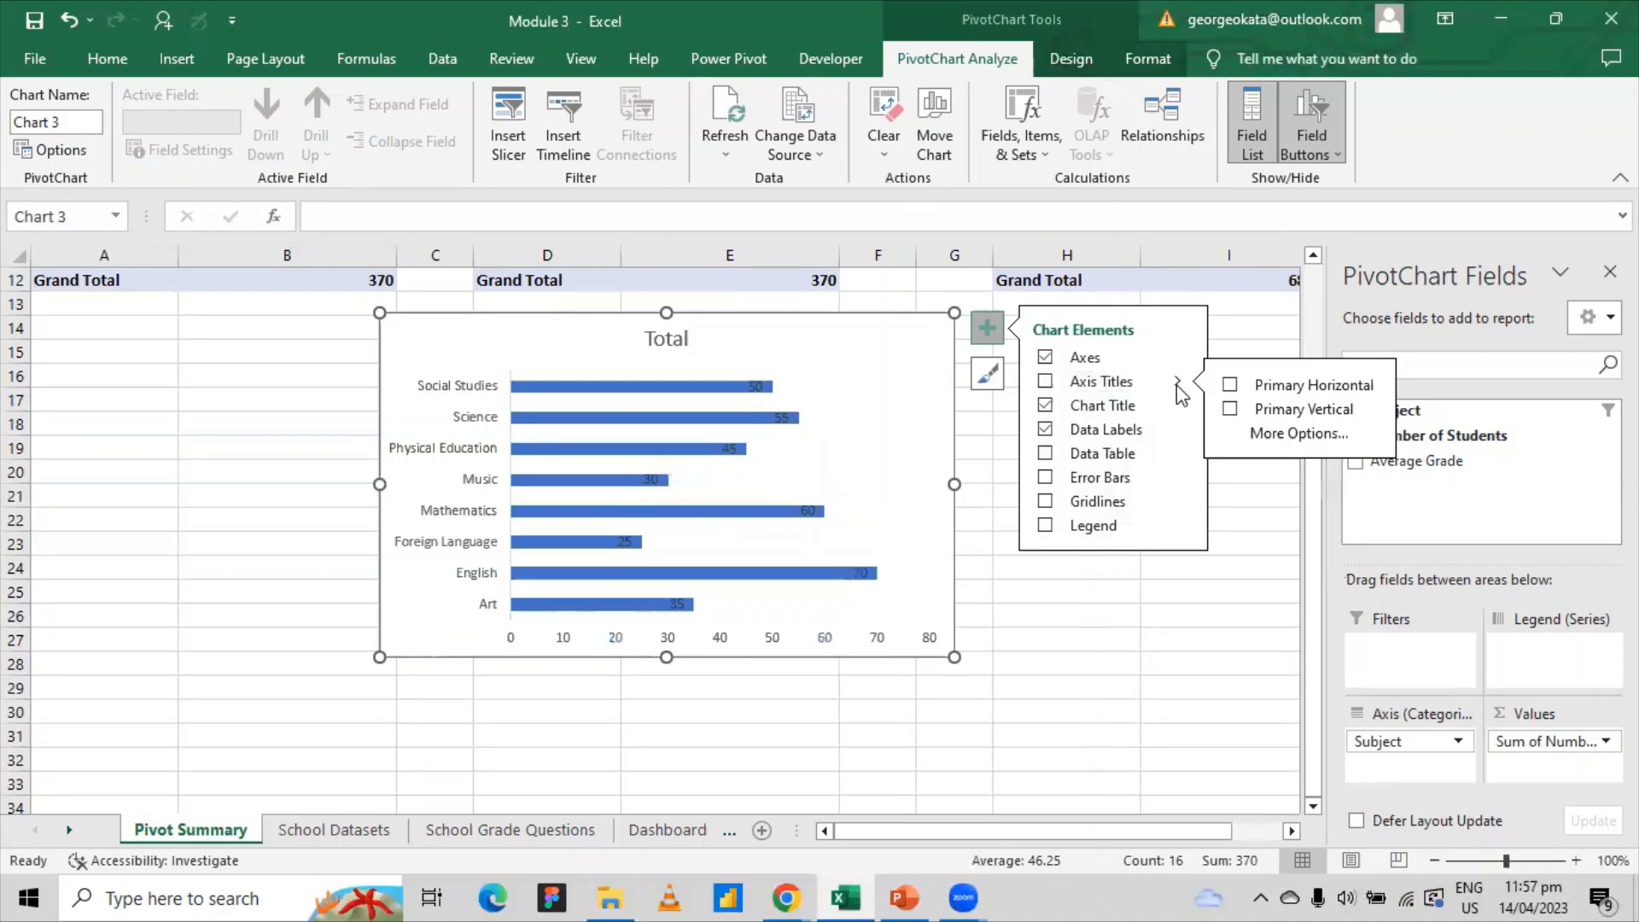
left_click(1230, 387)
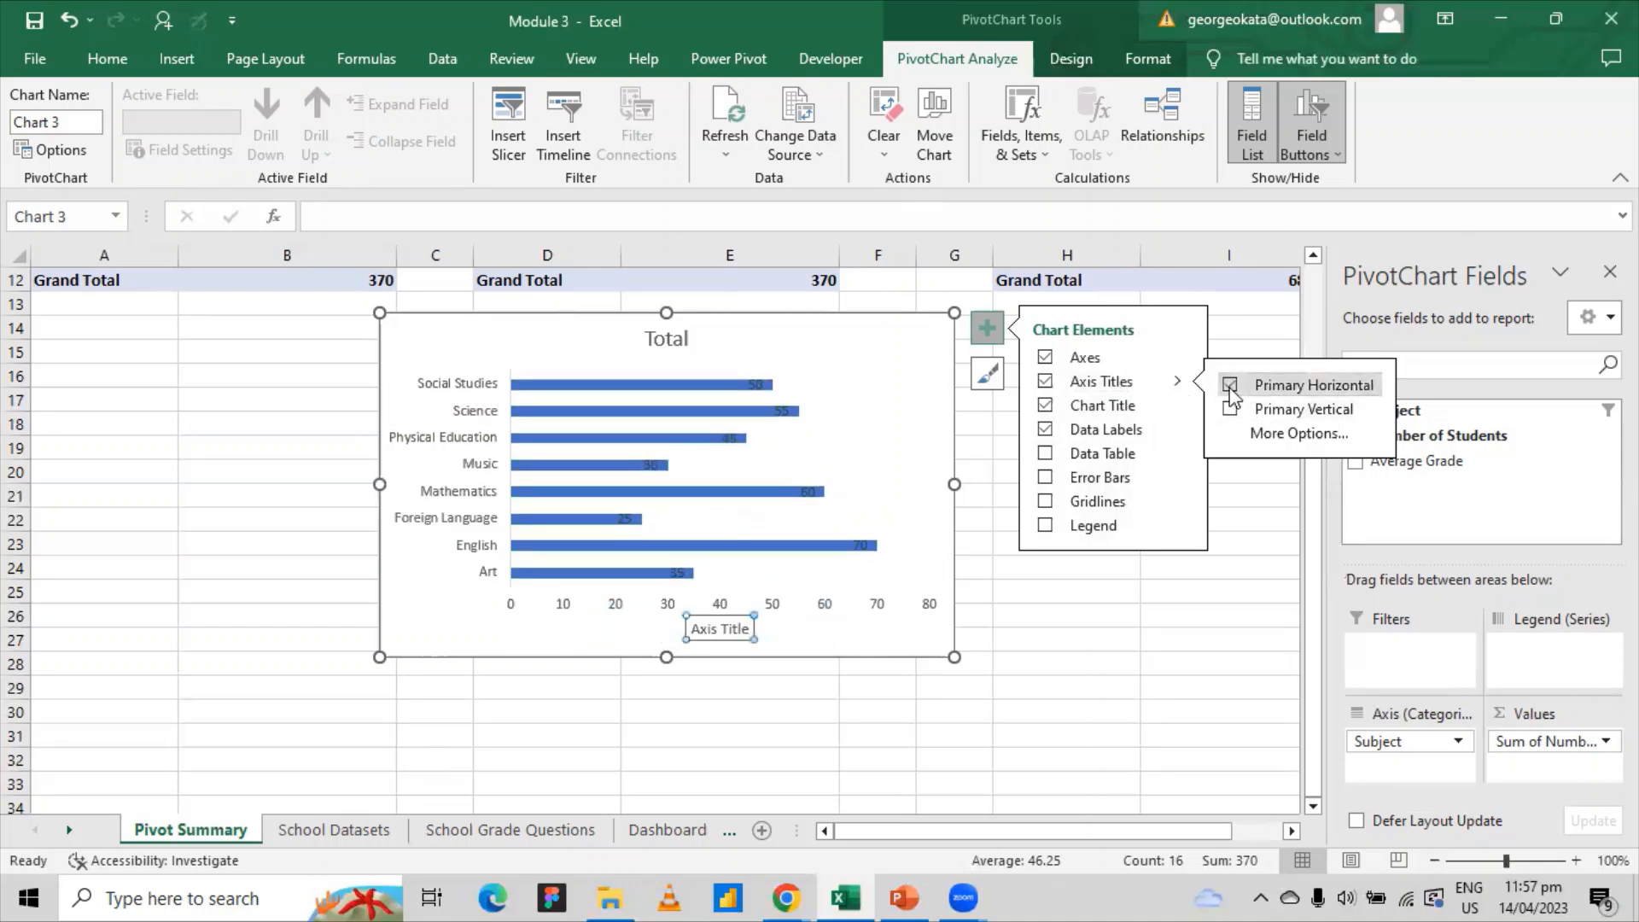
left_click(1231, 410)
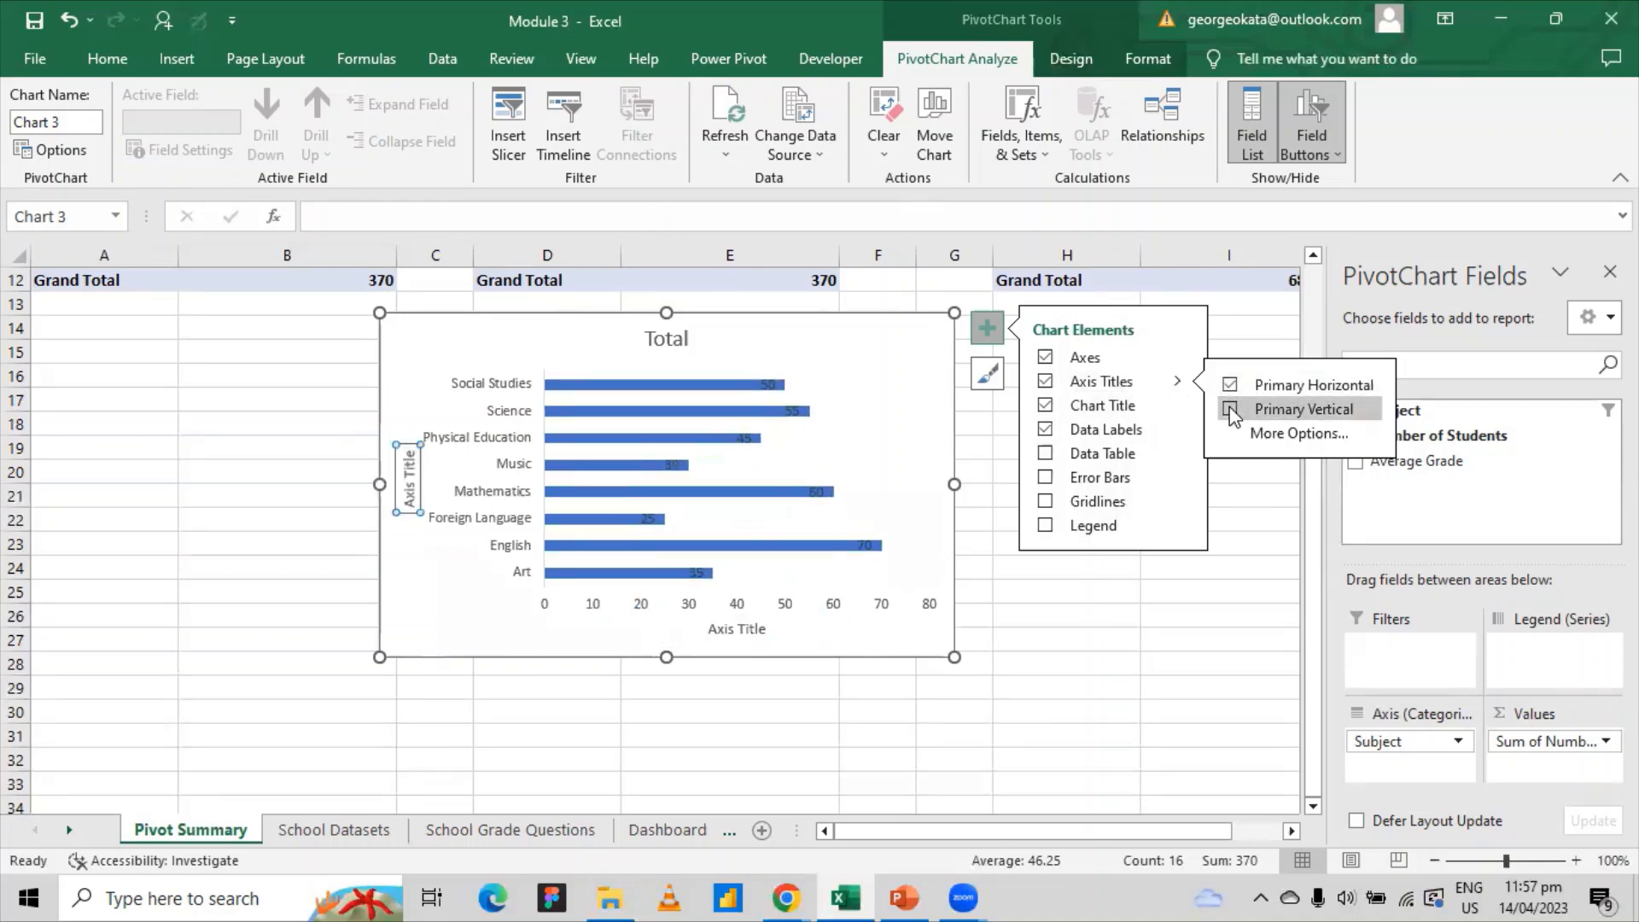
left_click(1230, 410)
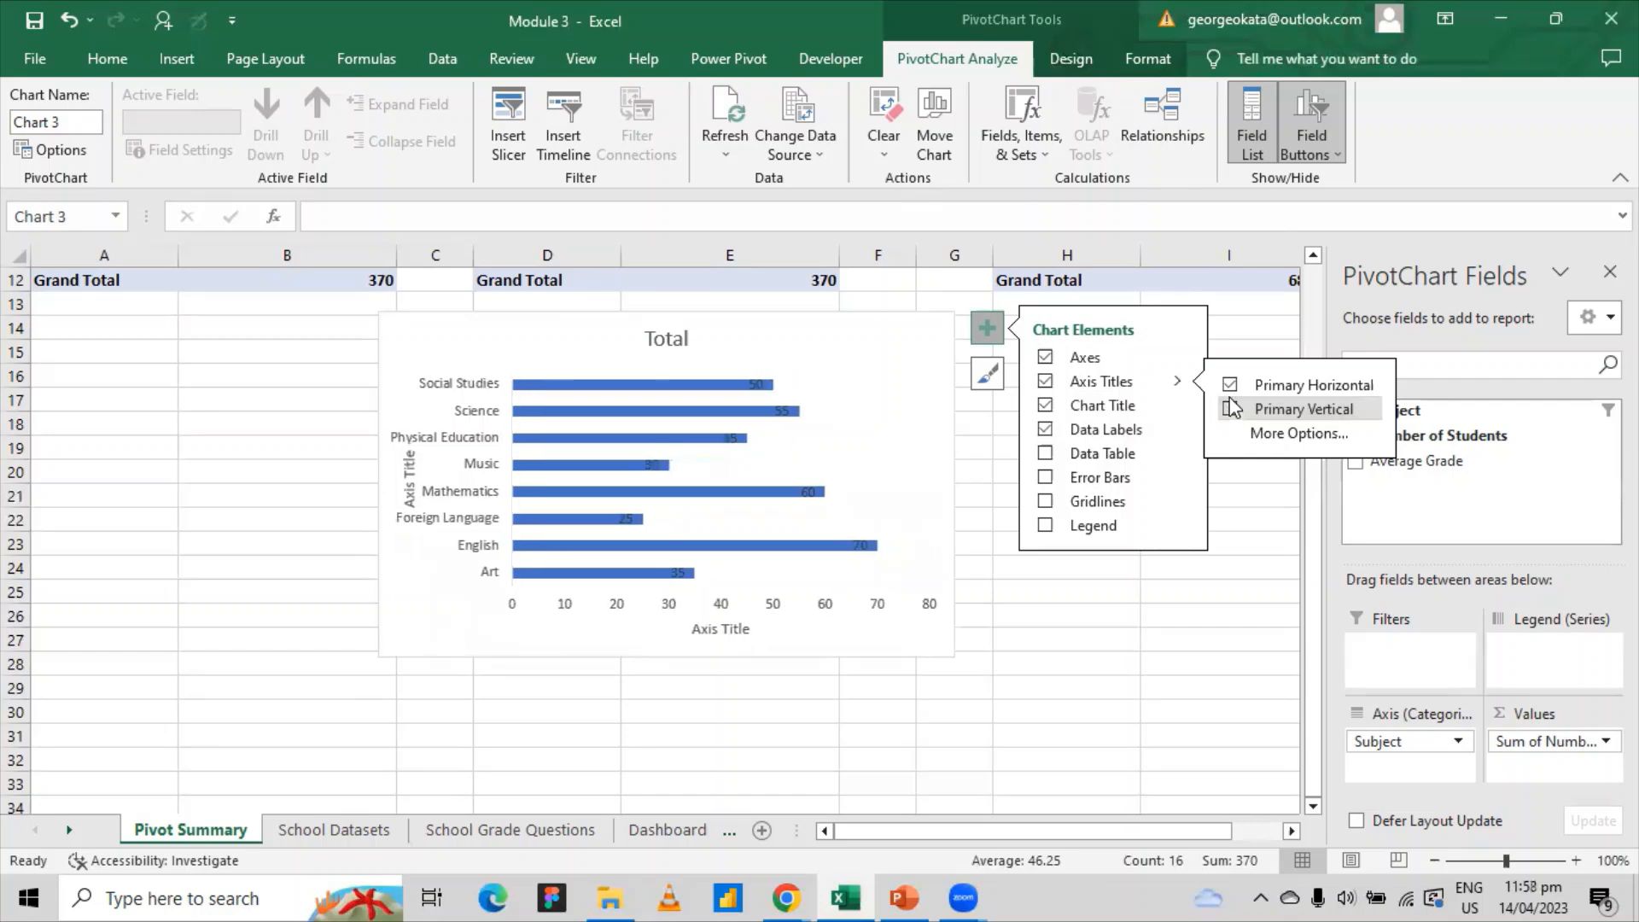
left_click(1230, 387)
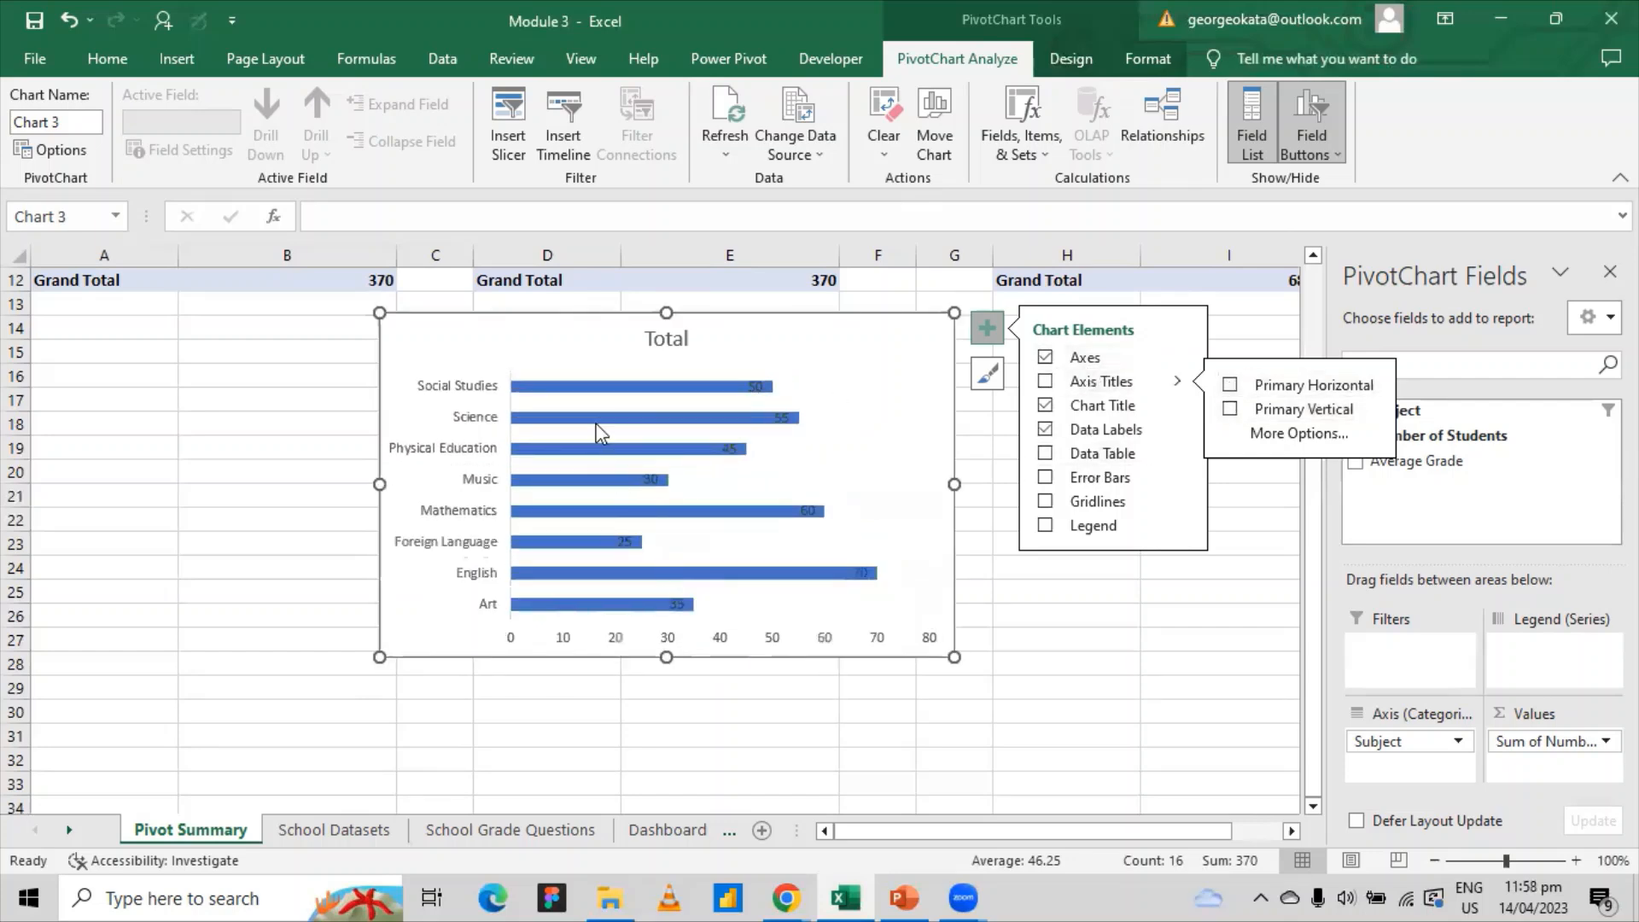
left_click(598, 395)
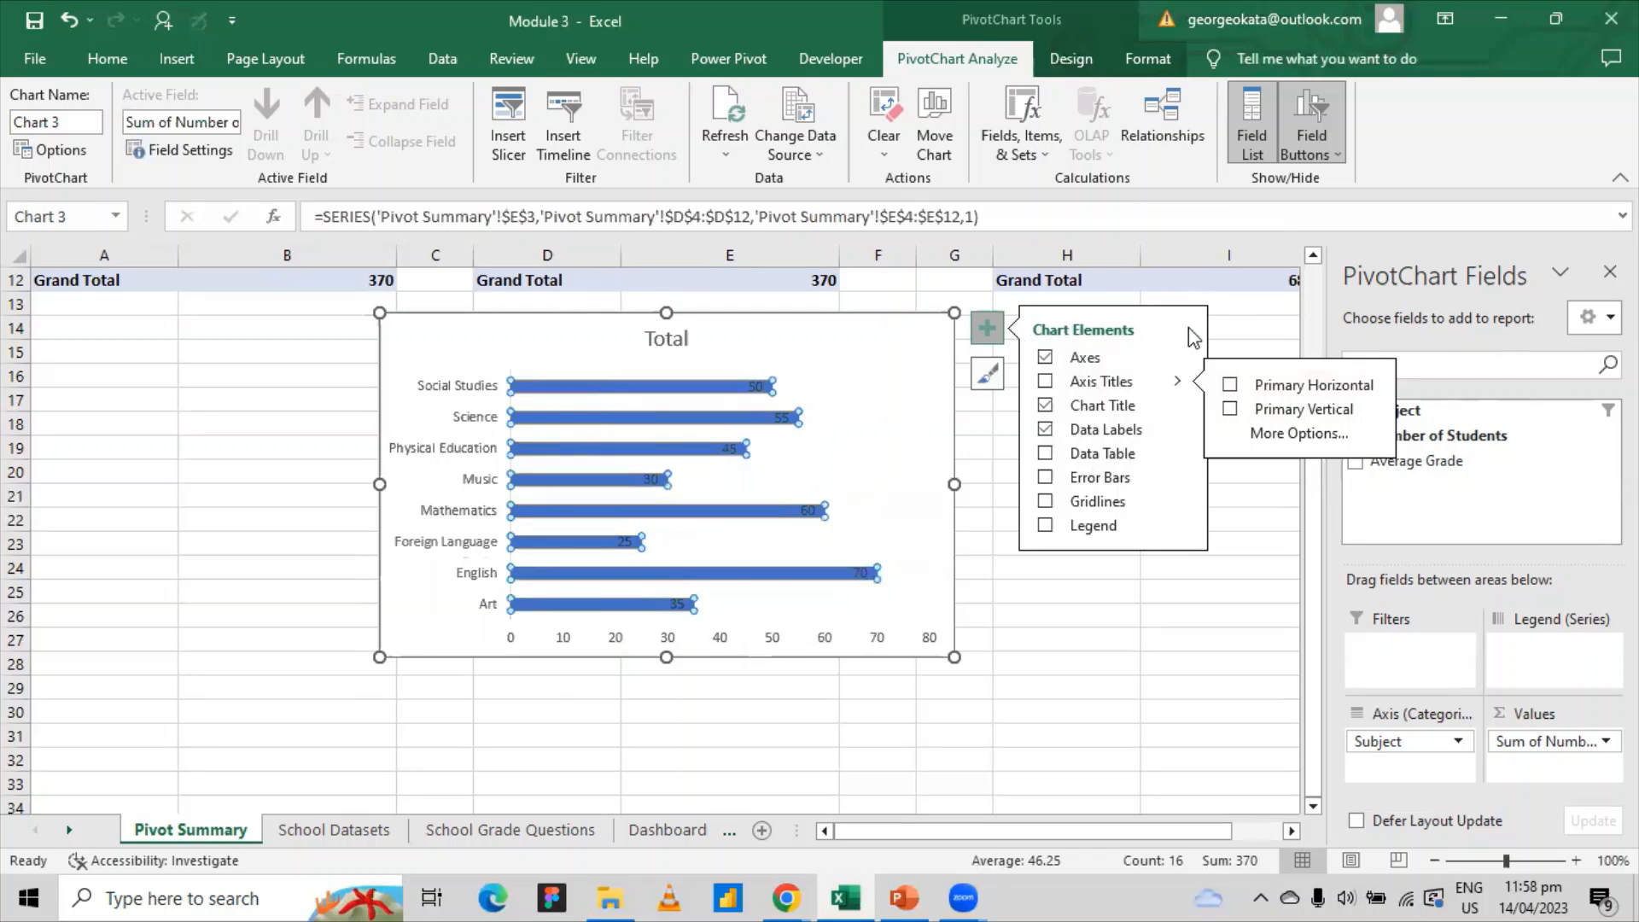
left_click(1227, 334)
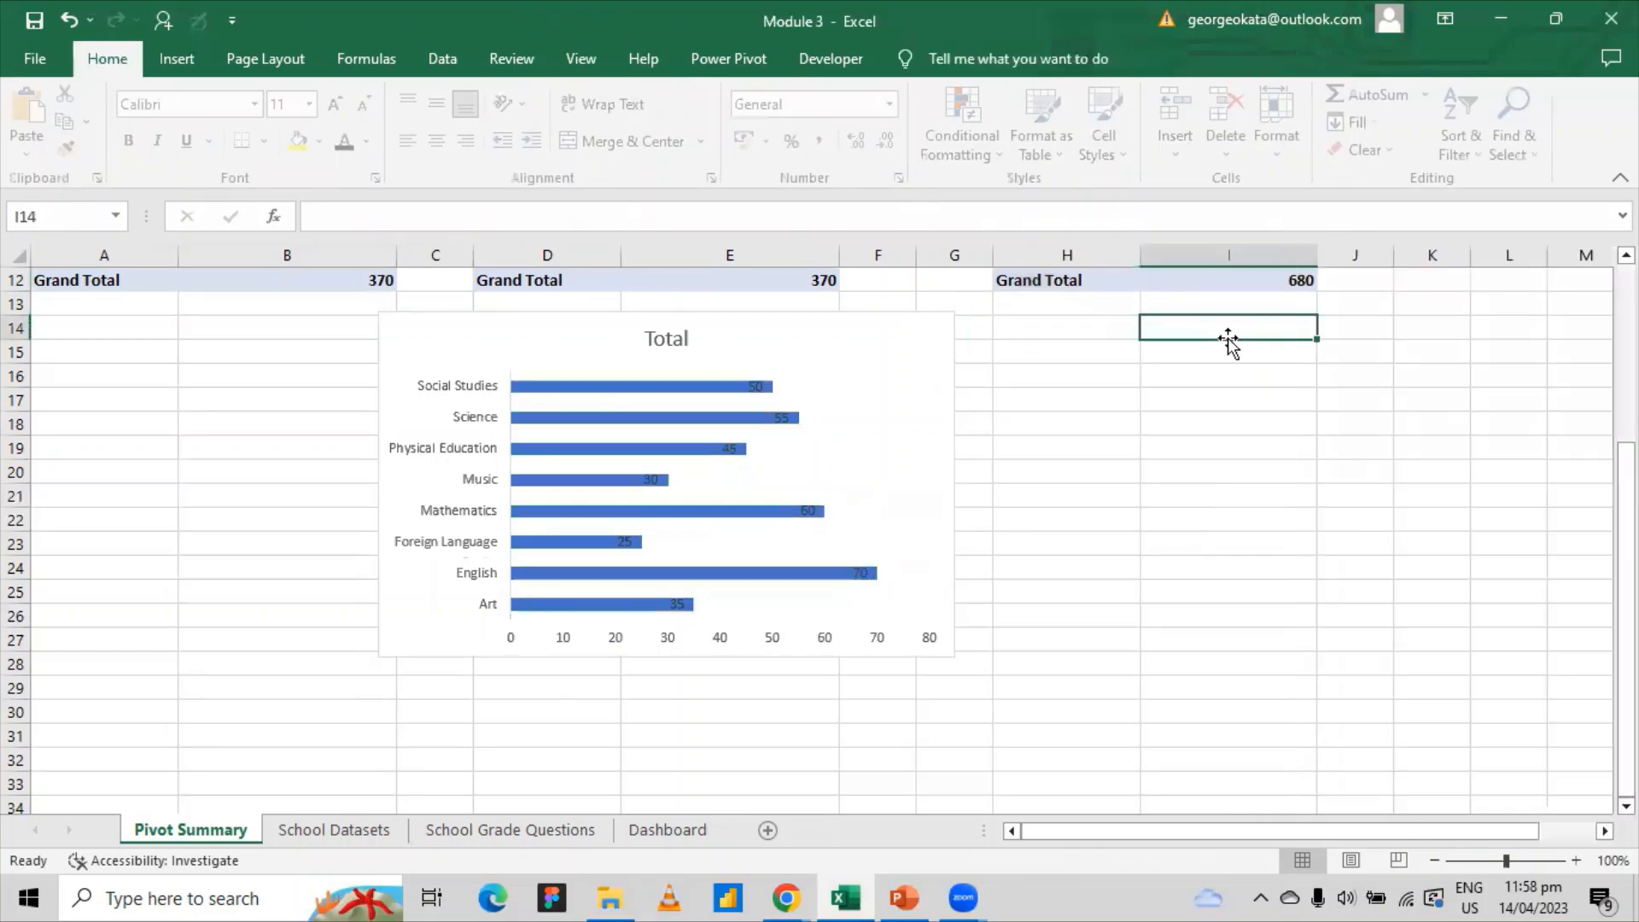
left_click(586, 389)
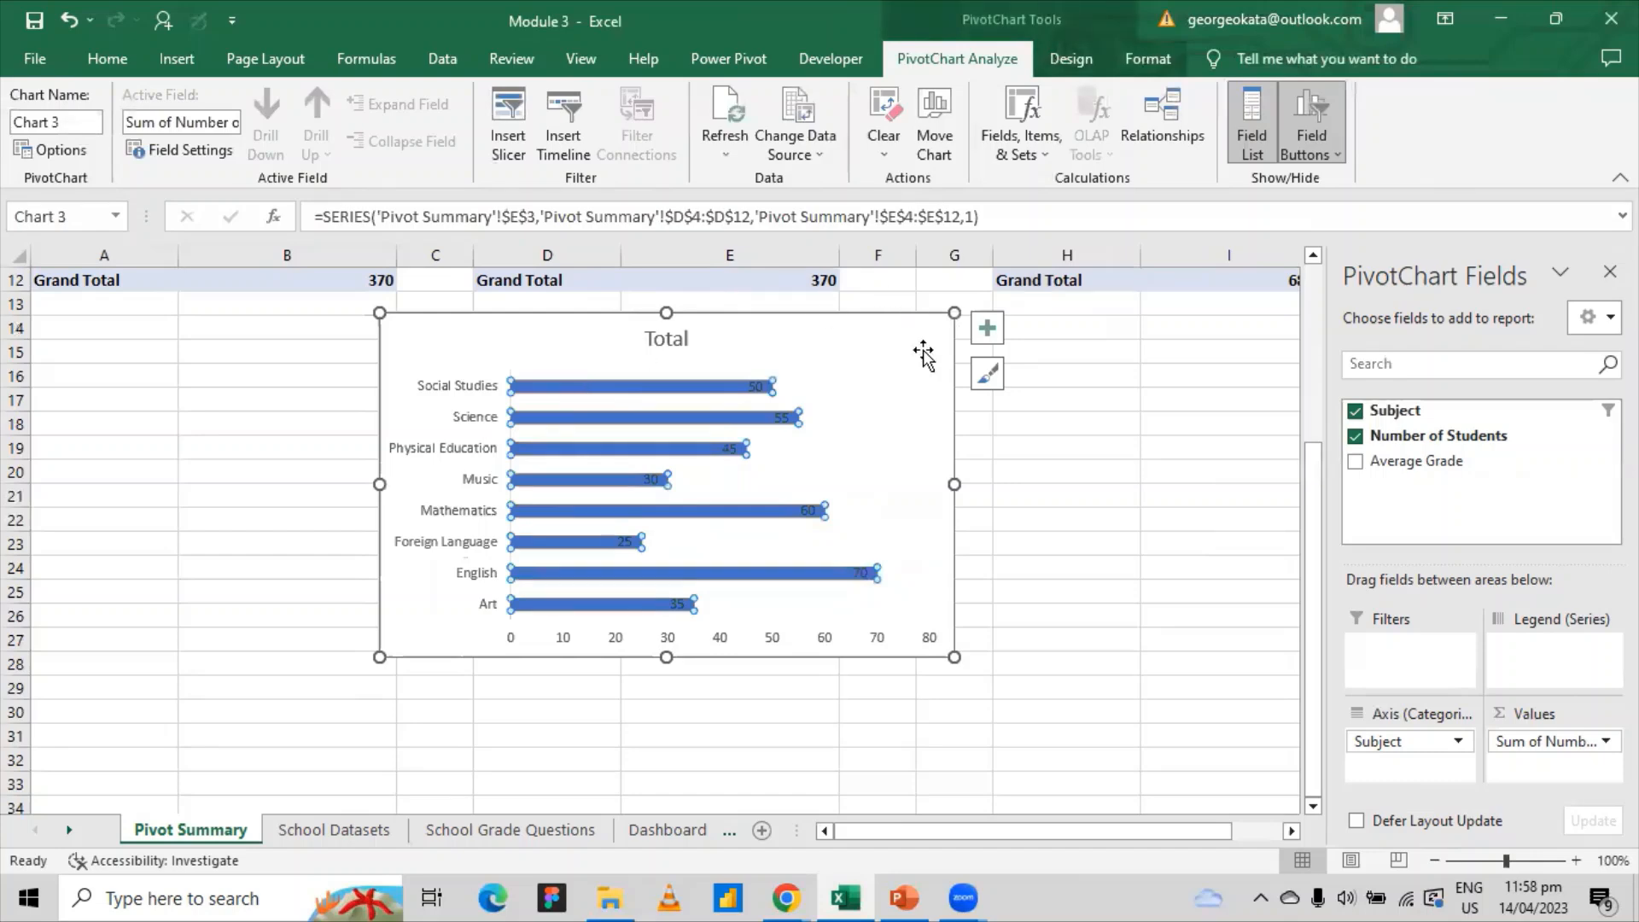
left_click(982, 376)
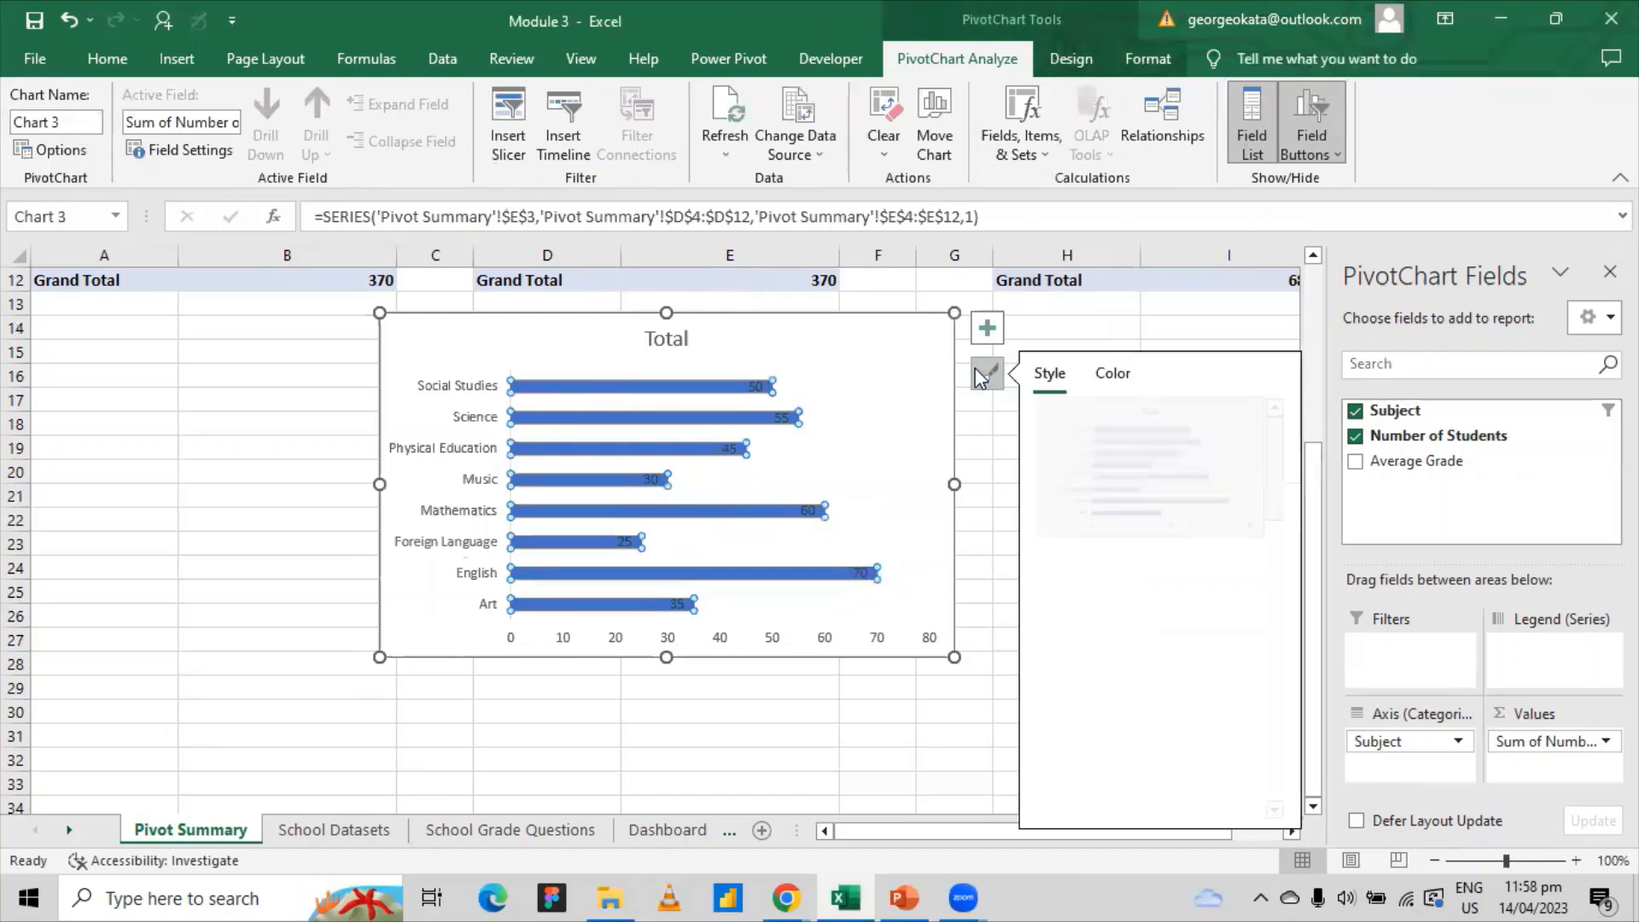
- Open the data point formatting for the Social Studies bar and expand its border and fill settings
left_click(624, 388)
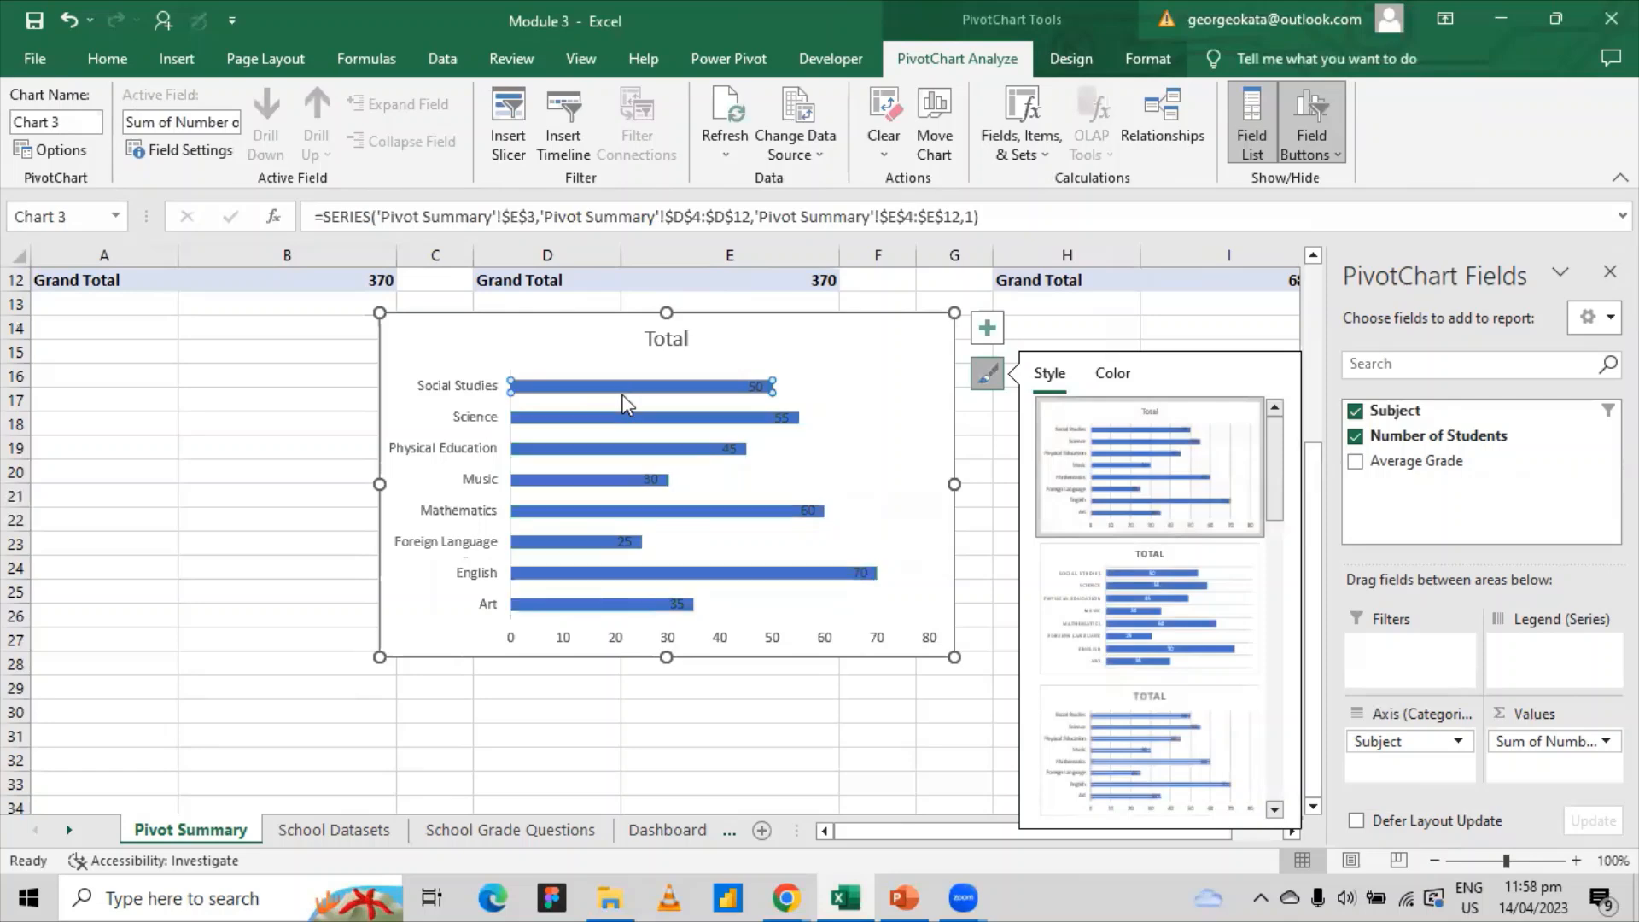
left_click(986, 328)
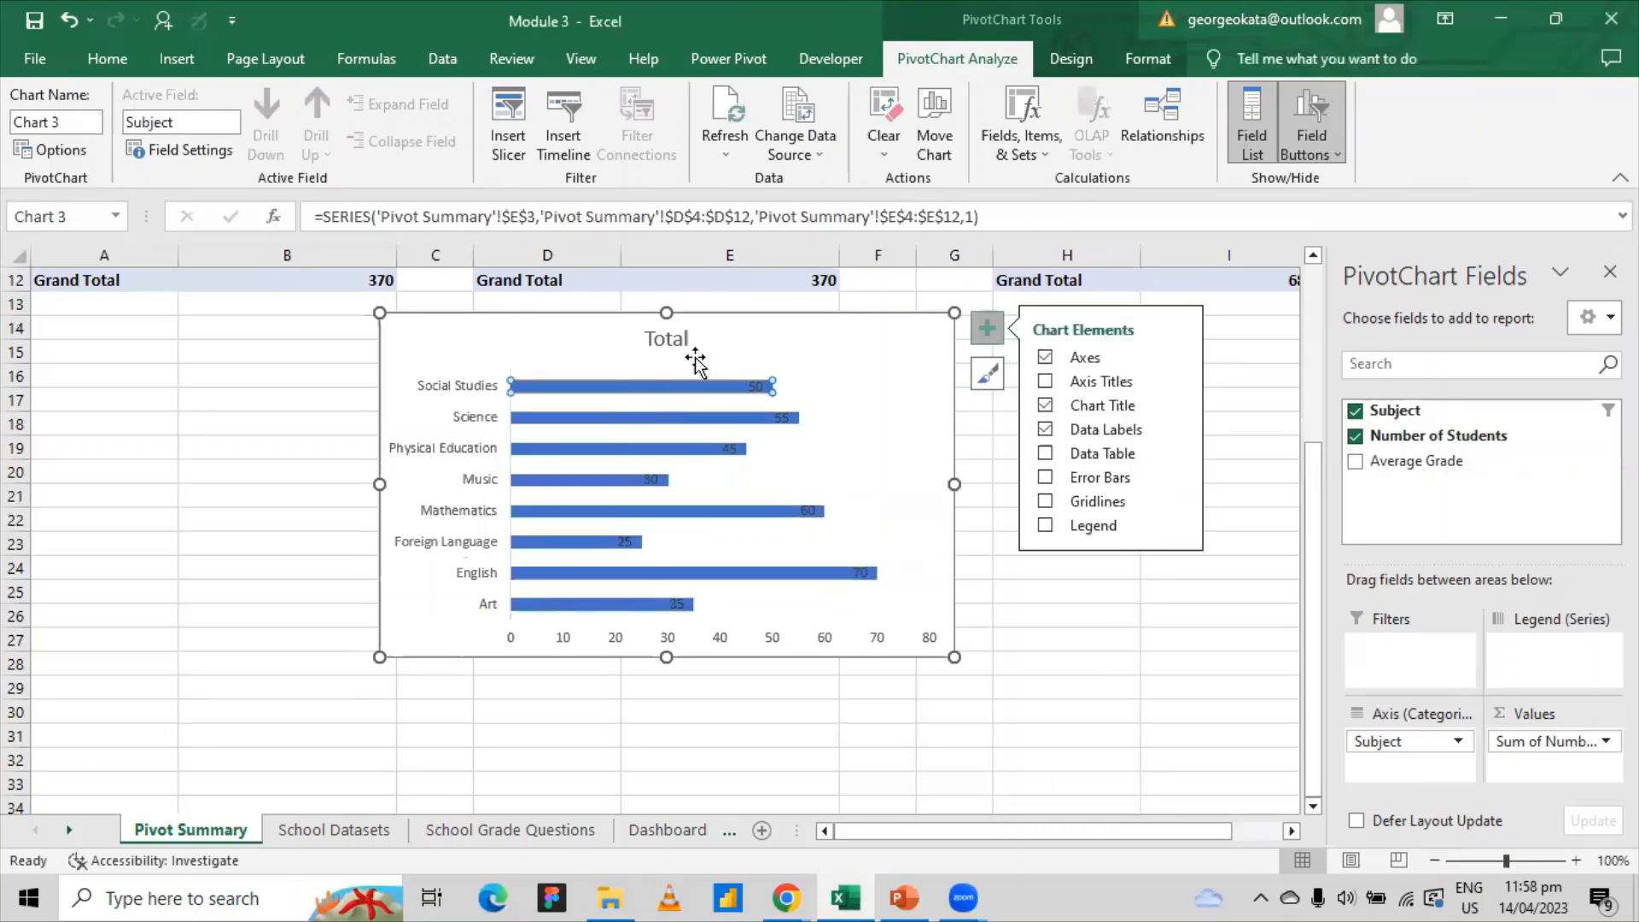
right_click(679, 392)
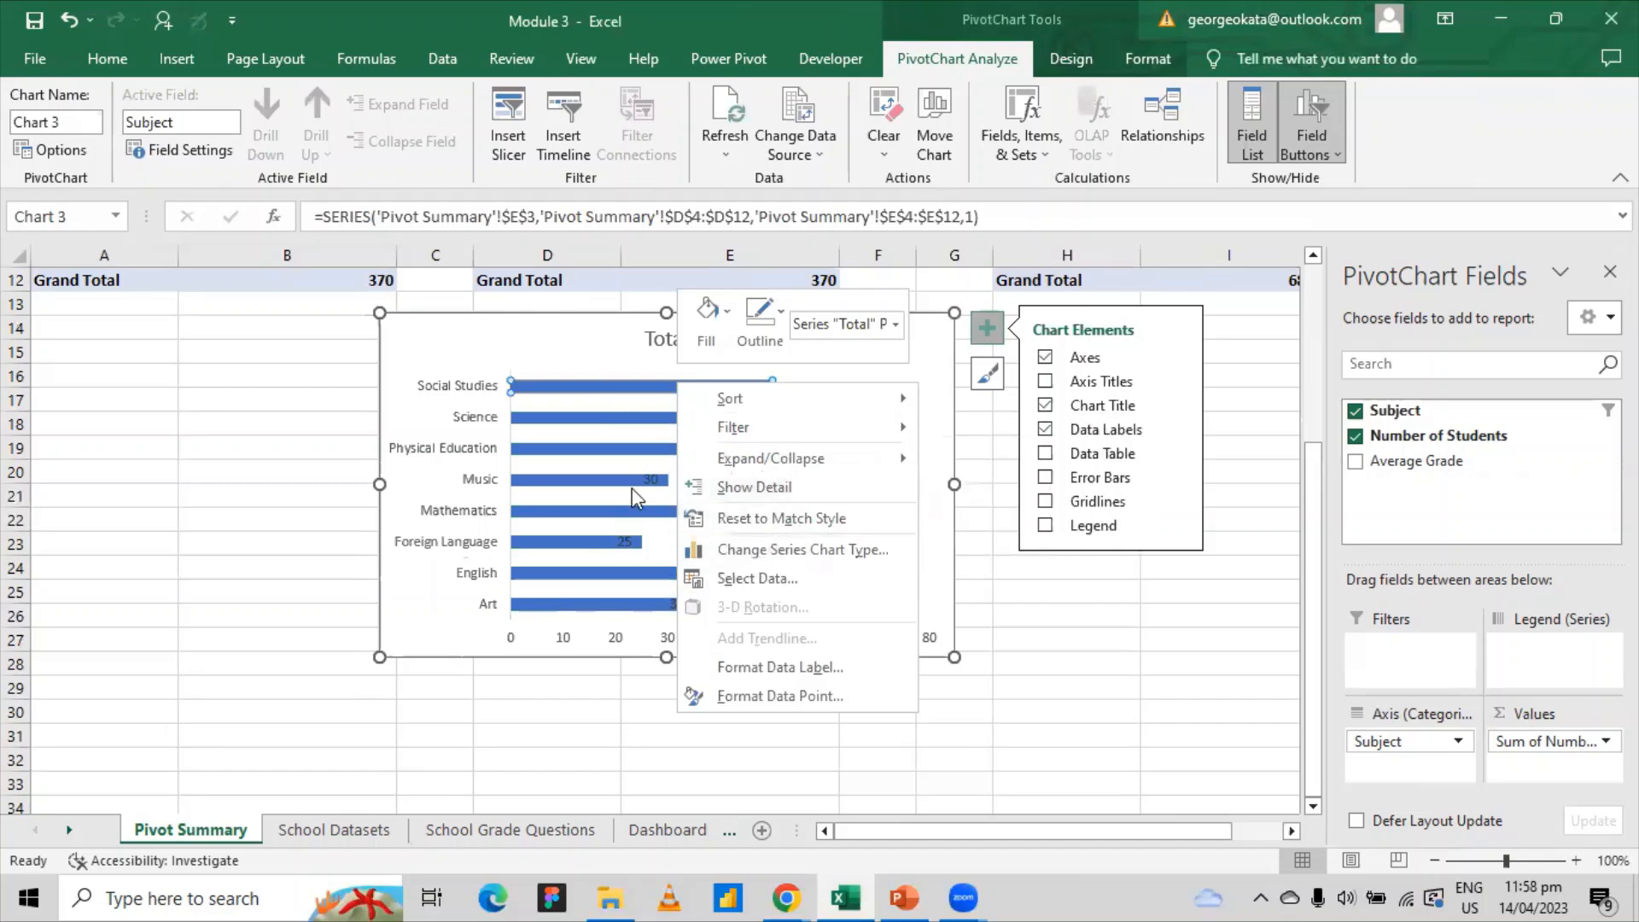
left_click(782, 692)
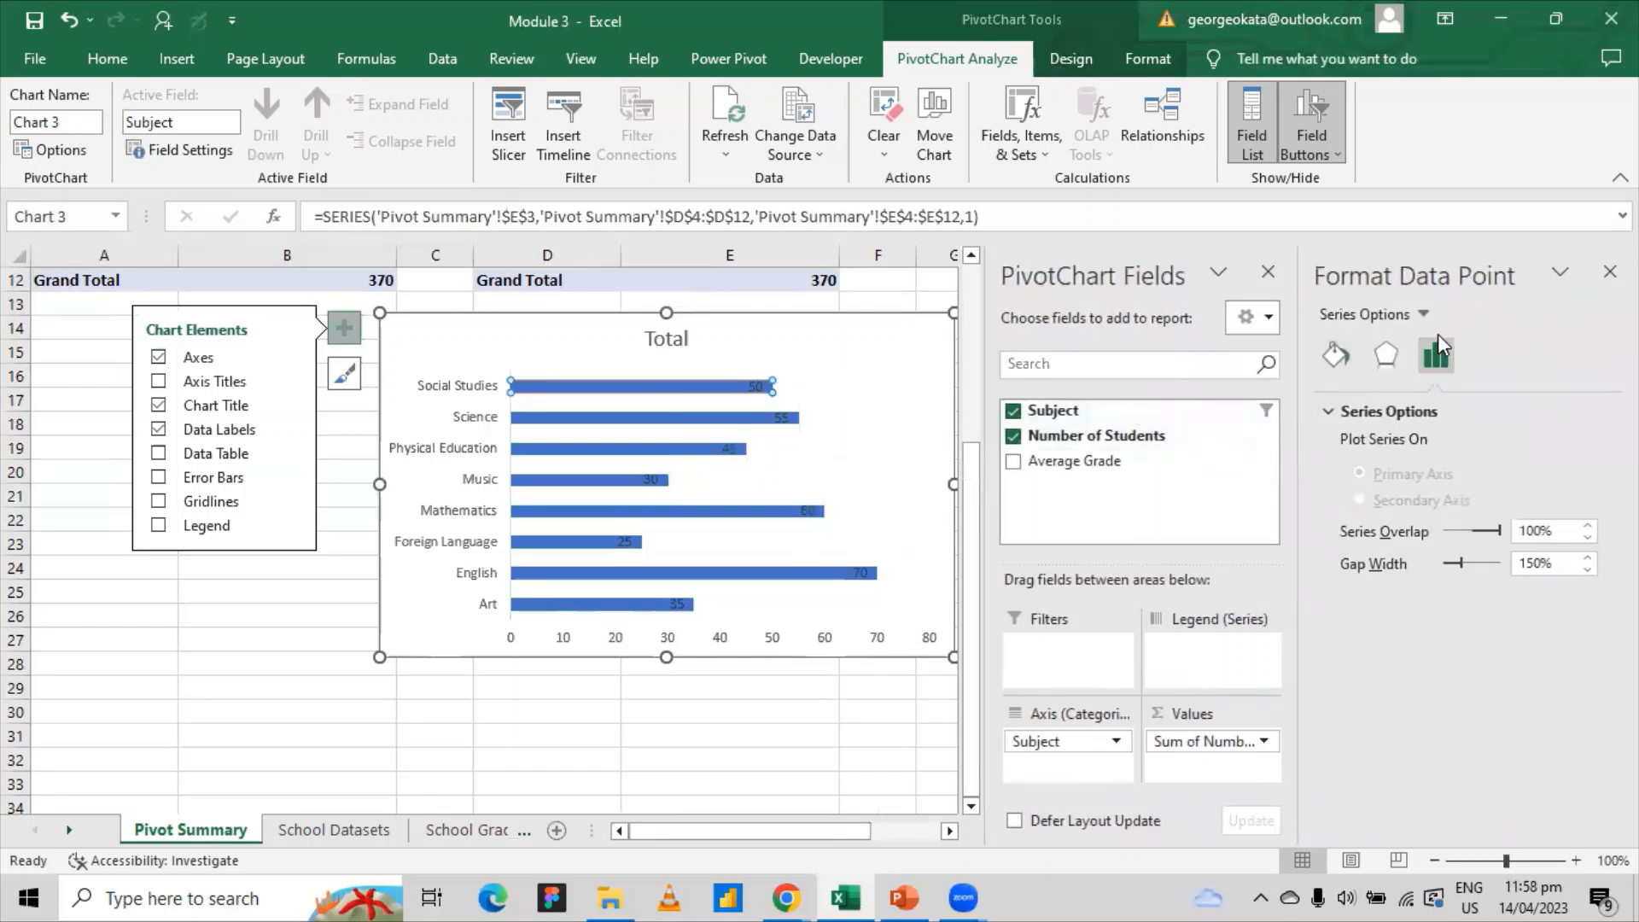
left_click(1391, 350)
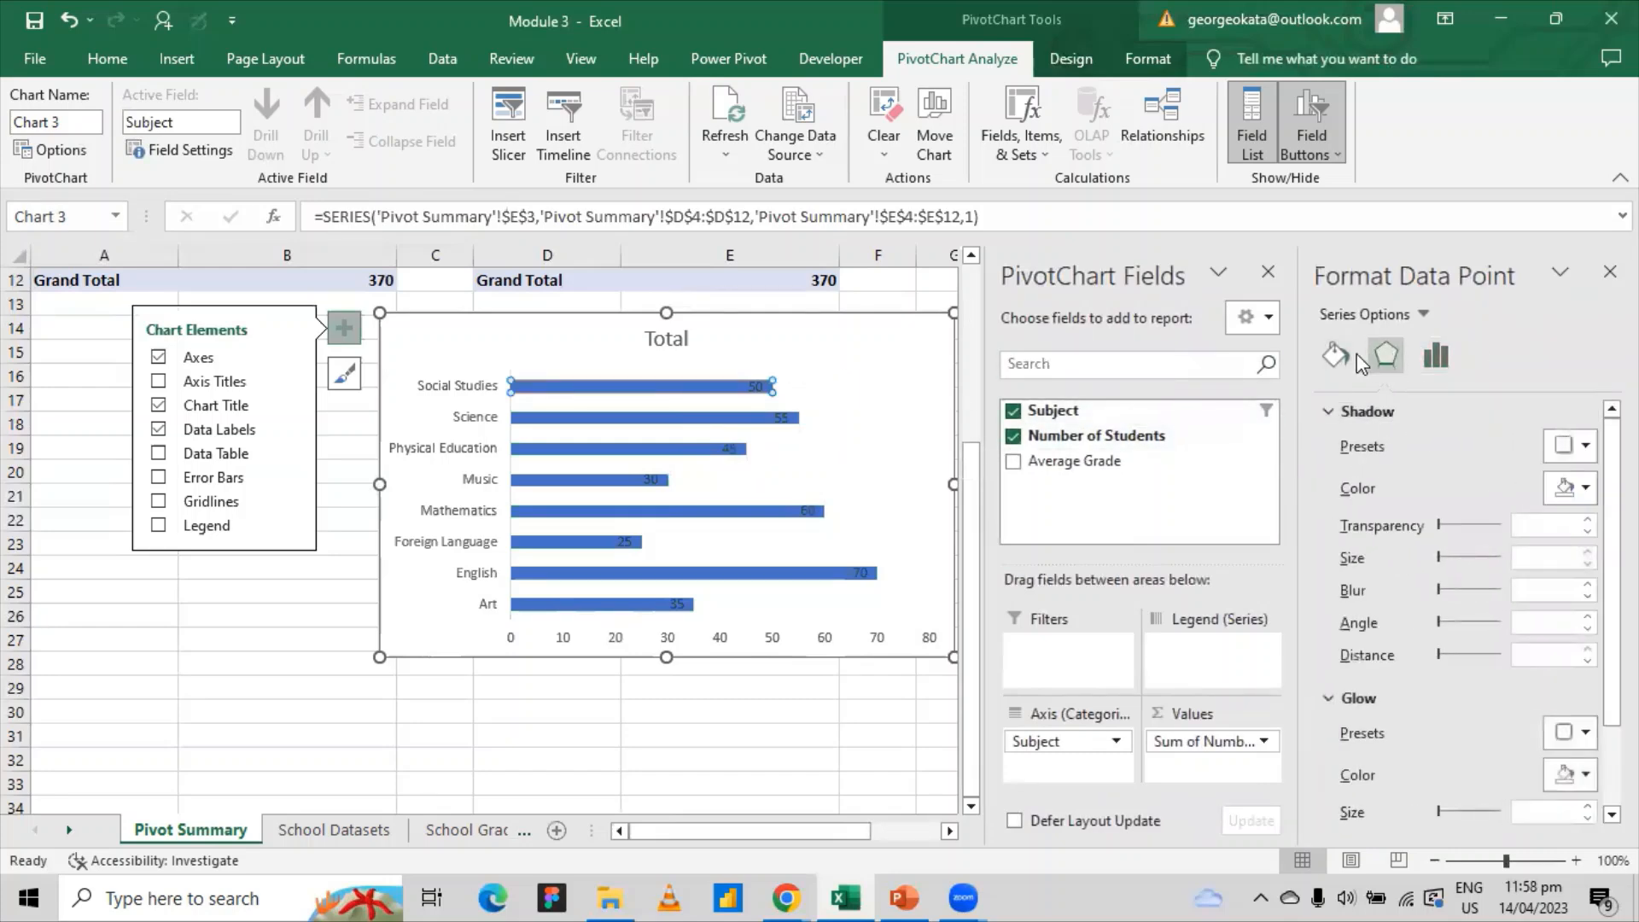
left_click(1332, 352)
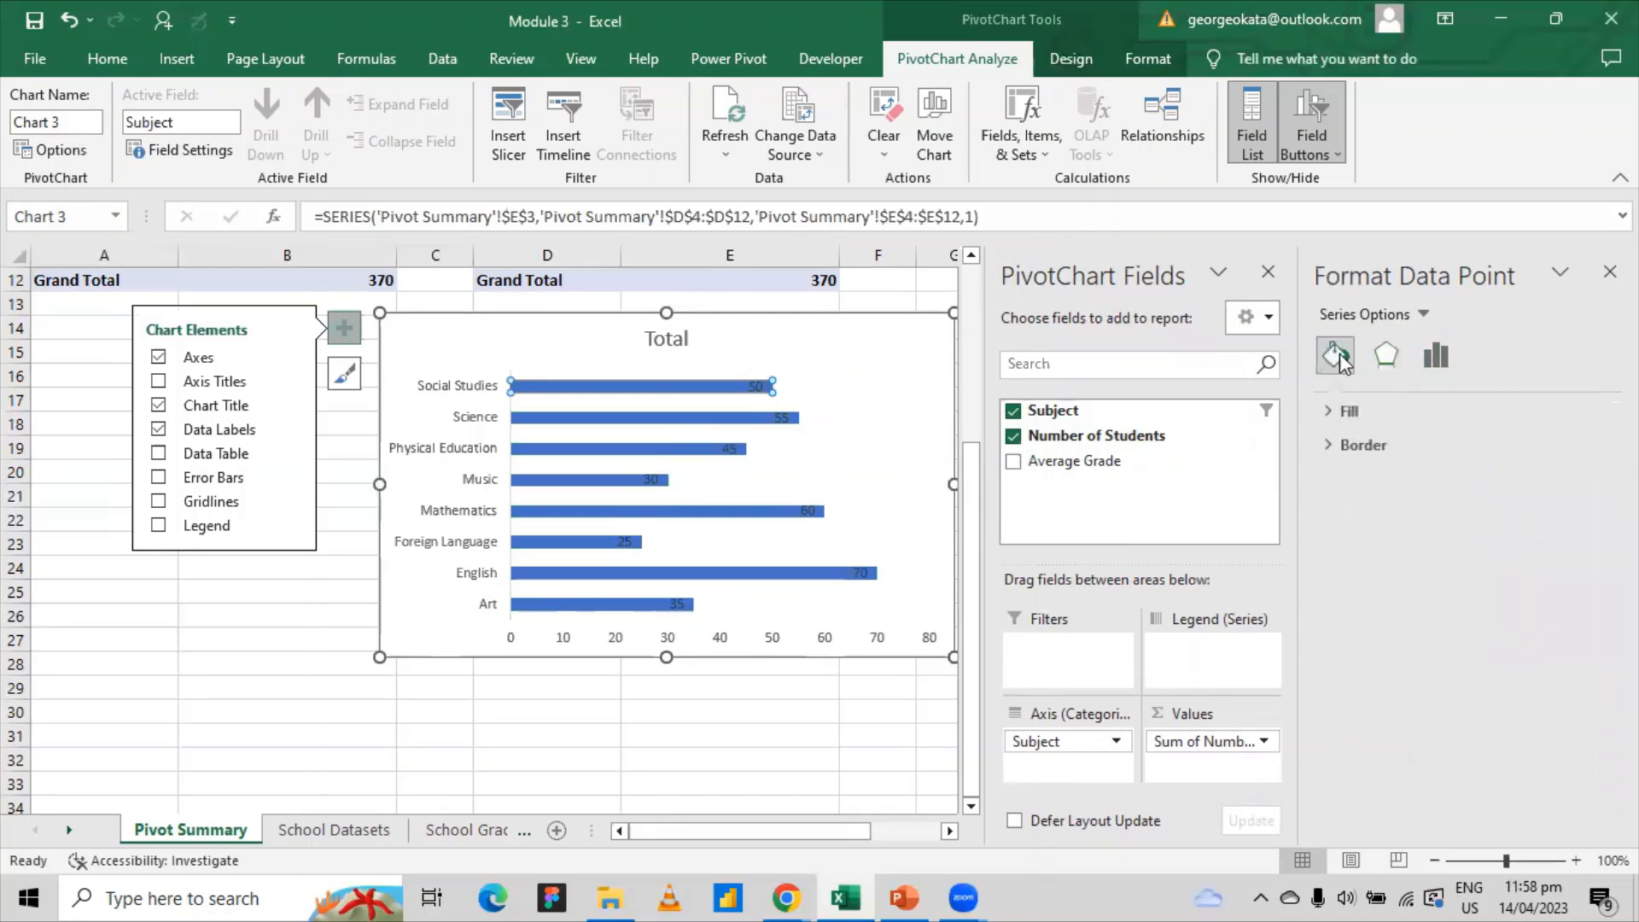
left_click(1327, 445)
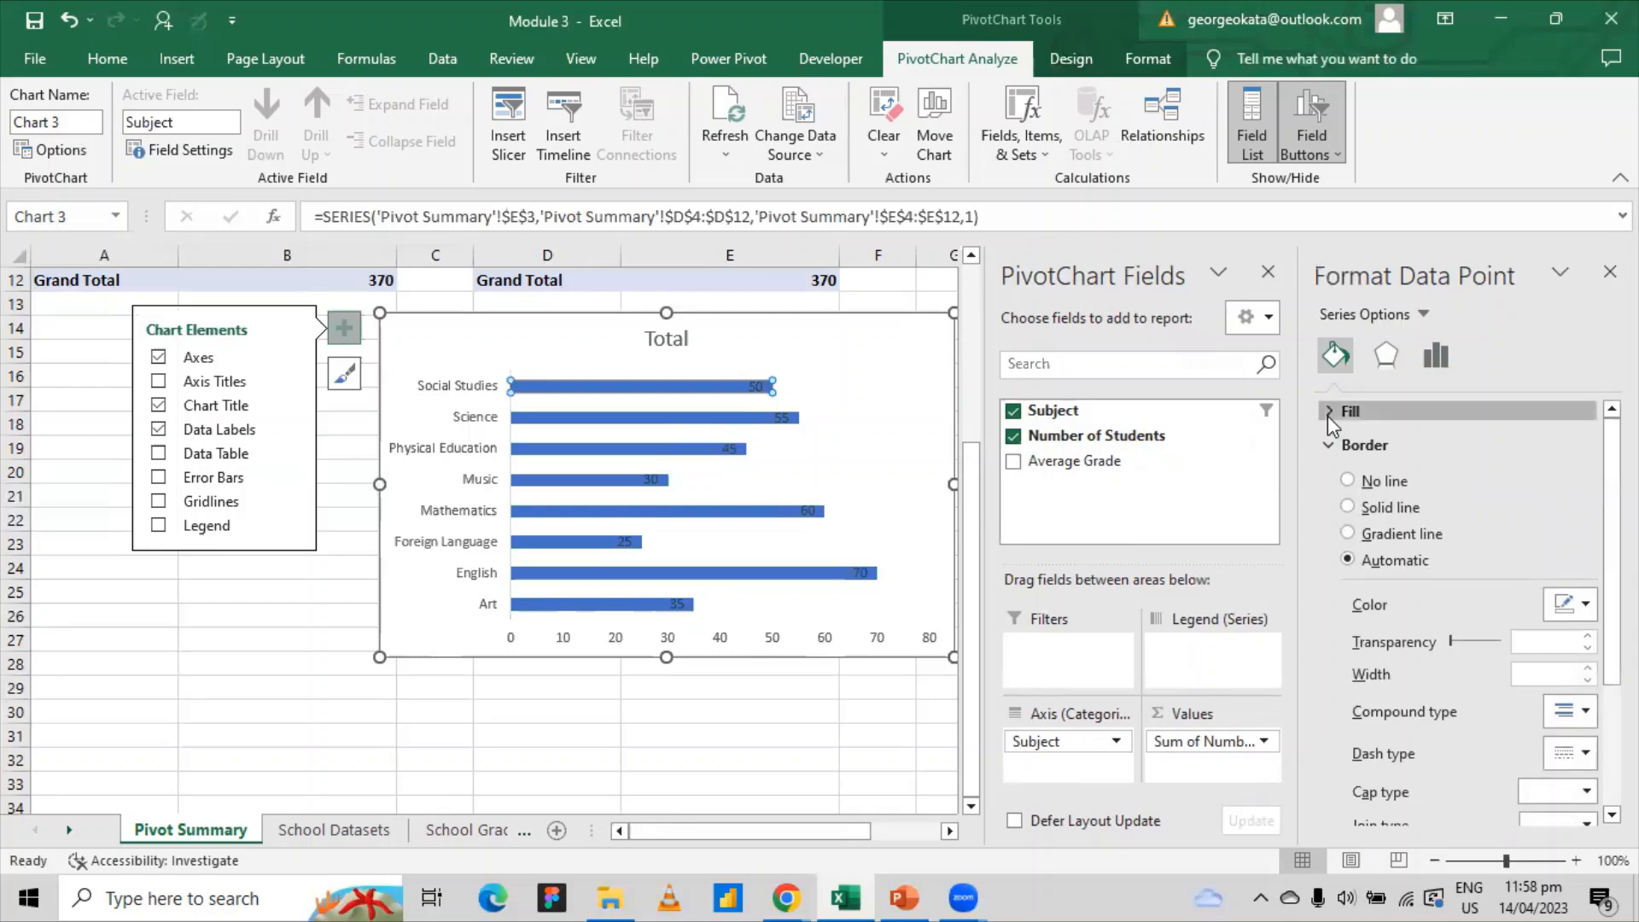
left_click(1328, 415)
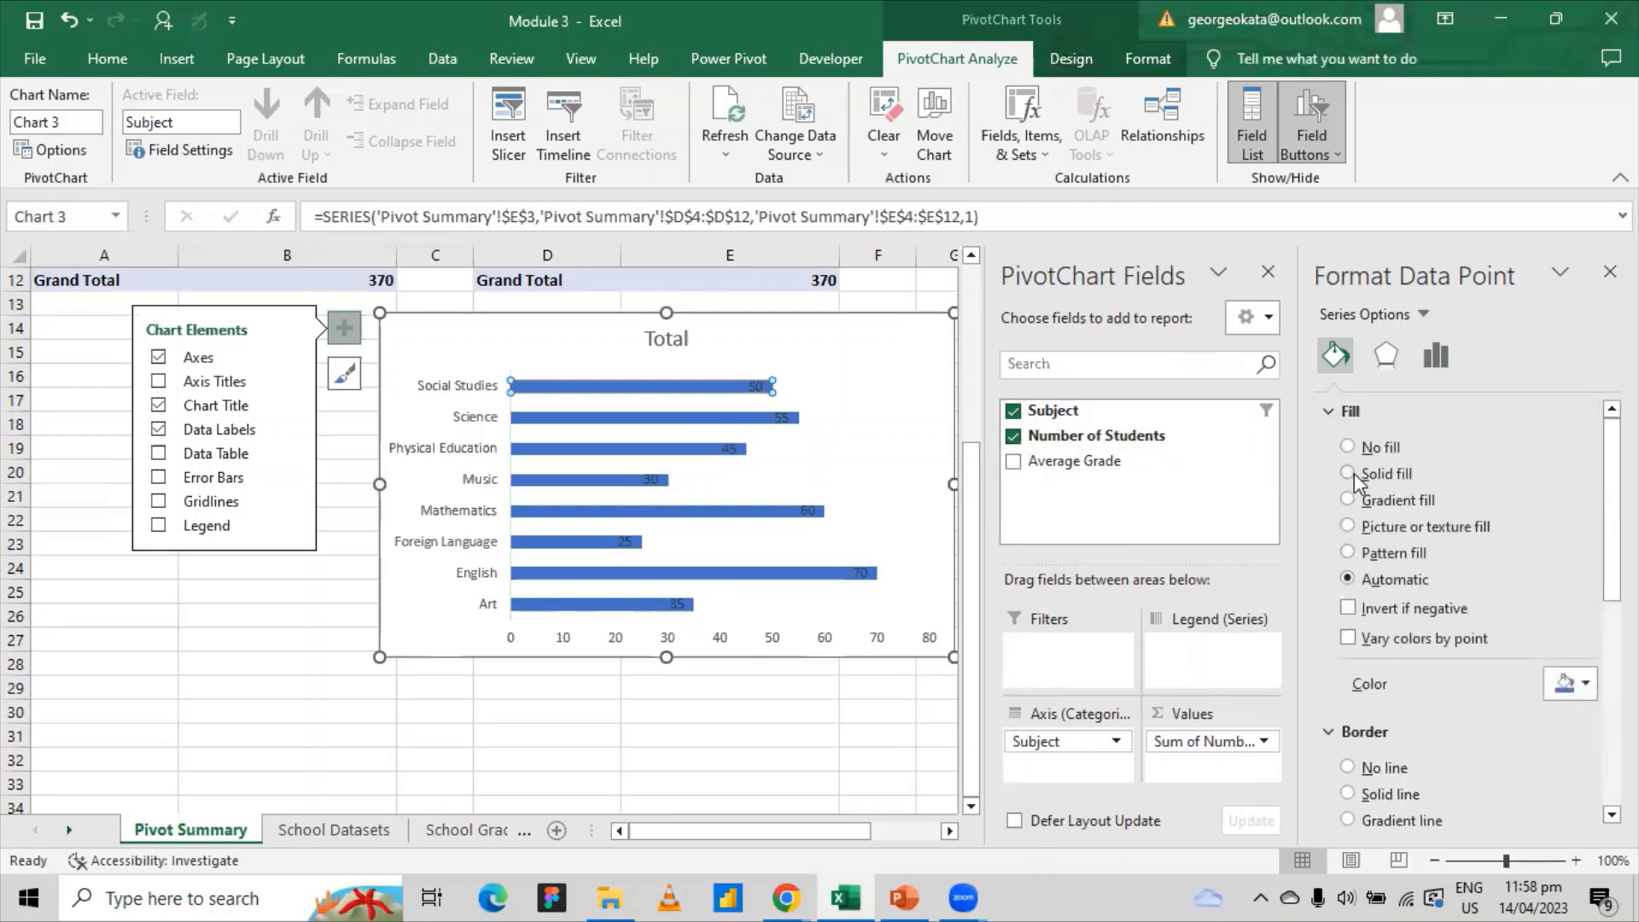
- Give the Social Studies bar a solid orange fill
left_click(1354, 473)
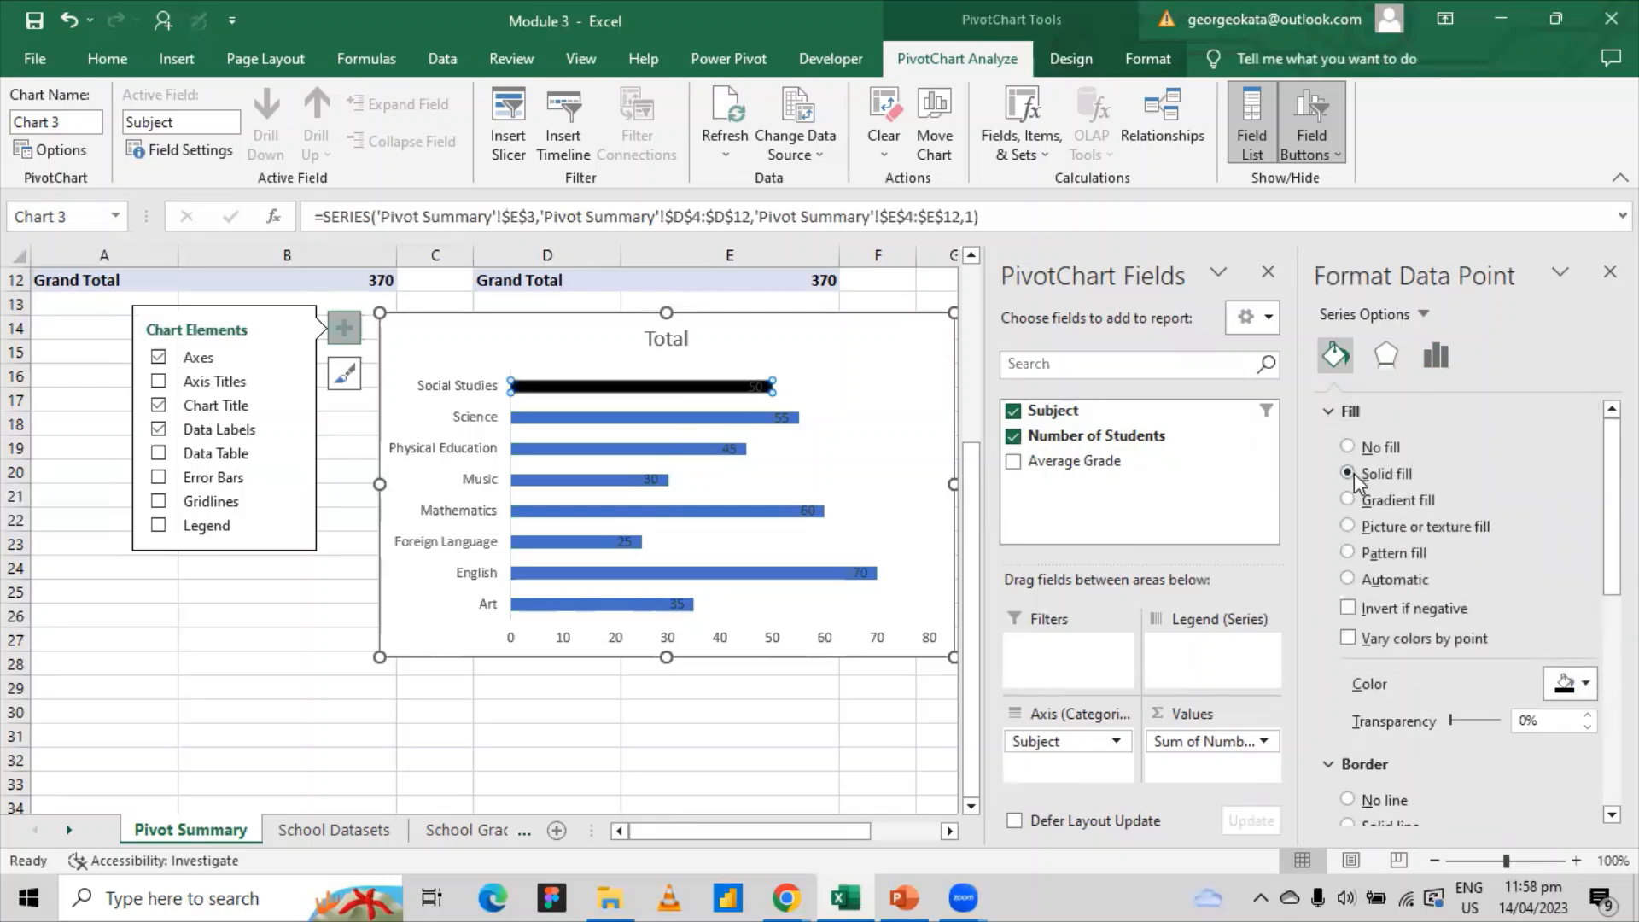
left_click(1593, 689)
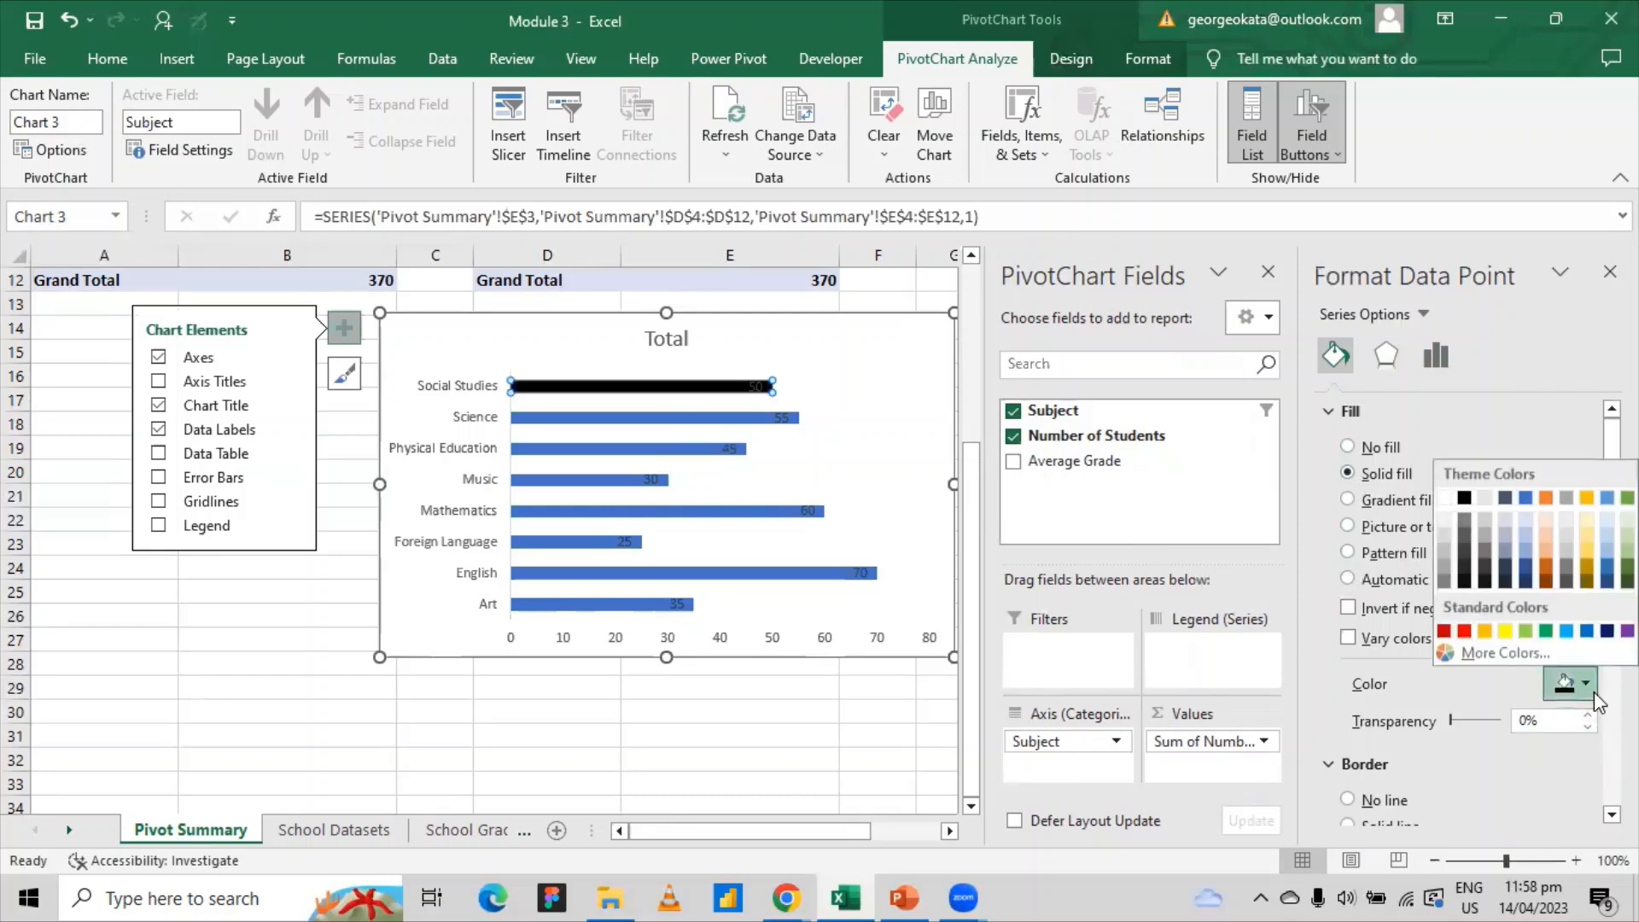
left_click(1546, 497)
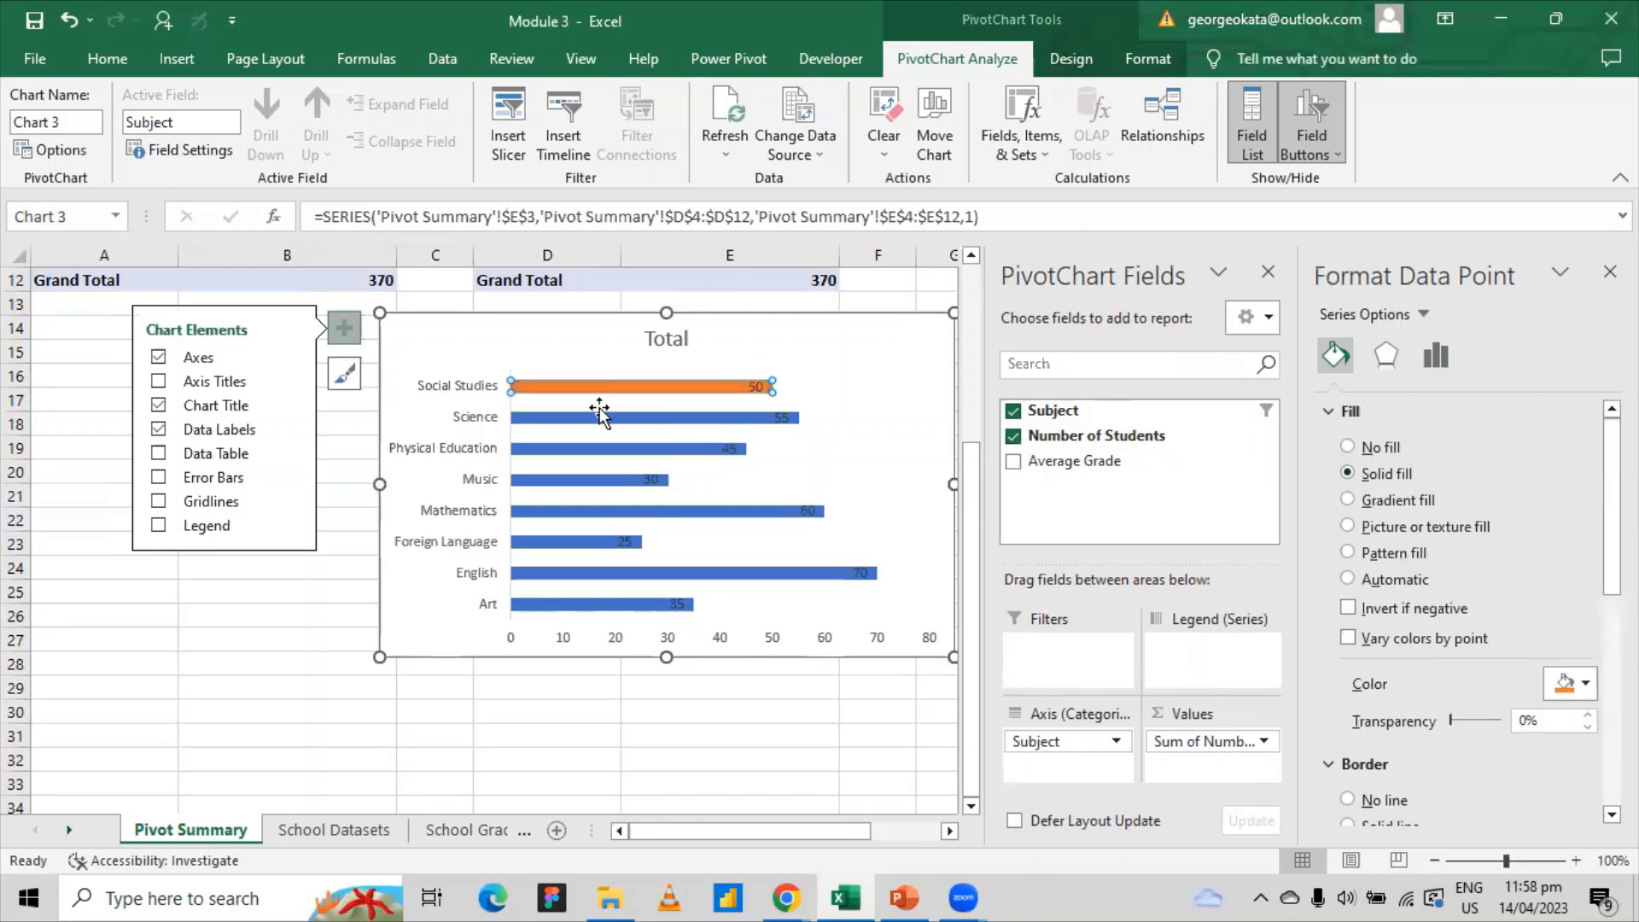
- Fill all bars of the students-per-subject chart with the solid green theme color
left_click(538, 419)
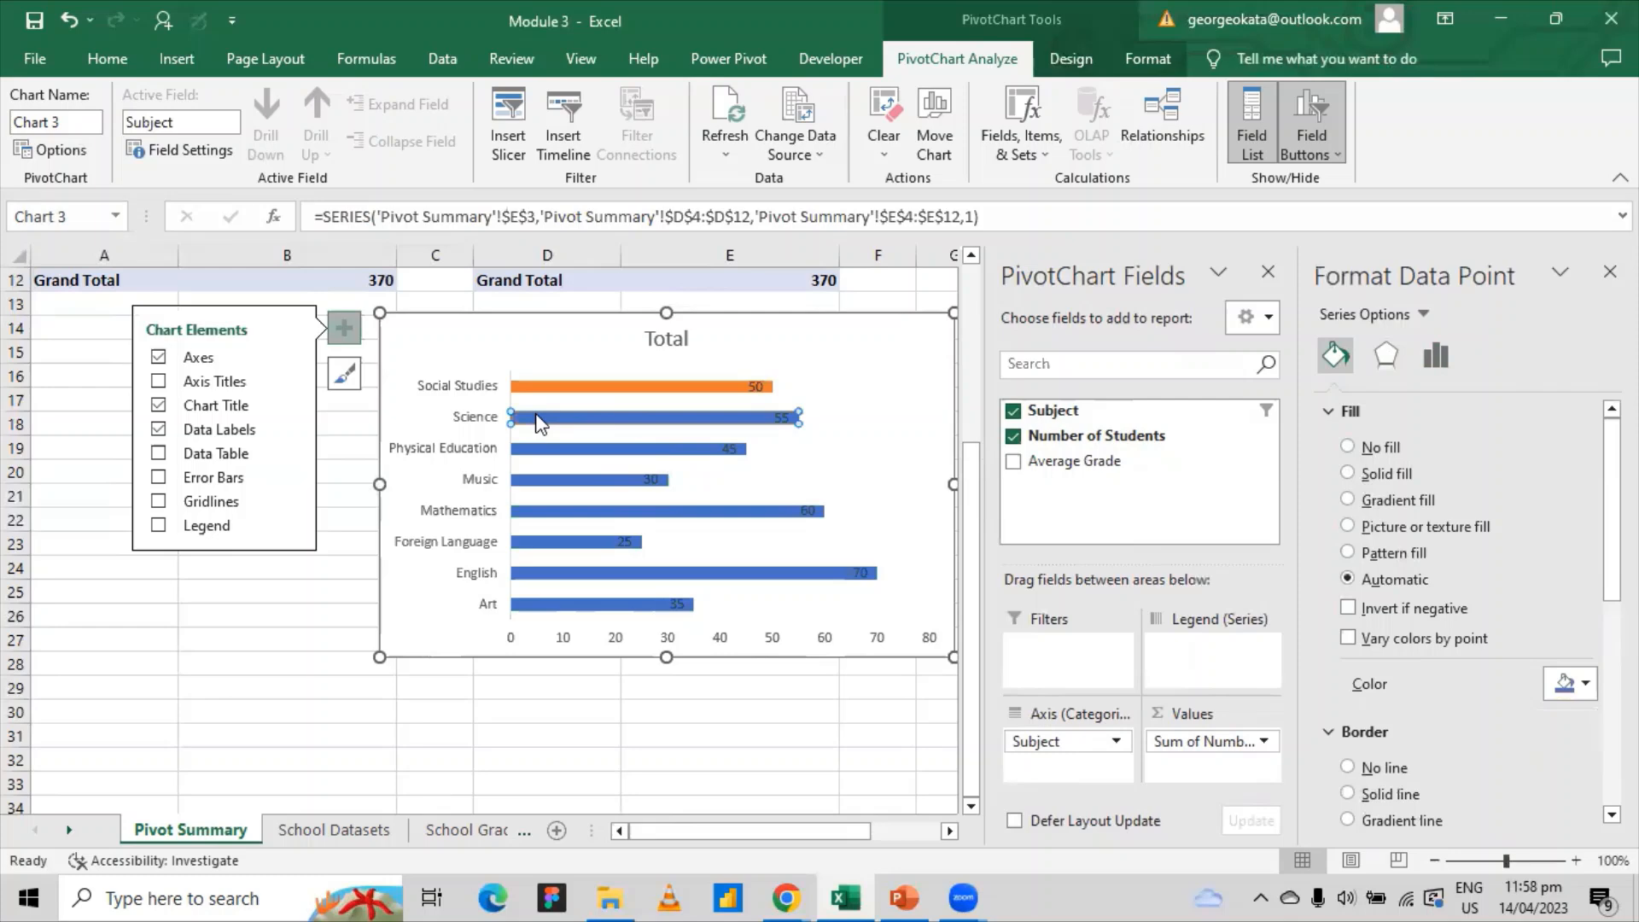
right_click(889, 437)
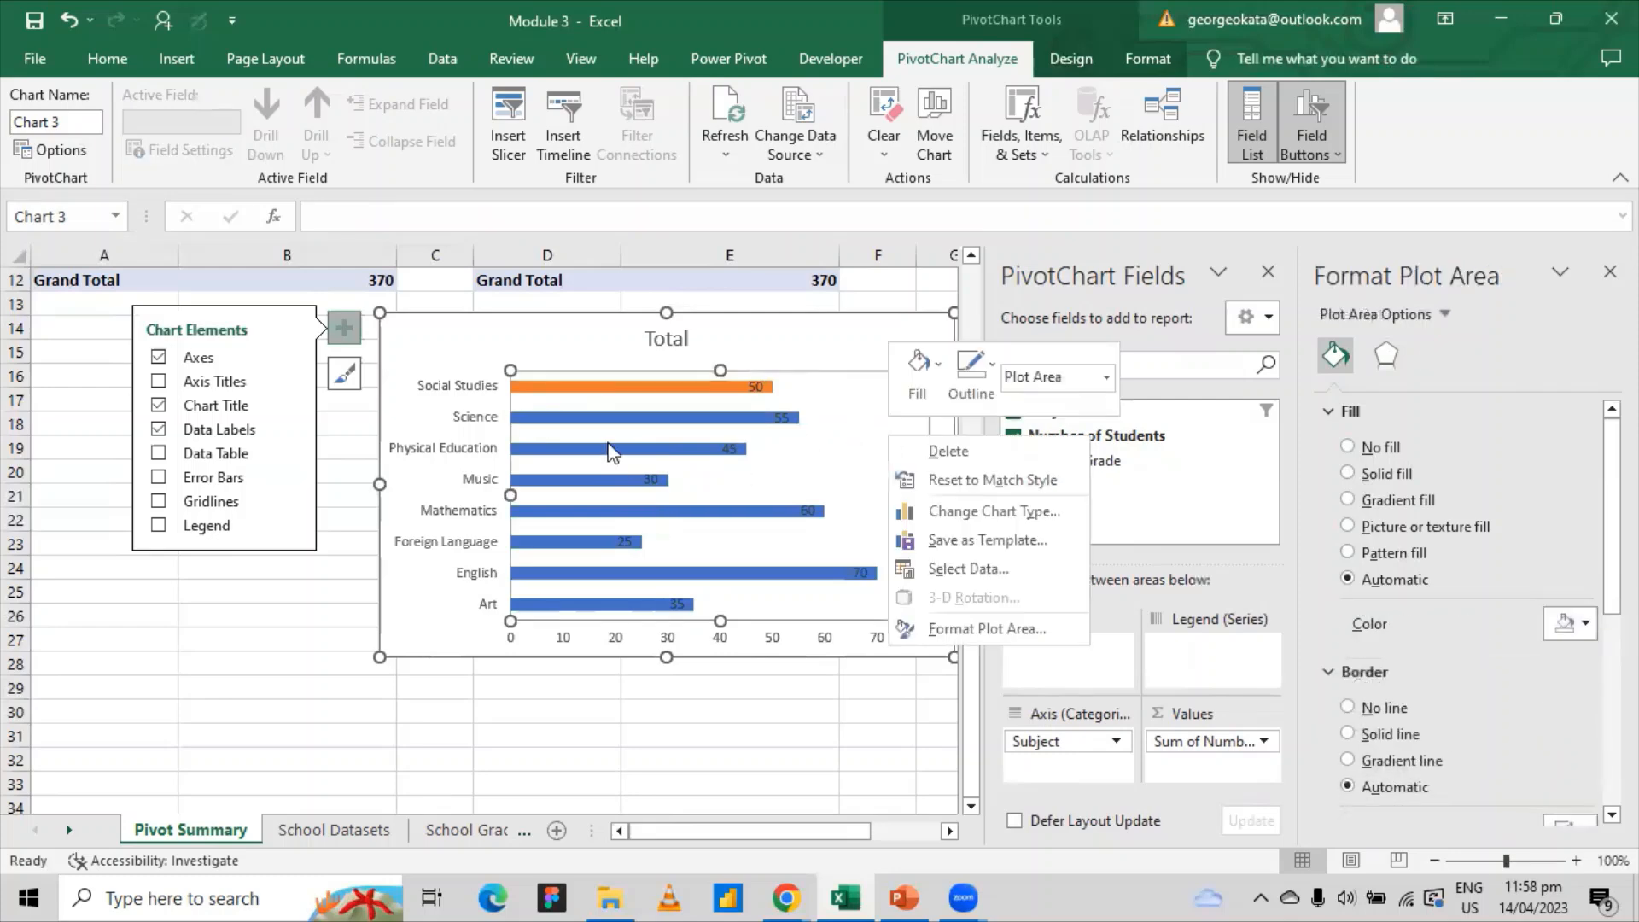
left_click(583, 410)
left_click(582, 427)
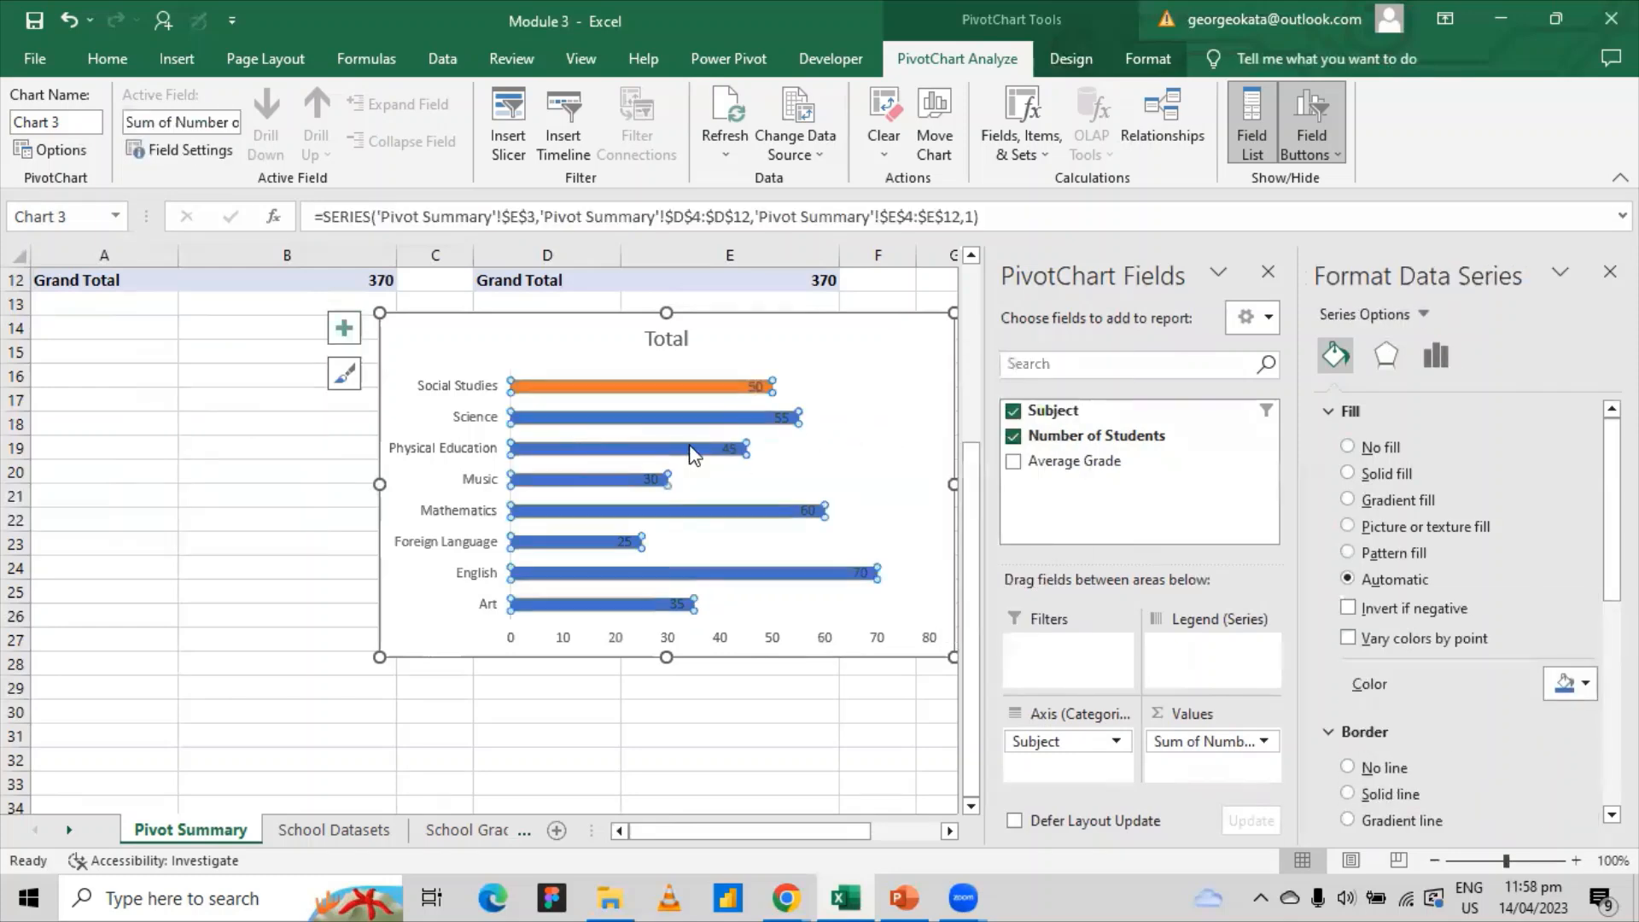
left_click(1349, 474)
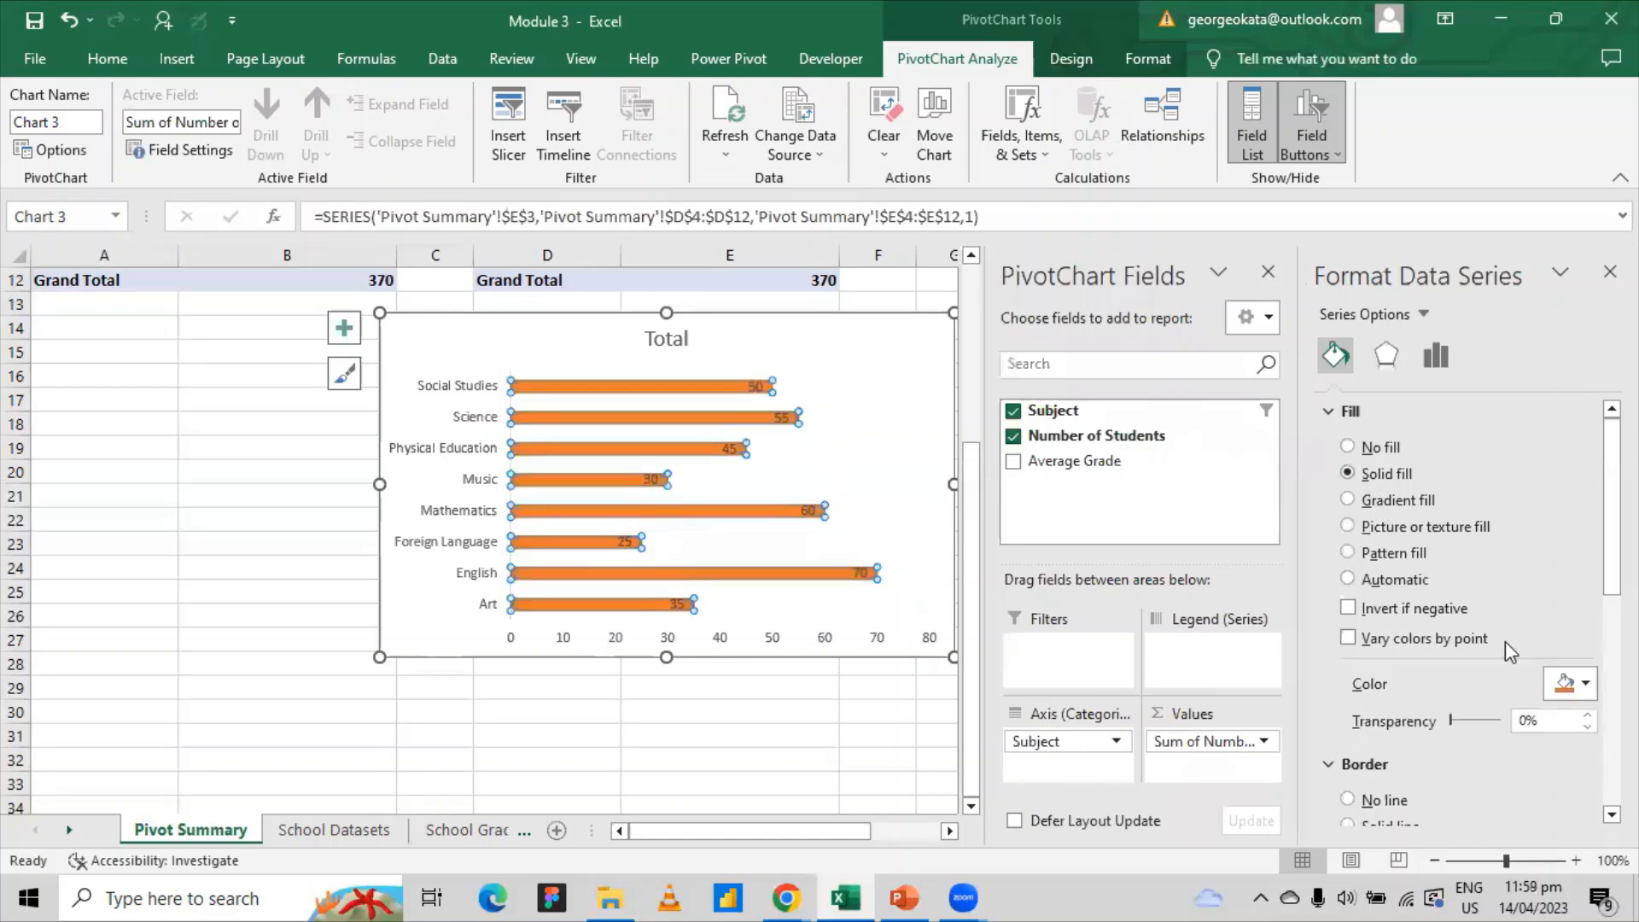
left_click(1584, 683)
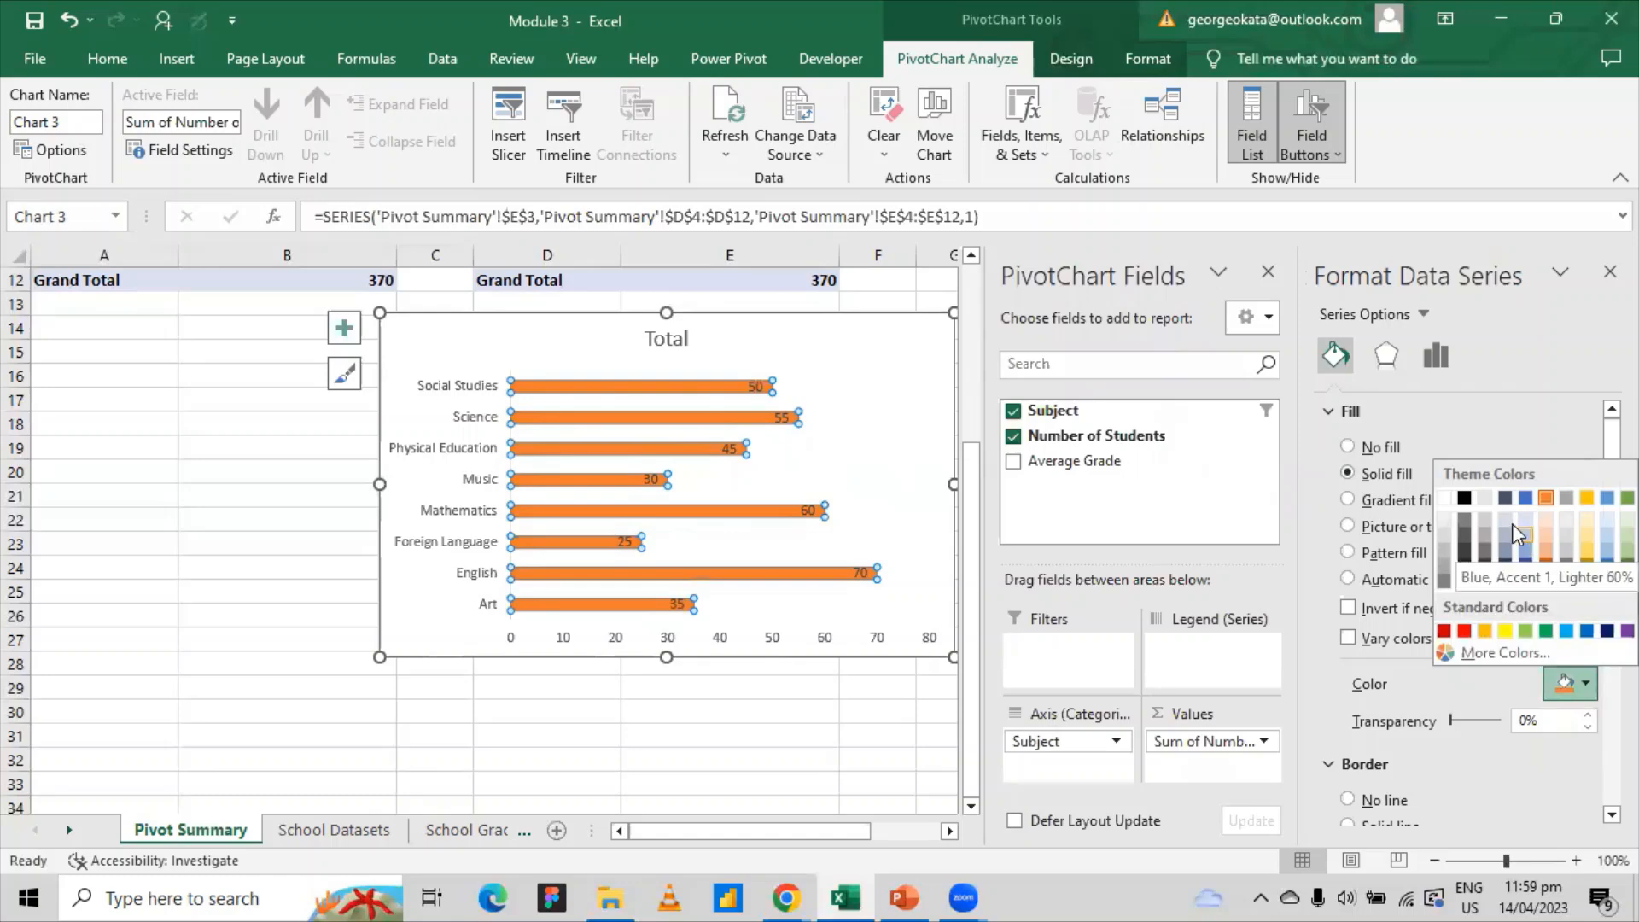
left_click(1485, 498)
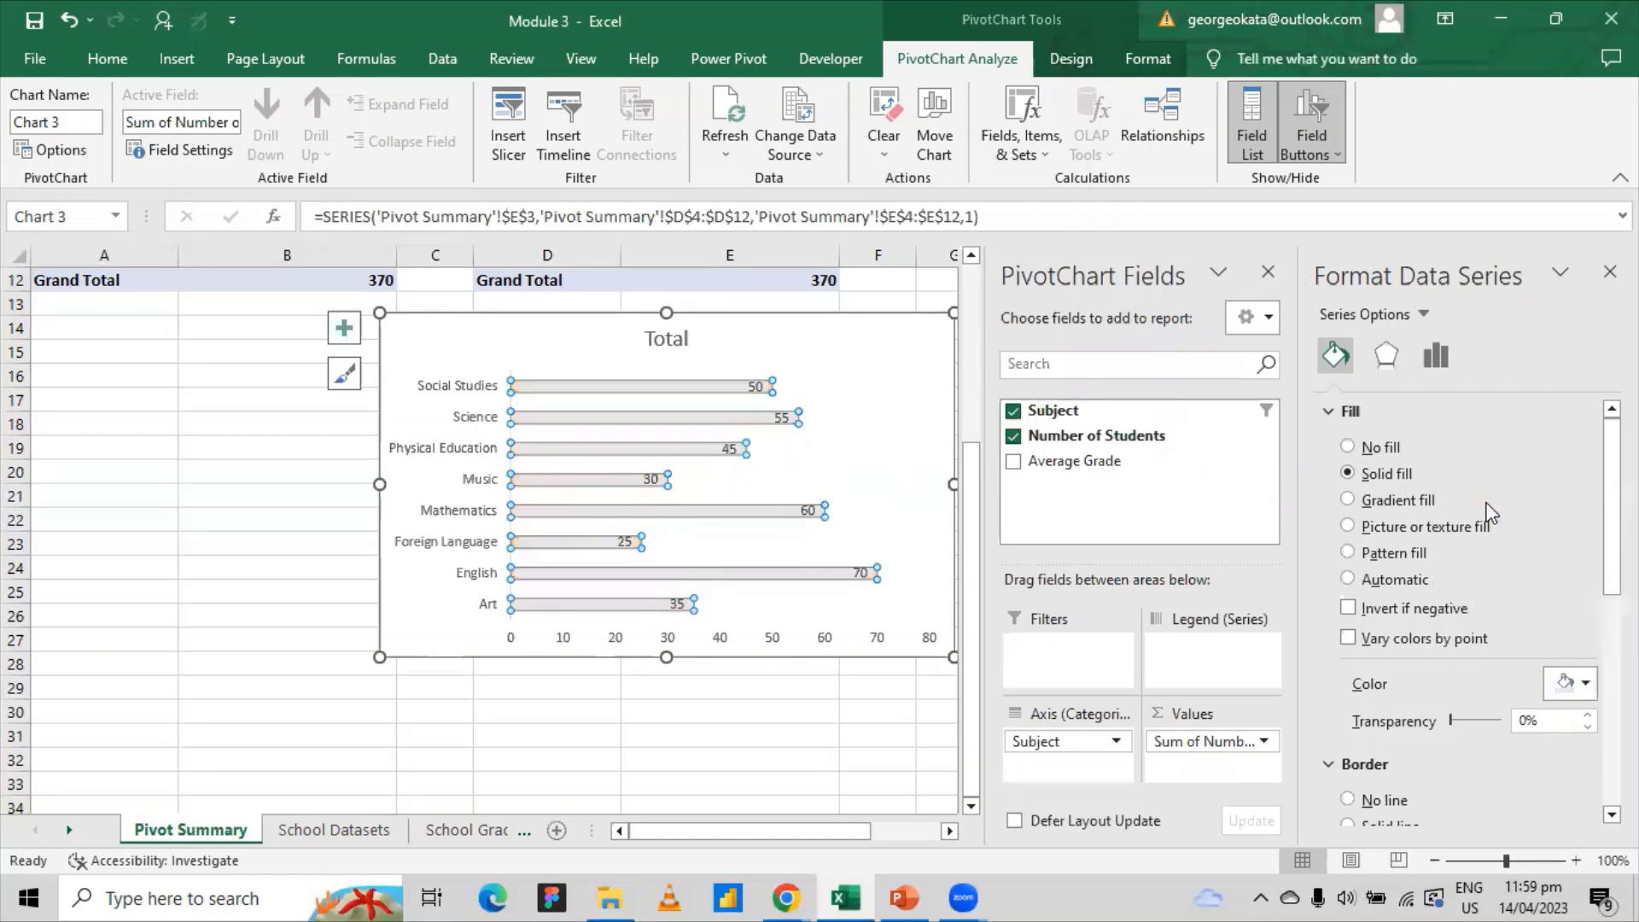
left_click(1586, 685)
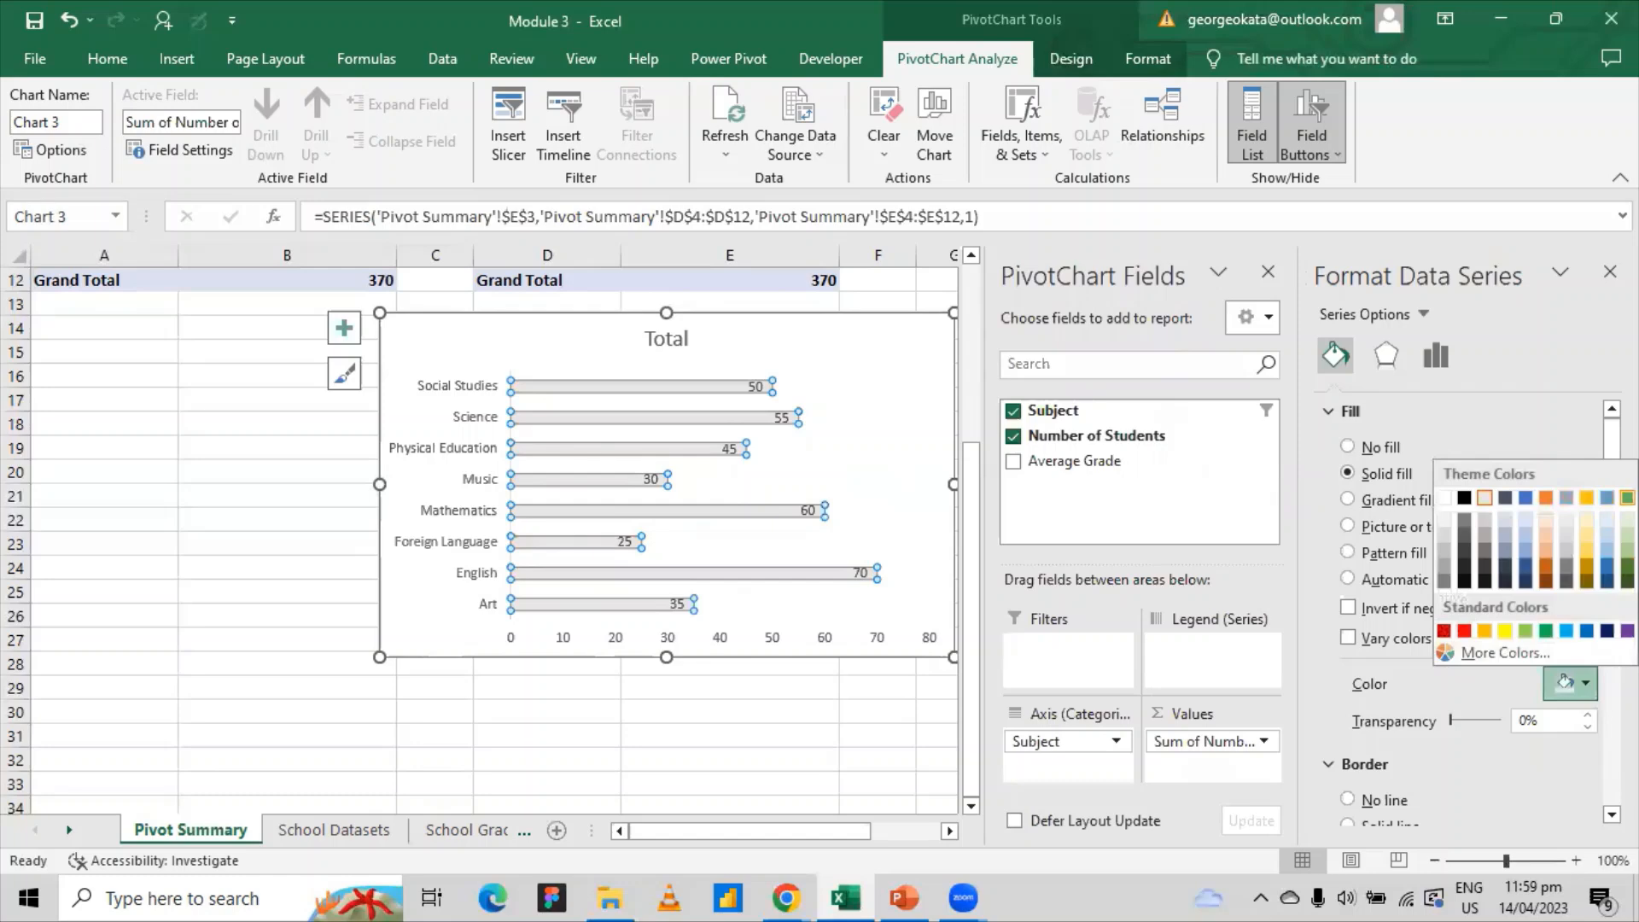
left_click(1627, 497)
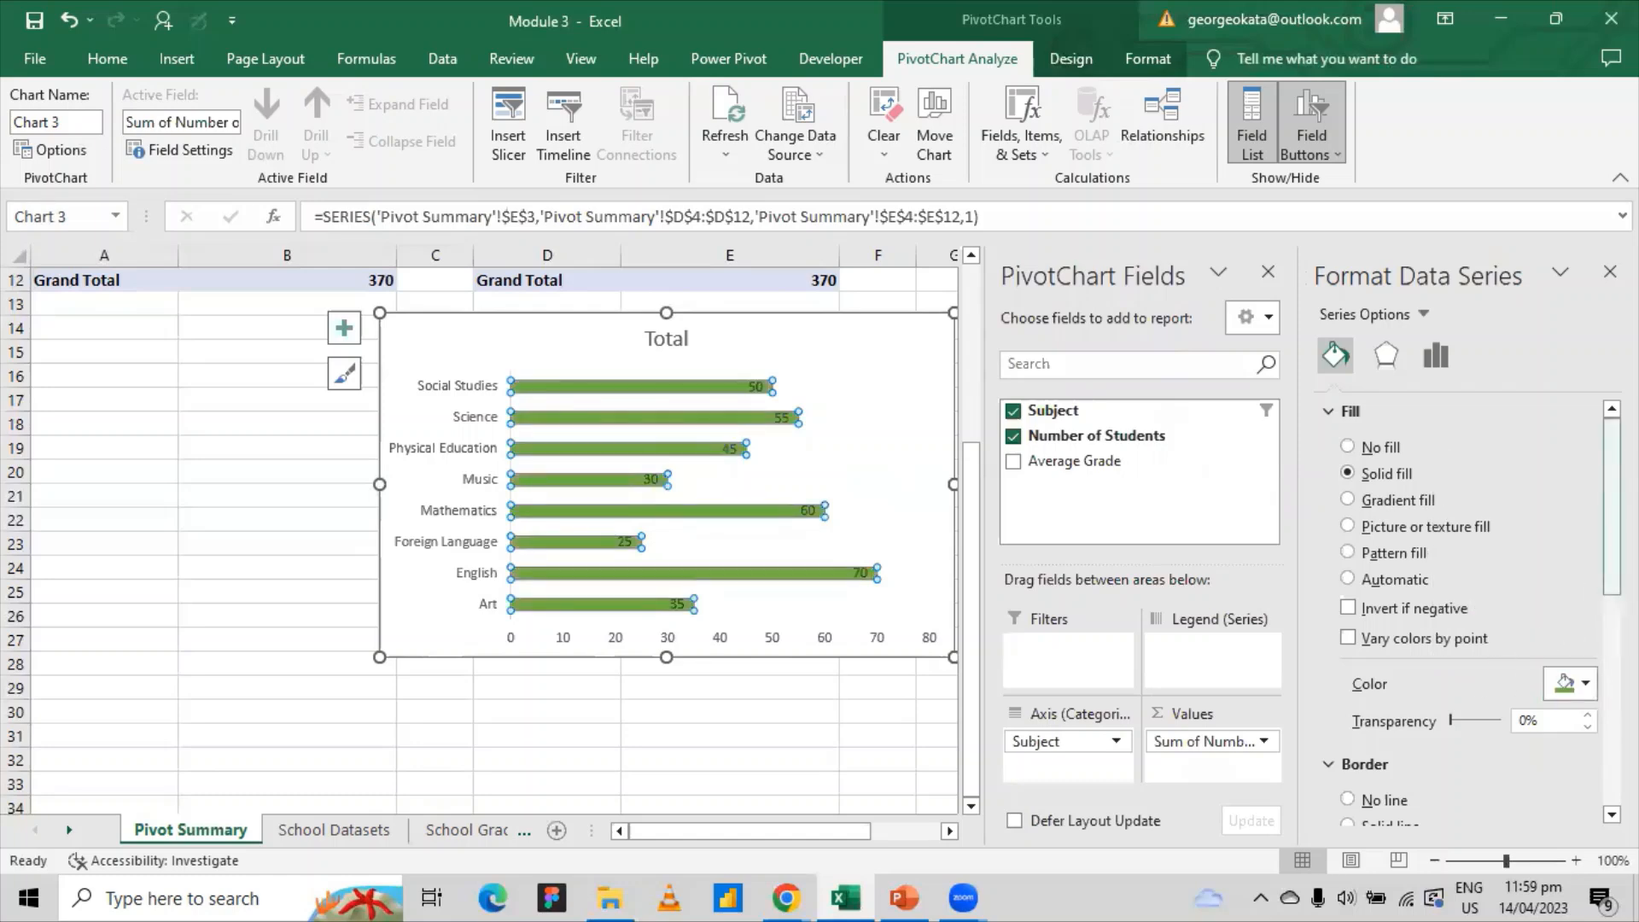
left_click_drag(1611, 507, 1612, 713)
mouse_move(1612, 770)
left_mouse_down()
mouse_move(1606, 660)
mouse_move(1596, 781)
left_mouse_up()
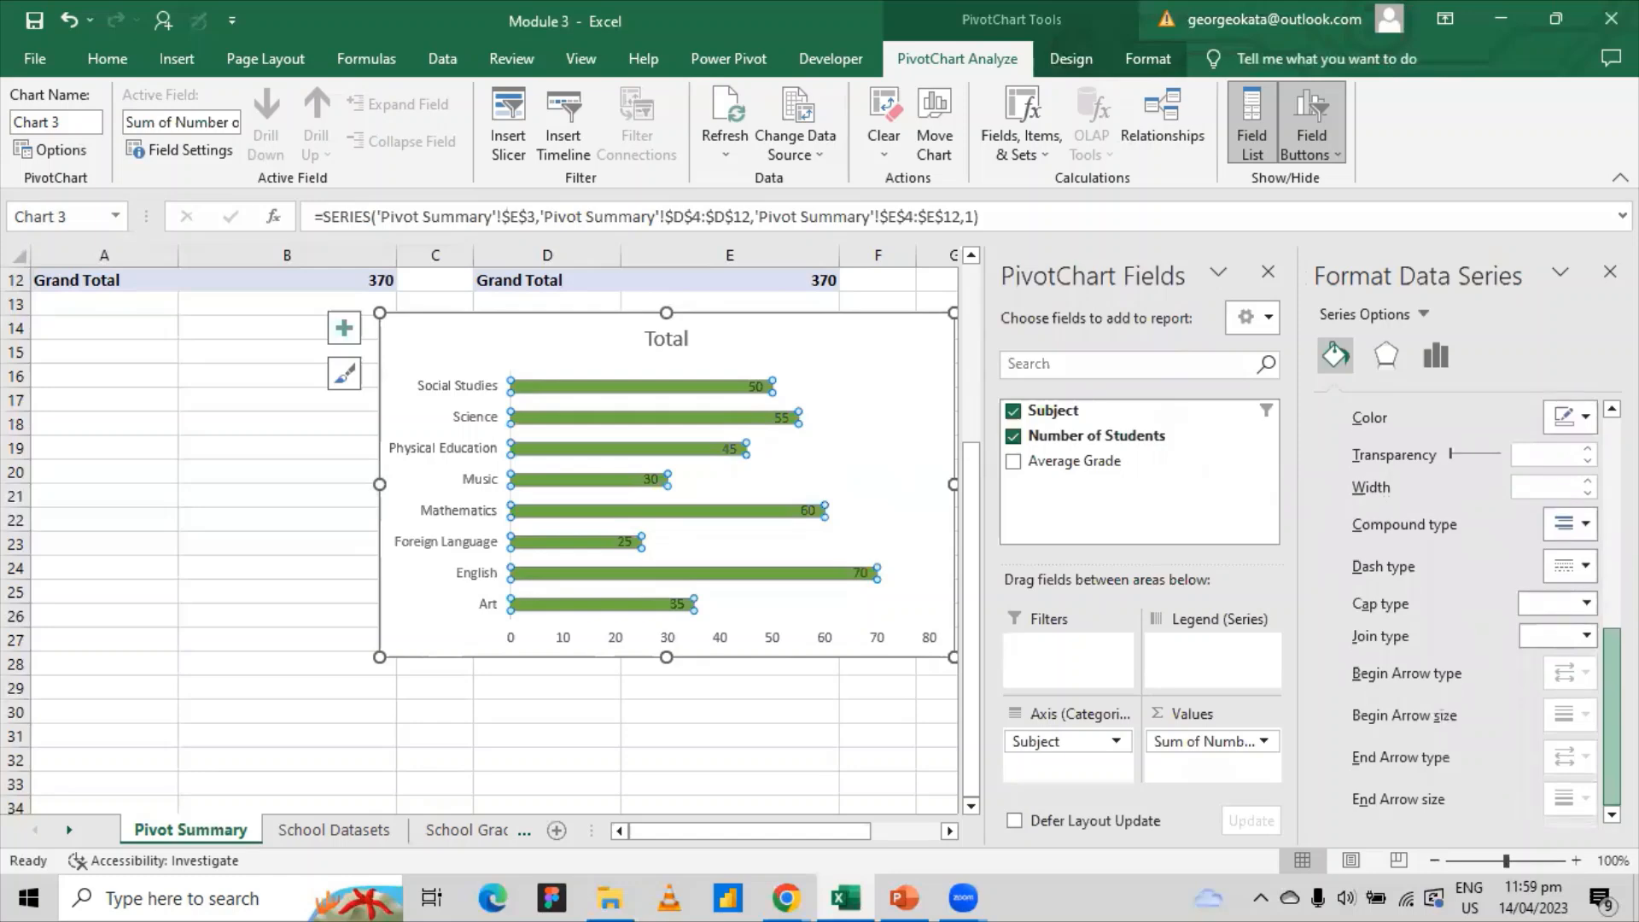
left_click_drag(1596, 781, 1595, 663)
left_click(1435, 359)
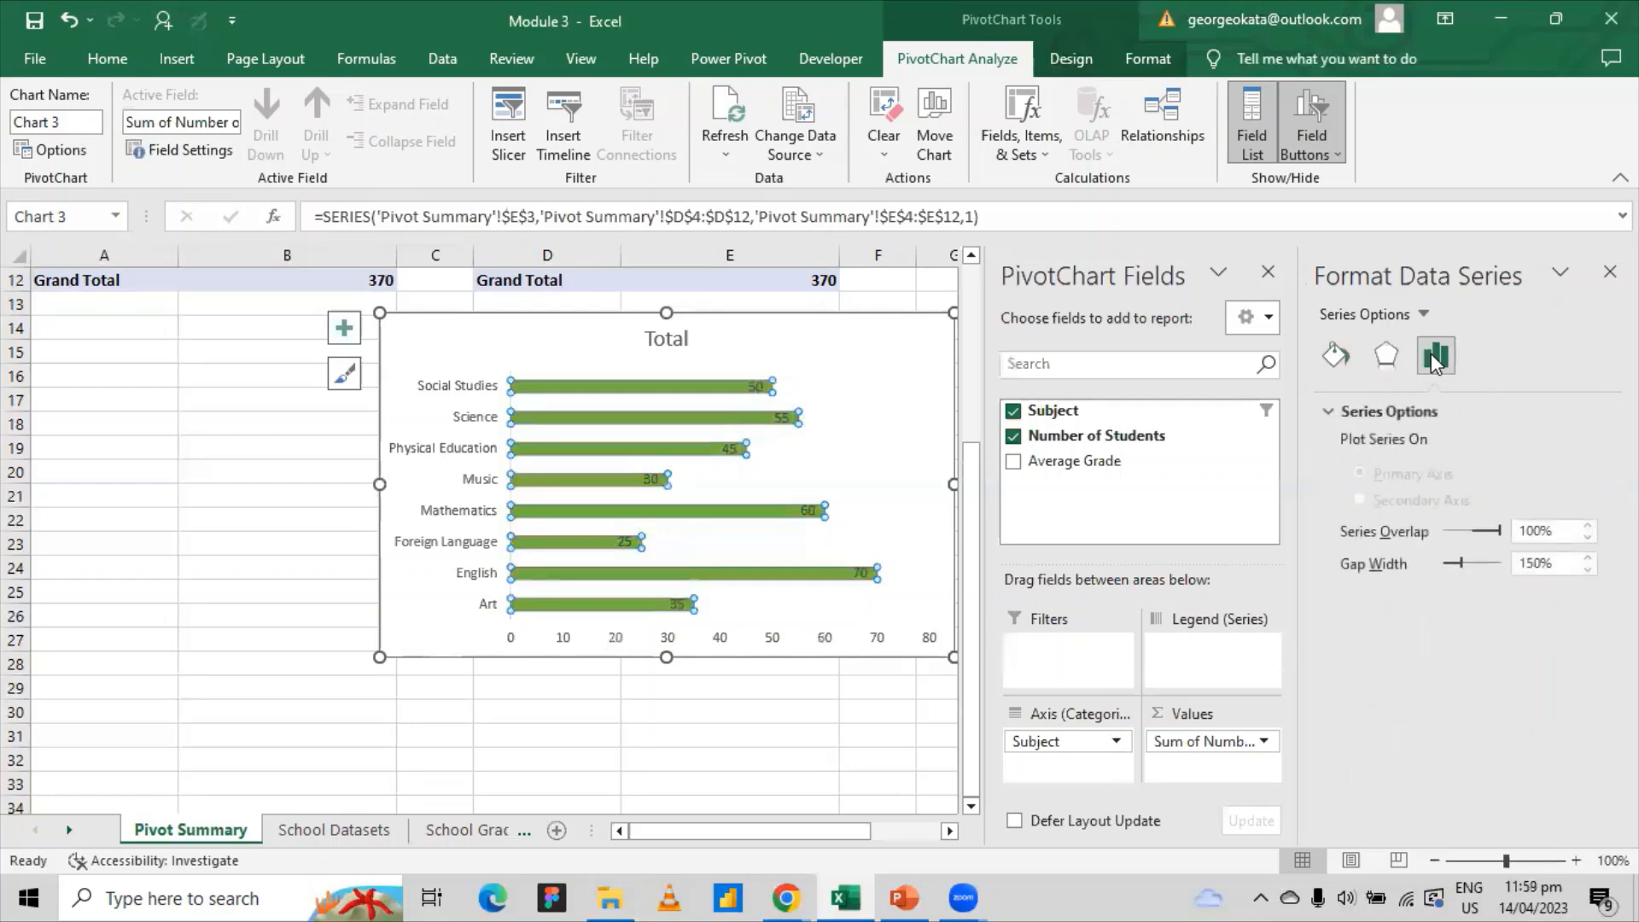
left_click(1337, 357)
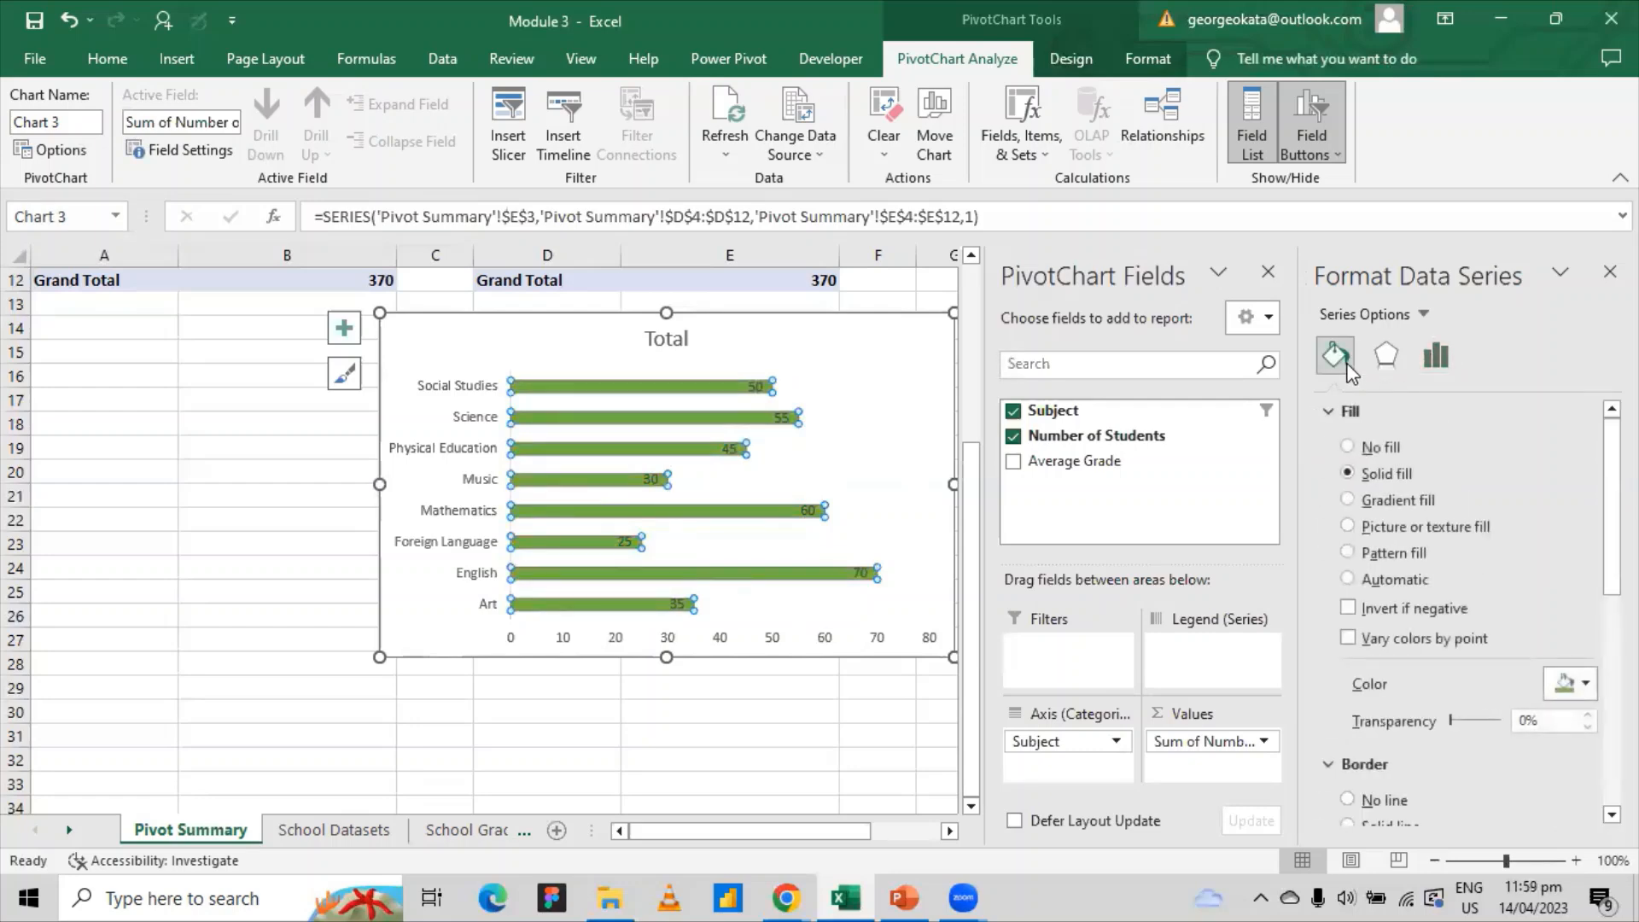
left_click(188, 544)
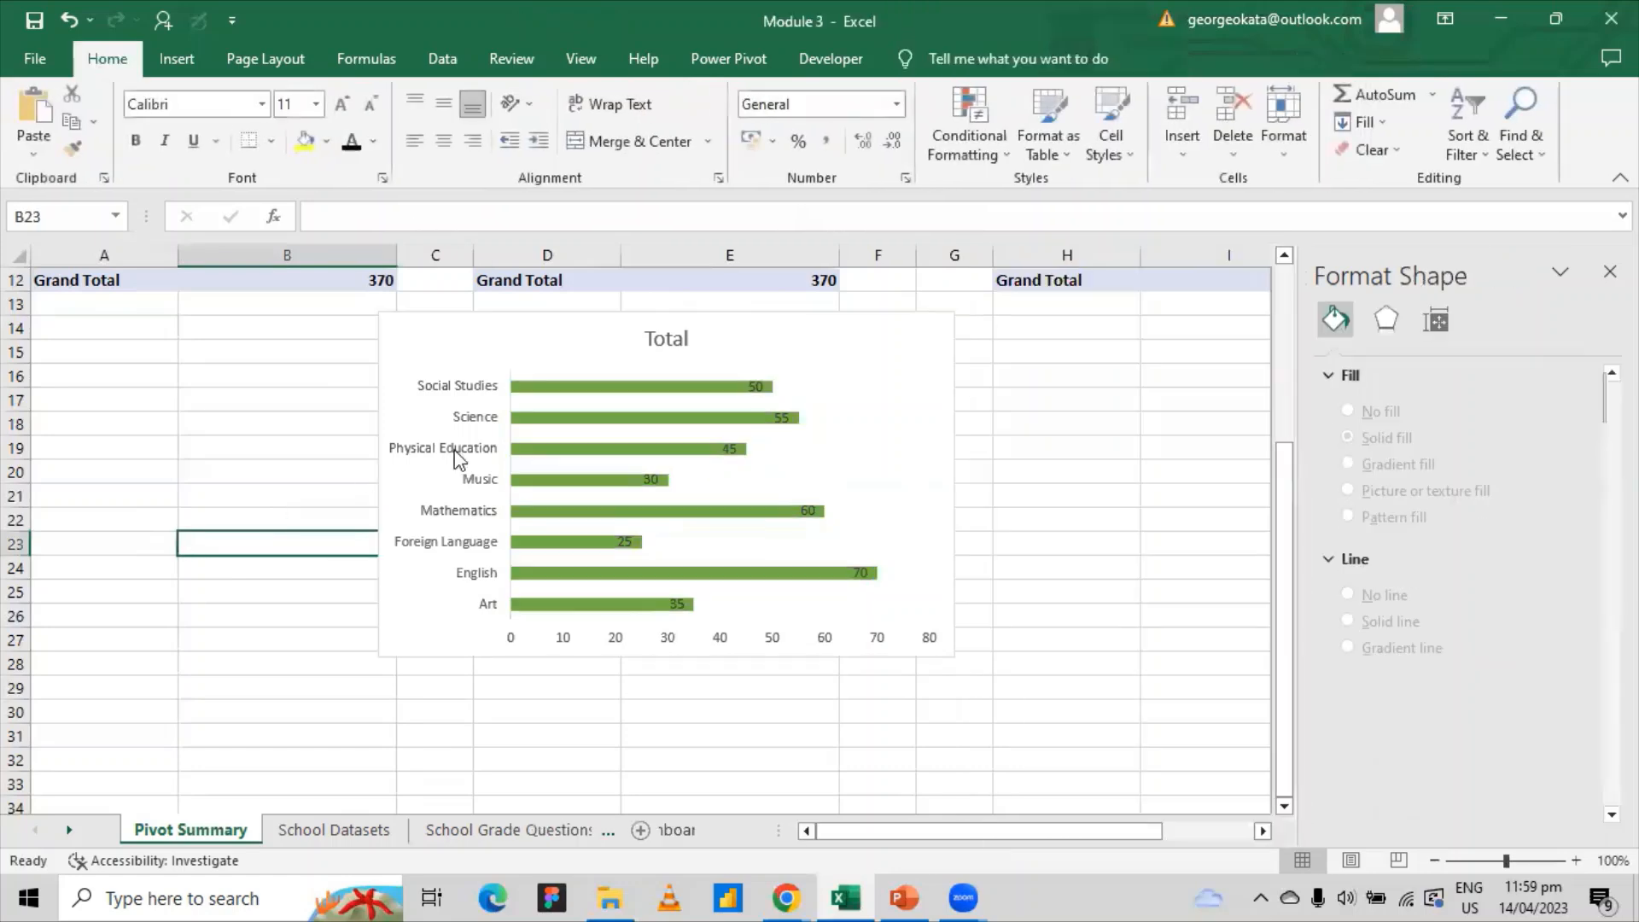
- Review the School Datasets and School Grade Questions sheets, returning to the bar chart on the Pivot Summary sheet
left_click(694, 345)
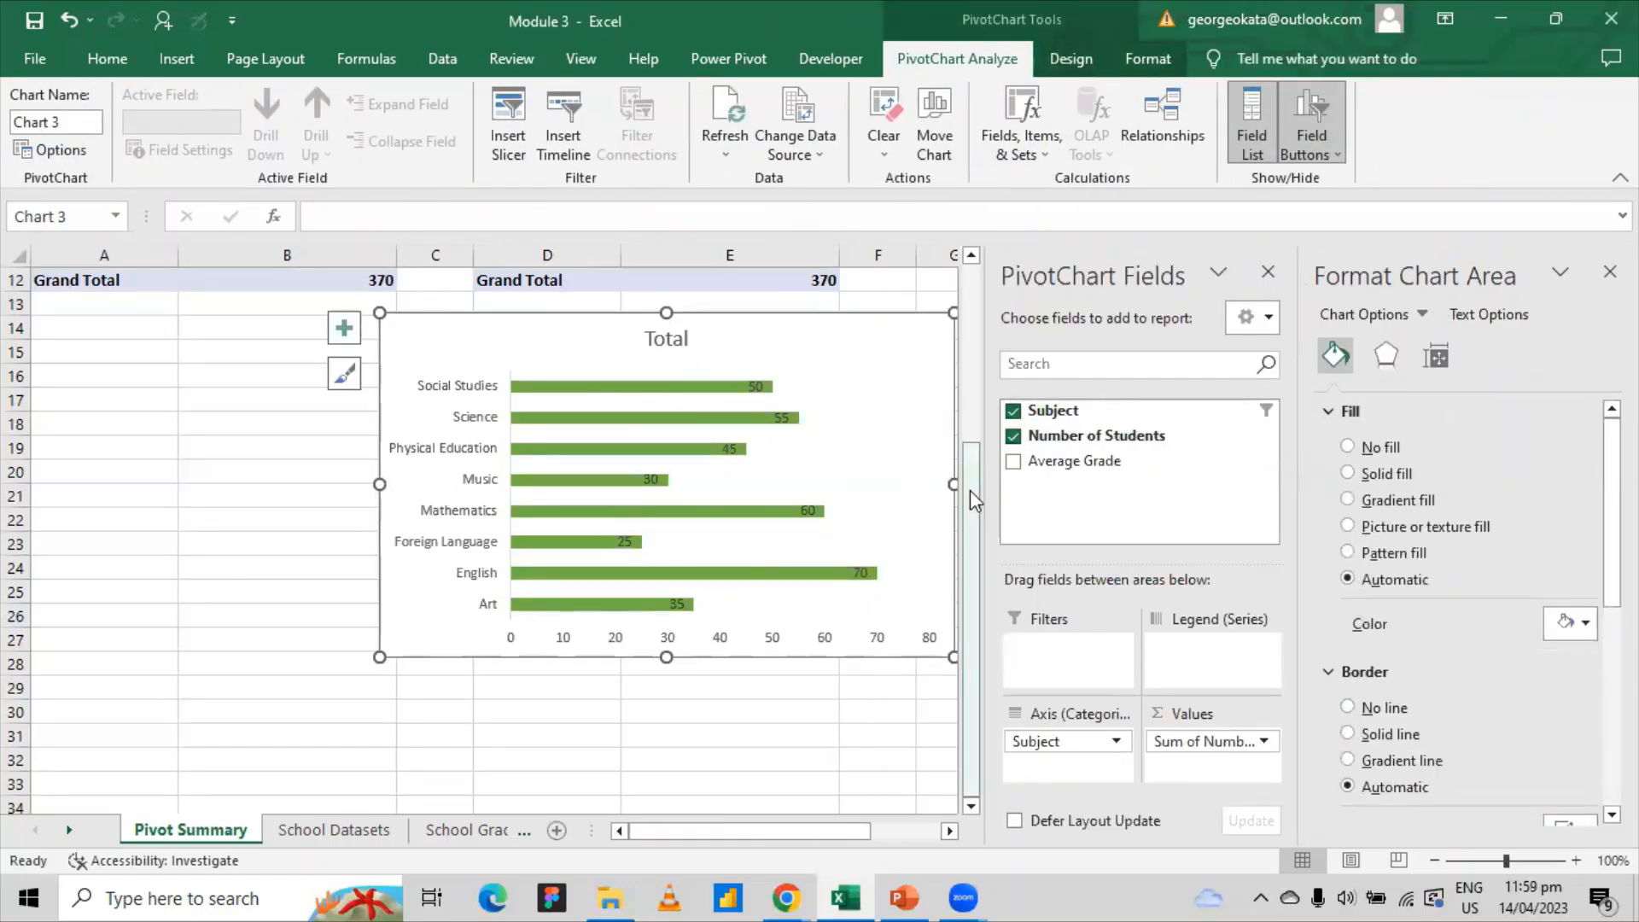
left_click_drag(970, 490, 958, 346)
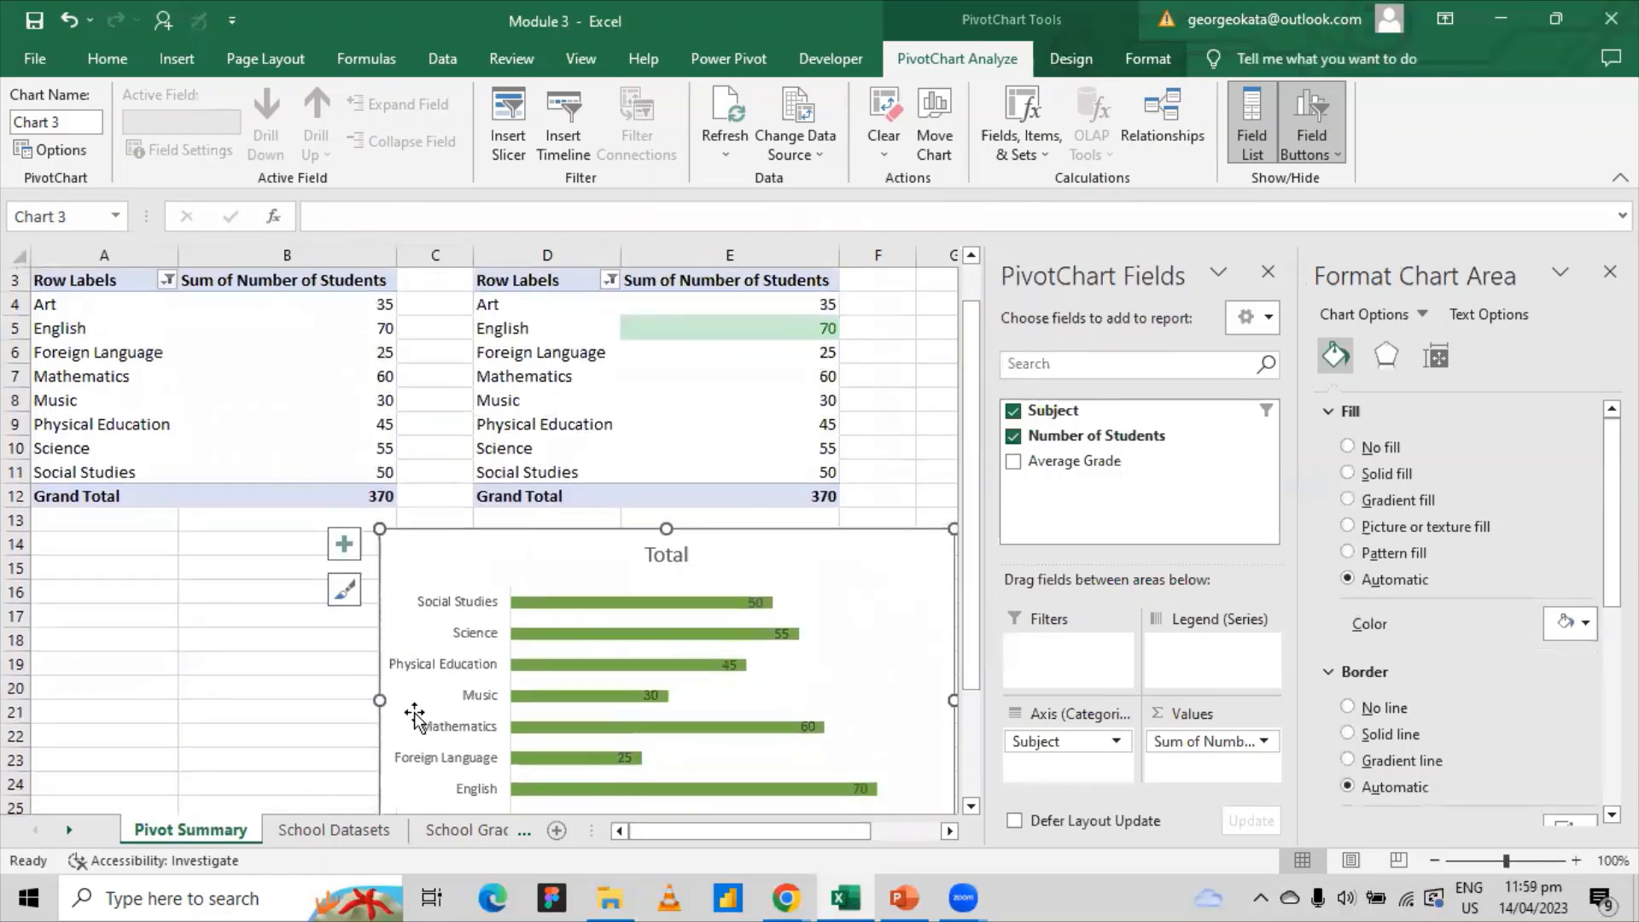
left_click(331, 831)
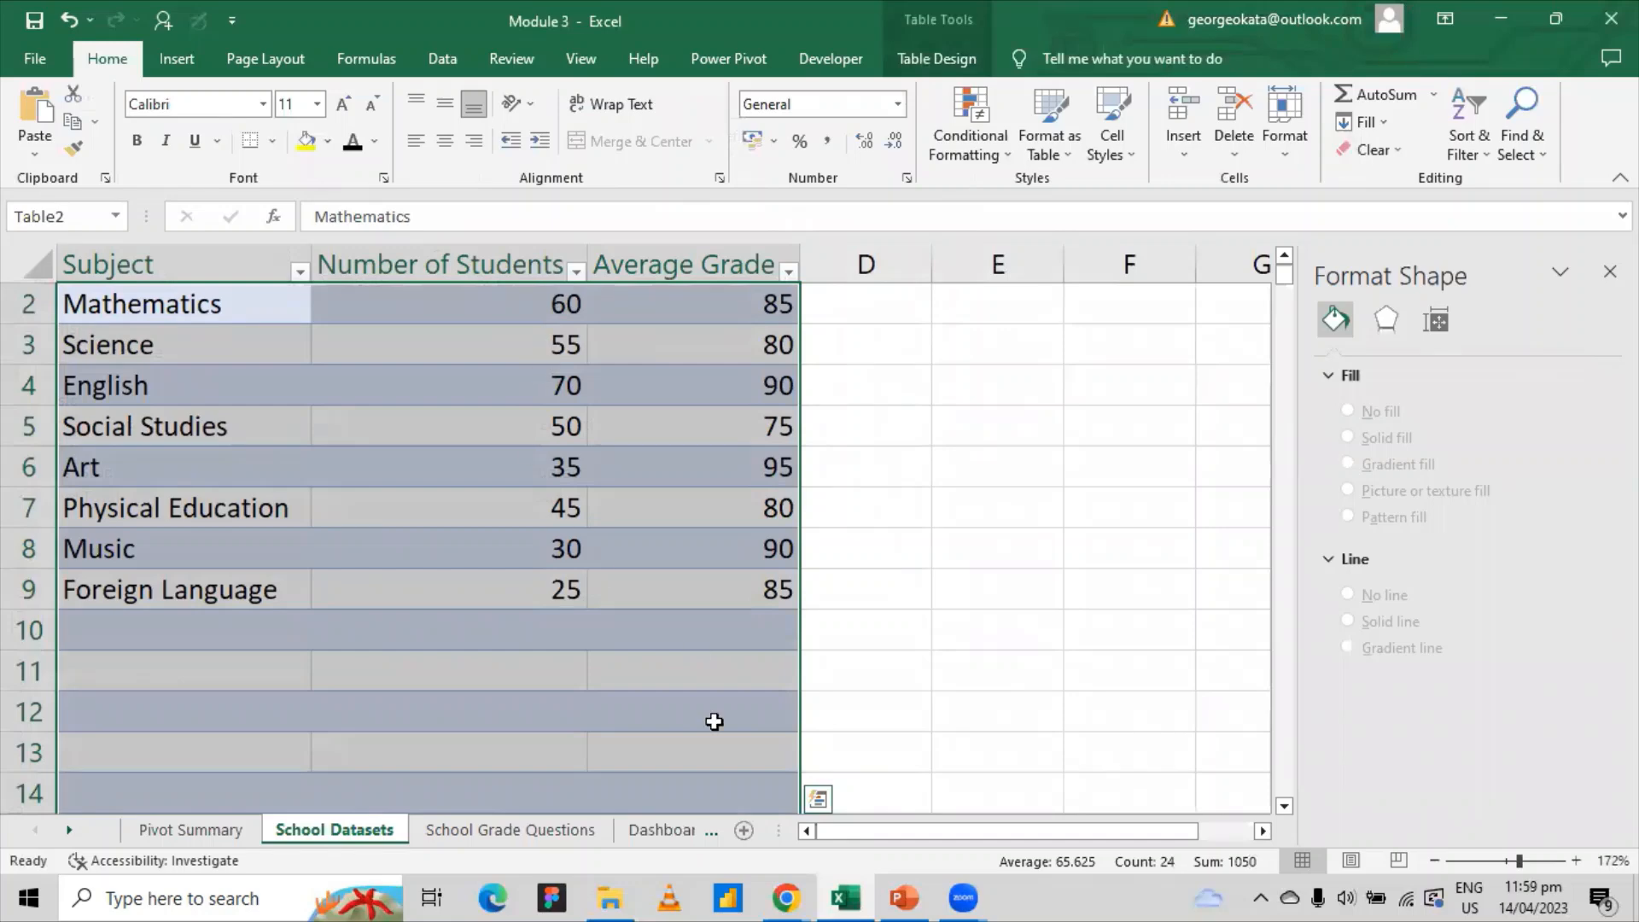
left_click(530, 833)
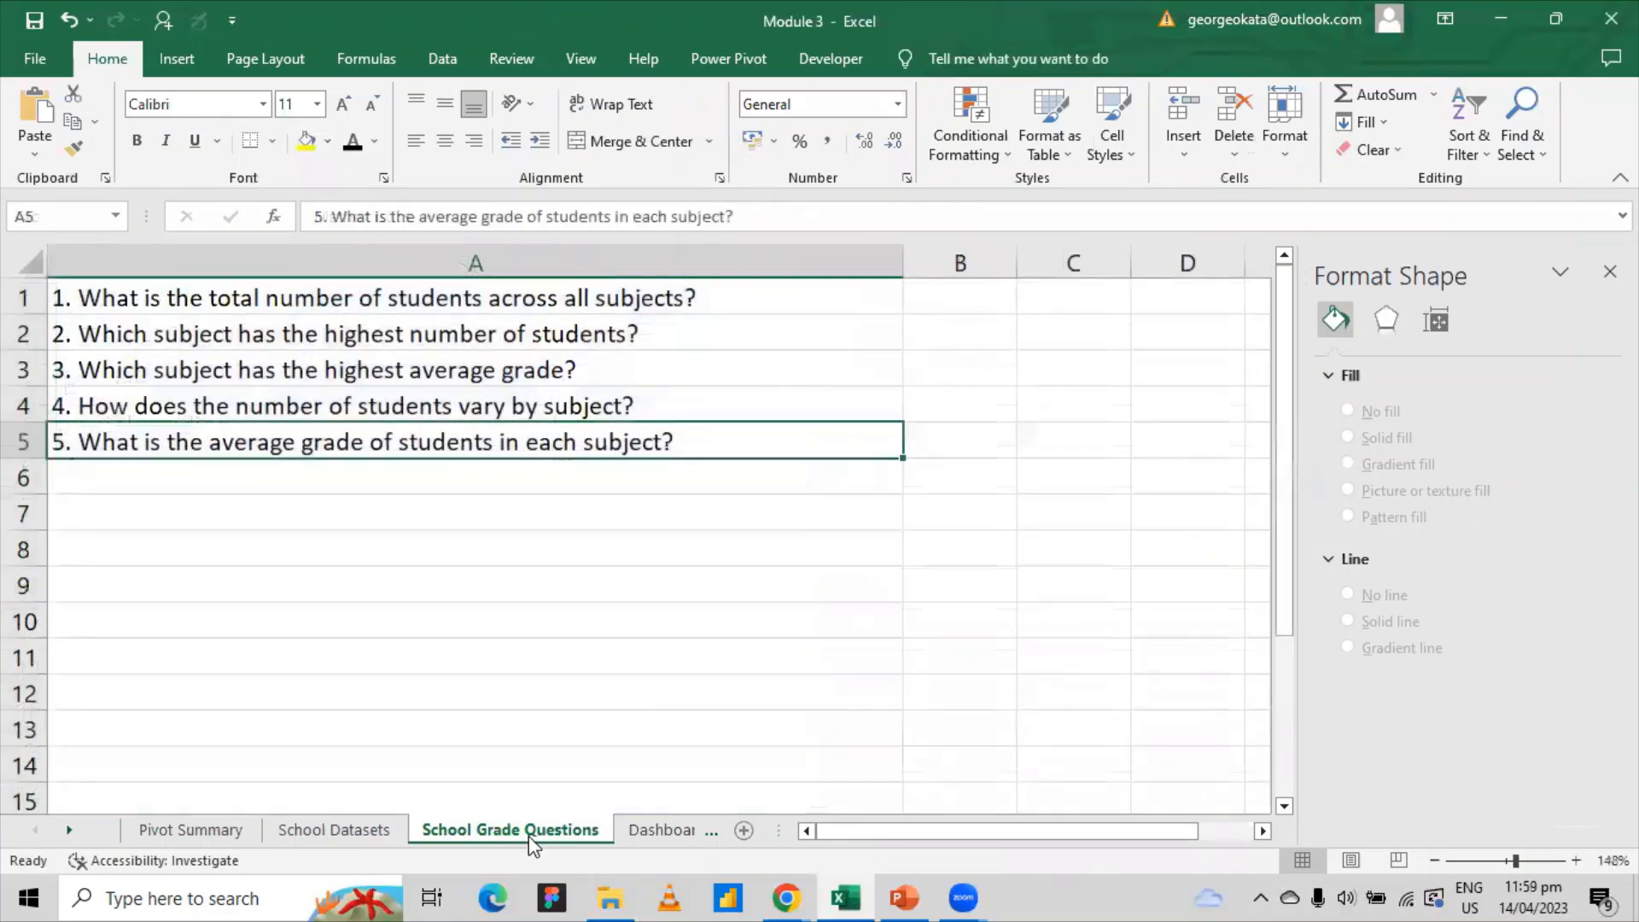
left_click(228, 832)
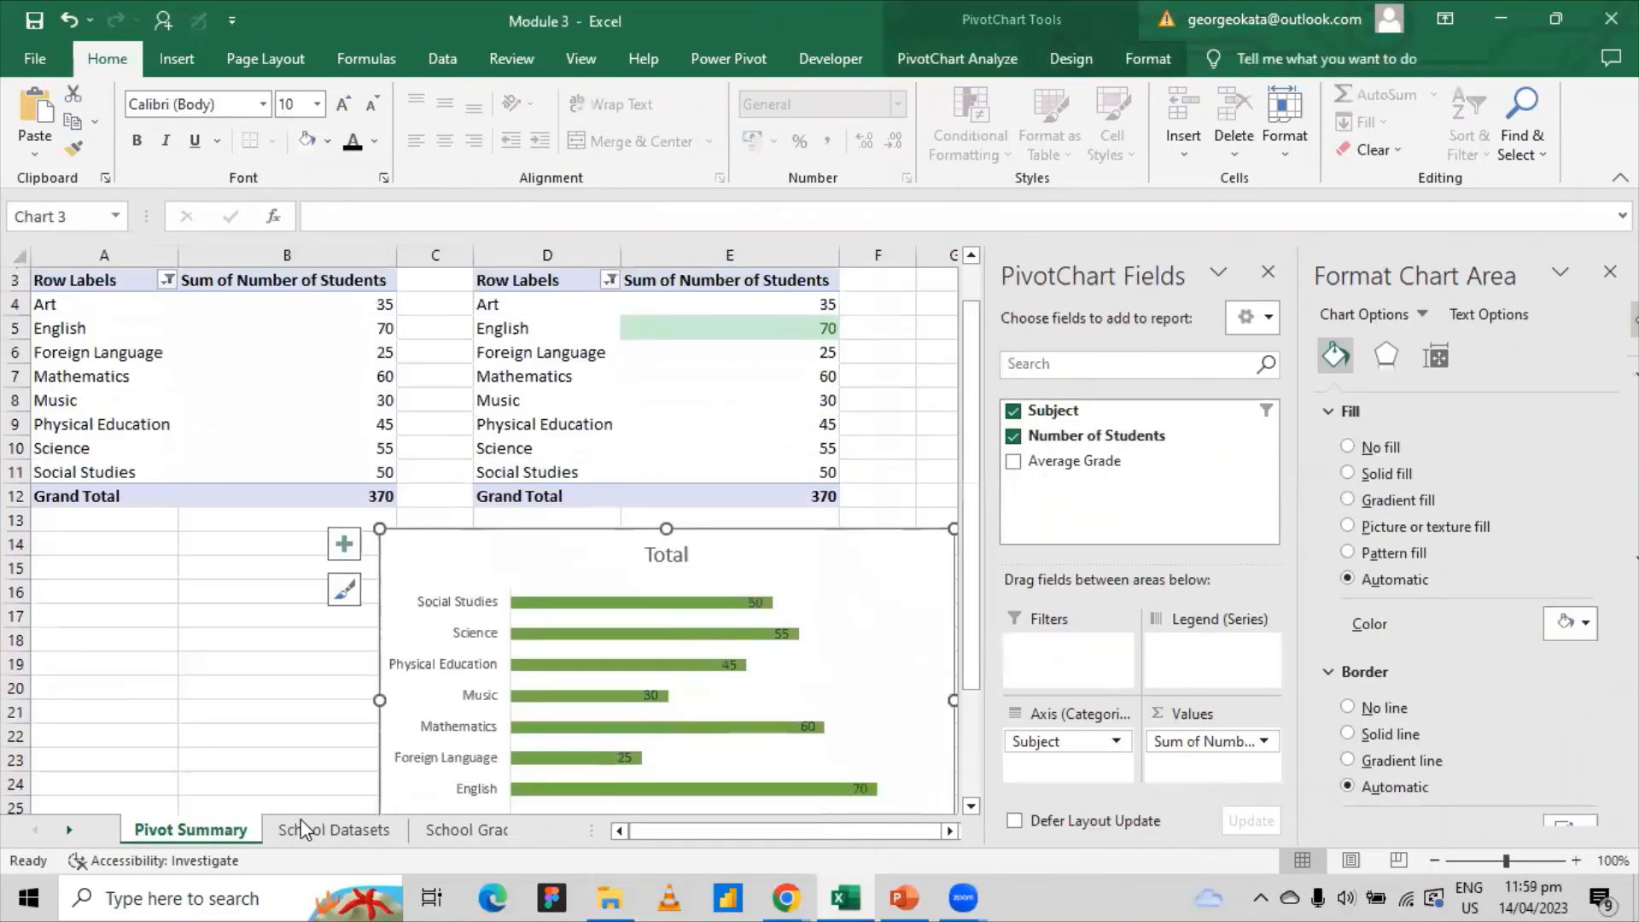
- Replace the title of the students-per-subject bar chart with "Highest Number of Students"
left_click(677, 559)
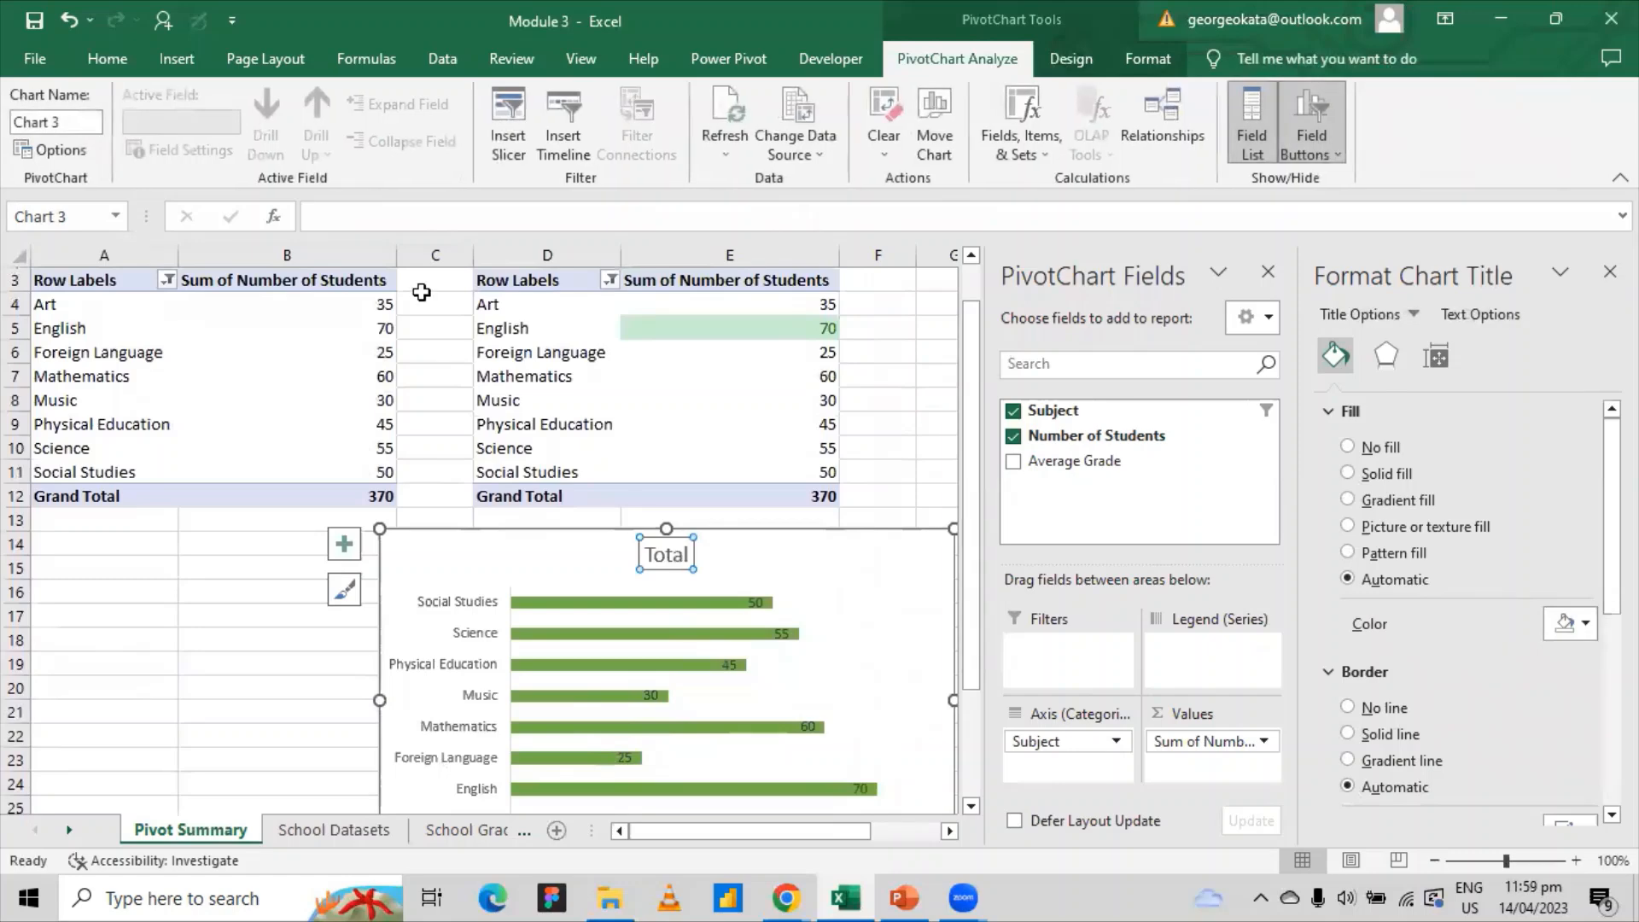
left_click(690, 555)
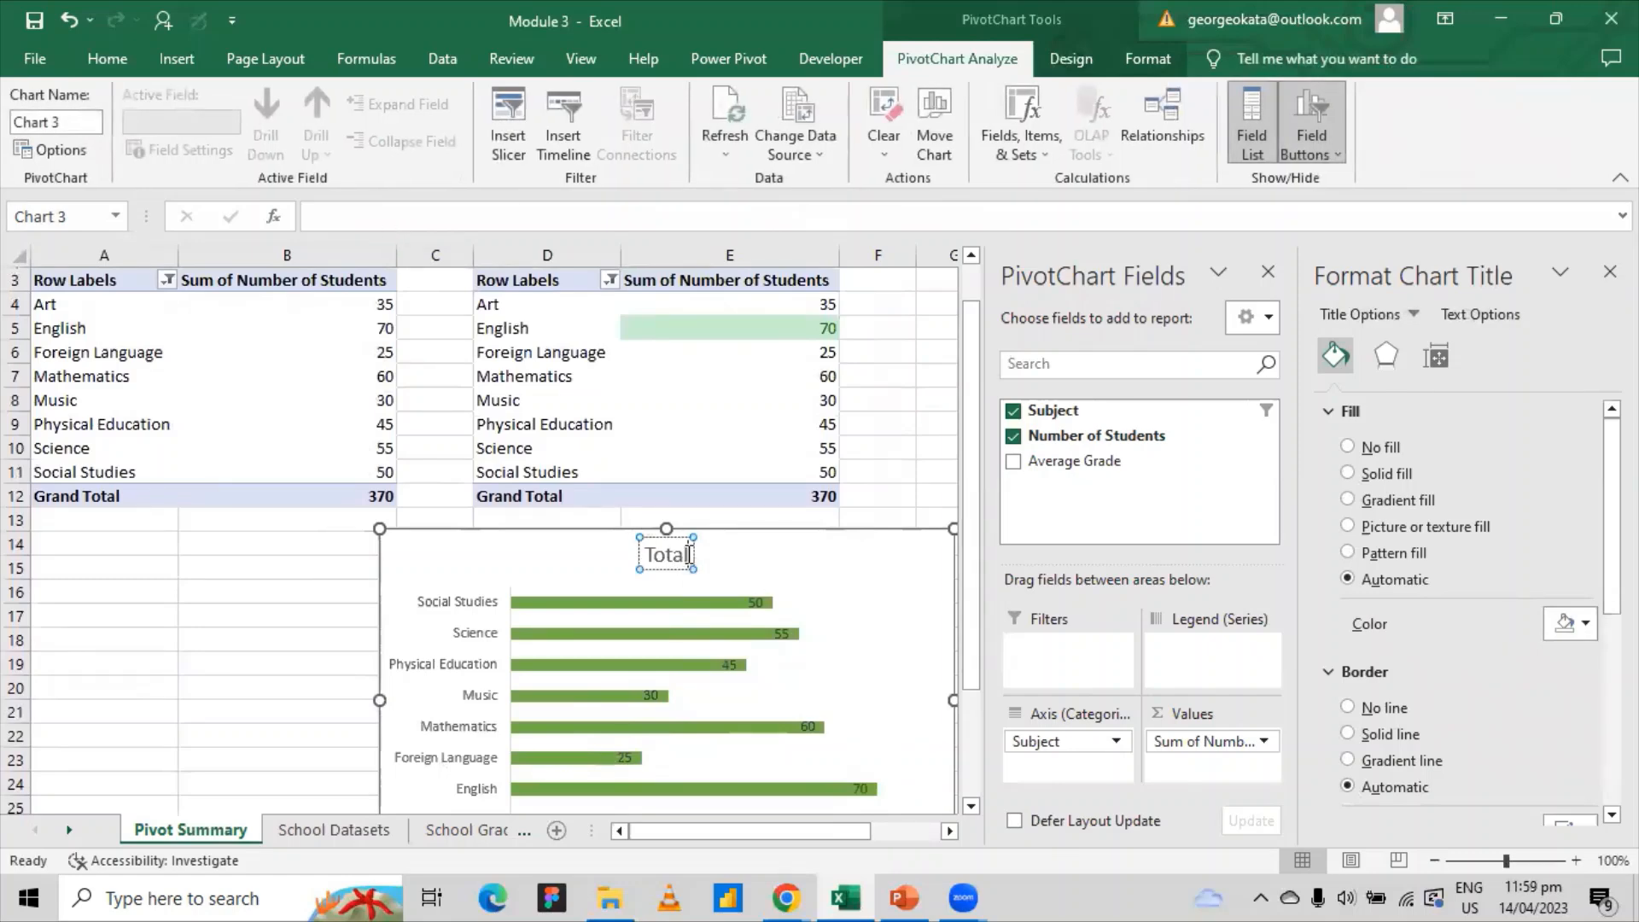
key("BackSpace")
key("BackSpace")
key("BackSpace")
key("BackSpace")
key("BackSpace")
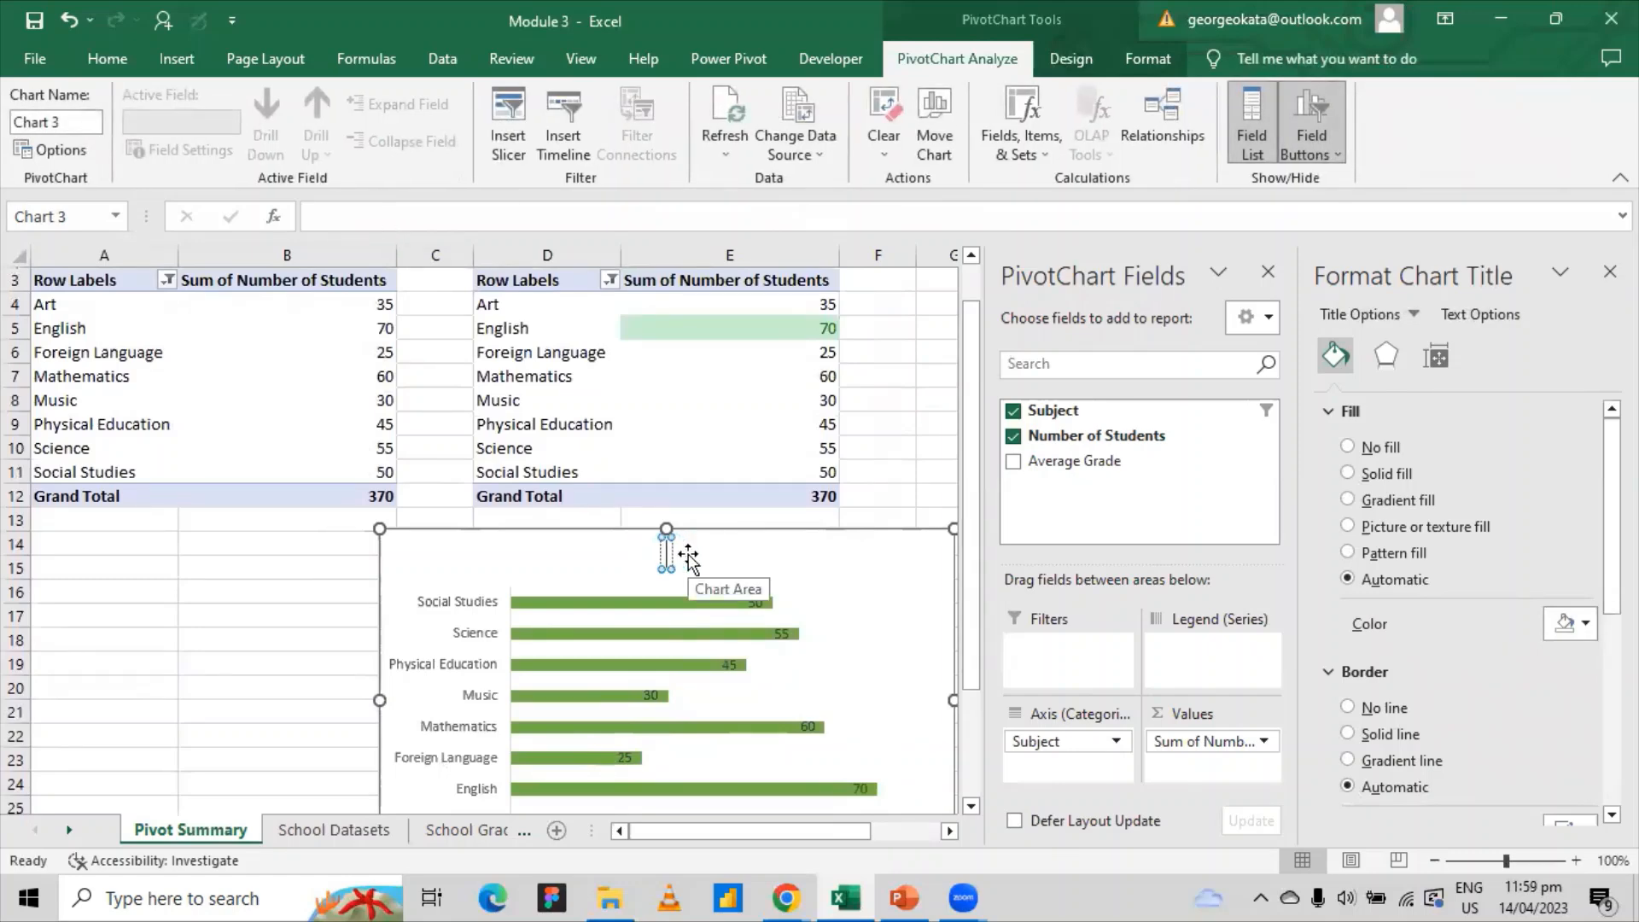
type("Highest")
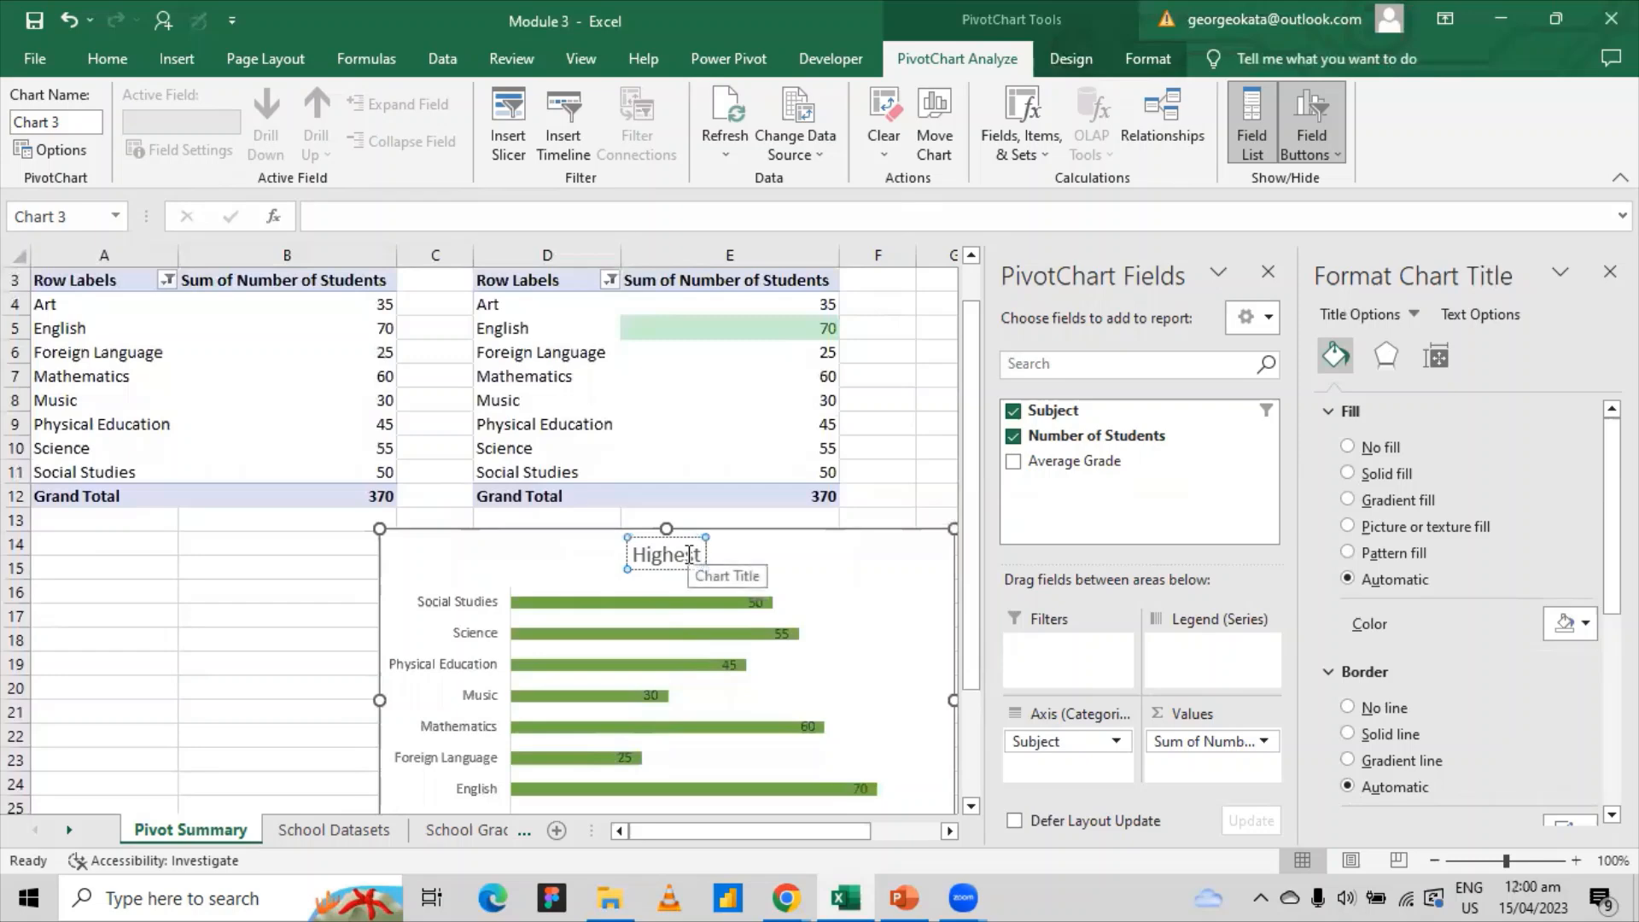
type(" Number")
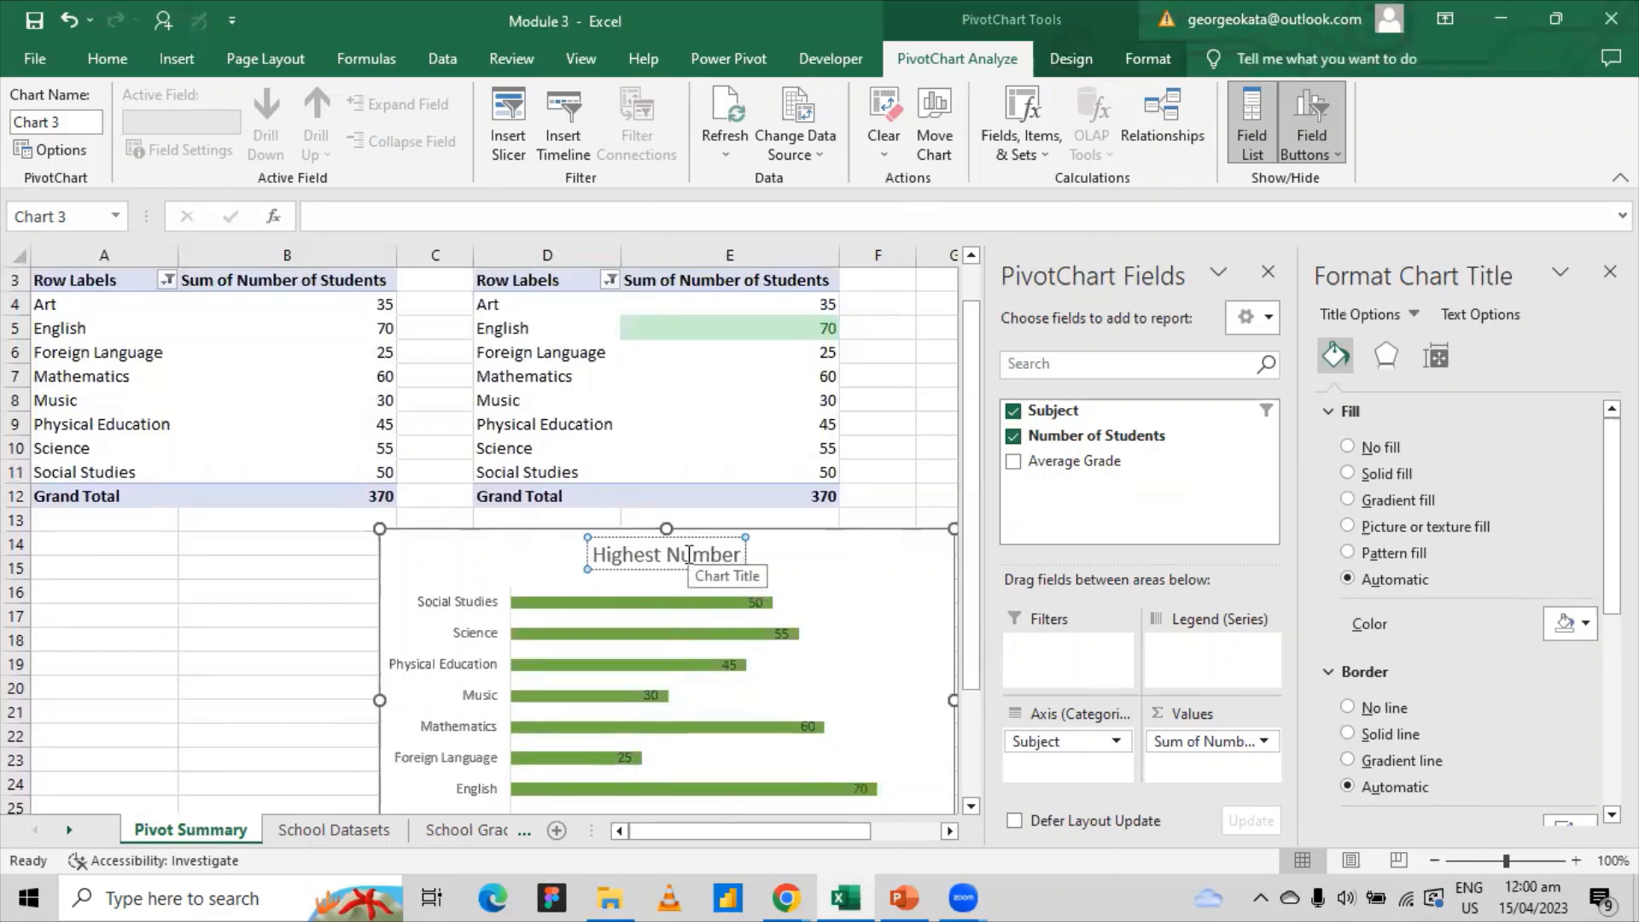
type(" o")
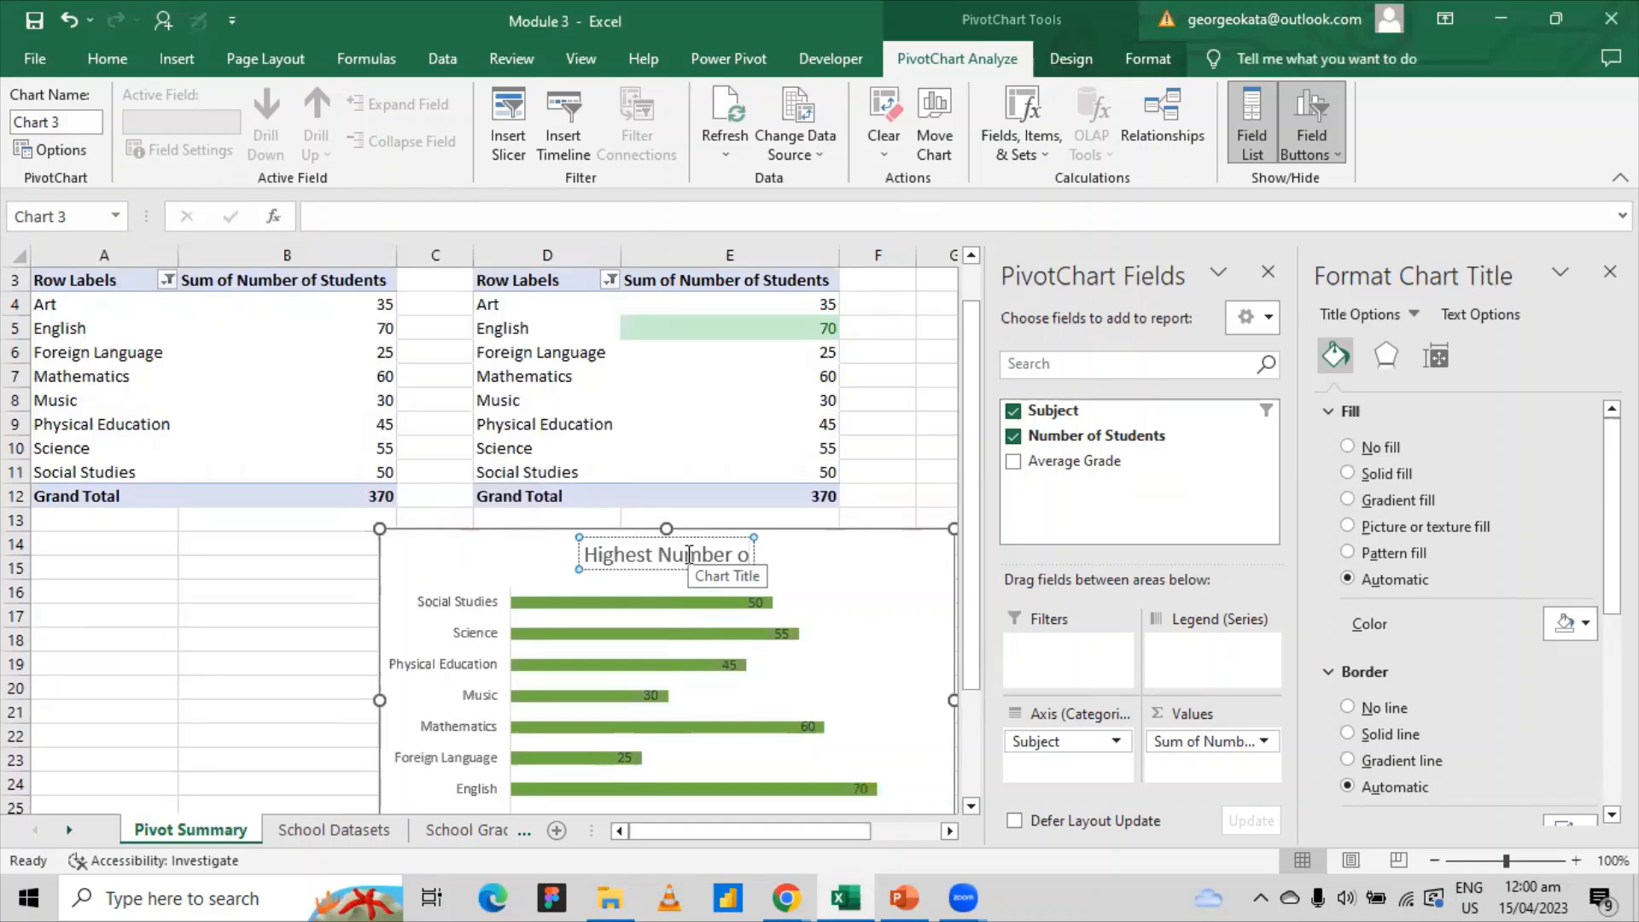
type("f Students")
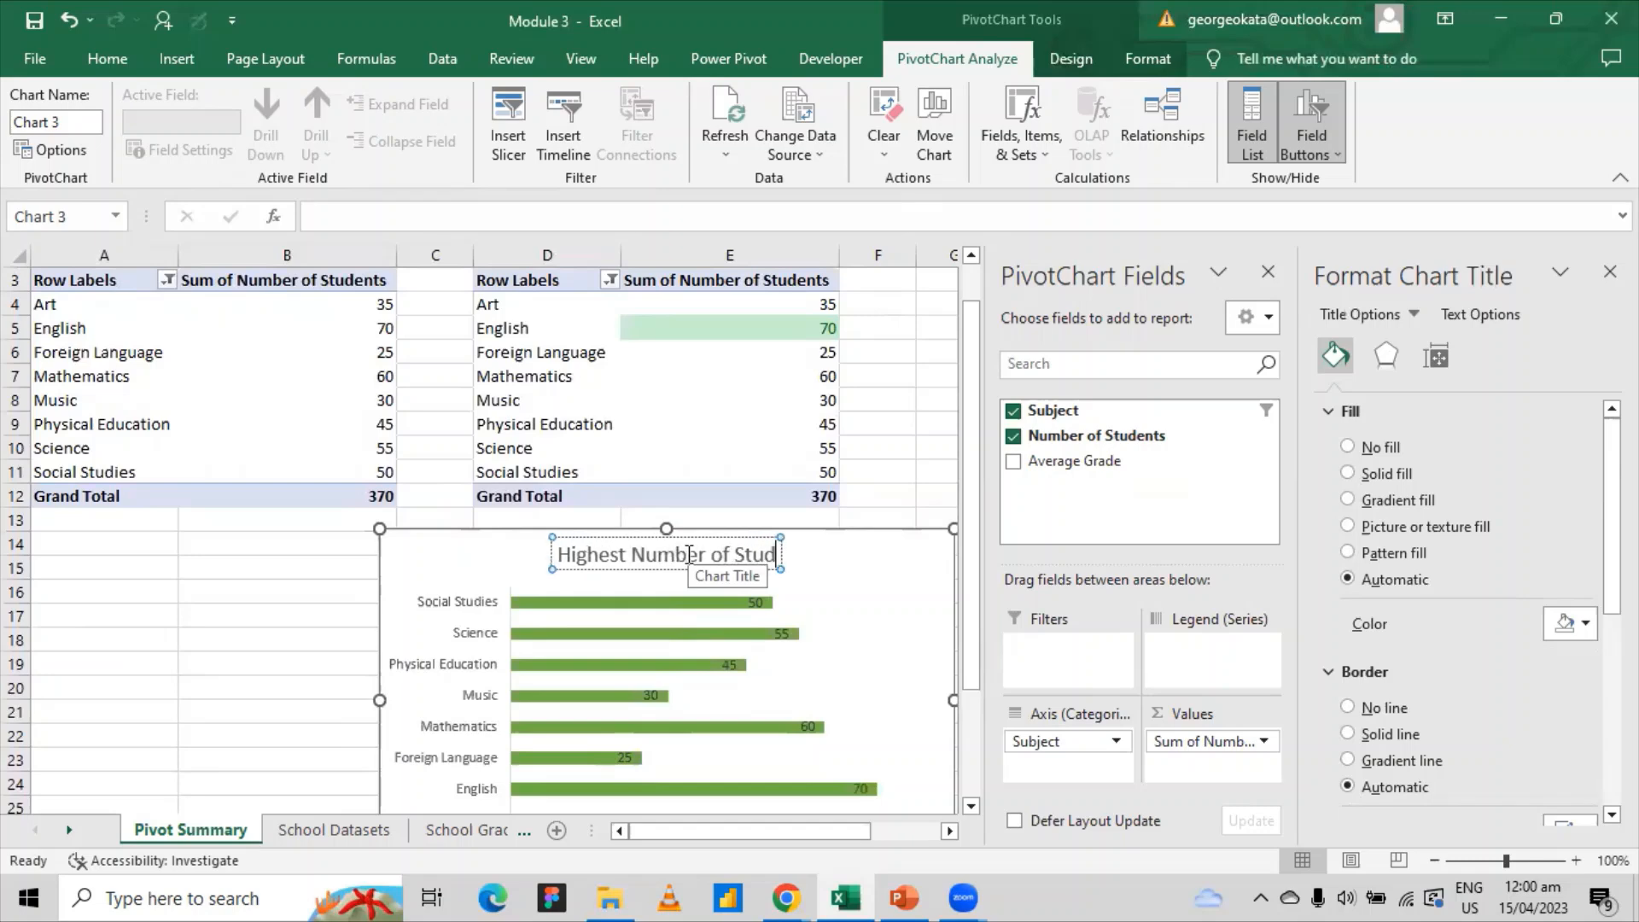
left_click(882, 595)
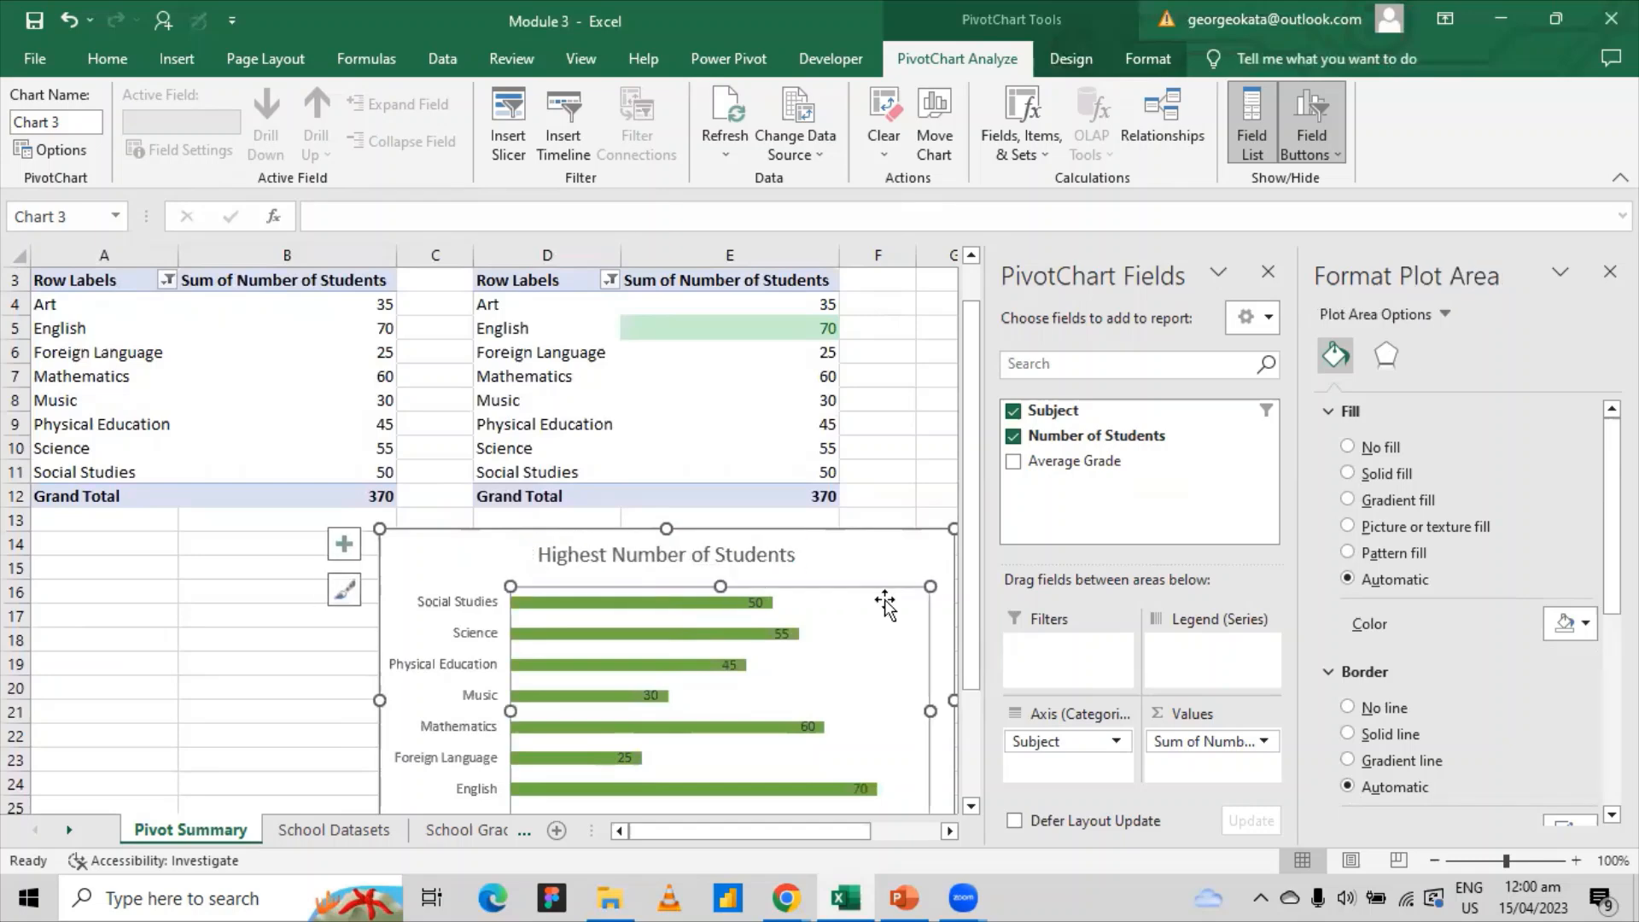
left_click(882, 563)
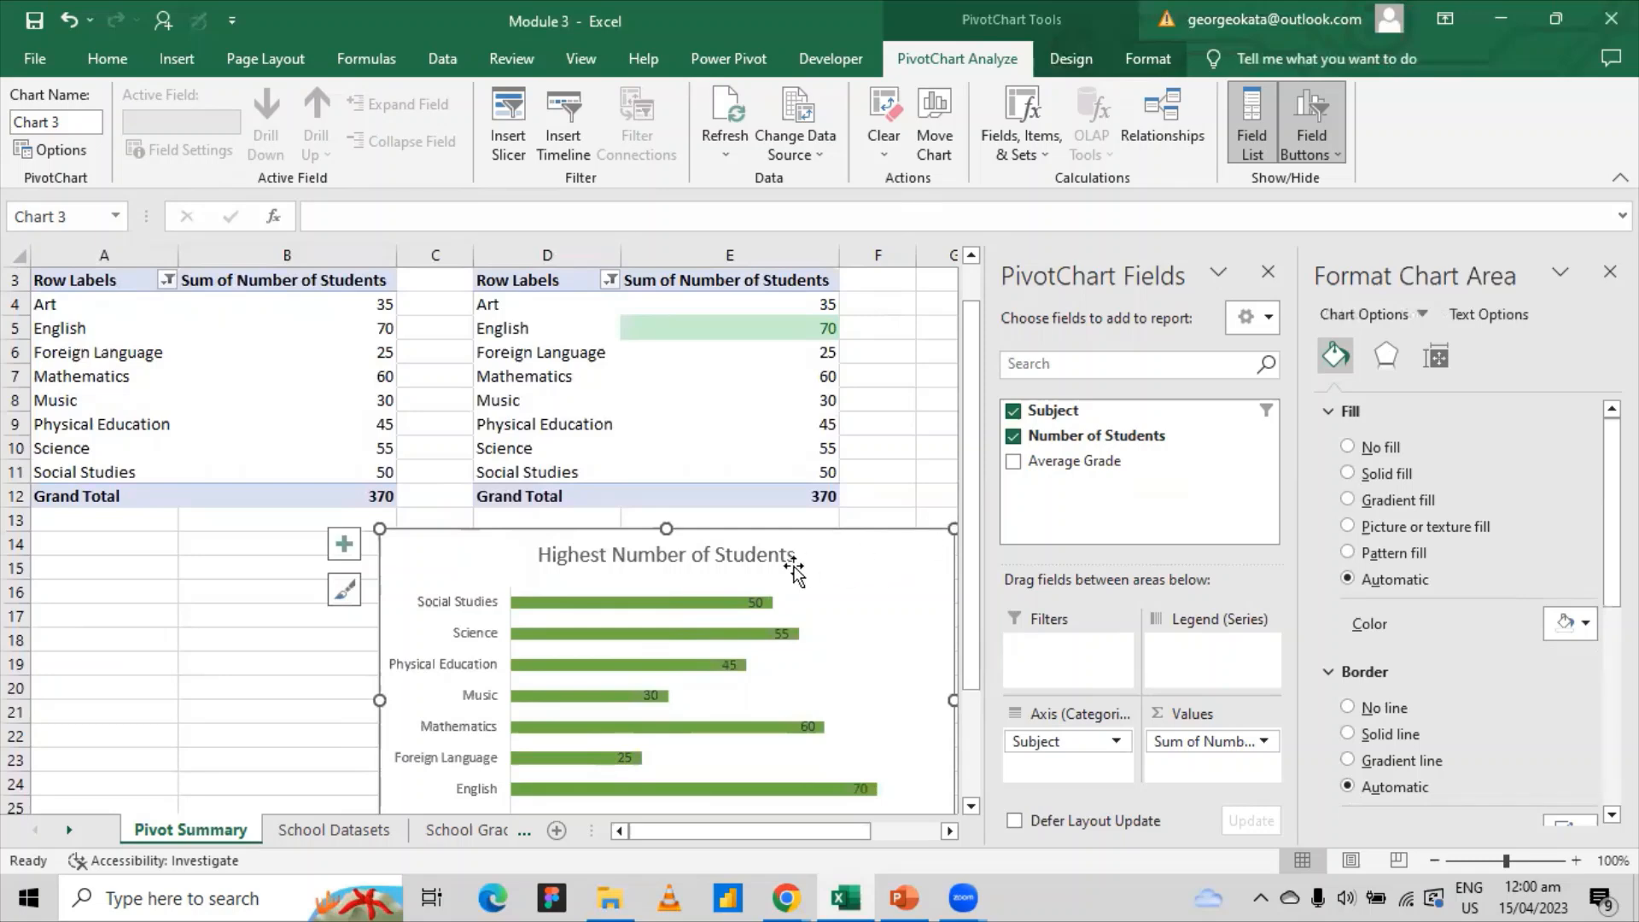
- Set the gap width of the bars in the Highest Number of Students chart to 30%
left_click(738, 607)
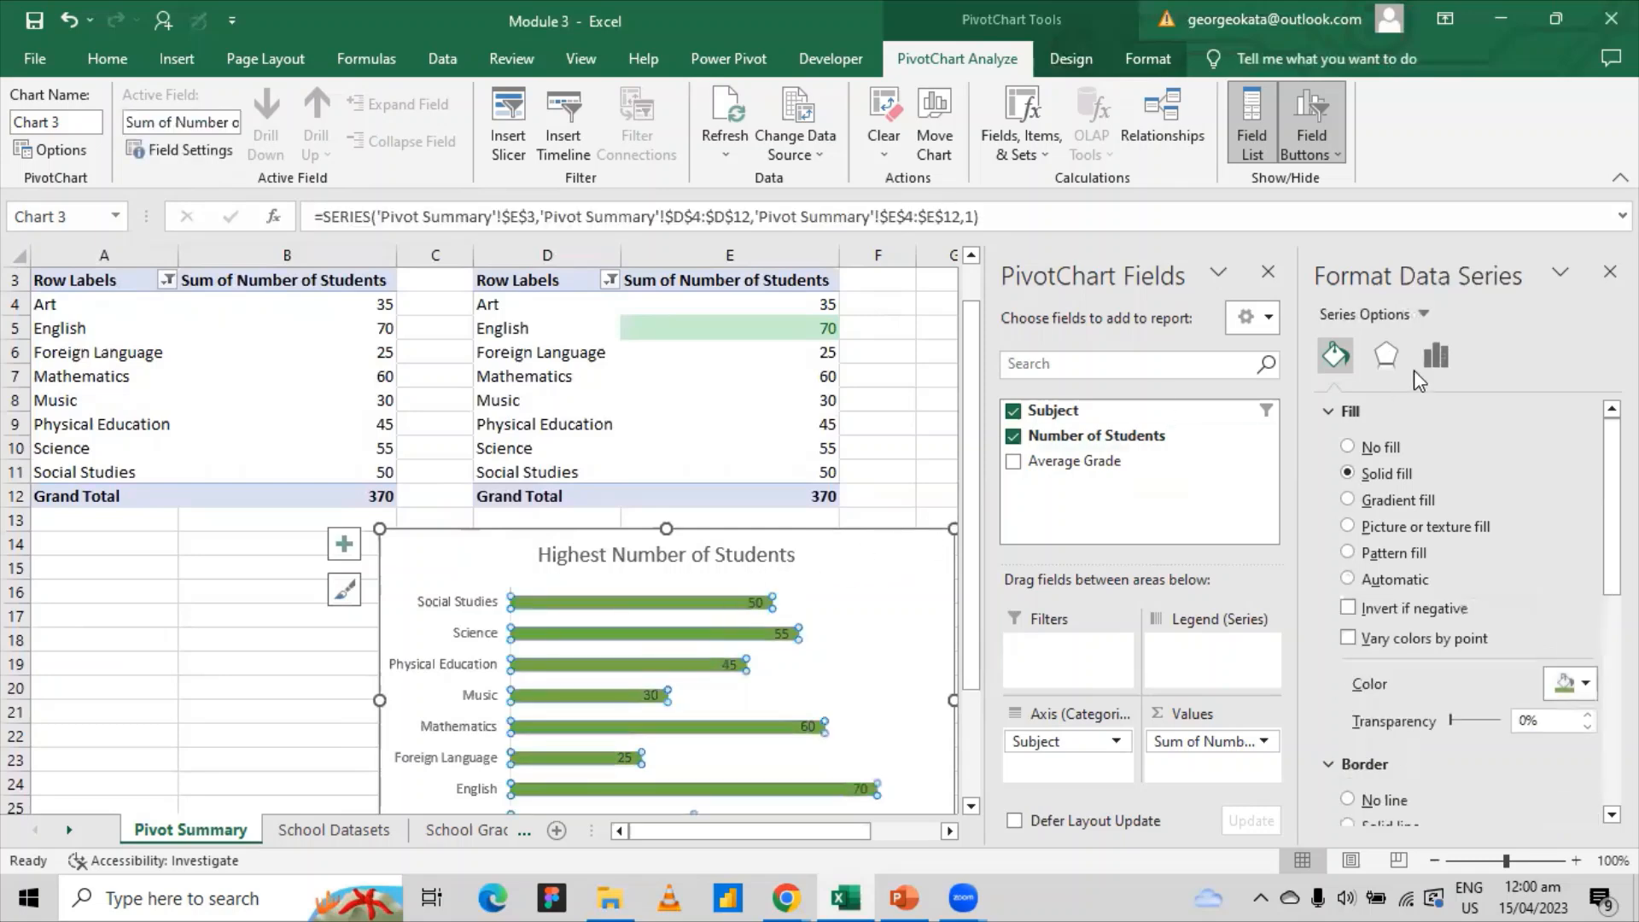
left_click(1434, 363)
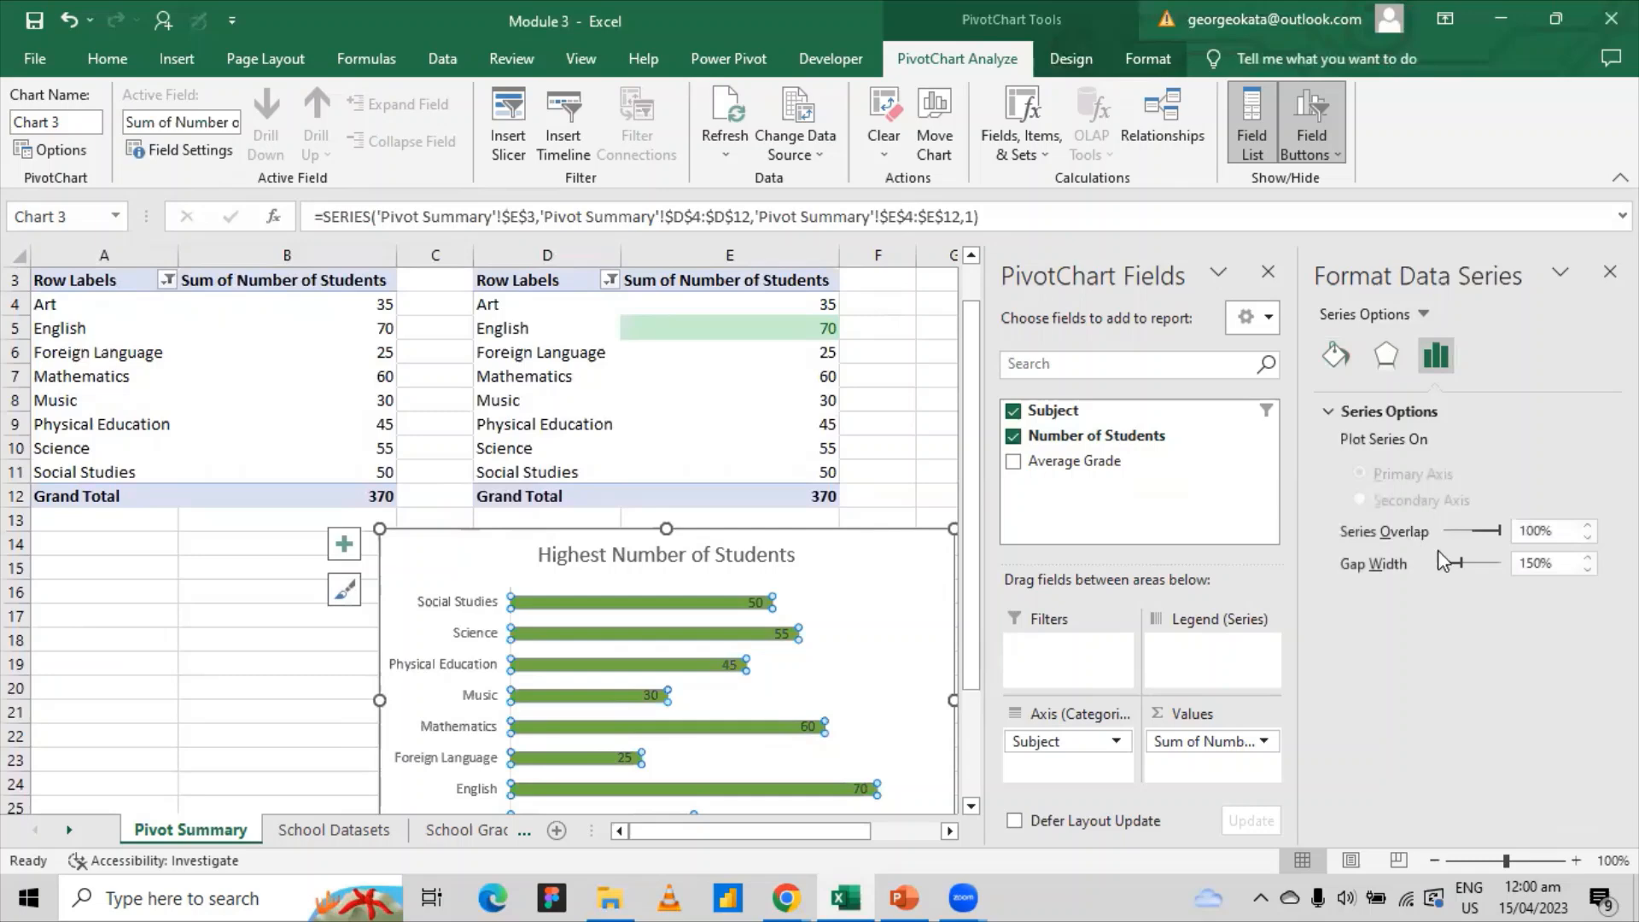
left_click_drag(1458, 569, 1496, 567)
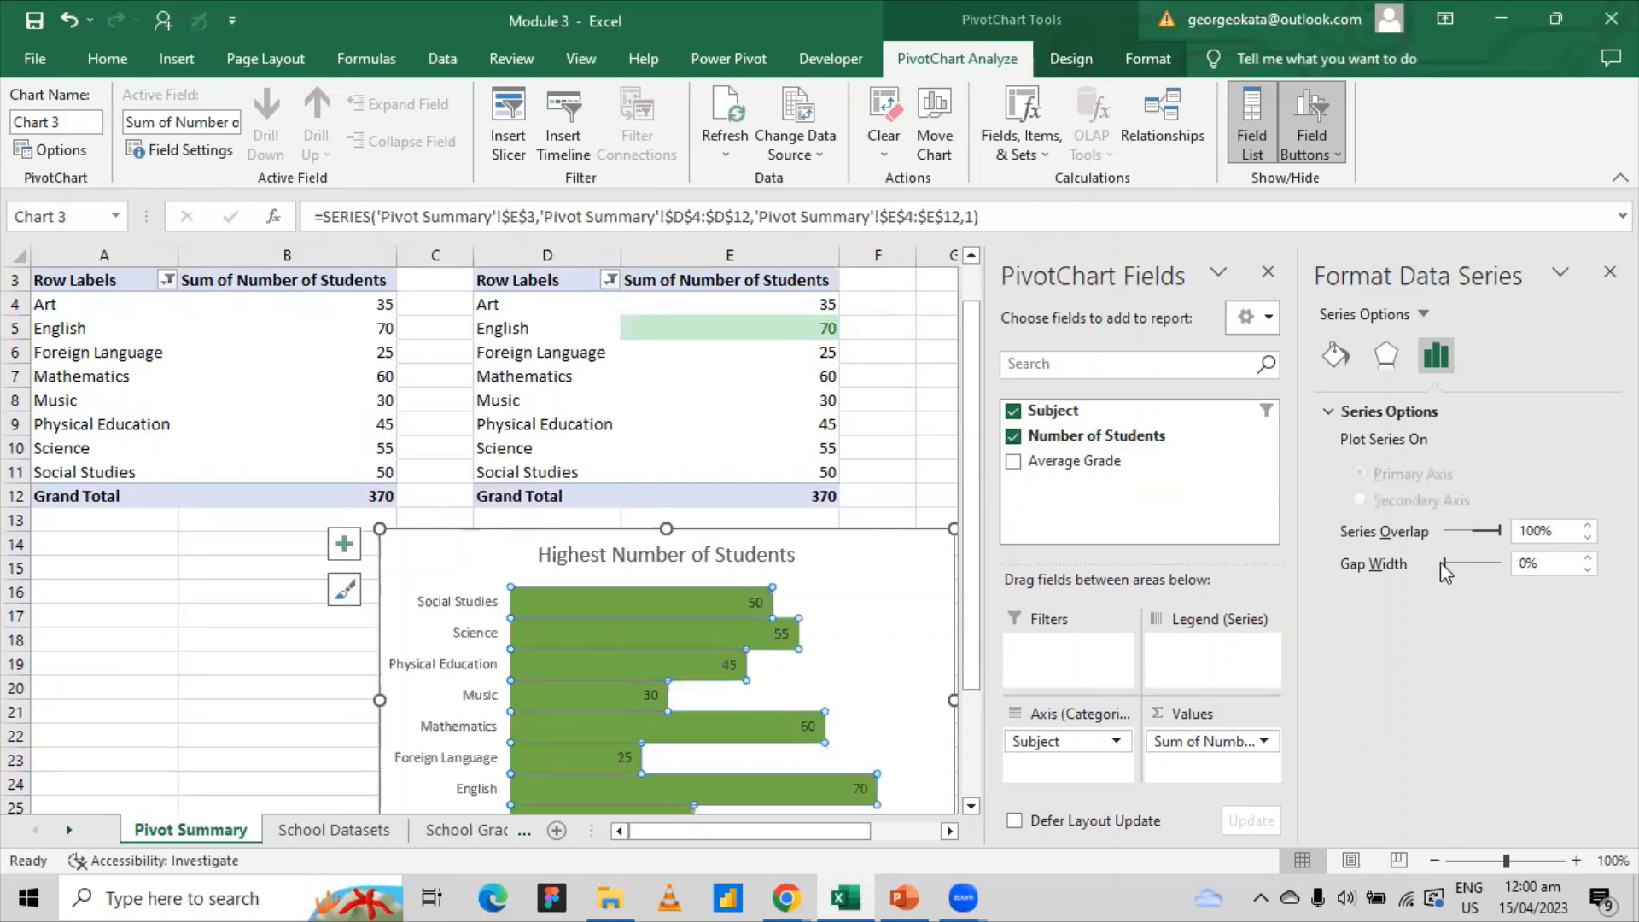
left_click_drag(1441, 564, 1448, 565)
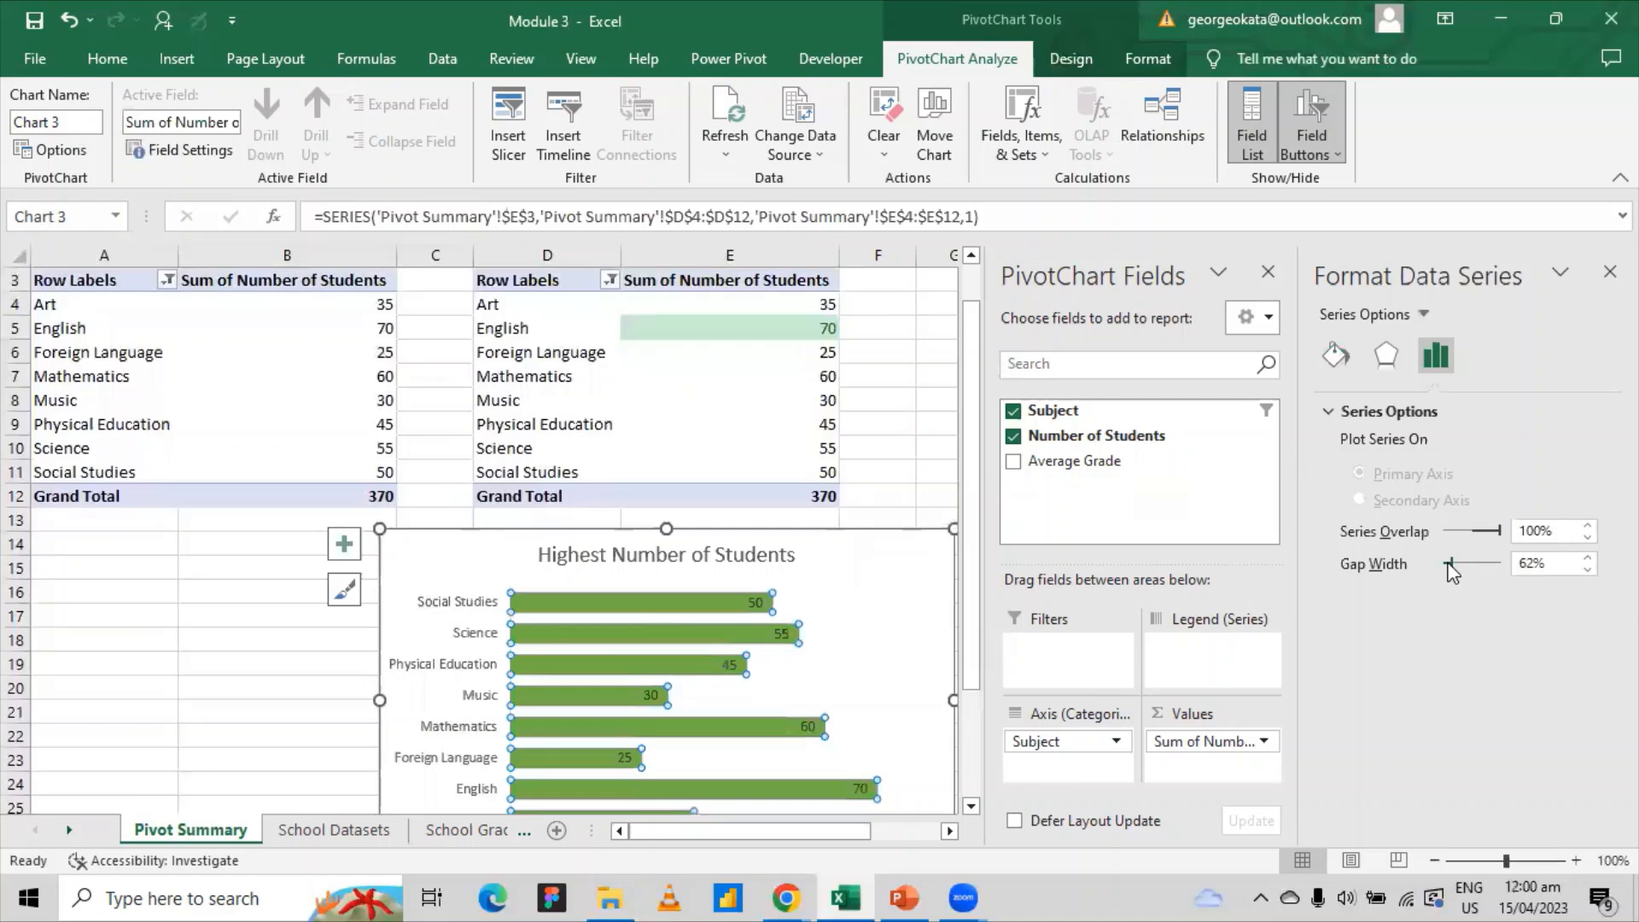
left_click_drag(1449, 565, 1439, 565)
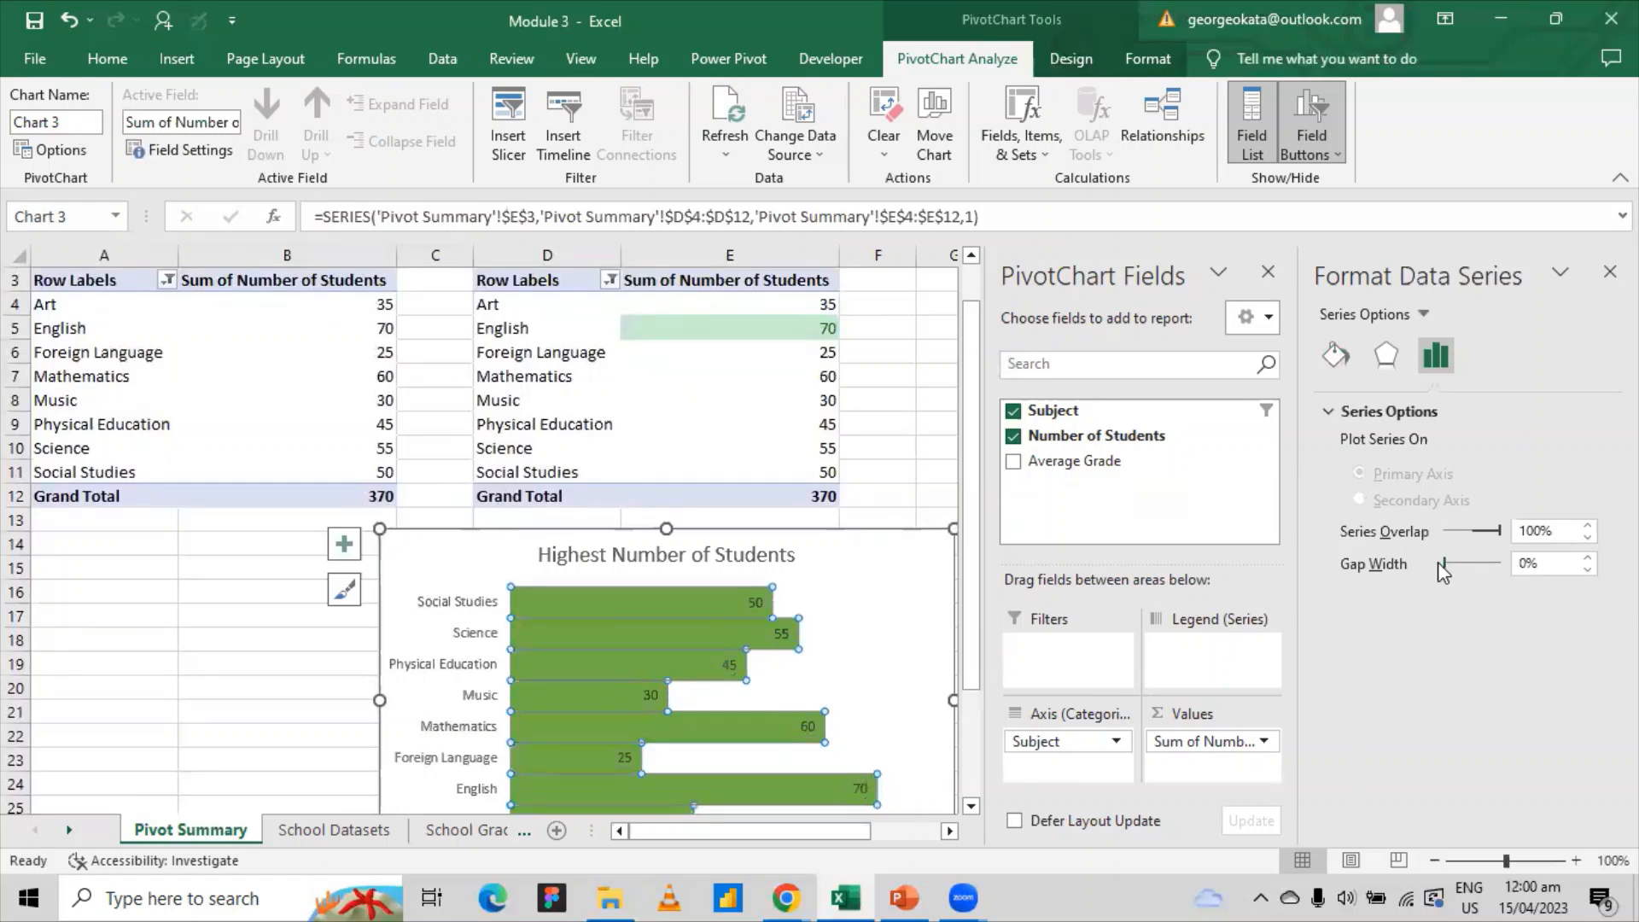
left_click(1587, 558)
left_click(1587, 557)
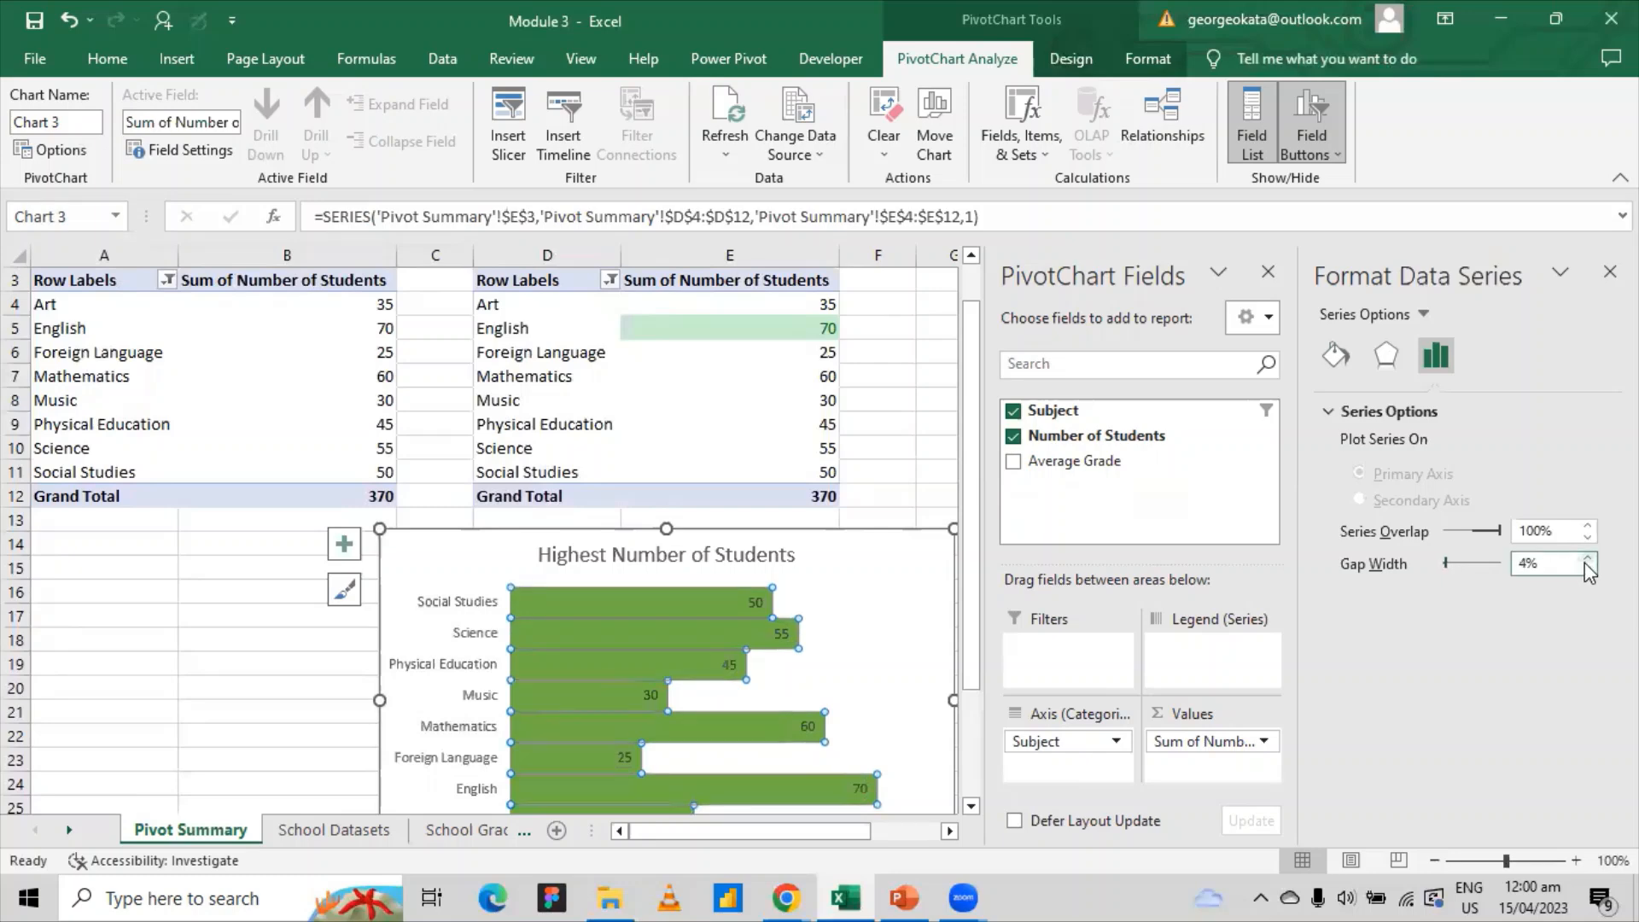
left_click(1587, 559)
left_click(1587, 558)
left_click(1587, 558)
left_click(1587, 558)
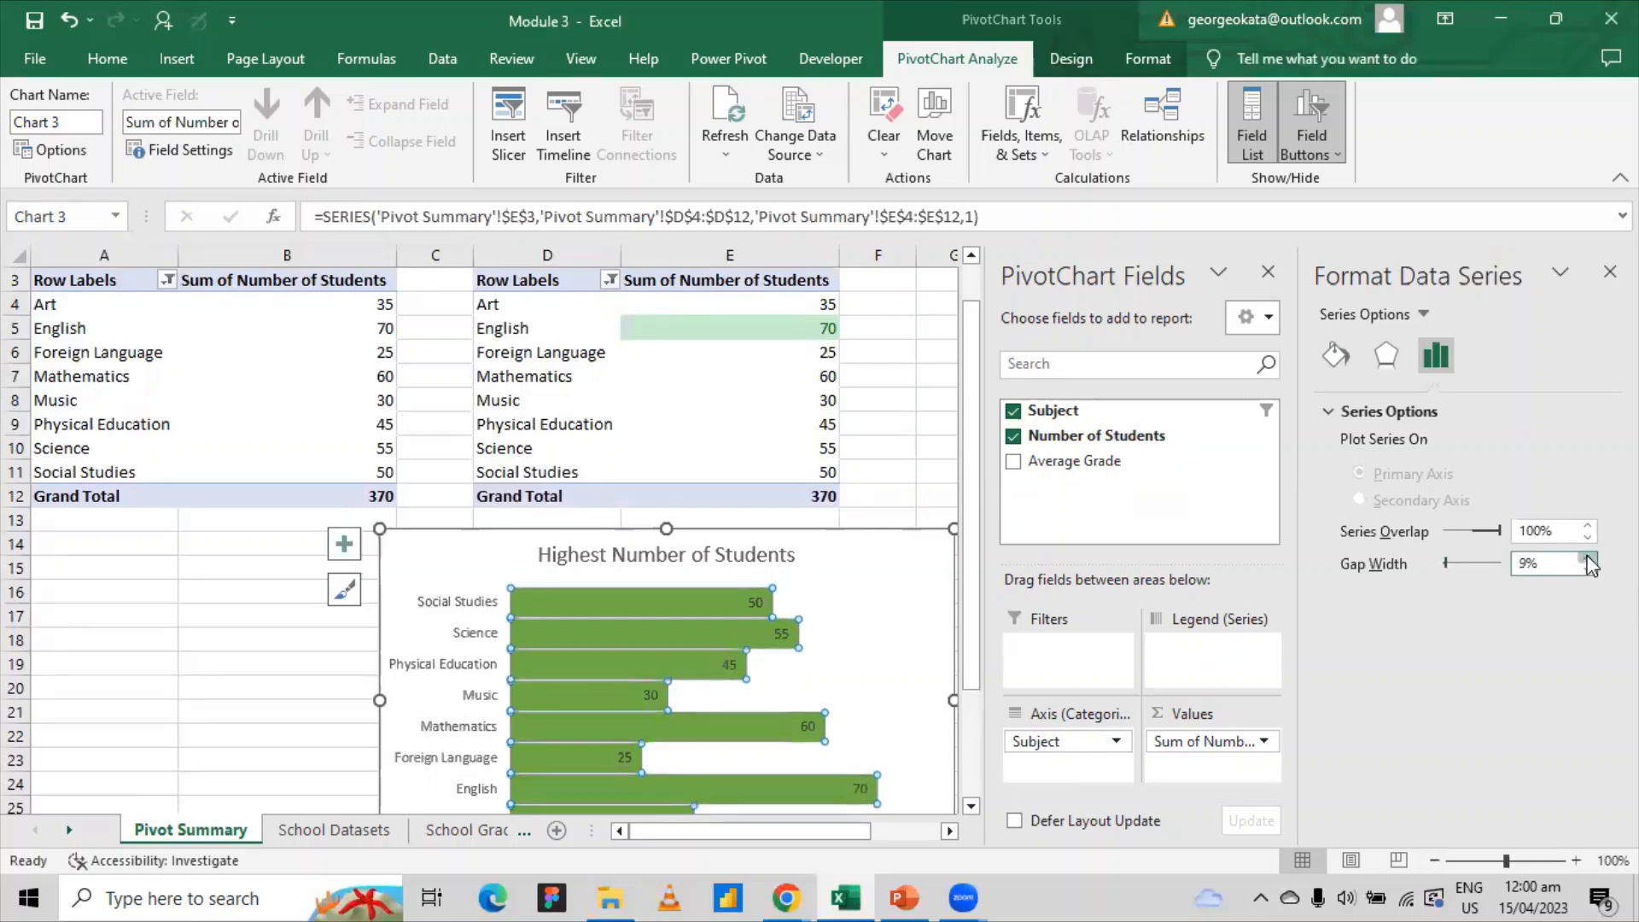
left_click(1587, 558)
left_click(1587, 559)
left_click(1587, 558)
left_click(1587, 559)
left_click(1587, 558)
left_click(1587, 559)
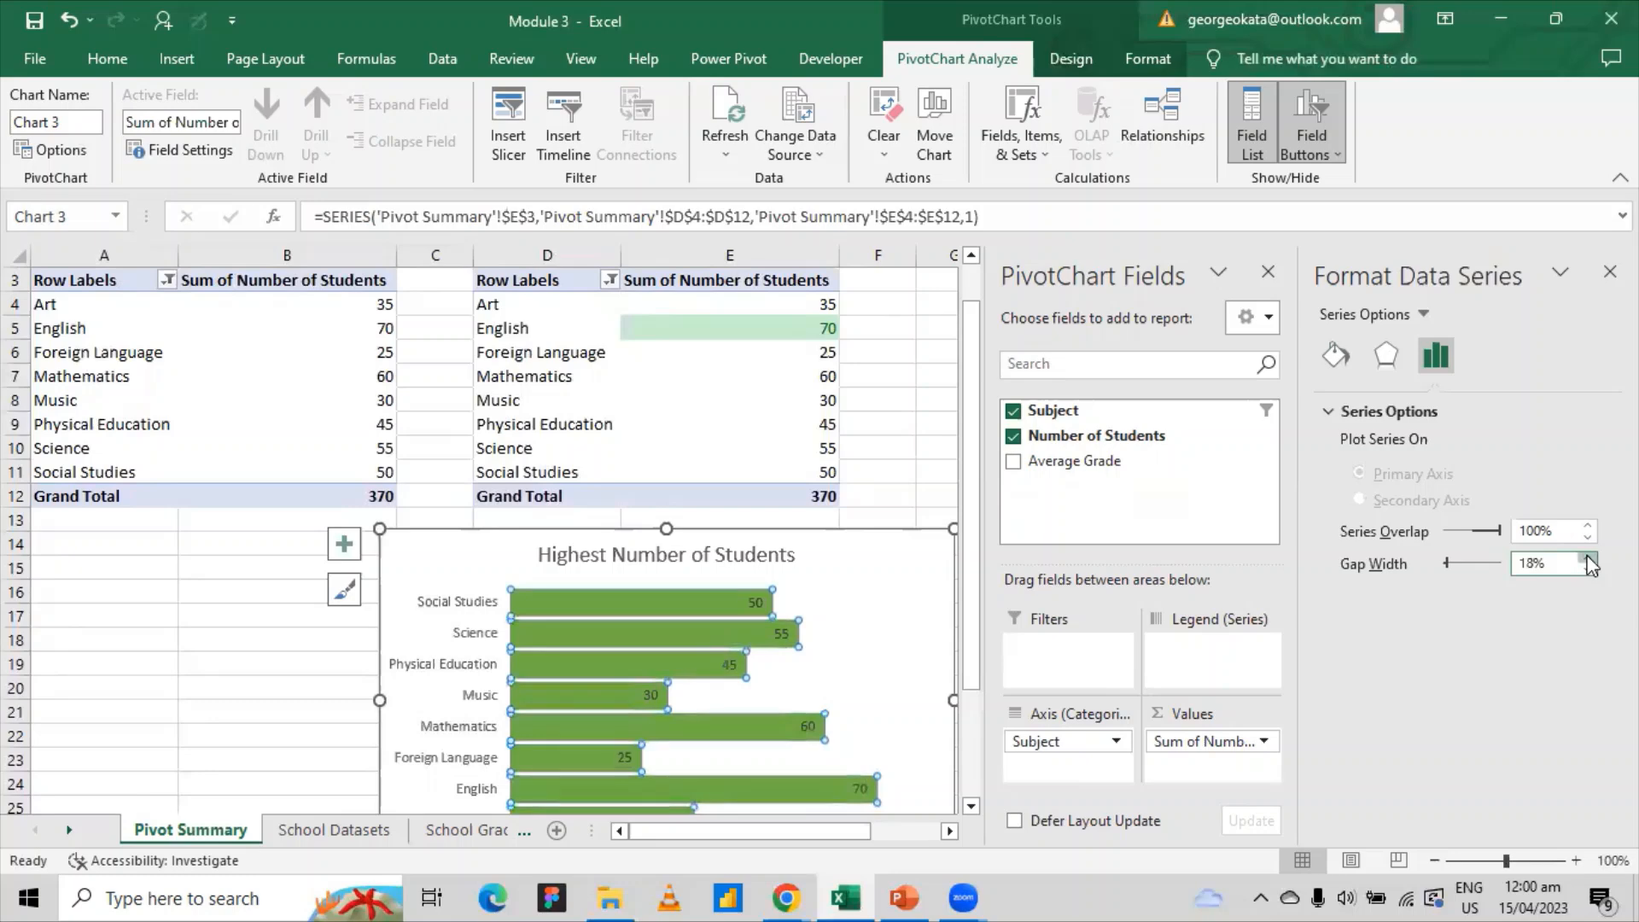
left_click(1587, 559)
left_click(1587, 559)
left_click(1587, 558)
left_click(1587, 558)
left_click(1587, 559)
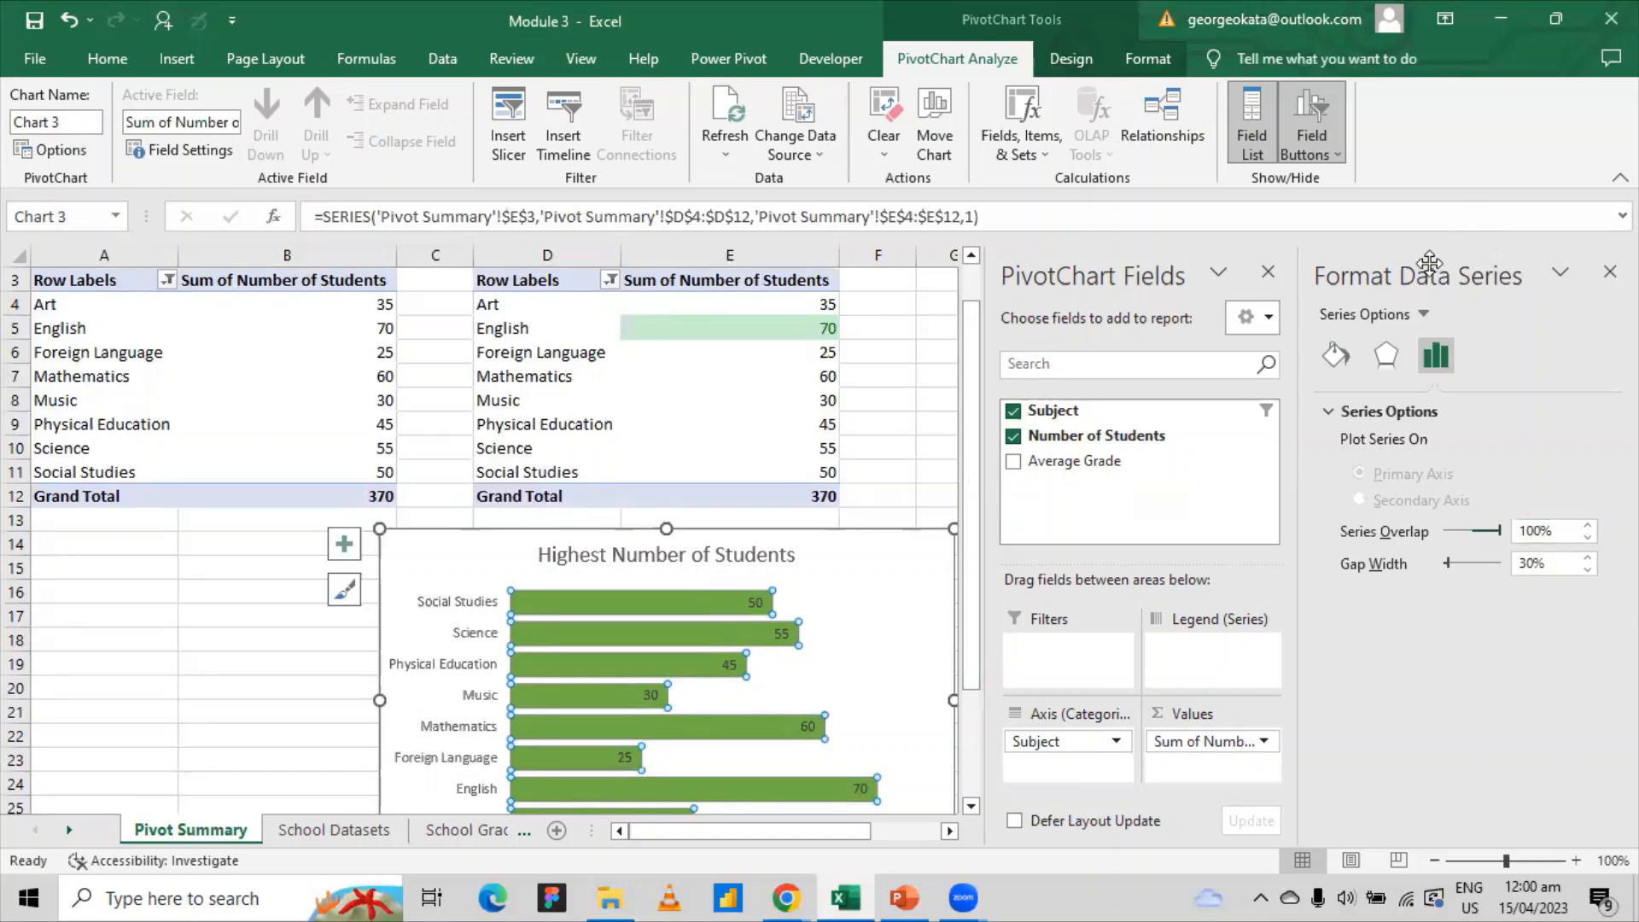
key("Escape")
key("Escape")
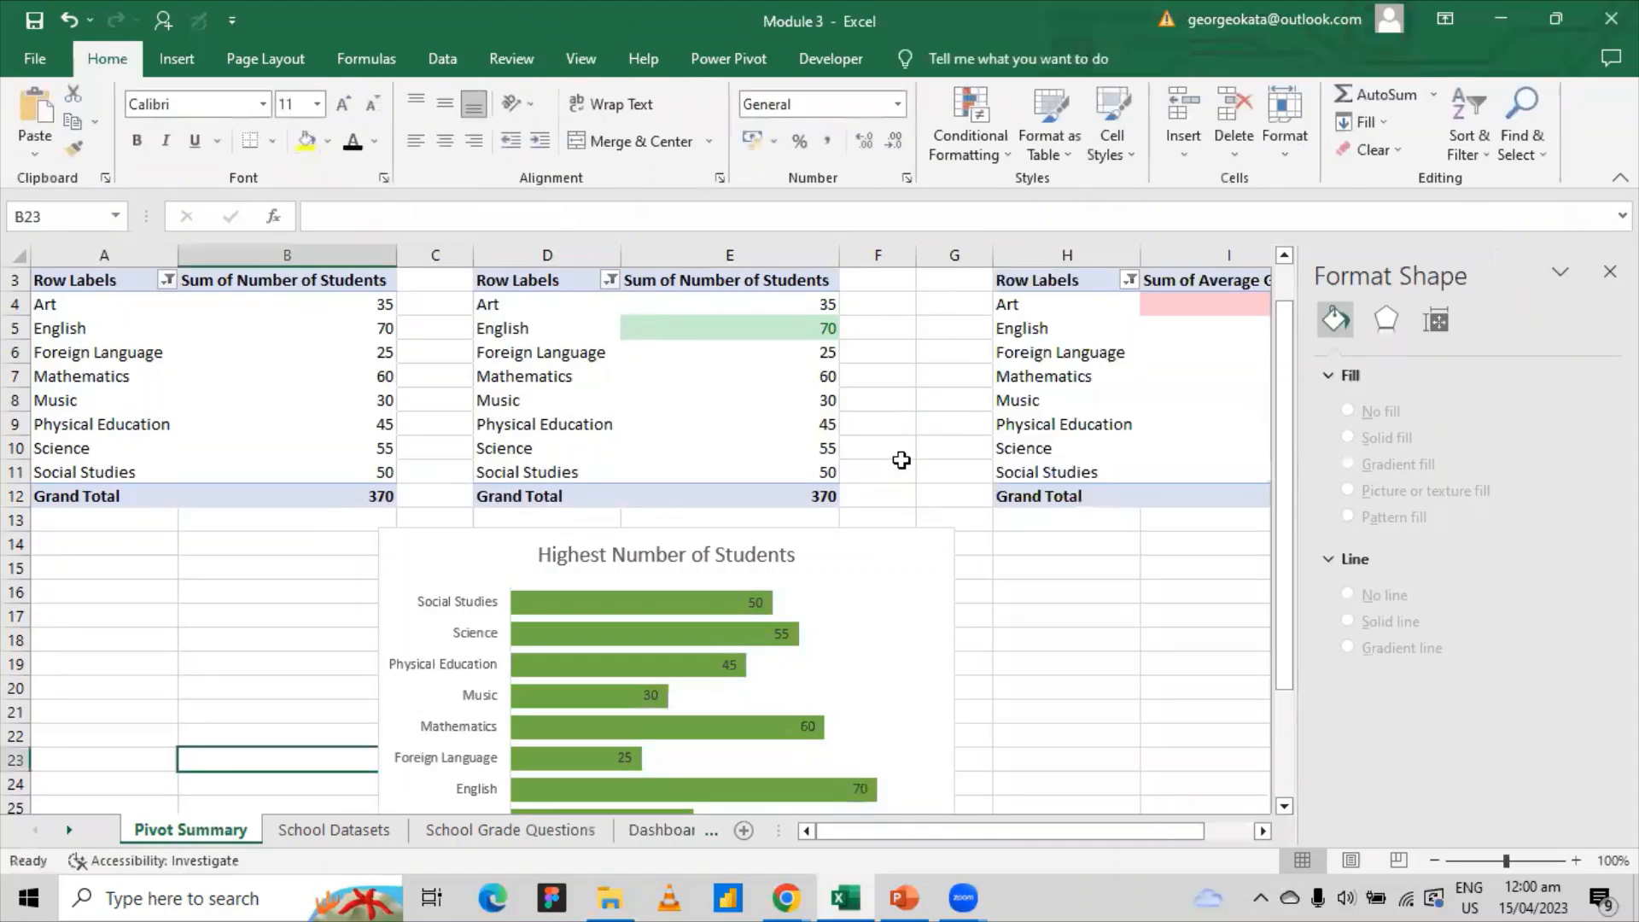
- Cut the Highest Number of Students chart from Pivot Summary and paste it at cell D17 of the Dashboard sheet, keeping its source formatting
left_click(912, 600)
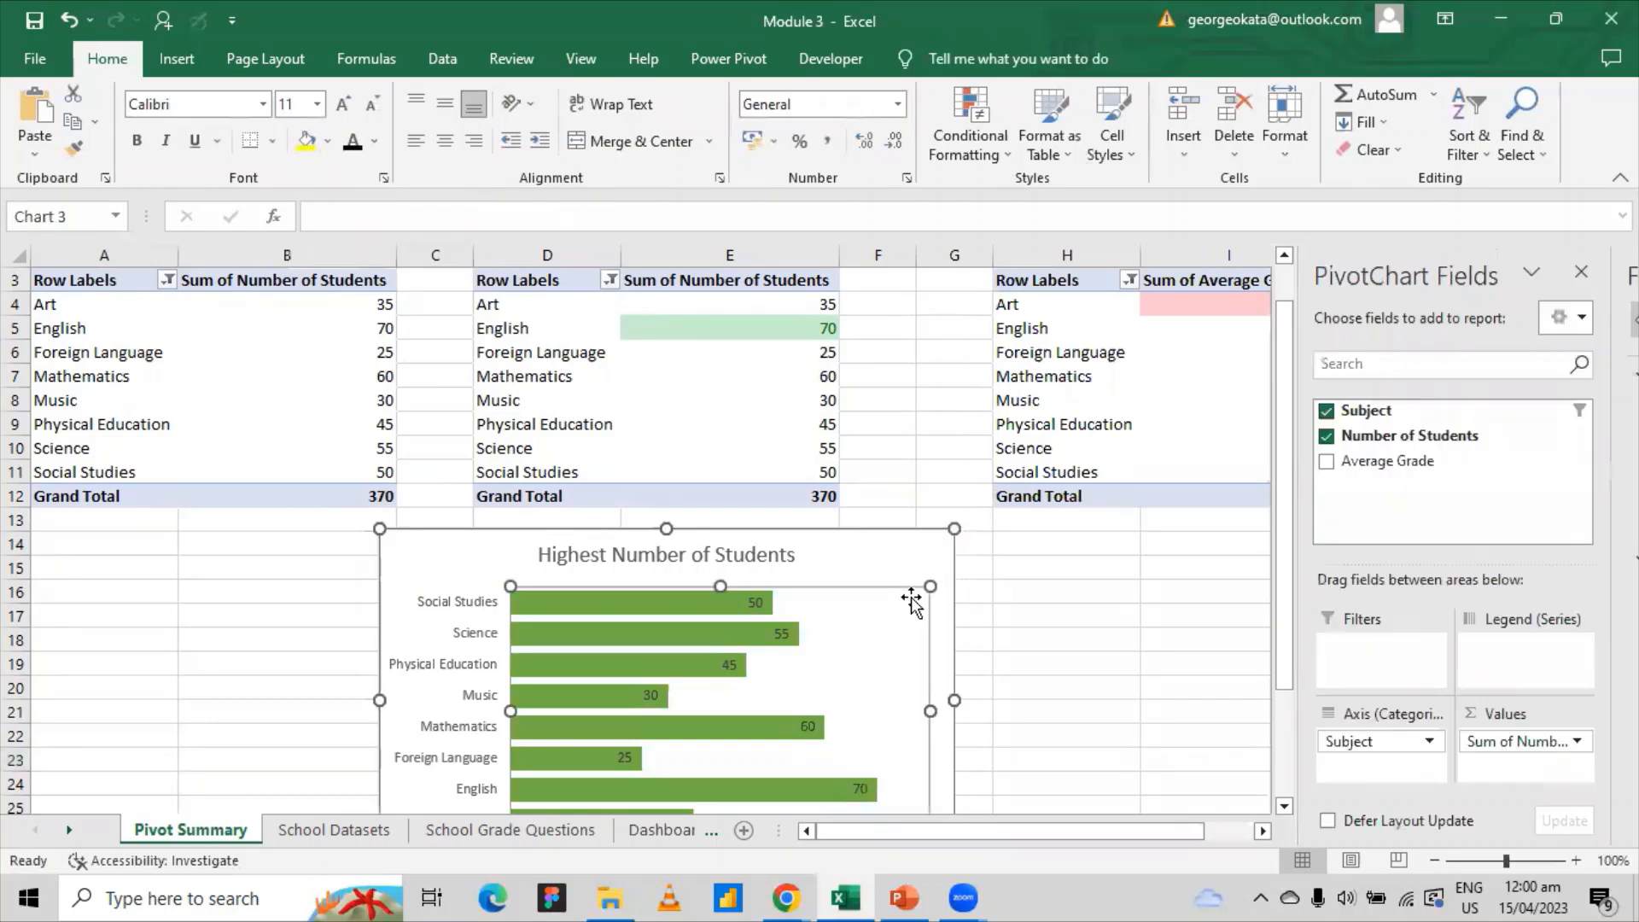
right_click(914, 597)
right_click(875, 559)
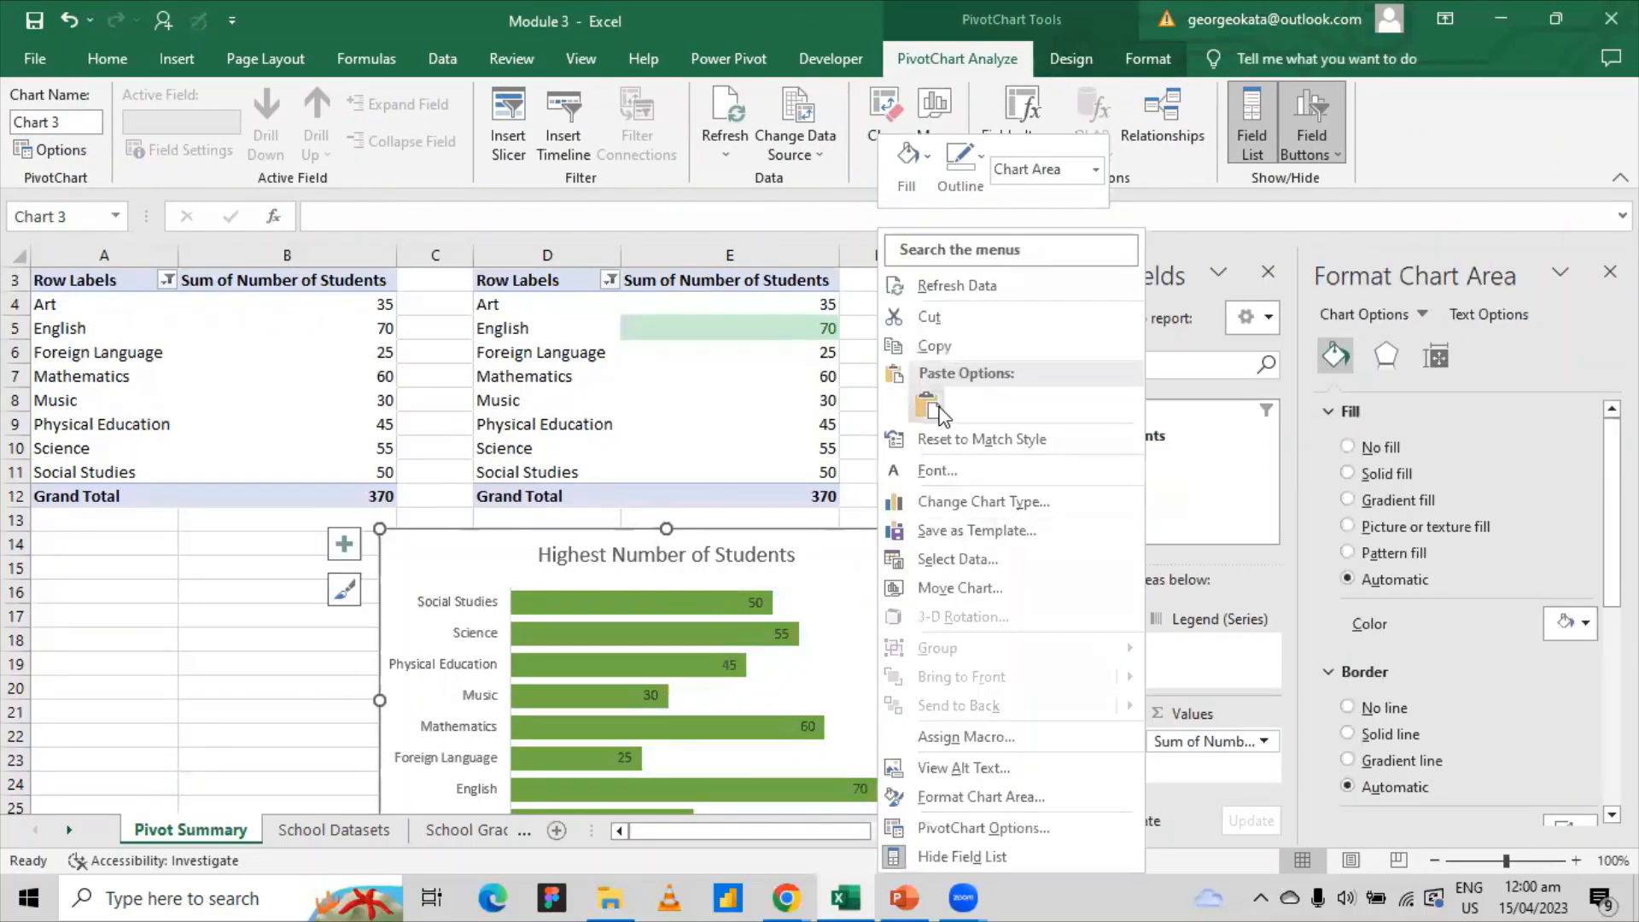
left_click(947, 317)
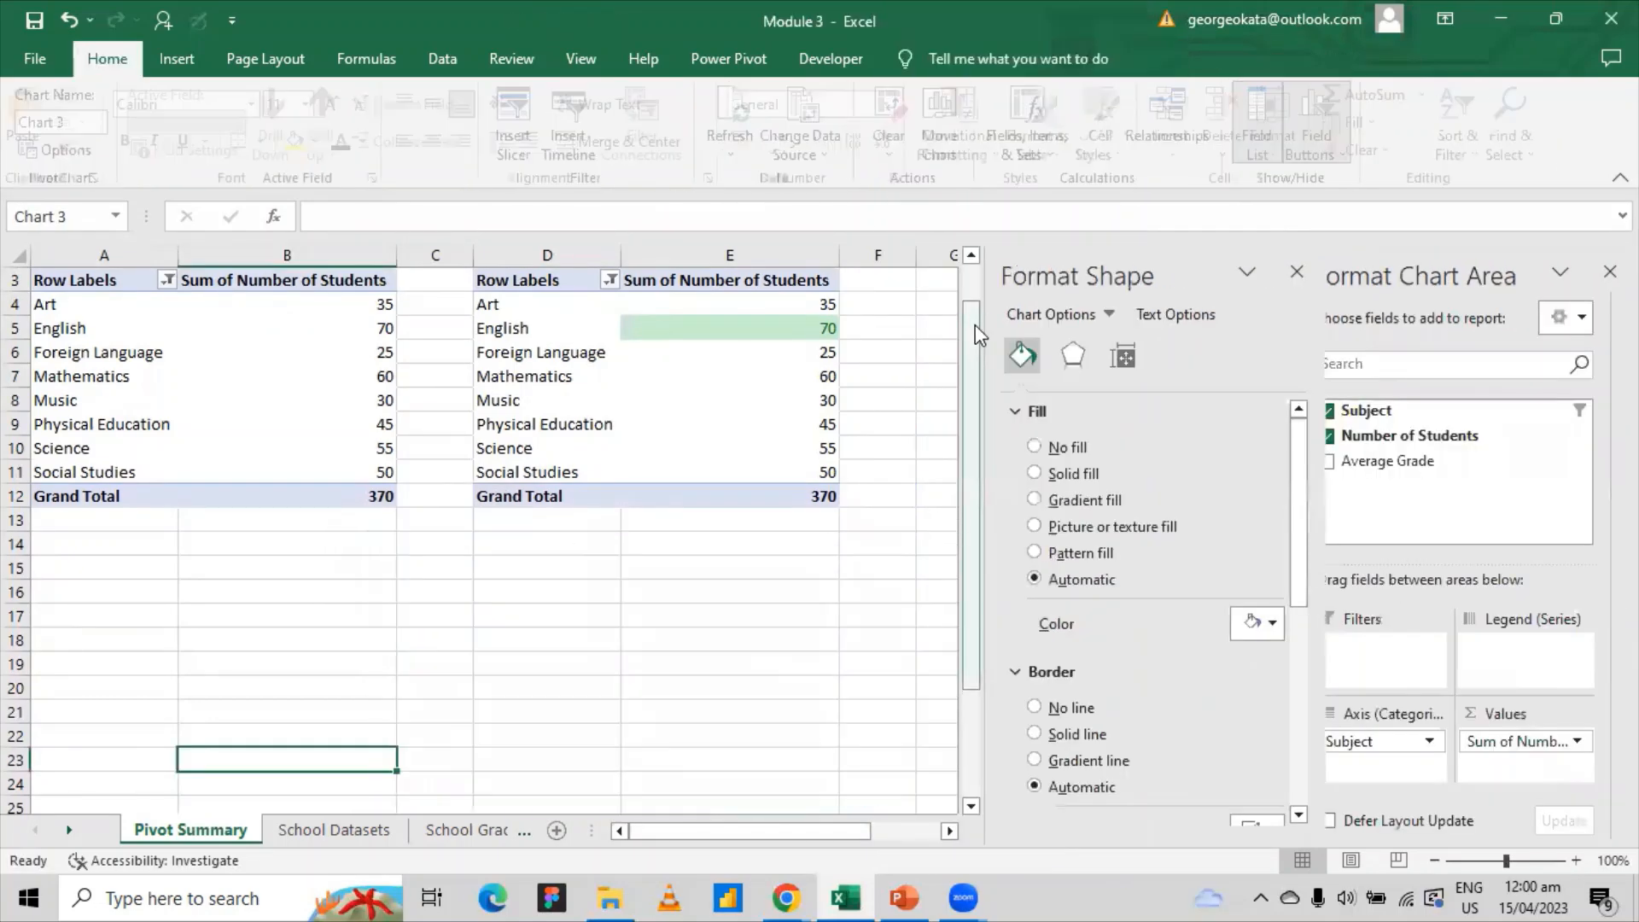
left_click(617, 828)
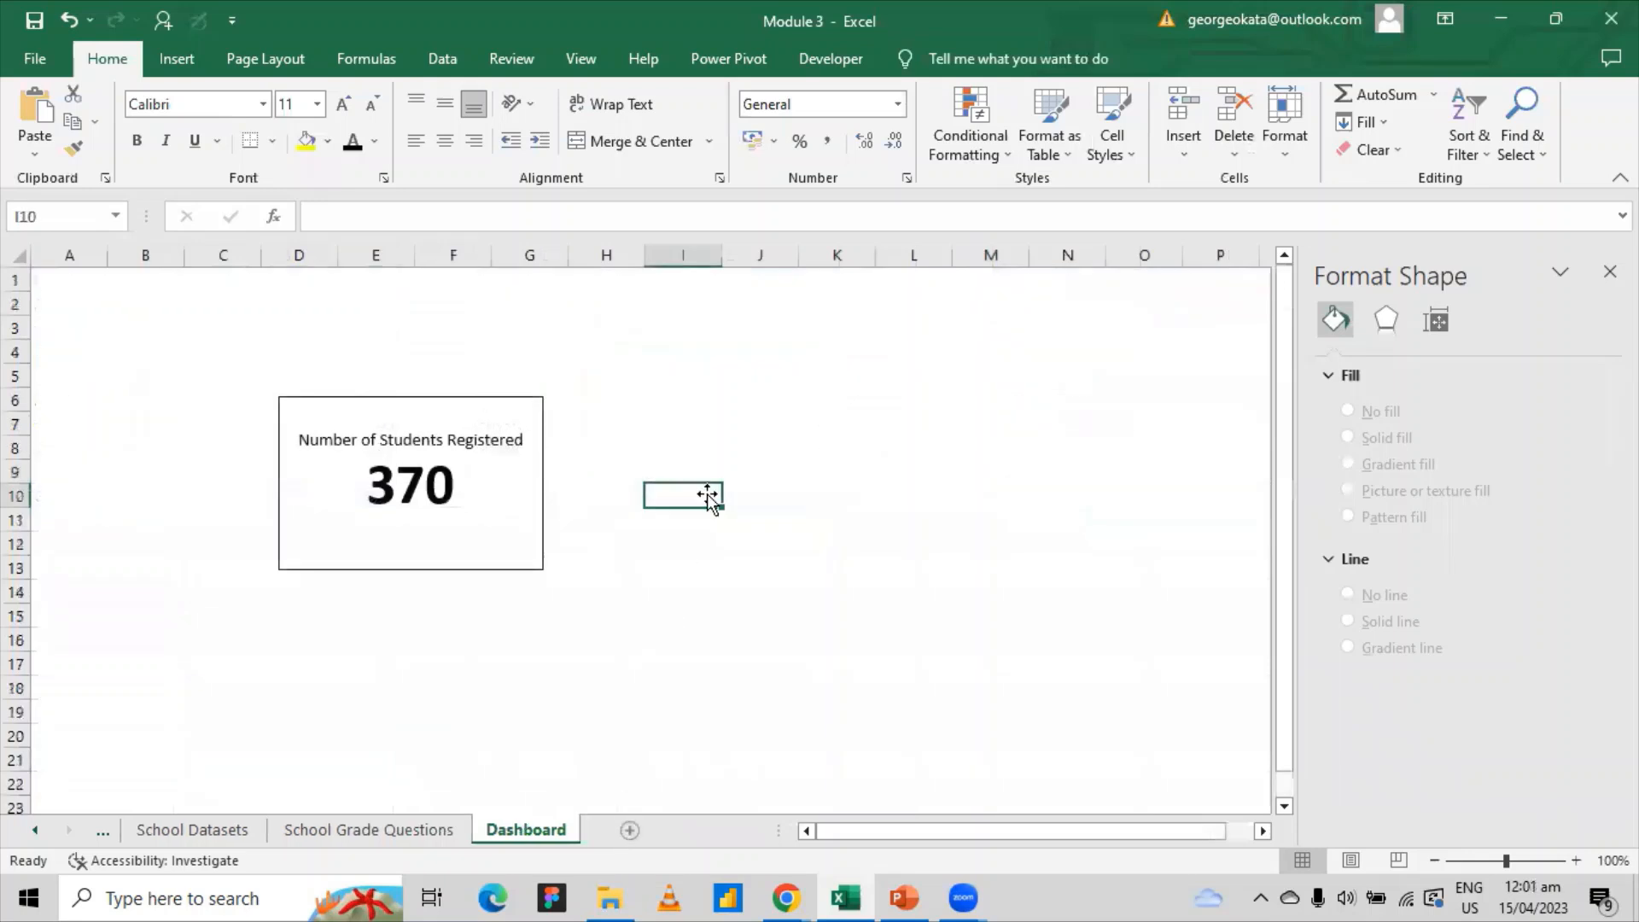
left_click(306, 696)
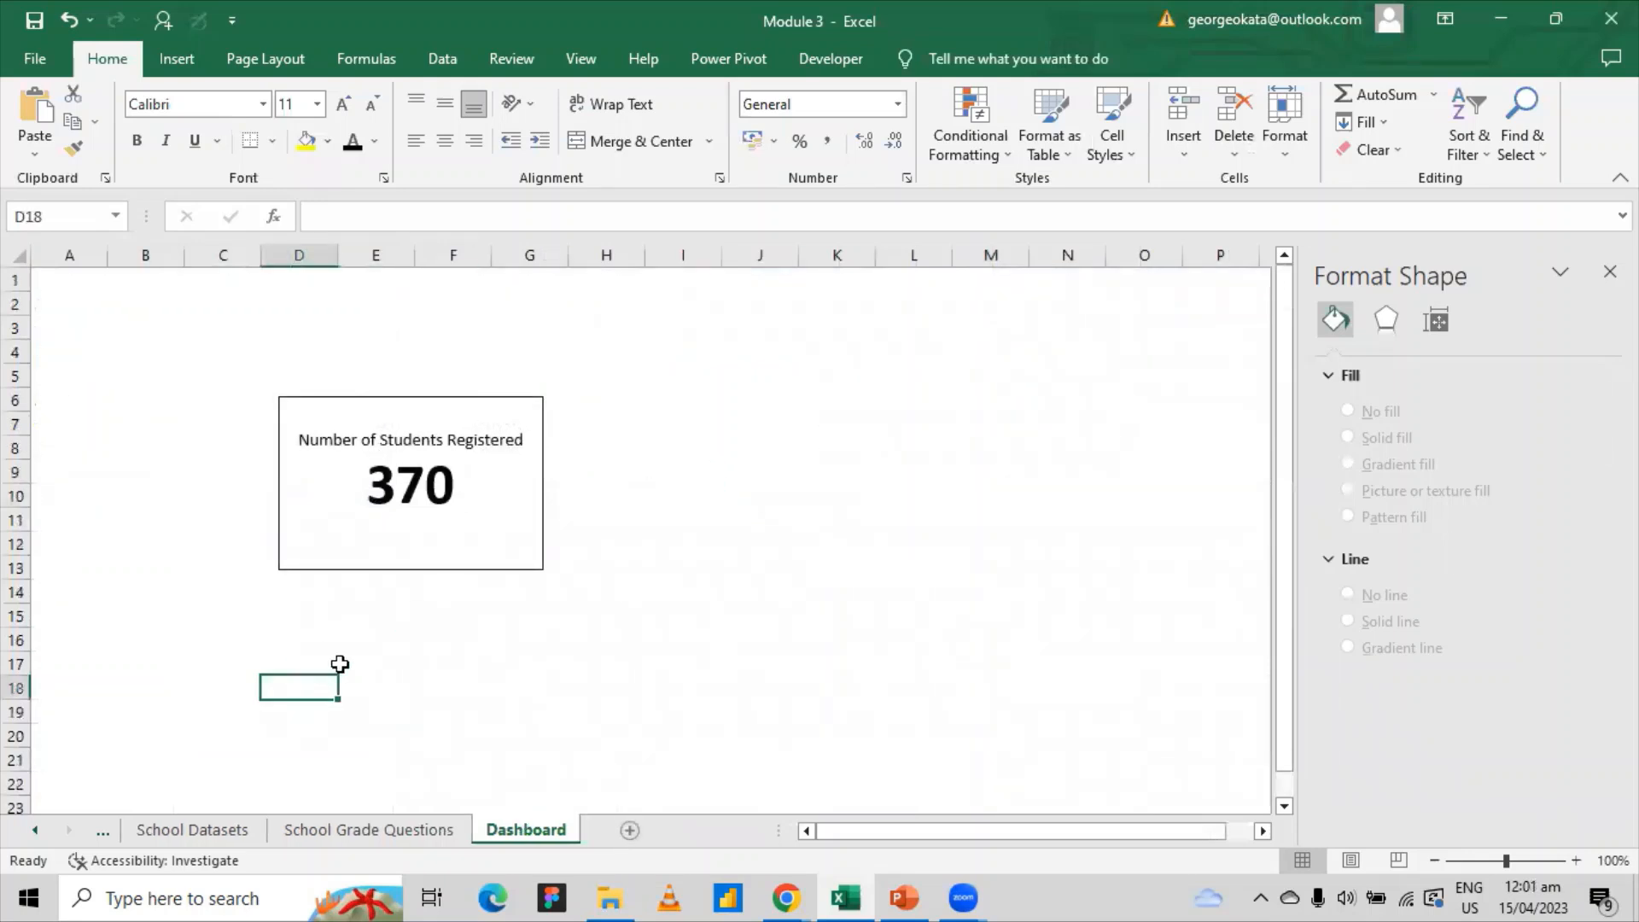
left_click(336, 662)
left_click(292, 659)
right_click(292, 659)
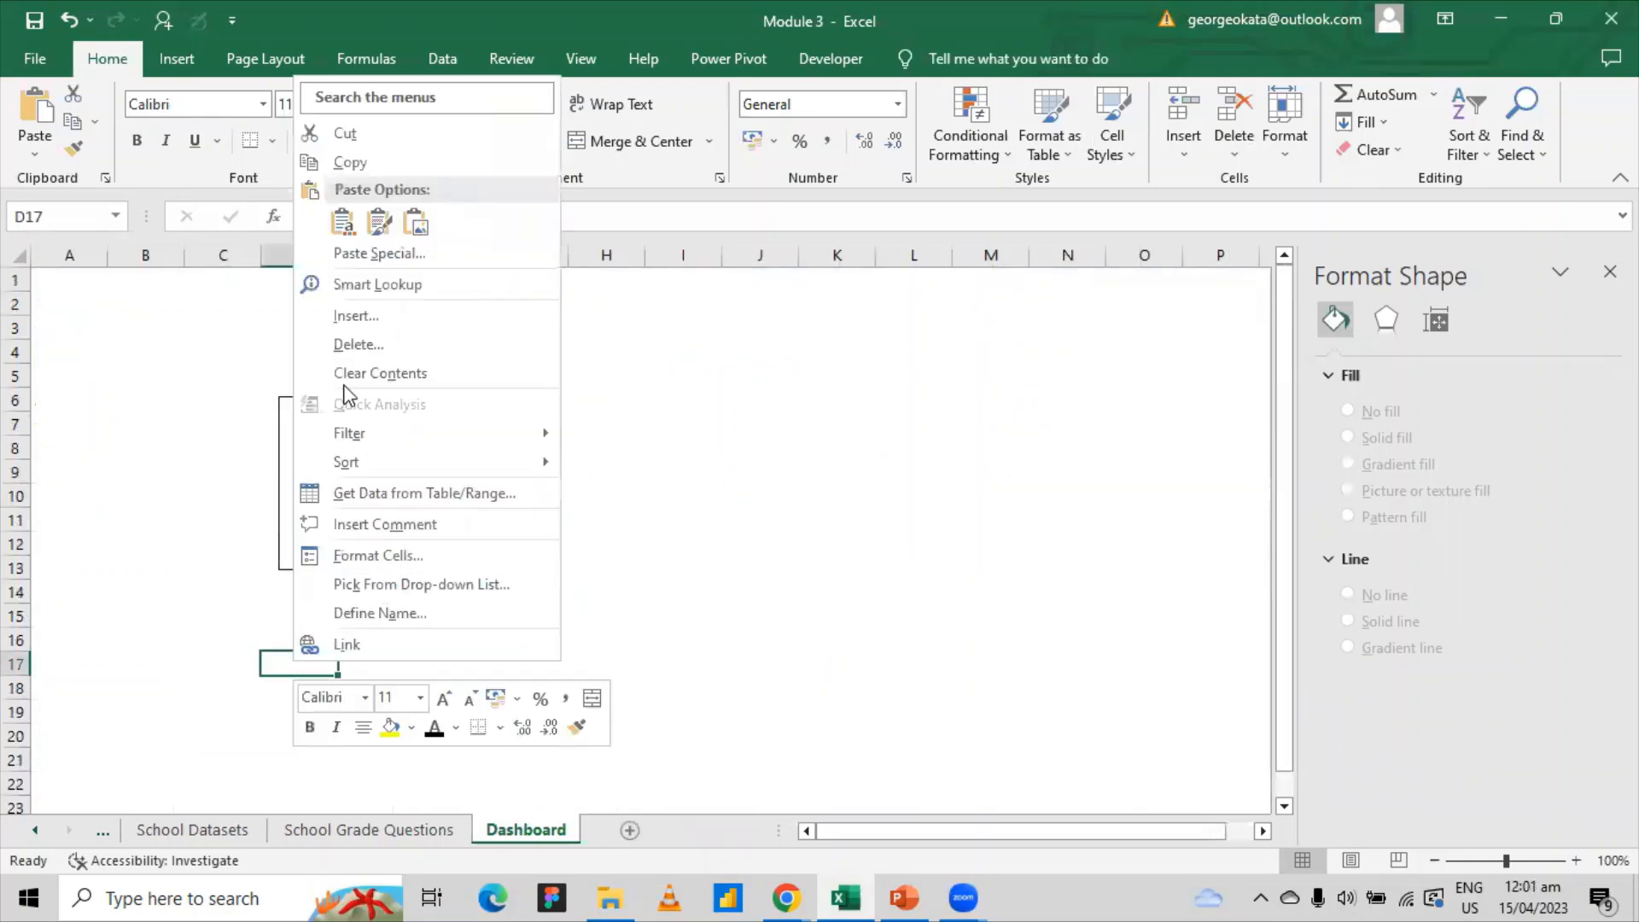
left_click(379, 224)
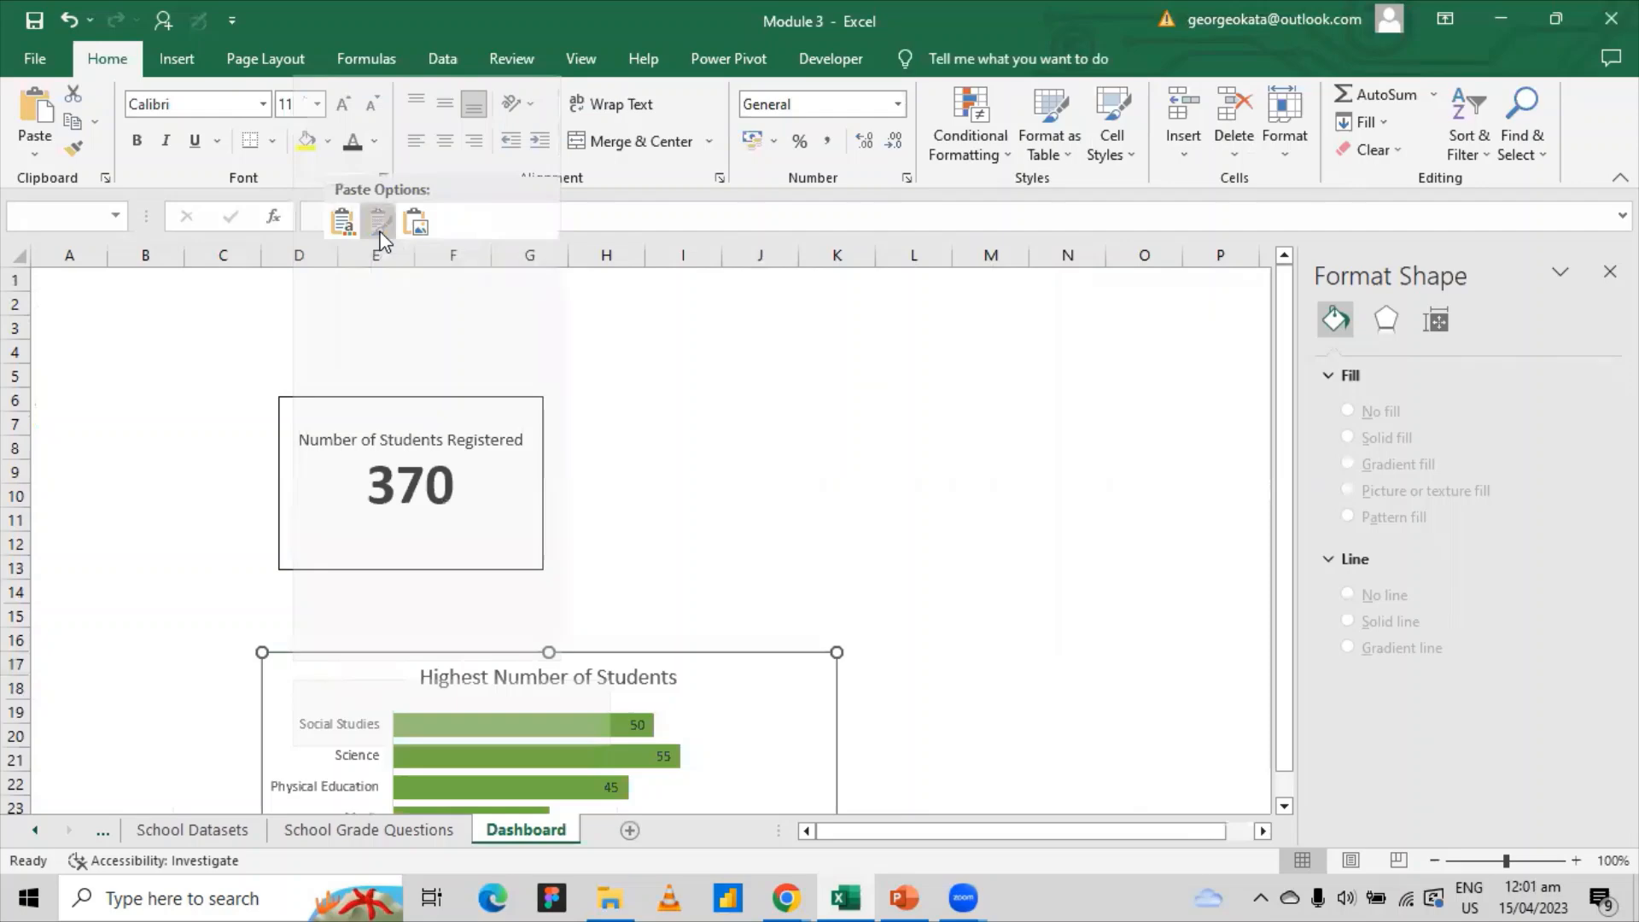
- Move the pasted chart up so it sits just below the Number of Students Registered card, aligned with the card's left edge
left_click(856, 527)
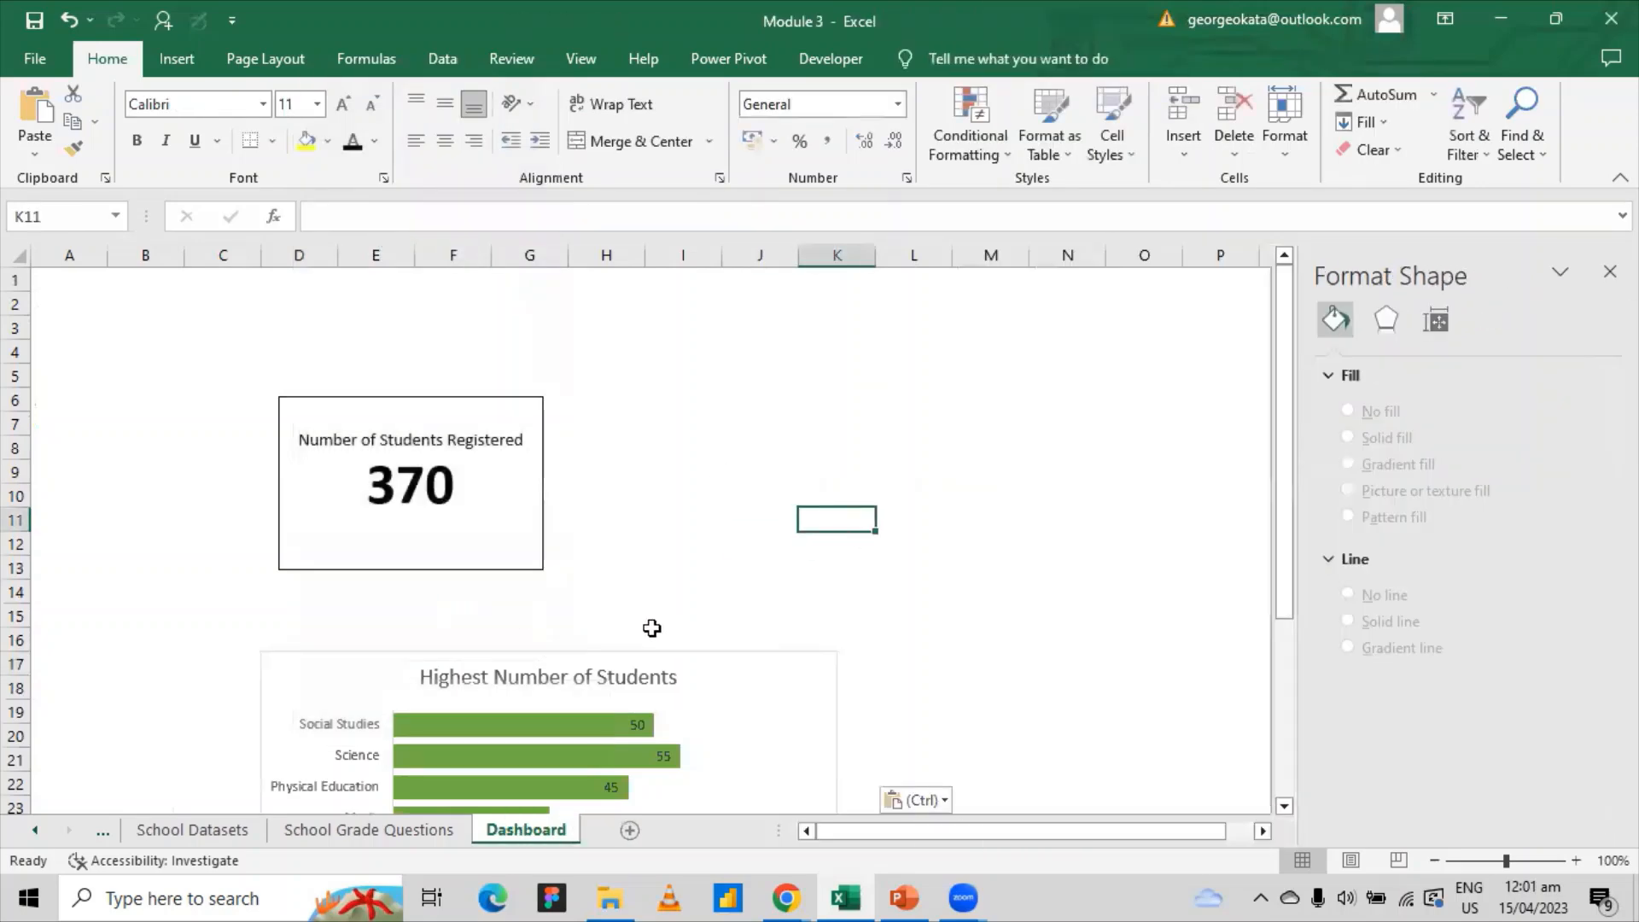
left_click_drag(618, 652, 638, 629)
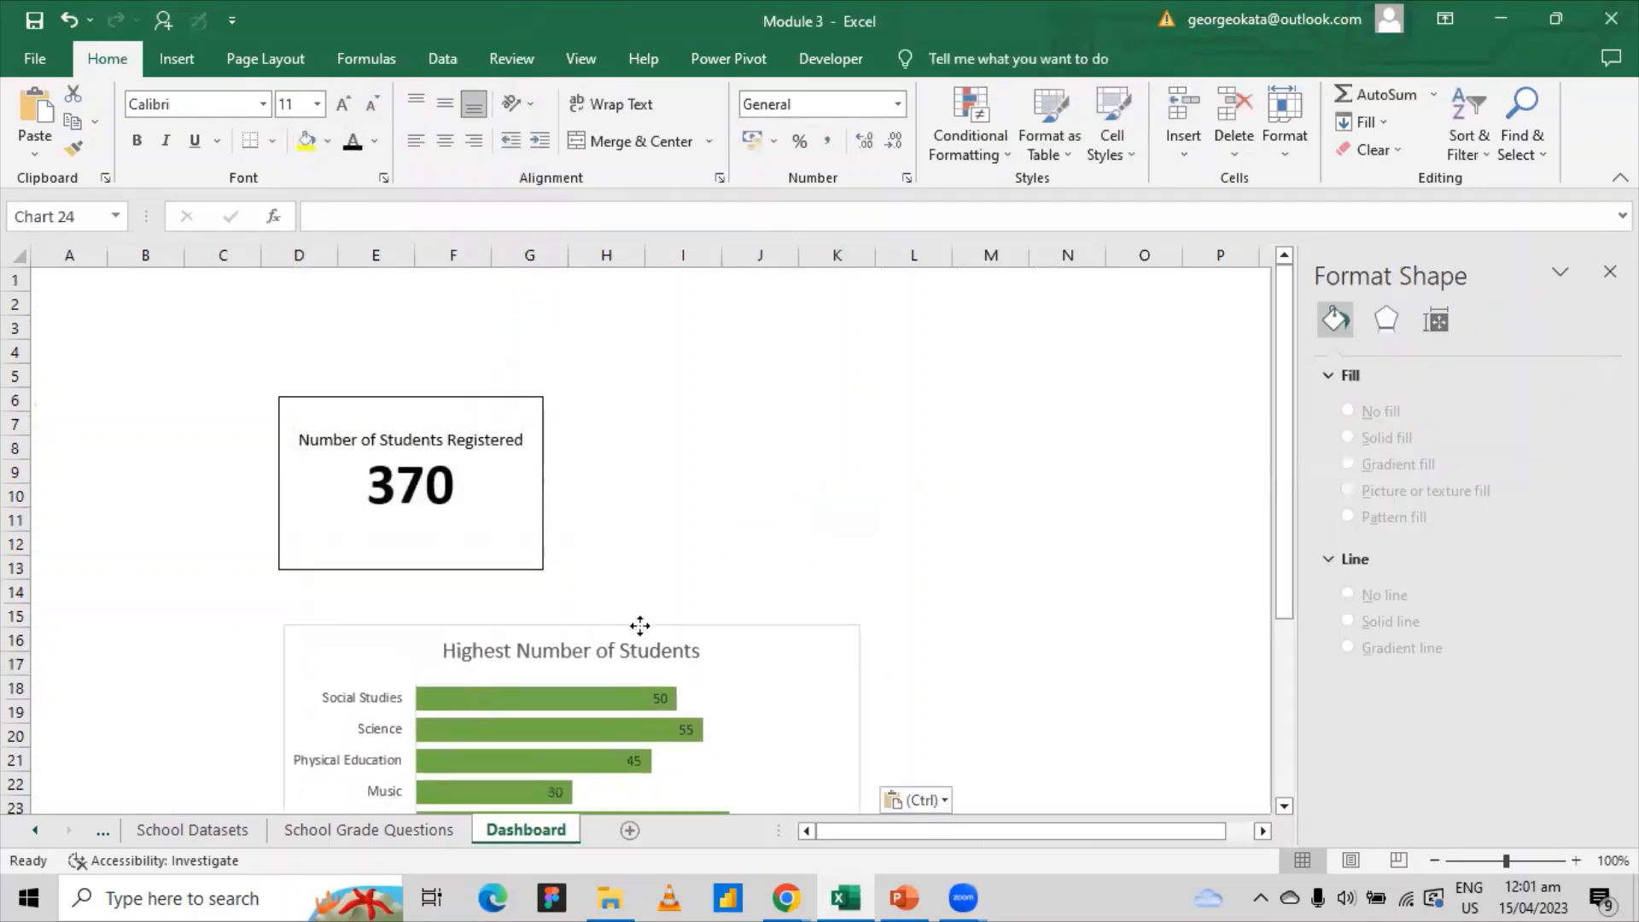
left_click(781, 567)
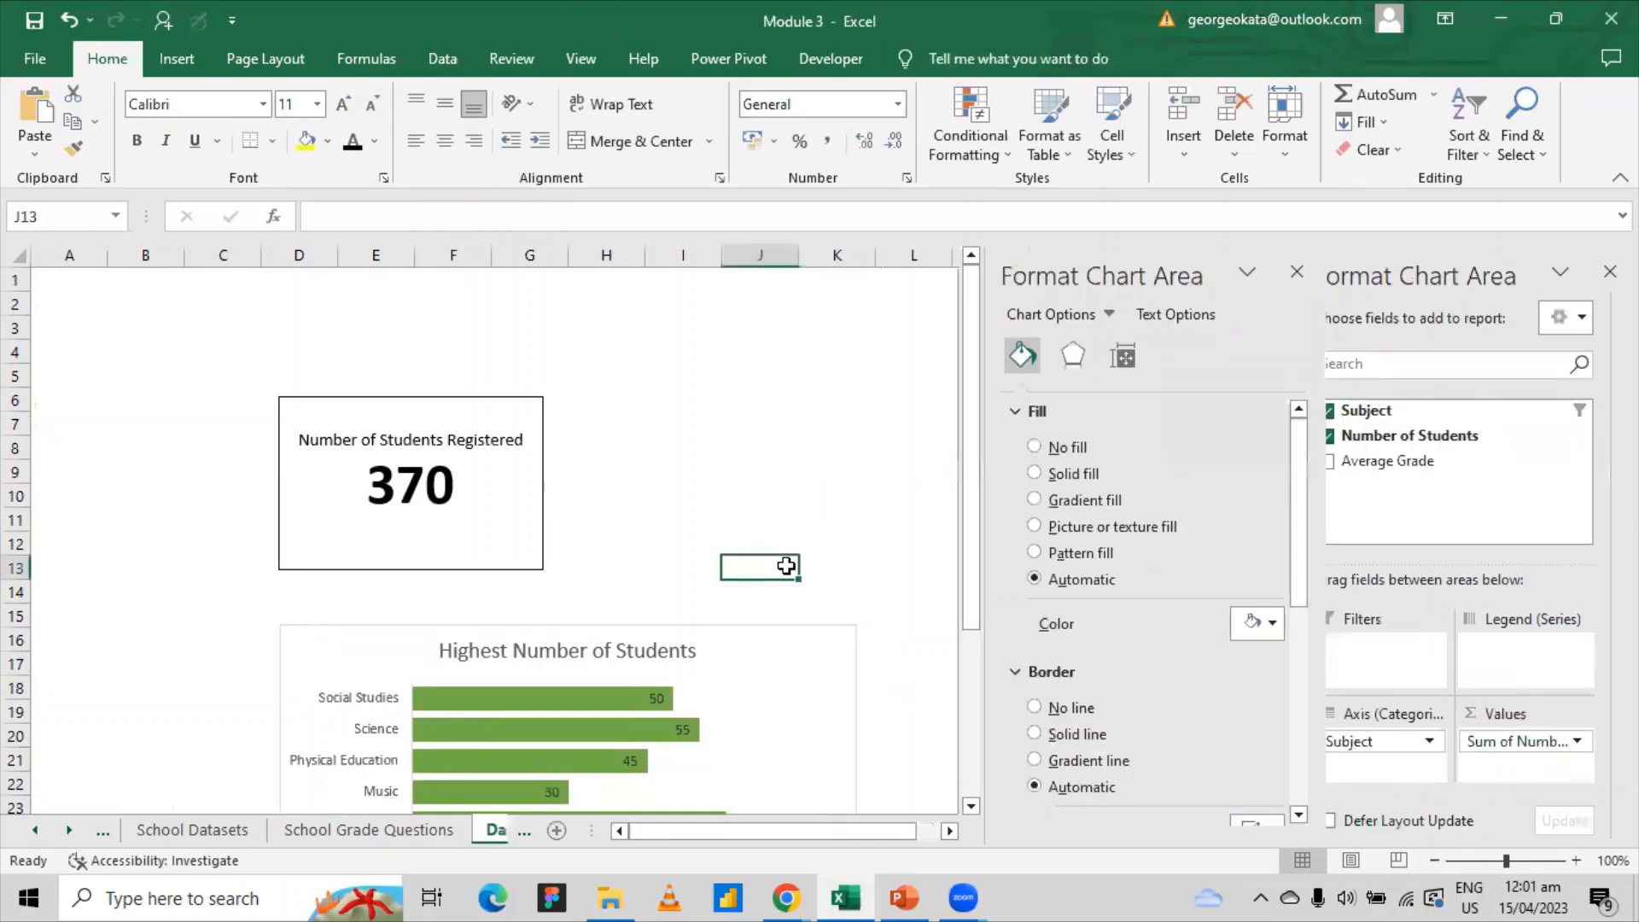
- Change the outline of the Number of Students Registered card to a very light grey and close the shape formatting options
left_click(506, 439)
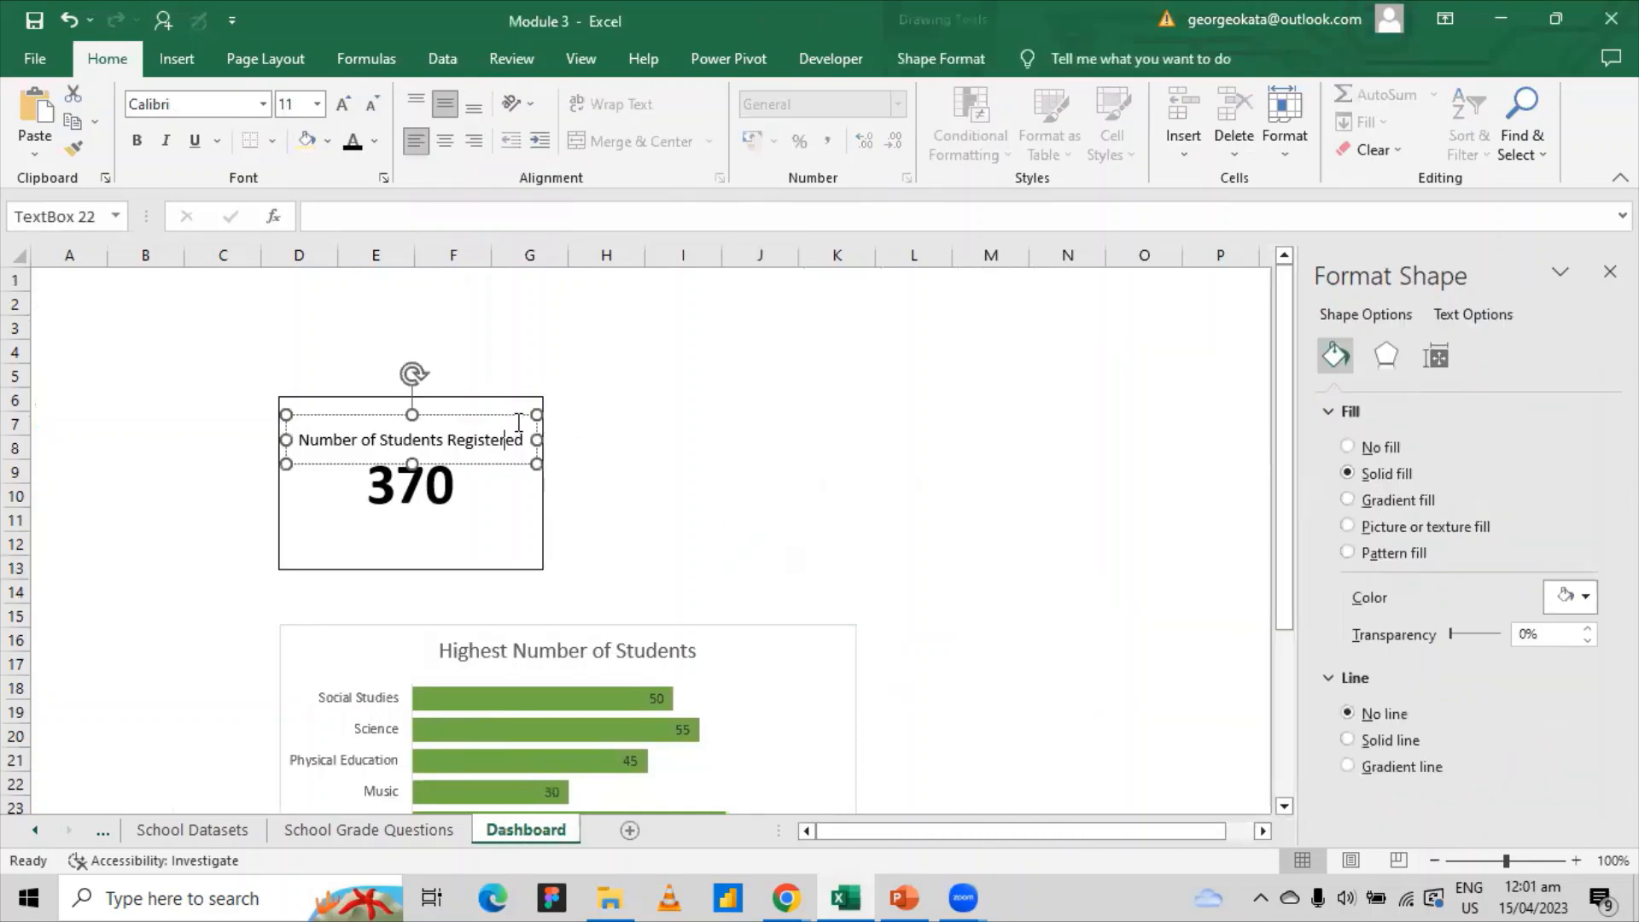
left_click(525, 511)
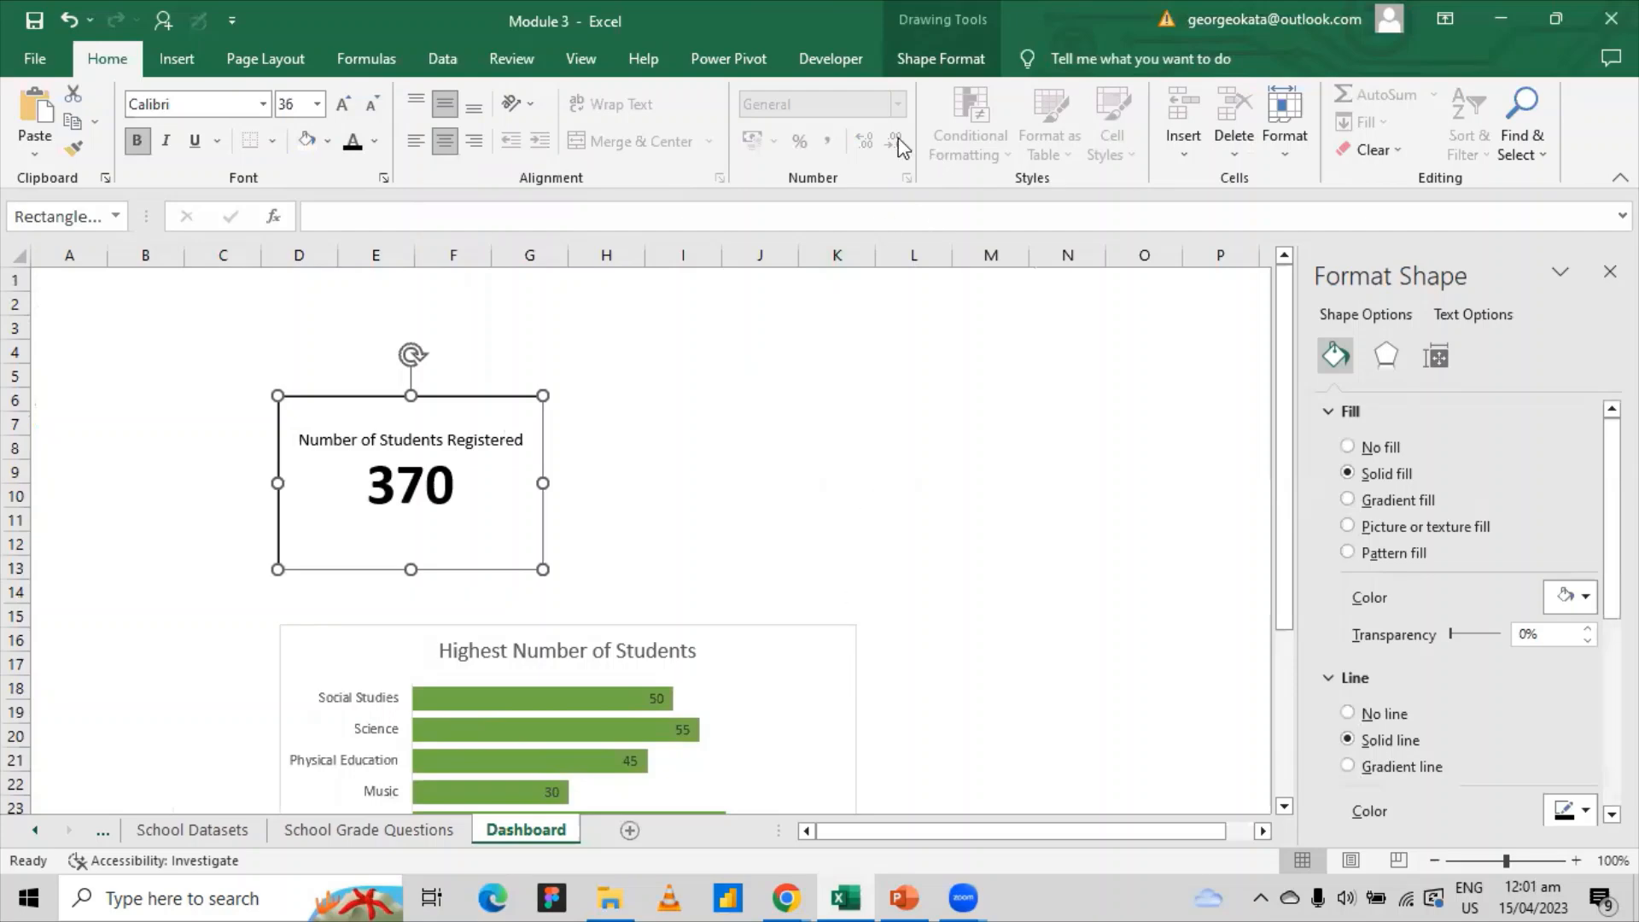
left_click(939, 60)
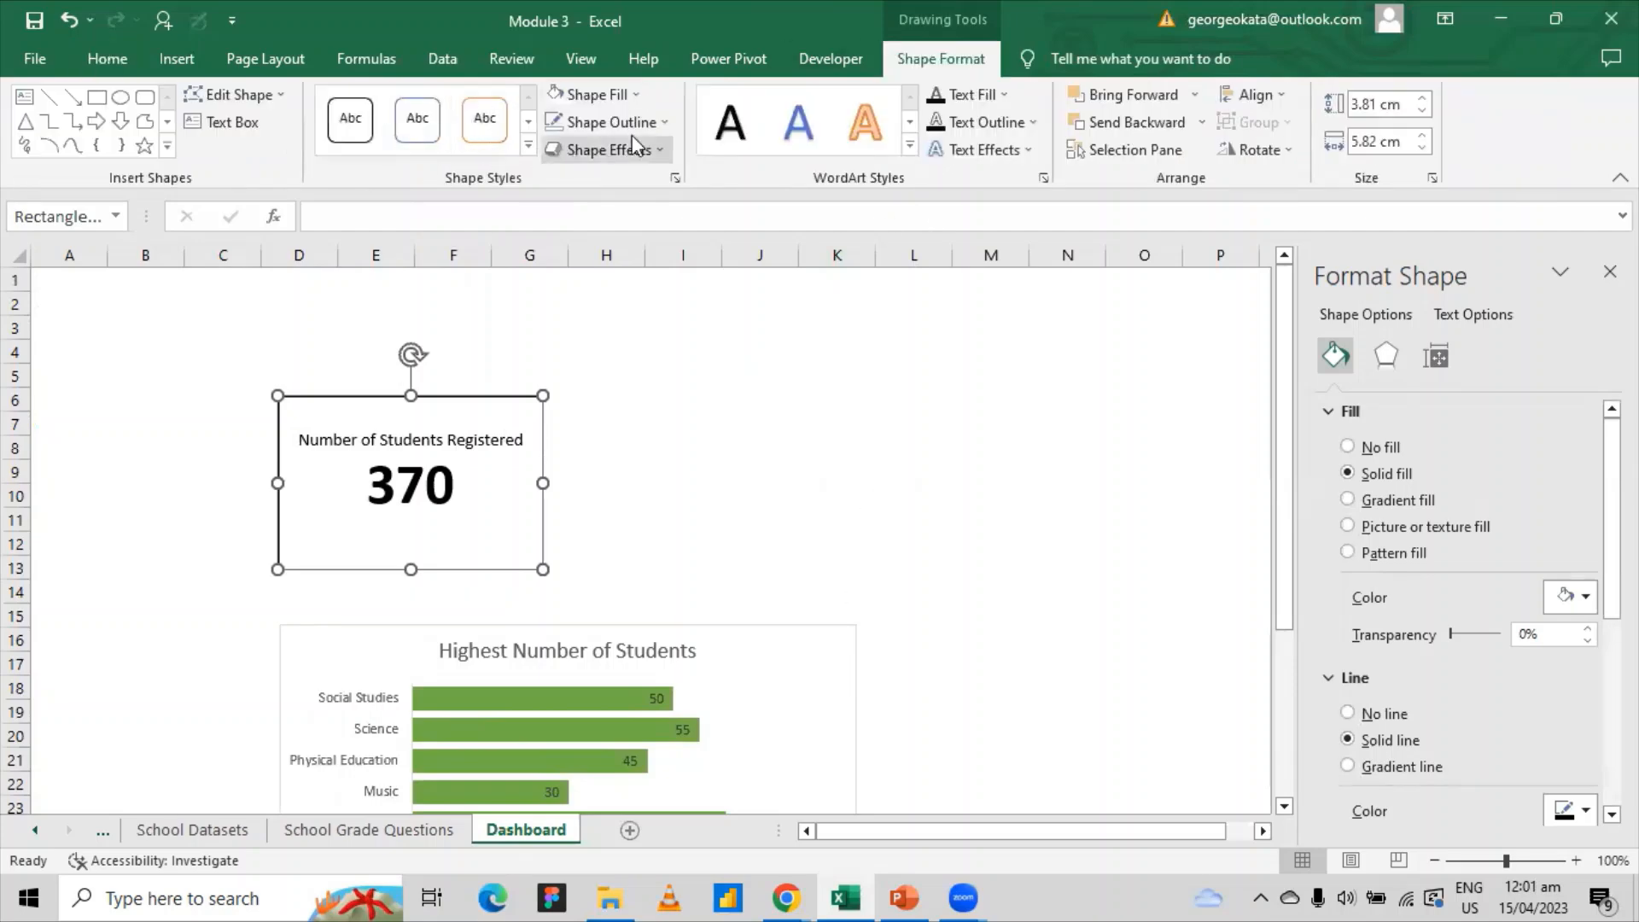
left_click(664, 123)
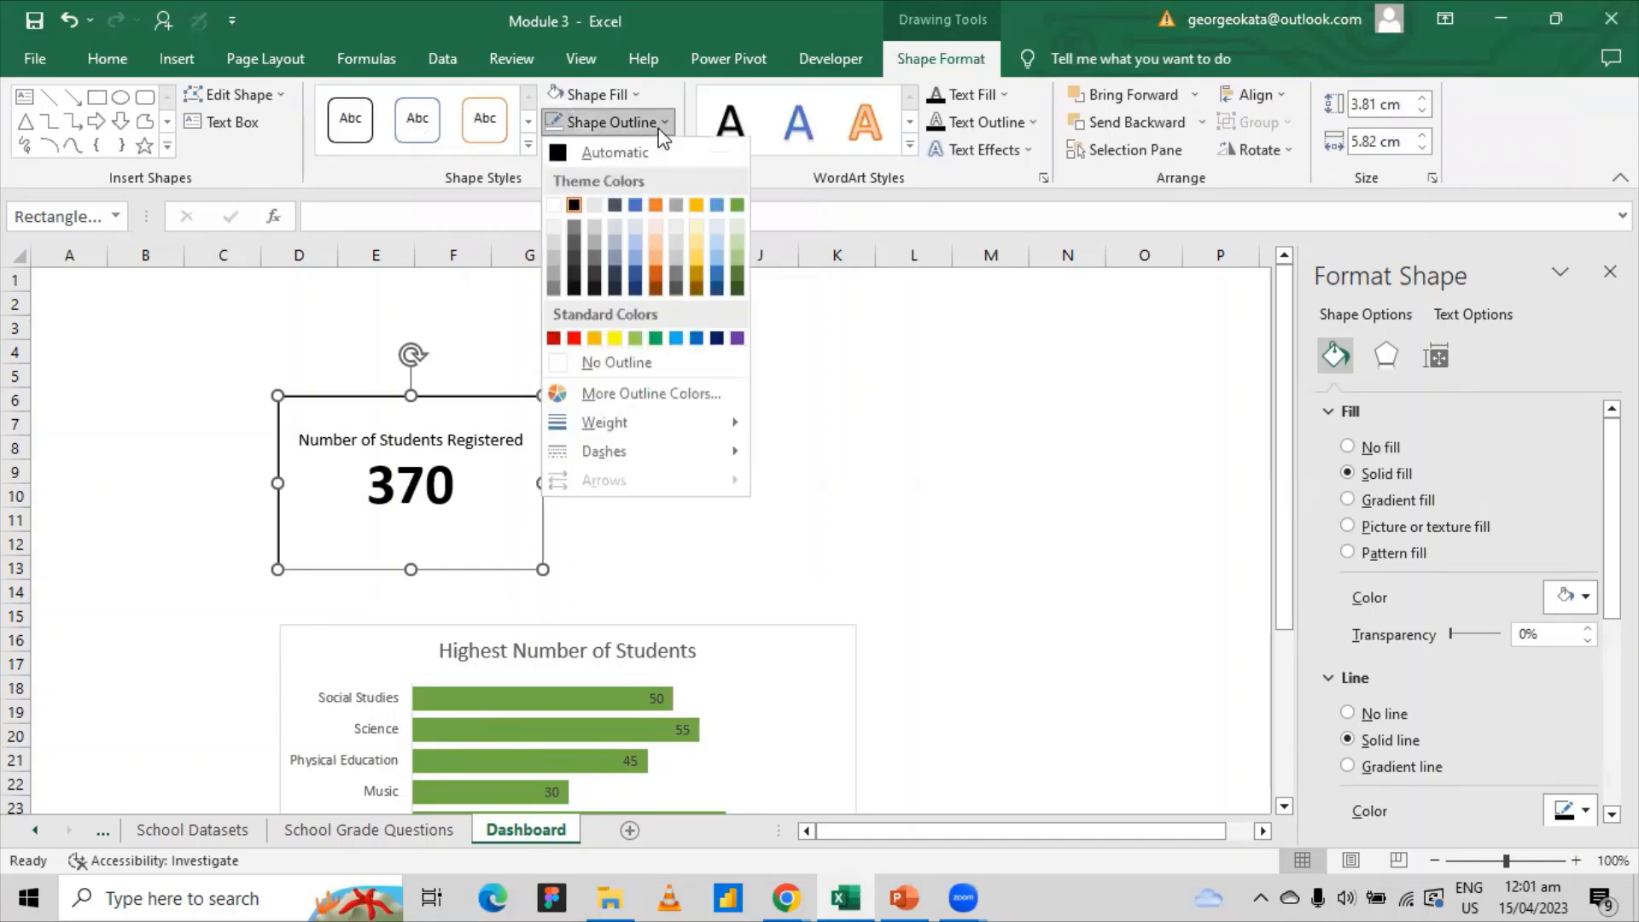
left_click(555, 227)
left_click(719, 384)
left_click(719, 384)
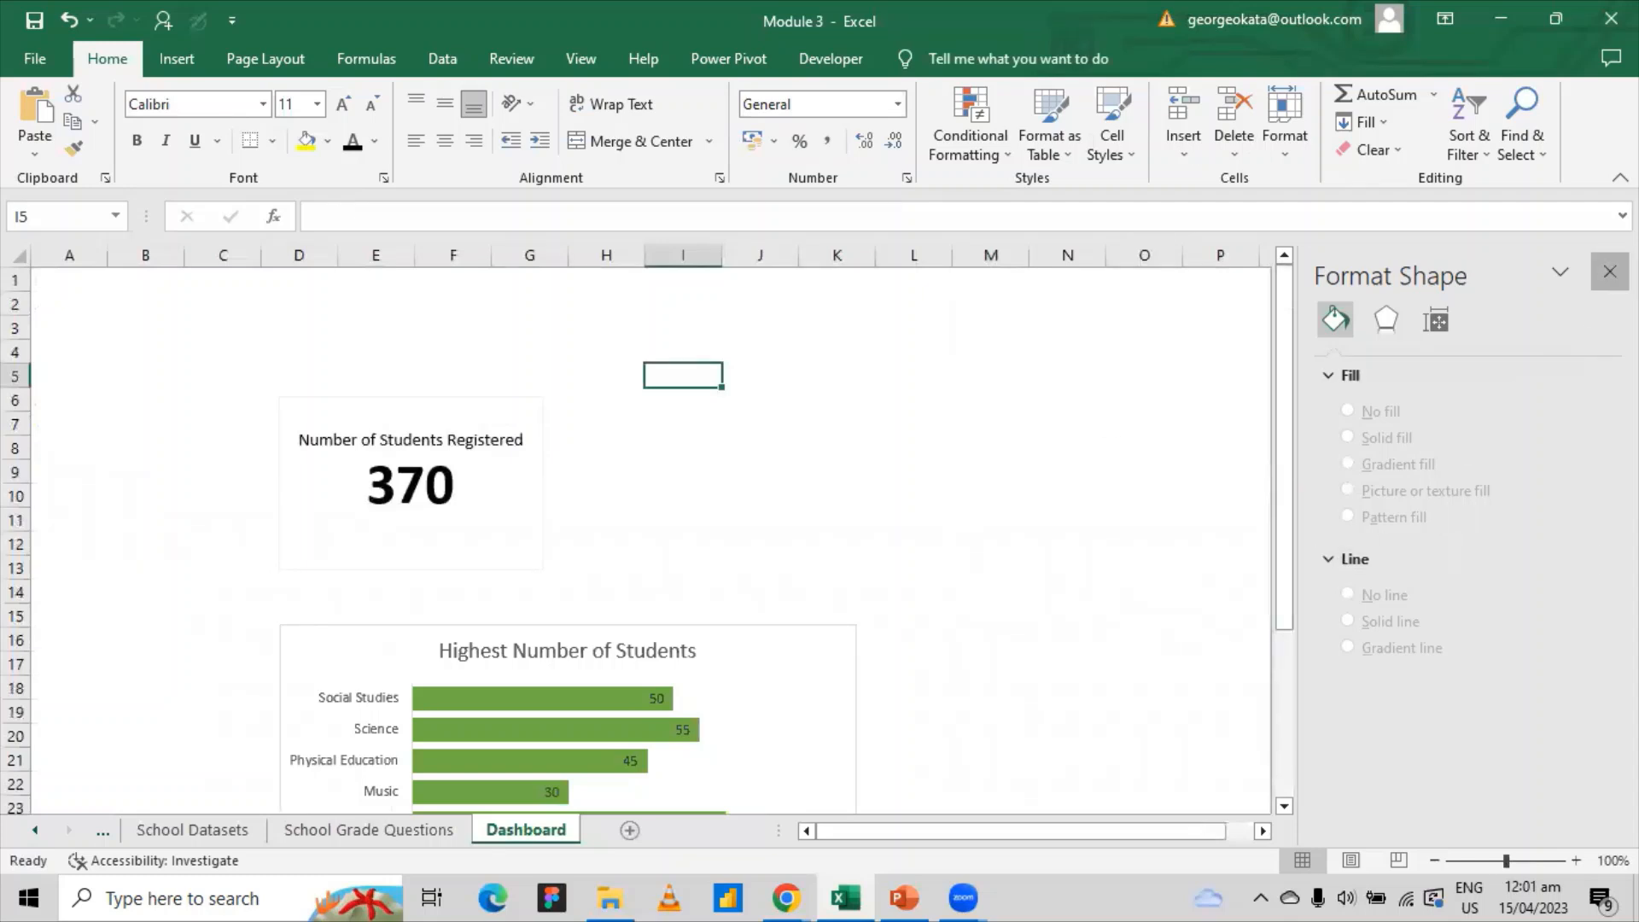
left_click(1610, 271)
left_click(1295, 494)
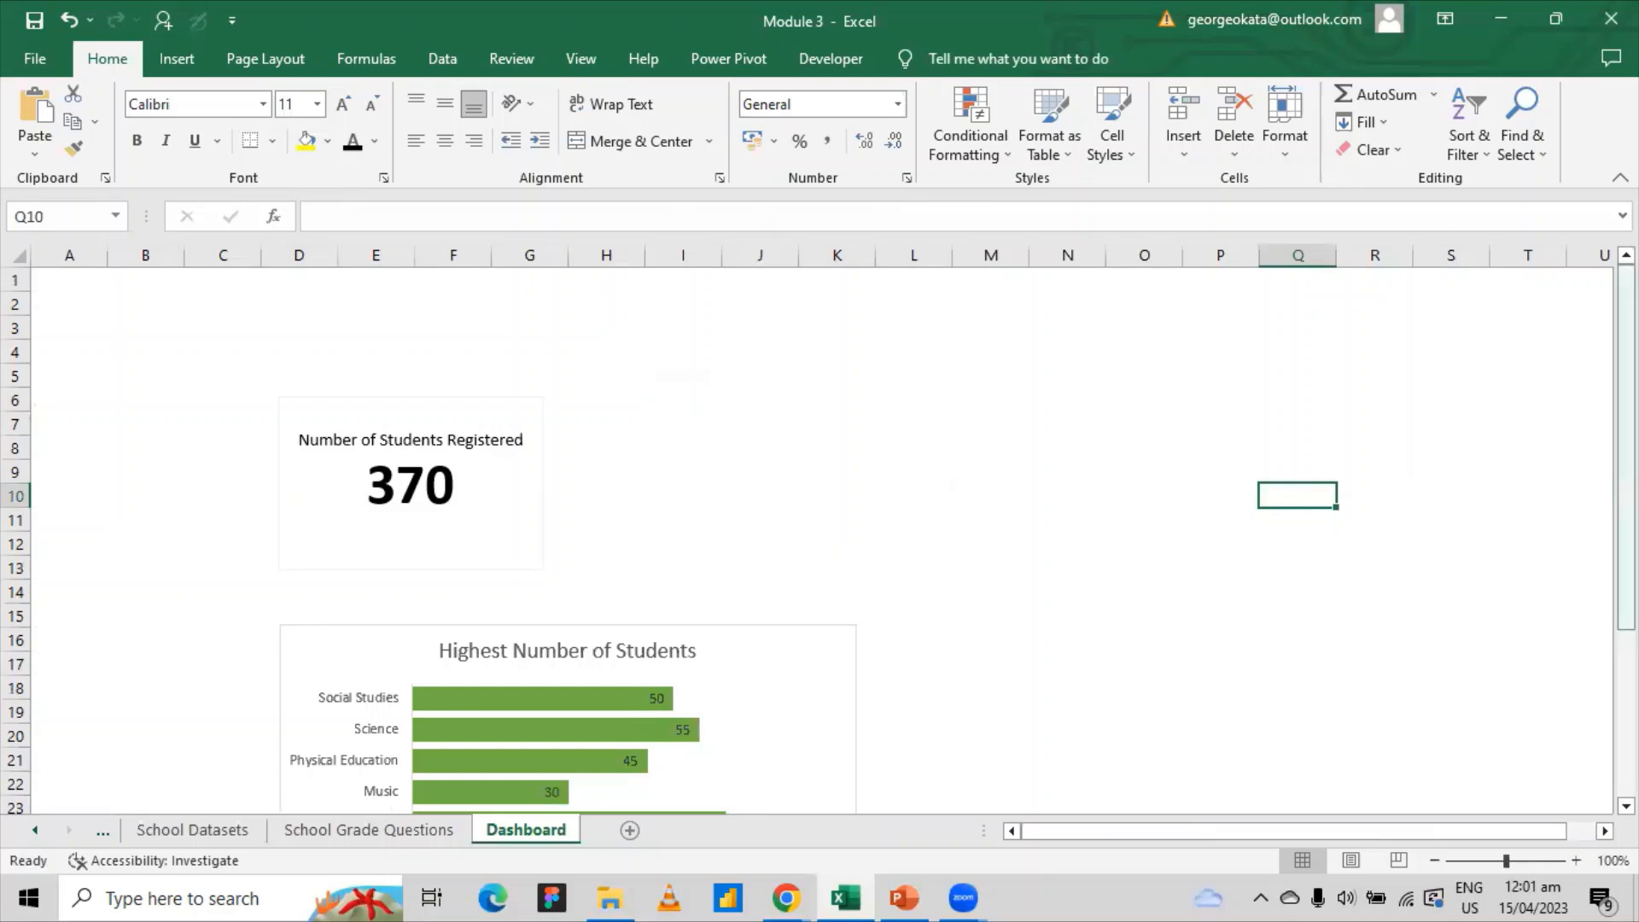
- Change the font colour of the 370 total in the Number of Students Registered card to dark grey
left_click_drag(1626, 473, 1626, 523)
left_click(455, 418)
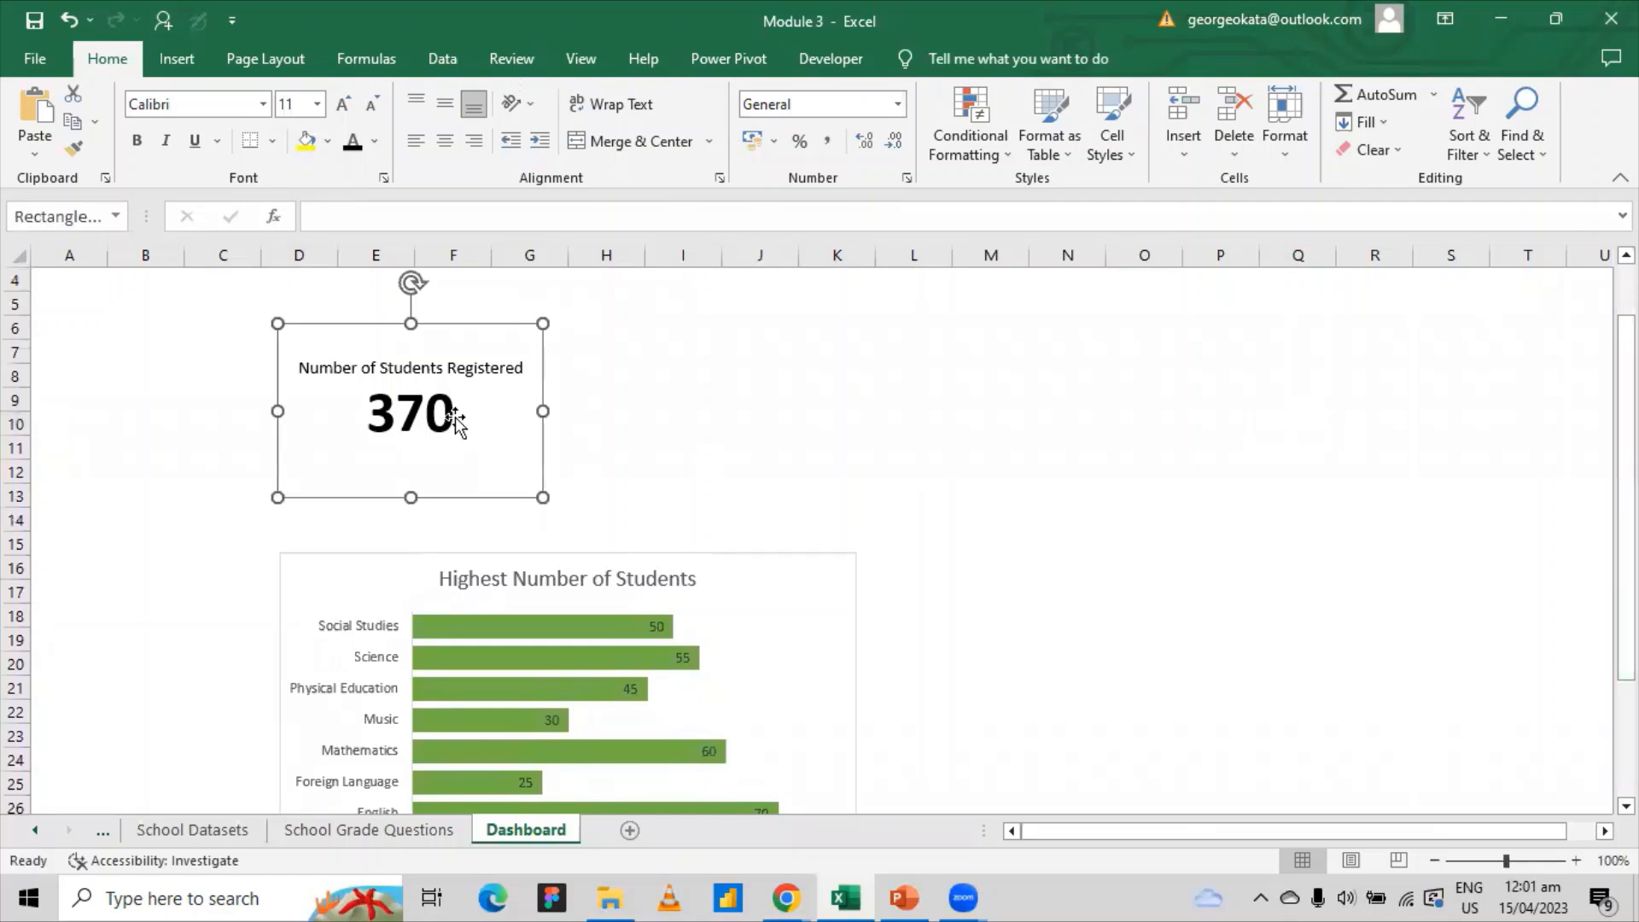
left_click(376, 145)
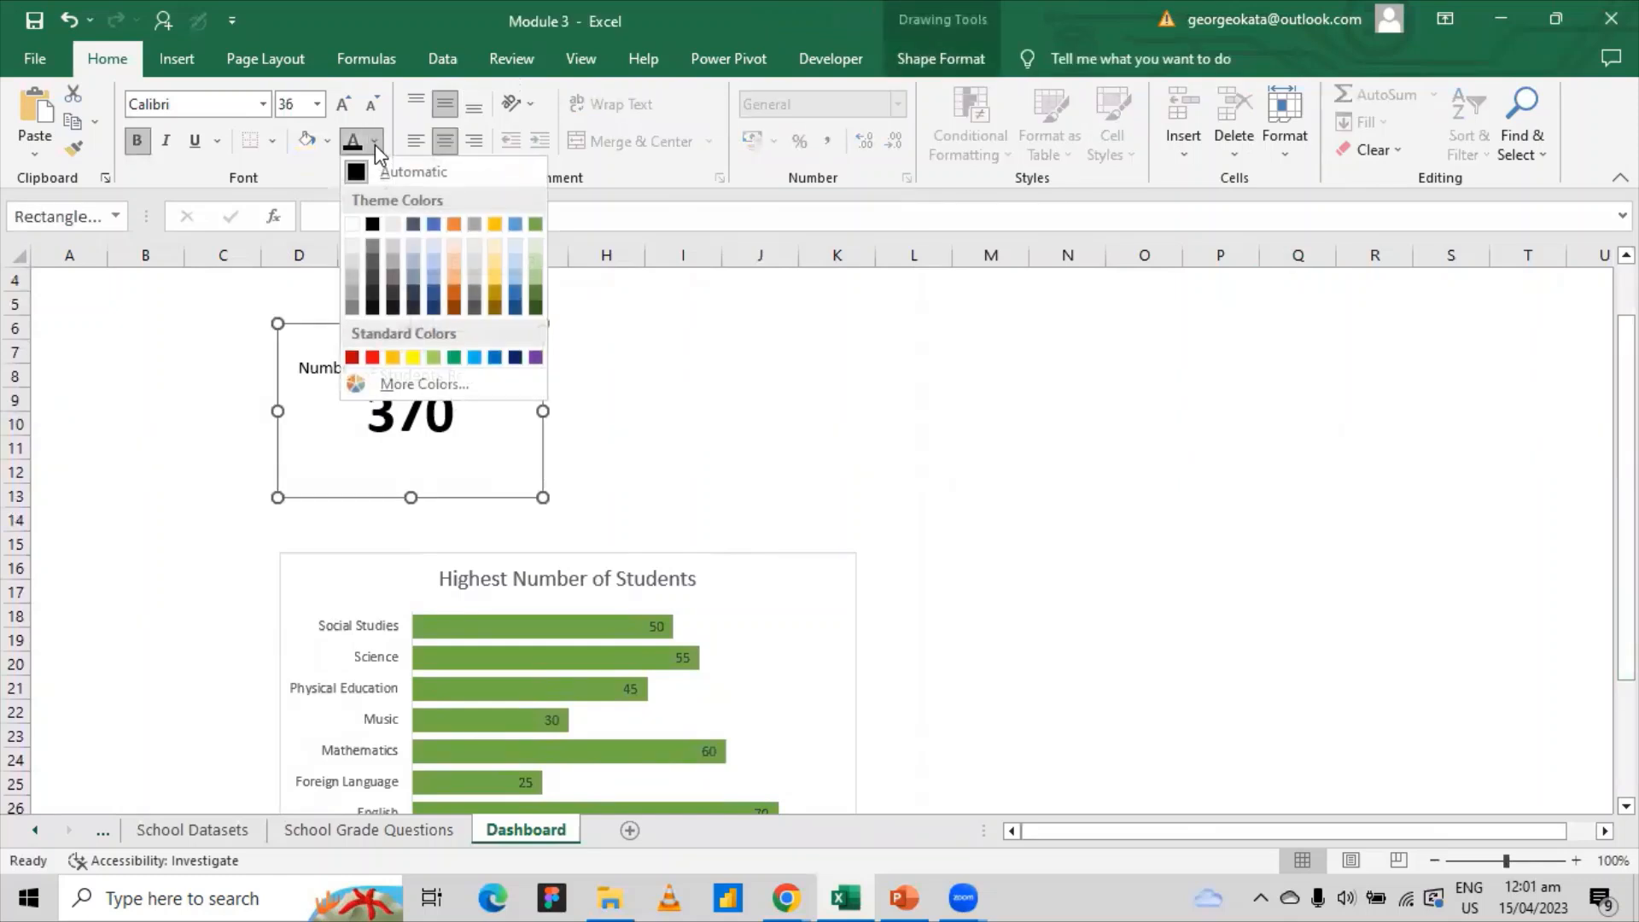
left_click(379, 280)
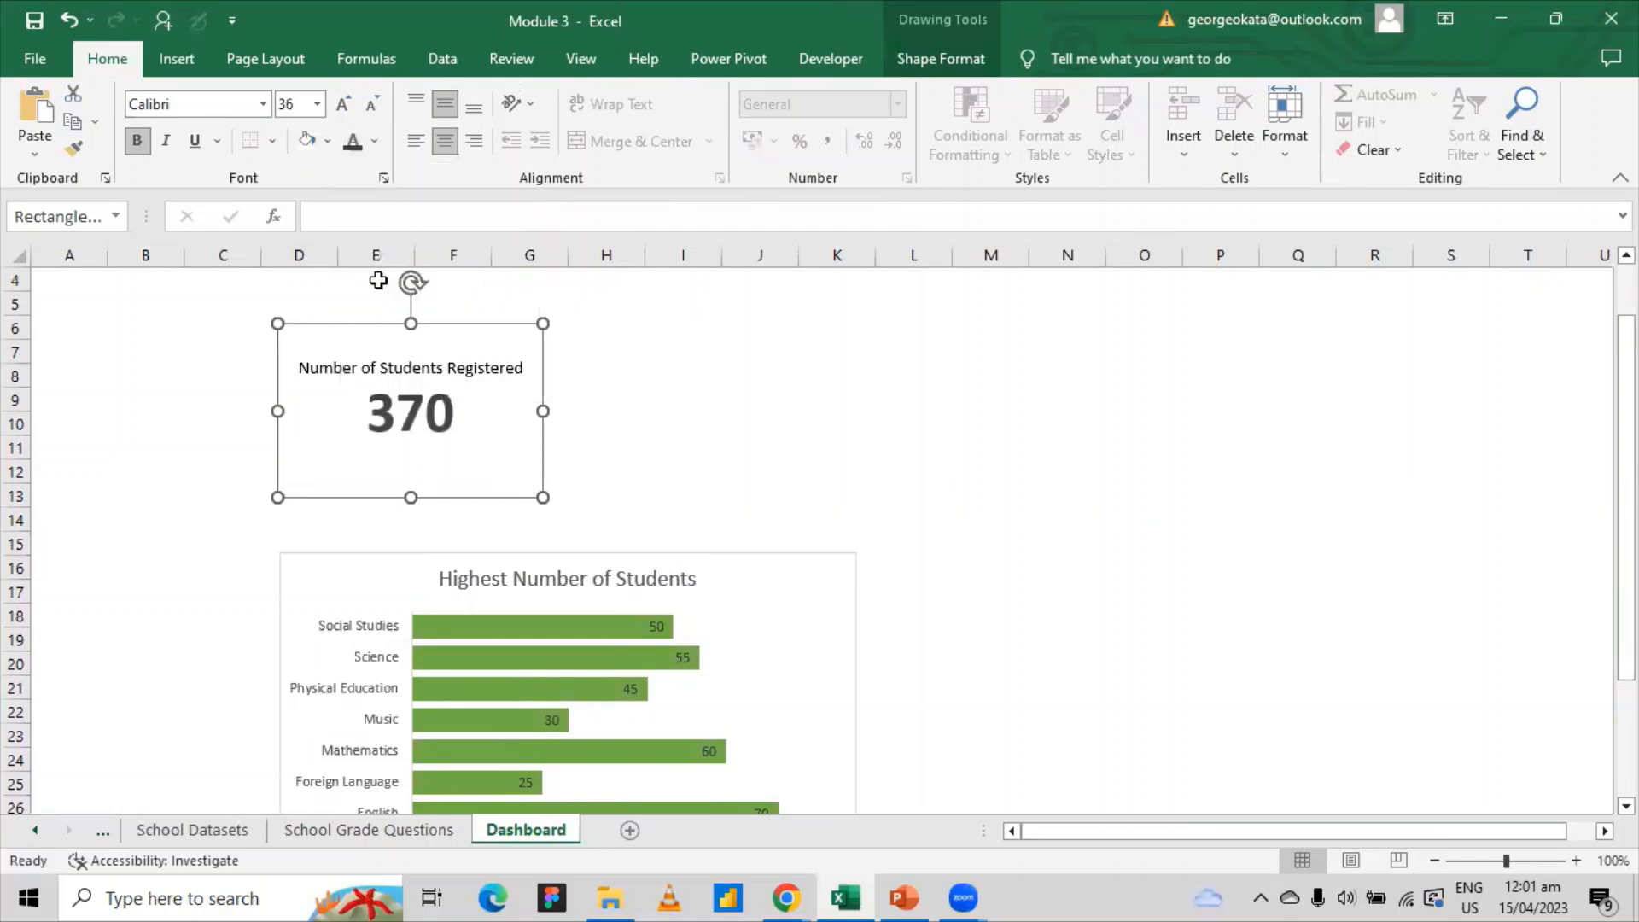
left_click(841, 426)
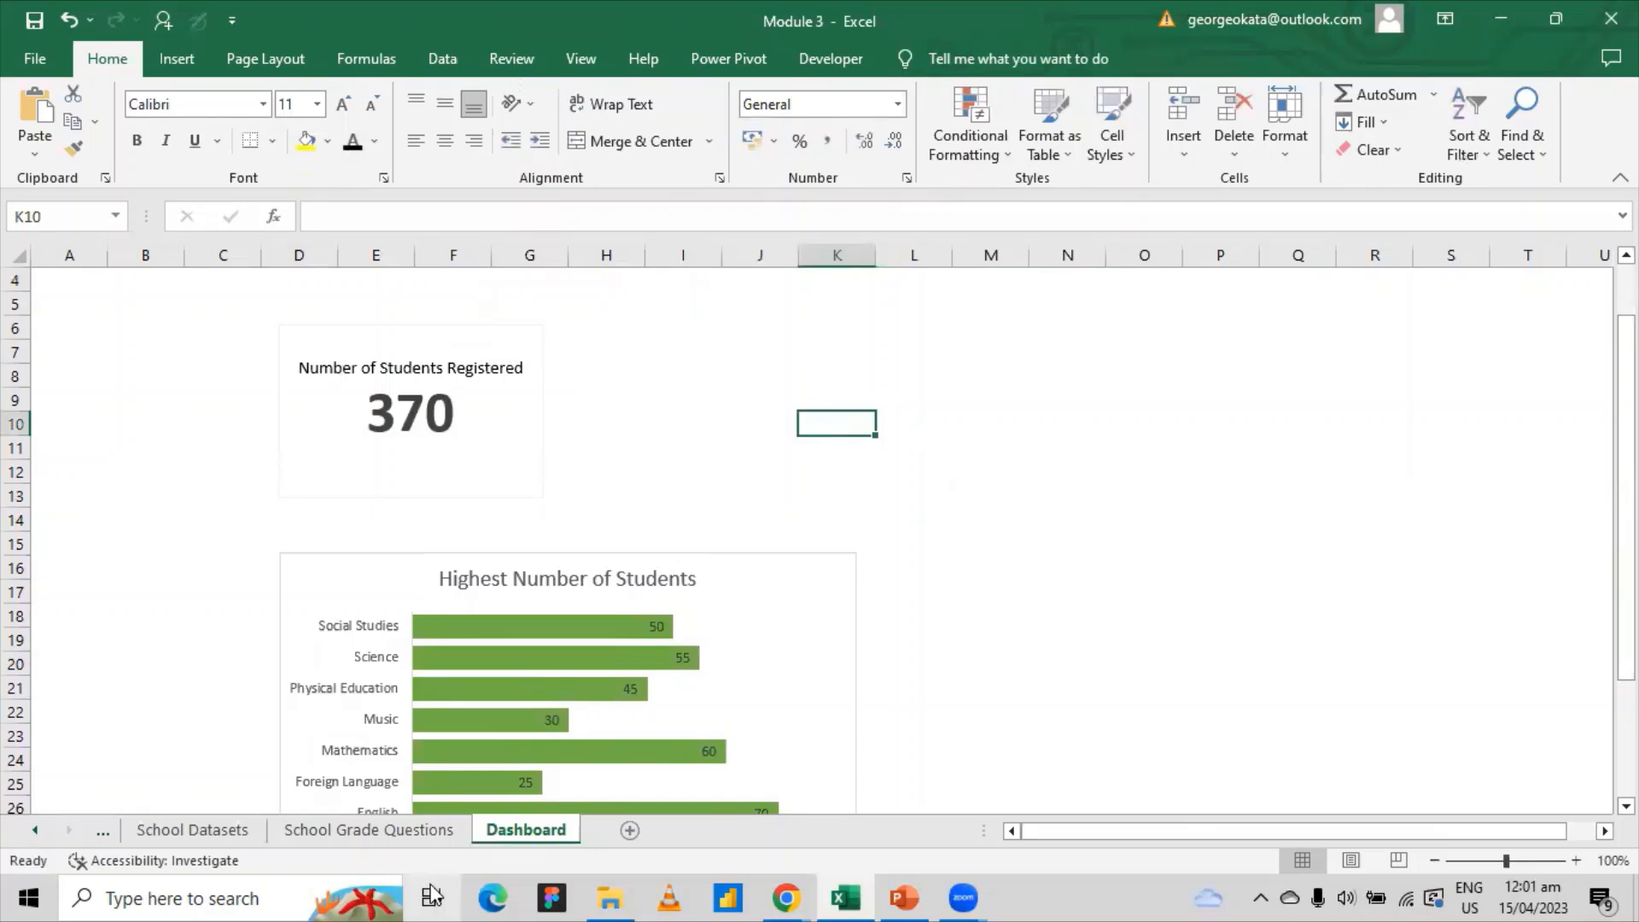
- Review the School Datasets table, the School Grade Questions list and the average grade PivotTable on Pivot Summary
left_click(208, 831)
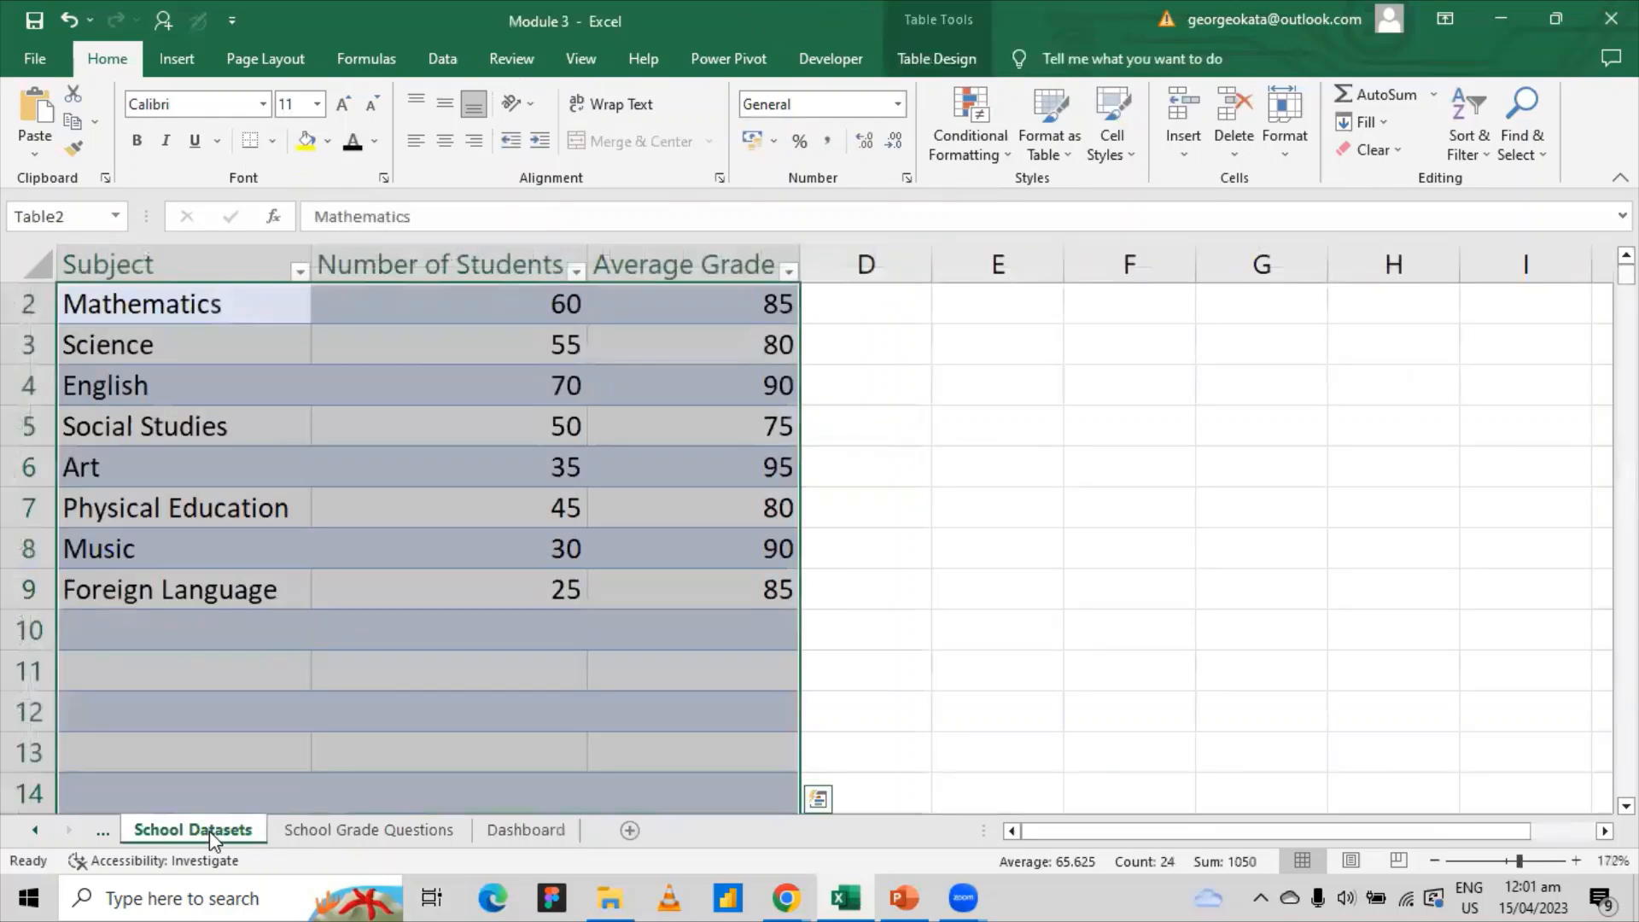
left_click(296, 832)
left_click(640, 393)
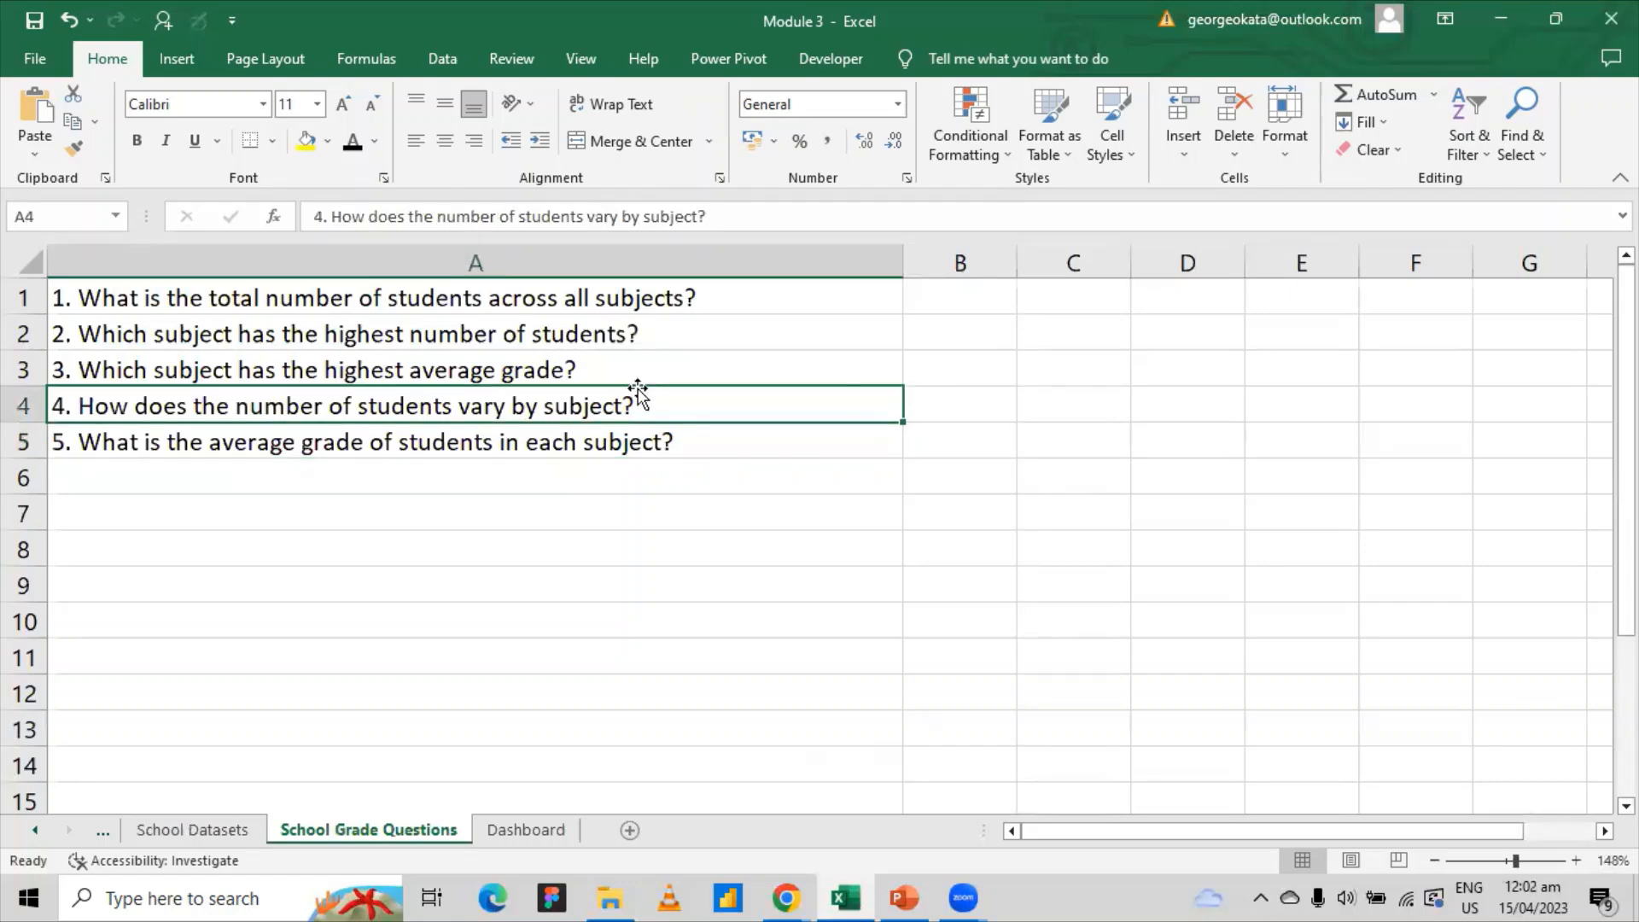
left_click(34, 833)
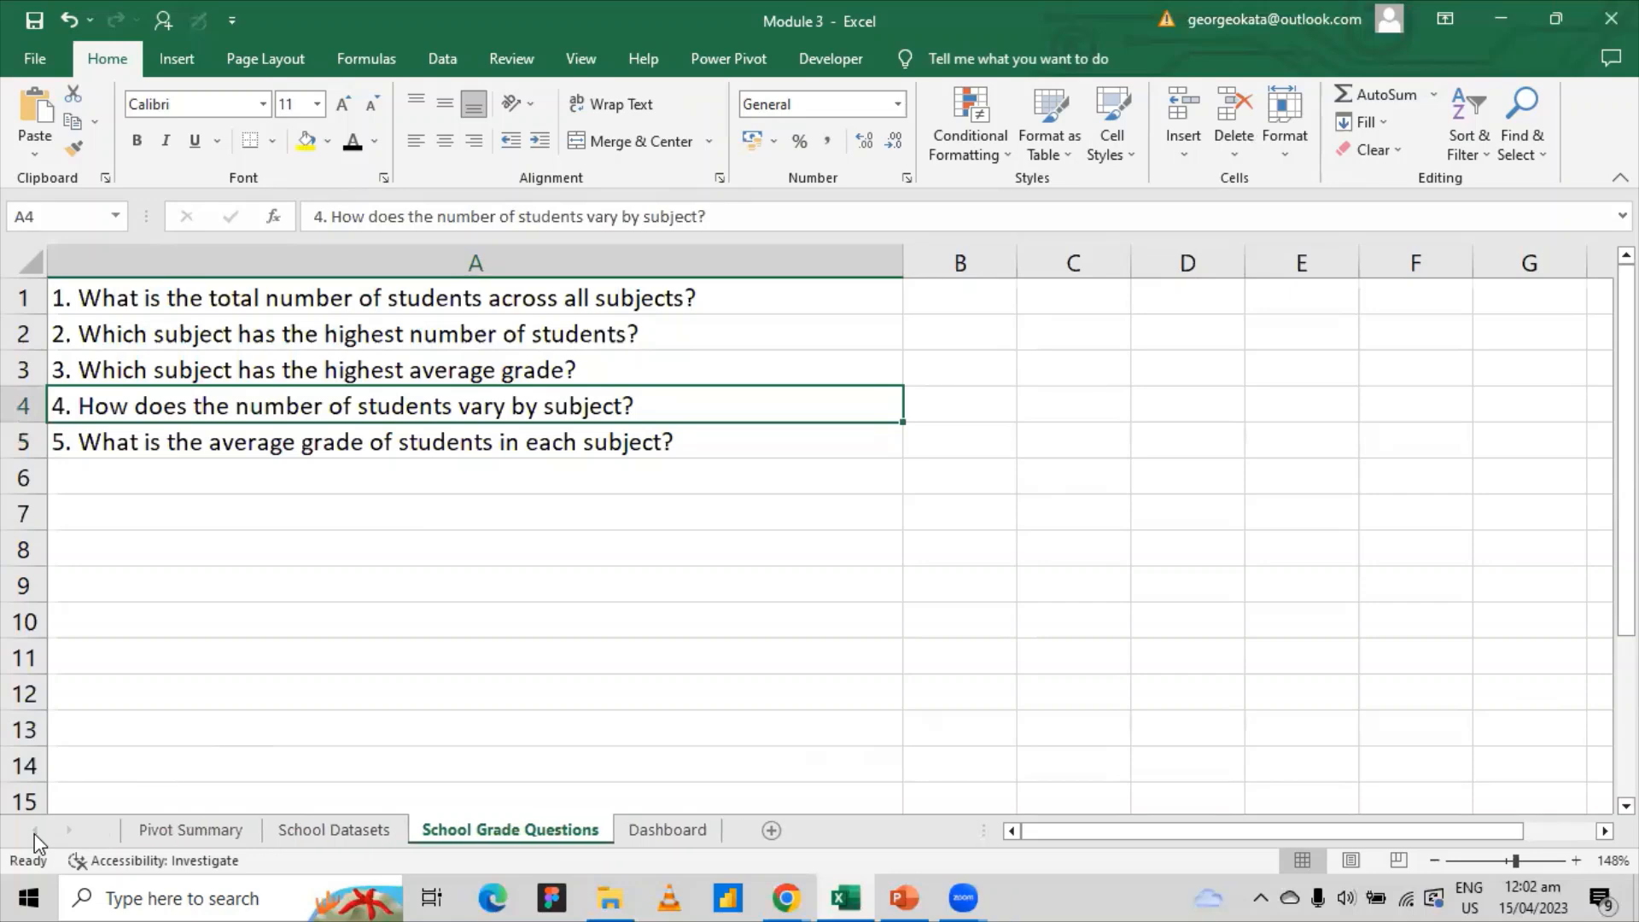
left_click(154, 840)
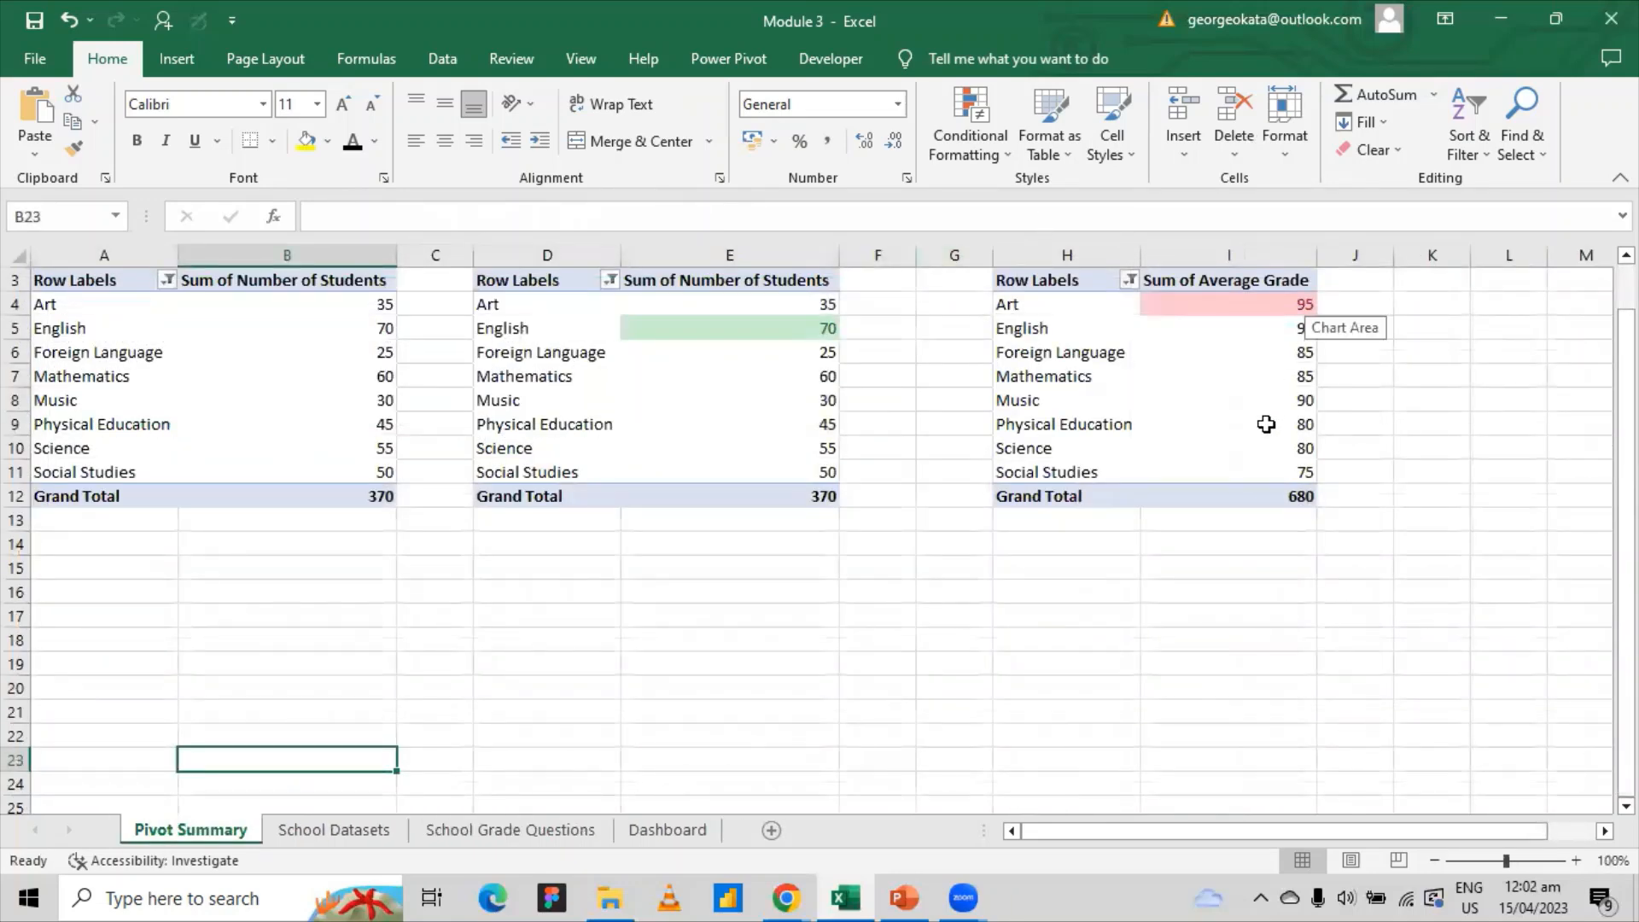
mouse_move(1266, 424)
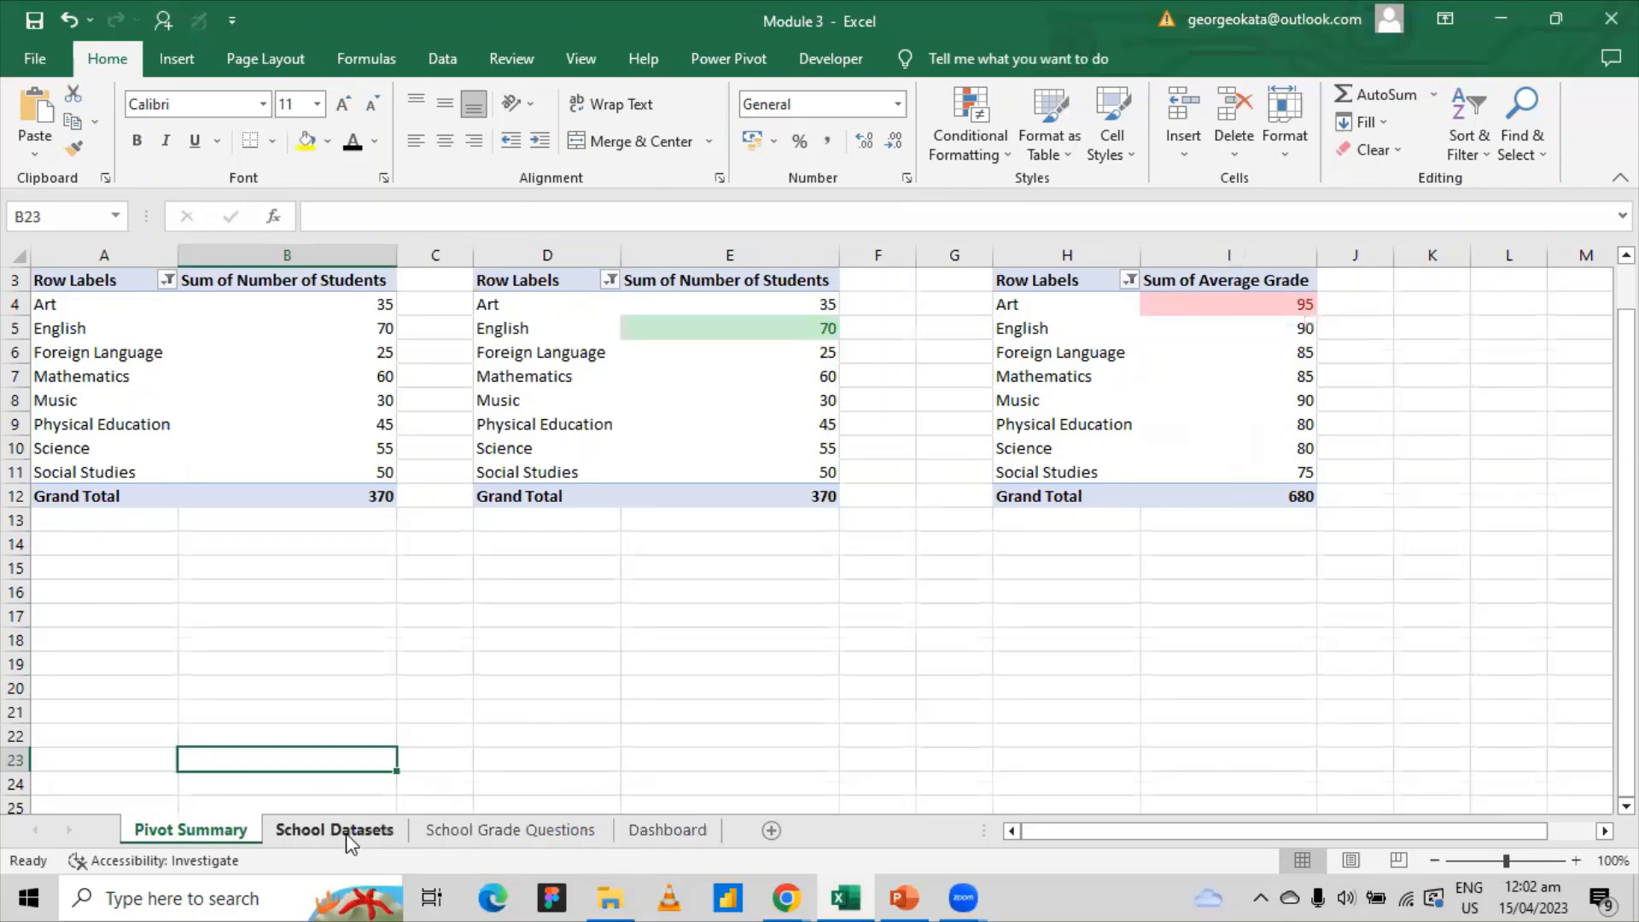
- Duplicate the 370 card rectangle on the Dashboard sheet and place the copy beside the original, above the Highest Number of Students chart
left_click(618, 841)
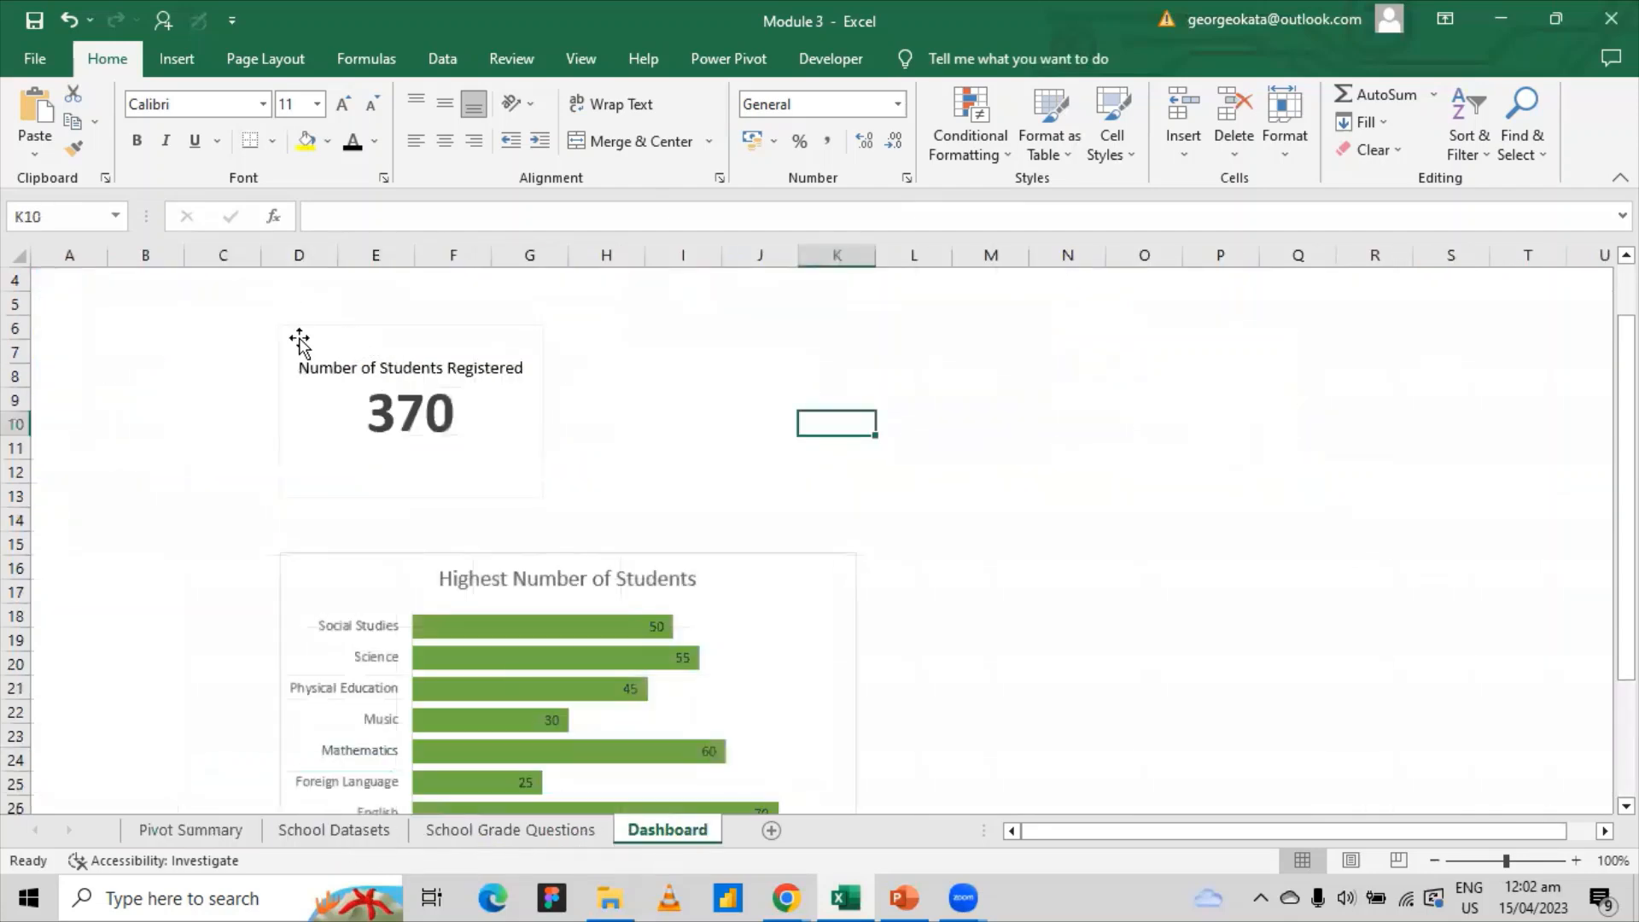
left_click(299, 343)
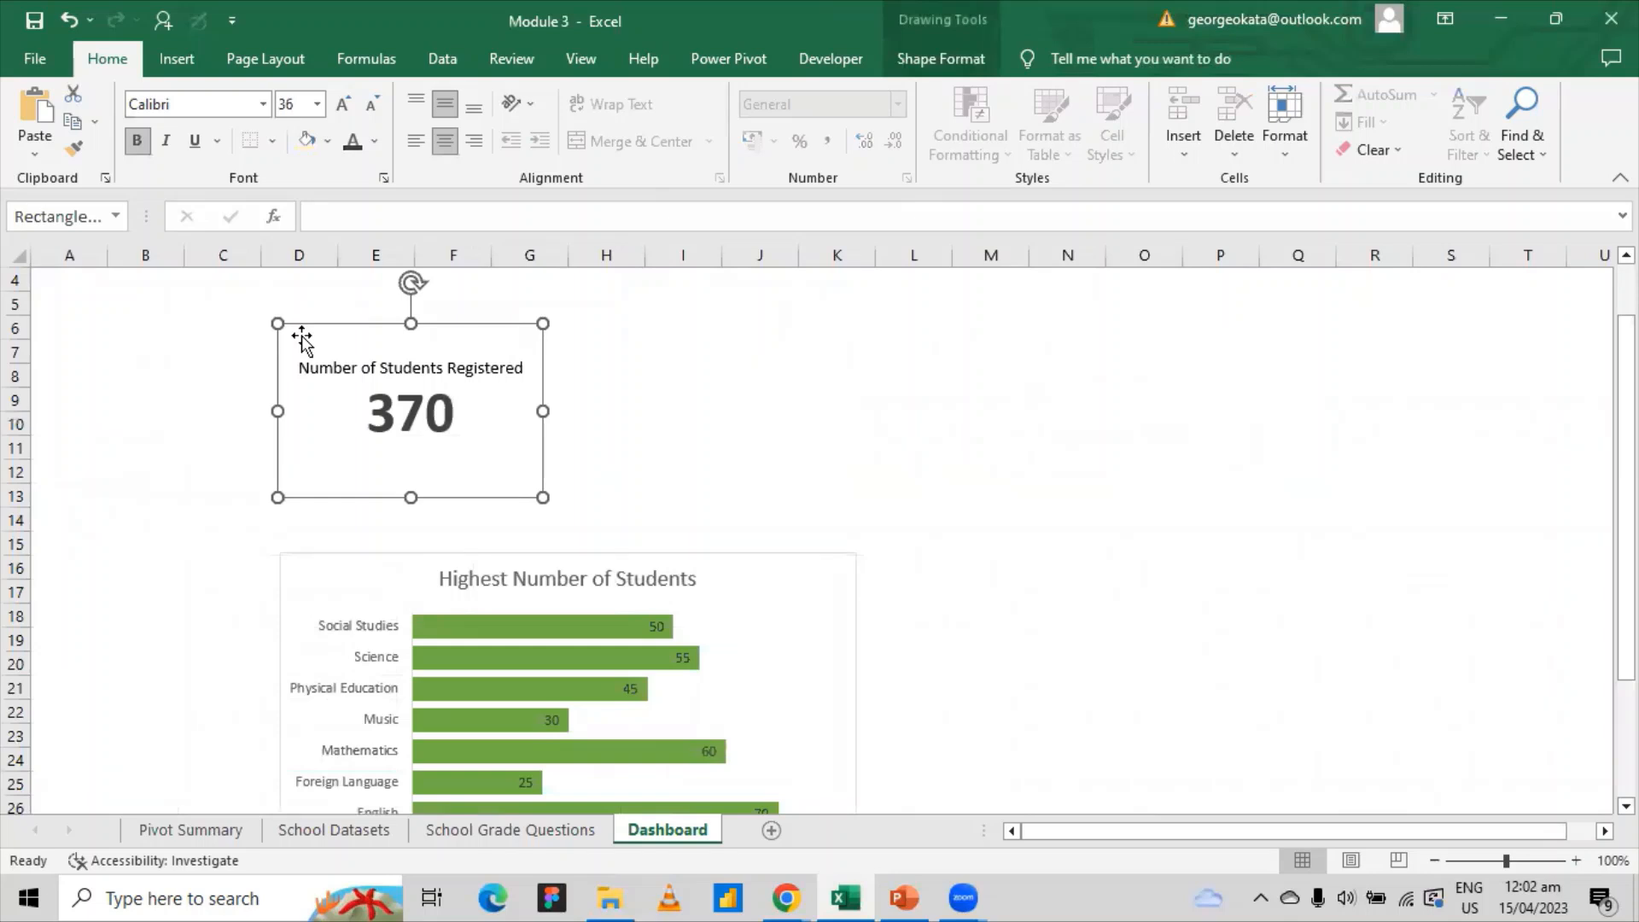
left_click_drag(245, 304, 591, 510)
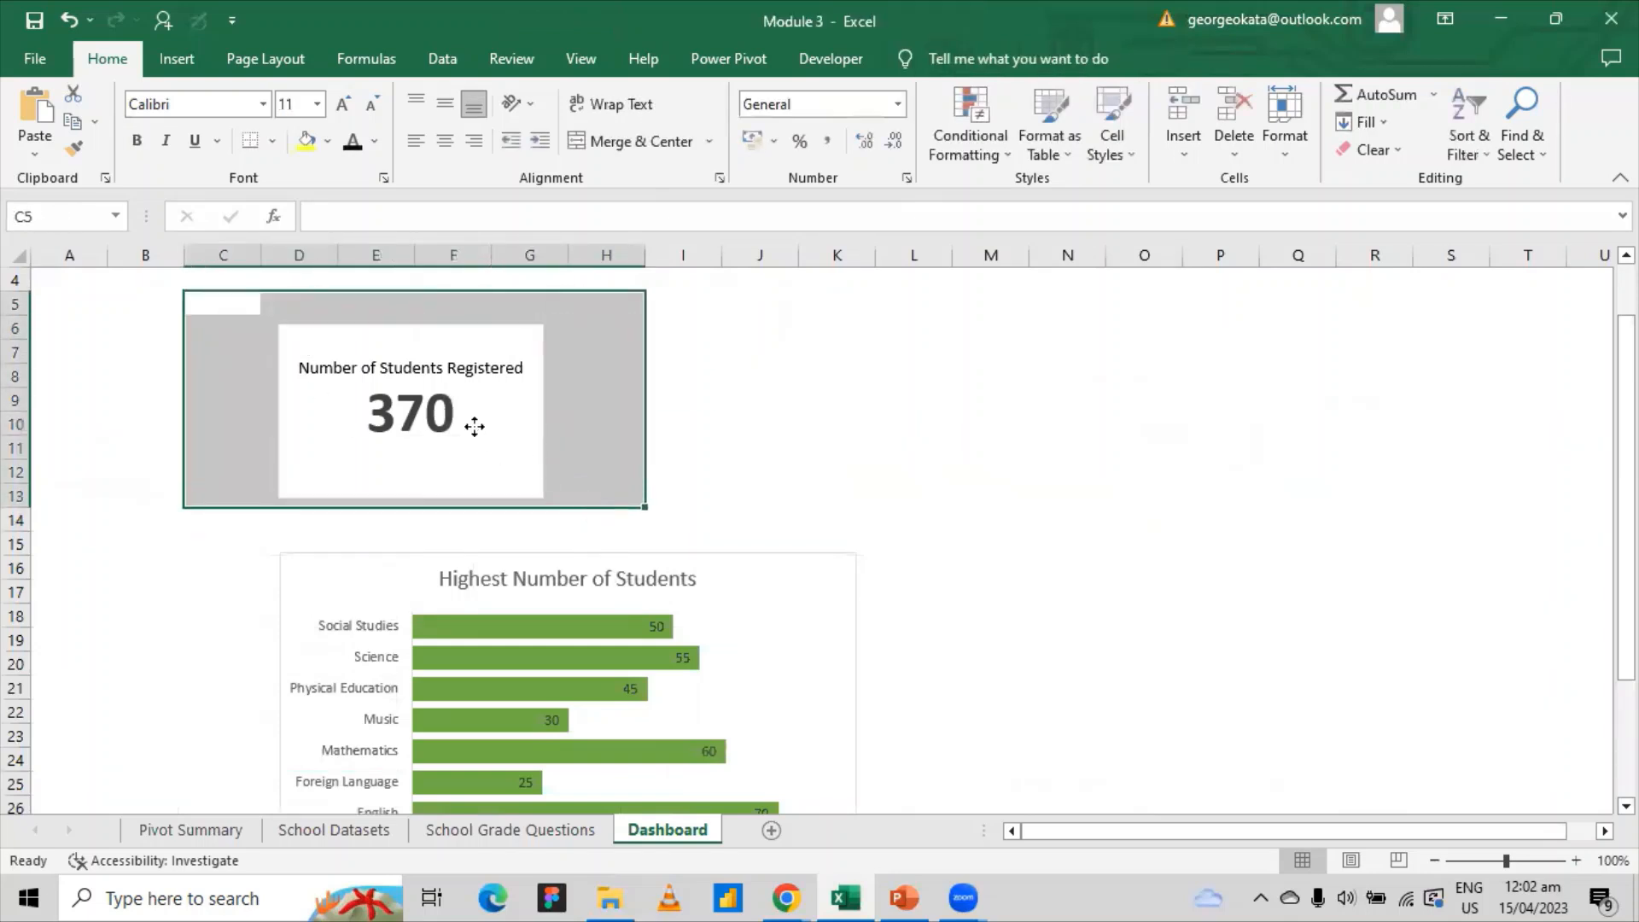
left_click(478, 431)
left_click_drag(482, 440, 802, 397)
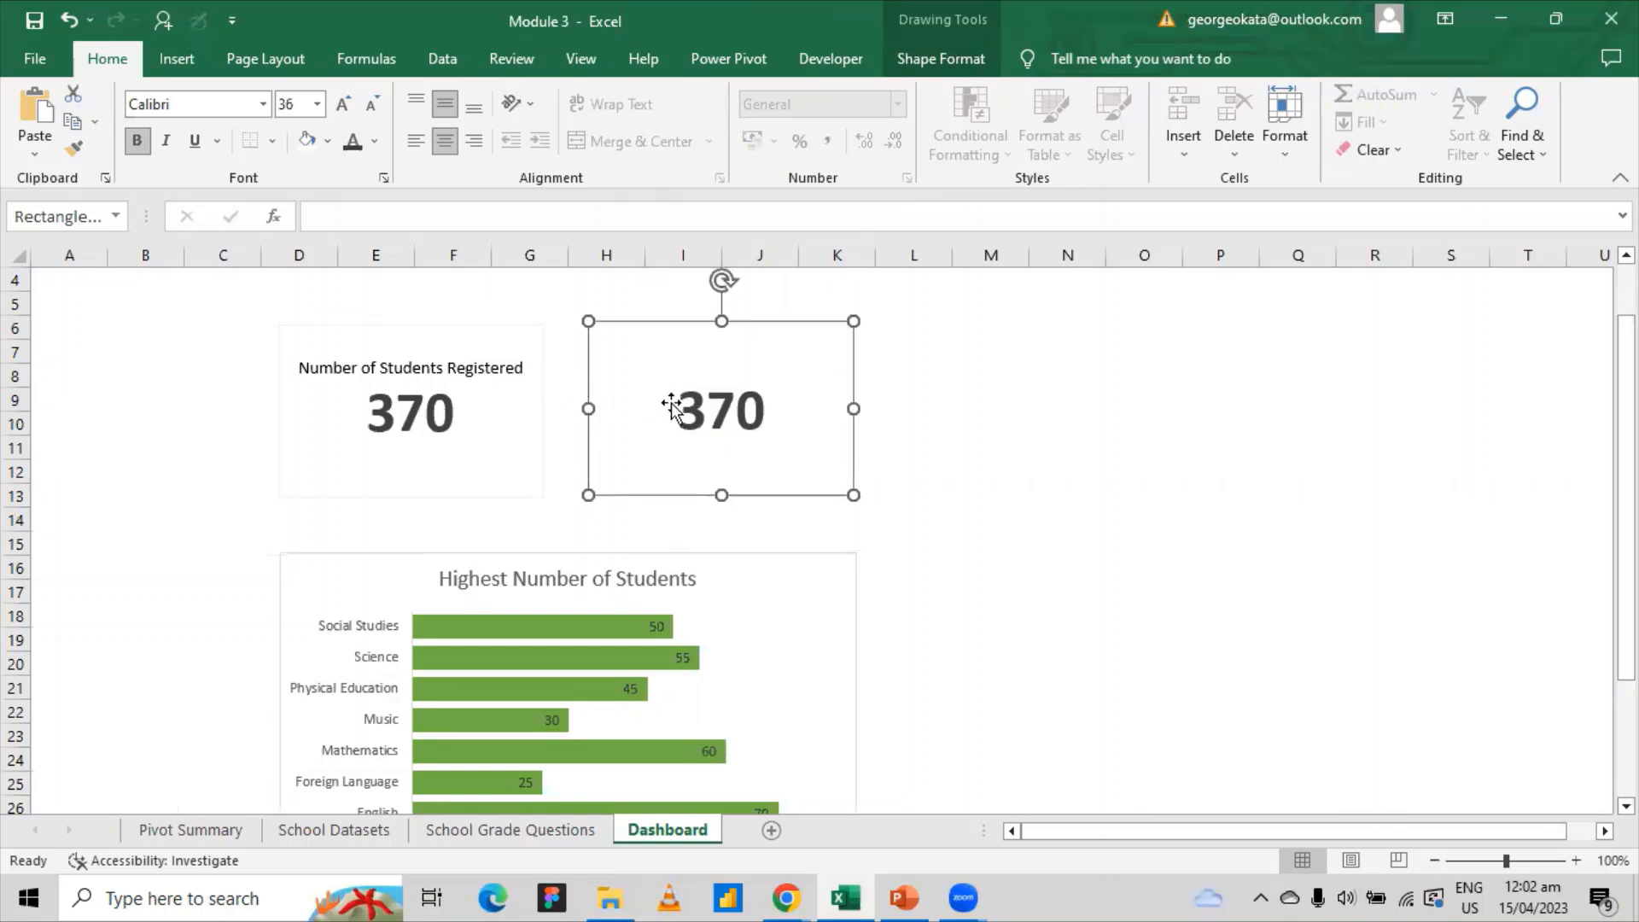
- Nudge the second 370 card, undo the last change to the "Number of Students Registered" label, and save the workbook
mouse_move(671, 401)
left_mouse_down()
mouse_move(669, 419)
mouse_move(669, 404)
left_mouse_up()
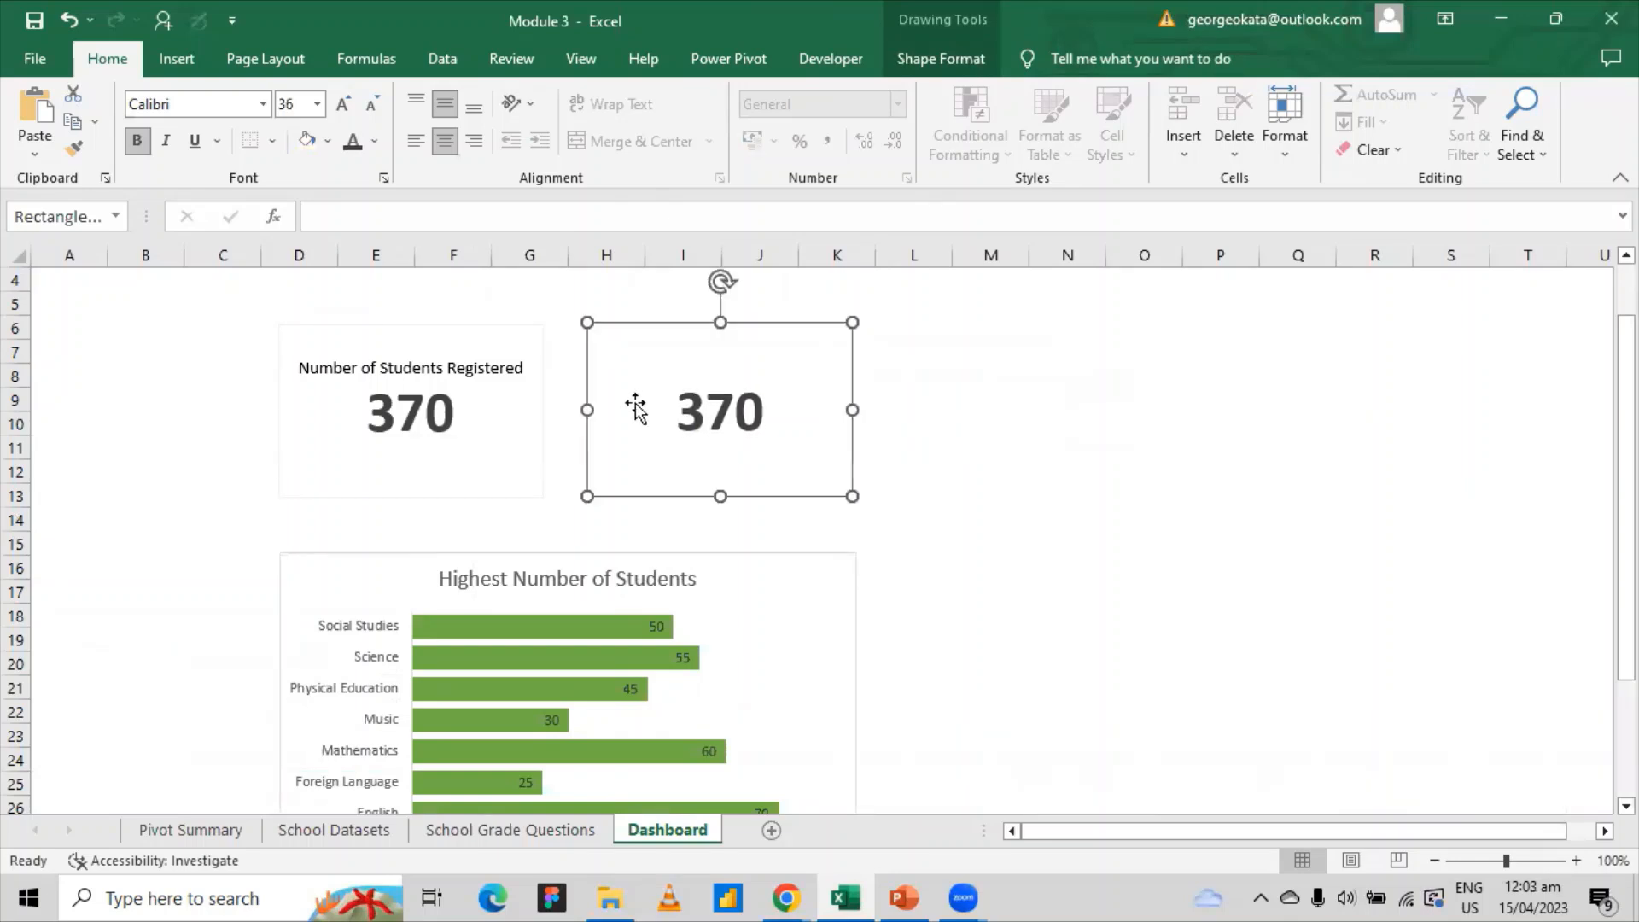
left_click(449, 375)
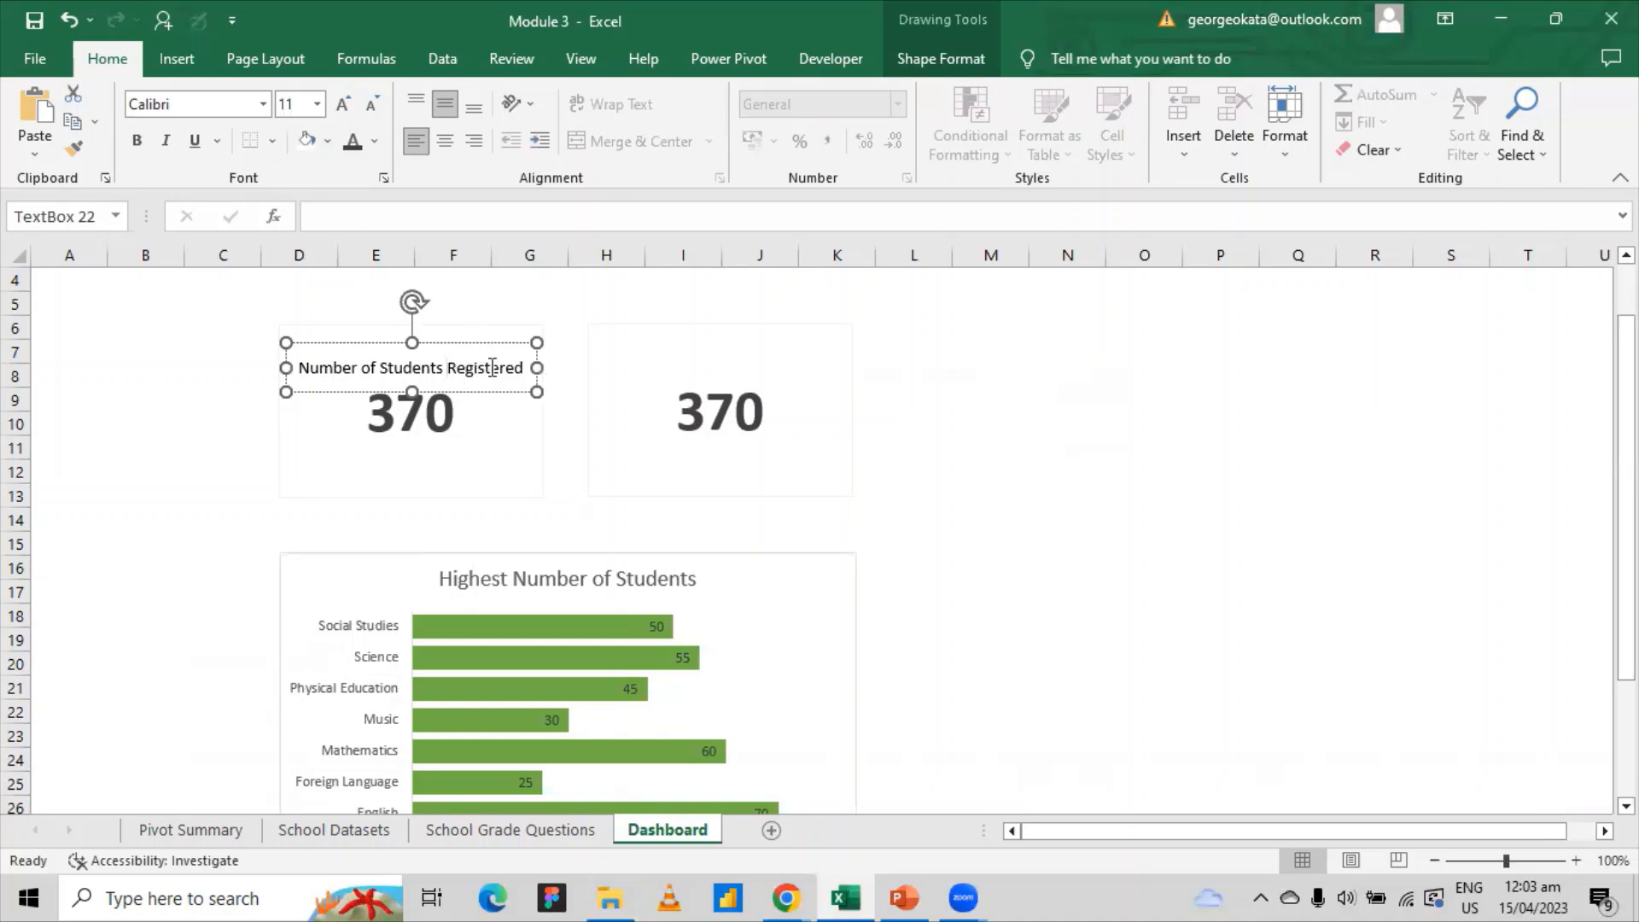
left_click_drag(502, 381, 503, 413)
key("ctrl+z")
key("ctrl+s")
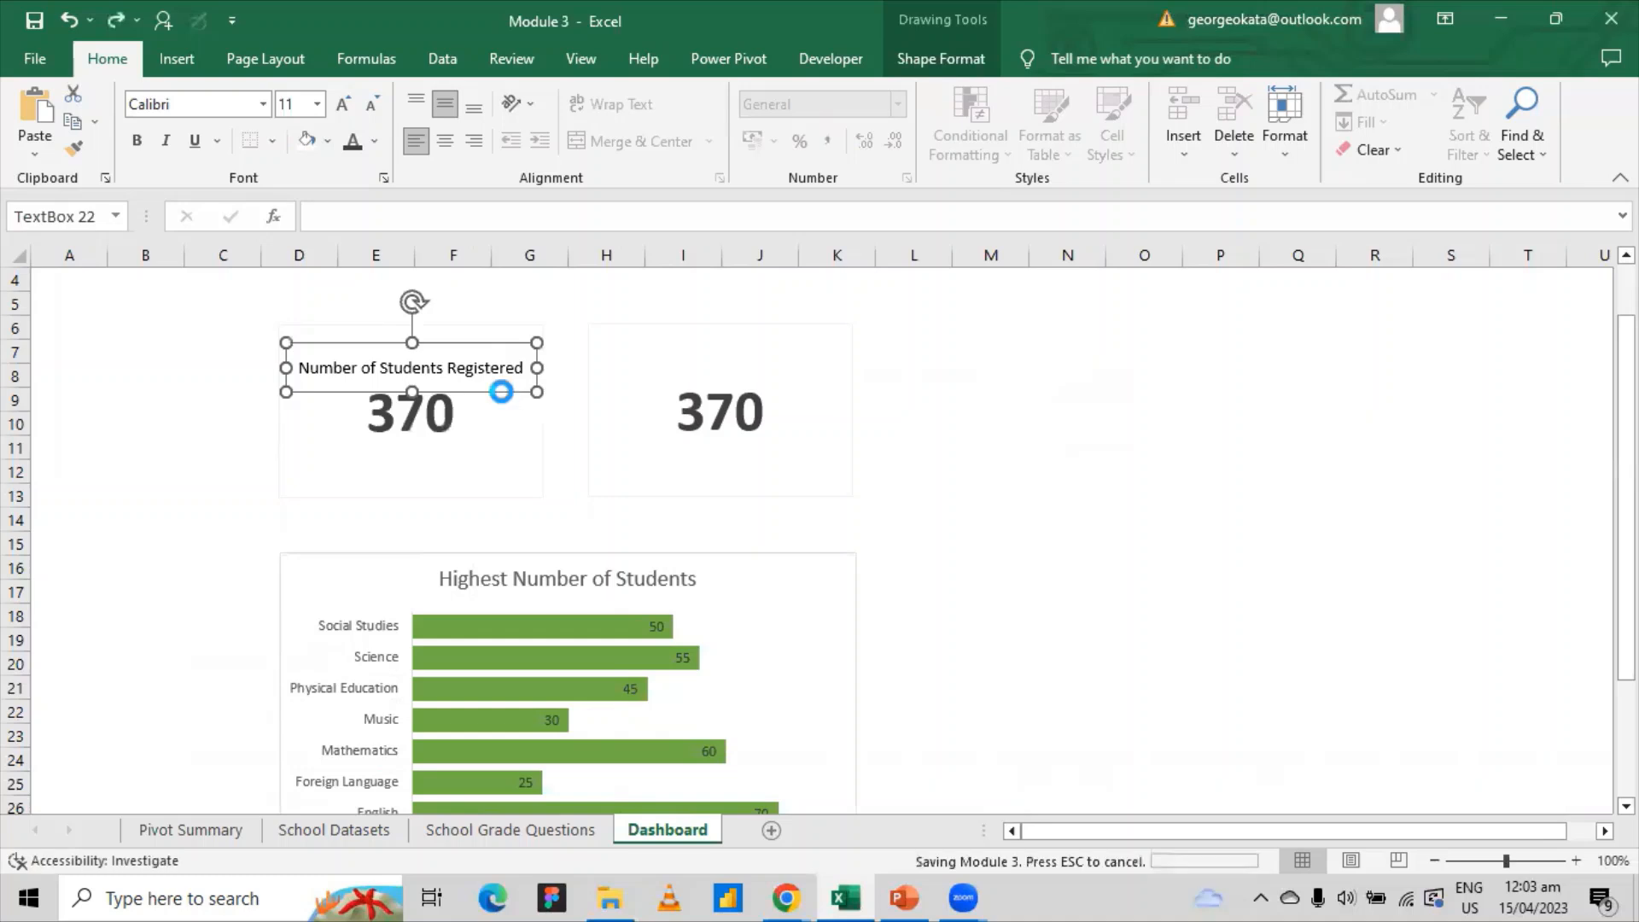
- Duplicate the "Number of Students Registered" label and place the copy directly over the original
key("ctrl+d")
key("ctrl+z")
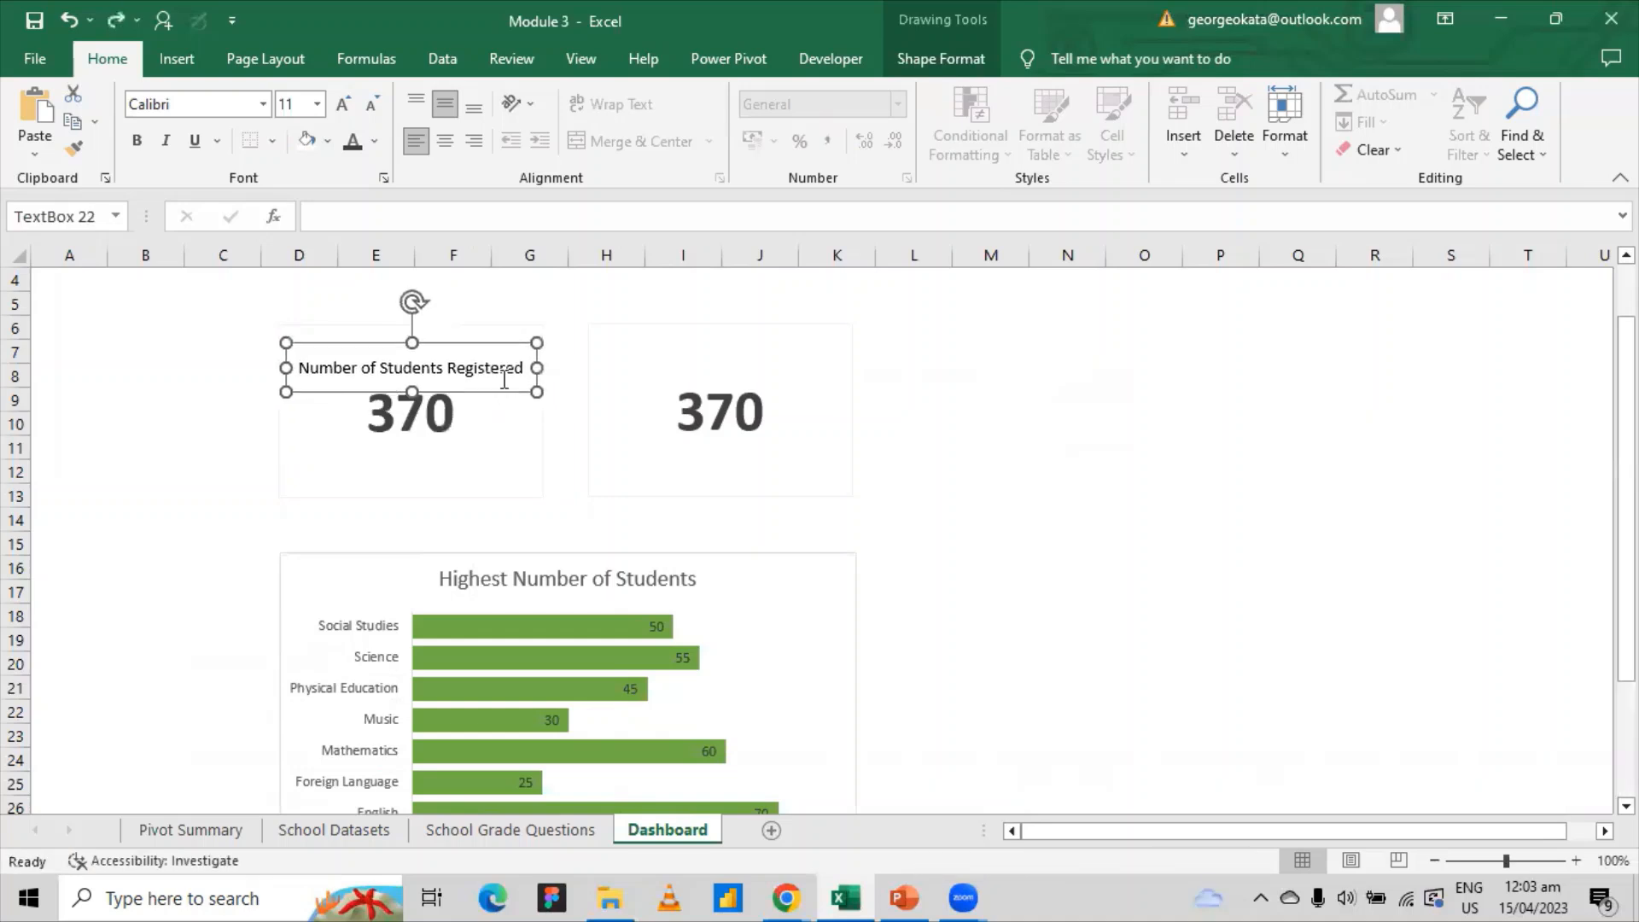
key("ctrl+d")
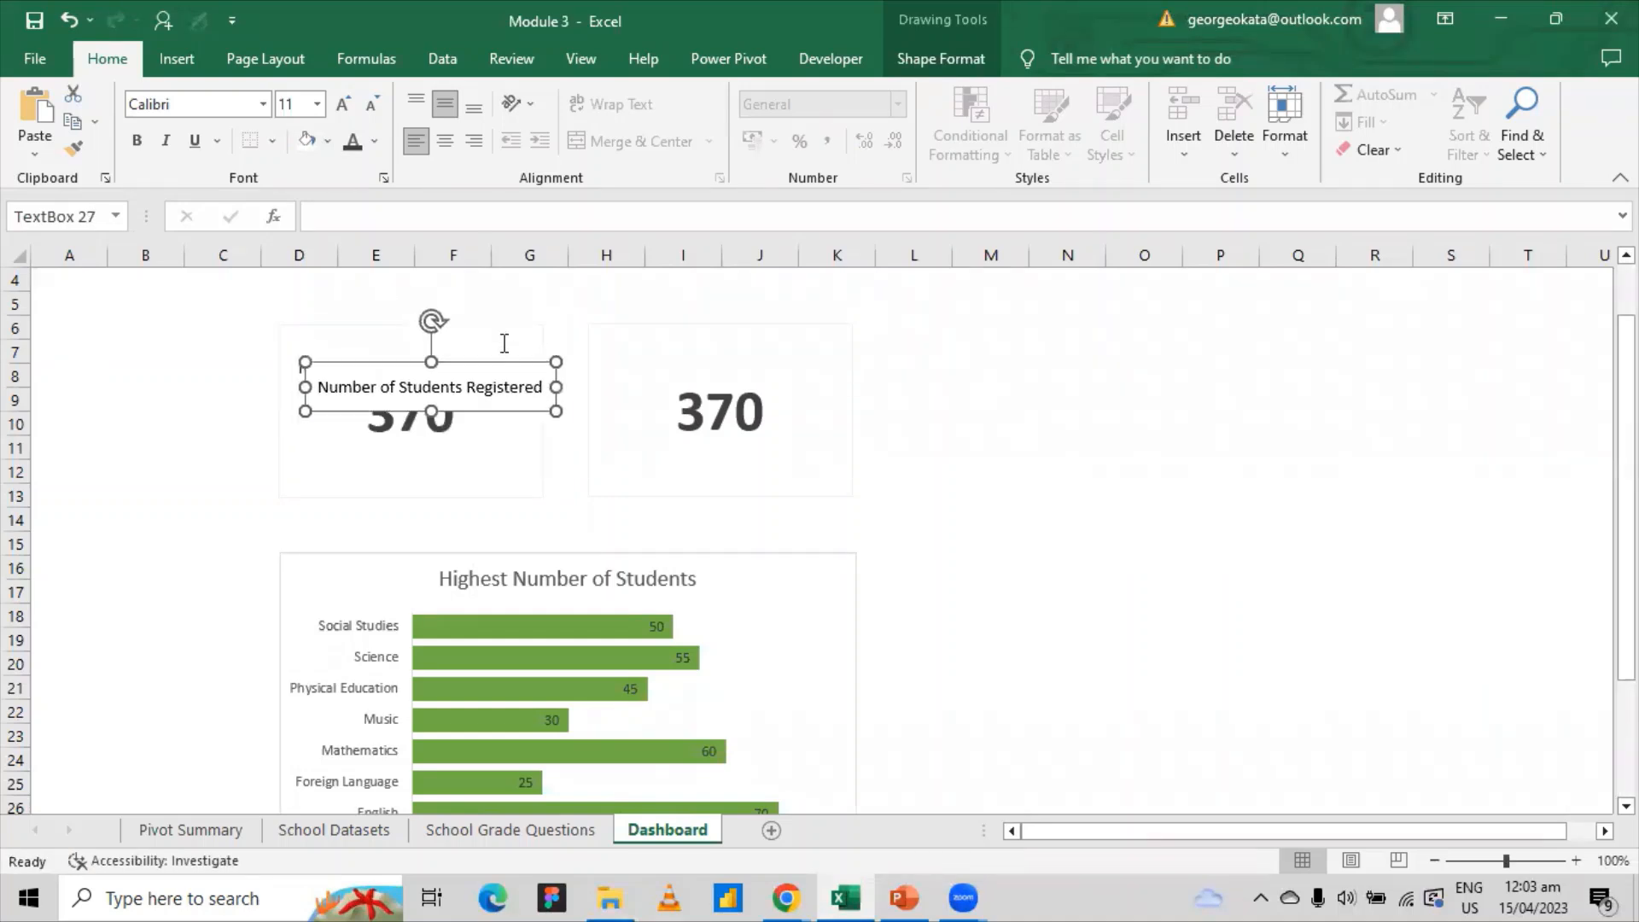
left_click_drag(505, 359, 486, 340)
double_click(510, 380)
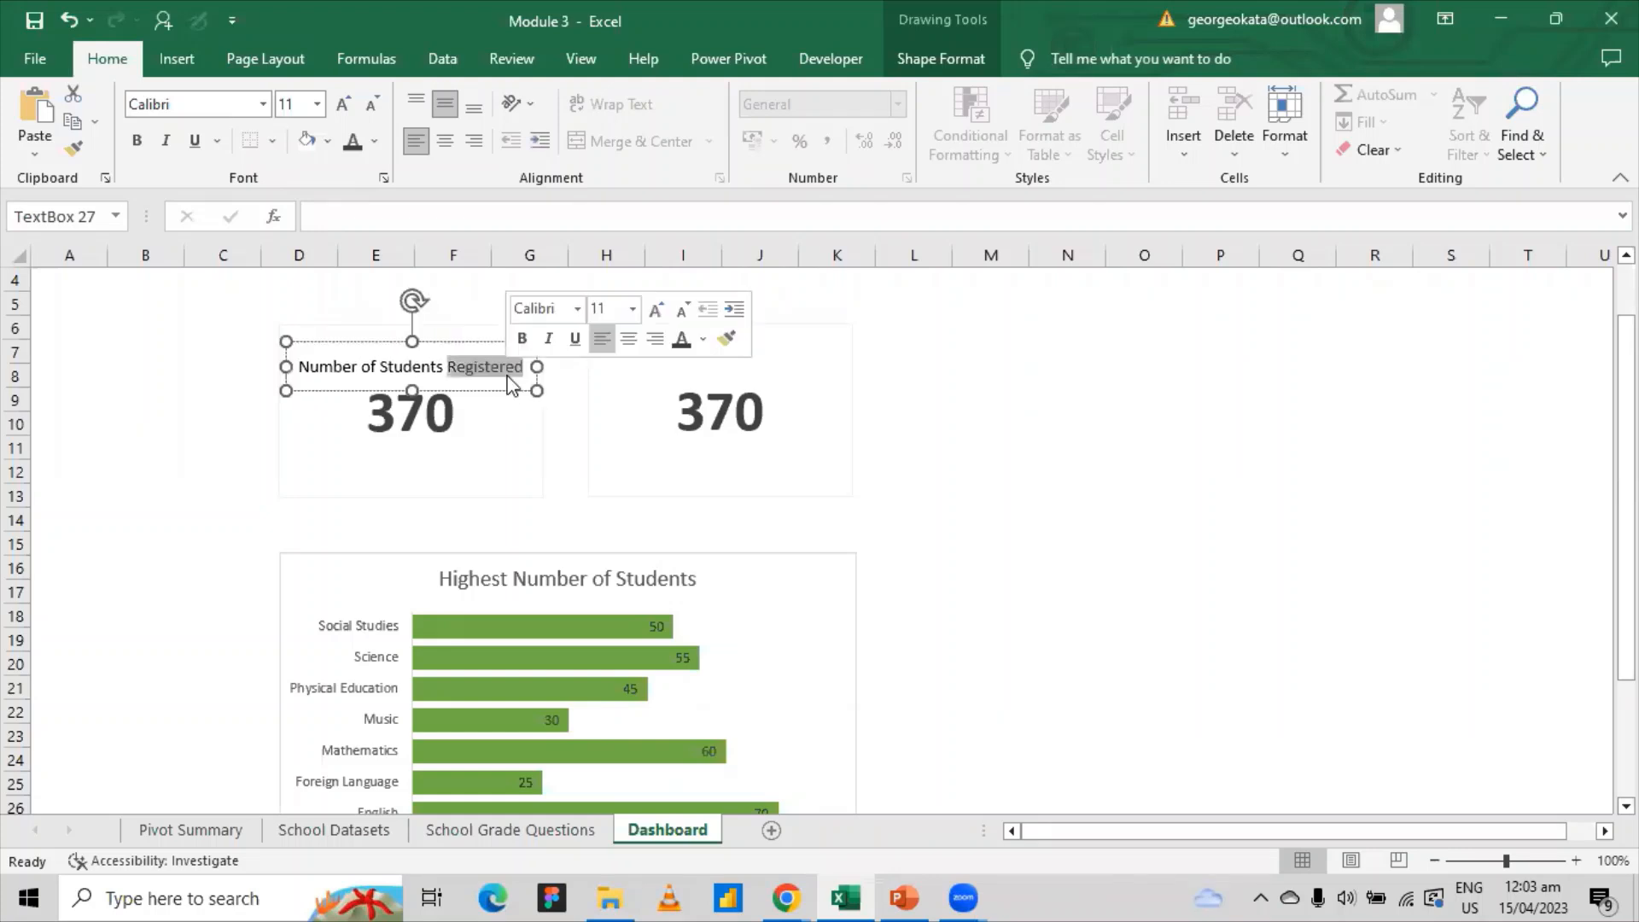
left_click(465, 307)
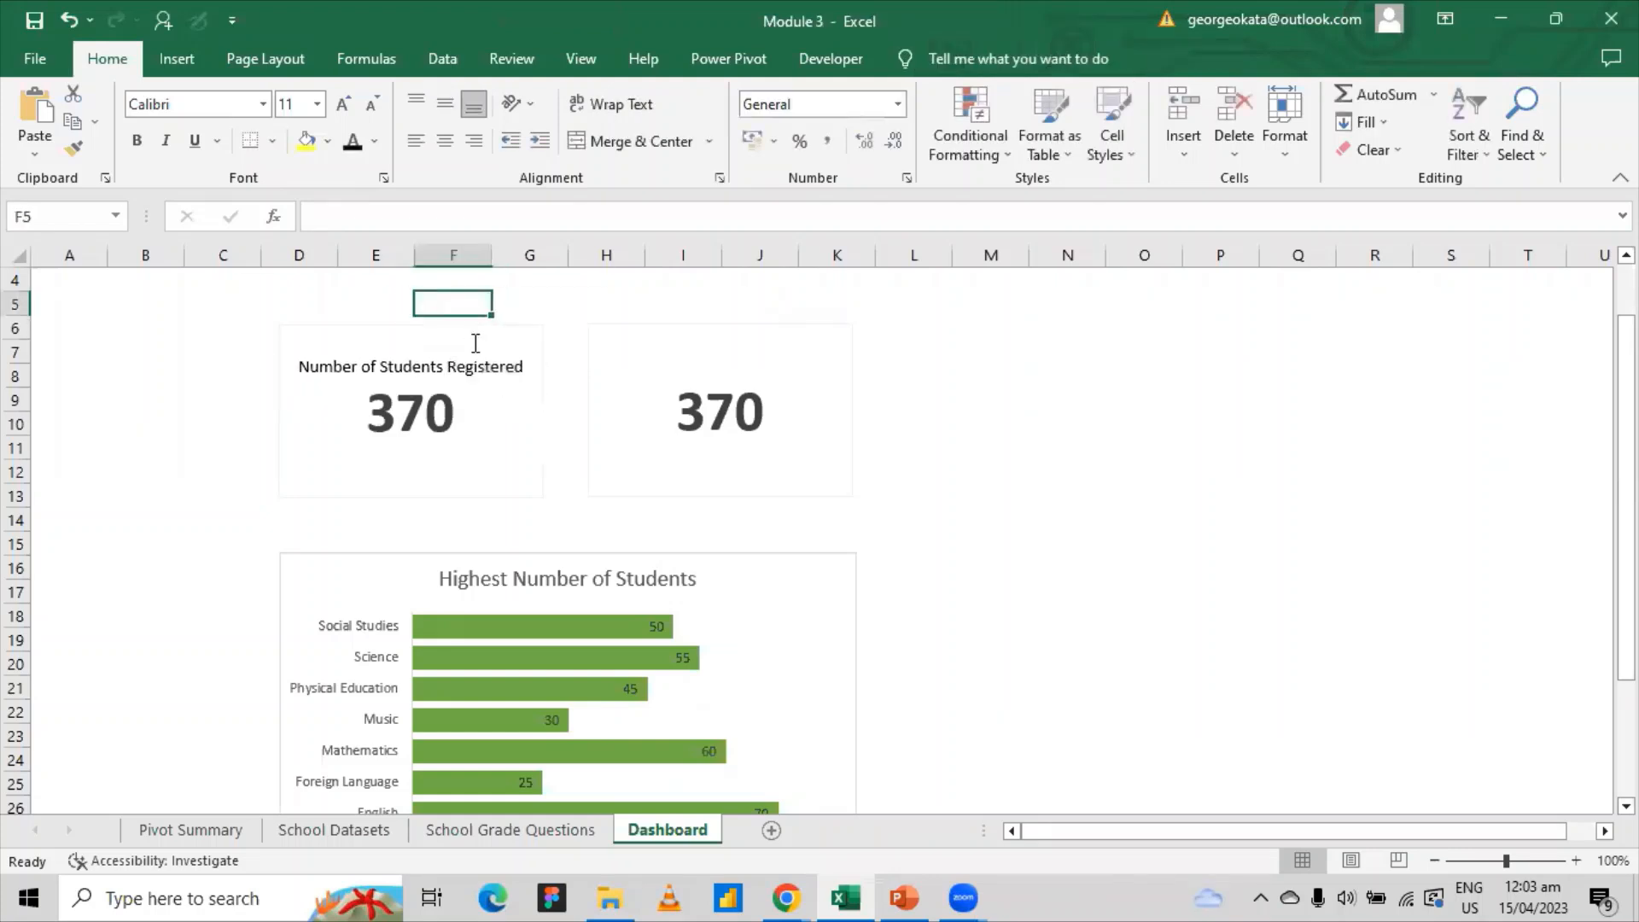
left_click(480, 366)
left_click(677, 408)
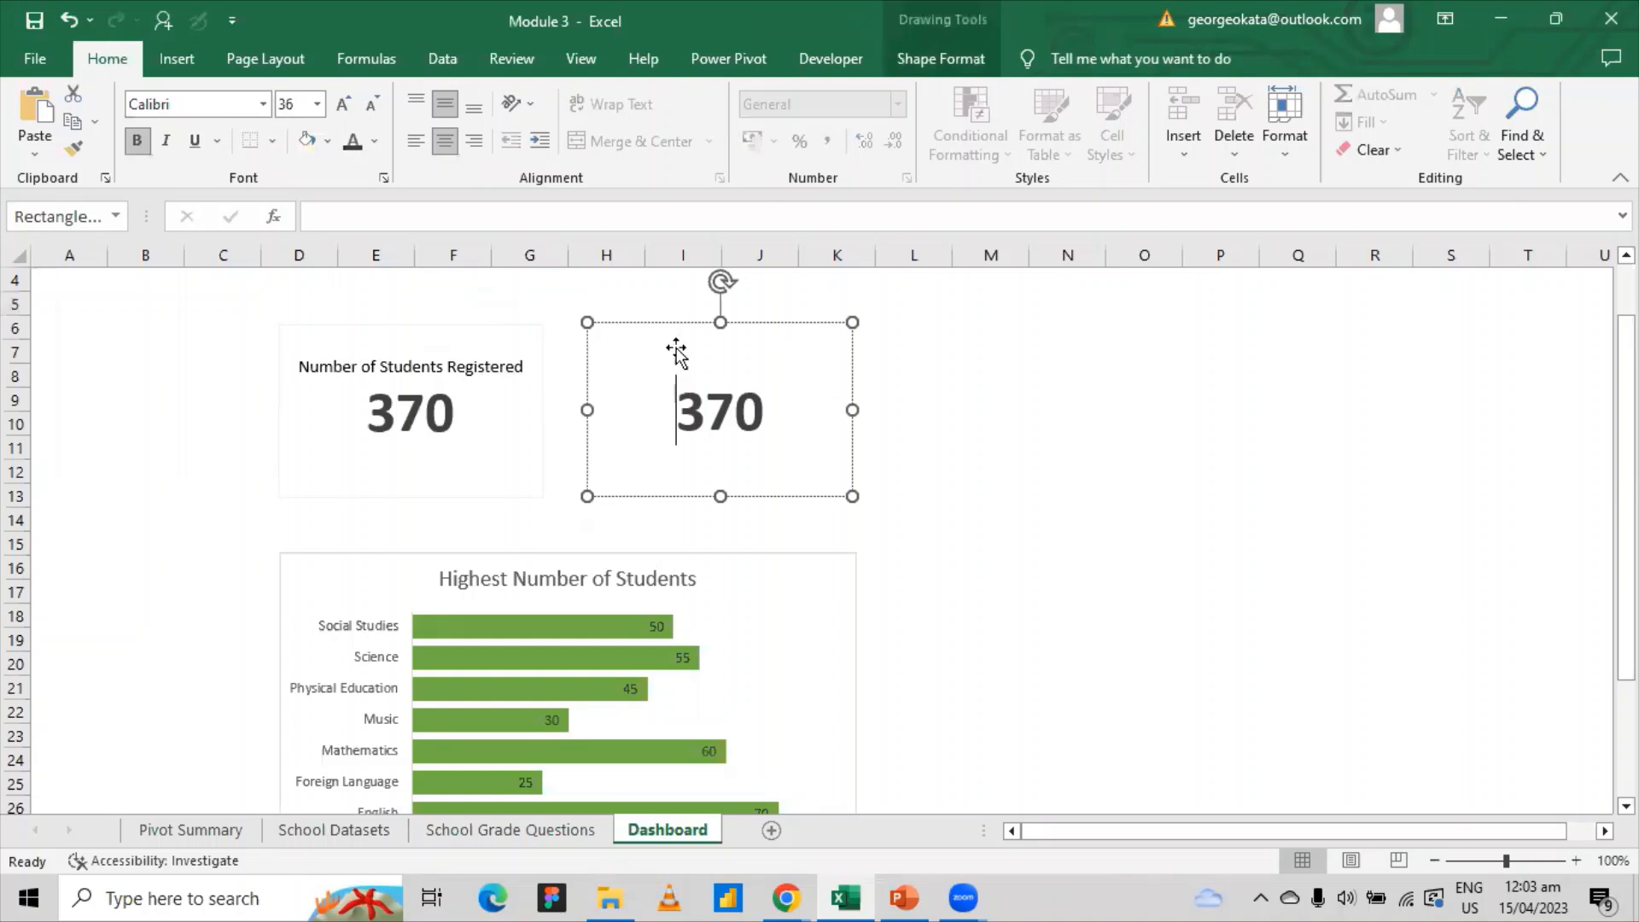
left_click(492, 365)
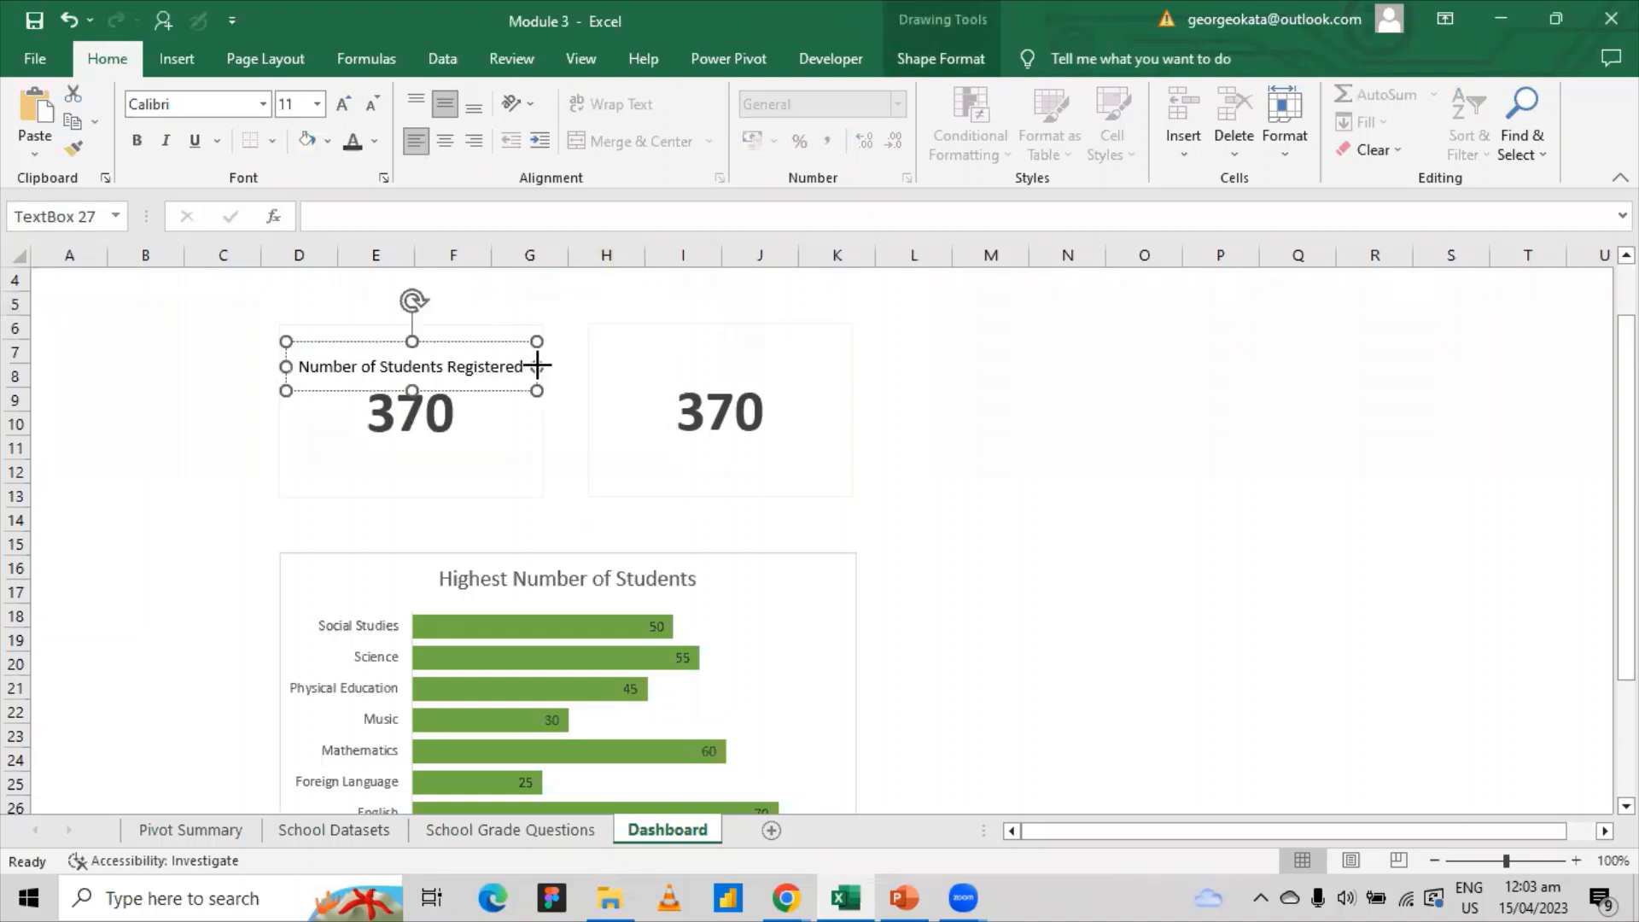
key("ctrl+d")
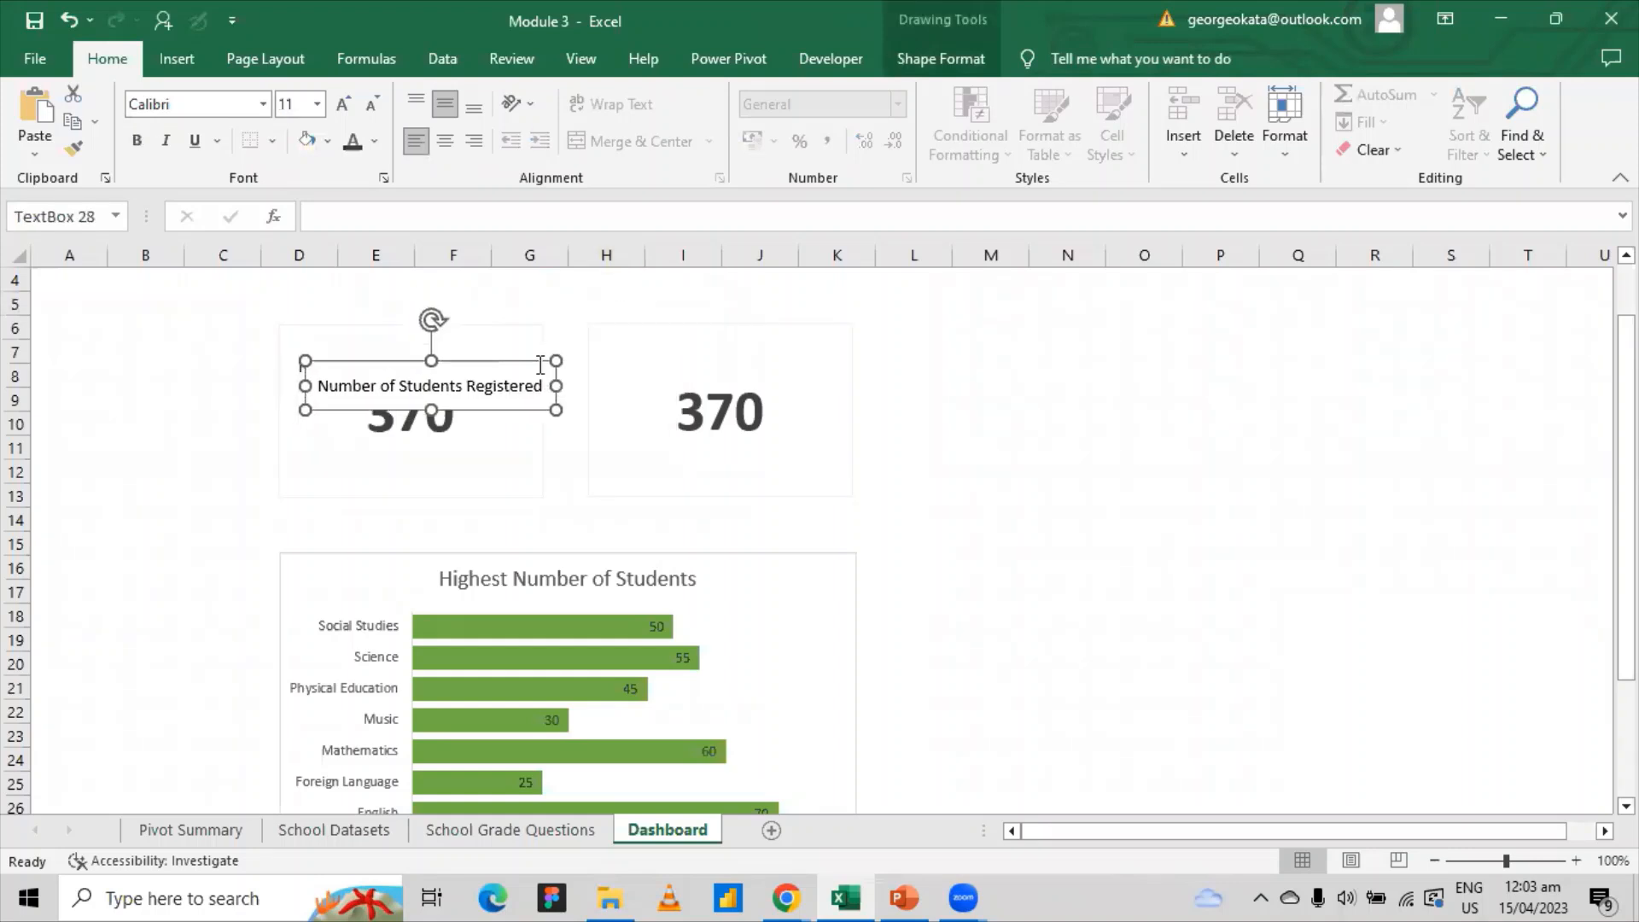
key("ctrl+z")
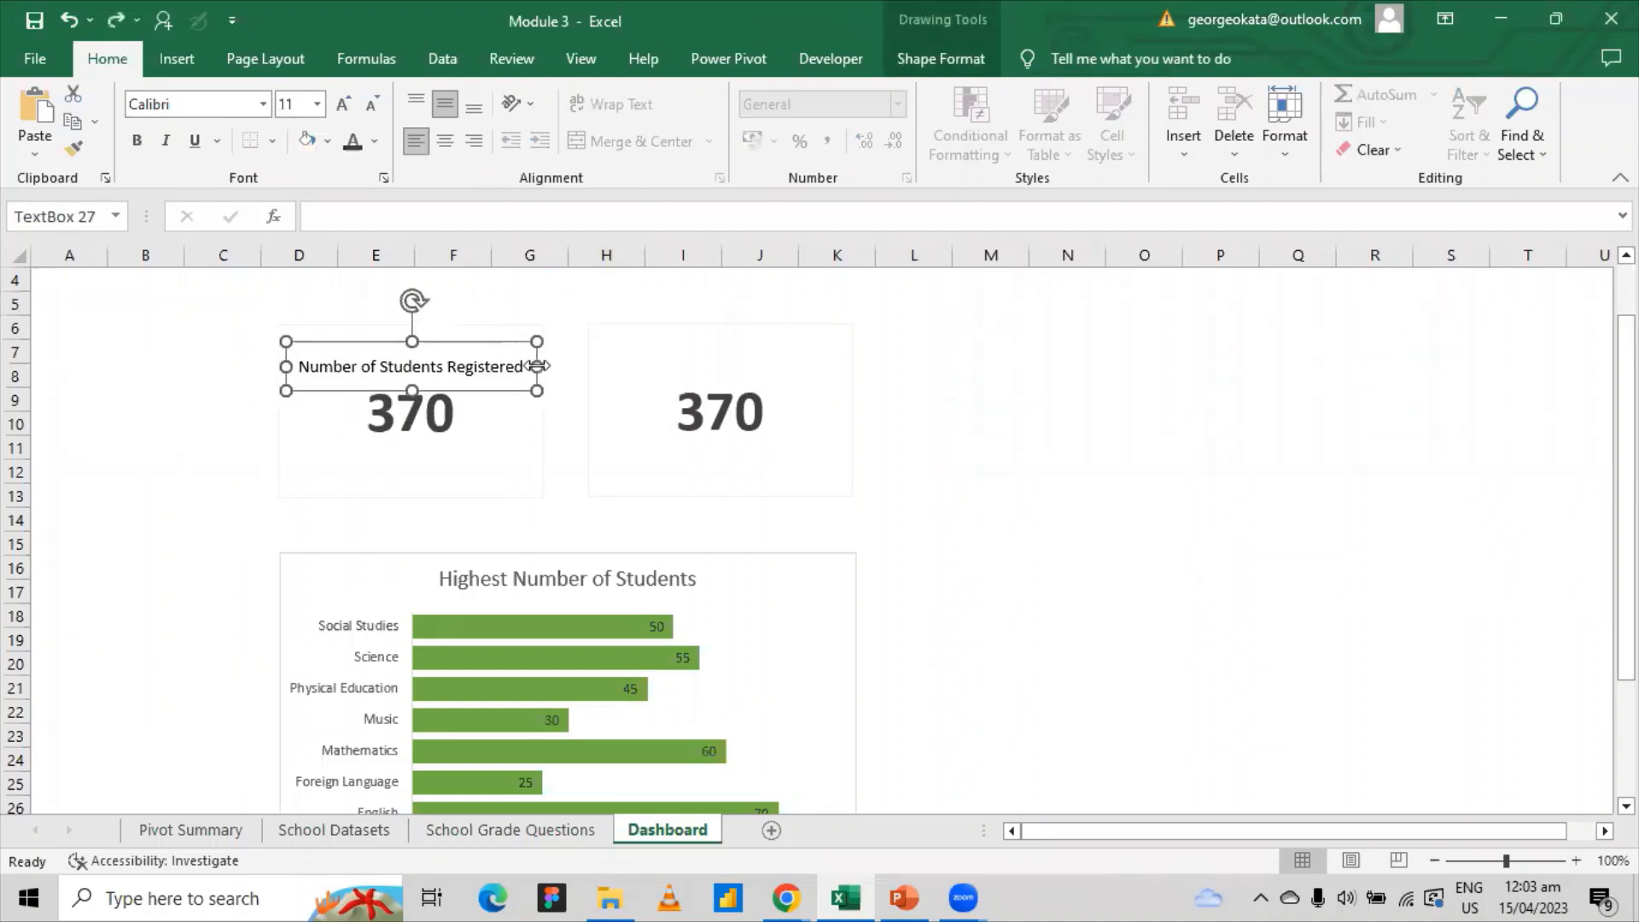
- Align the second 370 card level with the first card and insert a new text box inside it
left_click(702, 365)
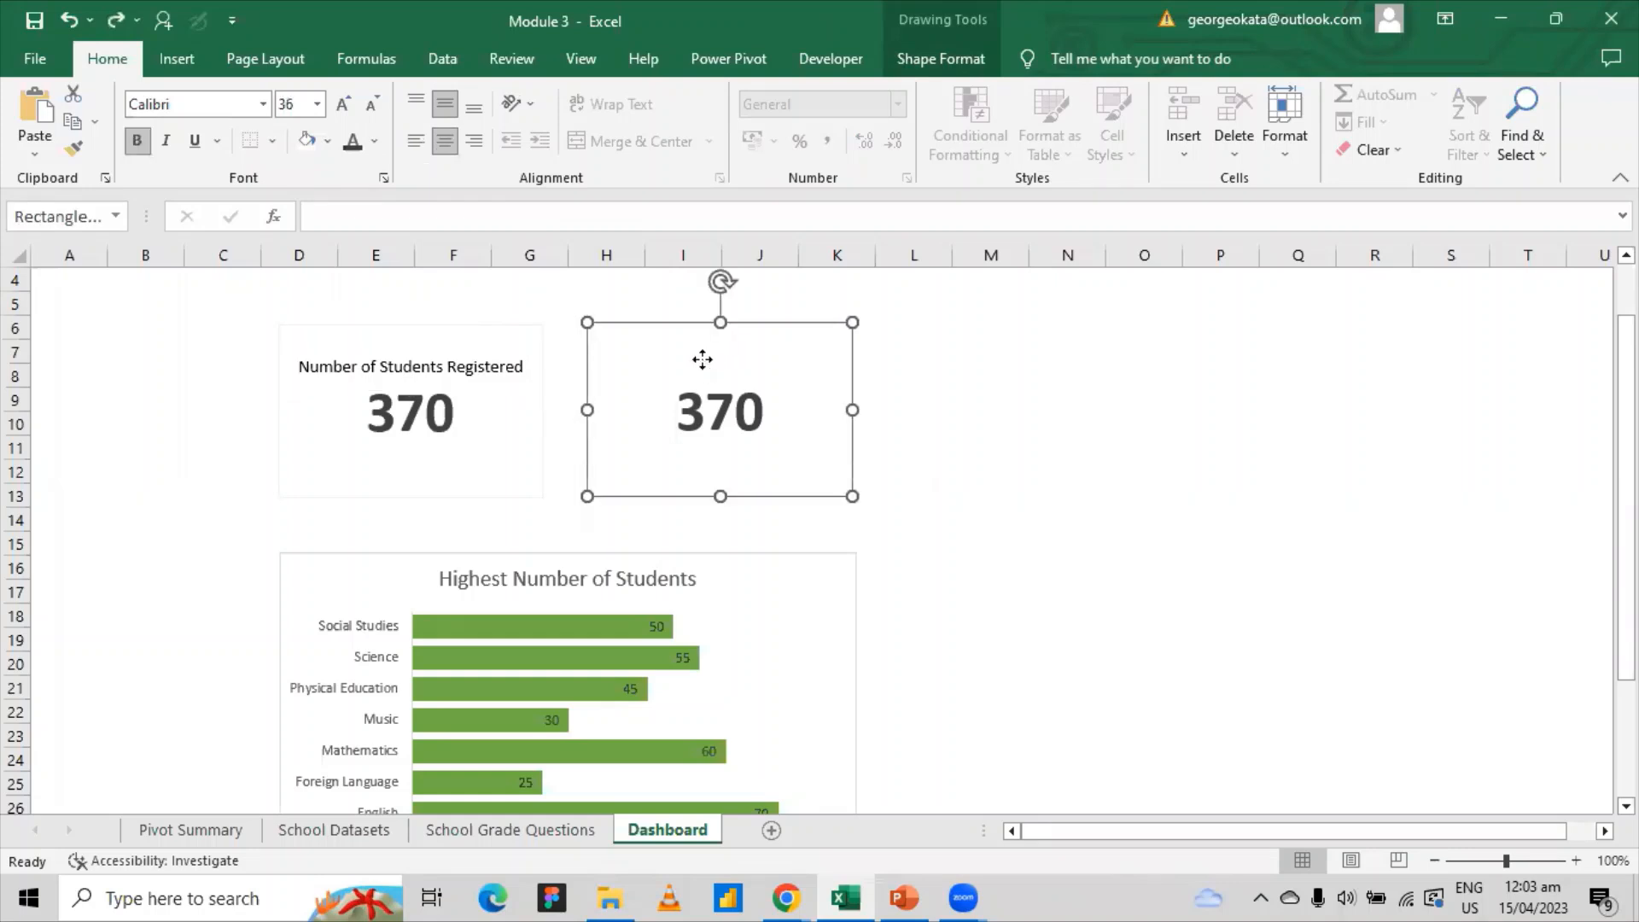
left_click_drag(703, 359, 703, 362)
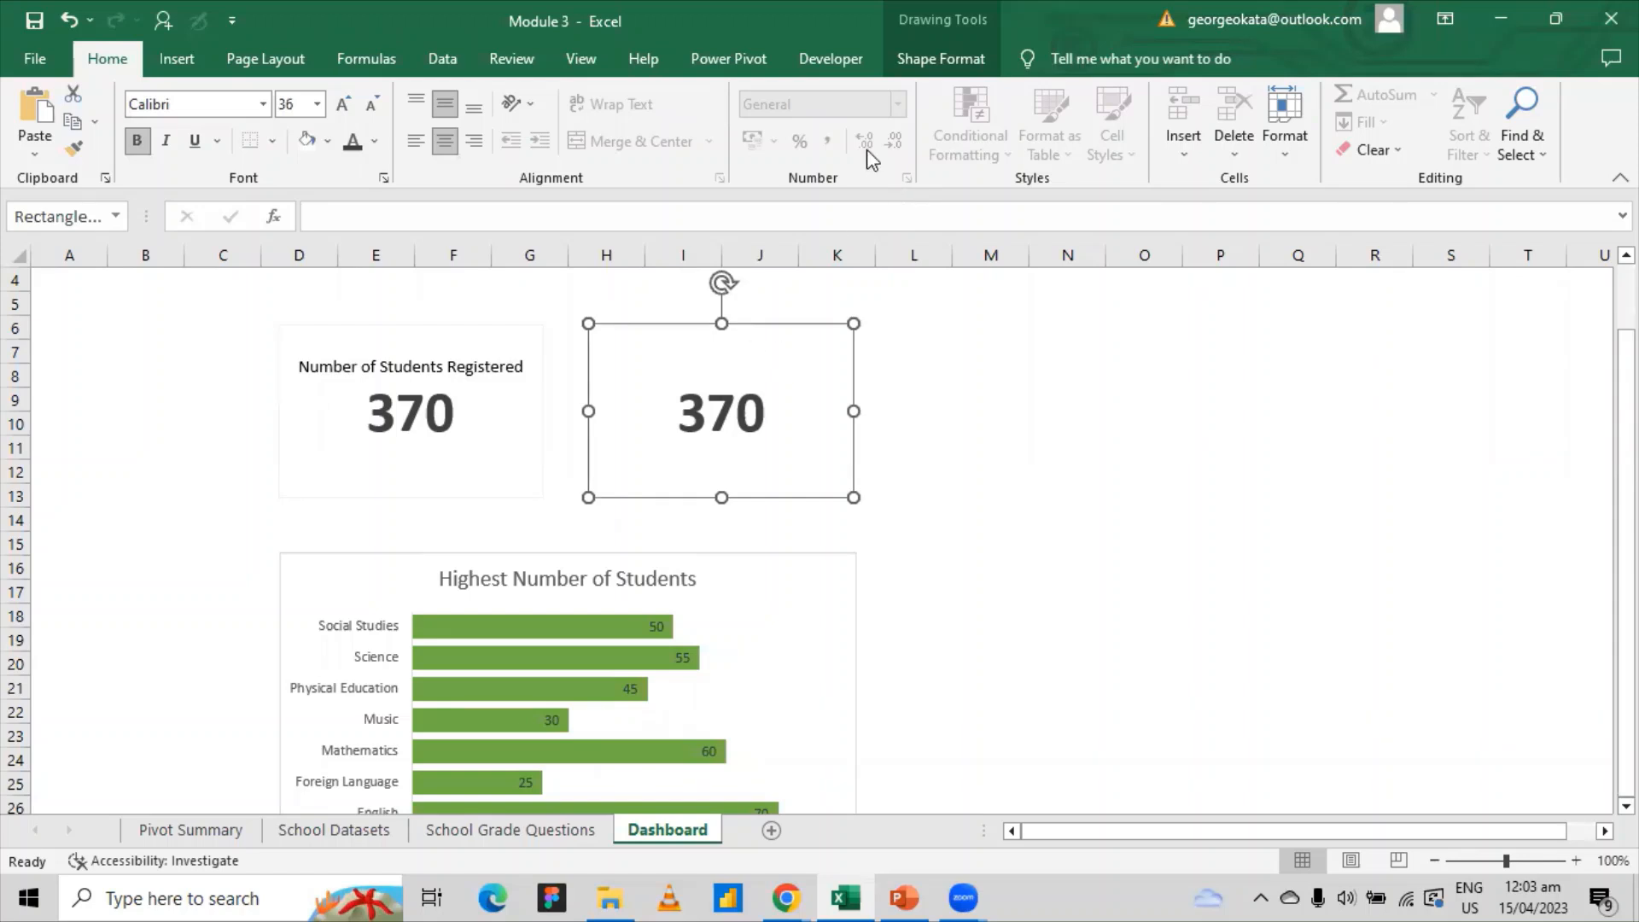
left_click(940, 59)
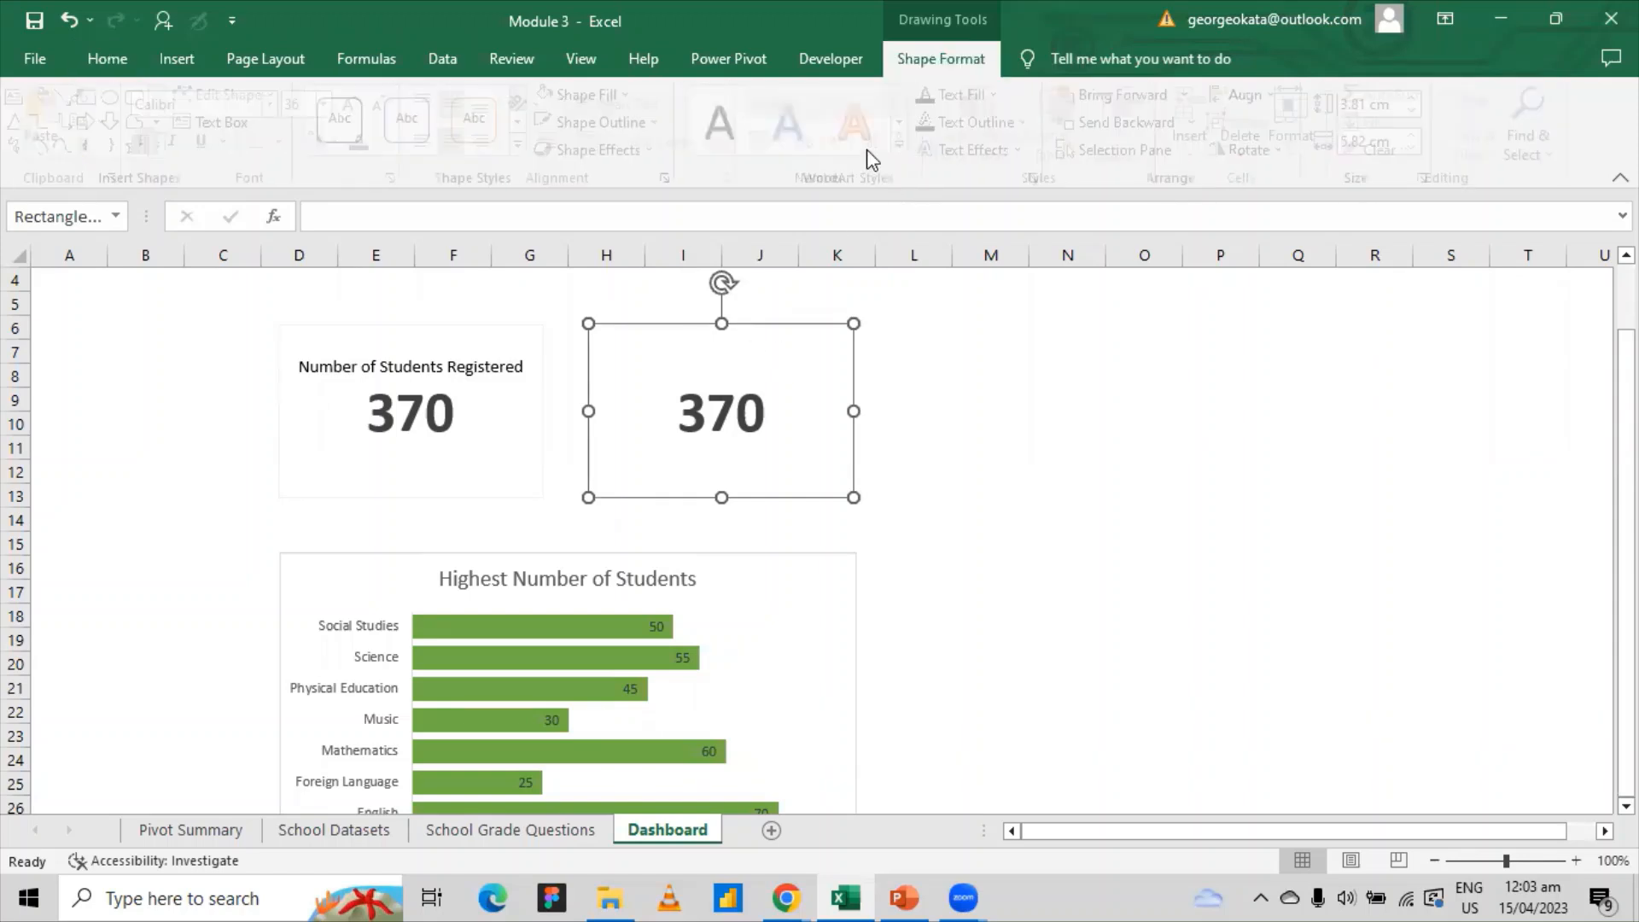
left_click(246, 121)
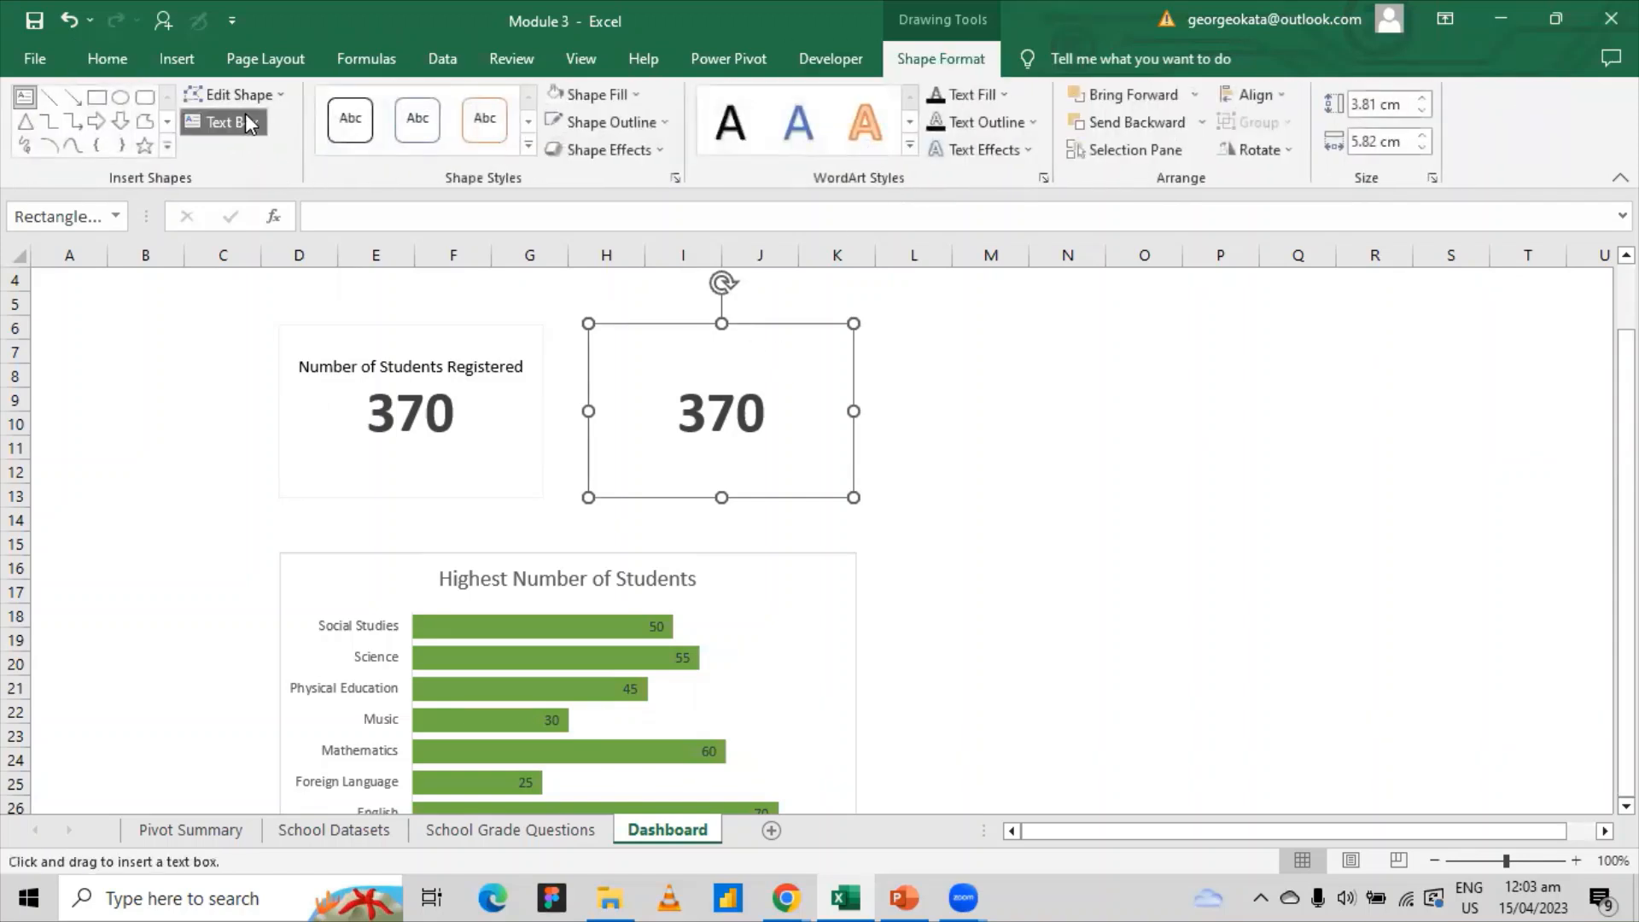
left_click(659, 367)
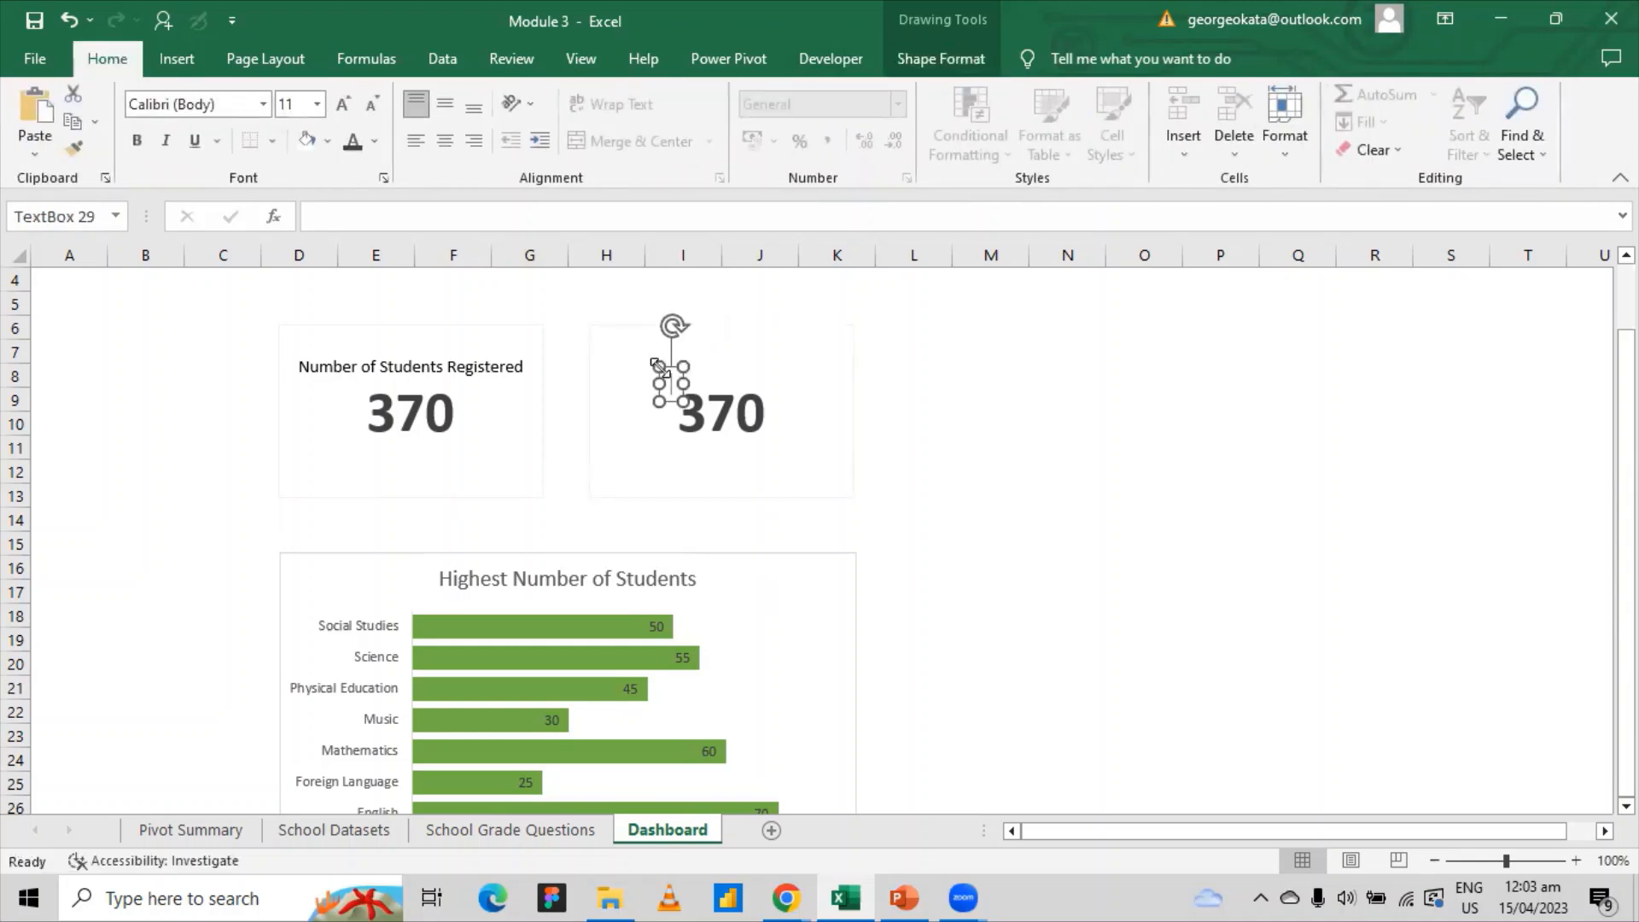
- Consult the School Grade Questions and Pivot Summary sheets and enter "Highest Grade by Subject" in the Dashboard's new text box
left_click(509, 835)
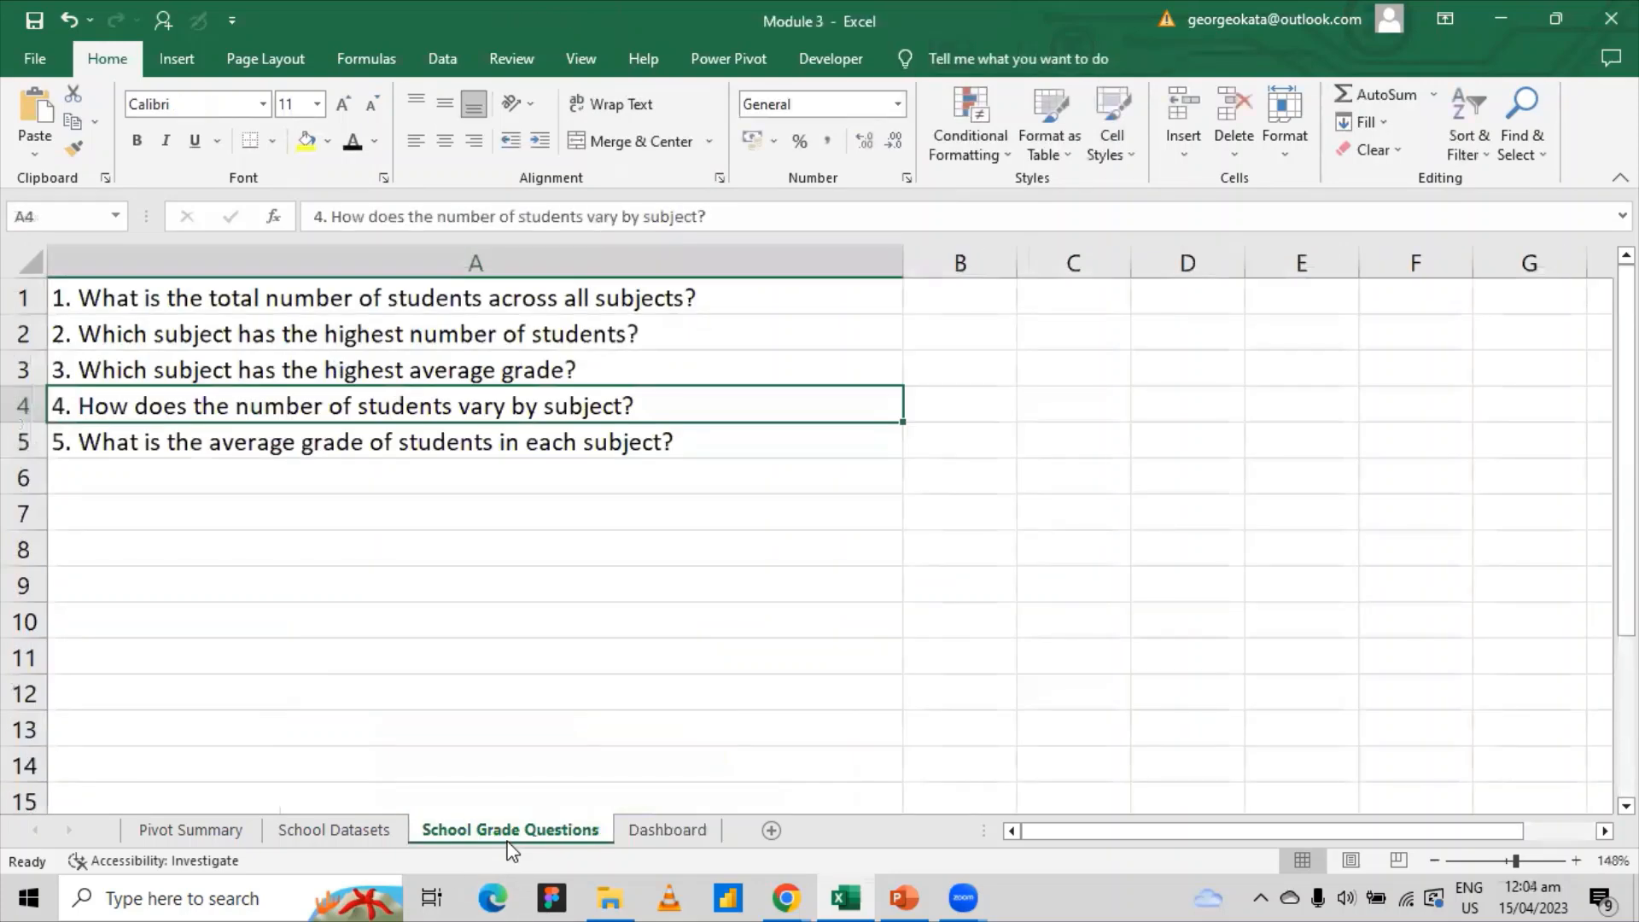
left_click(223, 828)
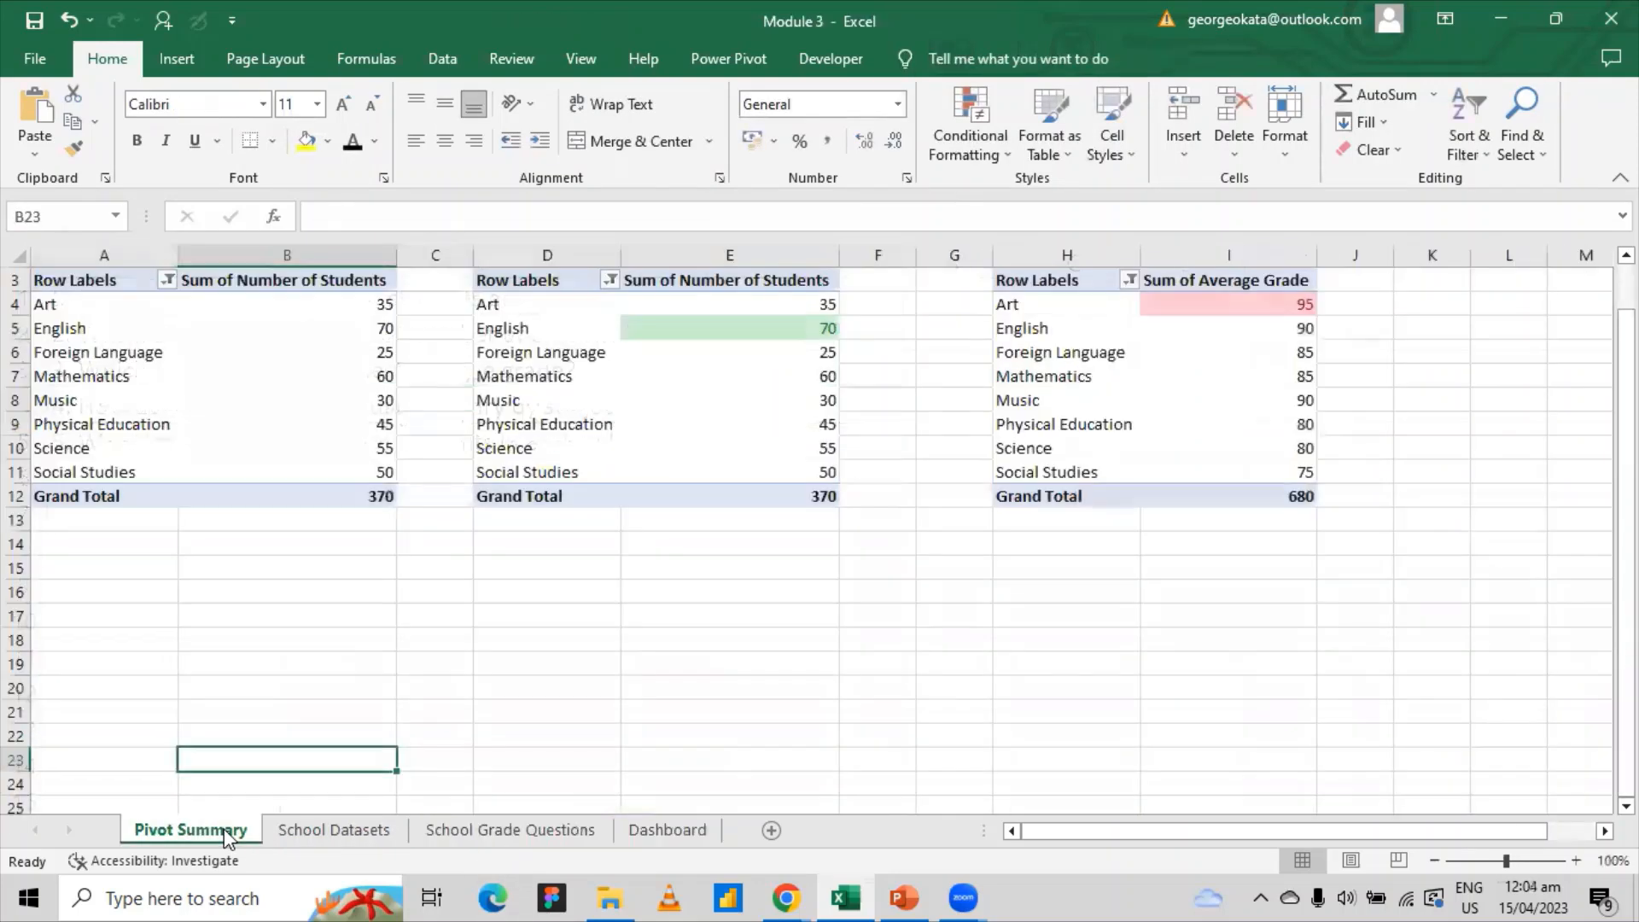
left_click(666, 832)
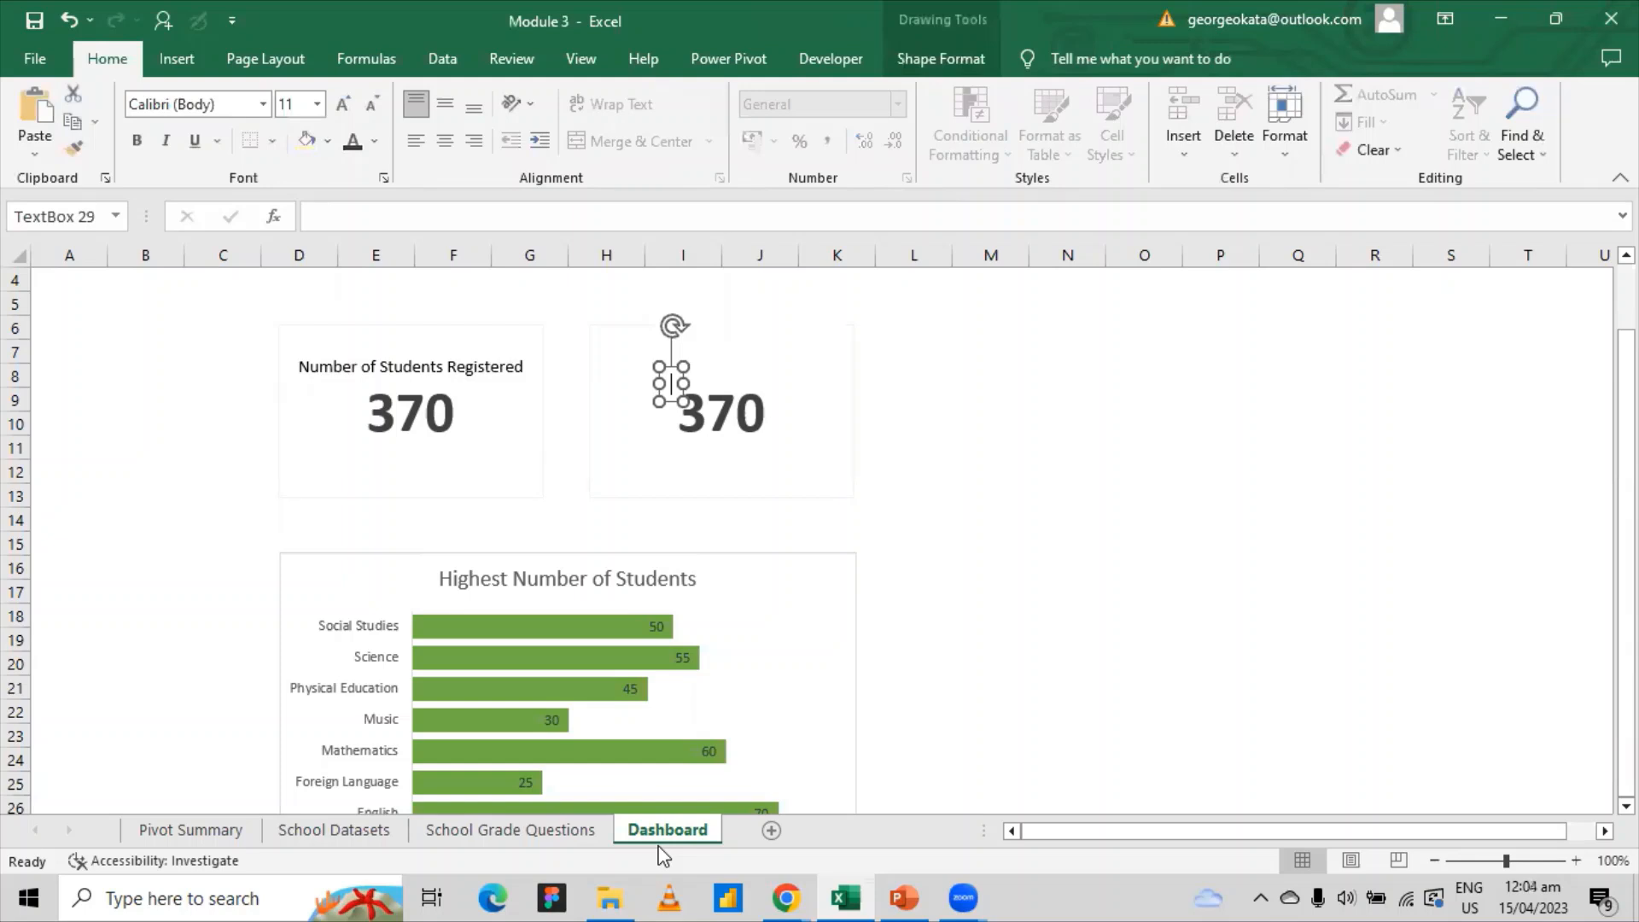
type("Highe")
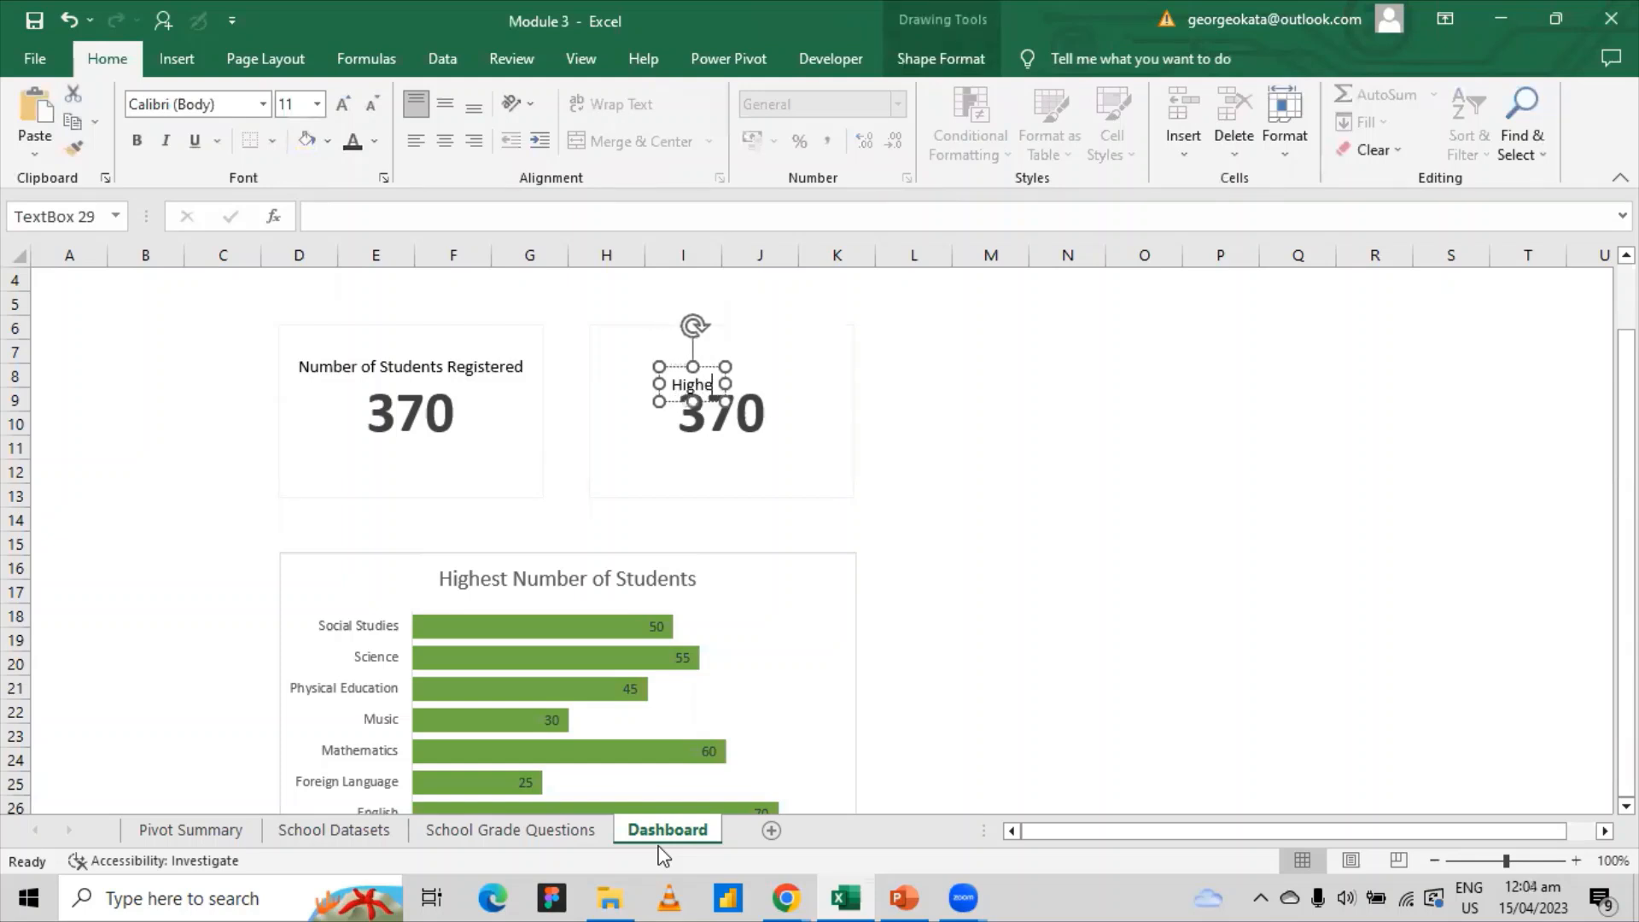
type("st G")
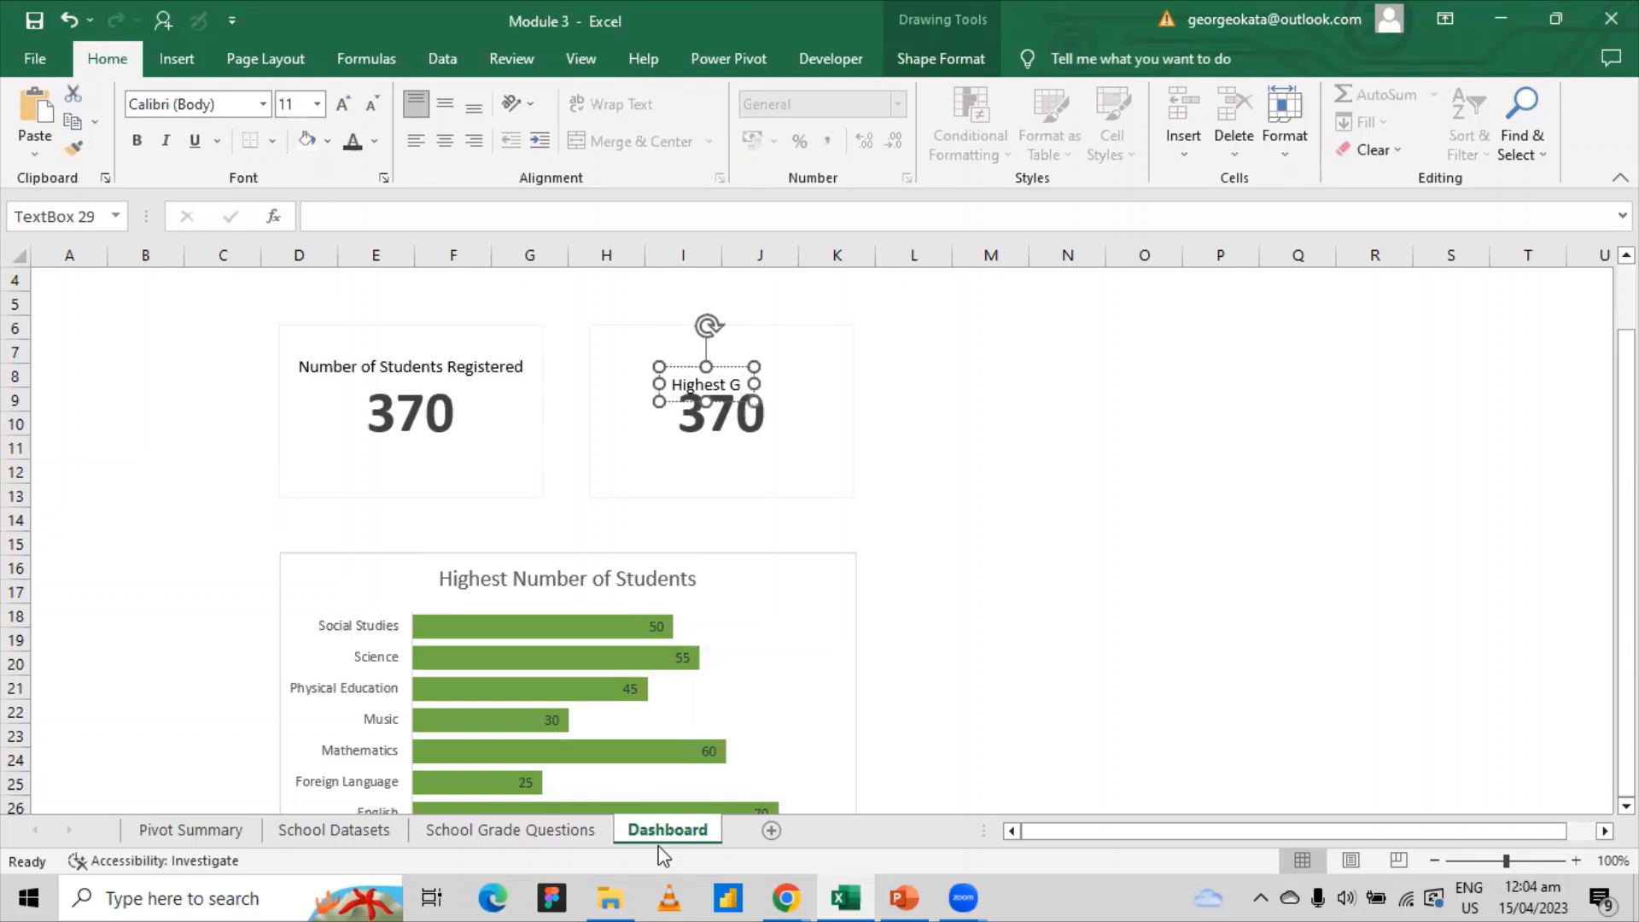
type("RA")
key("BackSpace")
key("BackSpace")
type("rade ")
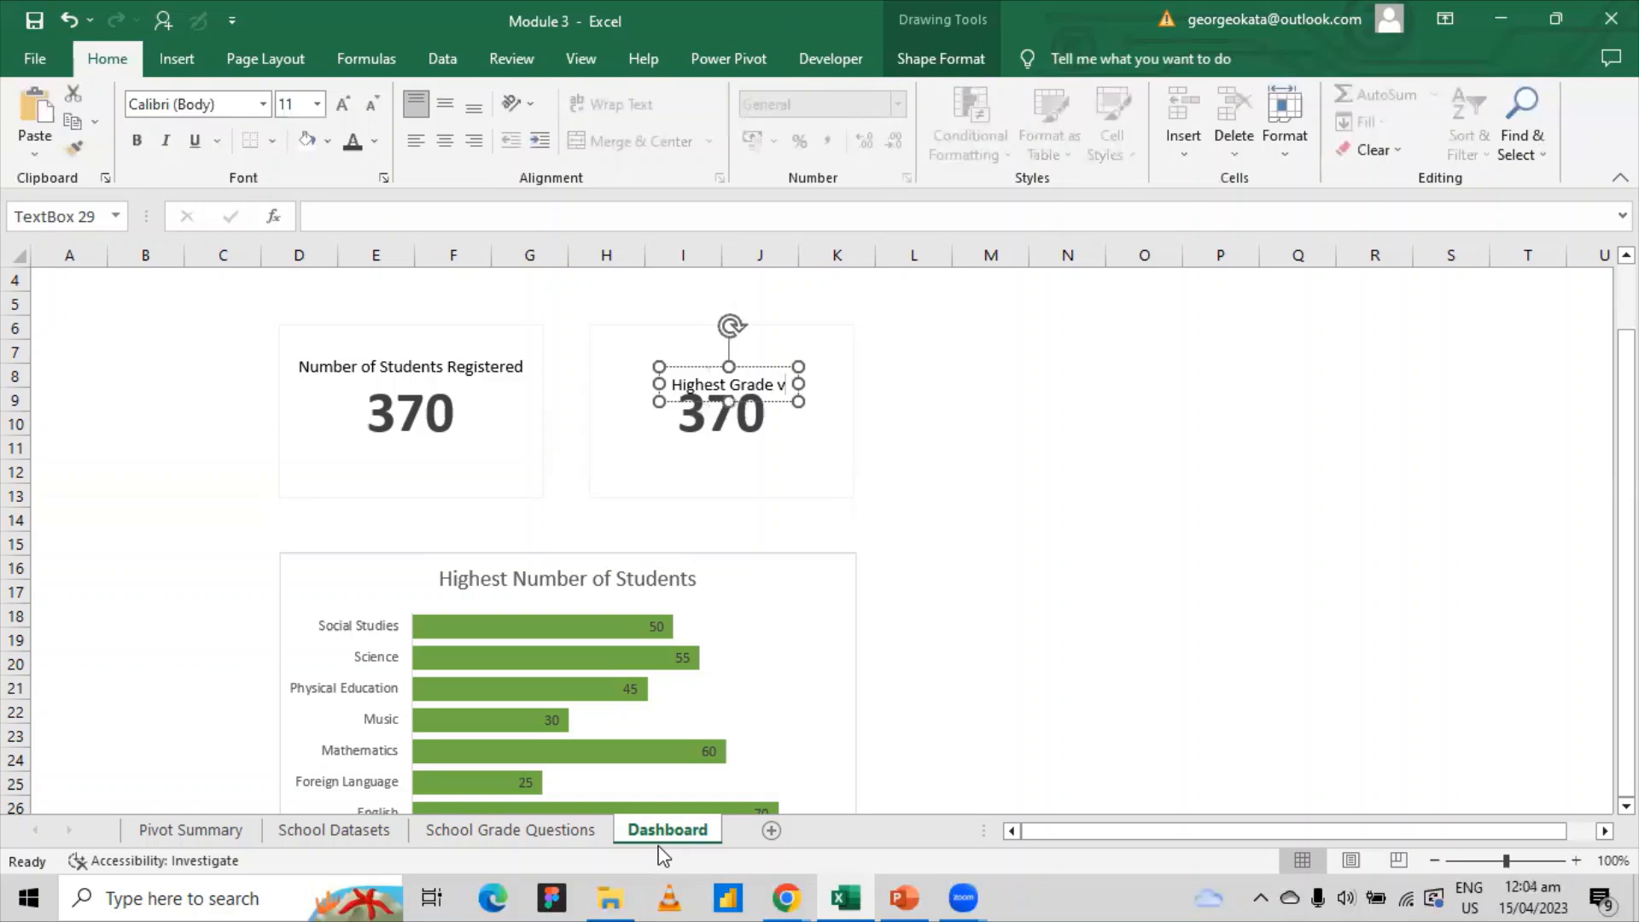
type("by S")
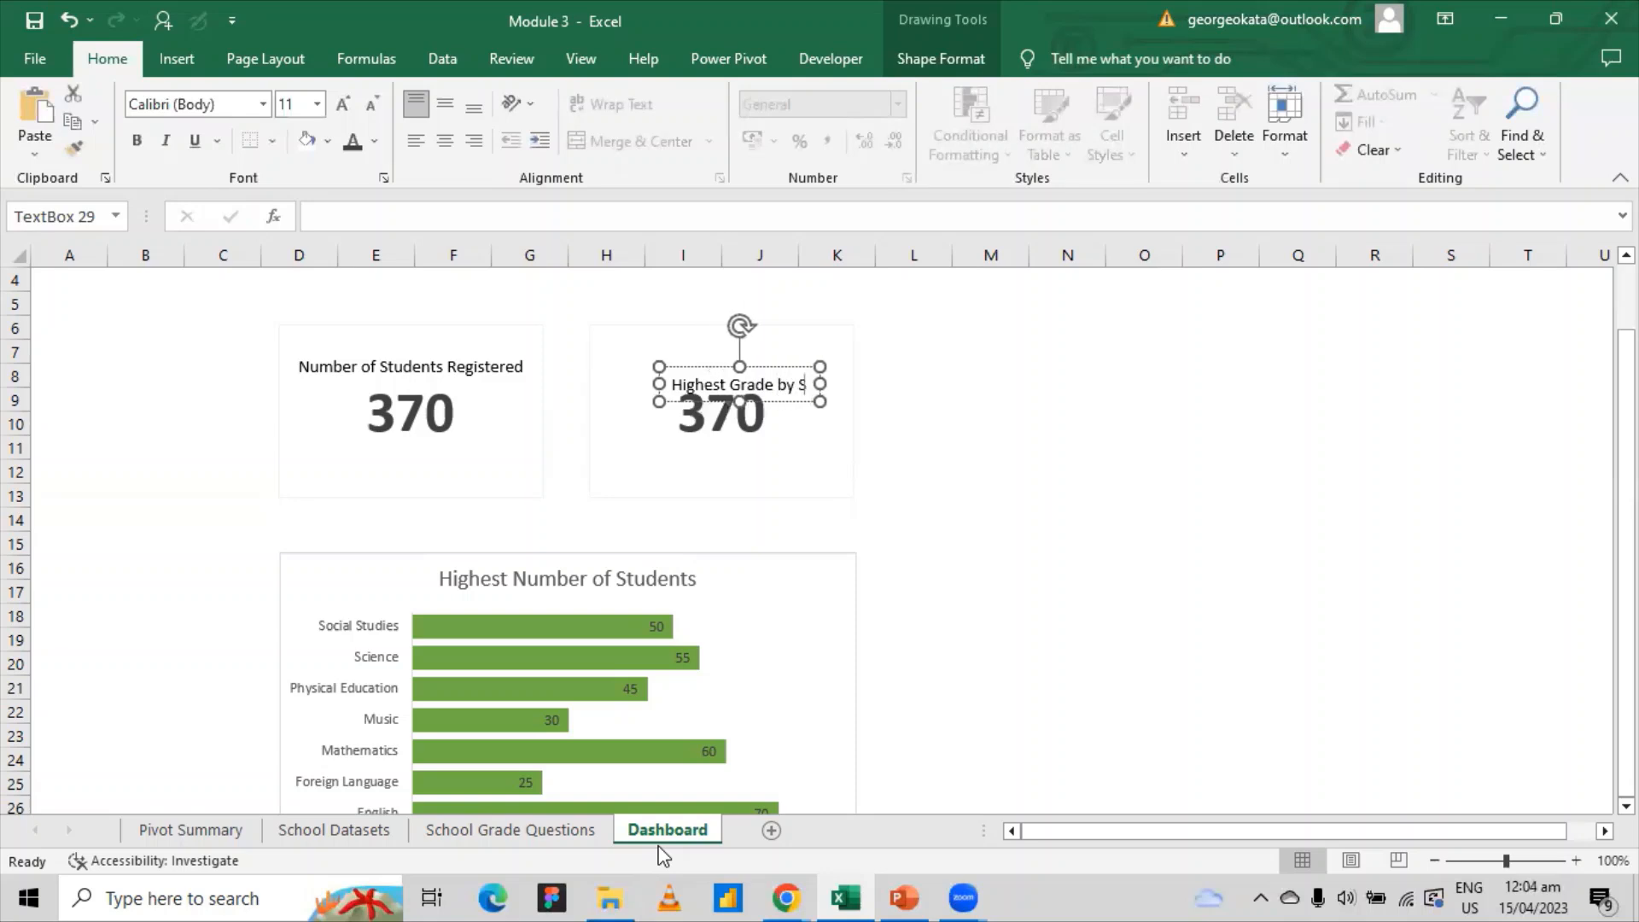
type("ubject")
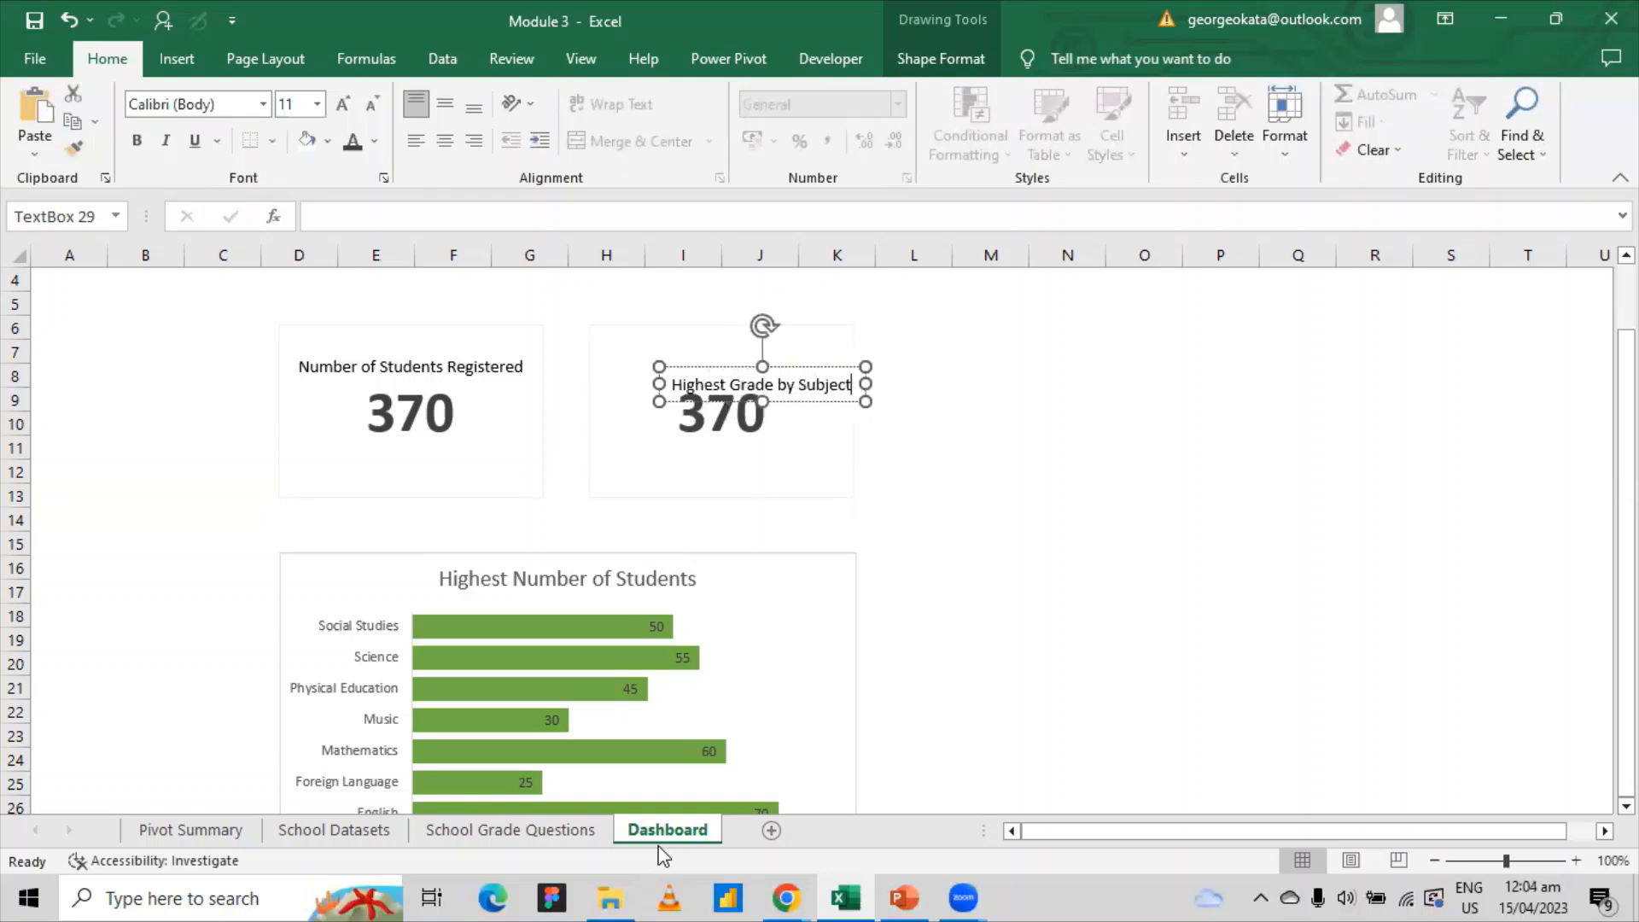
- Move the "Highest Grade by Subject" label up so it sits above the 370 figure in the second card
right_click(993, 593)
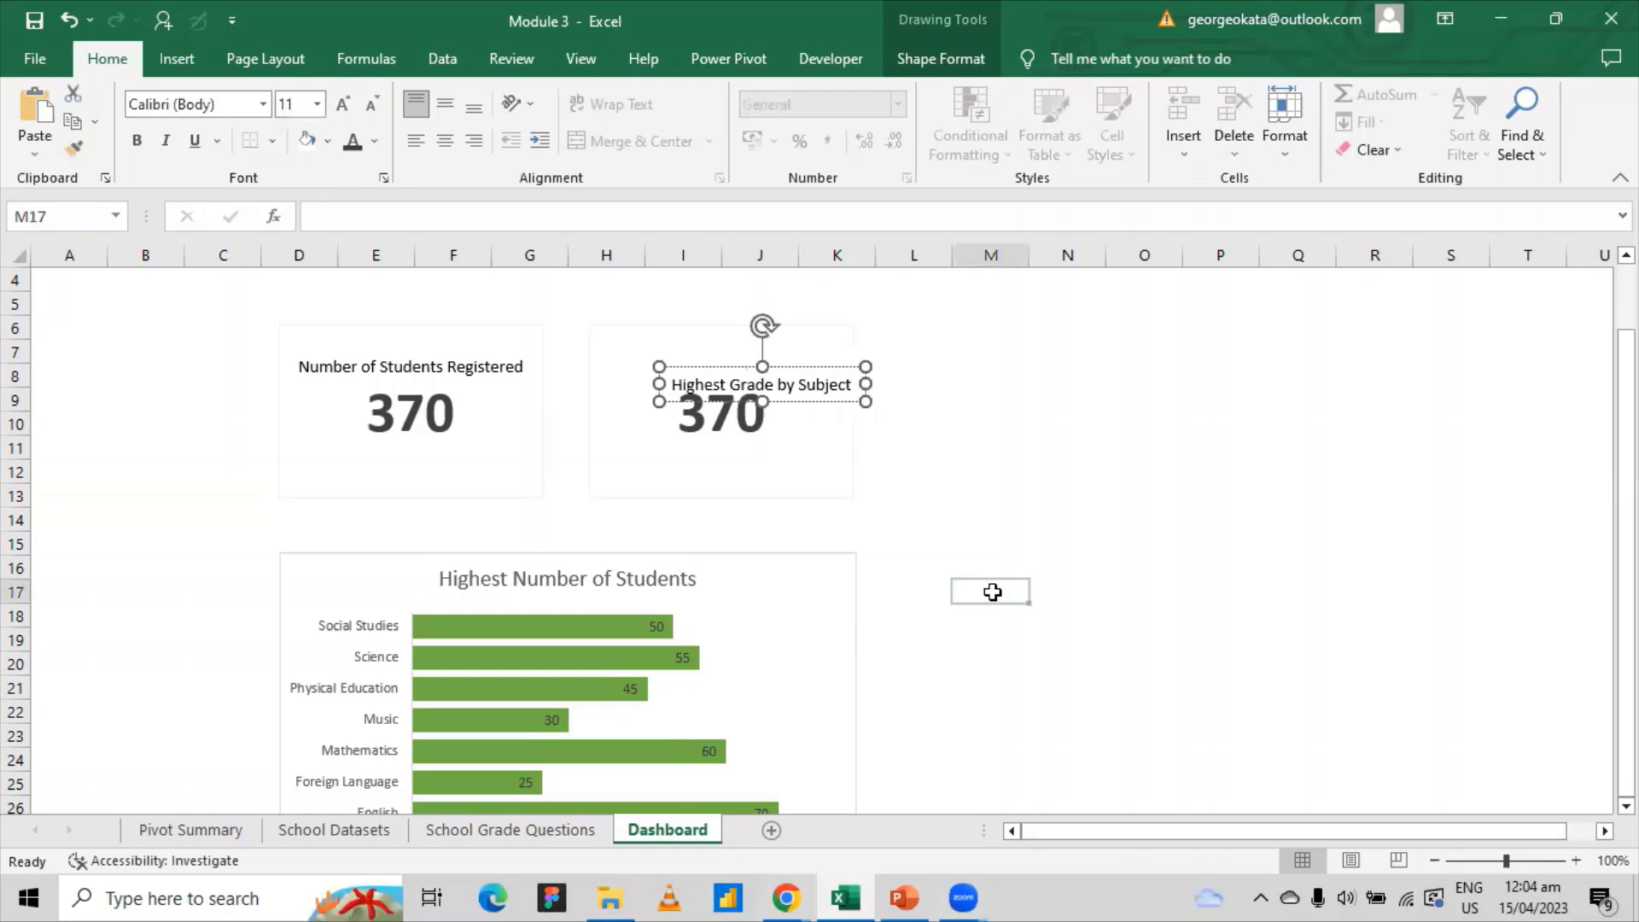
left_click(792, 385)
right_click(793, 385)
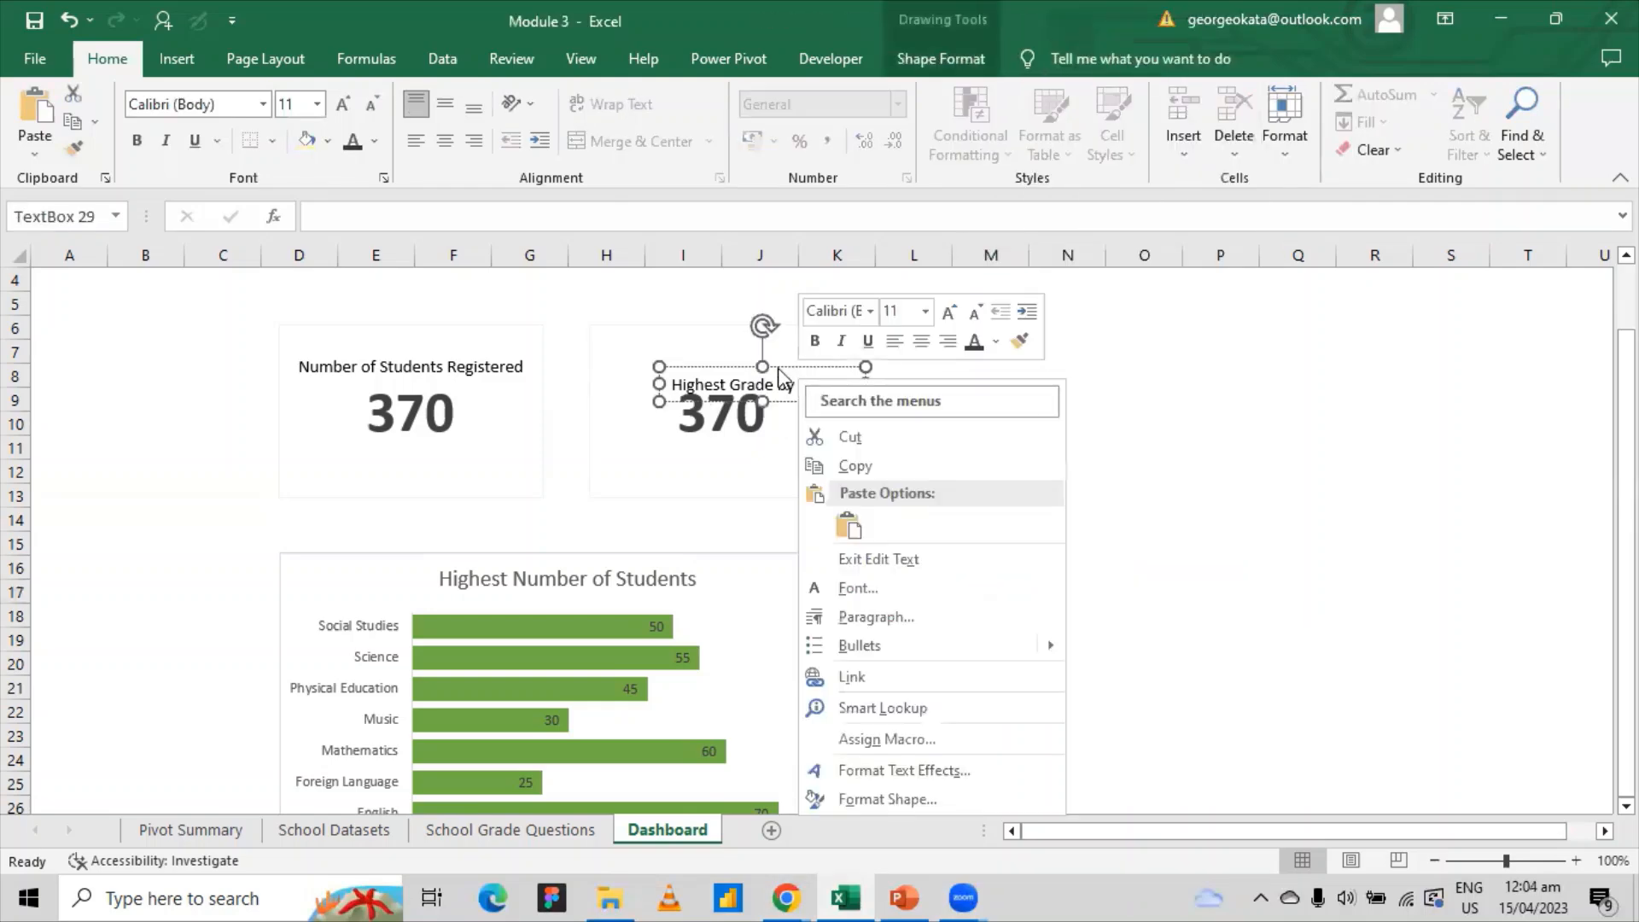
left_click(778, 365)
left_click_drag(778, 365, 732, 345)
- Replace the 370 figure in the second card with the text "ARTs"
right_click(740, 406)
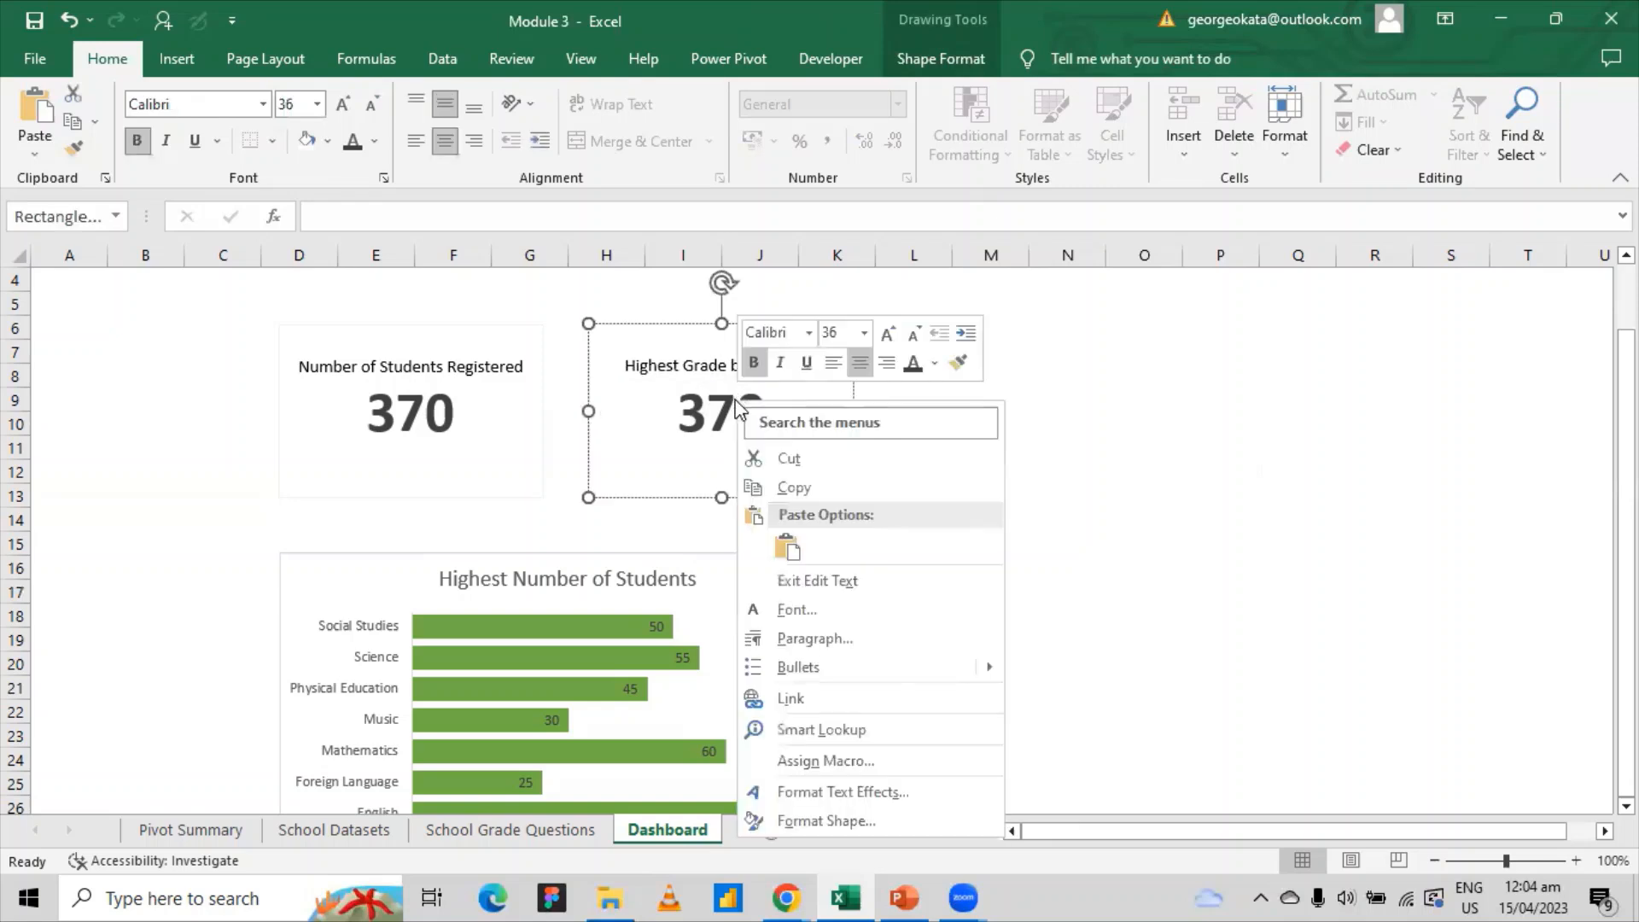
key("Escape")
left_click(766, 414)
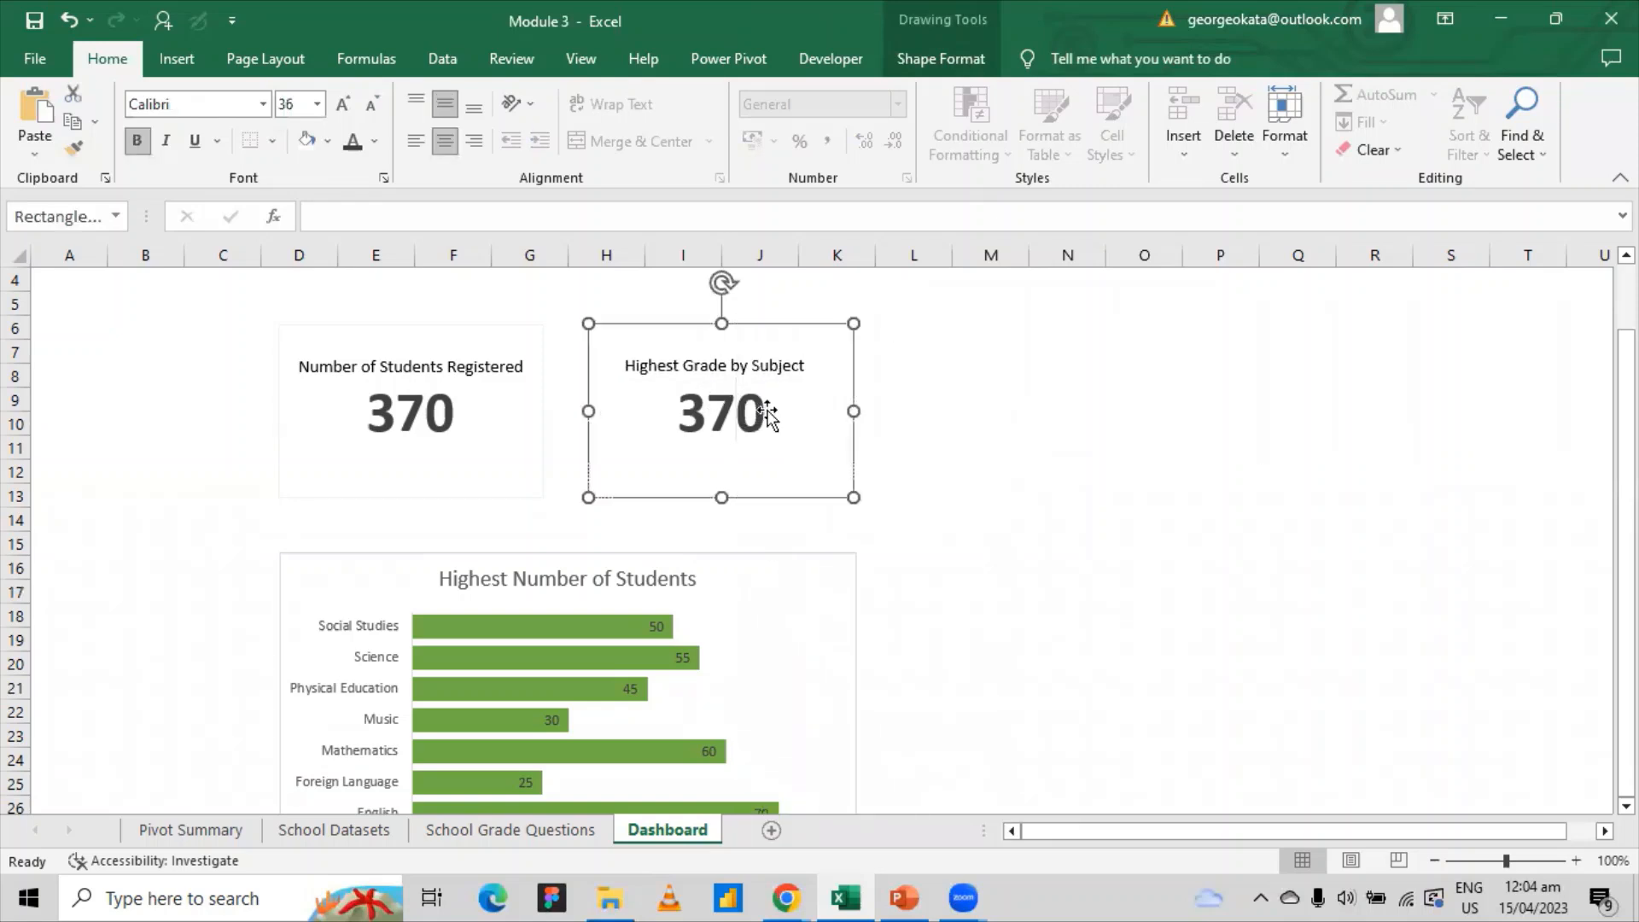
key("BackSpace")
key("BackSpace")
key("BackSpace")
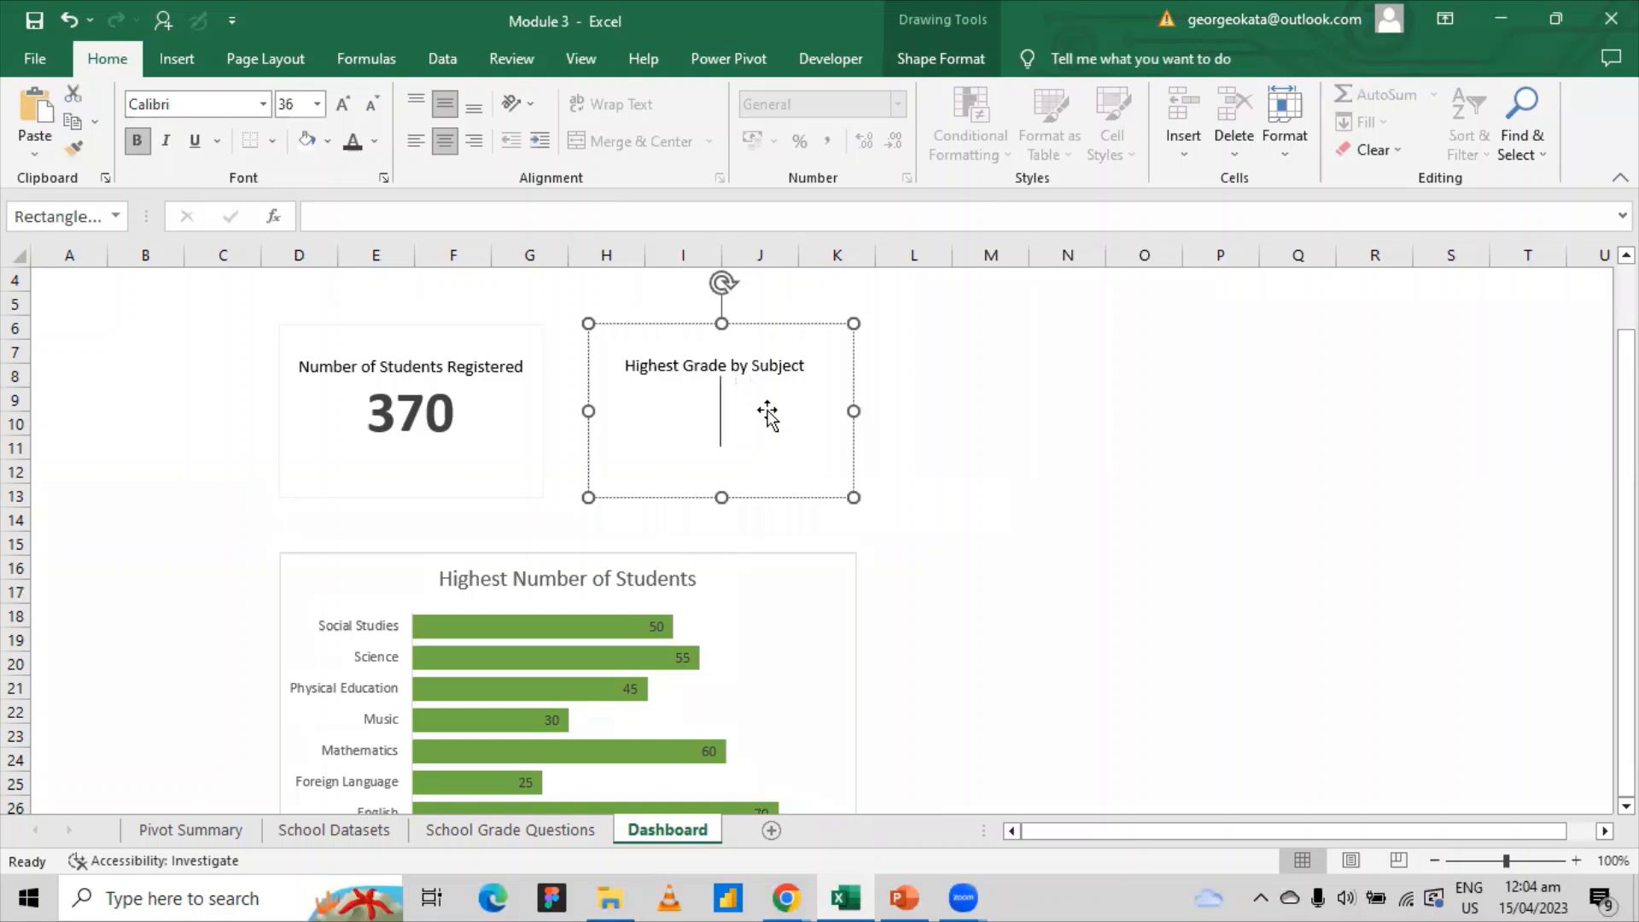
type("ARTs")
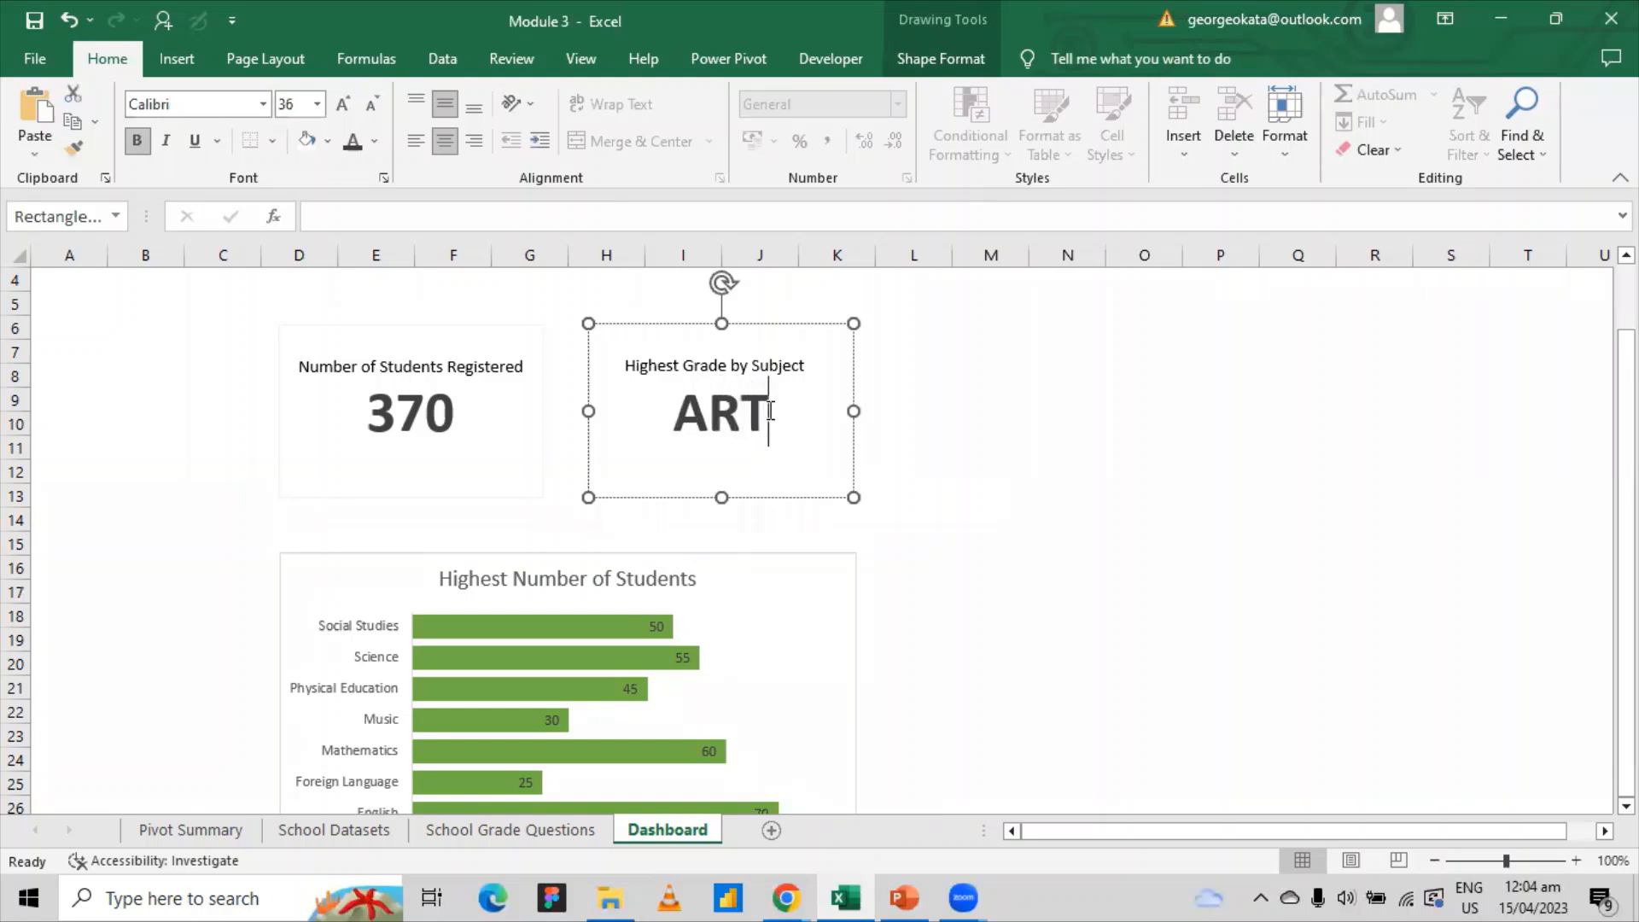
left_click(988, 474)
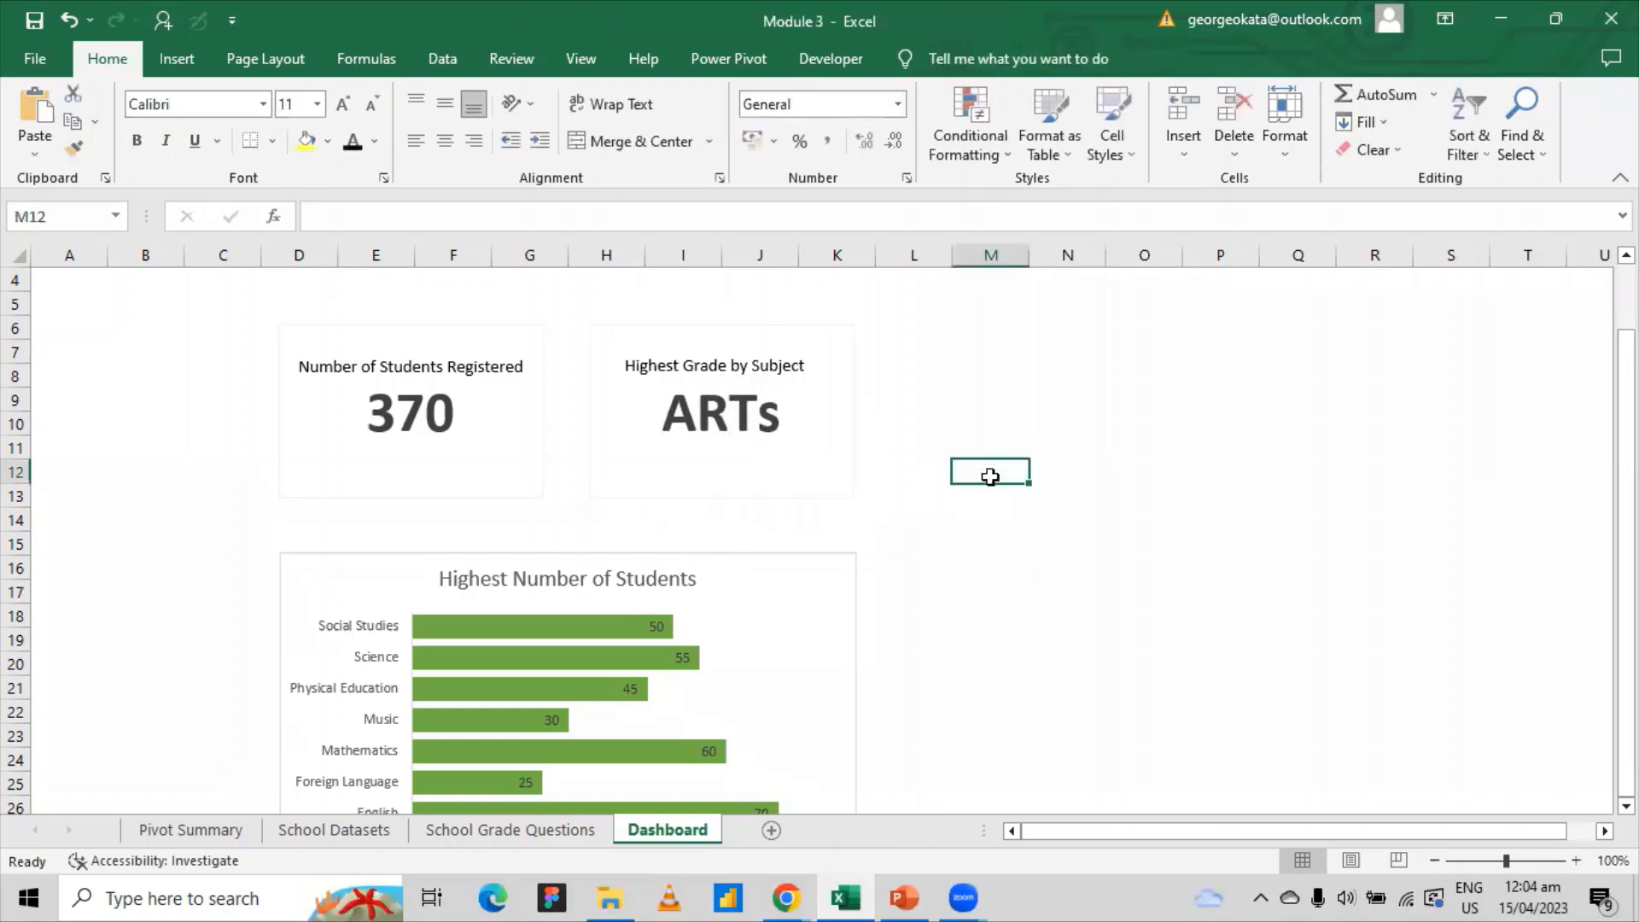
- Review the school grade questions and Art's average grade in the Pivot Summary sheet, and return to the Dashboard
left_click(363, 828)
left_click(483, 825)
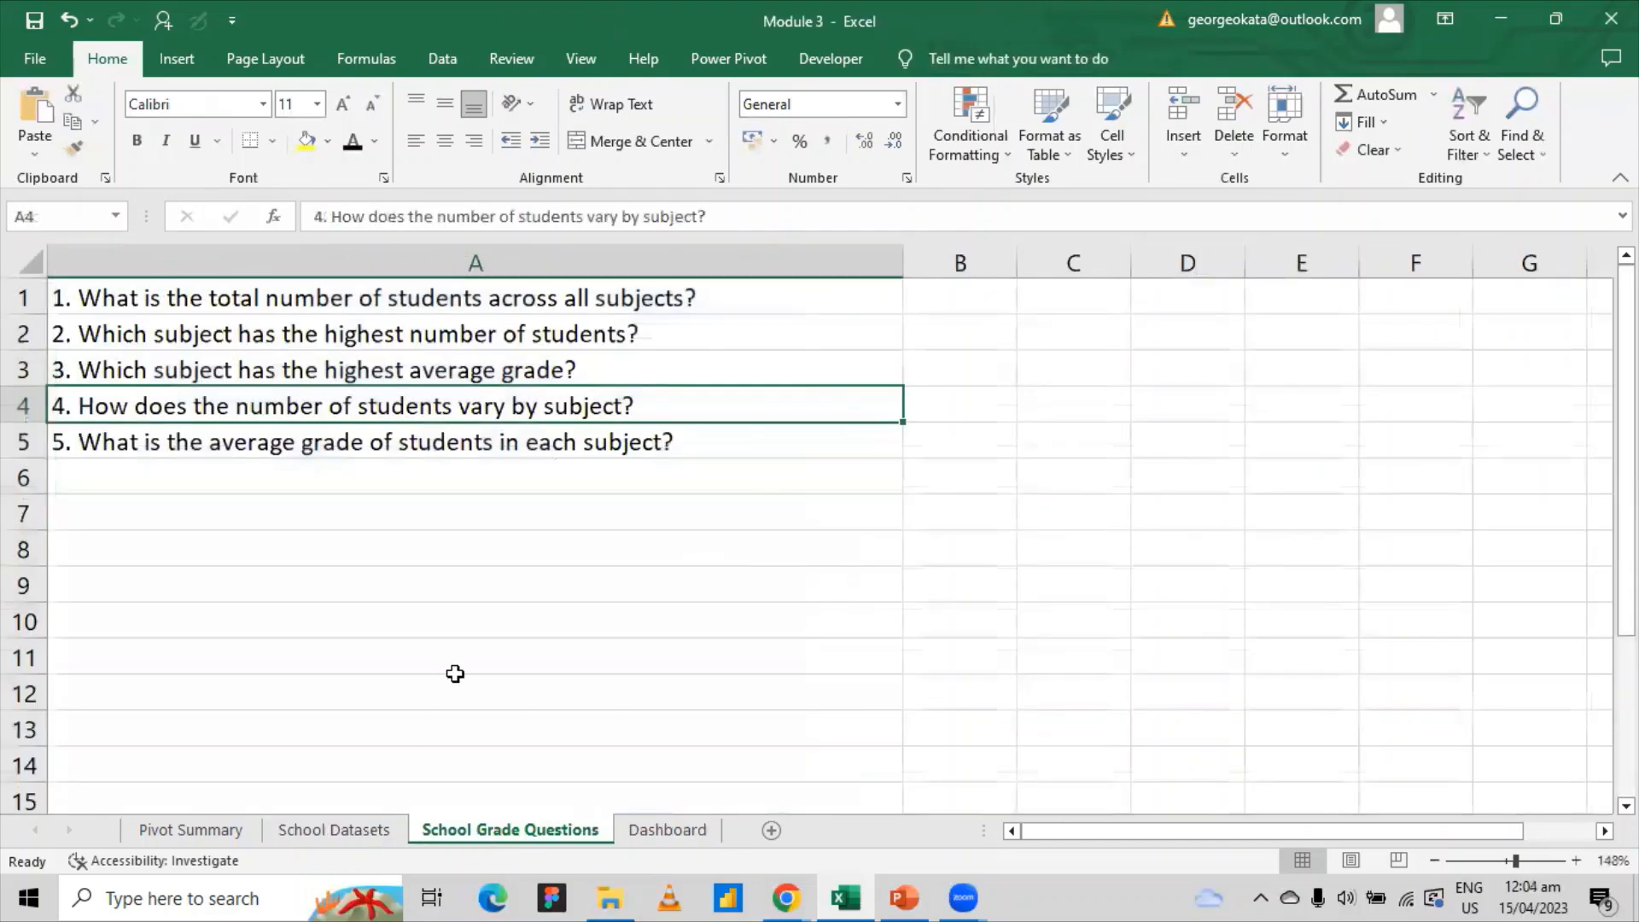
left_click(169, 836)
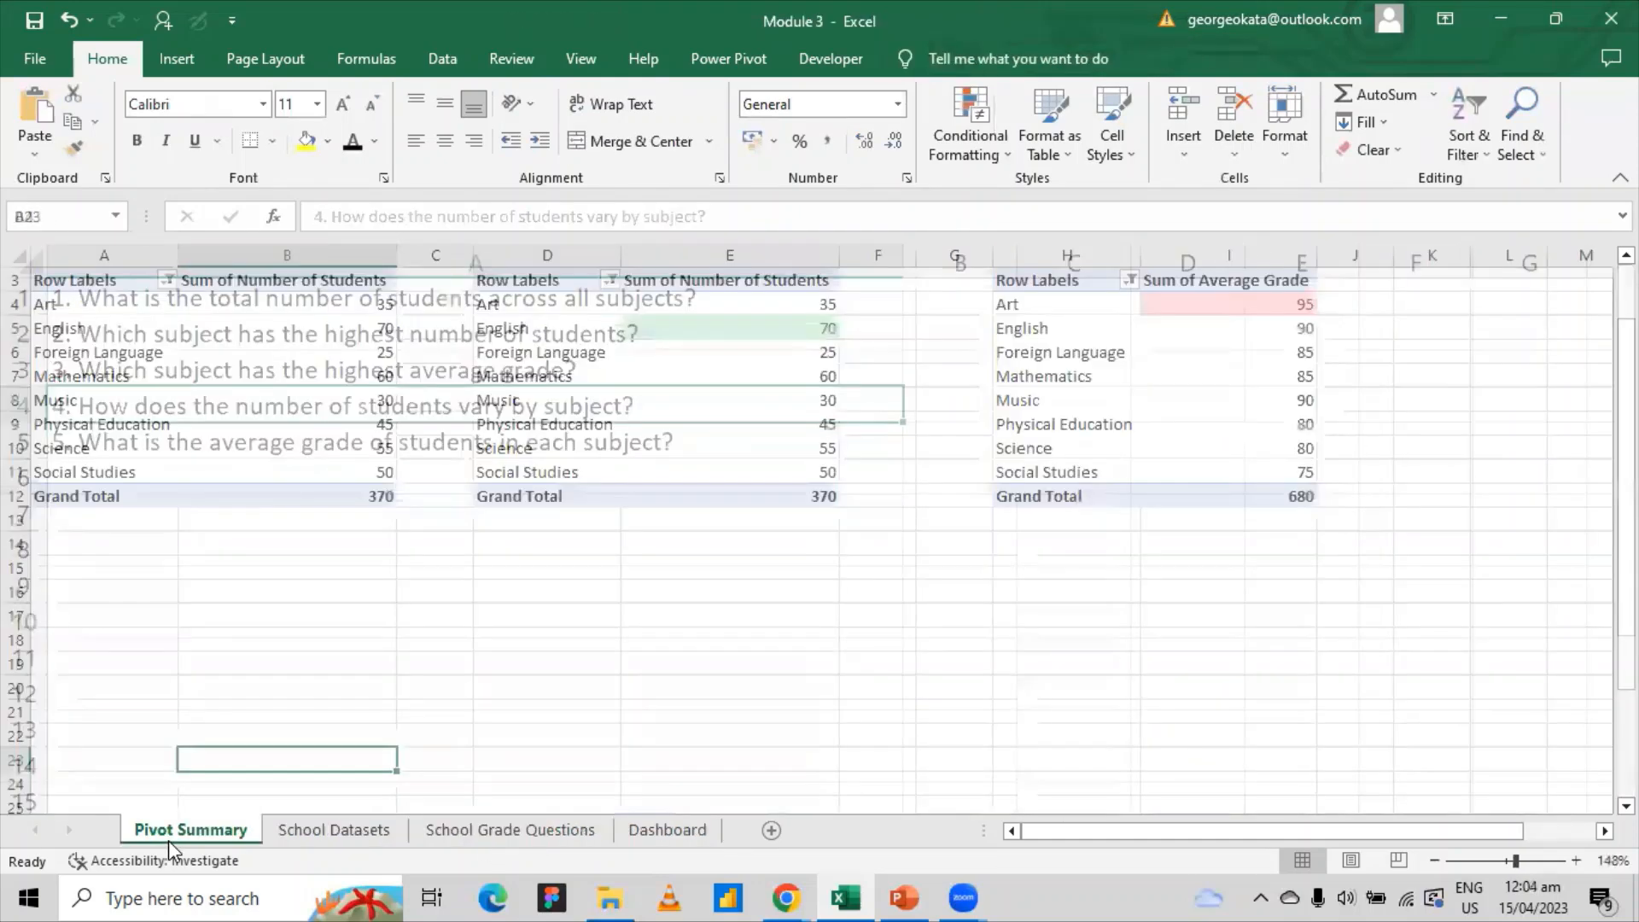
left_click(1311, 300)
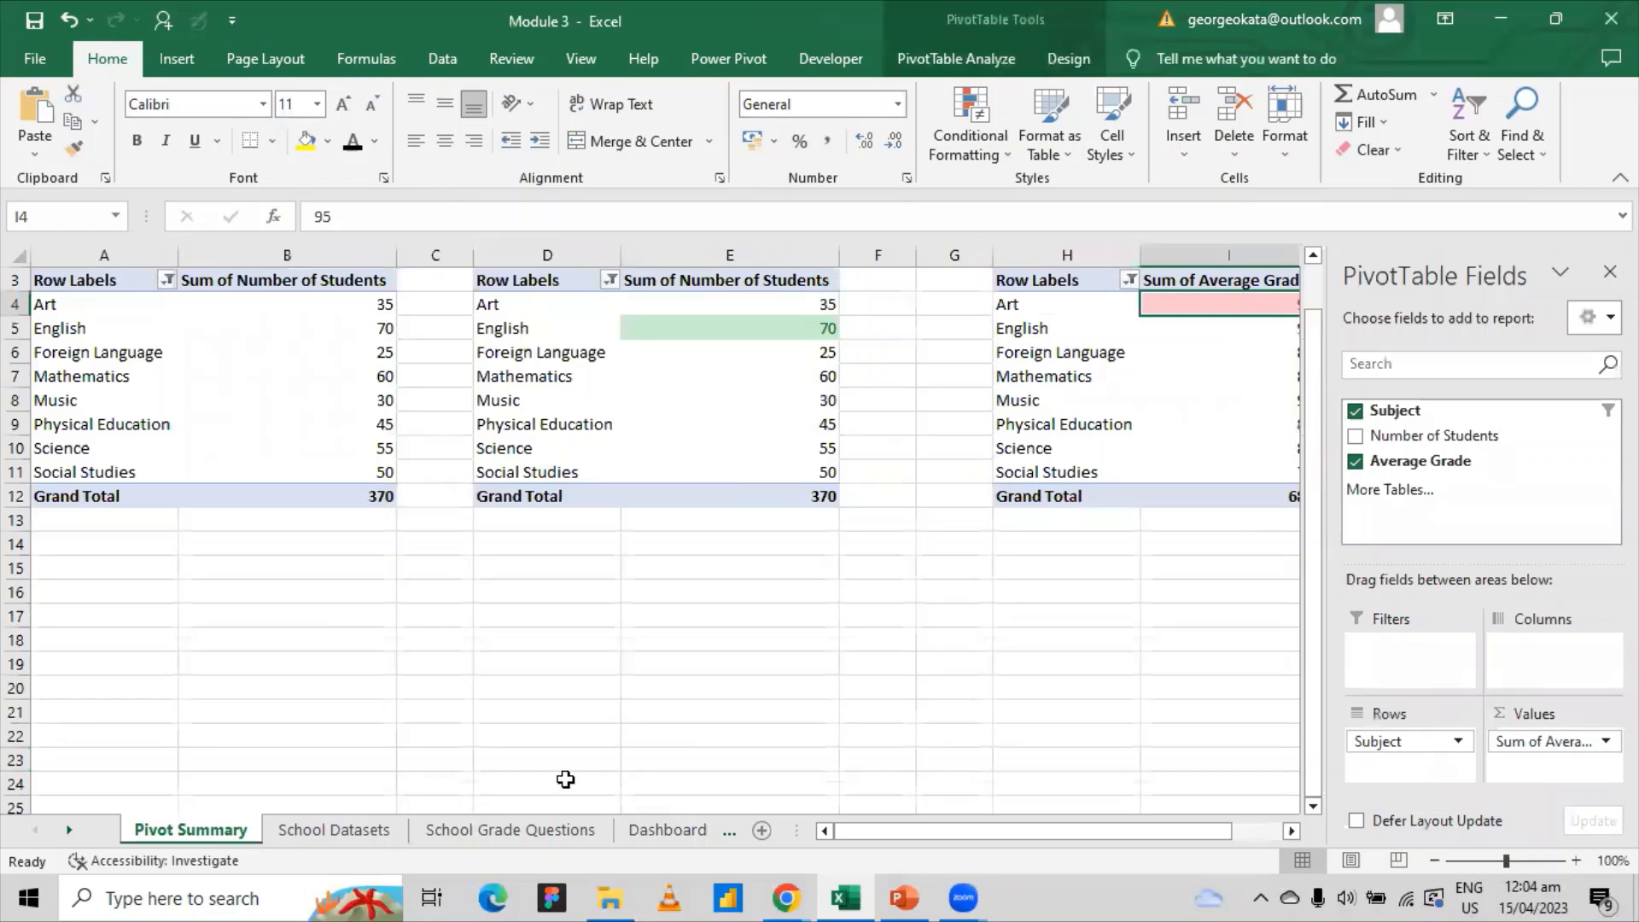
left_click(565, 828)
left_click(624, 839)
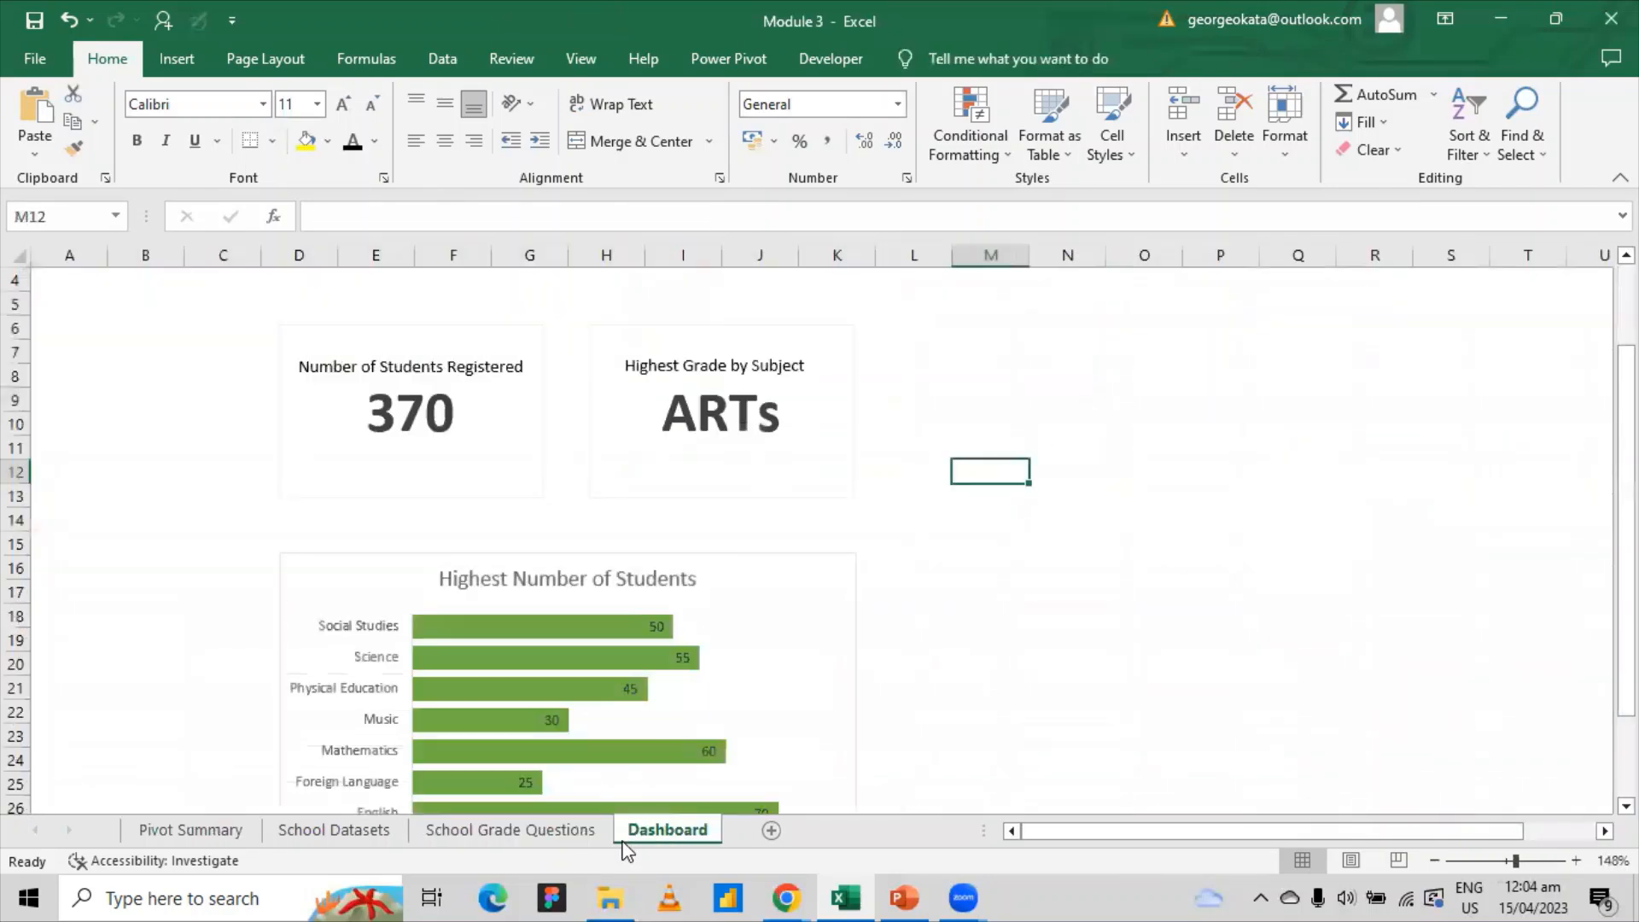
- Add a text box reading "95%" below the ARTs text of the Highest Grade by Subject card
left_click(719, 467)
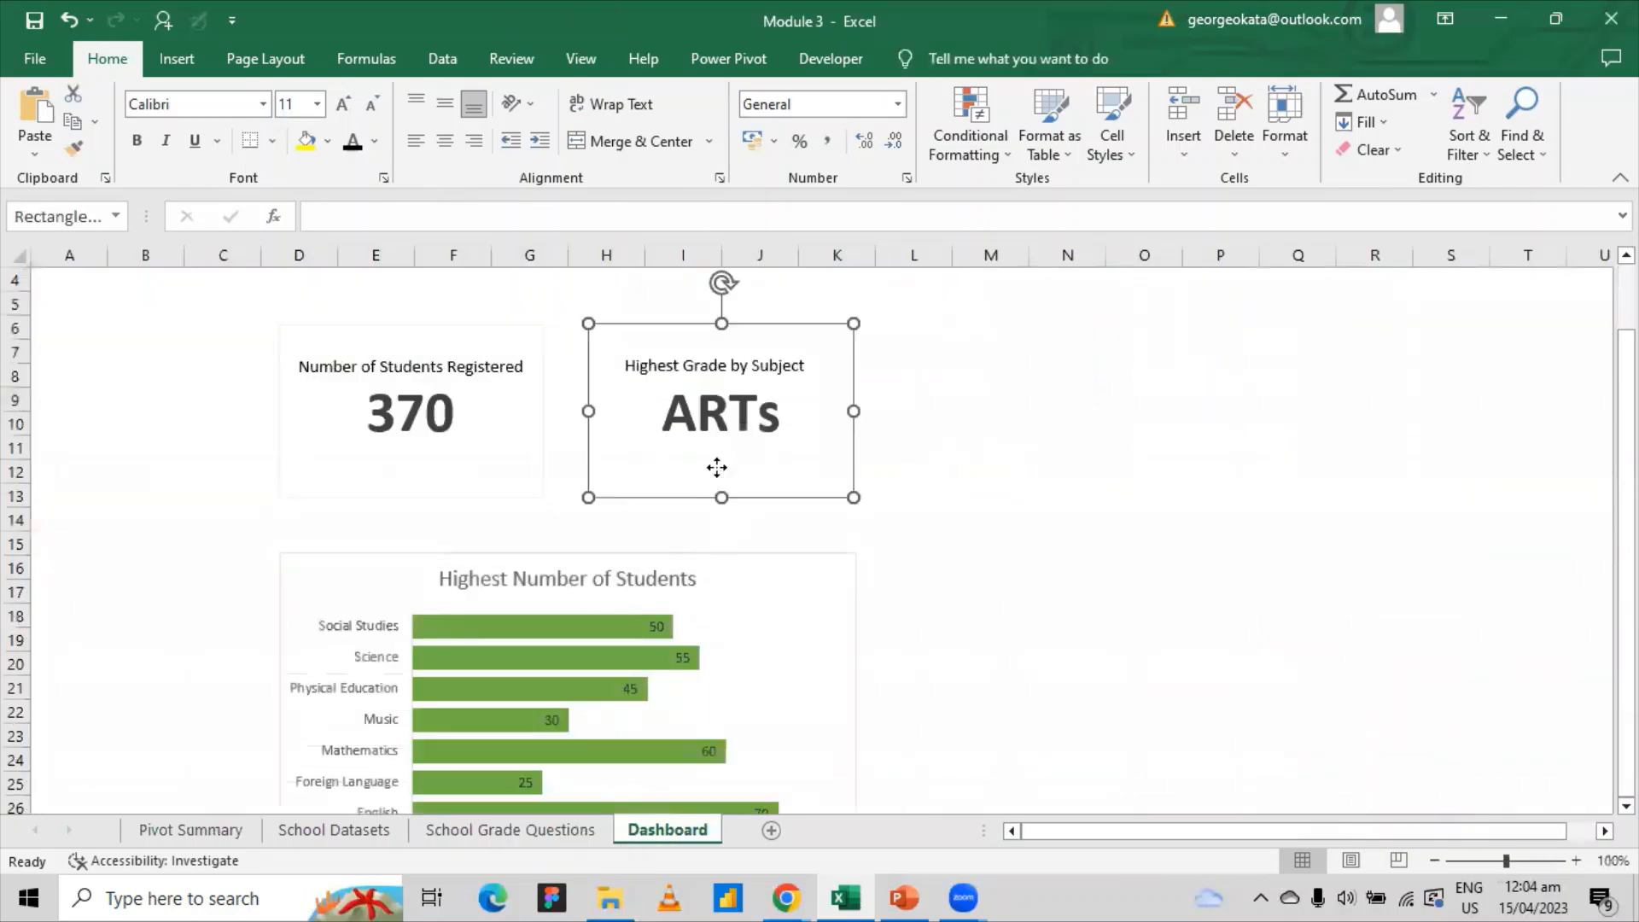
left_click(642, 366)
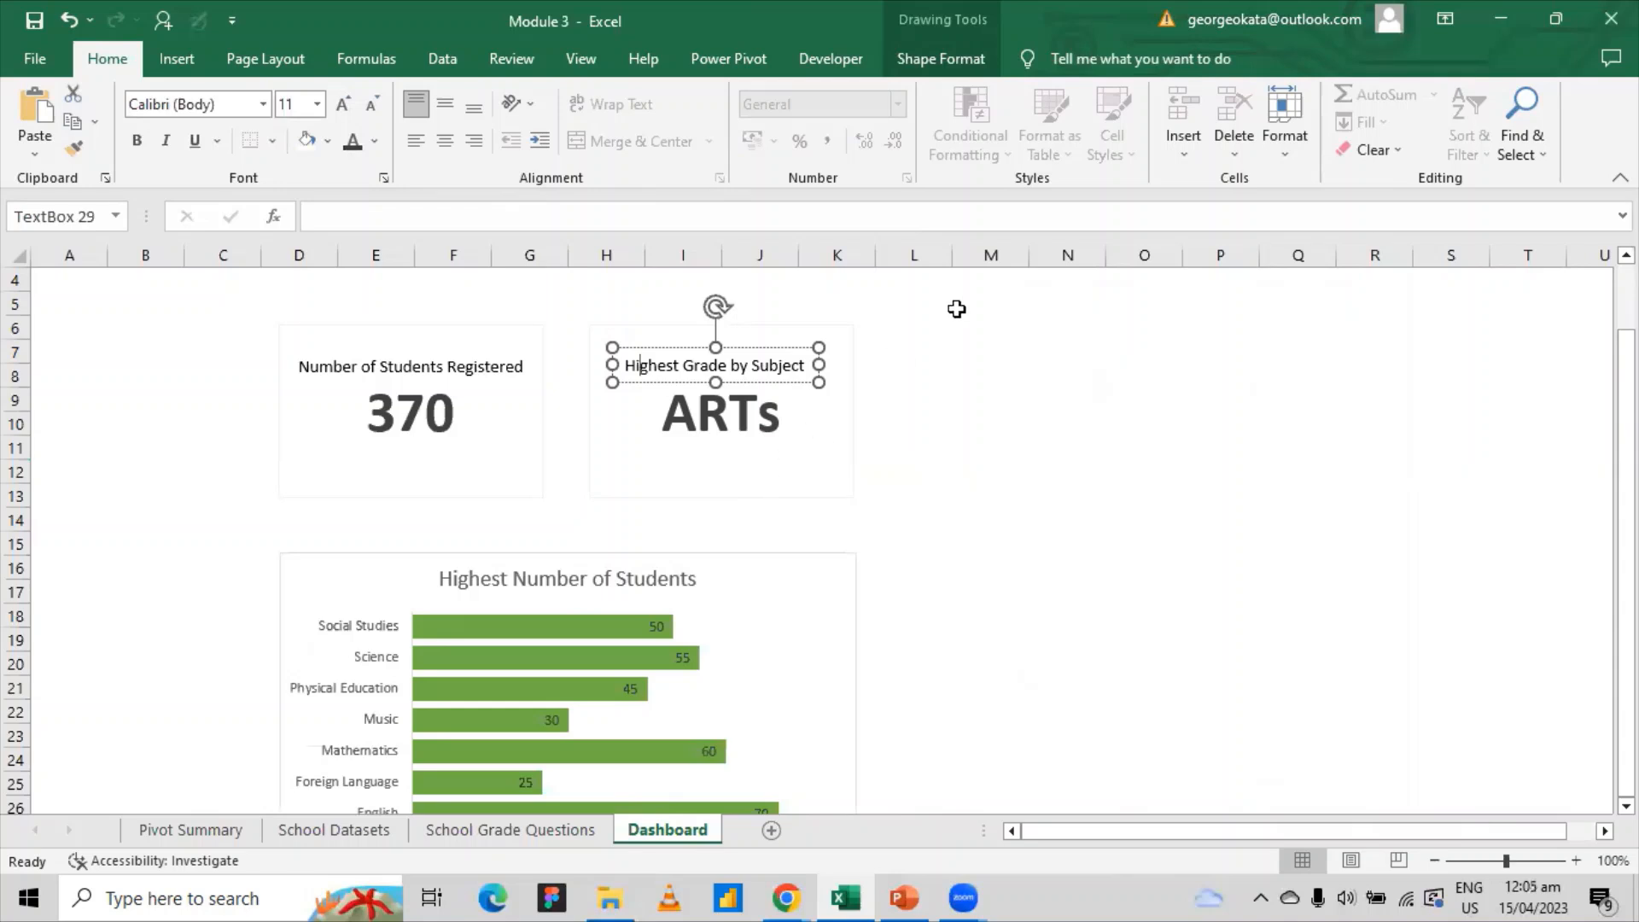
left_click(863, 407)
left_click(828, 433)
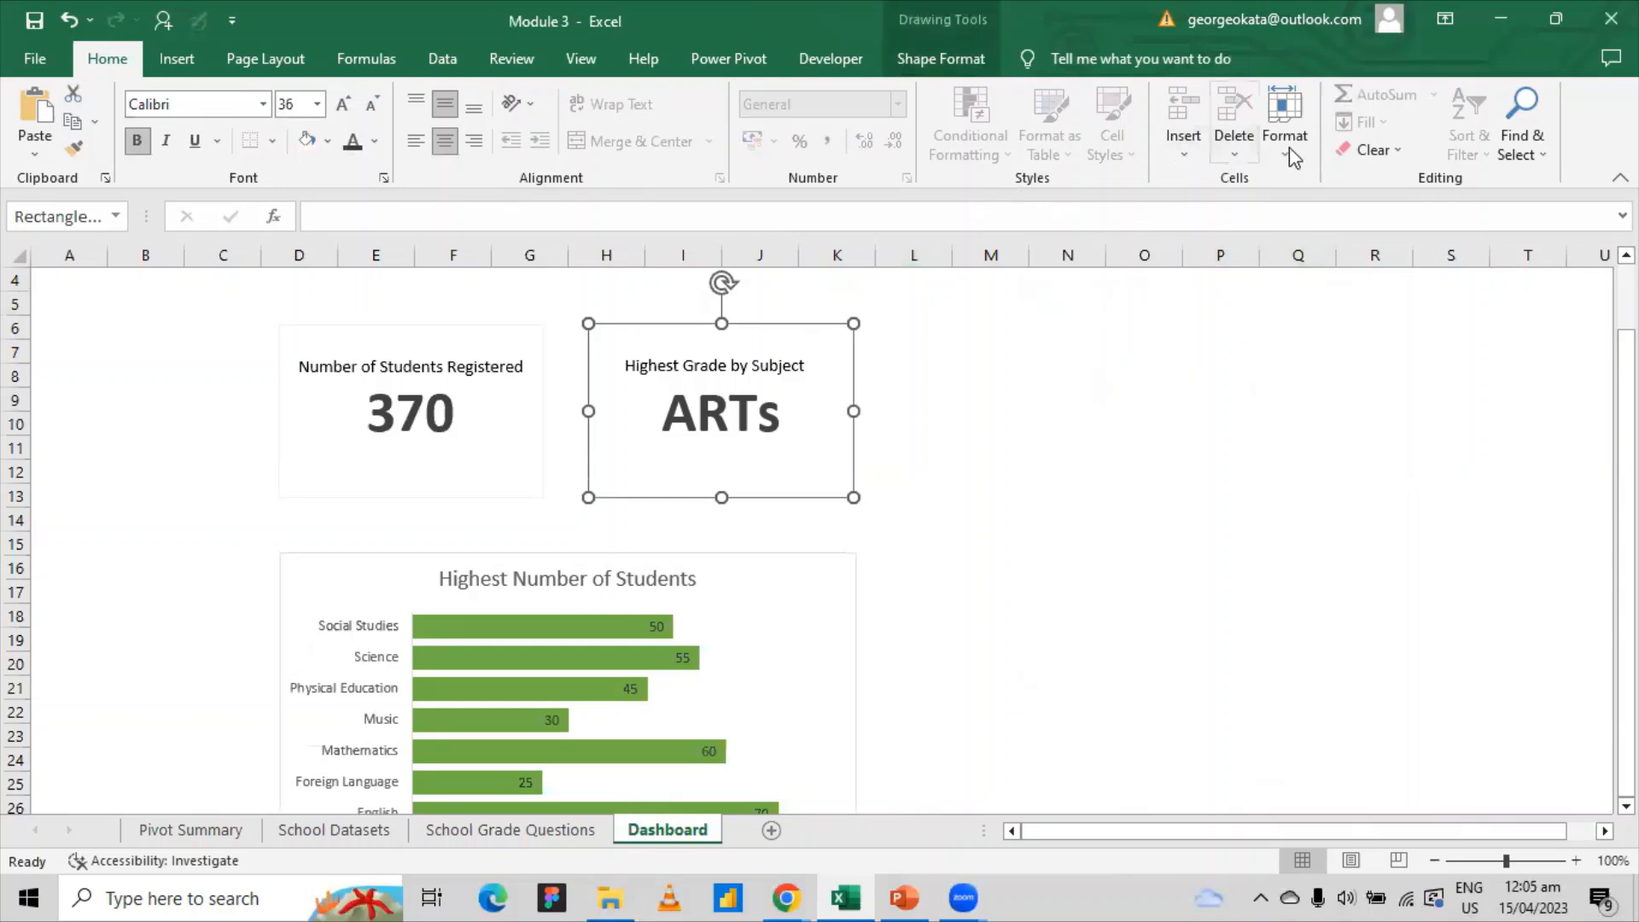
left_click(941, 58)
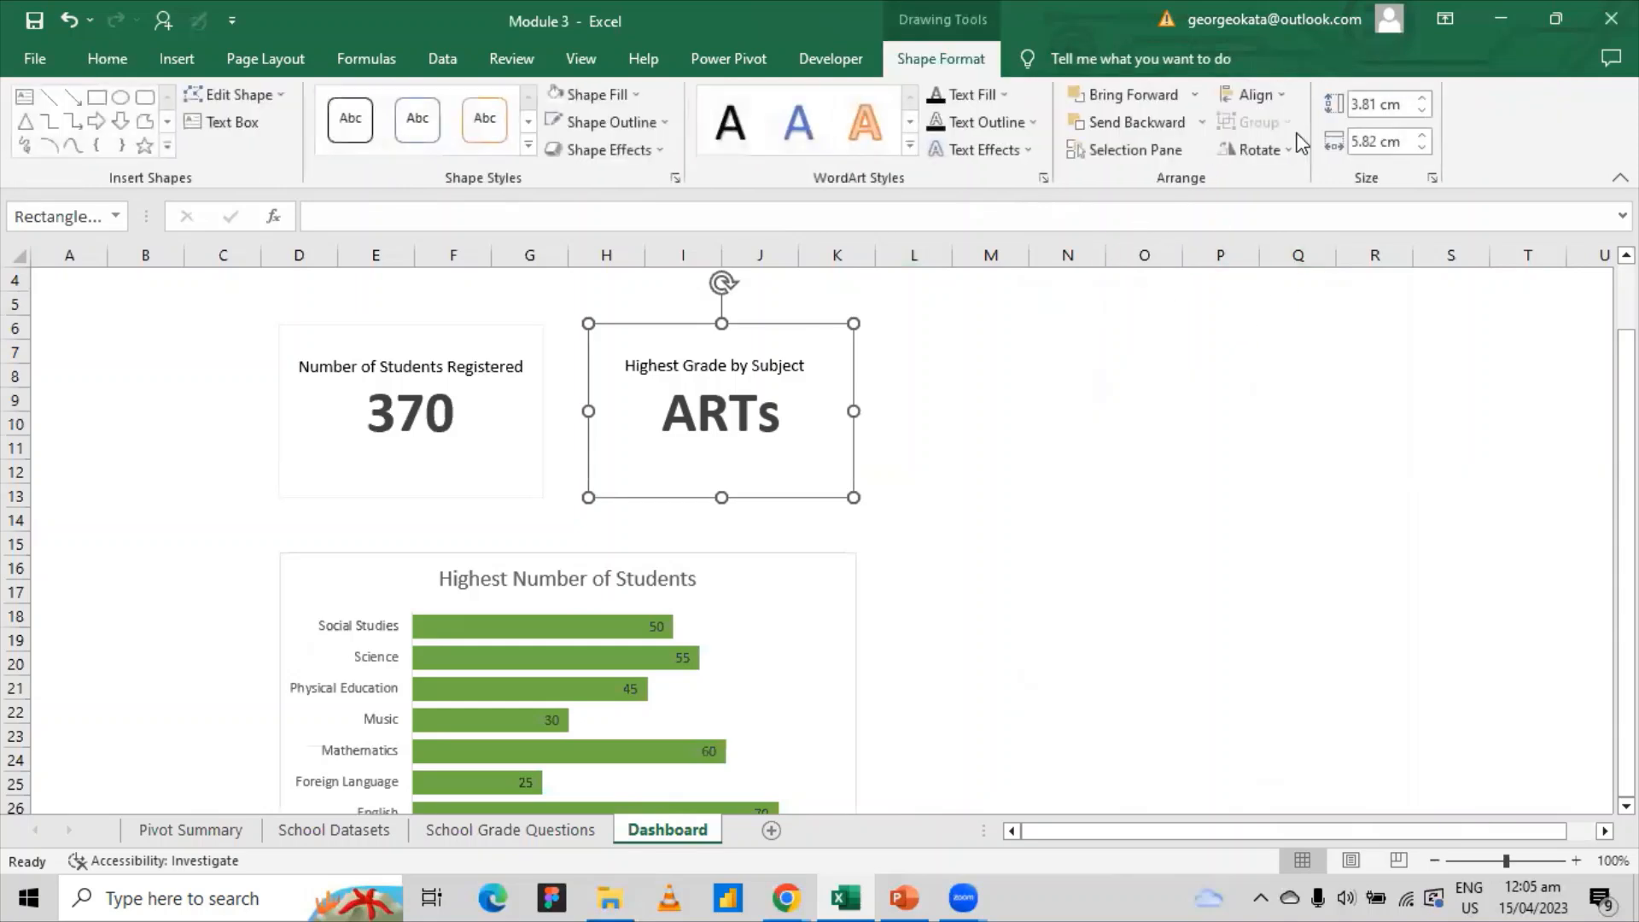
left_click(248, 117)
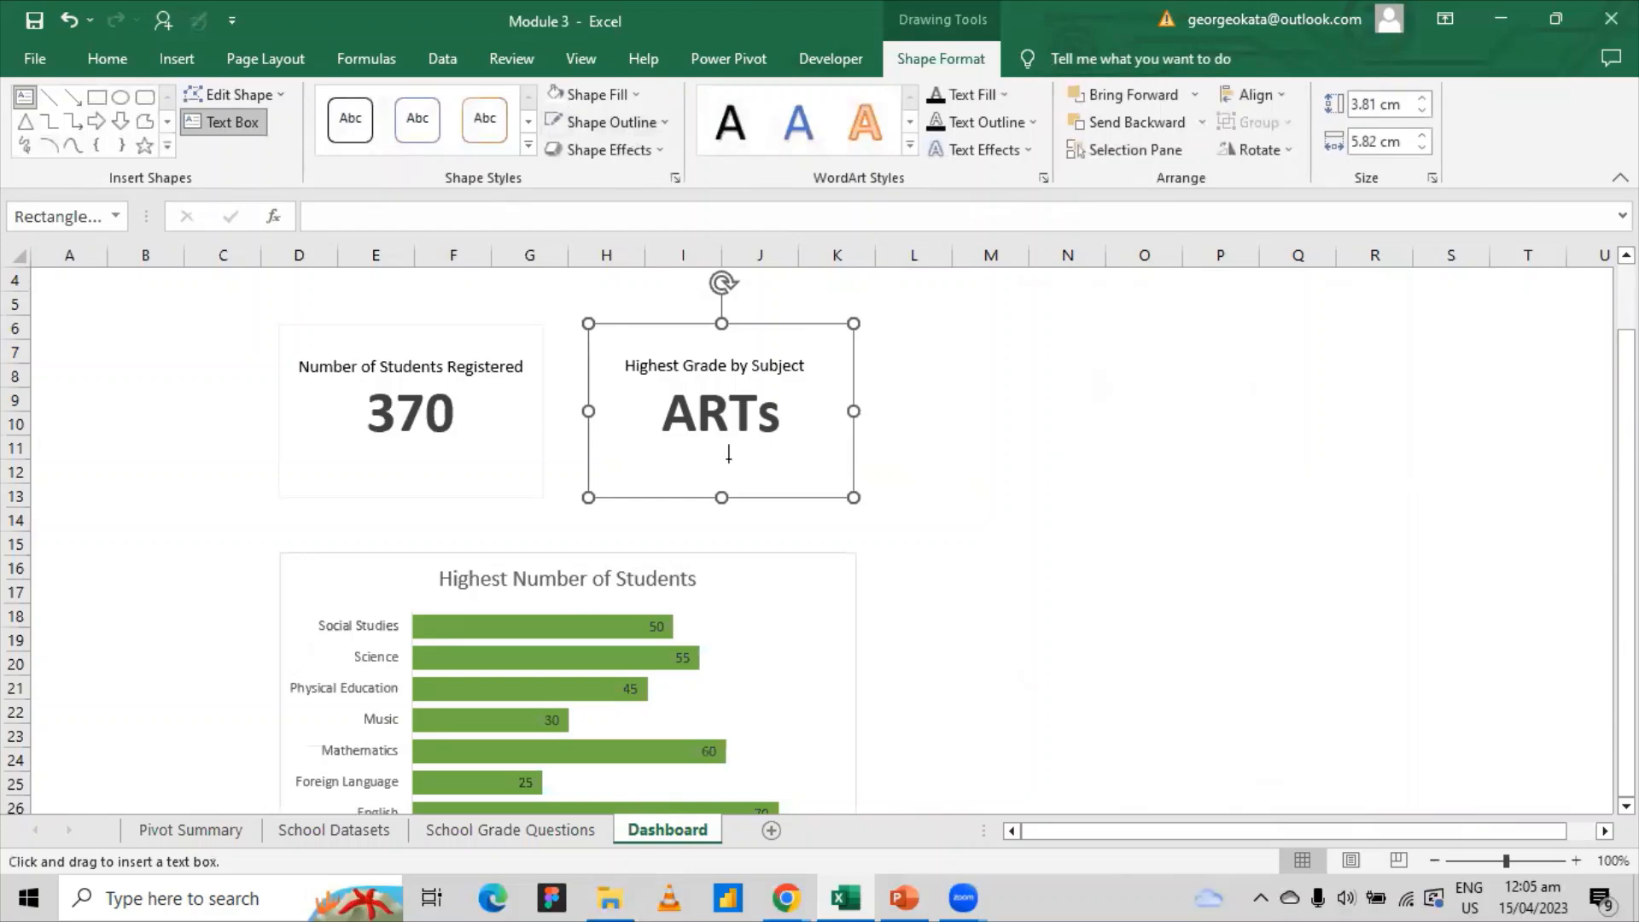
left_click(738, 483)
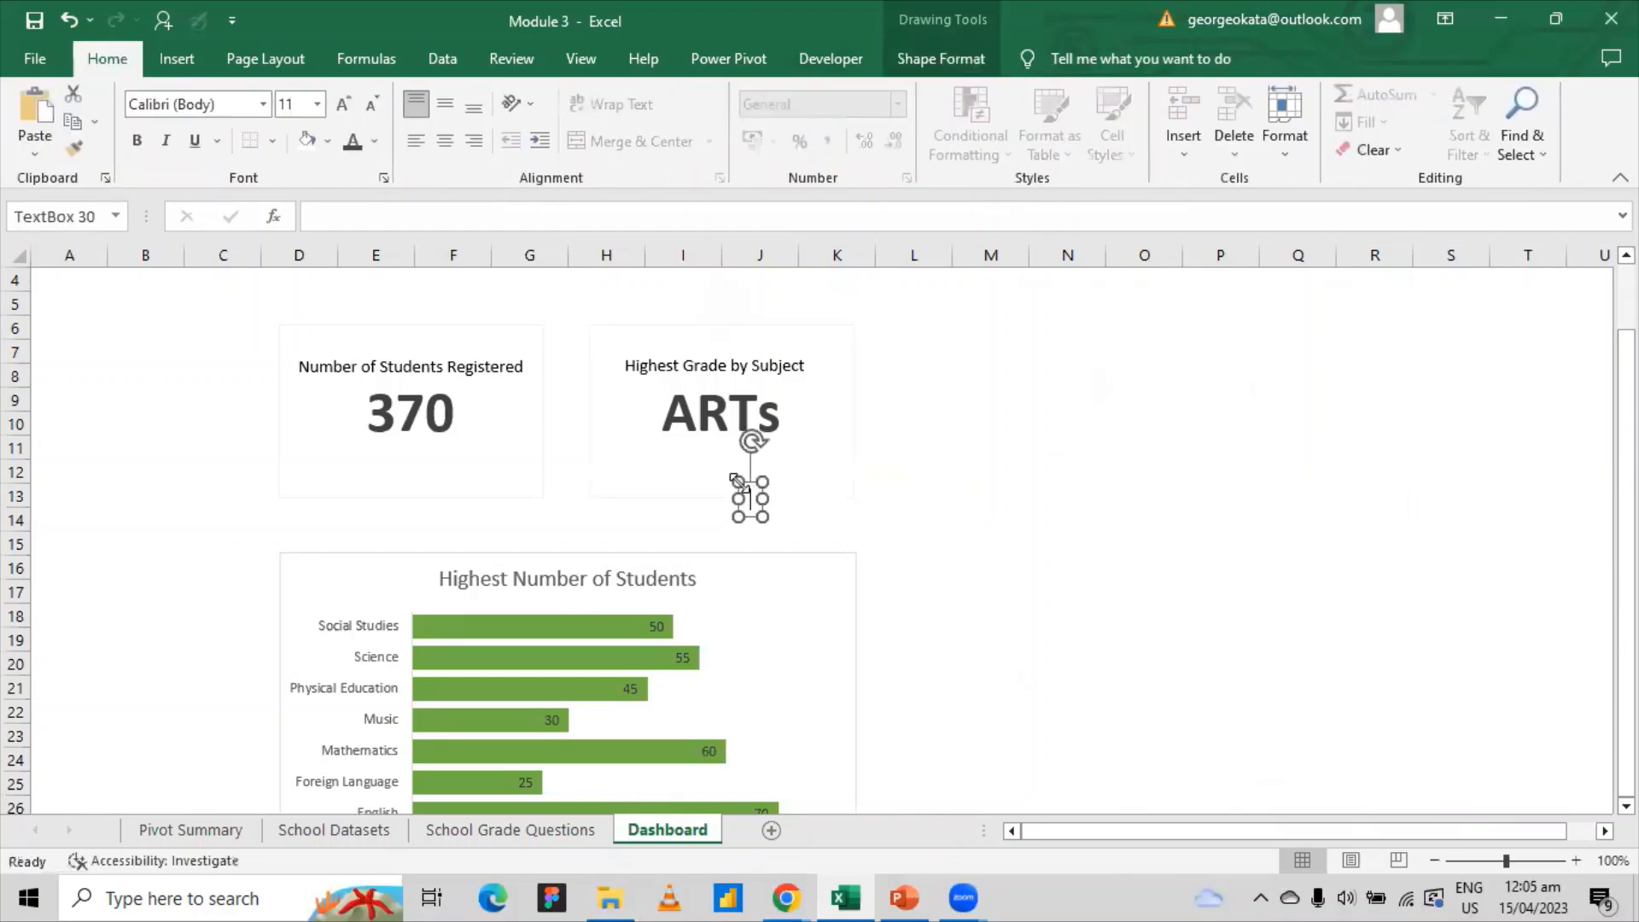
type("95")
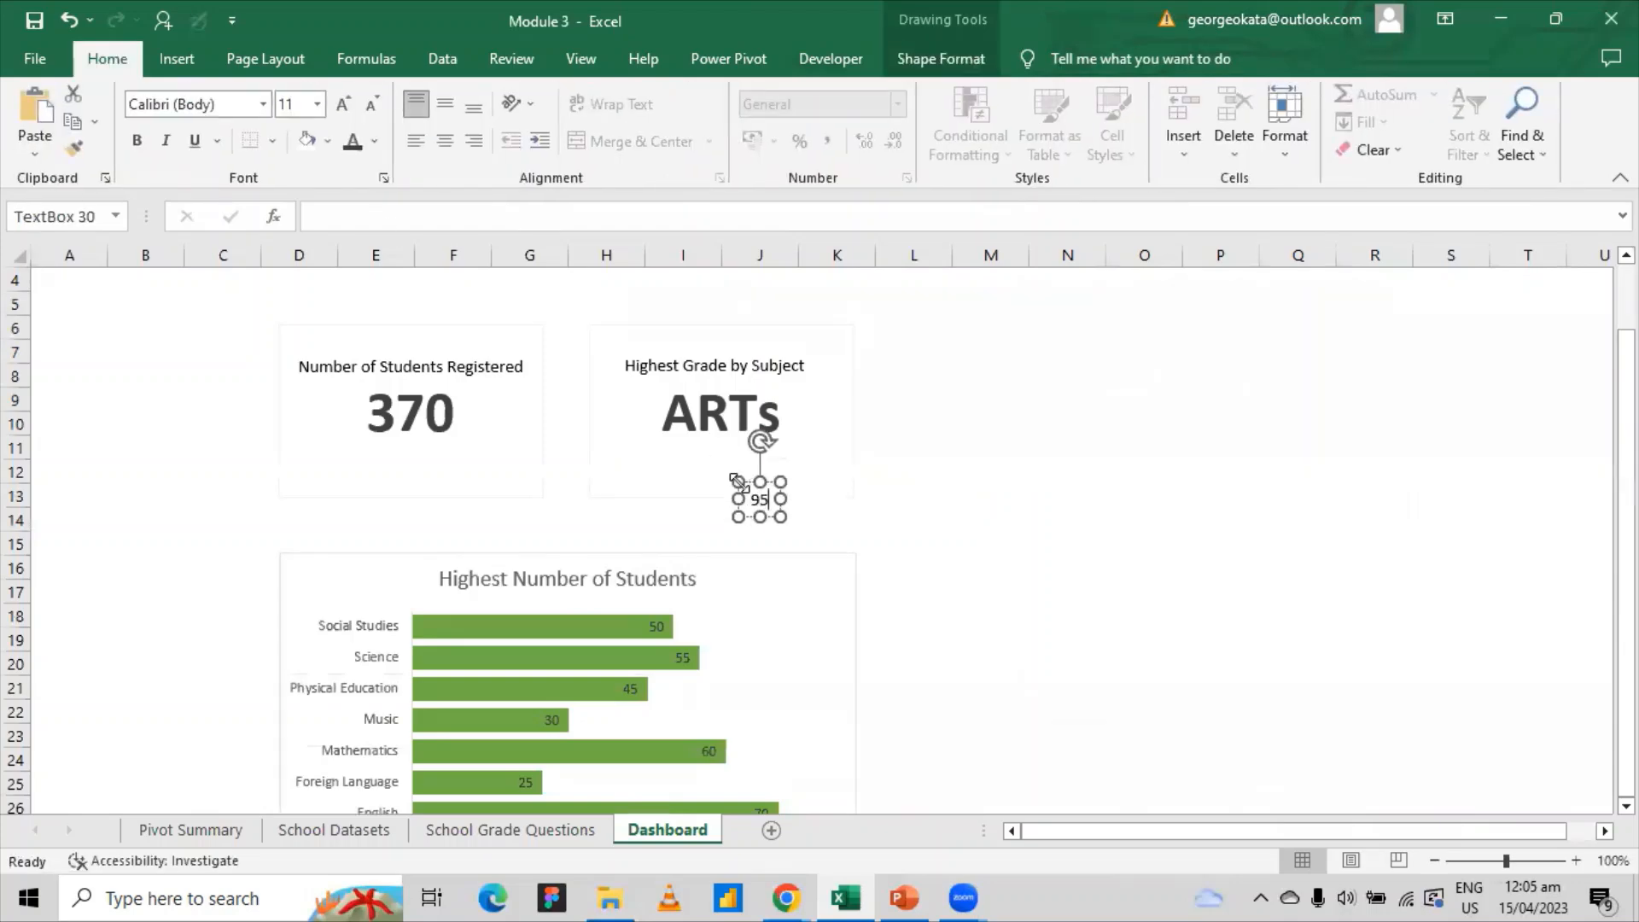
type("%")
right_click(976, 499)
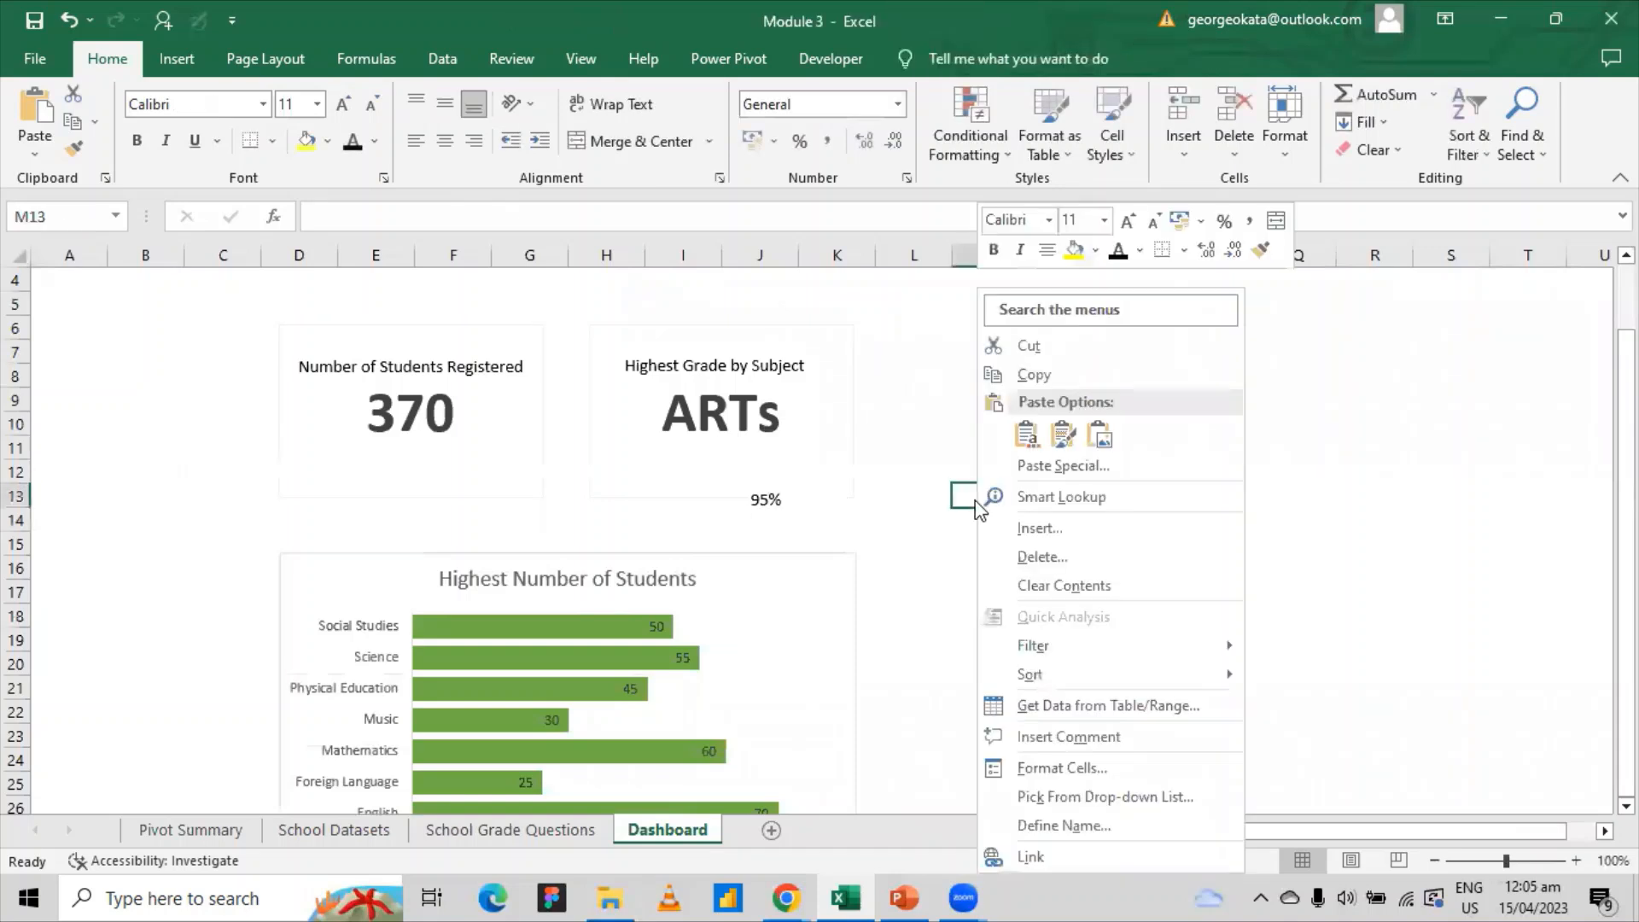
- Move the 95% text box up so it sits inside the second card's lower-right corner
left_click(763, 510)
left_click(764, 504)
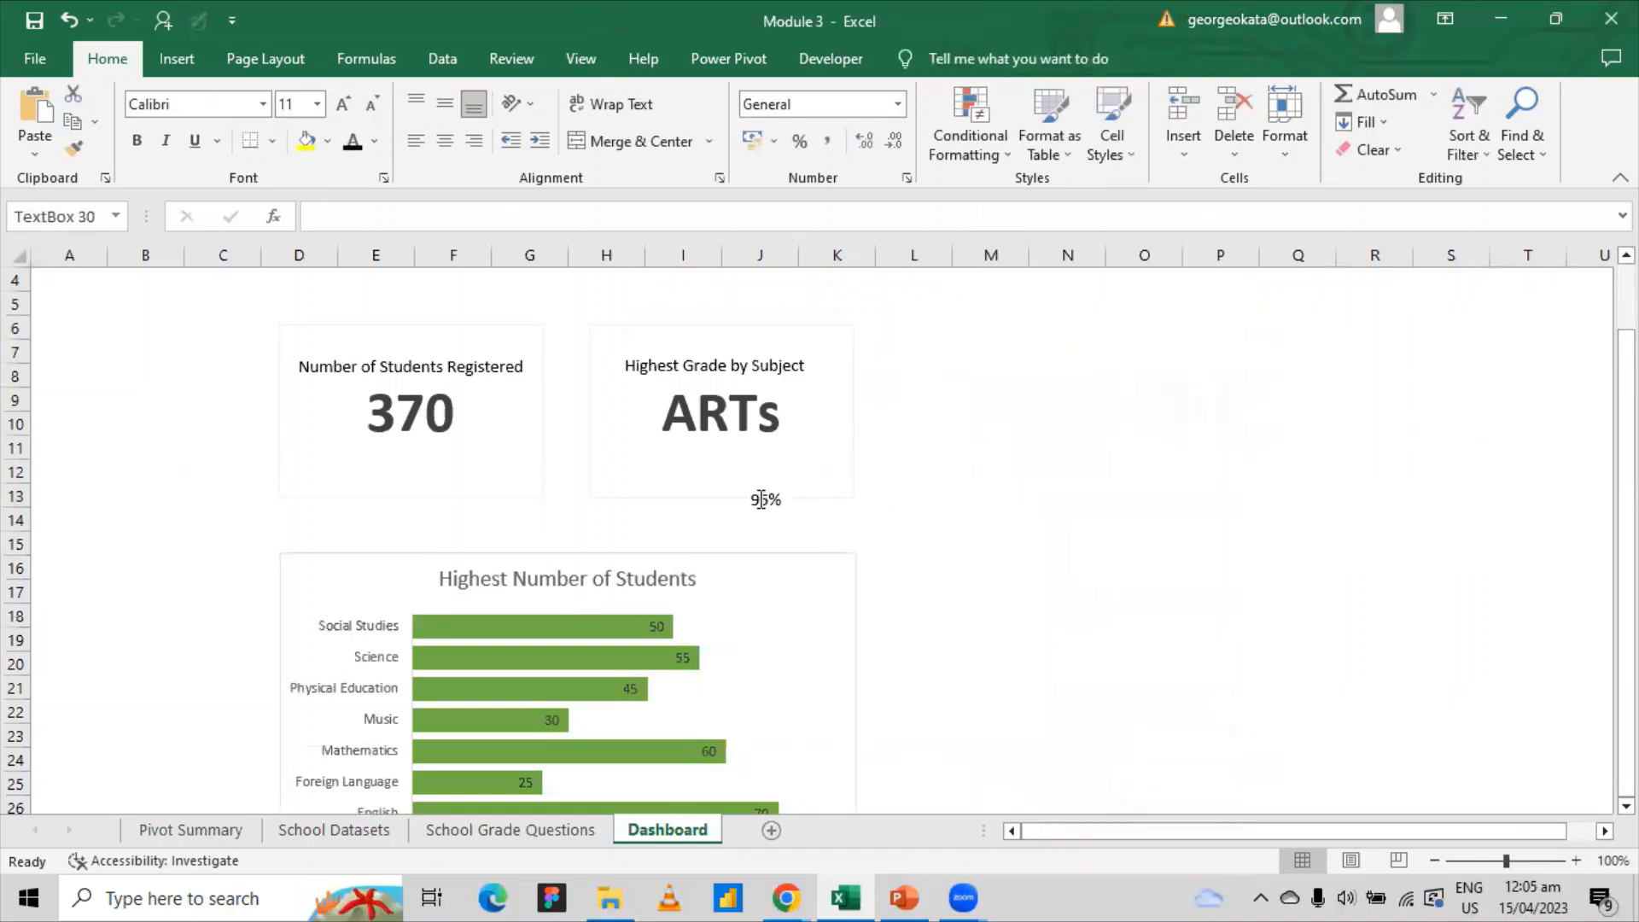
mouse_move(784, 485)
left_mouse_down()
mouse_move(827, 454)
mouse_move(806, 463)
left_mouse_up()
left_click(989, 428)
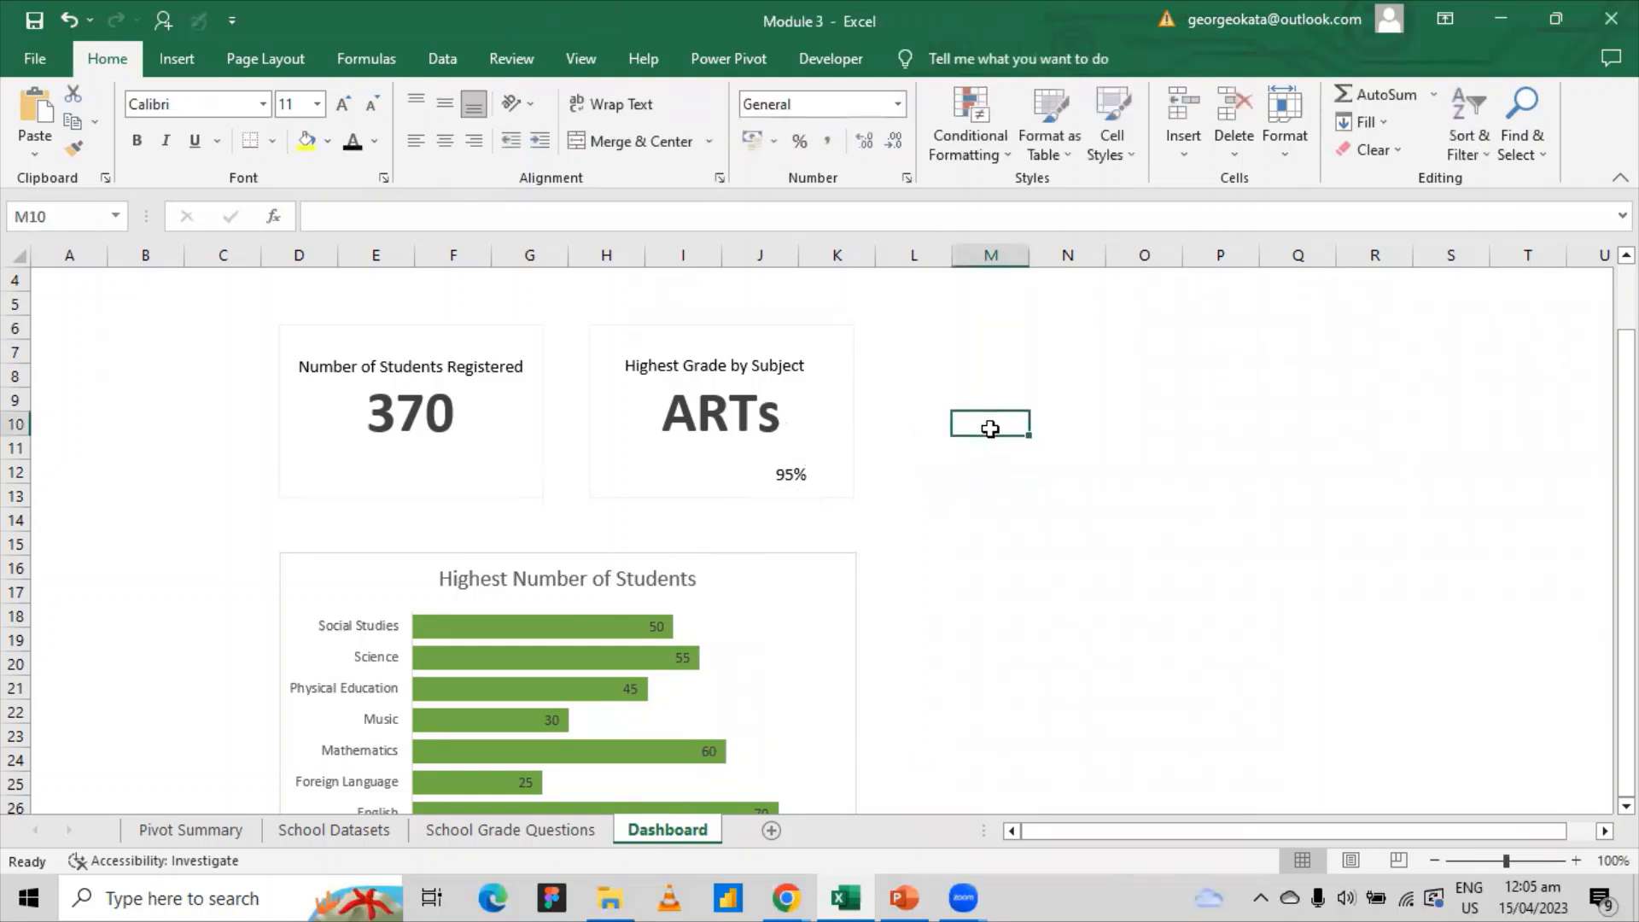
- Try to make the 95% text in the second card bold
left_click(792, 476)
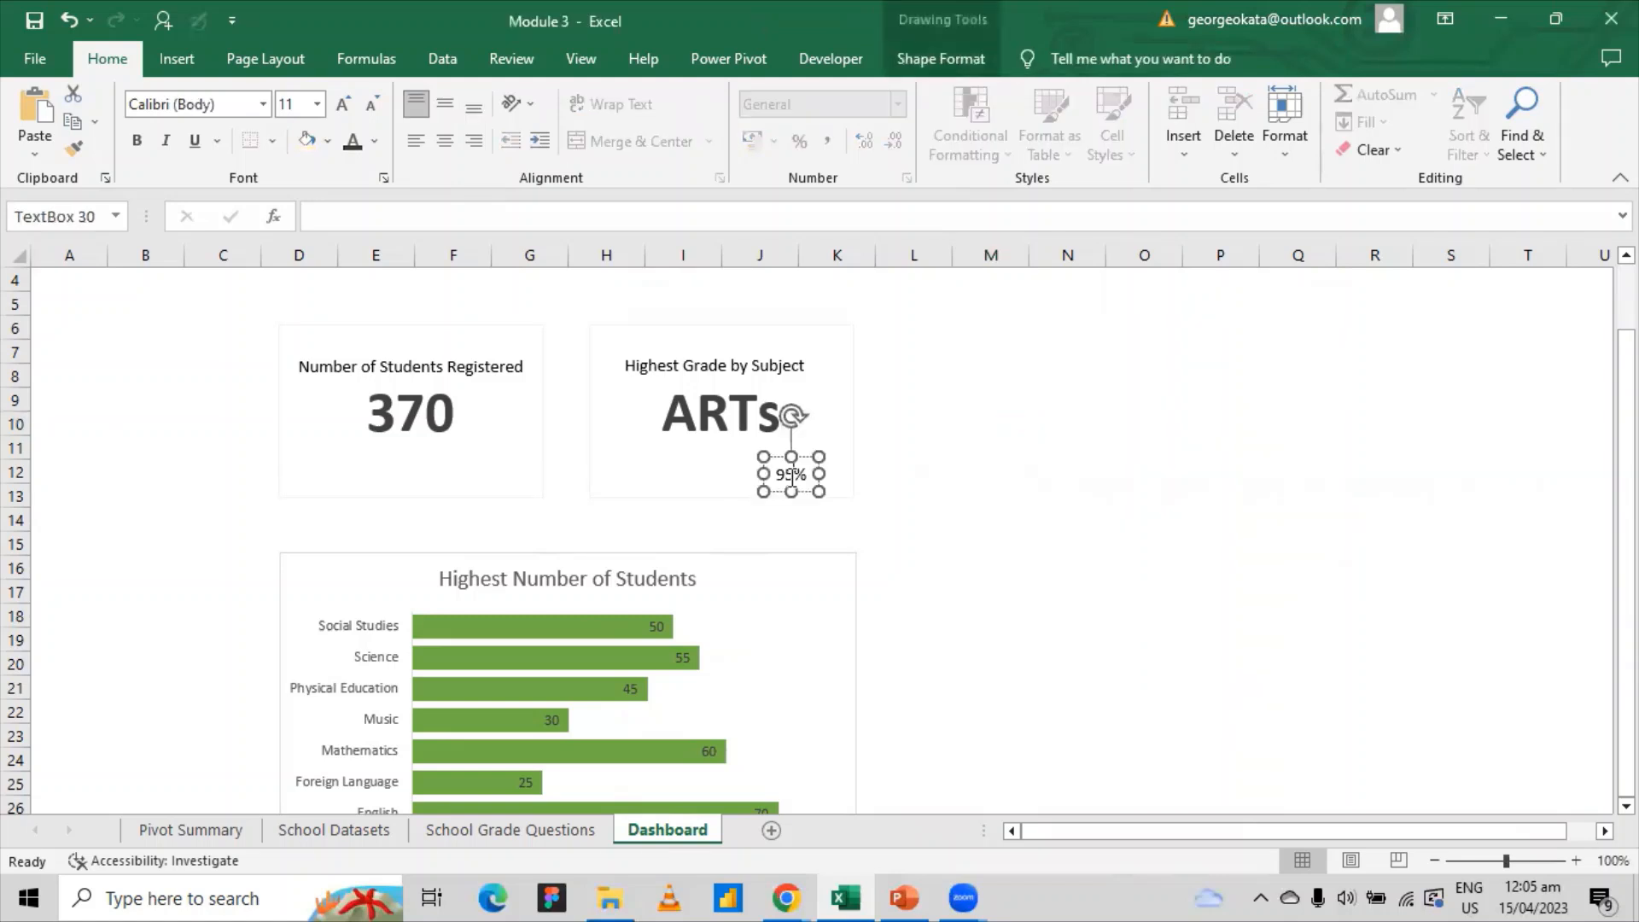
left_click(136, 140)
left_click(960, 444)
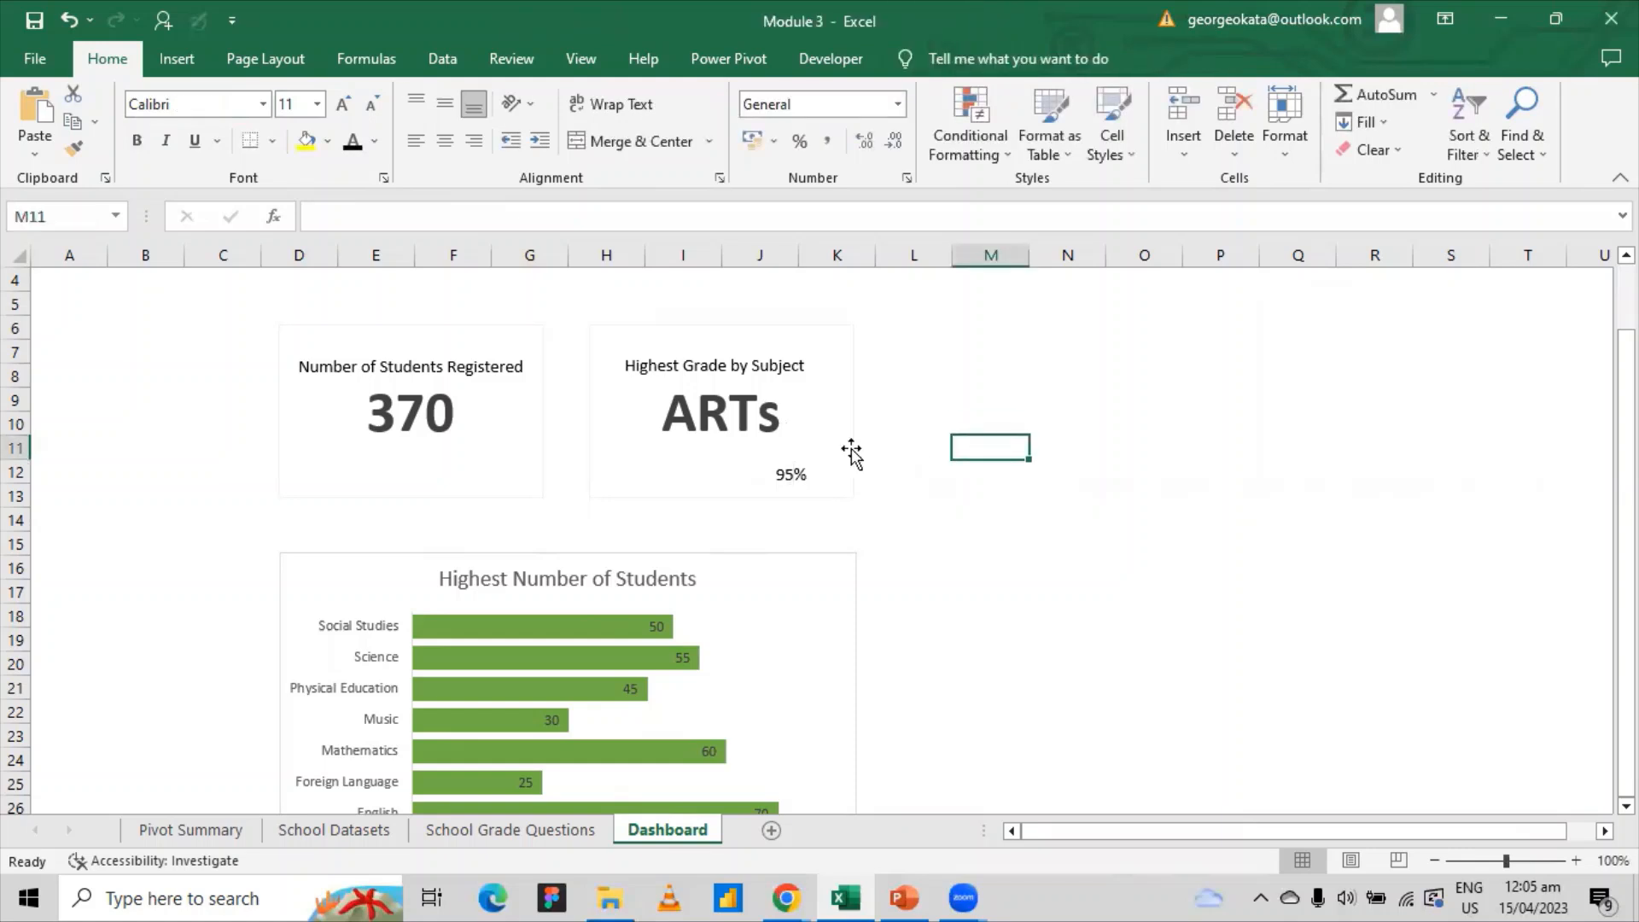
- Review the Pivot Summary tables and the list of school grade questions, and return to the Pivot Summary sheet
left_click(189, 830)
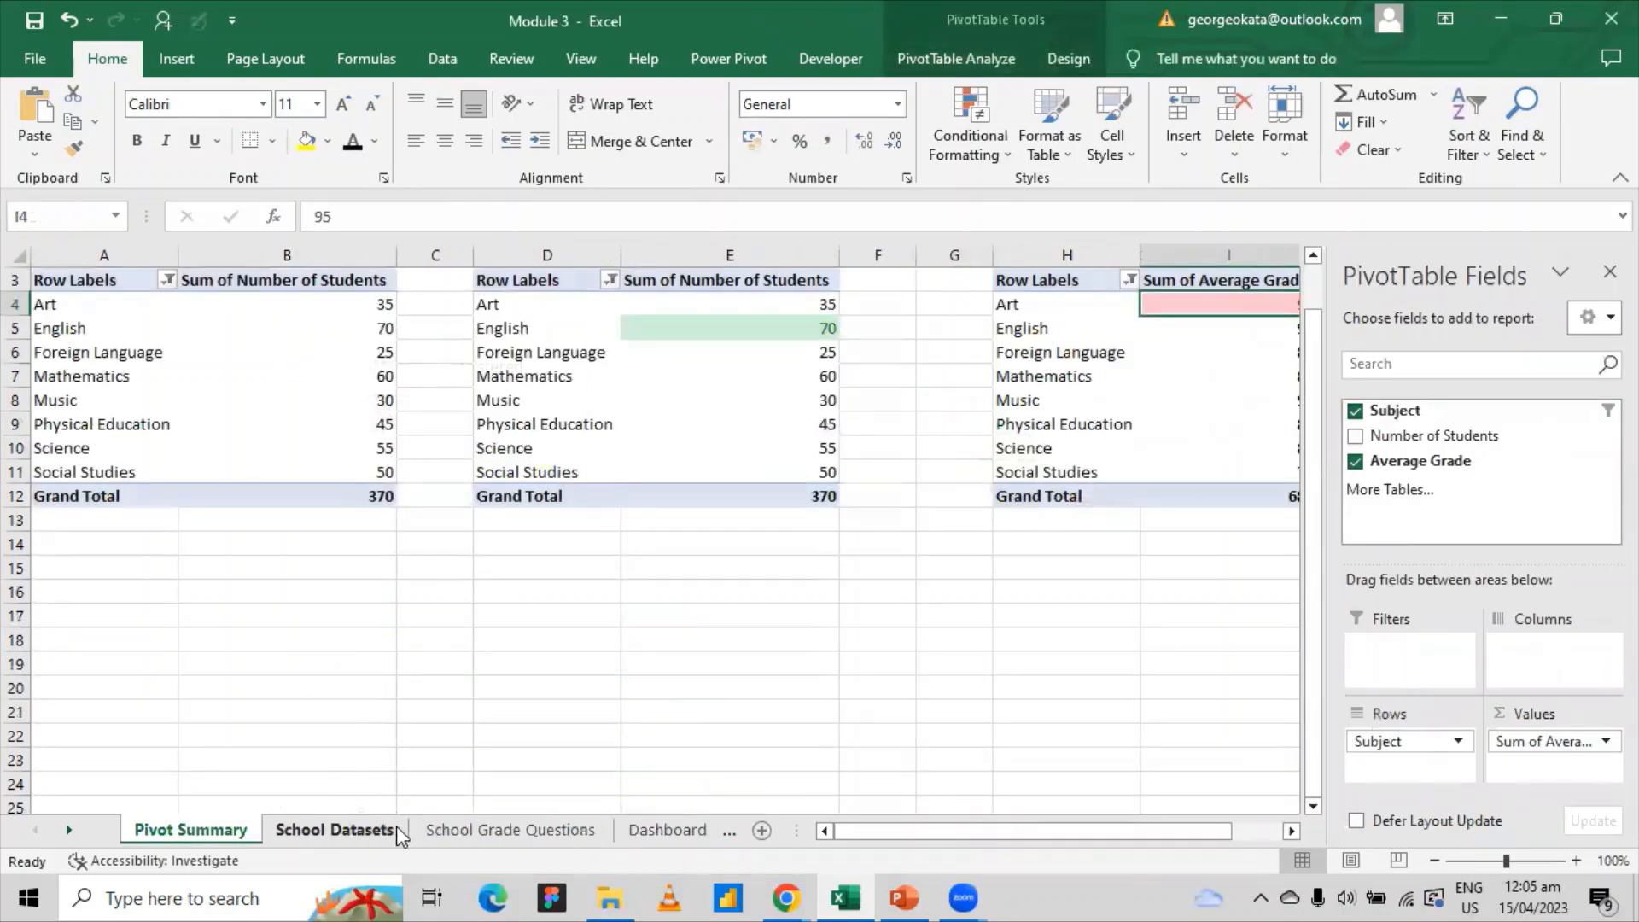
left_click(369, 834)
left_click(459, 835)
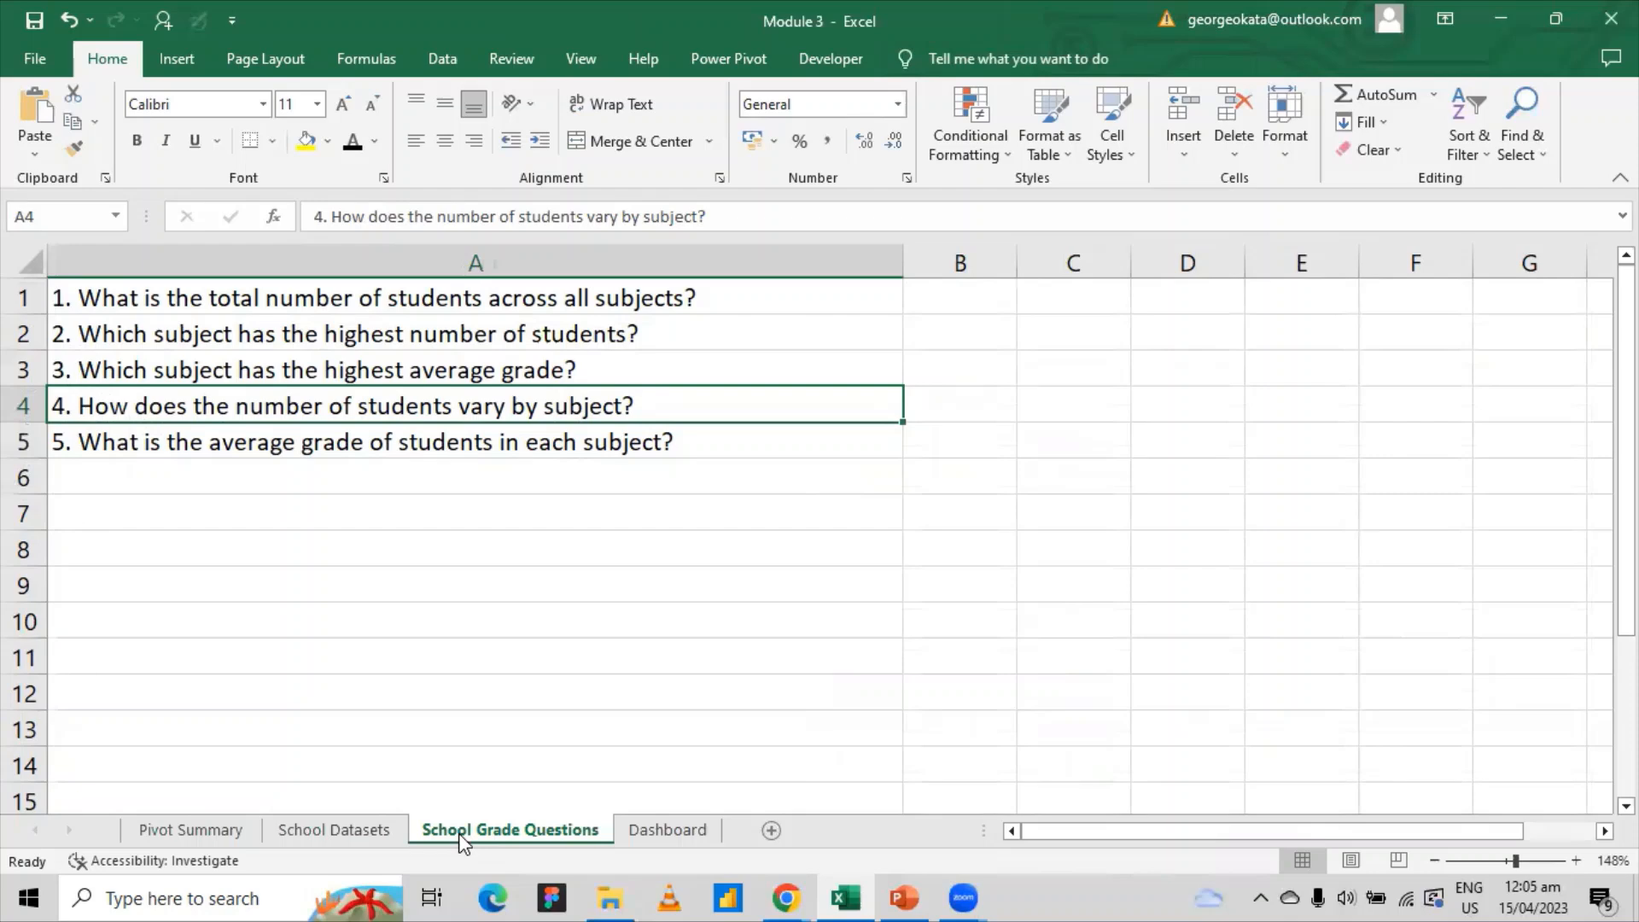
left_click(189, 833)
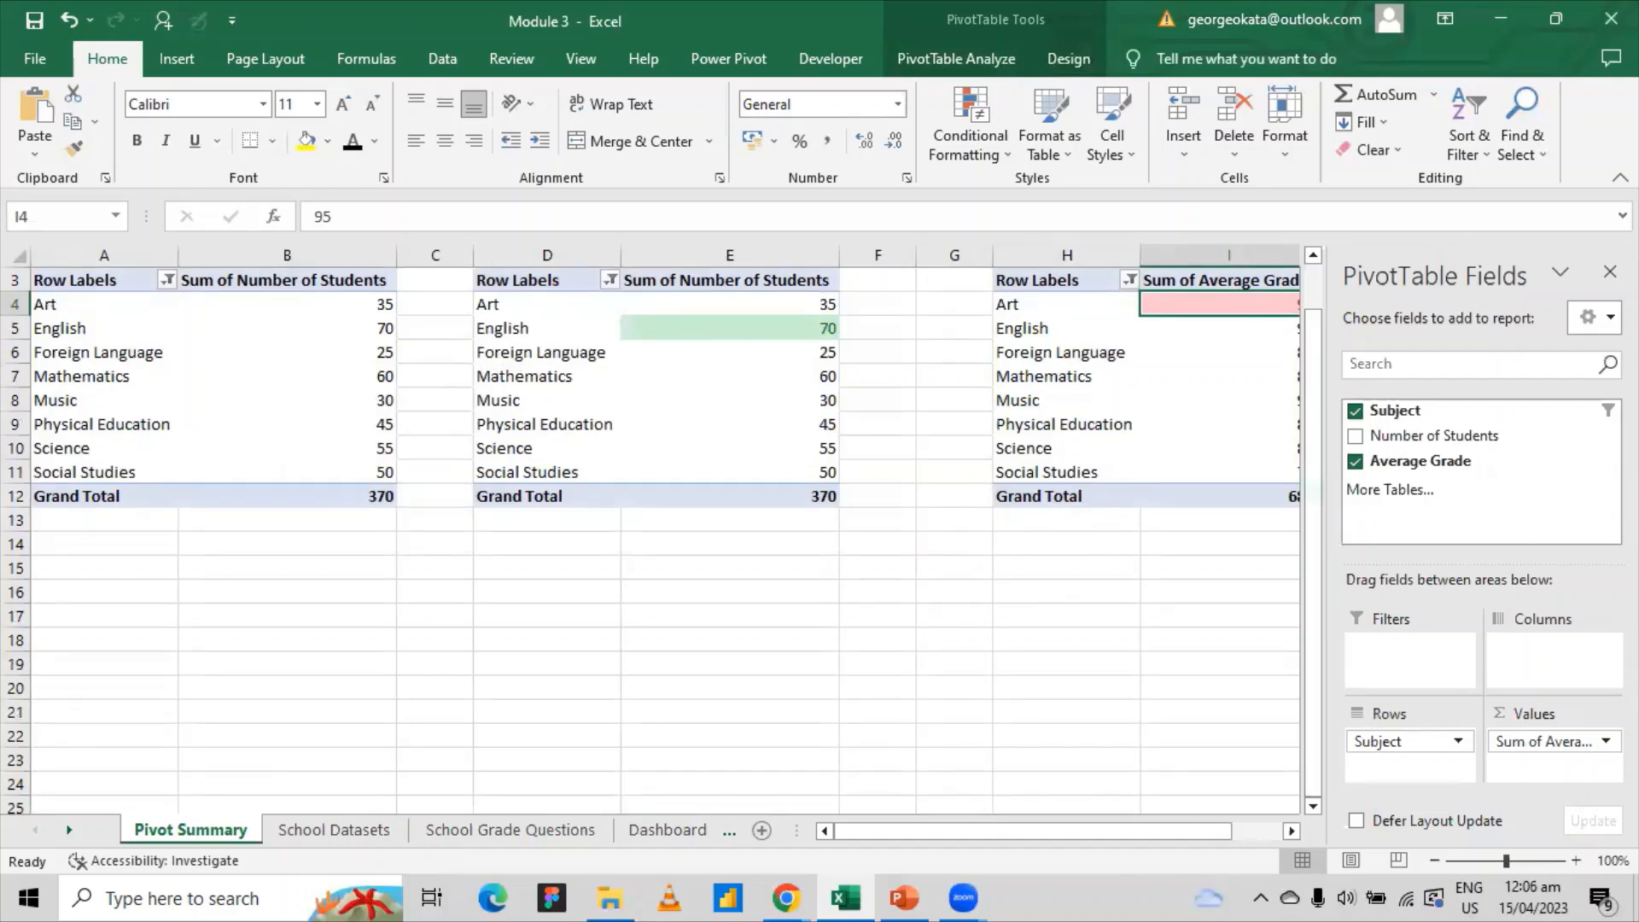
key("alt+Tab")
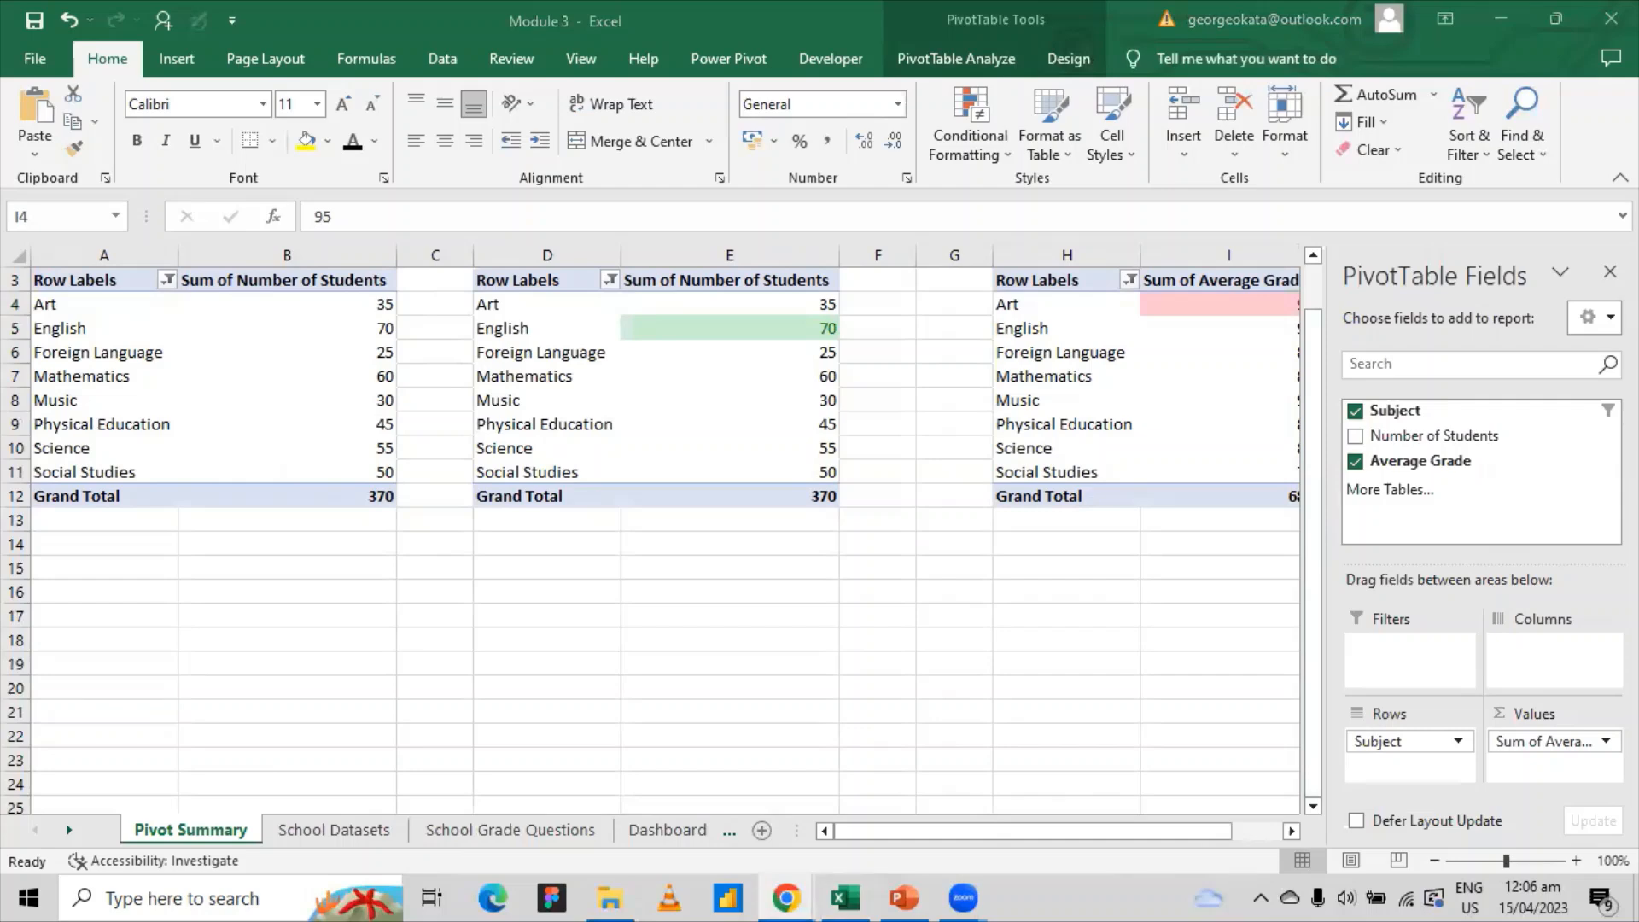
key("alt+Tab")
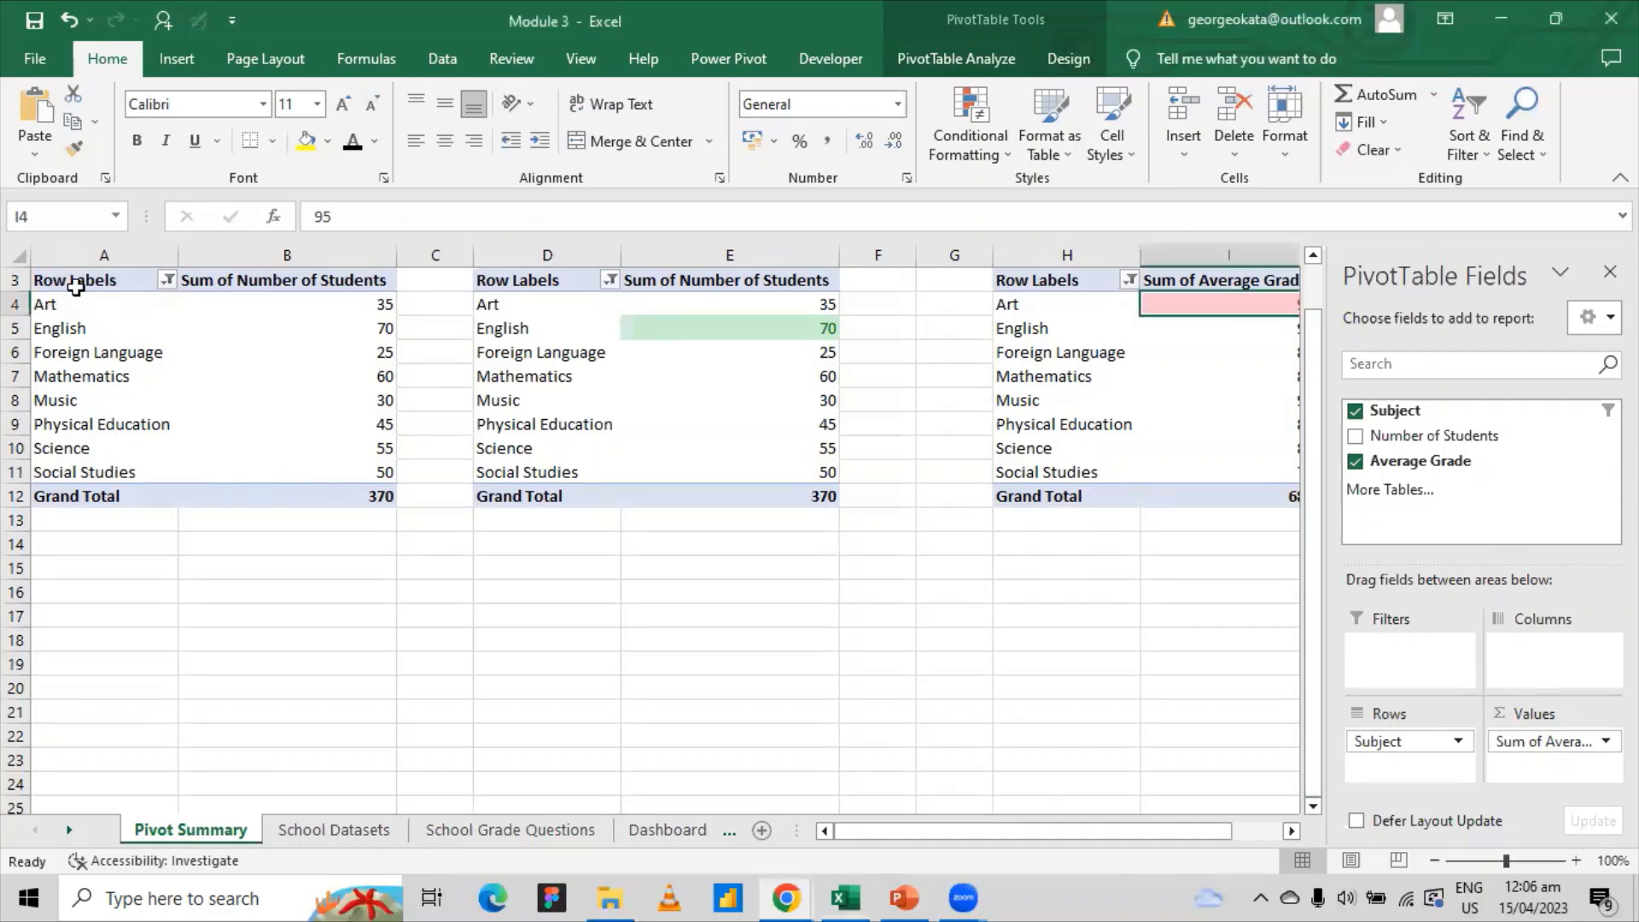
- Insert a Clustered Column pivot chart from the first pivot table's subjects and student numbers, Art through Social Studies
left_click_drag(64, 305, 141, 468)
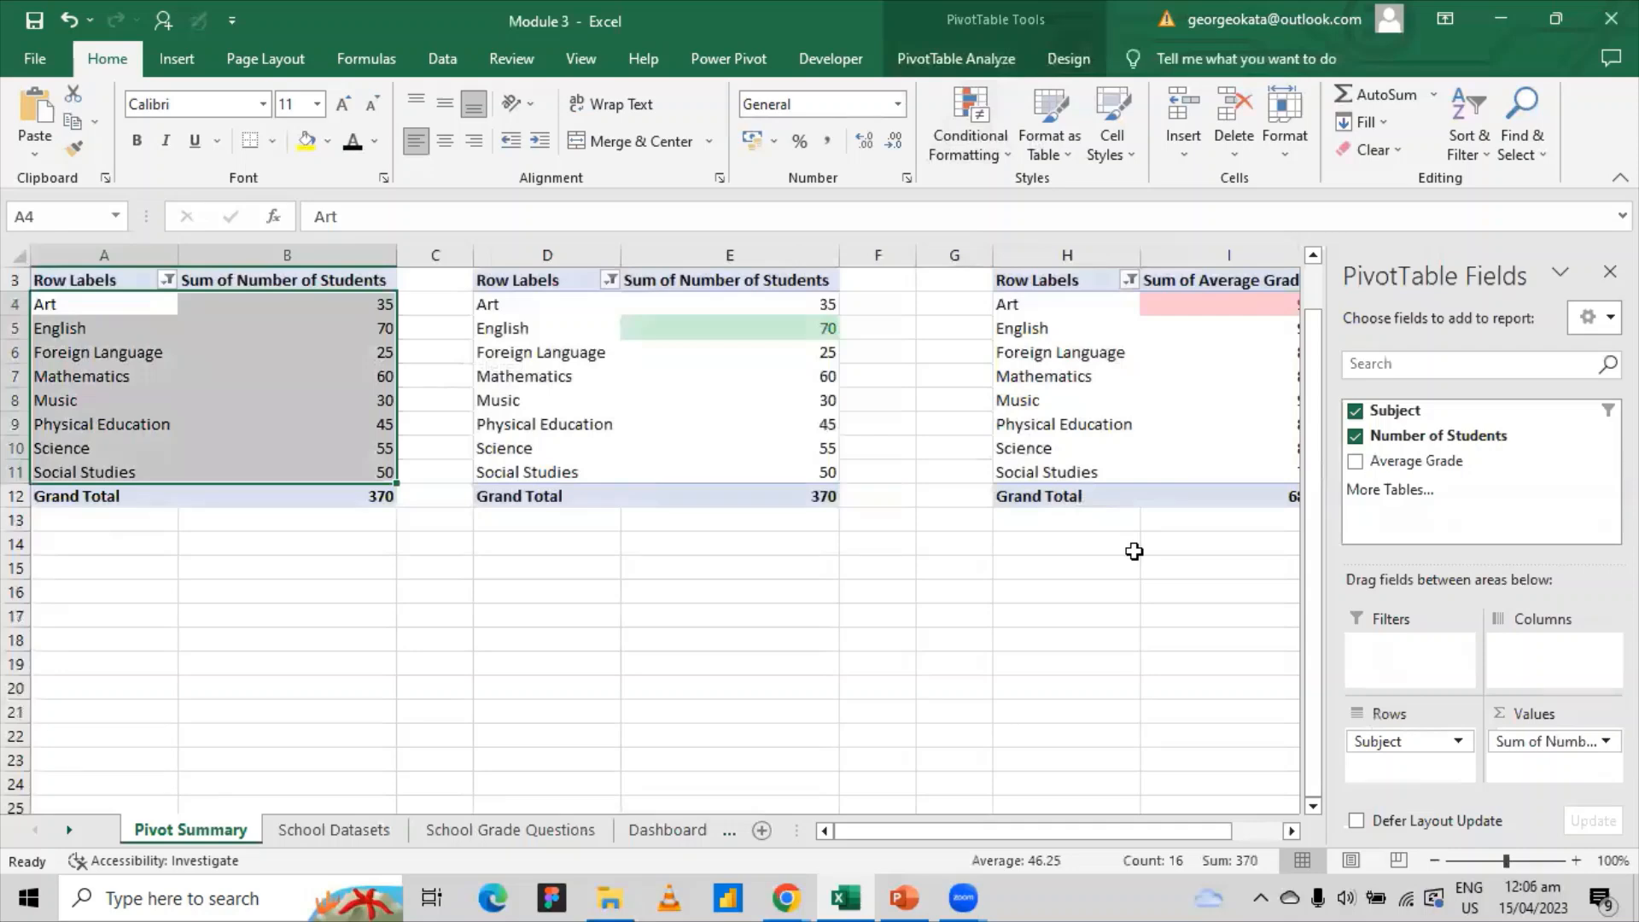
left_click(925, 21)
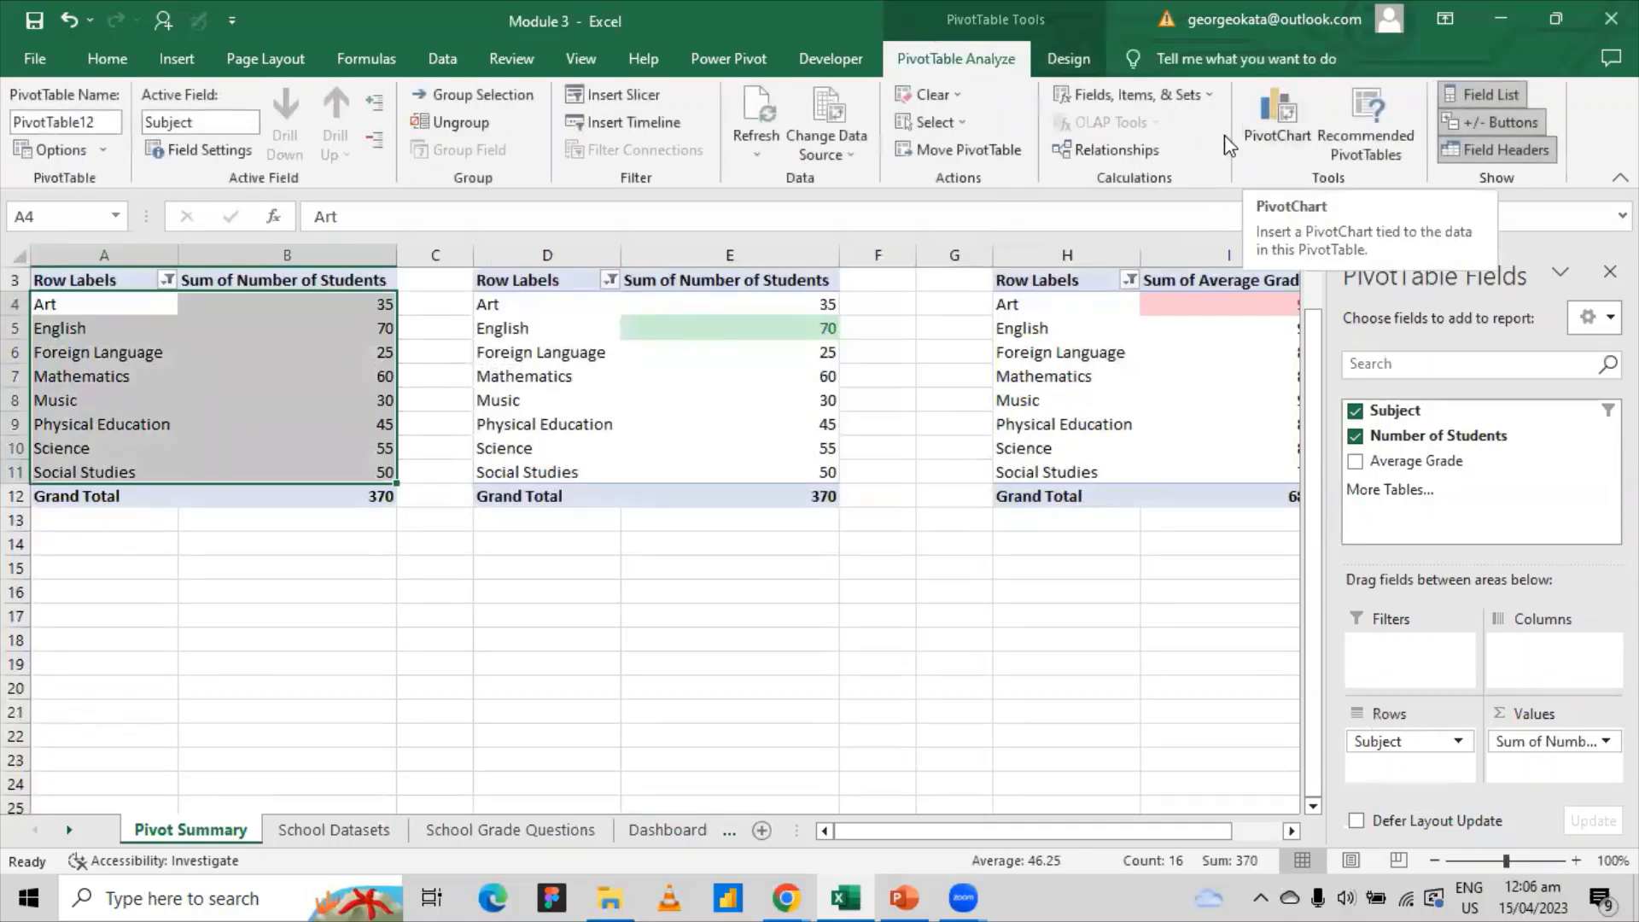
left_click(183, 61)
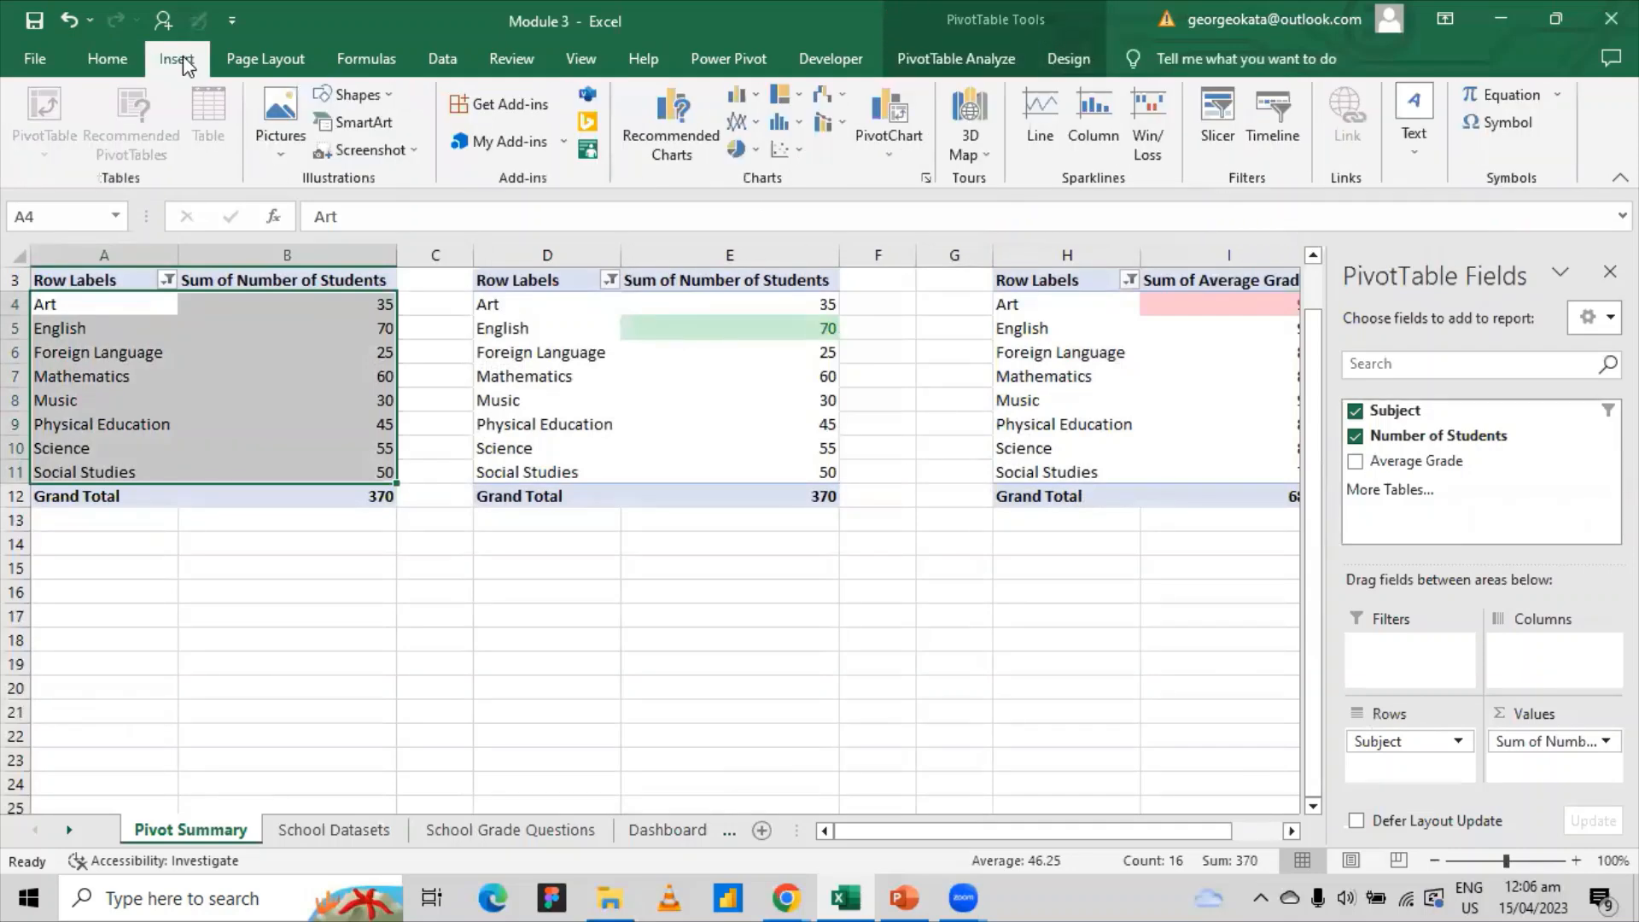
left_click(667, 127)
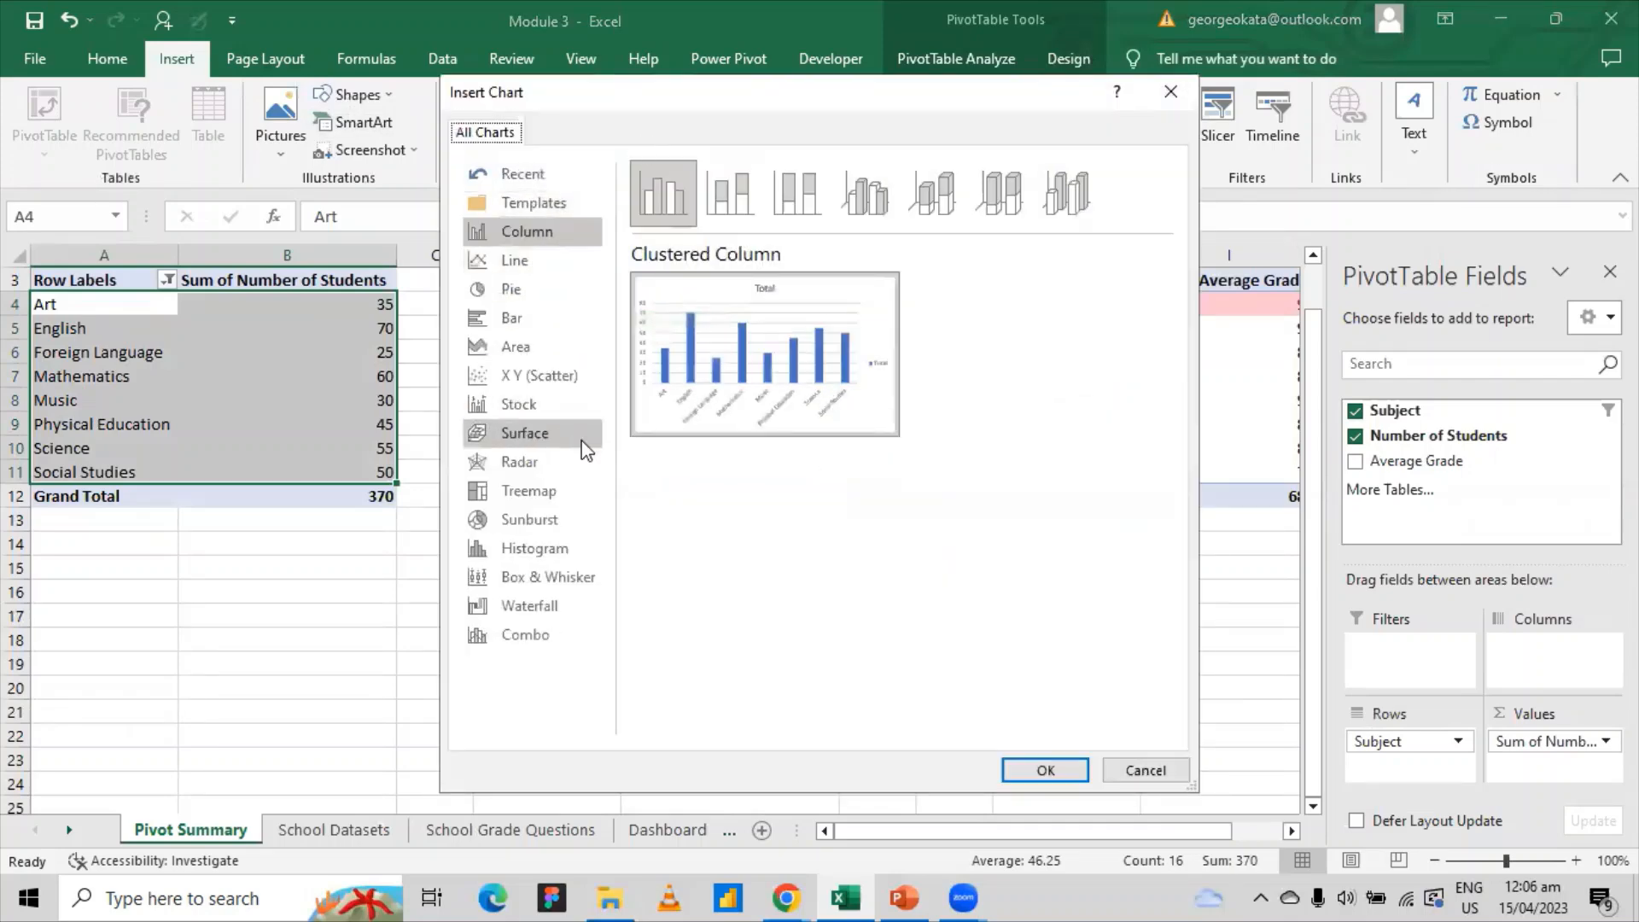
left_click(555, 229)
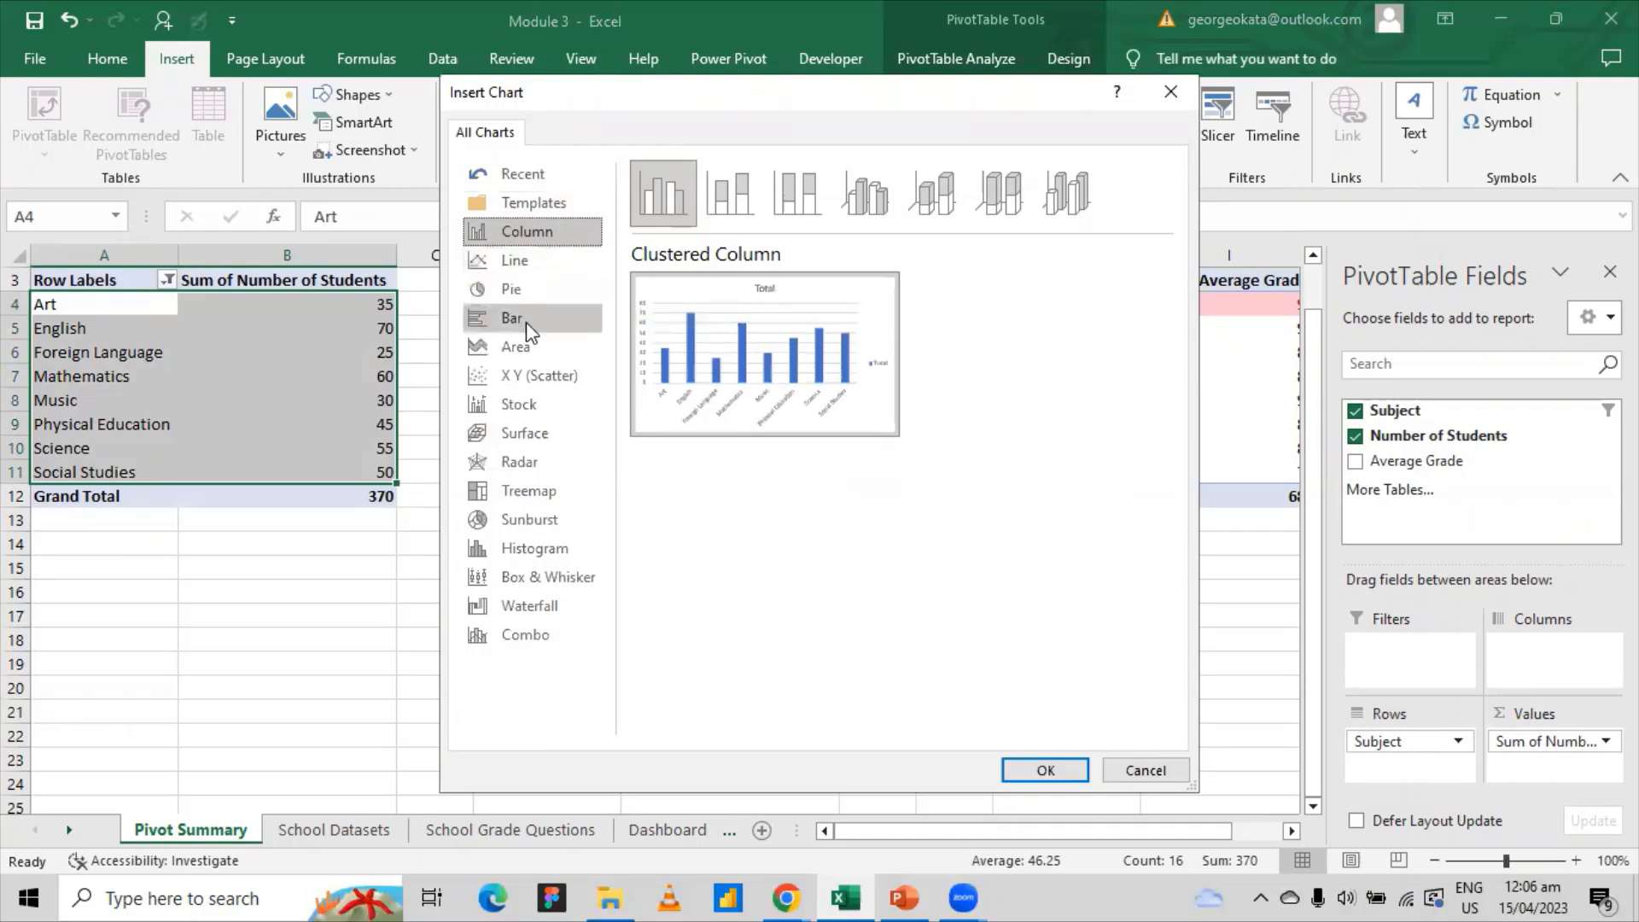
left_click(1035, 771)
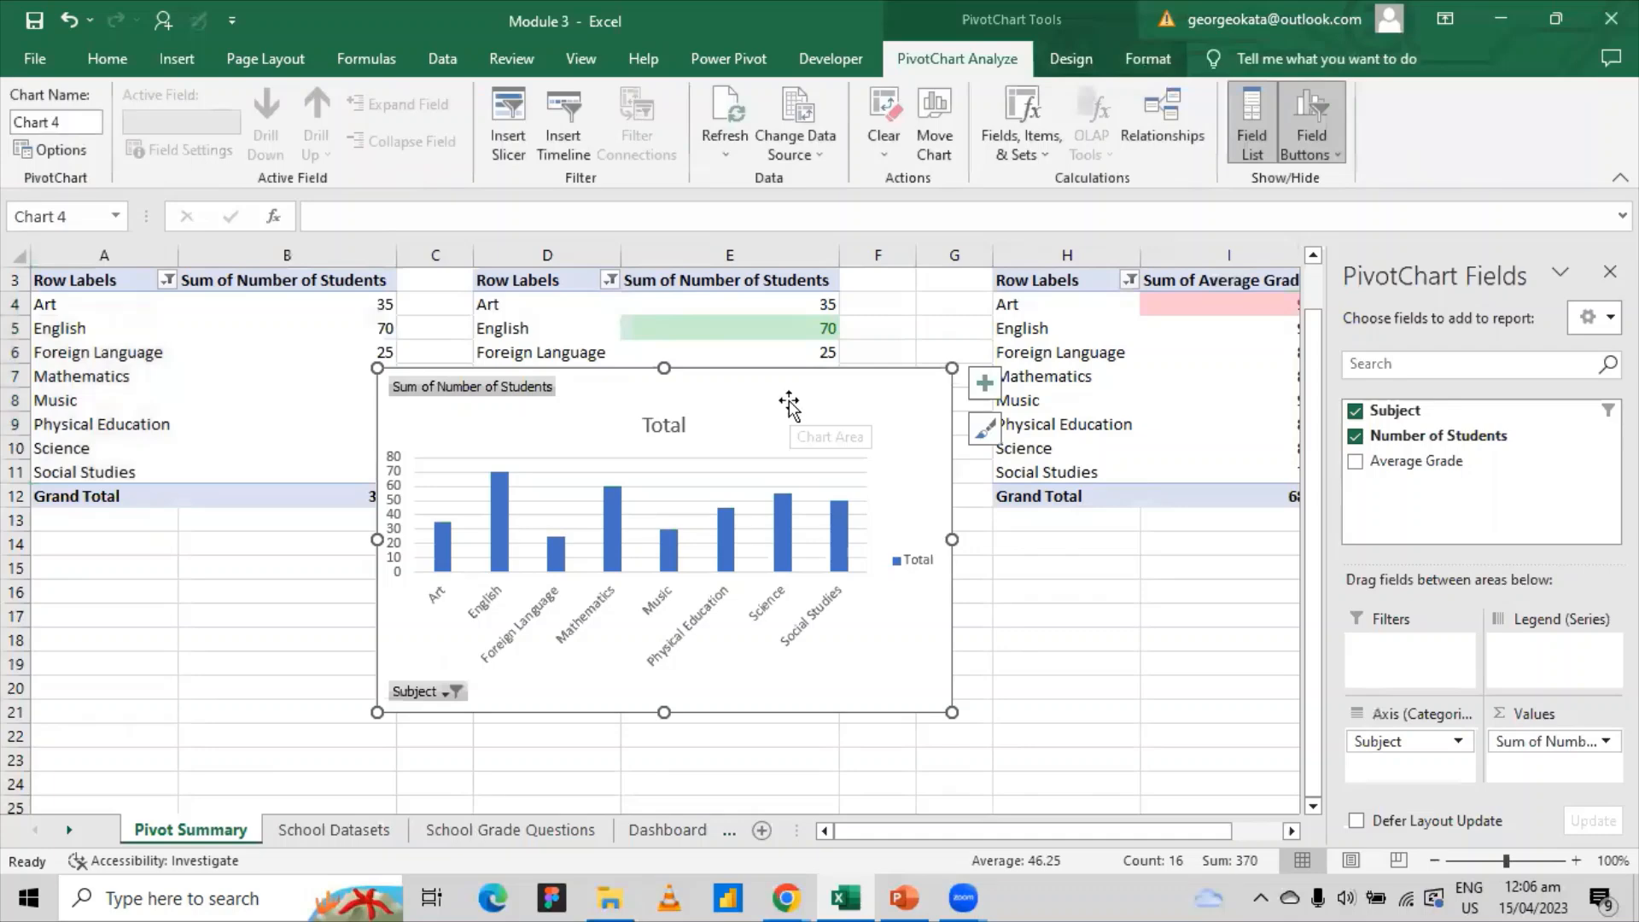
- Move the new chart below the first two pivot tables and hide its value field buttons
mouse_move(787, 412)
left_mouse_down()
mouse_move(659, 561)
mouse_move(612, 571)
mouse_move(595, 551)
left_mouse_up()
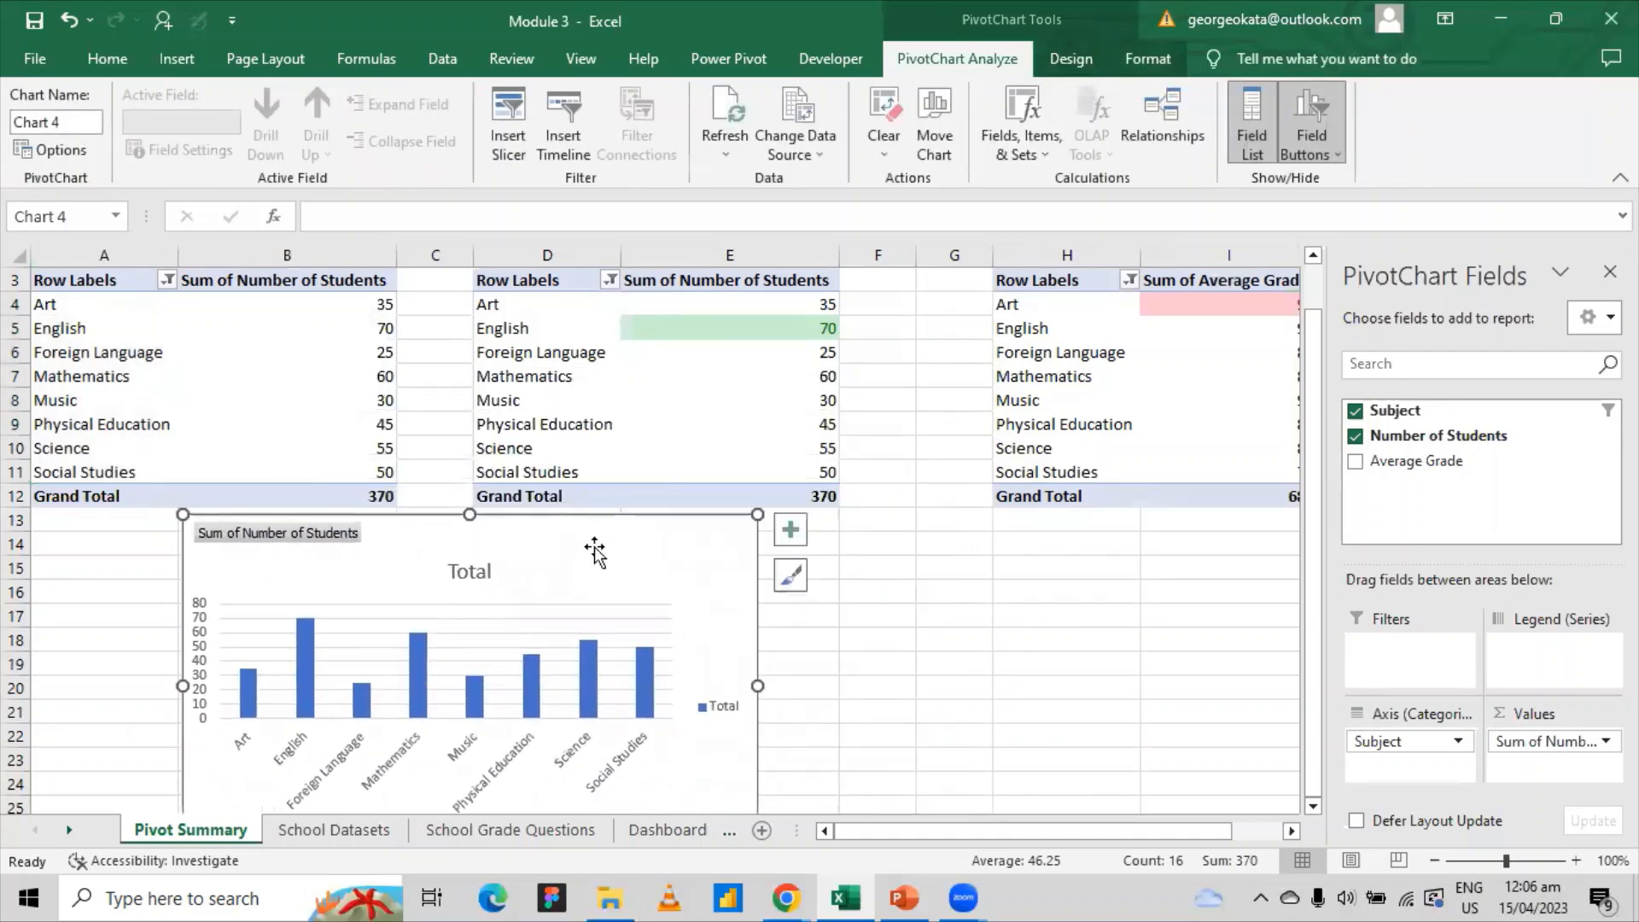
right_click(323, 550)
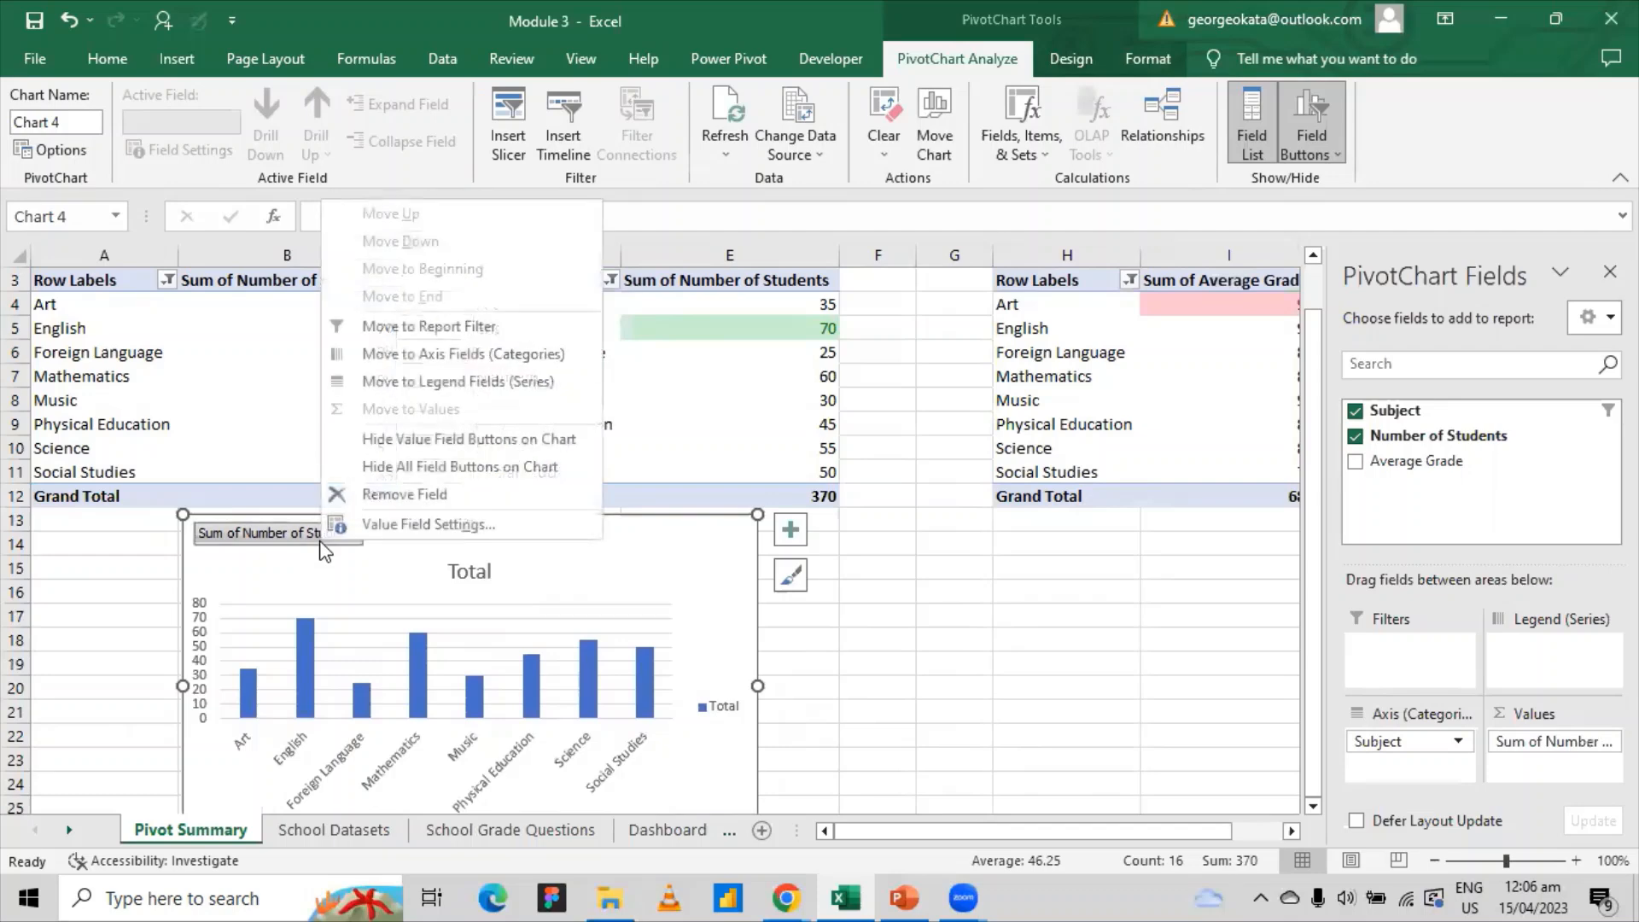
left_click(483, 440)
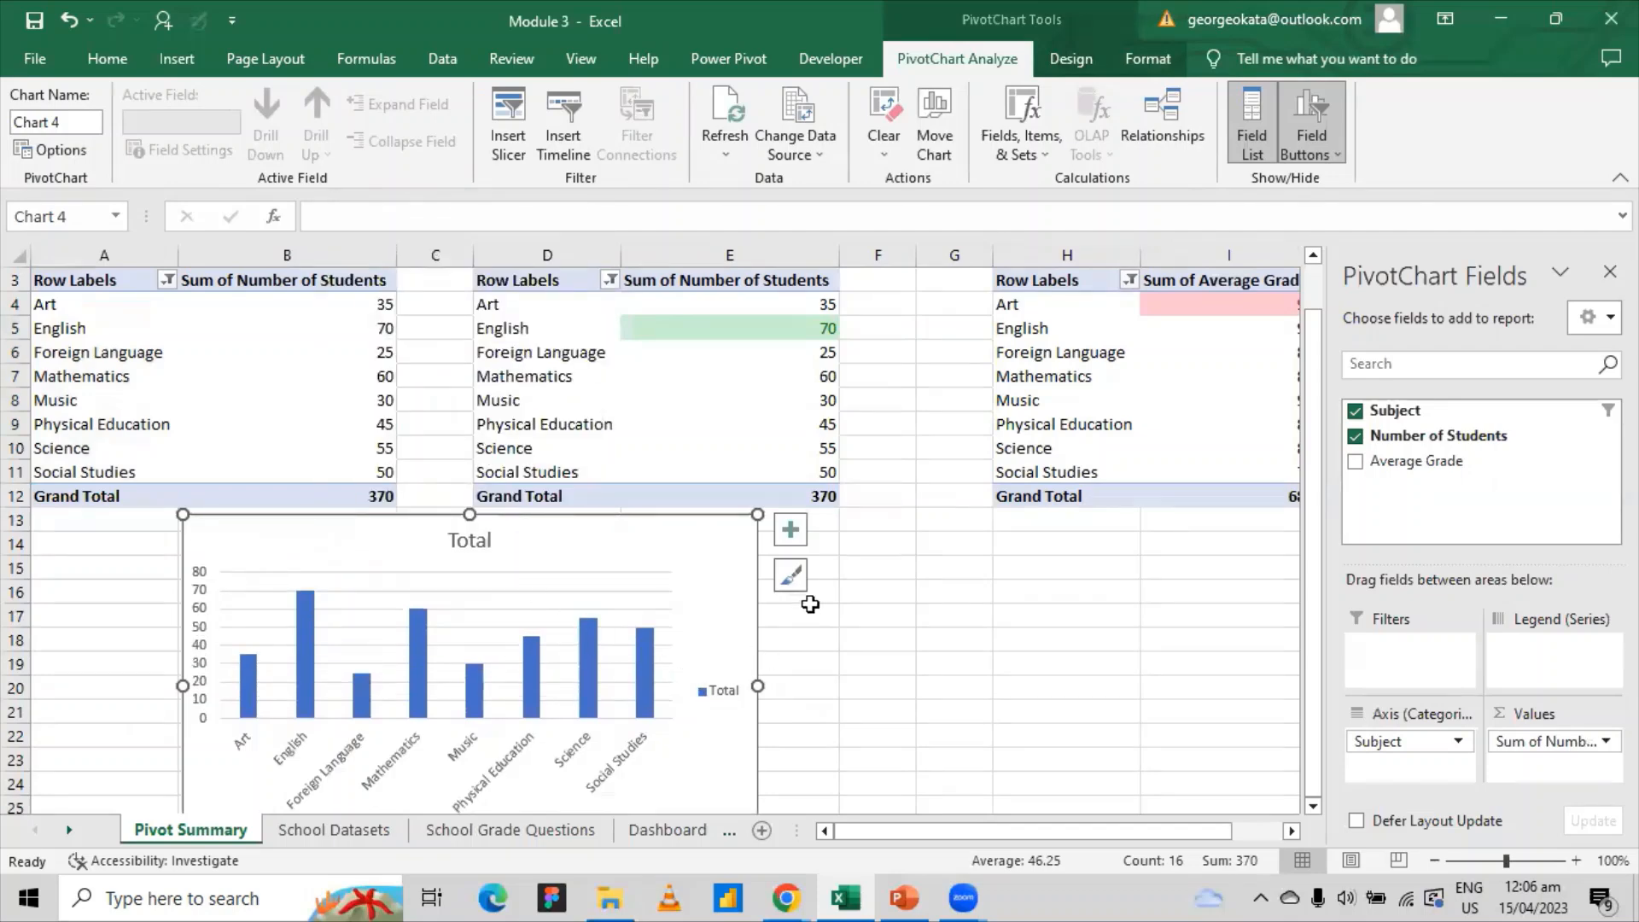
- Add data labels to the column chart and remove its gridlines and legend
left_click(796, 542)
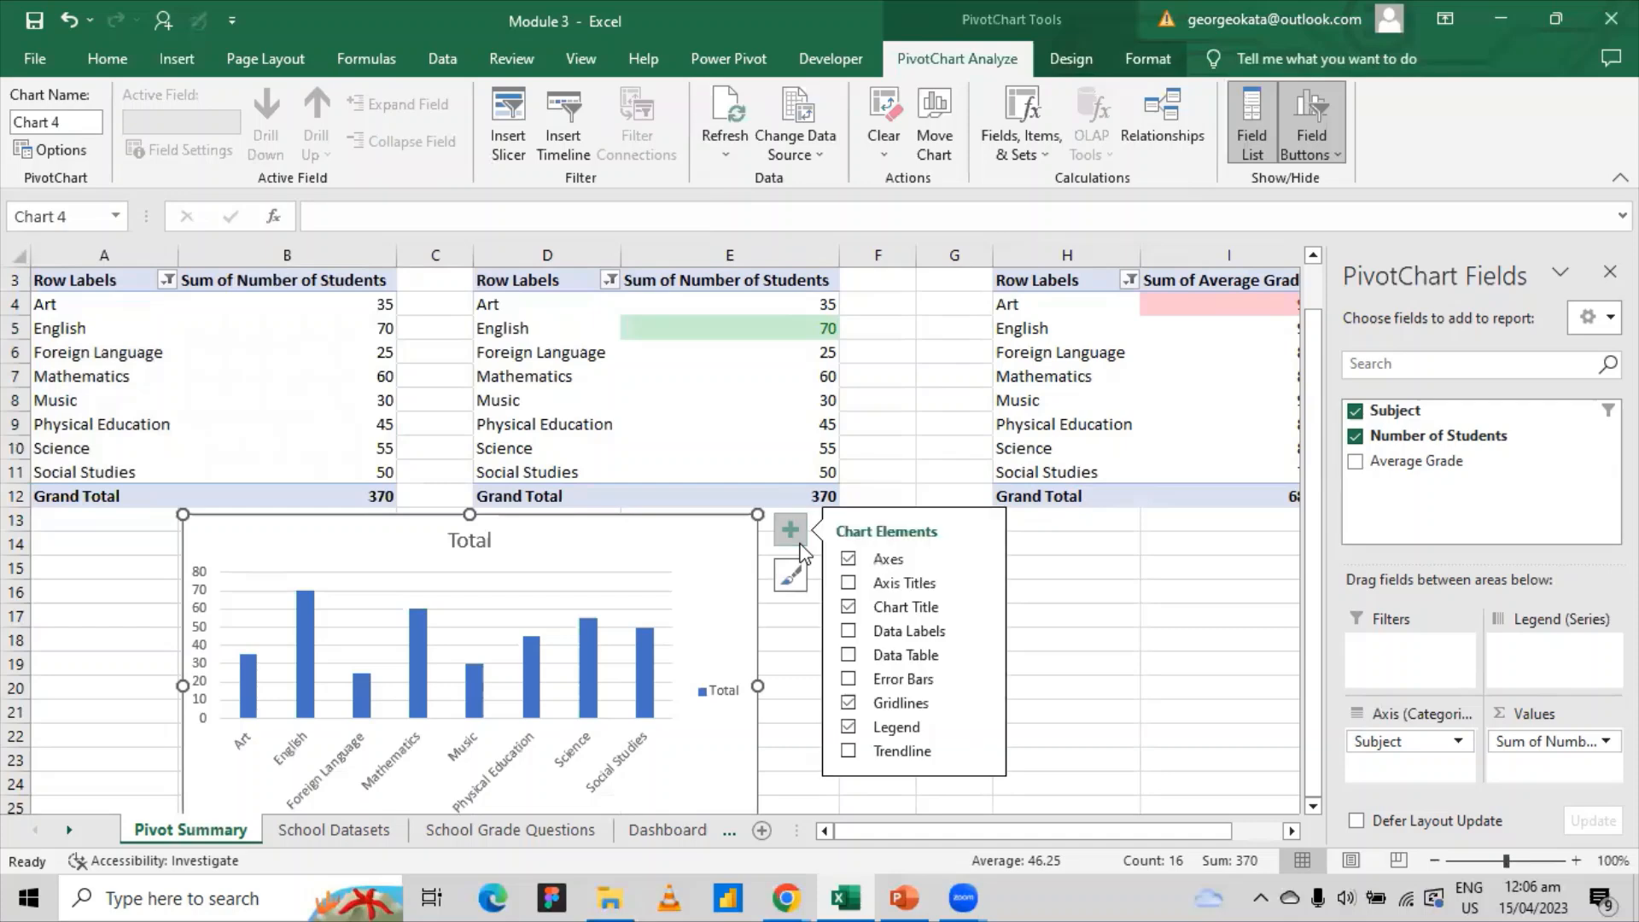
left_click(849, 632)
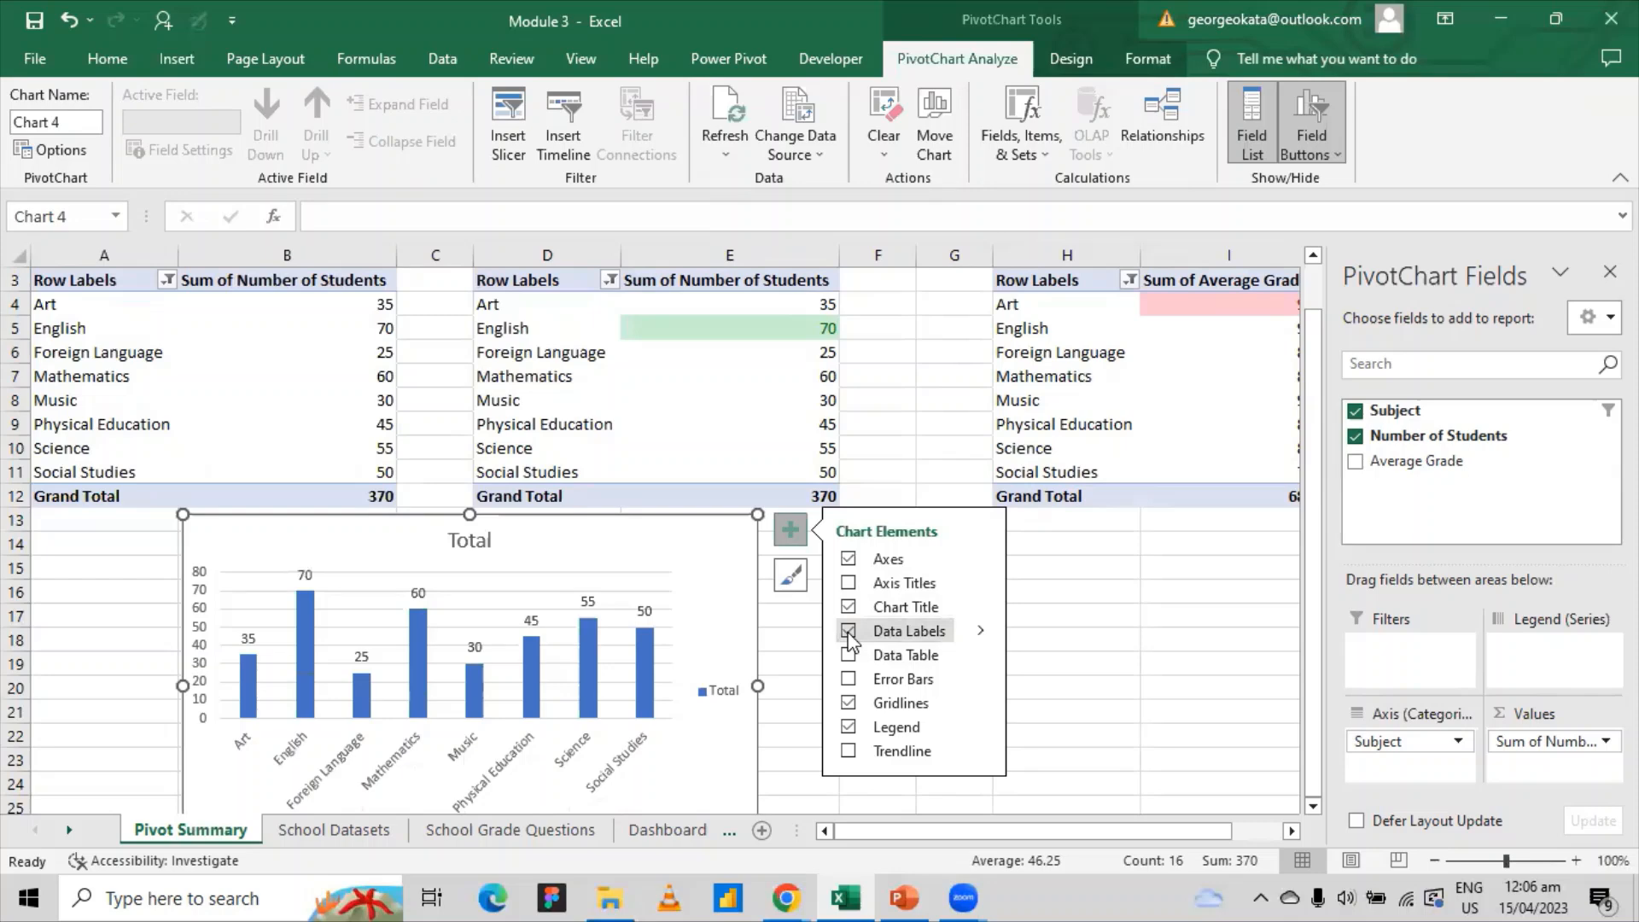
left_click(848, 705)
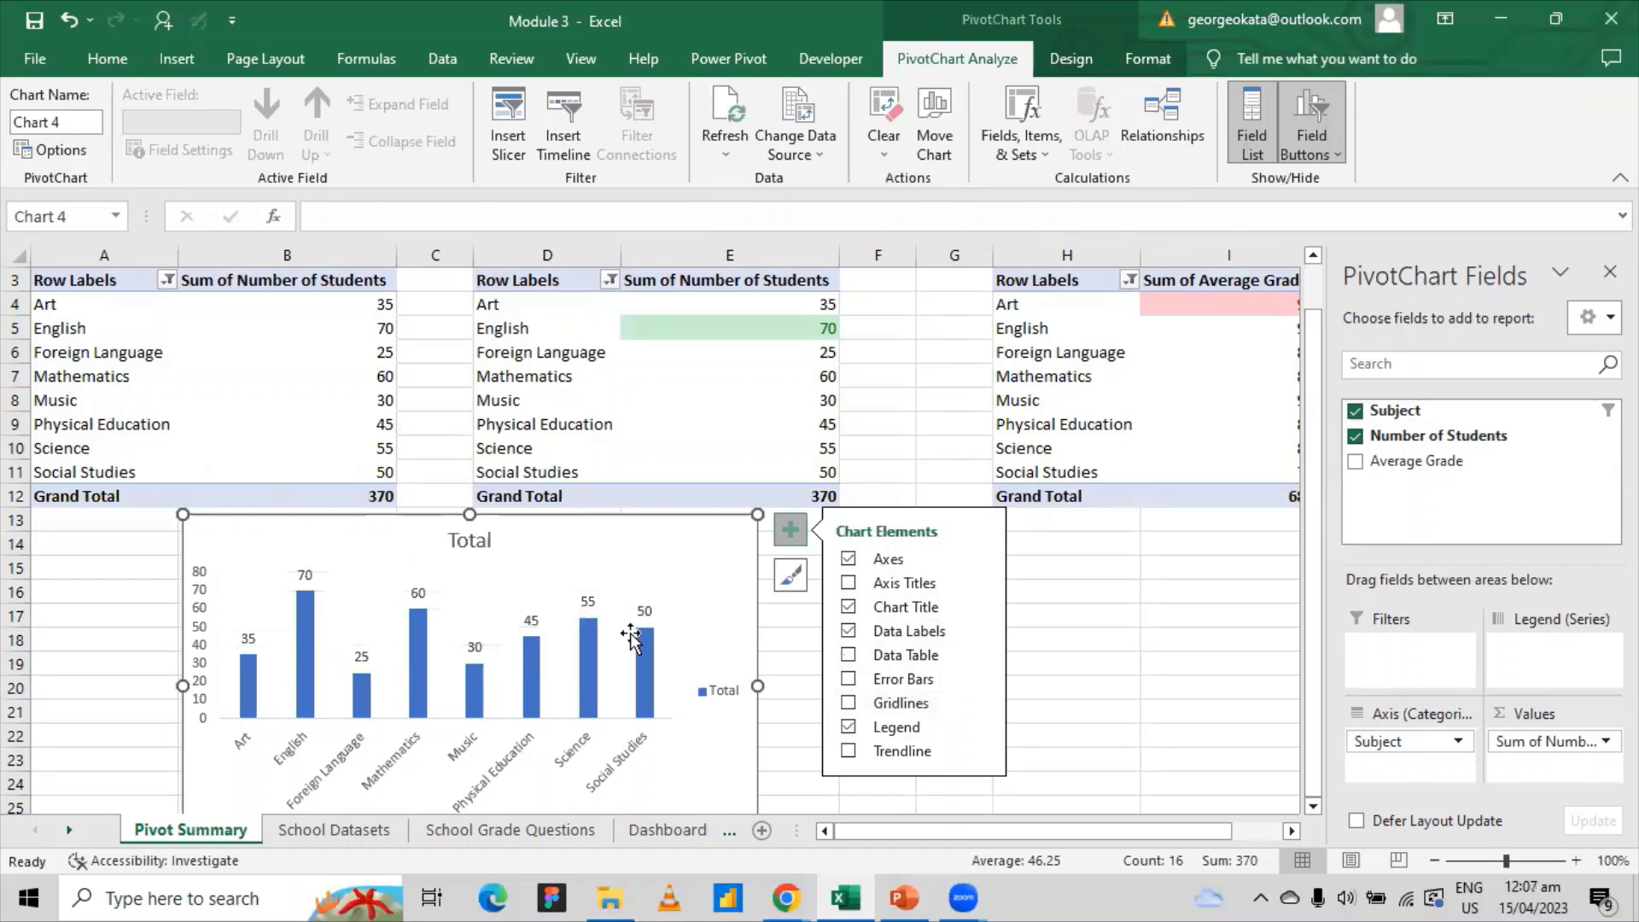
left_click(854, 732)
left_click(850, 728)
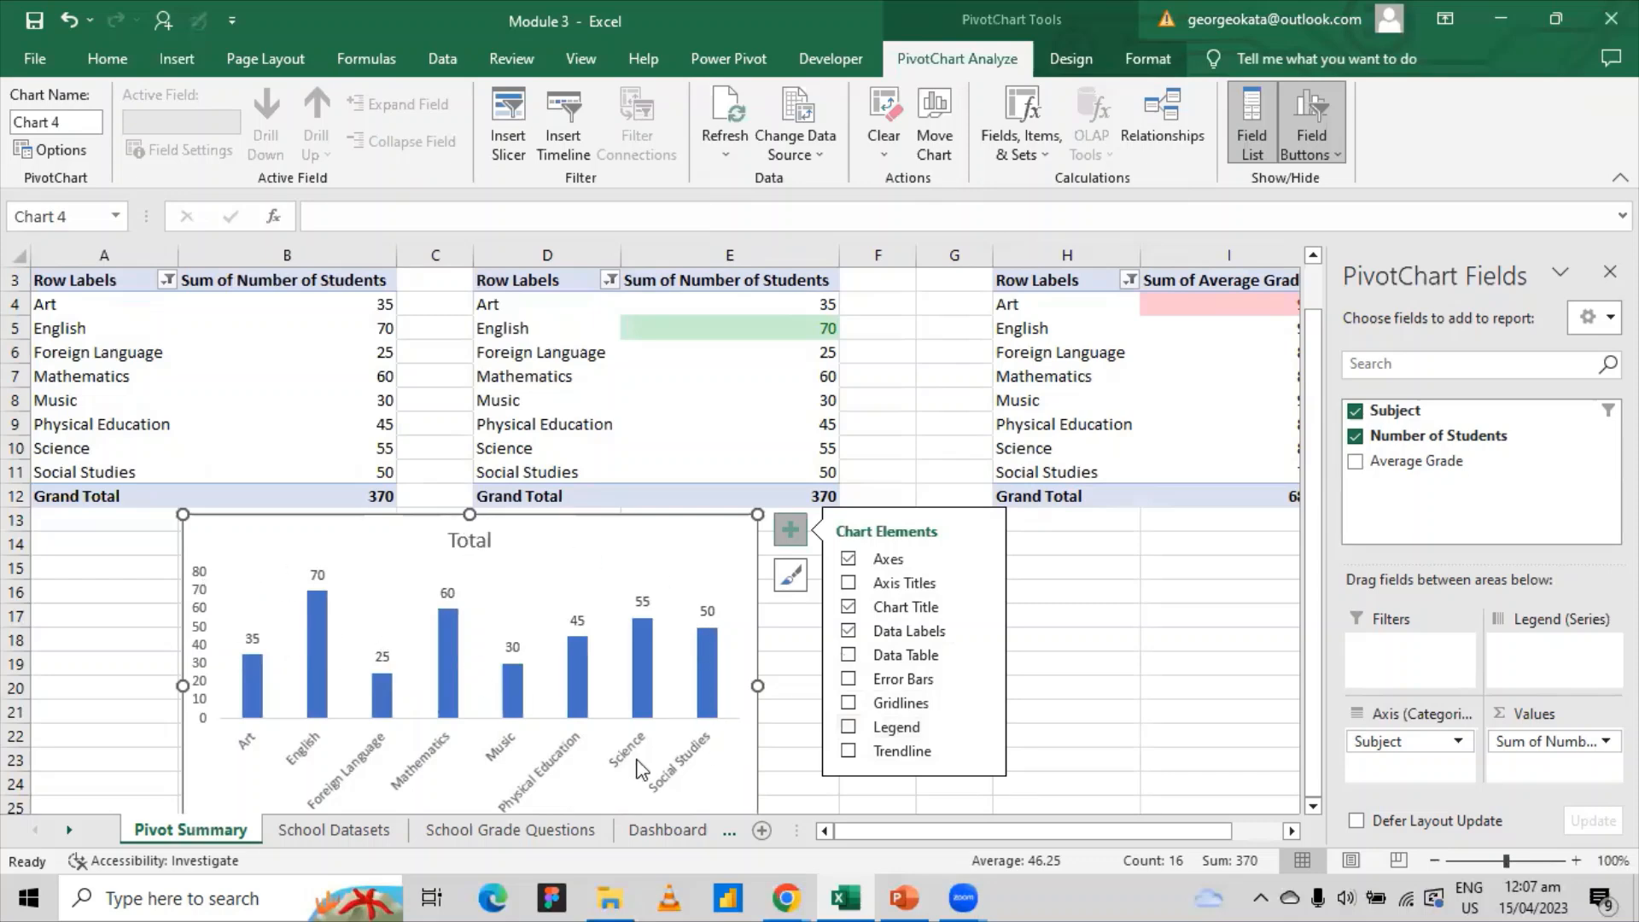
- Sort the subjects on the chart's horizontal axis from A to Z
left_click(656, 779)
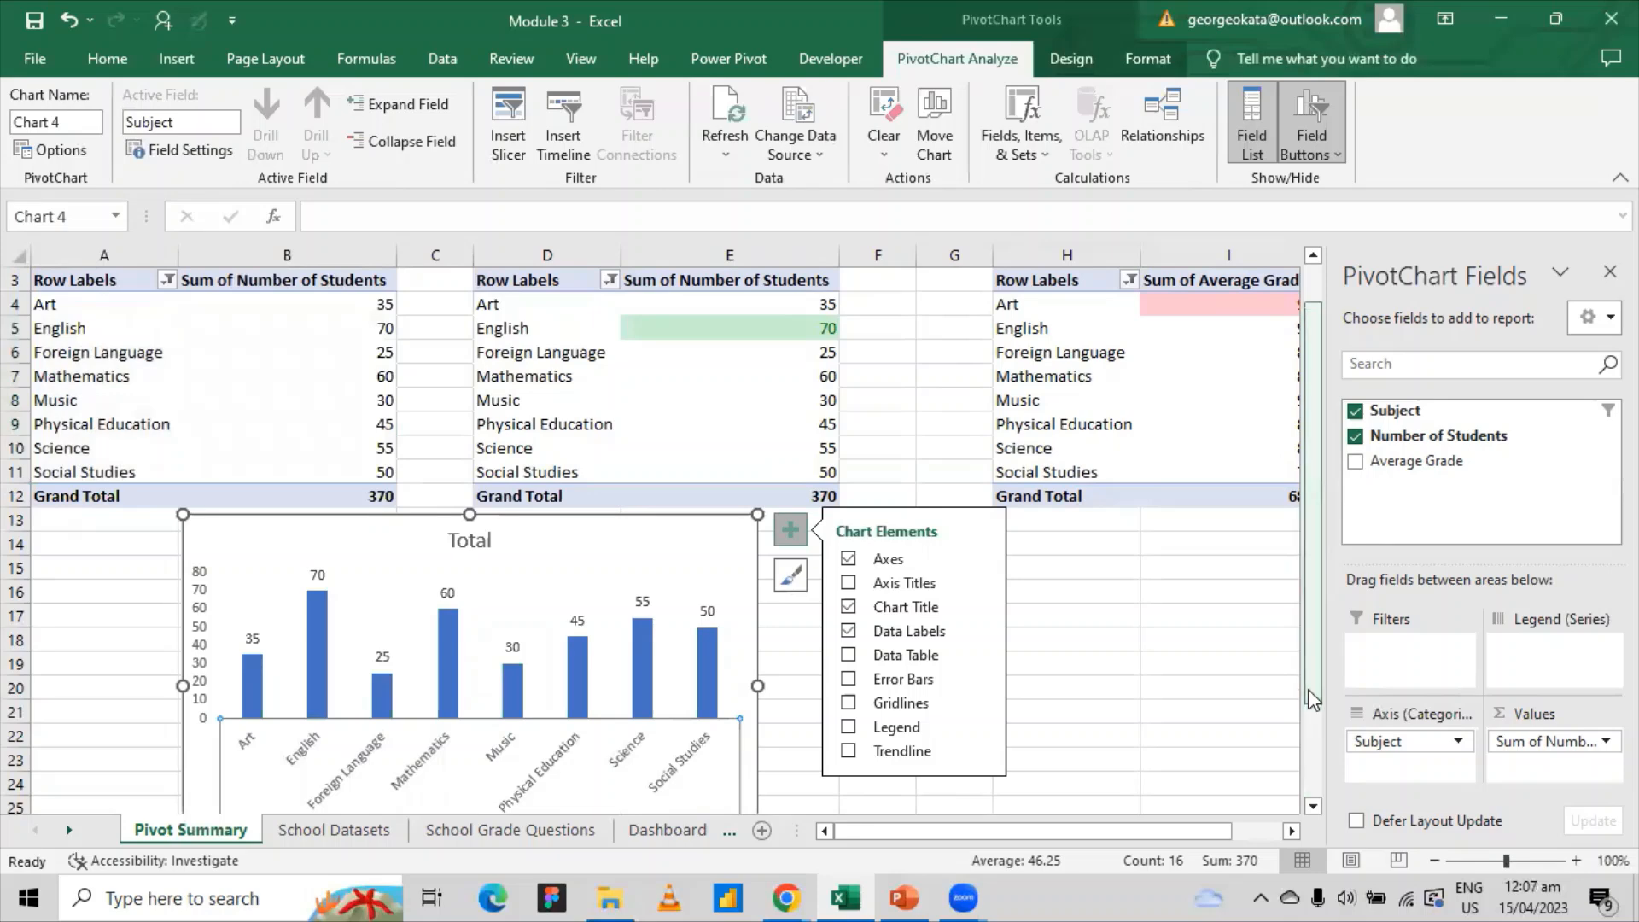
left_click(1312, 777)
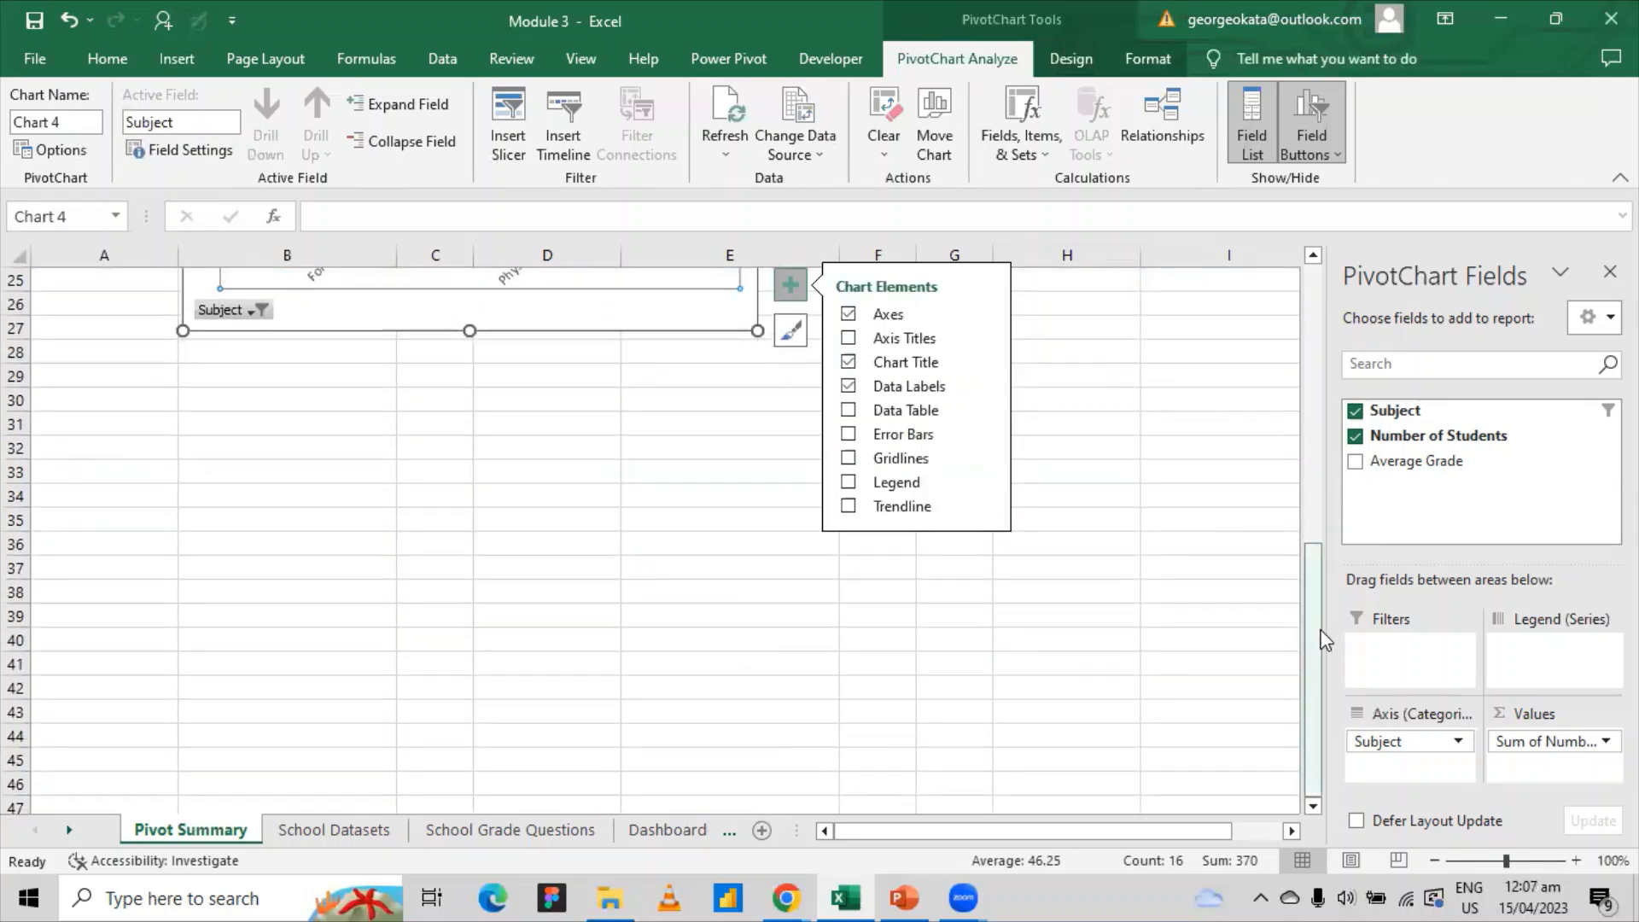
scroll(1319, 597, "up", 3)
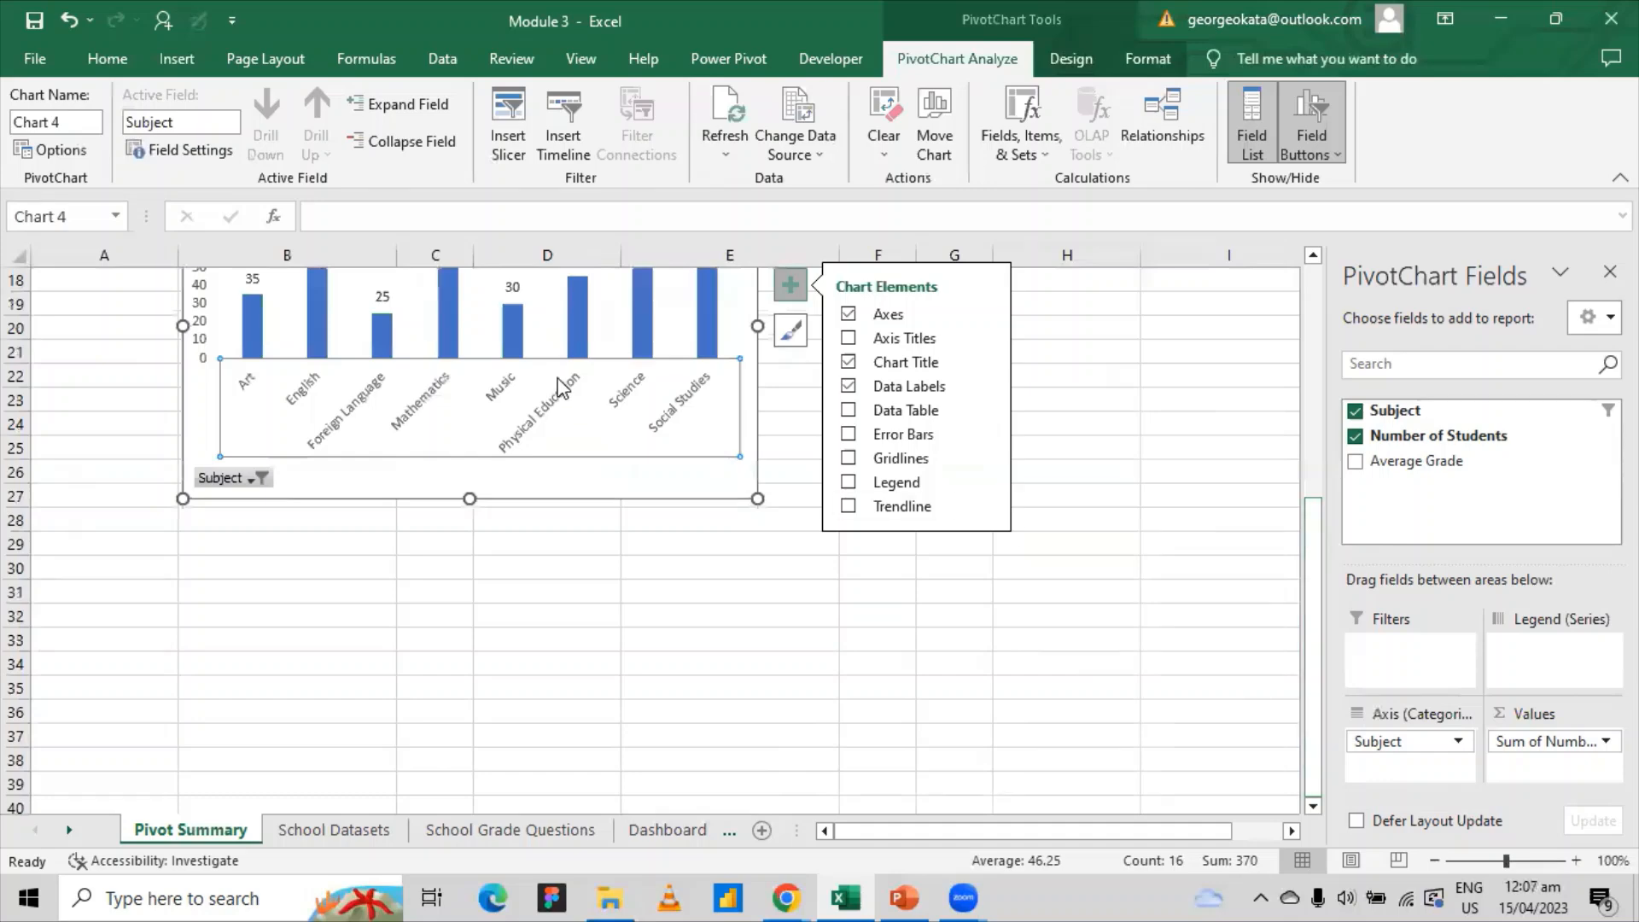
right_click(559, 386)
mouse_move(726, 401)
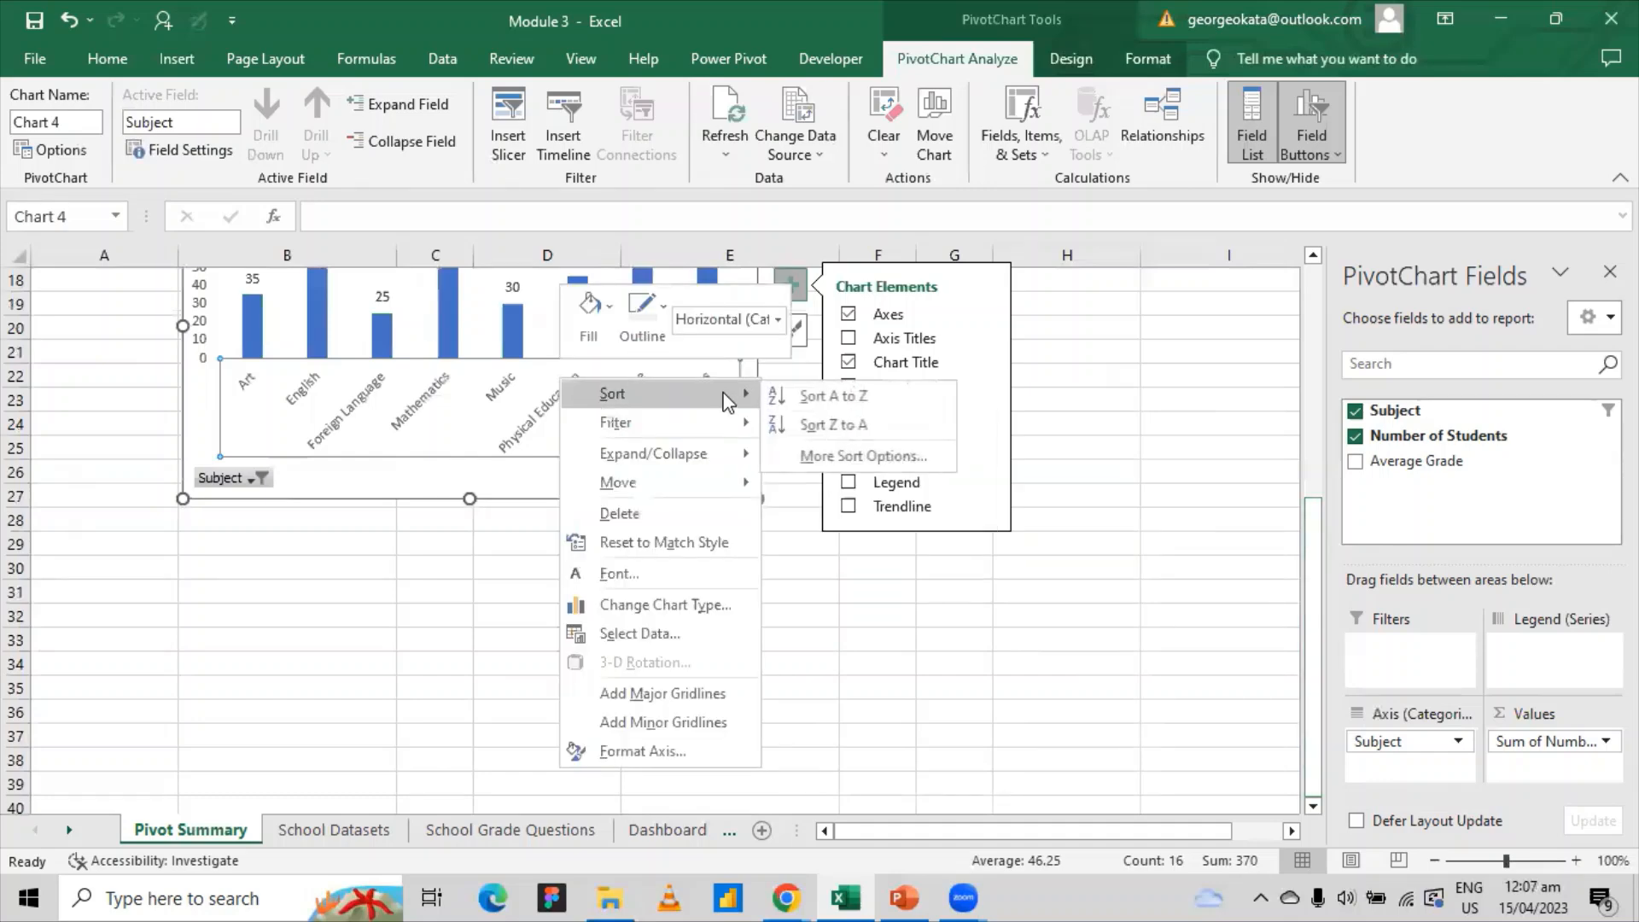
left_click(807, 397)
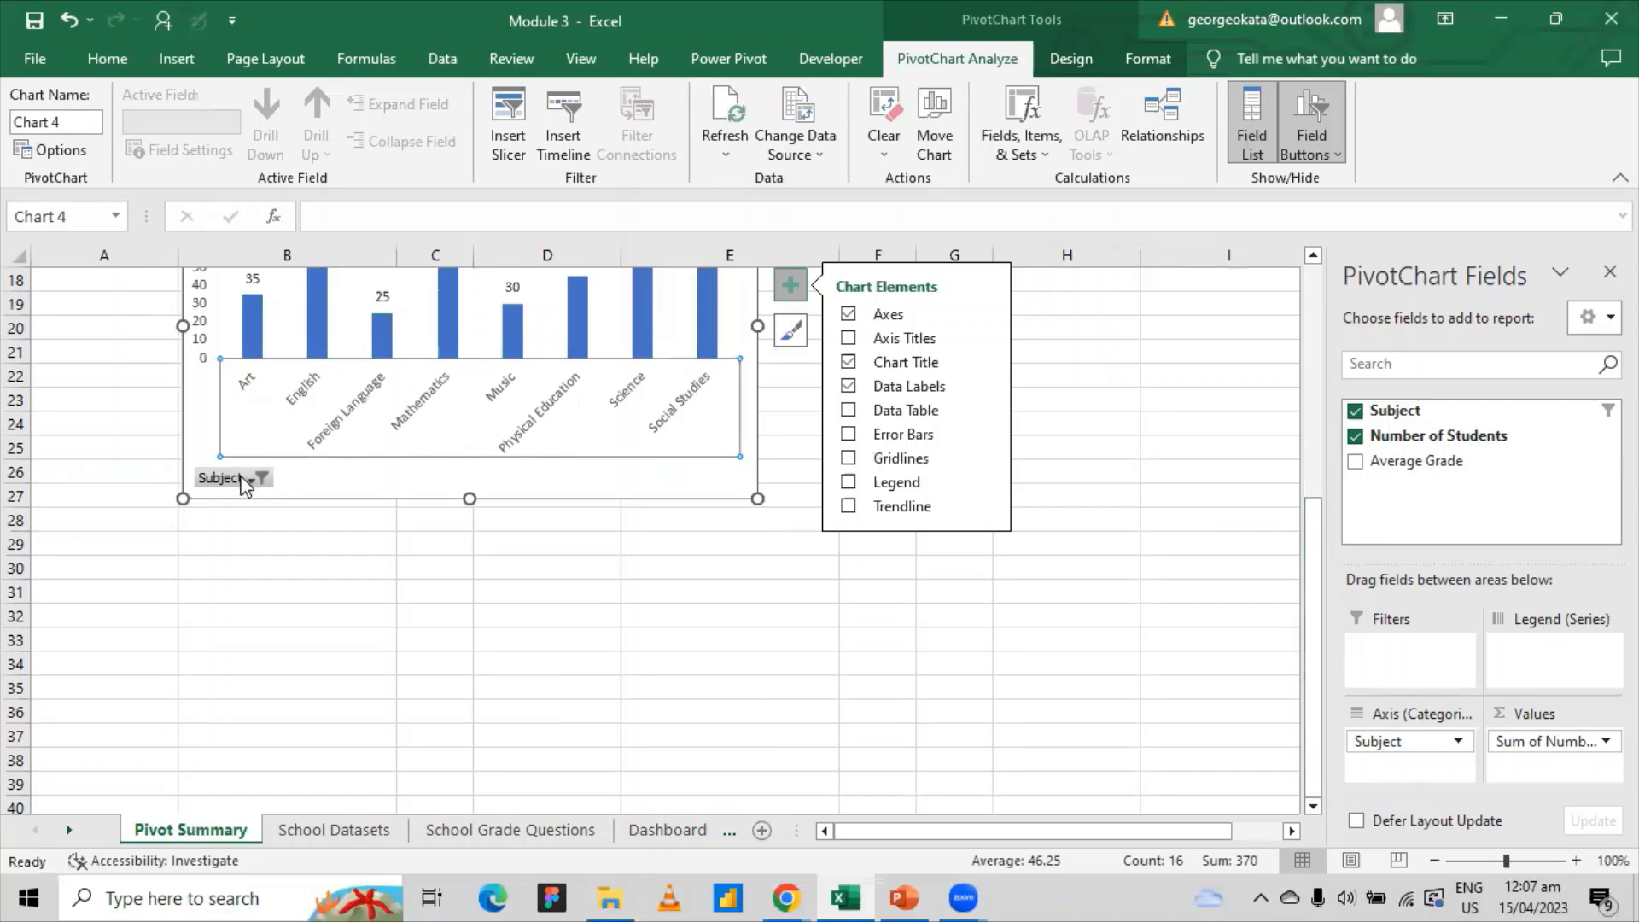
- Hide the Subject axis field button on the column chart
right_click(243, 485)
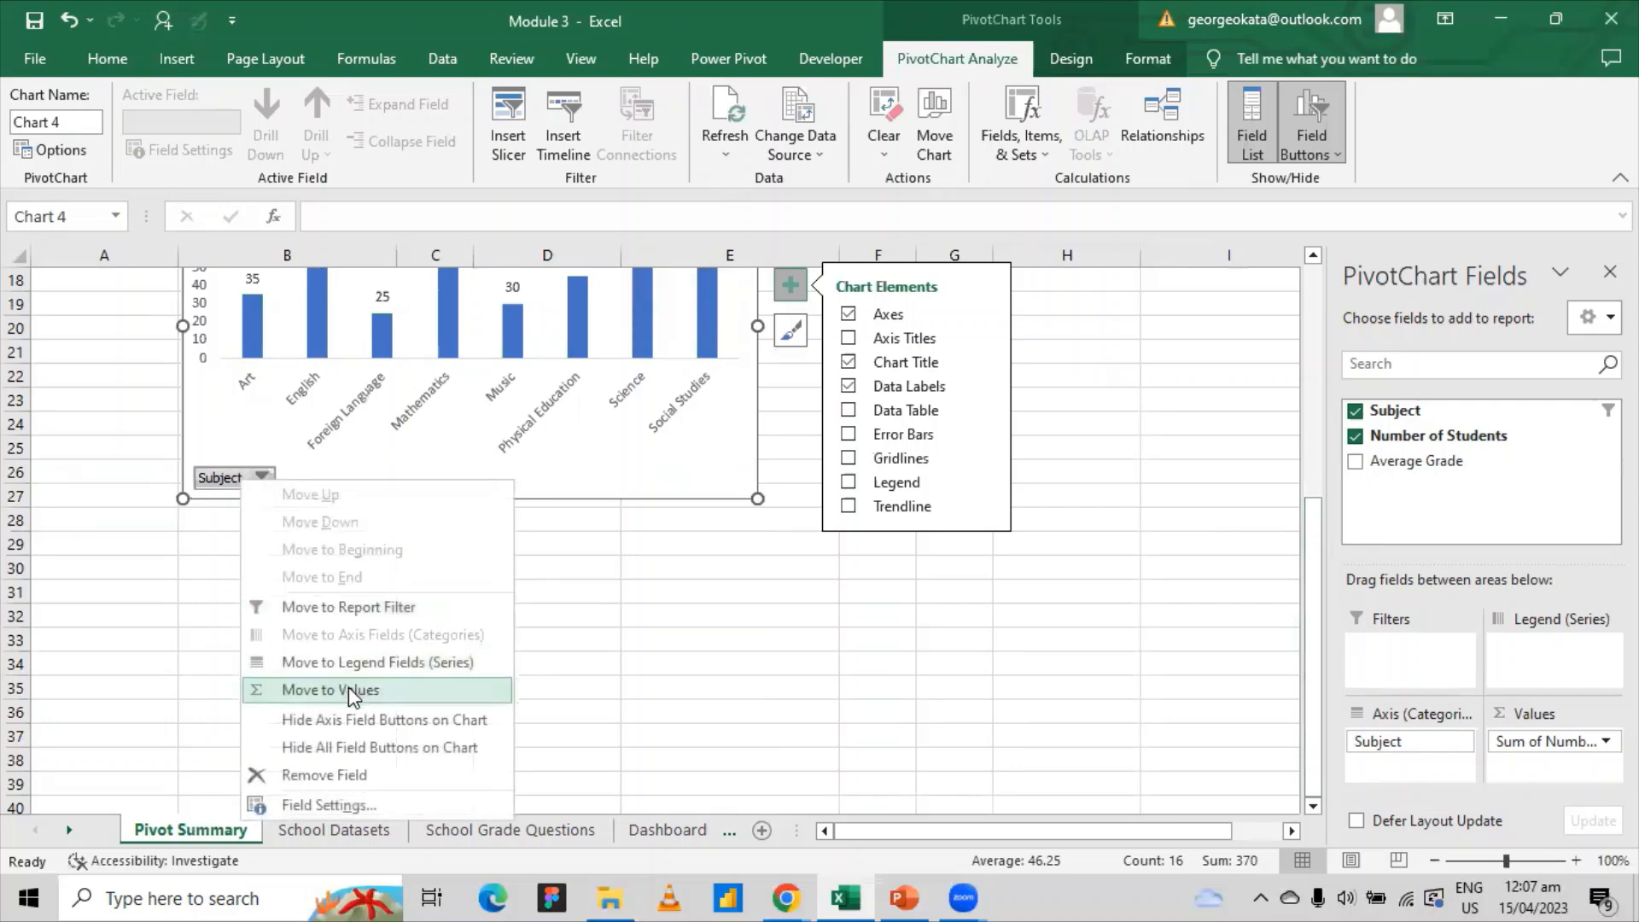
left_click(419, 726)
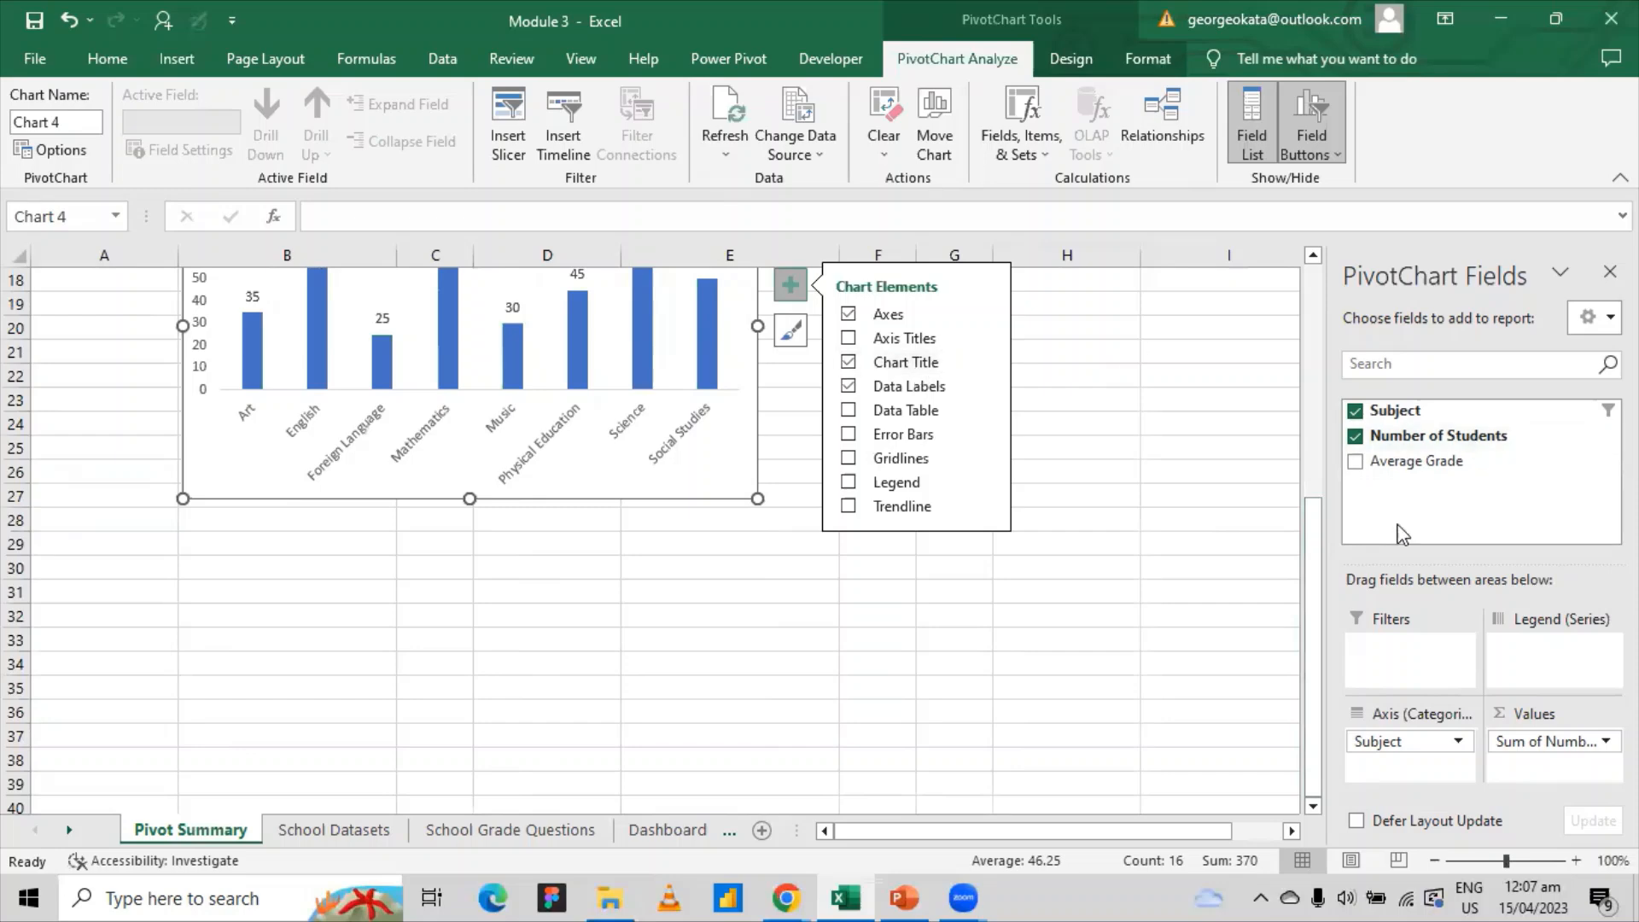
left_click_drag(1313, 540, 1299, 454)
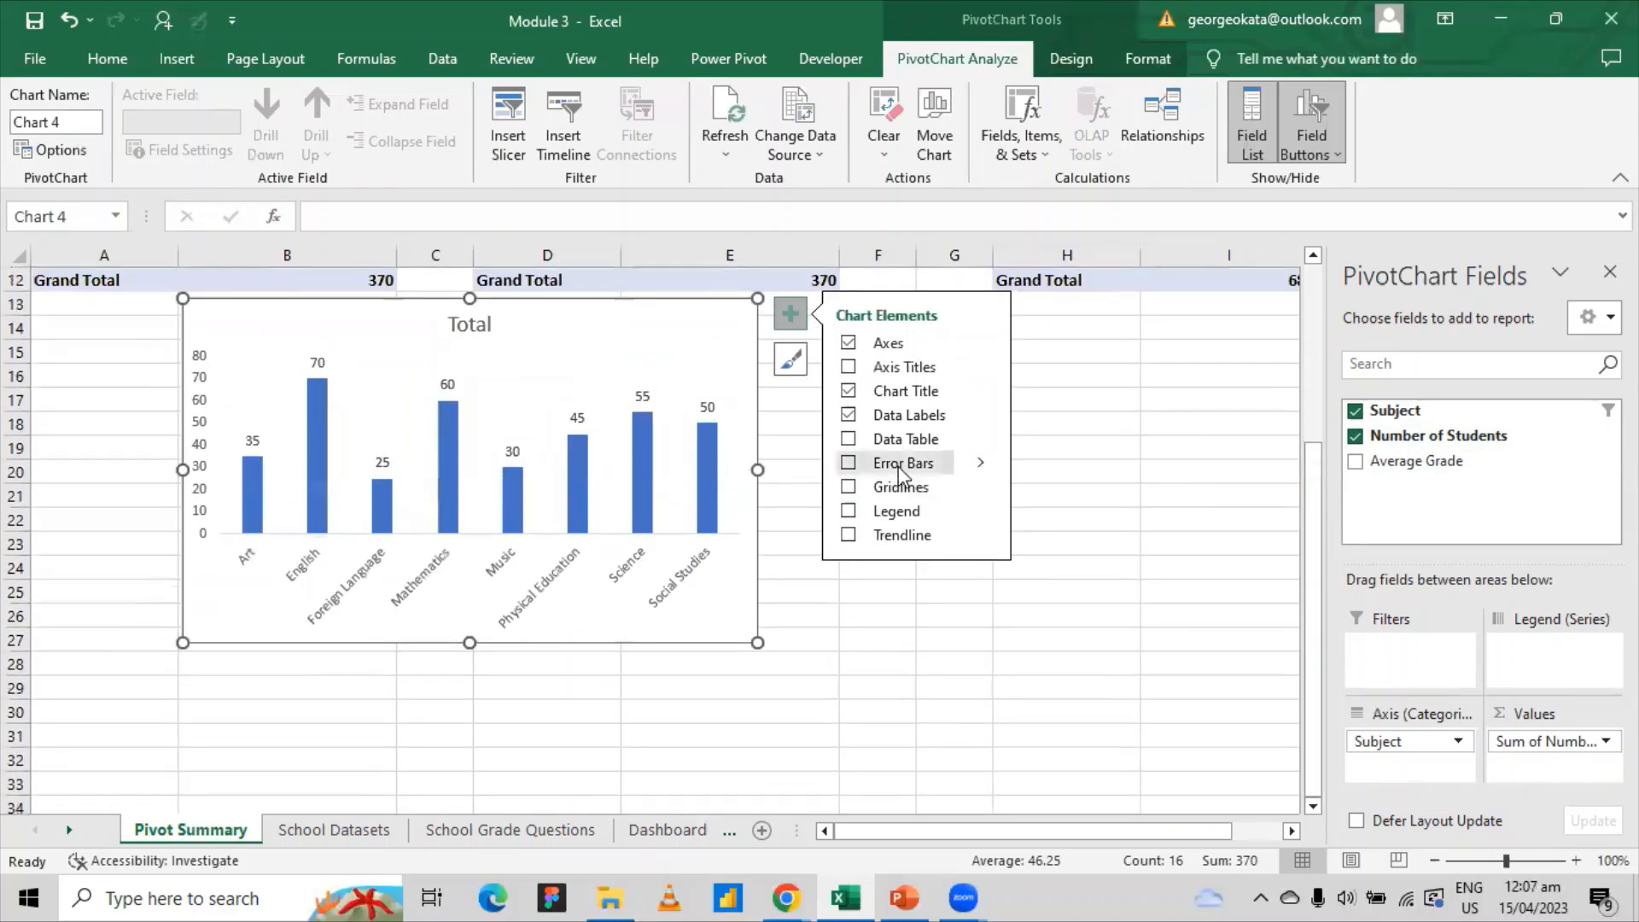
left_click(693, 572)
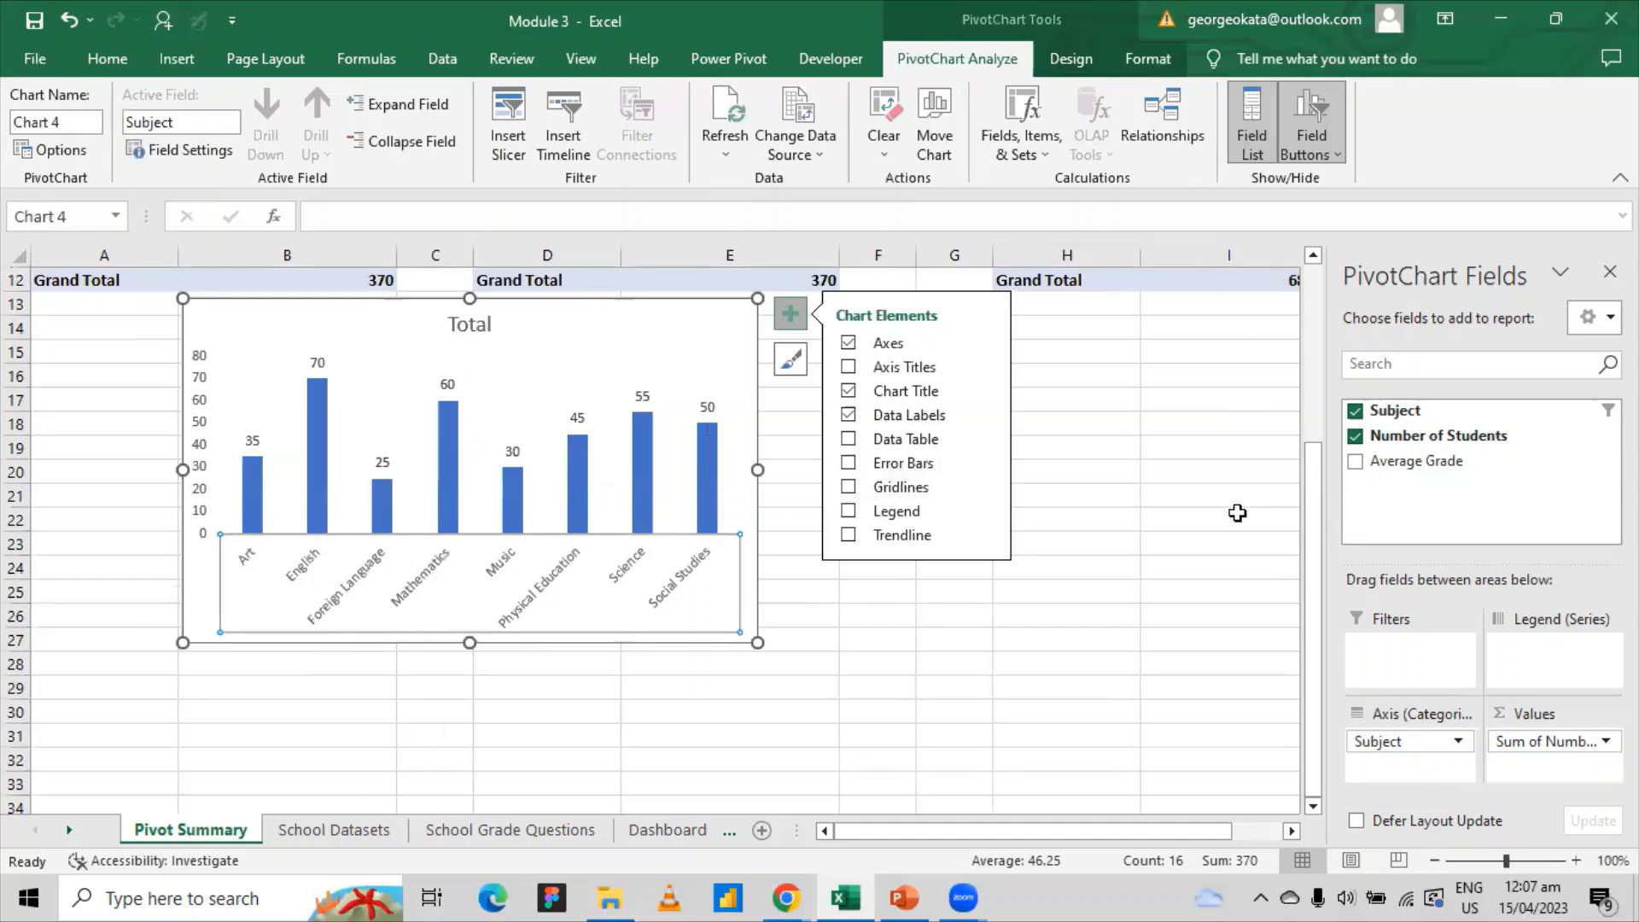
- Check the wording of the number-of-students question on the School Grade Questions sheet and title the column chart "Total Number of Students to Subjects"
left_click(470, 332)
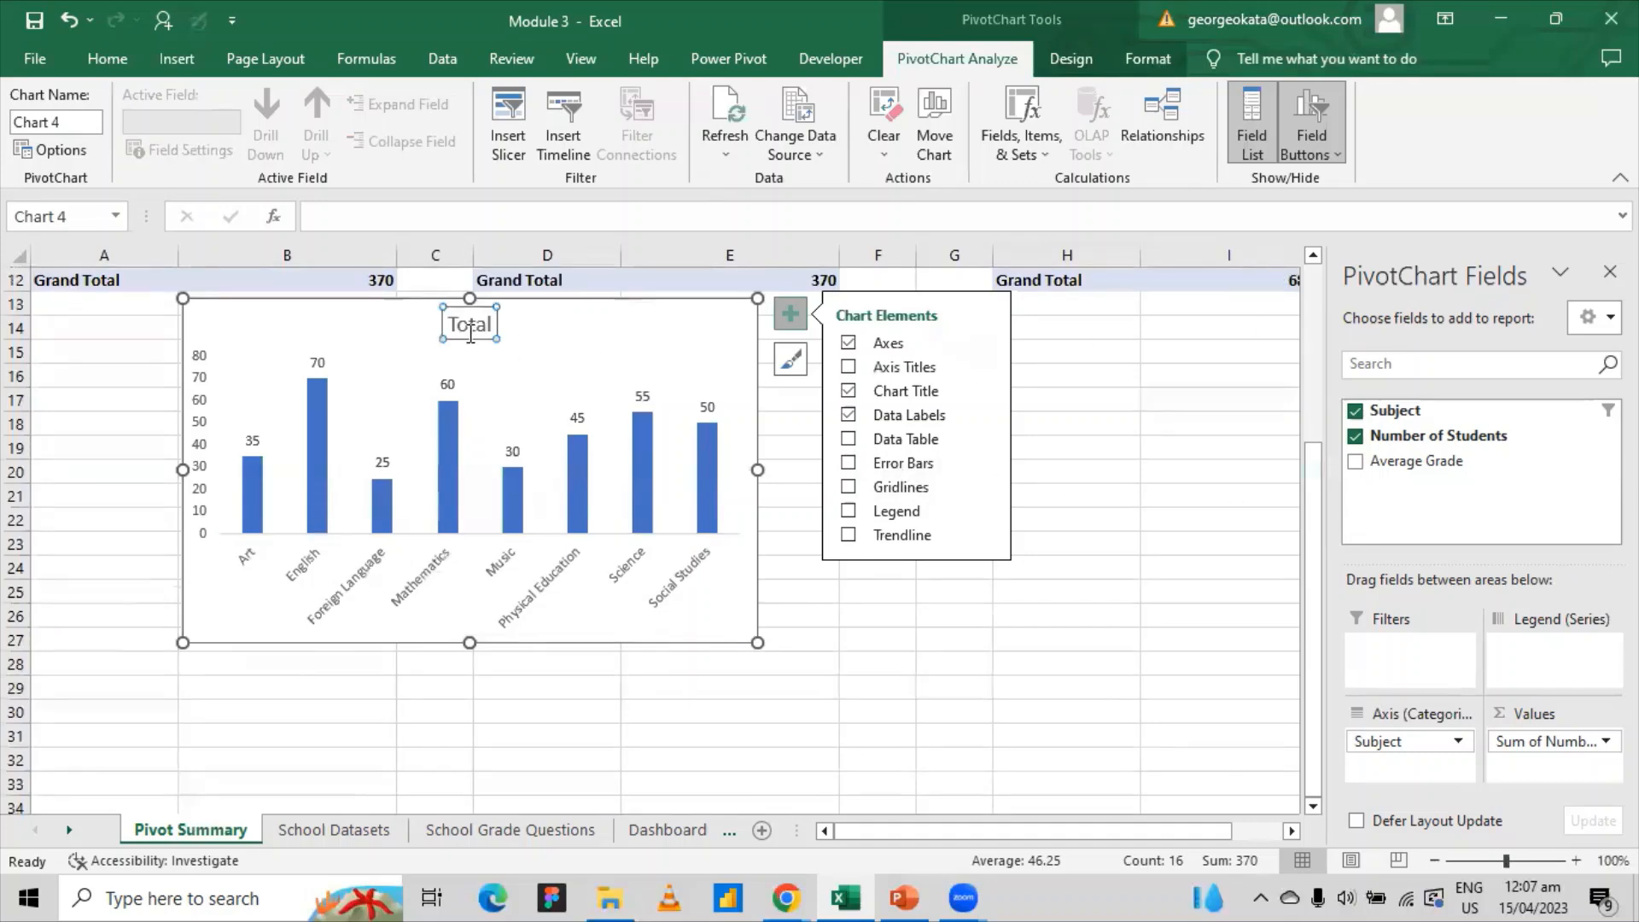
left_click(554, 822)
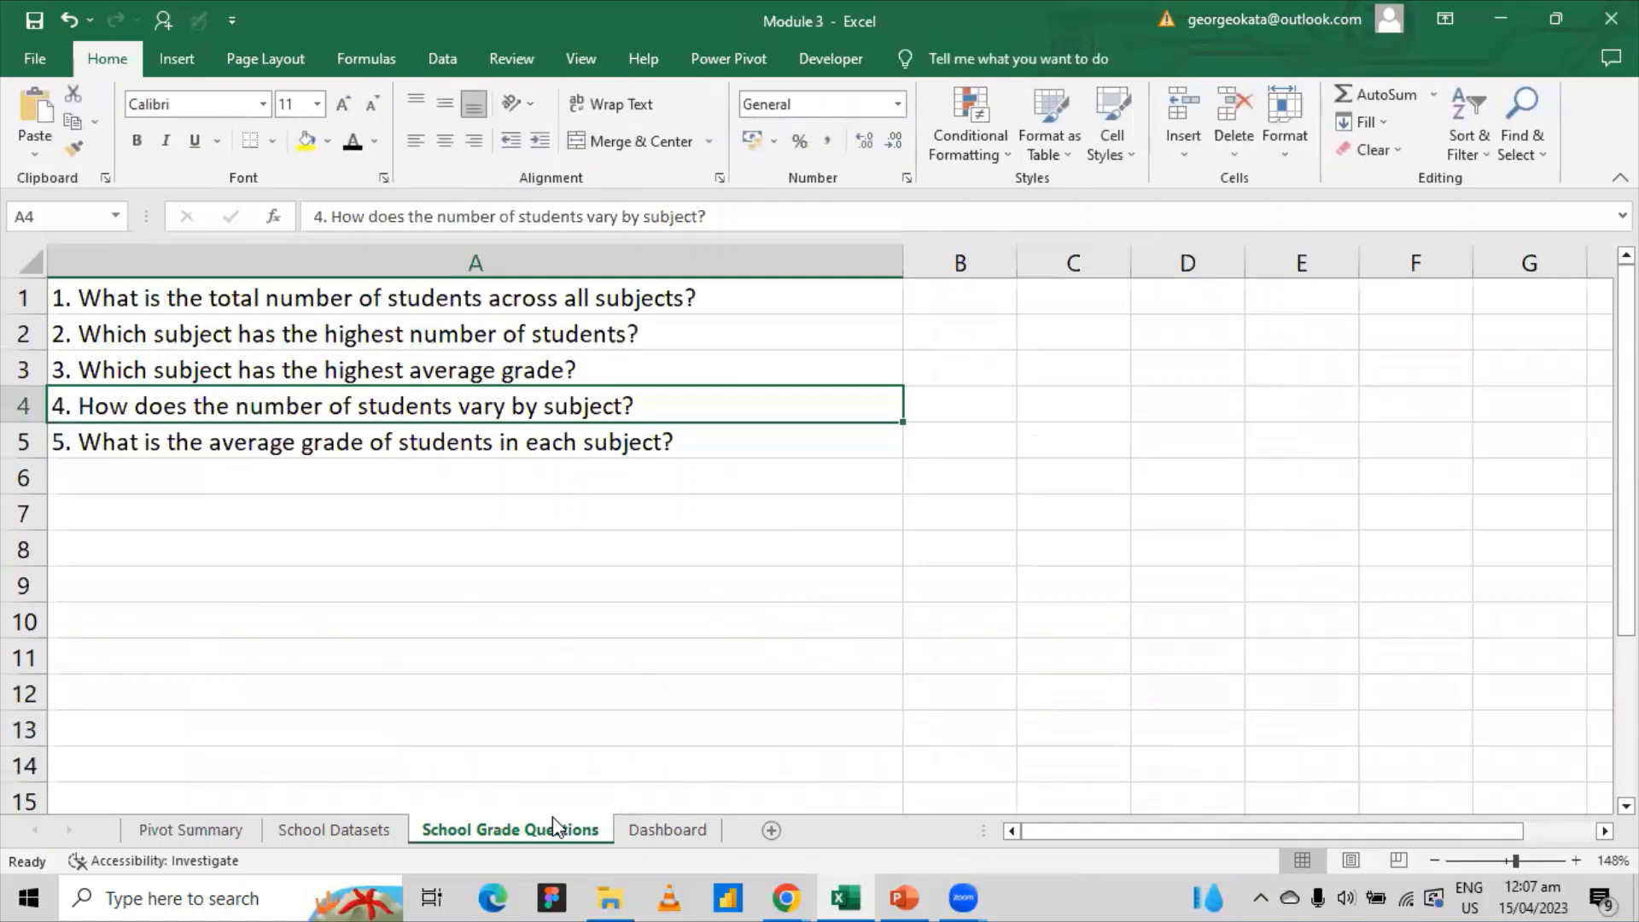
left_click(205, 833)
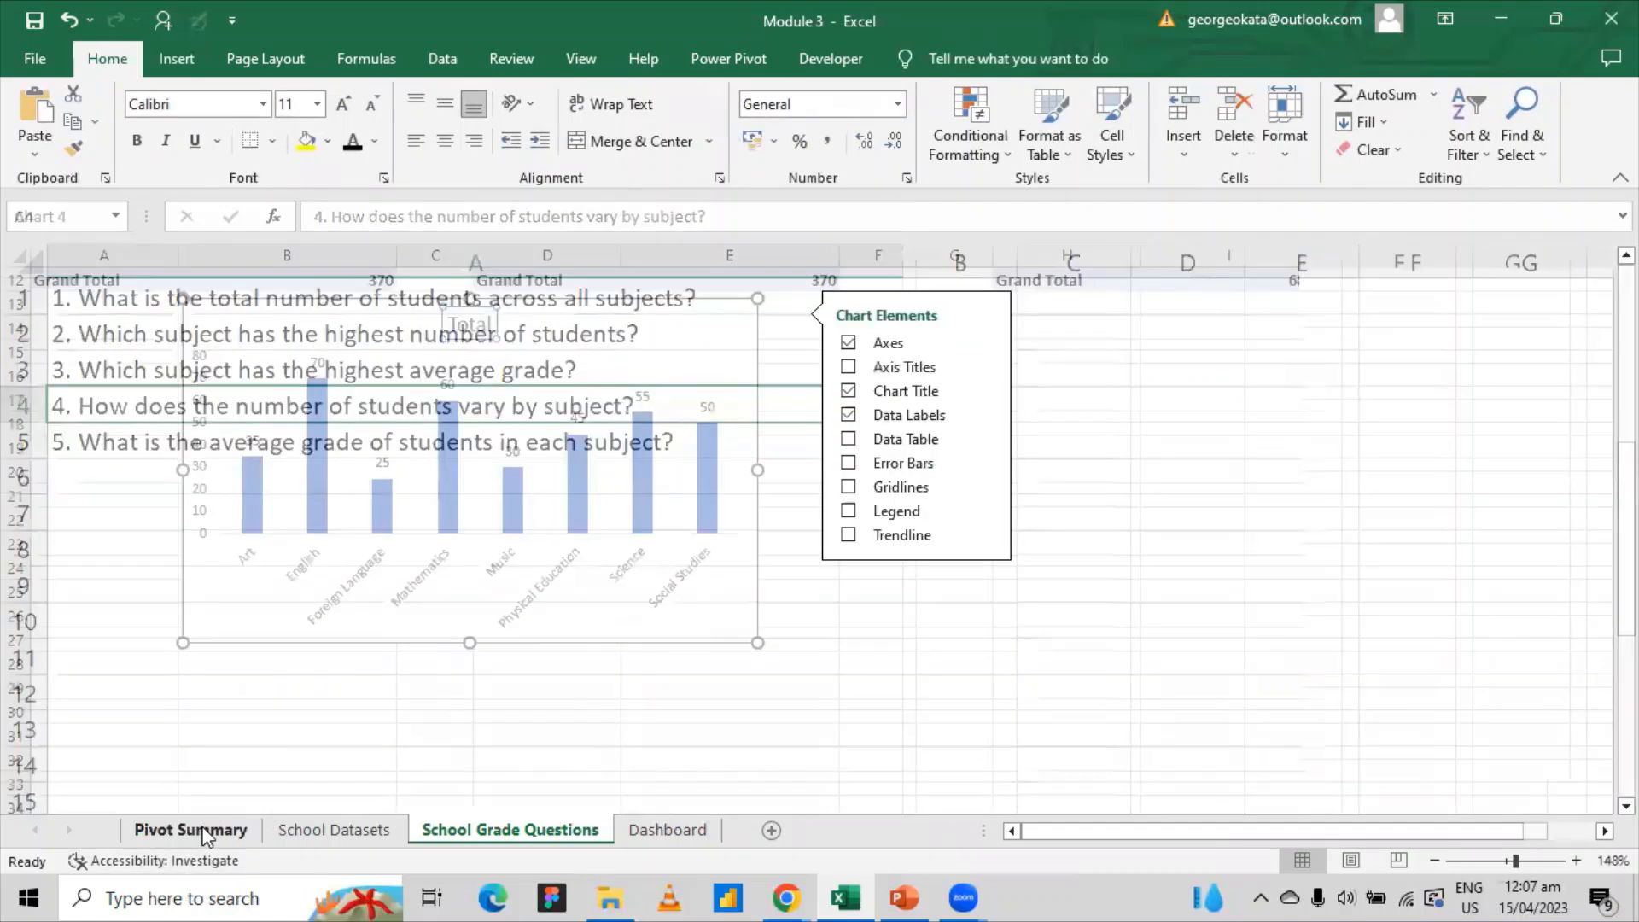
left_click(493, 324)
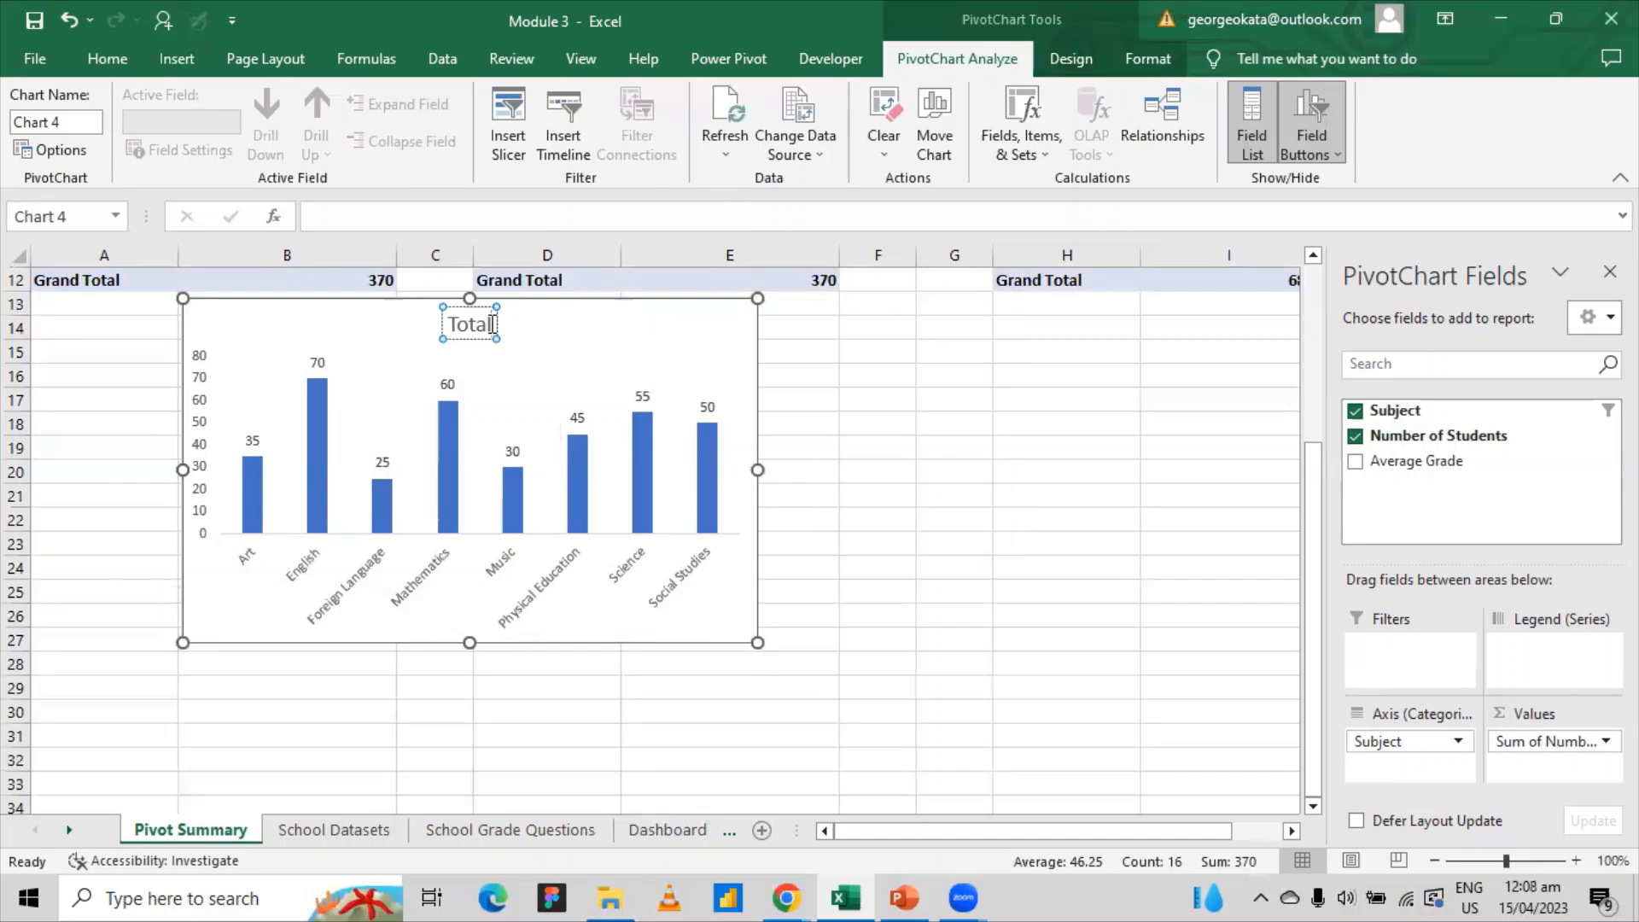
type("Numb")
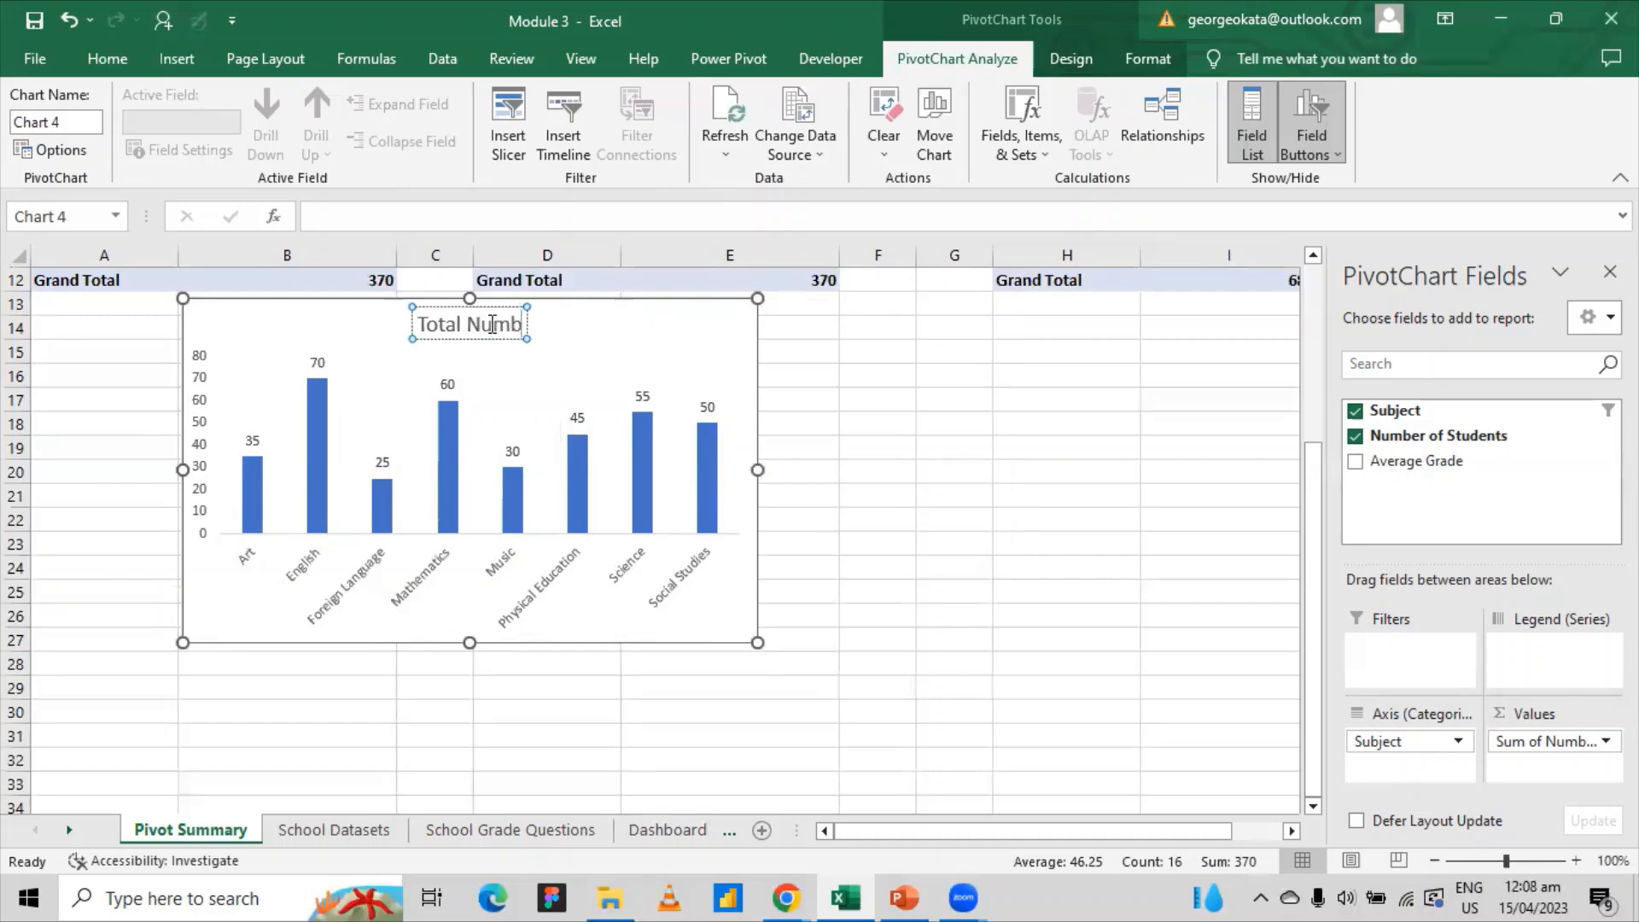
type("er of")
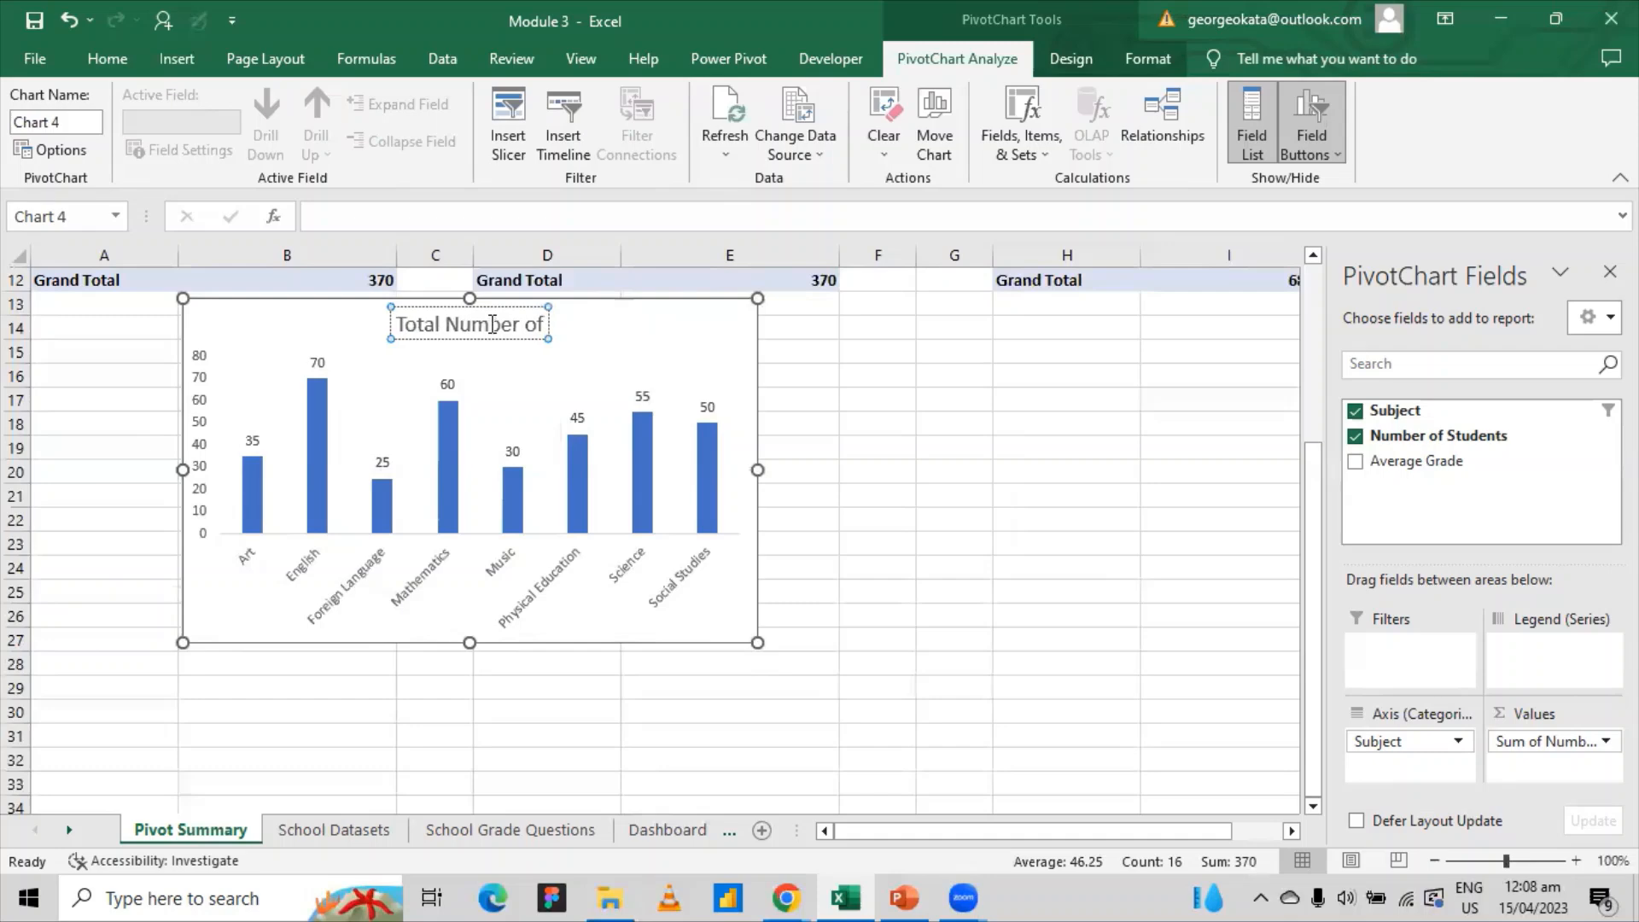
type(" Students")
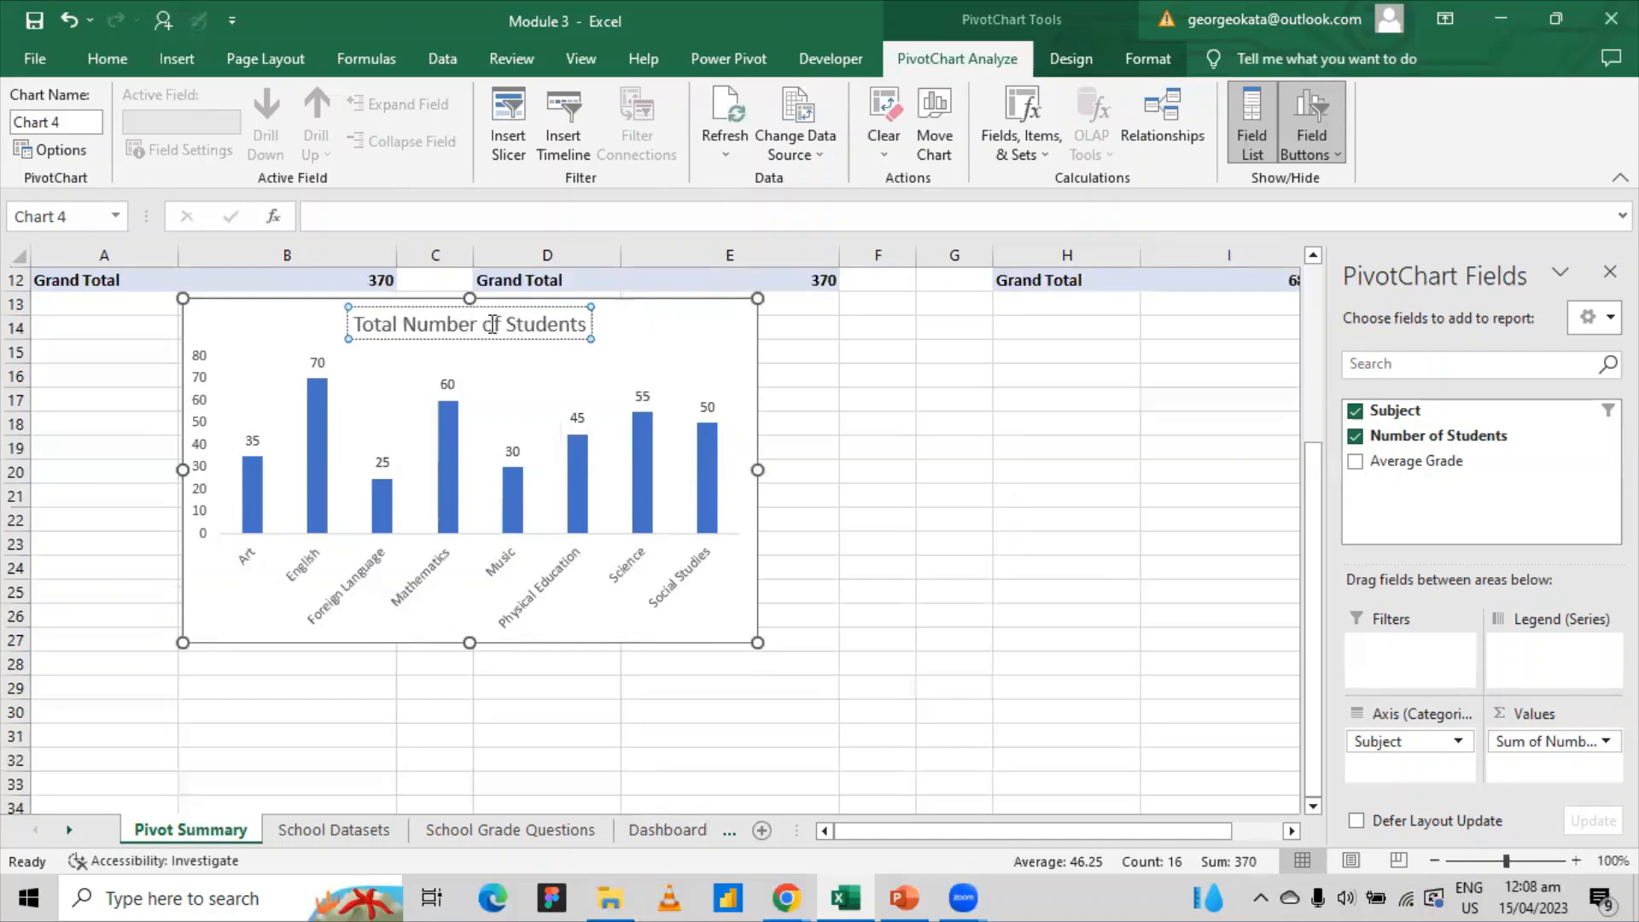
type(" by")
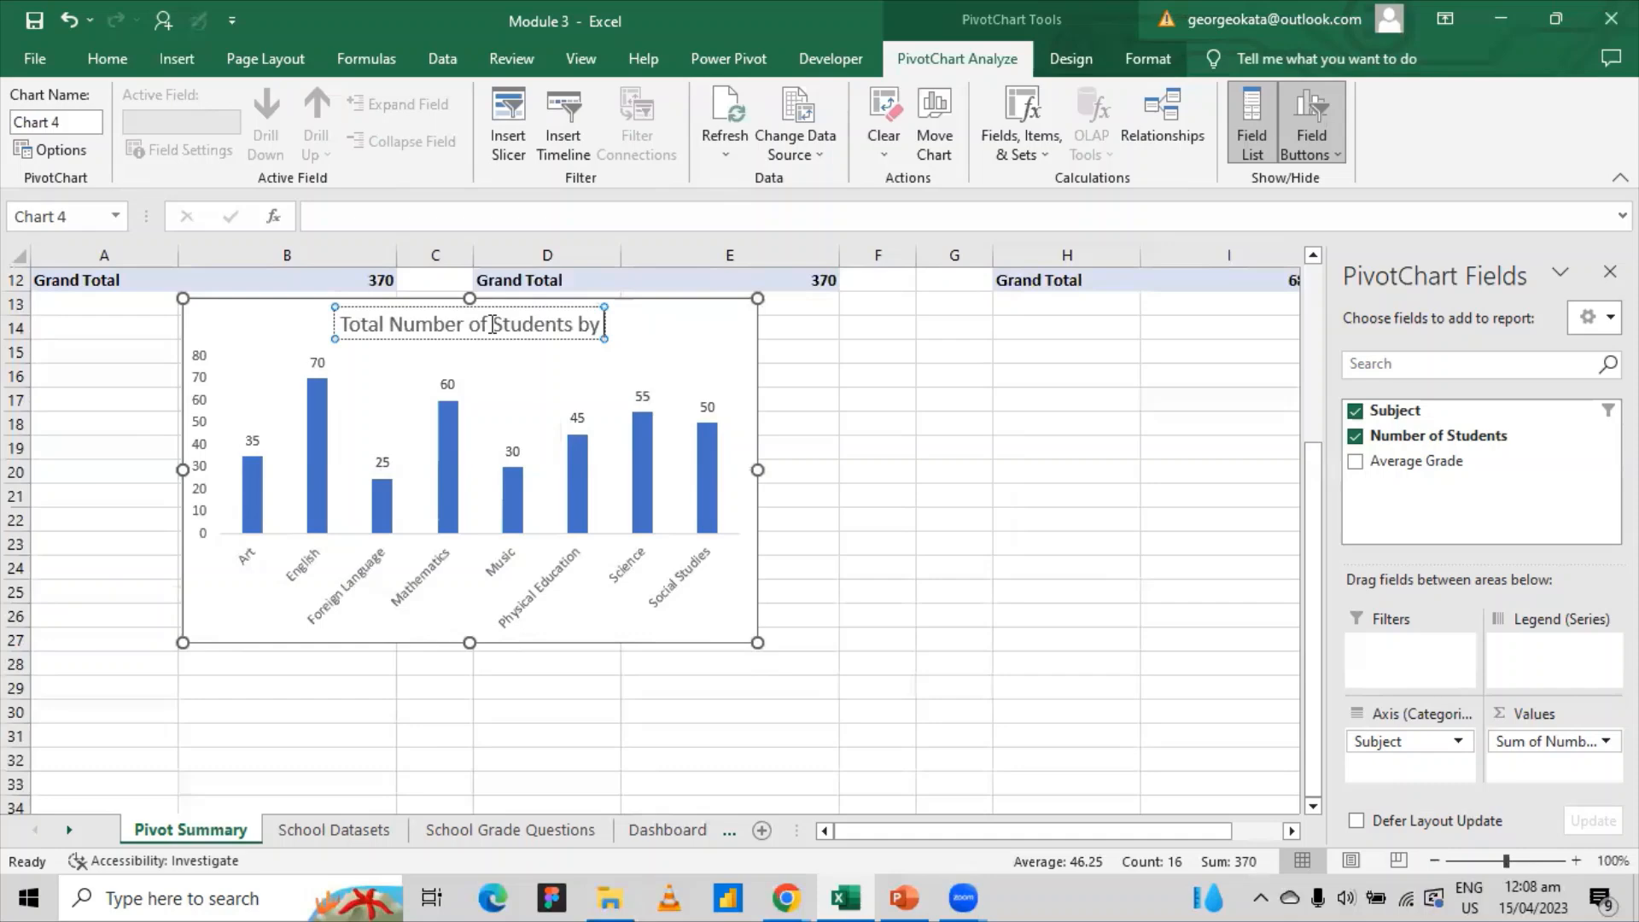
type("Su")
key("BackSpace")
key("BackSpace")
key("BackSpace")
key("BackSpace")
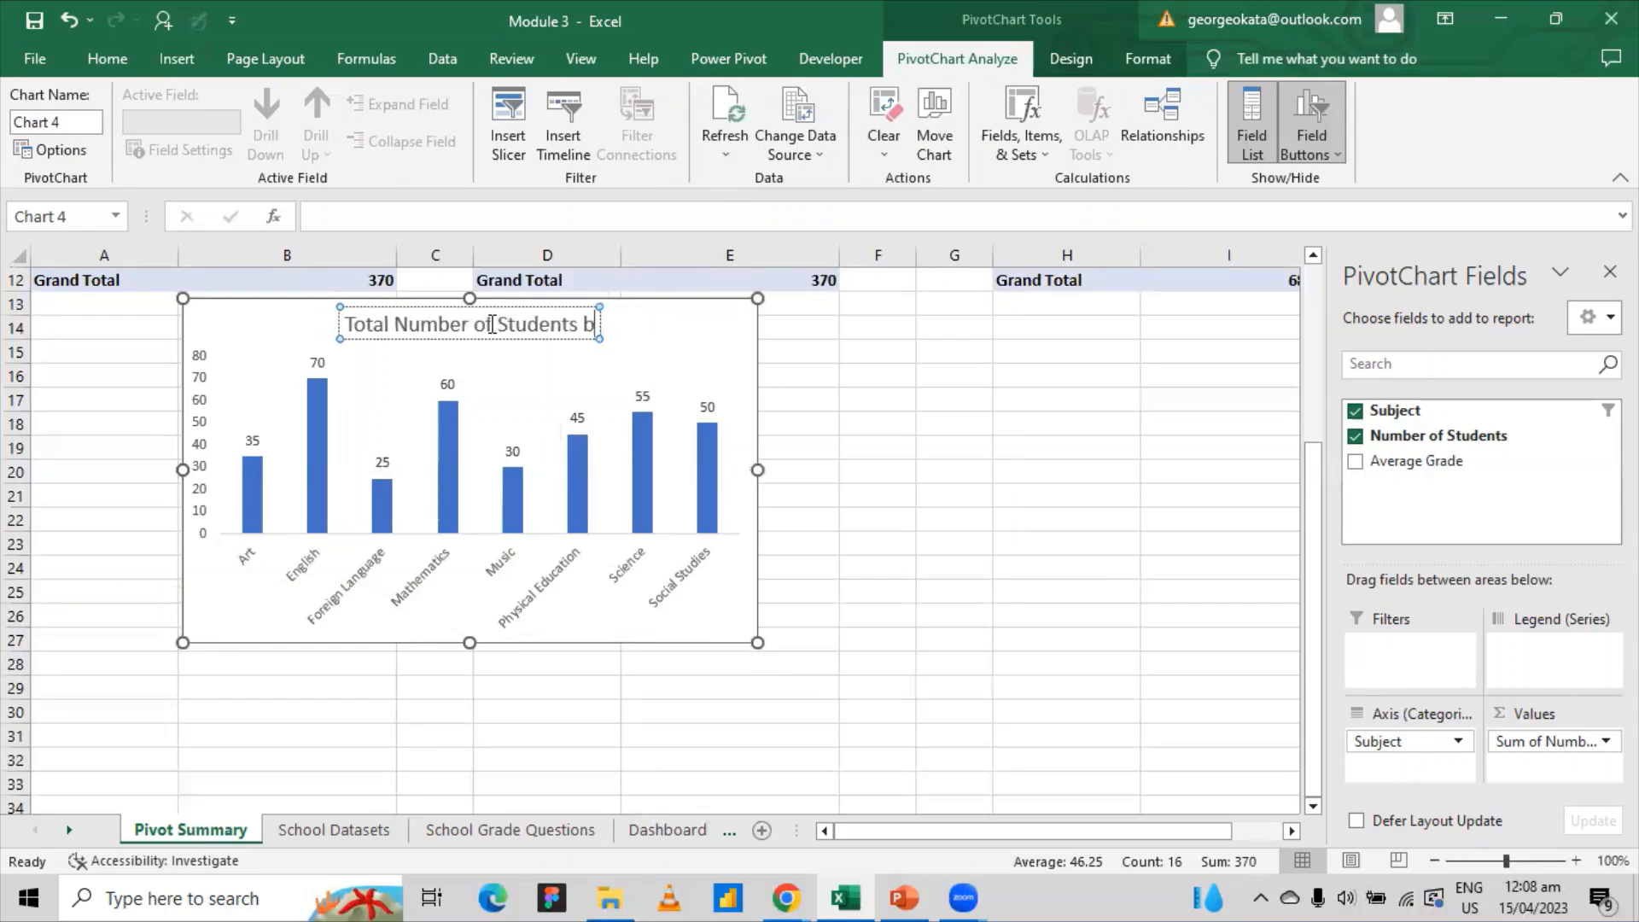
key("BackSpace")
key("BackSpace")
type("t")
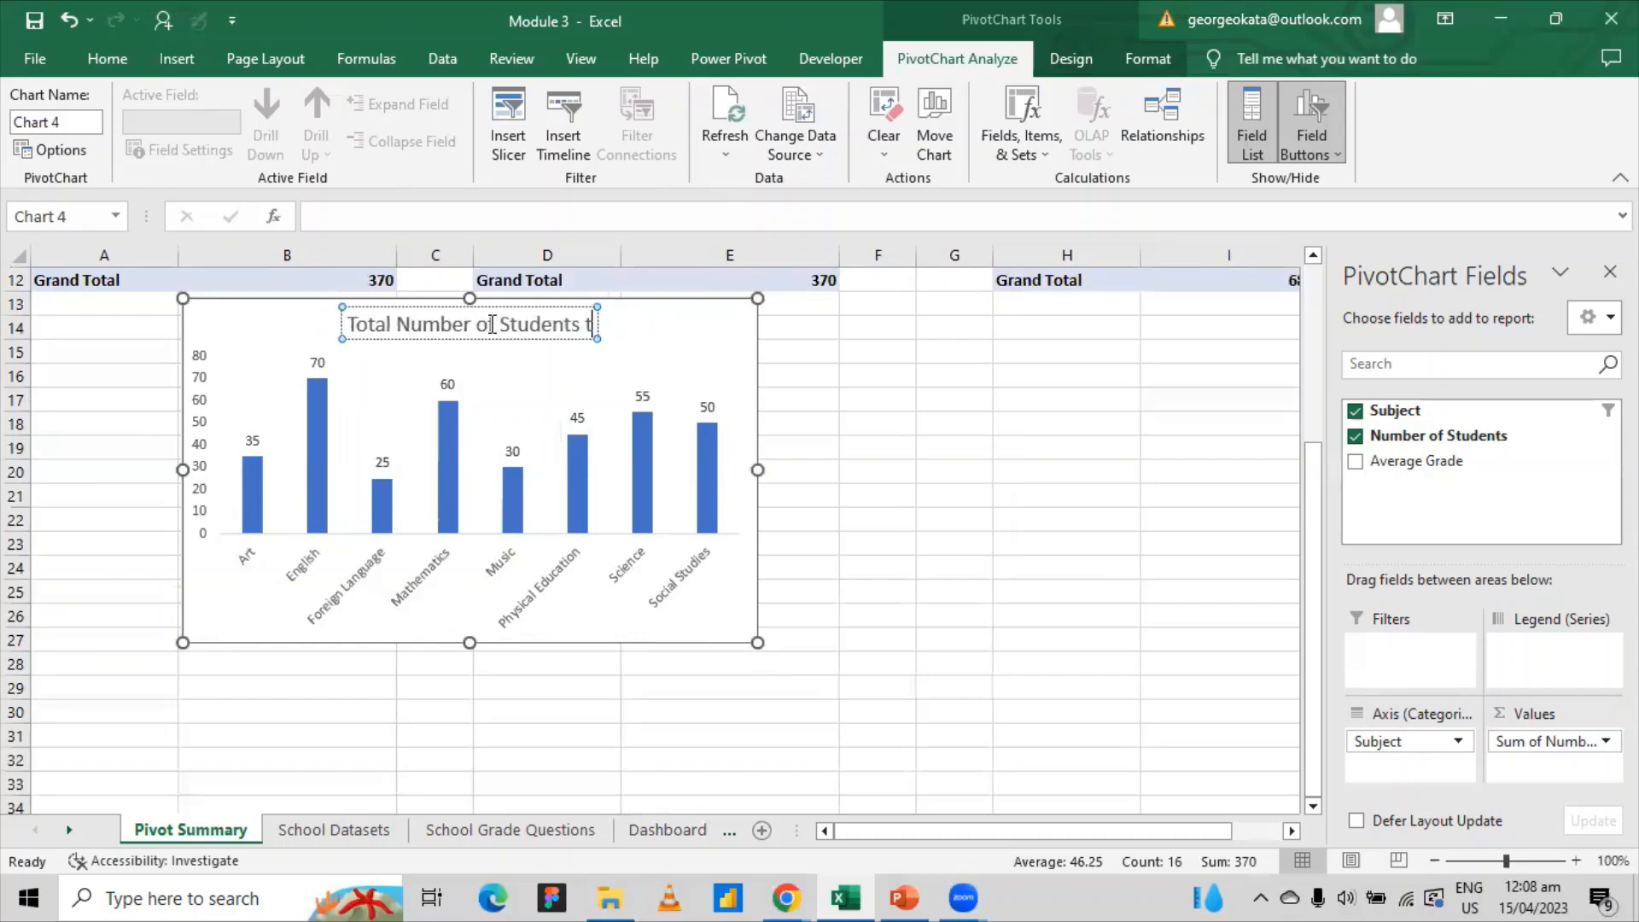
type("o S")
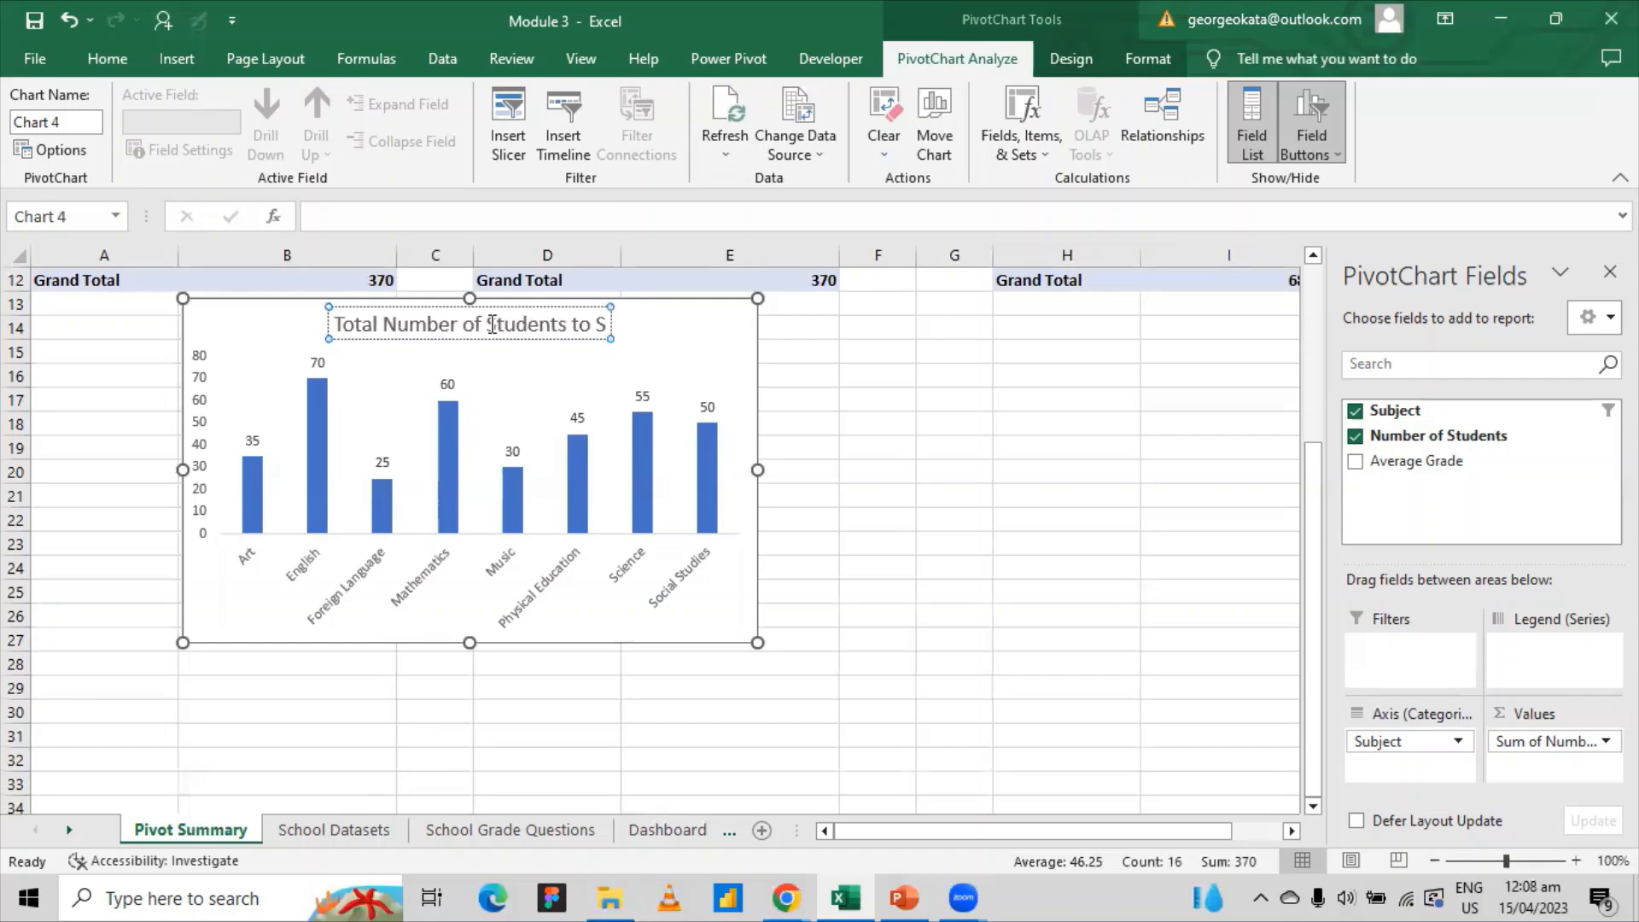
type("ubjects")
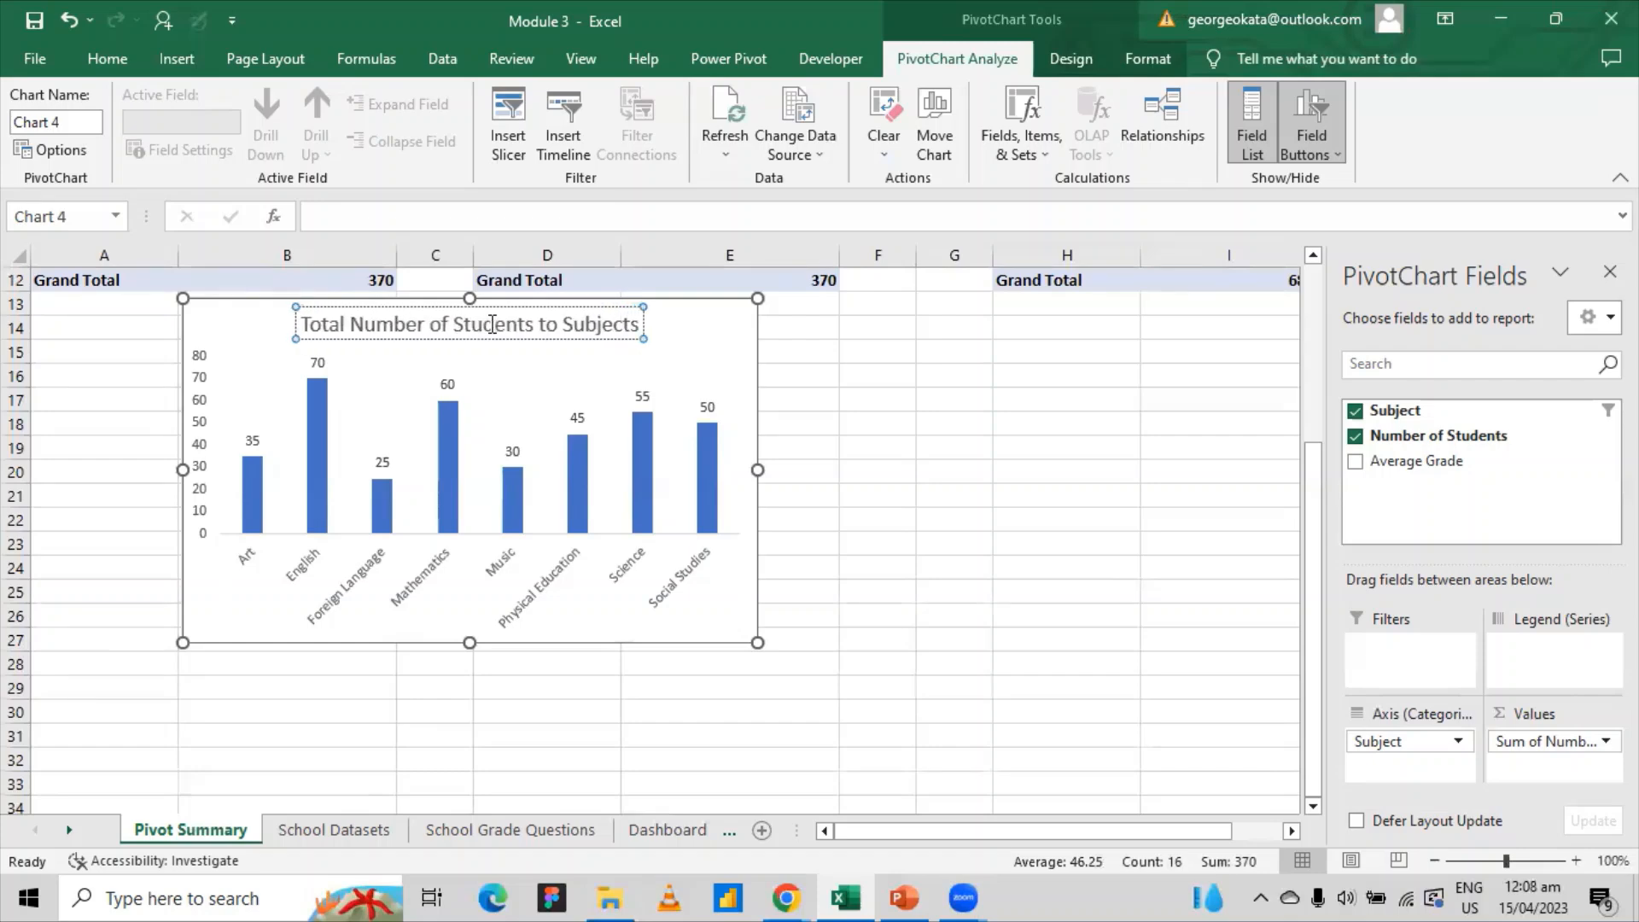
left_click(682, 337)
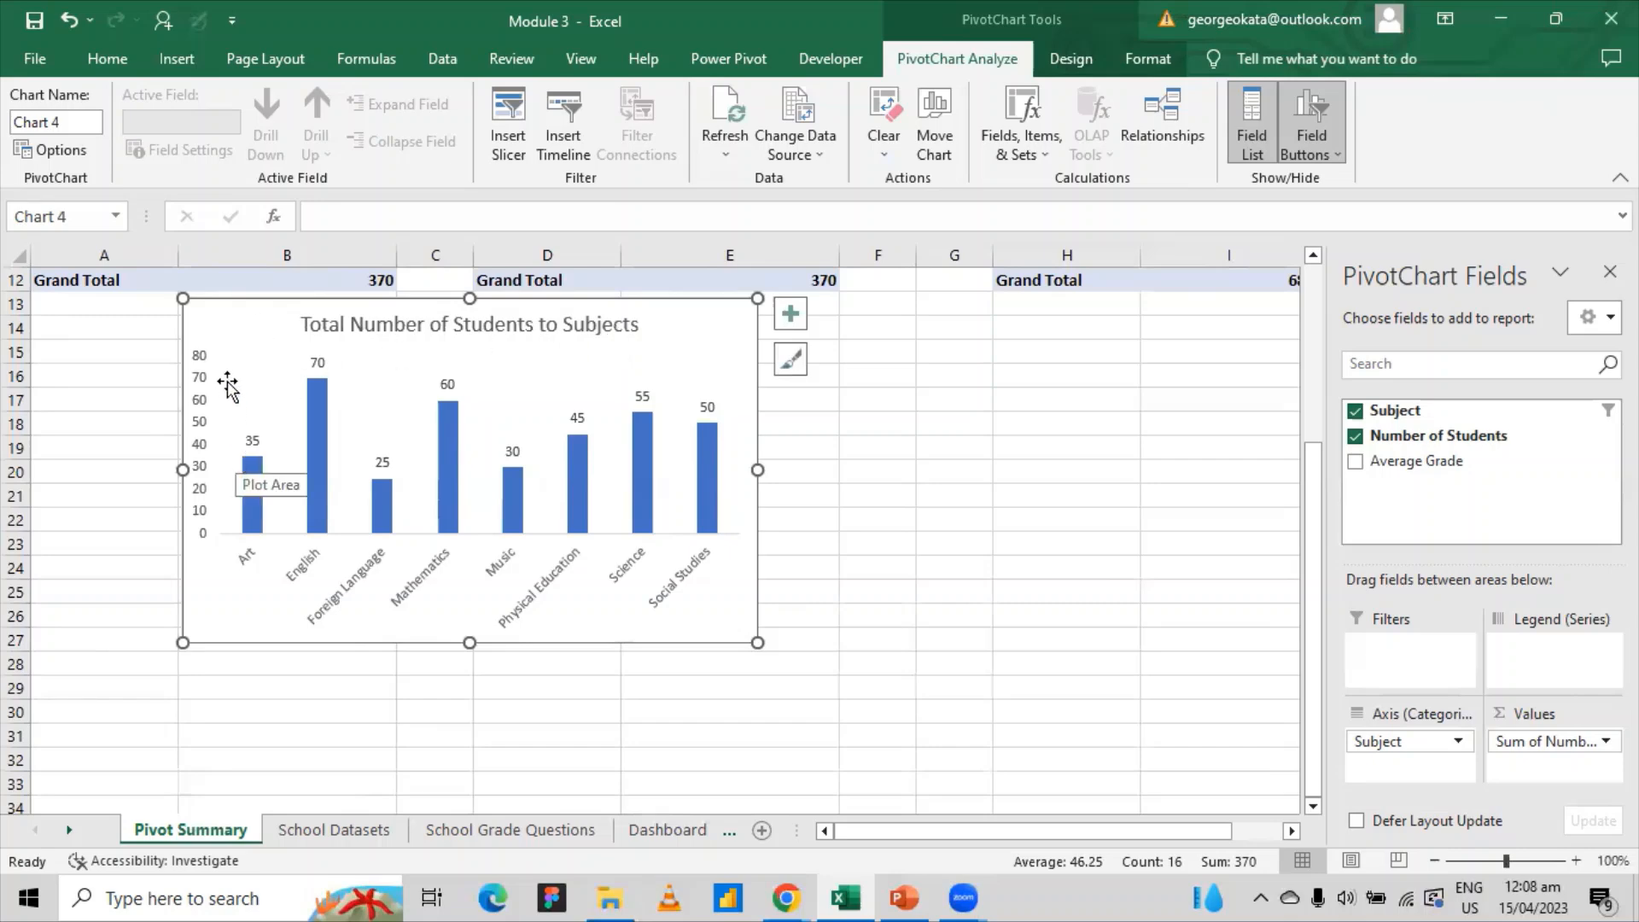
- Remove both the primary horizontal and primary vertical axes from the column chart
left_click(195, 377)
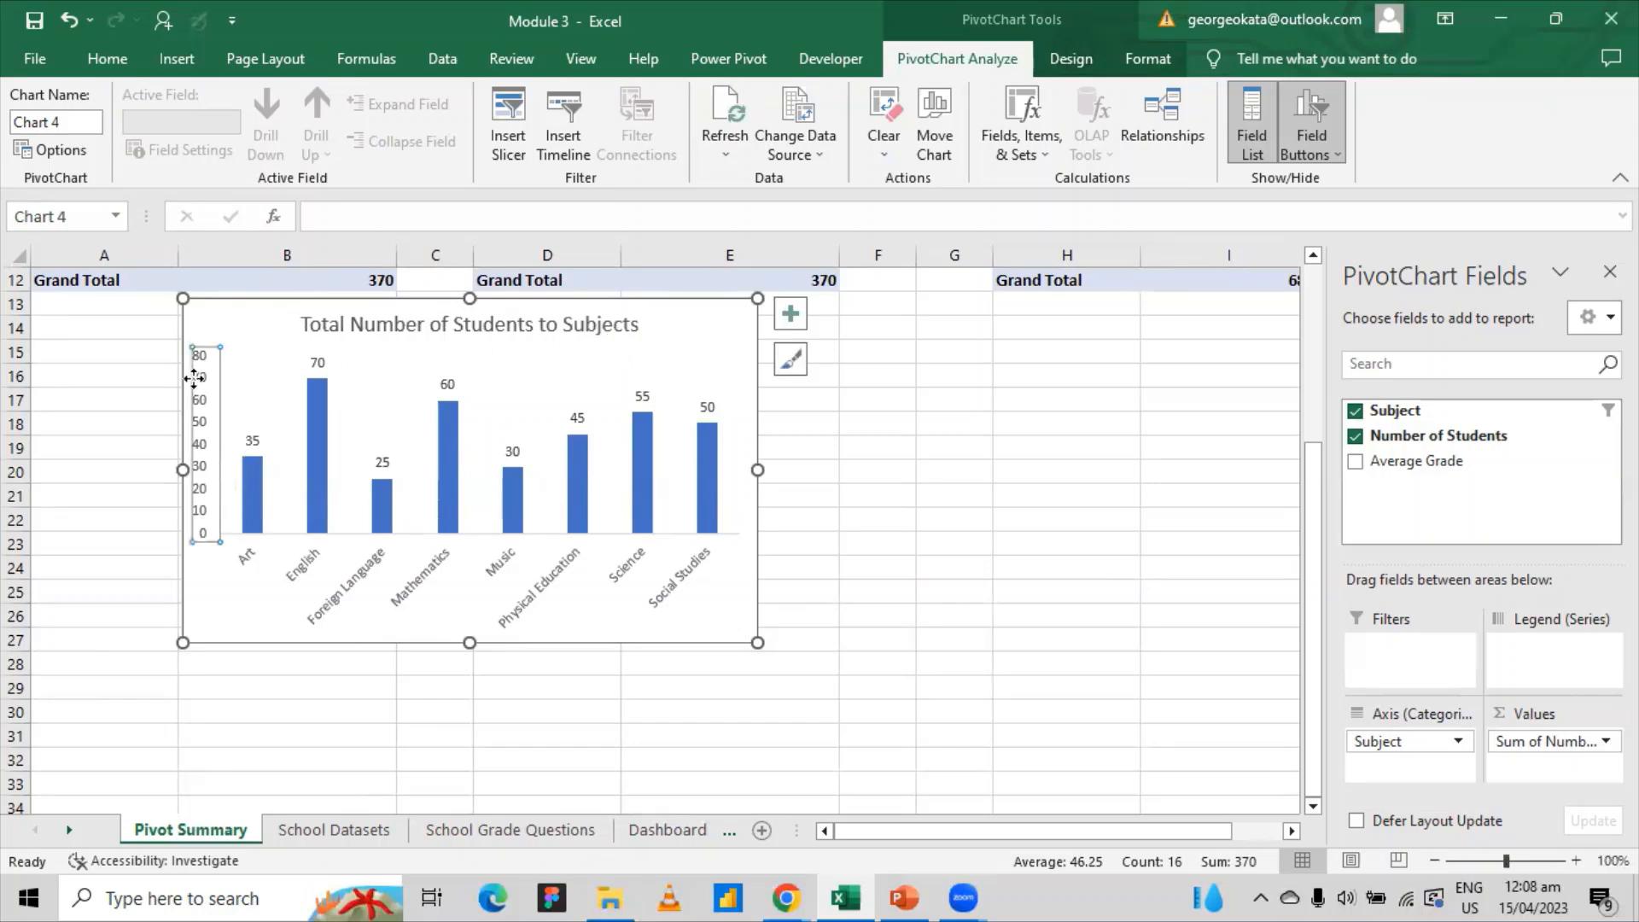
left_click(791, 313)
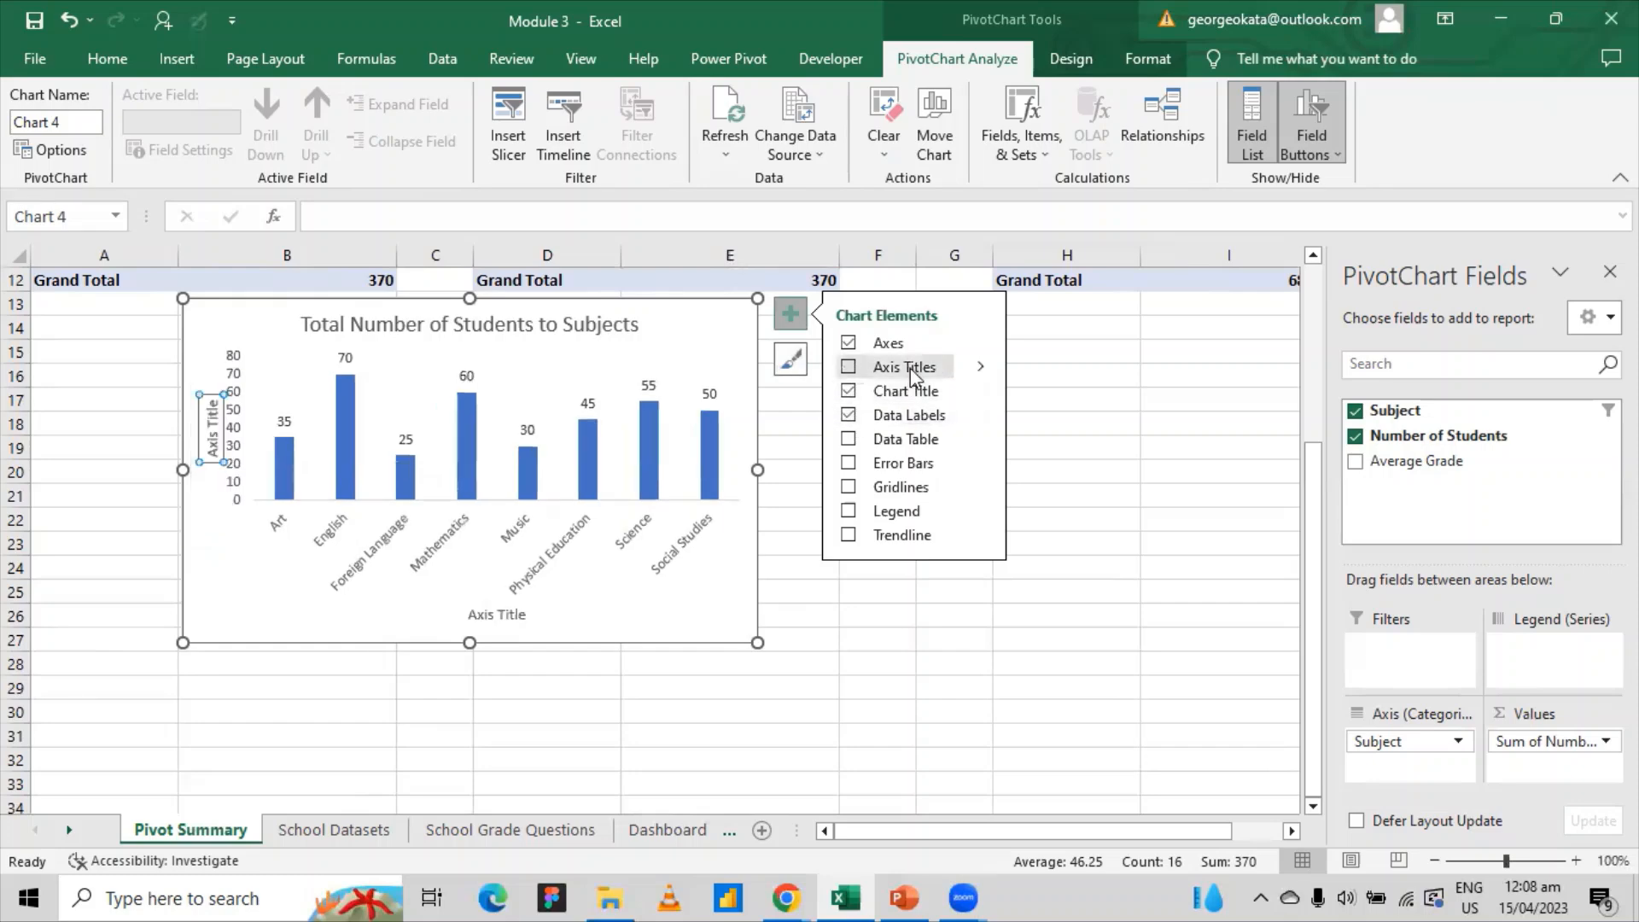
left_click(980, 344)
left_click(1046, 346)
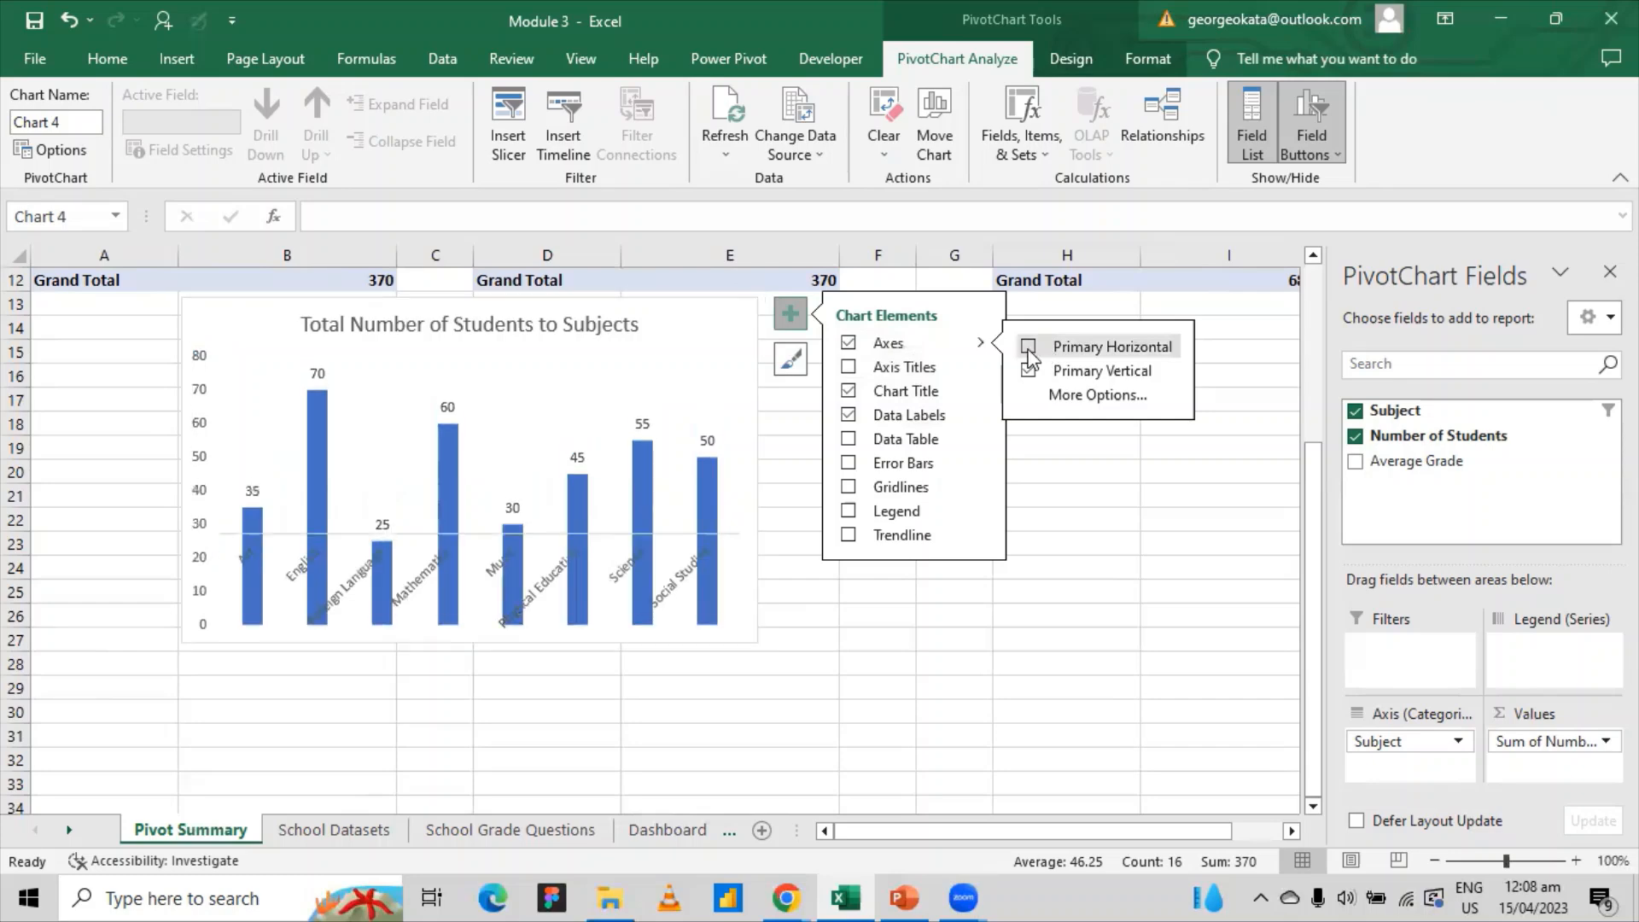
left_click(1030, 373)
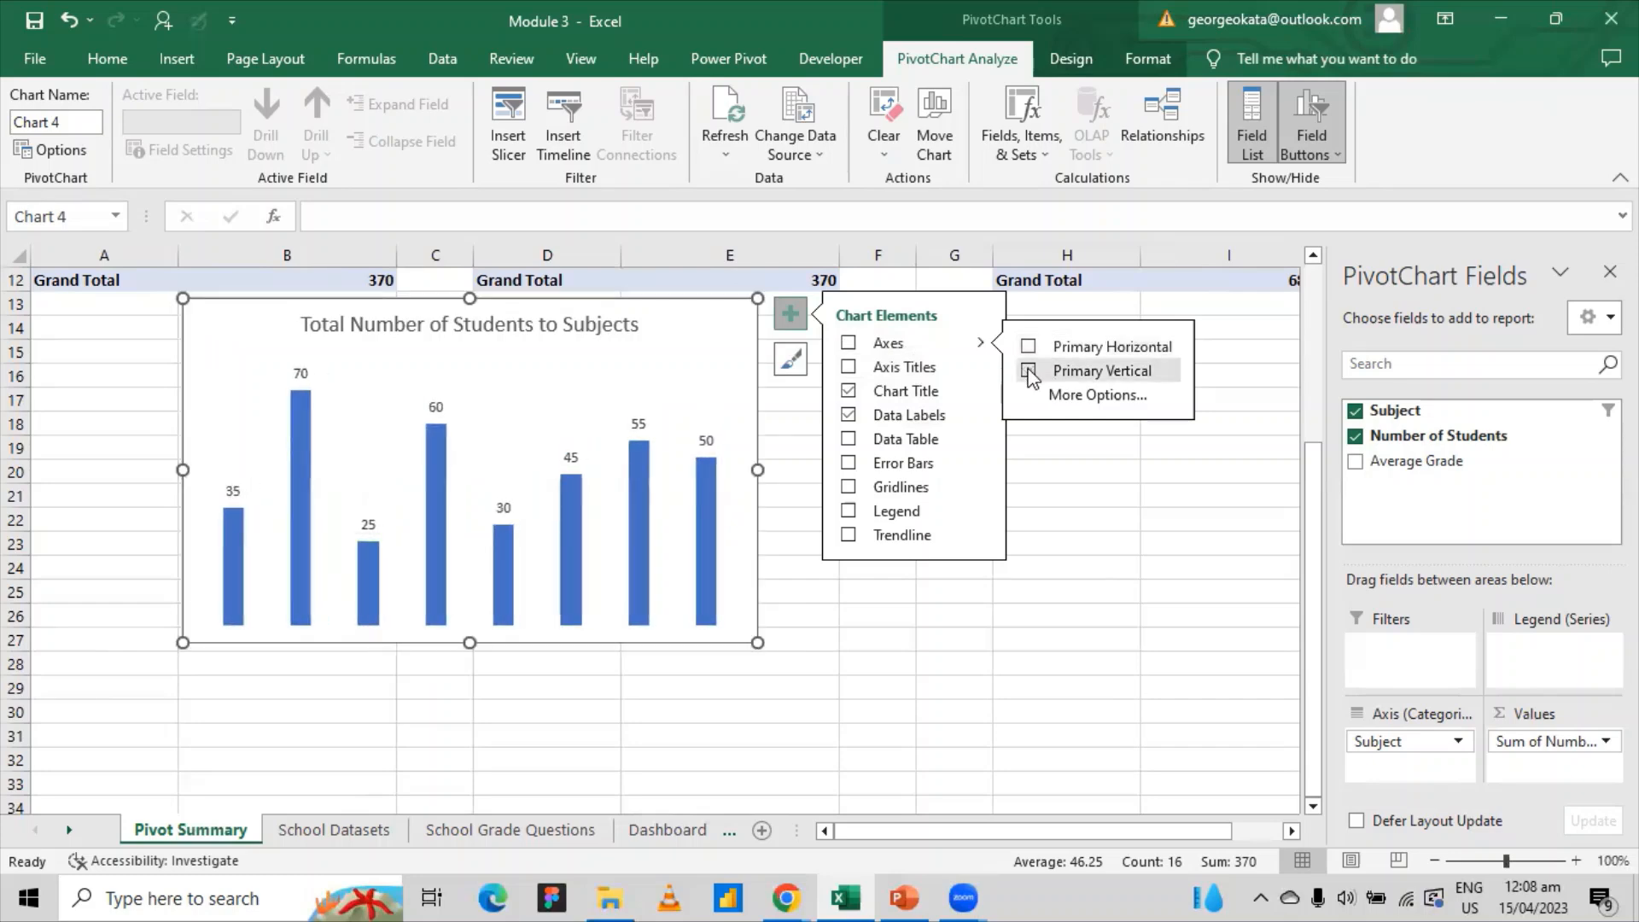
left_click(547, 452)
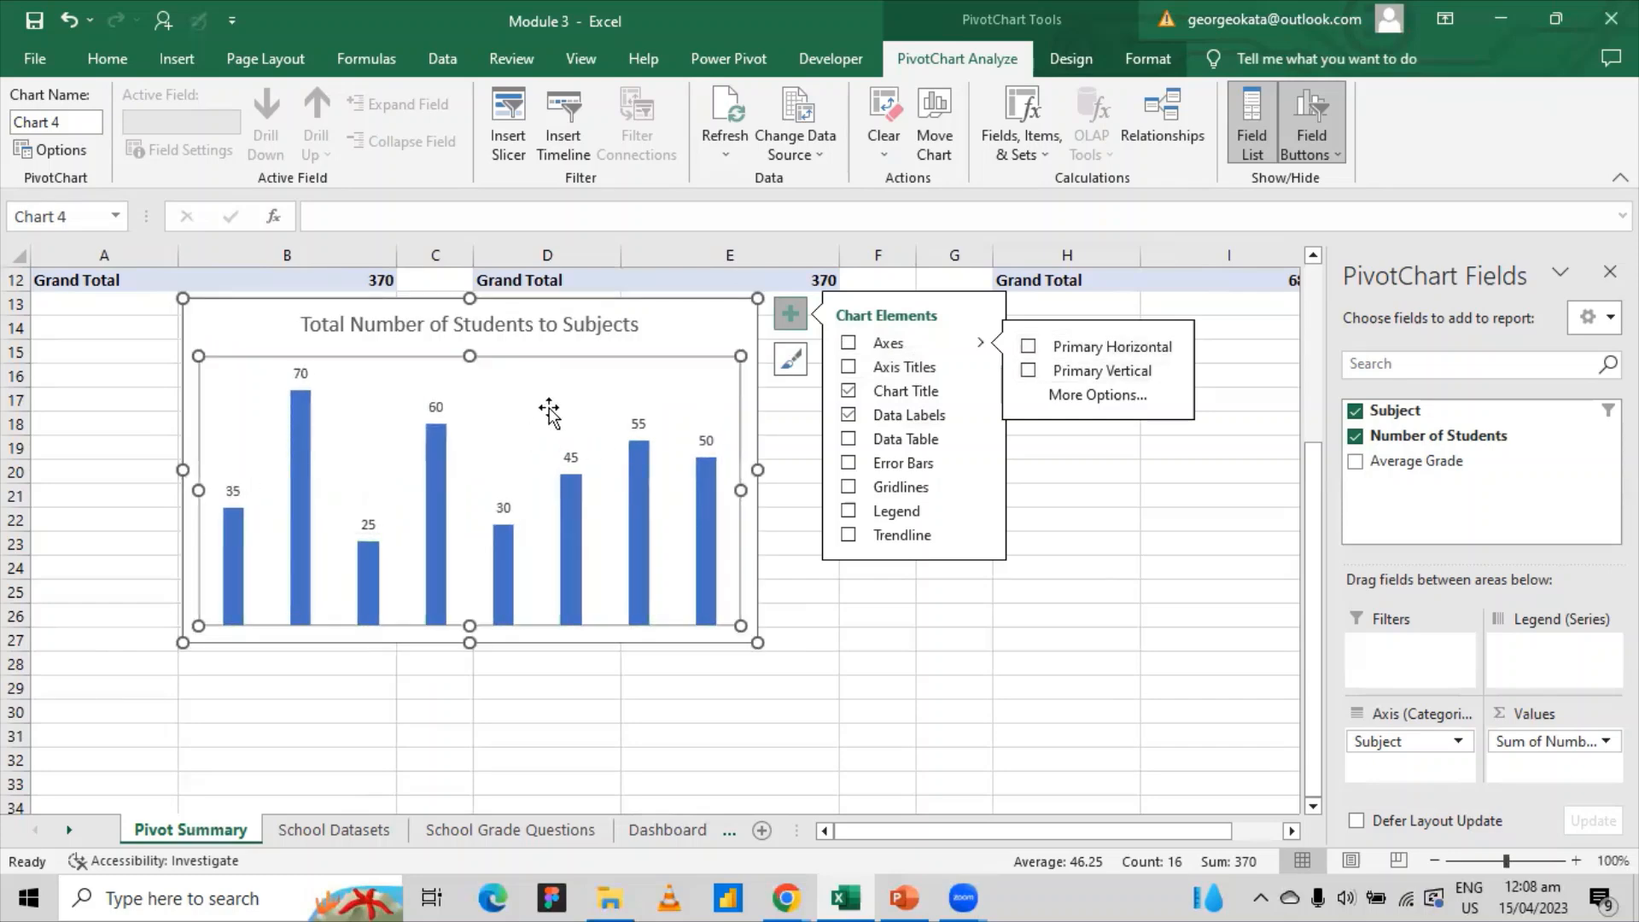
left_click(796, 585)
- Show only the primary horizontal axis with the subject names on the column chart
left_click(631, 513)
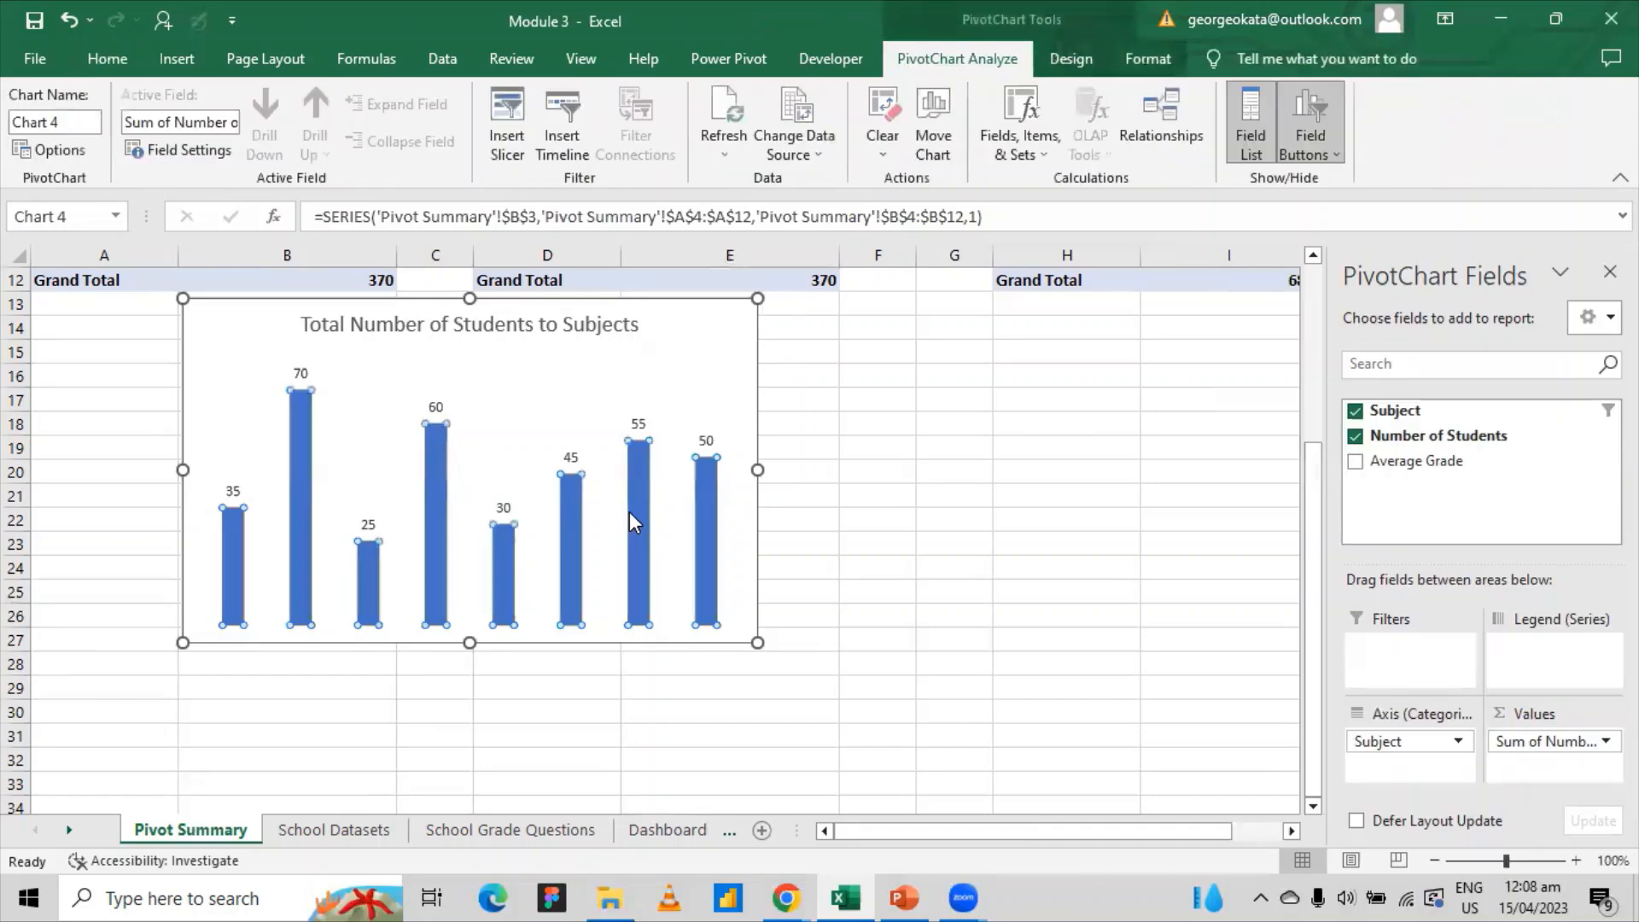
right_click(642, 505)
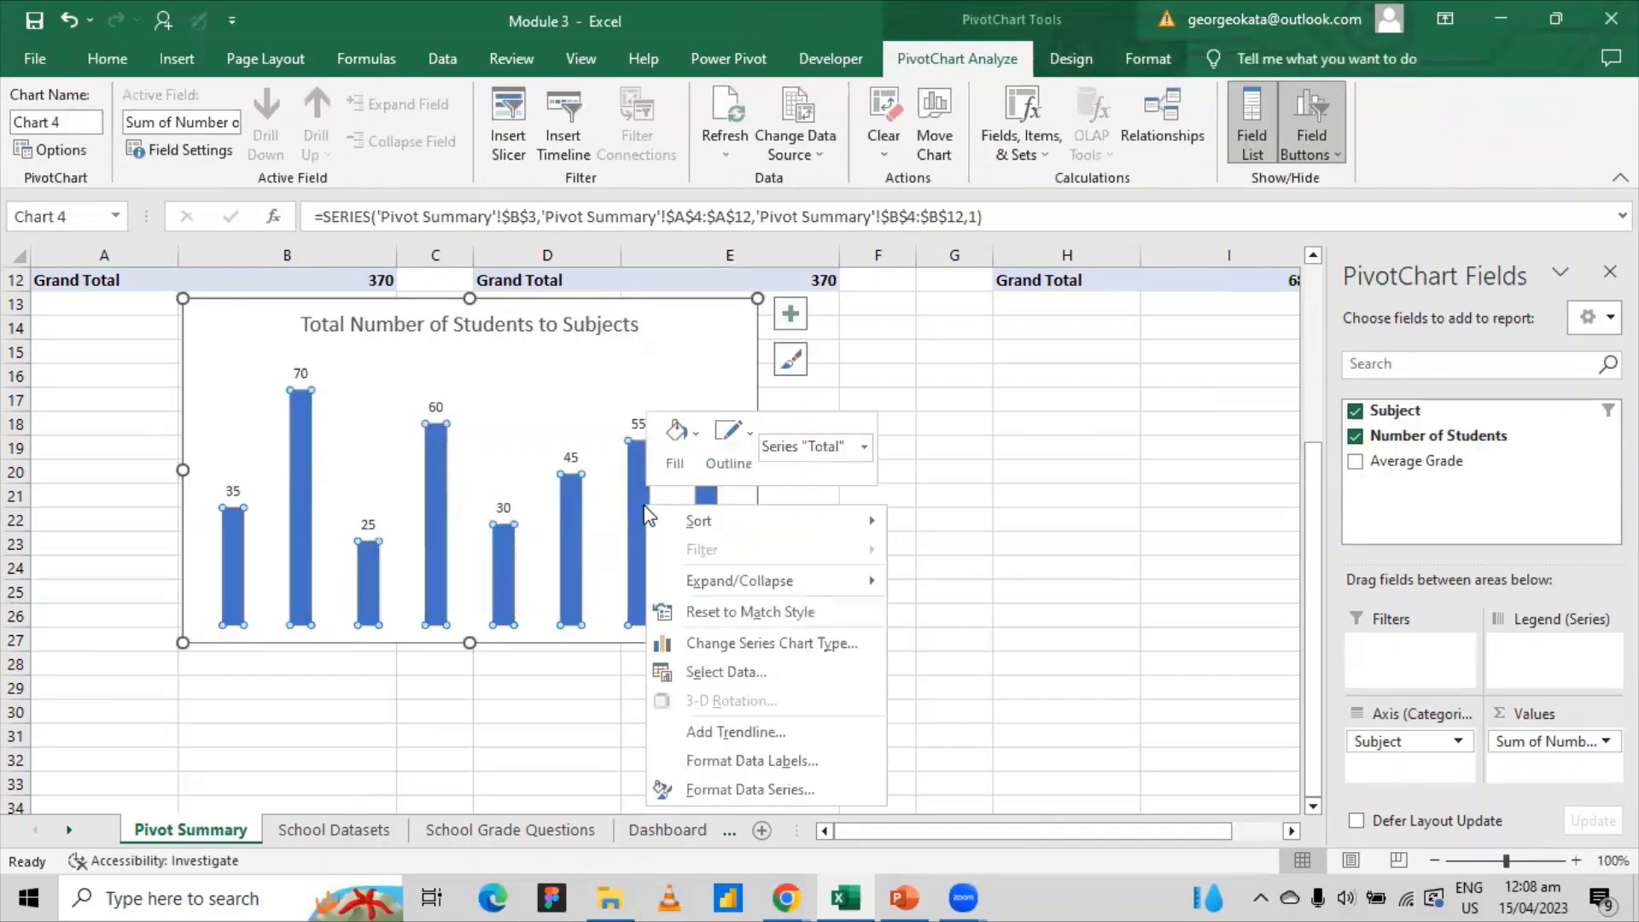
left_click(791, 314)
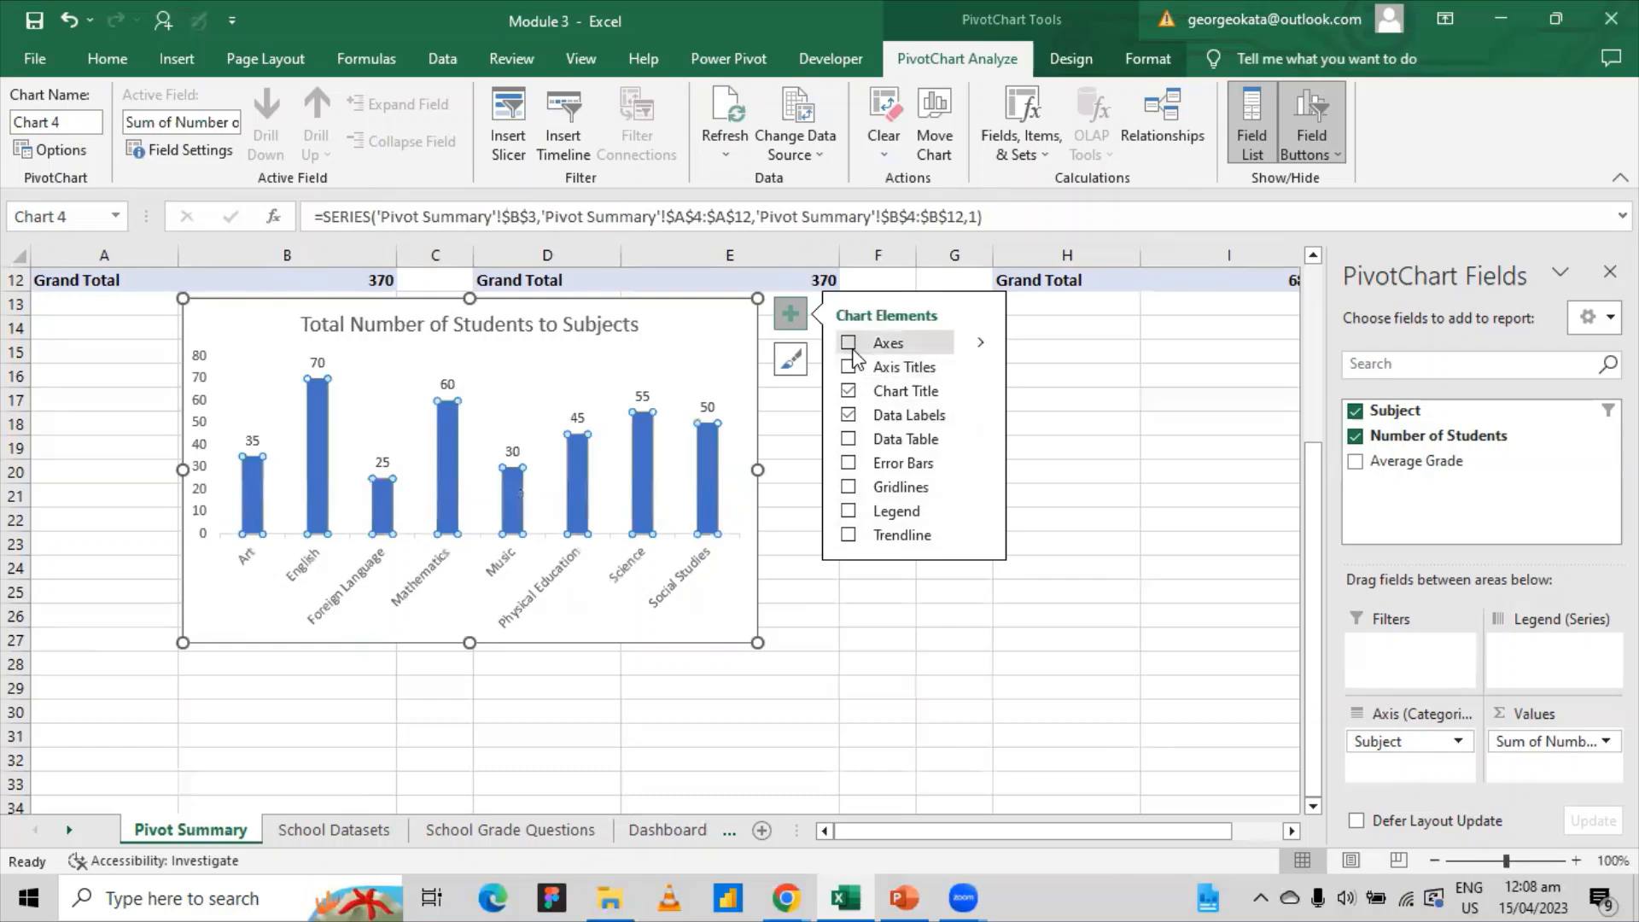
left_click(982, 343)
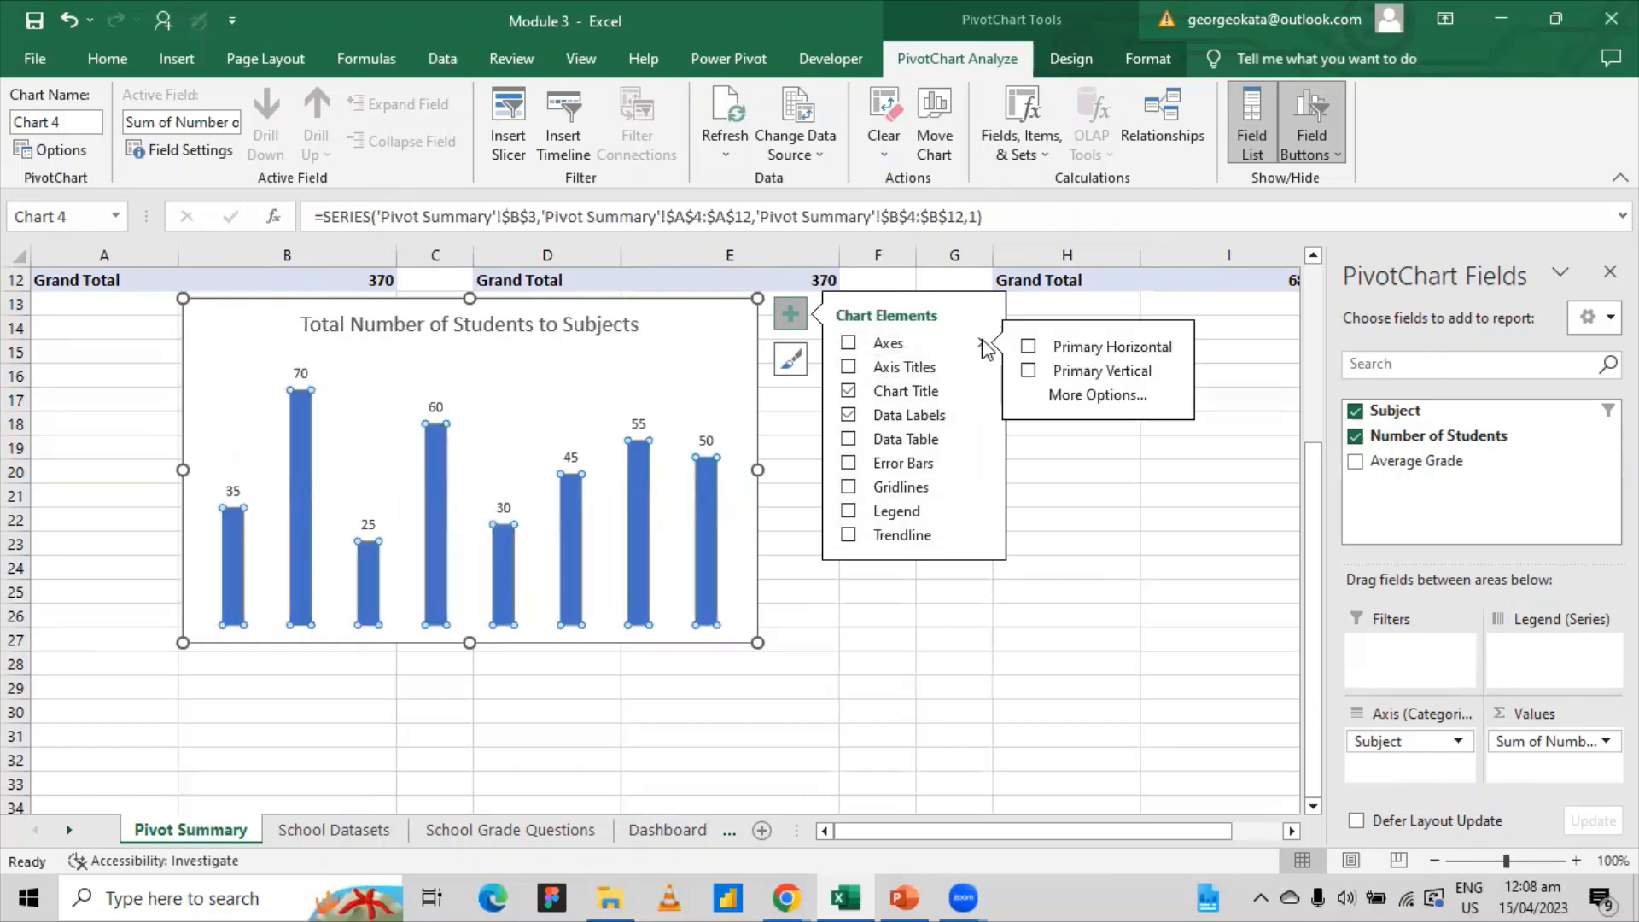
left_click(1033, 346)
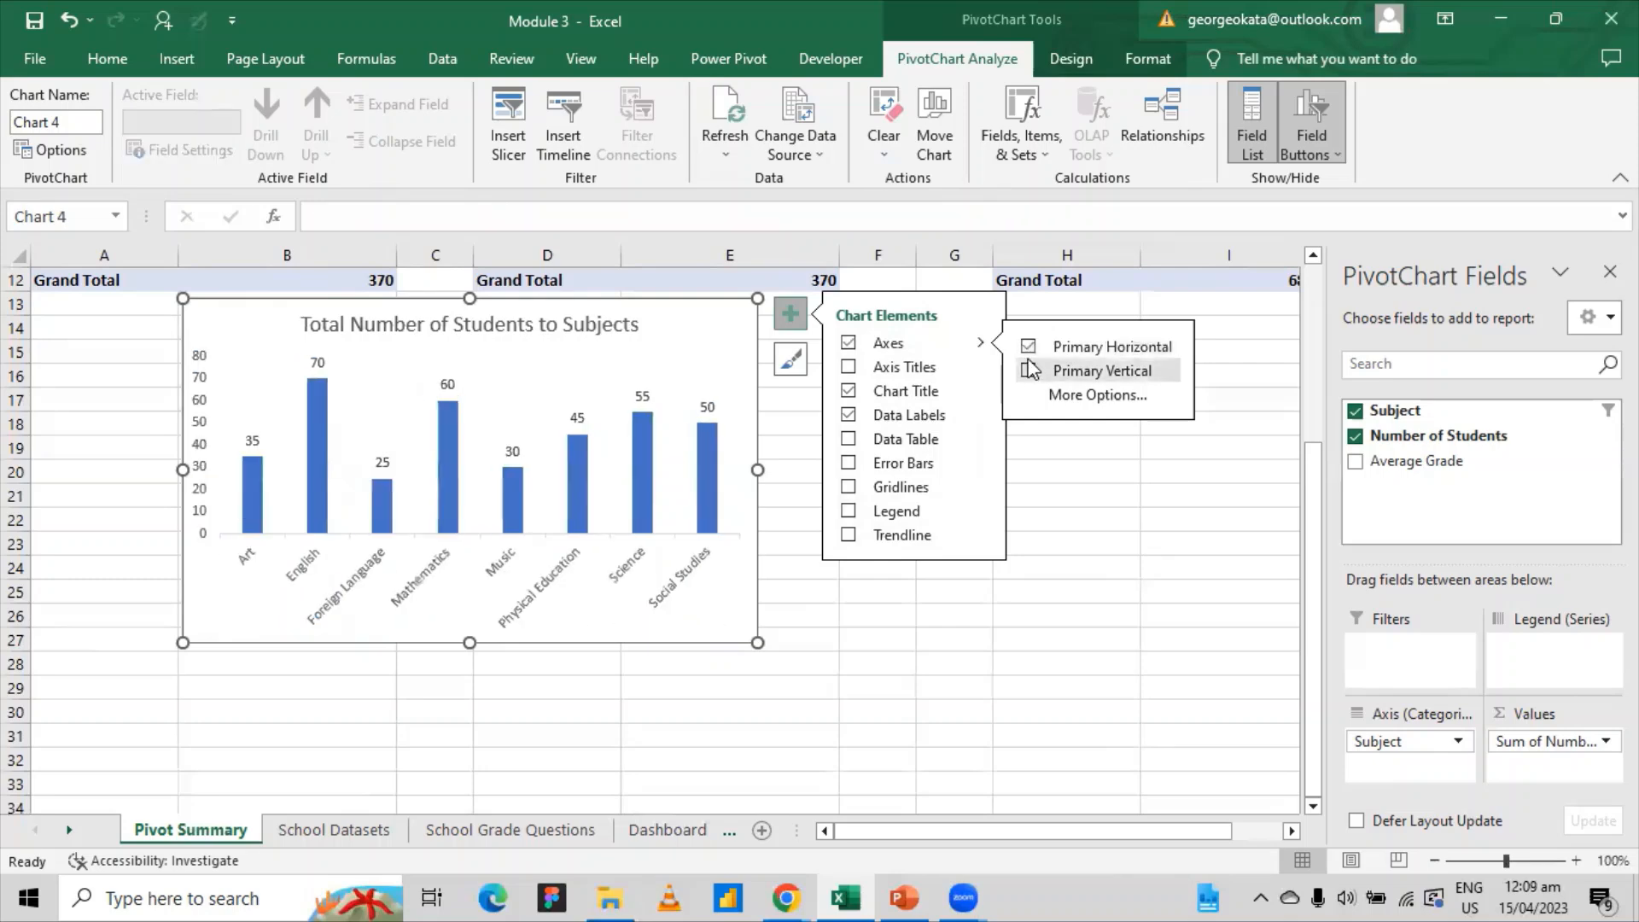
left_click(1031, 372)
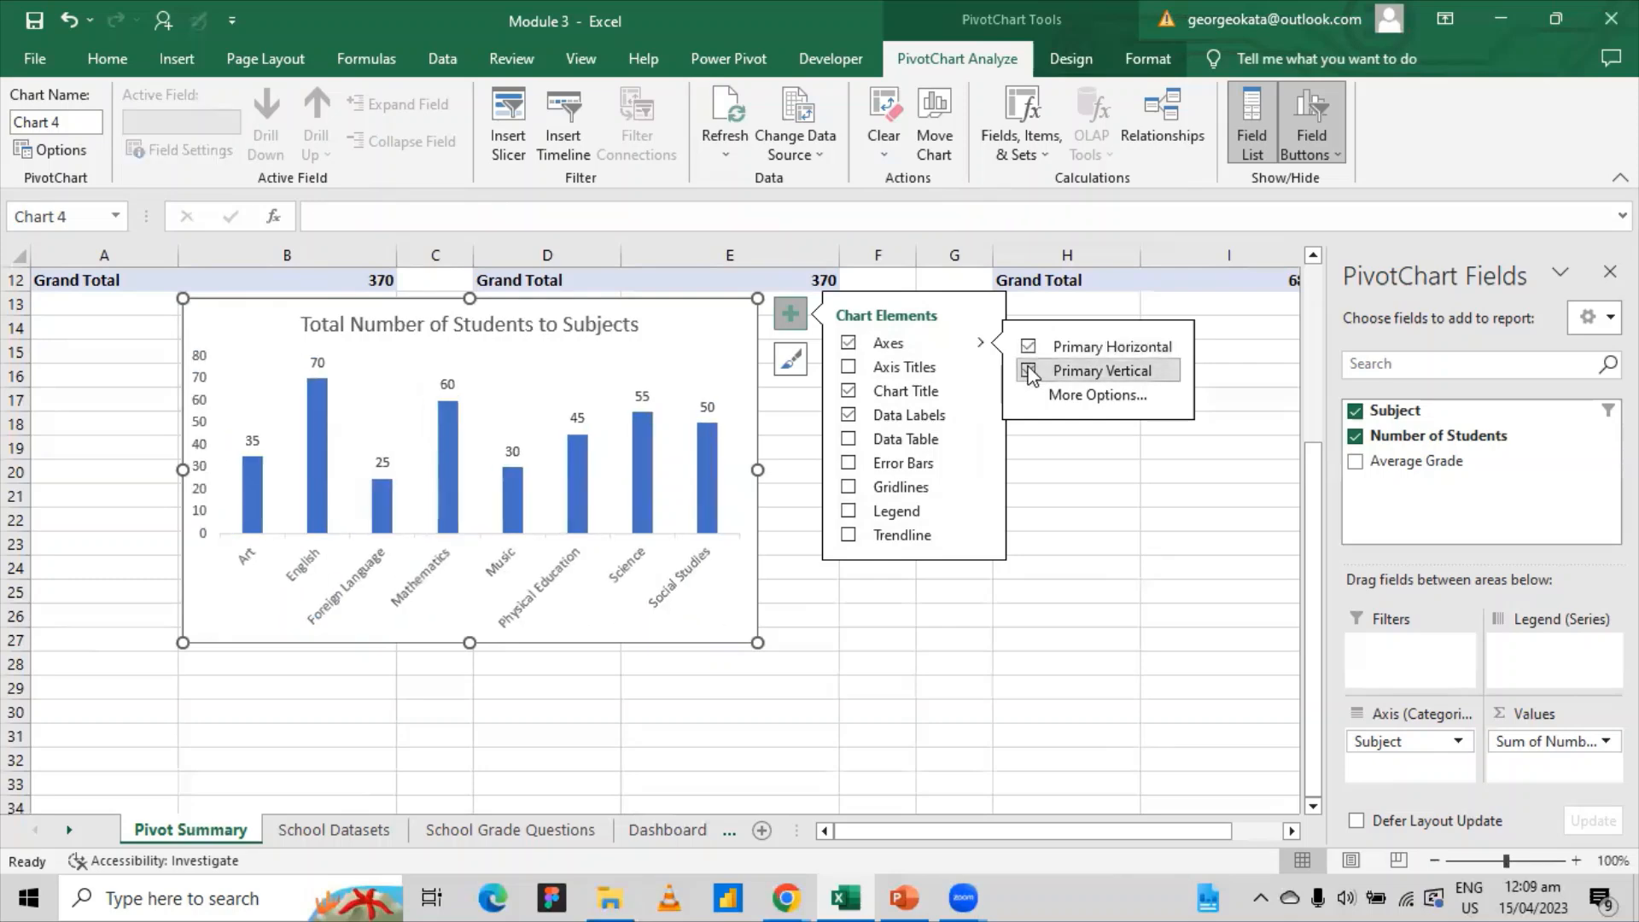
left_click(1031, 372)
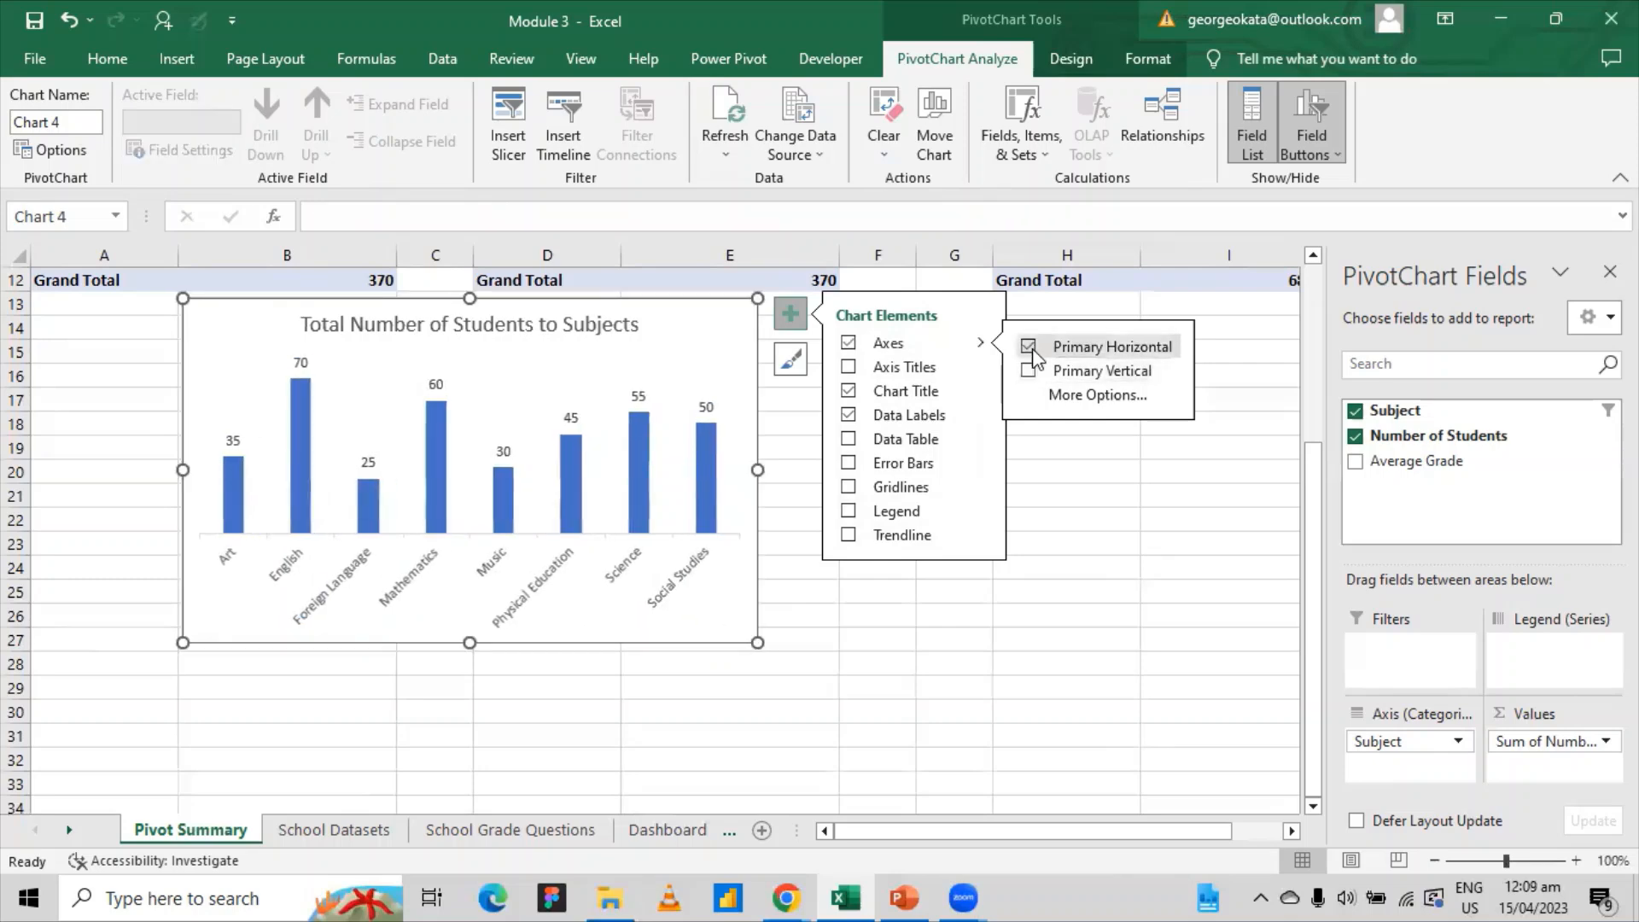
left_click(1096, 484)
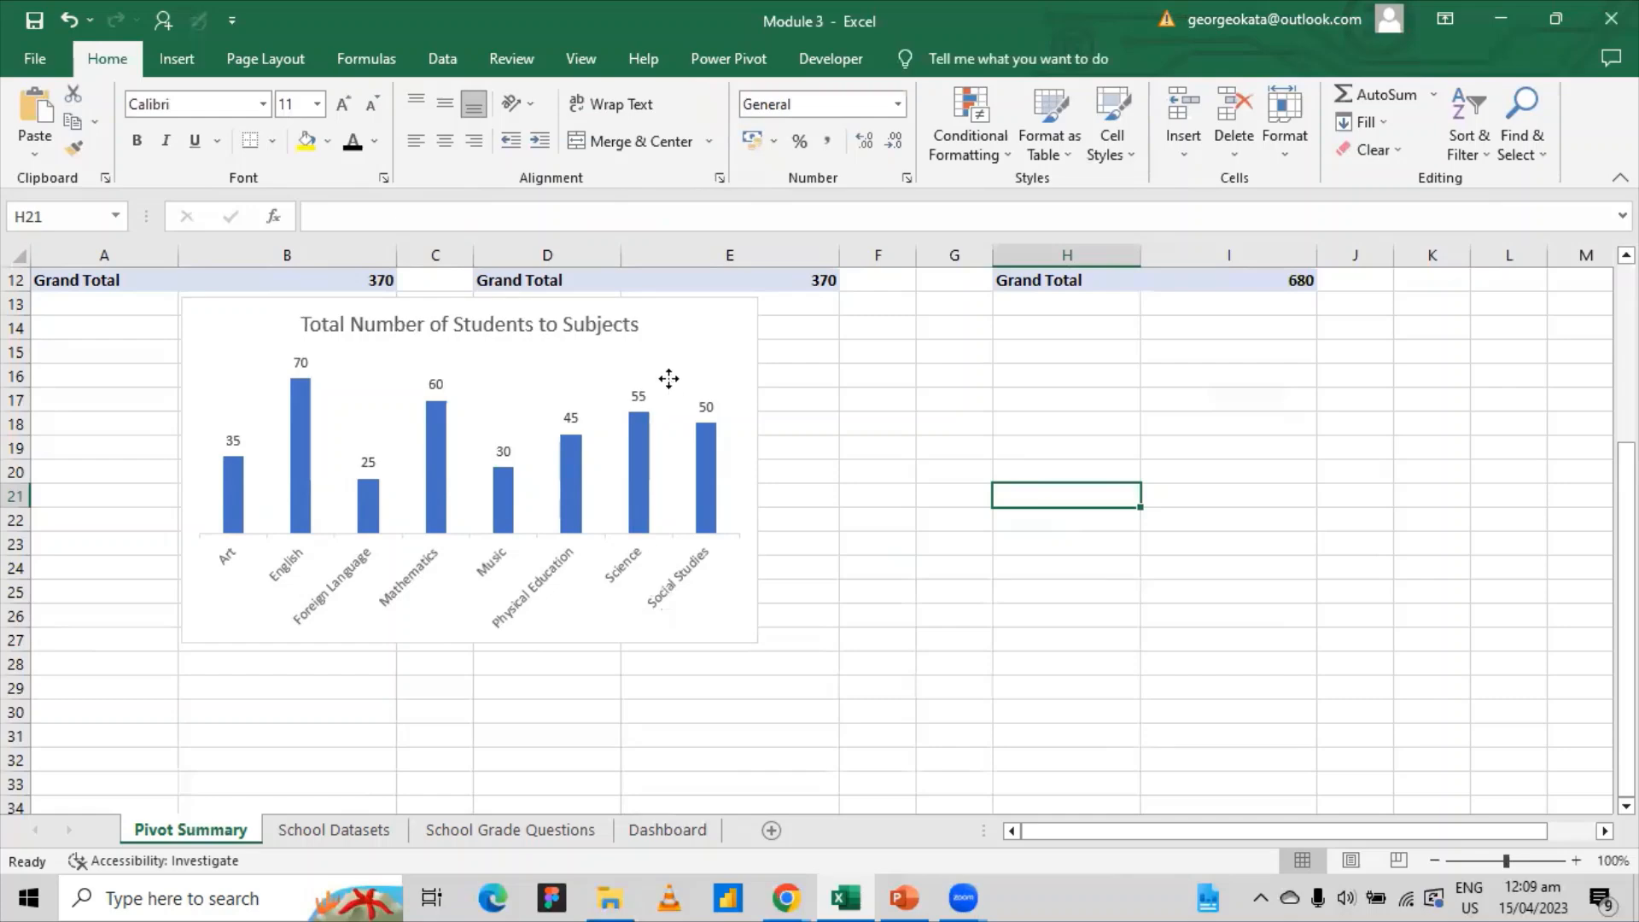
left_click(668, 377)
left_click(695, 320)
right_click(695, 320)
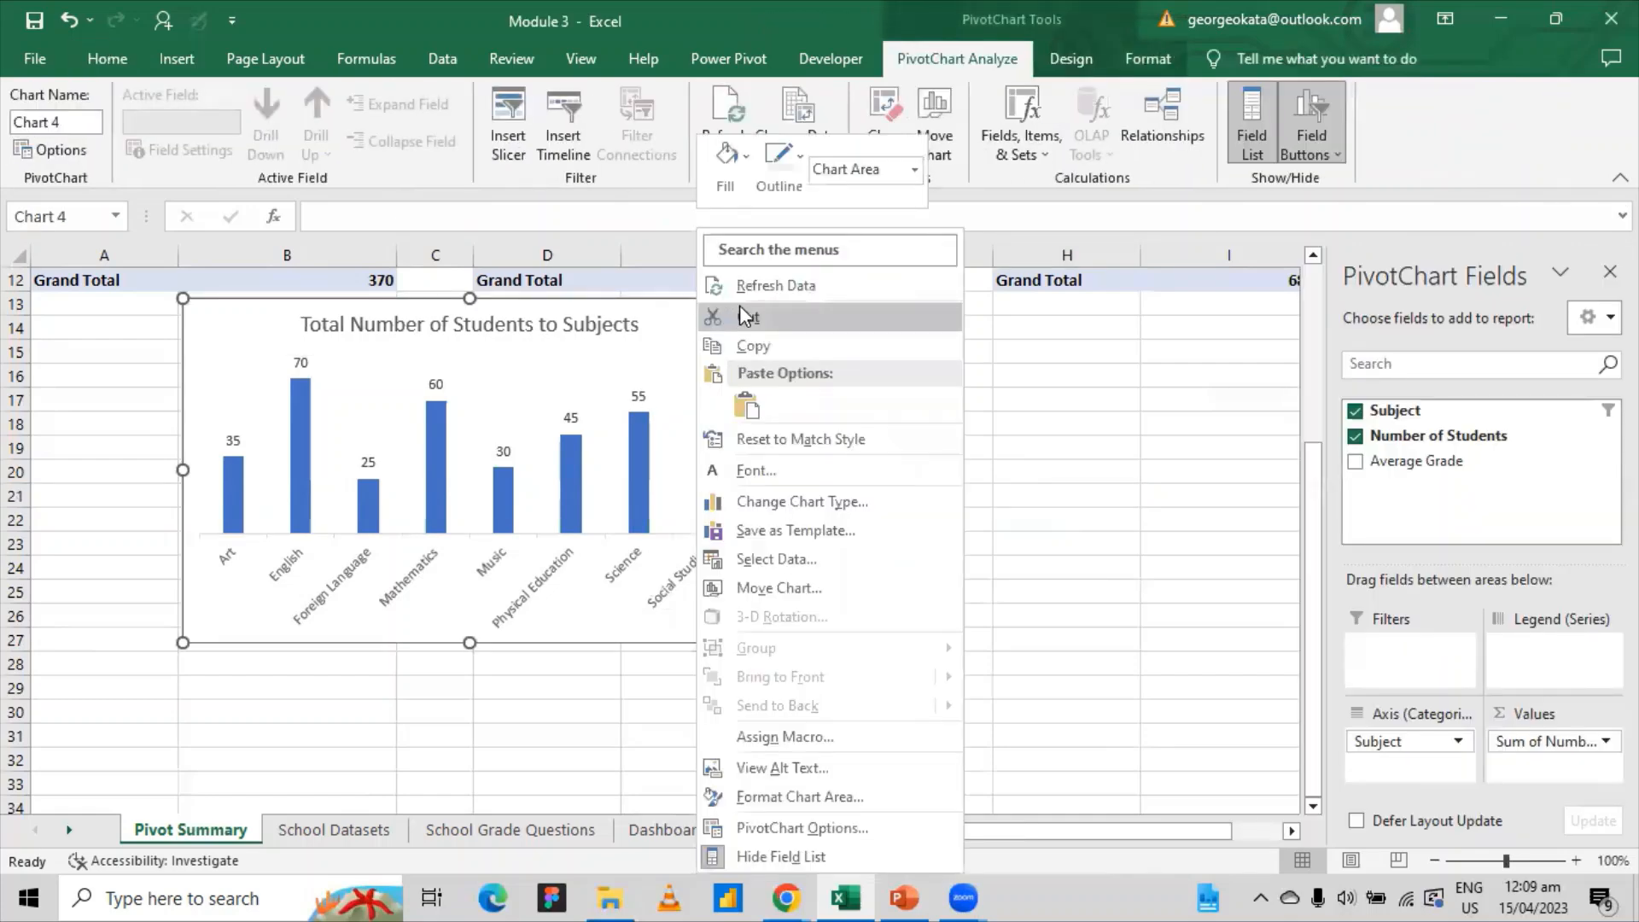
- Examine the fill, size, alignment and label options of the column chart's data labels
left_click(637, 437)
left_click(637, 437)
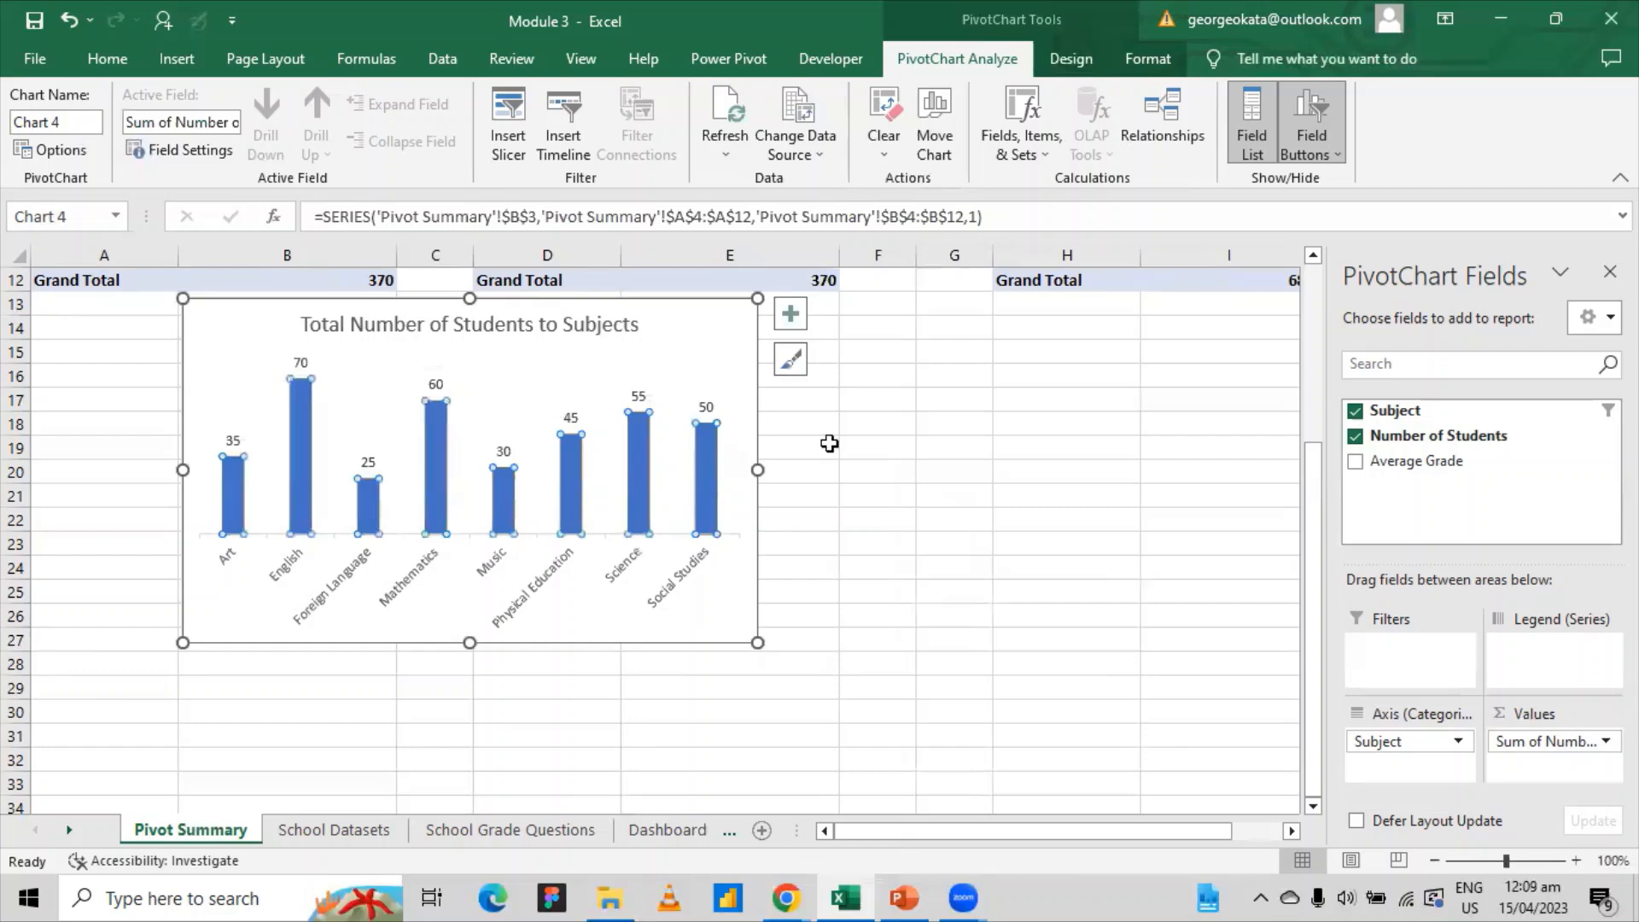
right_click(642, 506)
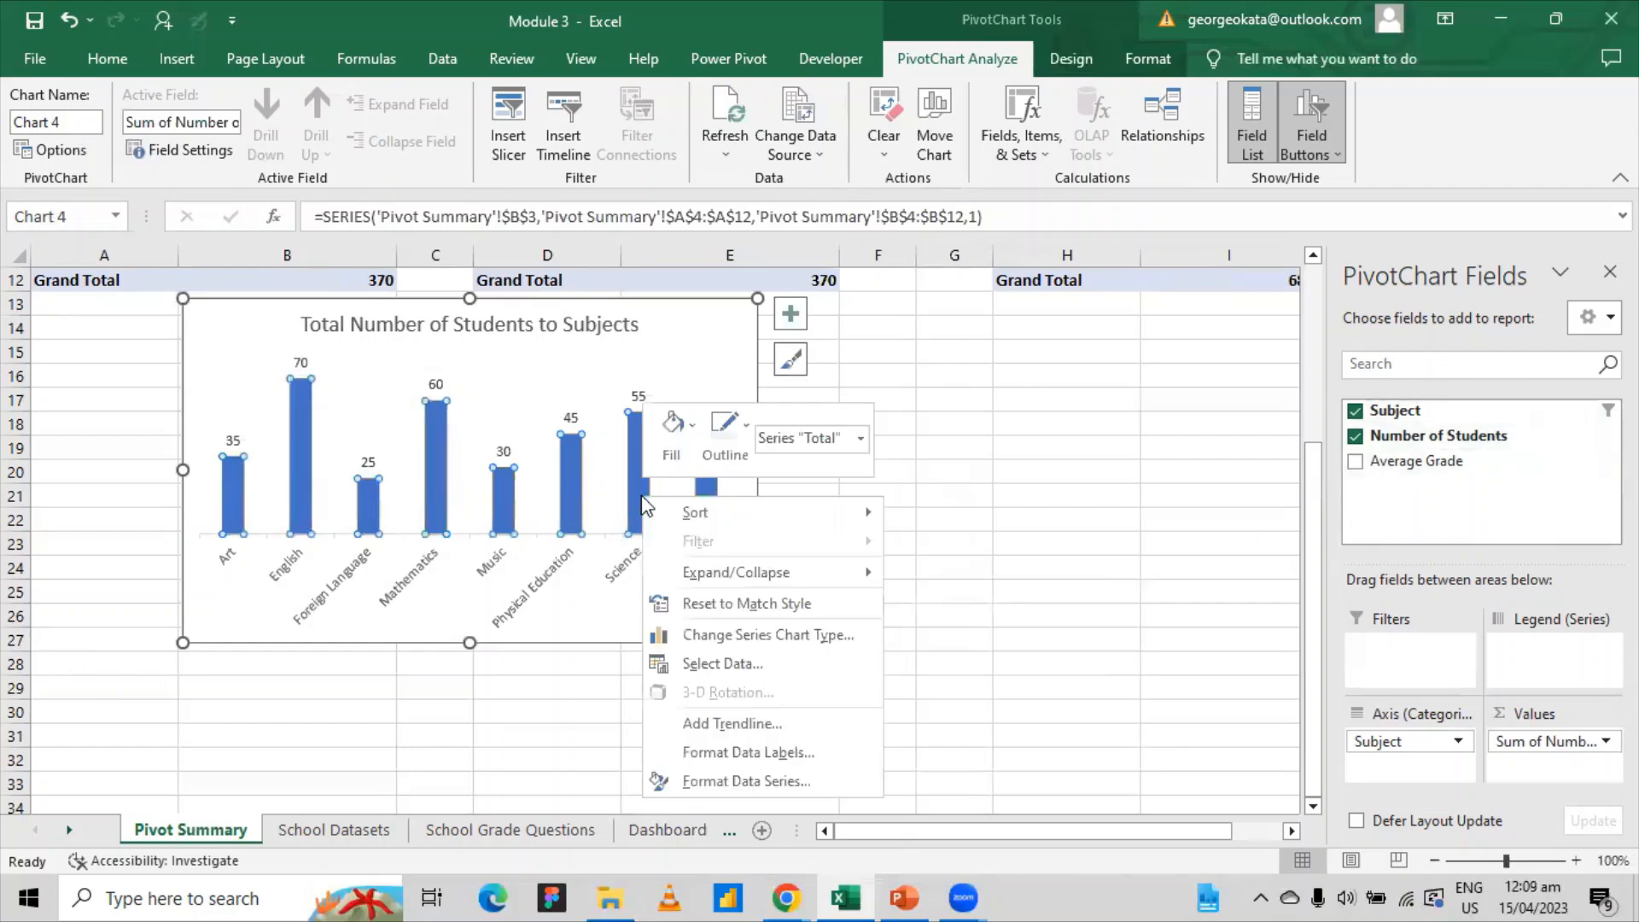
left_click(751, 753)
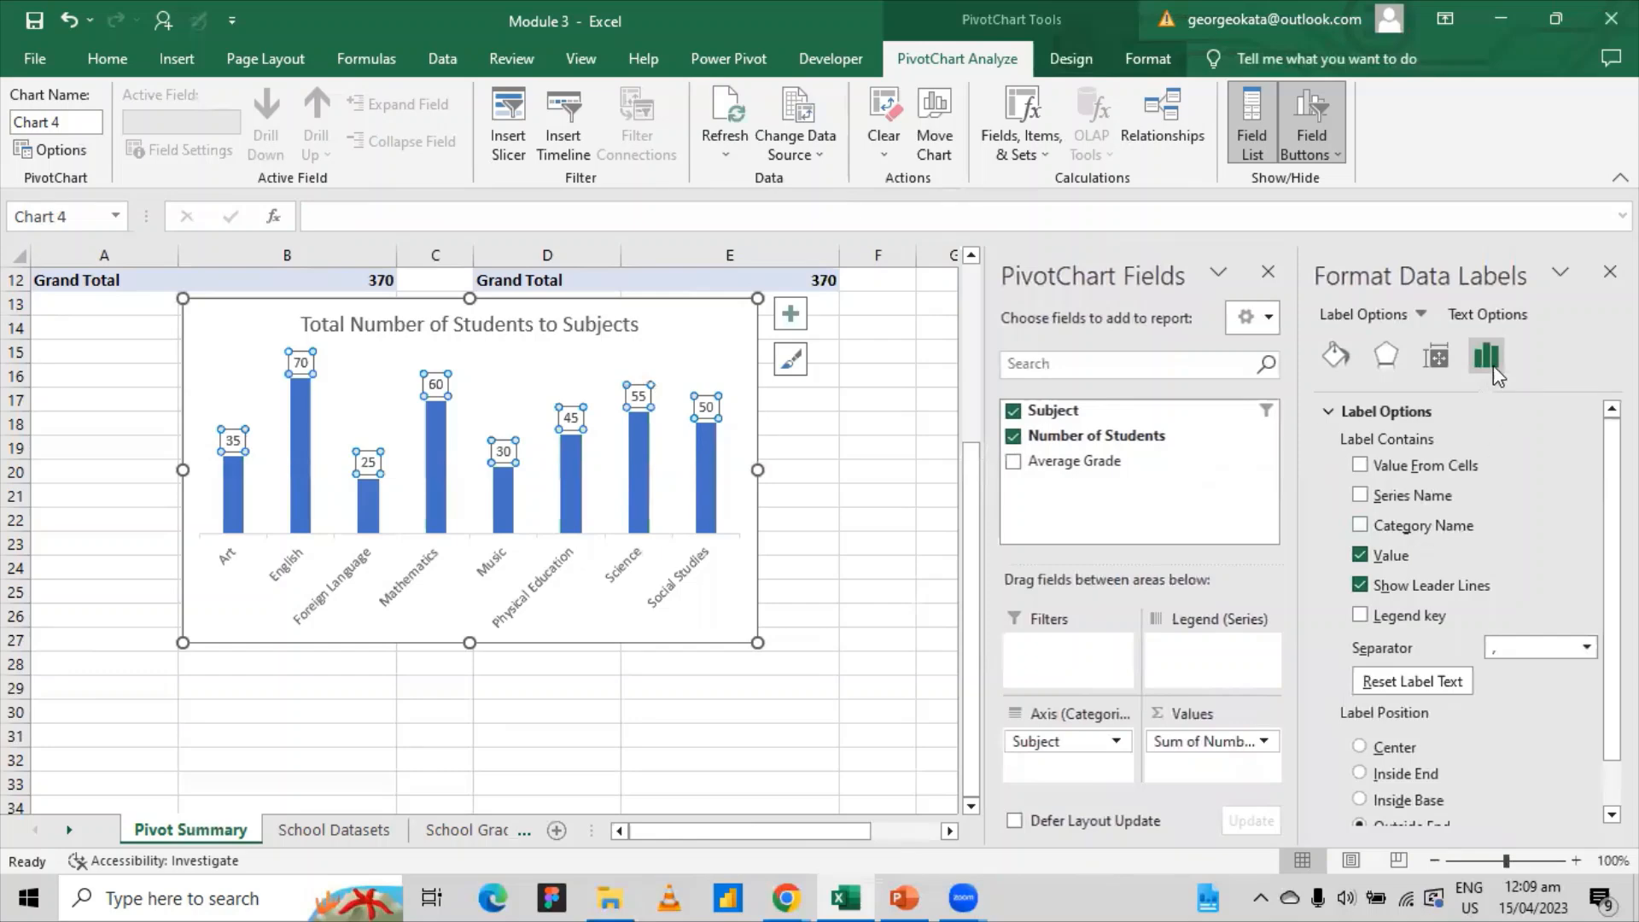
left_click(1500, 338)
left_click(1336, 354)
left_click(1436, 356)
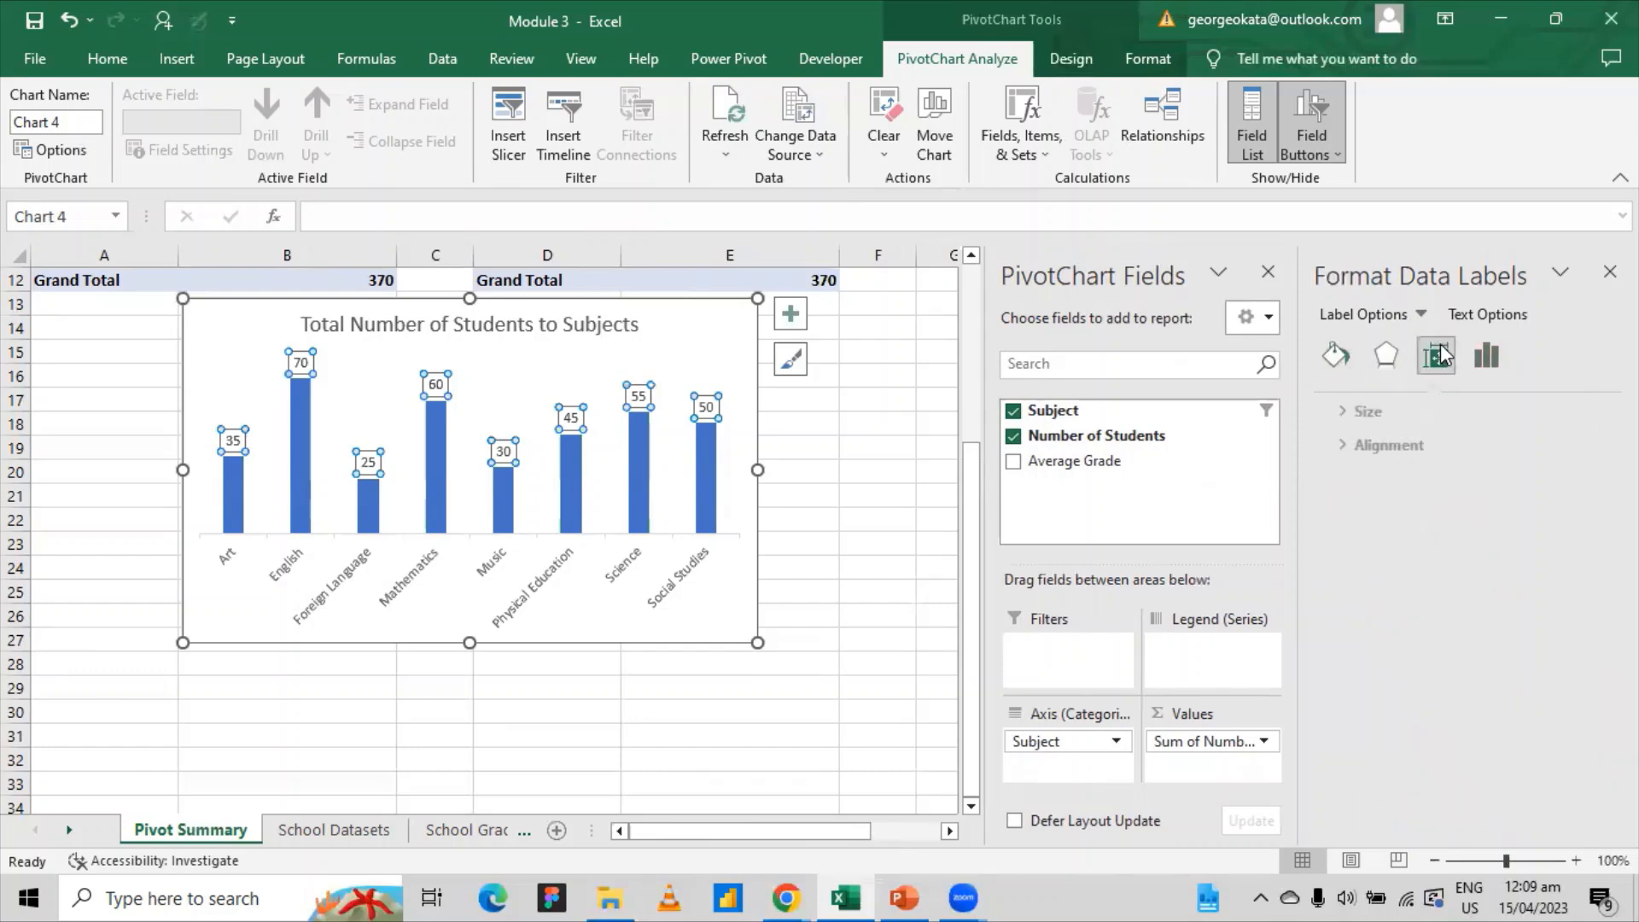
left_click(1342, 413)
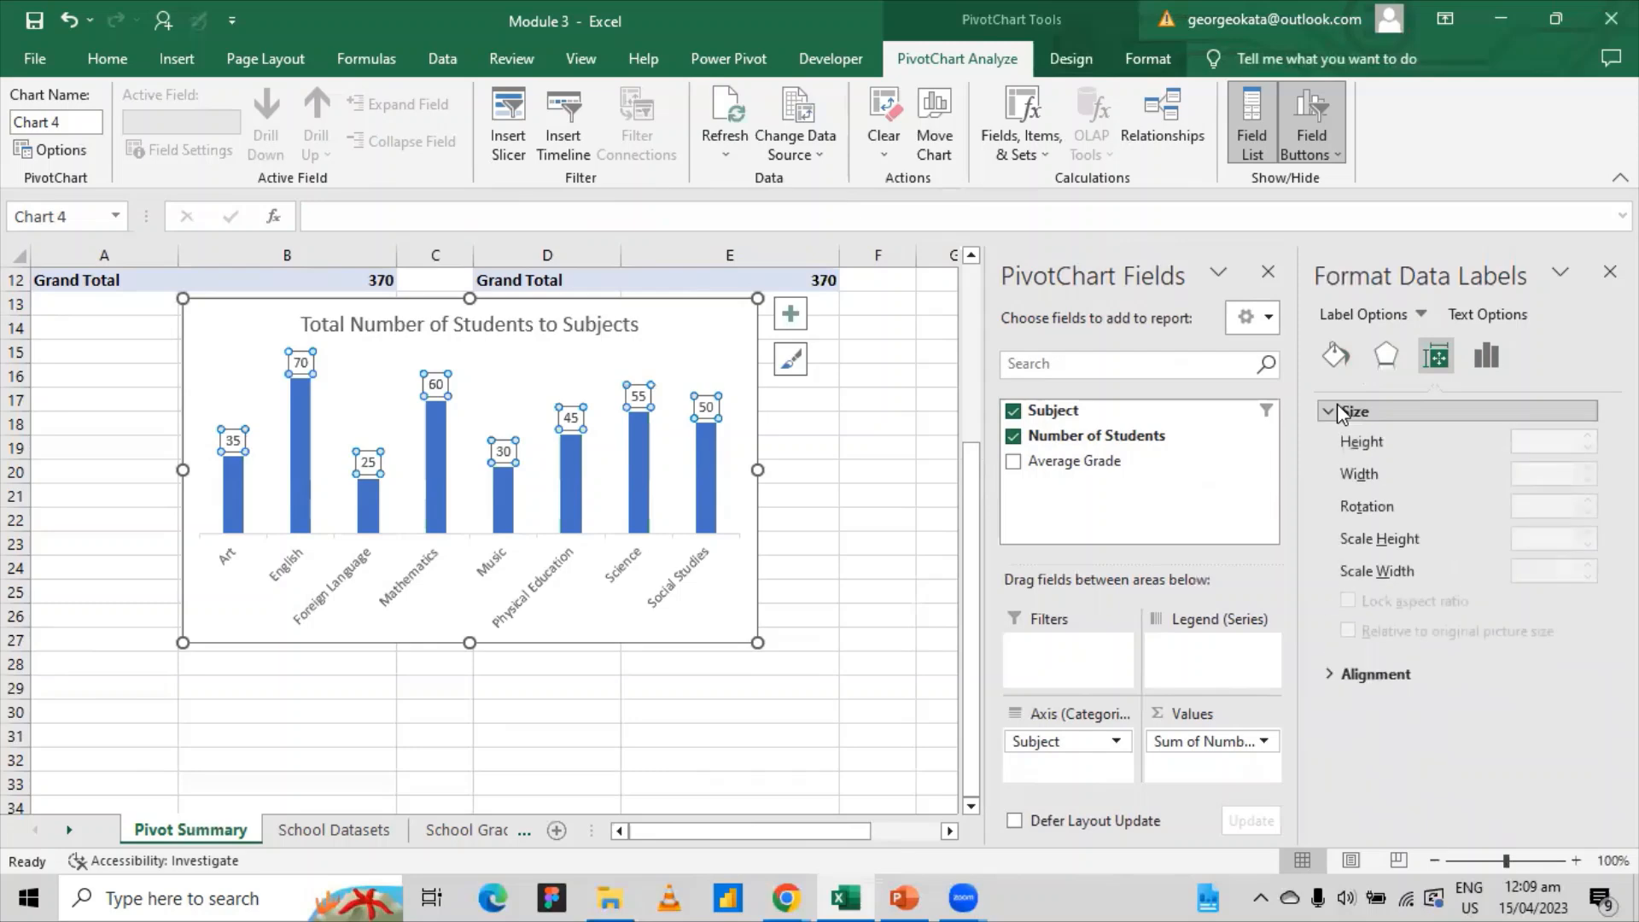
left_click(1342, 674)
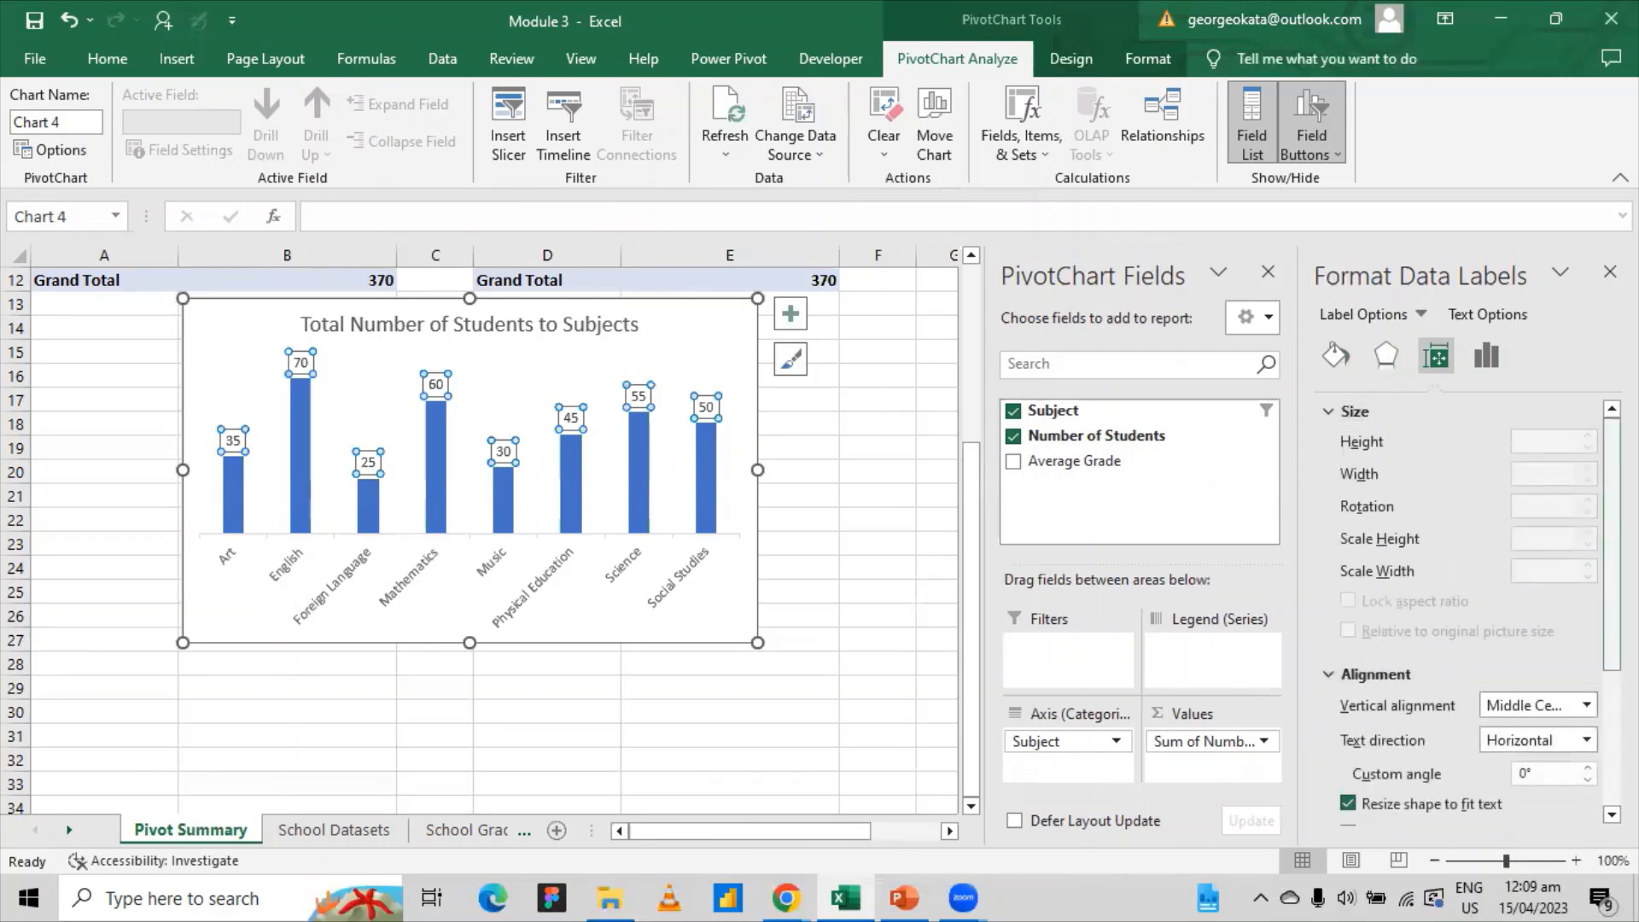
right_click(1611, 453)
left_click_drag(1612, 456, 1612, 598)
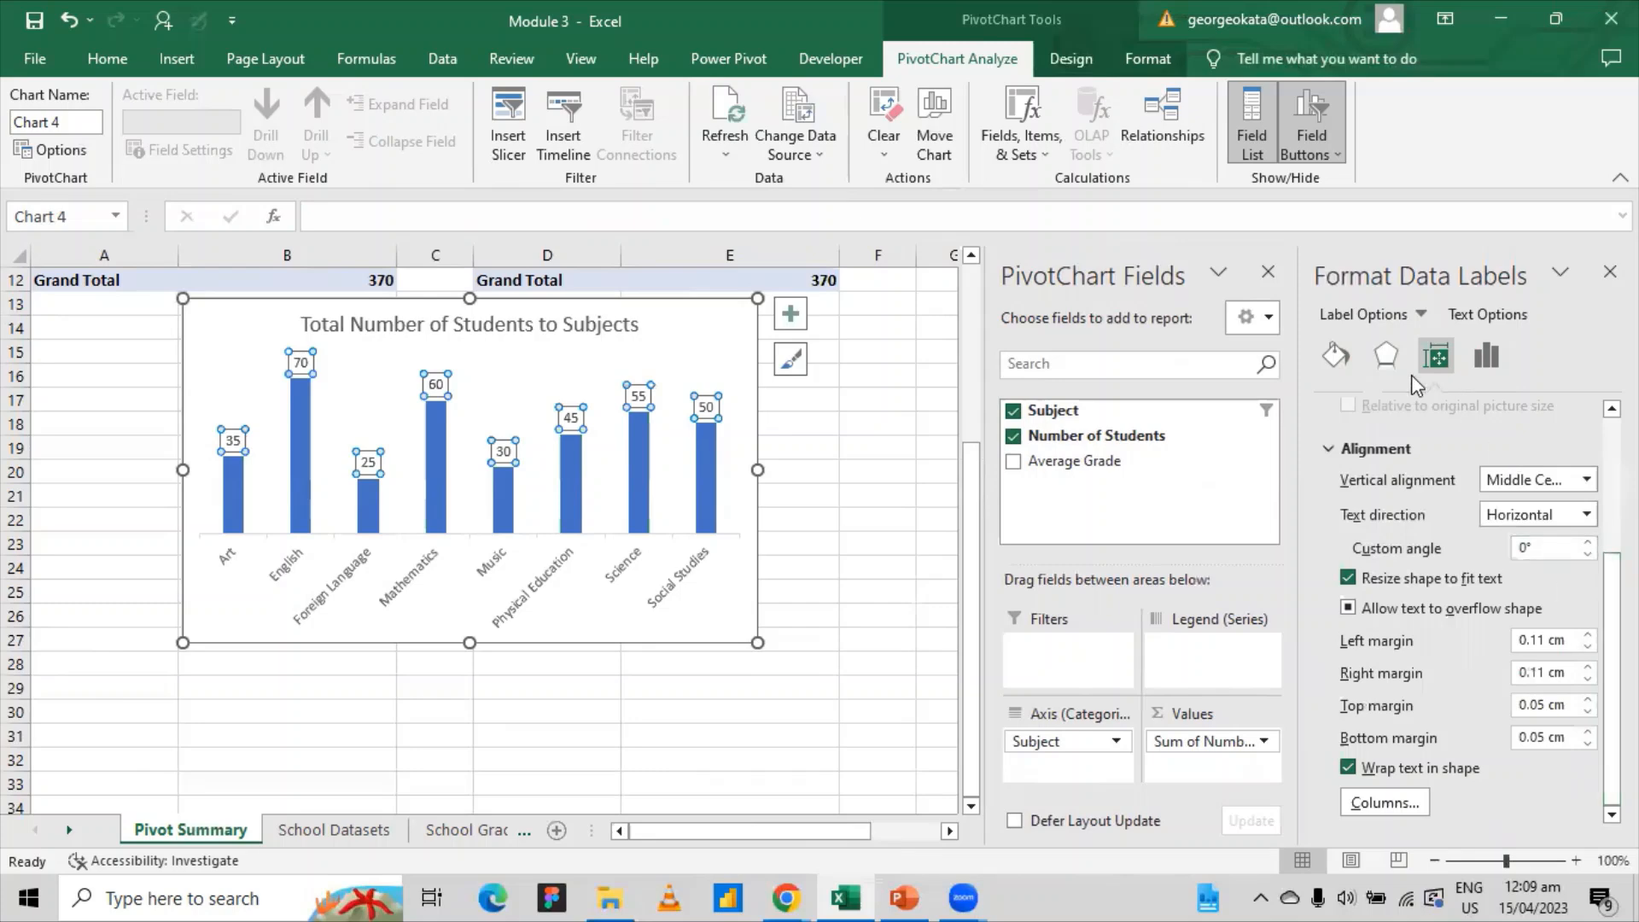
left_click(632, 474)
left_click(647, 363)
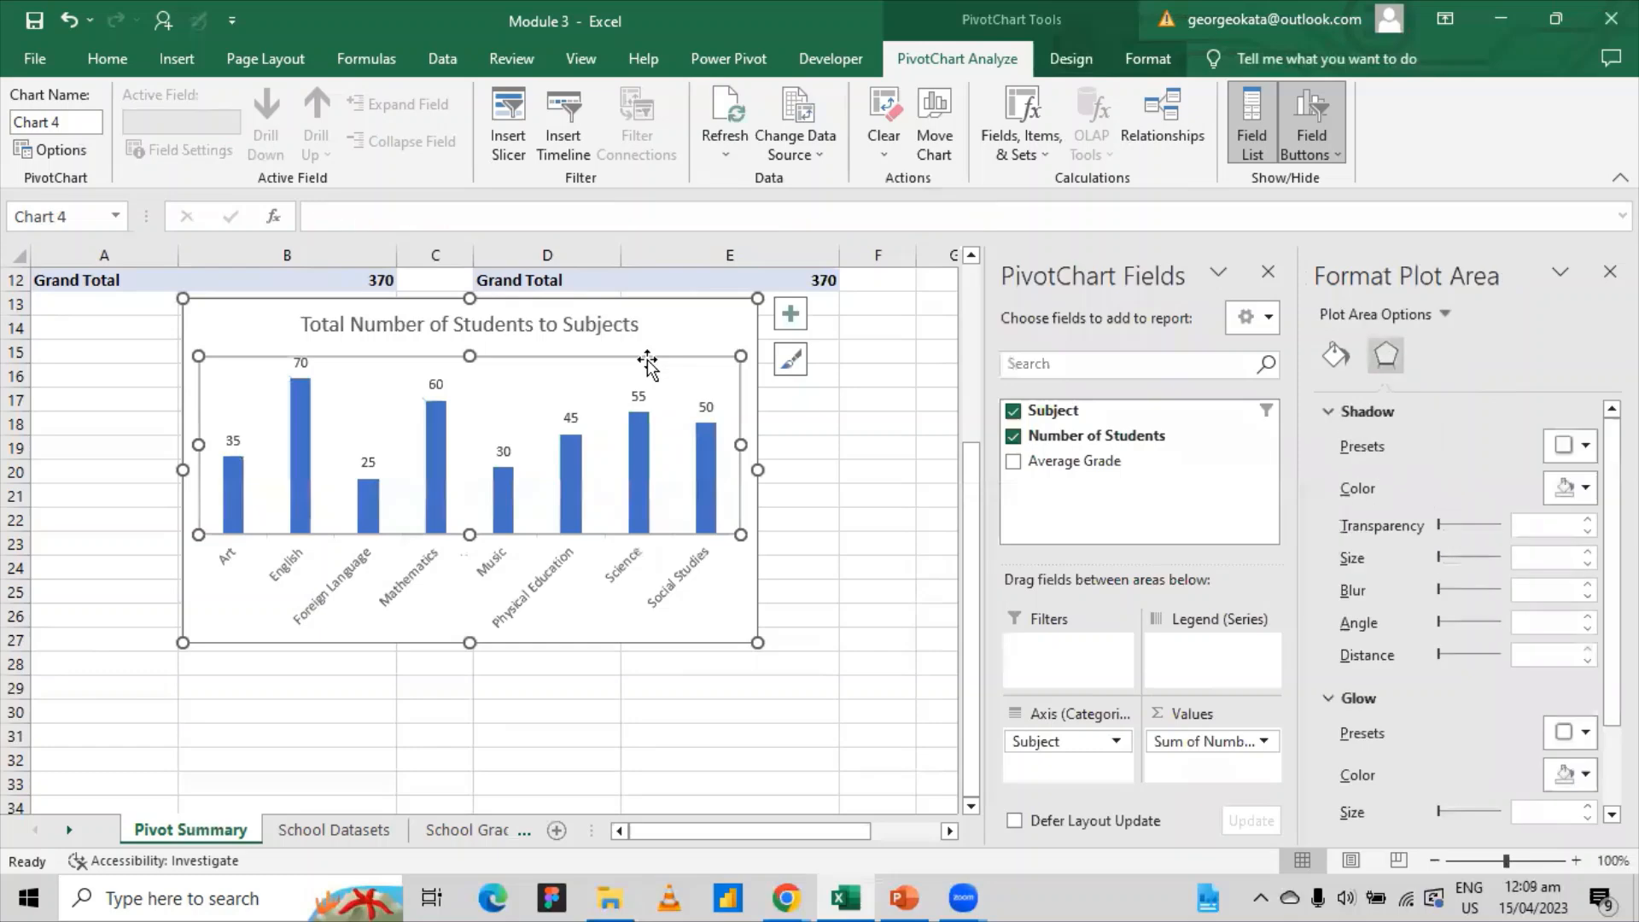
right_click(651, 362)
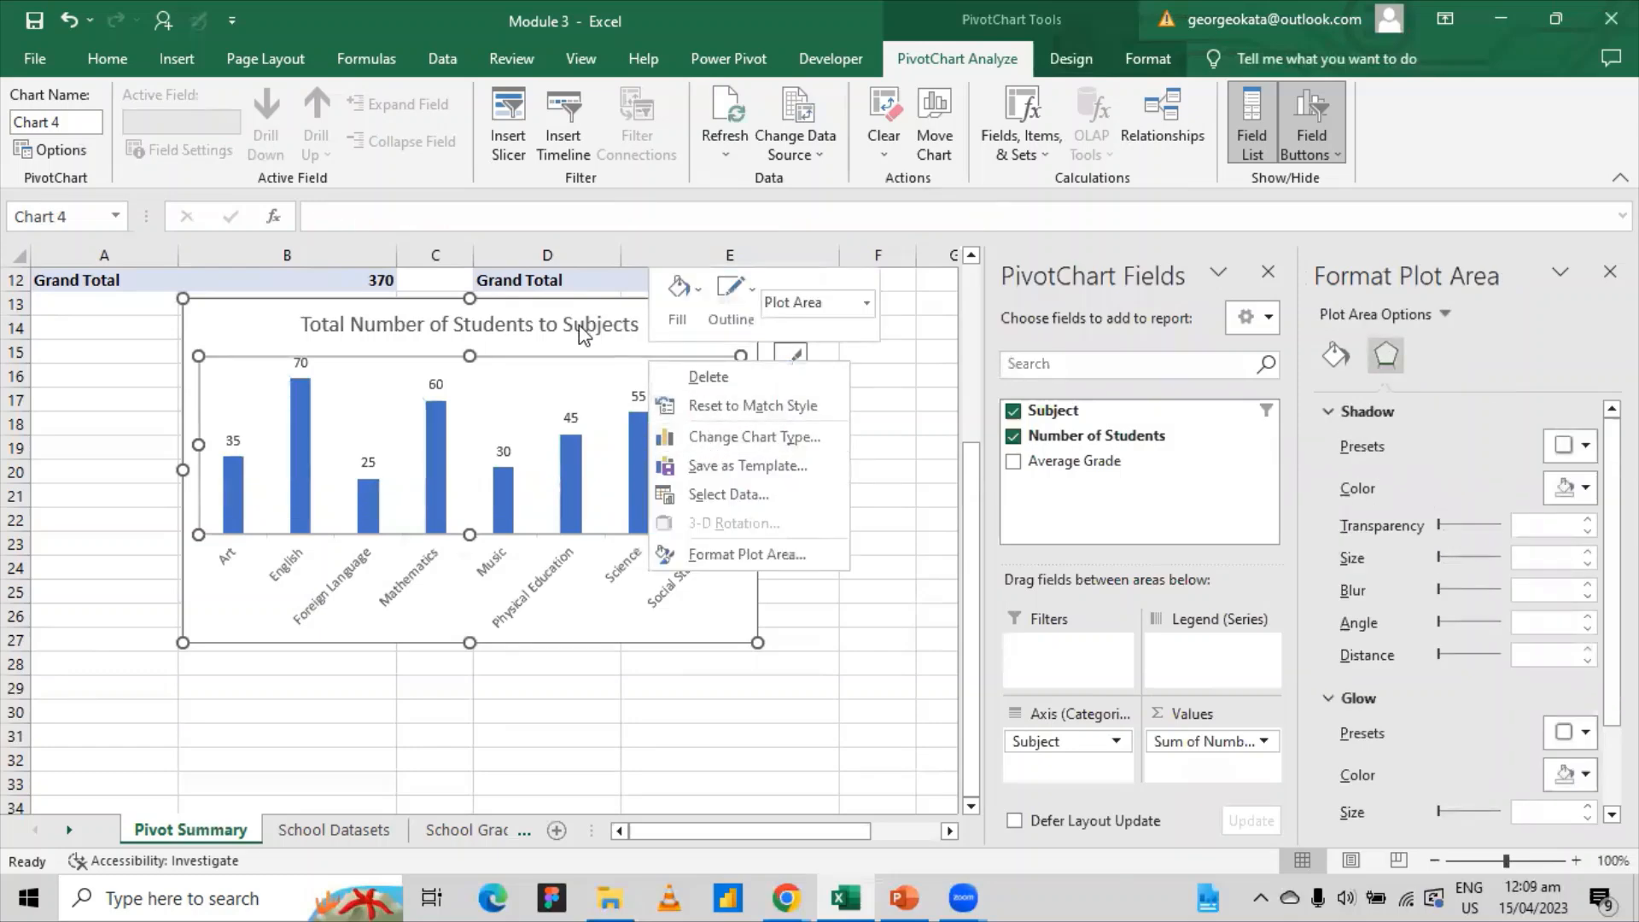
key("Escape")
- Move the "Total Number of Students to Subjects" chart from the Pivot Summary sheet to cell M16 of the Dashboard sheet
left_click(237, 306)
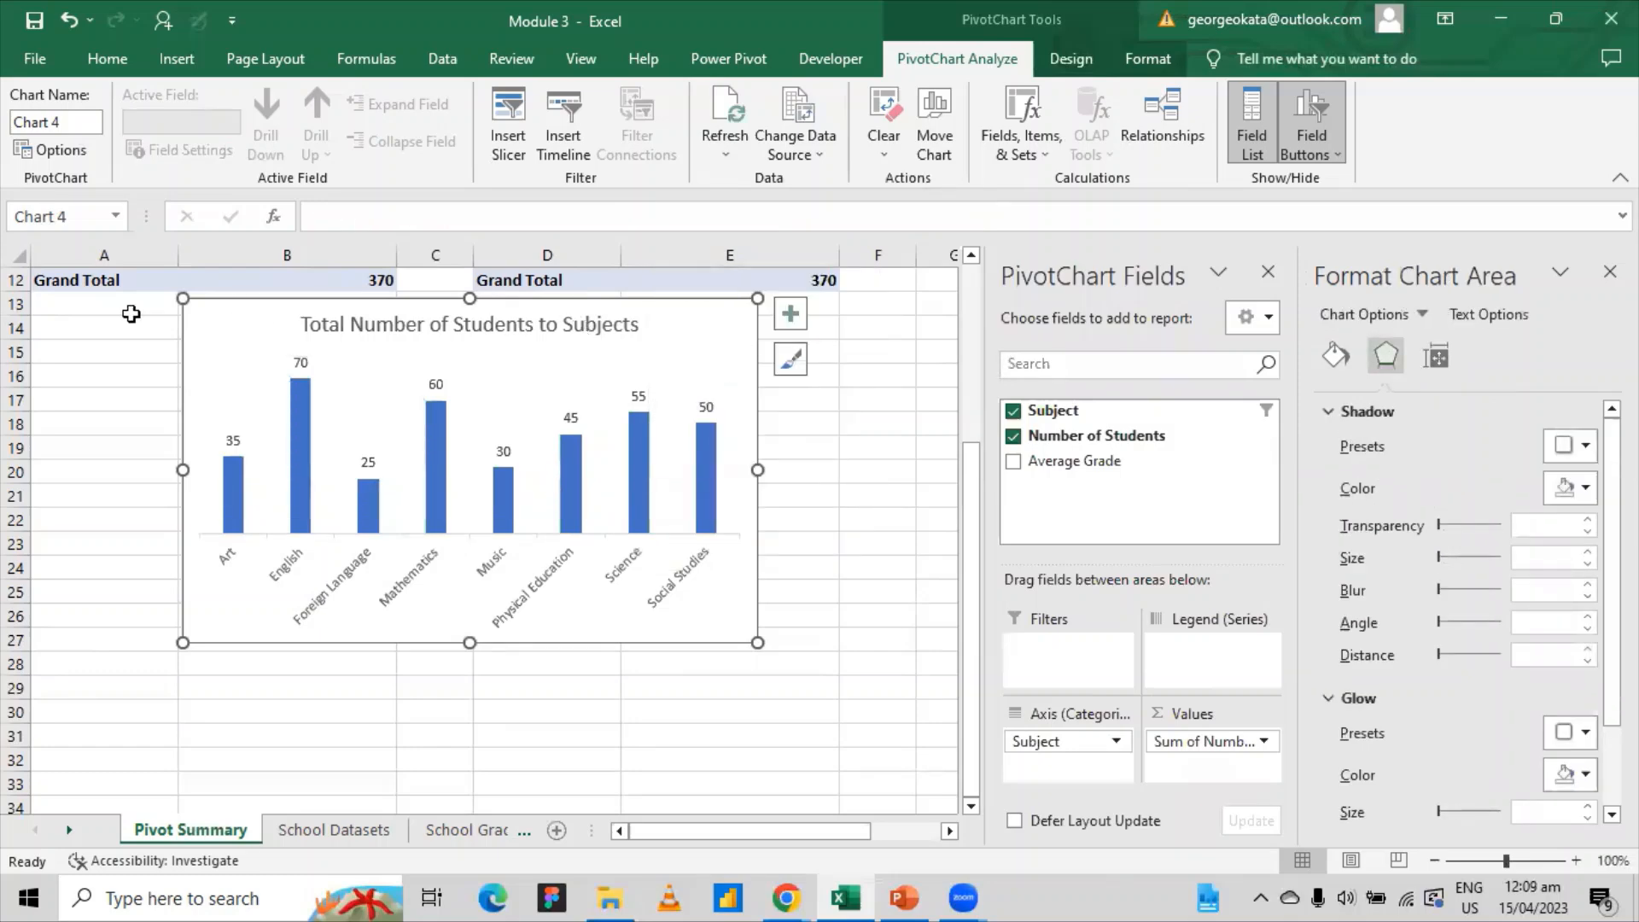
right_click(223, 326)
left_click(278, 317)
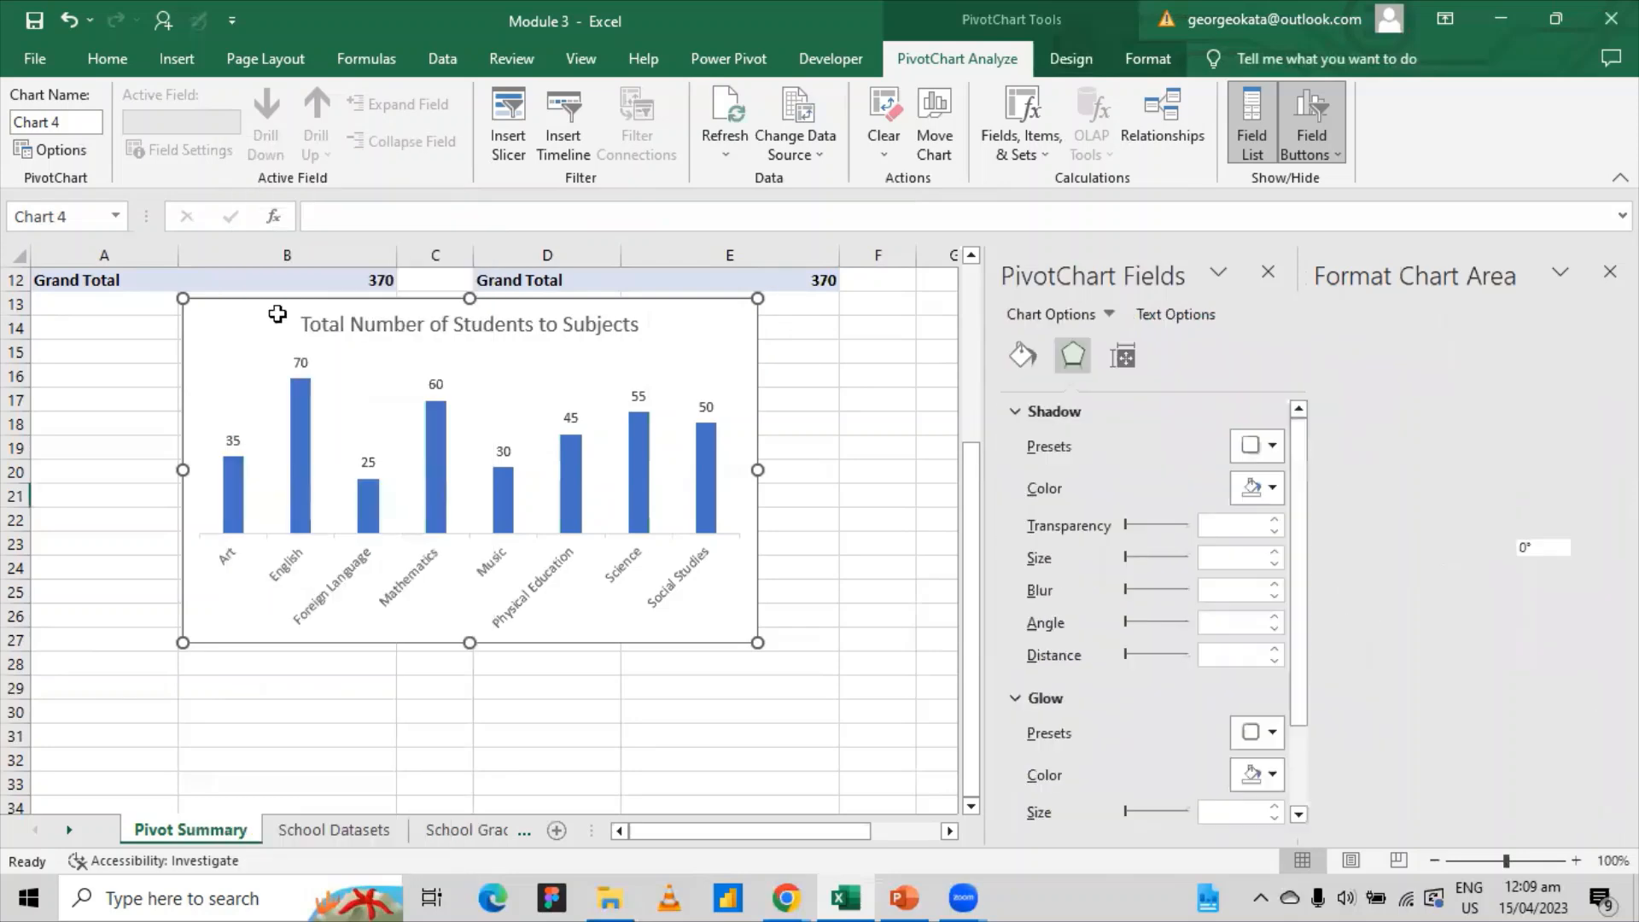
left_click(664, 828)
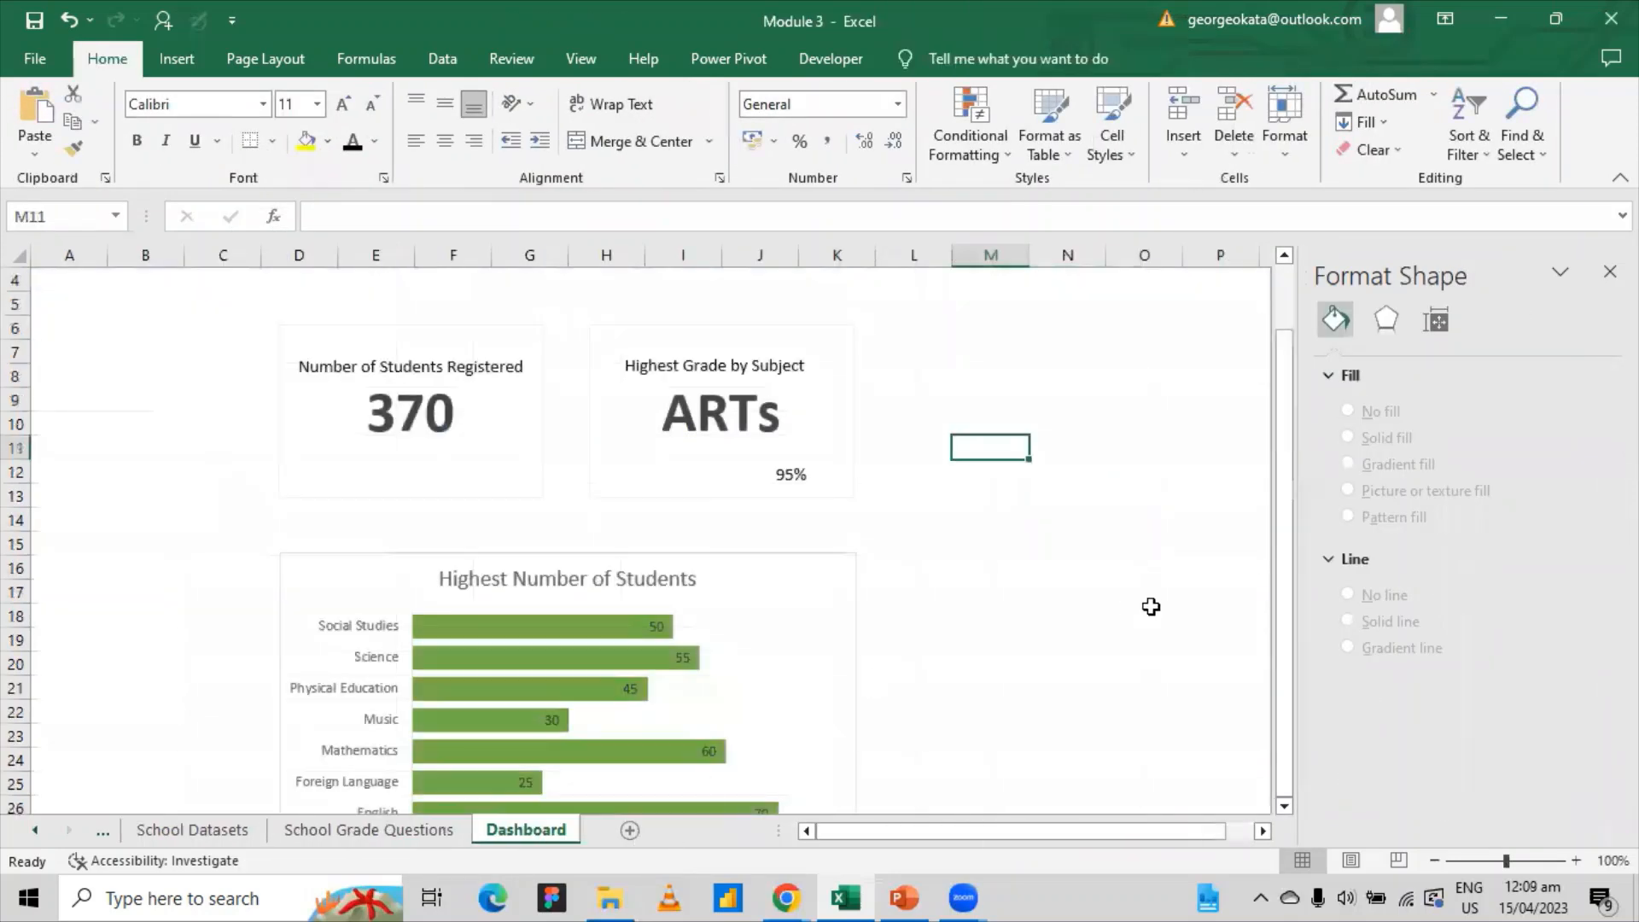
left_click(1265, 833)
left_click(1264, 833)
left_click(1265, 833)
left_click(1264, 833)
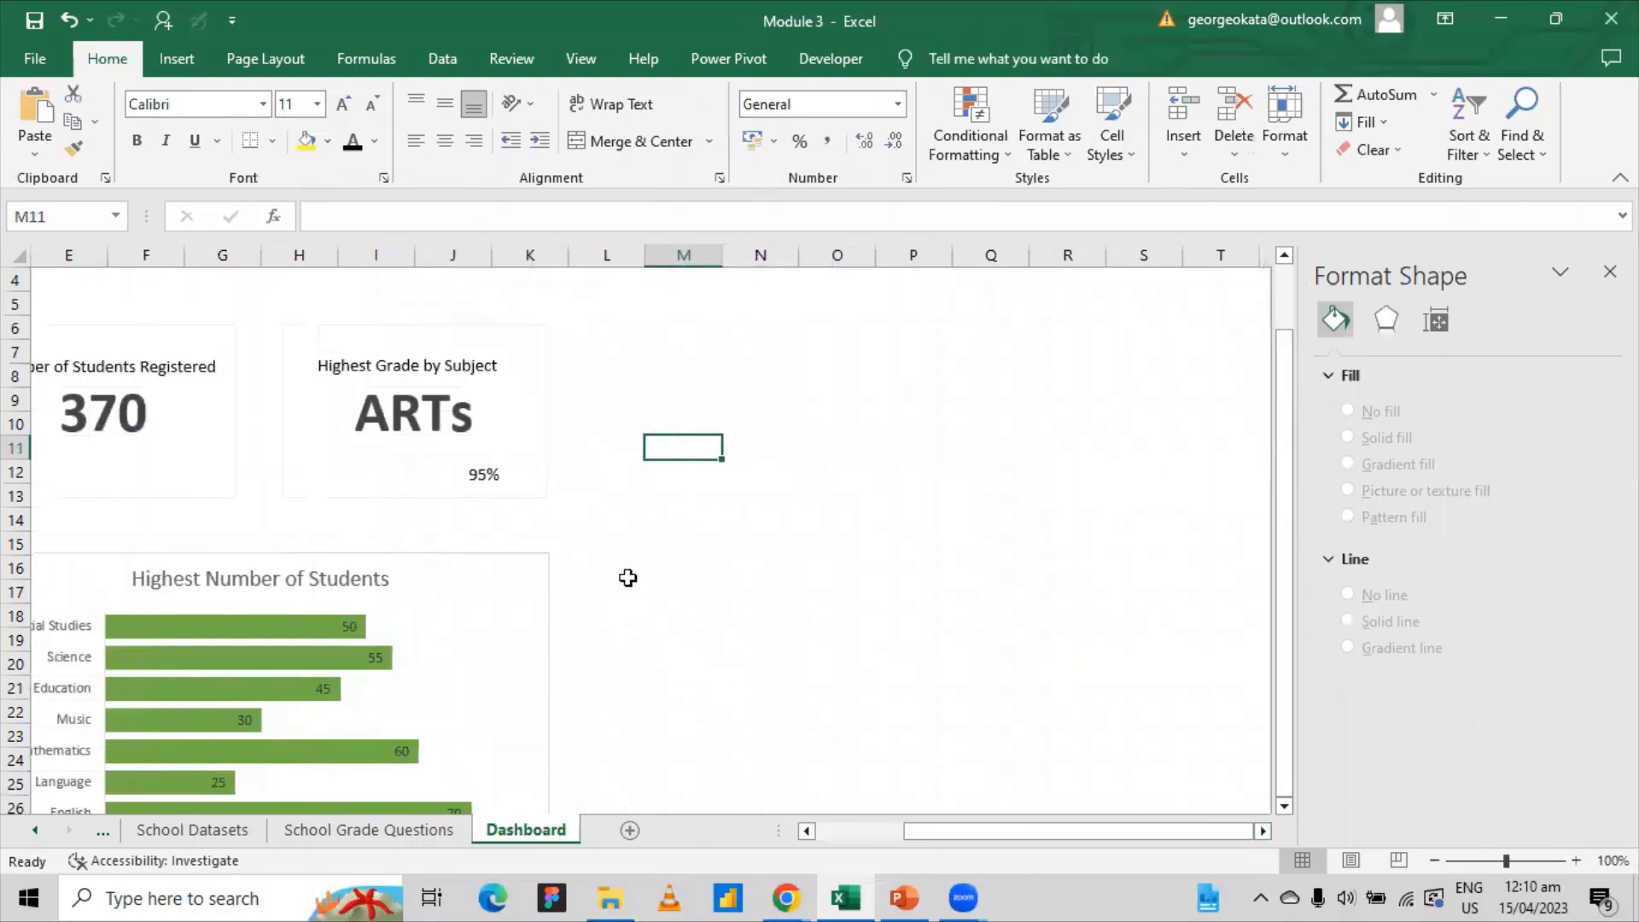
left_click(628, 568)
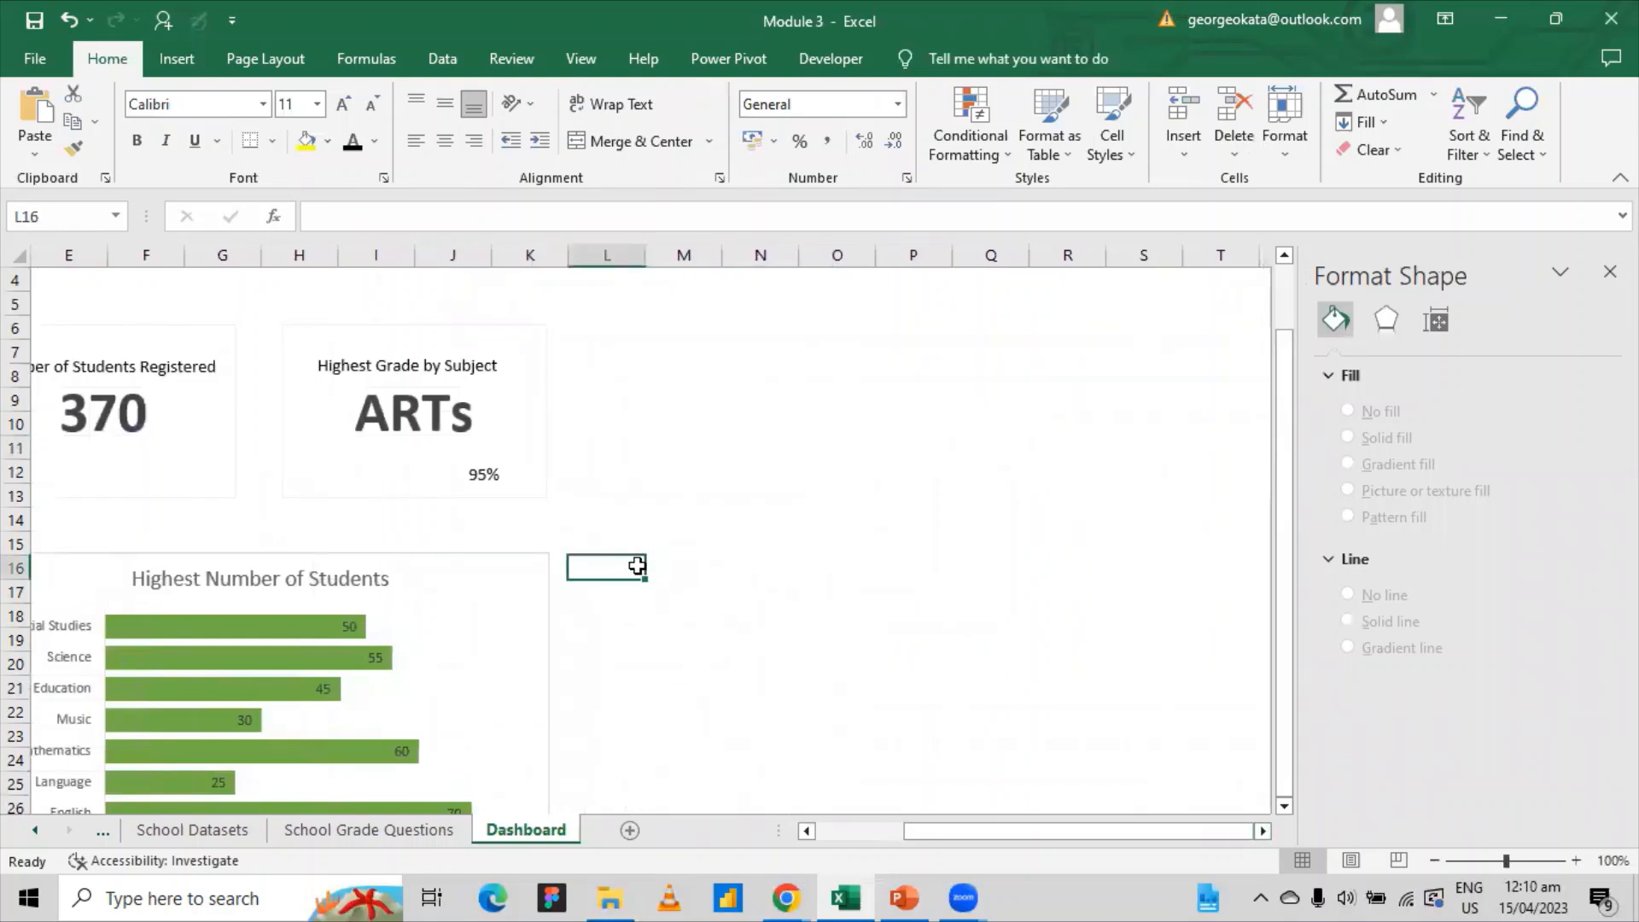
left_click(653, 570)
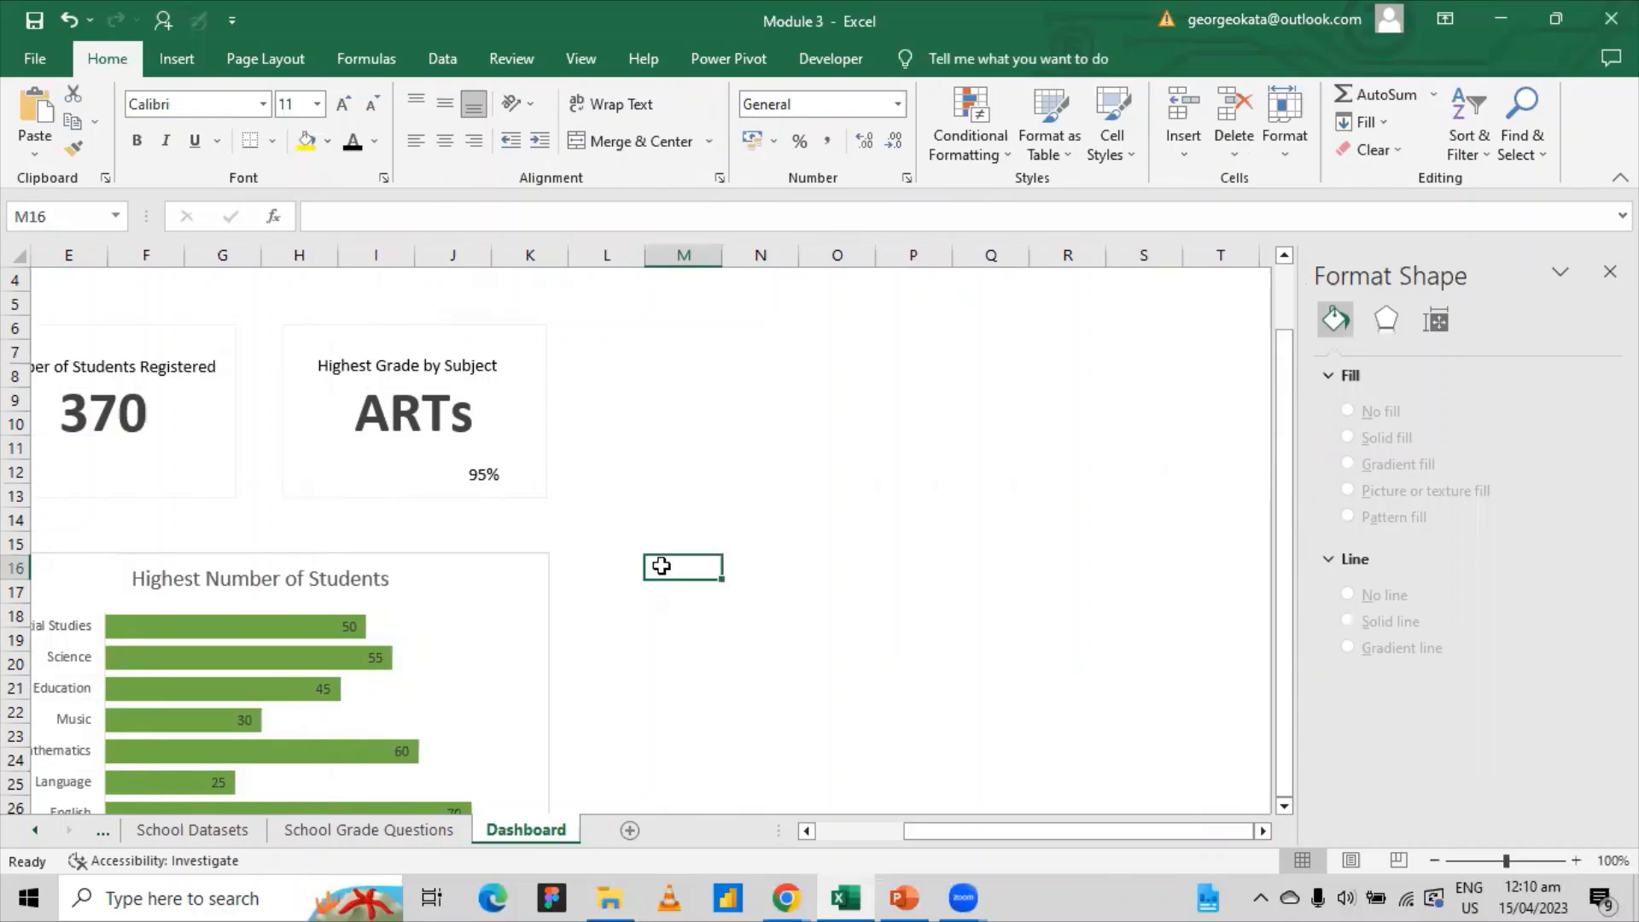
right_click(652, 563)
left_click(747, 437)
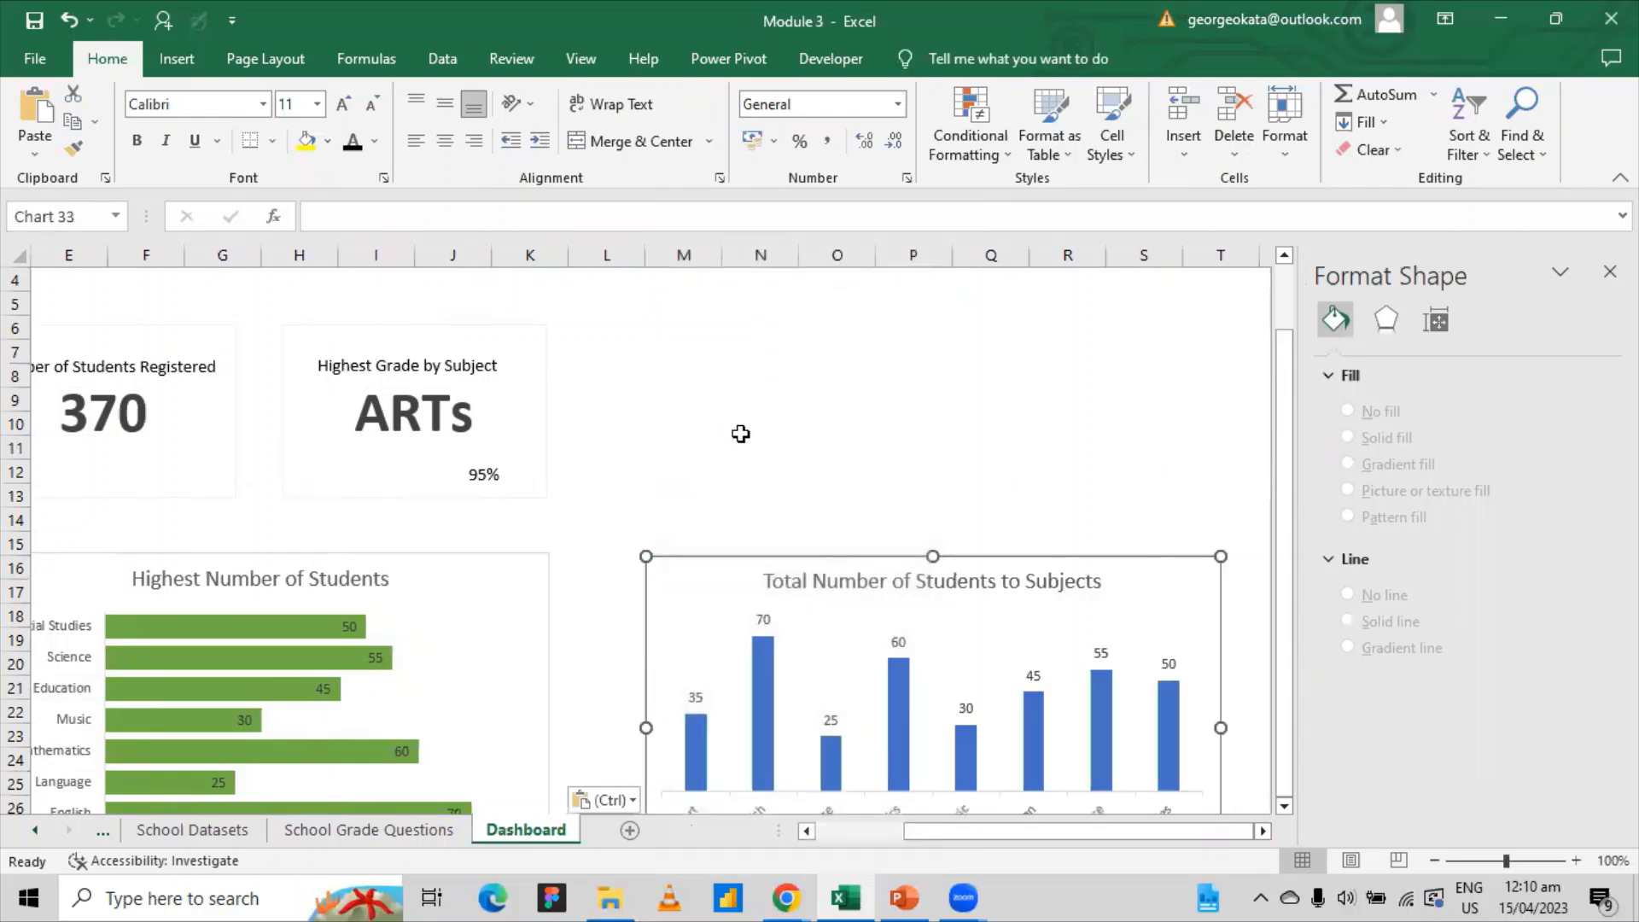
left_click(838, 448)
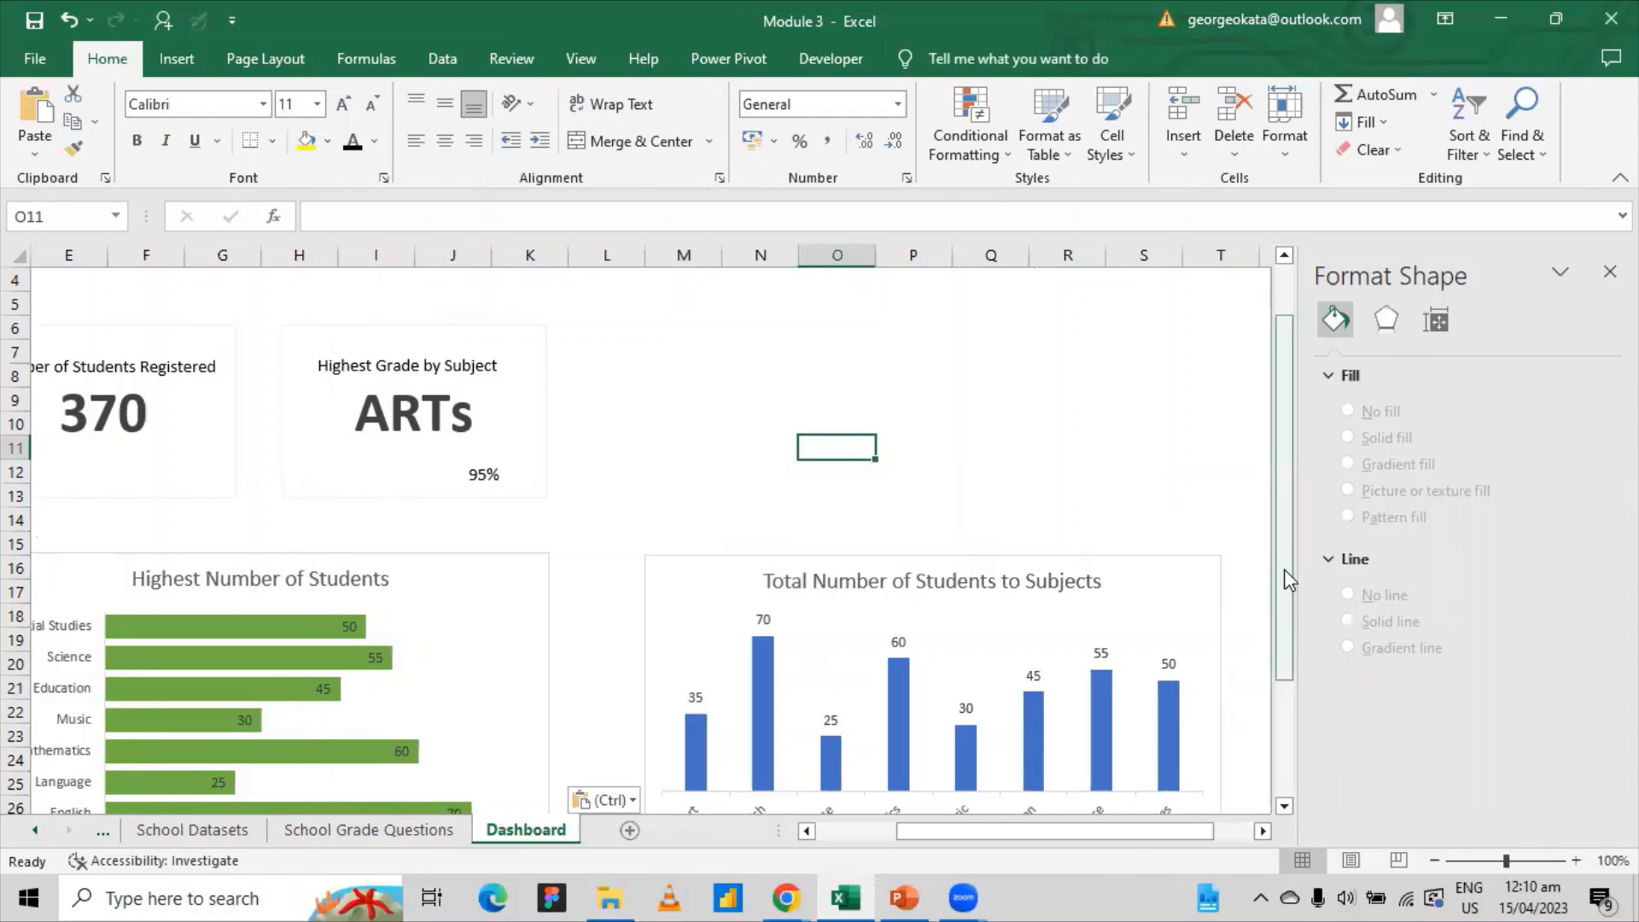
- Try a light blue-gray glow on the columns of the "Total Number of Students to Subjects" chart and undo it
right_click(1290, 651)
left_click(1169, 730)
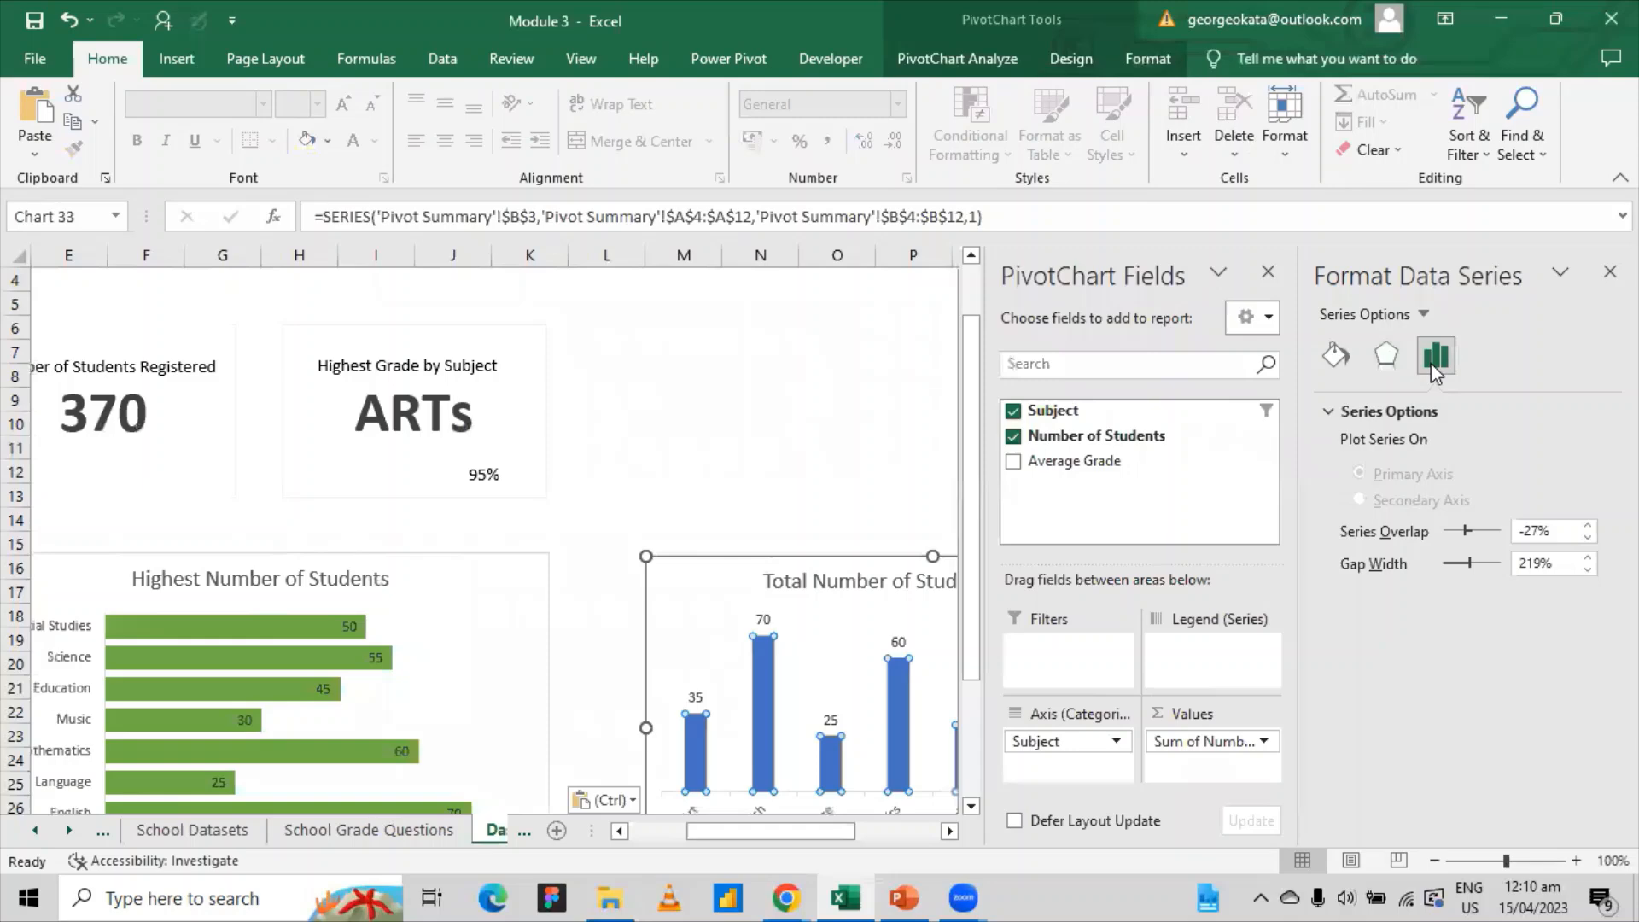
left_click(1387, 356)
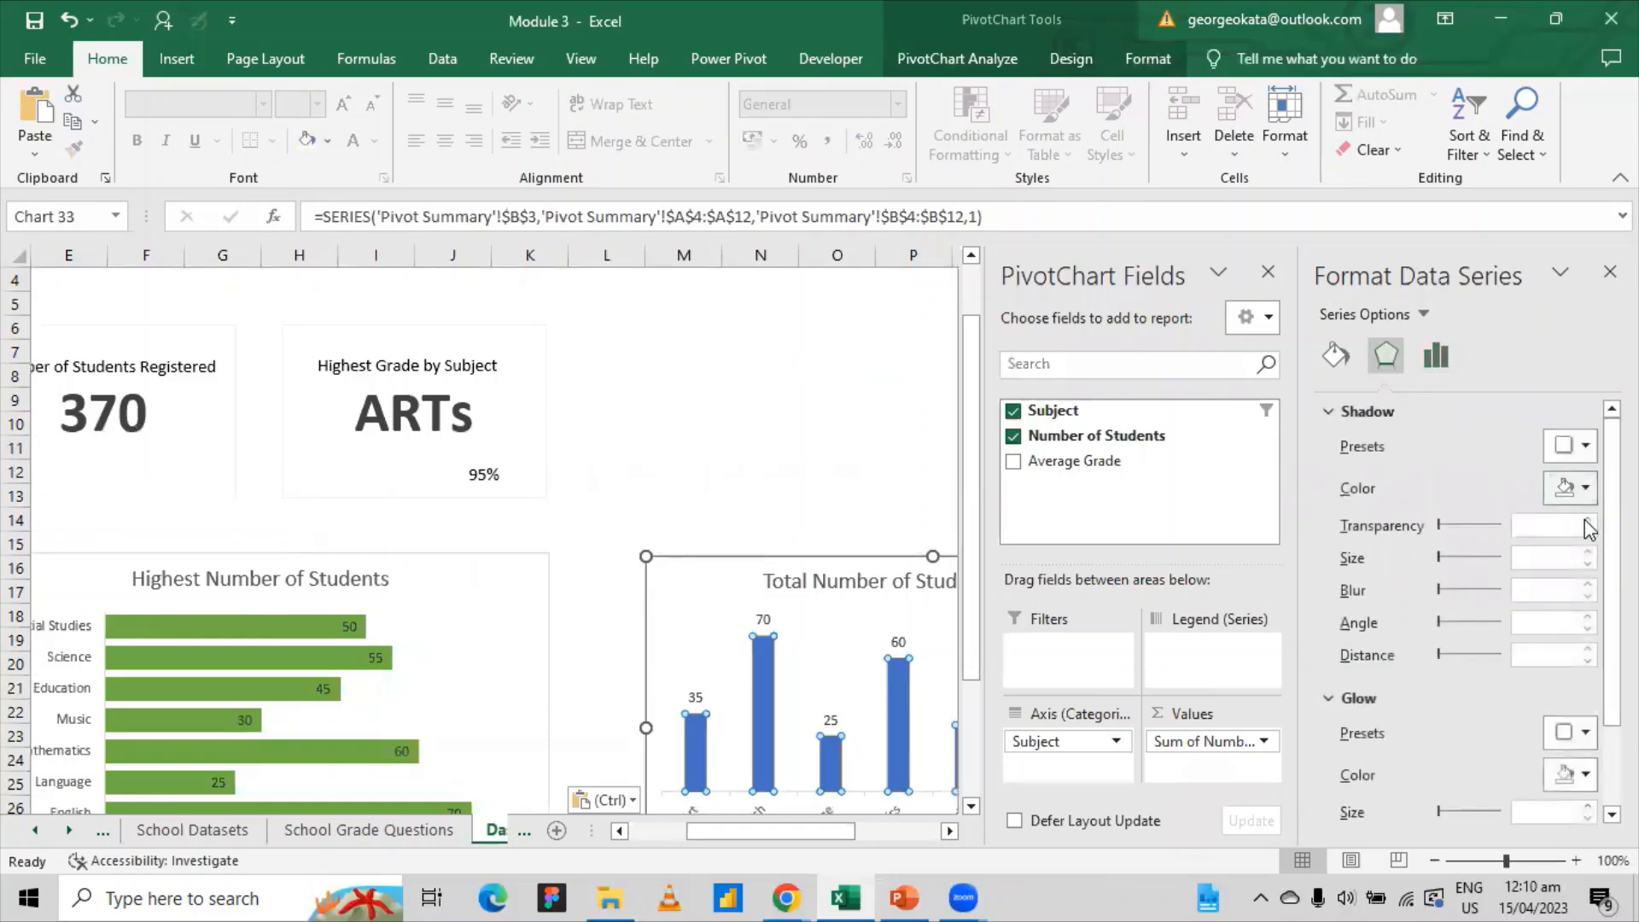
scroll(1592, 683, "down", 2)
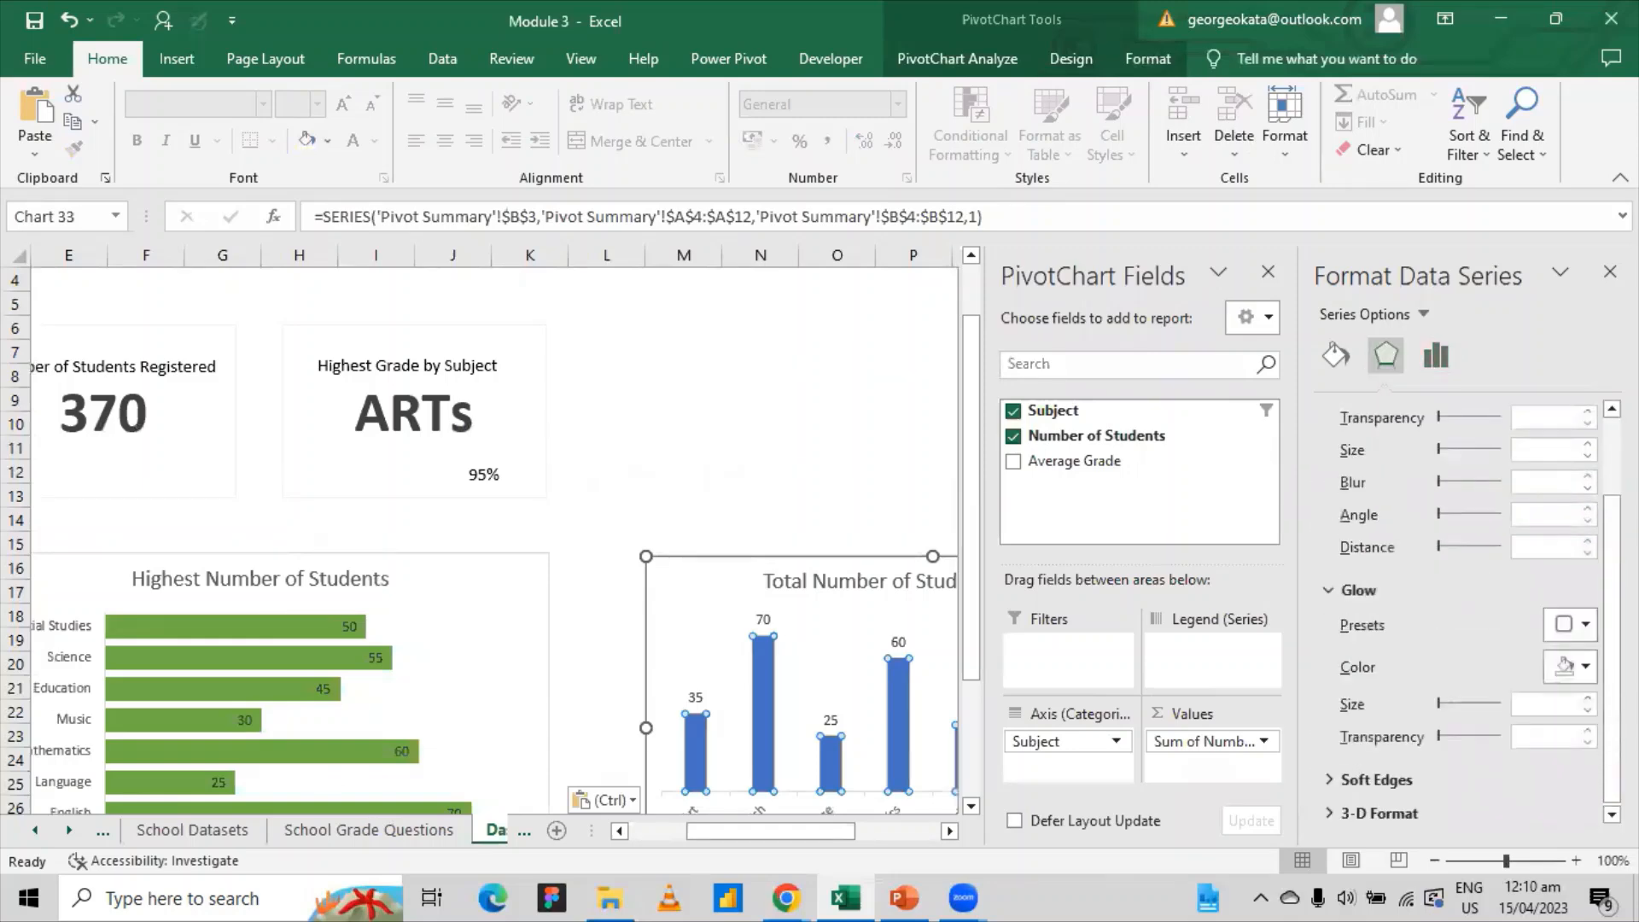
left_click(1586, 666)
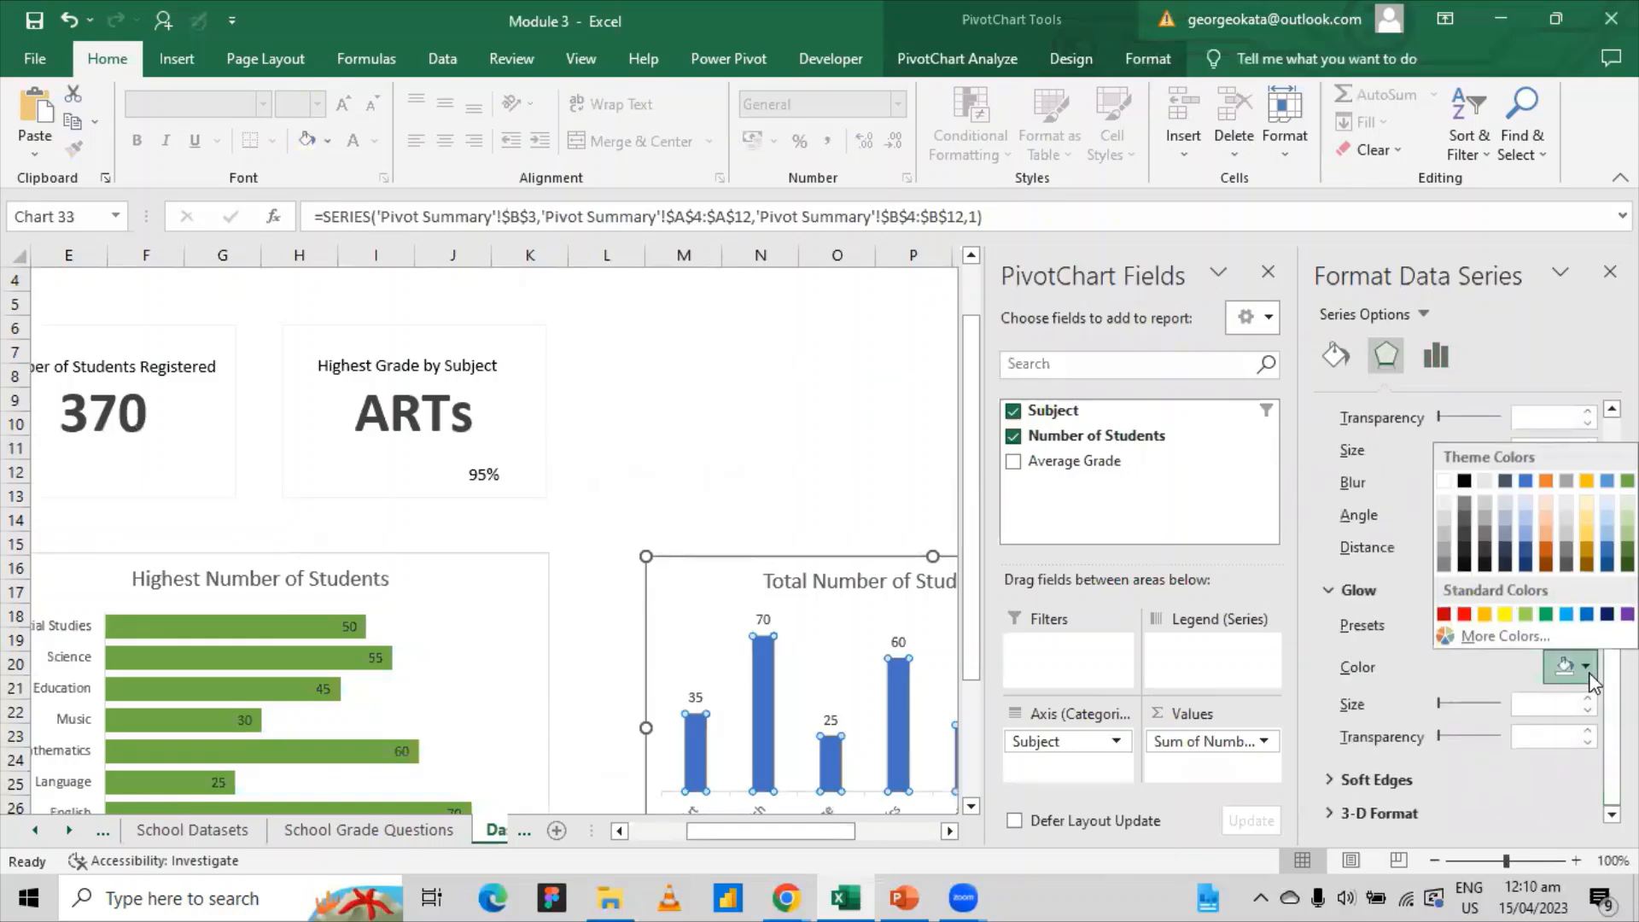
left_click(1507, 505)
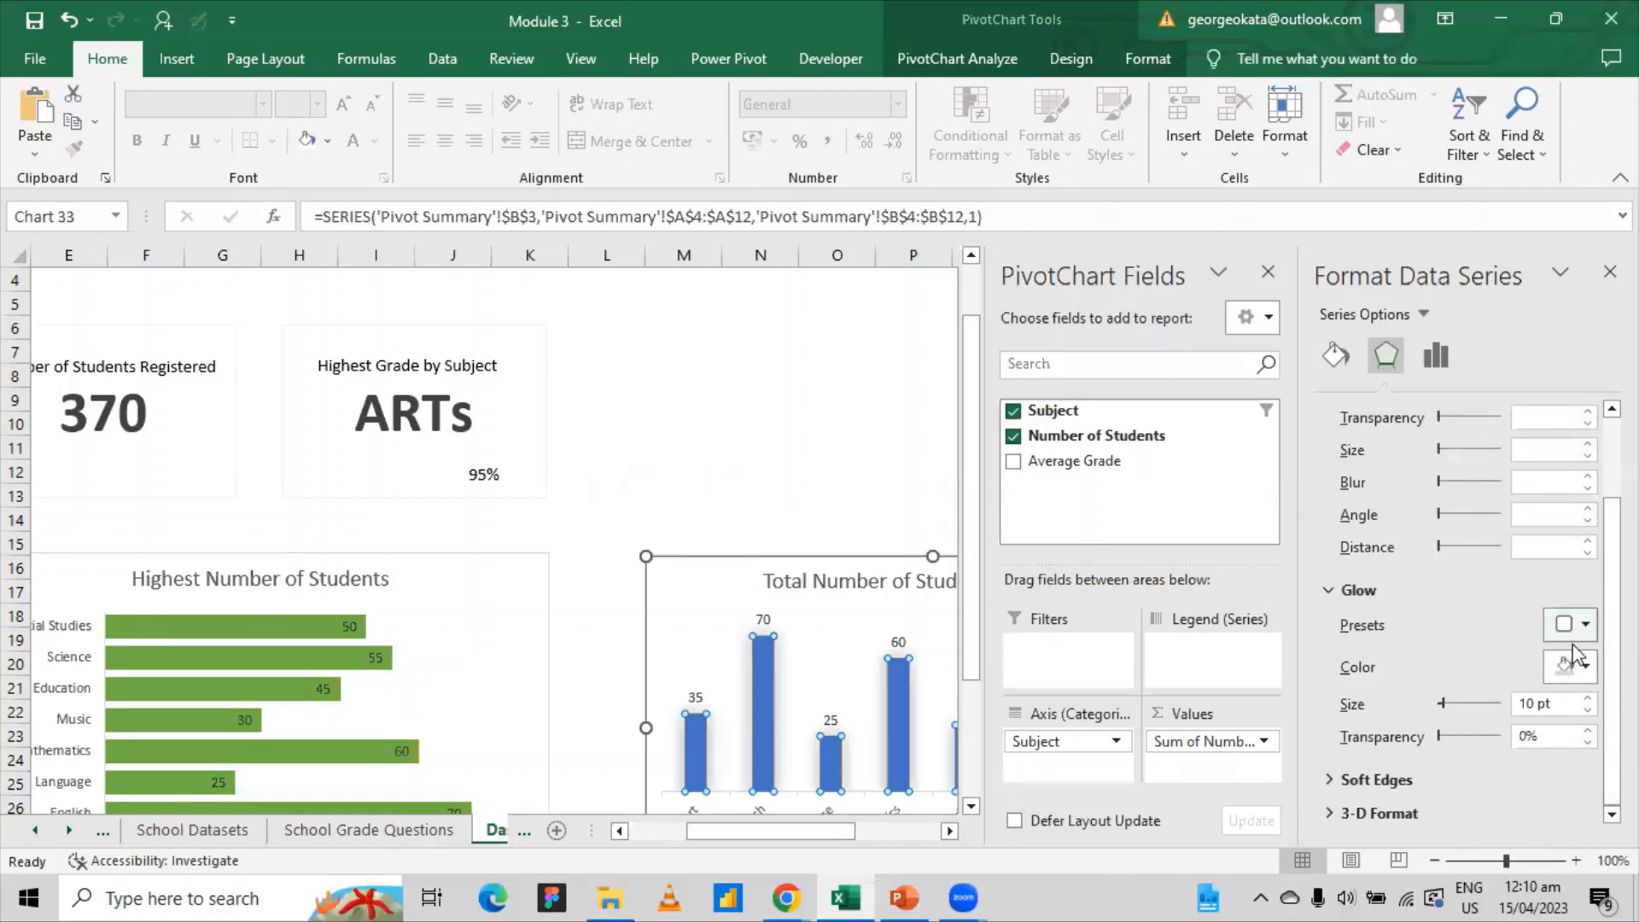
key("ctrl+z")
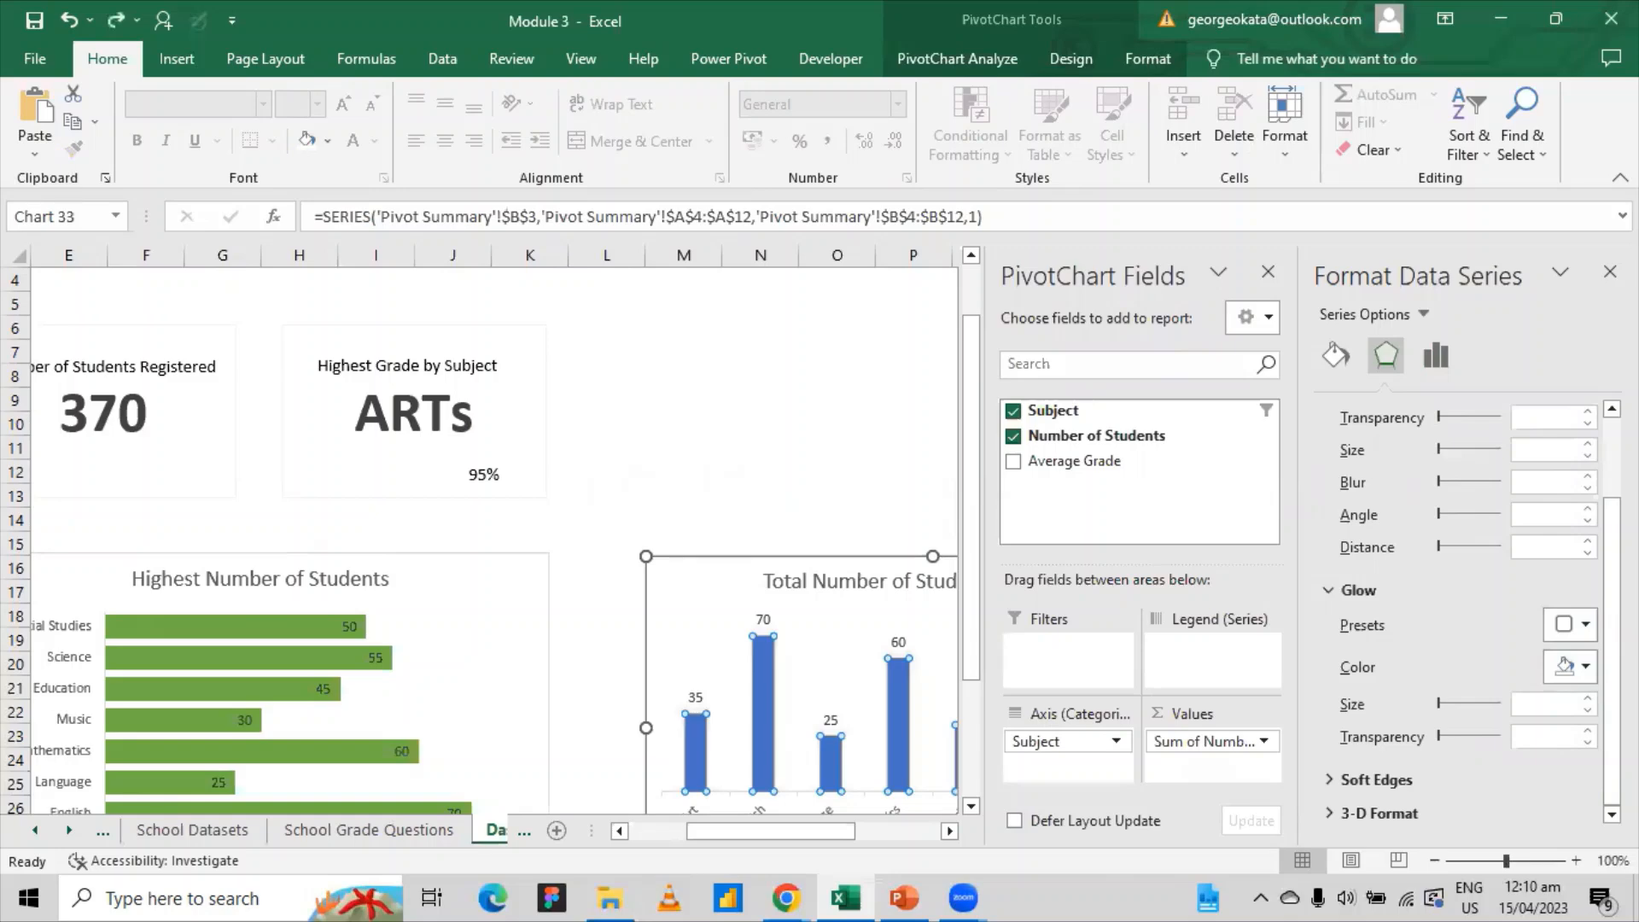
left_click(1330, 591)
- Fill the columns of the "Total Number of Students to Subjects" chart with the theme green used in the bar chart
left_click(1334, 355)
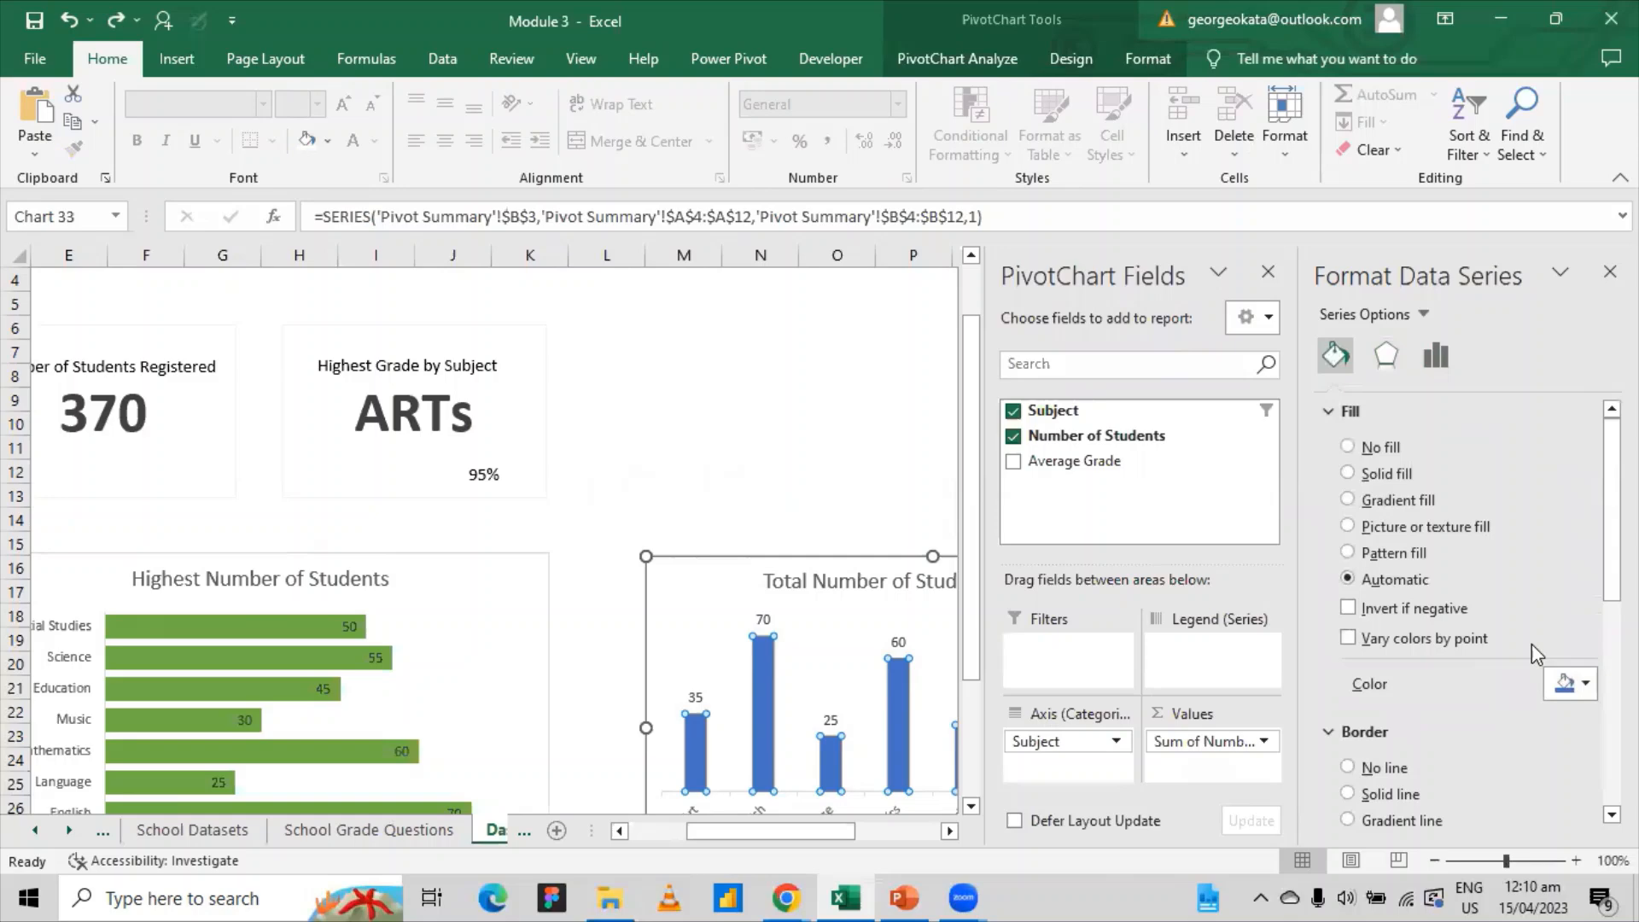
left_click(1593, 685)
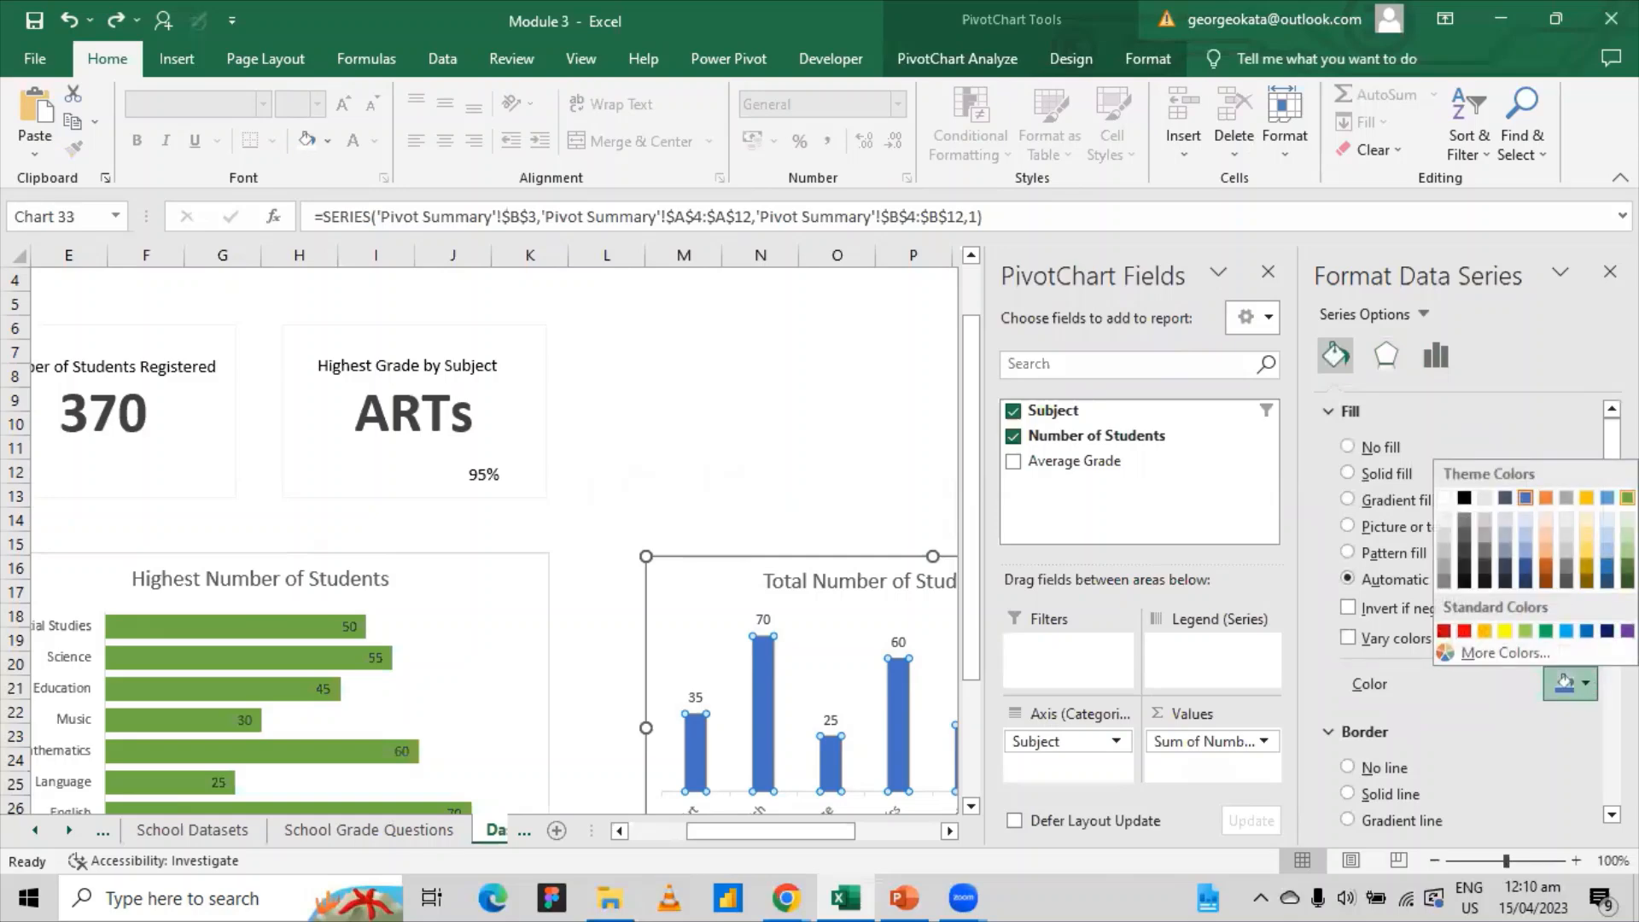
left_click(1627, 498)
left_click(892, 419)
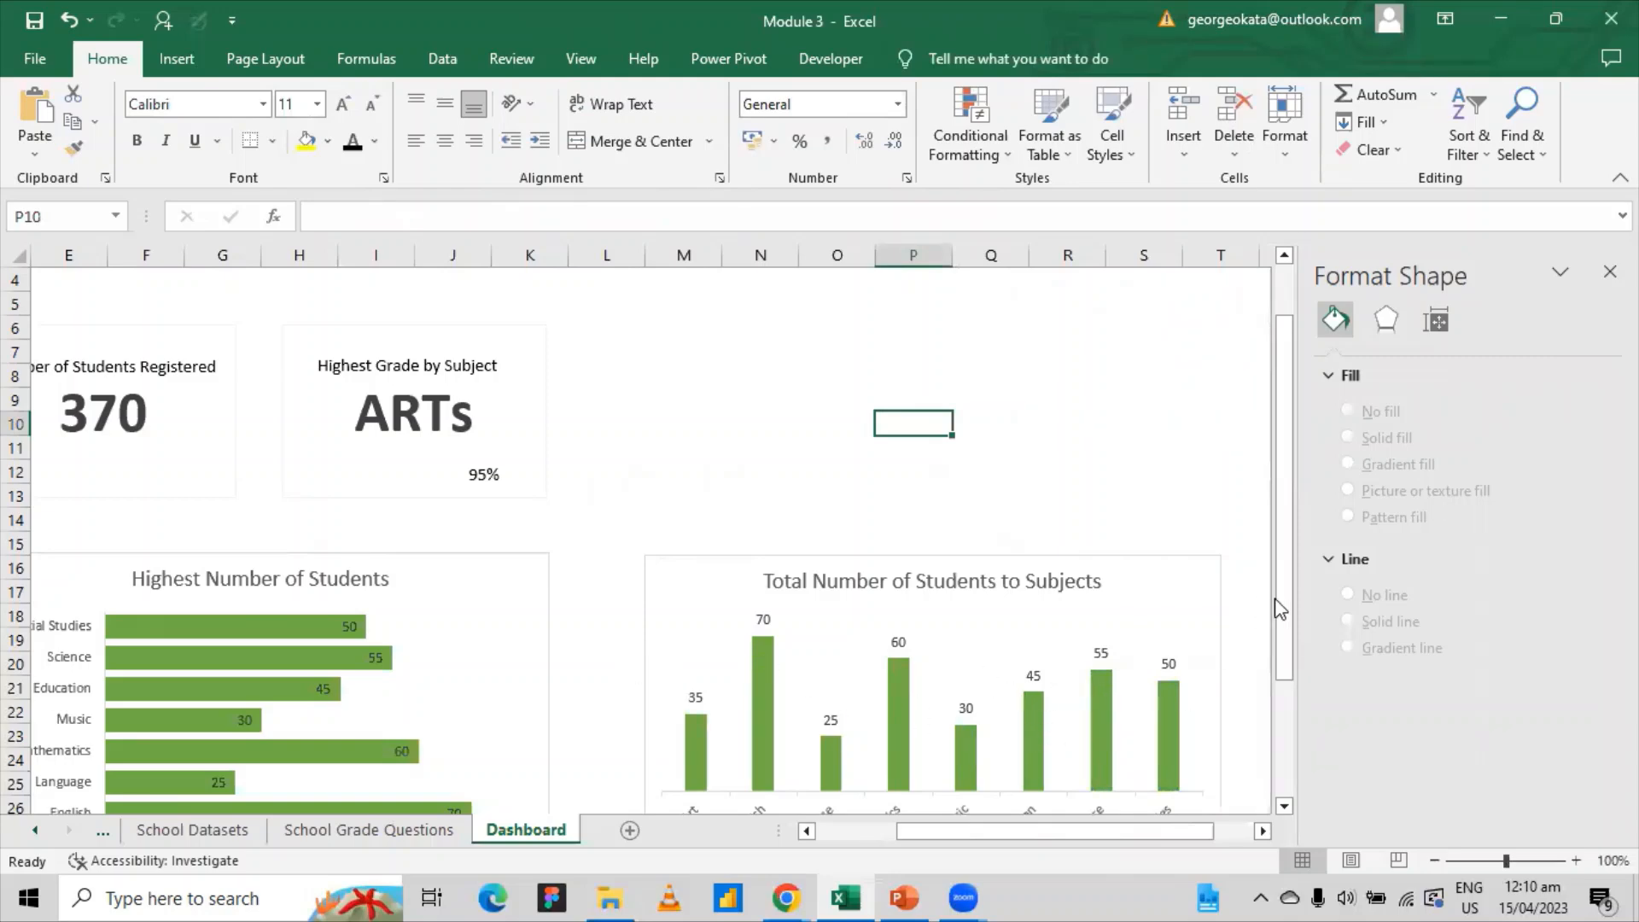
left_click_drag(1280, 610, 1282, 669)
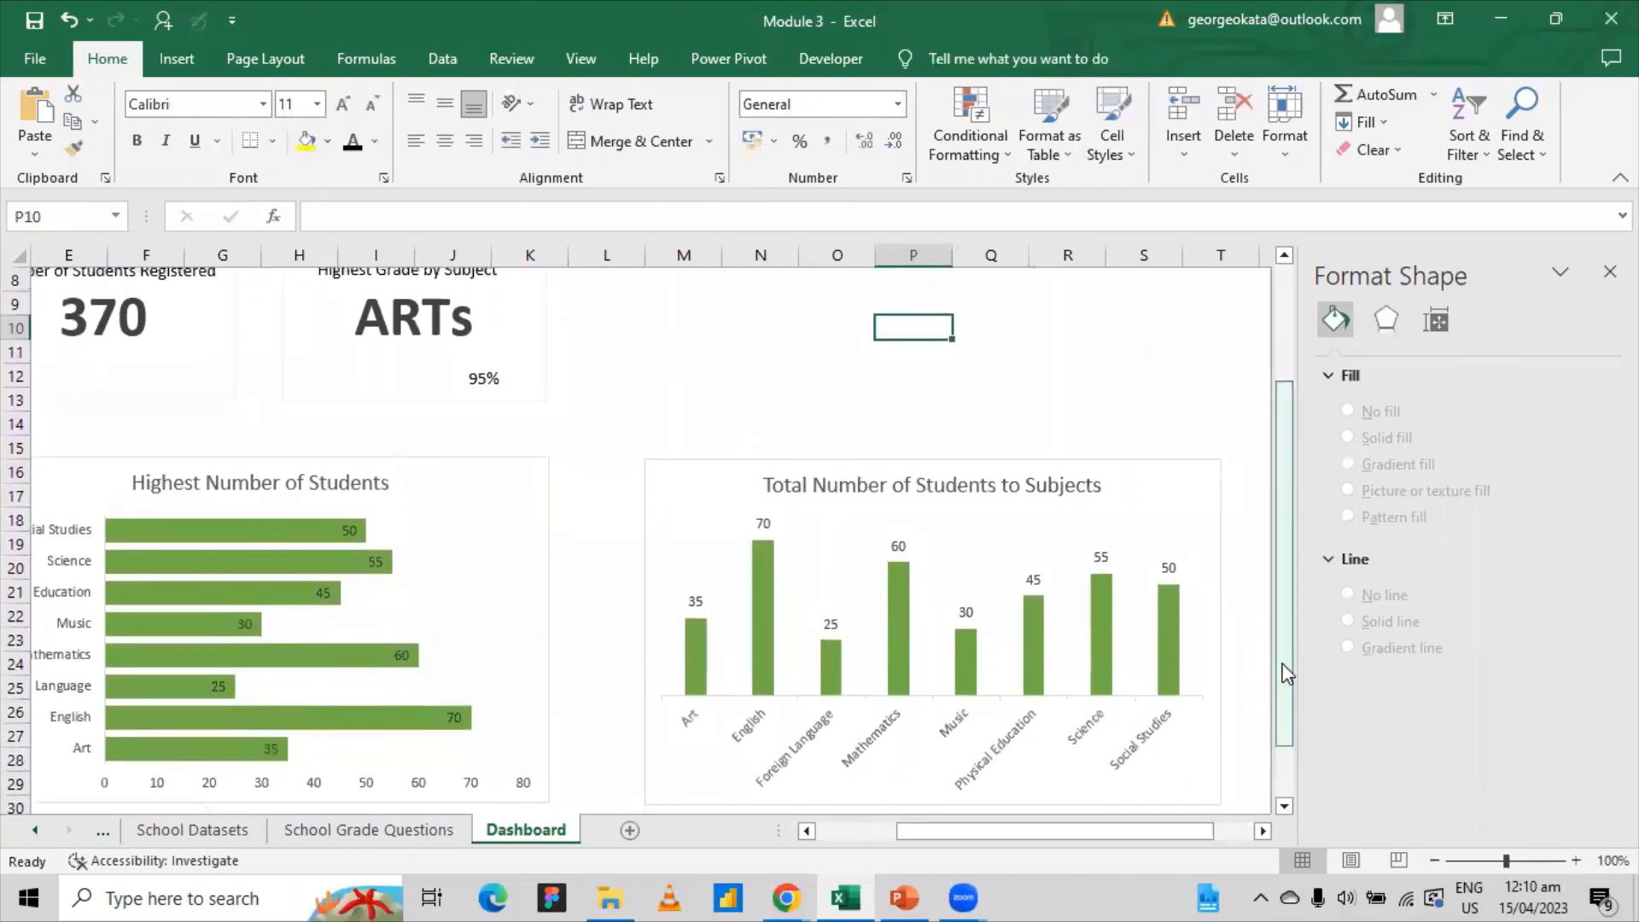
- Read the remaining average-grade question on the School Grade Questions sheet and review the data on the School Datasets sheet
left_click(357, 832)
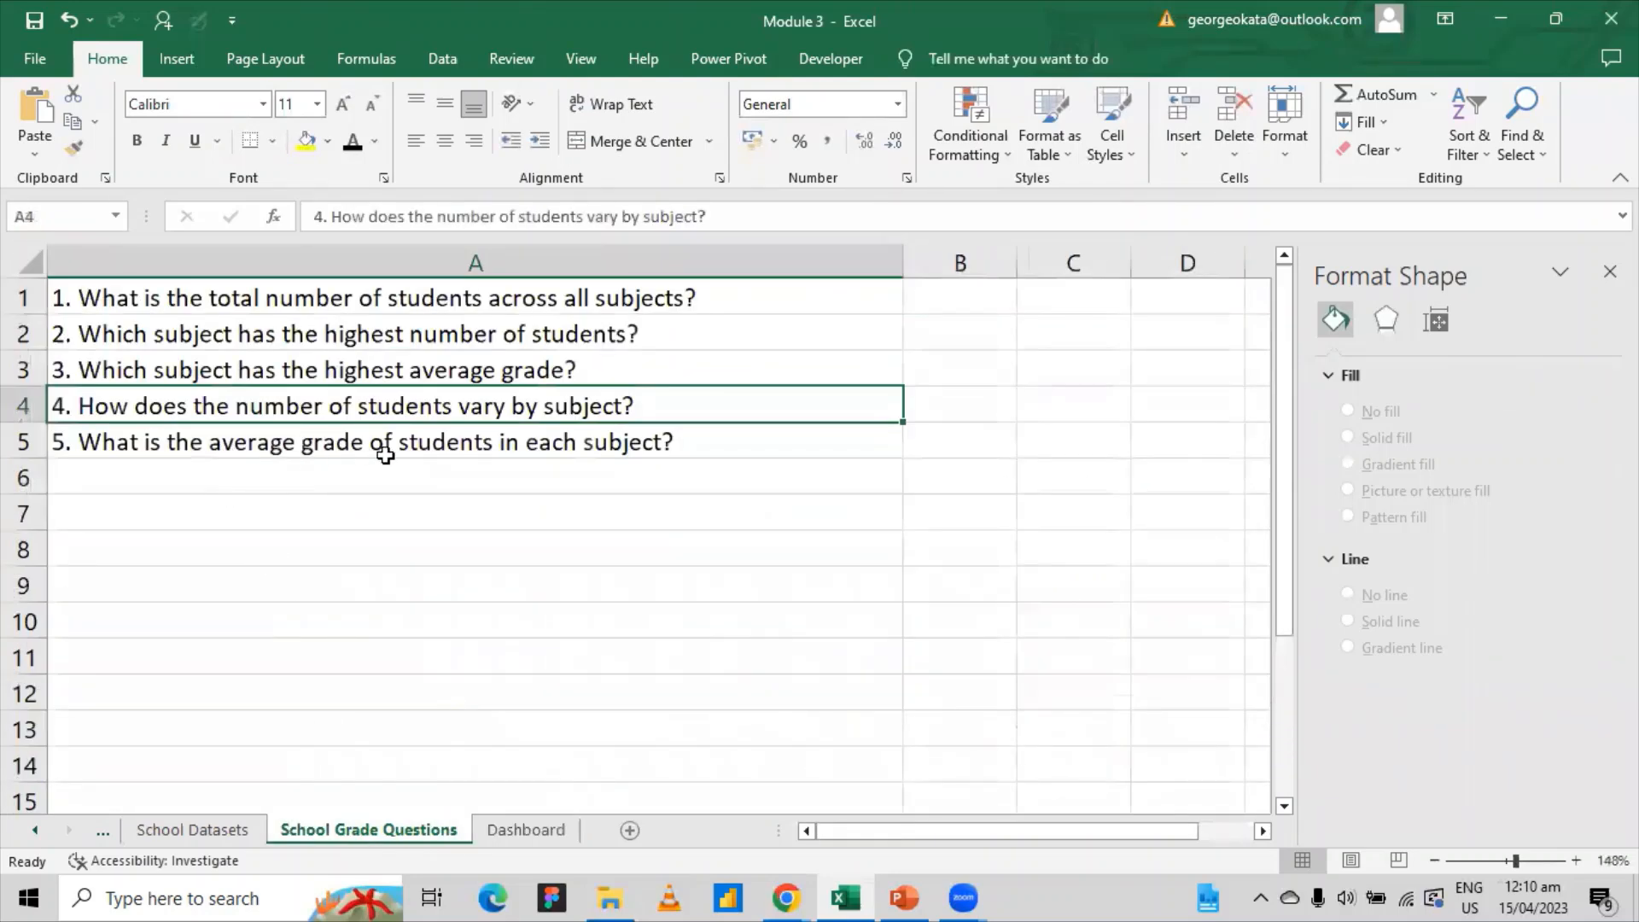
left_click(214, 832)
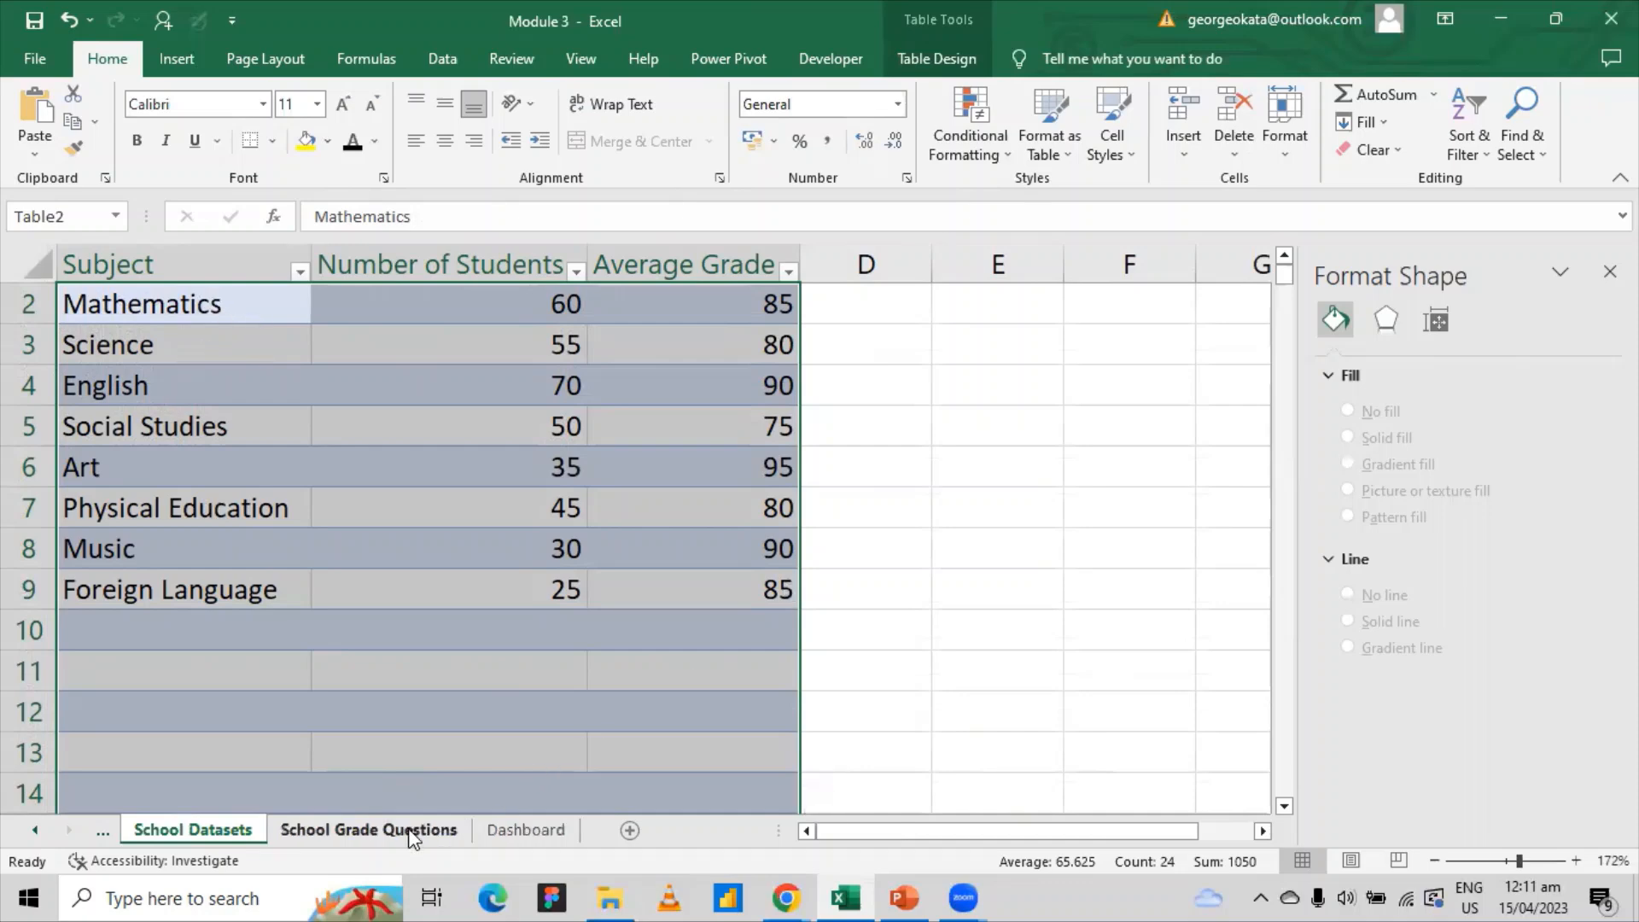
left_click(478, 831)
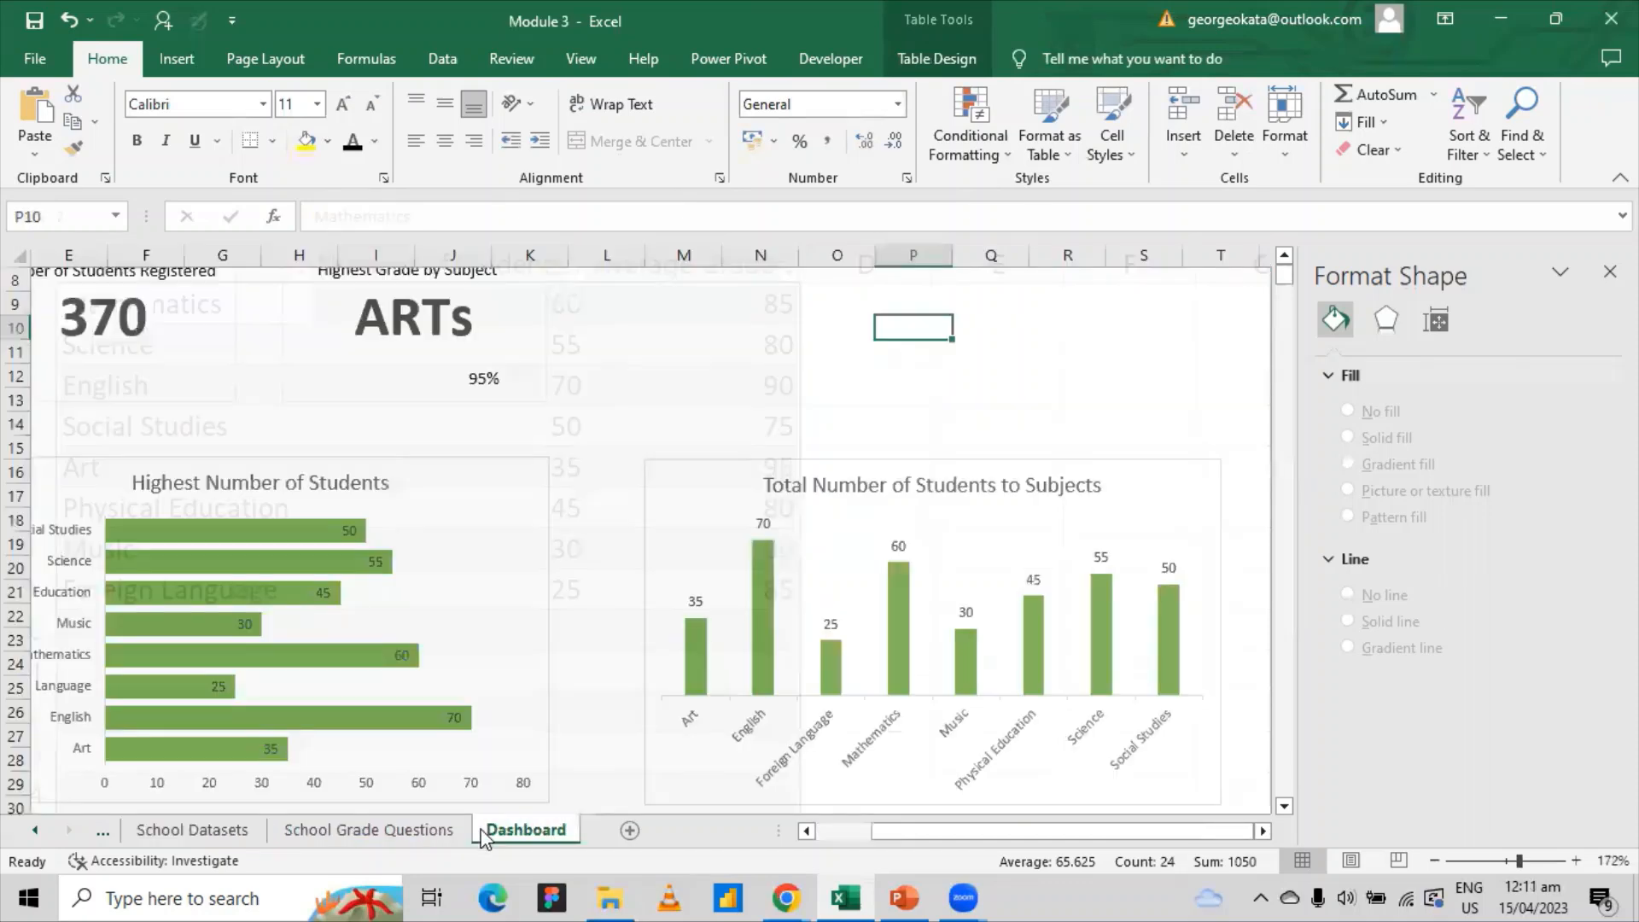
left_click(370, 830)
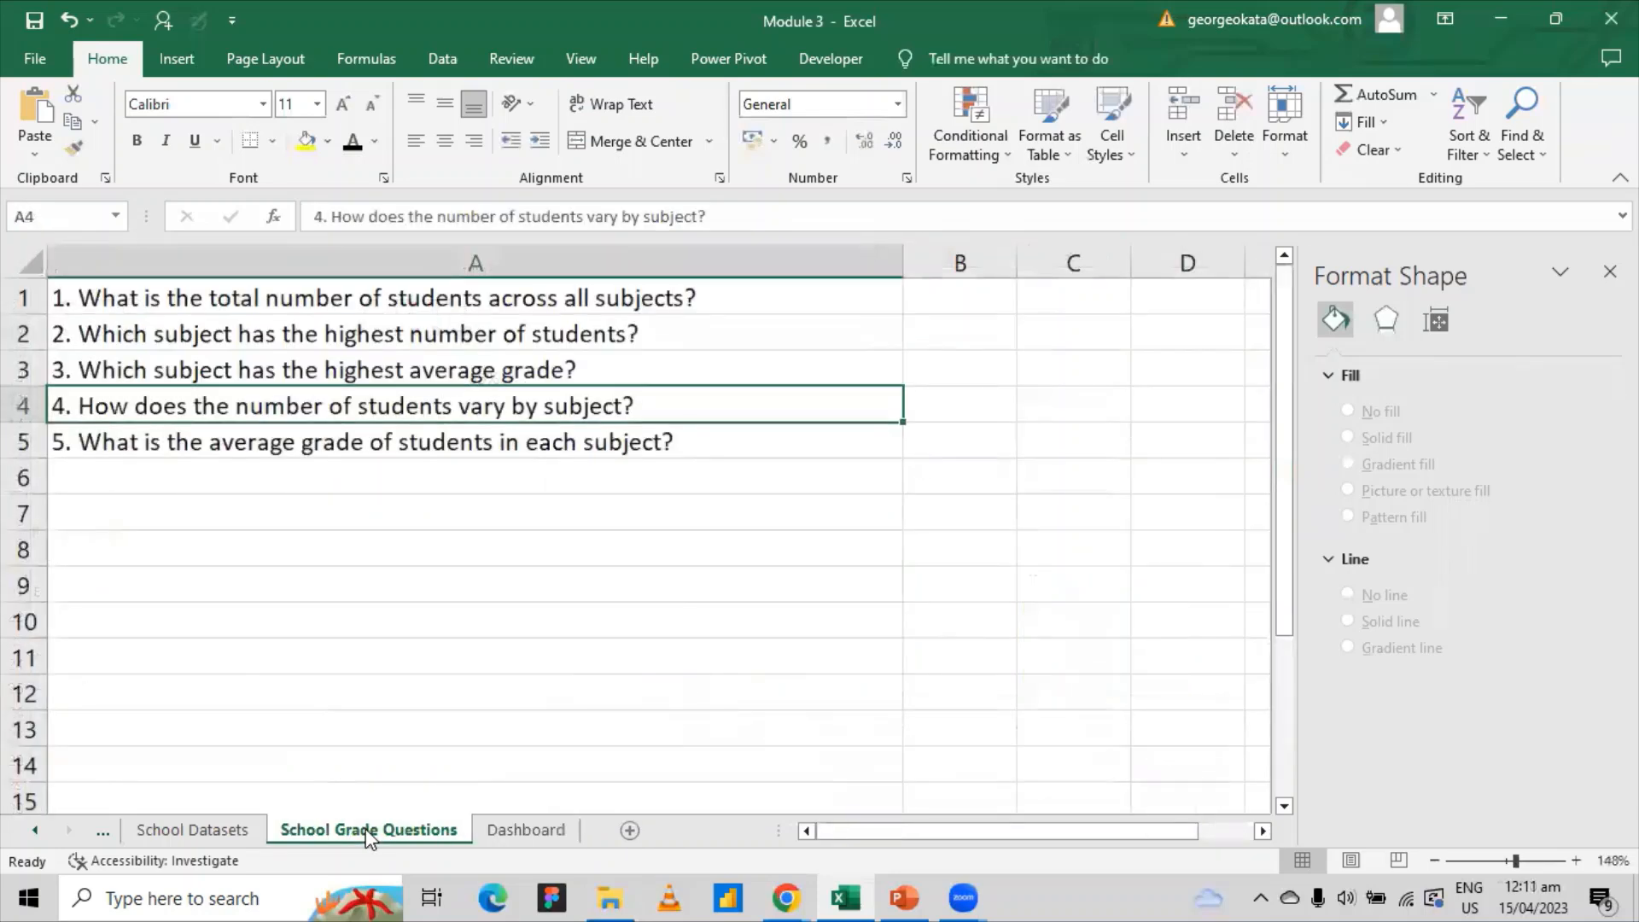
left_click(218, 830)
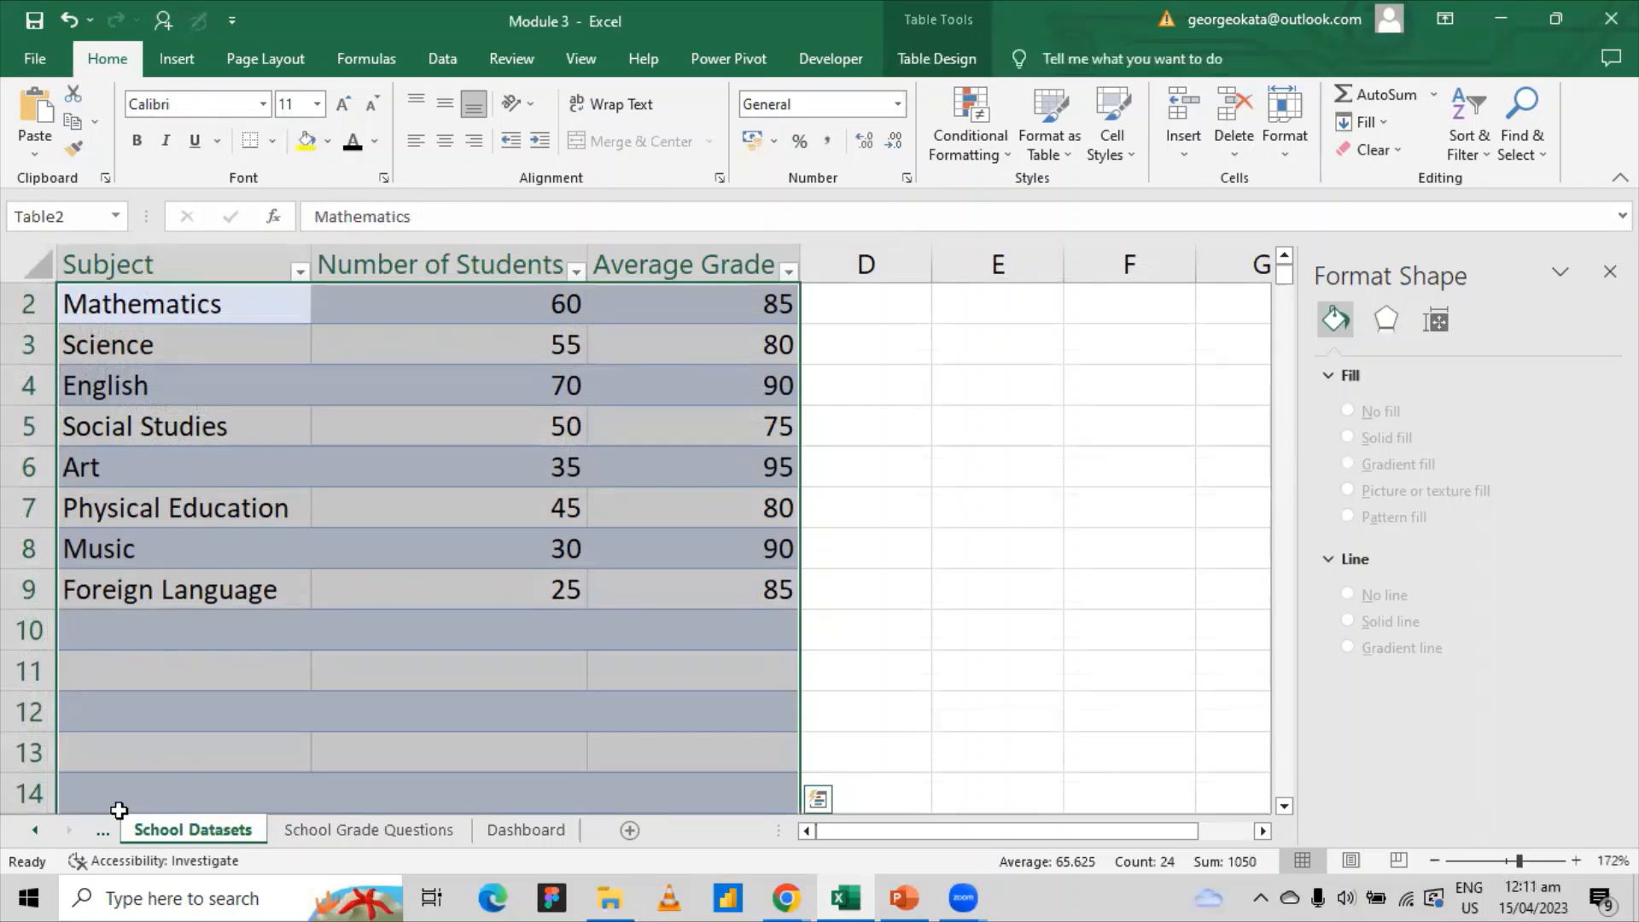
- Clear the conditional formatting rules from the Sum of Average Grade values in I4:I11 on the Pivot Summary sheet
left_click(43, 829)
left_click(46, 830)
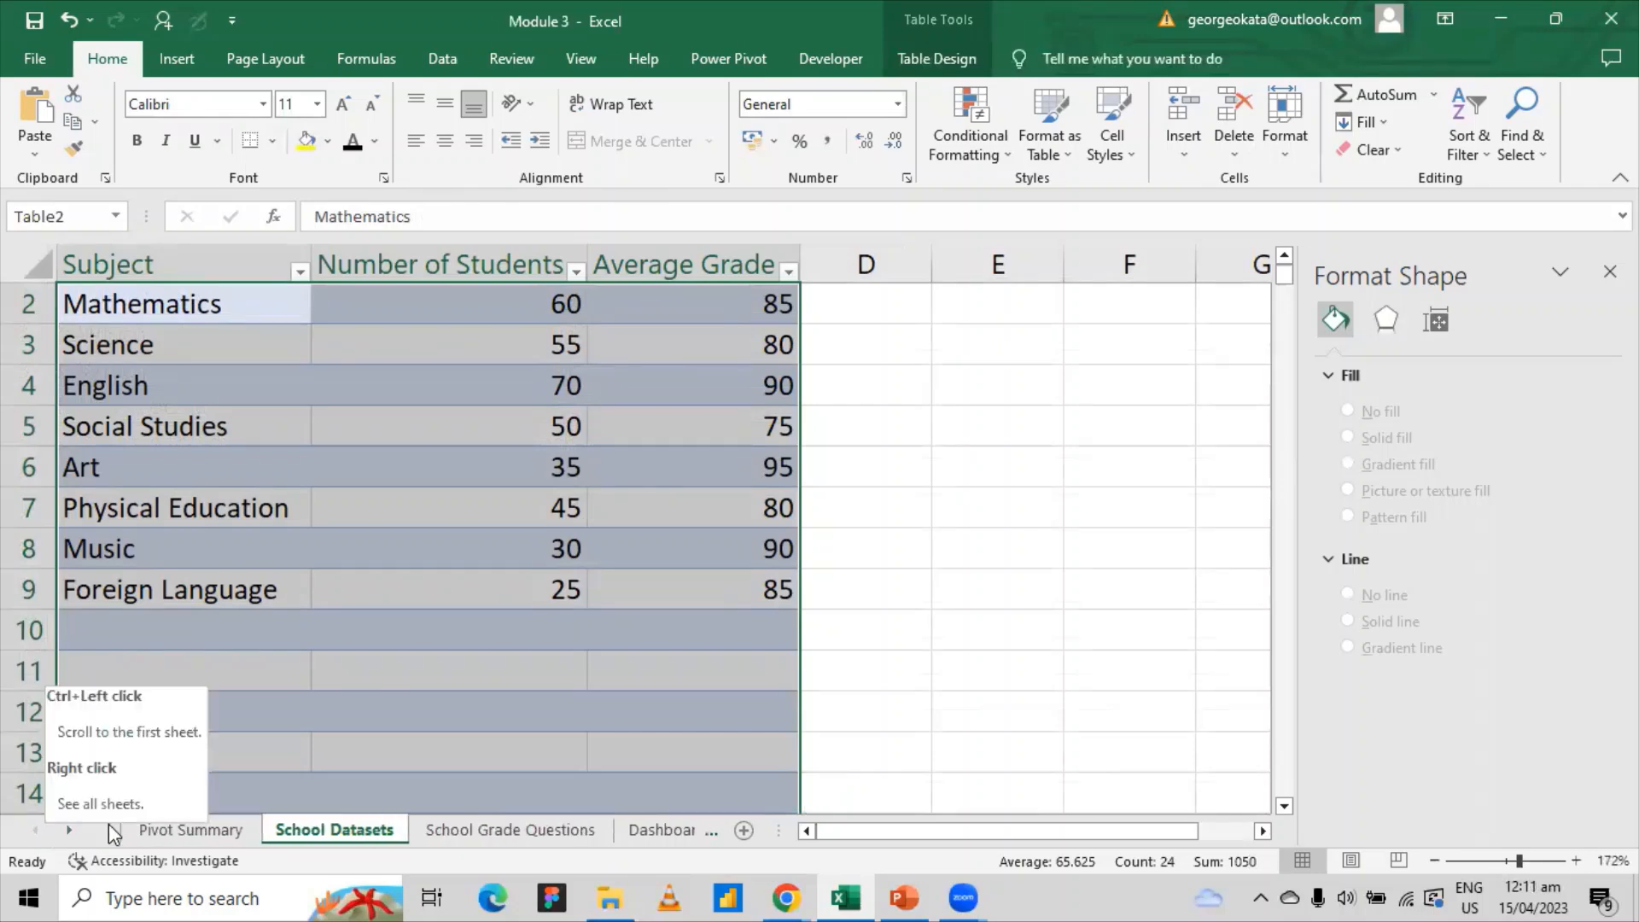
left_click(147, 829)
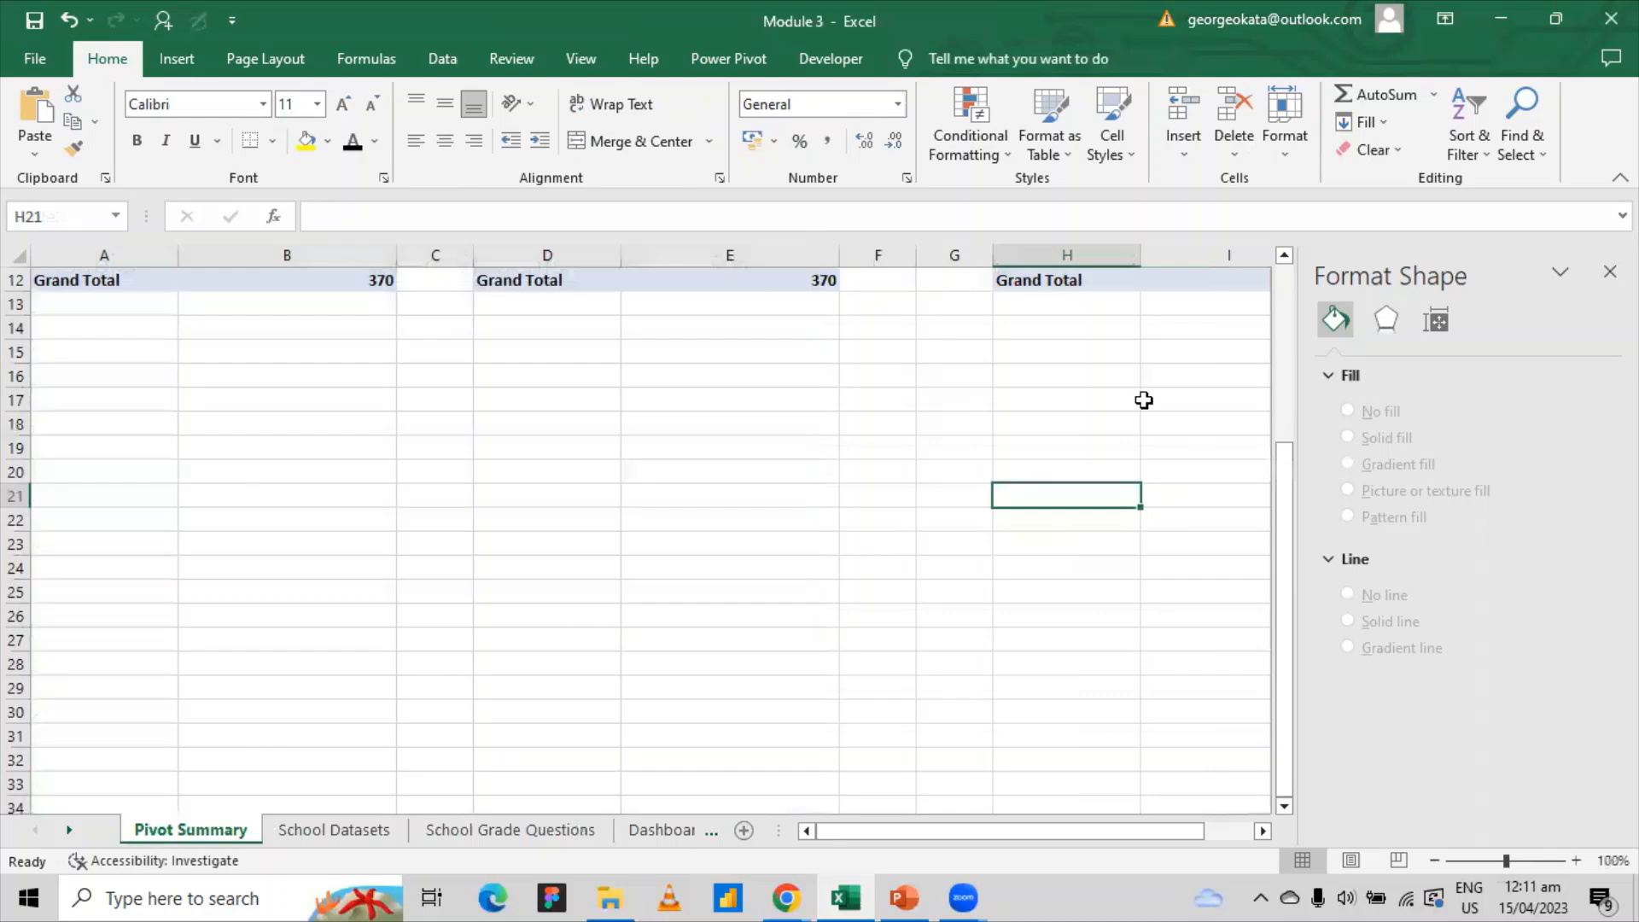
left_click(1289, 336)
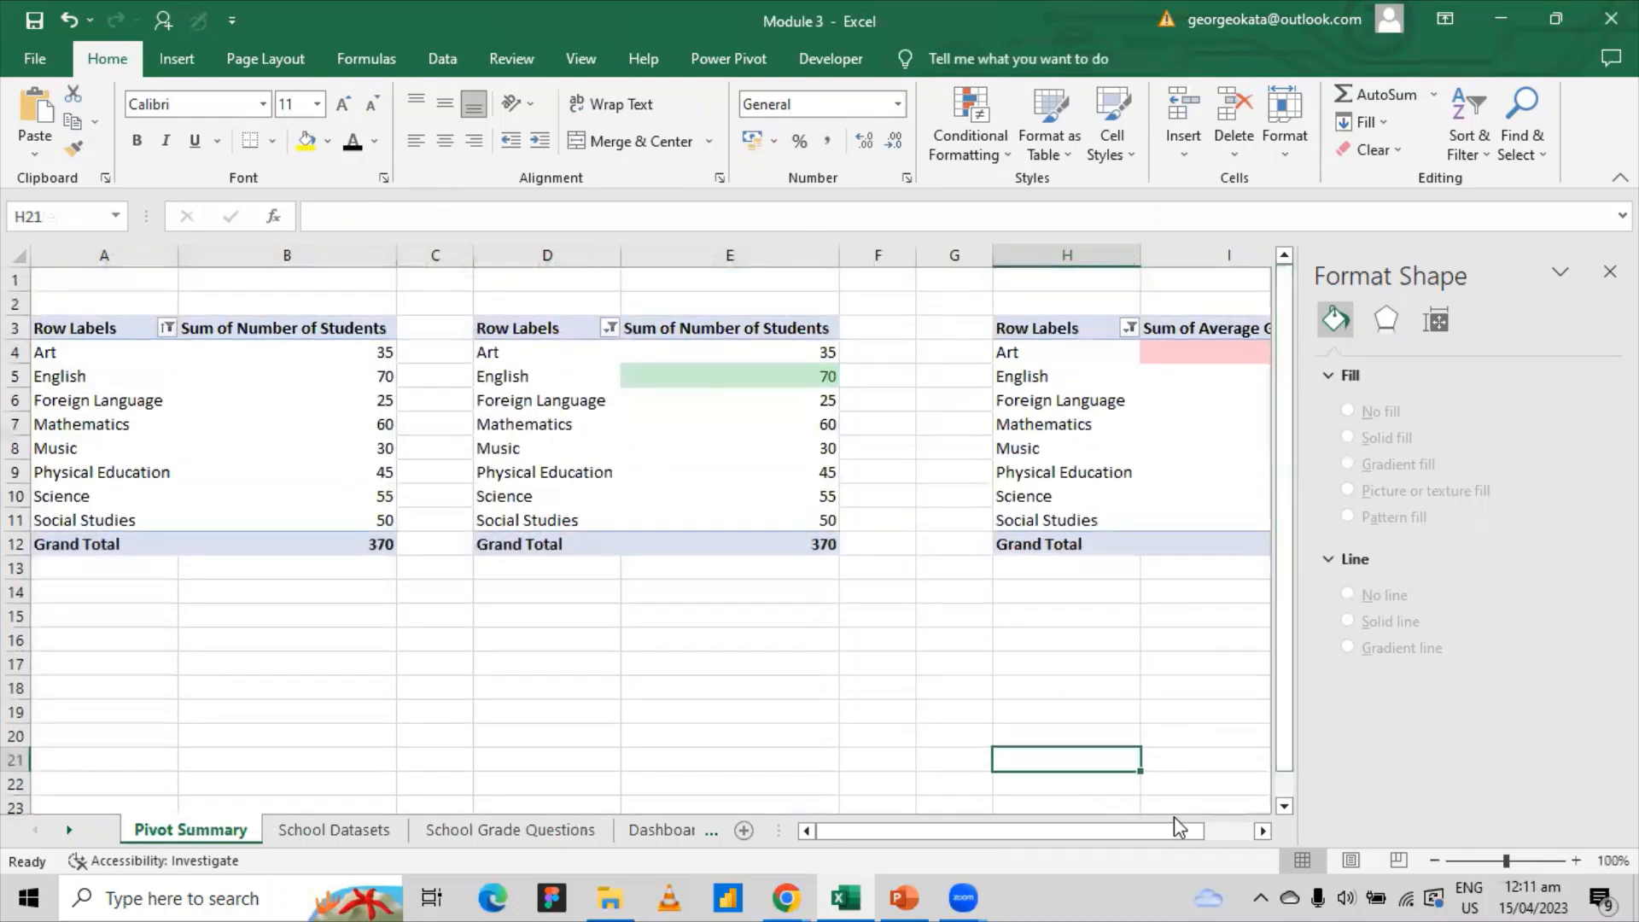
left_click(1224, 828)
left_click_drag(1224, 828, 1037, 826)
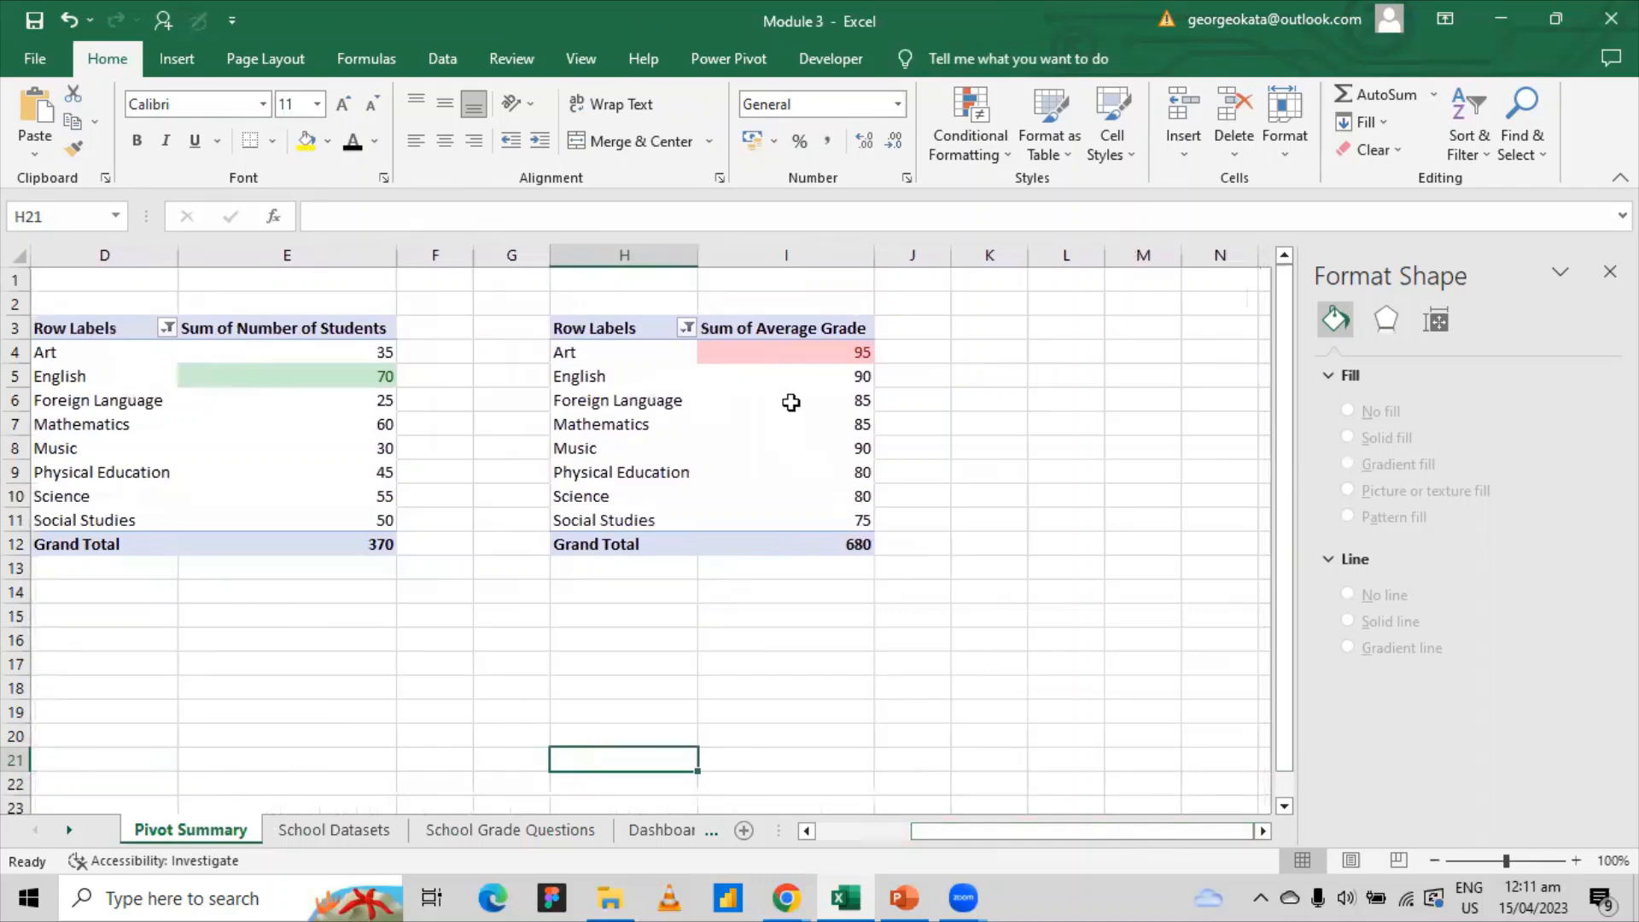
left_click_drag(793, 347, 781, 517)
left_click(994, 158)
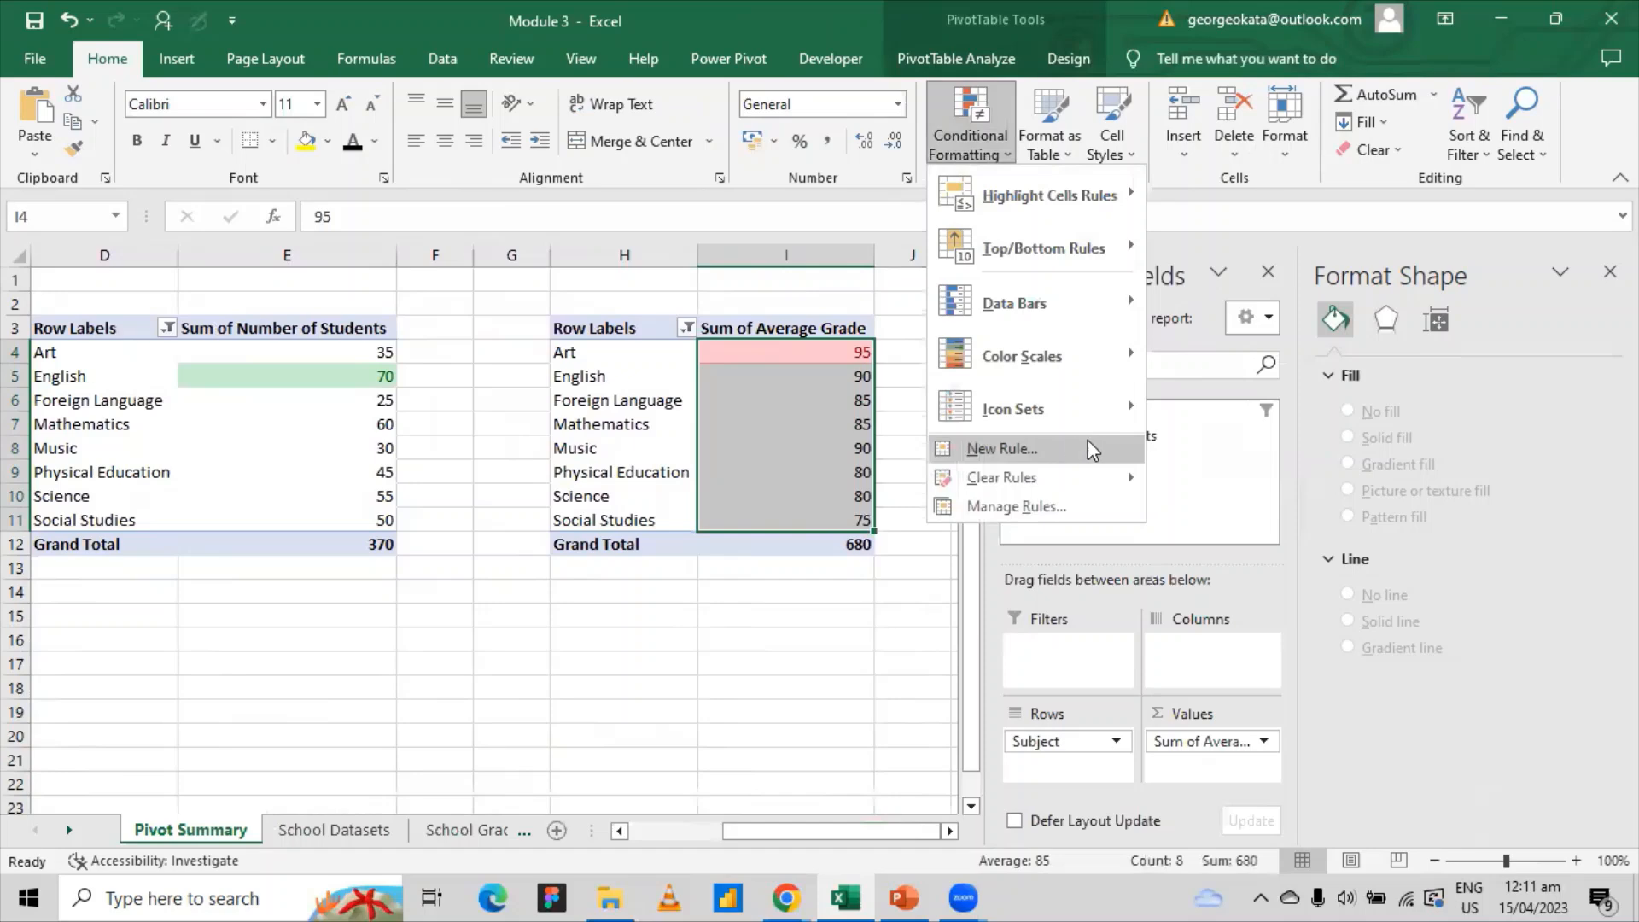
mouse_move(1096, 467)
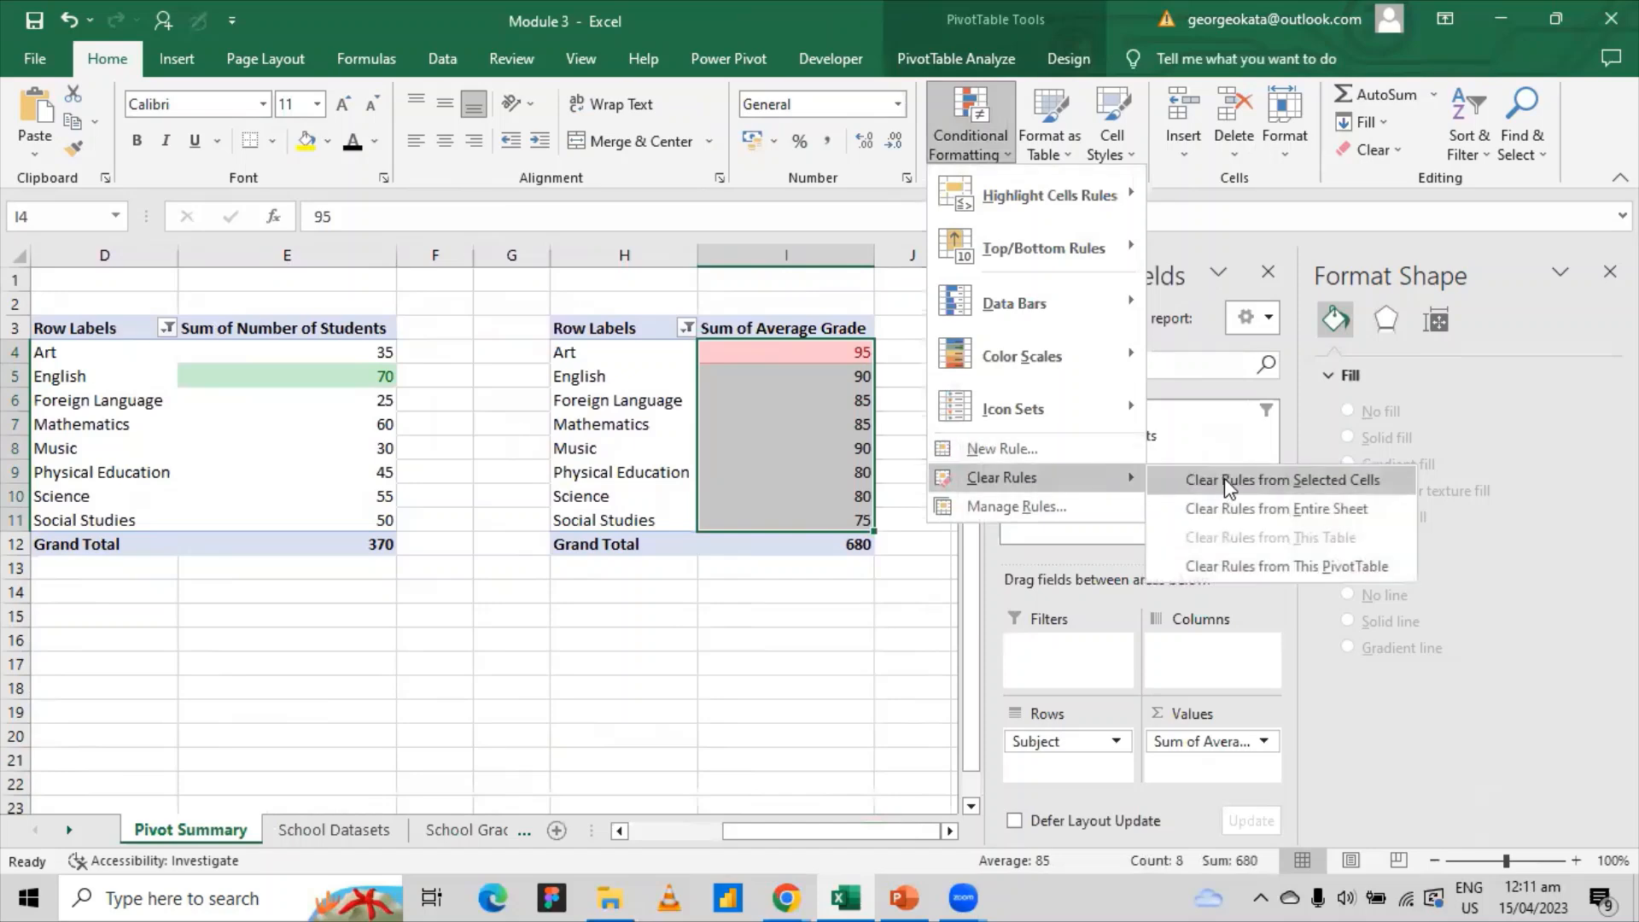
left_click(1245, 484)
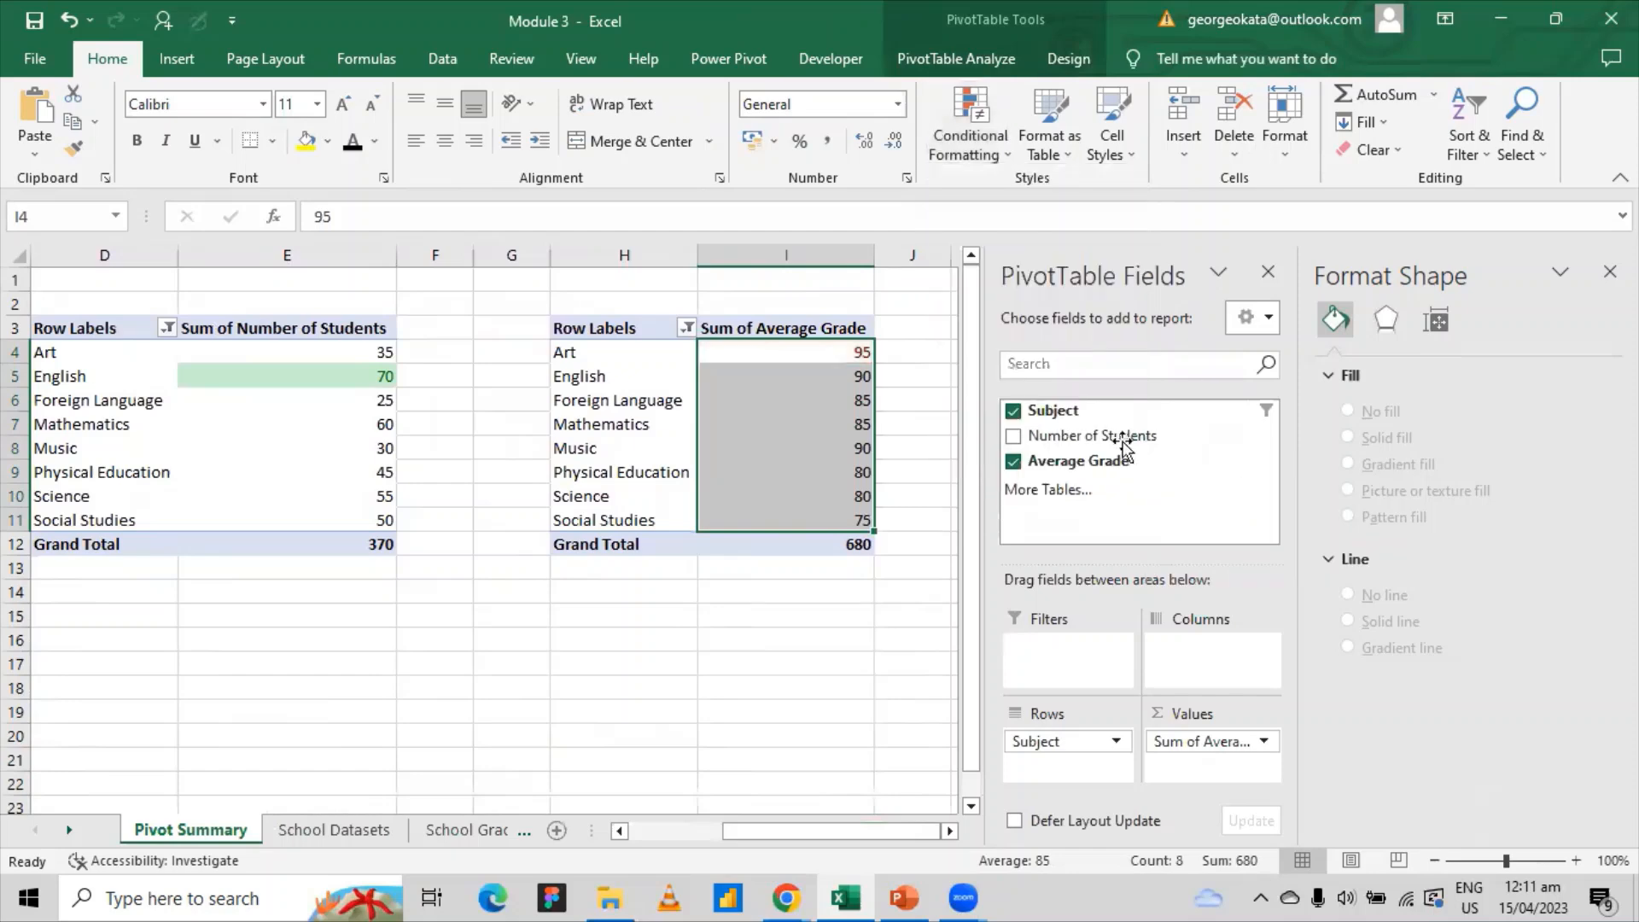
- Filter the average grade pivot table's row labels to English, Mathematics and Science only
left_click(685, 328)
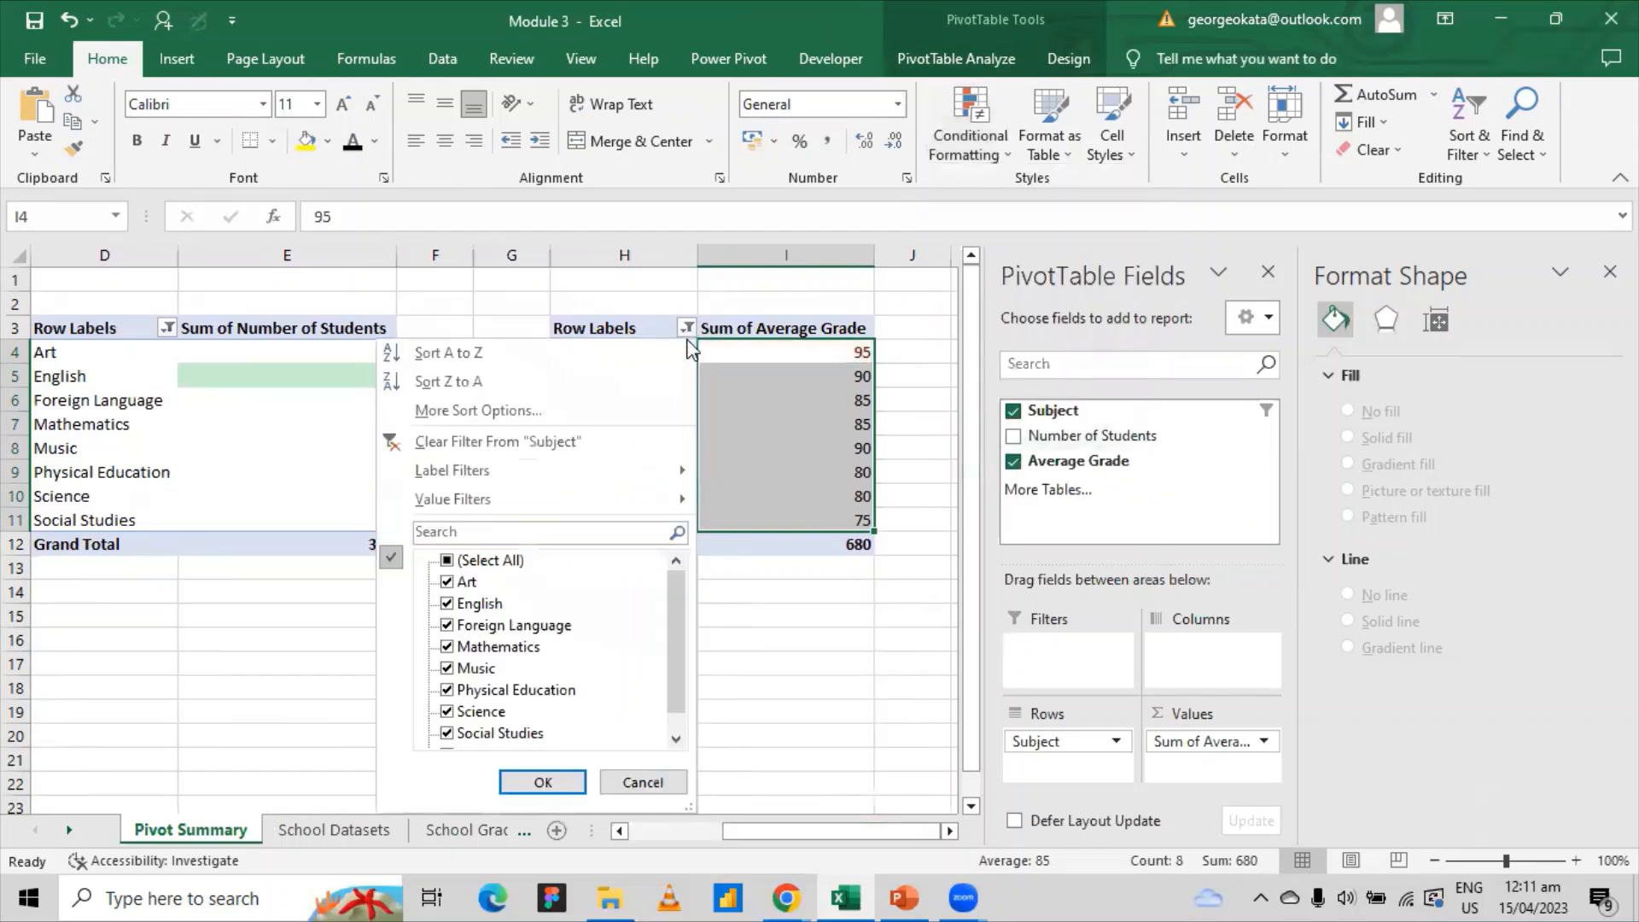
left_click(451, 584)
left_click(446, 561)
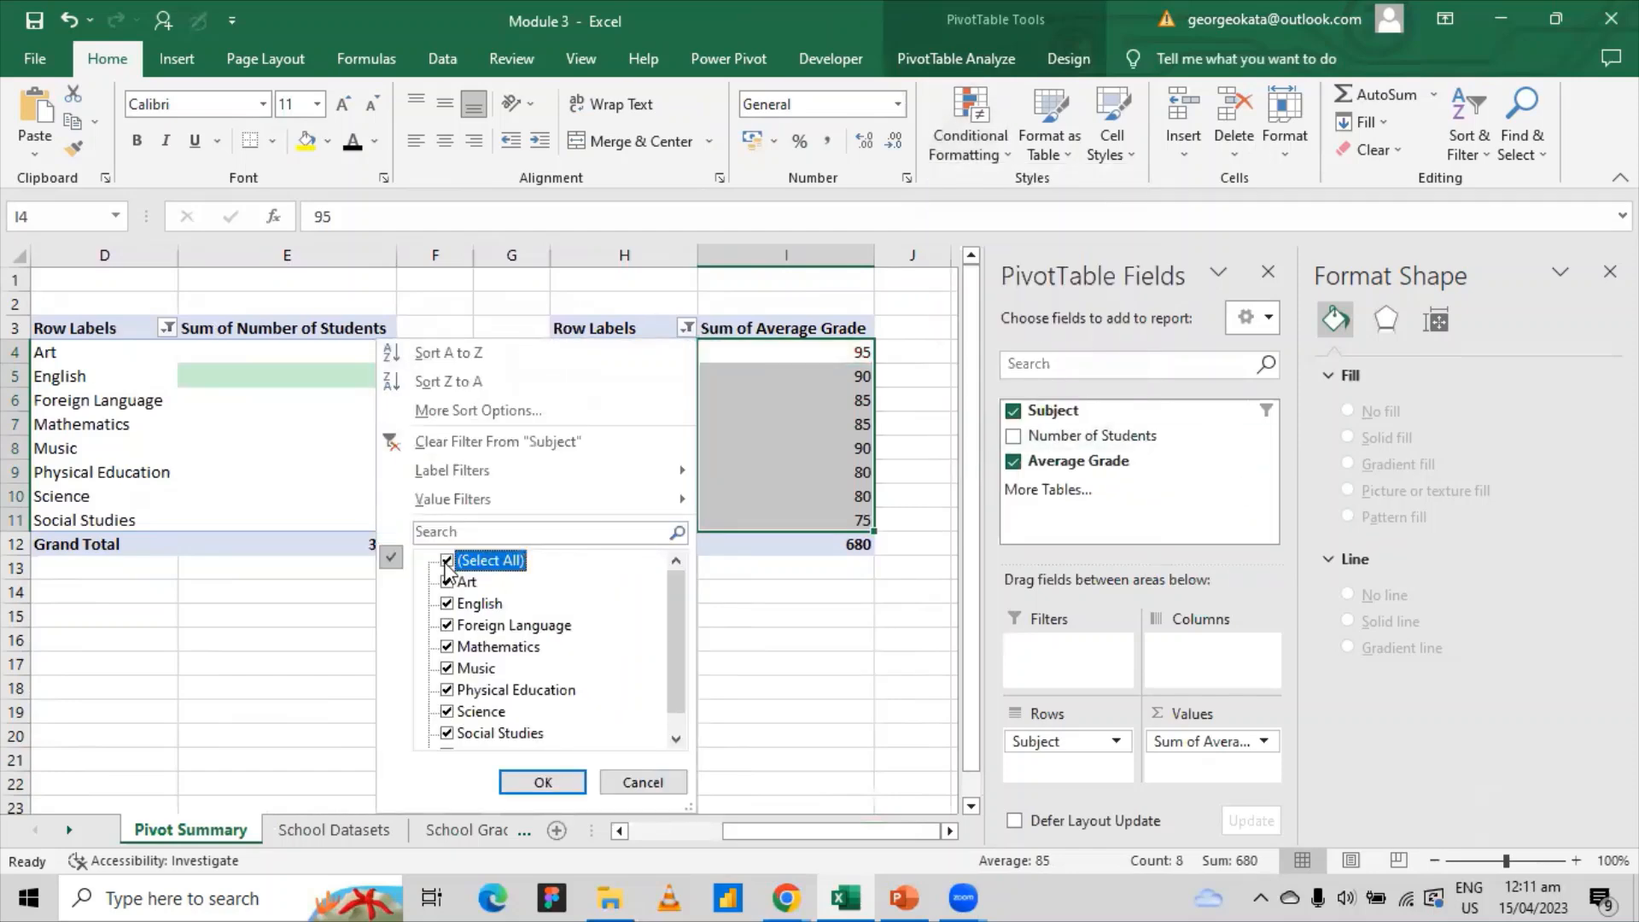
left_click(446, 604)
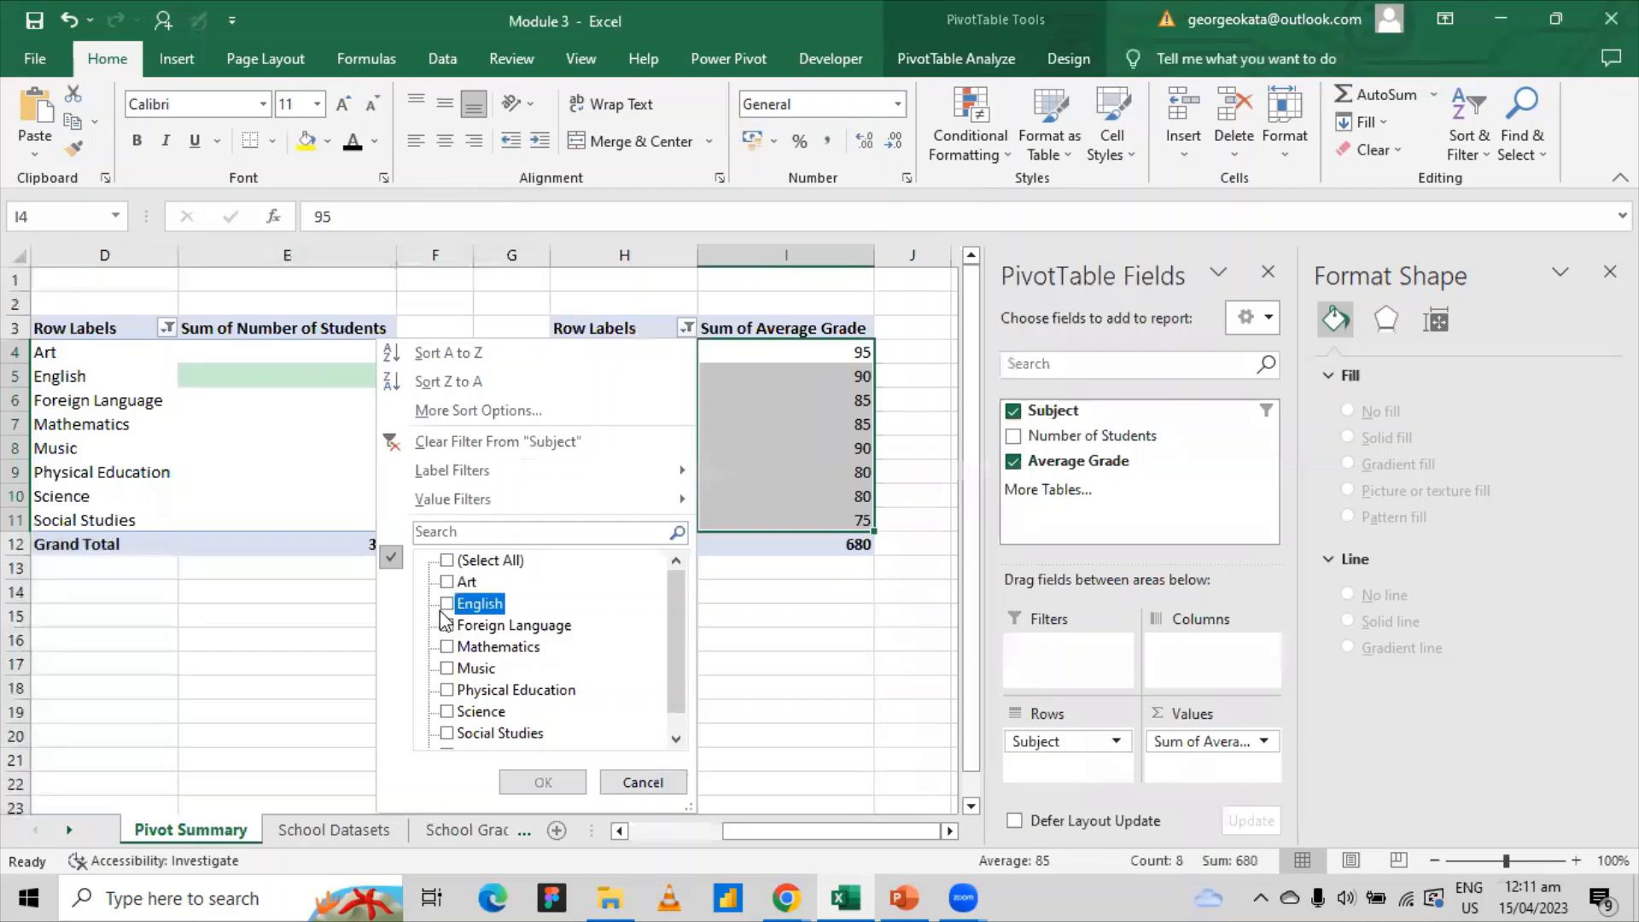
left_click(447, 648)
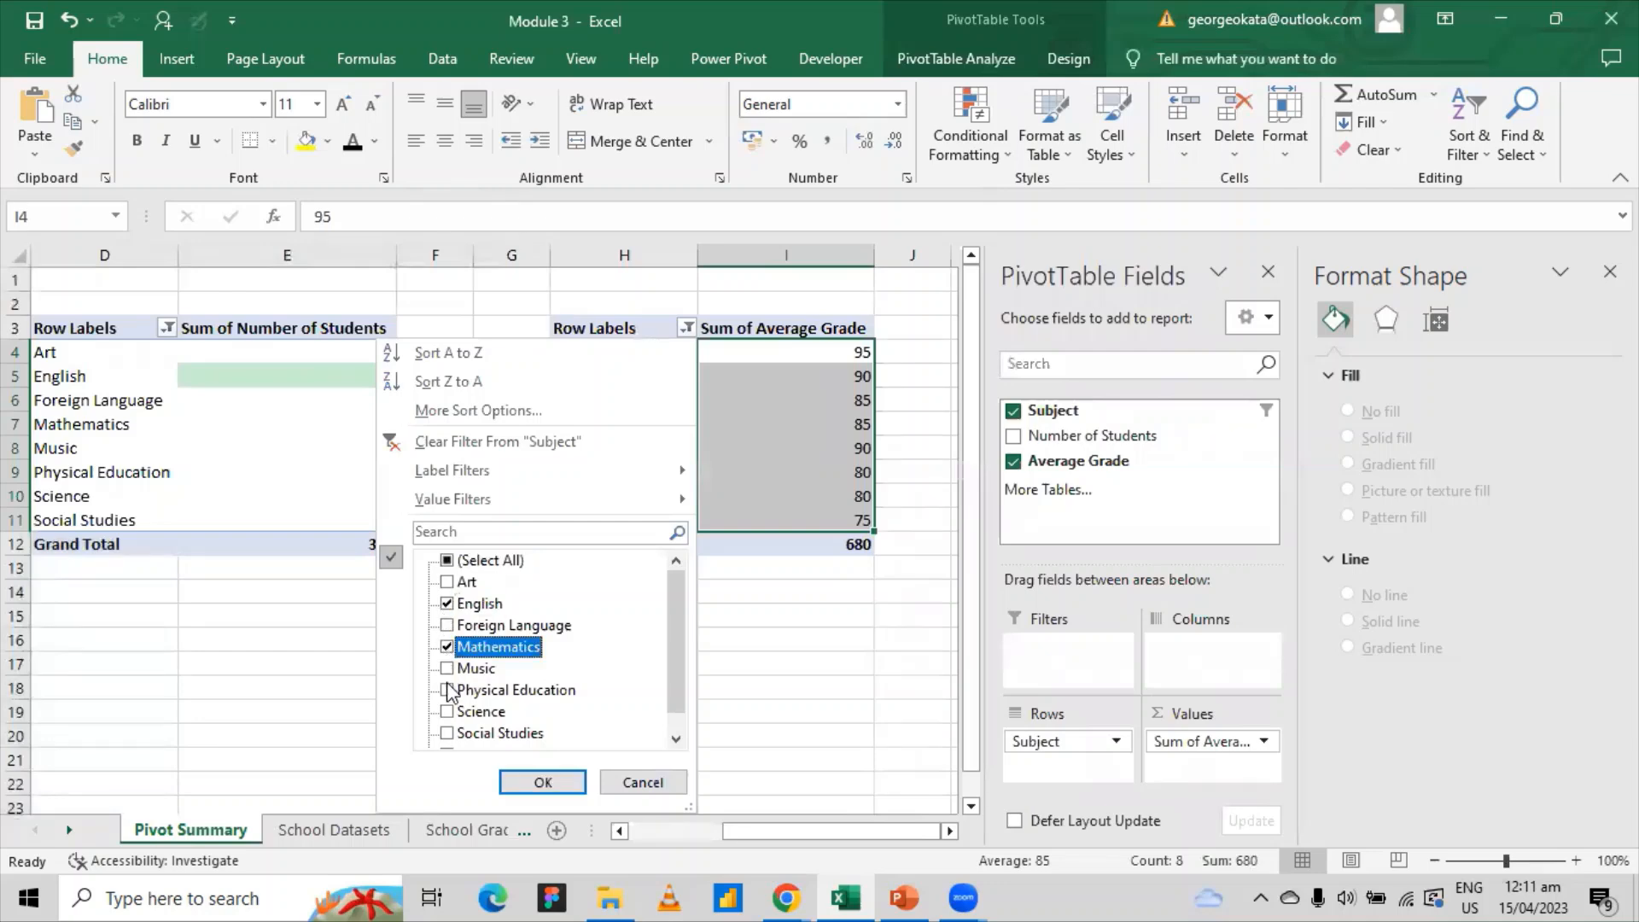
left_click(447, 714)
left_click(539, 780)
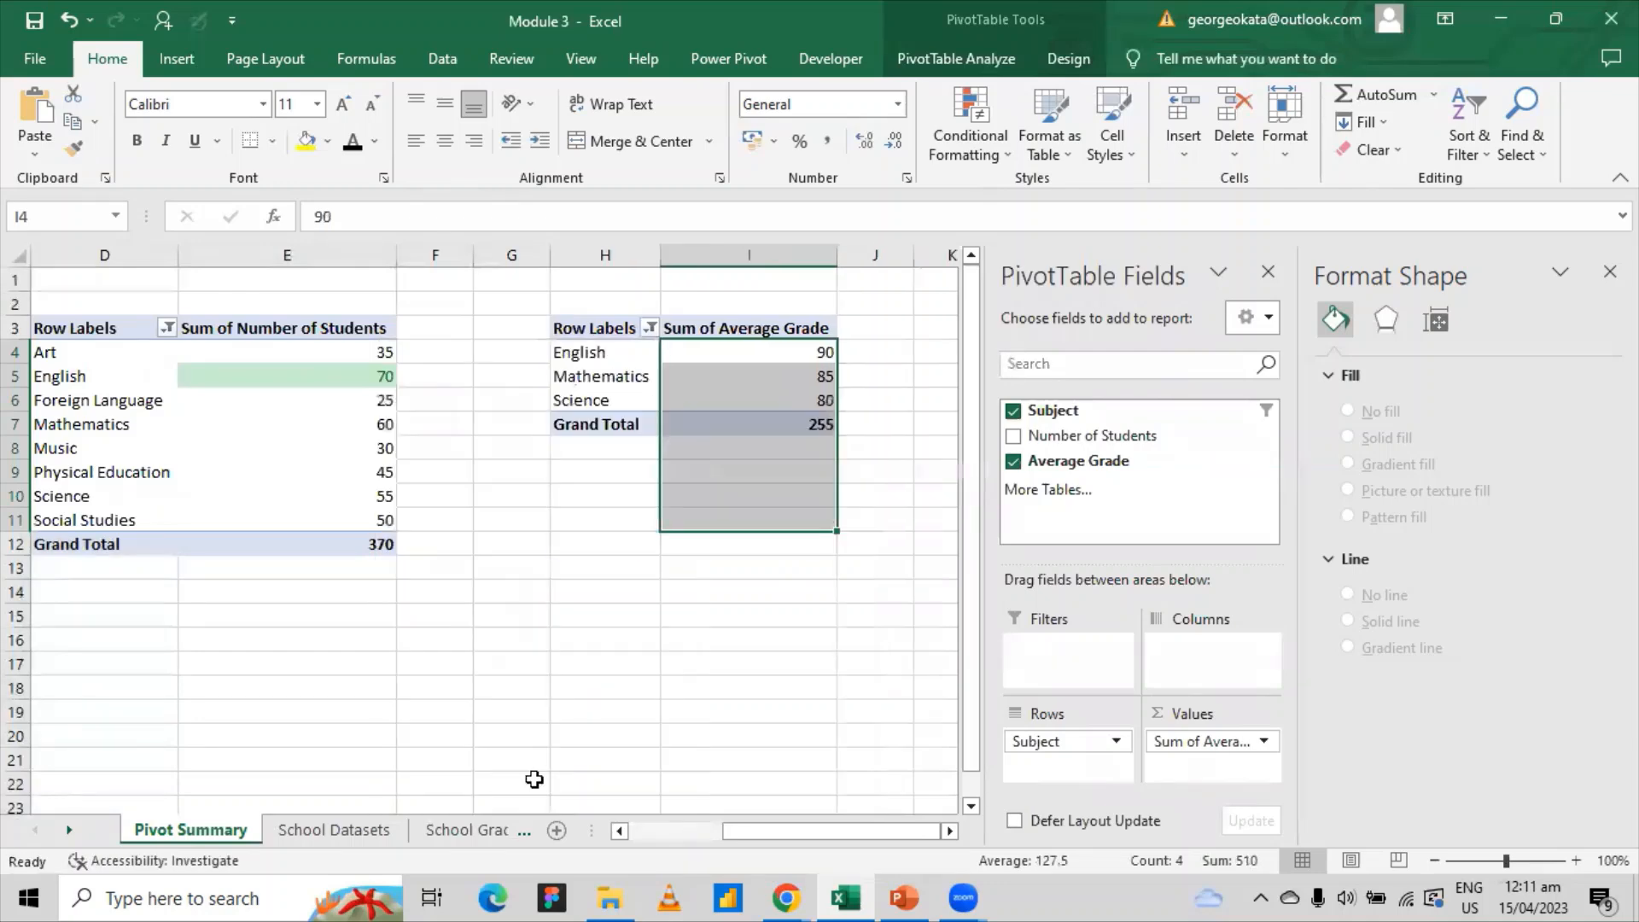
- Insert a pie PivotChart from the filtered average grade pivot table, shrink it slightly and place it below that table
left_click(575, 358)
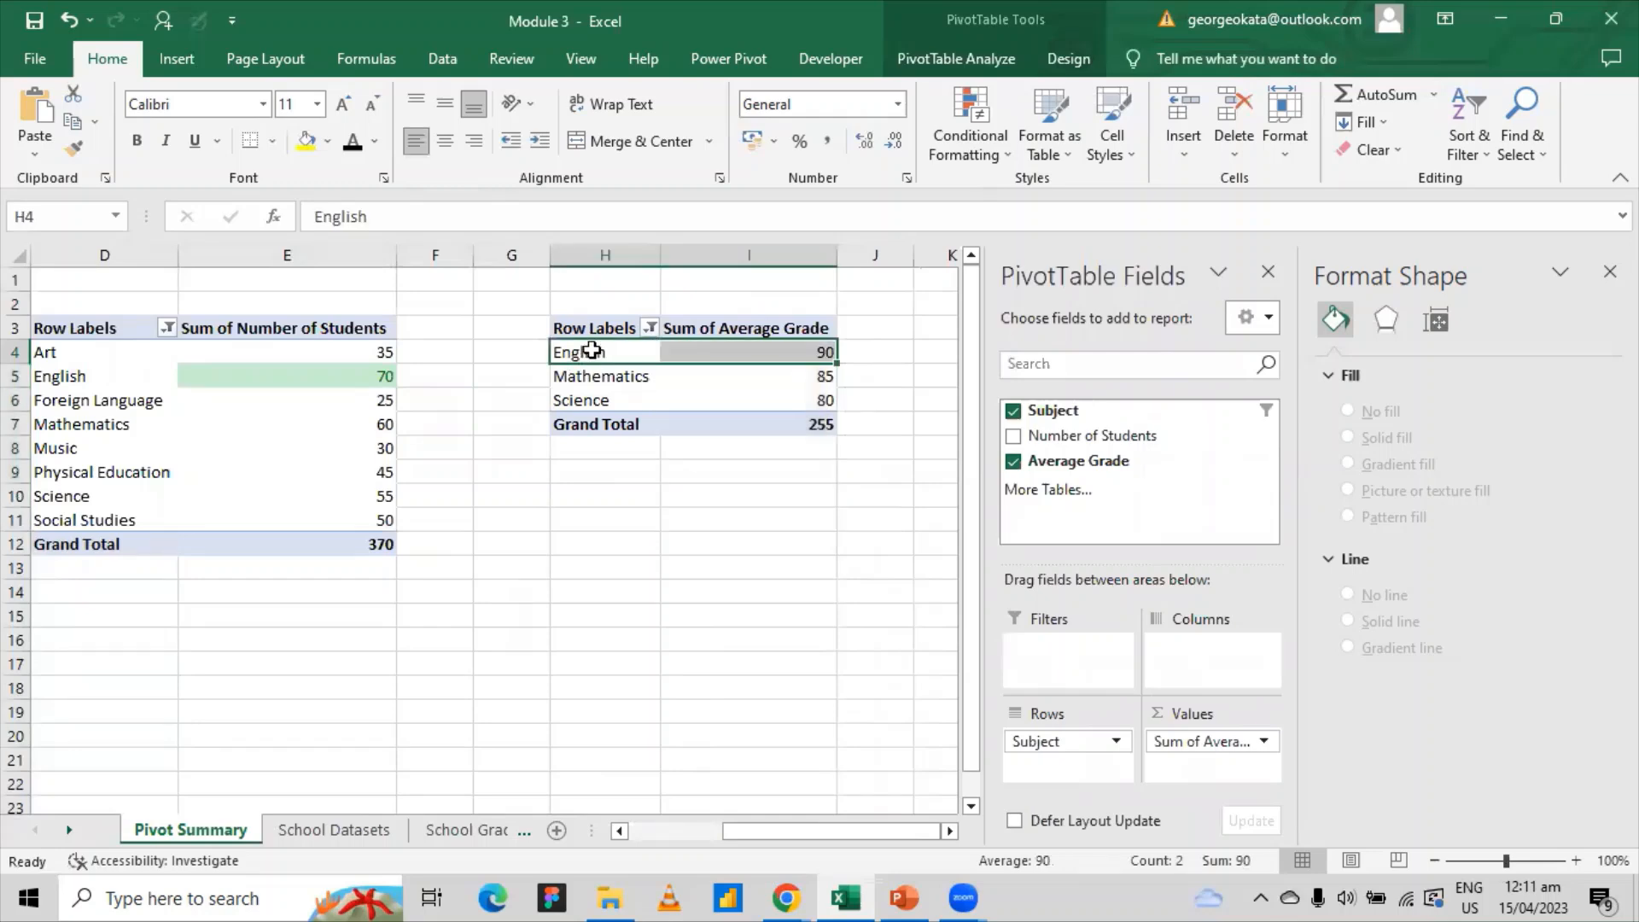
left_click_drag(577, 354, 578, 388)
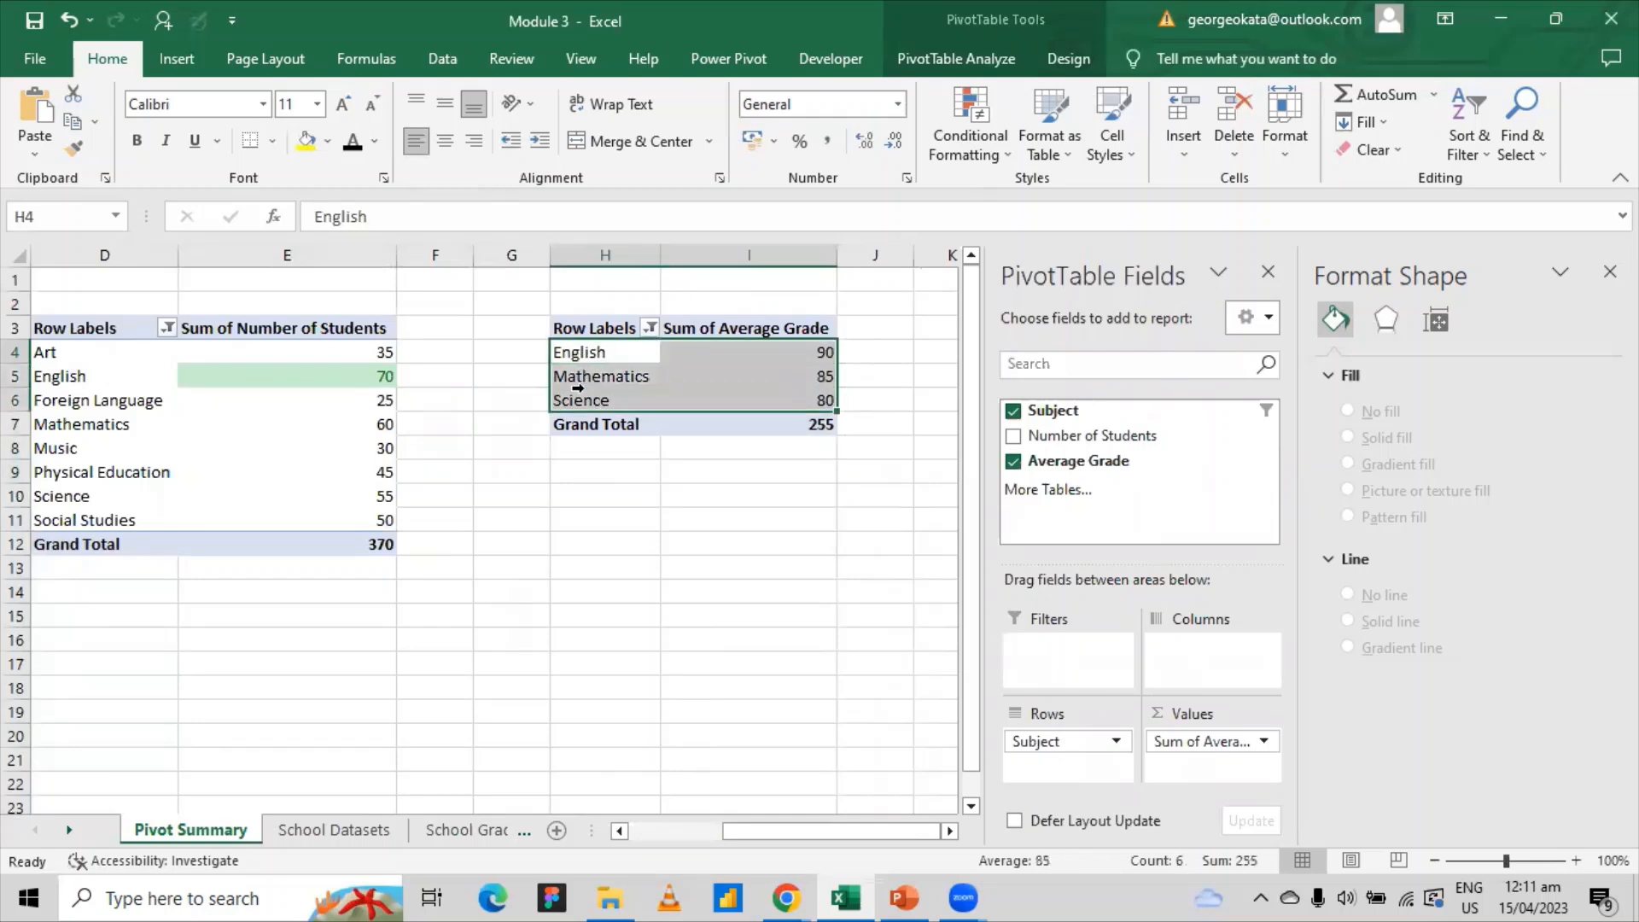
left_click(177, 59)
left_click(675, 145)
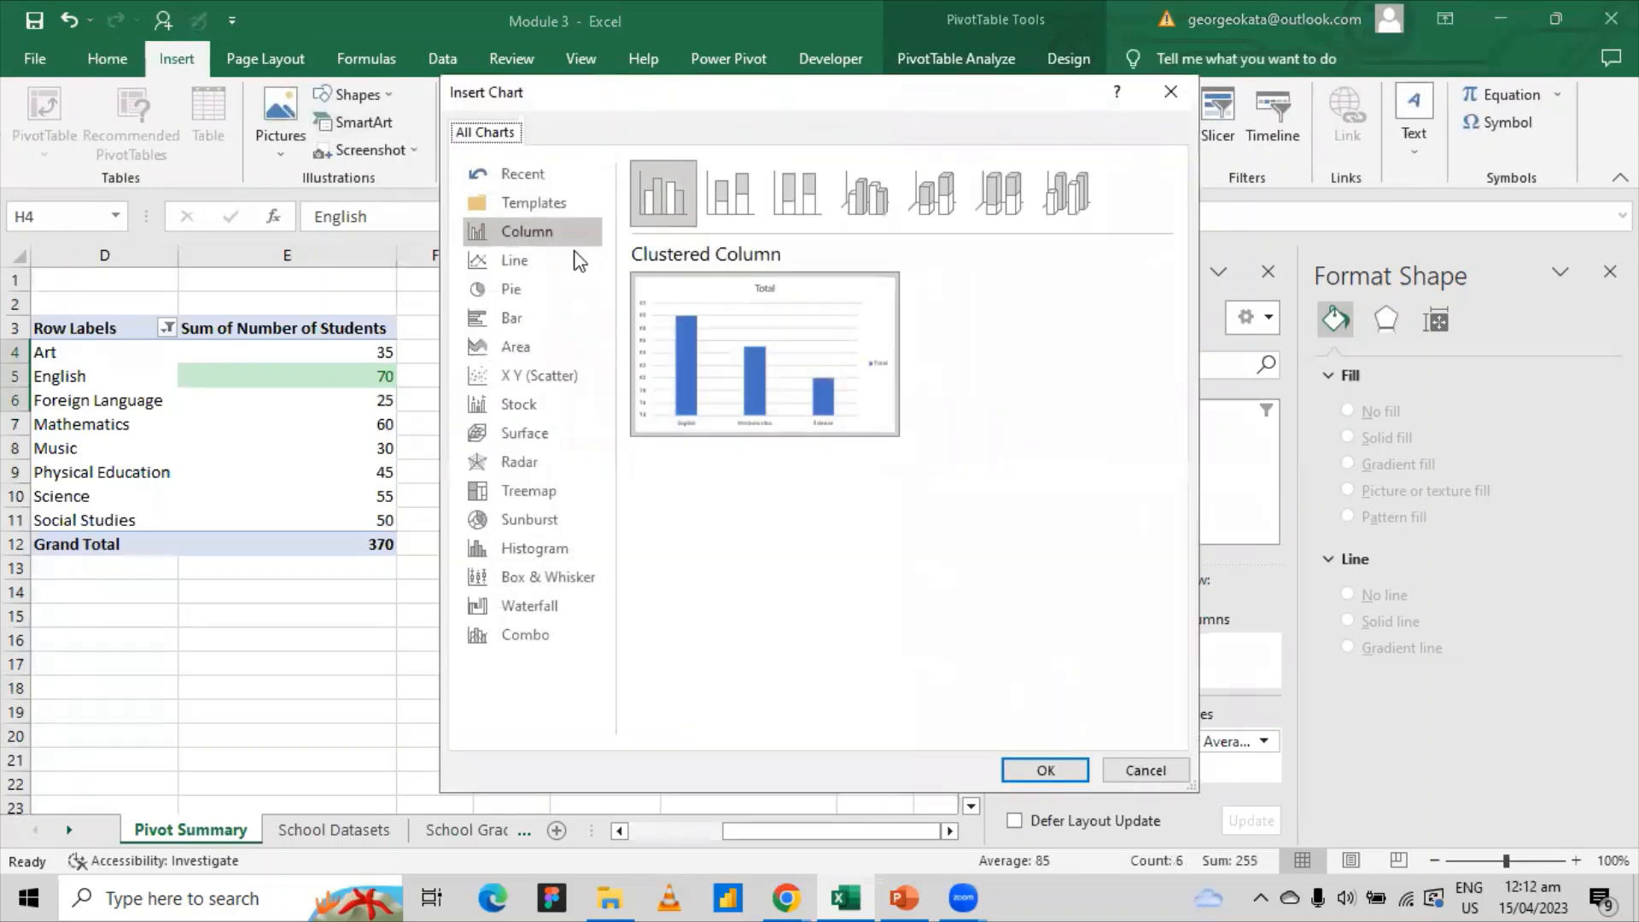
left_click(538, 287)
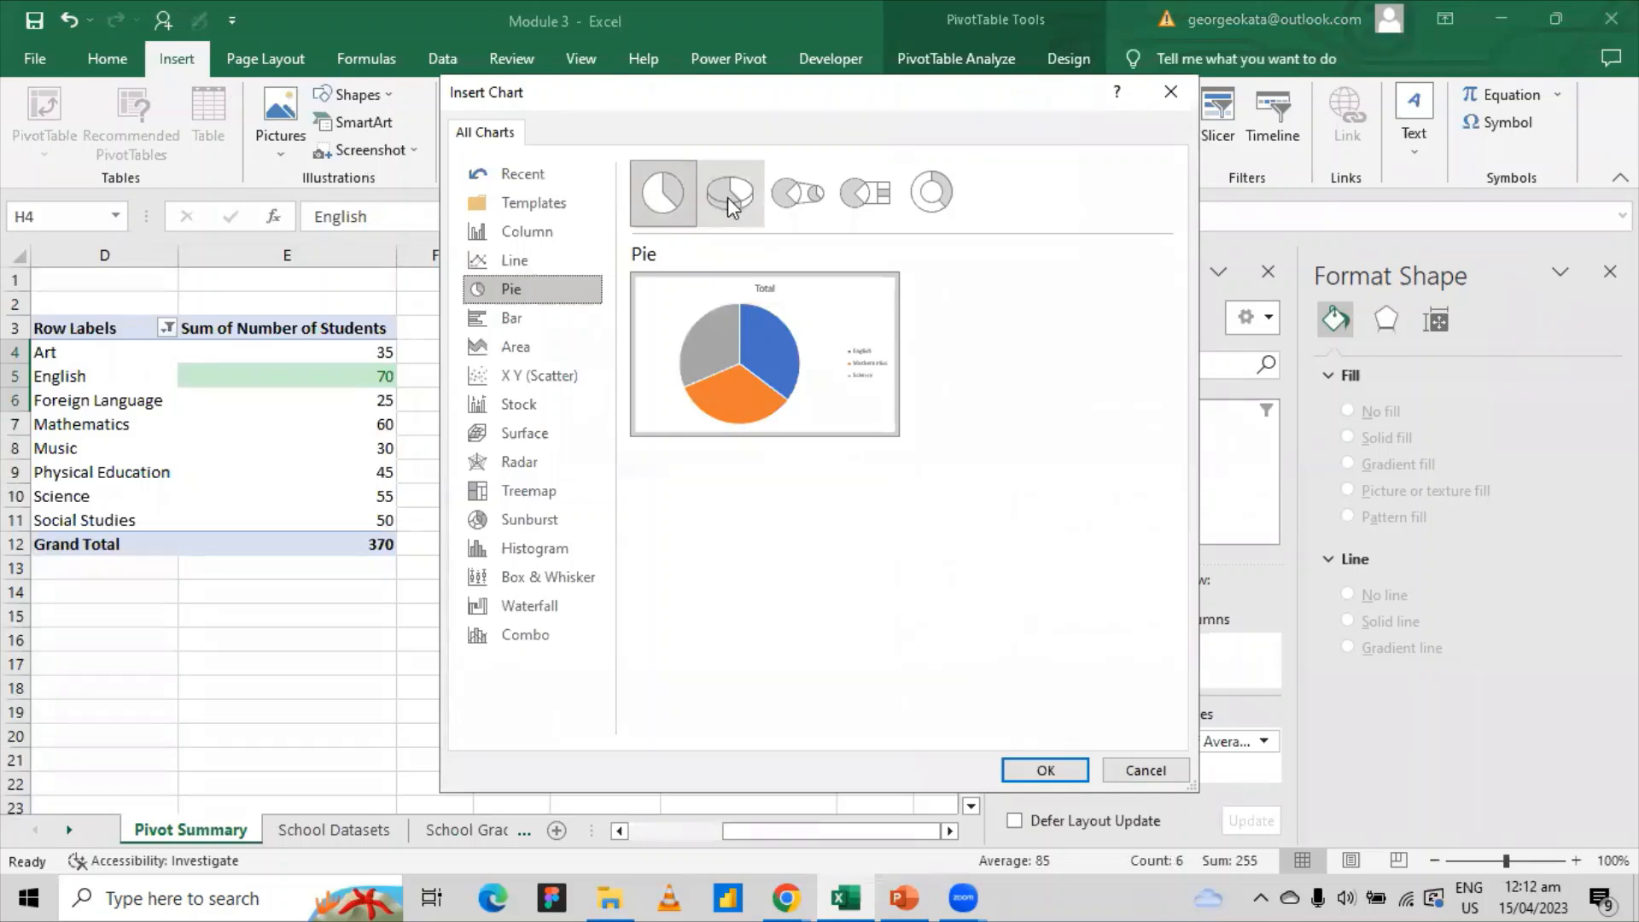
left_click(666, 205)
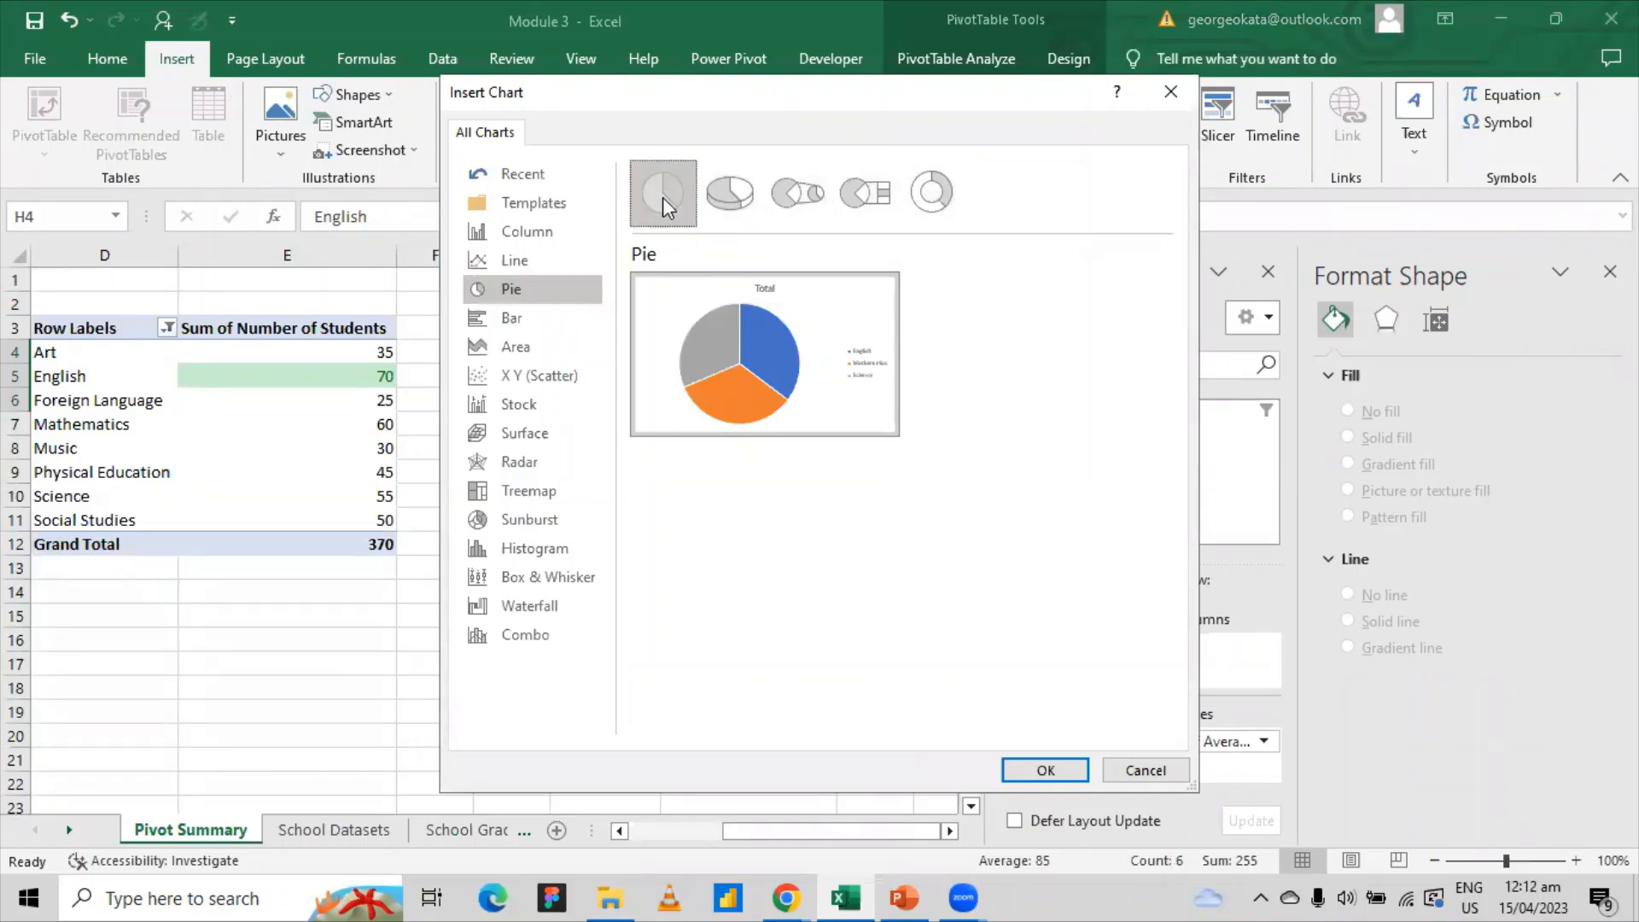
left_click(1046, 770)
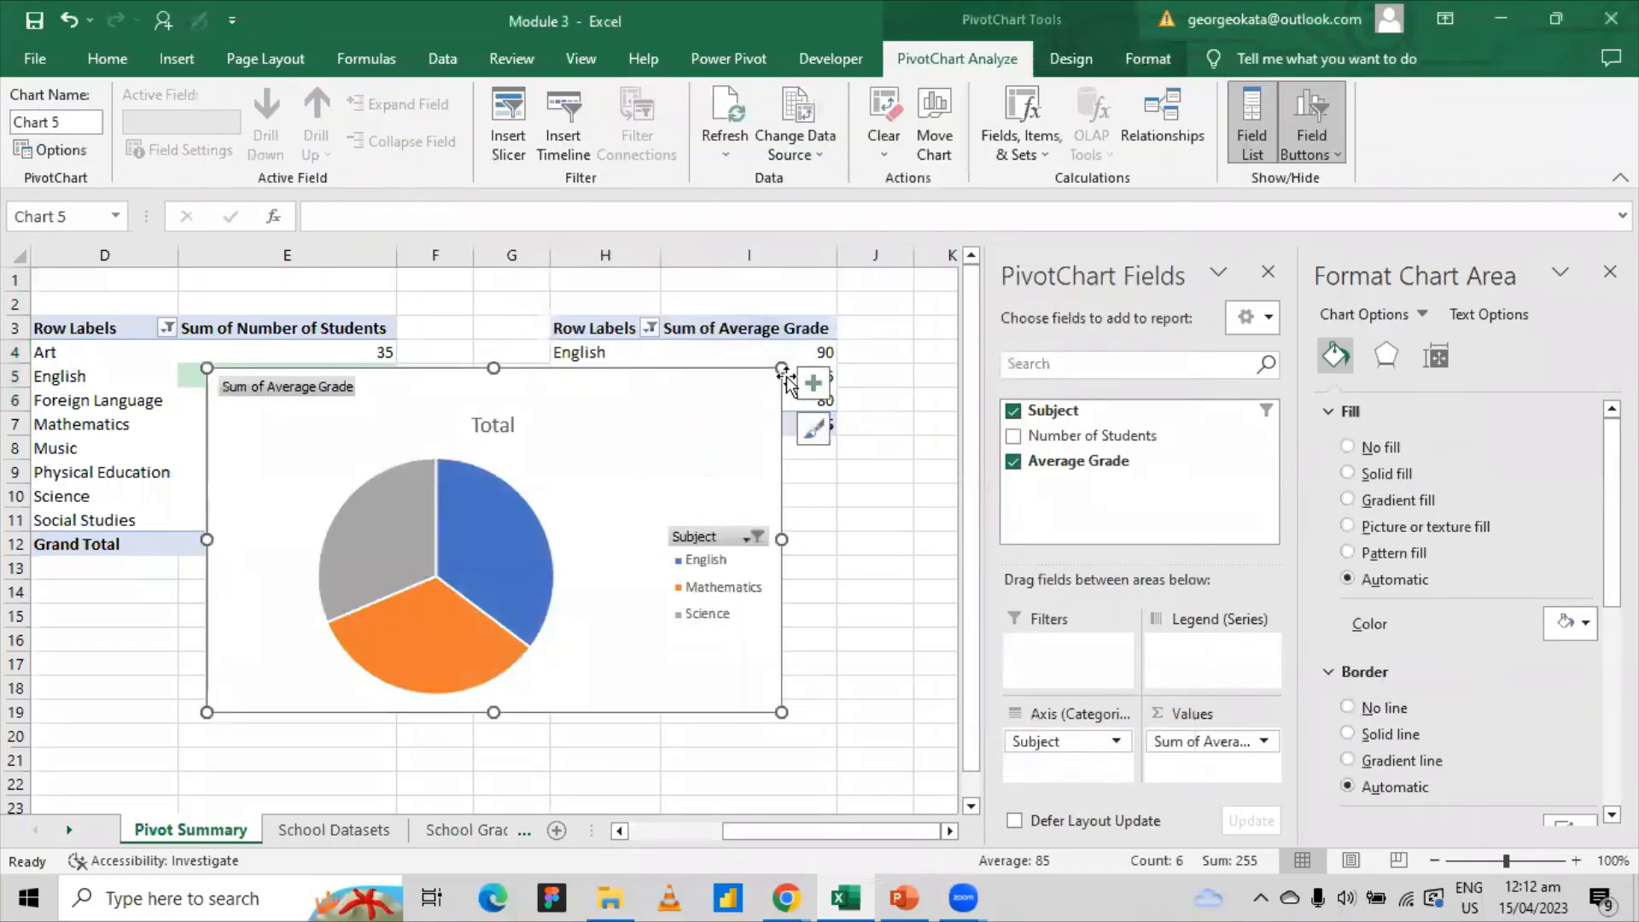
left_click_drag(782, 369, 696, 411)
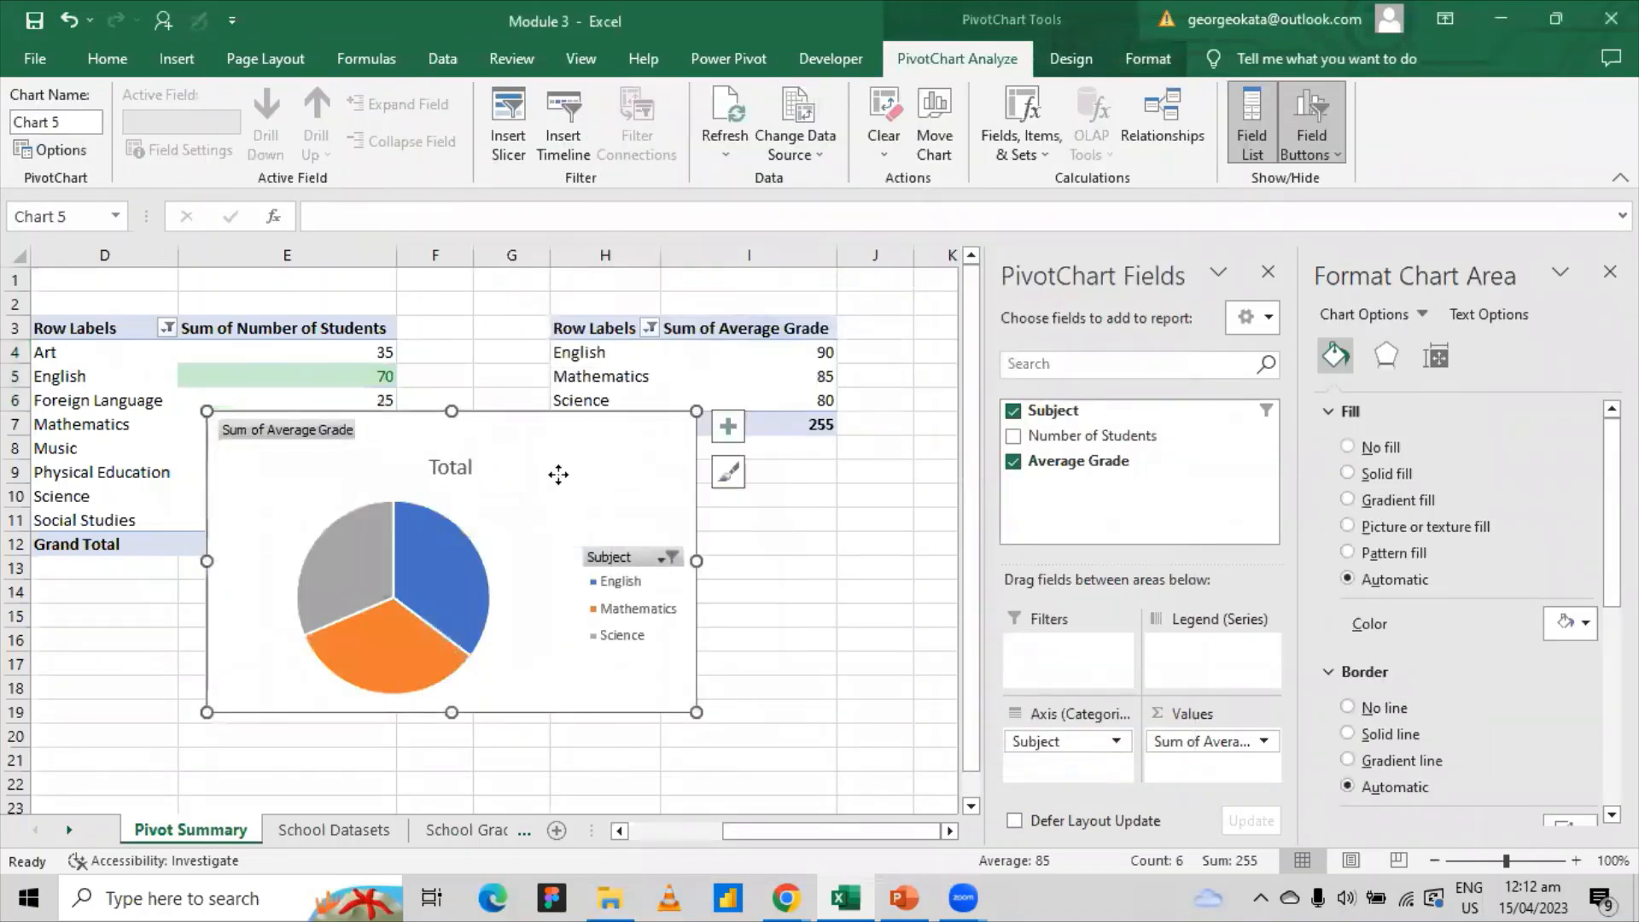
left_click_drag(560, 479, 760, 555)
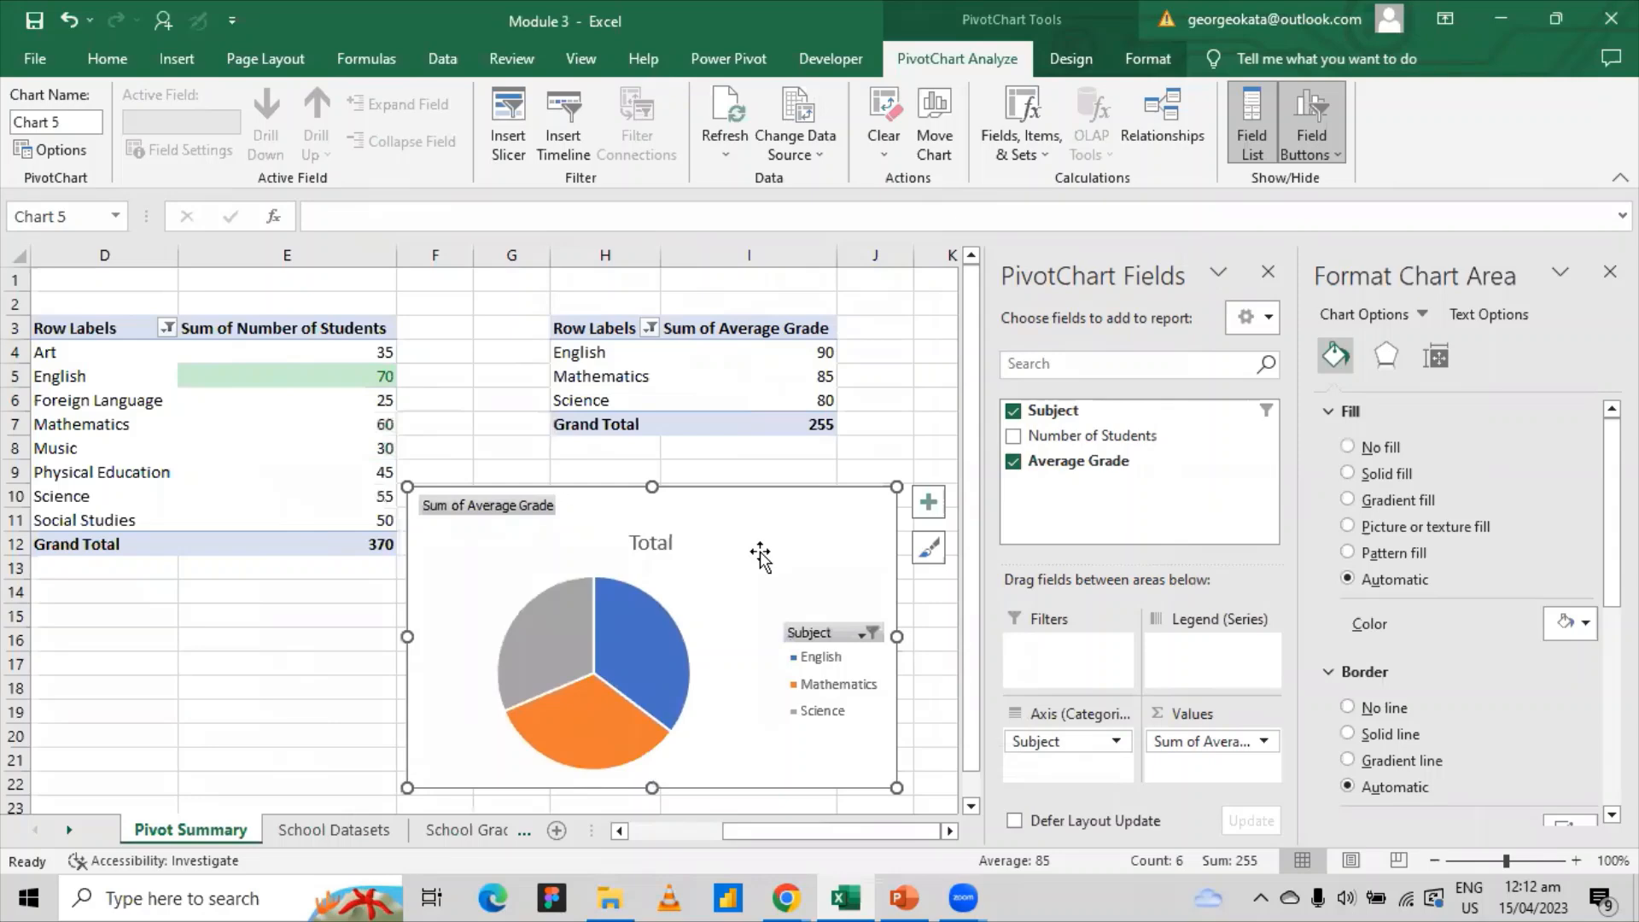
- Hide the value field and axis field buttons on the average grade pie chart
right_click(491, 513)
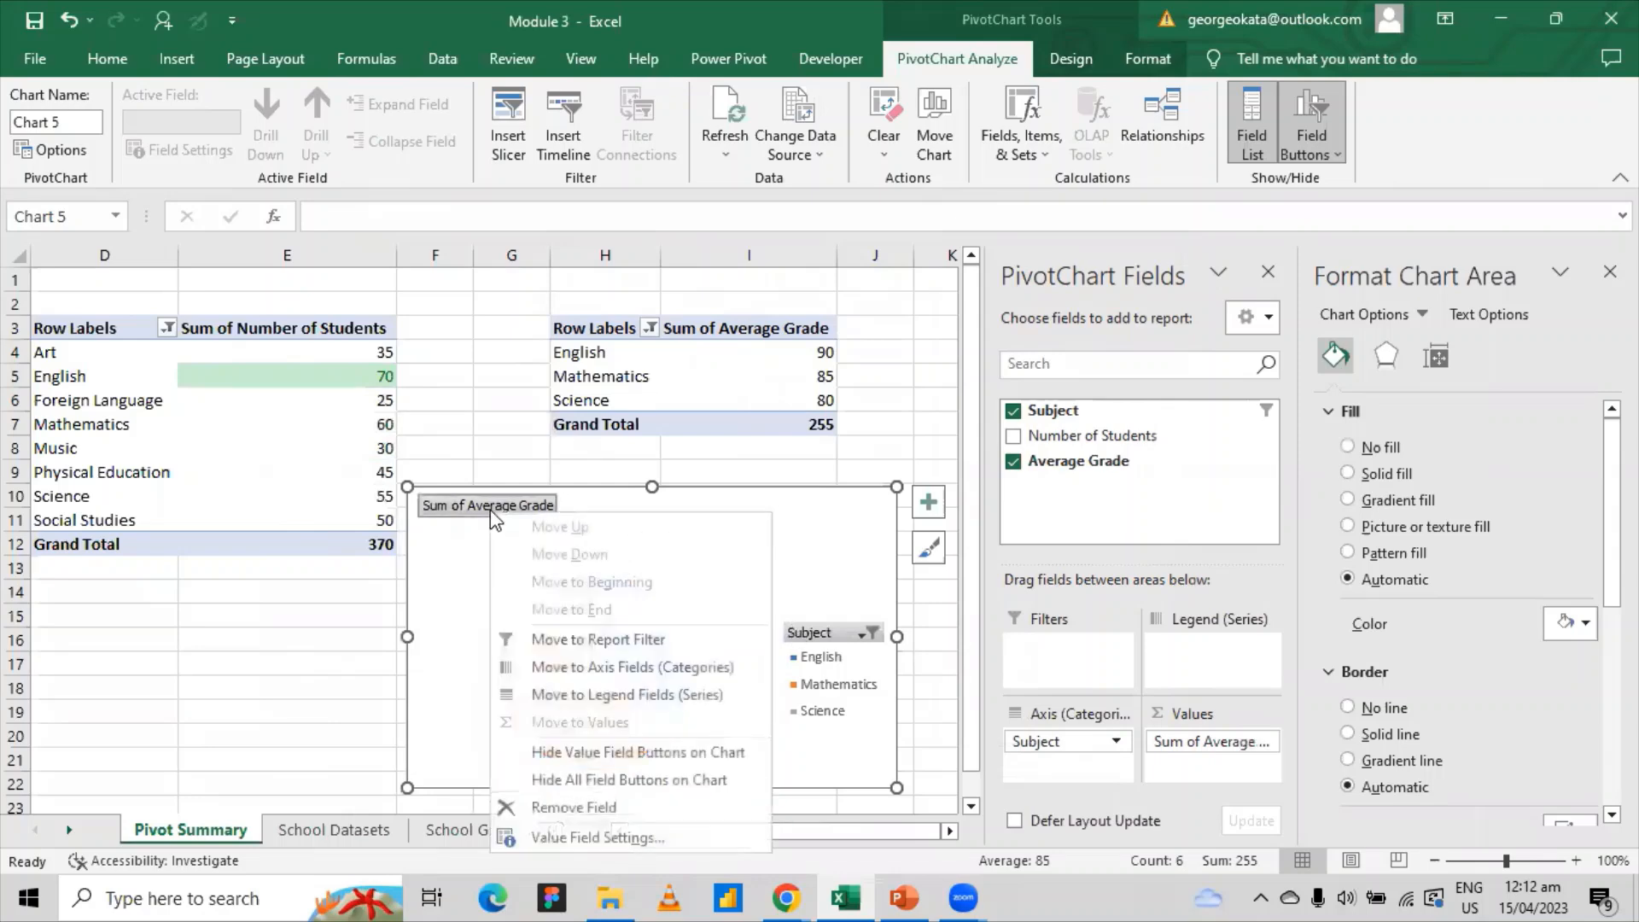
left_click(585, 754)
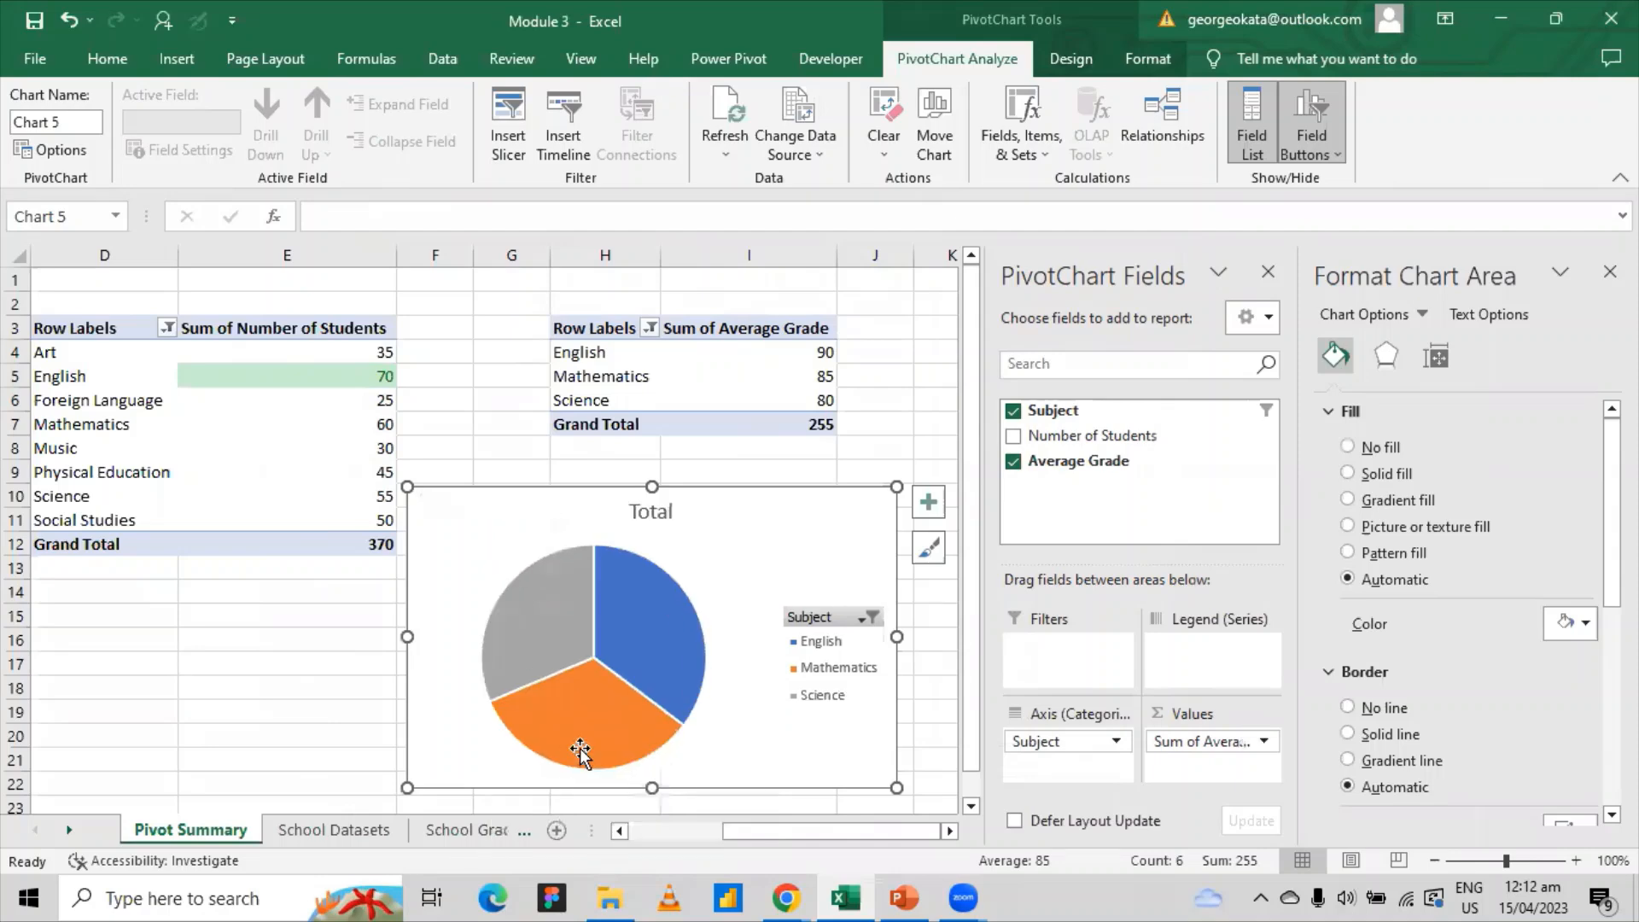
right_click(828, 636)
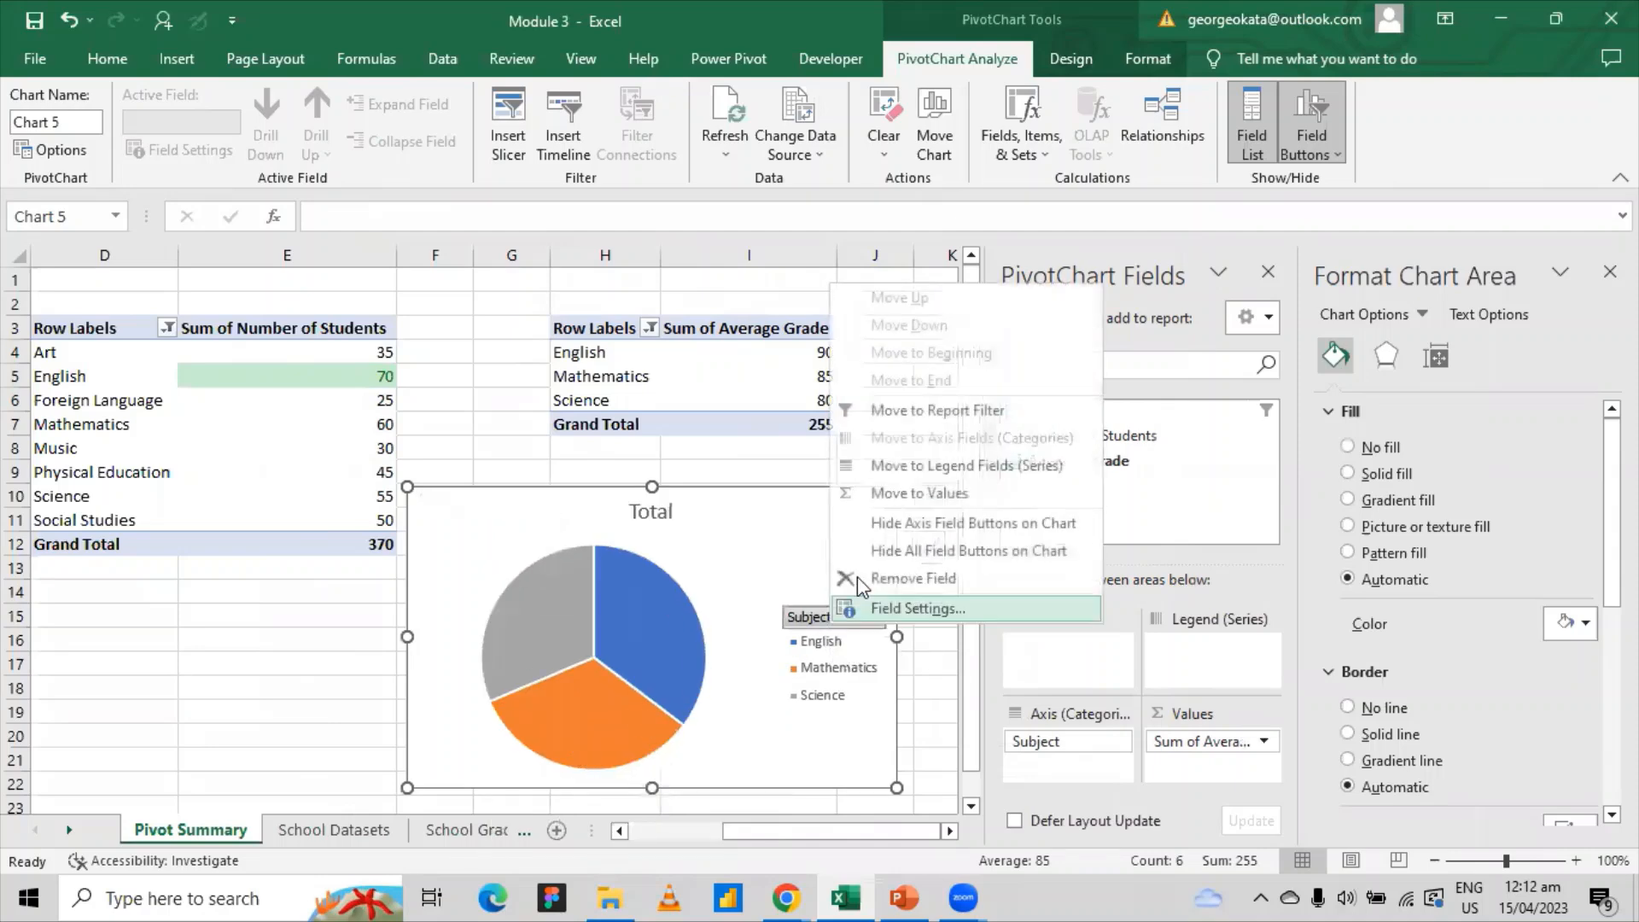
left_click(915, 529)
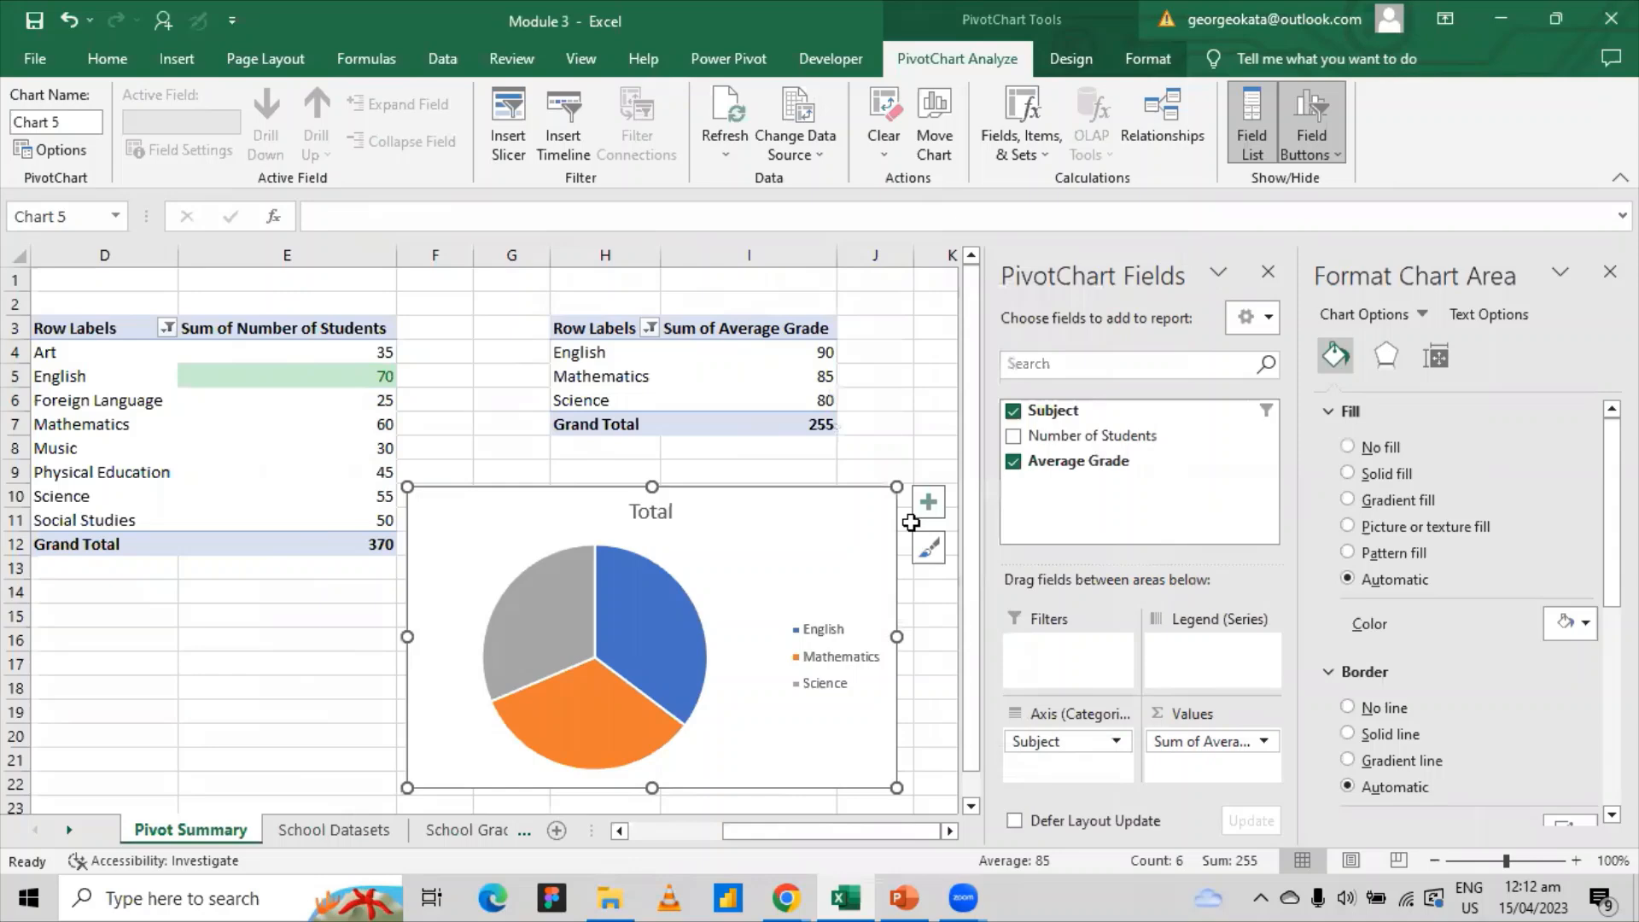
- Add data labels to the average grade pie chart and position them at Inside End
left_click(654, 611)
left_click(939, 523)
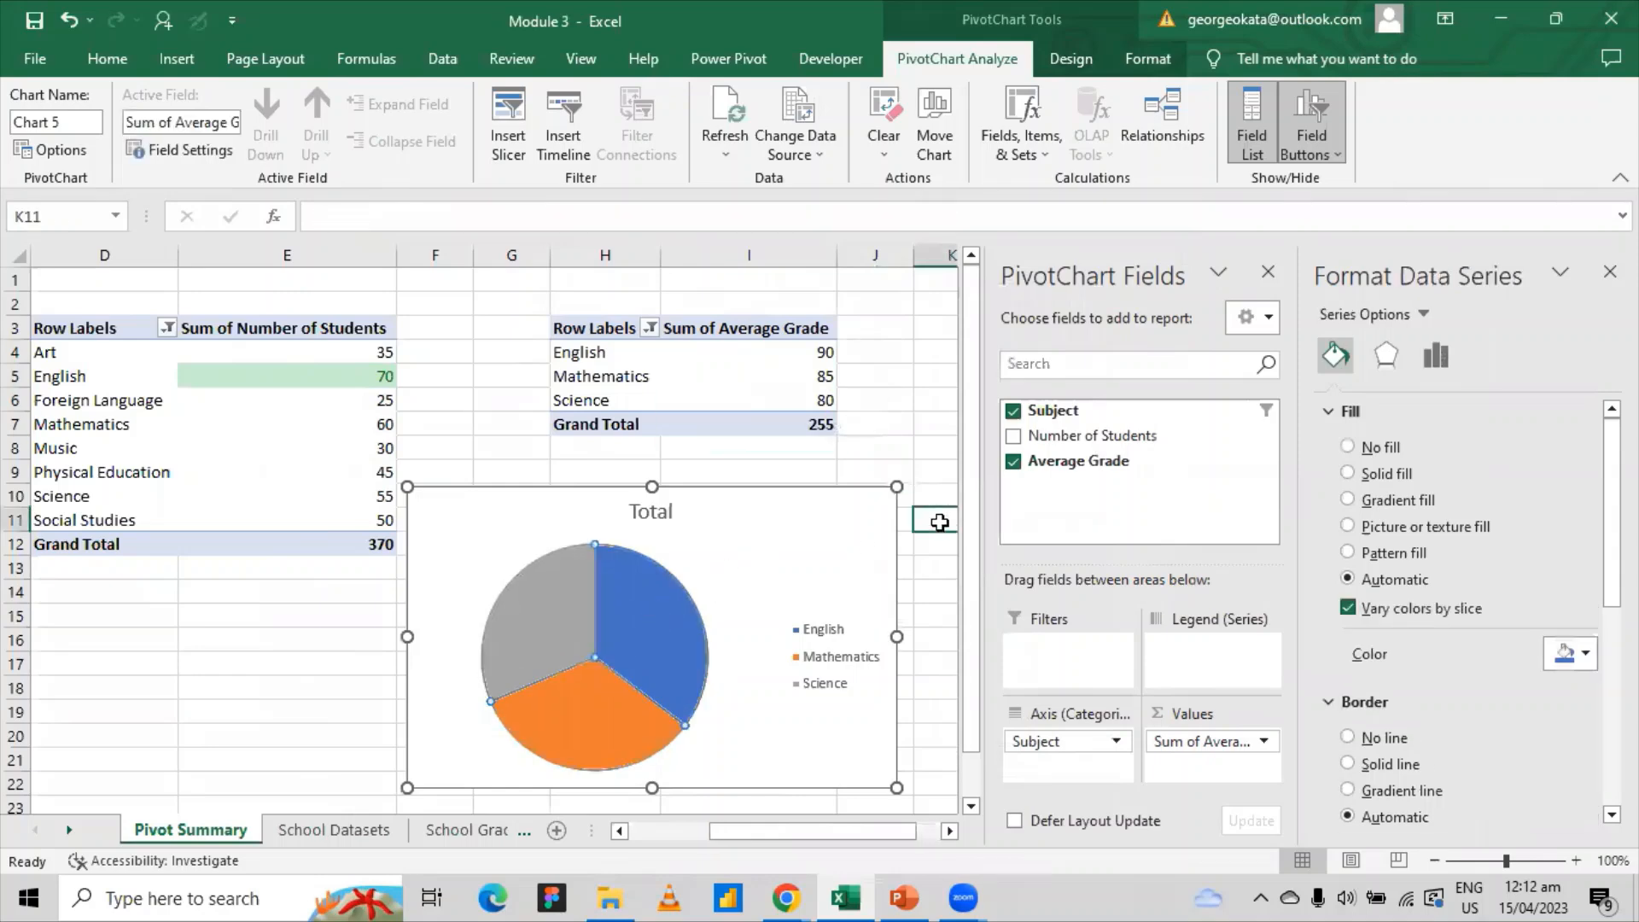
left_click(570, 630)
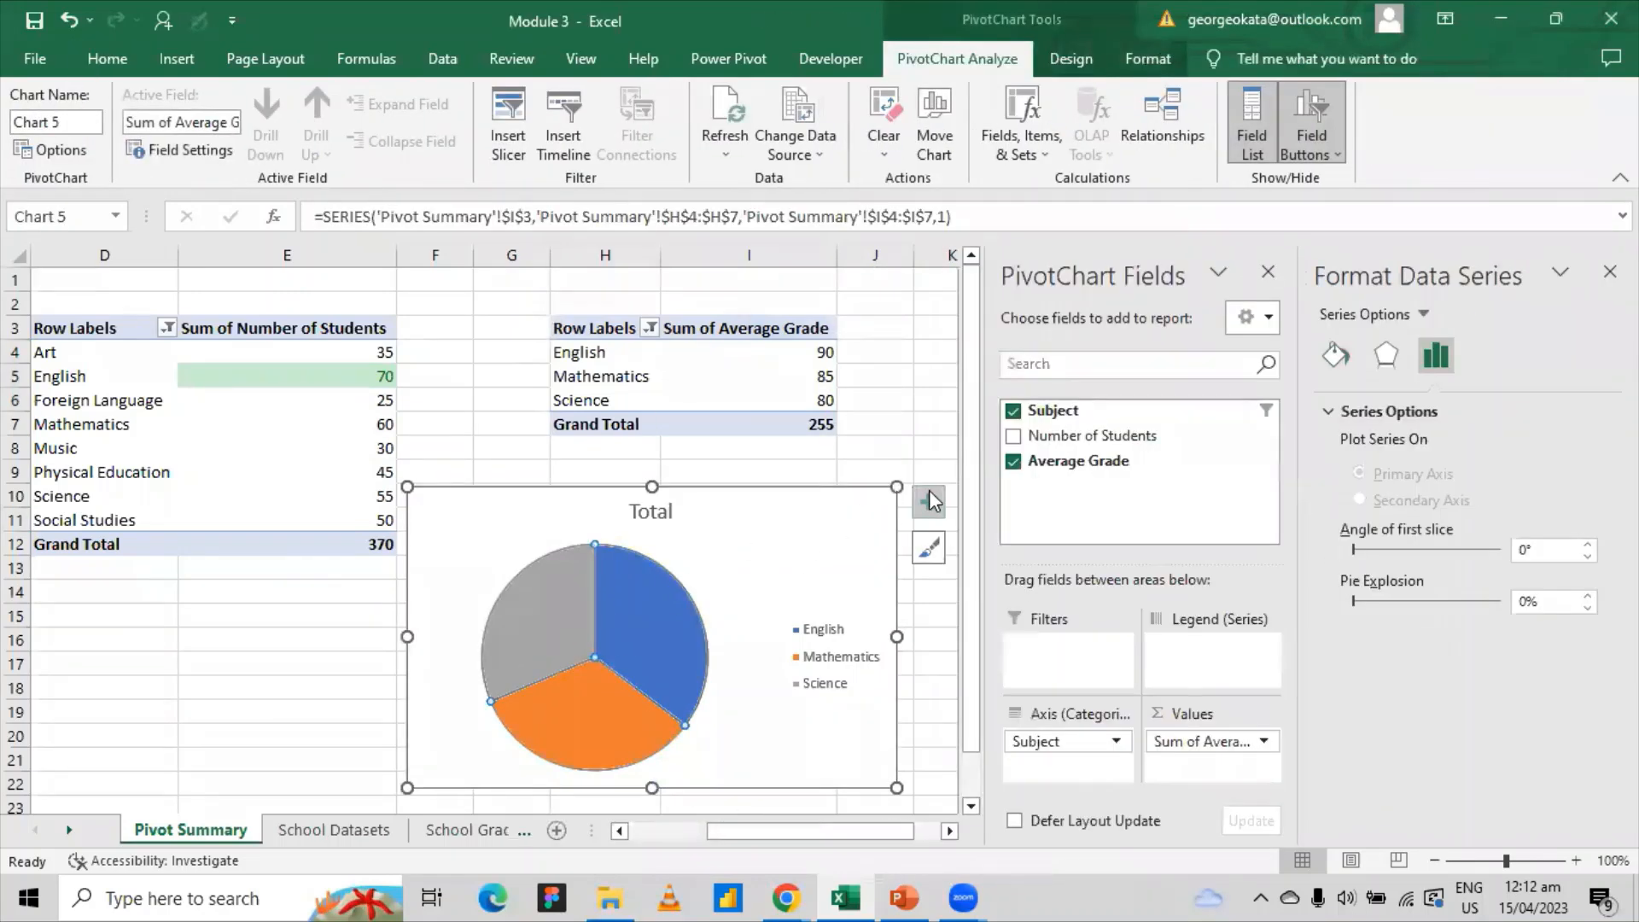
left_click(934, 506)
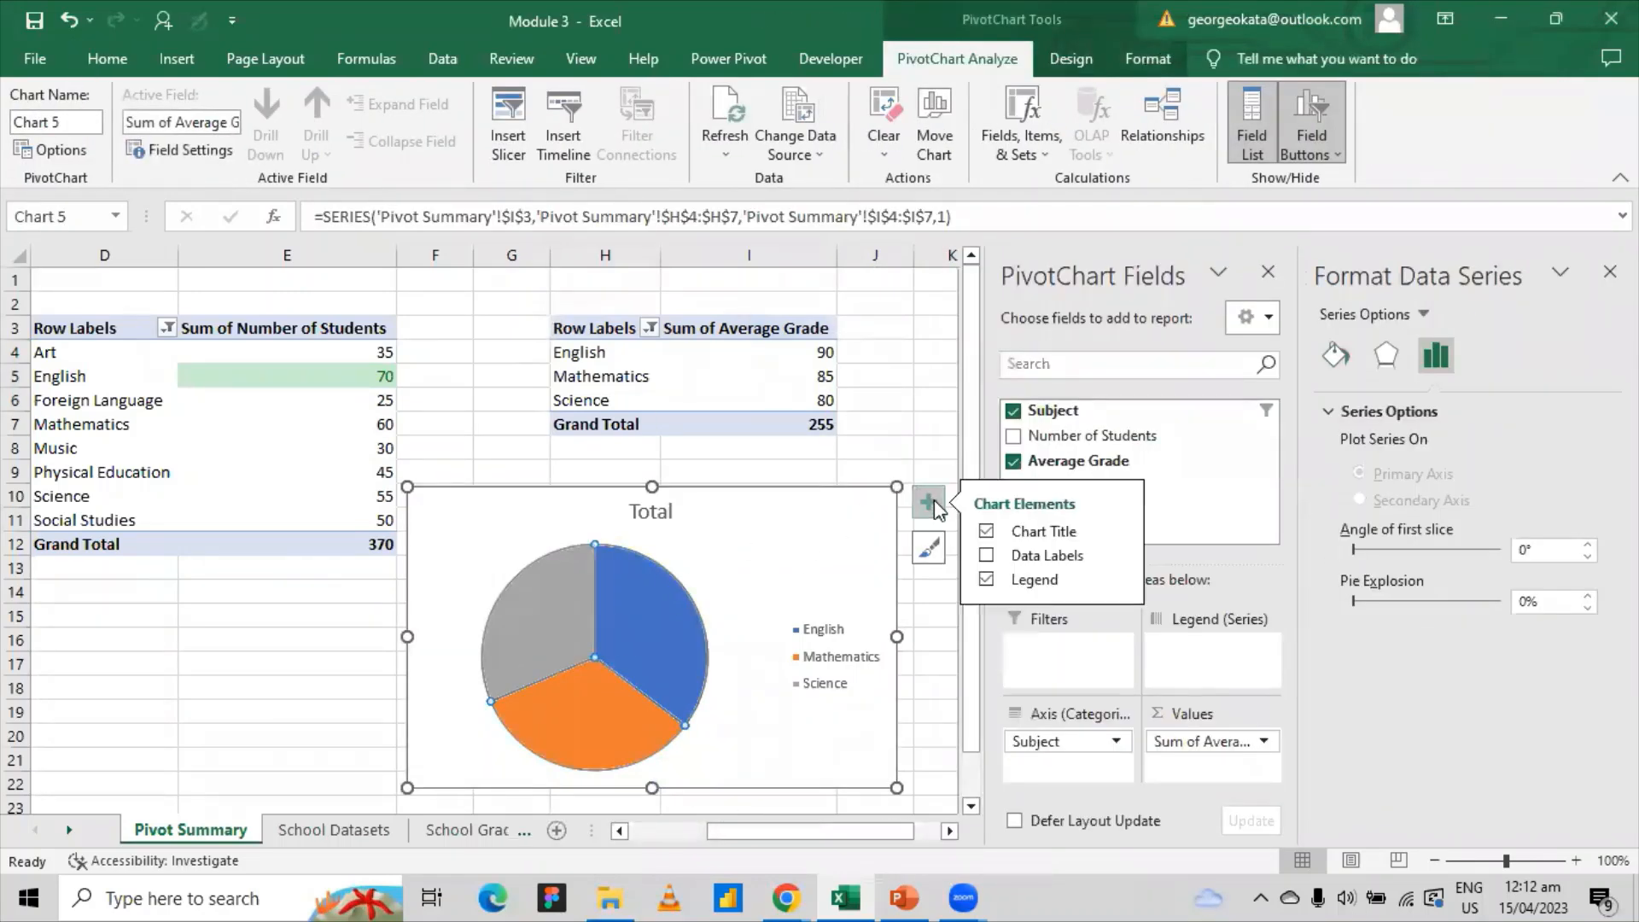
left_click(987, 556)
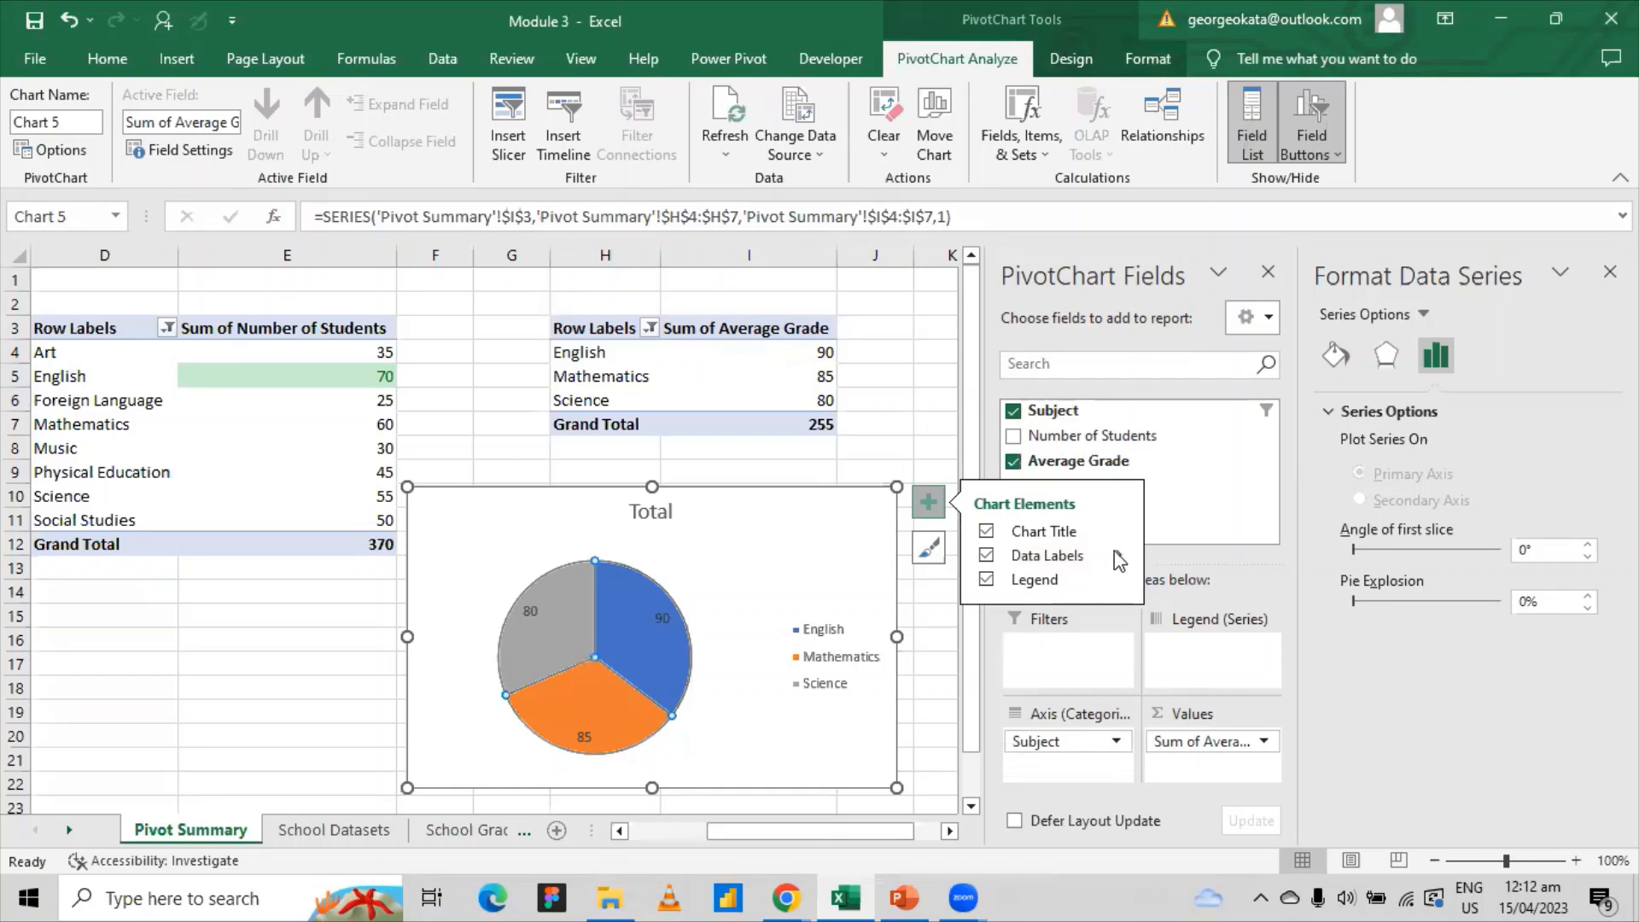
left_click(1119, 555)
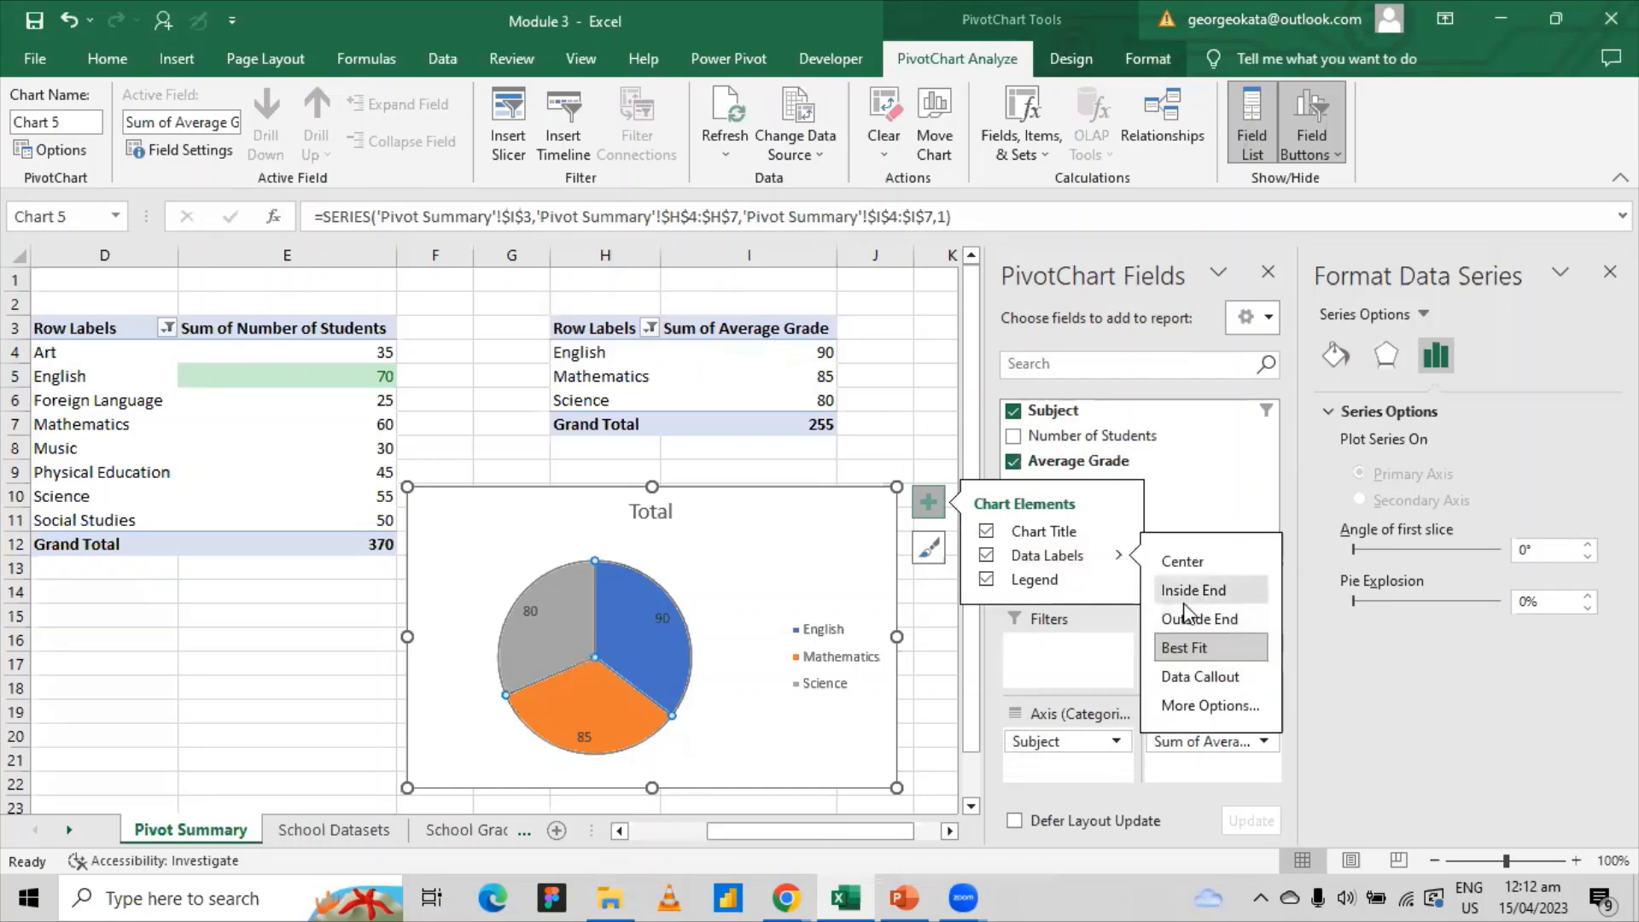
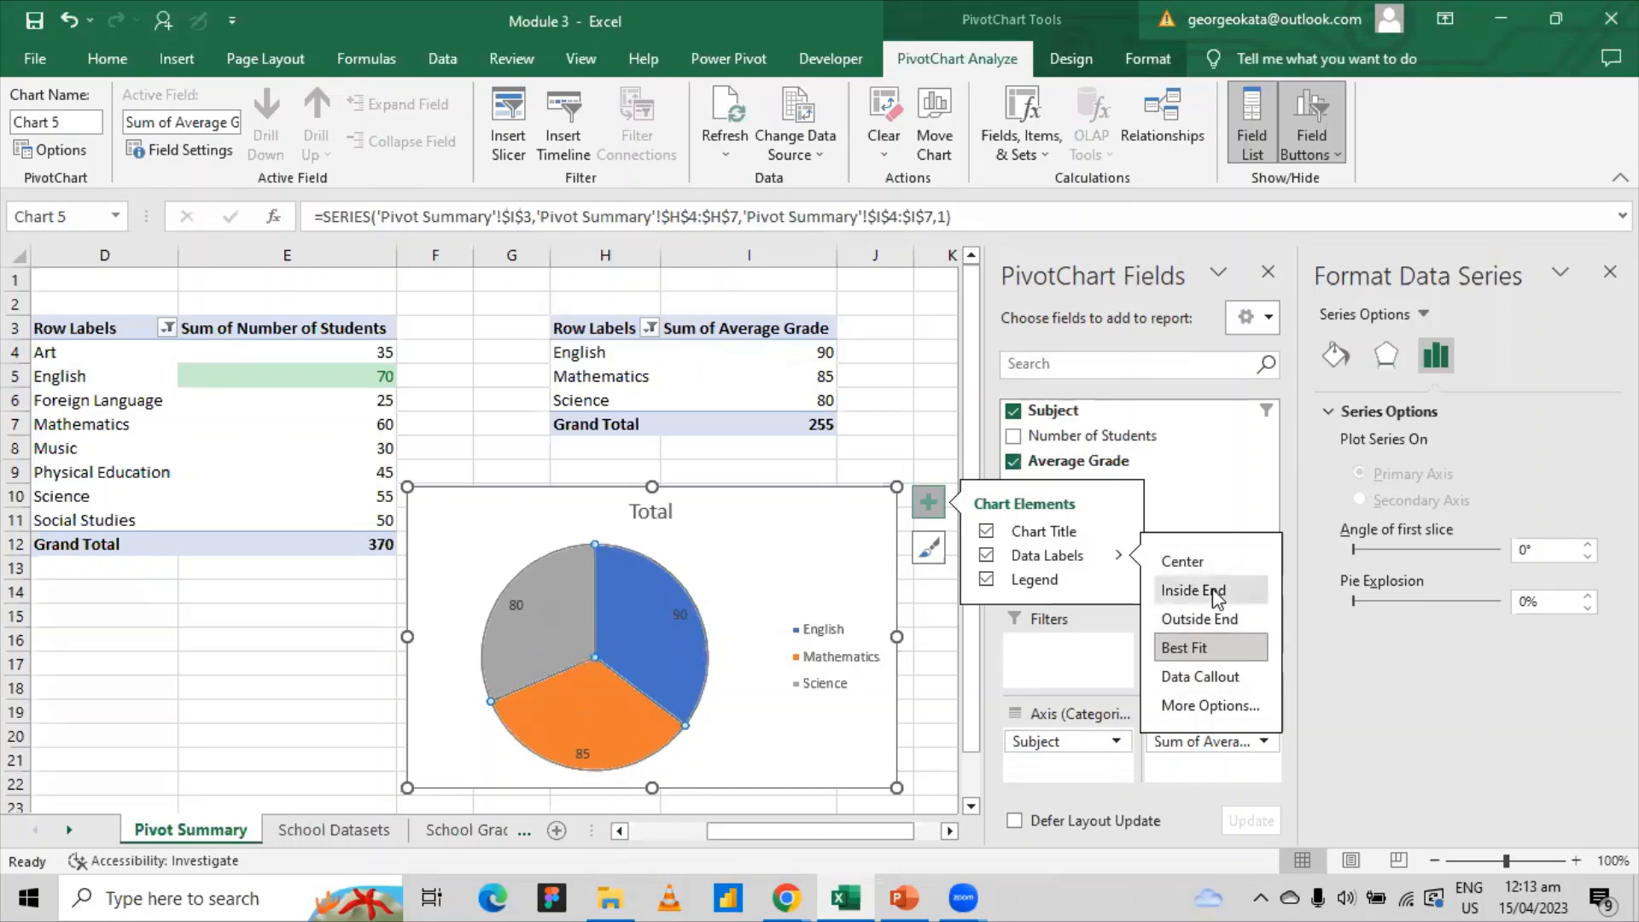
left_click(1214, 592)
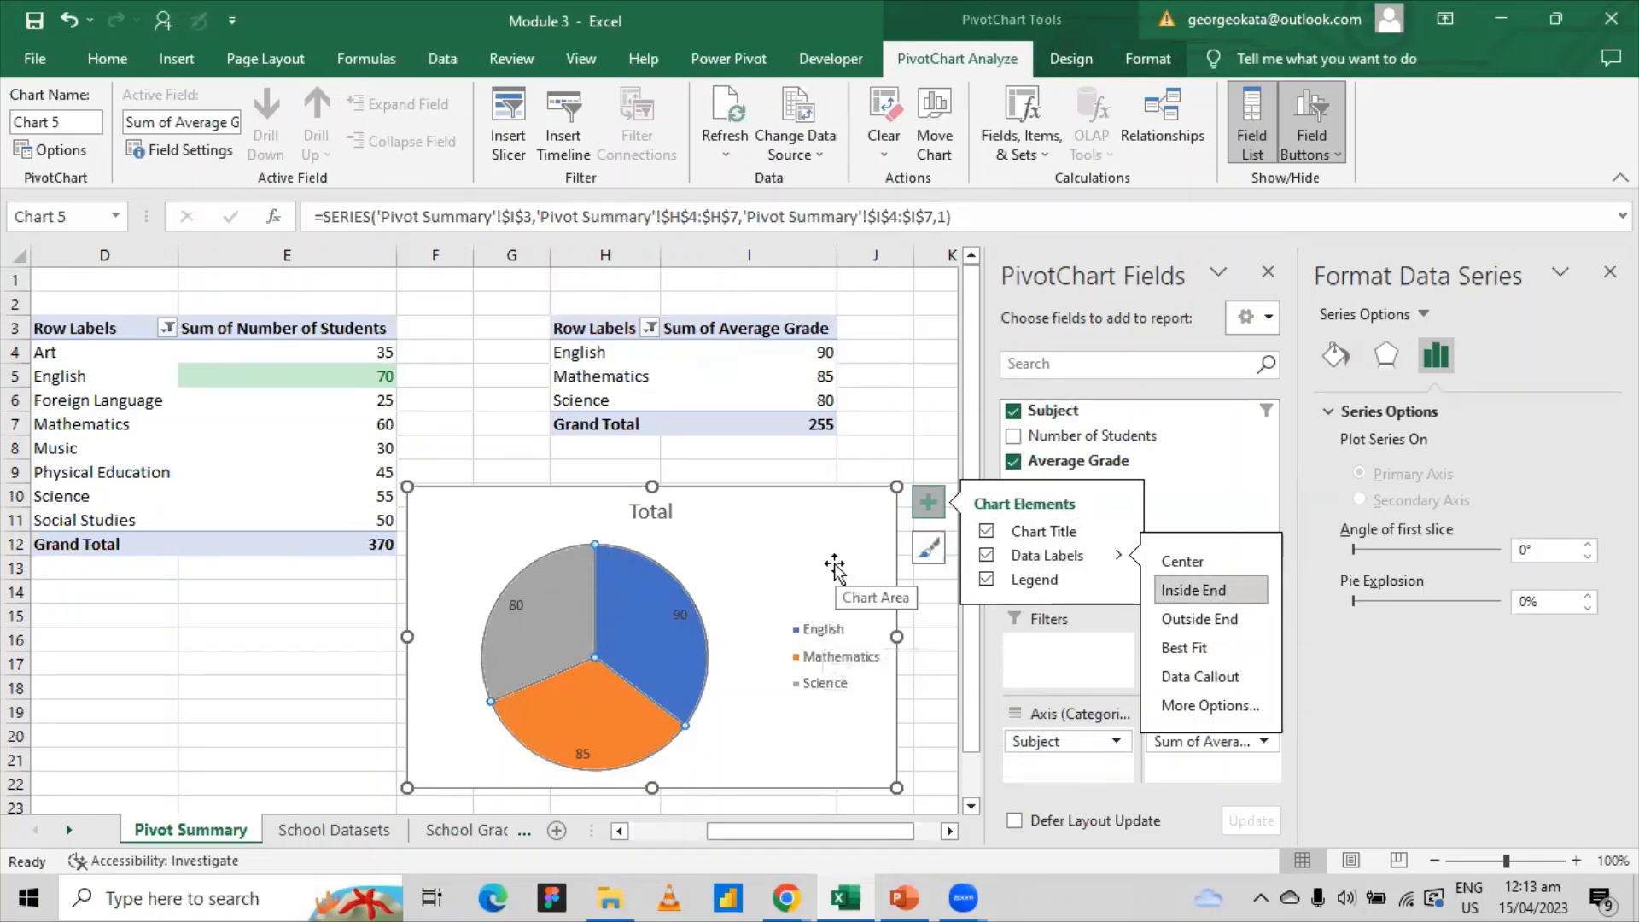
- Examine the available chart styles and the series options, effects and fill settings for the average grade pie chart
left_click(930, 550)
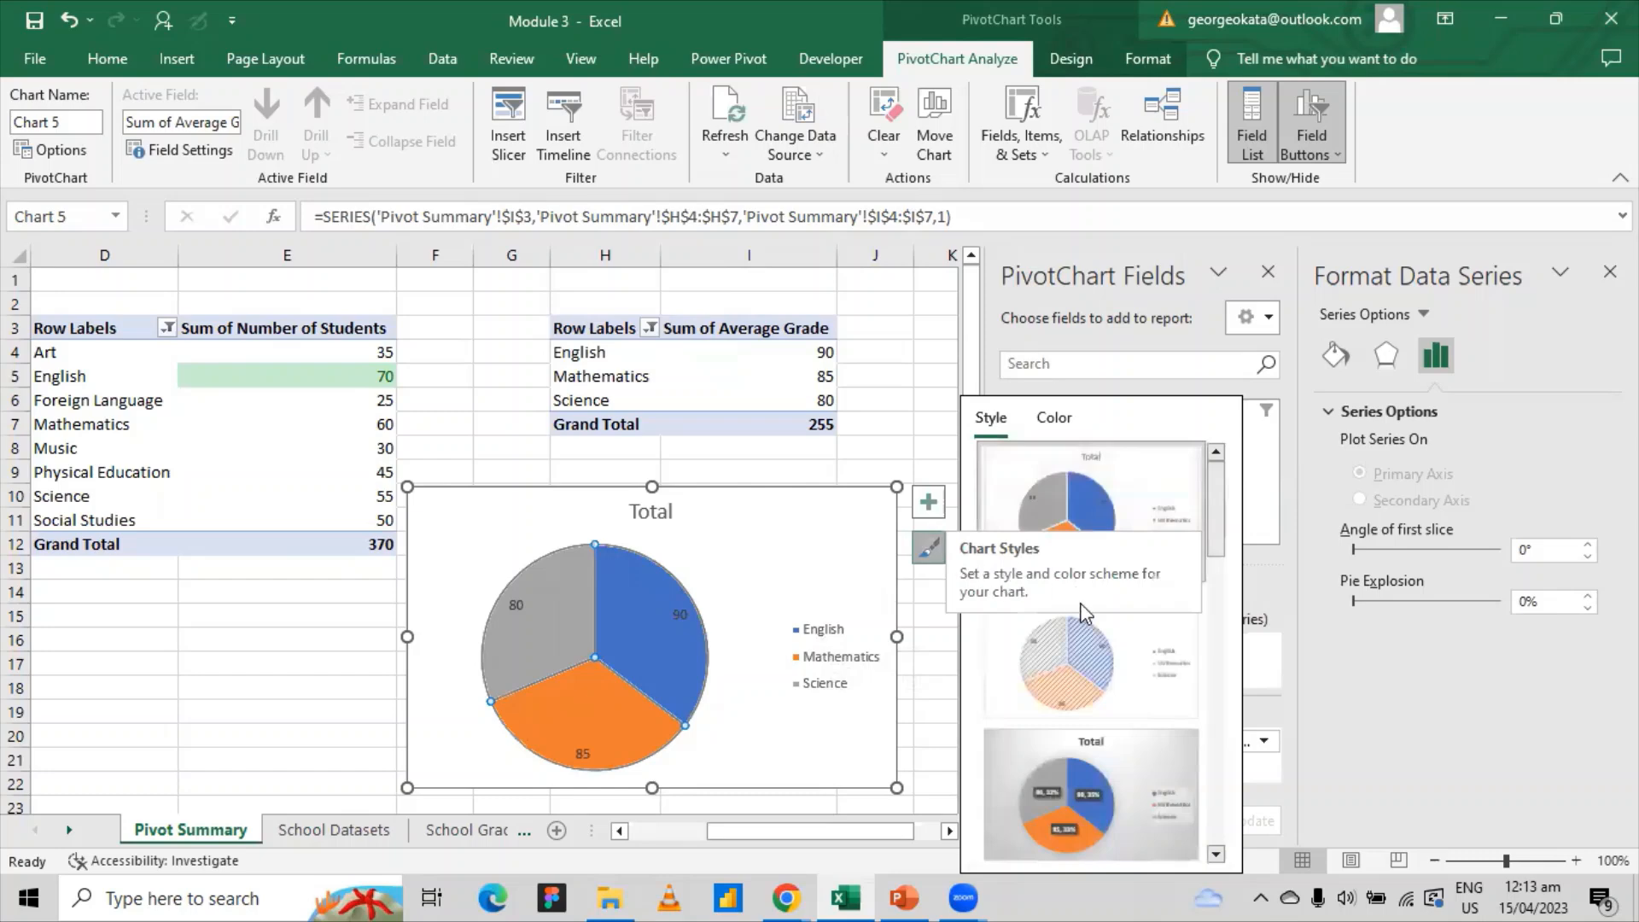
left_click(824, 614)
left_click(642, 608)
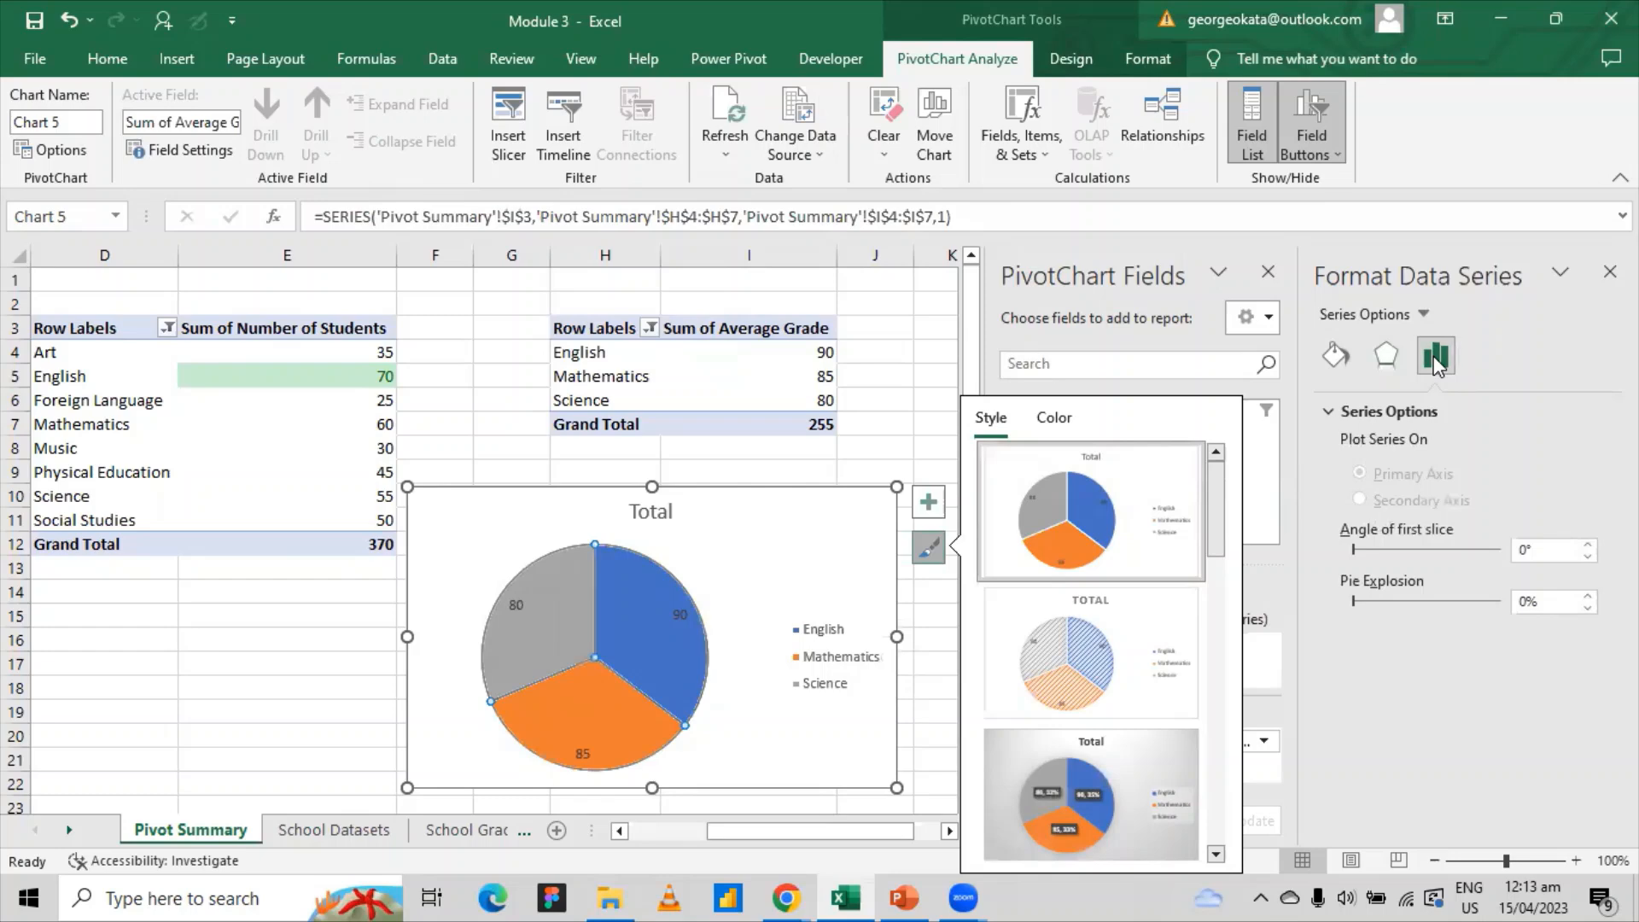
left_click_drag(1354, 550, 1329, 610)
left_click(1392, 359)
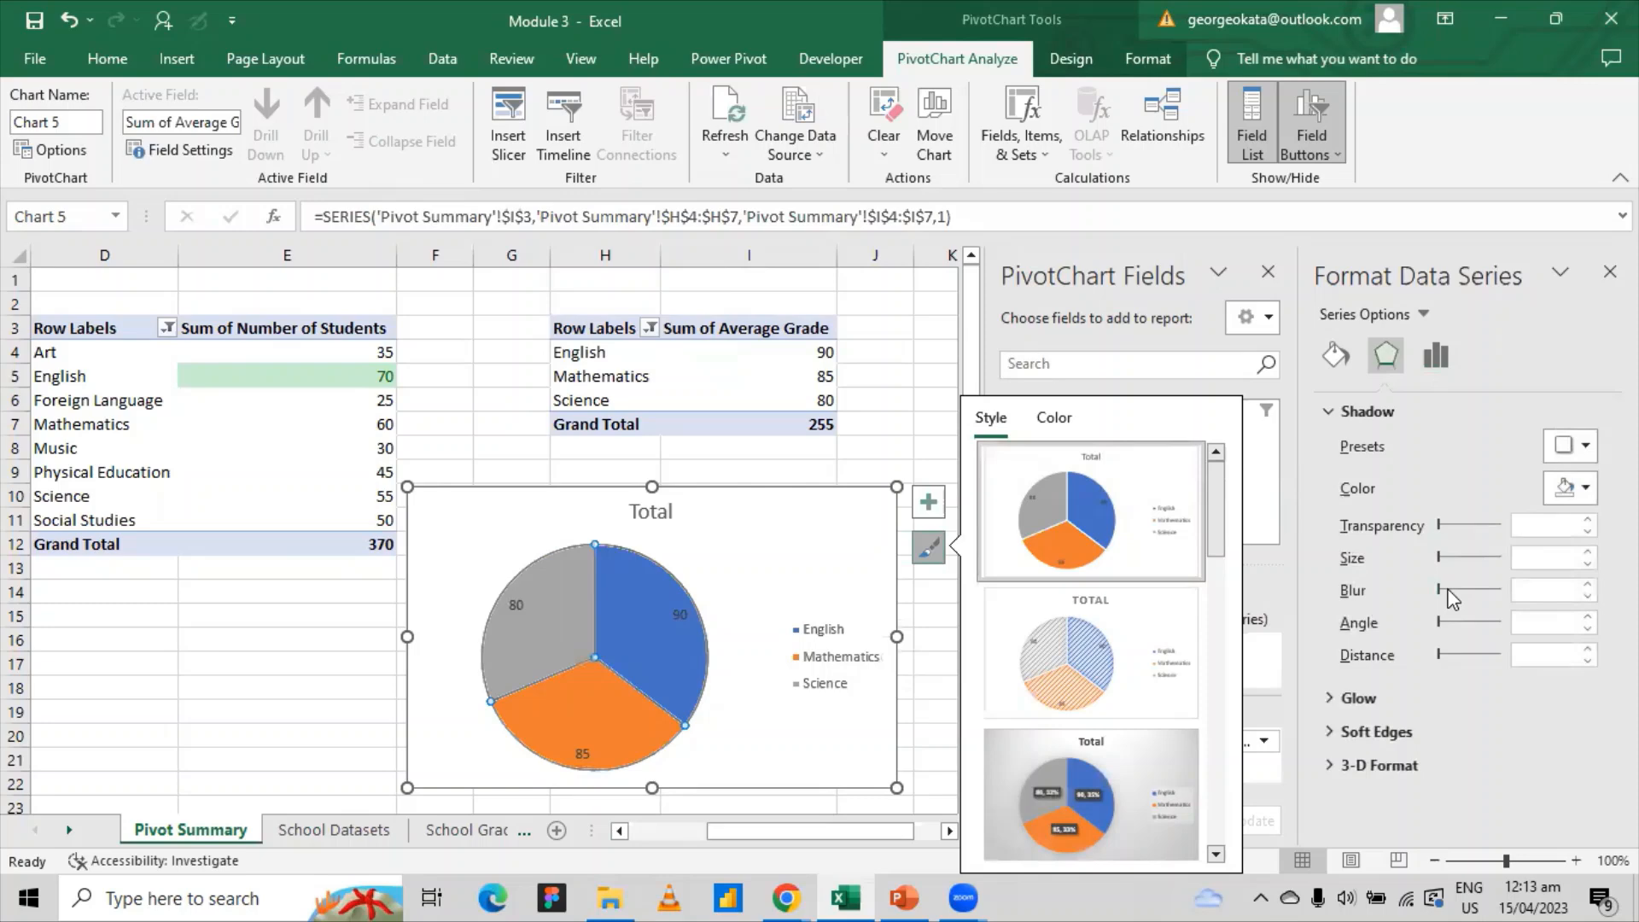
left_click(1337, 351)
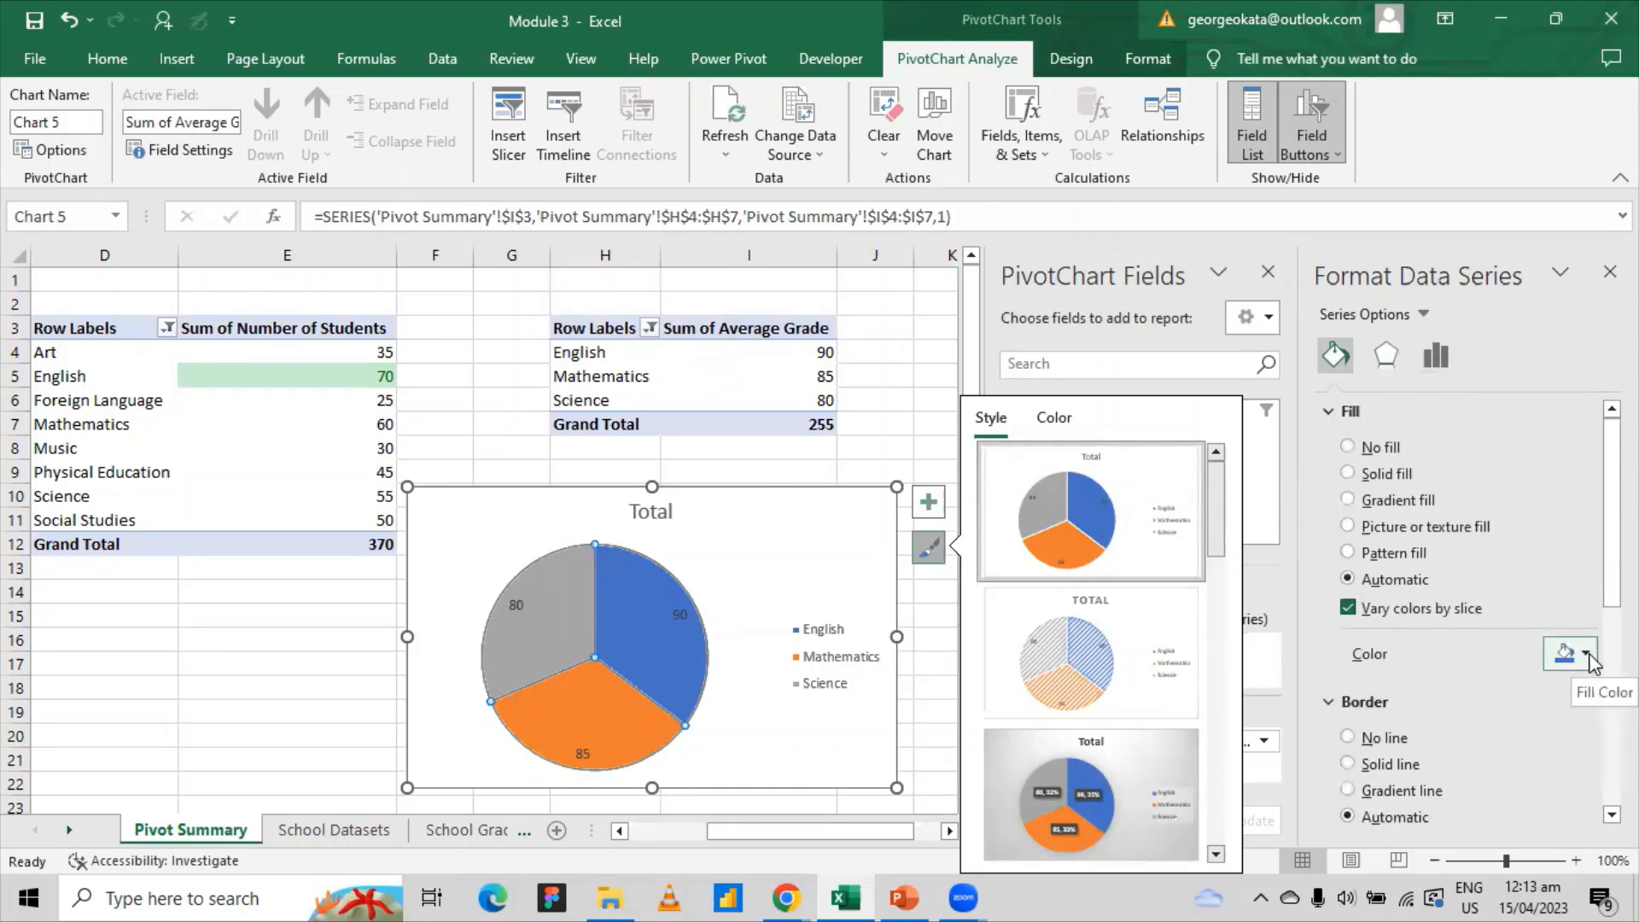
left_click(674, 600)
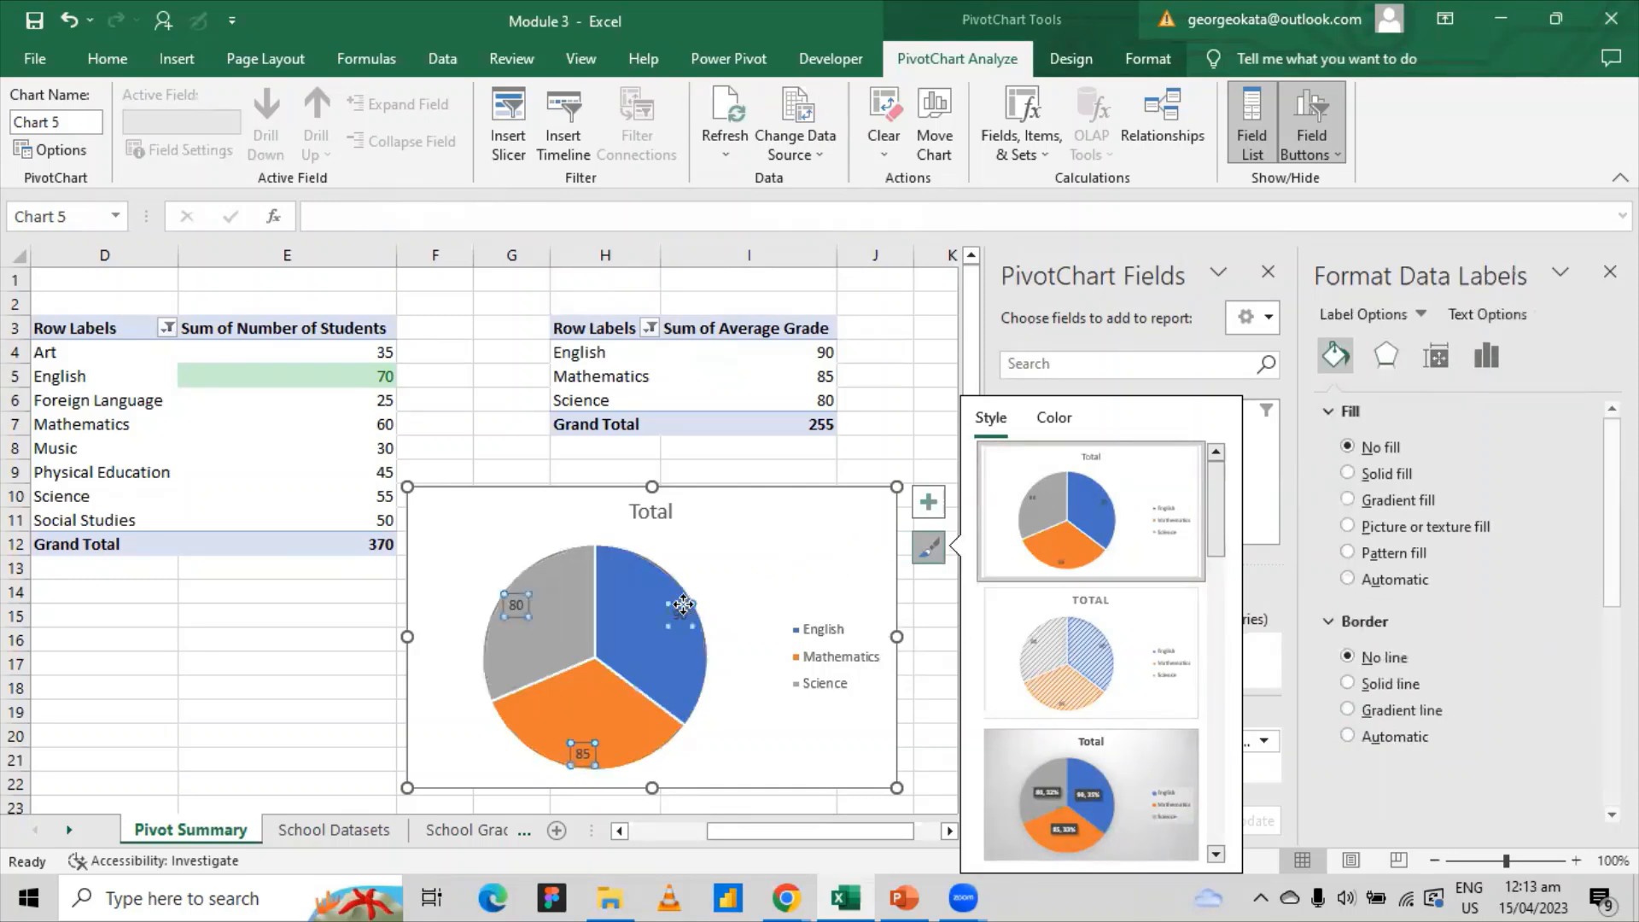
left_click(657, 585)
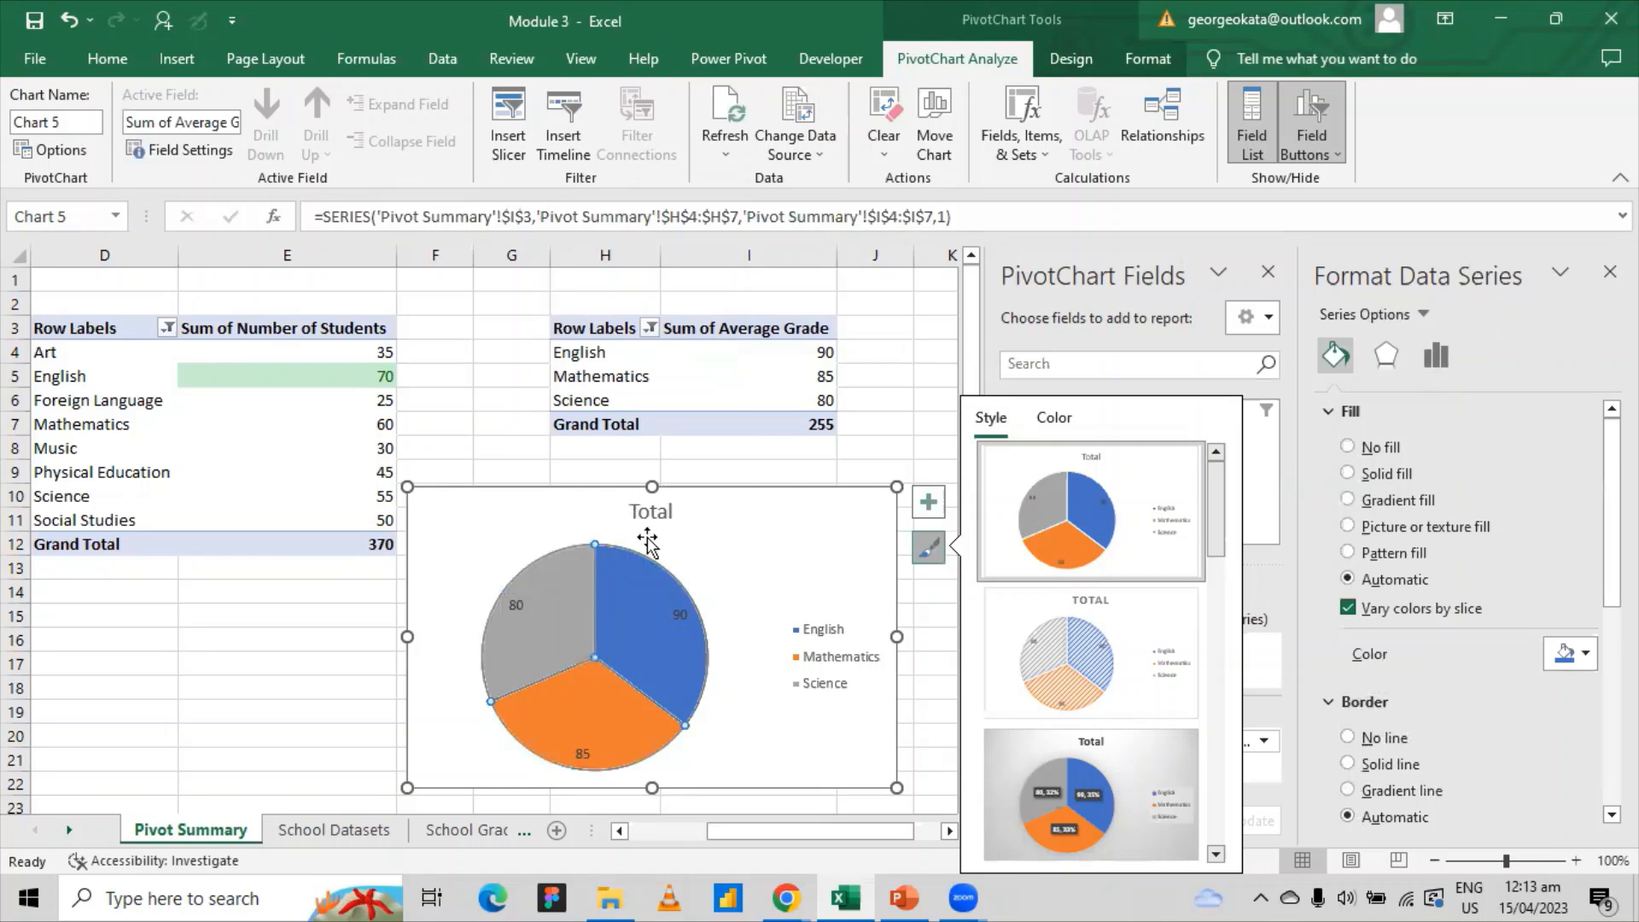
left_click(616, 584)
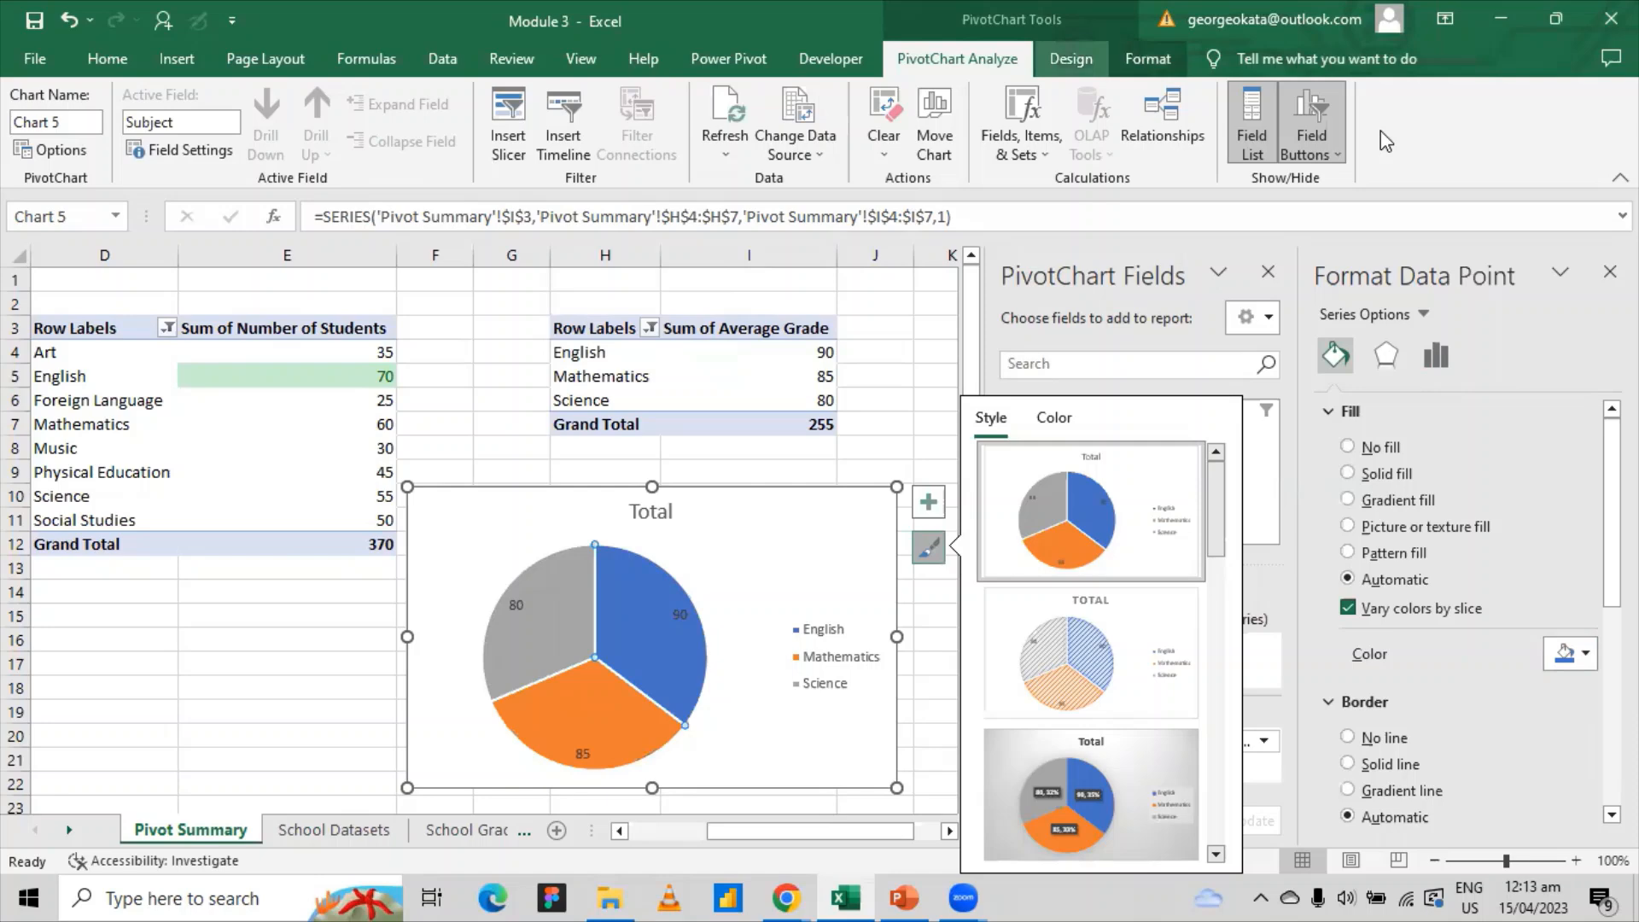
- Change the average grade pie chart's type to Doughnut
left_click(1071, 58)
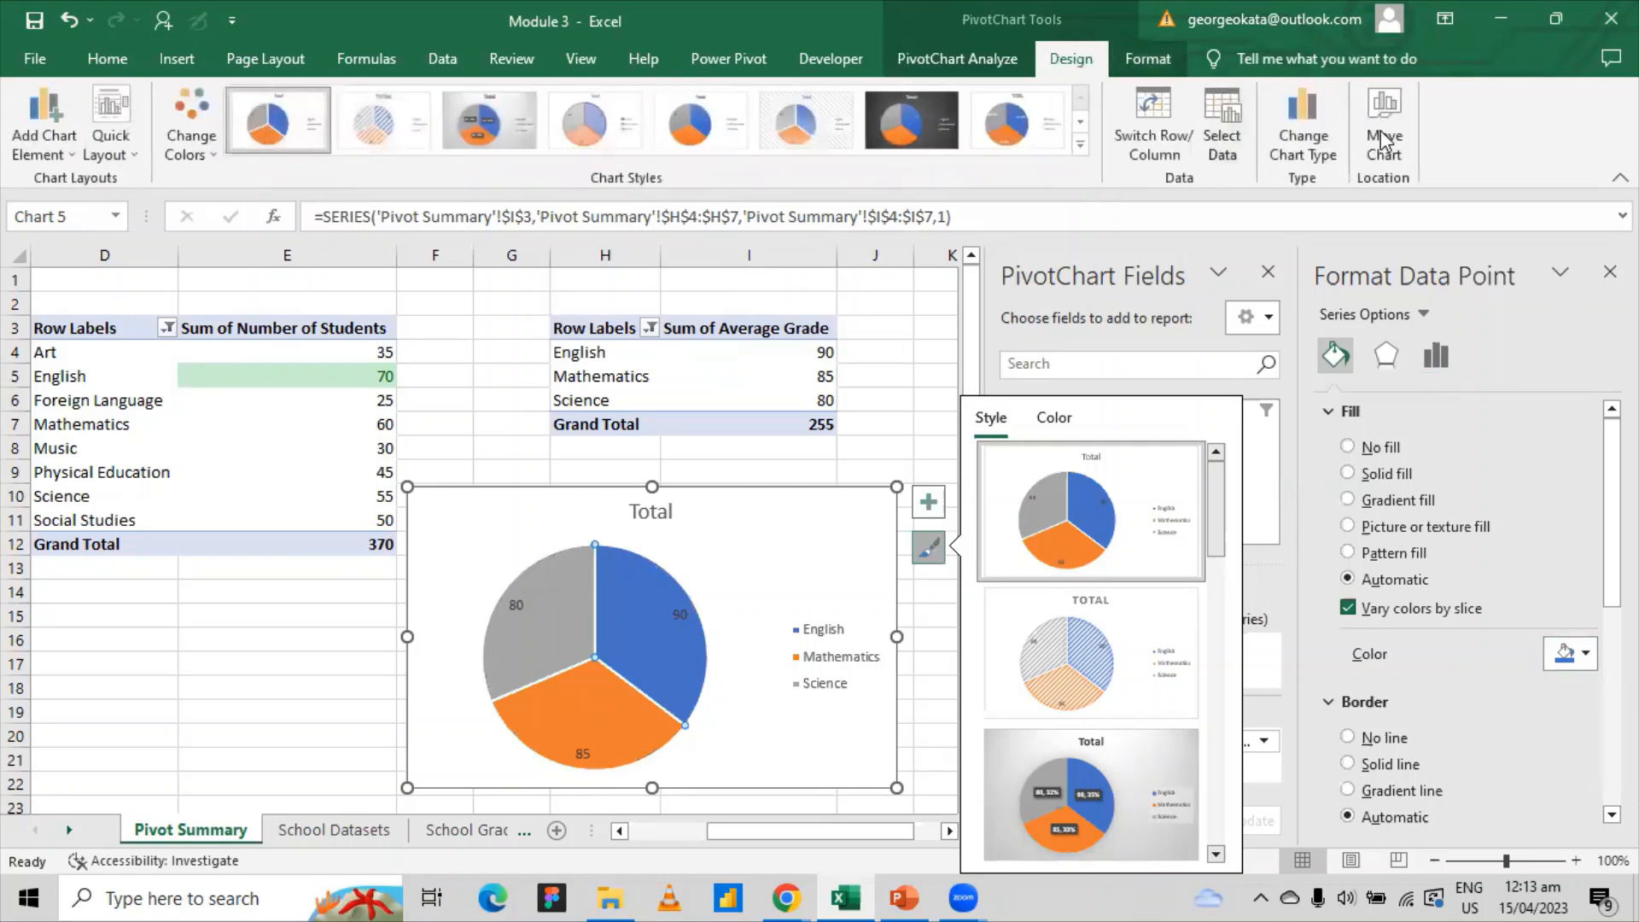
left_click(1301, 128)
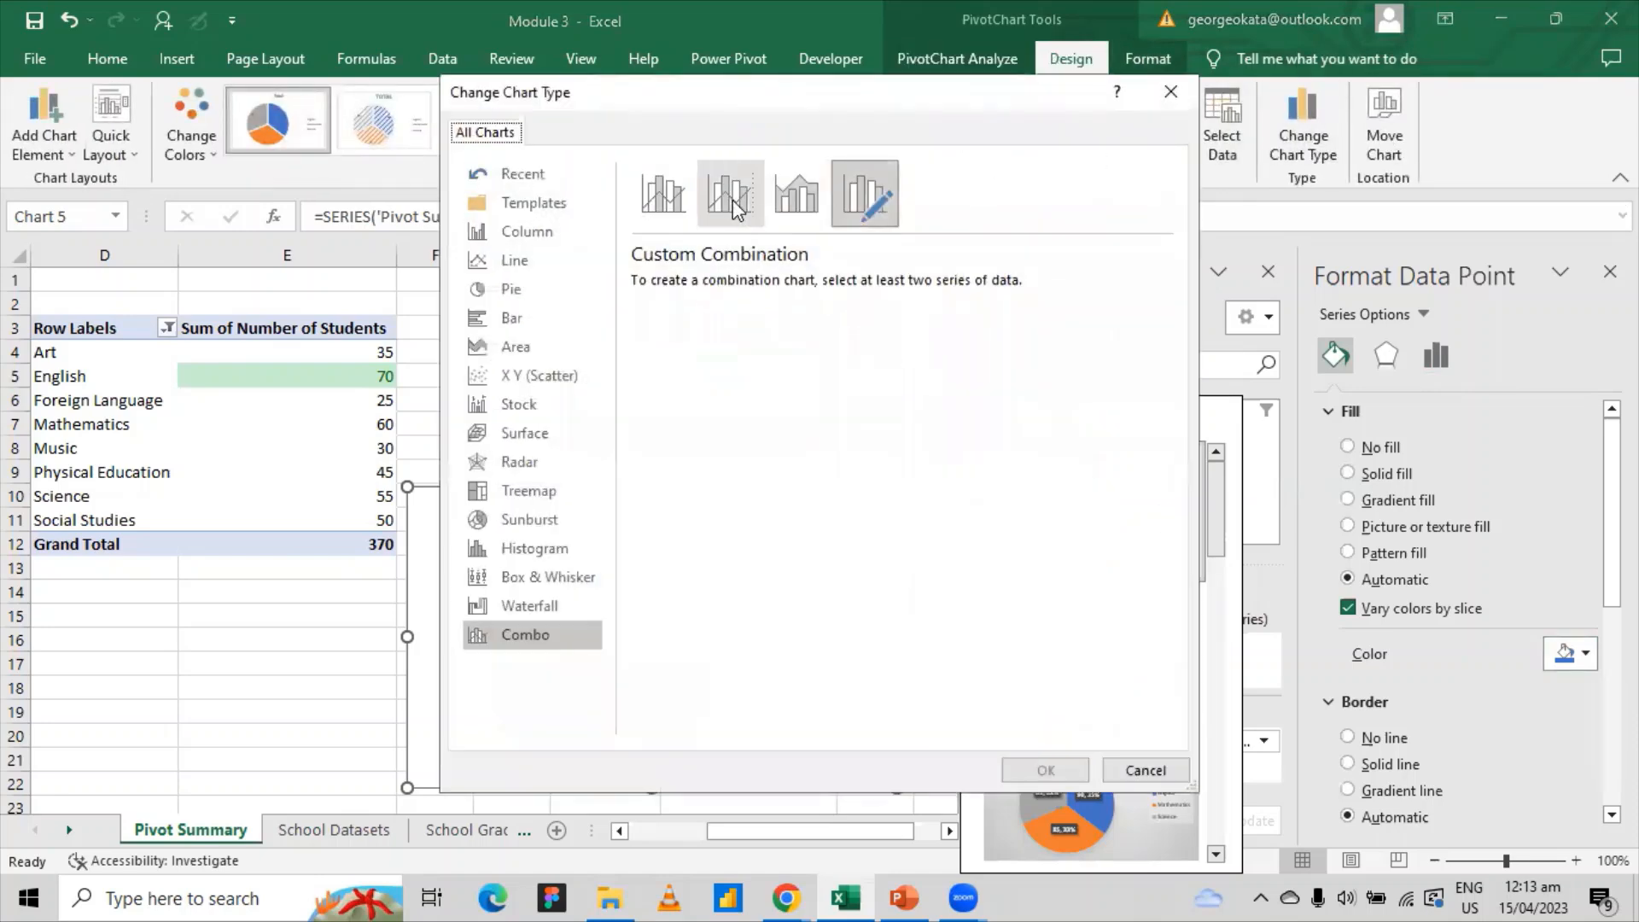
left_click(536, 303)
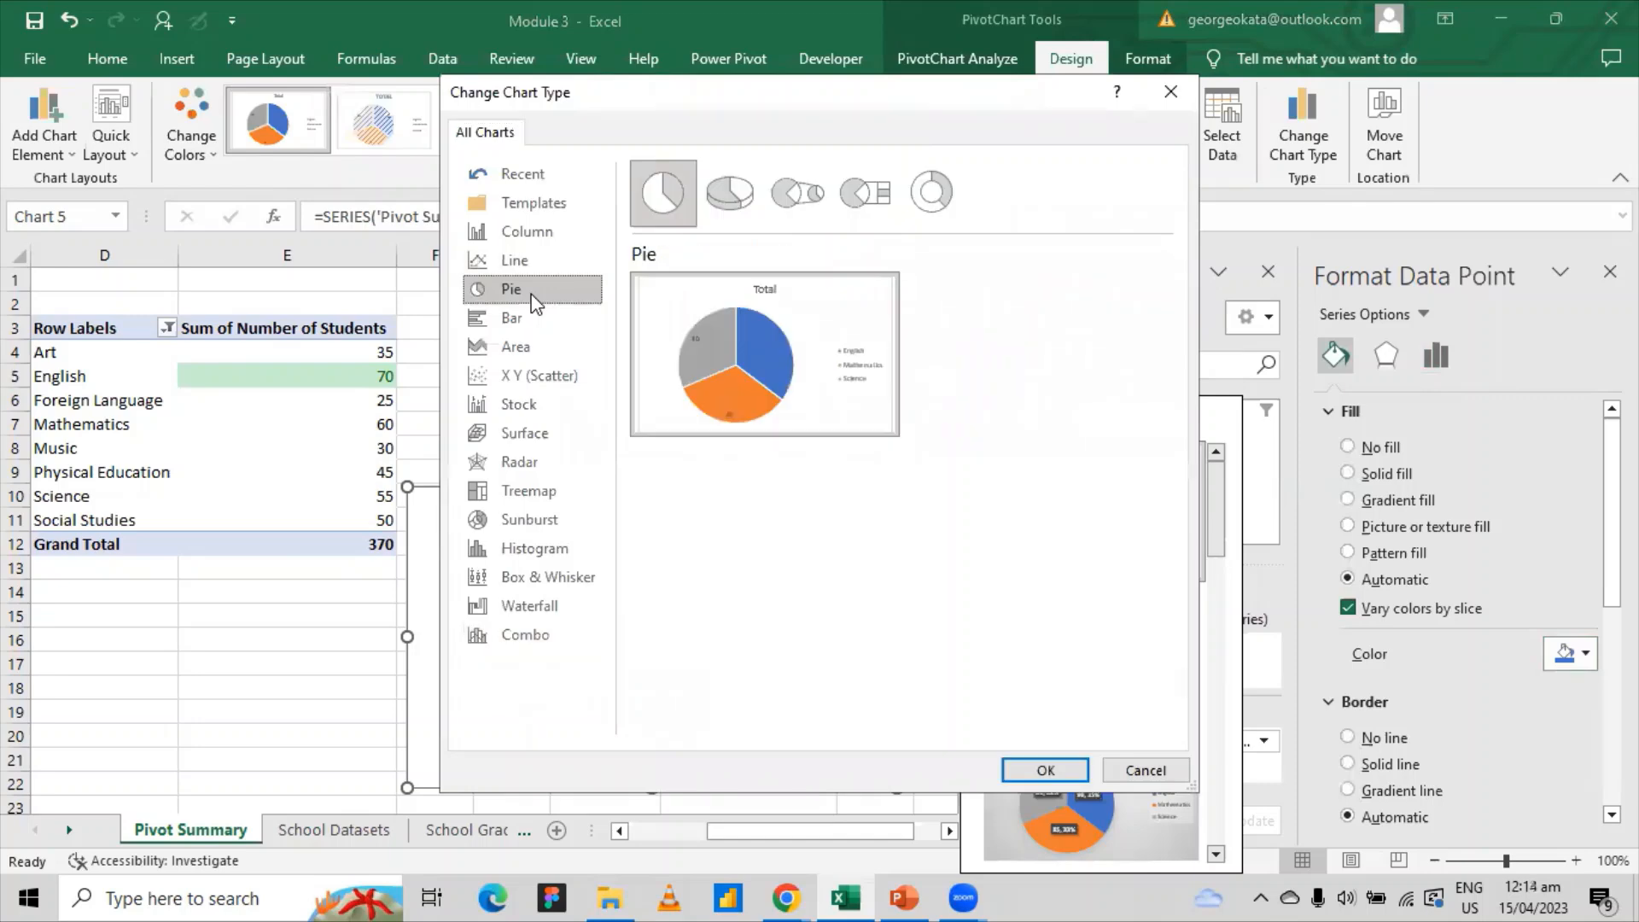
left_click(923, 208)
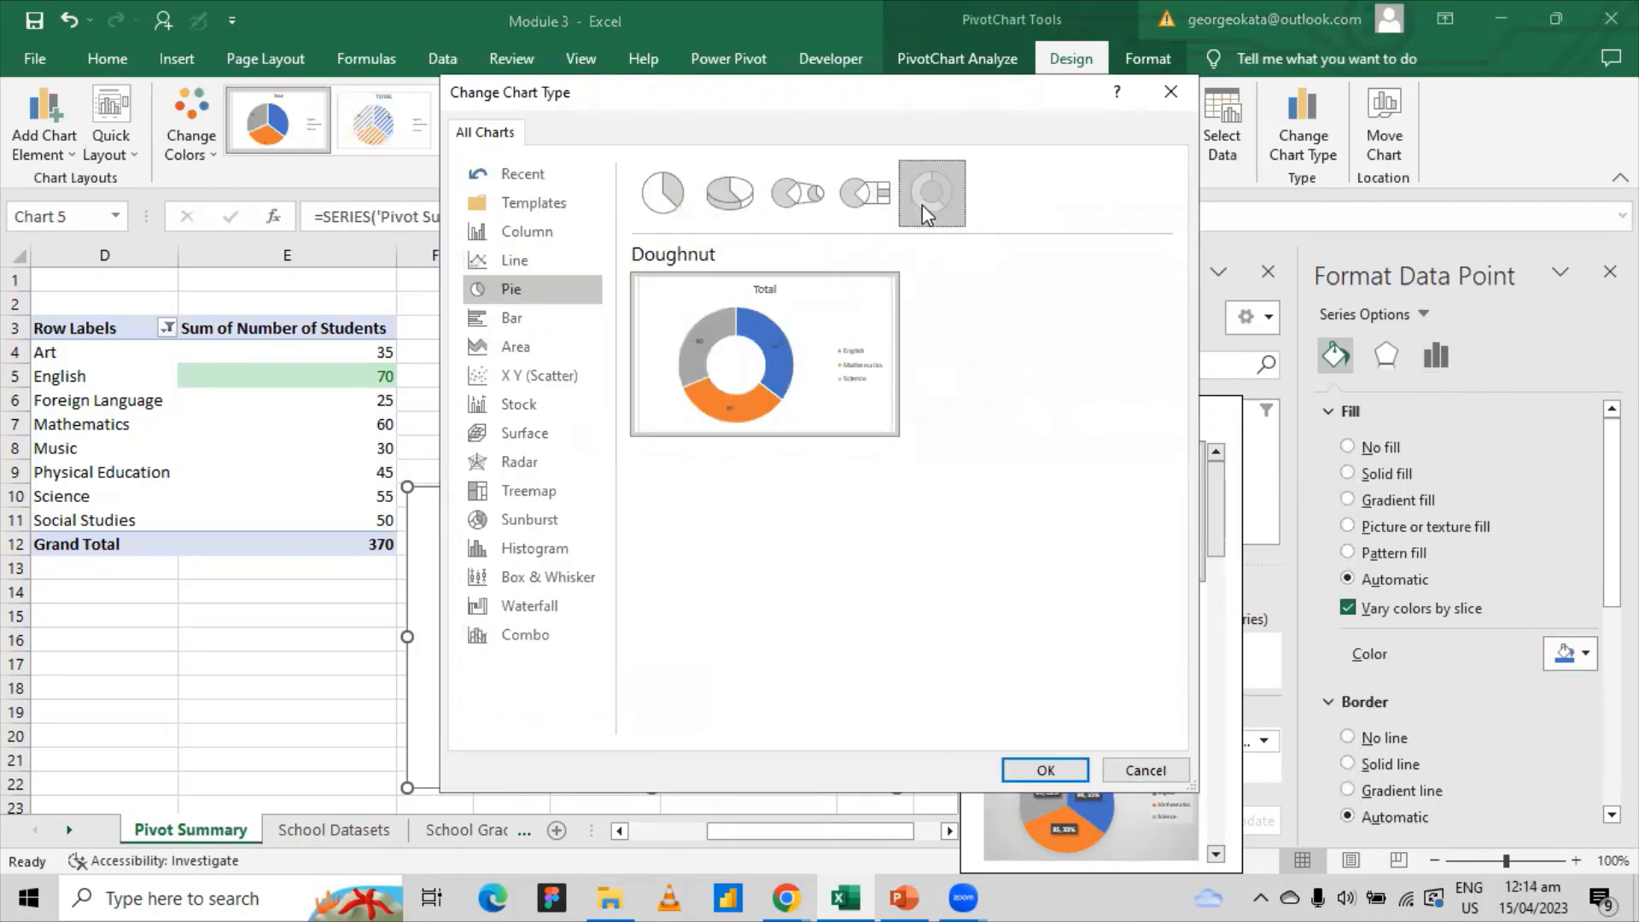
left_click(1054, 771)
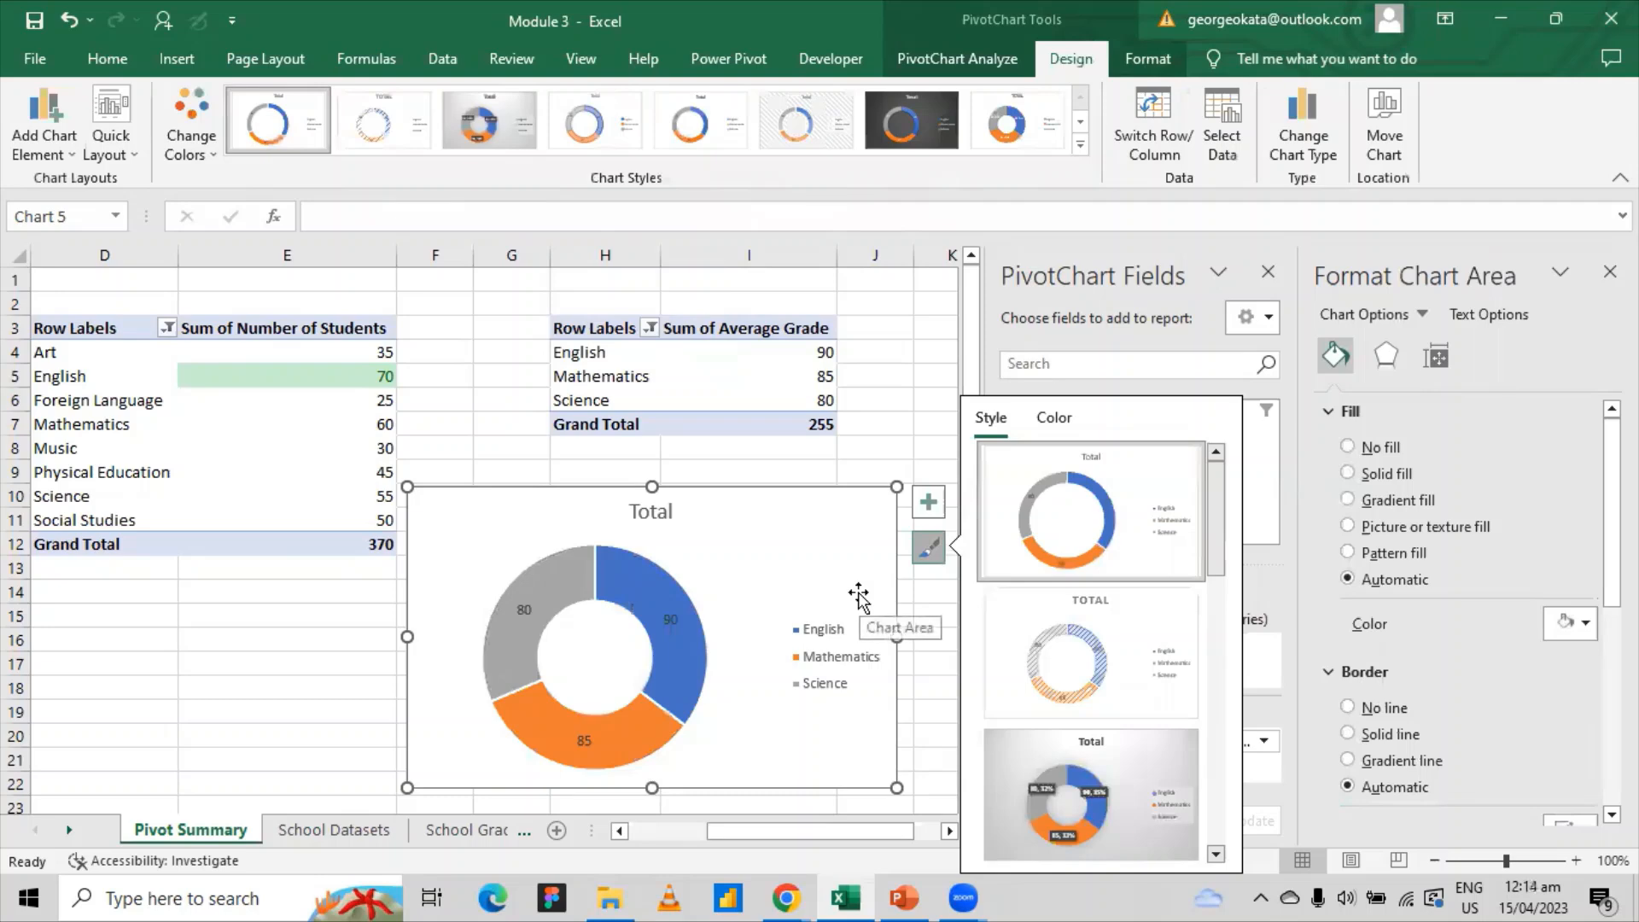
- Give the doughnut chart's series a solid border with a width of 2.25 pt
left_click(673, 646)
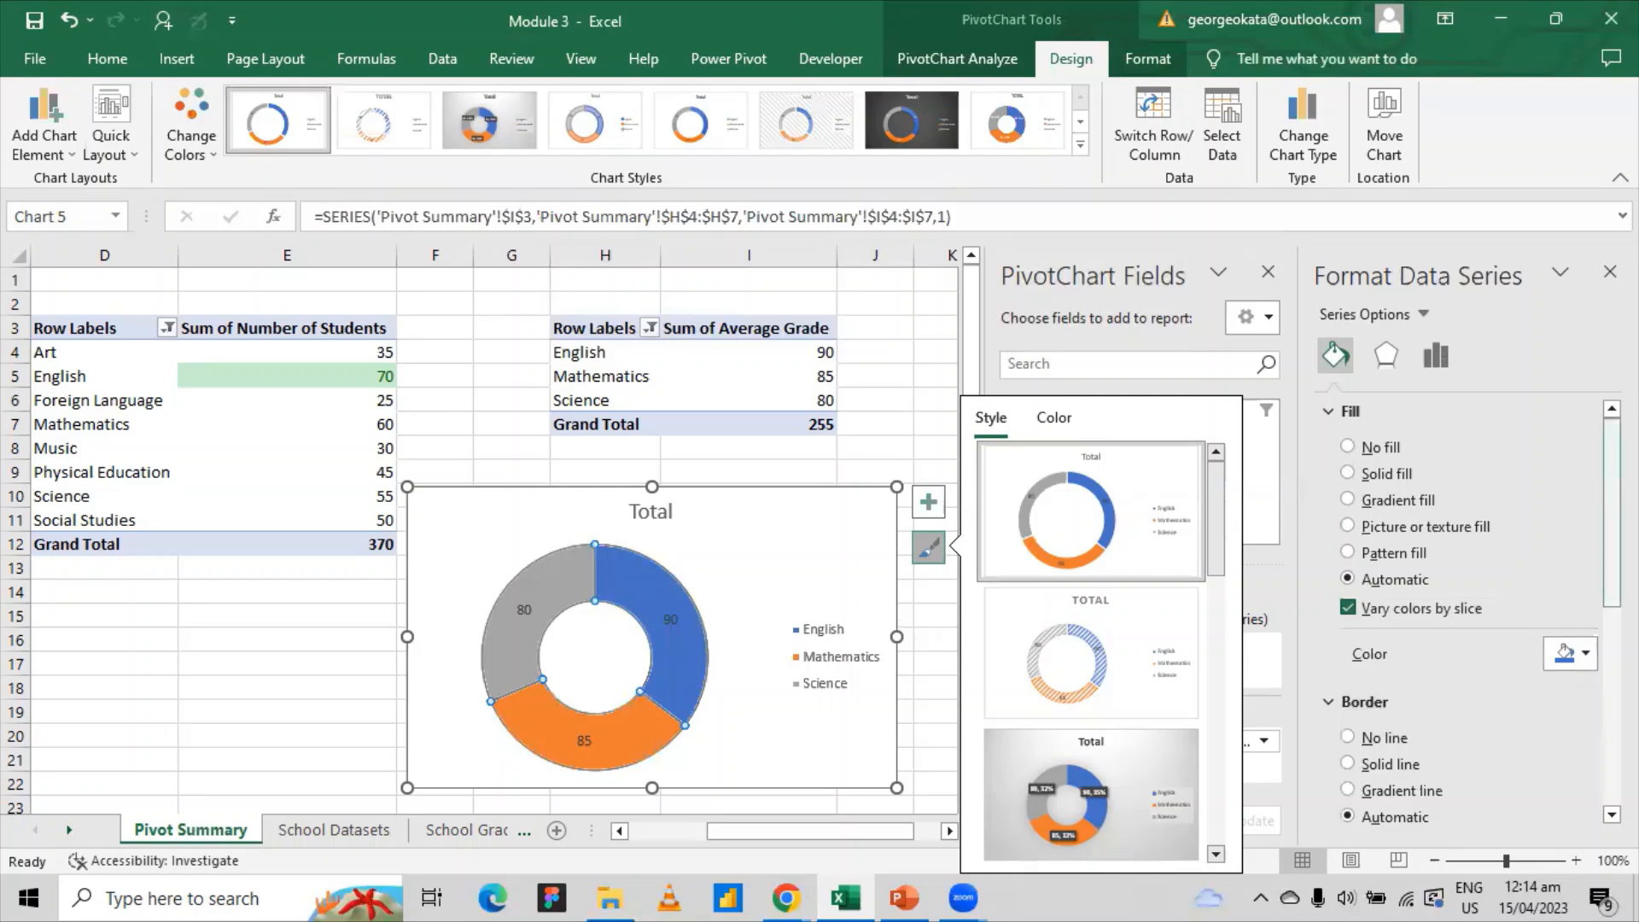
scroll(1464, 614, "down", 4)
scroll(1590, 604, "down", 2)
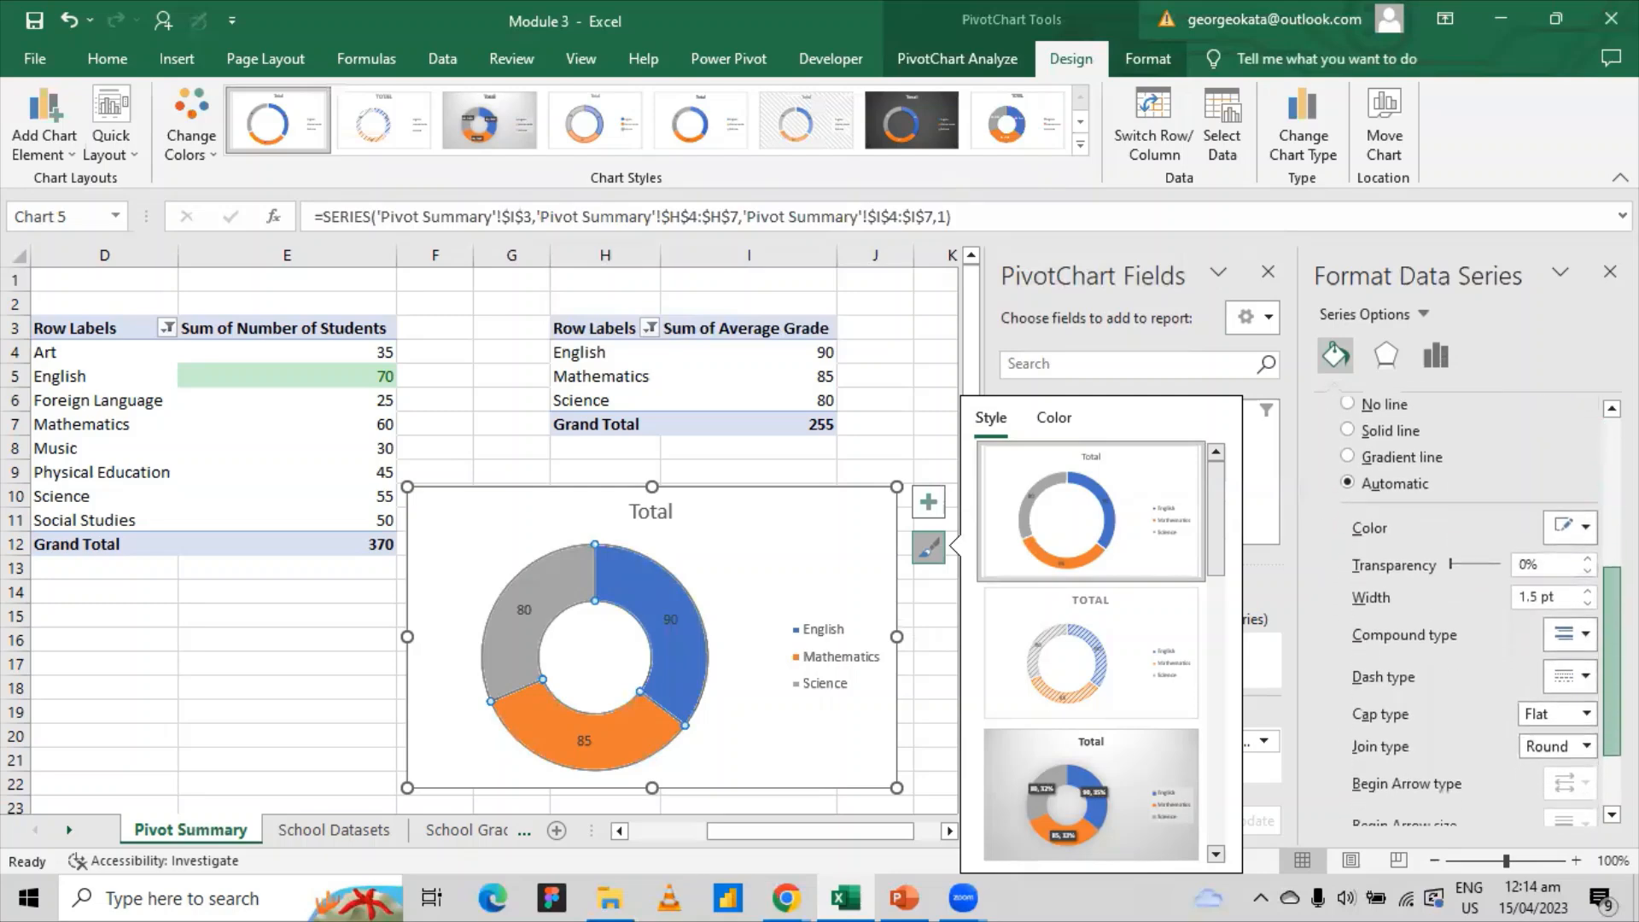
left_click(1587, 581)
left_click(1587, 582)
left_click(1587, 581)
left_click(1587, 582)
left_click(1587, 581)
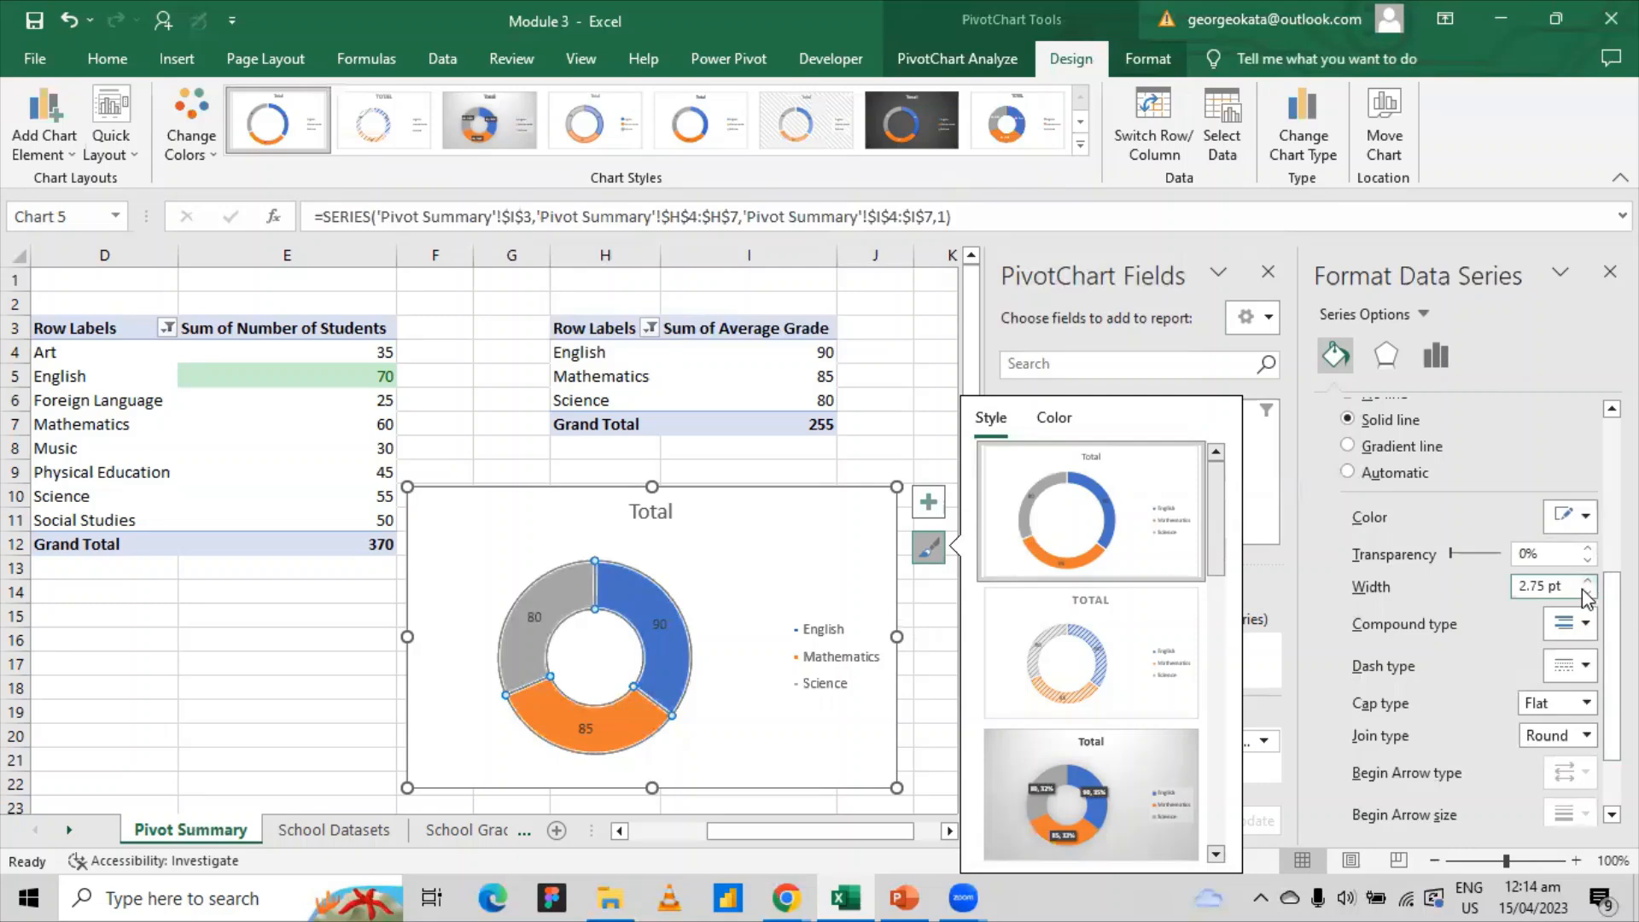
left_click(1587, 594)
left_click(1587, 594)
left_click(1587, 595)
left_click(1587, 594)
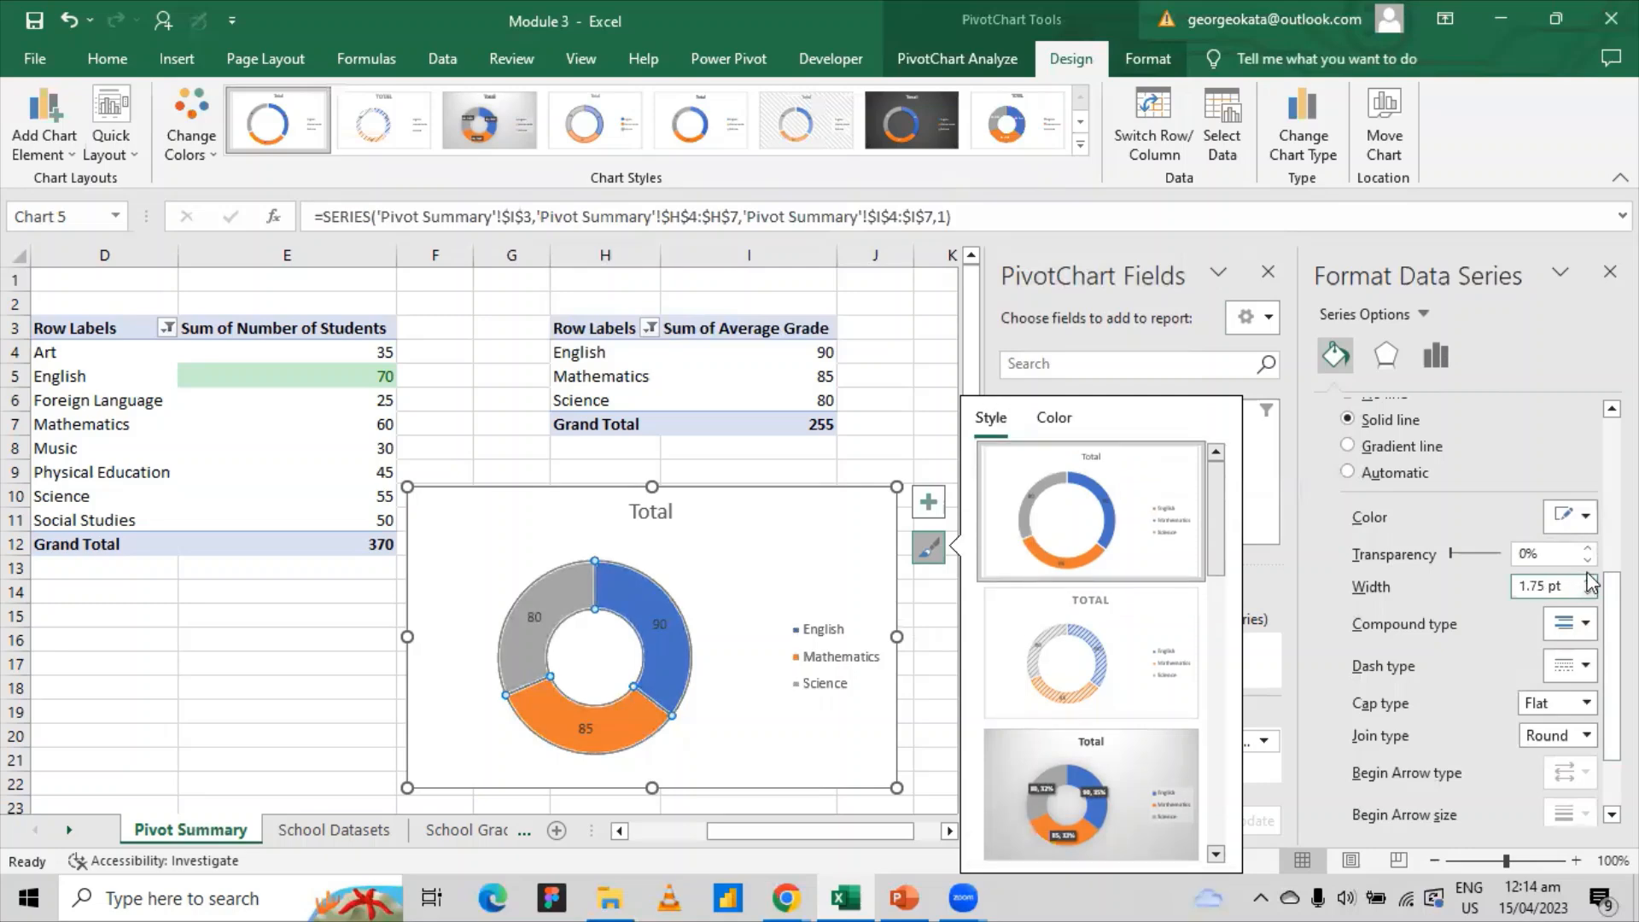
left_click(1585, 579)
left_click(1587, 581)
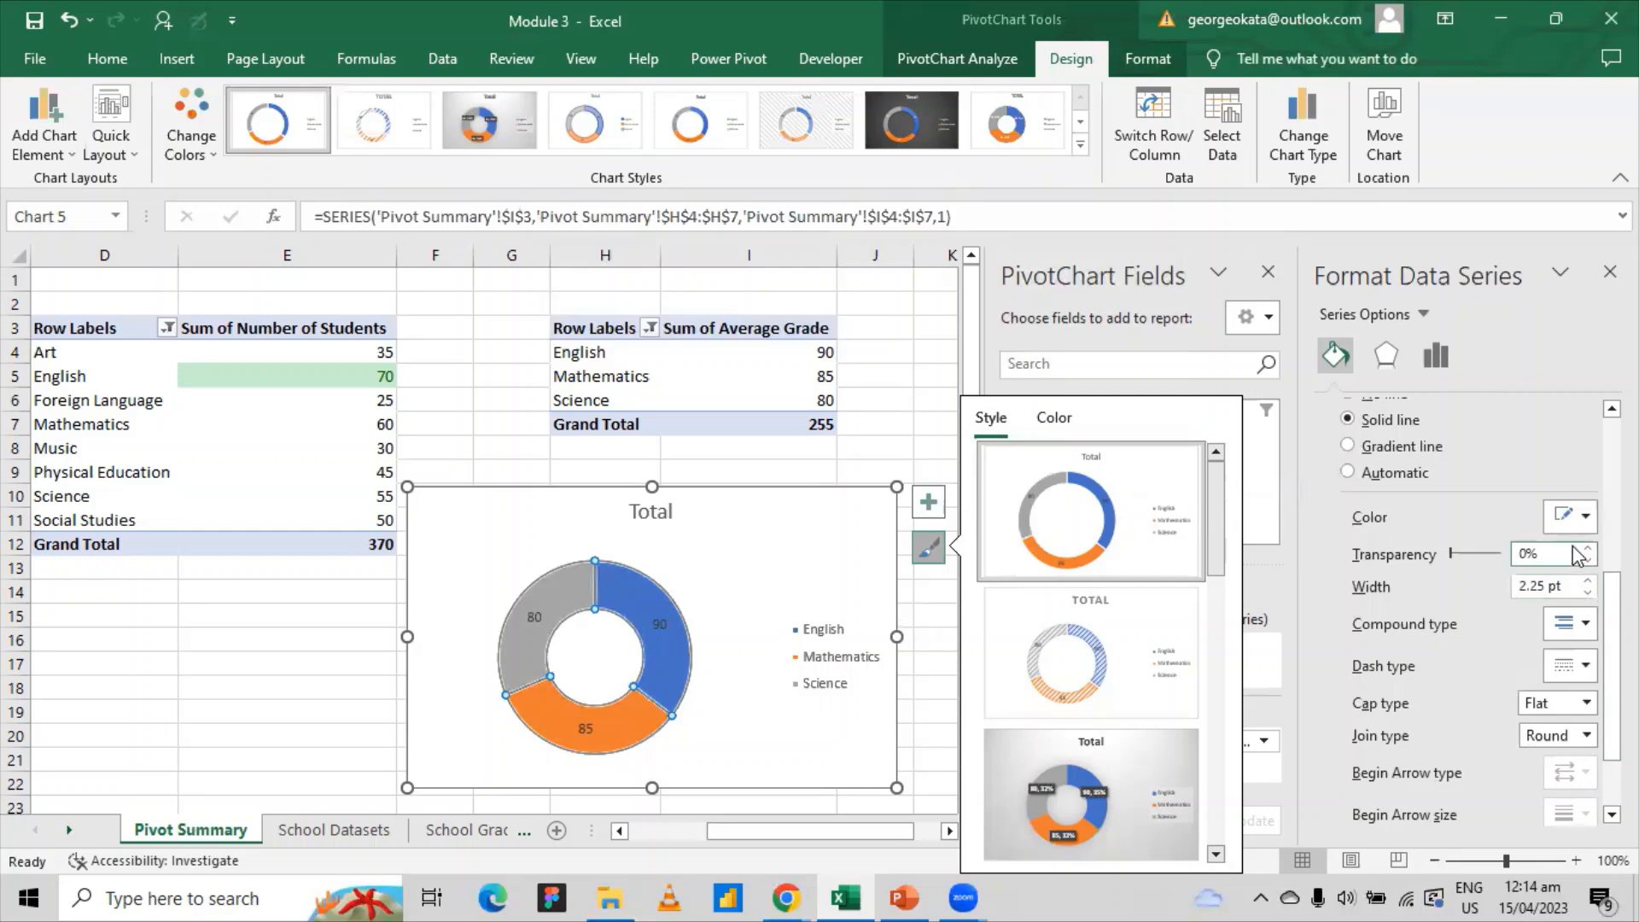
left_click(1579, 667)
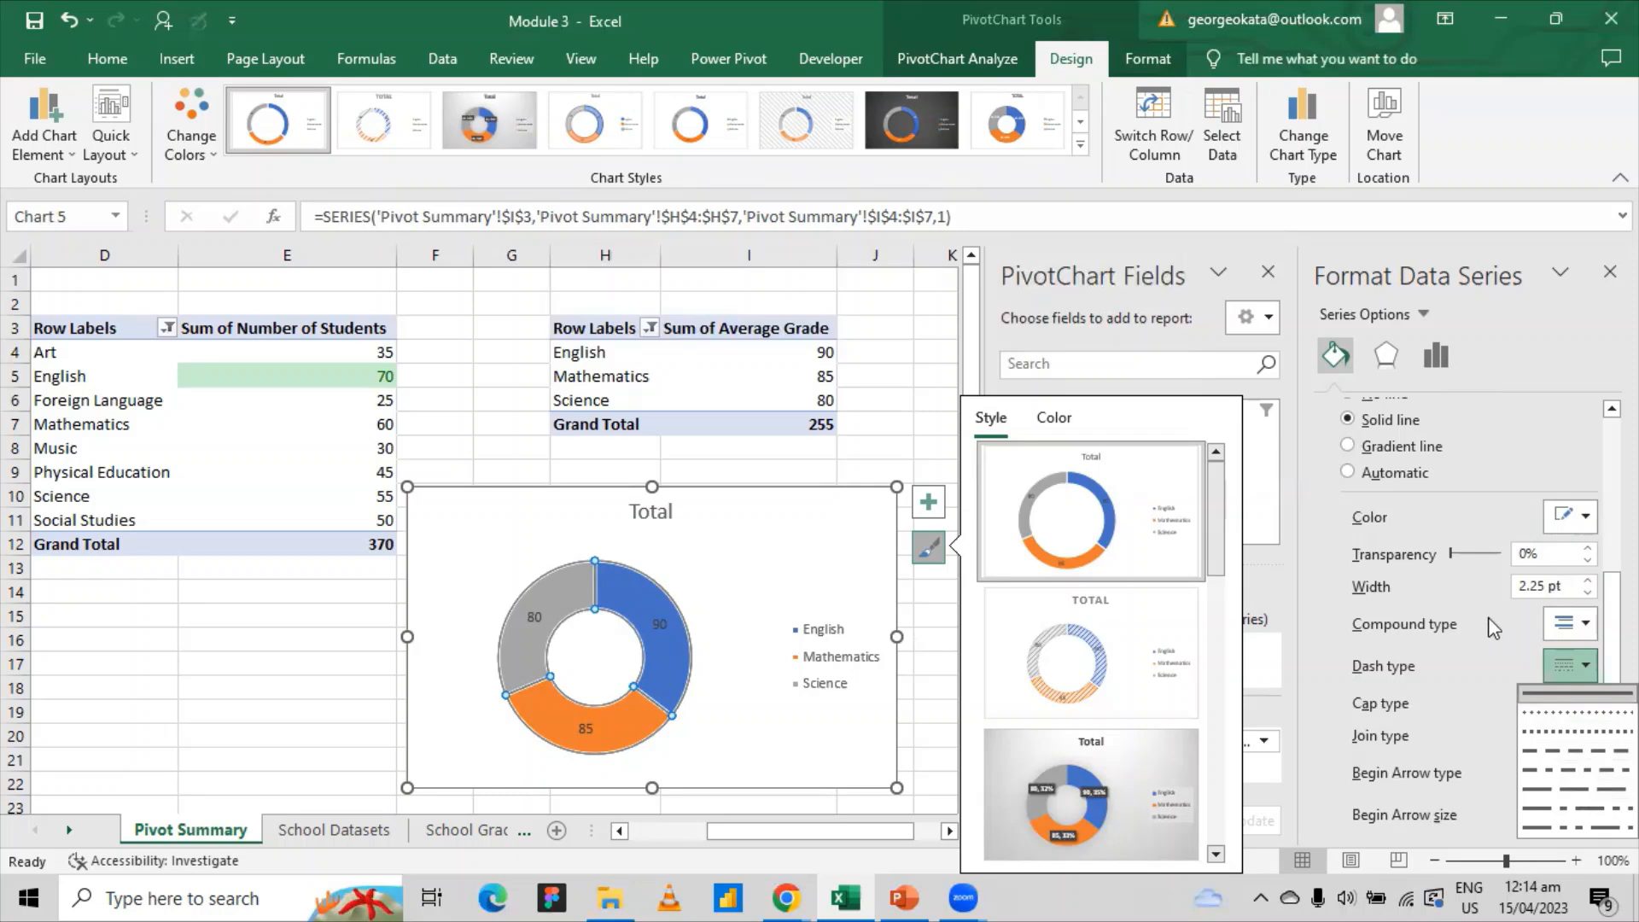
left_click(1485, 587)
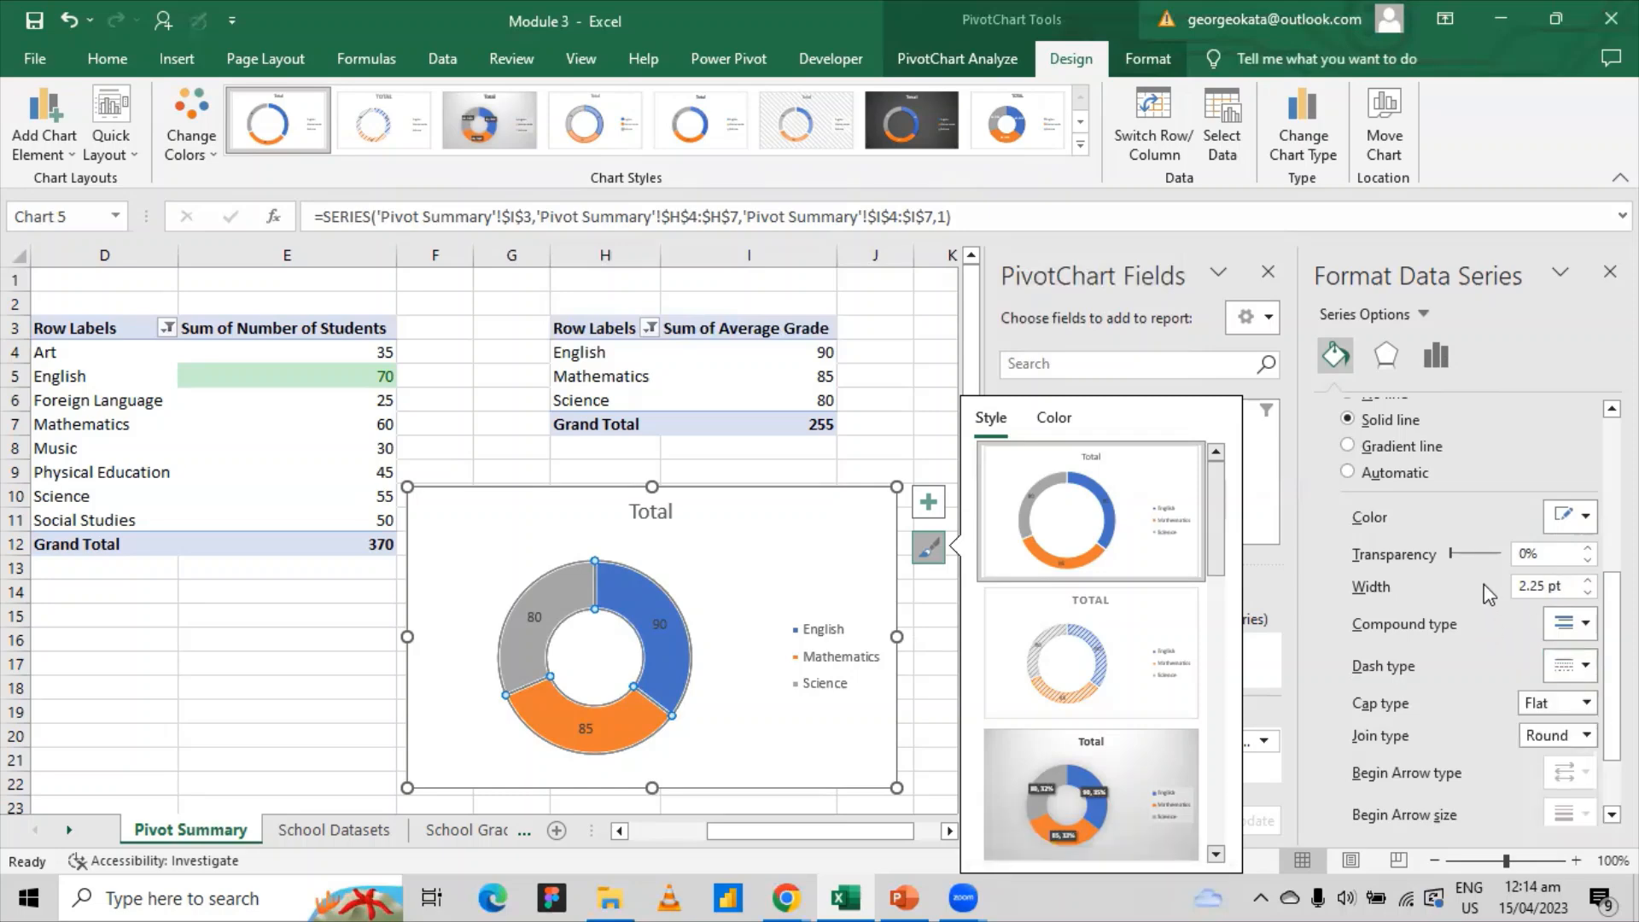
- Set the doughnut hole size to 54% and deselect the chart
left_click(1436, 355)
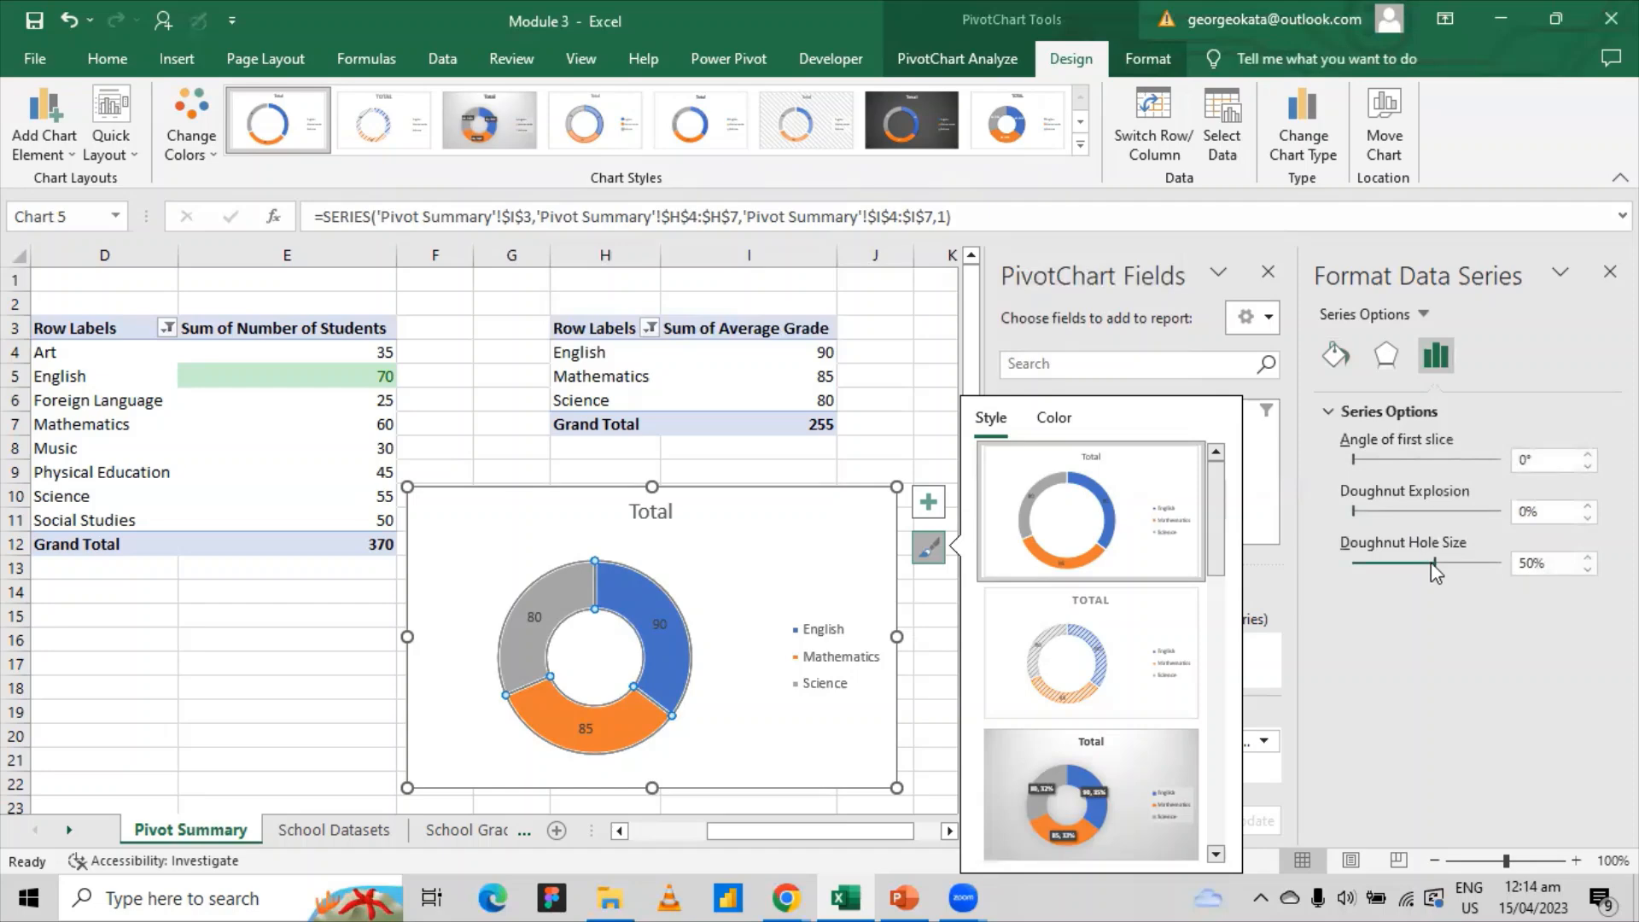
mouse_move(1434, 565)
left_mouse_down()
mouse_move(1391, 567)
mouse_move(1457, 575)
mouse_move(1422, 563)
mouse_move(1442, 563)
left_mouse_up()
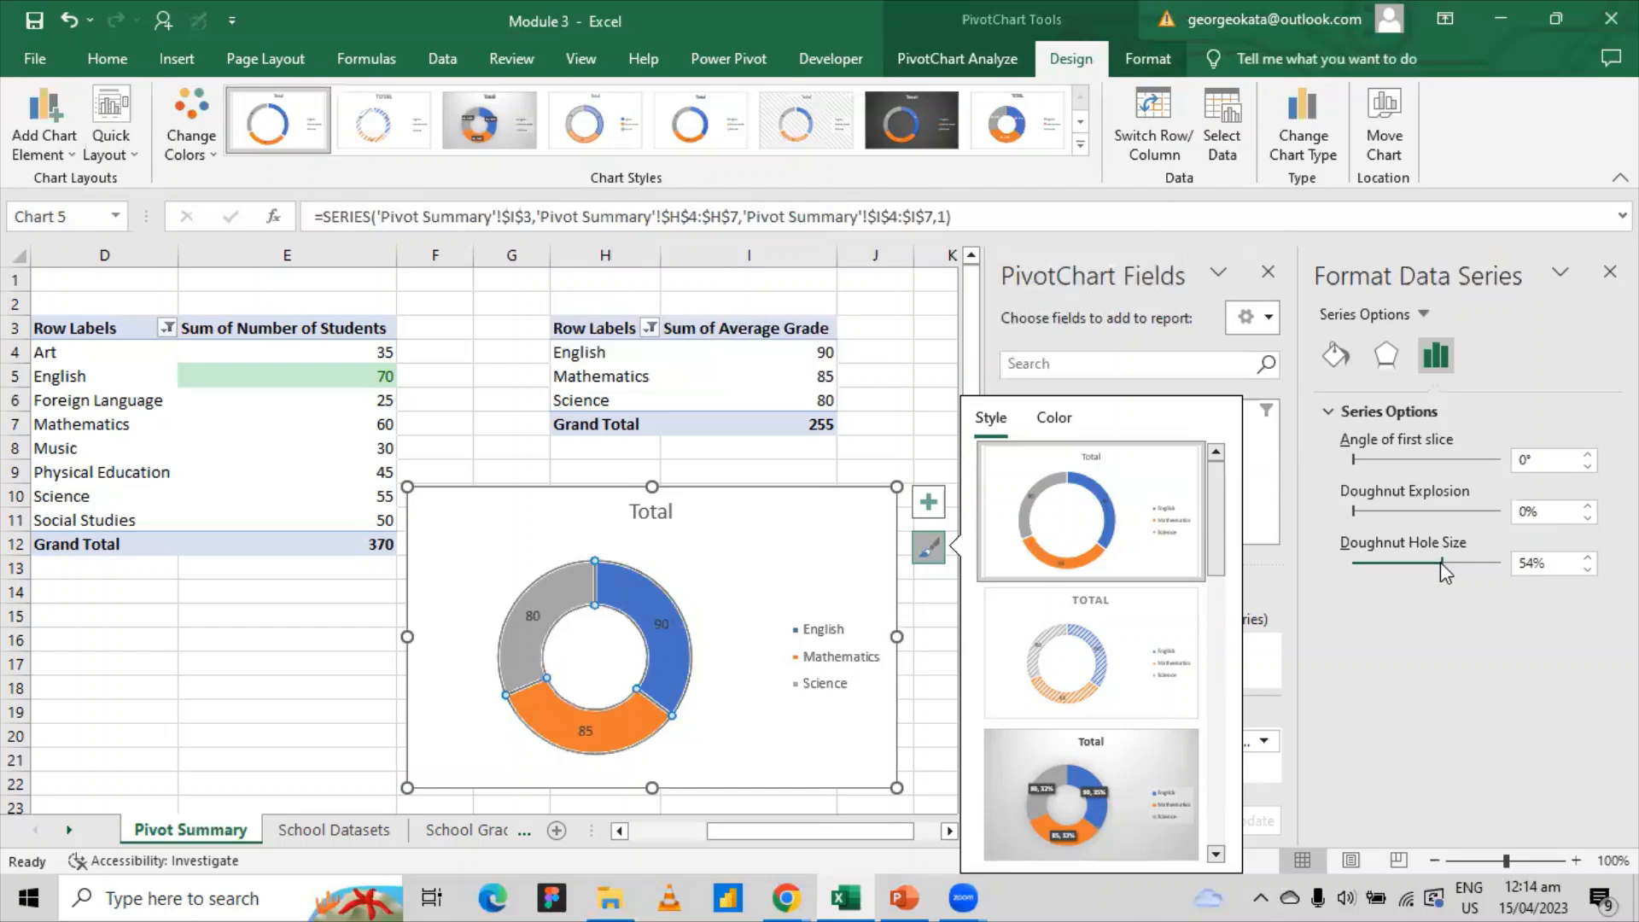
left_click(808, 465)
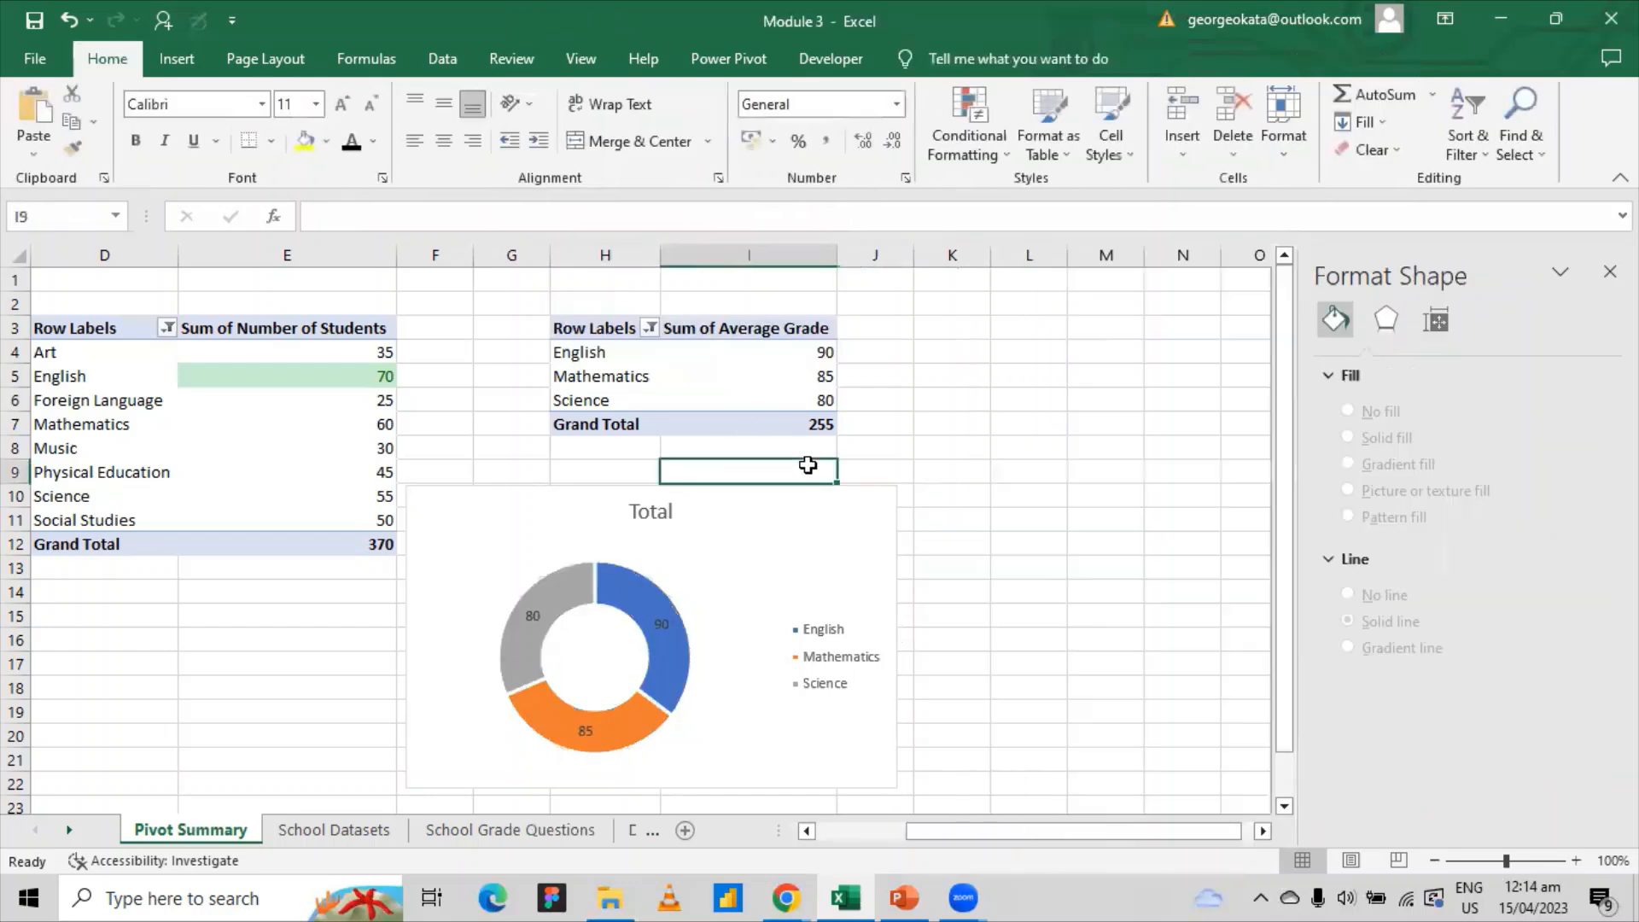
left_click(823, 637)
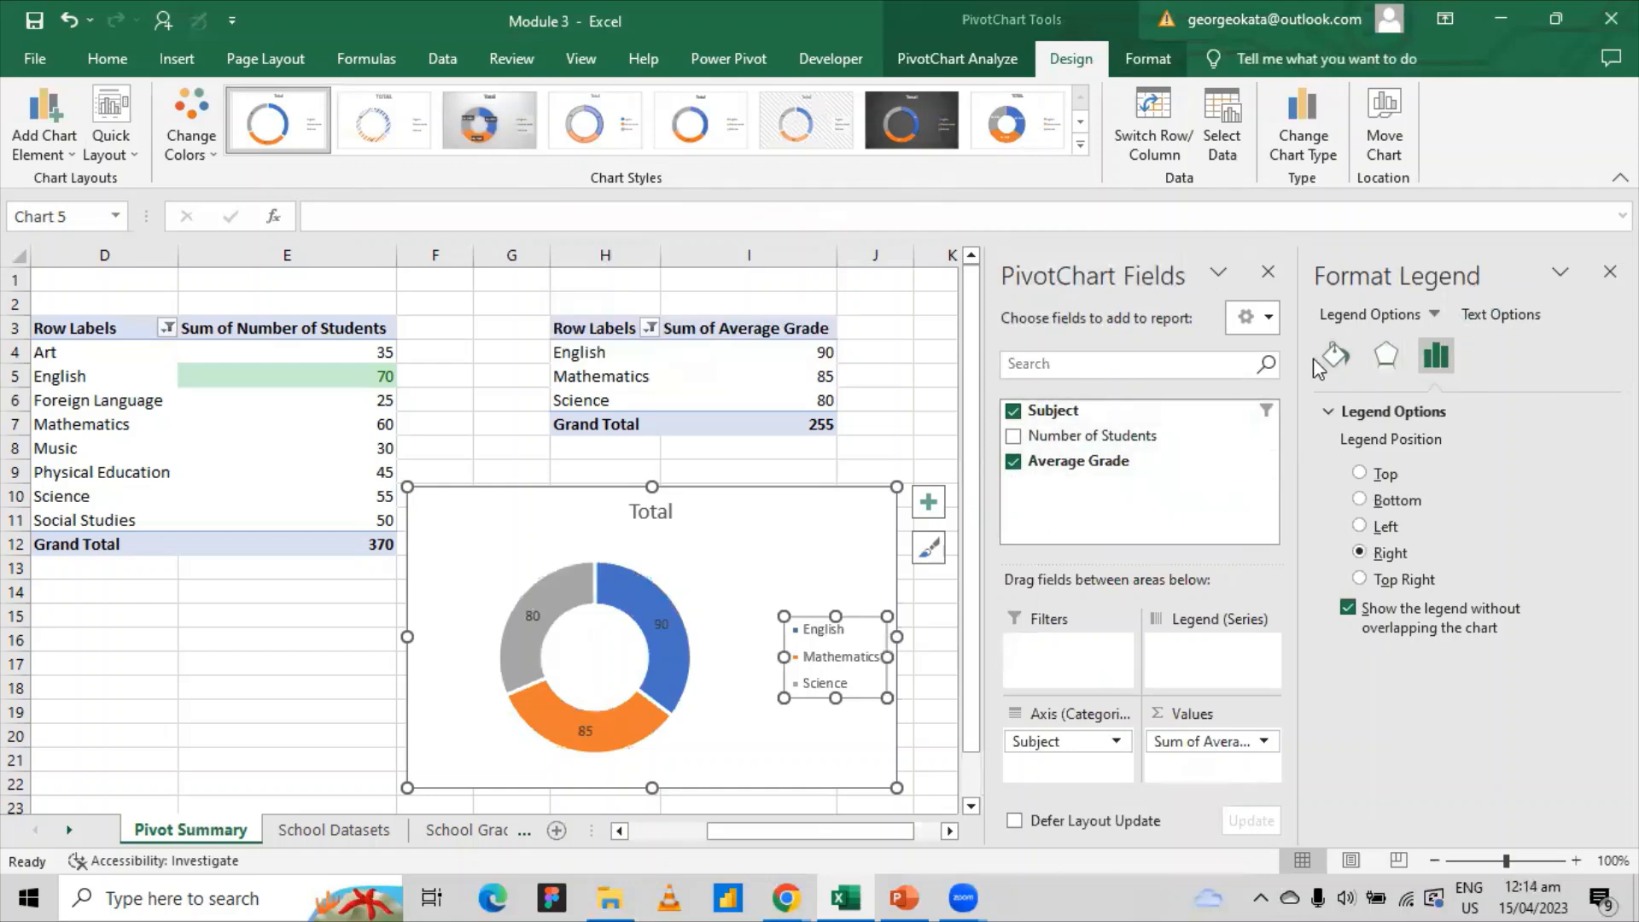
left_click(1493, 315)
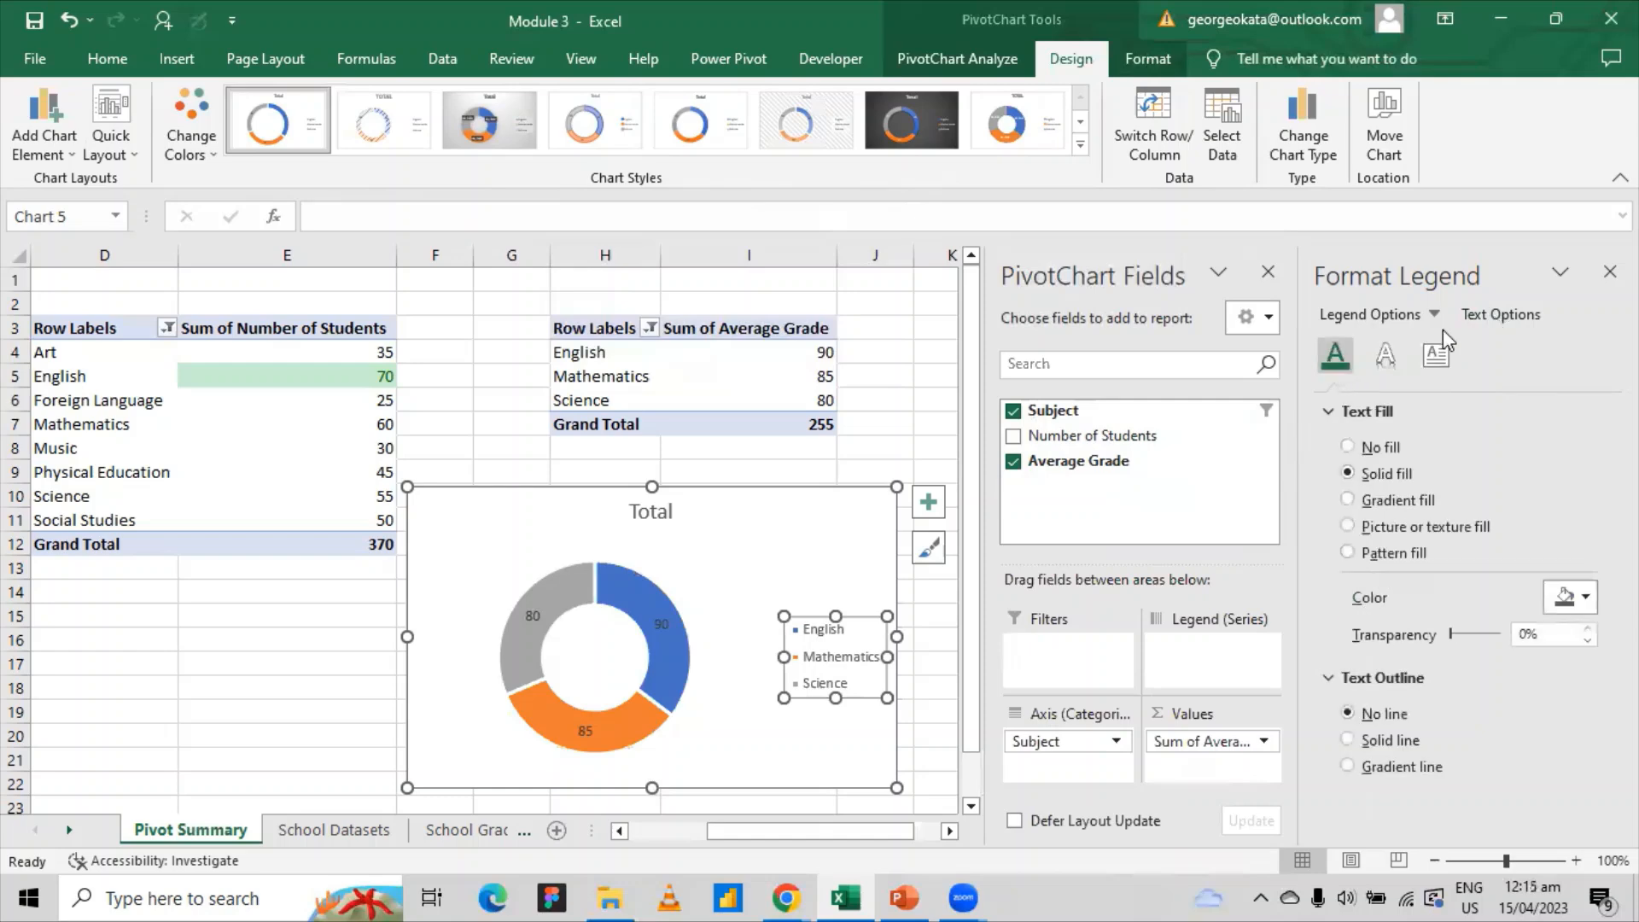
left_click(1391, 354)
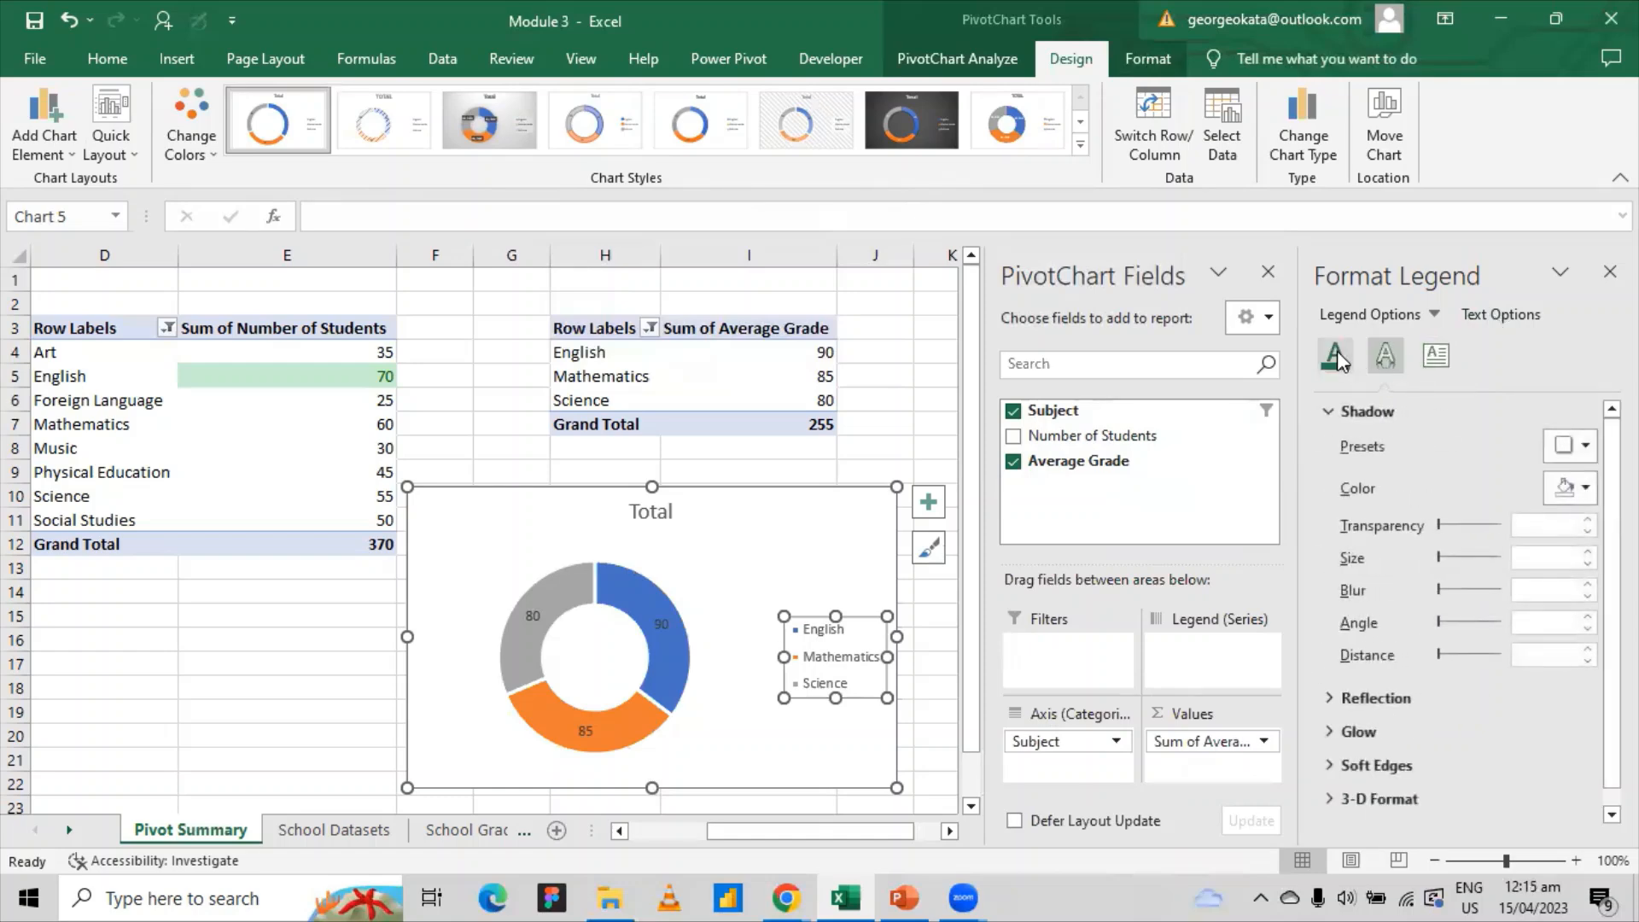
left_click(1610, 271)
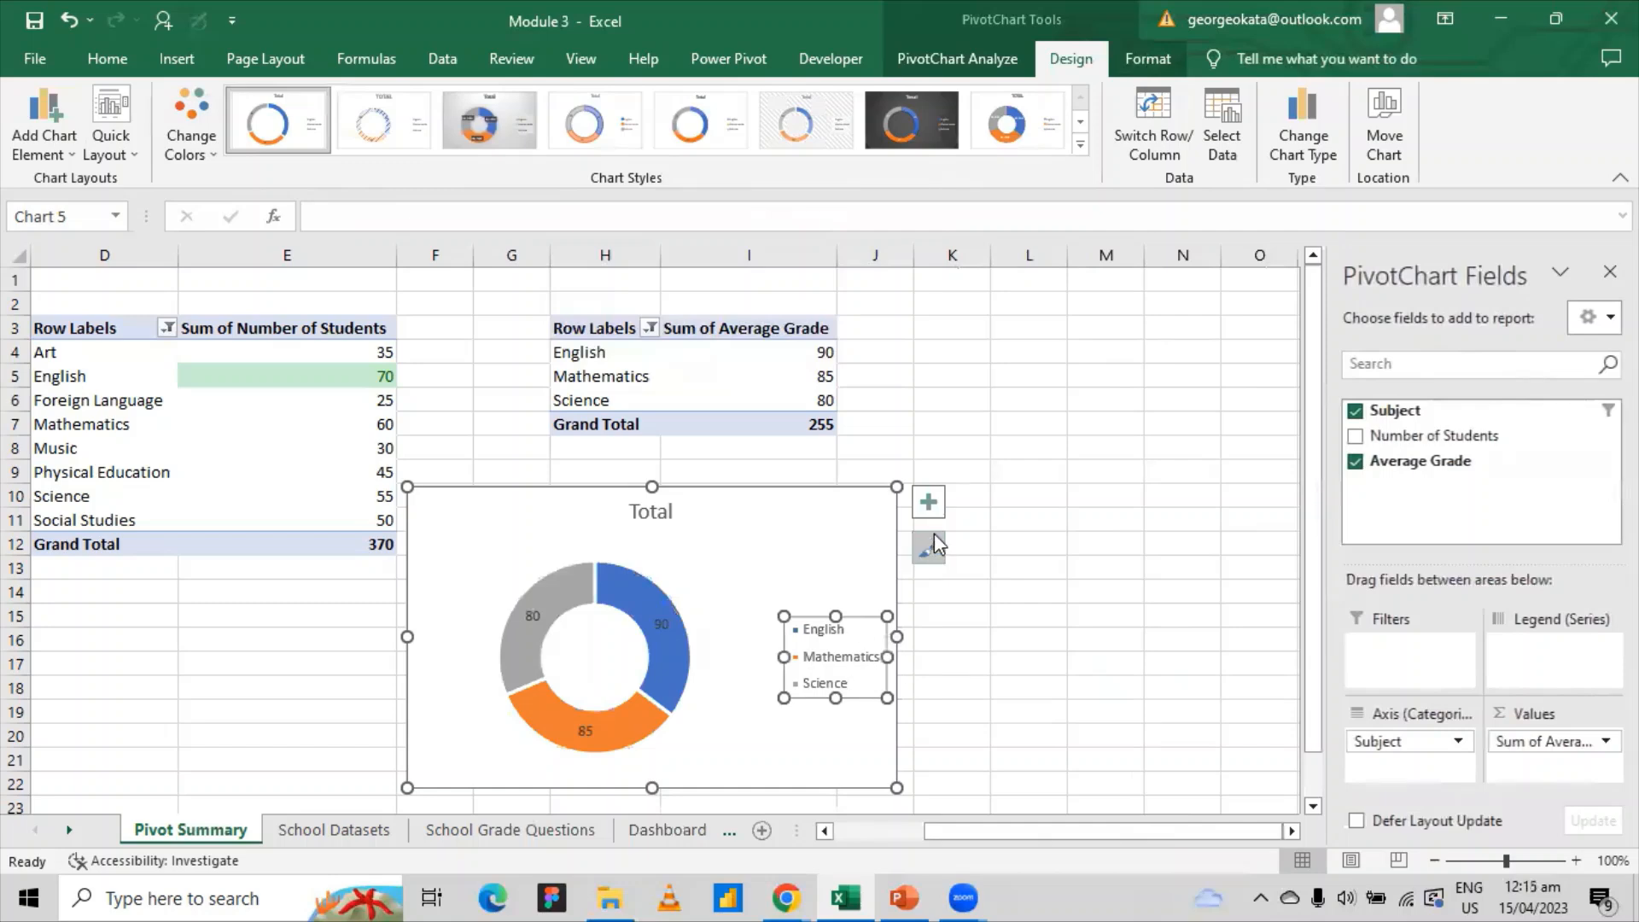
left_click(928, 504)
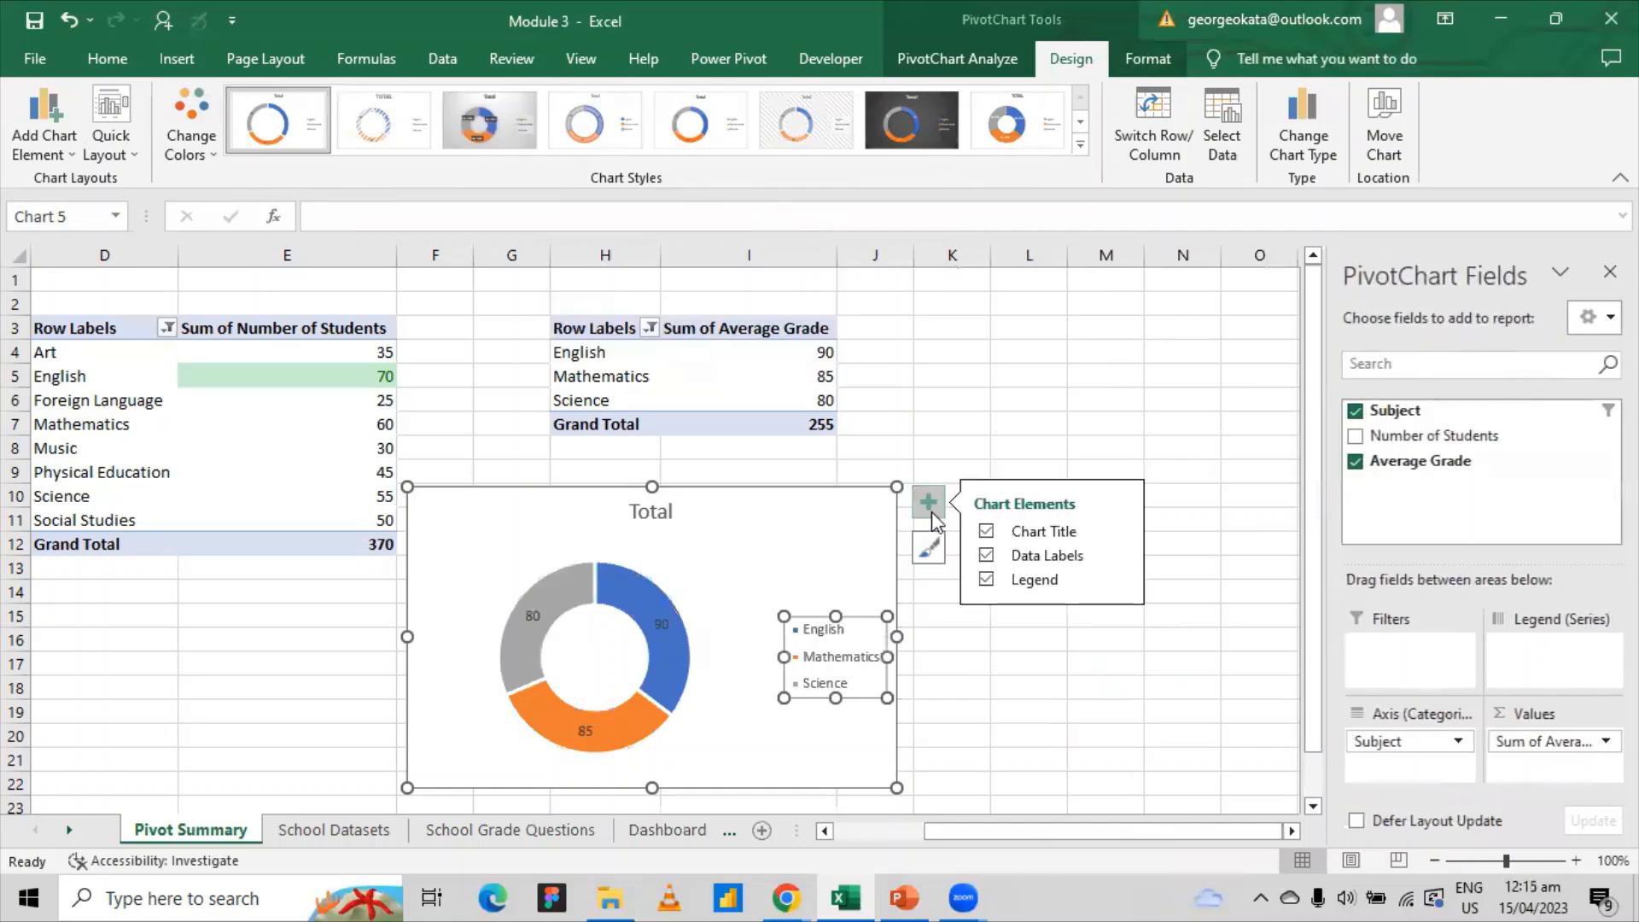
left_click(931, 559)
left_click(854, 660)
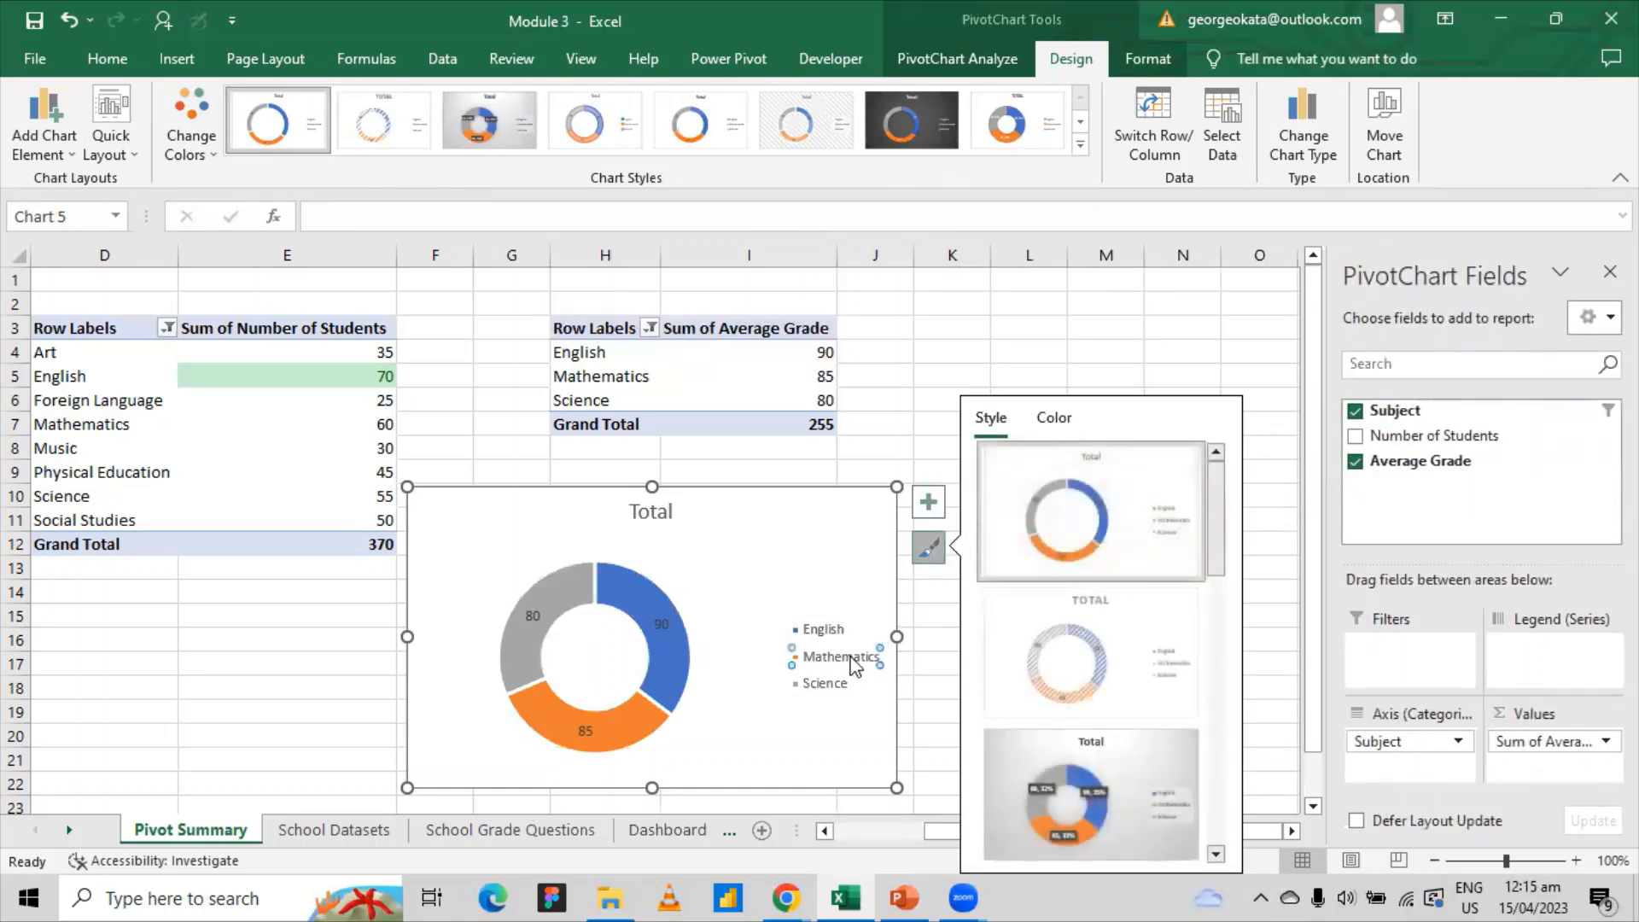
- Change the doughnut chart's data labels to data callouts and open their detailed label options
left_click(922, 510)
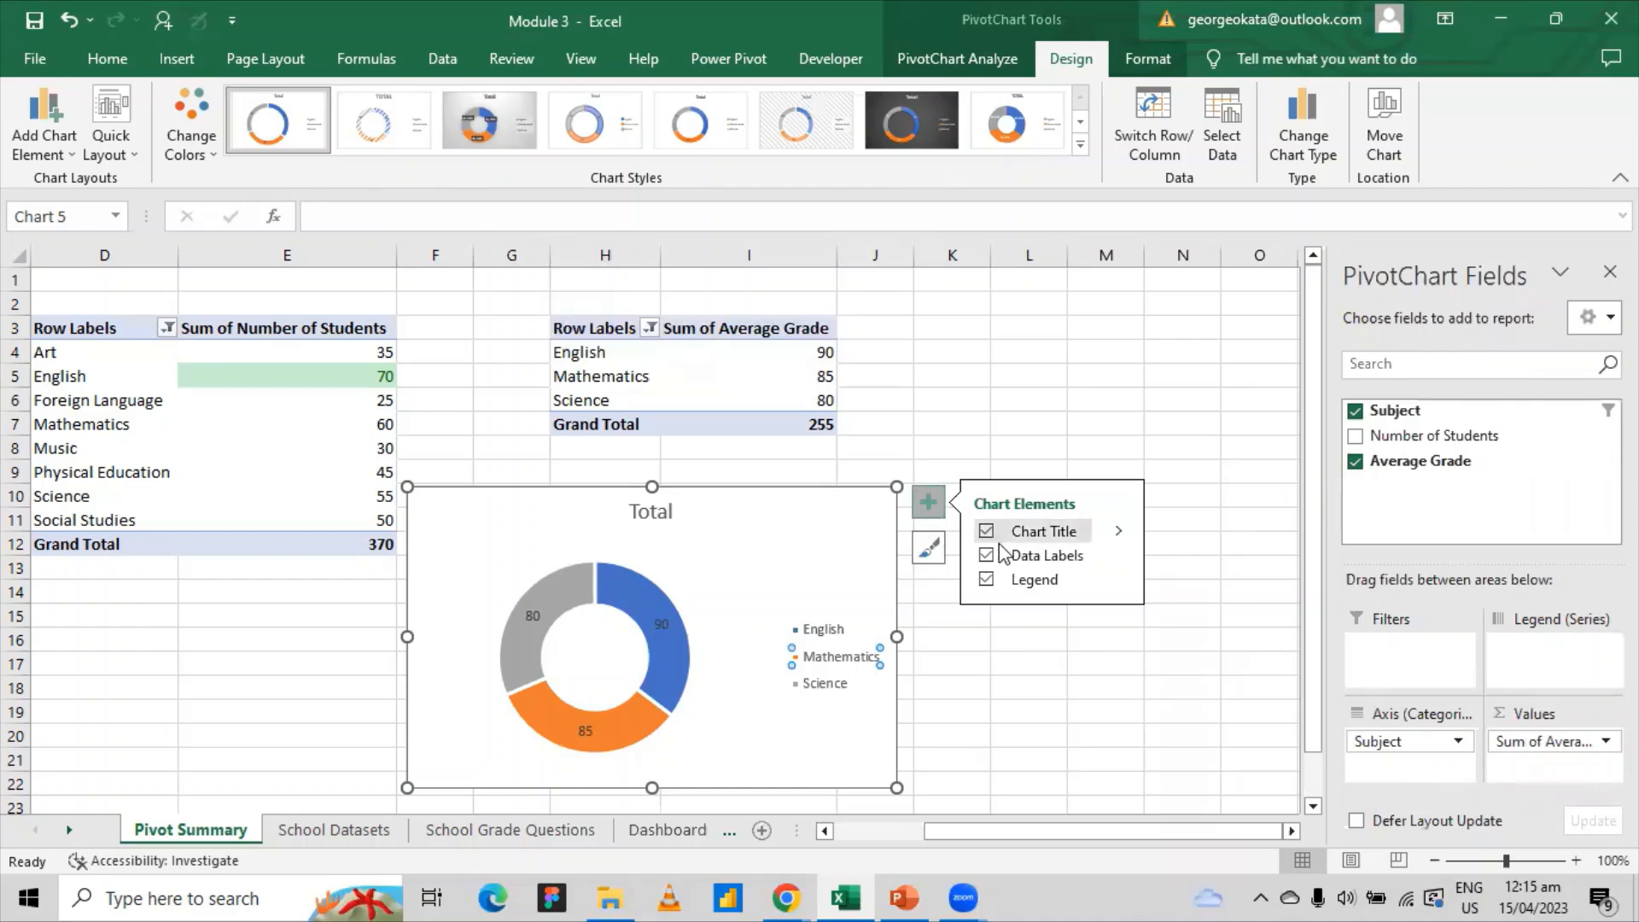
left_click(1118, 555)
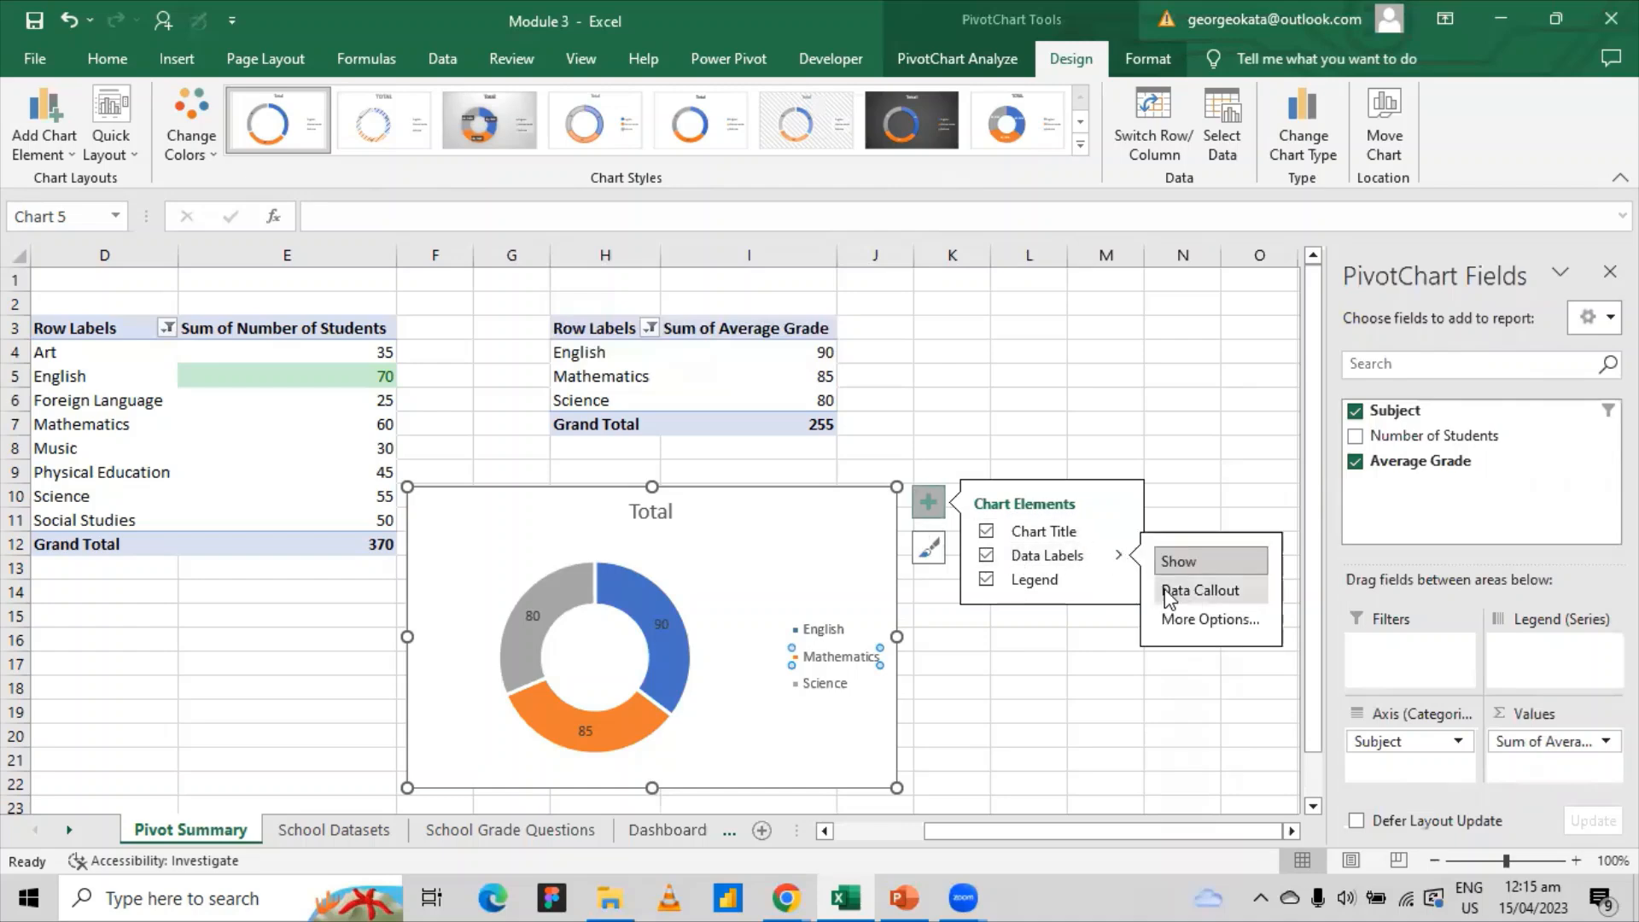
left_click(1211, 619)
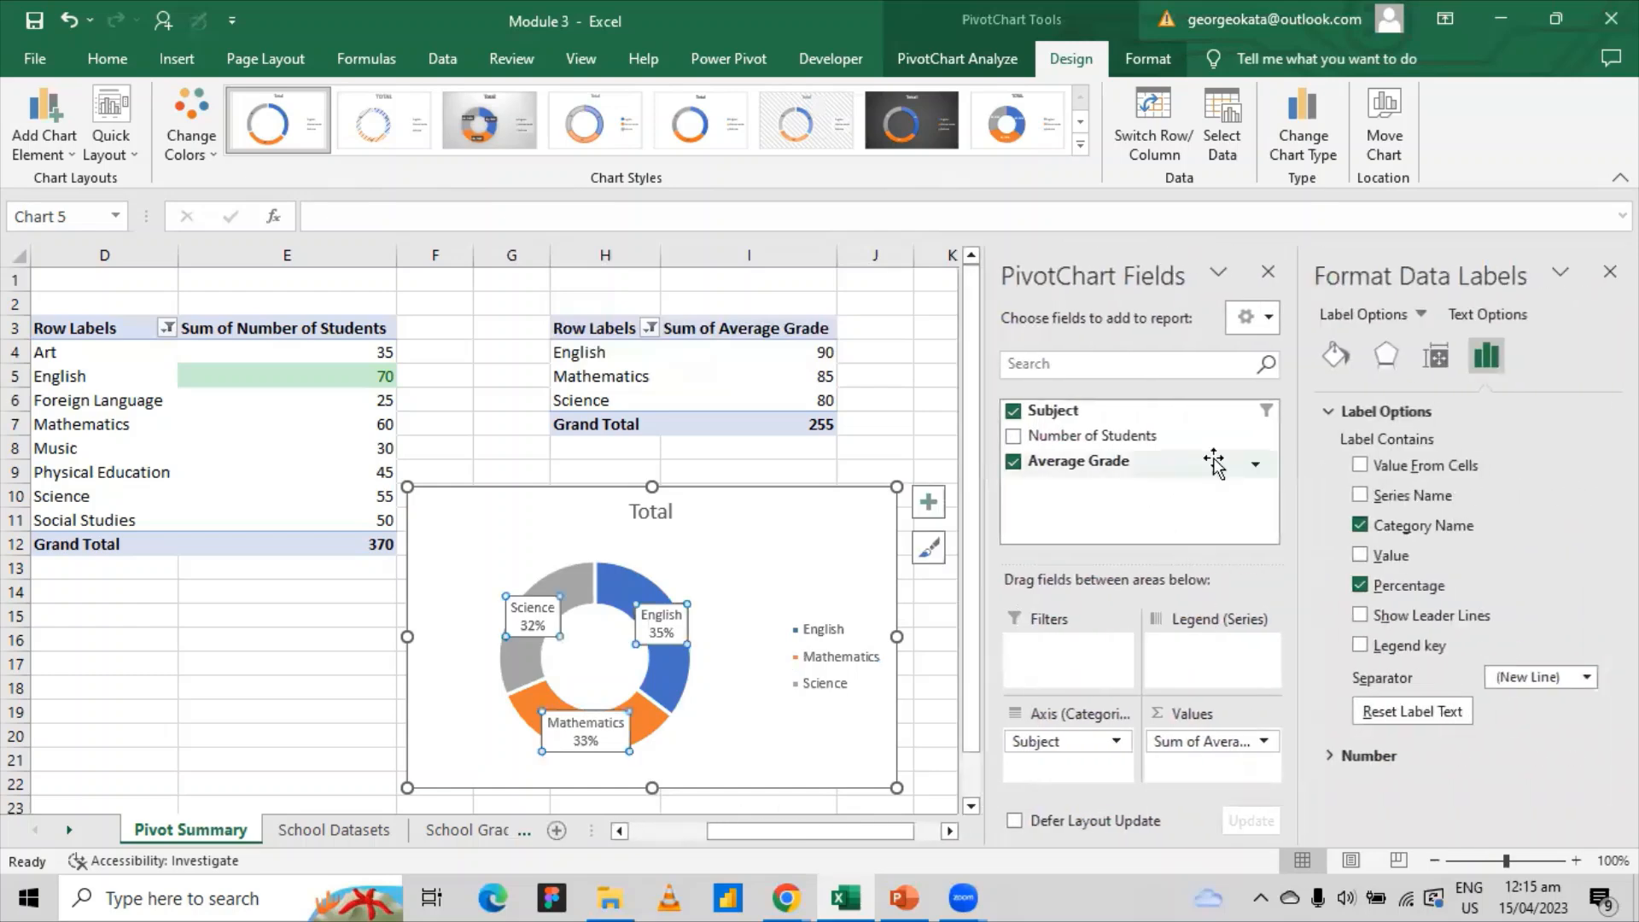
- Try toggling the series name, value, leader lines and category name in the doughnut chart's data labels
left_click(1362, 496)
left_click(1360, 495)
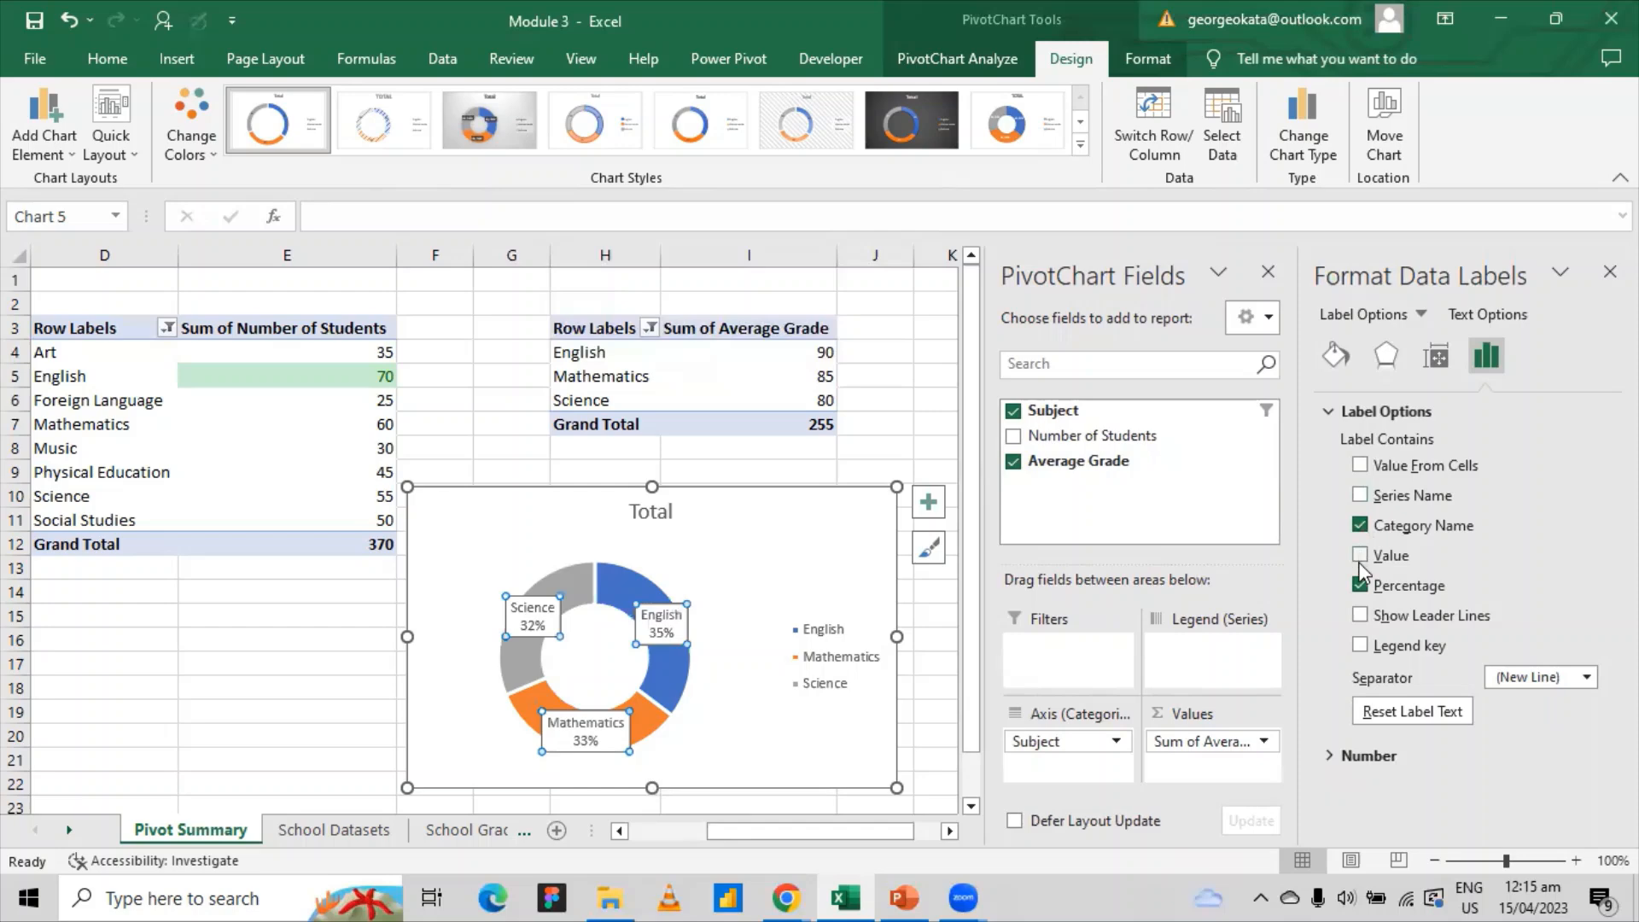
left_click(1360, 555)
left_click(1360, 557)
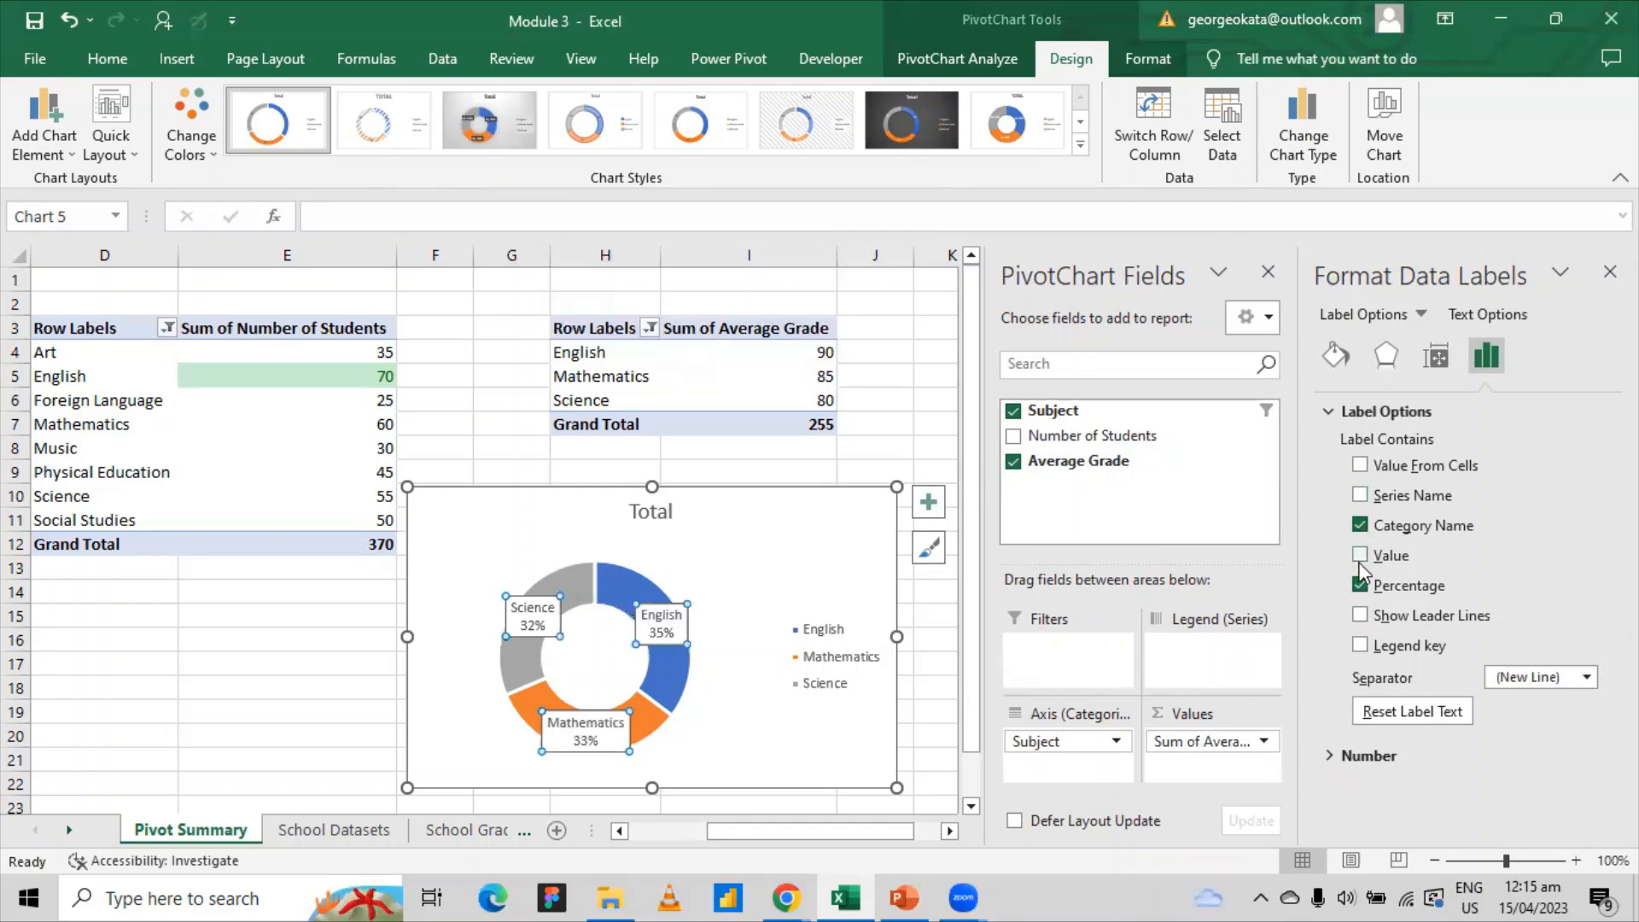
left_click(1360, 615)
left_click(1361, 616)
left_click(1361, 525)
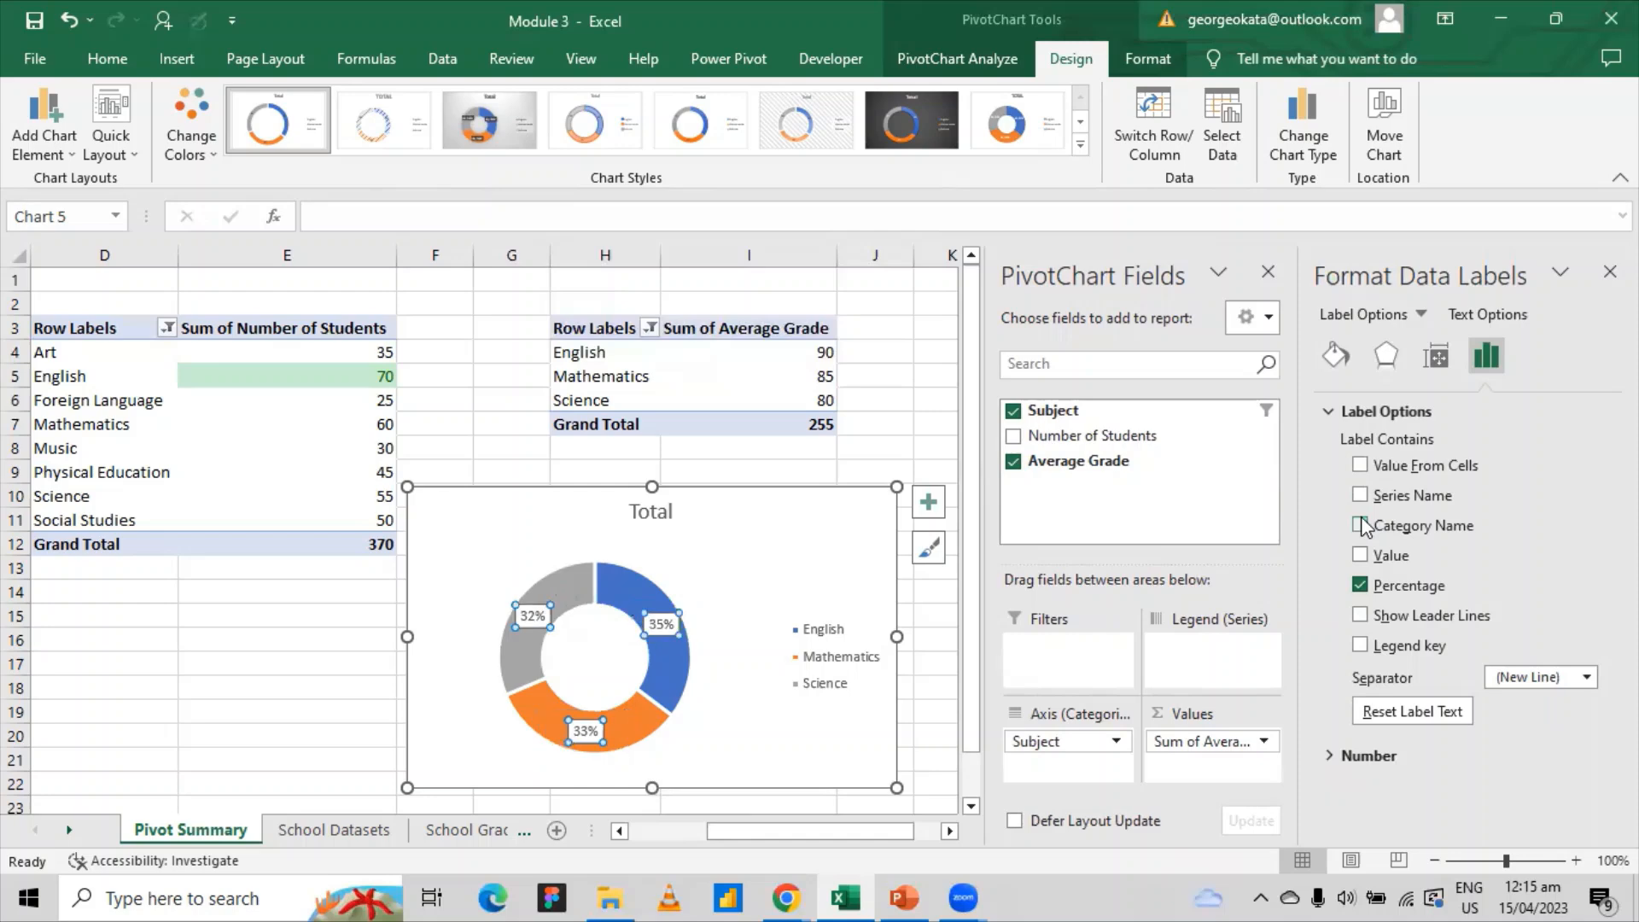
left_click(1361, 525)
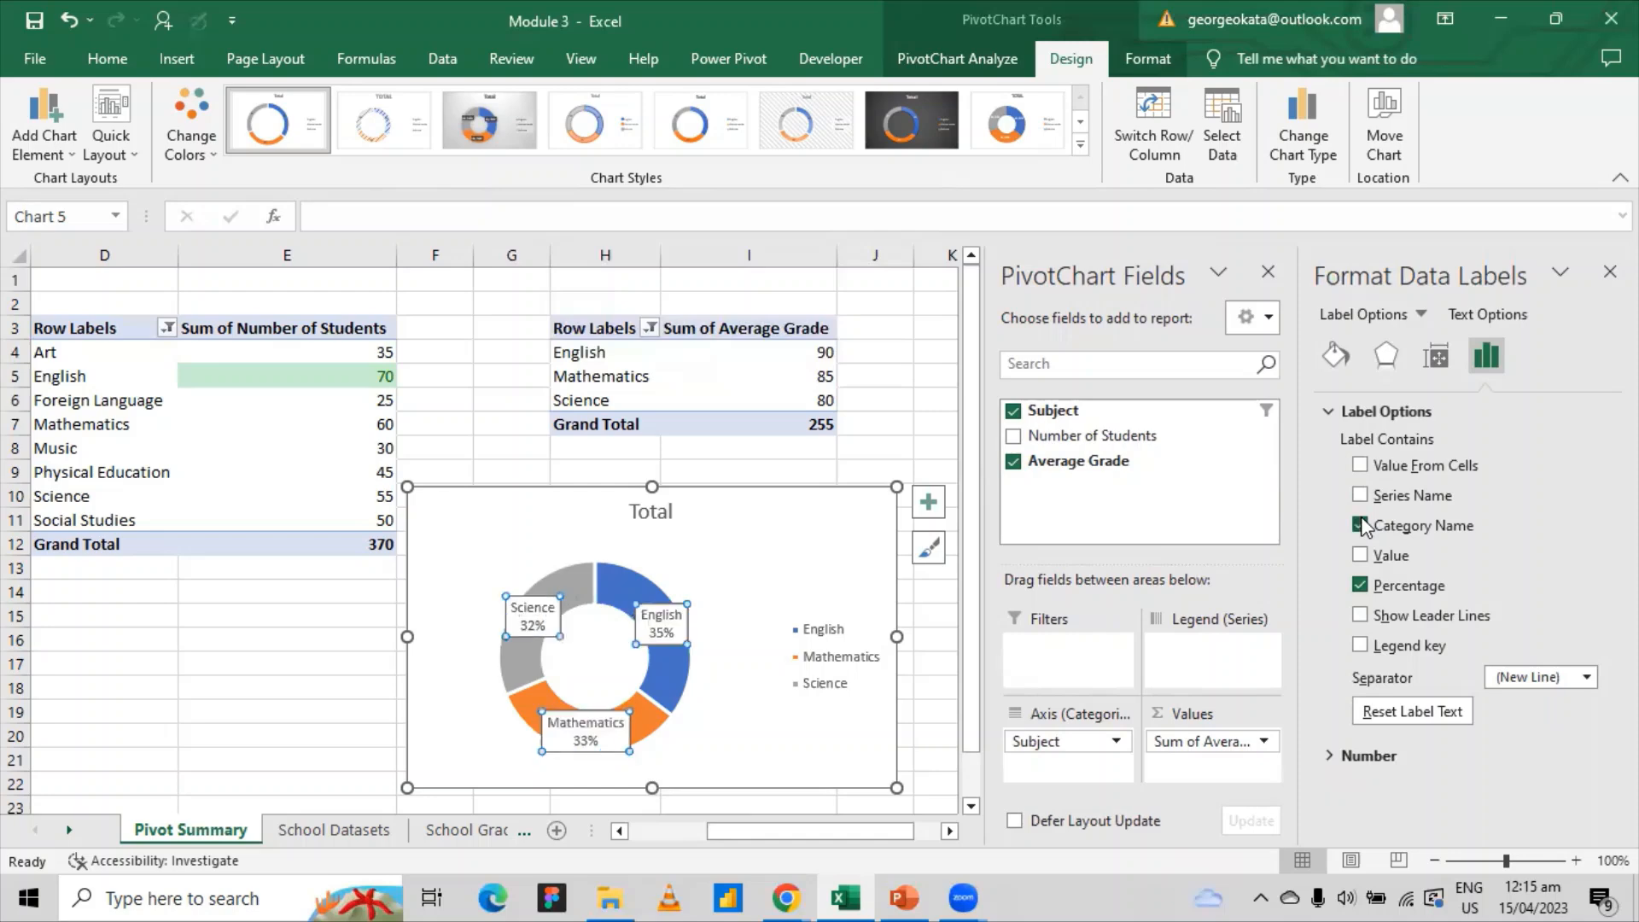
- Try removing the category name from the doughnut chart's data labels, toggling the percentage off and on
left_click(1361, 525)
left_click(1361, 586)
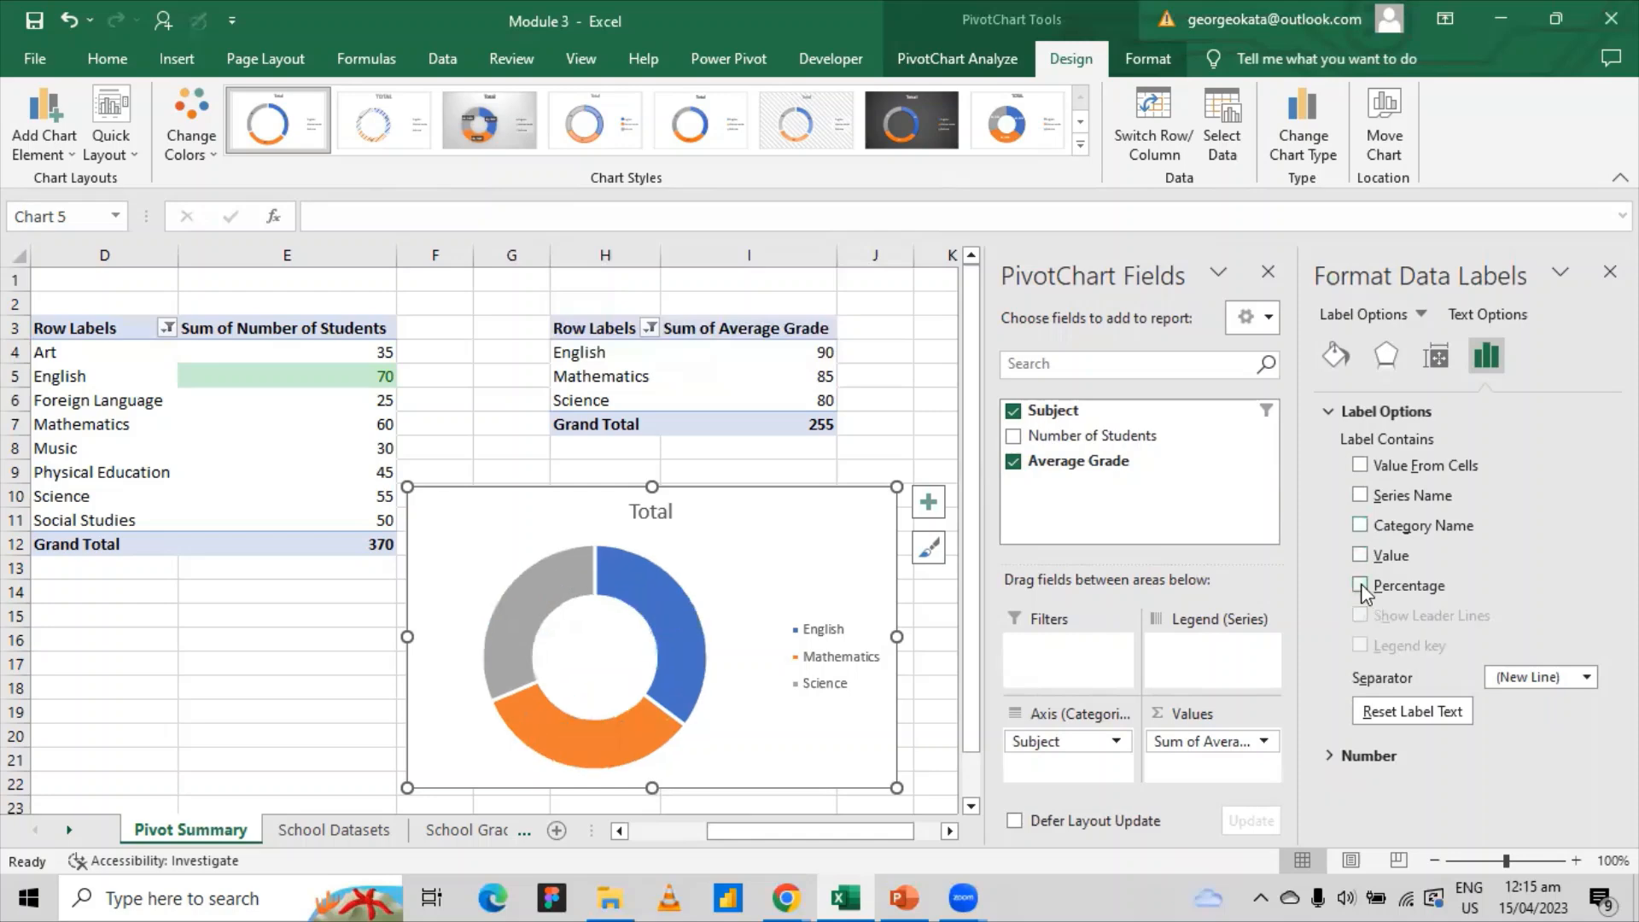
left_click(1361, 586)
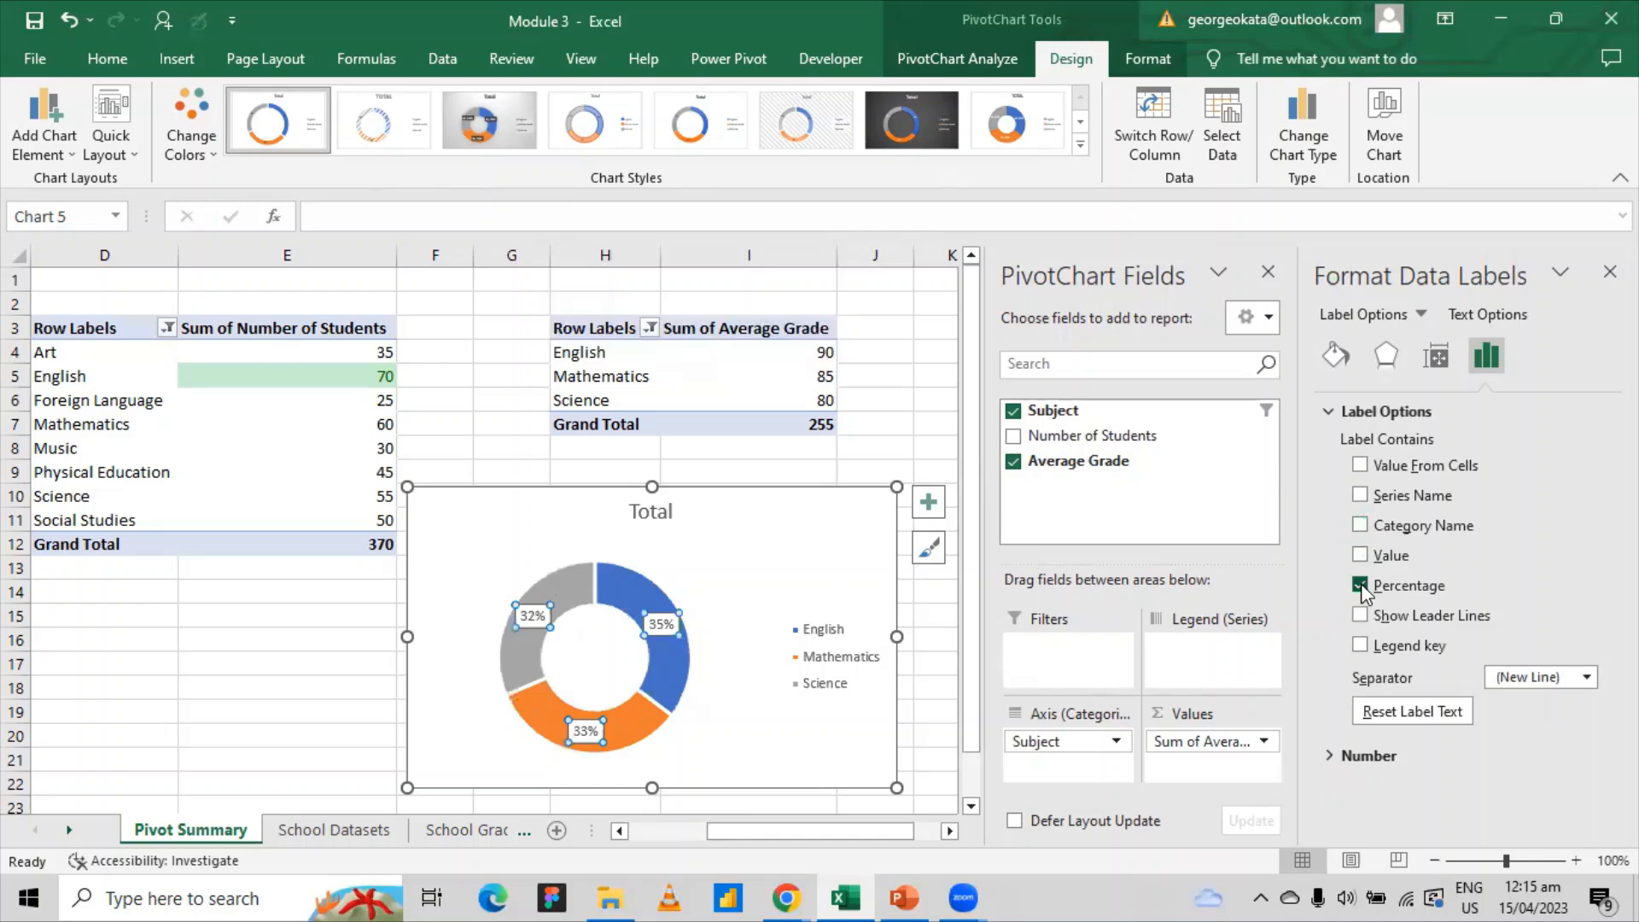
left_click(1360, 586)
left_click(1361, 586)
left_click(803, 580)
left_click(664, 624)
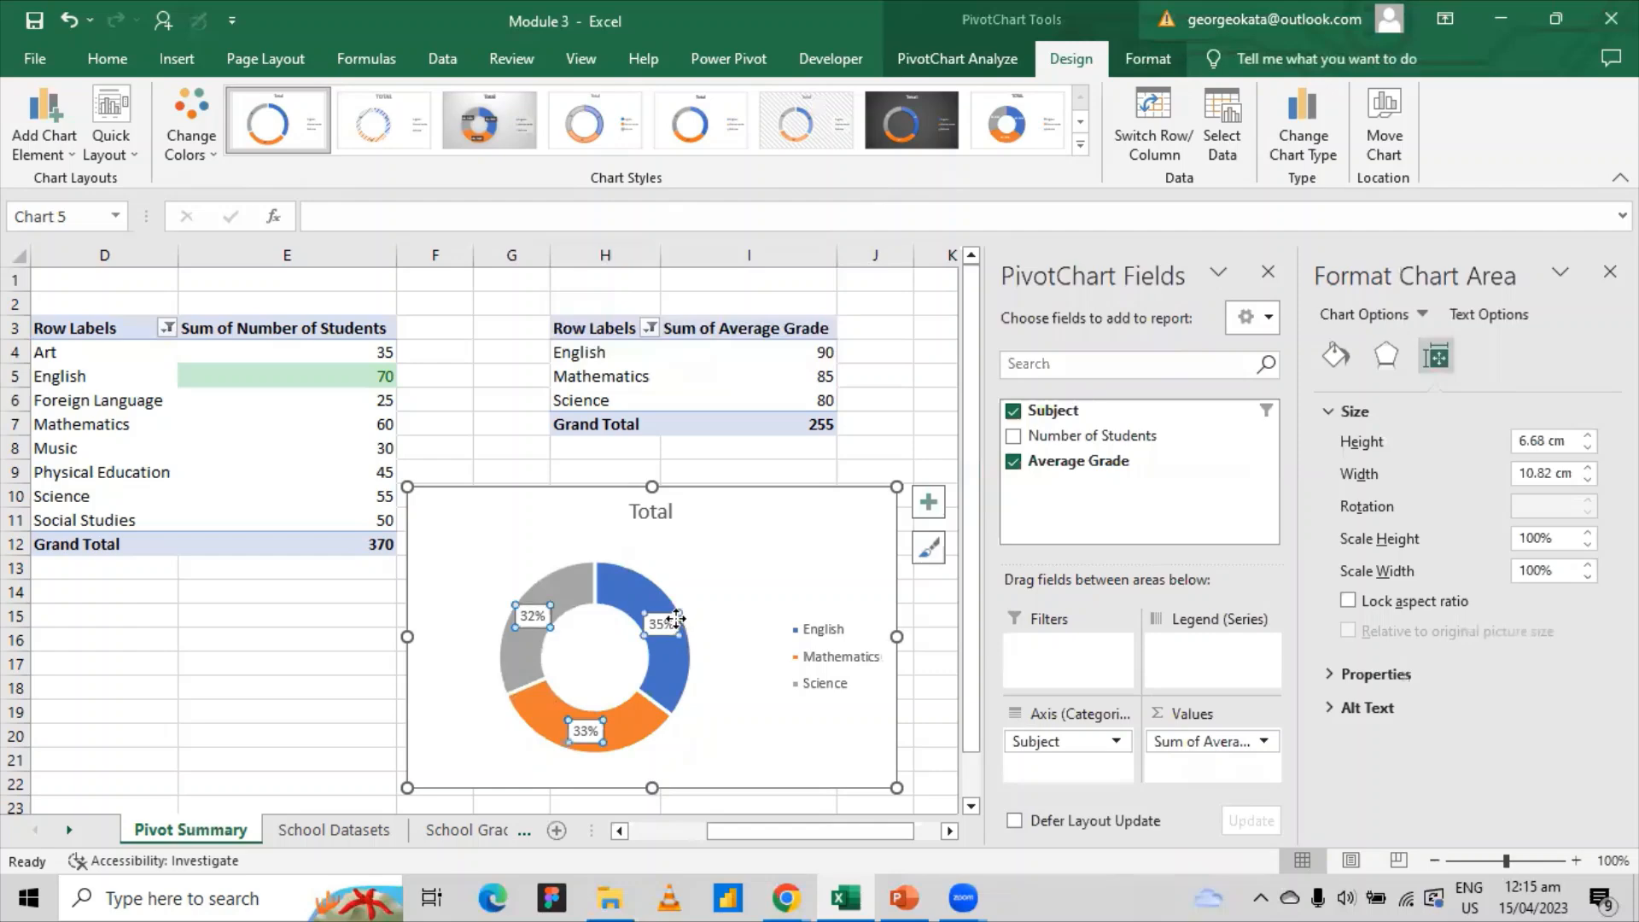
- Check the doughnut chart's data label display options and undo the recent data callout and label content changes
left_click(927, 504)
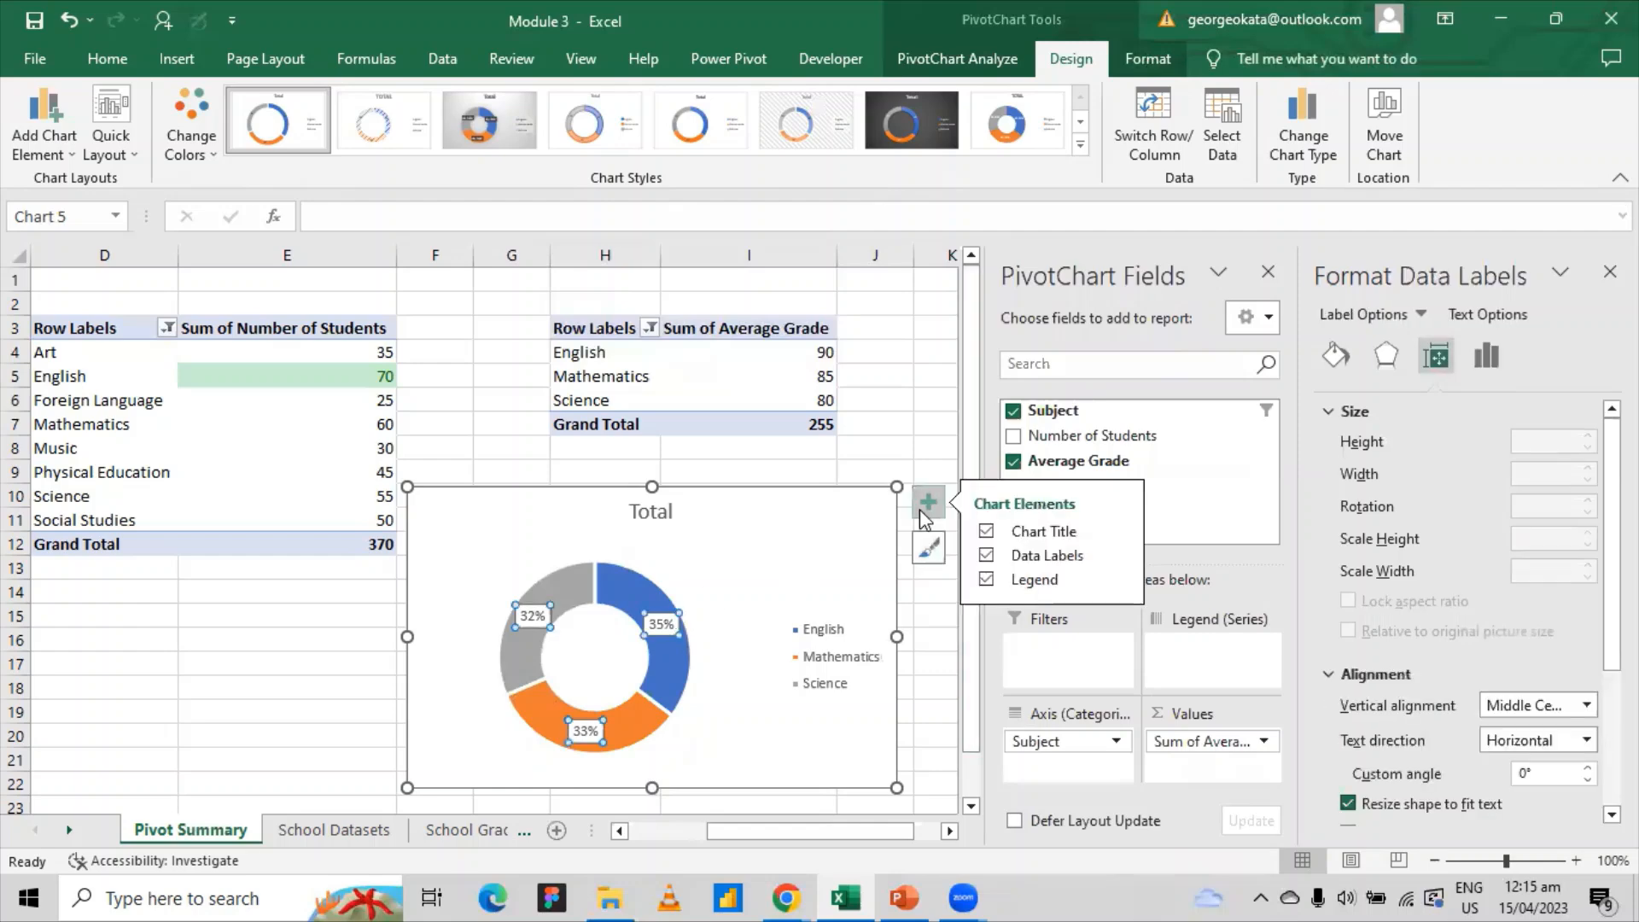
left_click(1119, 554)
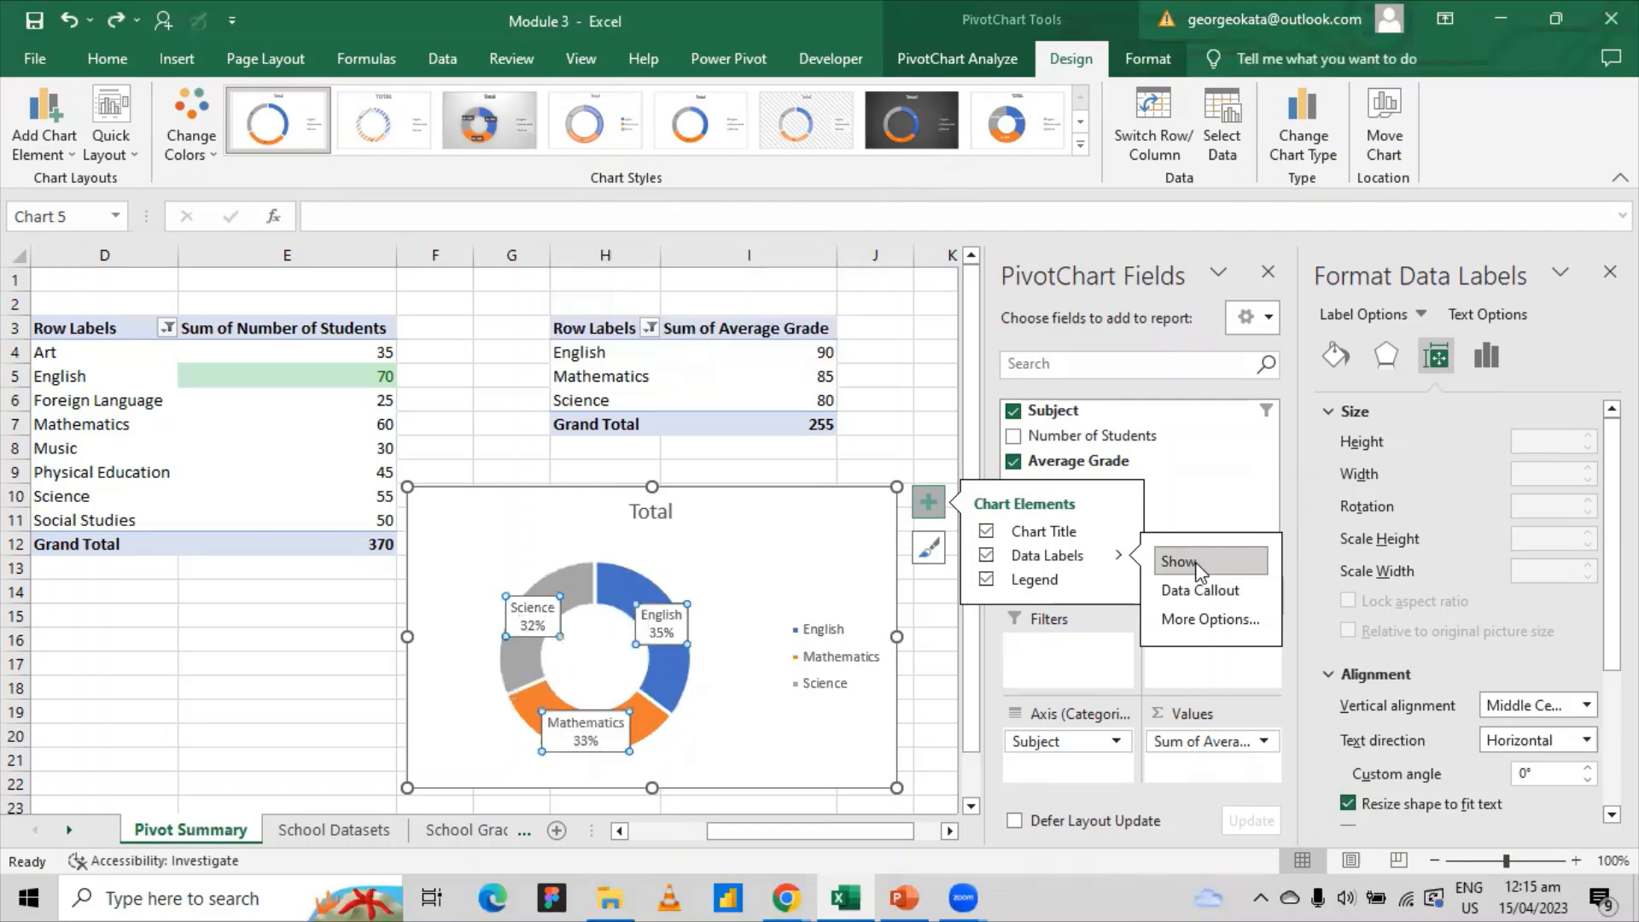
left_click(890, 527)
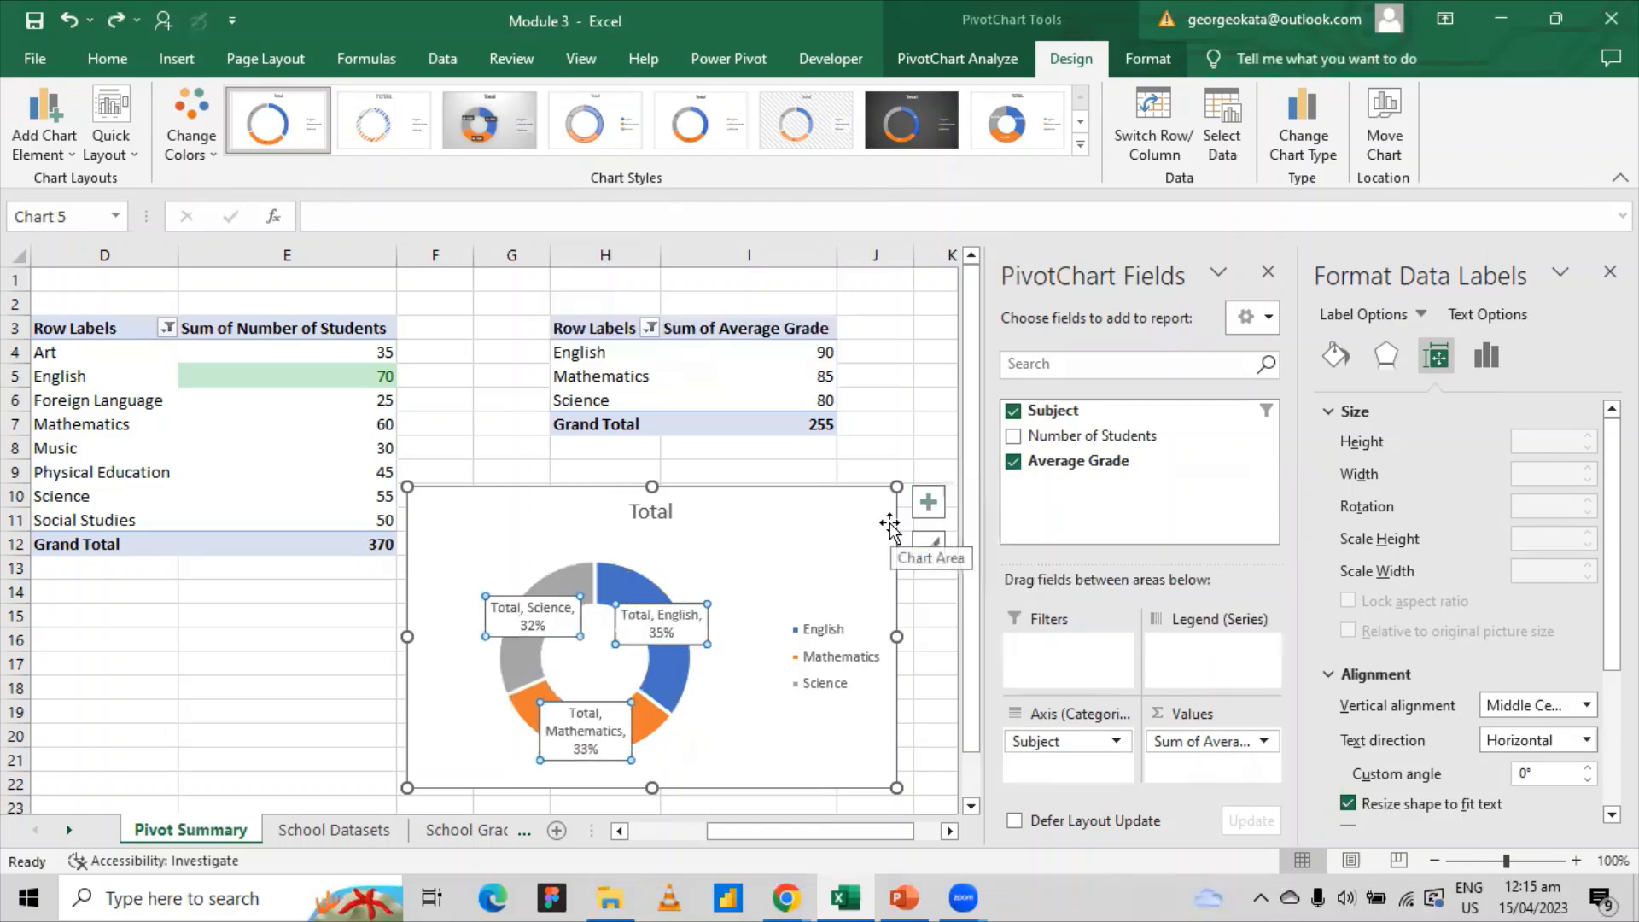
key("ctrl+z")
key("ctrl+z")
key("ctrl+z")
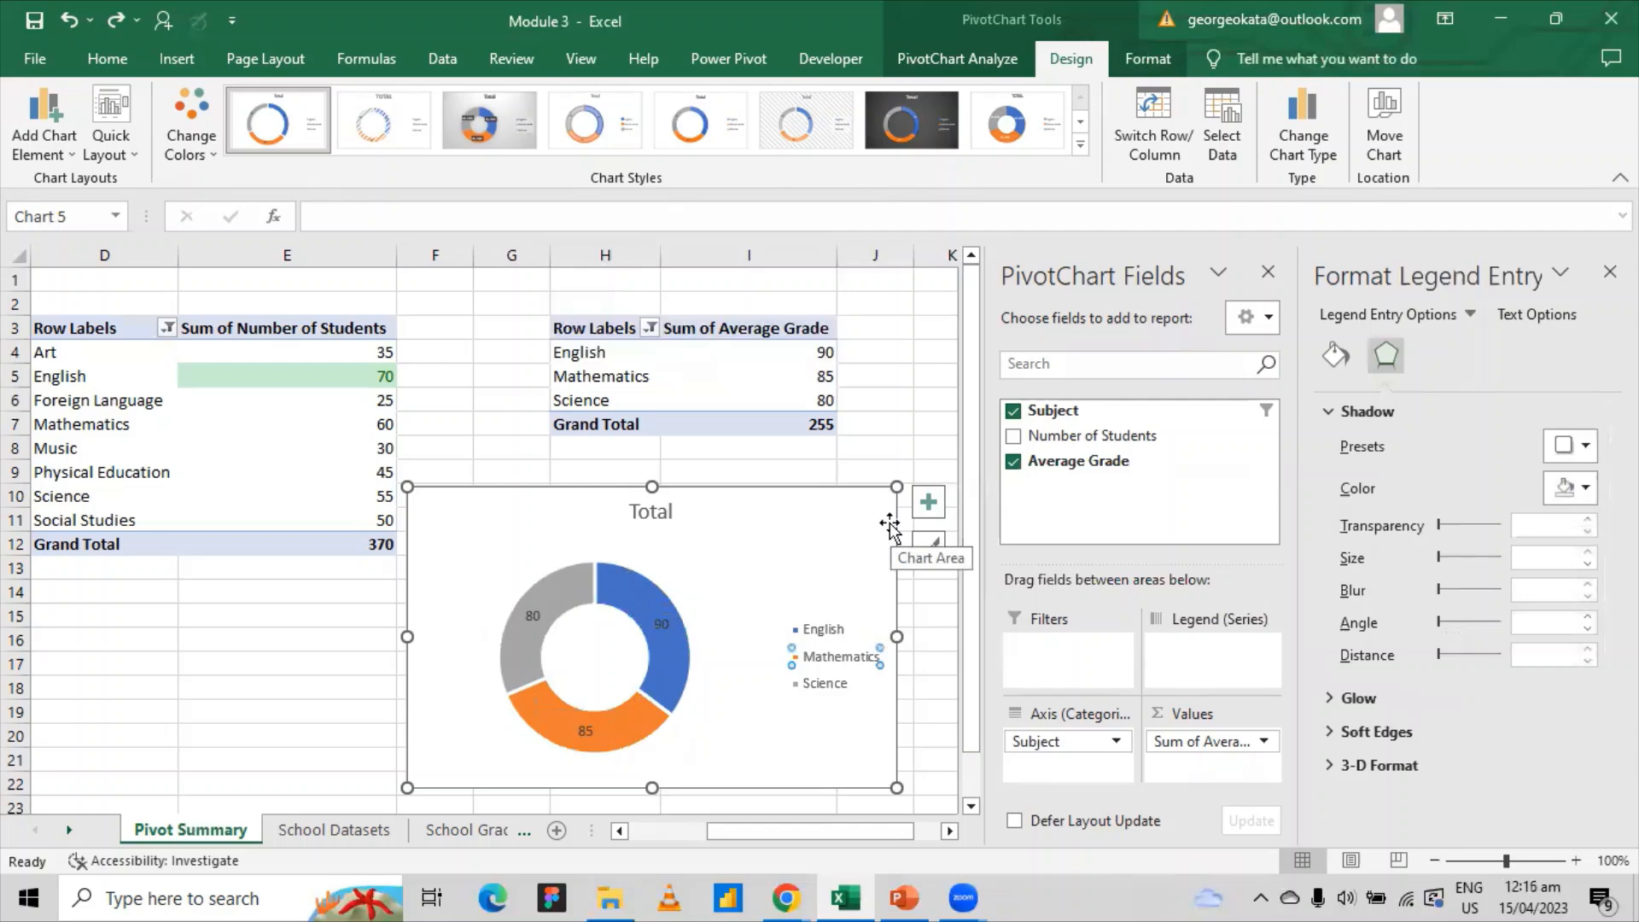
- Switch the doughnut chart's data labels to show percentages instead of values
left_click(668, 624)
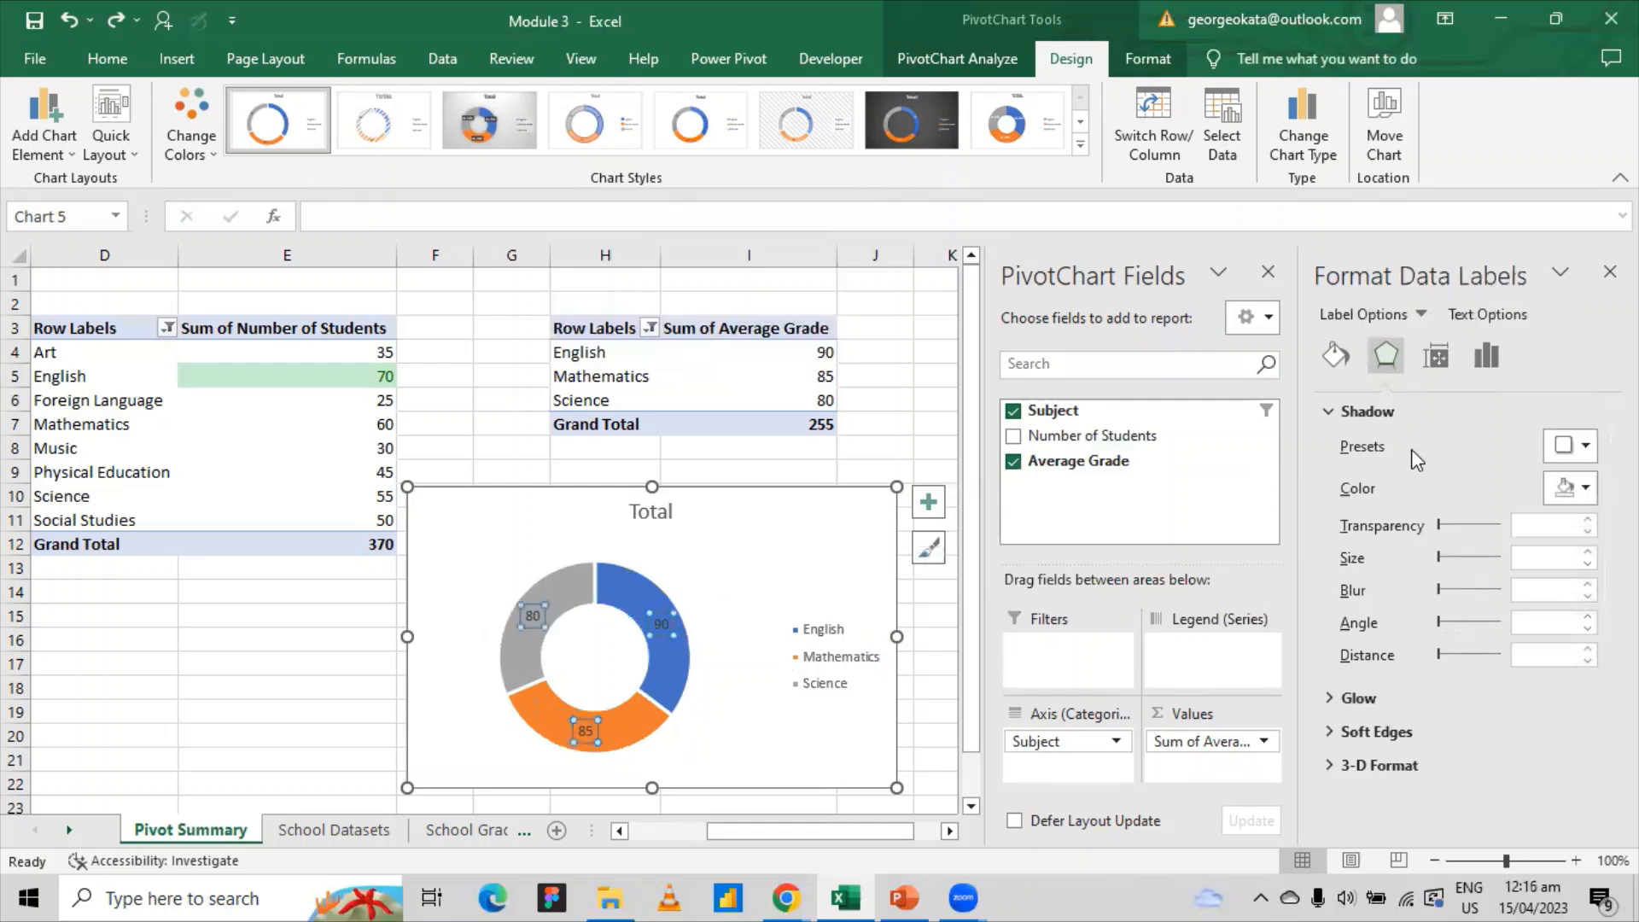
left_click(1501, 352)
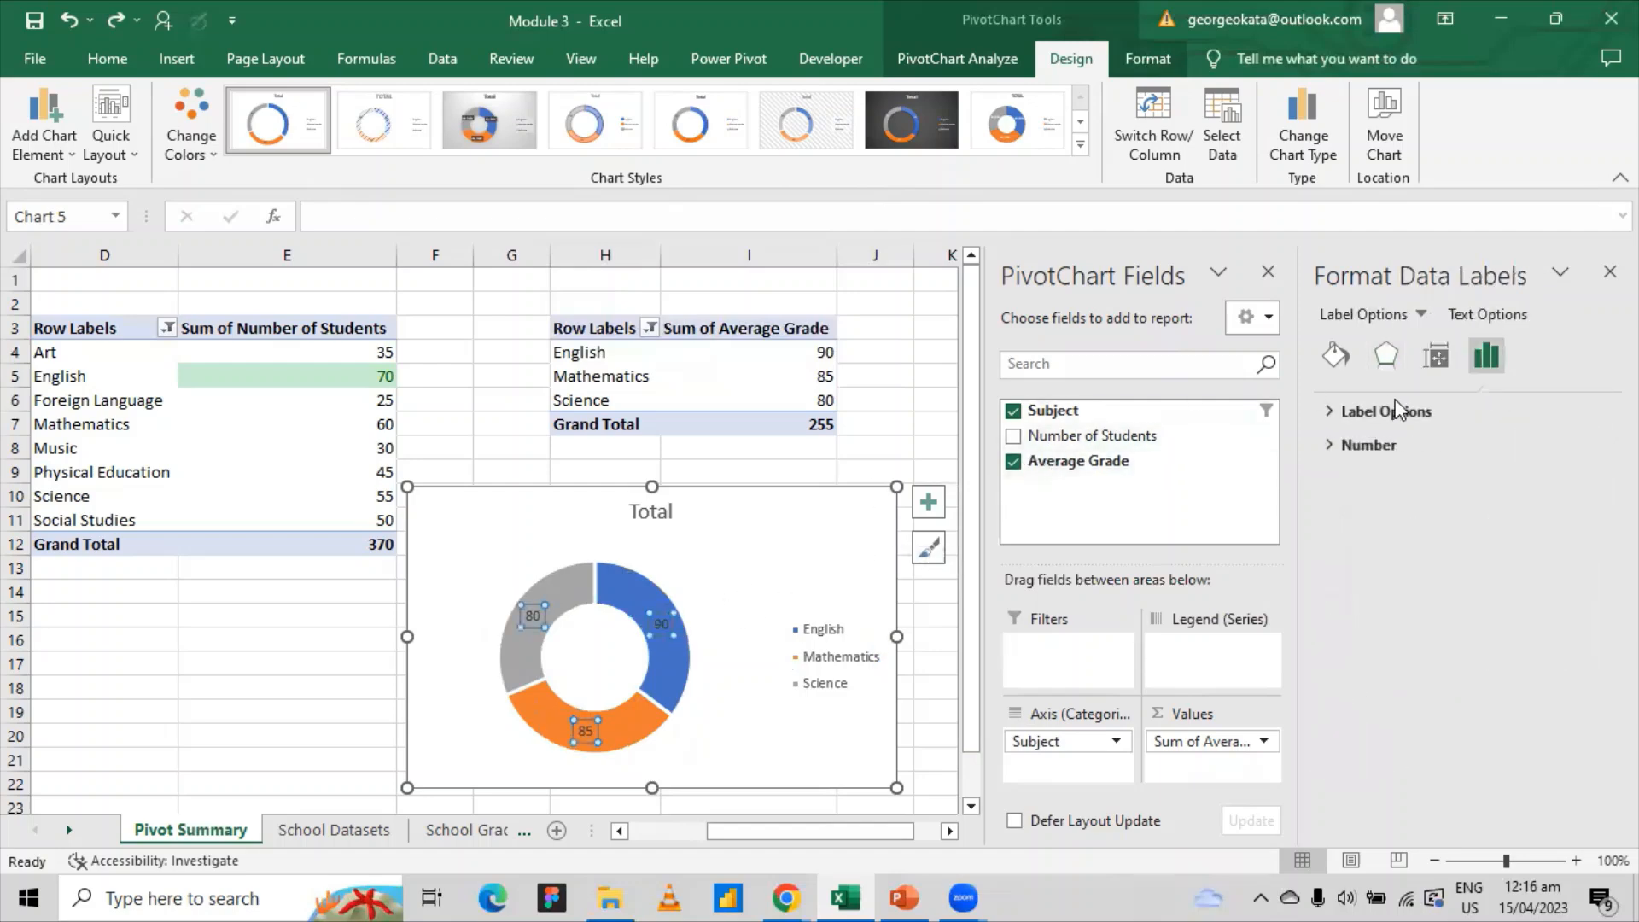
left_click(1329, 413)
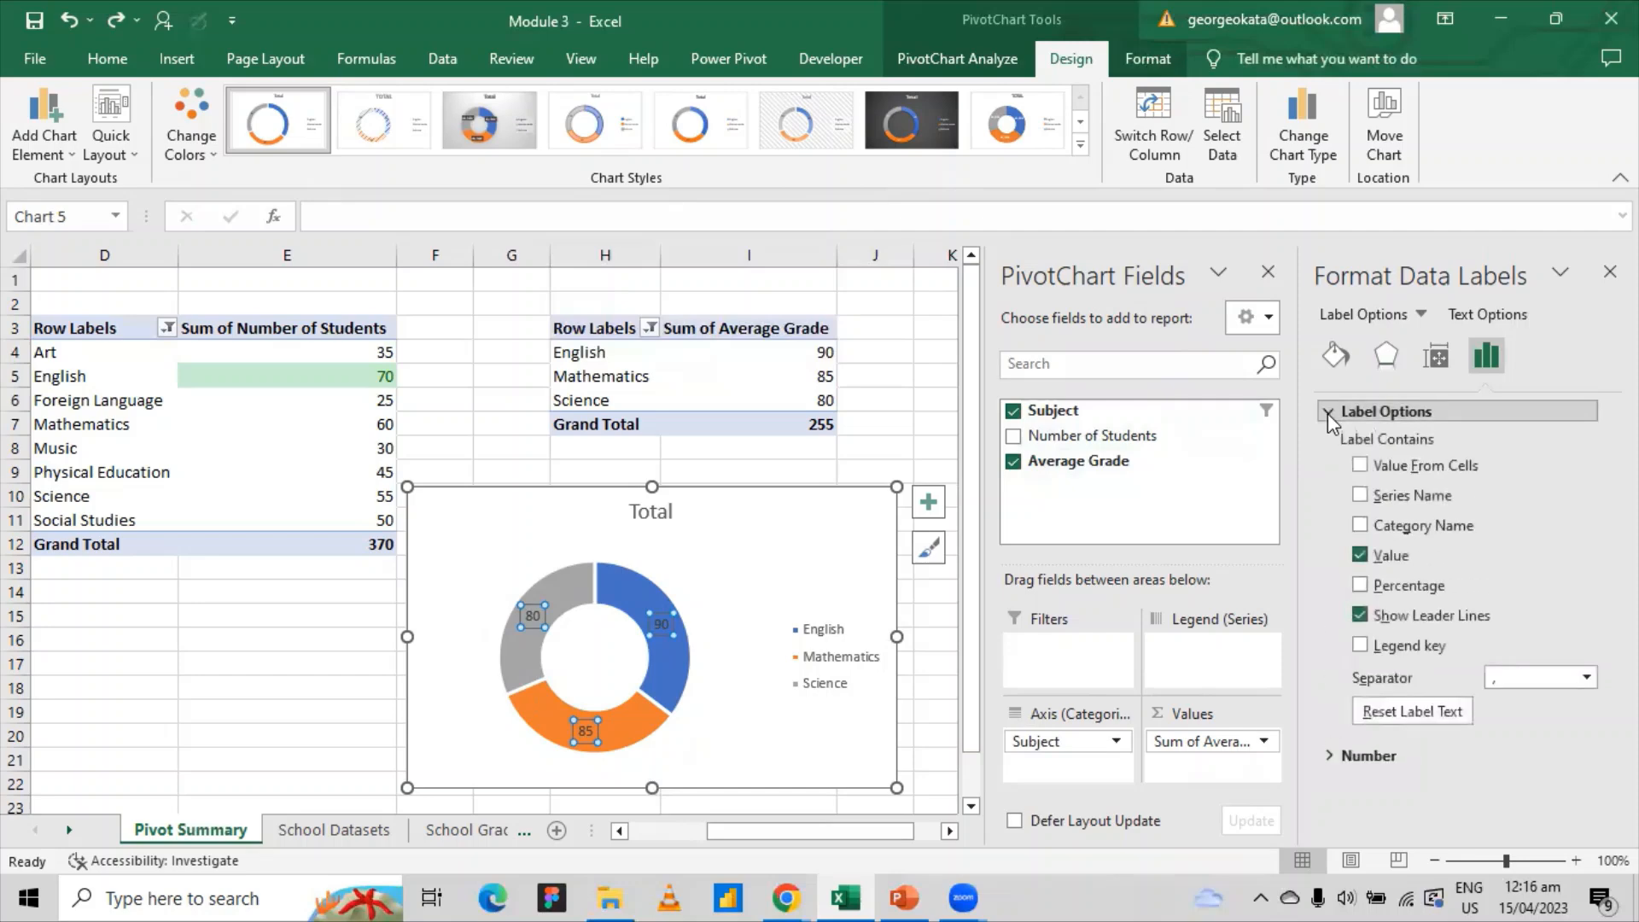
left_click(1363, 584)
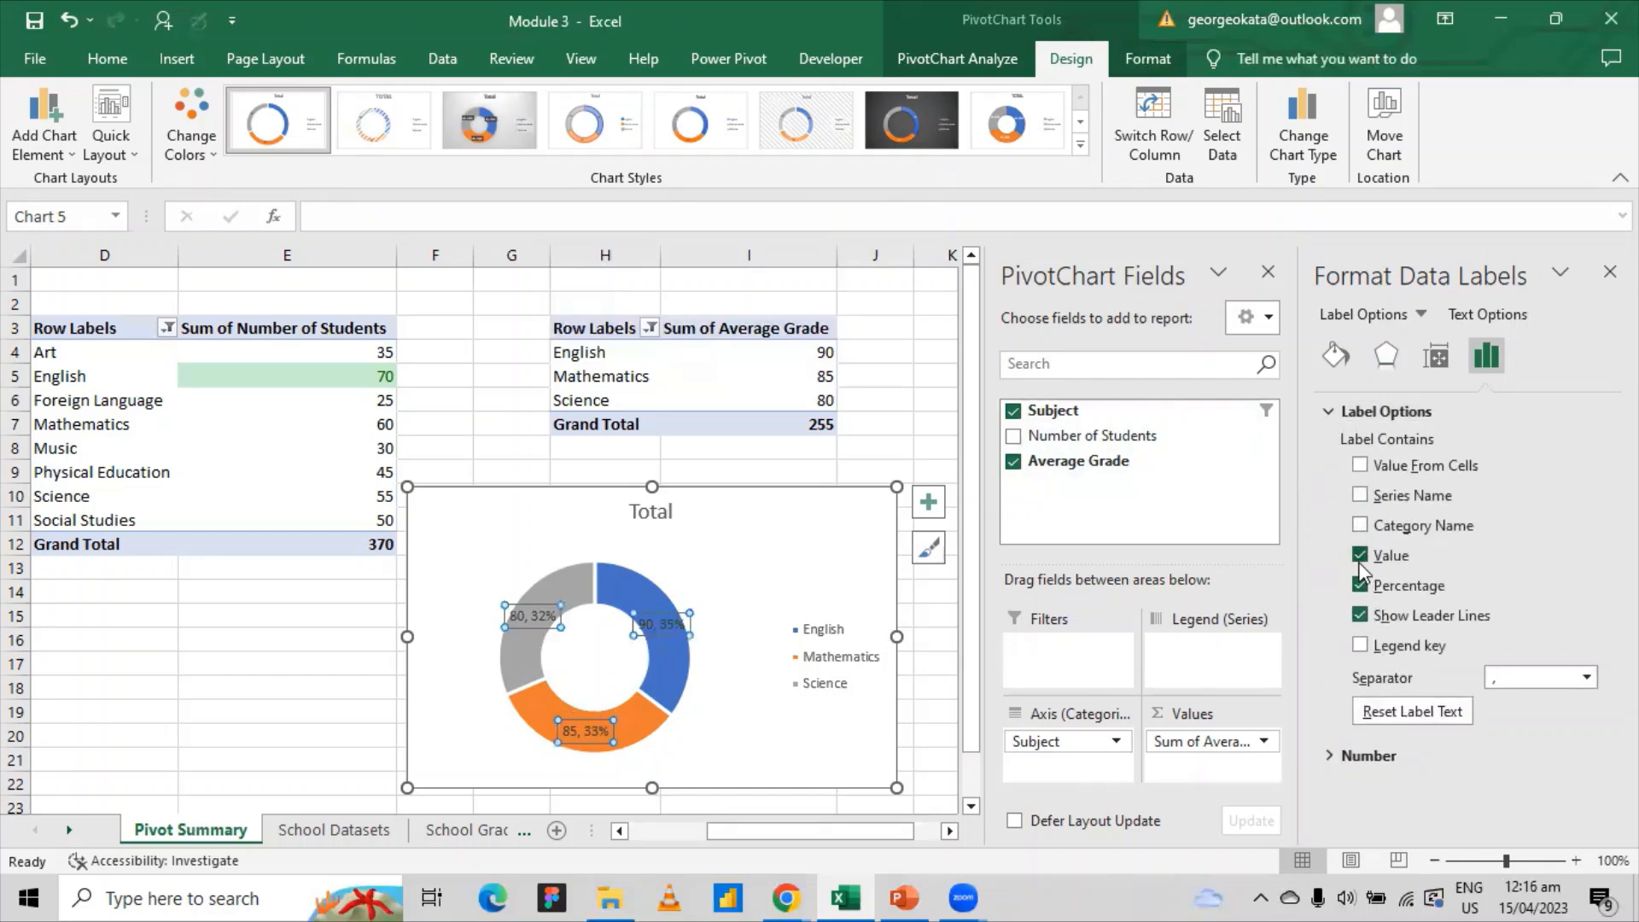
left_click(1360, 556)
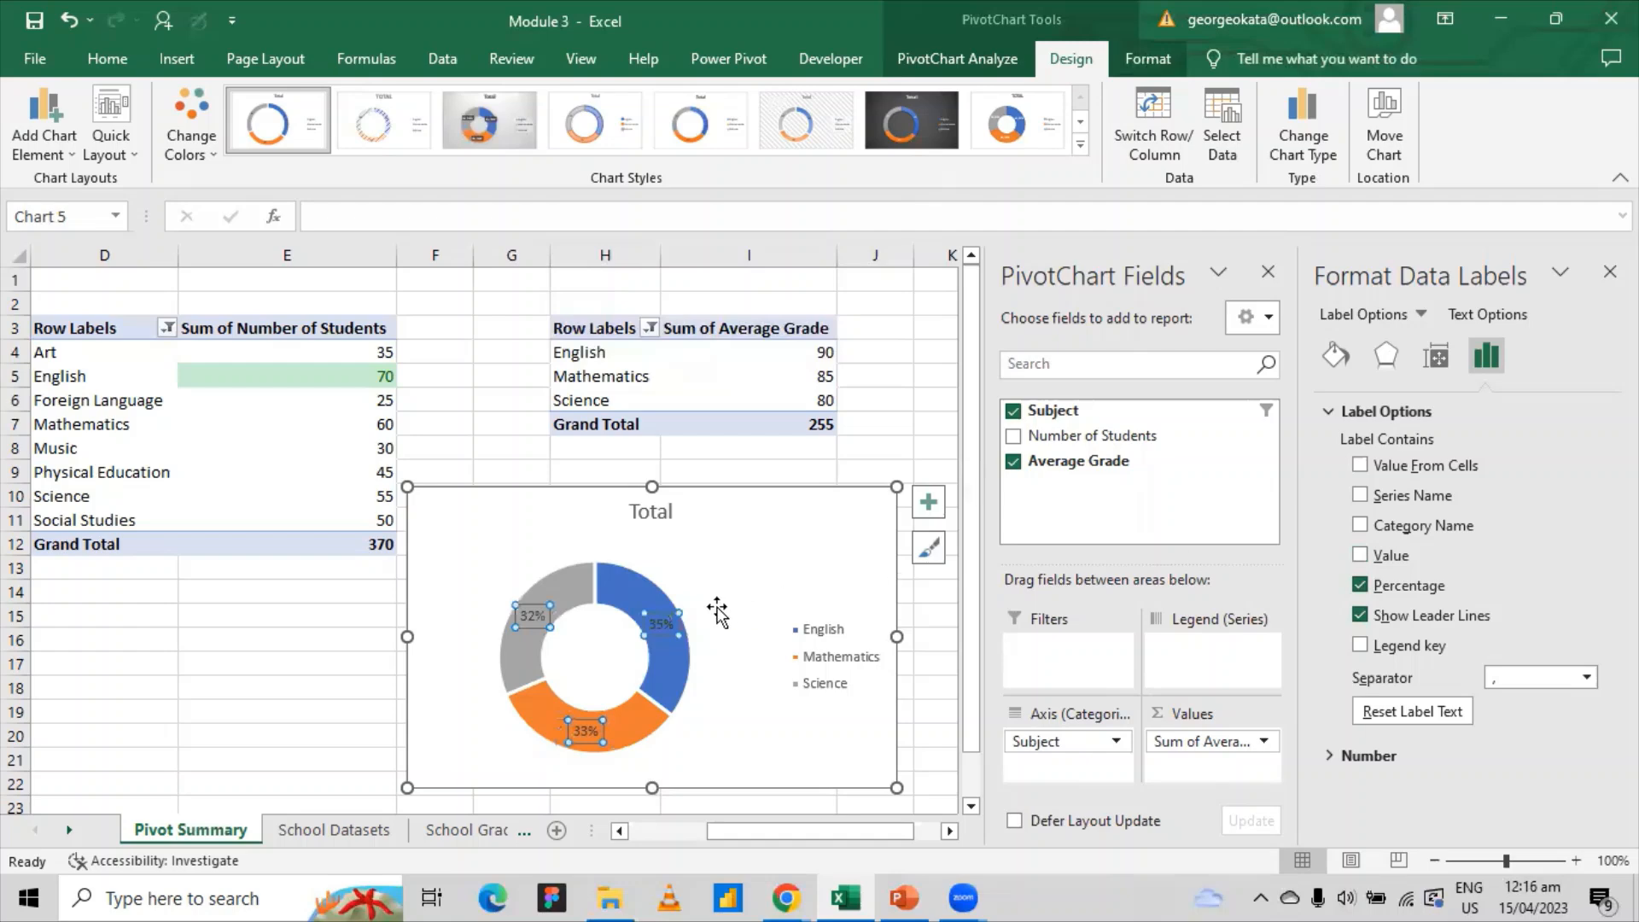
- Make the doughnut chart's data labels bold with a font size of 12
left_click(97, 57)
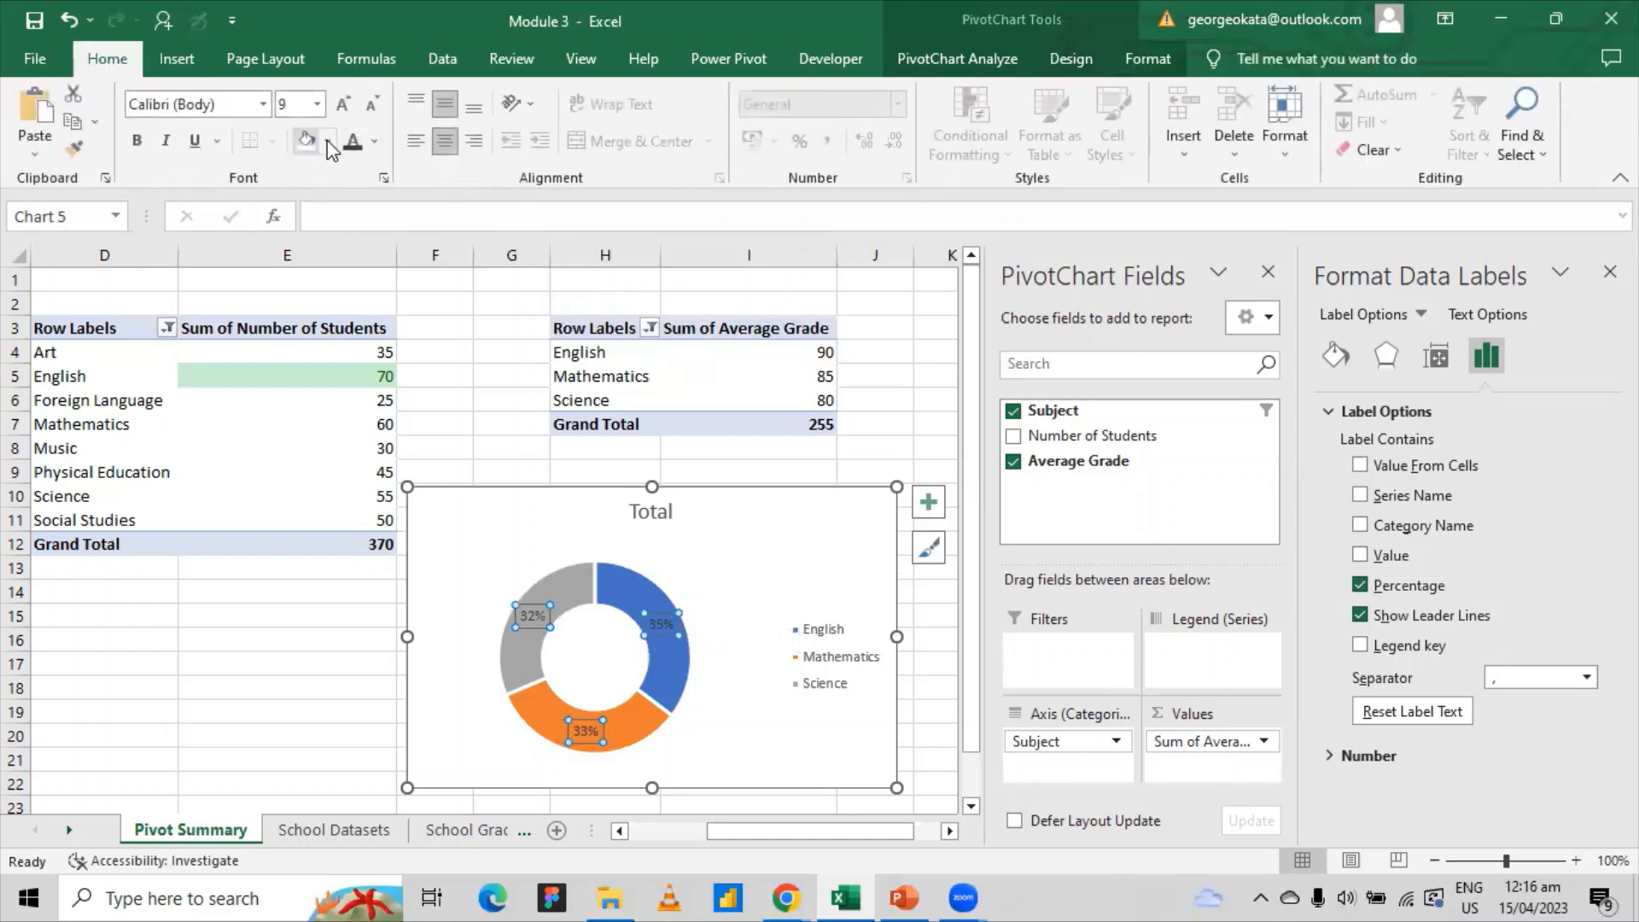
left_click(354, 146)
left_click(138, 141)
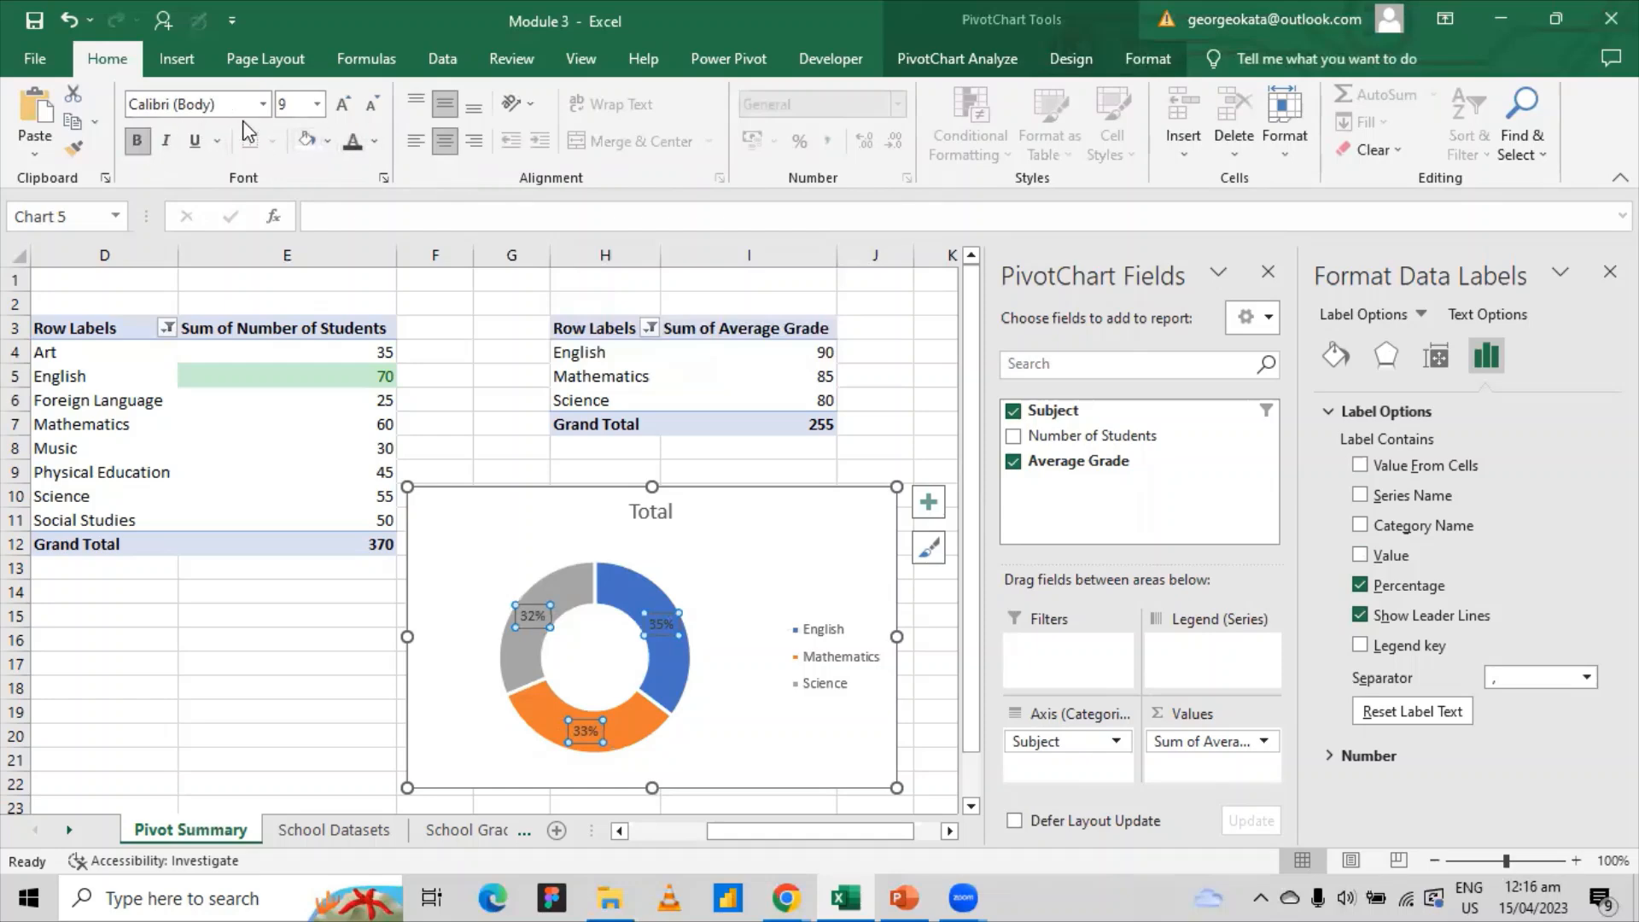
left_click(344, 105)
left_click(344, 104)
left_click(344, 105)
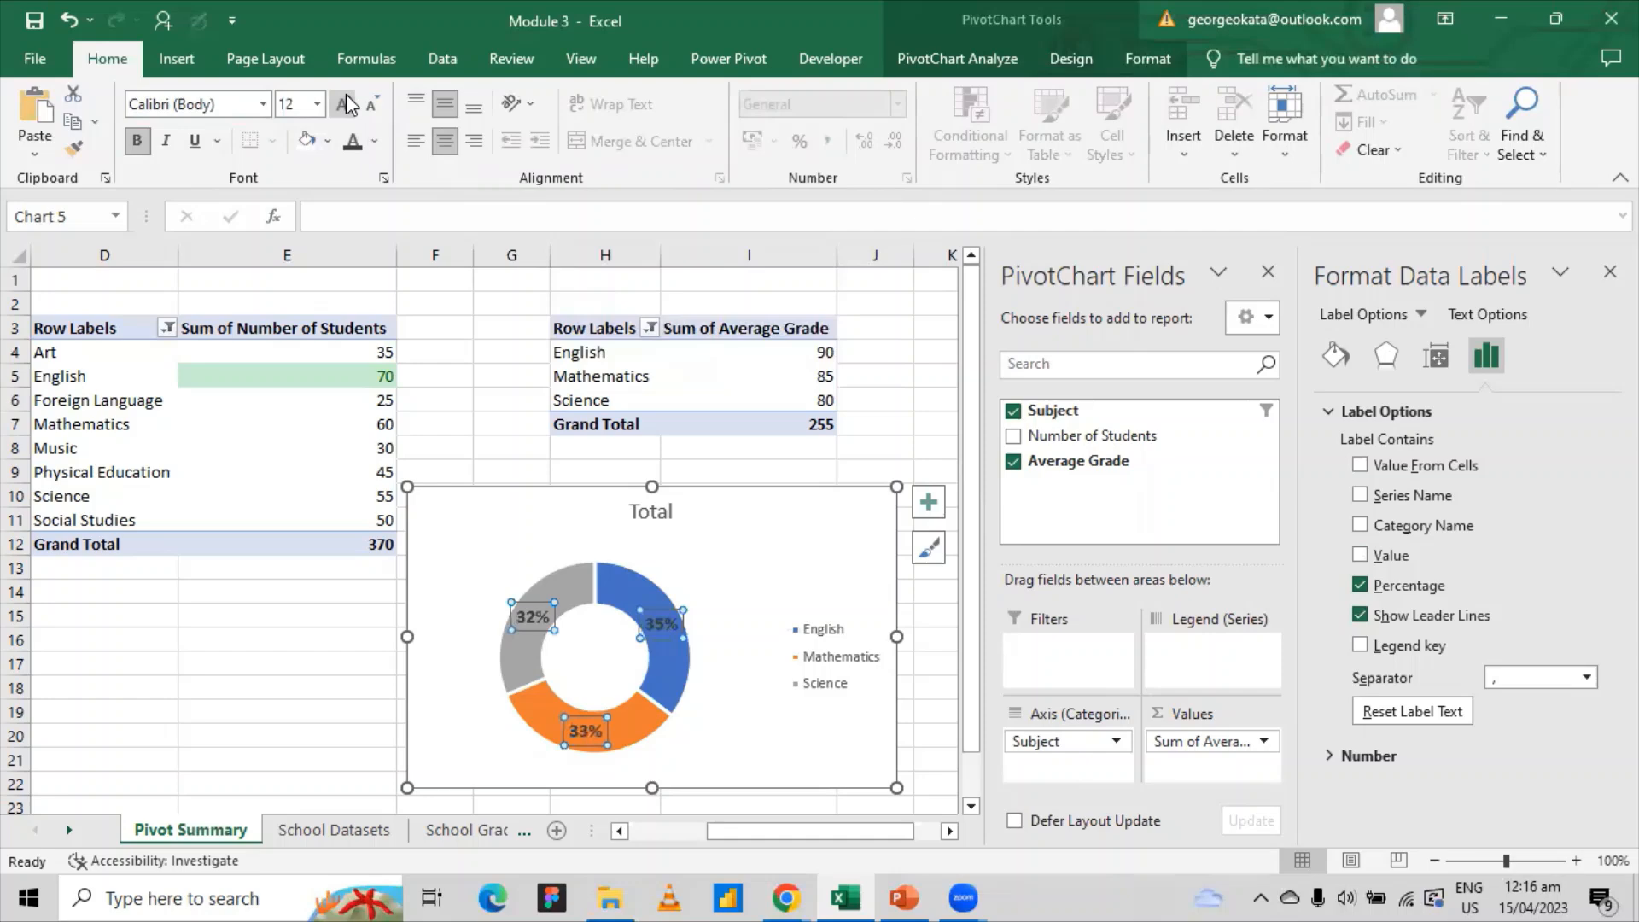
left_click(736, 568)
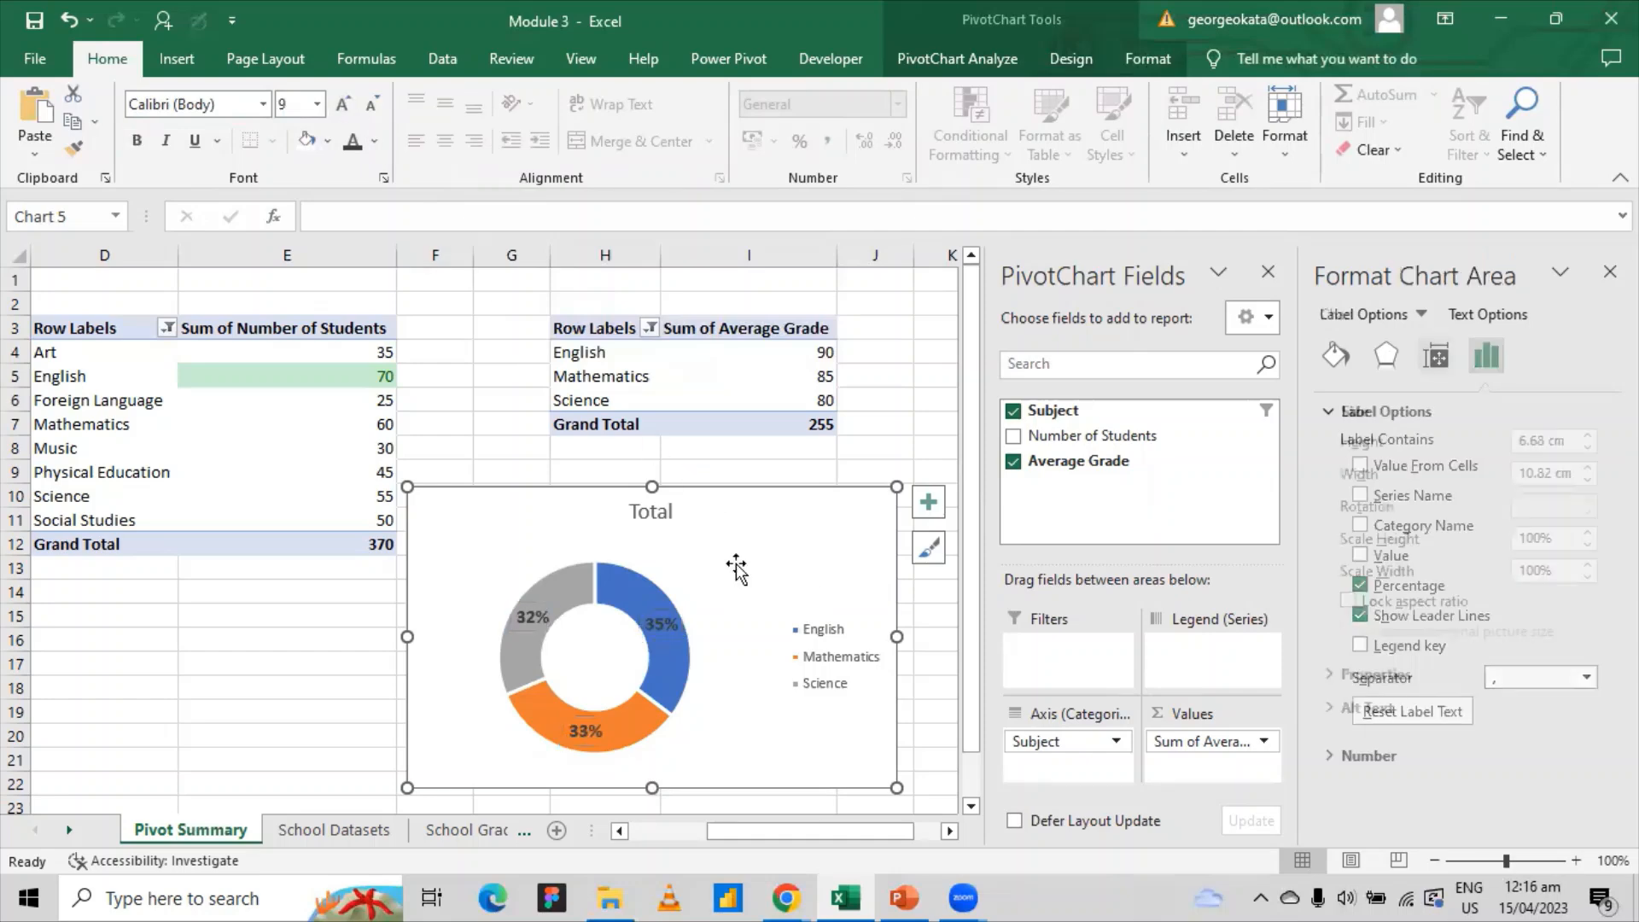
- Position the doughnut chart's legend at the bottom
left_click(821, 645)
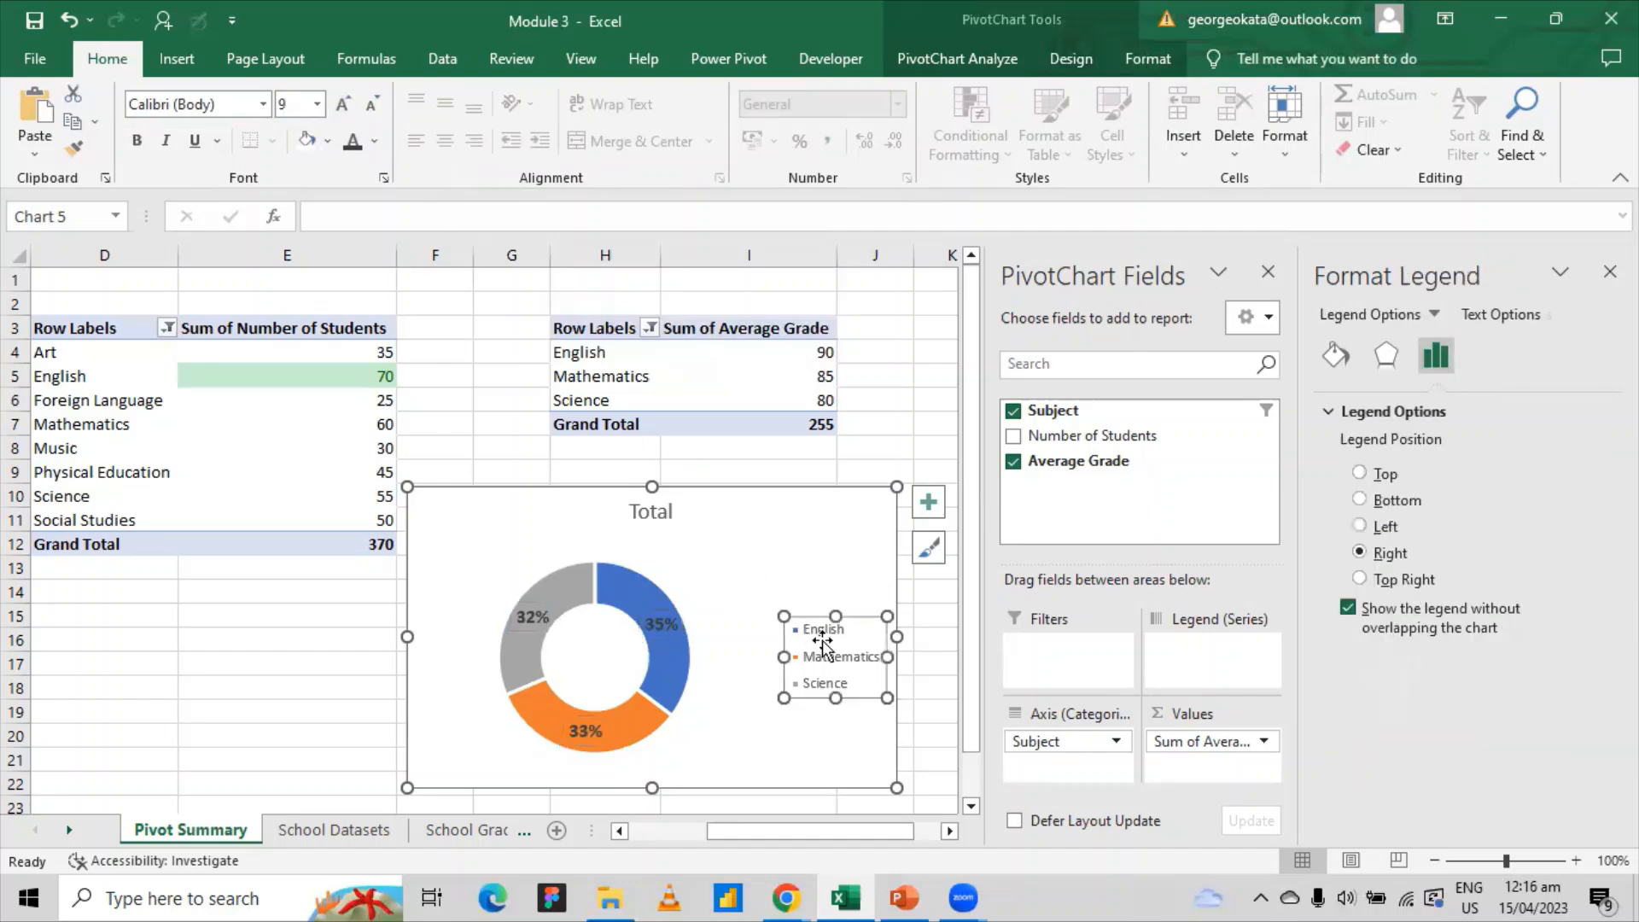
left_click(937, 516)
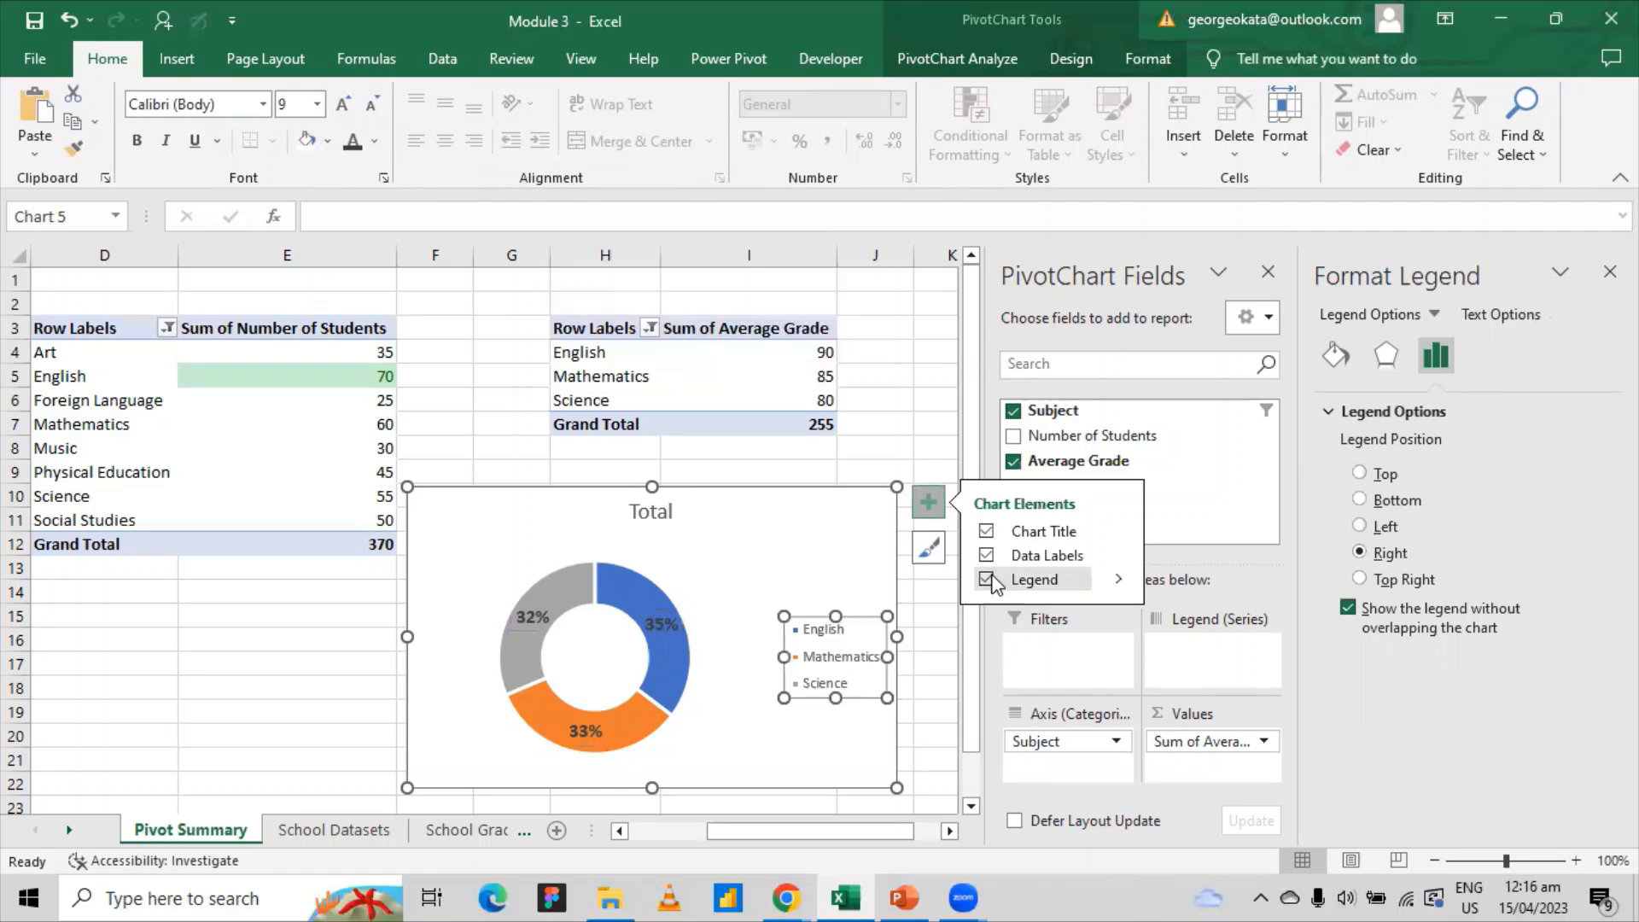
left_click(1123, 584)
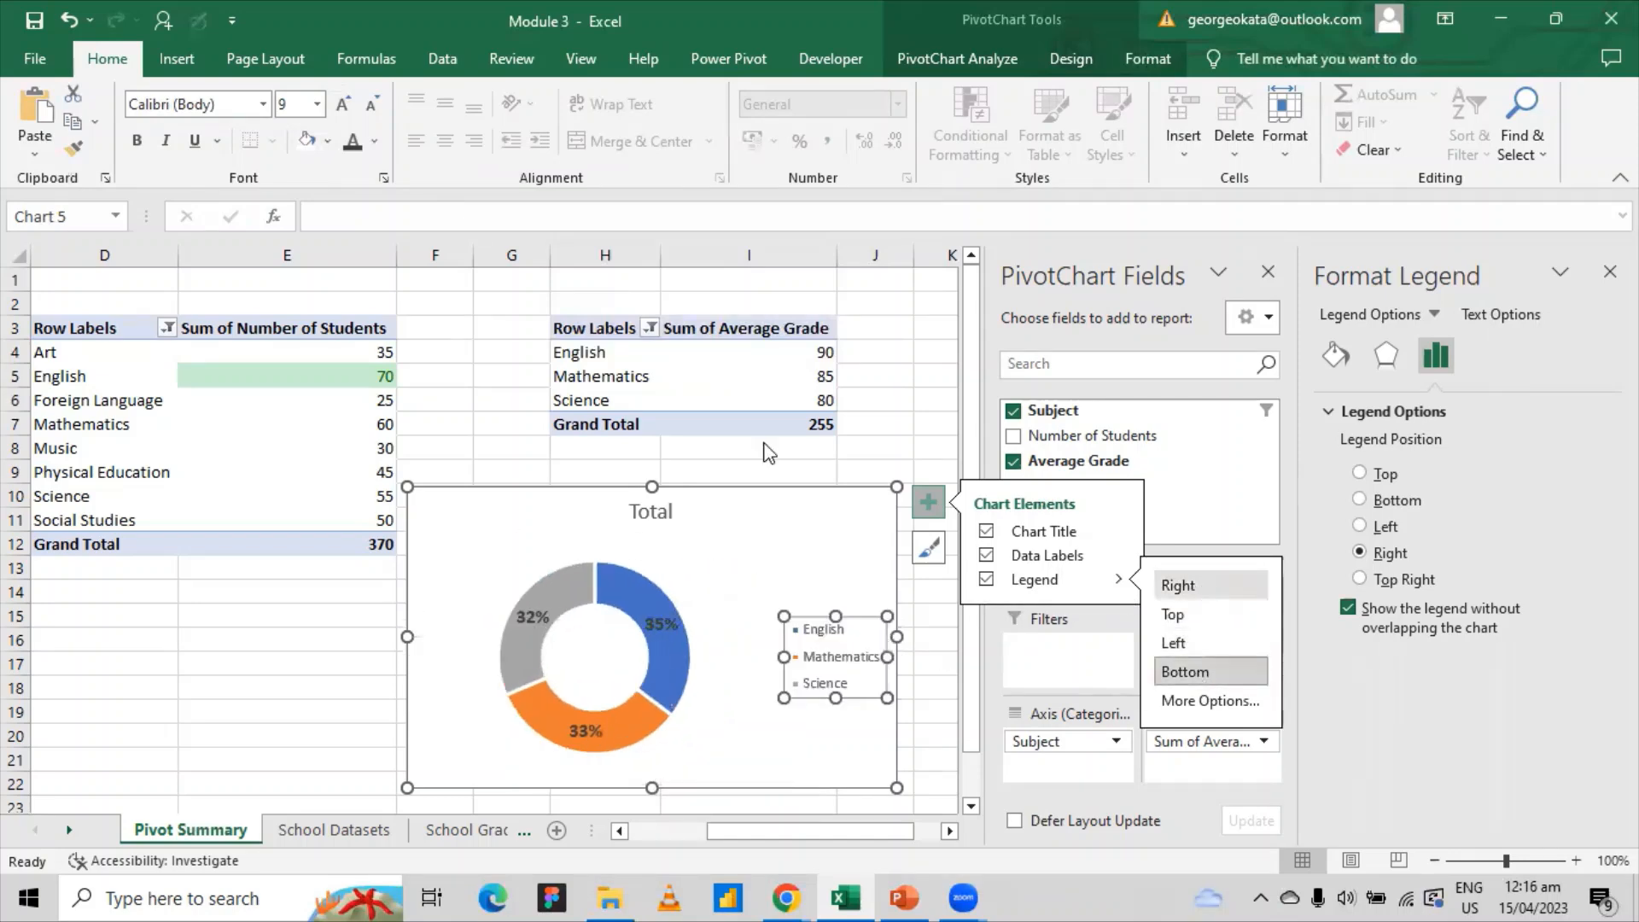
left_click(1185, 671)
- Set the doughnut chart legend's font size to 8 and deselect the chart
left_click(341, 109)
left_click(341, 105)
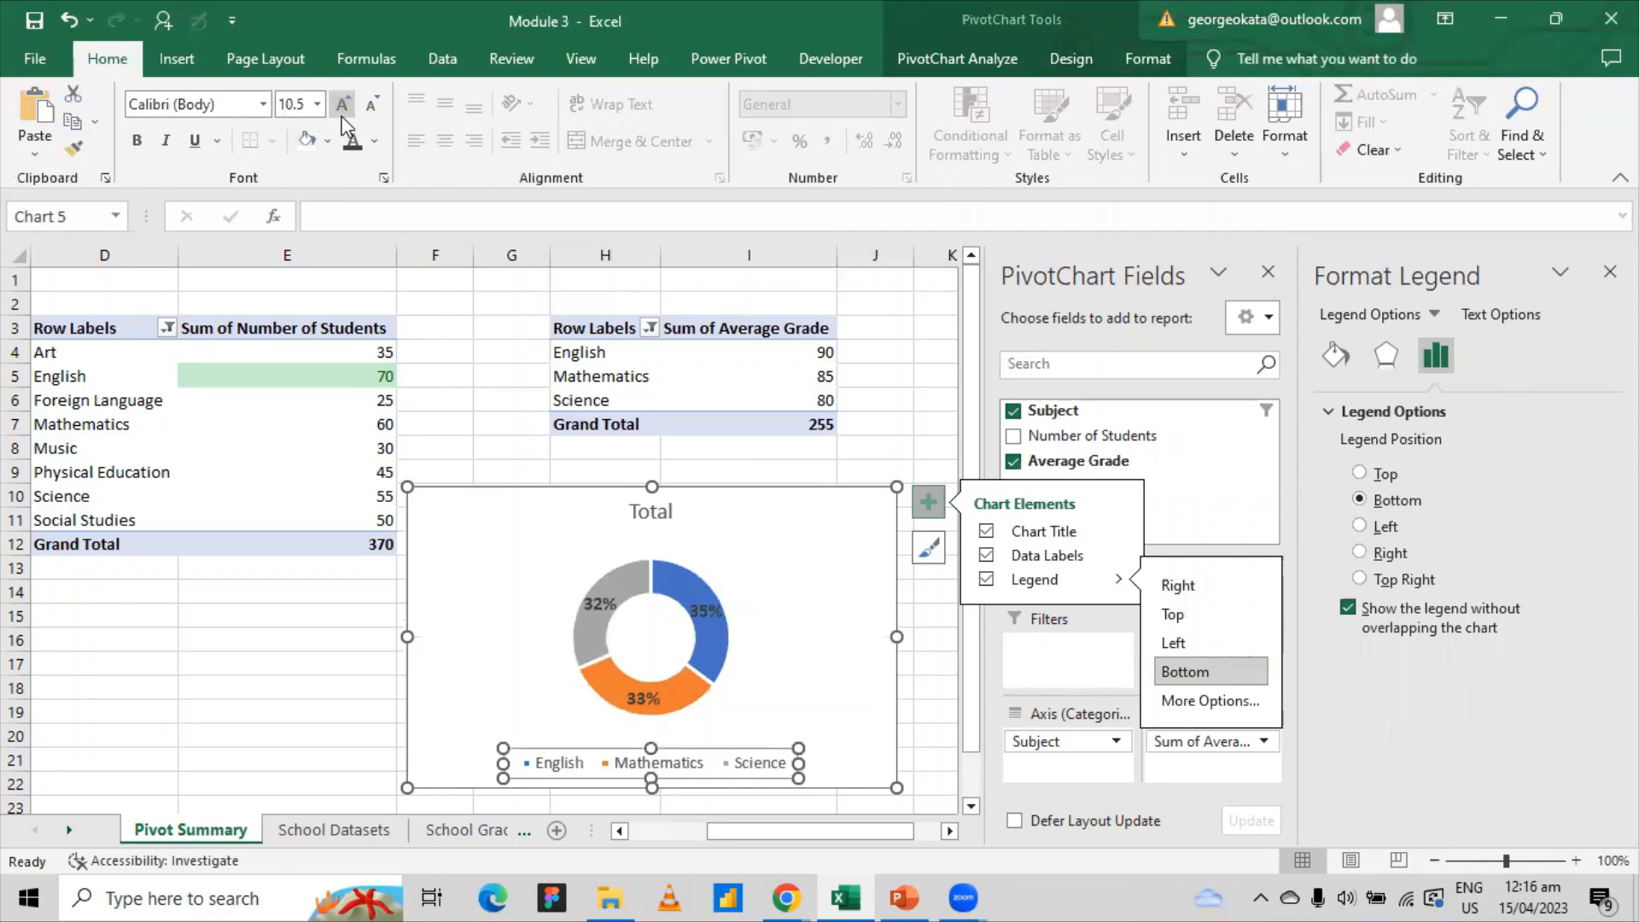
left_click(371, 106)
left_click(371, 106)
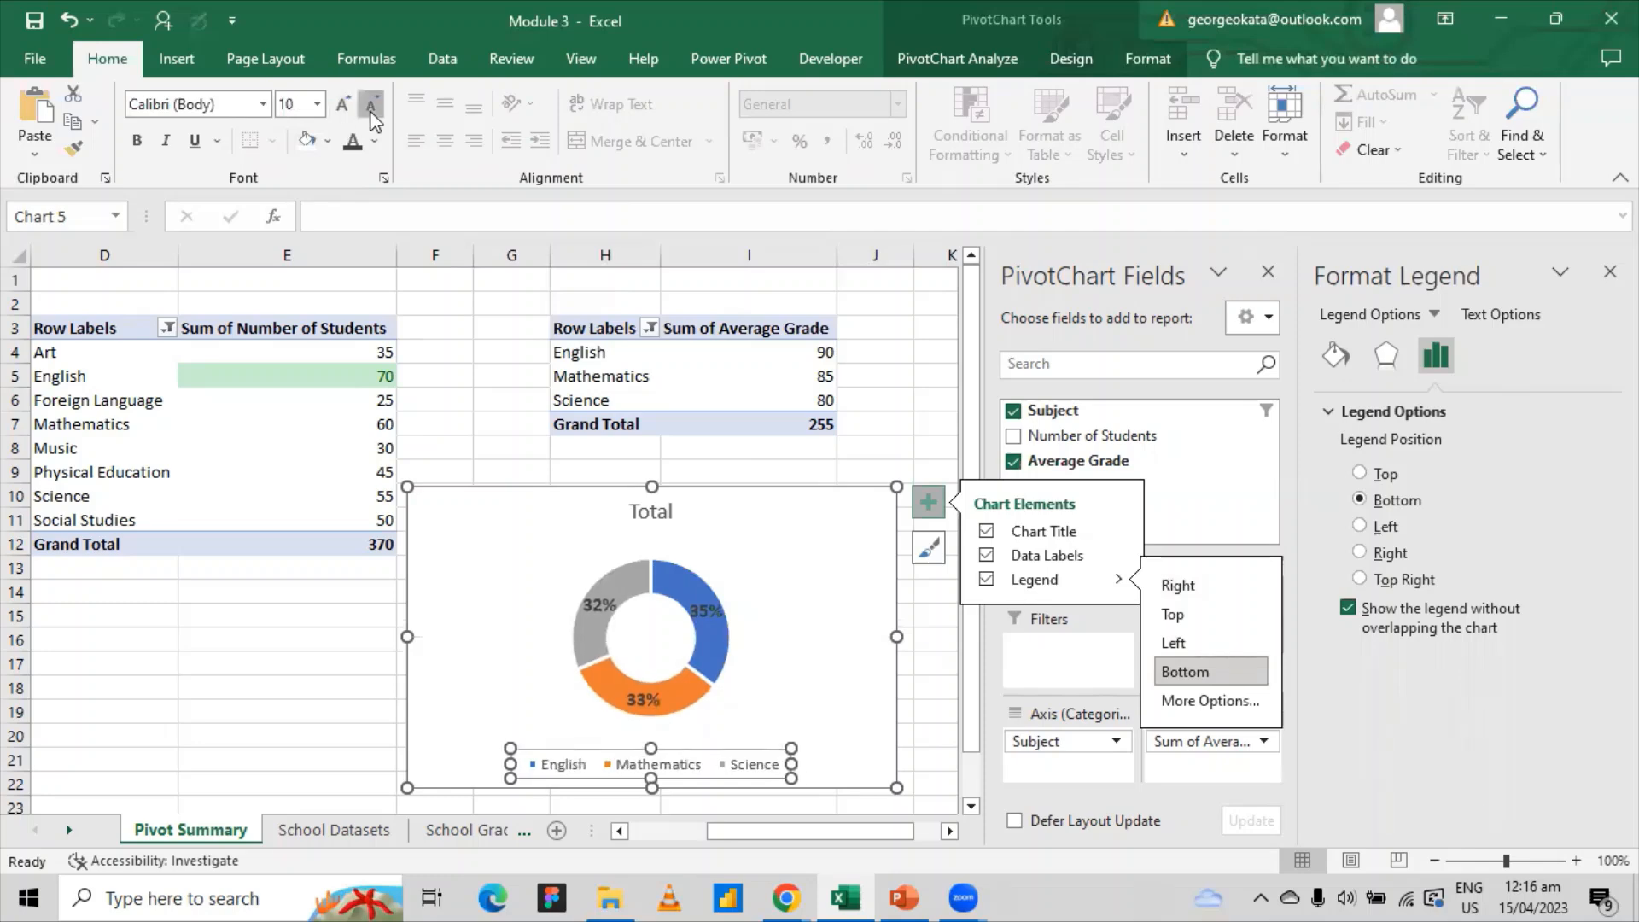
left_click(370, 106)
left_click(655, 585)
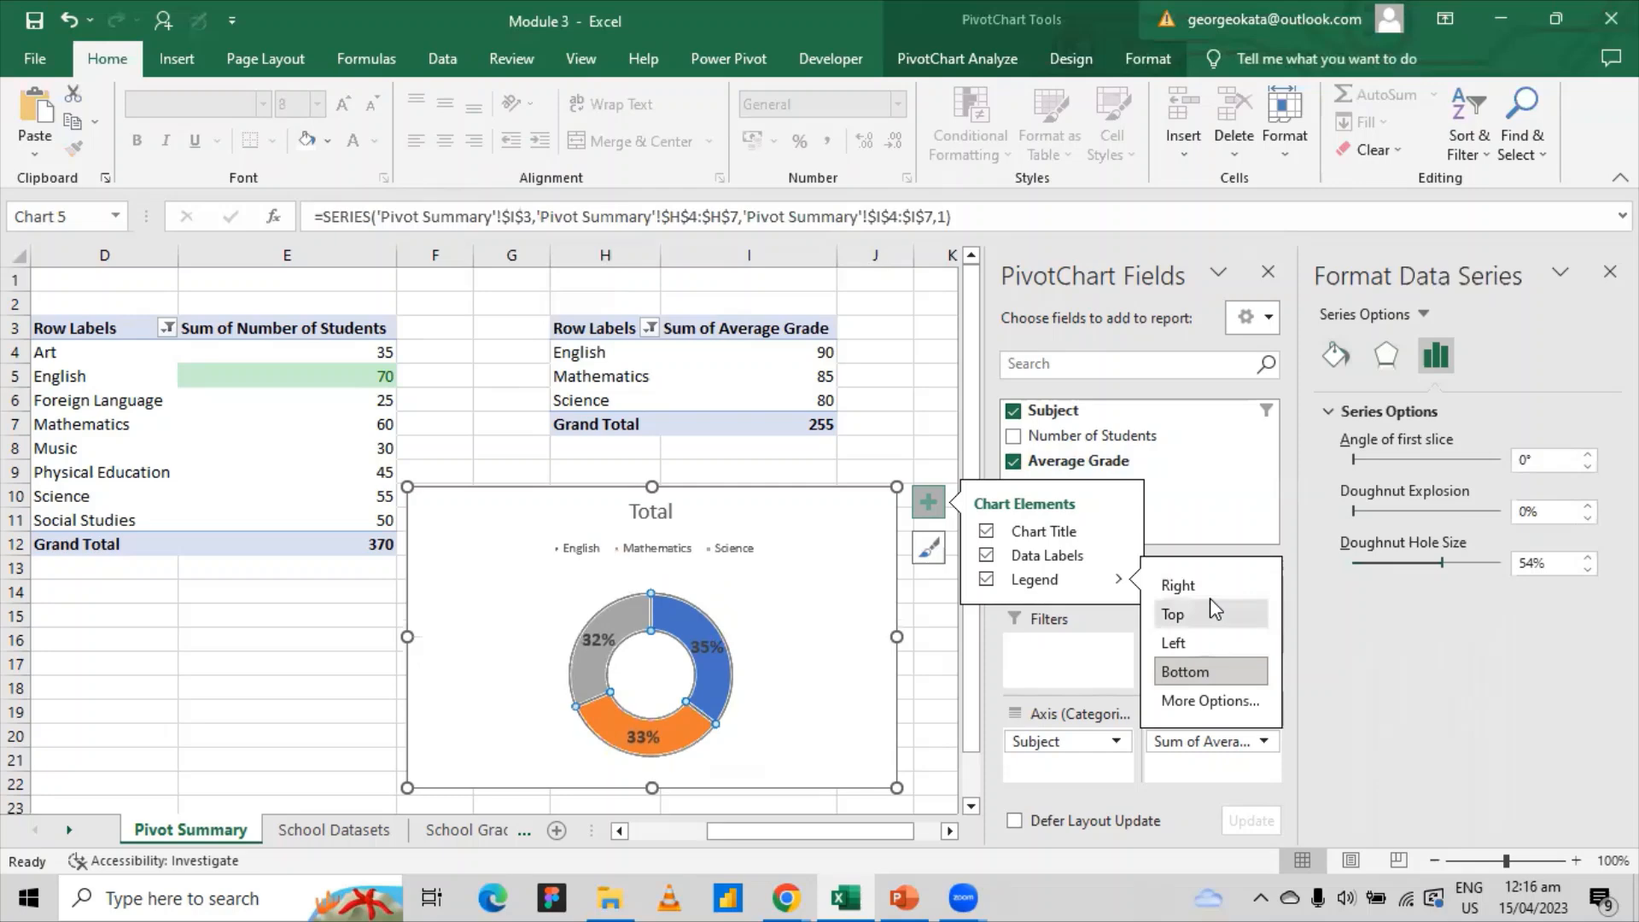
left_click(268, 683)
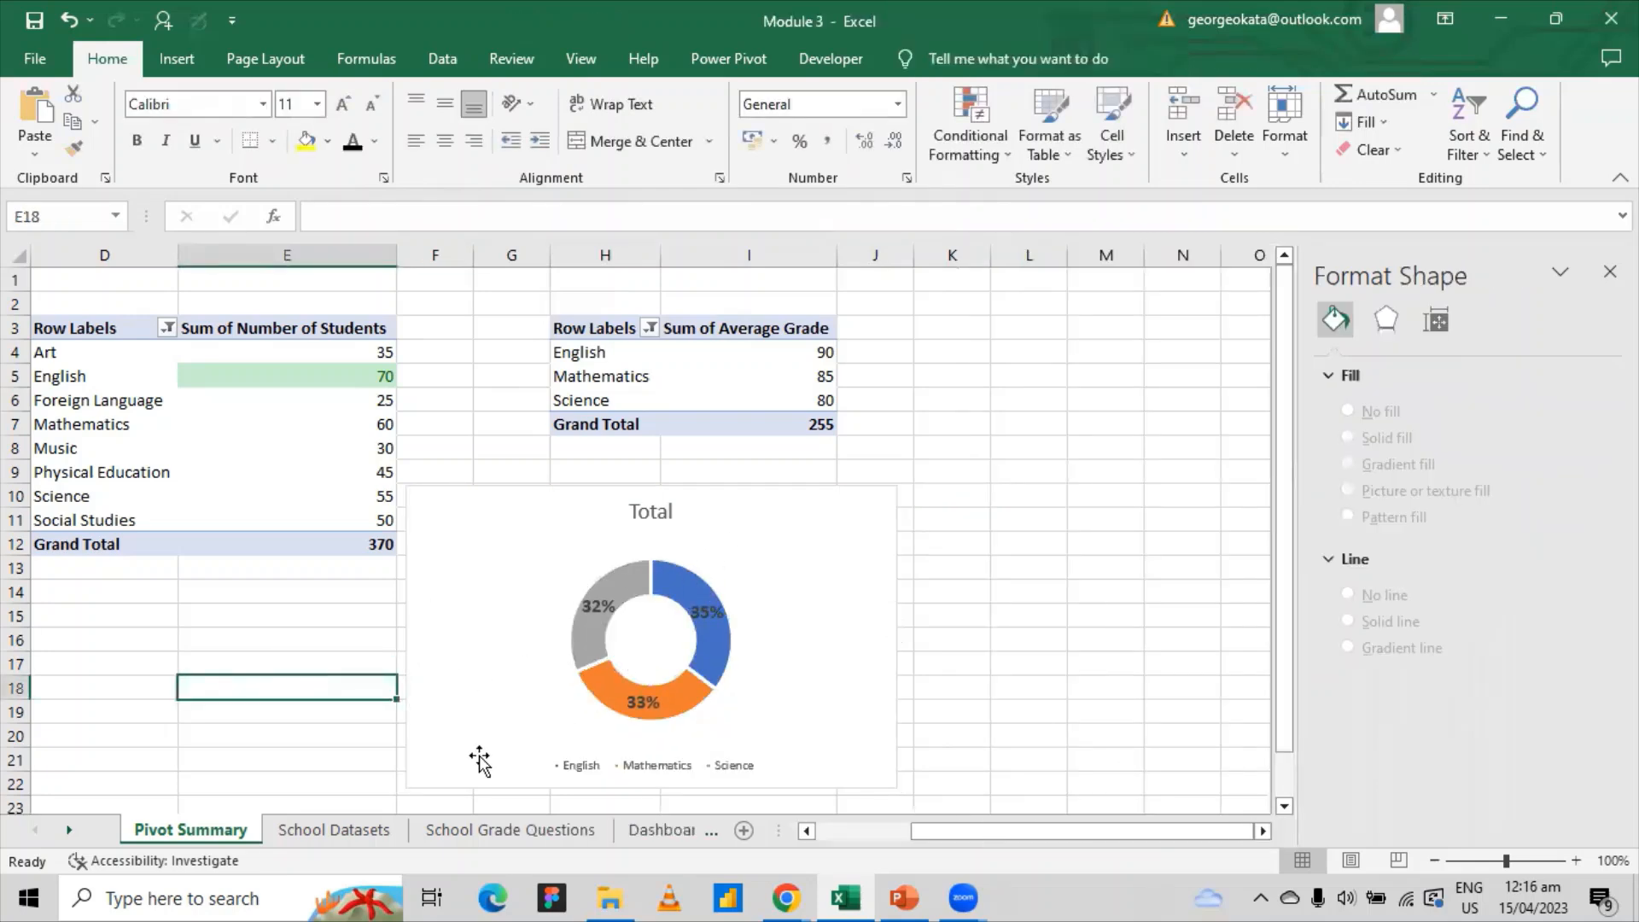
- Make the doughnut chart's data labels show the value and hide the percentage
left_click(672, 515)
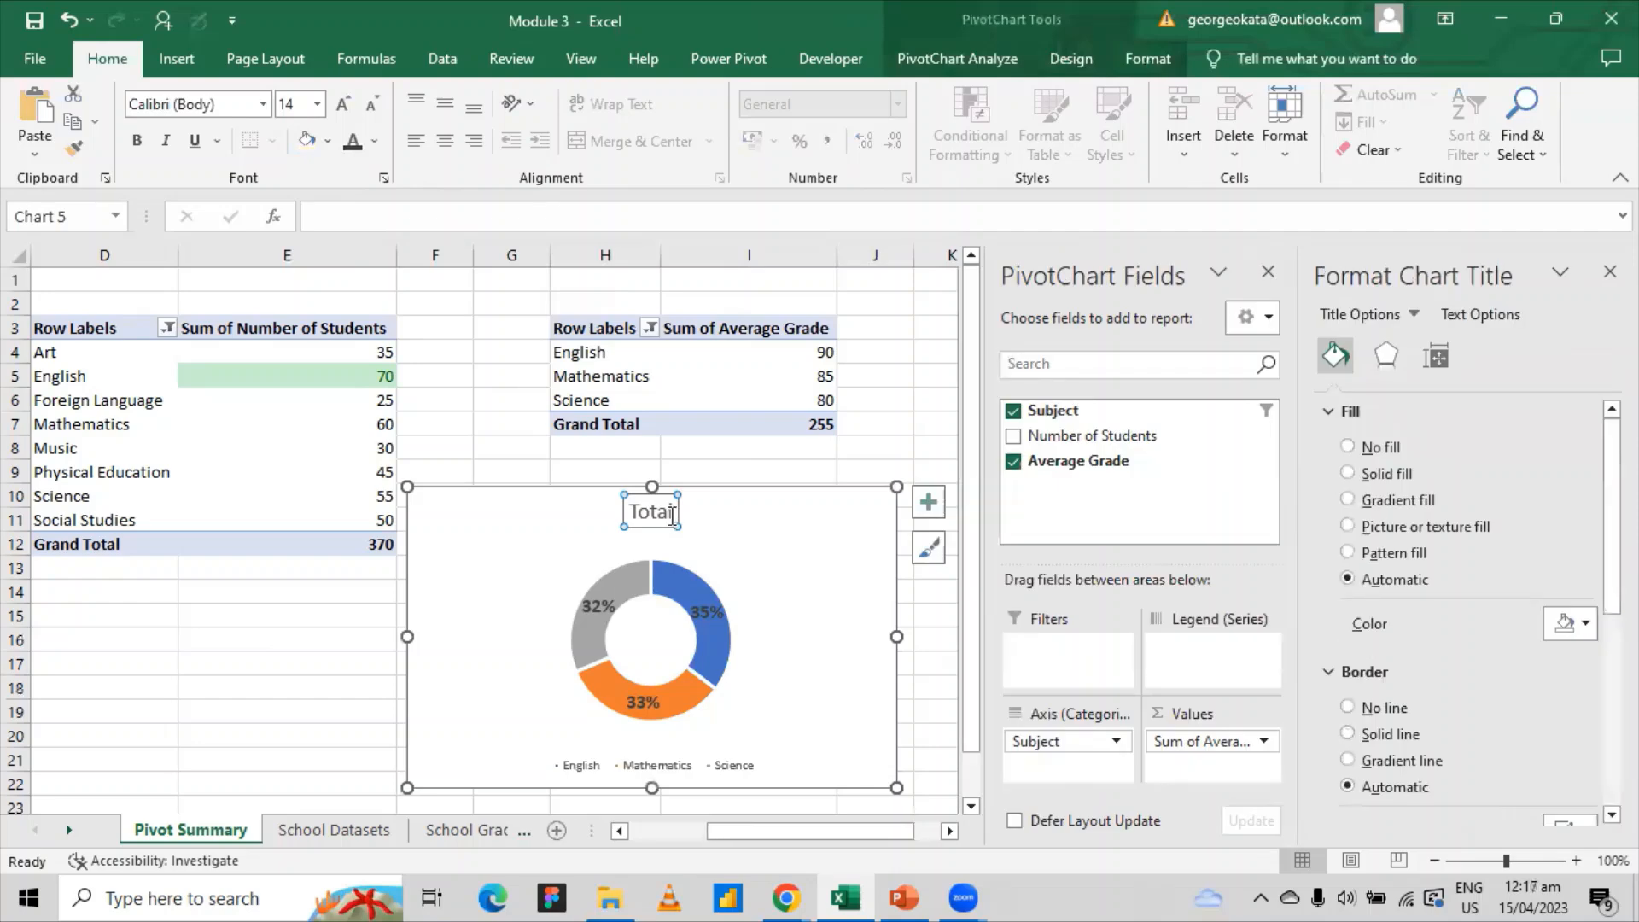
left_click_drag(671, 514, 630, 522)
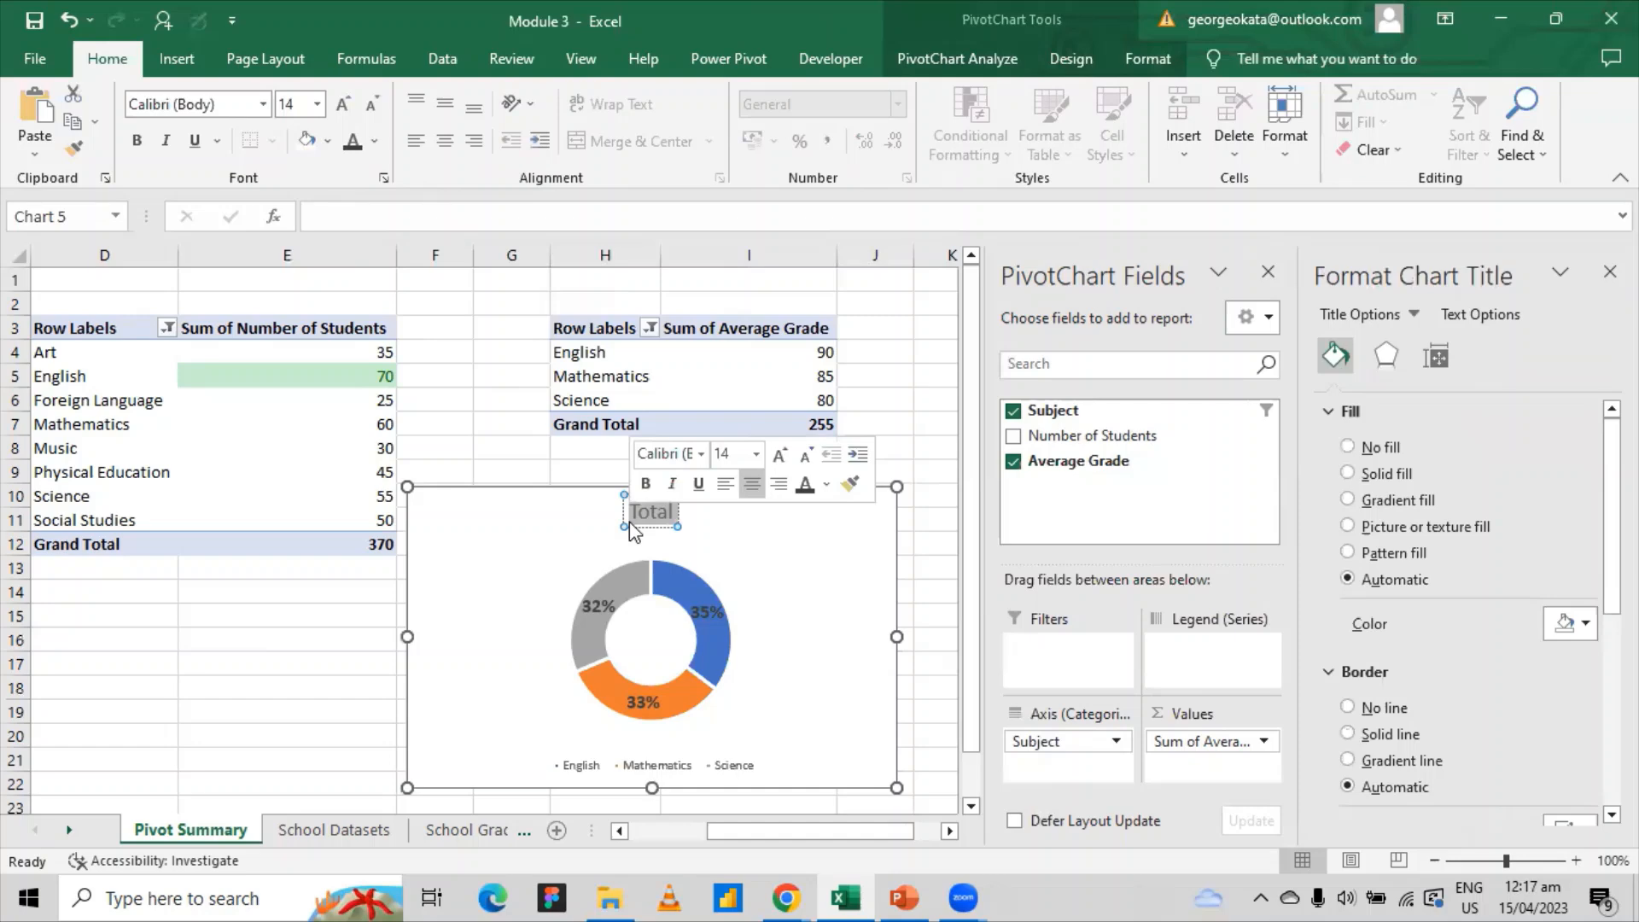
left_click(703, 621)
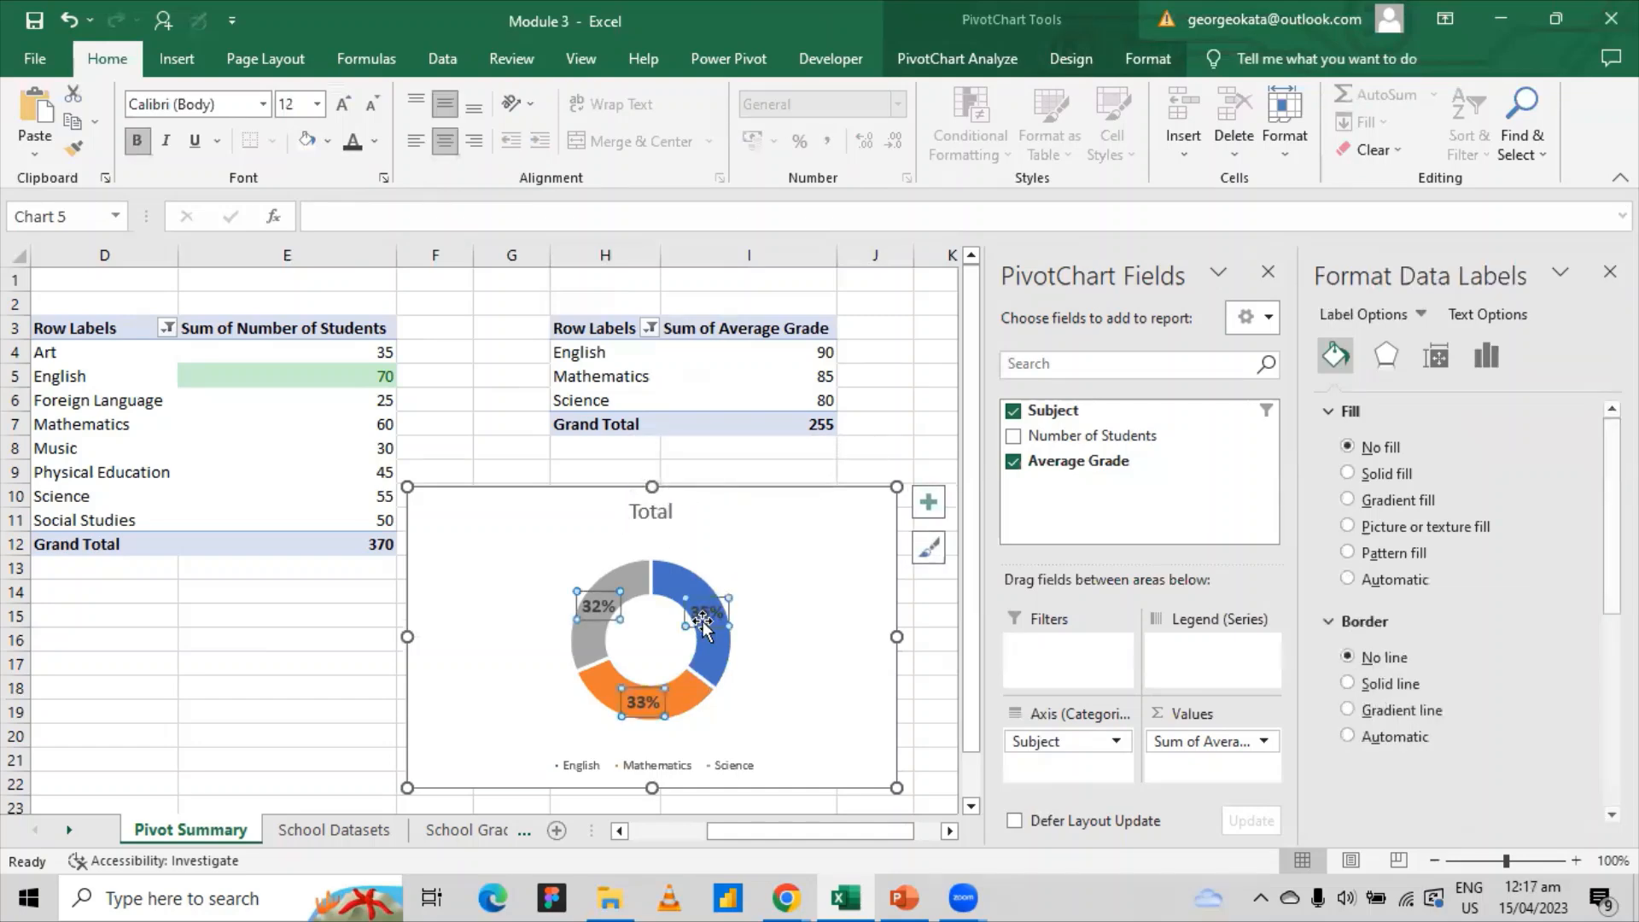
left_click(1484, 357)
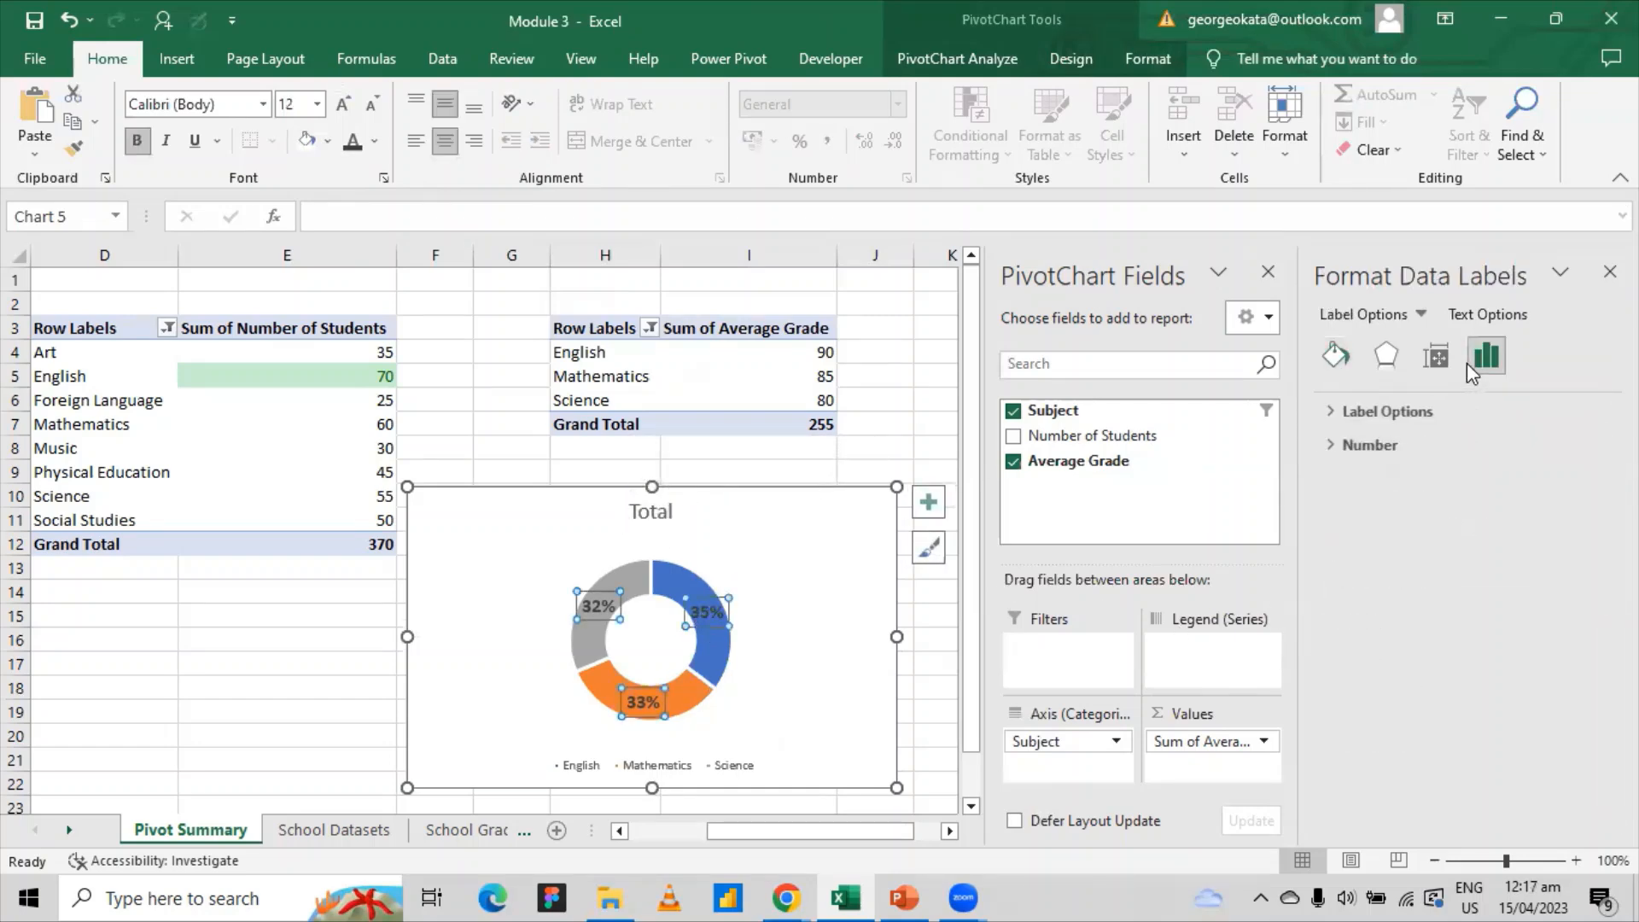
left_click(1337, 413)
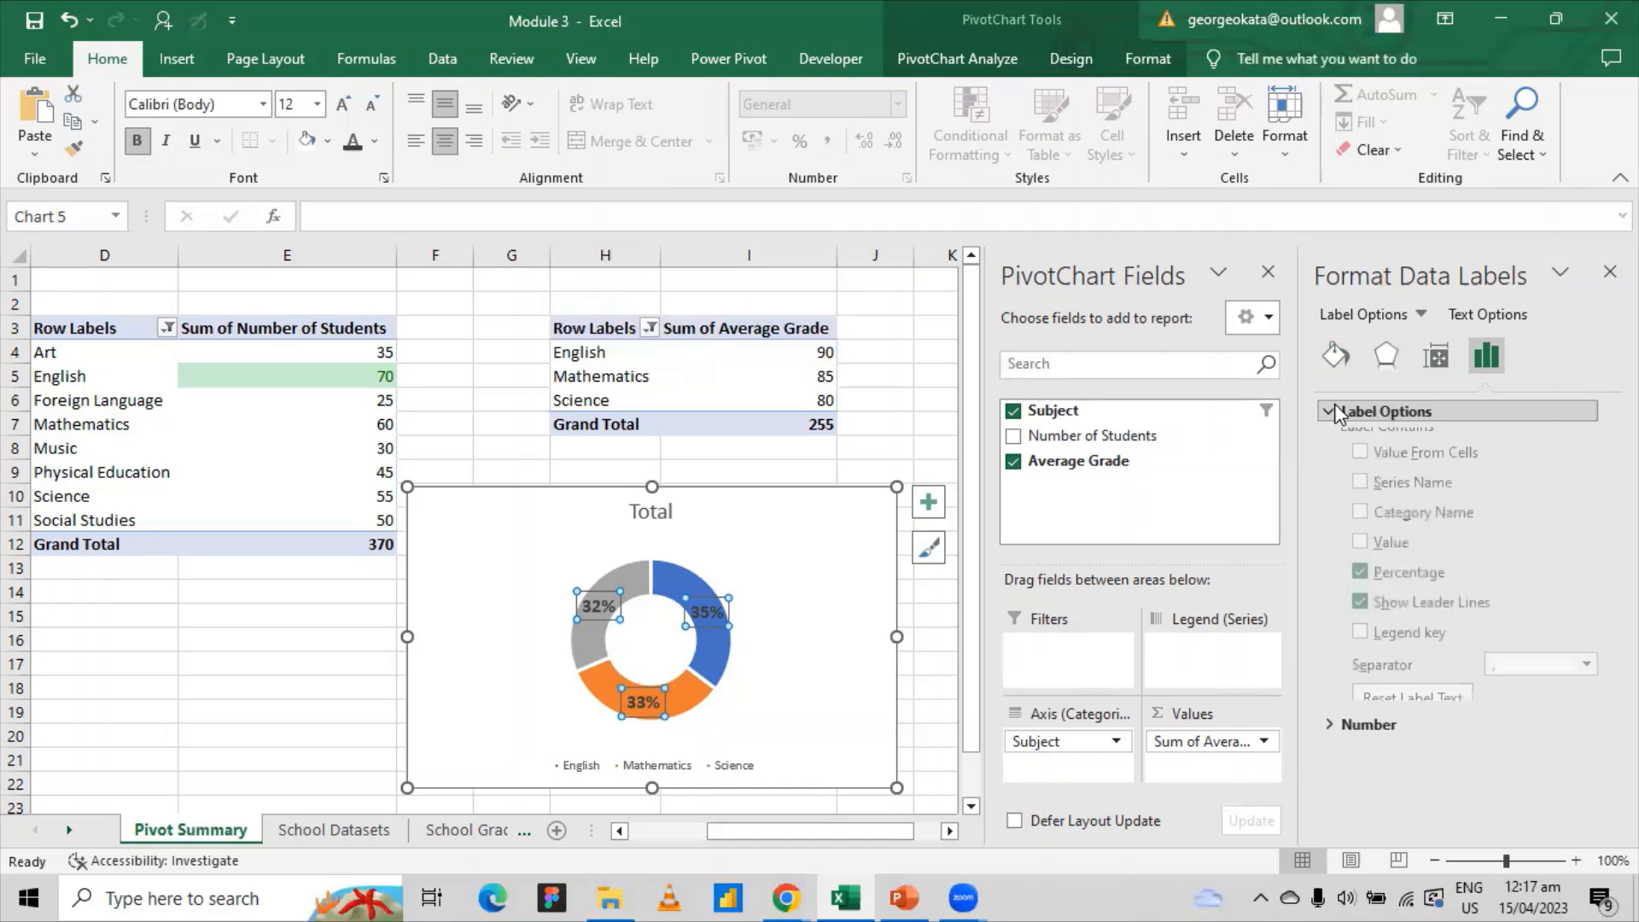
left_click(1360, 557)
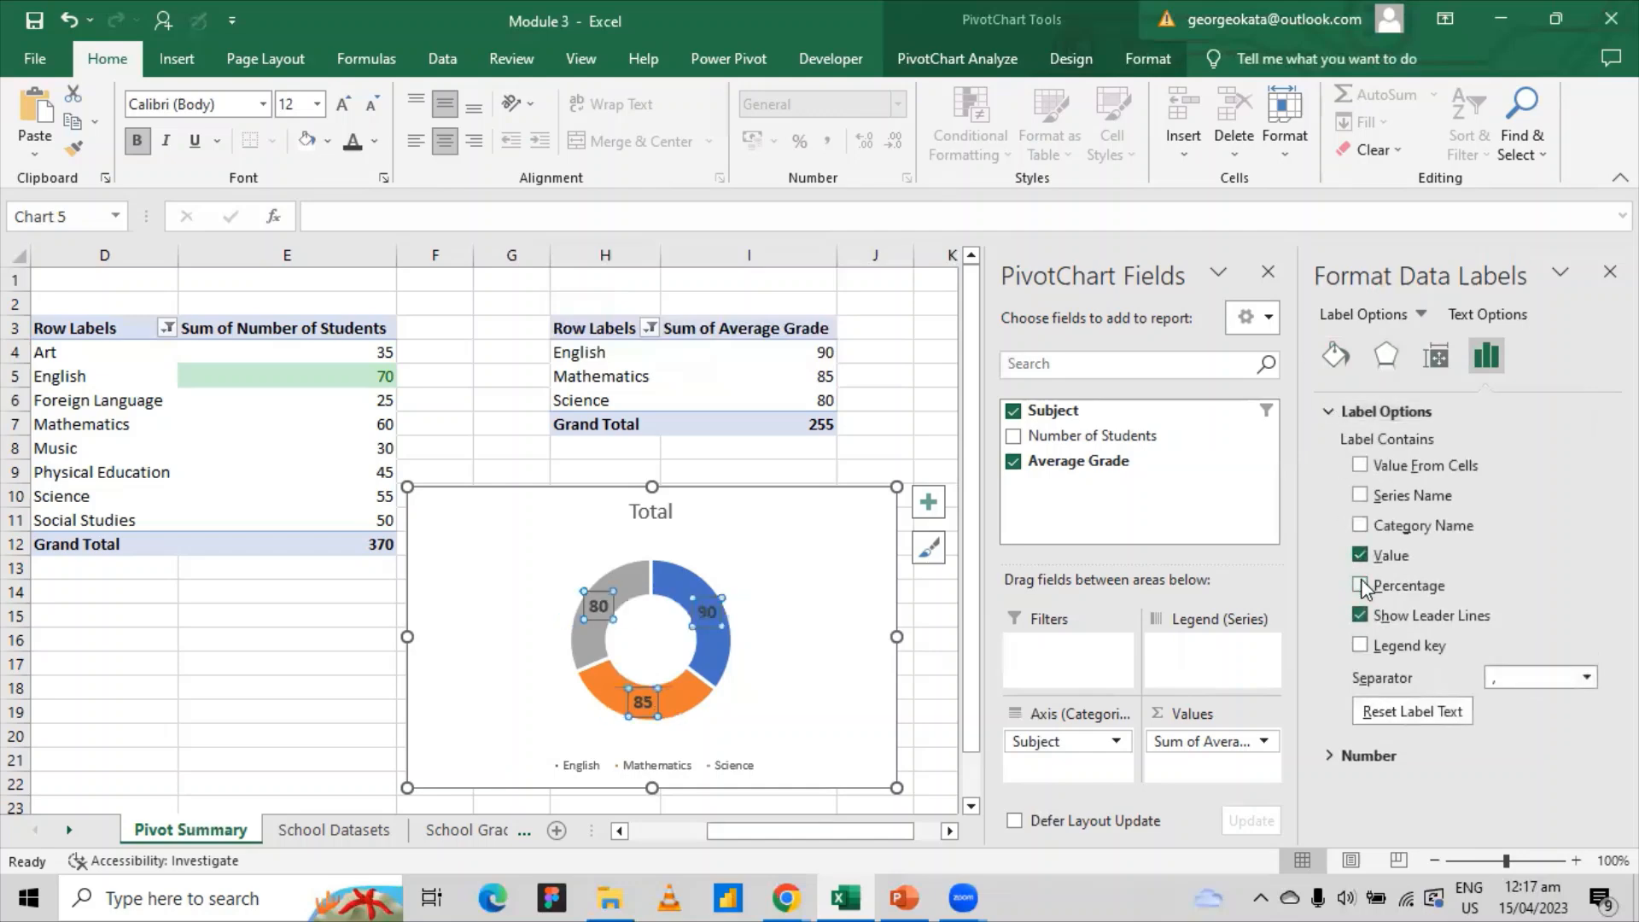
left_click(1360, 586)
left_click(805, 549)
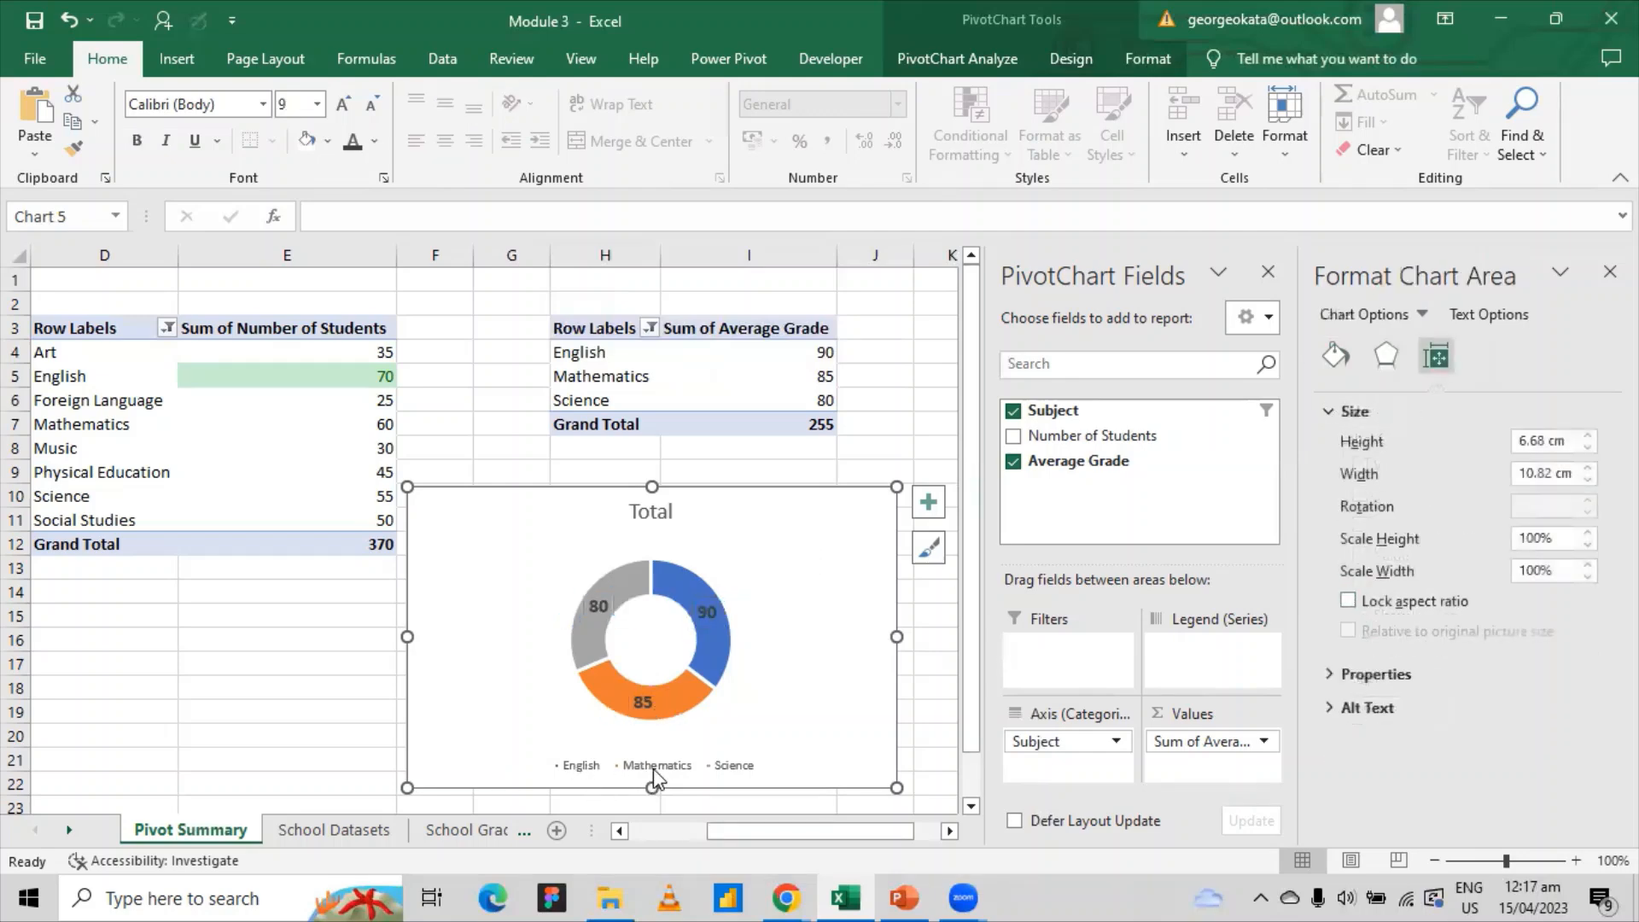
- Change the doughnut chart's title to "Top 3 Subjects by Grade"
left_click(653, 512)
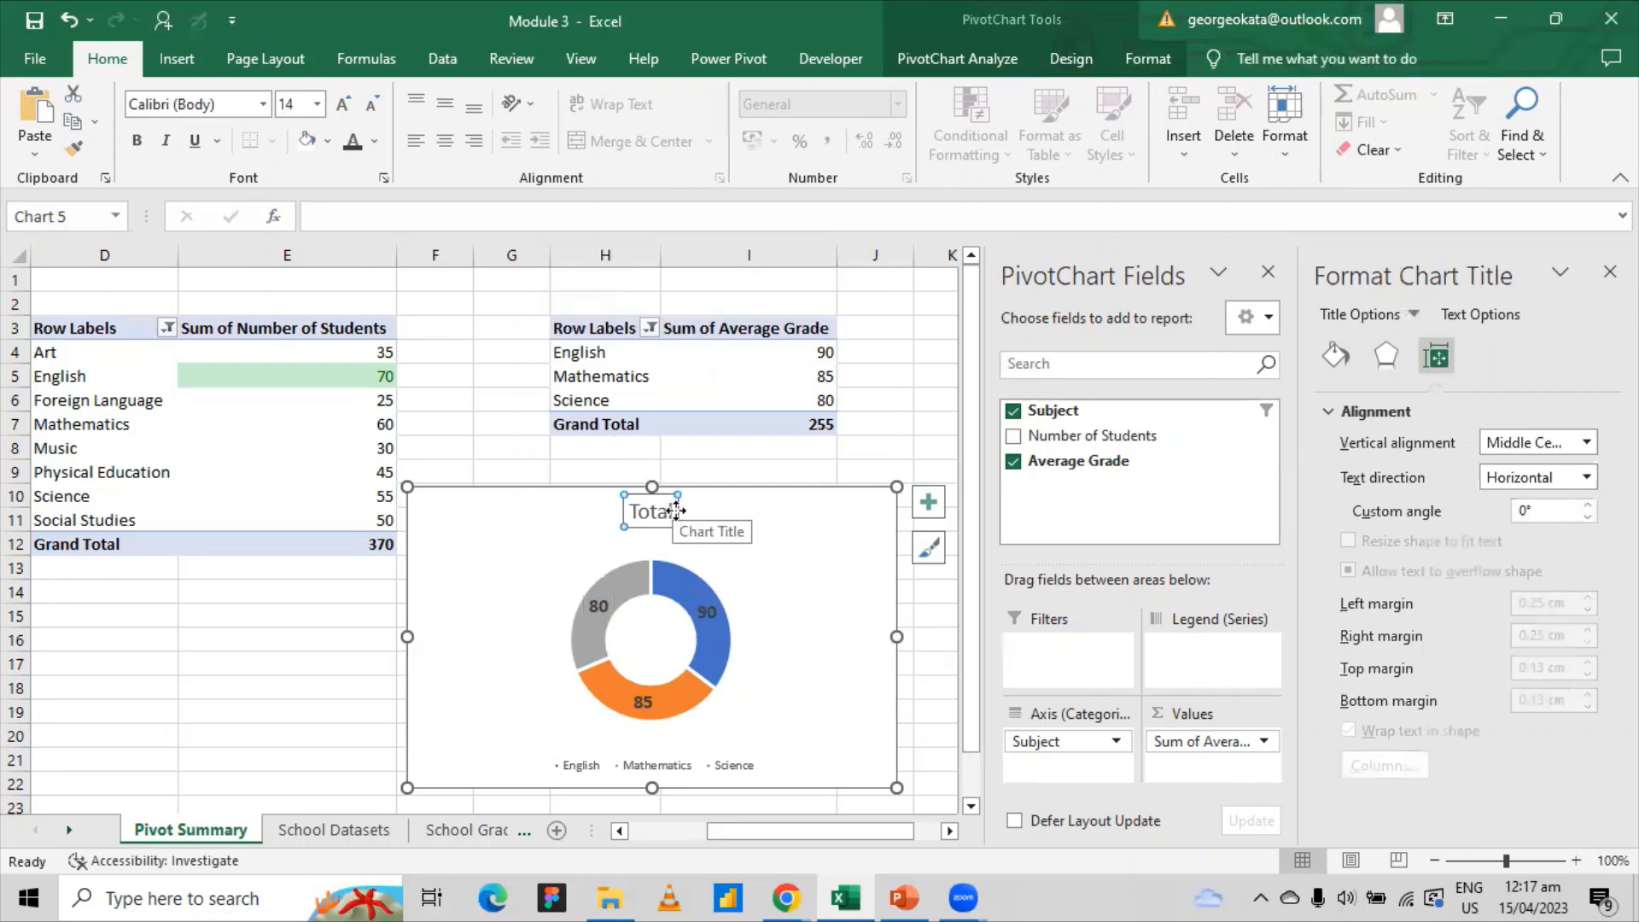
left_click(674, 512)
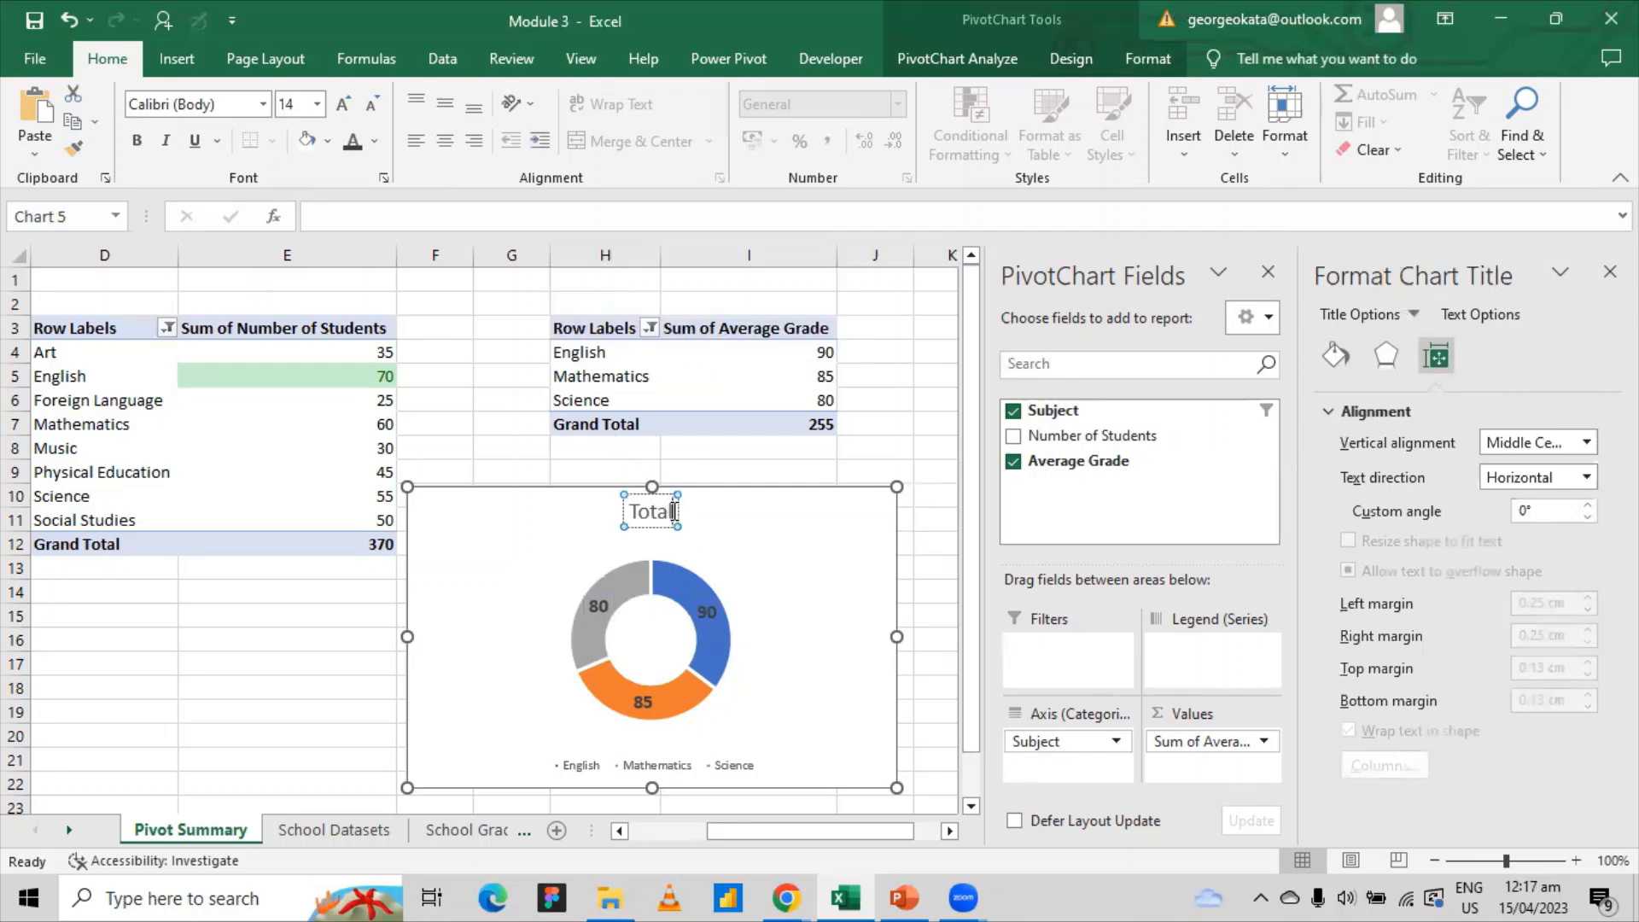
key("BackSpace")
key("BackSpace")
key("BackSpace")
type("p 3")
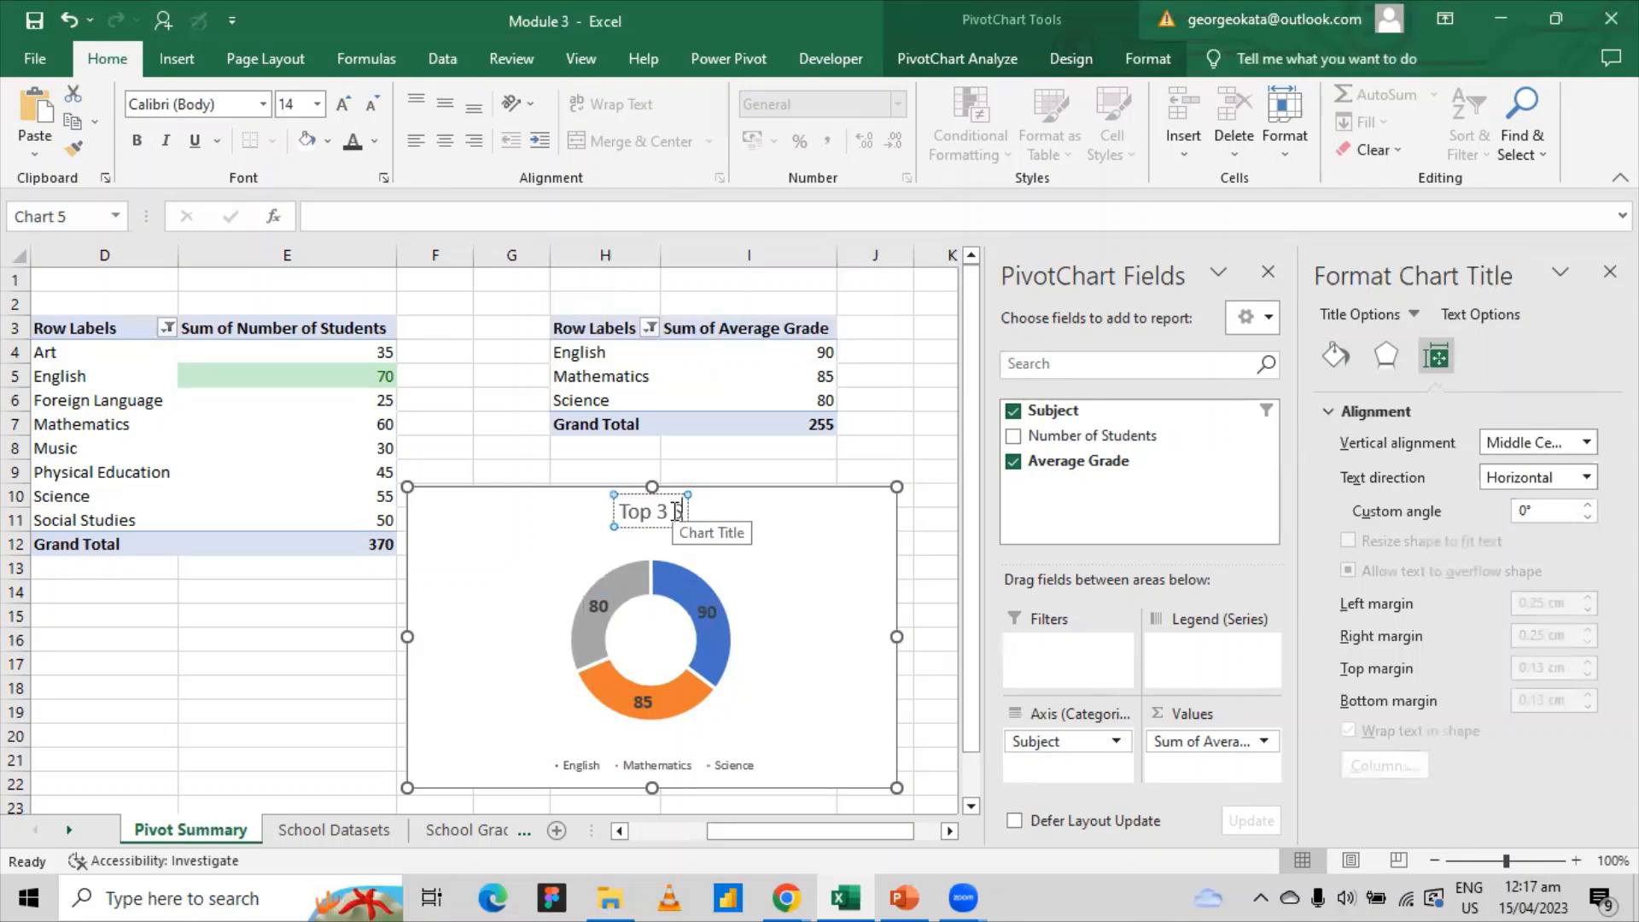
type("Sub")
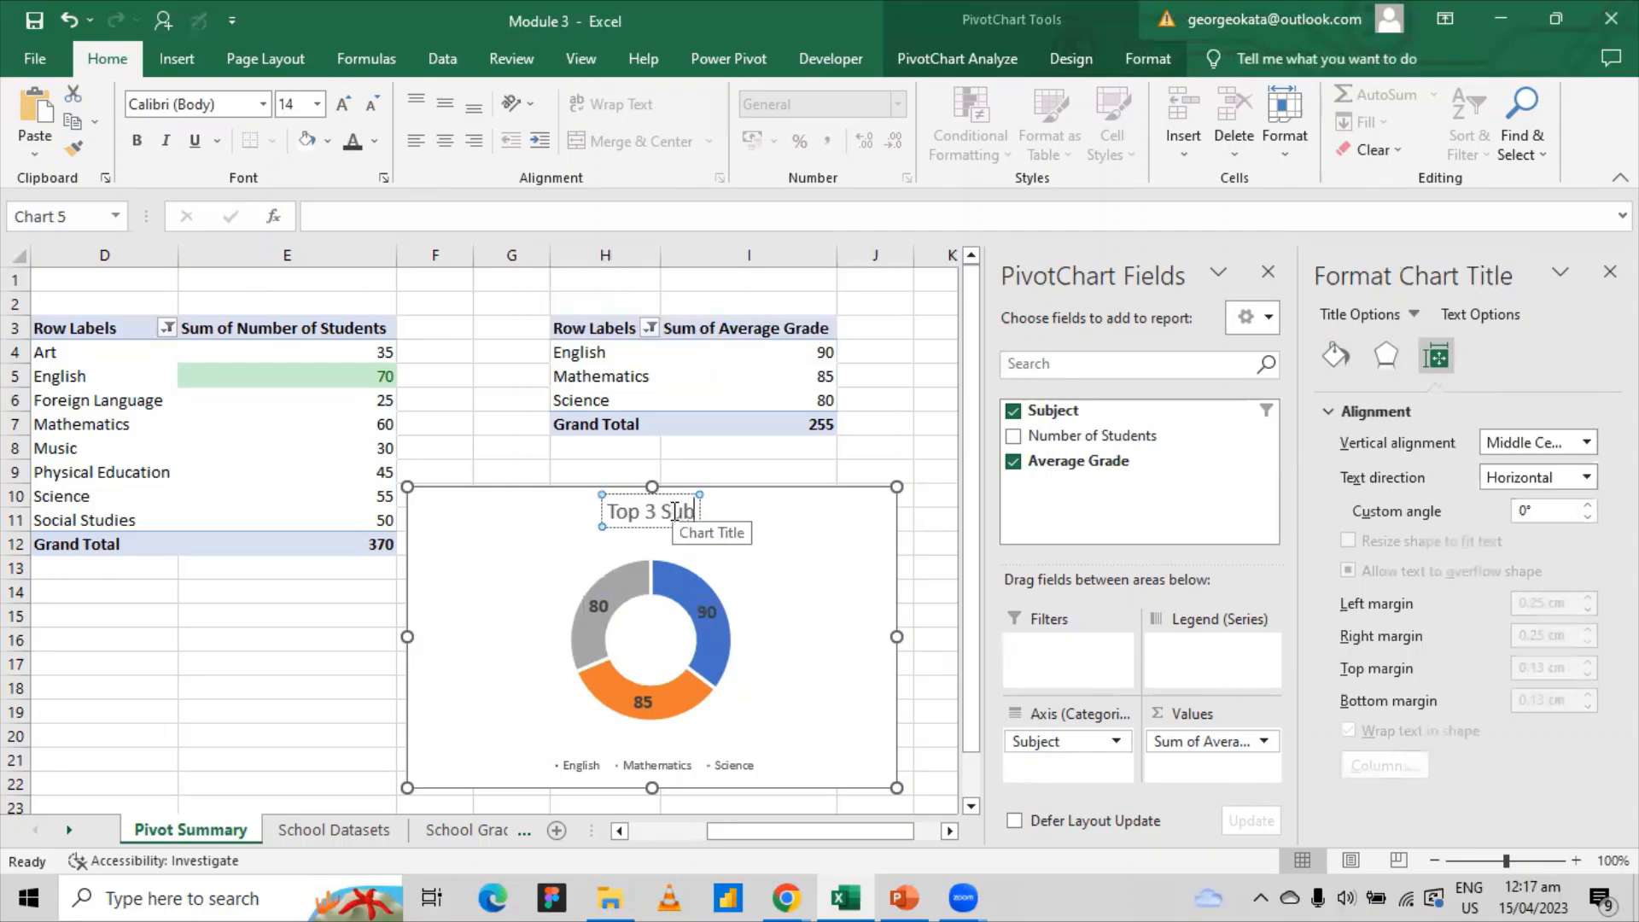
type("jects by Grade")
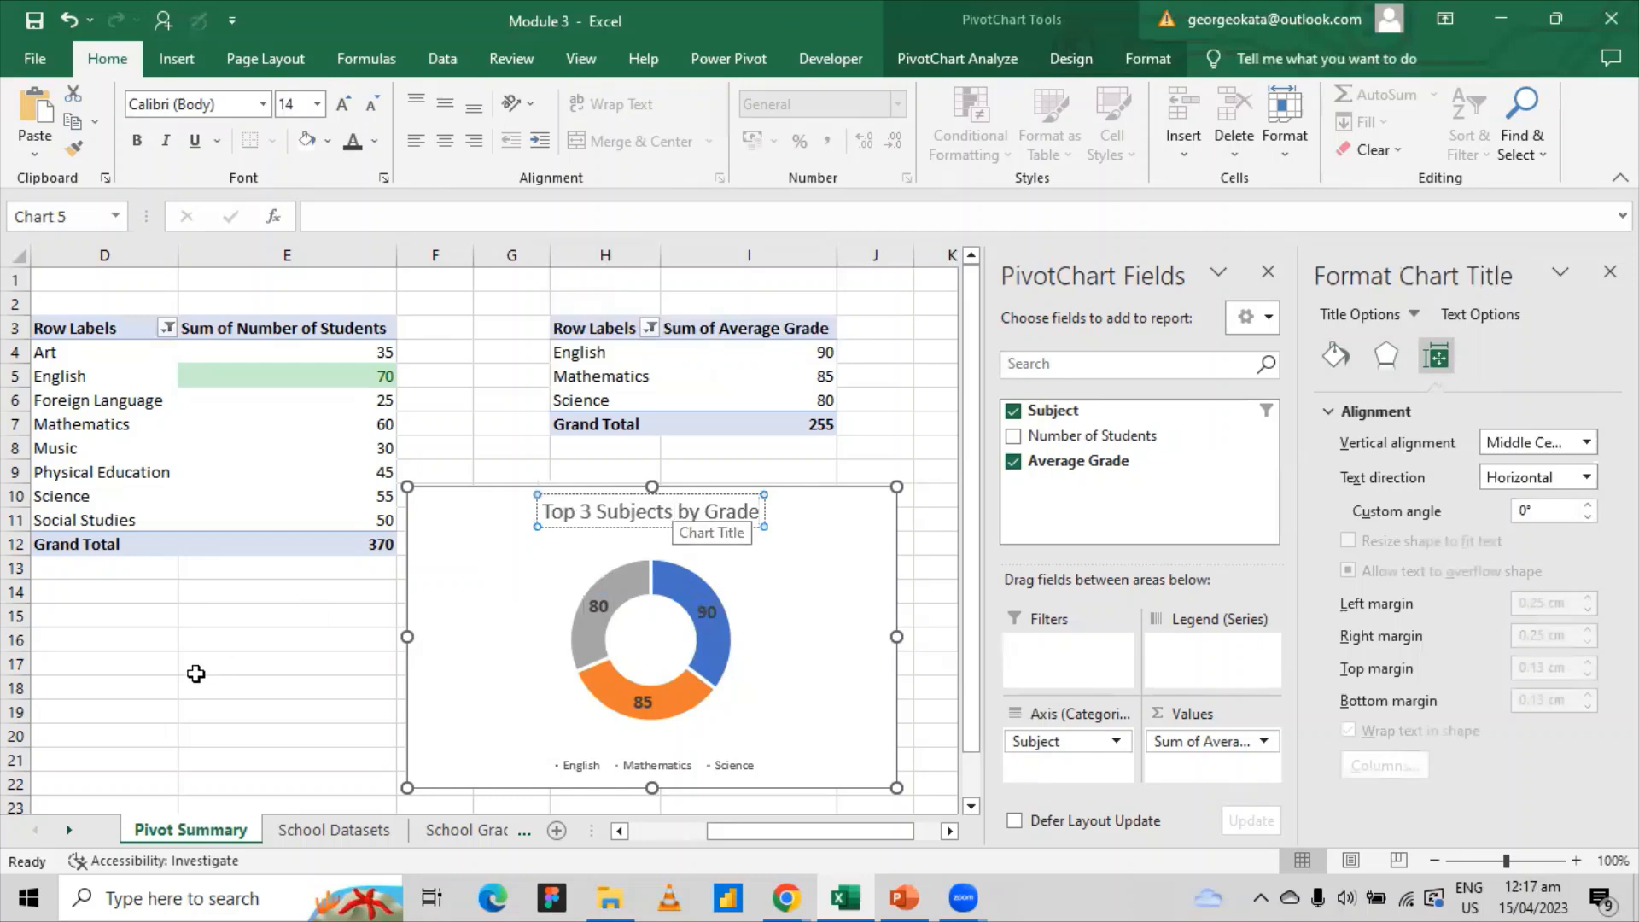
- Cut the "Top 3 Subjects by Grade" doughnut chart from the Pivot Summary sheet
left_click(196, 673)
left_click(794, 636)
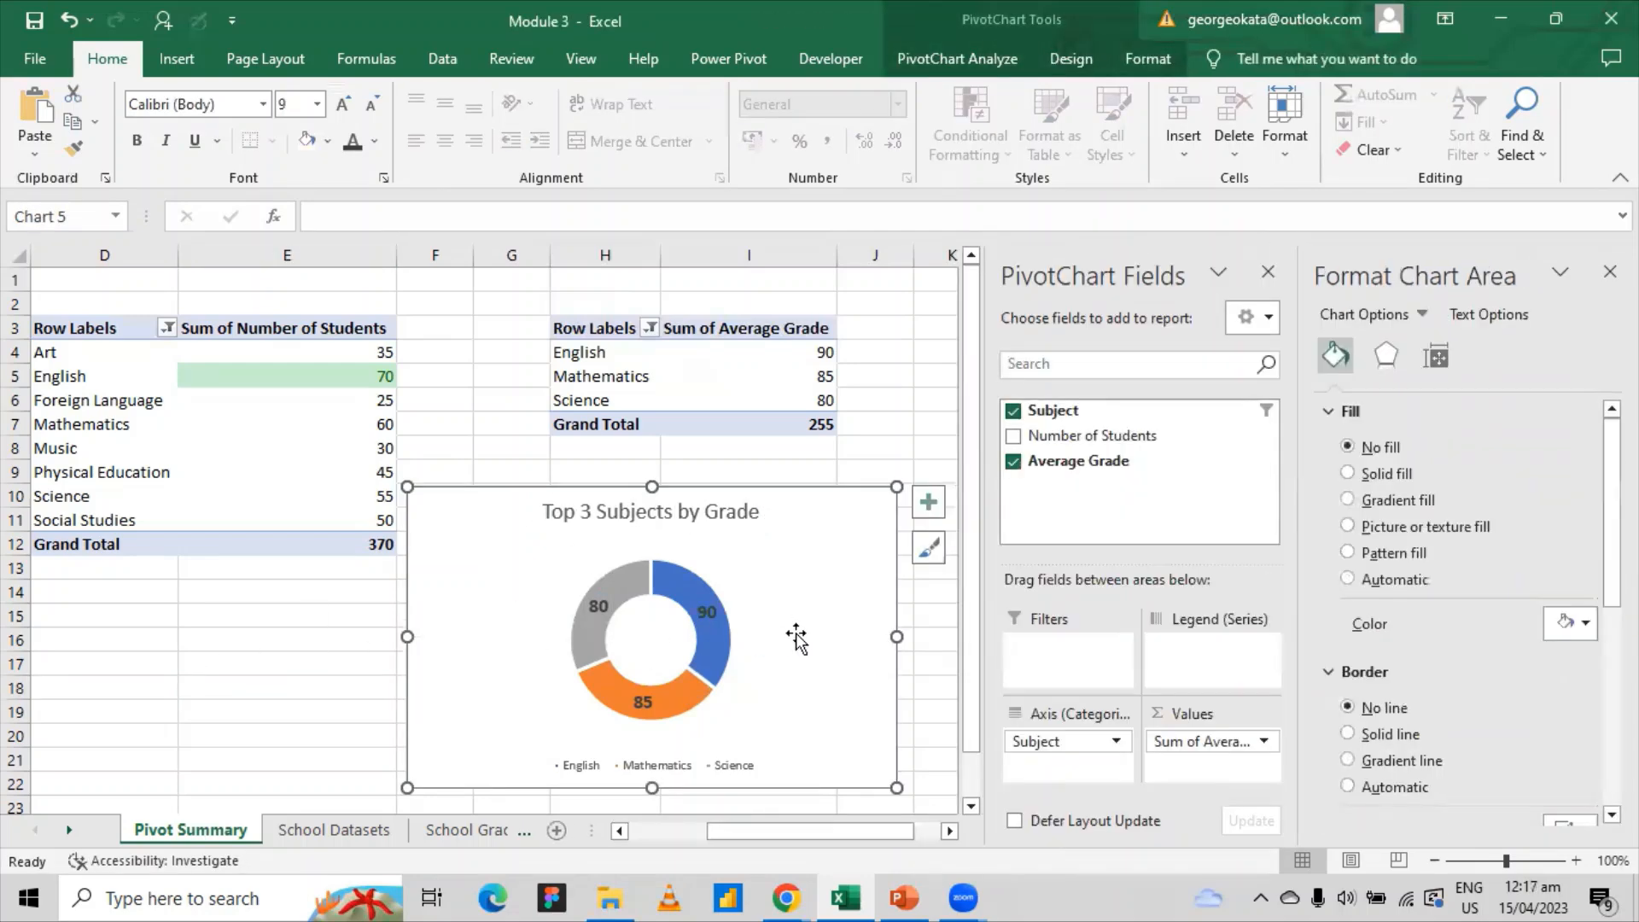
right_click(800, 642)
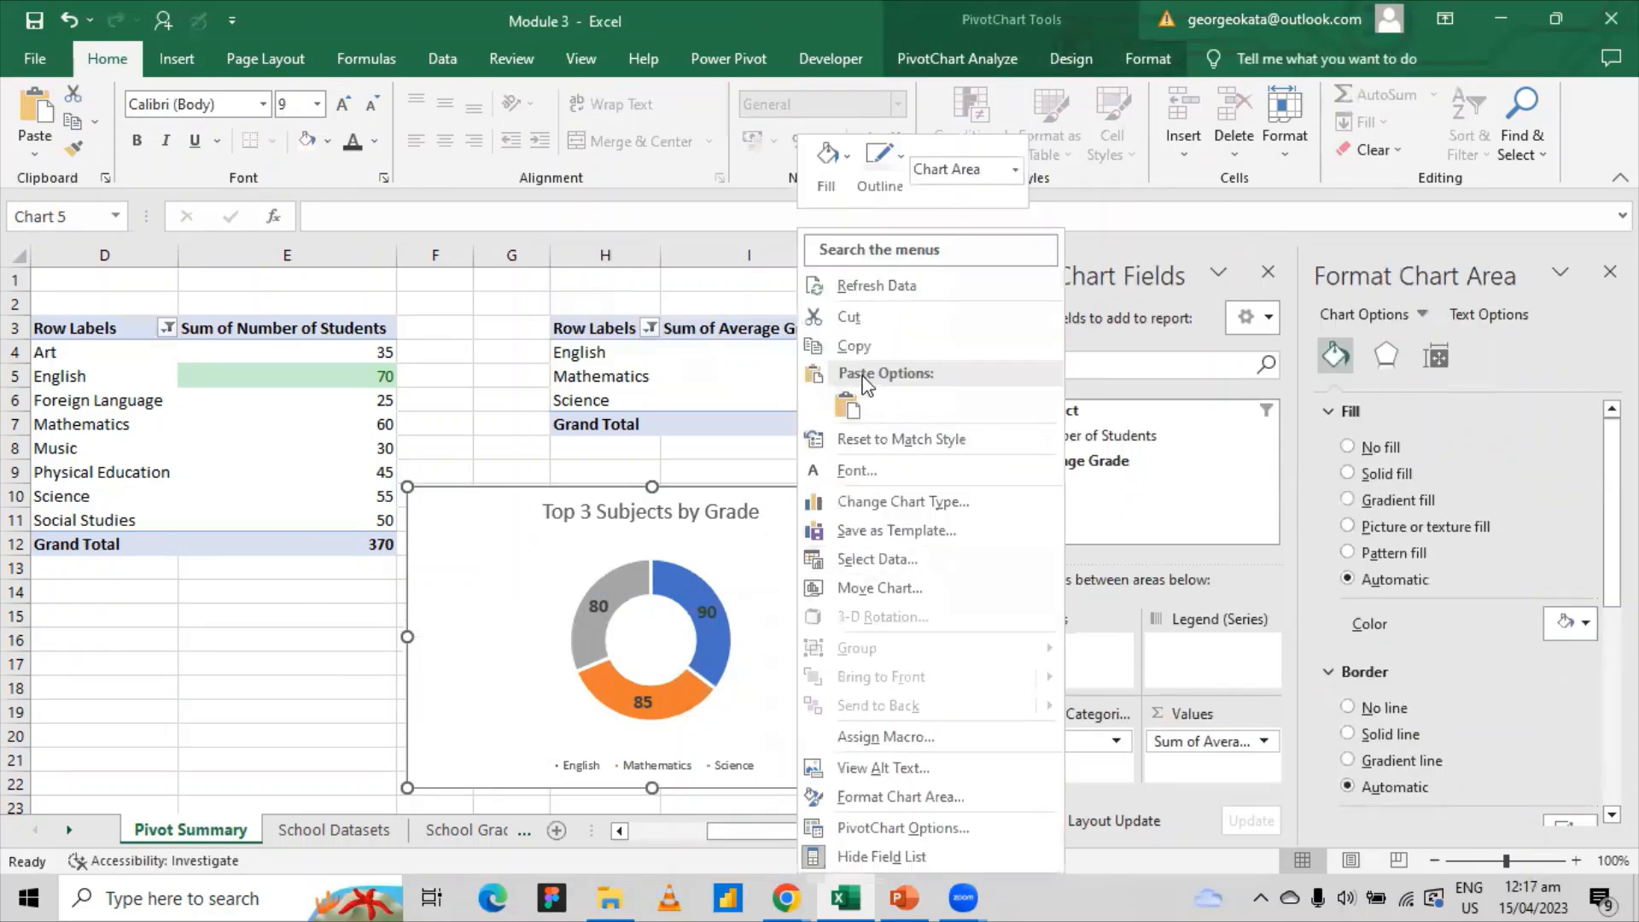
left_click(884, 317)
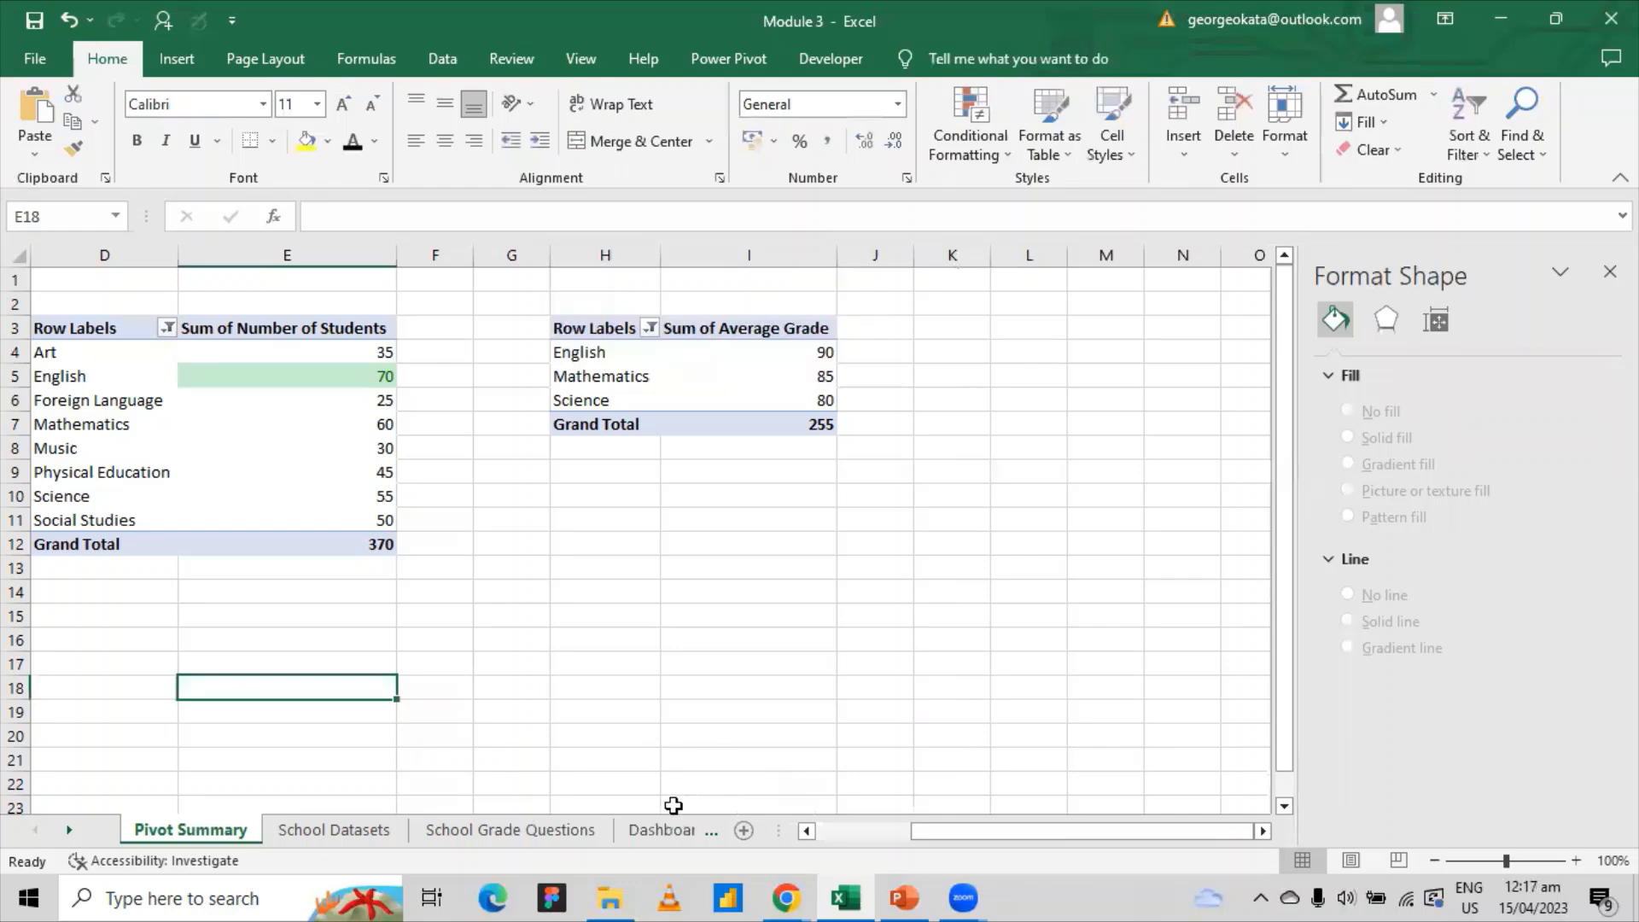
- Paste the doughnut chart on the Dashboard sheet at cell M6, above the column chart
left_click(666, 829)
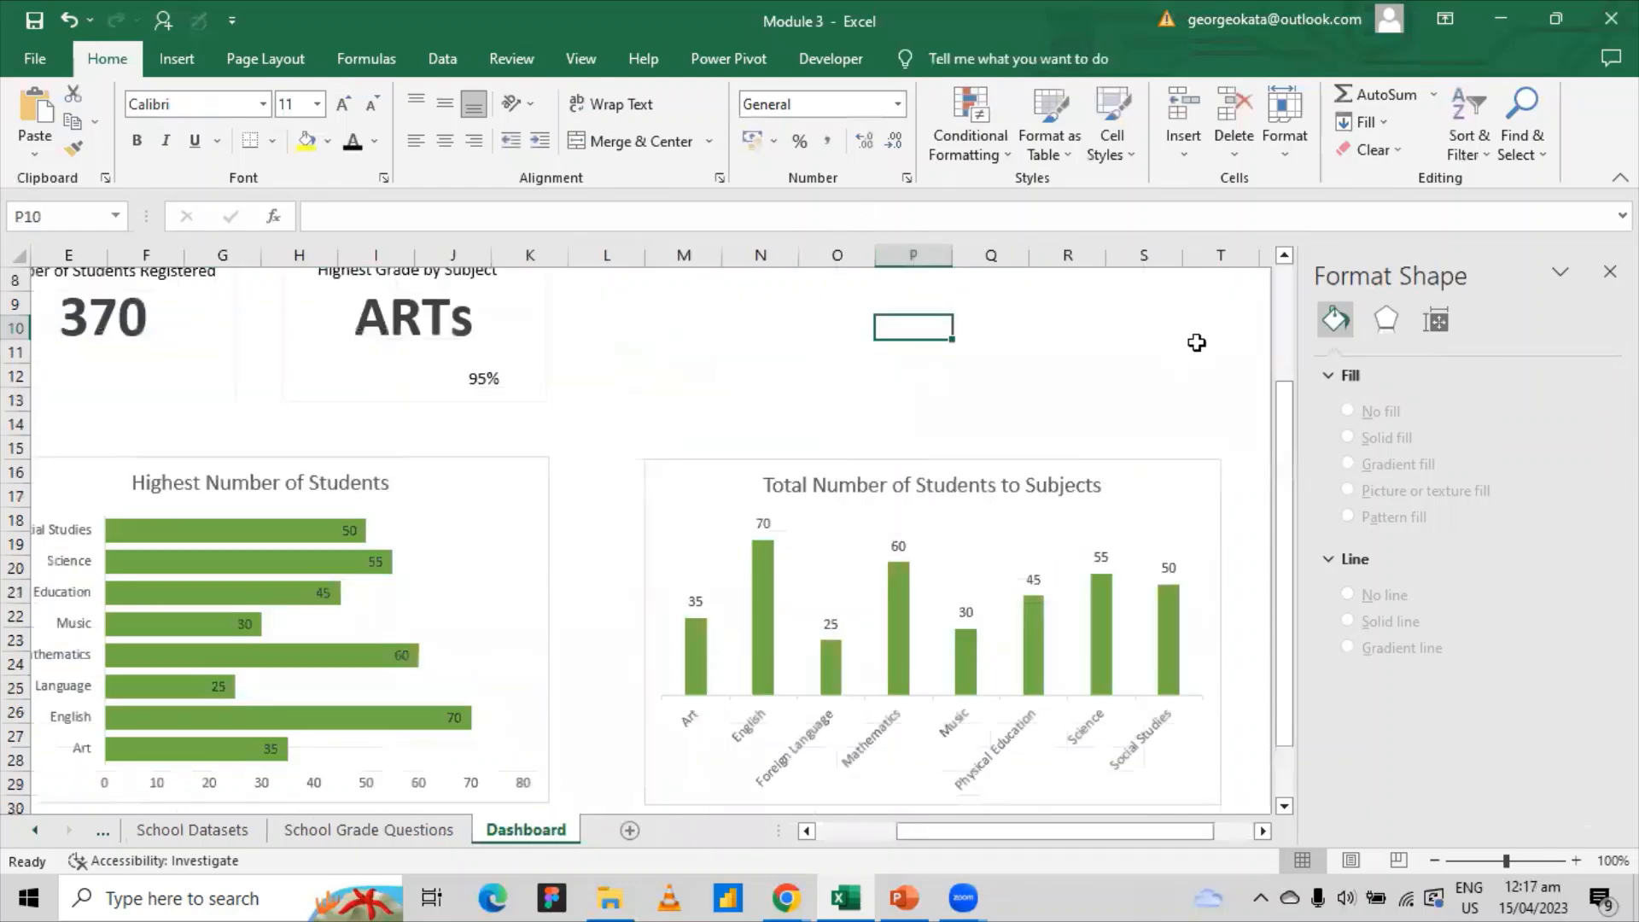
scroll(1277, 323, "up", 3)
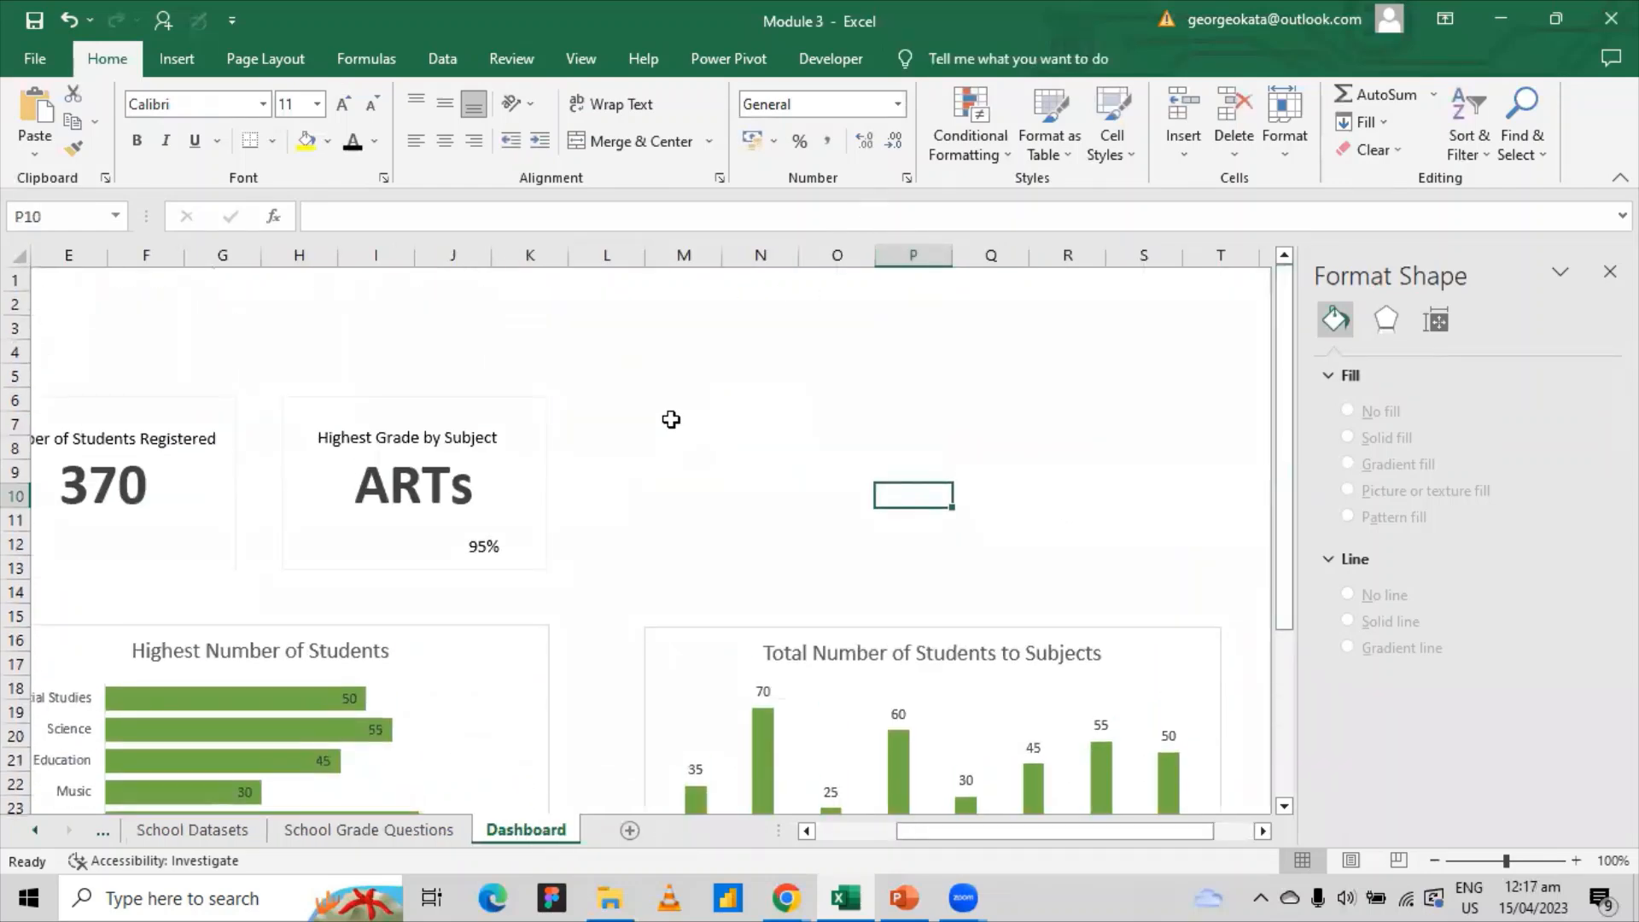
left_click(671, 420)
left_click(654, 400)
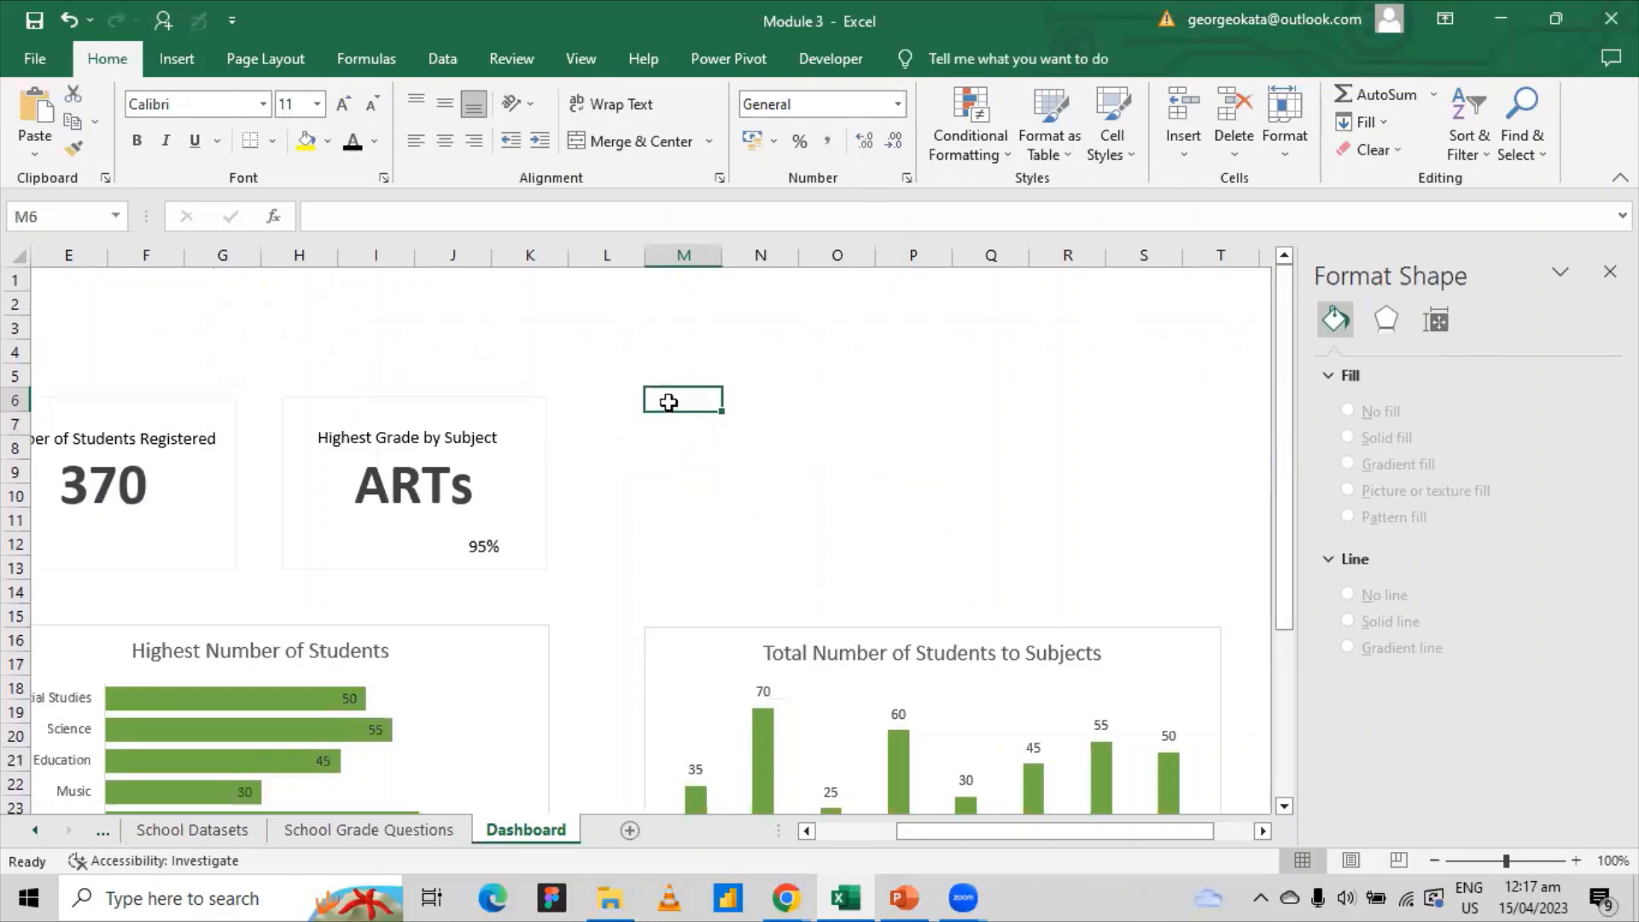
right_click(666, 404)
left_click(756, 439)
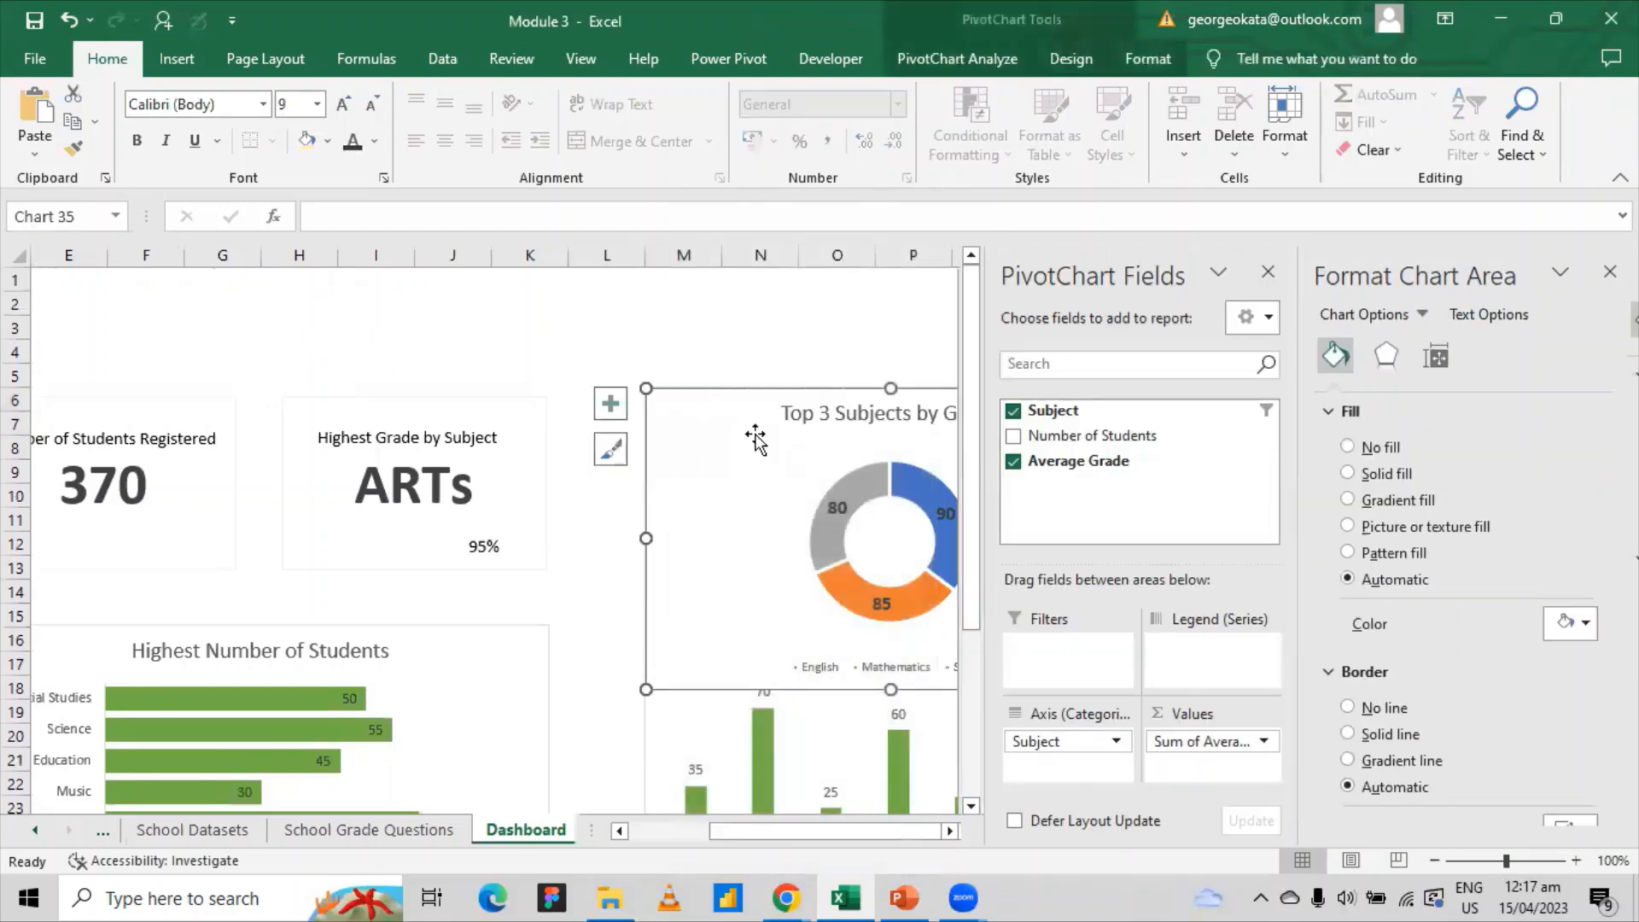
- Close the PivotChart field list and the chart formatting pane to free up space around the dashboard
left_click(625, 325)
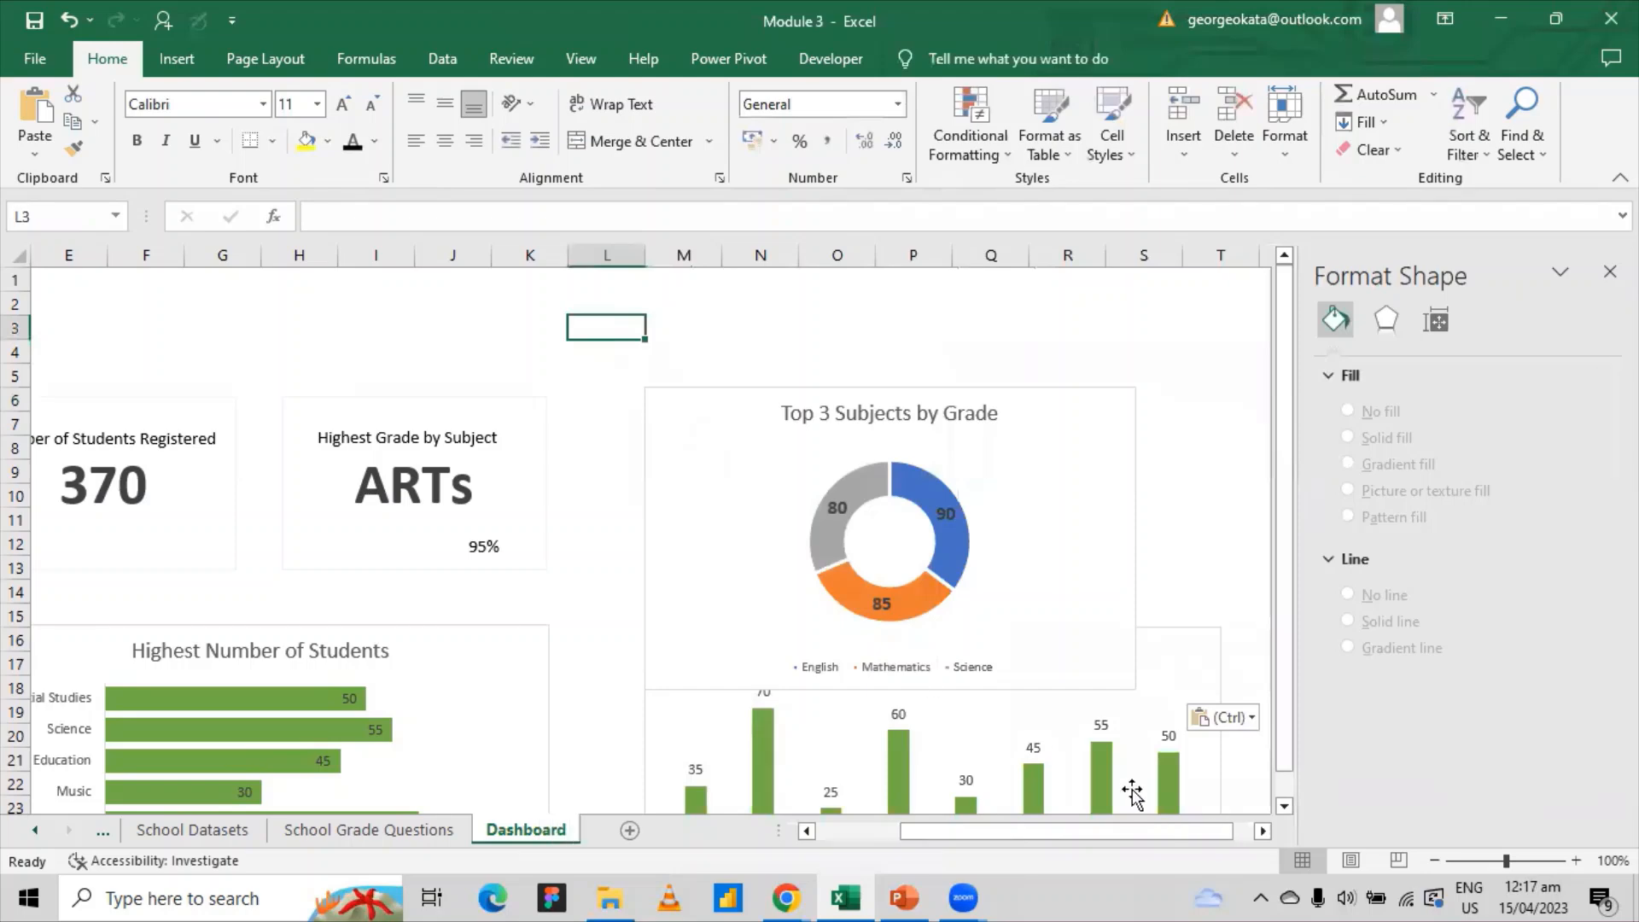
left_click(1161, 733)
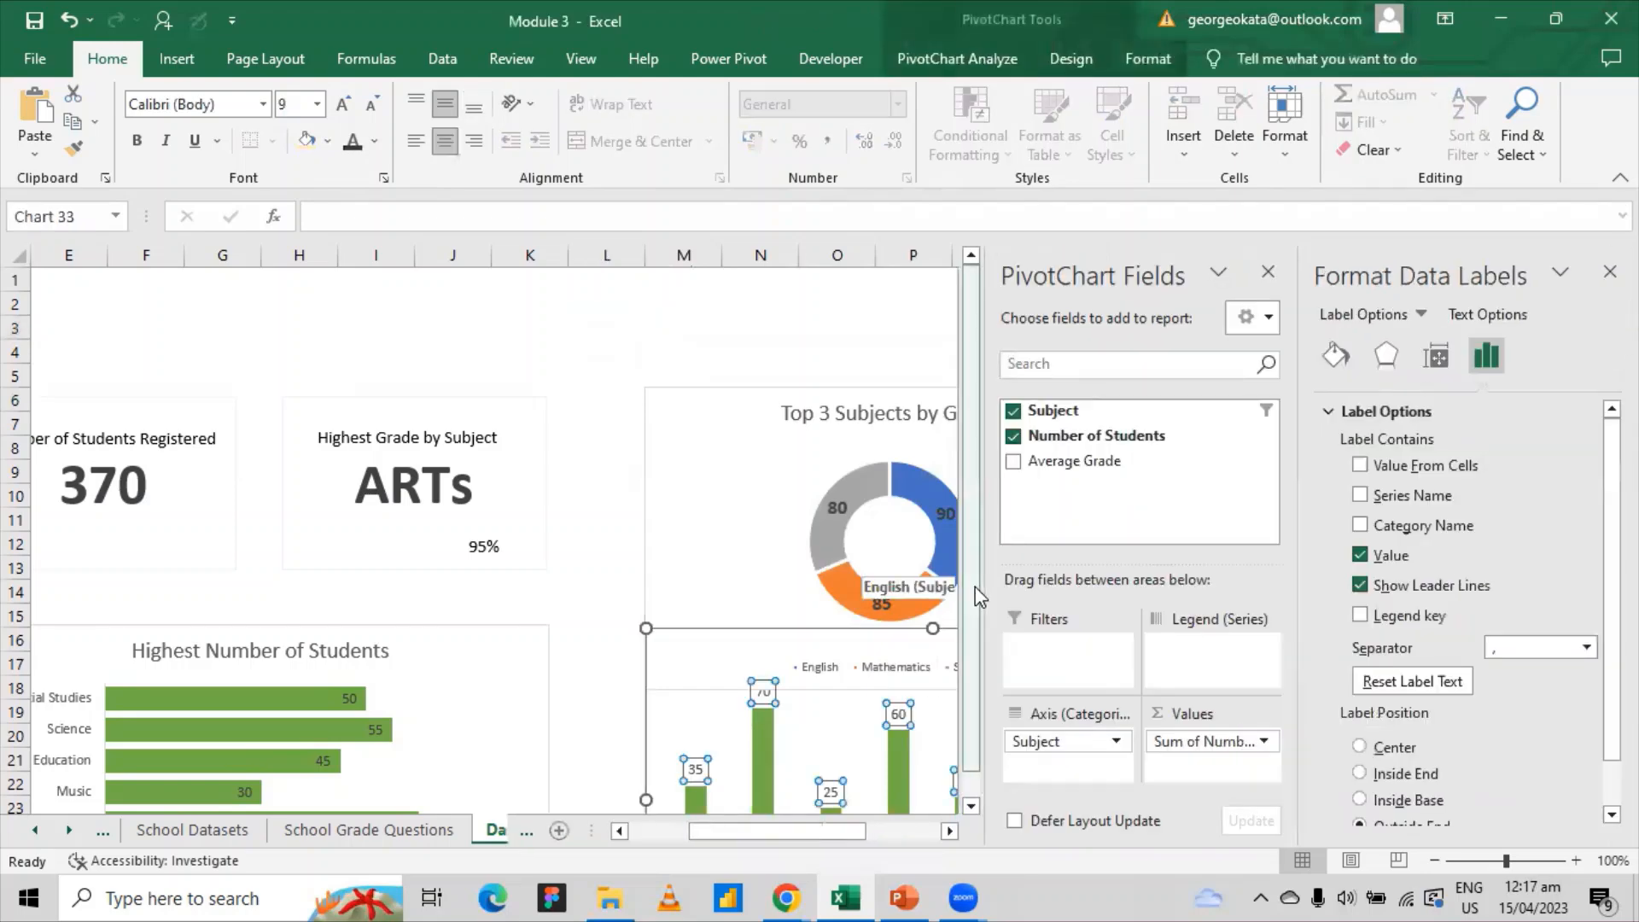
left_click(760, 488)
left_click(1279, 278)
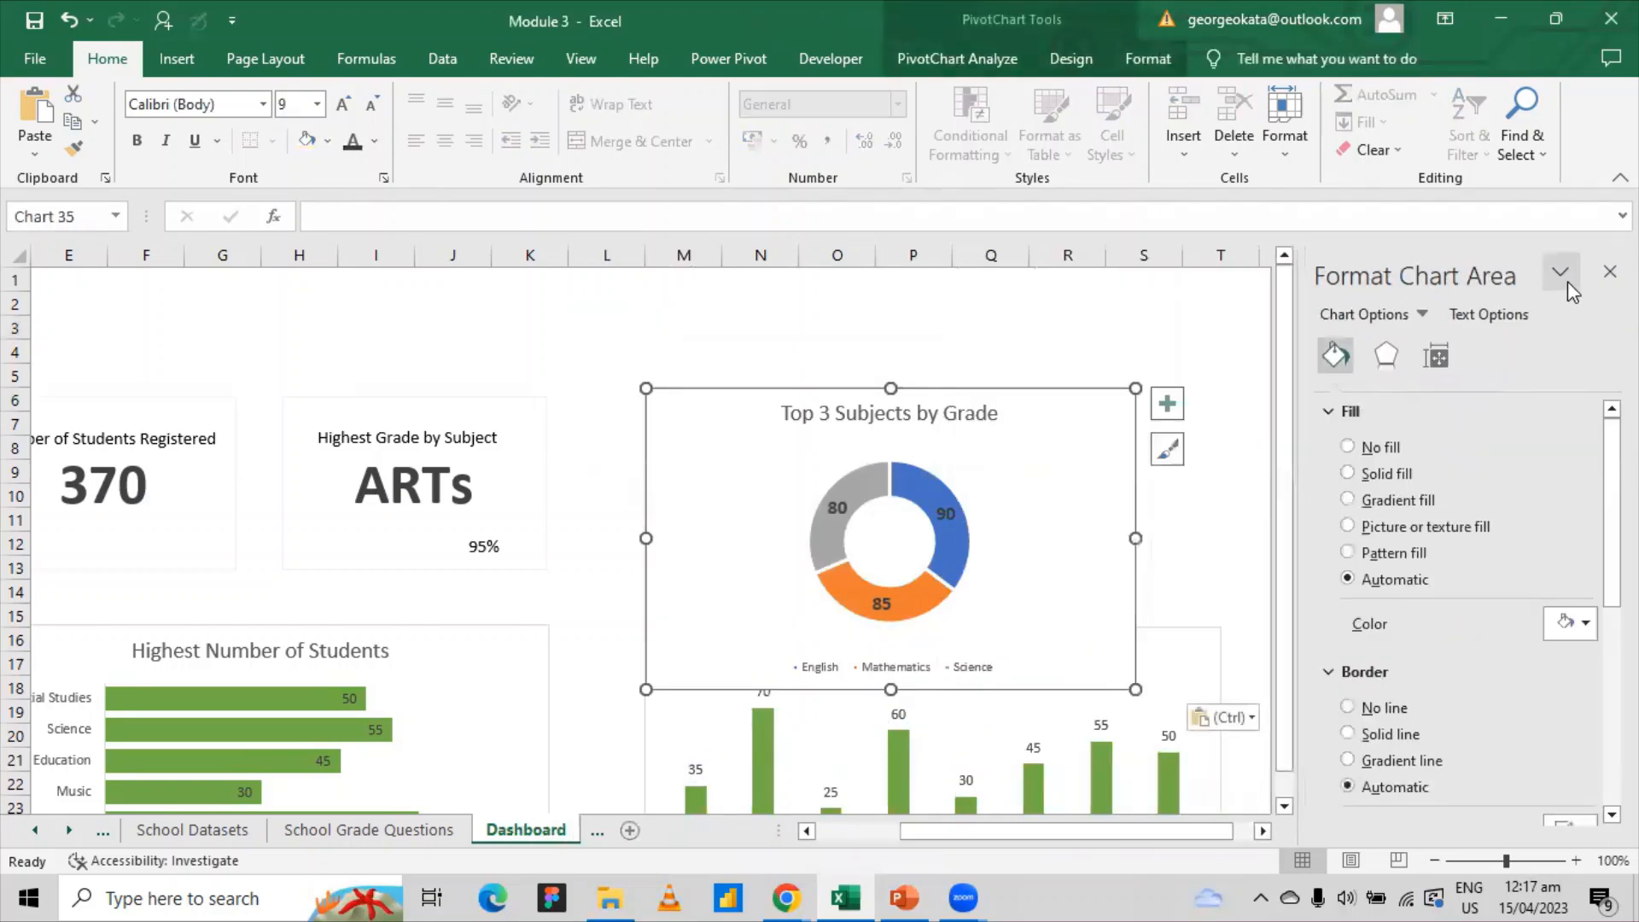
left_click(1610, 272)
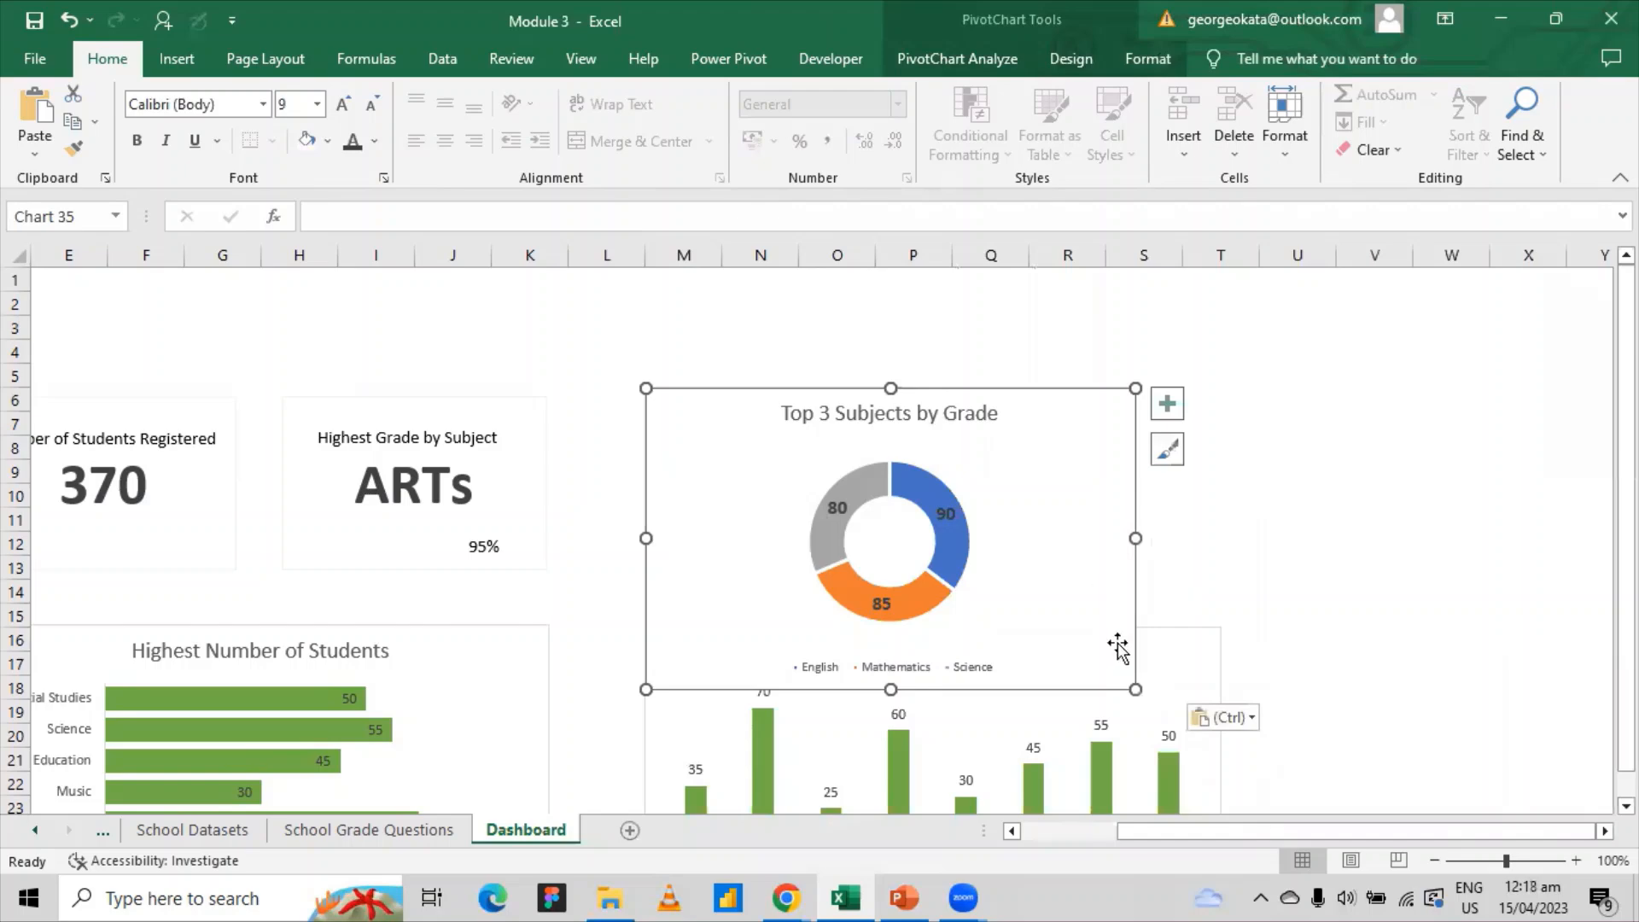
- Resize the doughnut chart to fit above the "Total Number of Students to Subjects" chart and align their right edges
left_click_drag(1135, 688, 1096, 620)
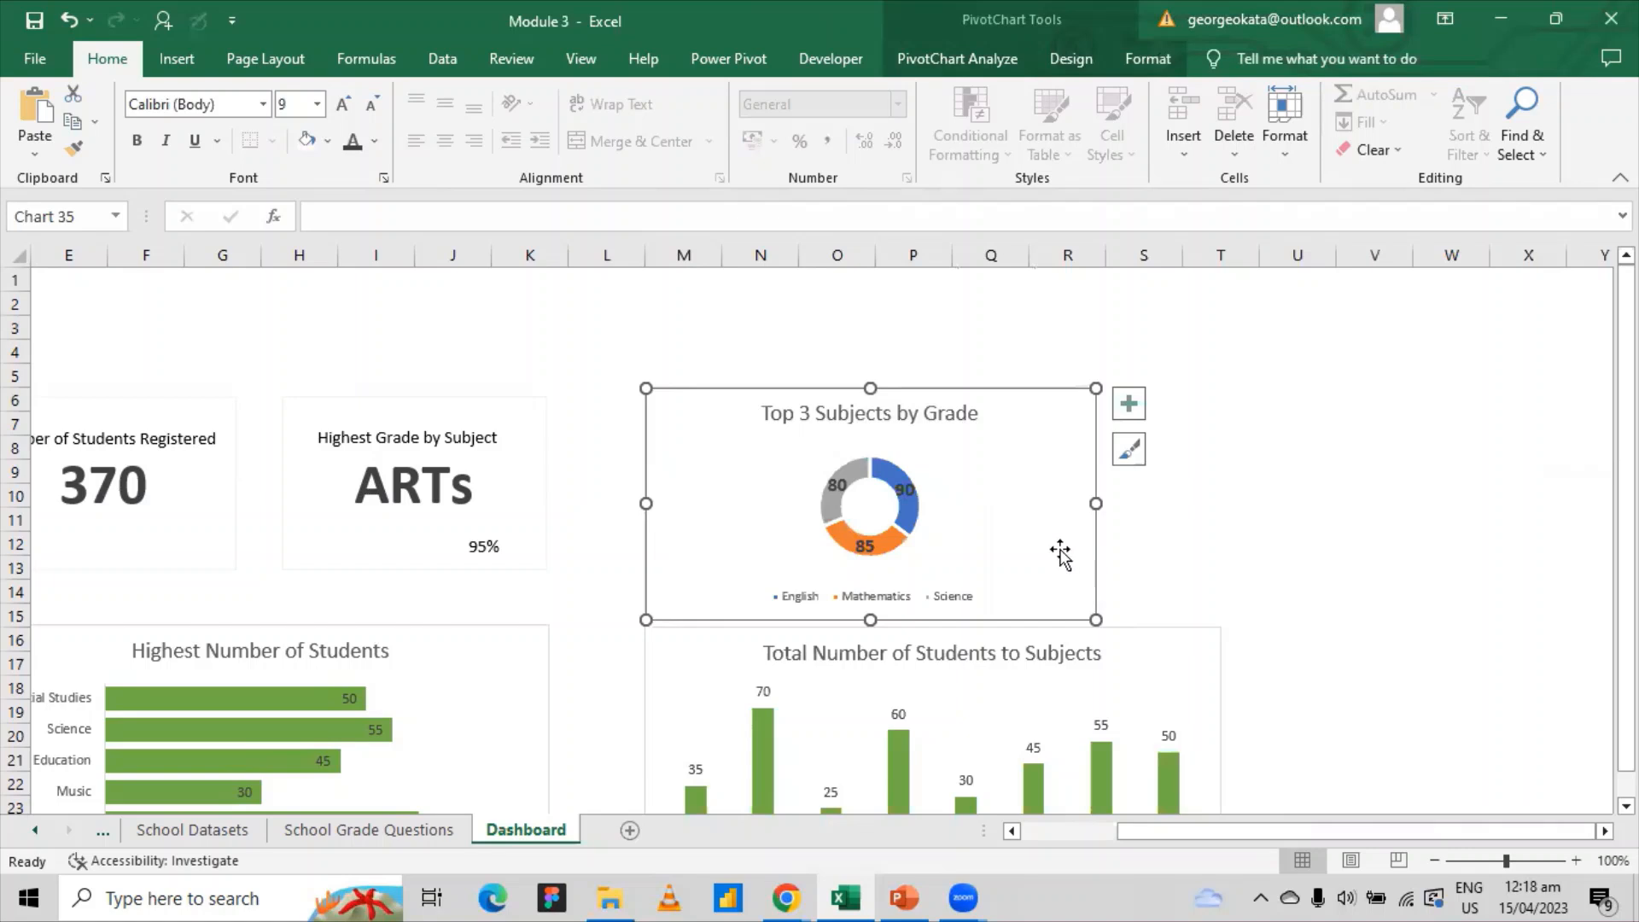
left_click_drag(1059, 548, 1182, 543)
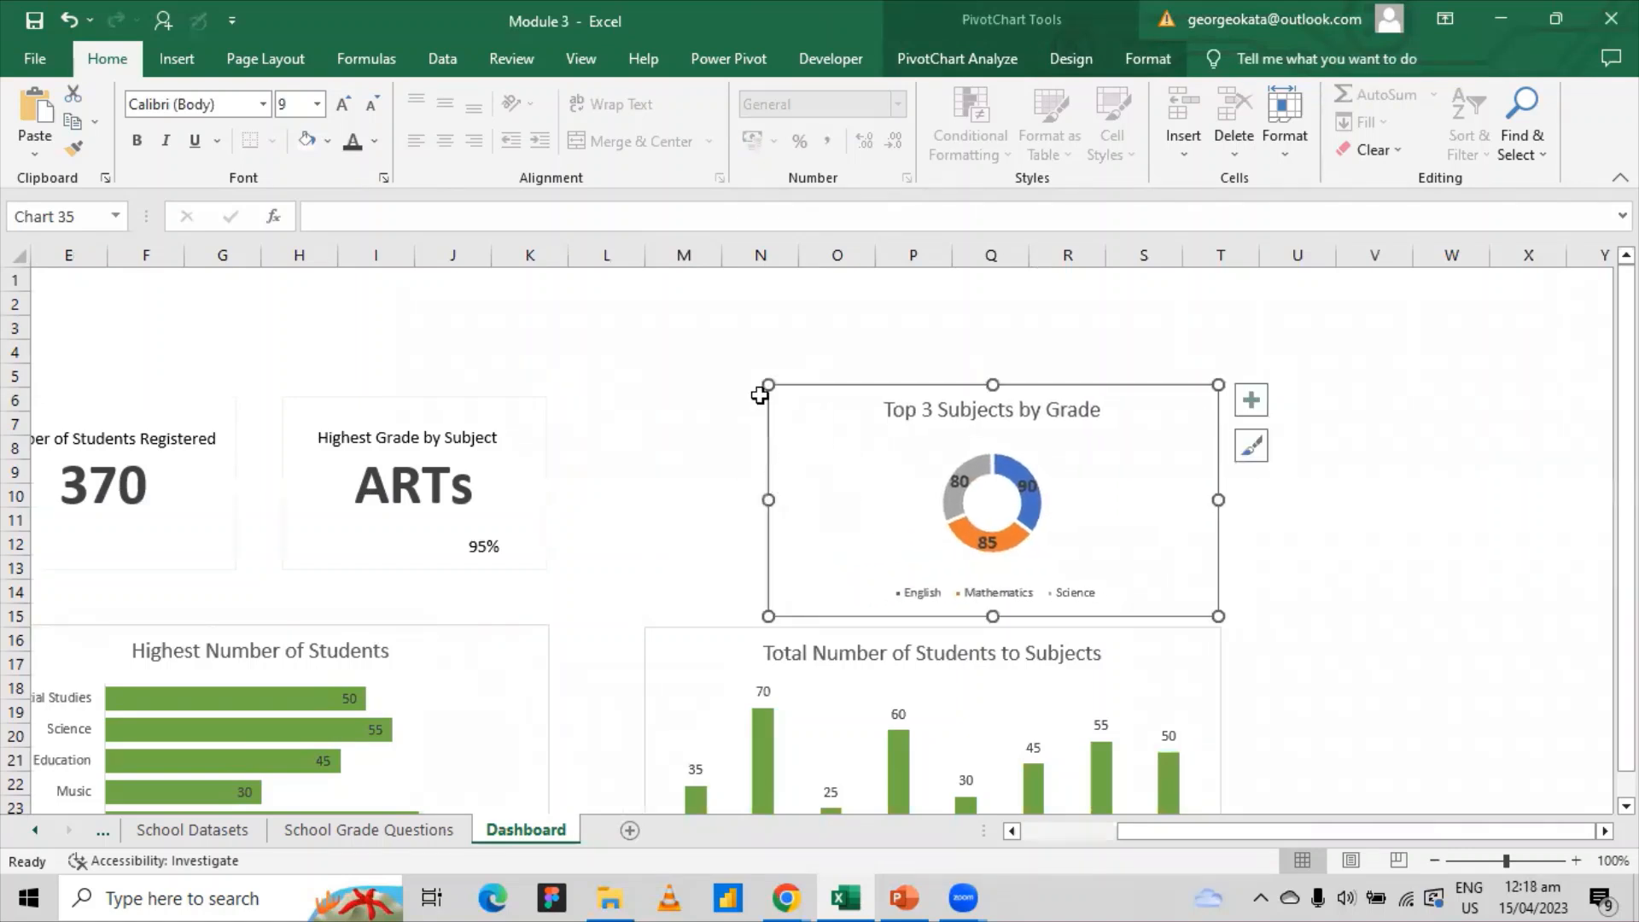
mouse_move(760, 386)
left_mouse_down()
mouse_move(643, 371)
mouse_move(893, 376)
mouse_move(808, 350)
mouse_move(752, 309)
mouse_move(751, 289)
left_mouse_up()
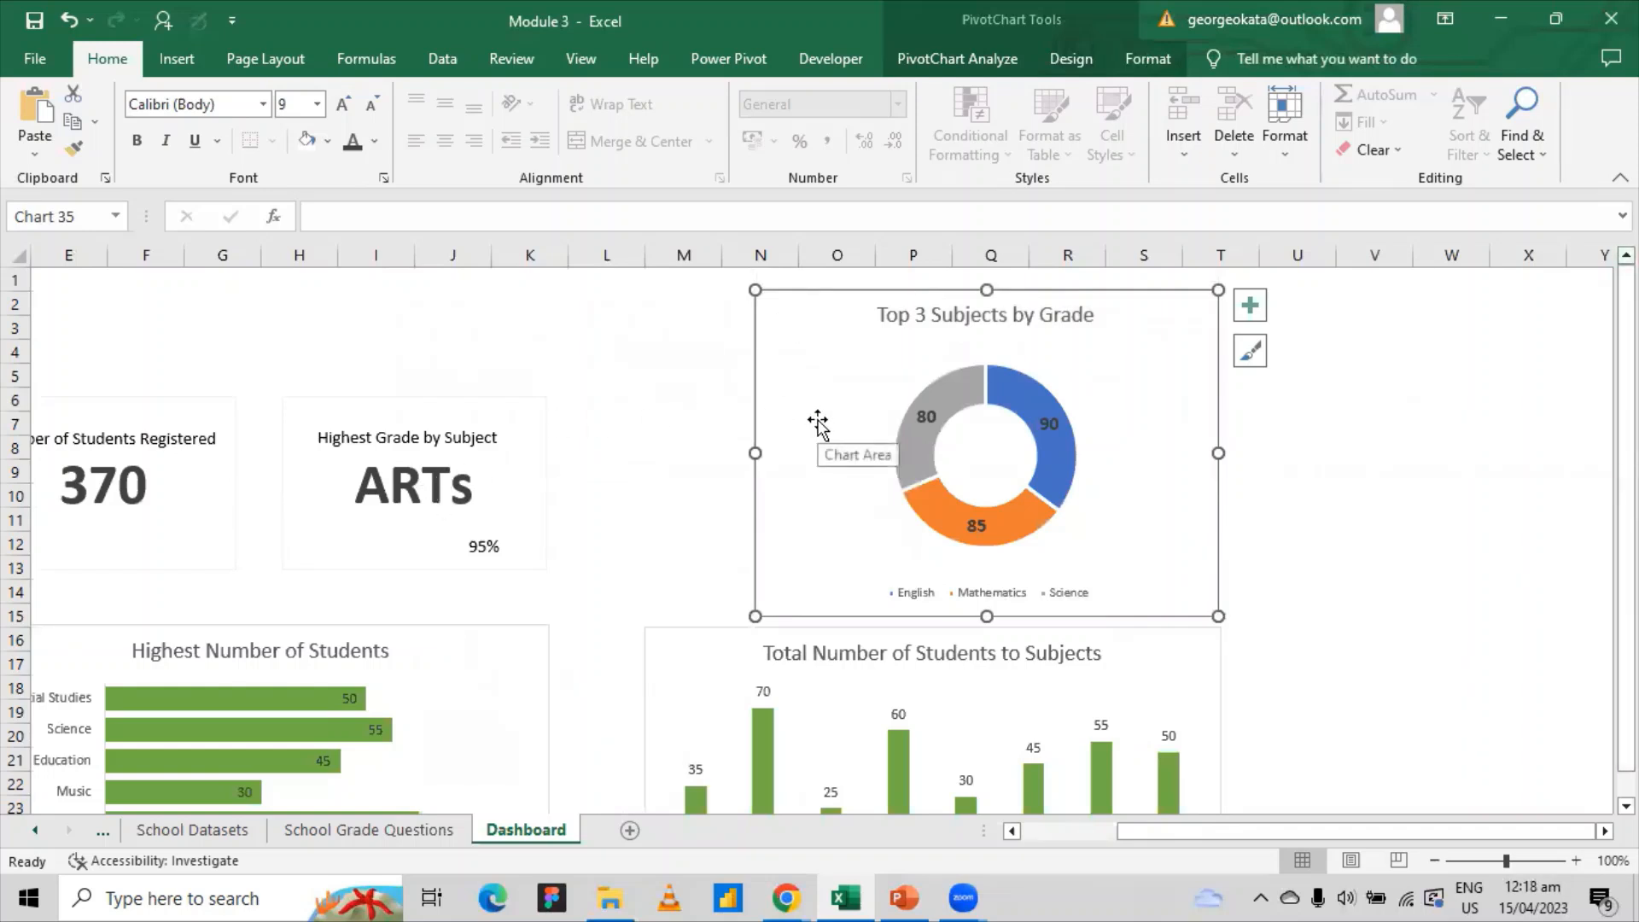
left_click(1362, 613)
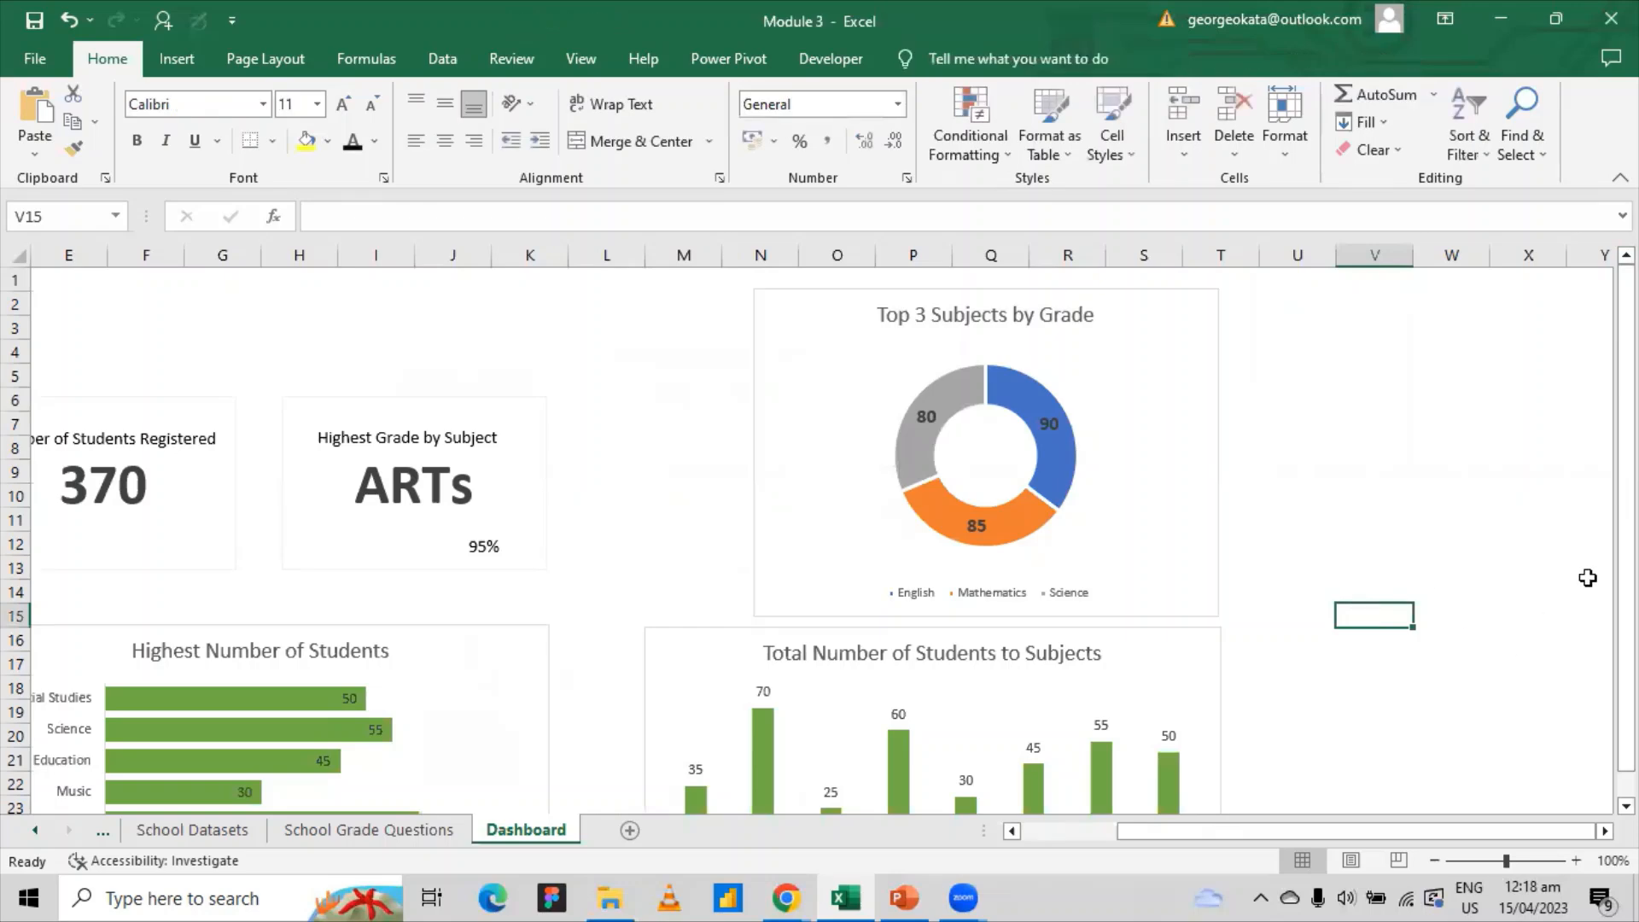
- Zoom the Dashboard out to 64% and move the doughnut chart beside the column chart, aligning their upper edges
left_click(1626, 516)
left_click_drag(1626, 517, 1626, 540)
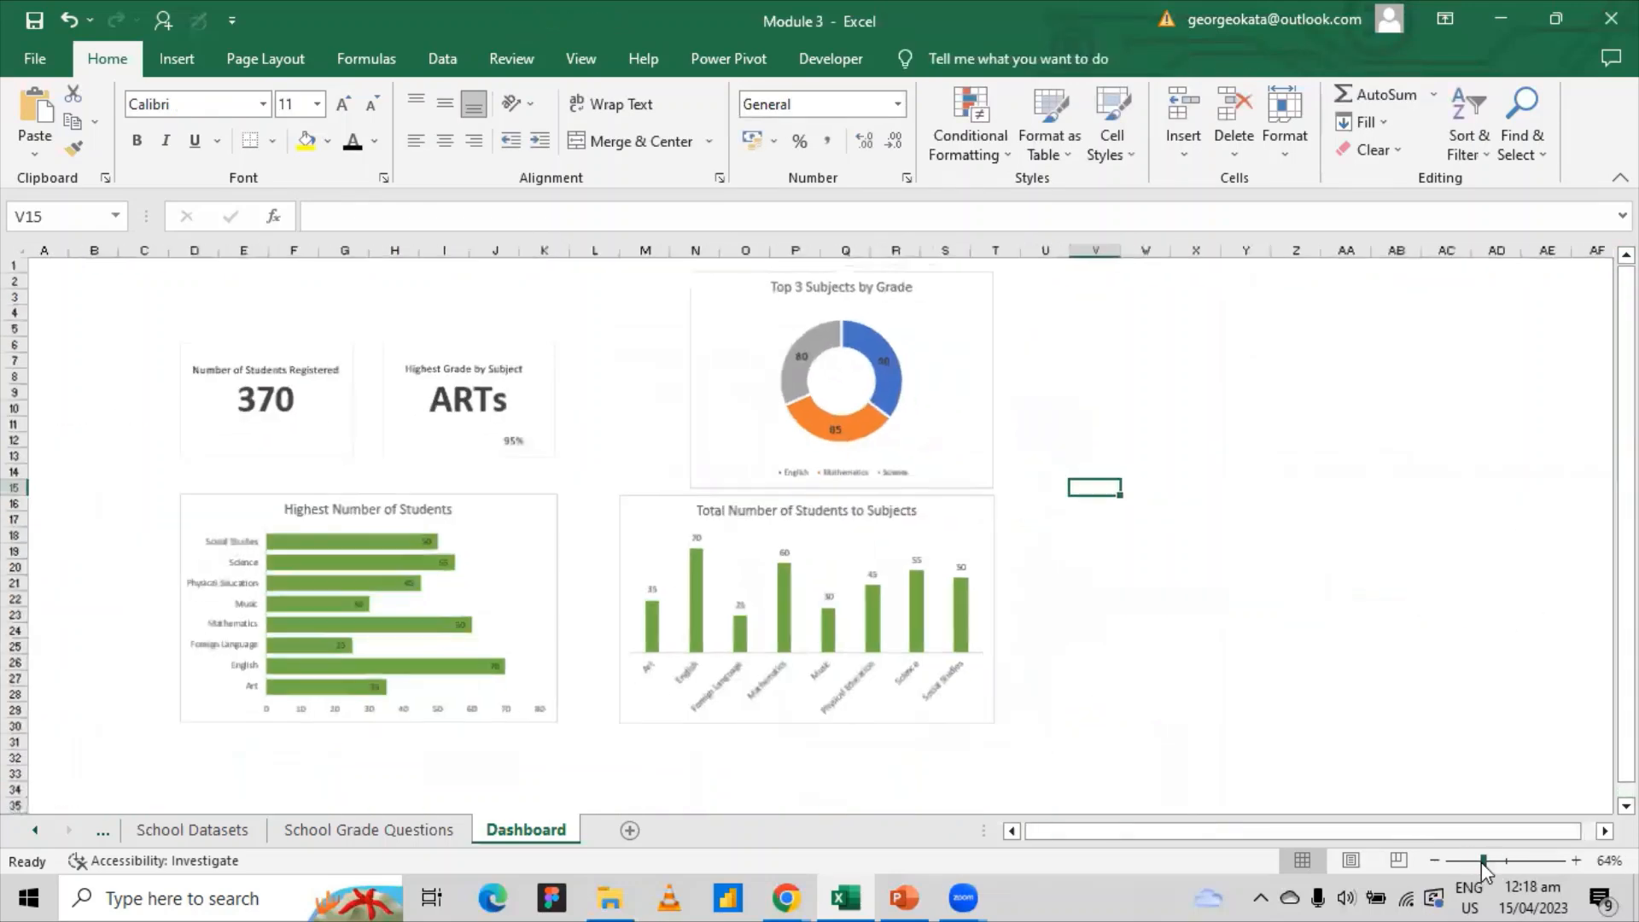
left_click(495, 373)
left_click(512, 342)
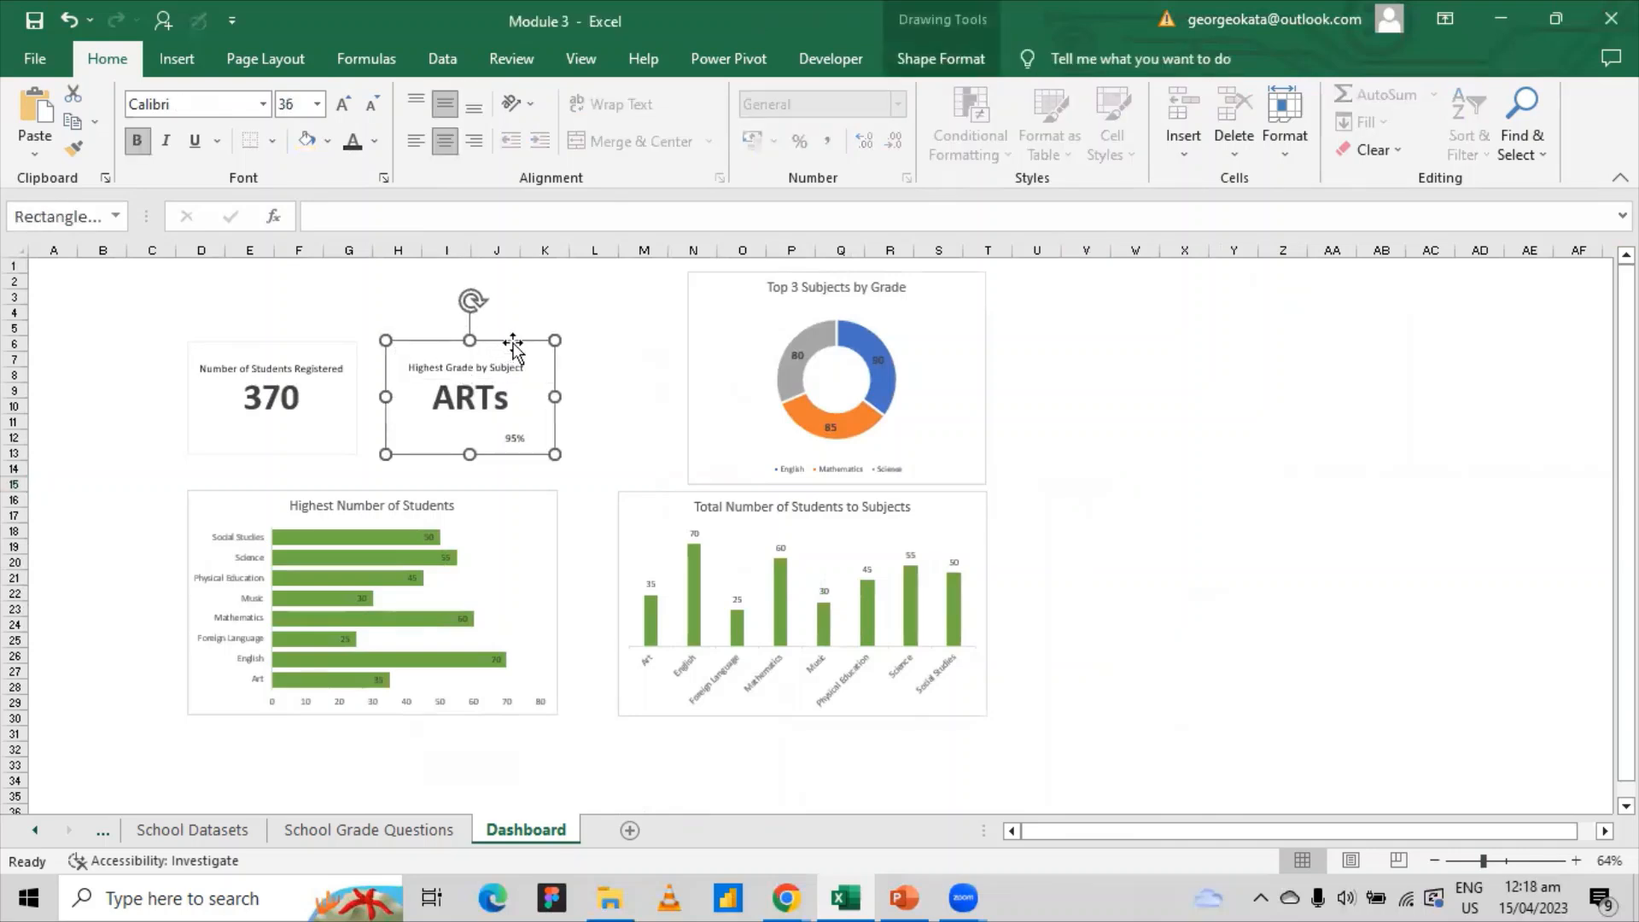
left_click(976, 339)
mouse_move(968, 328)
left_mouse_down()
mouse_move(1218, 578)
mouse_move(1307, 549)
mouse_move(1280, 546)
left_mouse_up()
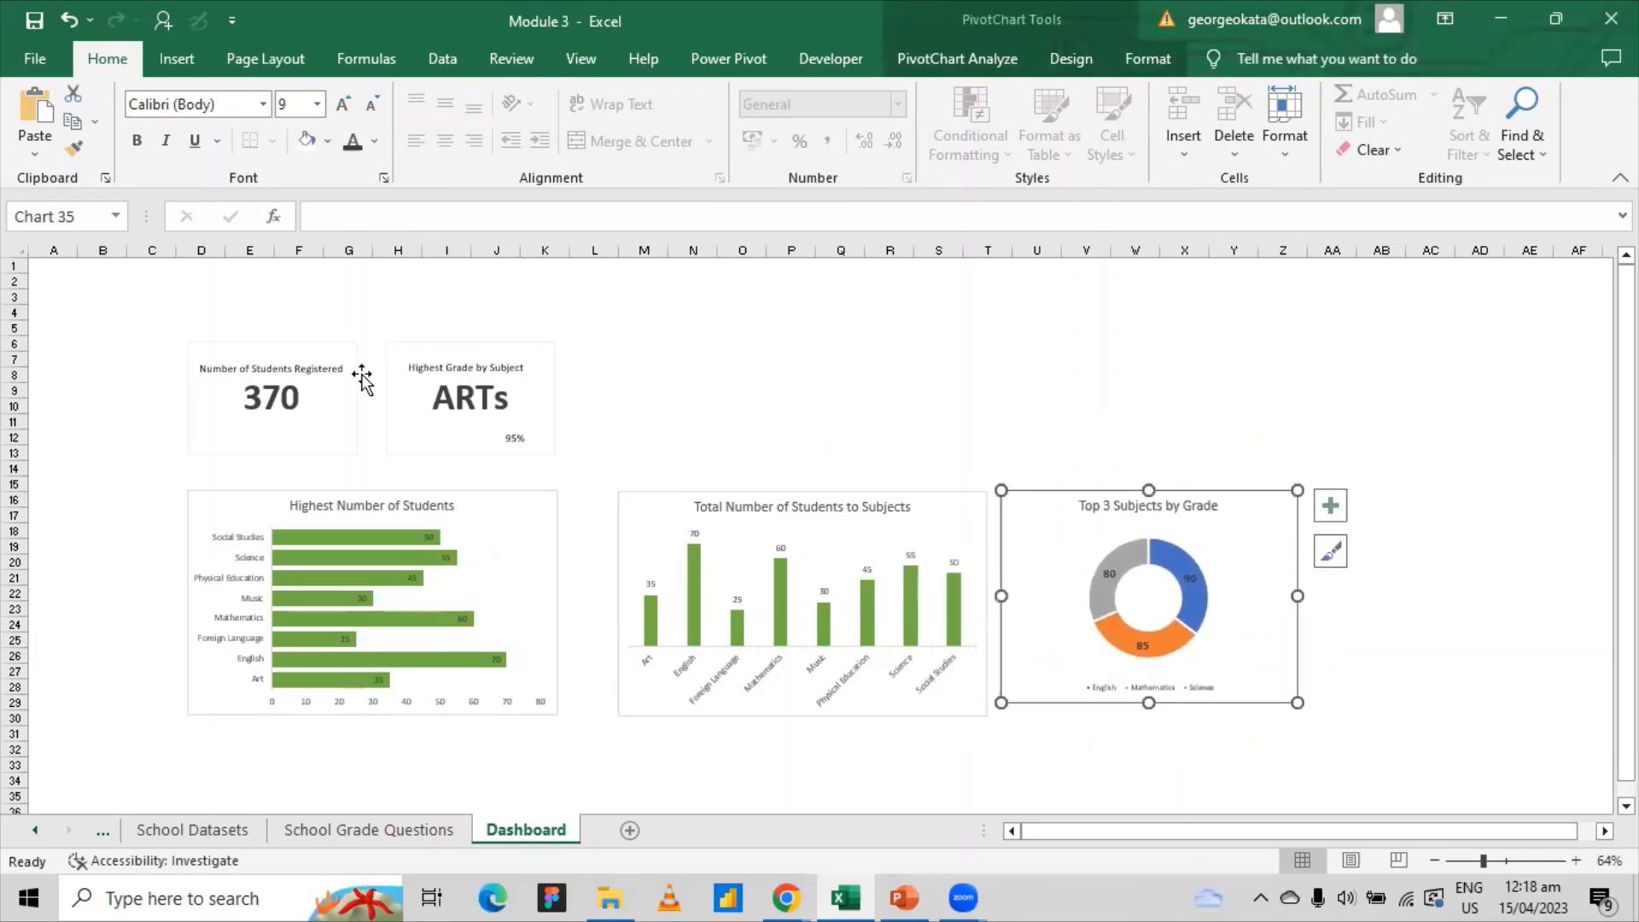
- Try to move the "ARTs" card rectangle to the space above the column chart, and undo the moves
left_click_drag(424, 344, 512, 352)
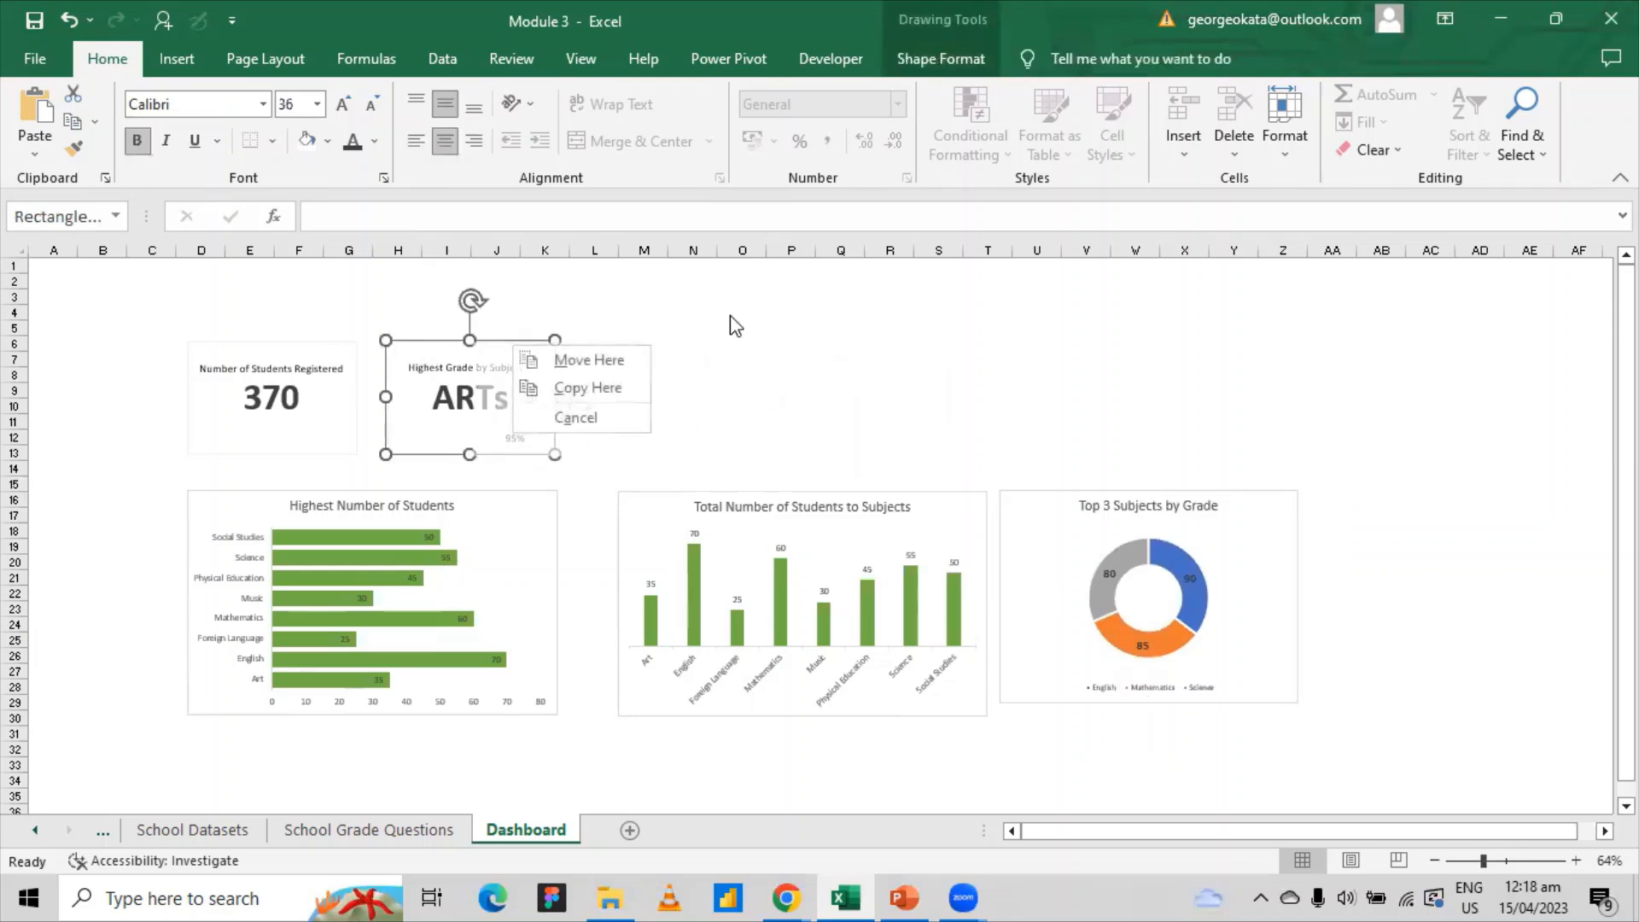
right_click(873, 344)
left_click(600, 329)
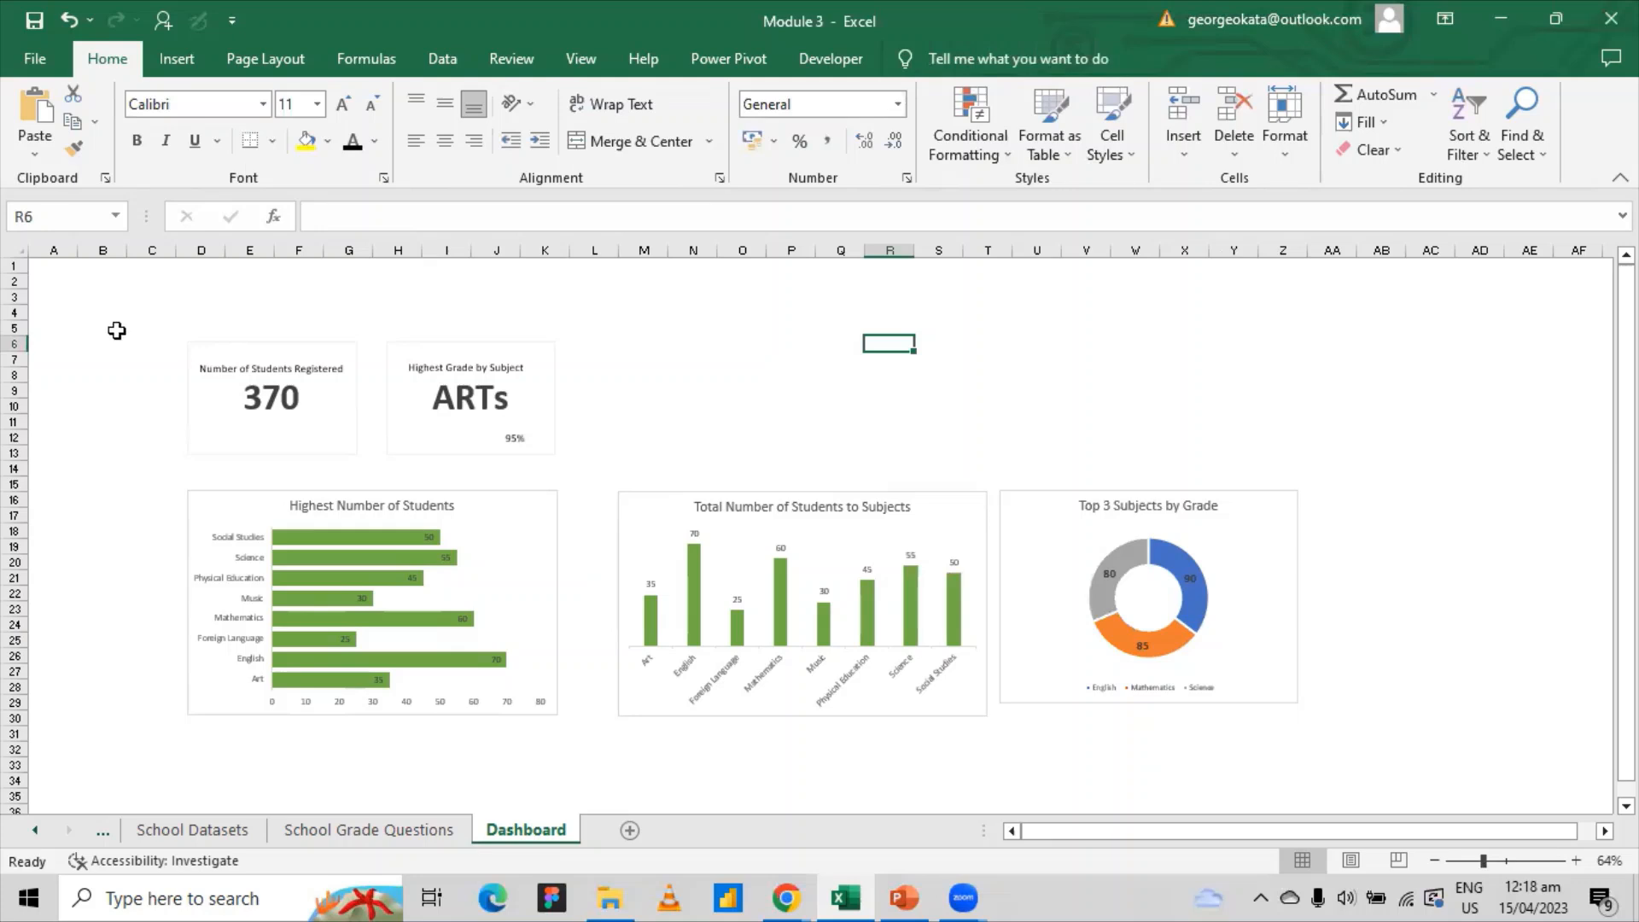
mouse_move(117, 330)
left_mouse_down()
mouse_move(384, 465)
mouse_move(538, 447)
mouse_move(742, 468)
left_mouse_up()
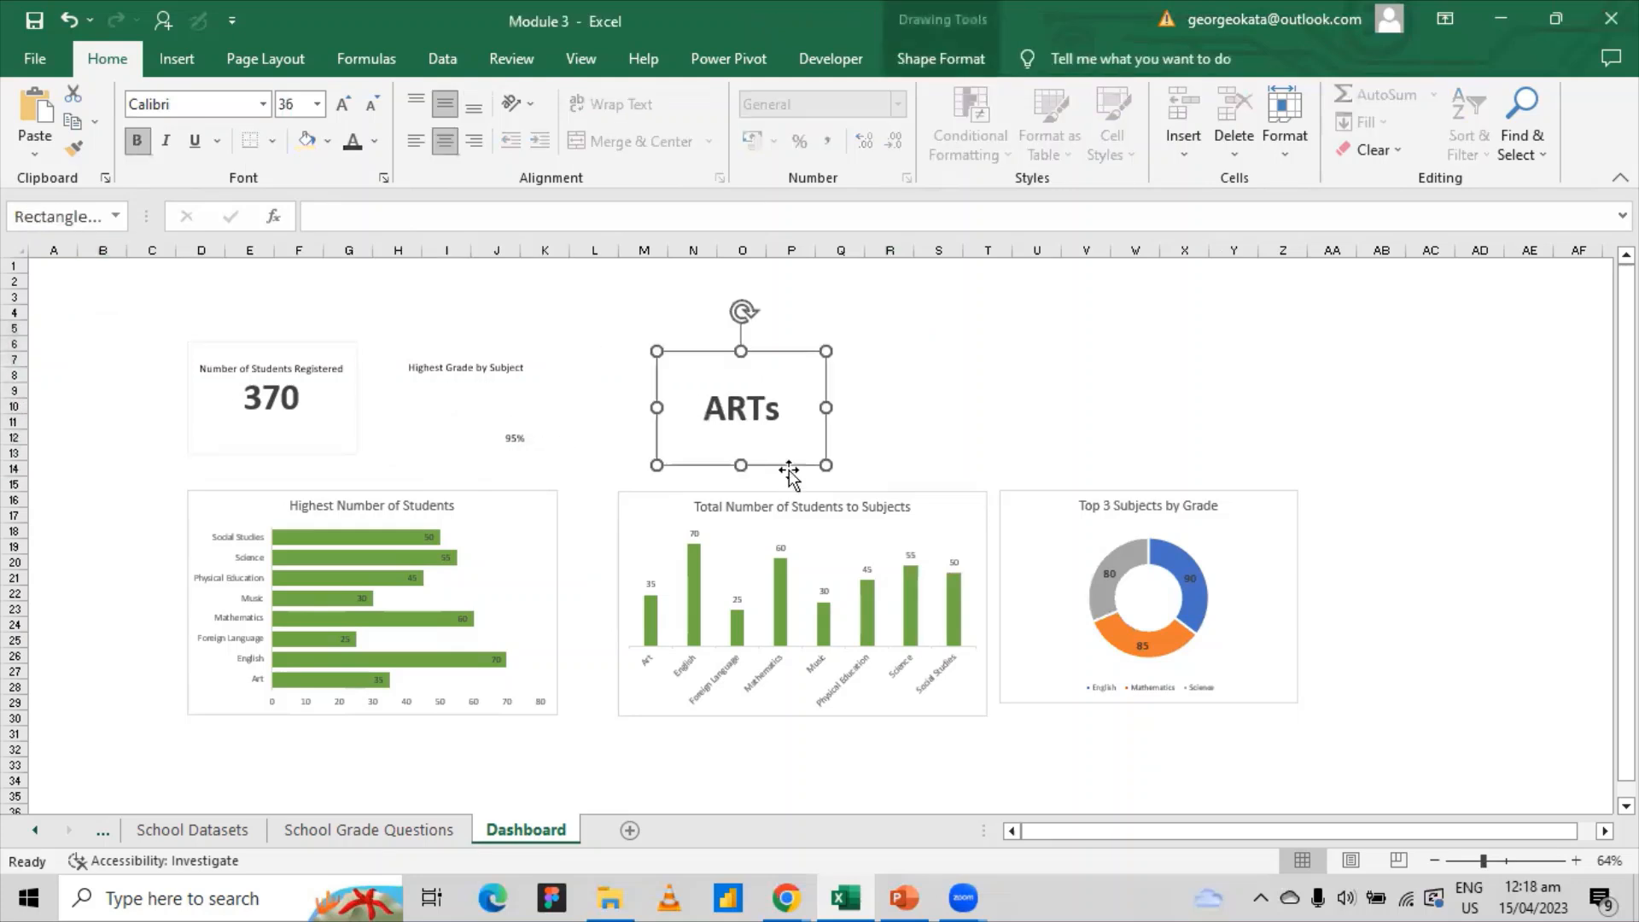
key("ctrl+z")
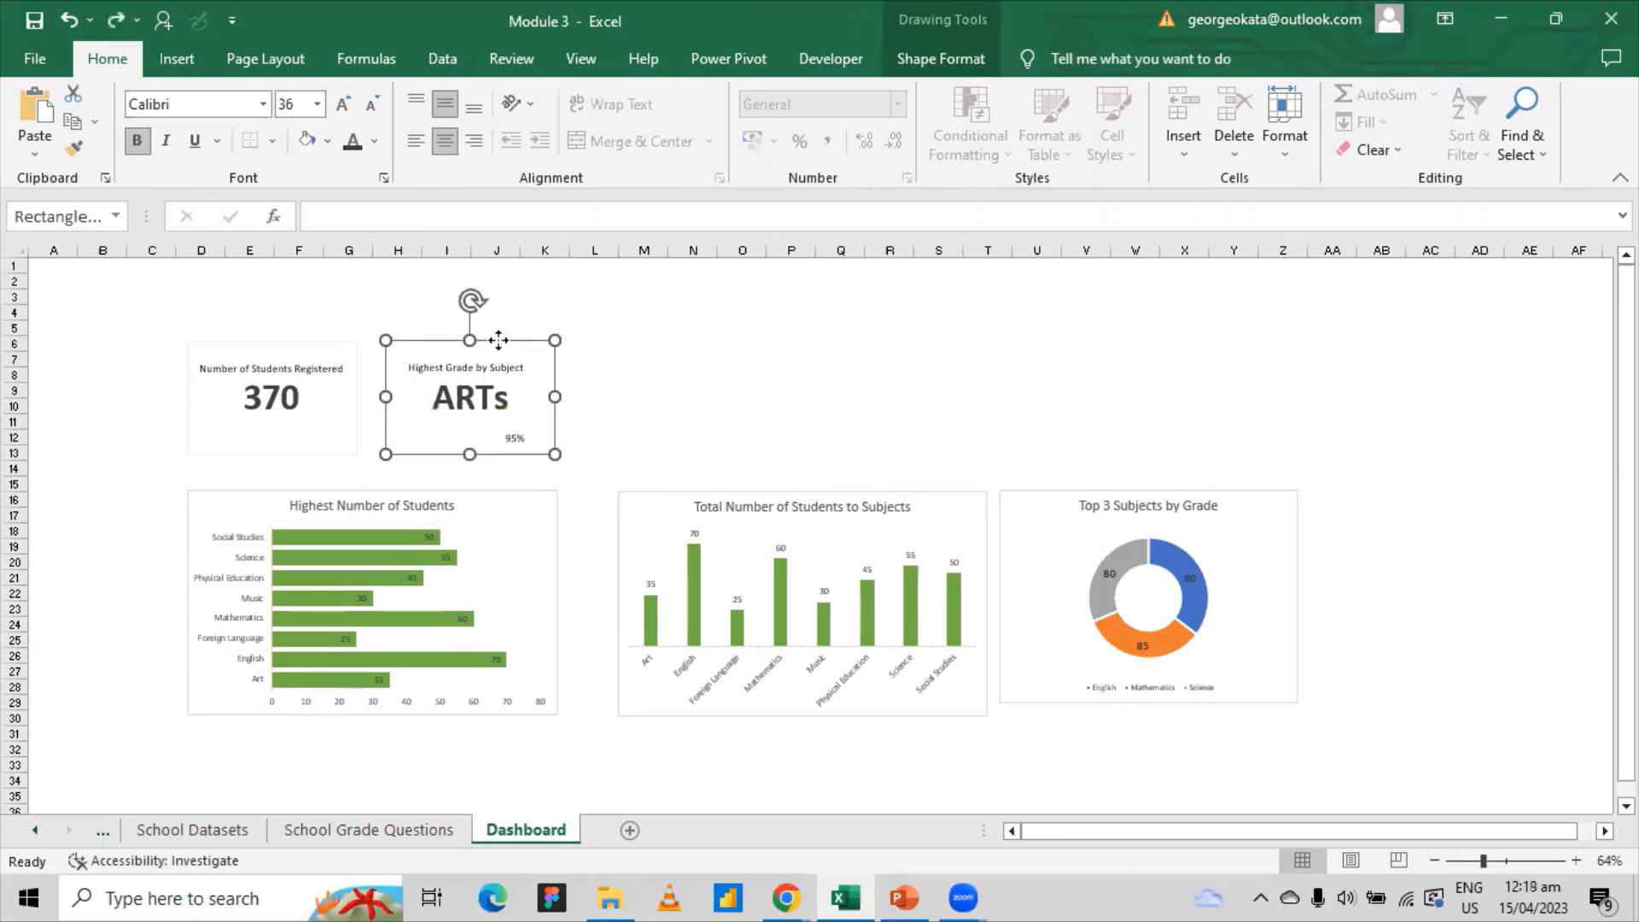
left_click_drag(499, 340, 770, 373)
key("ctrl+z")
left_click(620, 312)
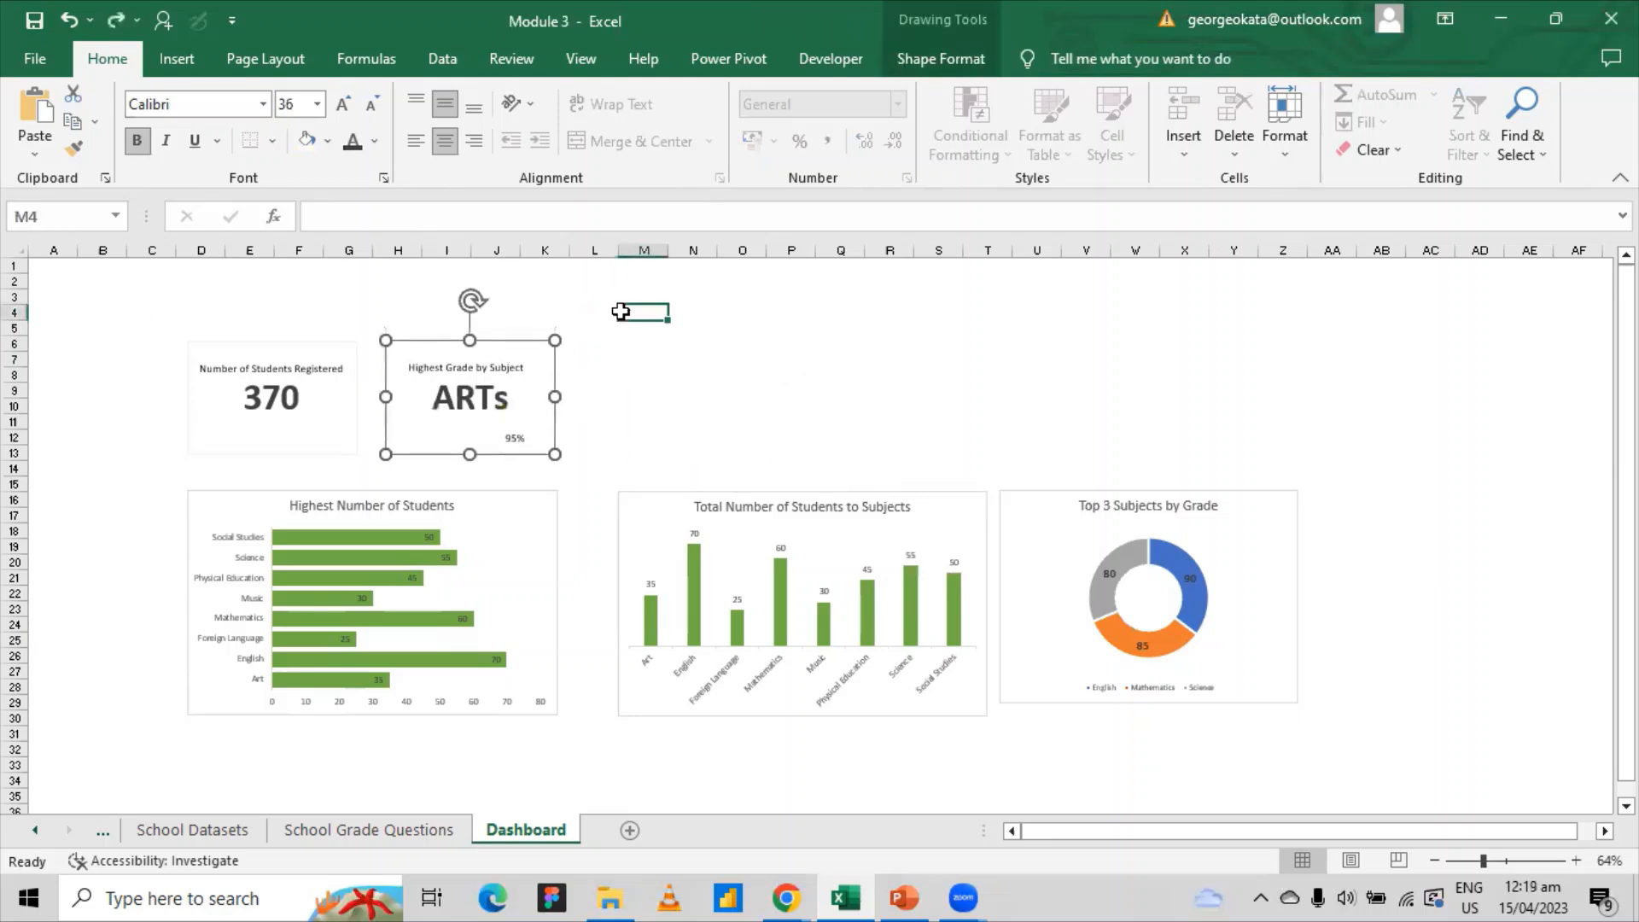
mouse_move(621, 312)
left_mouse_down()
mouse_move(367, 341)
mouse_move(393, 454)
left_mouse_up()
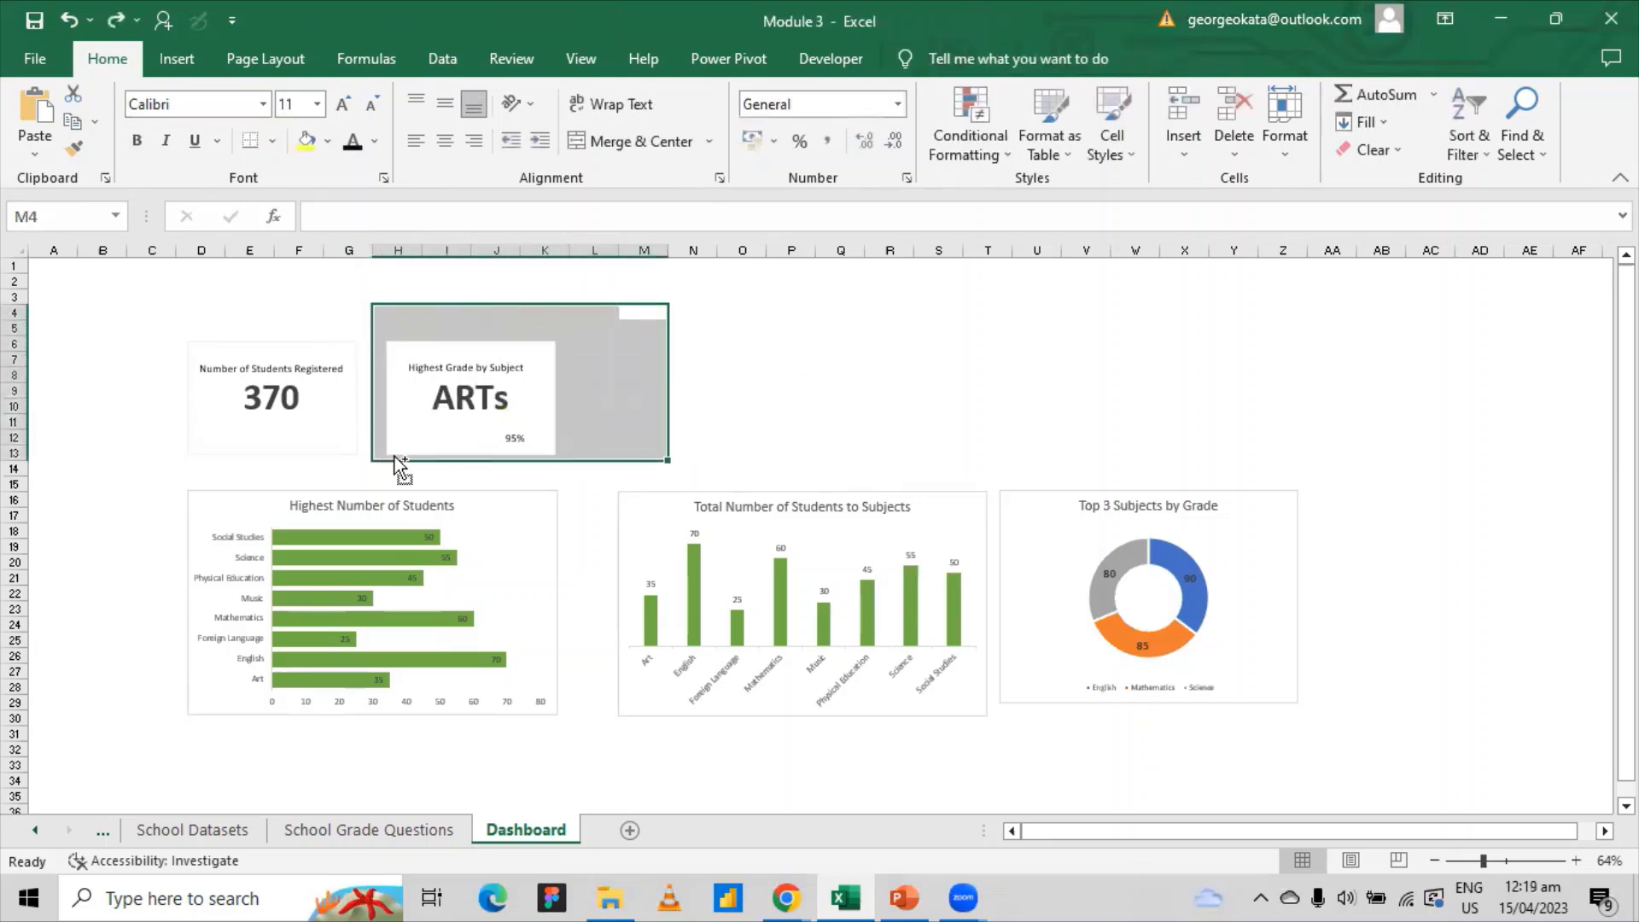
key("ctrl+h")
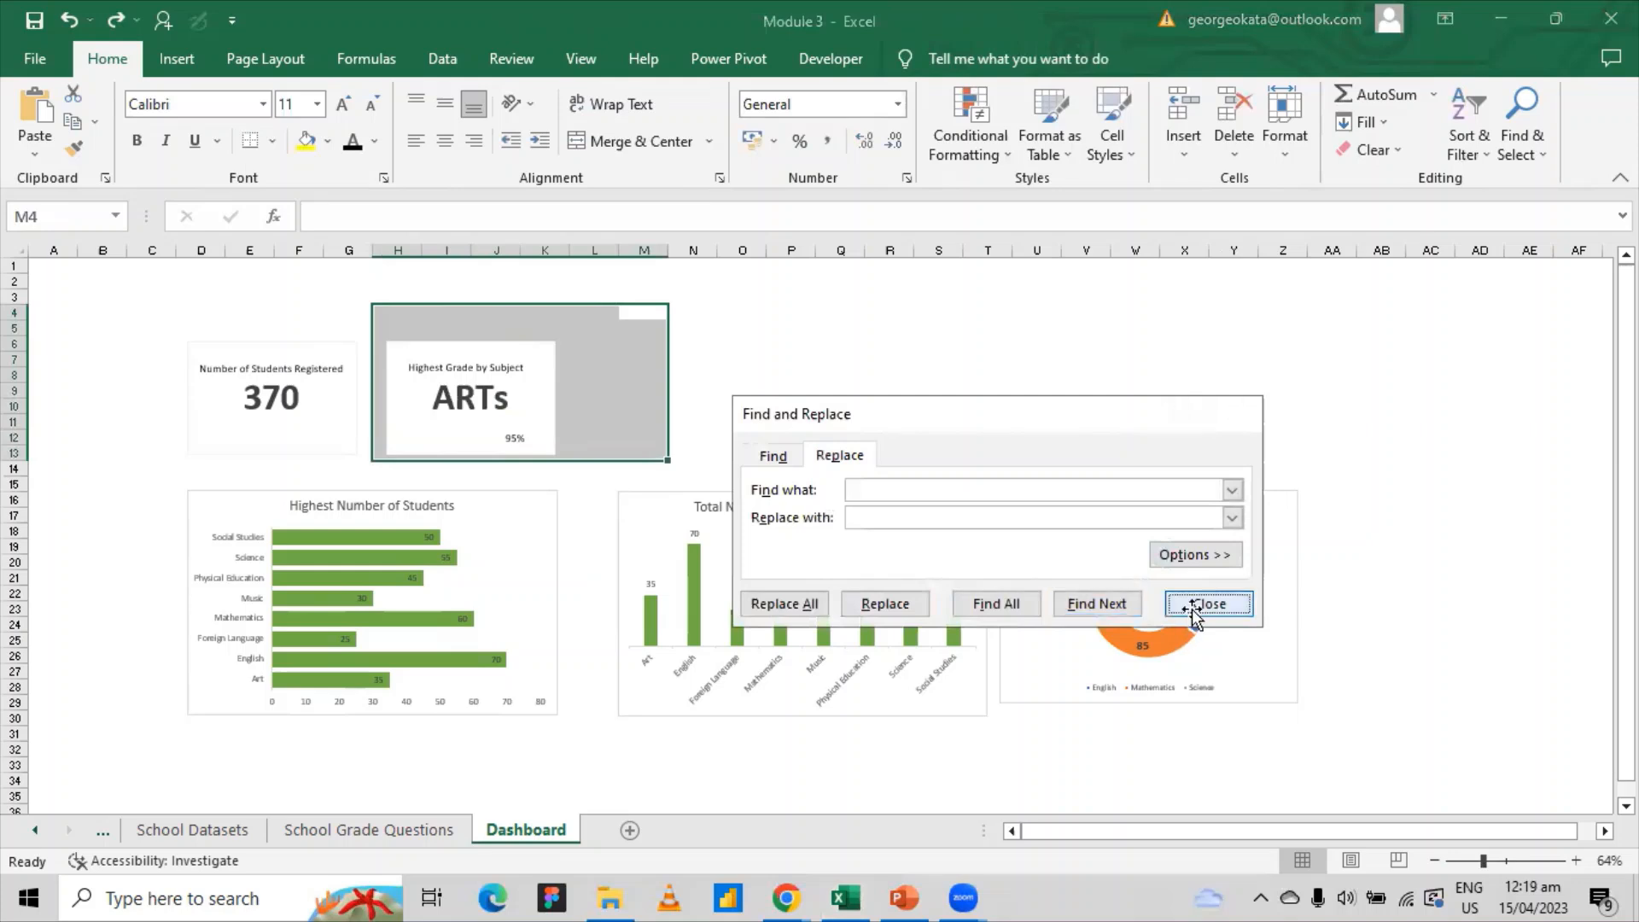
left_click(1192, 608)
key("ctrl+g")
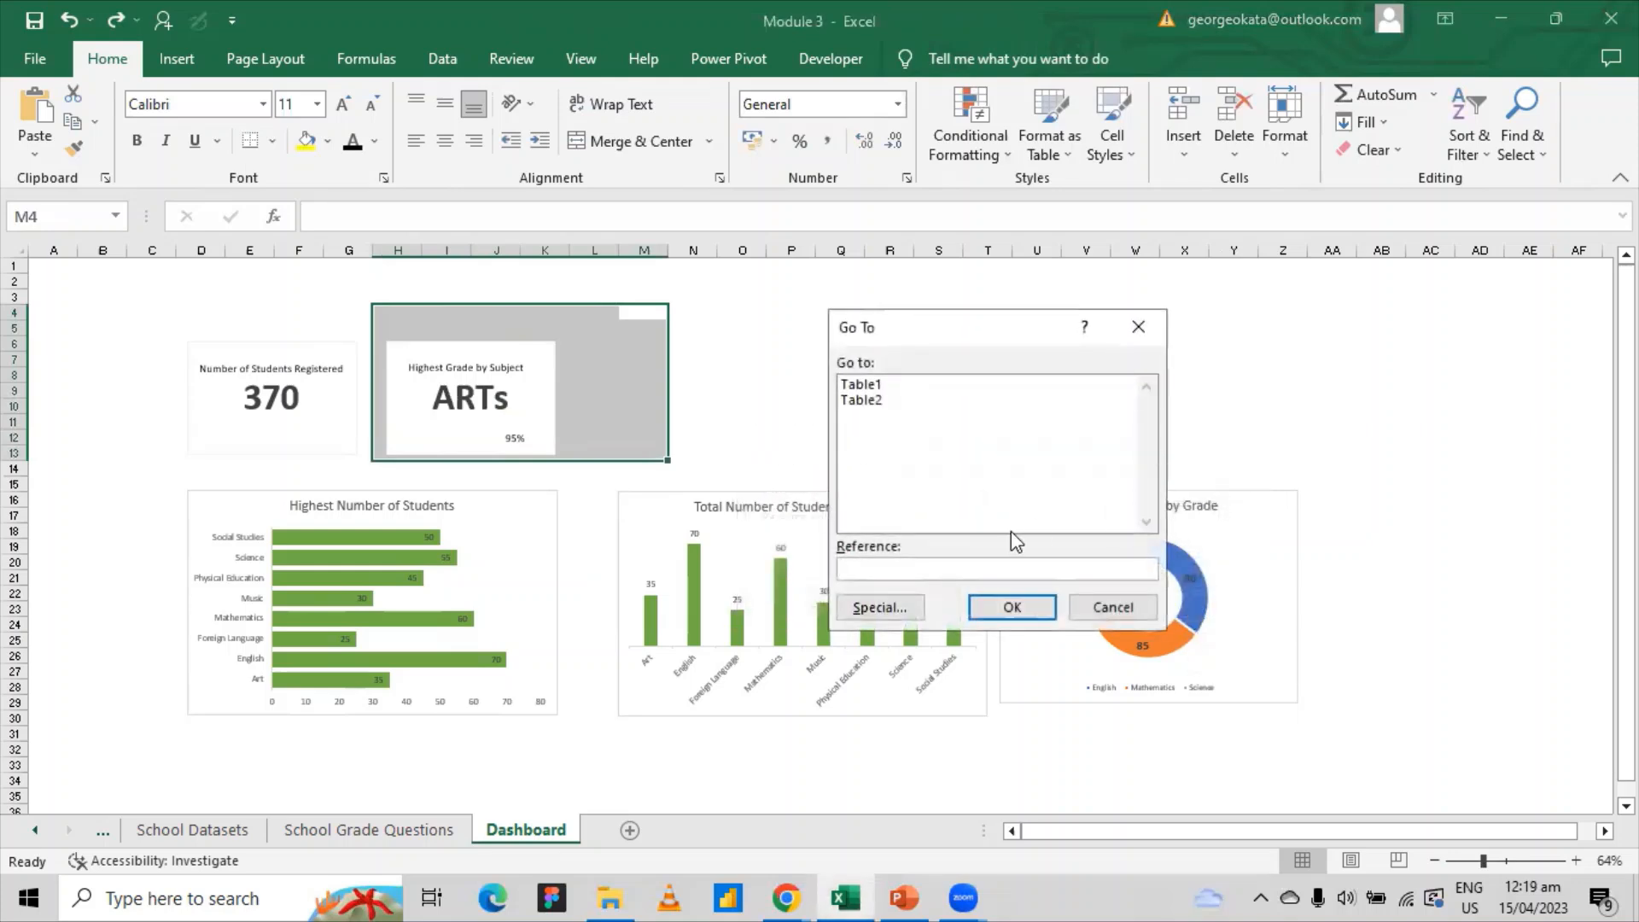
left_click(1101, 601)
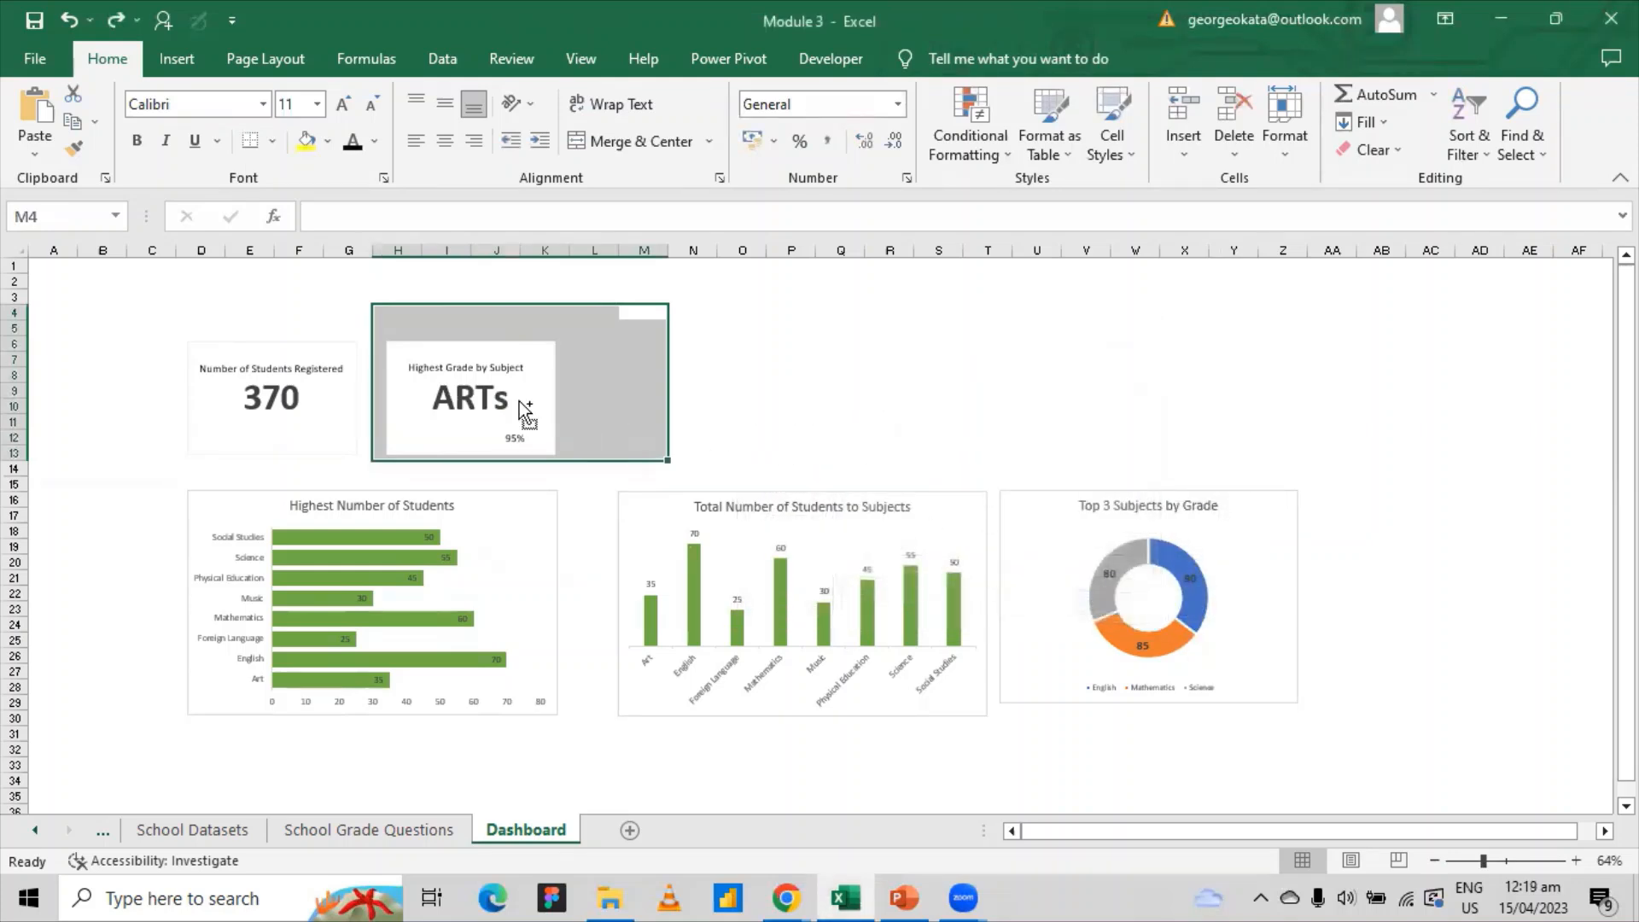
key("ctrl+g")
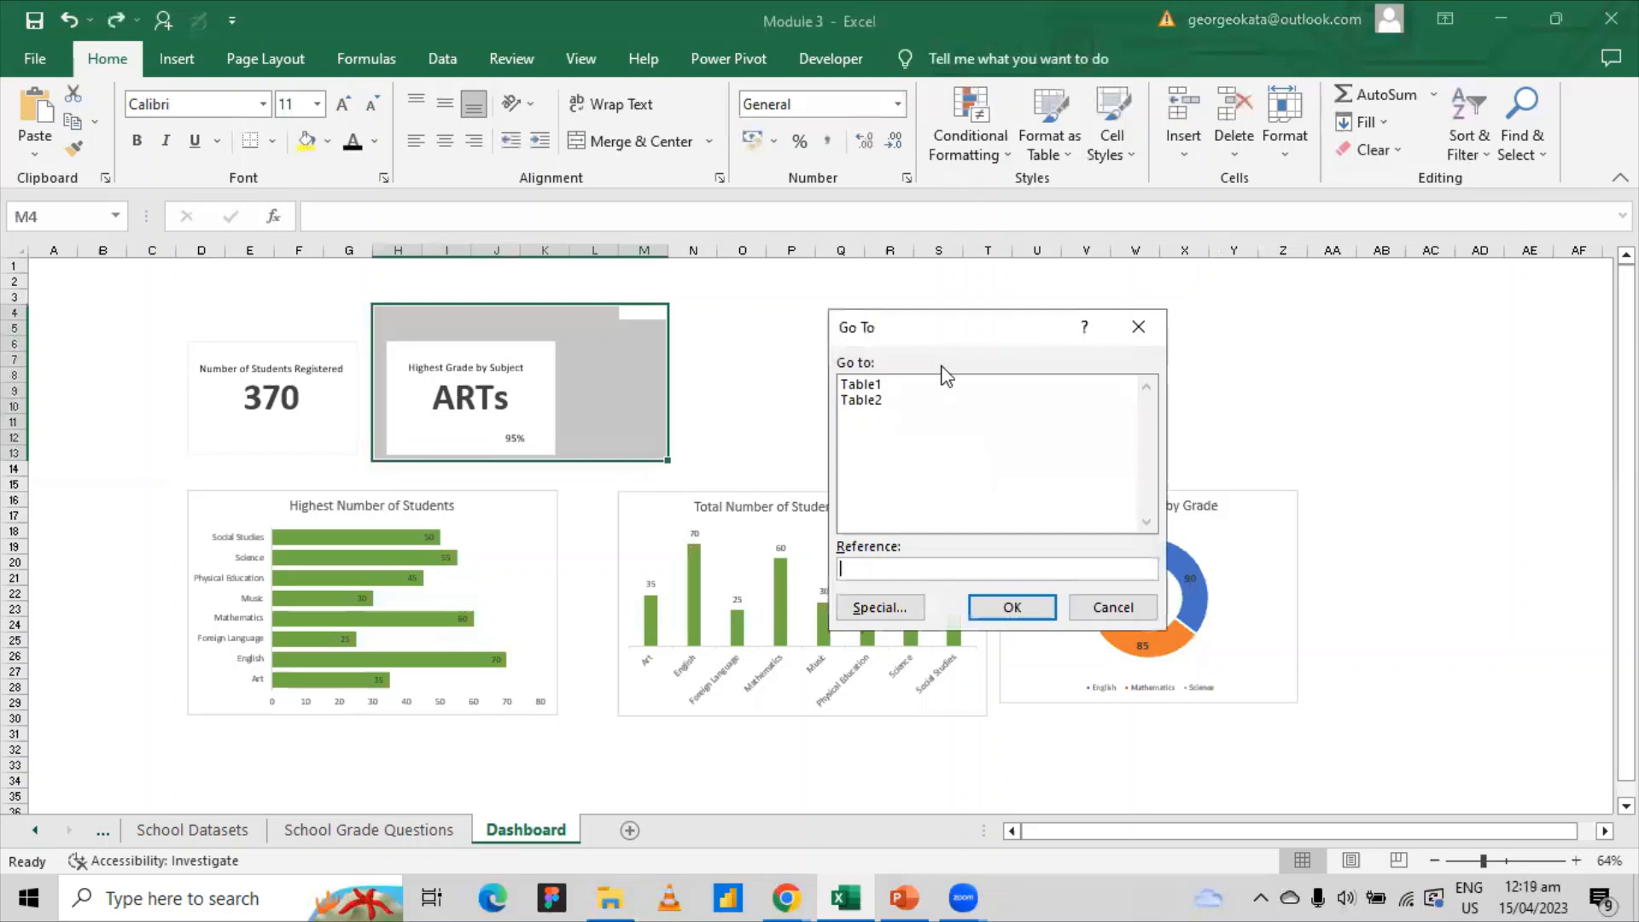
left_click(1155, 316)
- Try to move the "Highest Grade by Subject" heading and its card rectangle together, and undo the move
left_click(502, 369)
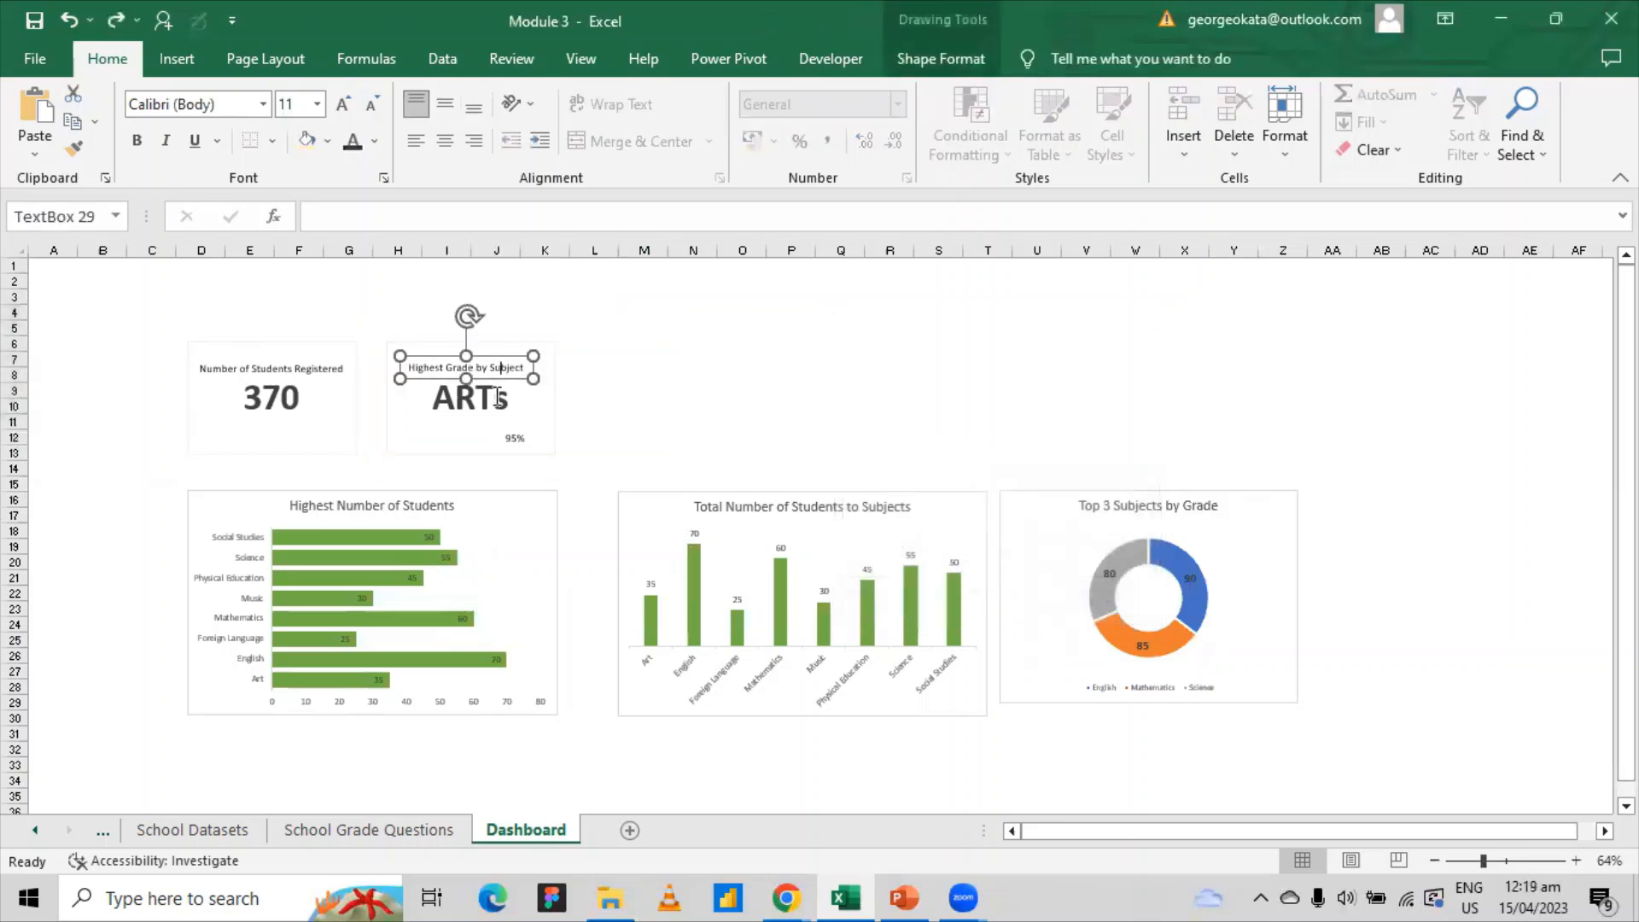
left_click(498, 397, "ctrl")
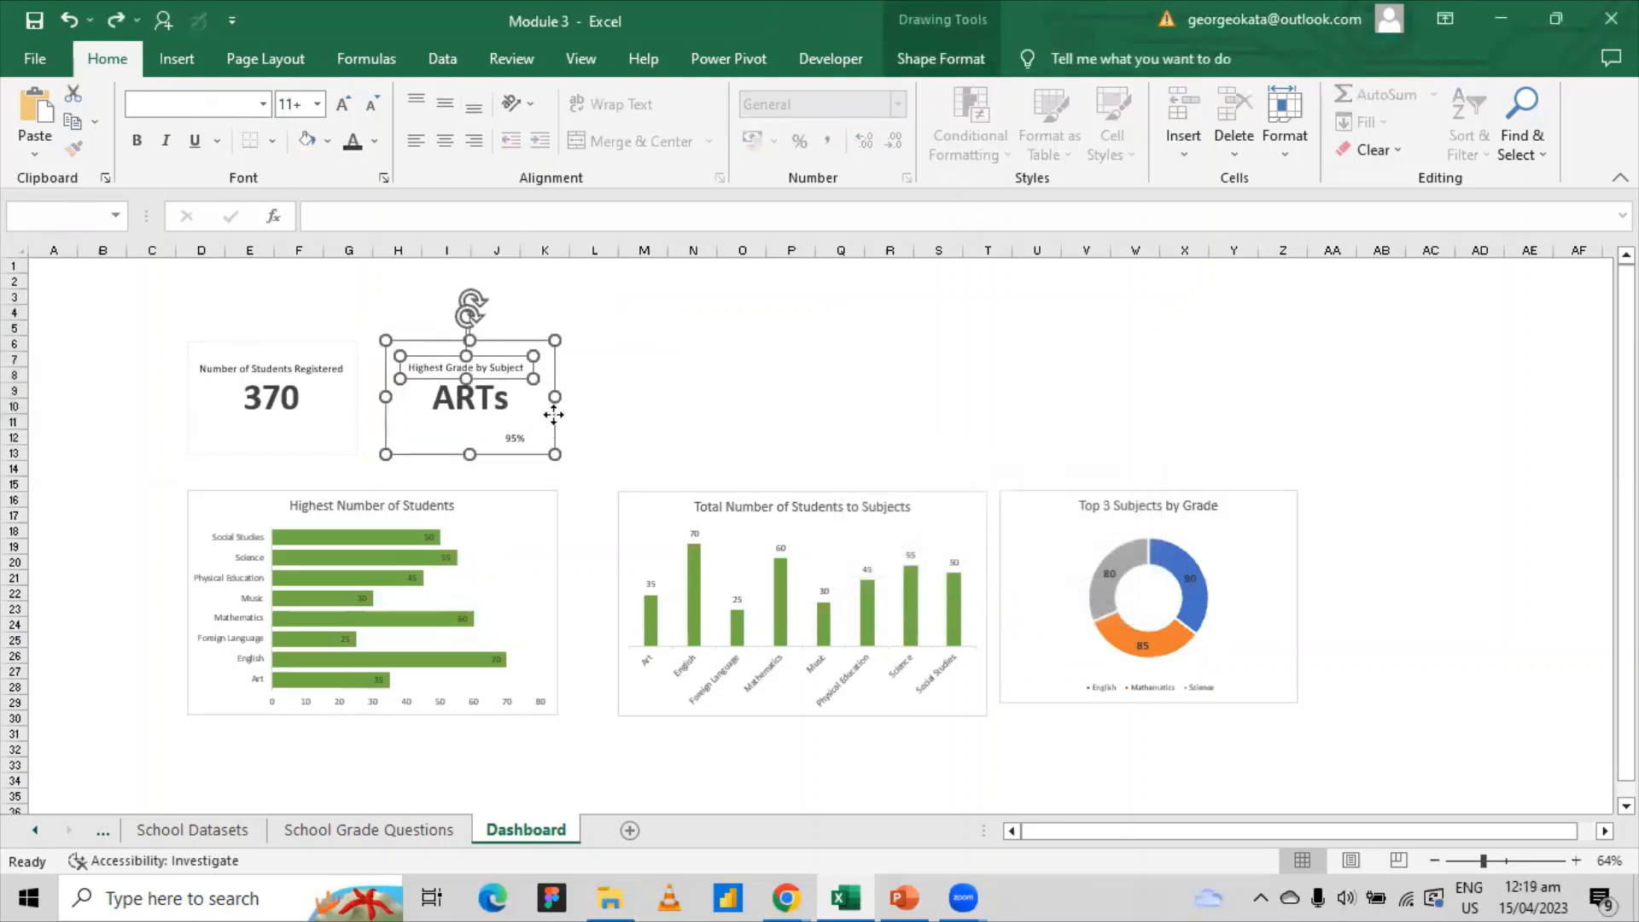
left_click_drag(553, 414, 611, 410)
key("ctrl+z")
- Try to move and enlarge the "Highest Grade by Subject" card together with its heading and 95% label, and undo the changes
left_click(515, 436, "ctrl")
left_click_drag(529, 408, 756, 452)
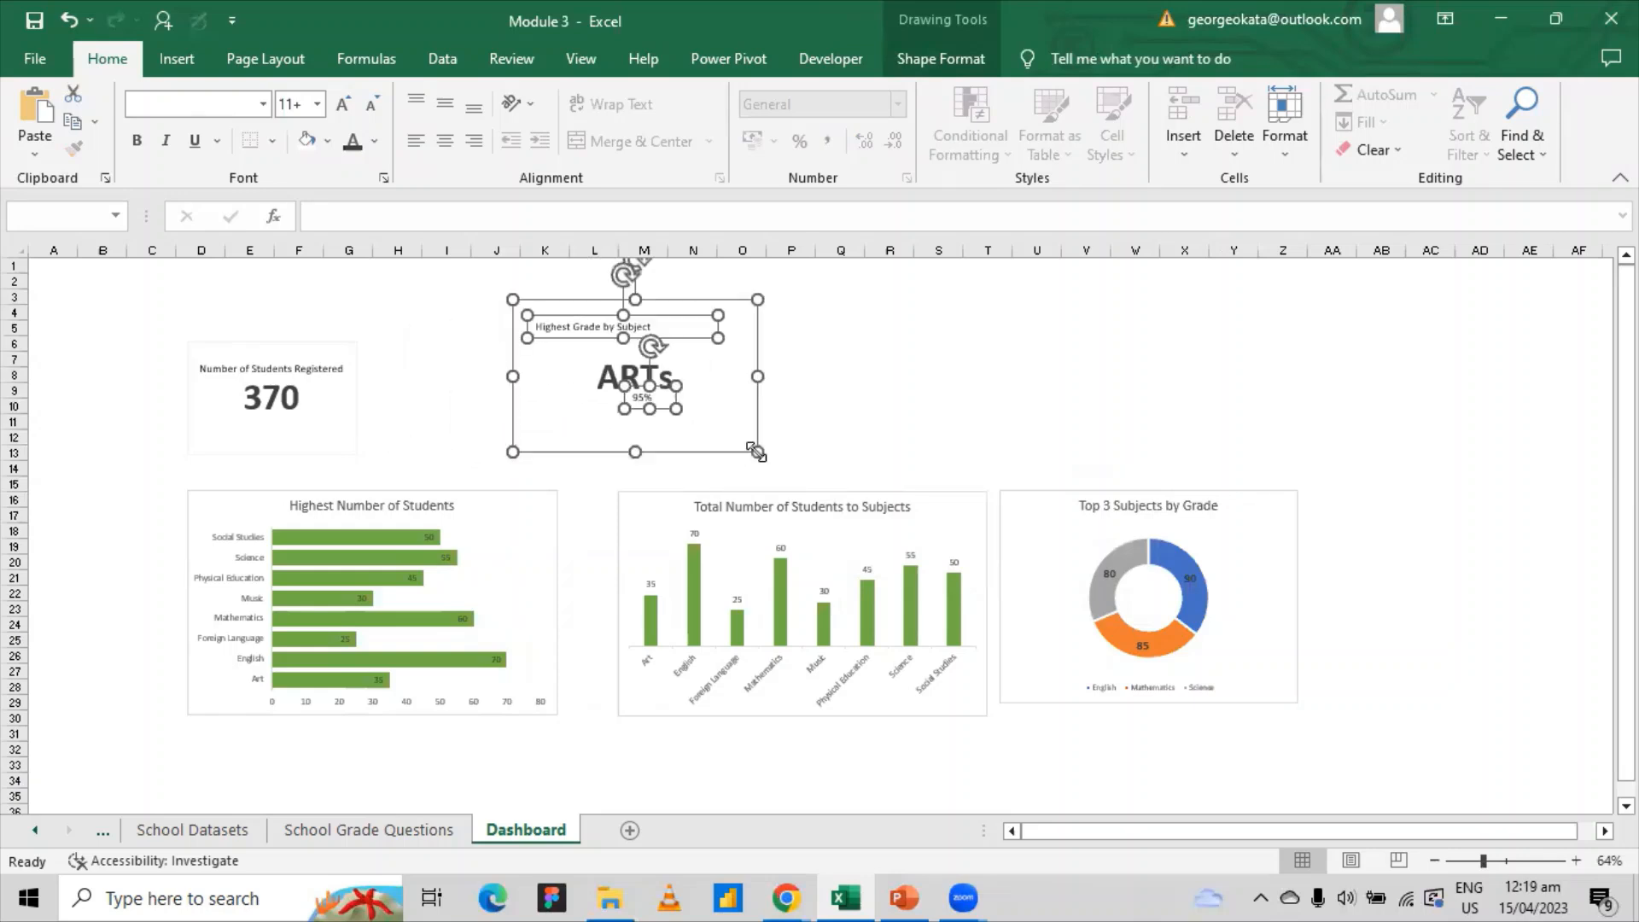
key("ctrl+z")
left_click(729, 392)
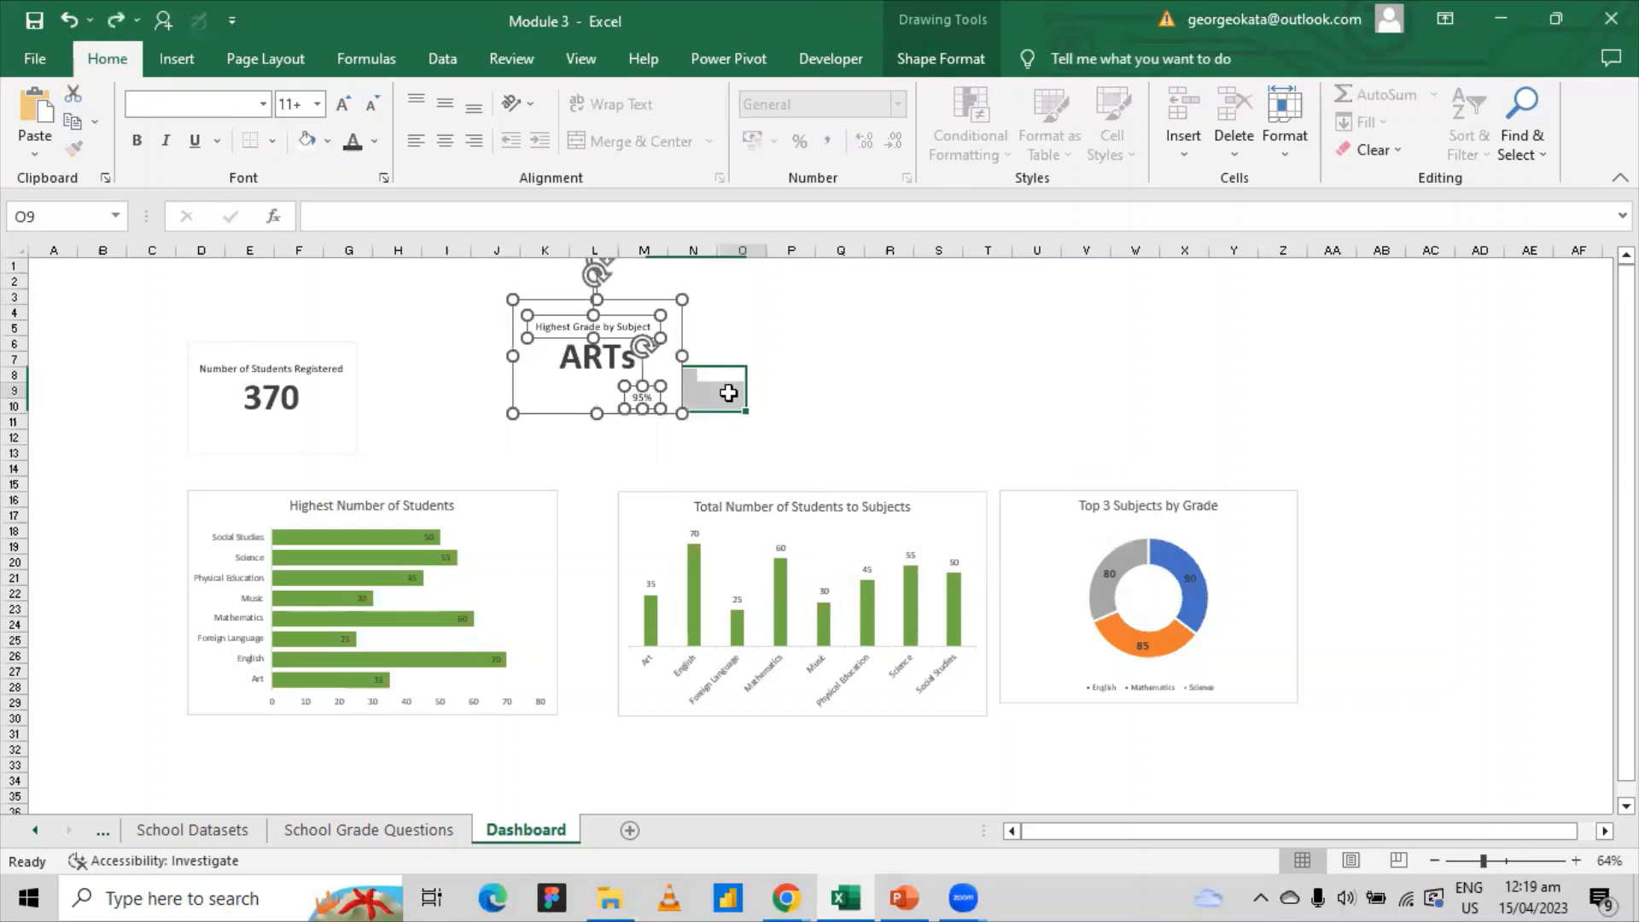
left_click(667, 350)
key("ctrl+z")
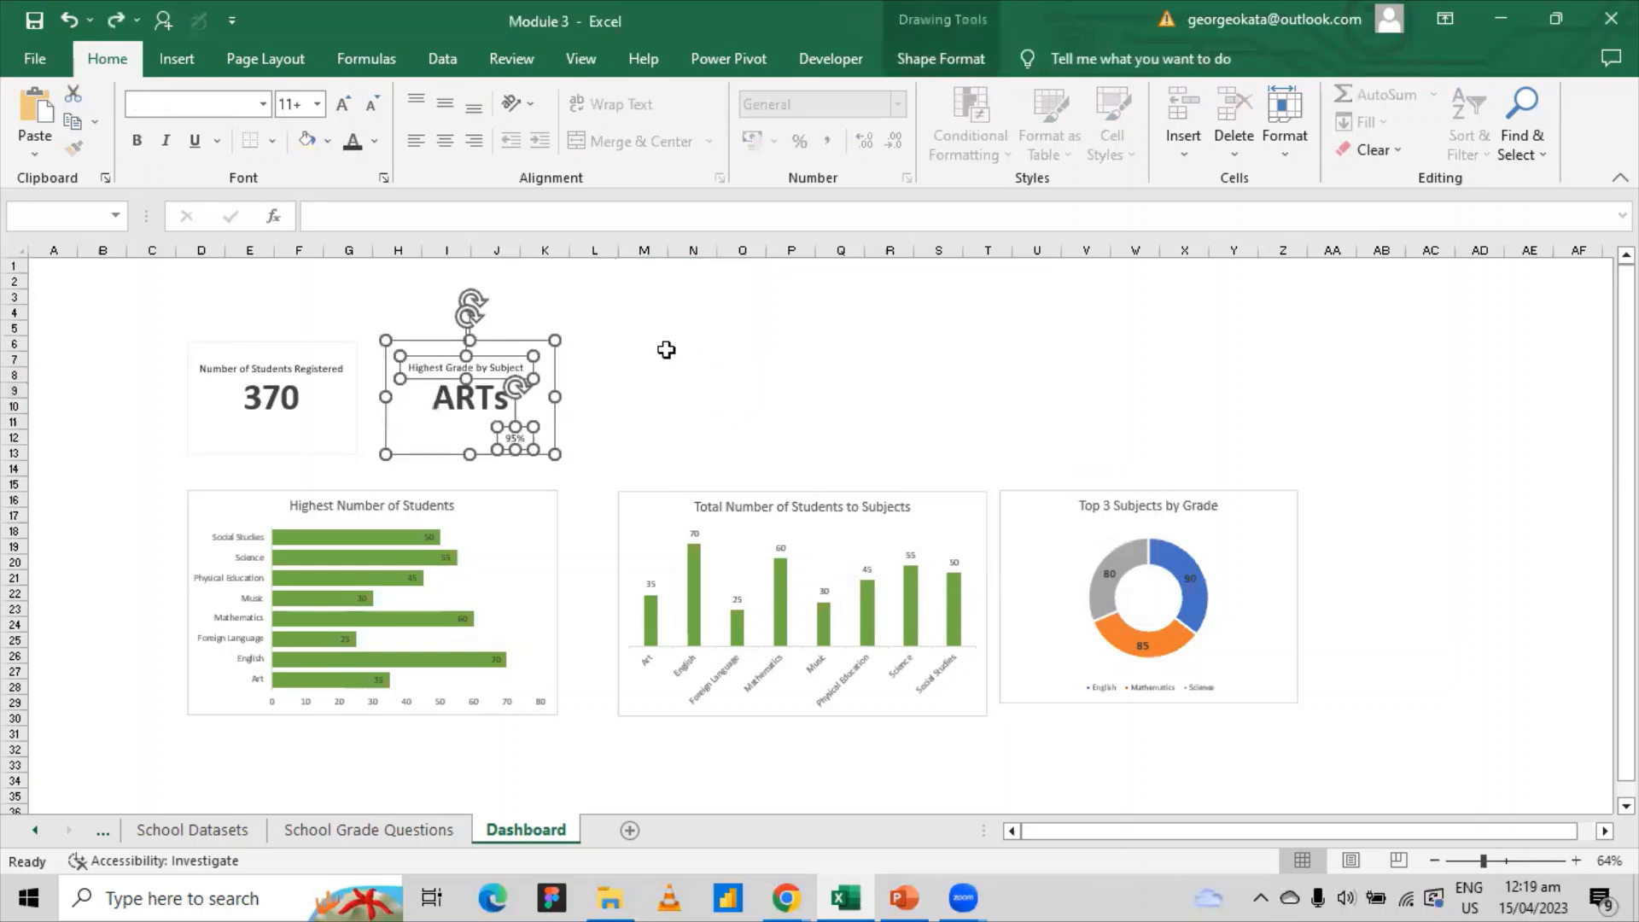
left_click(721, 361)
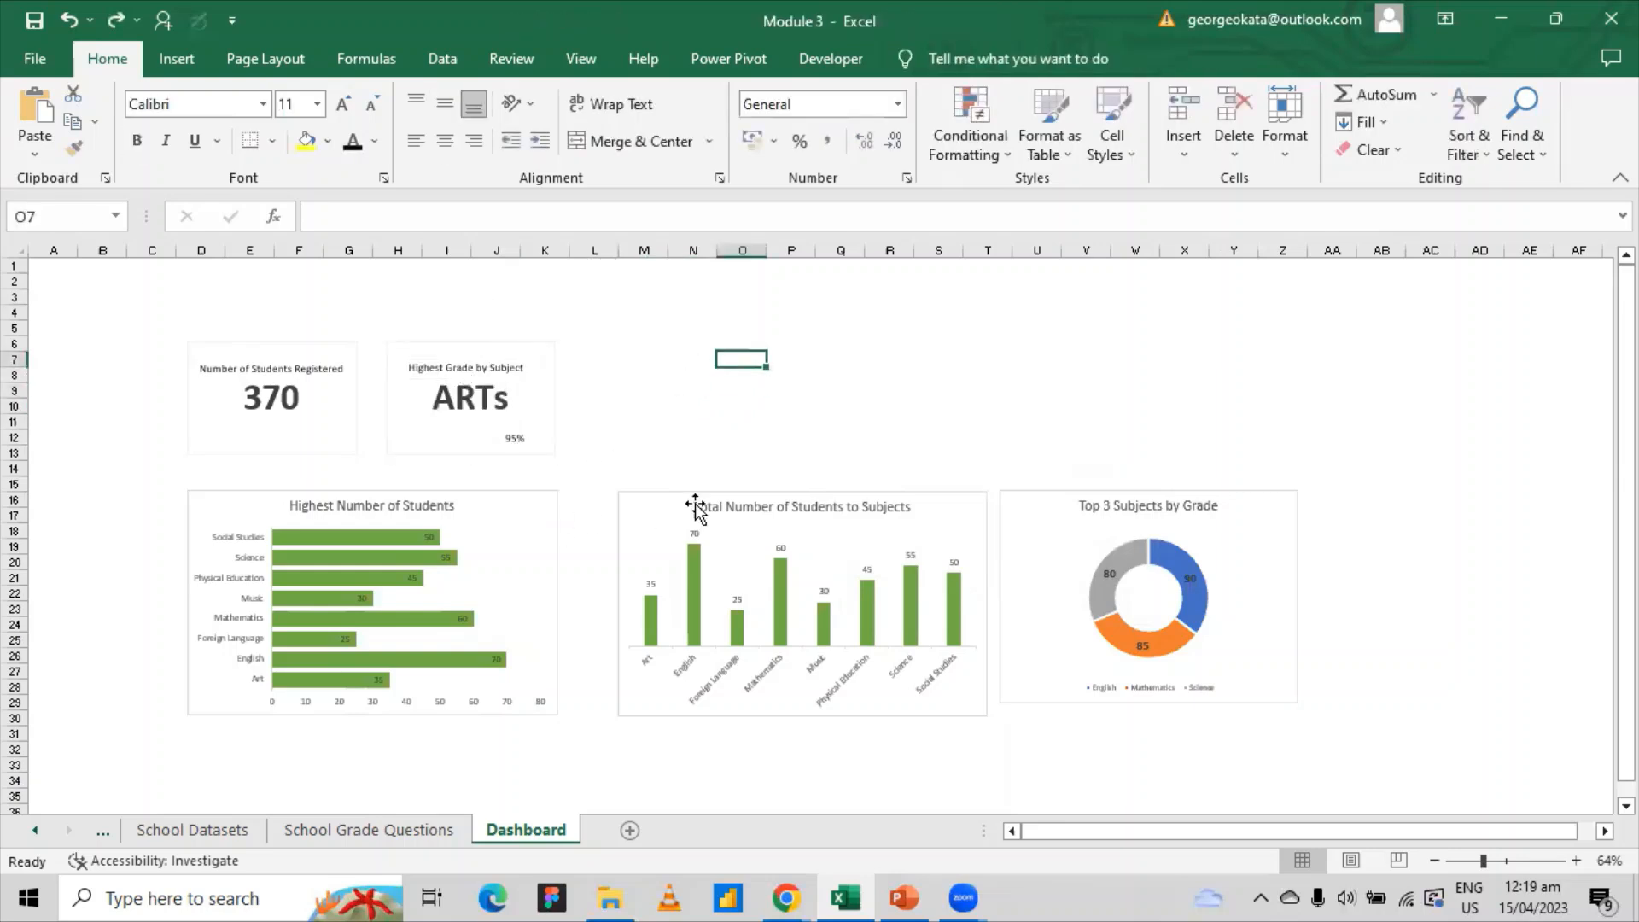
- Try to place the doughnut chart above the column chart and enlarge it, and move it back beside the column chart
left_click(799, 512)
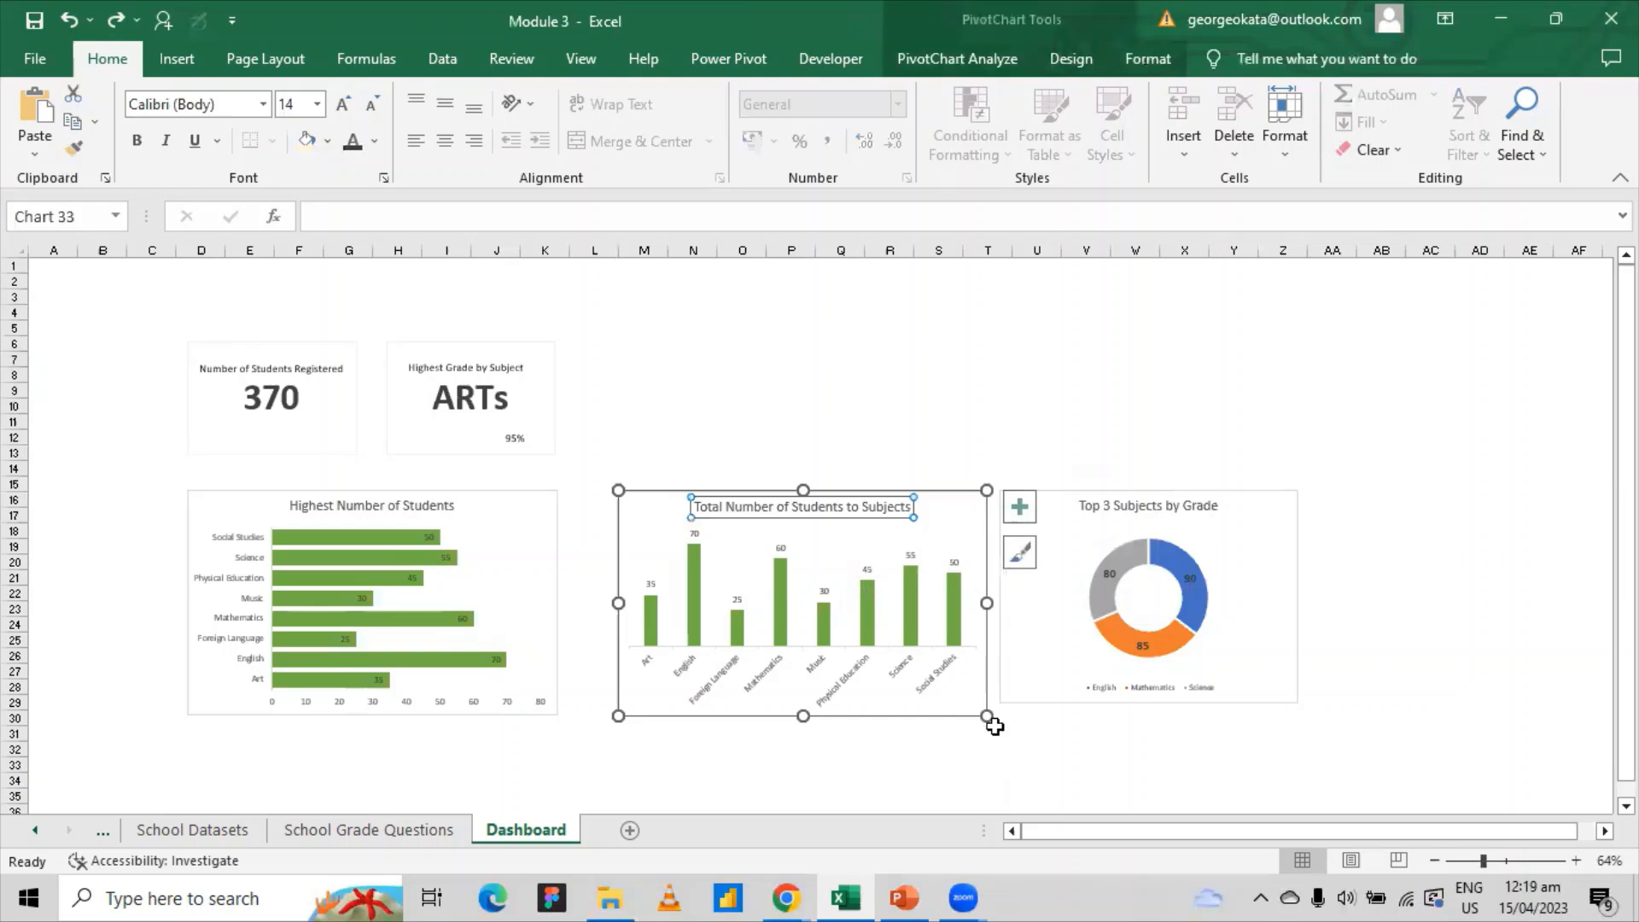
left_click(423, 696)
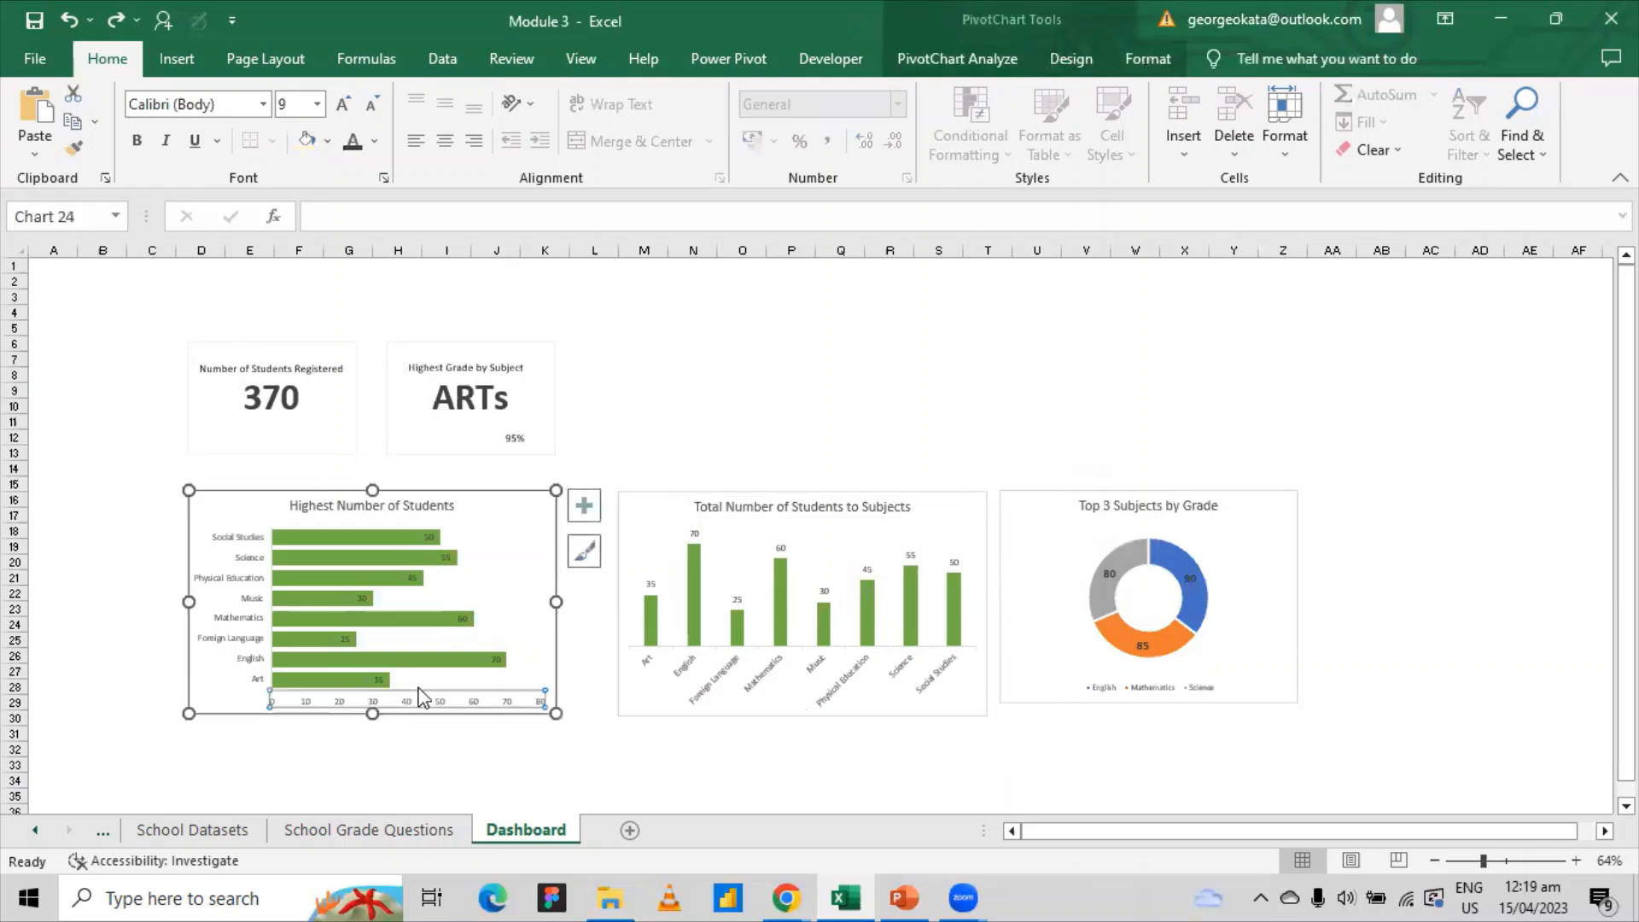
left_click(1116, 670)
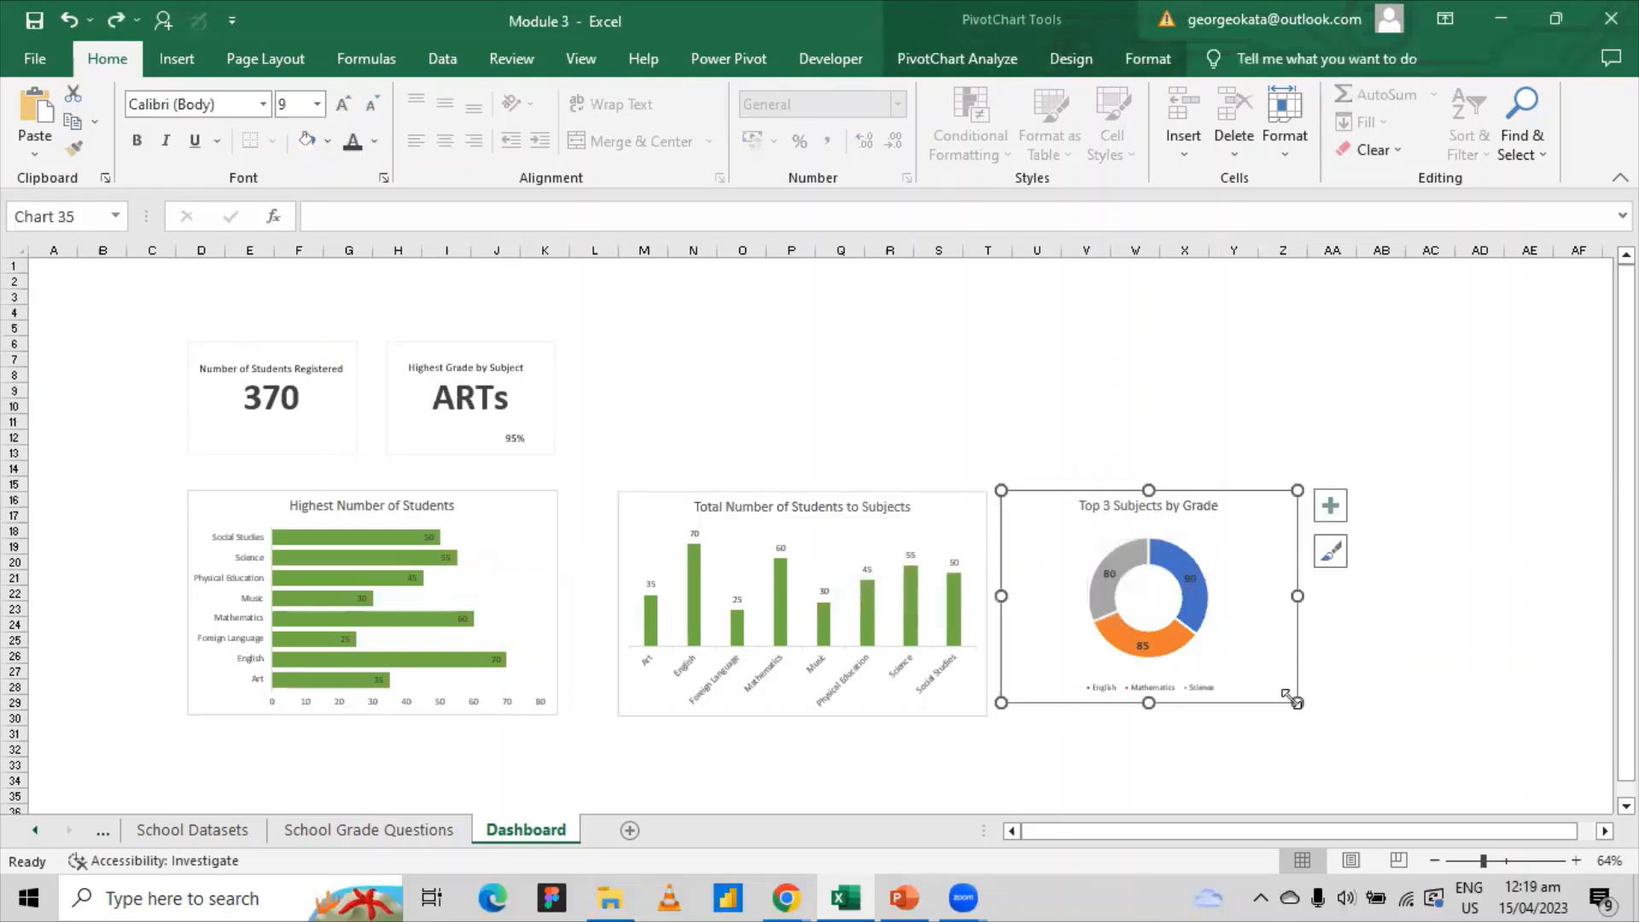
left_click_drag(1257, 696, 808, 436)
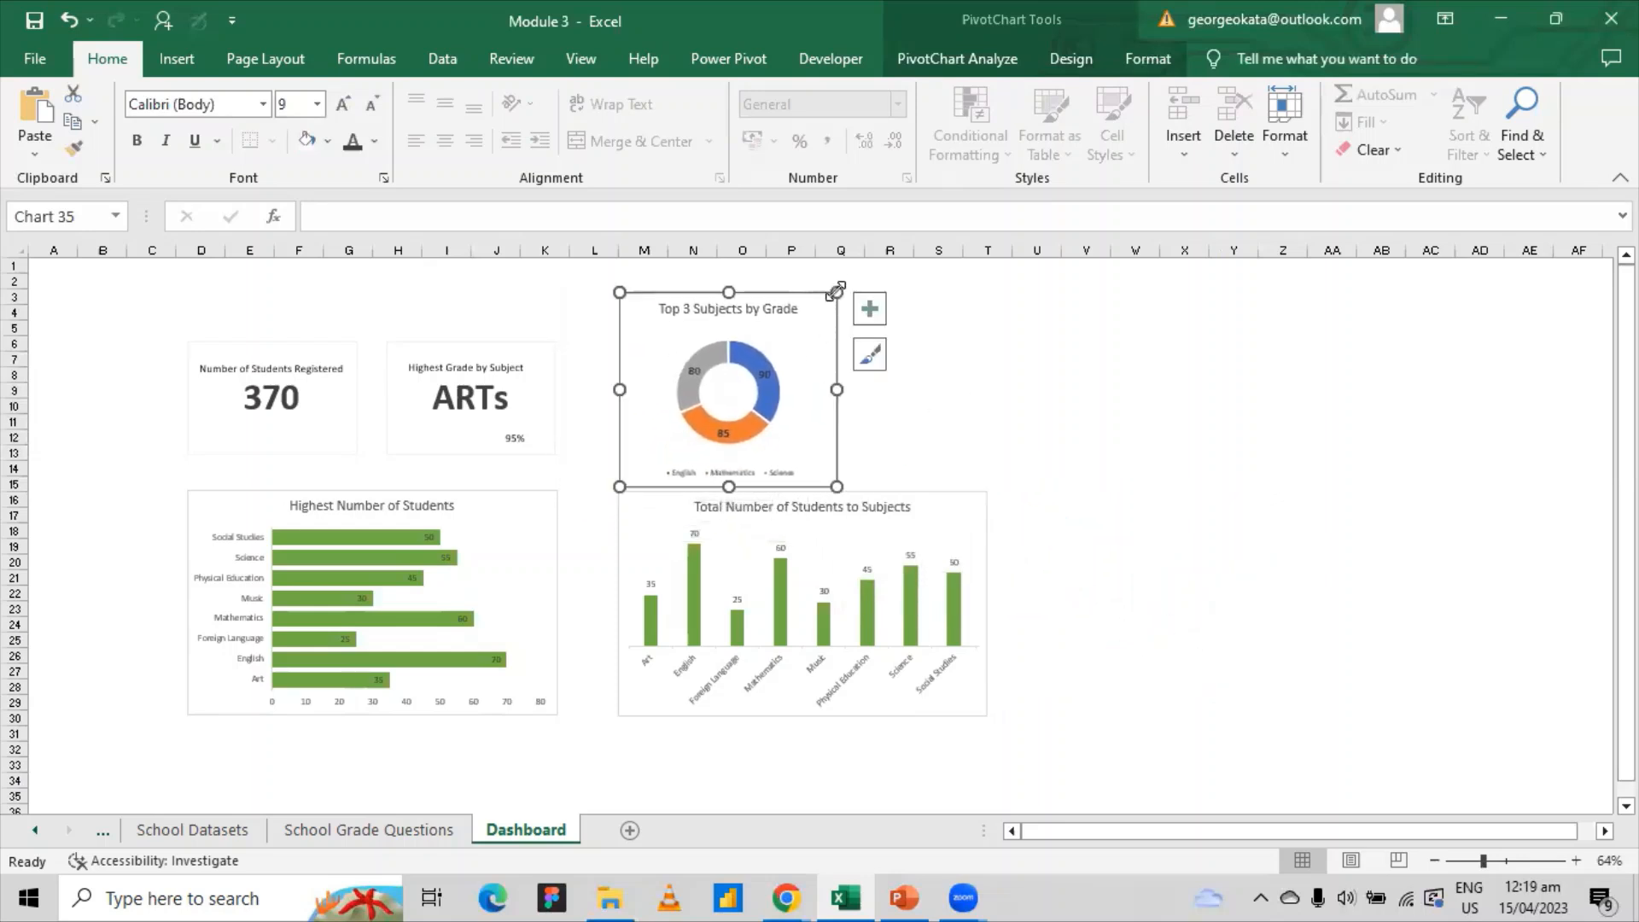
left_click_drag(830, 321, 1054, 324)
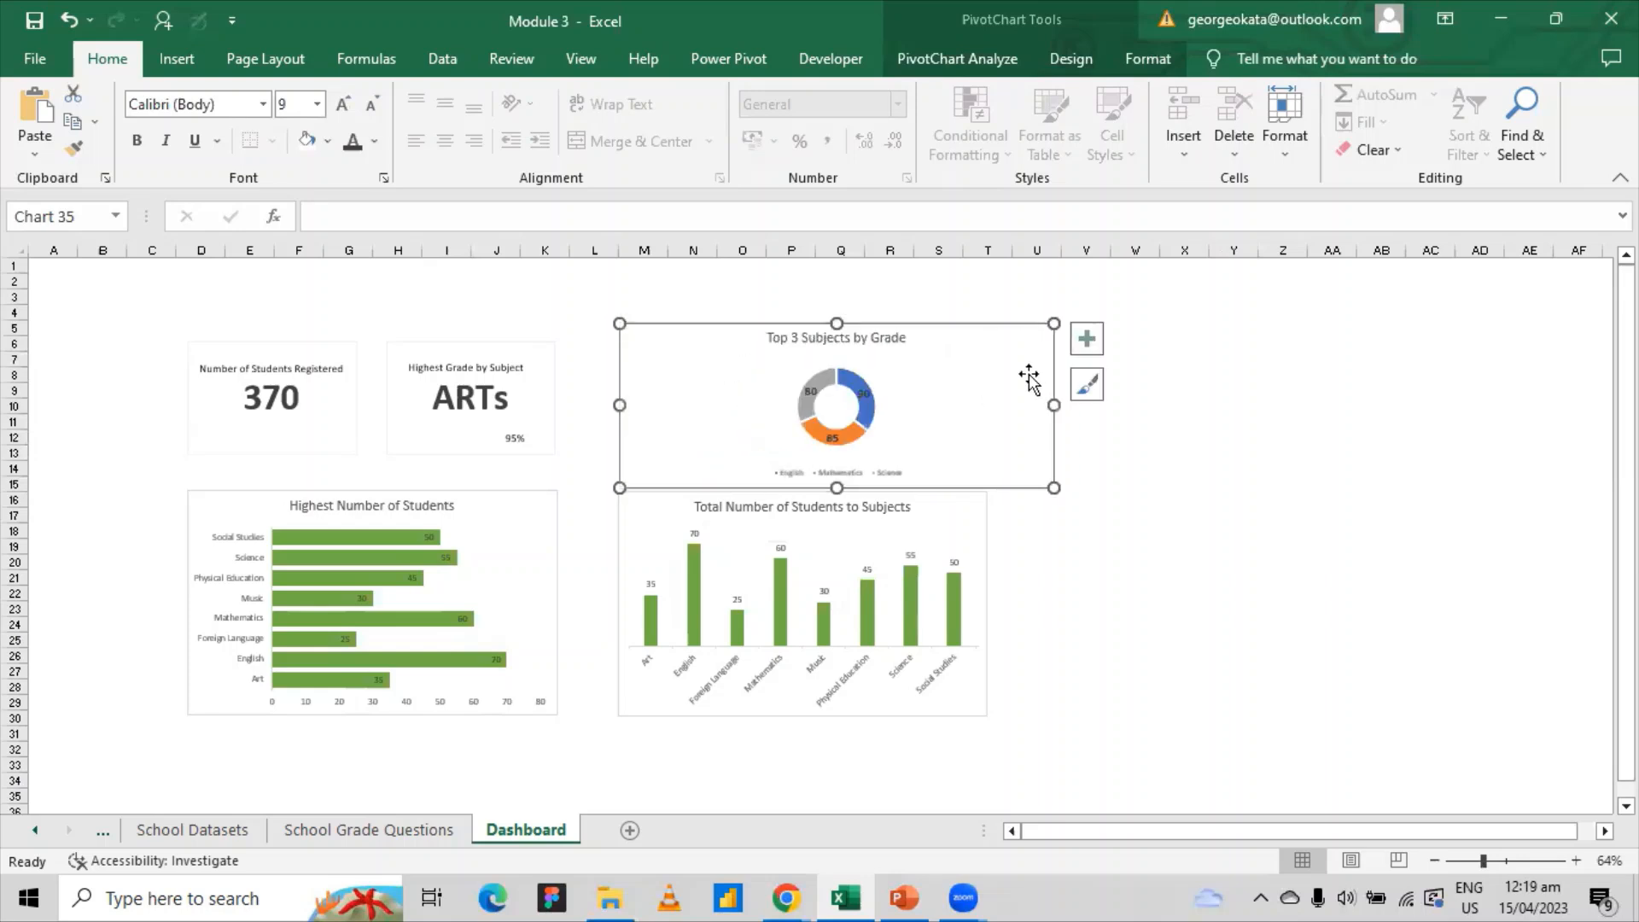
left_click_drag(1050, 487, 1109, 743)
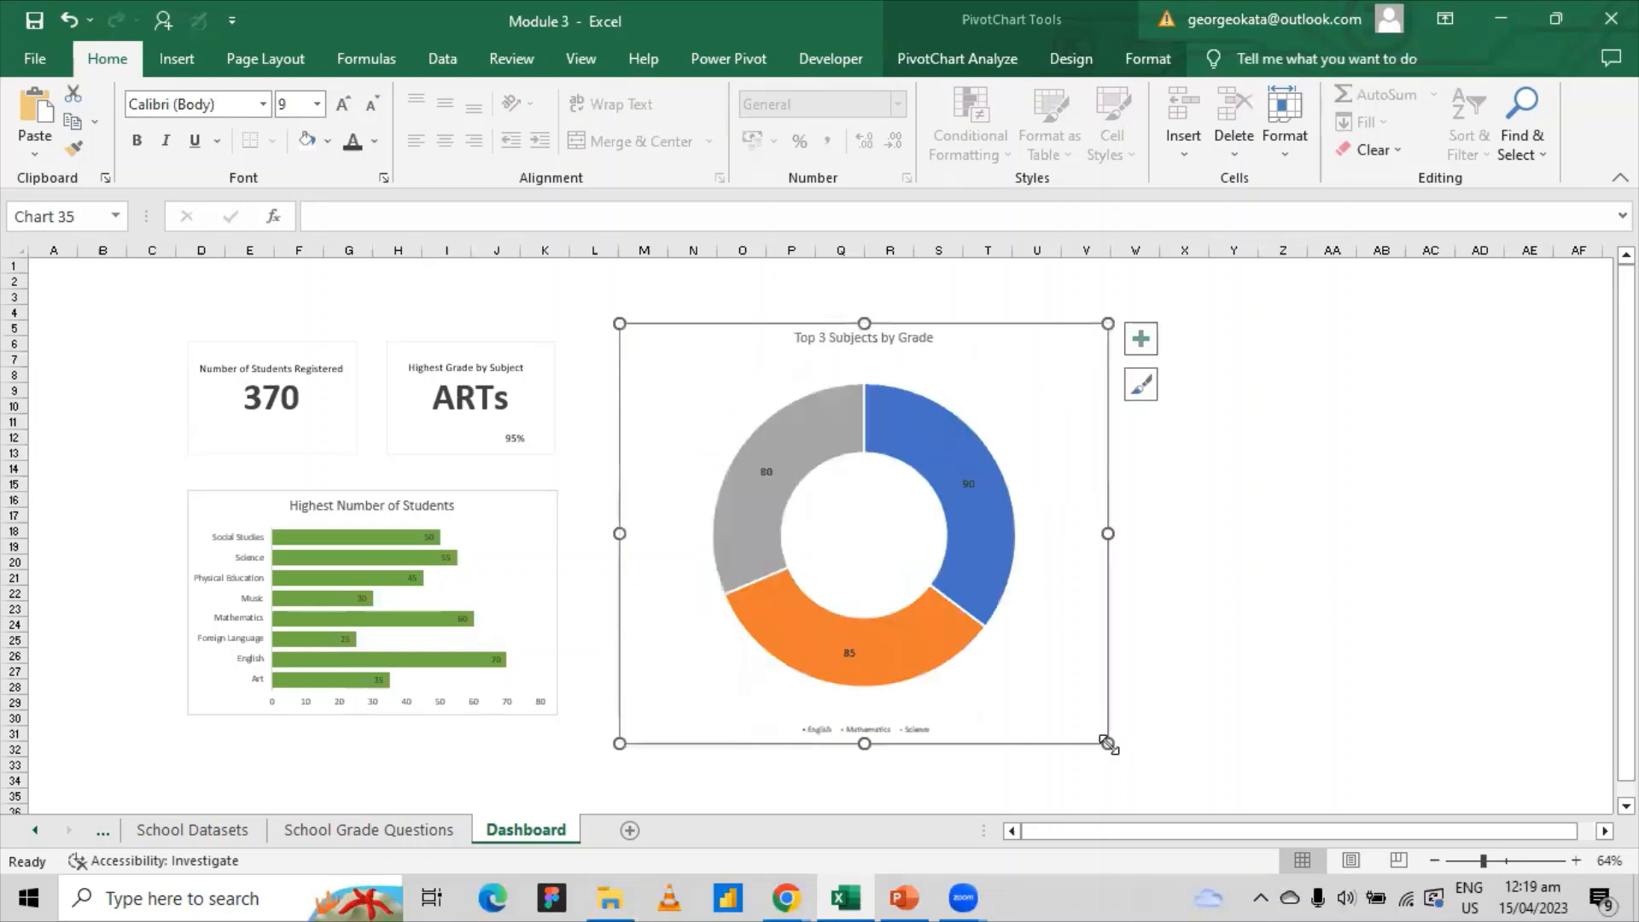
left_click_drag(1027, 597, 1401, 644)
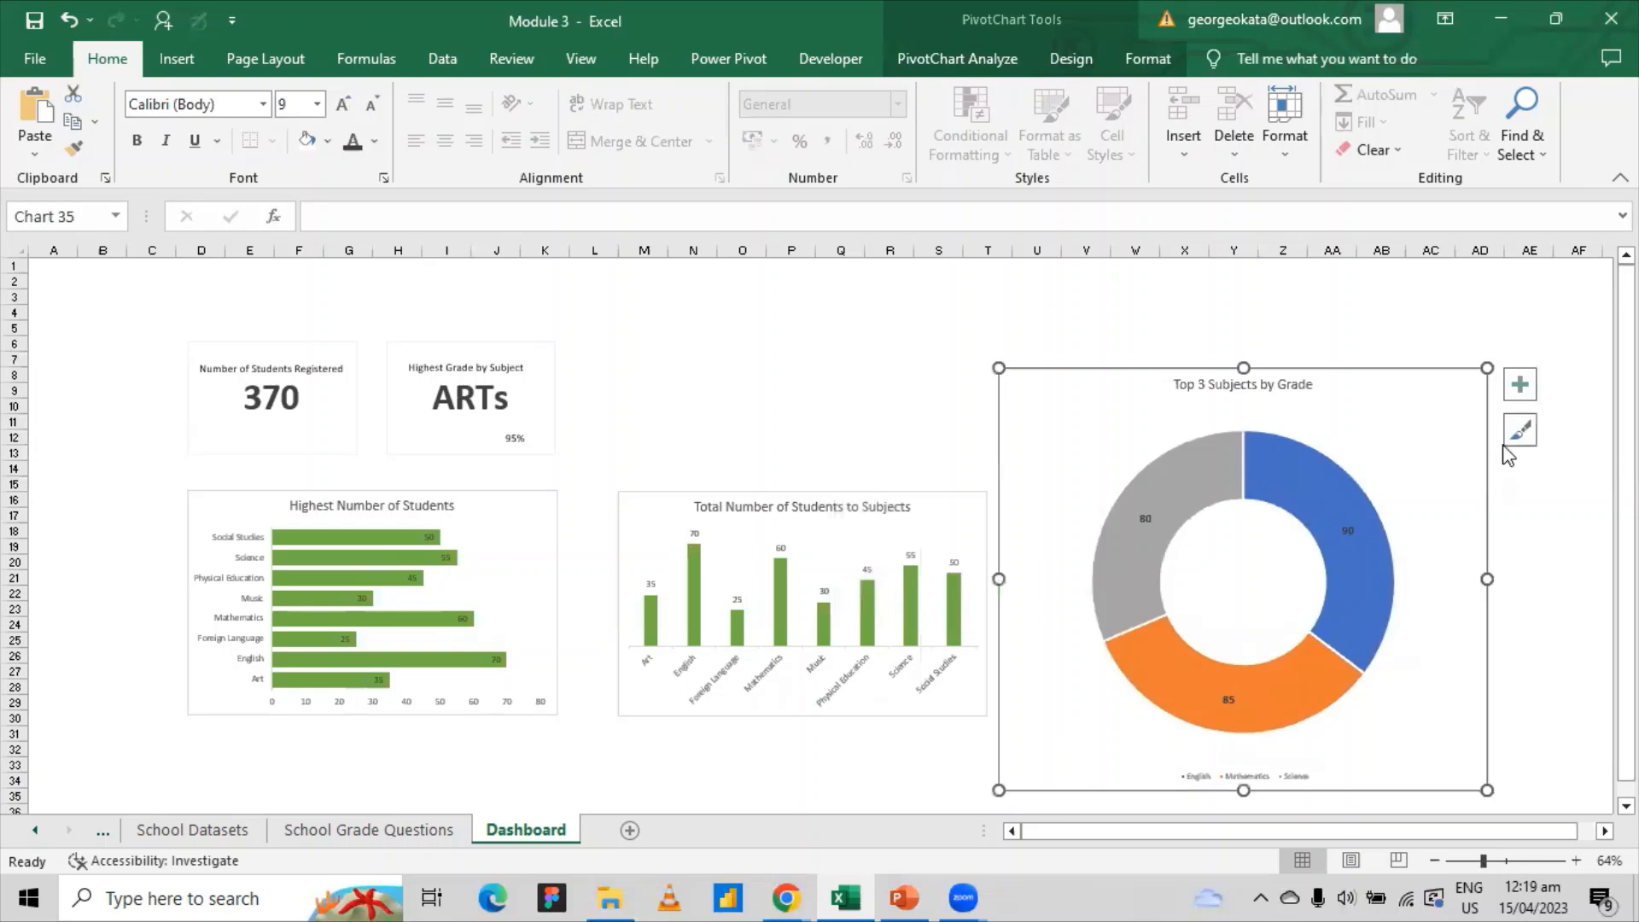
- Resize the "Top 3 Subjects by Grade" doughnut chart to match the neighbouring column chart's size, and align their upper edges
left_click_drag(1486, 368, 1380, 504)
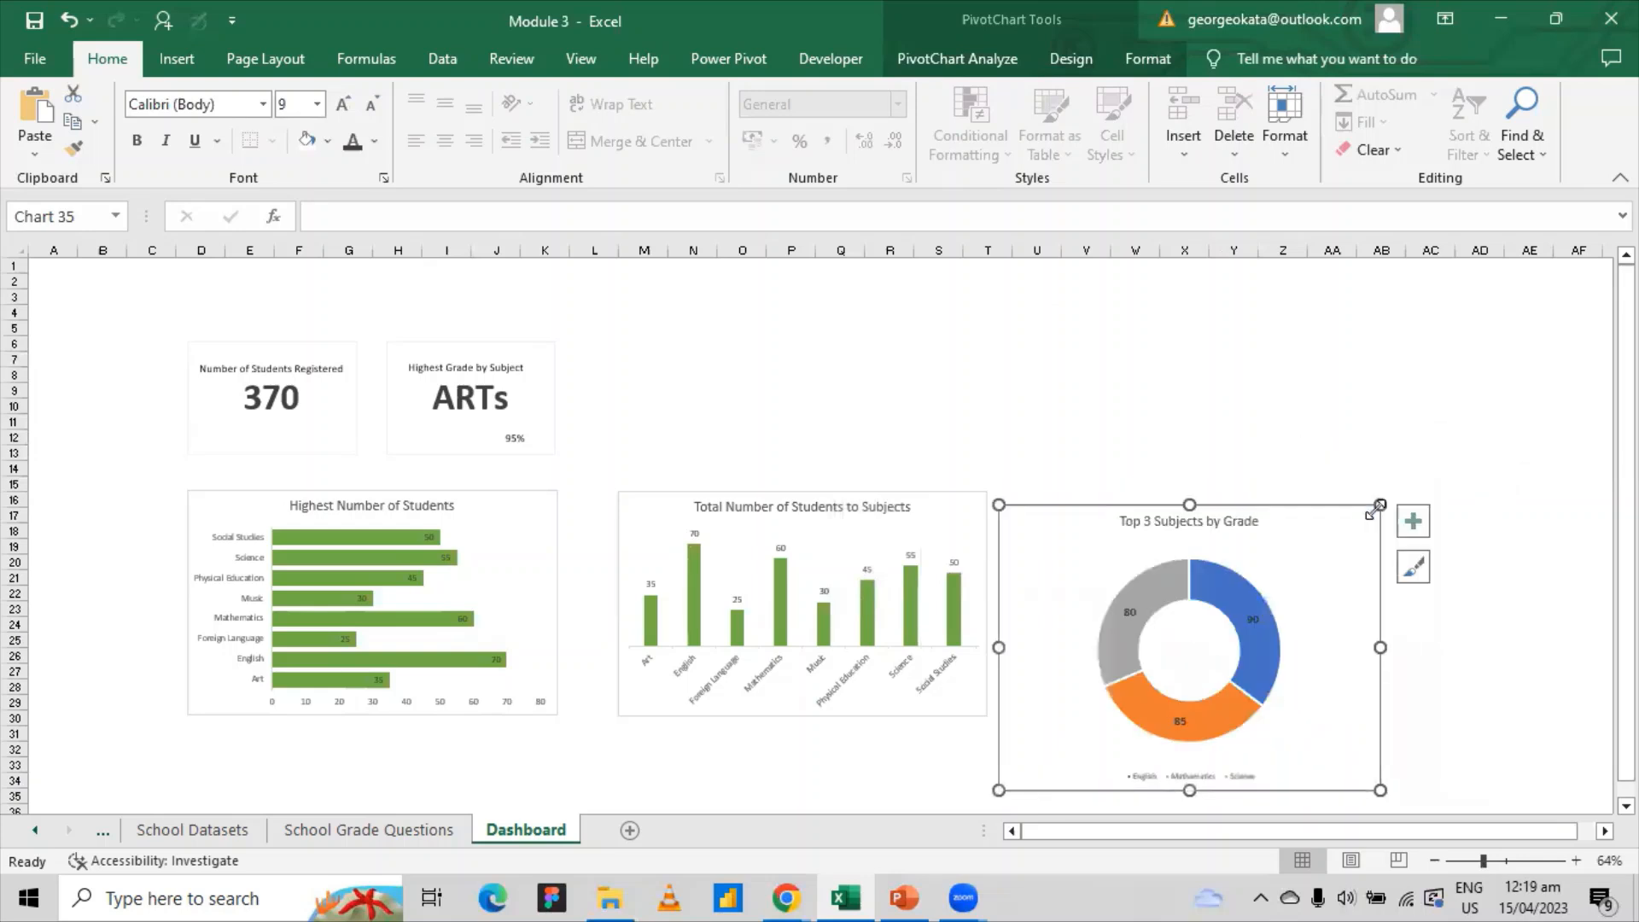
left_click_drag(1380, 789, 1322, 654)
left_click_drag(1370, 712, 1372, 717)
mouse_move(1310, 651)
left_mouse_down()
mouse_move(1309, 637)
mouse_move(1309, 651)
left_mouse_up()
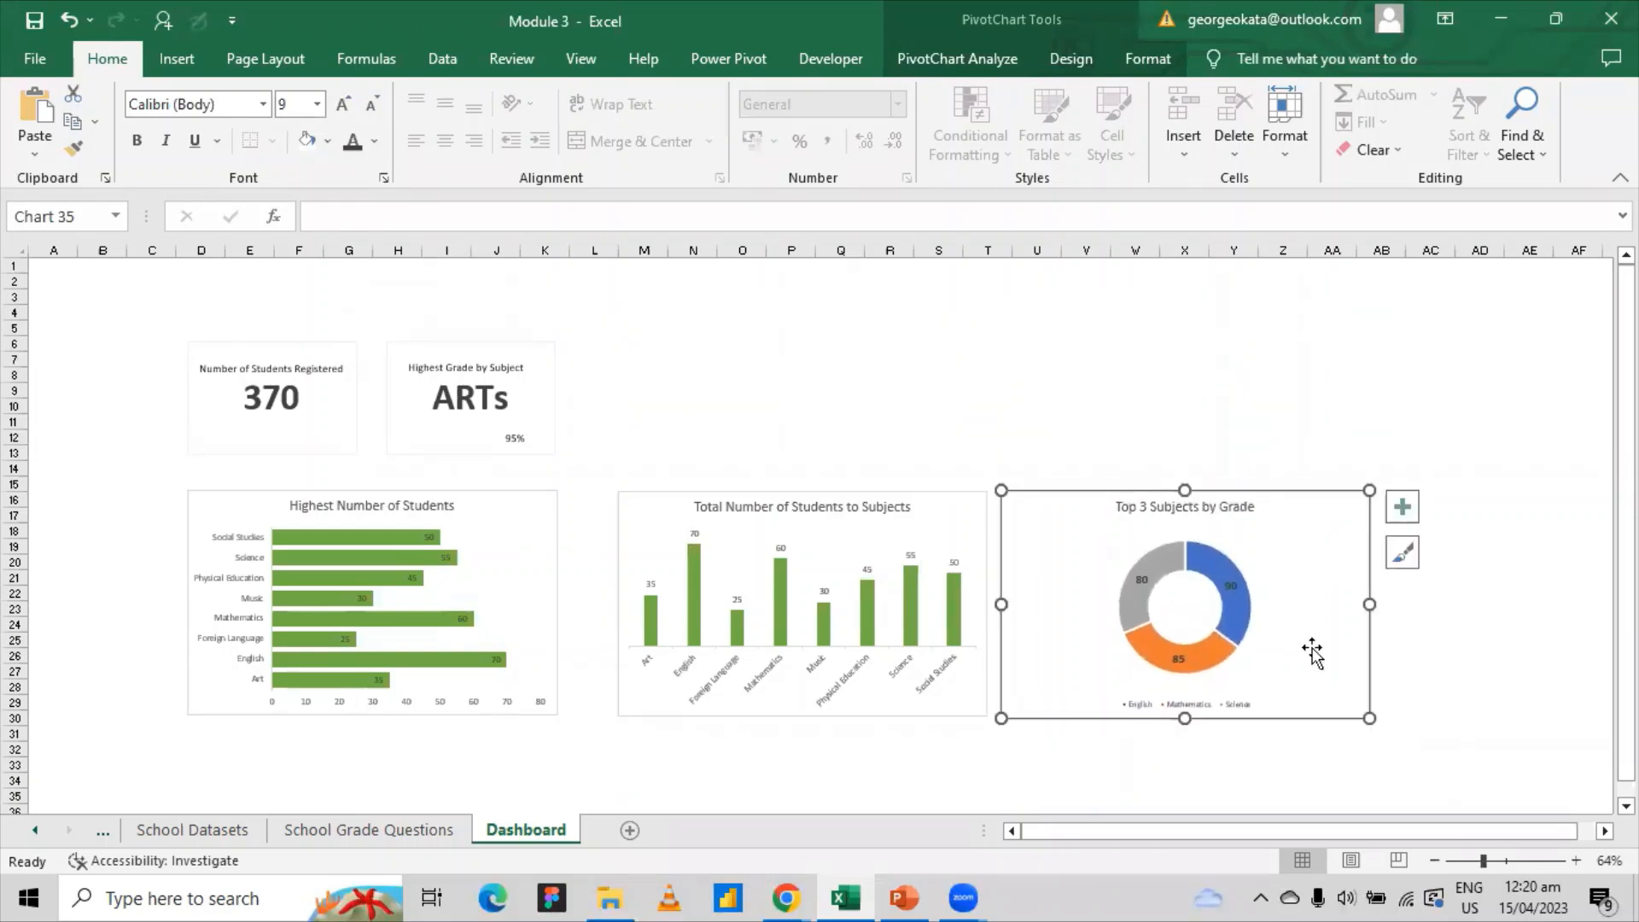
left_click(1380, 718)
left_click(1347, 716)
left_click_drag(1367, 717, 1366, 714)
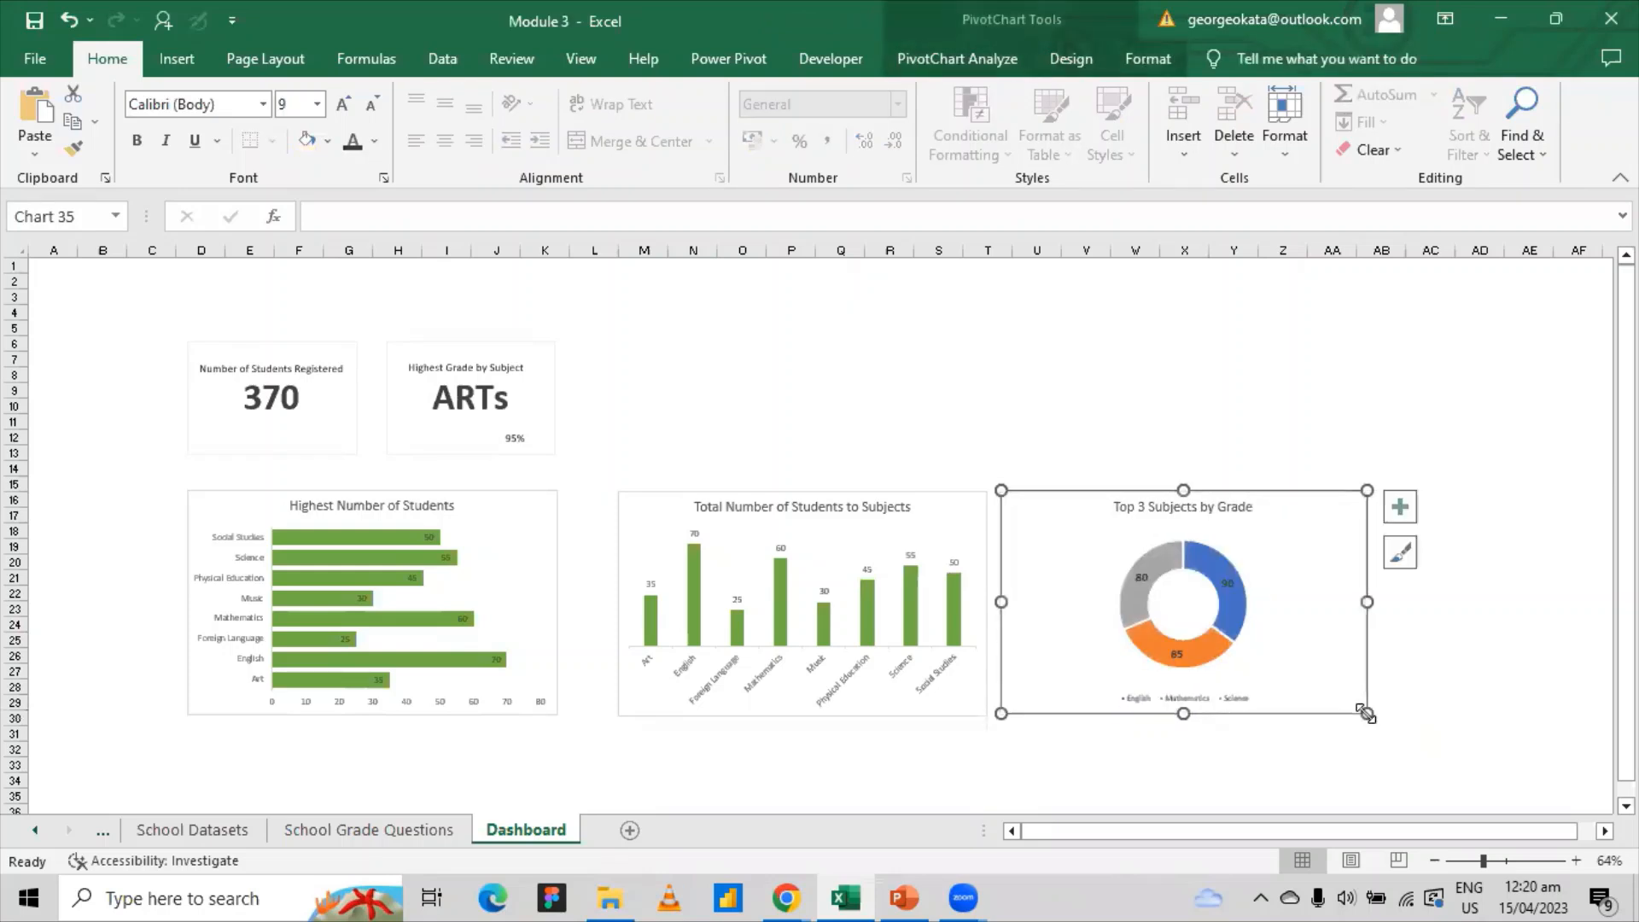
left_click(792, 407)
left_click(500, 371)
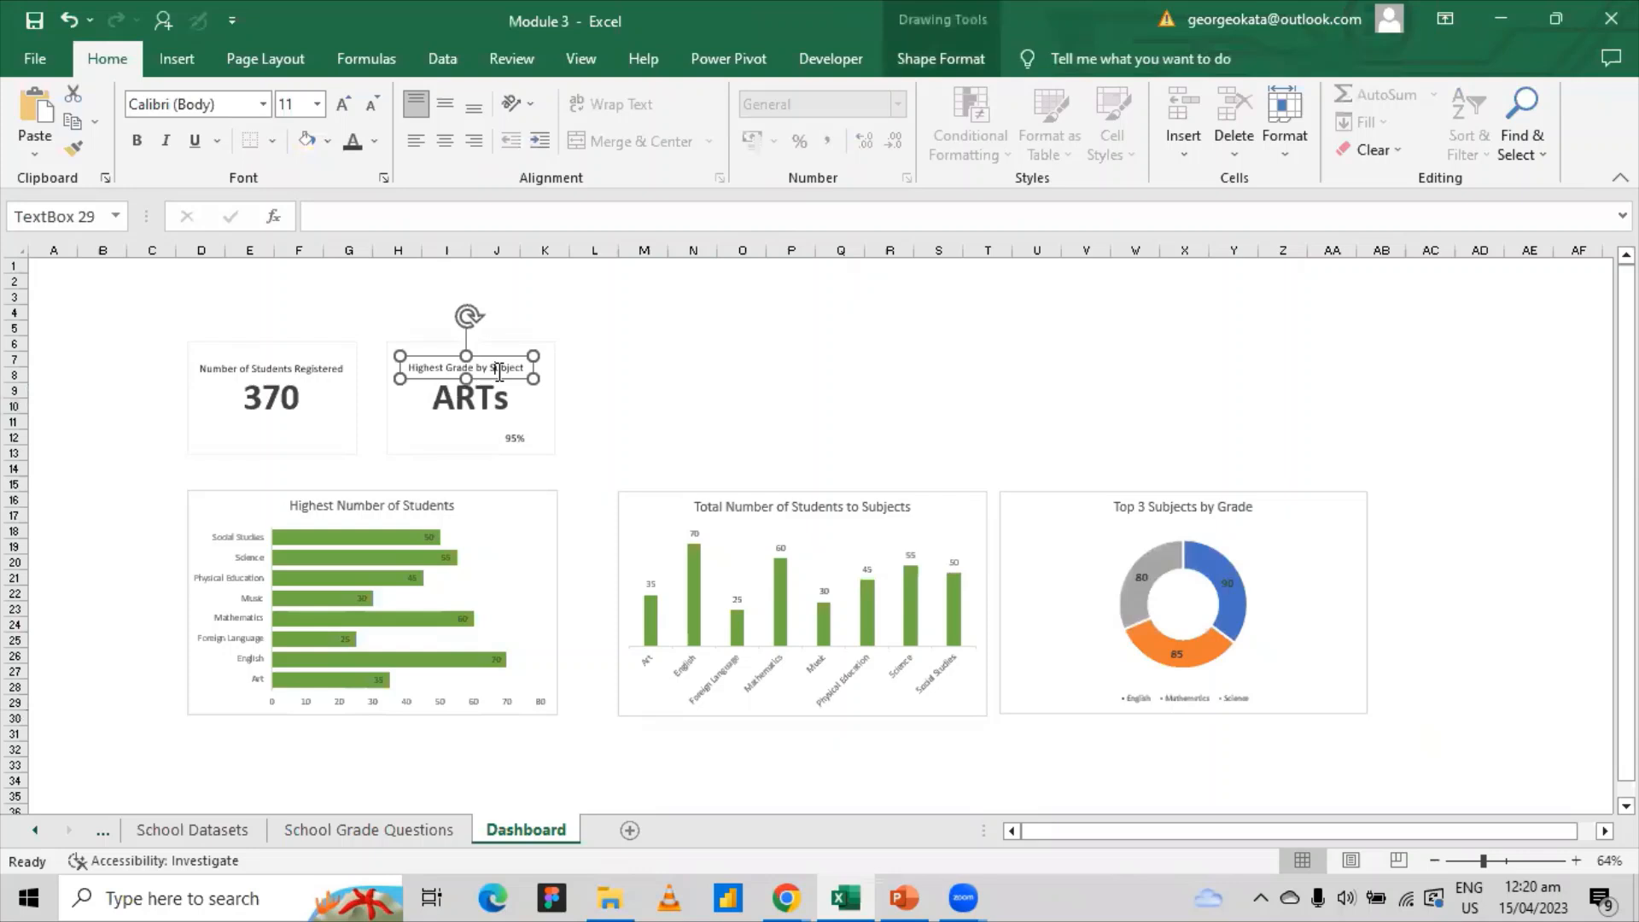
left_click(336, 340)
left_click(367, 332)
left_click(296, 356)
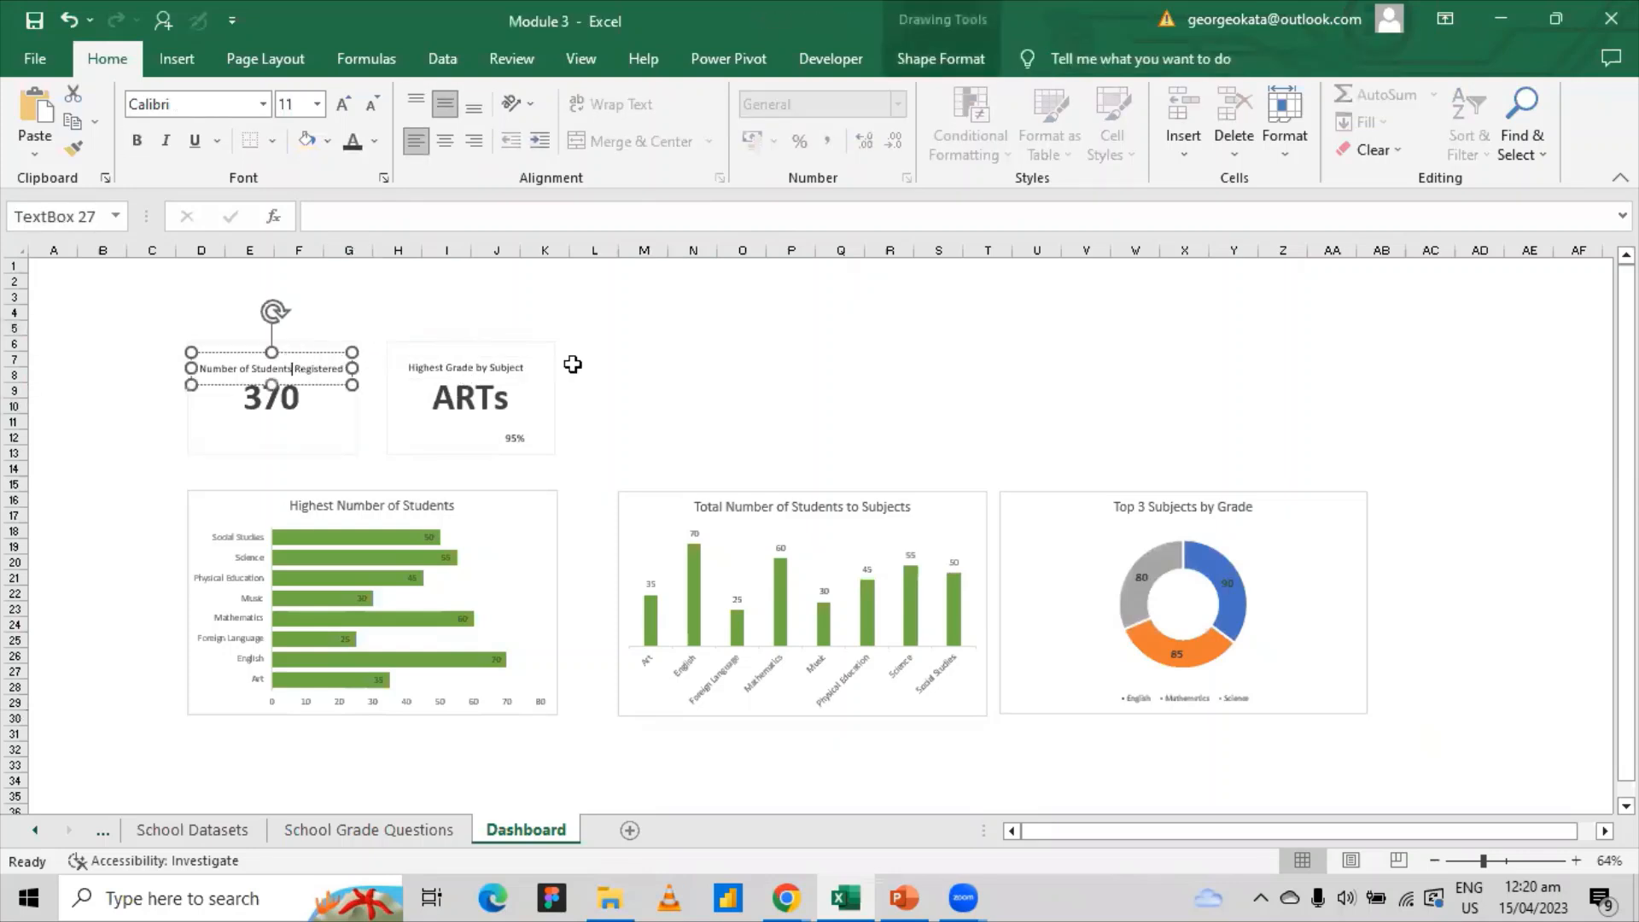
left_click(638, 374)
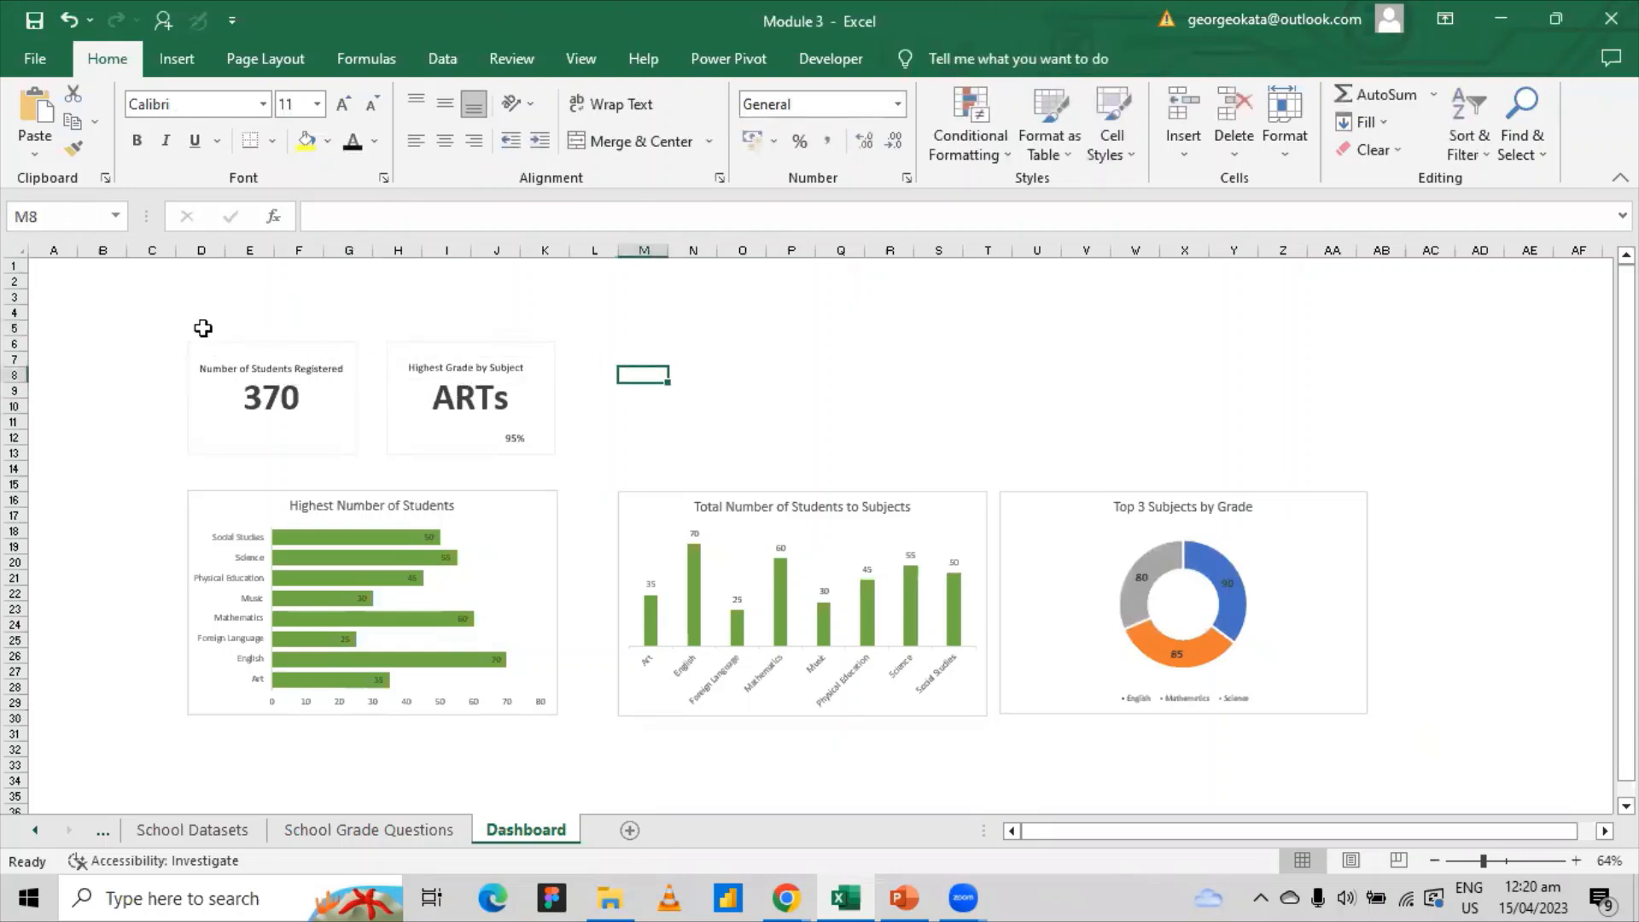
left_click_drag(202, 326, 538, 453)
- Enlarge the "ARTs" card rectangle and move it above the doughnut chart, extending it over part of the column chart
left_click(549, 402)
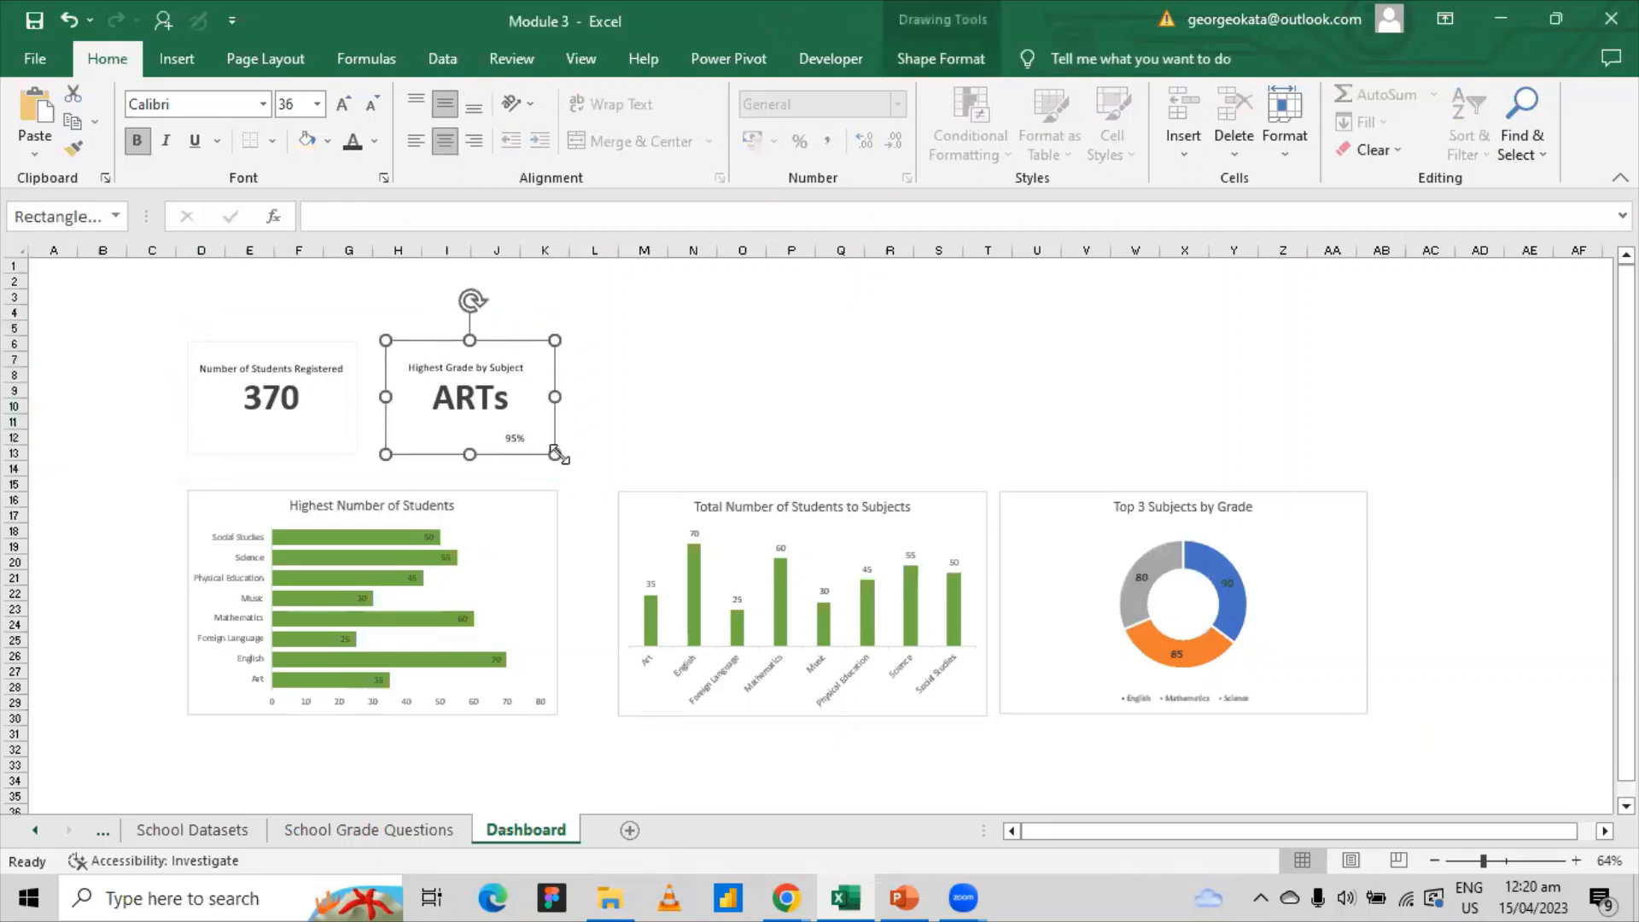
left_click_drag(556, 454, 760, 528)
left_click_drag(703, 399, 1291, 344)
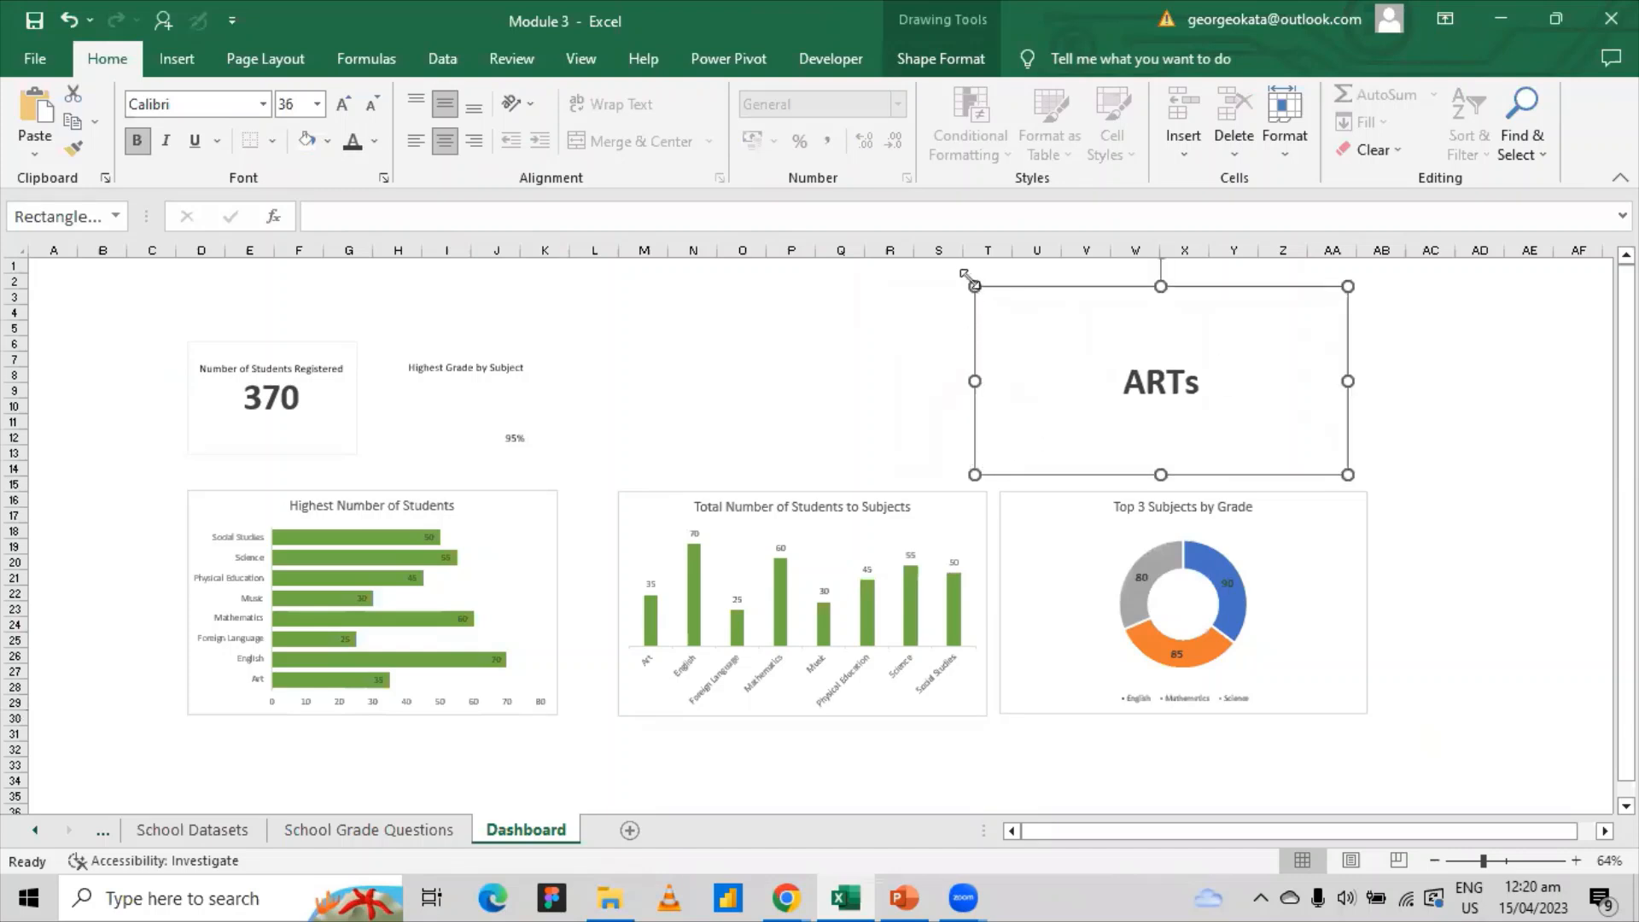
left_click_drag(965, 273, 862, 287)
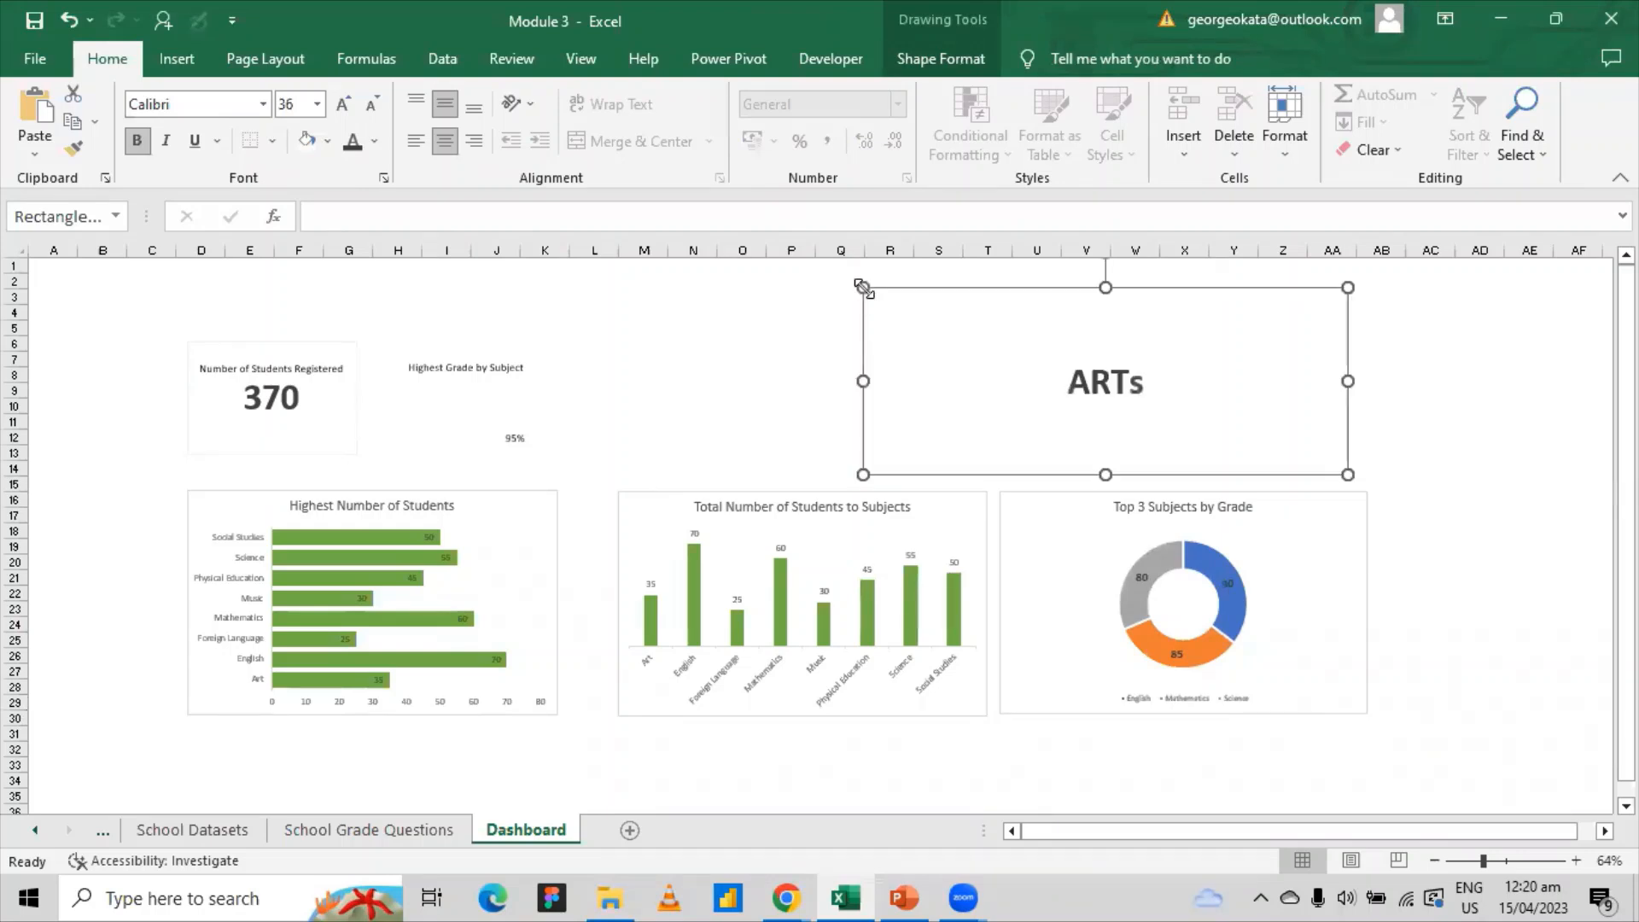
- Delete the "370" card rectangle and place a duplicate of the enlarged "ARTs" rectangle to the right of the original
left_click(338, 396)
key("Delete")
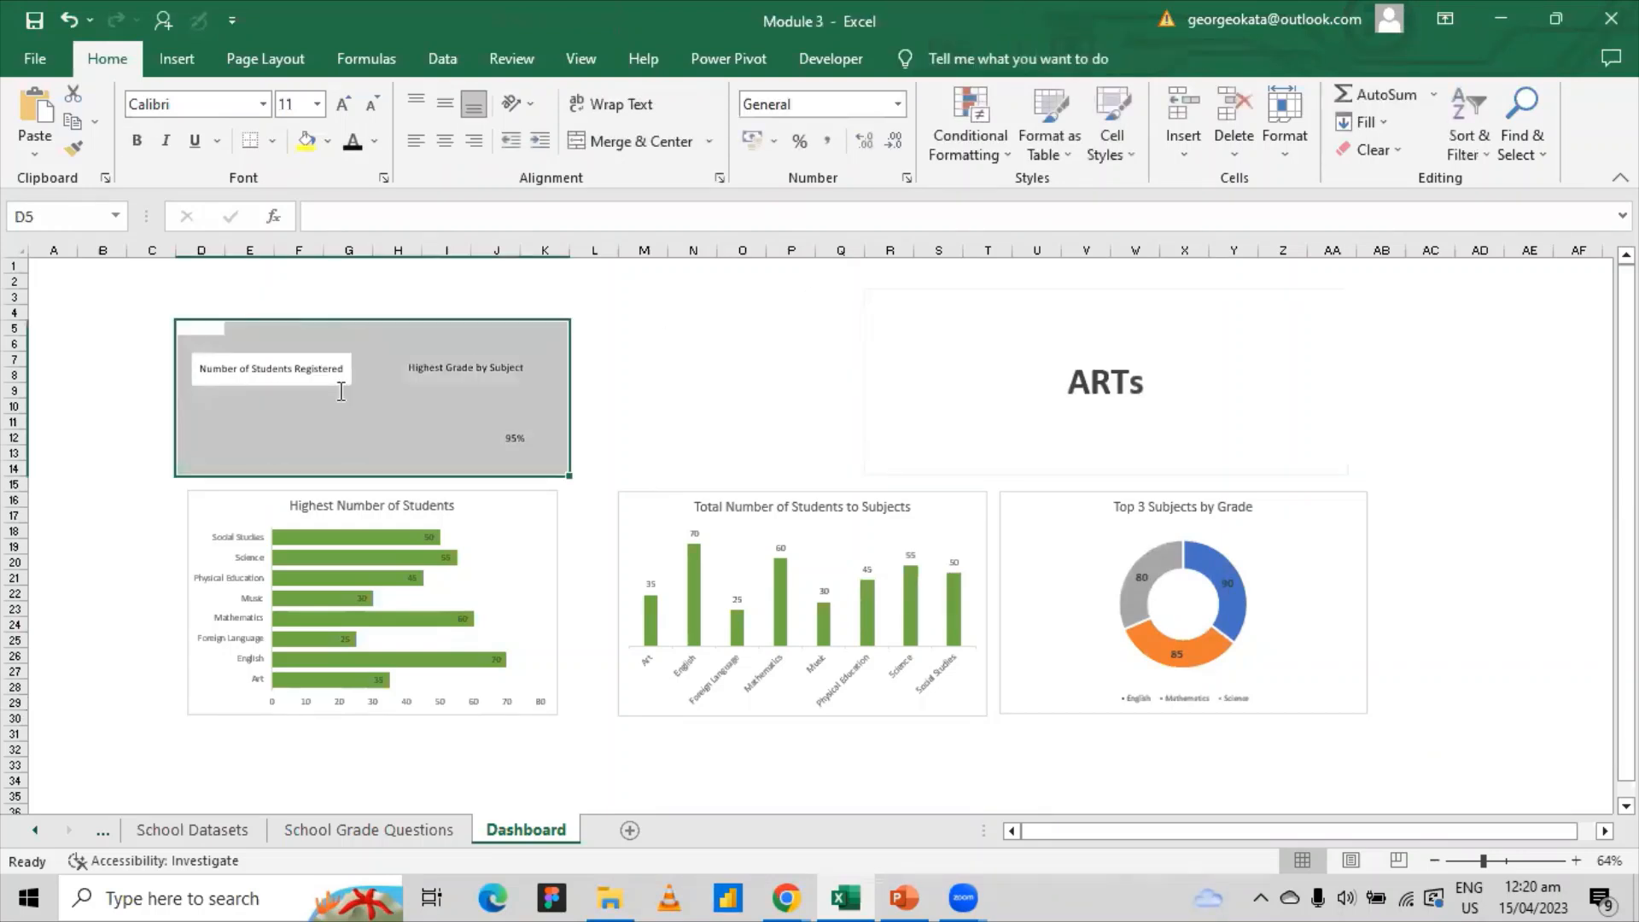
left_click(695, 407)
left_click(939, 374)
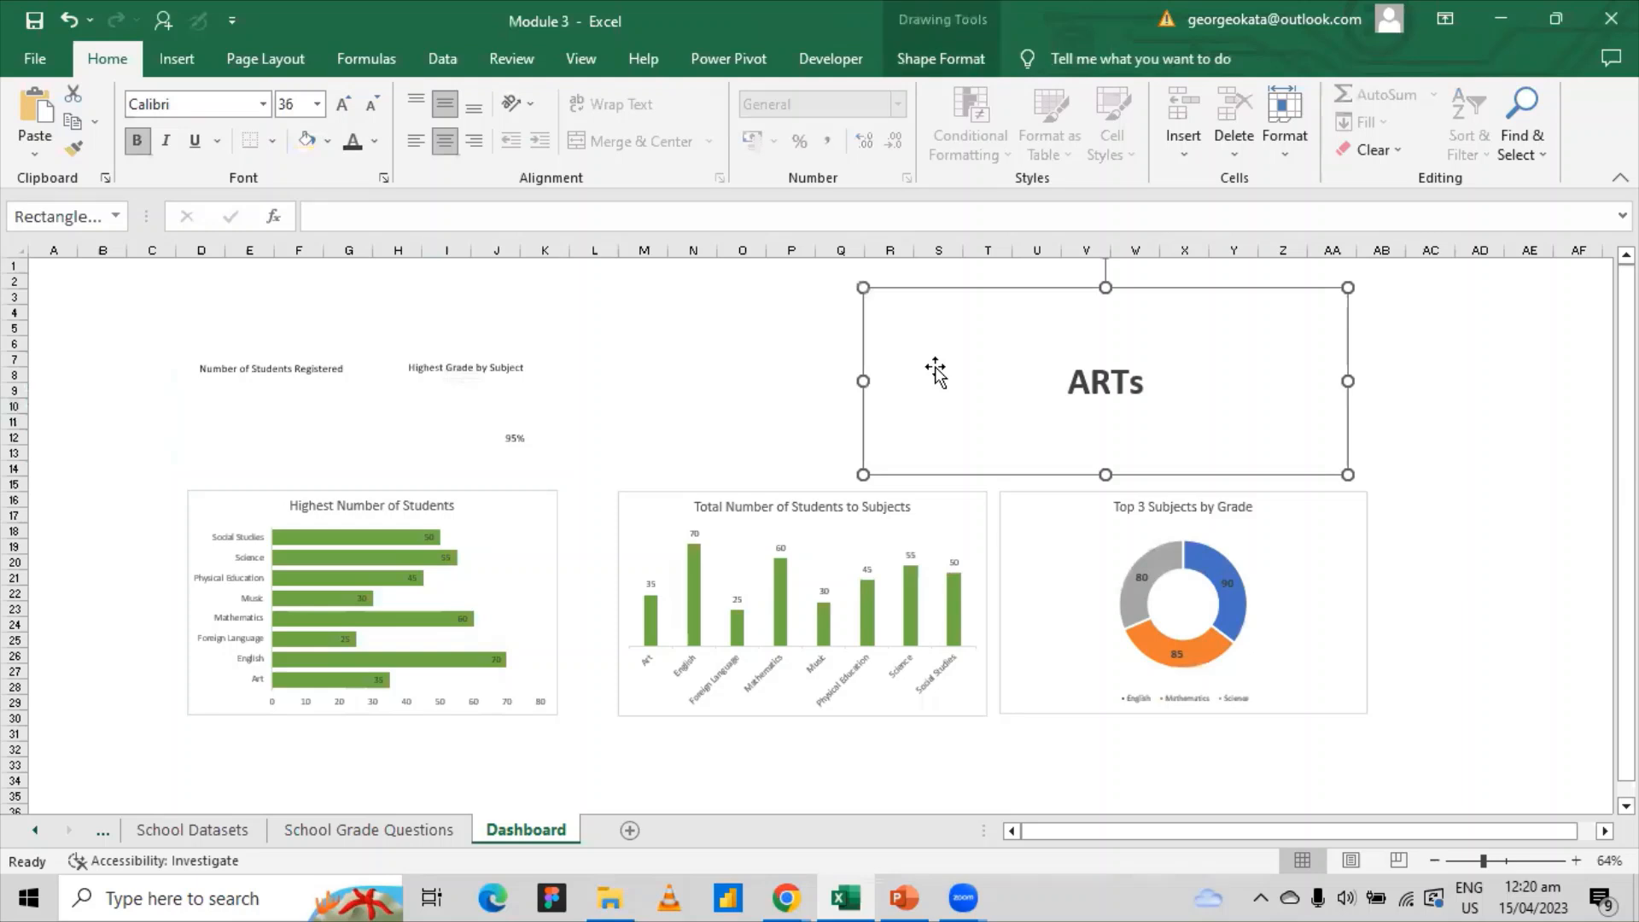
left_click_drag(984, 367, 1360, 385)
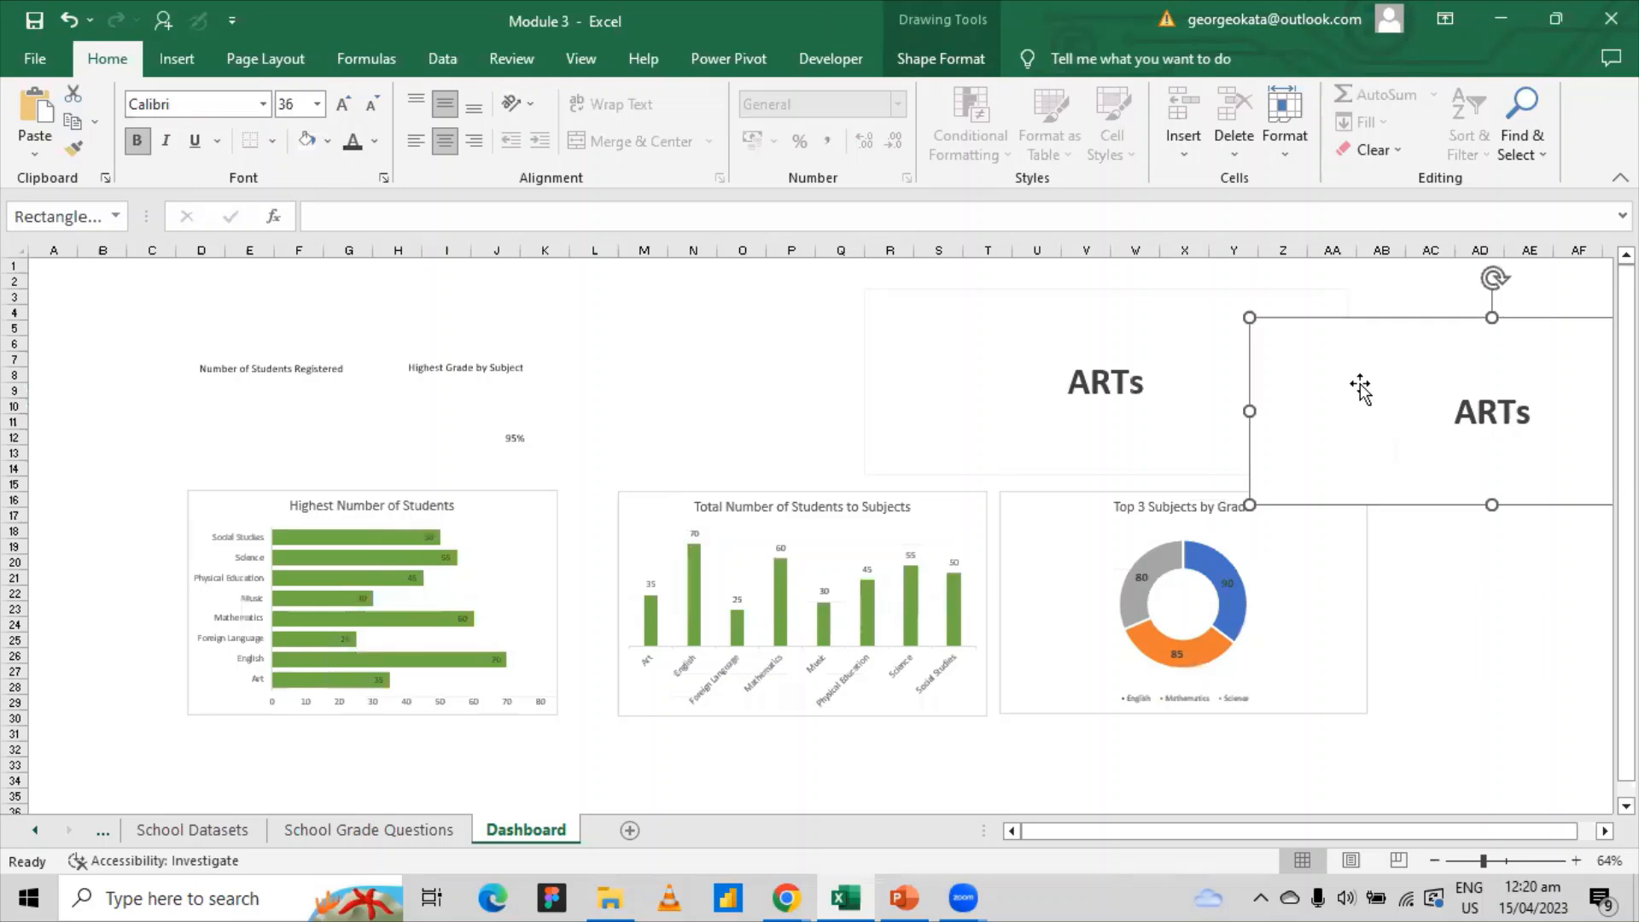
- Move the "Highest Grade by Subject" heading above the text of the original enlarged "ARTs" card and the 95% label below it
left_click(502, 365)
left_click_drag(484, 358, 1117, 324)
left_click(512, 437)
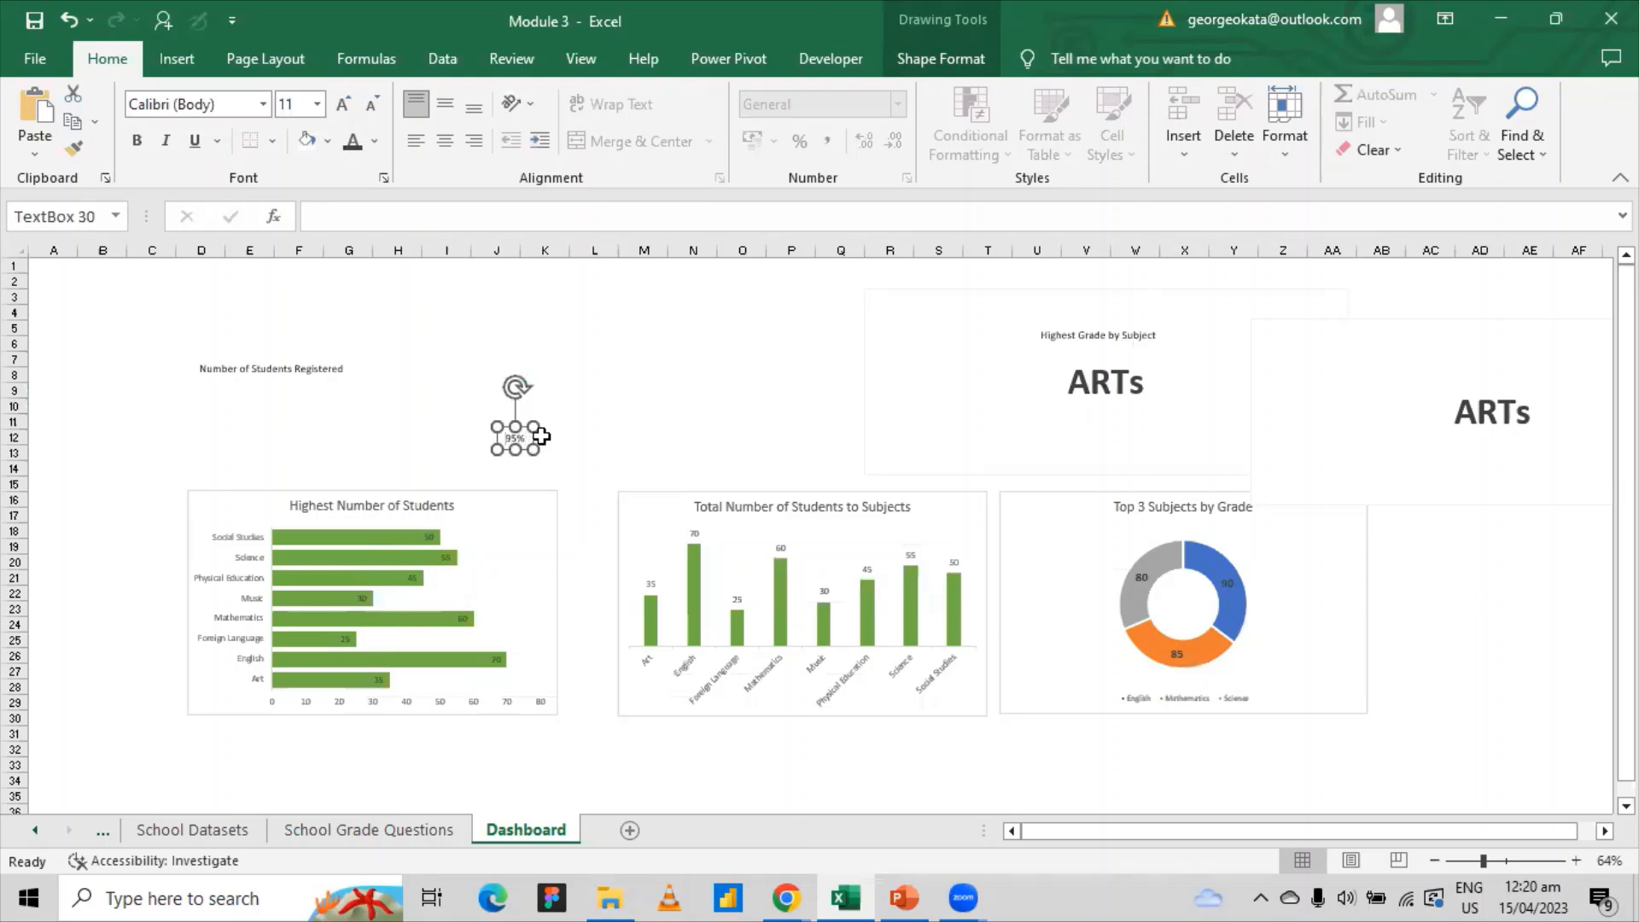
left_click_drag(523, 452, 1172, 453)
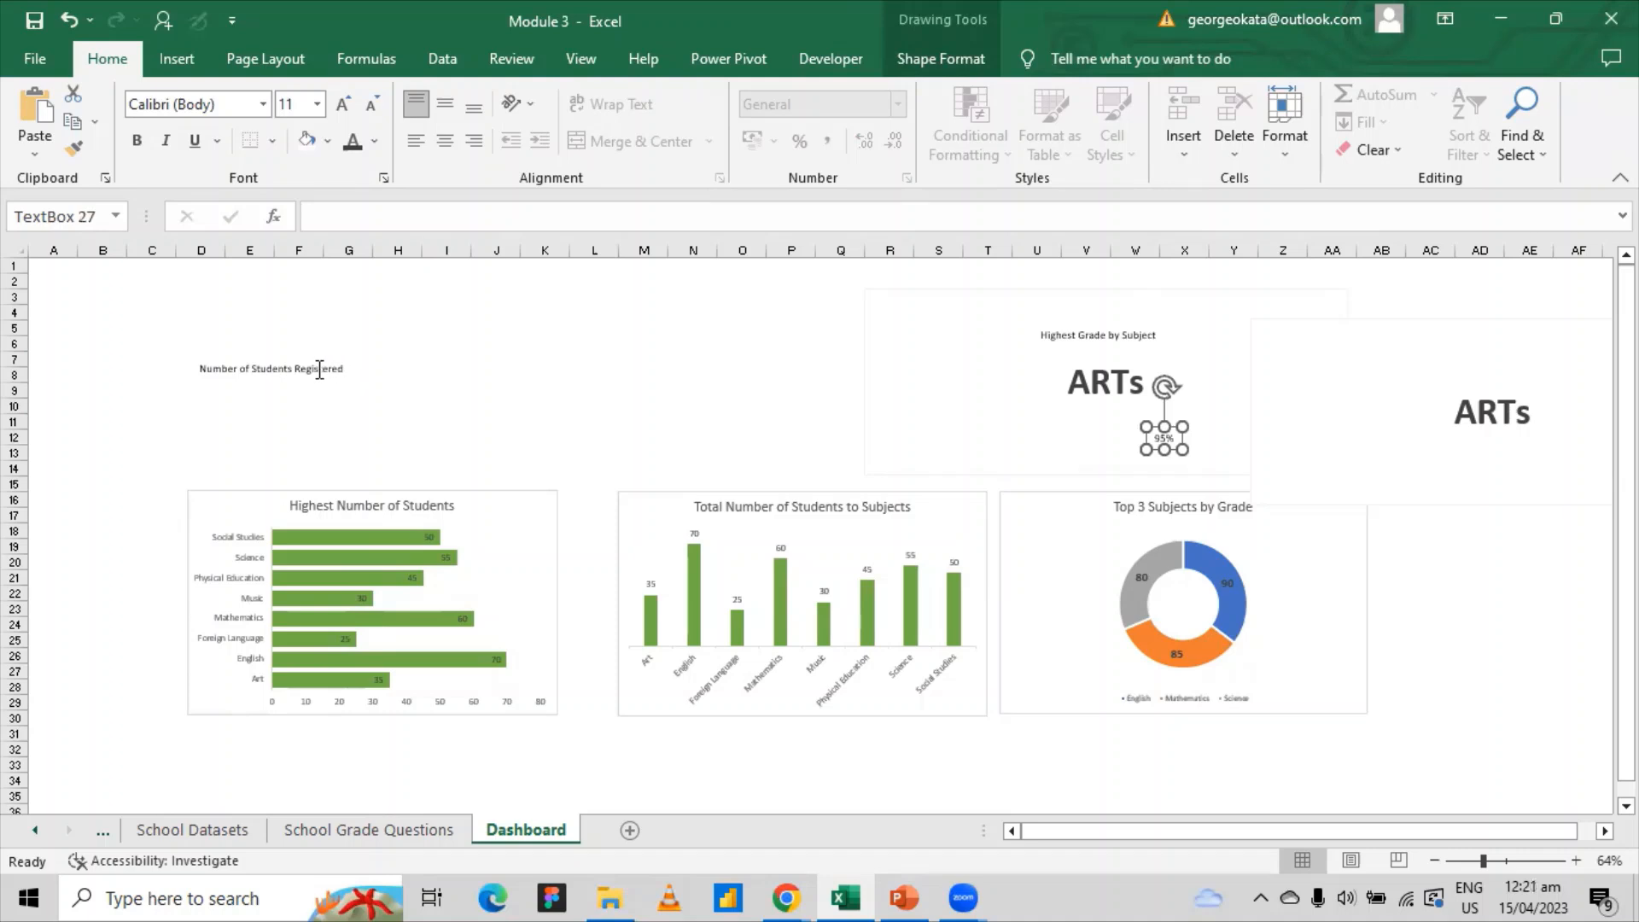
- Move the "Number of Students Registered" heading below the column chart and delete the extra copy left at its old position
left_click_drag(319, 369, 847, 731)
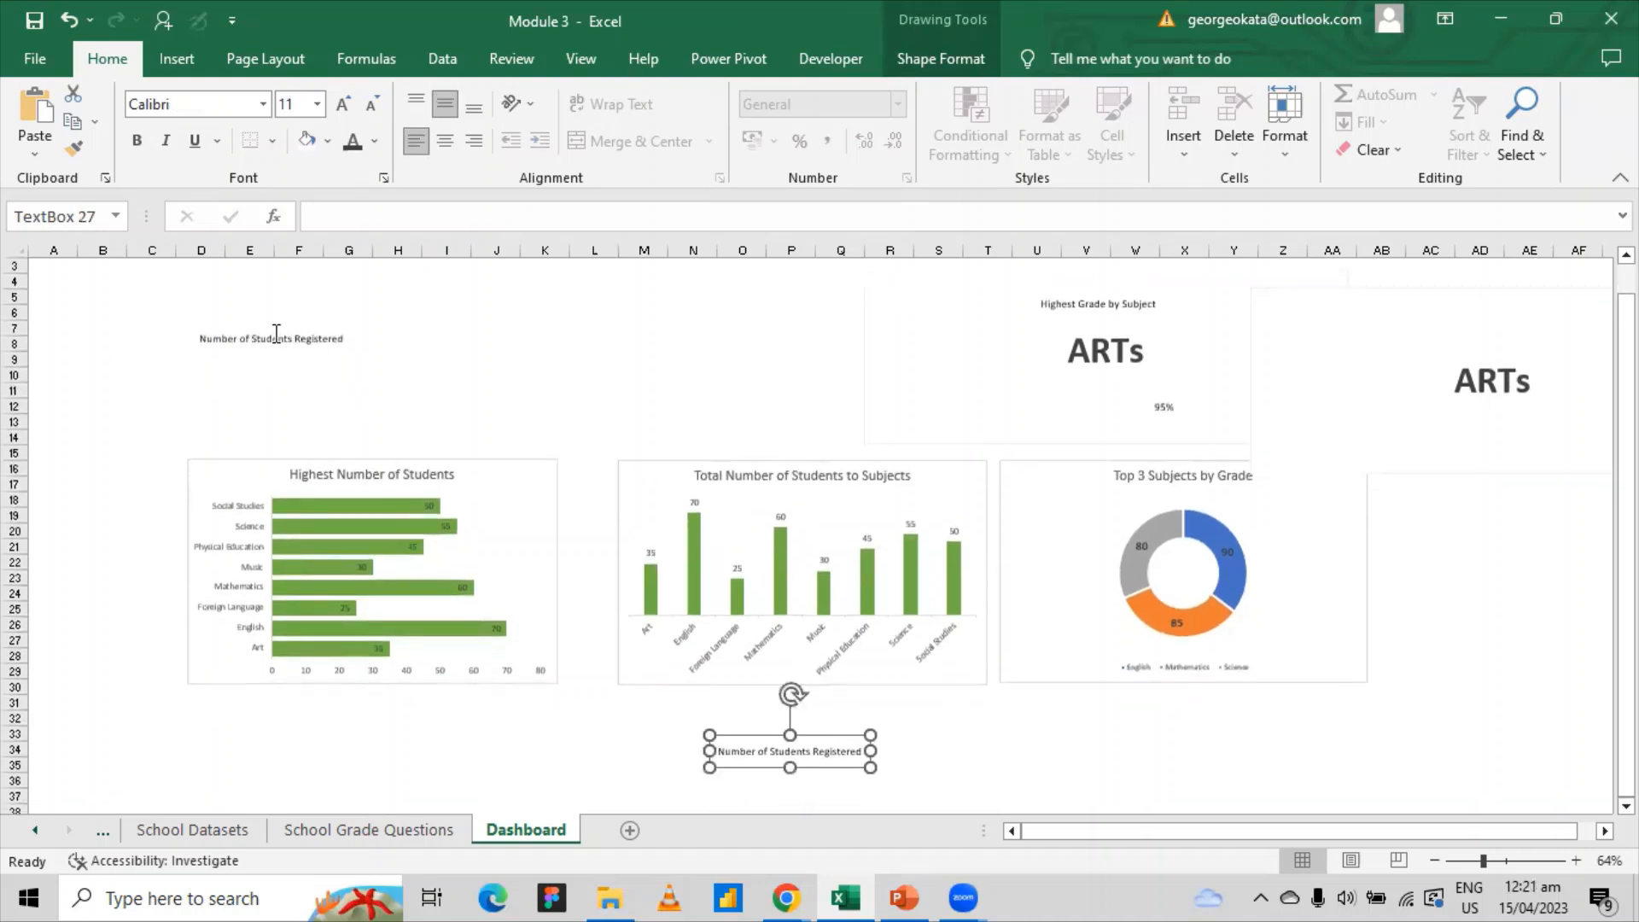
left_click(322, 321)
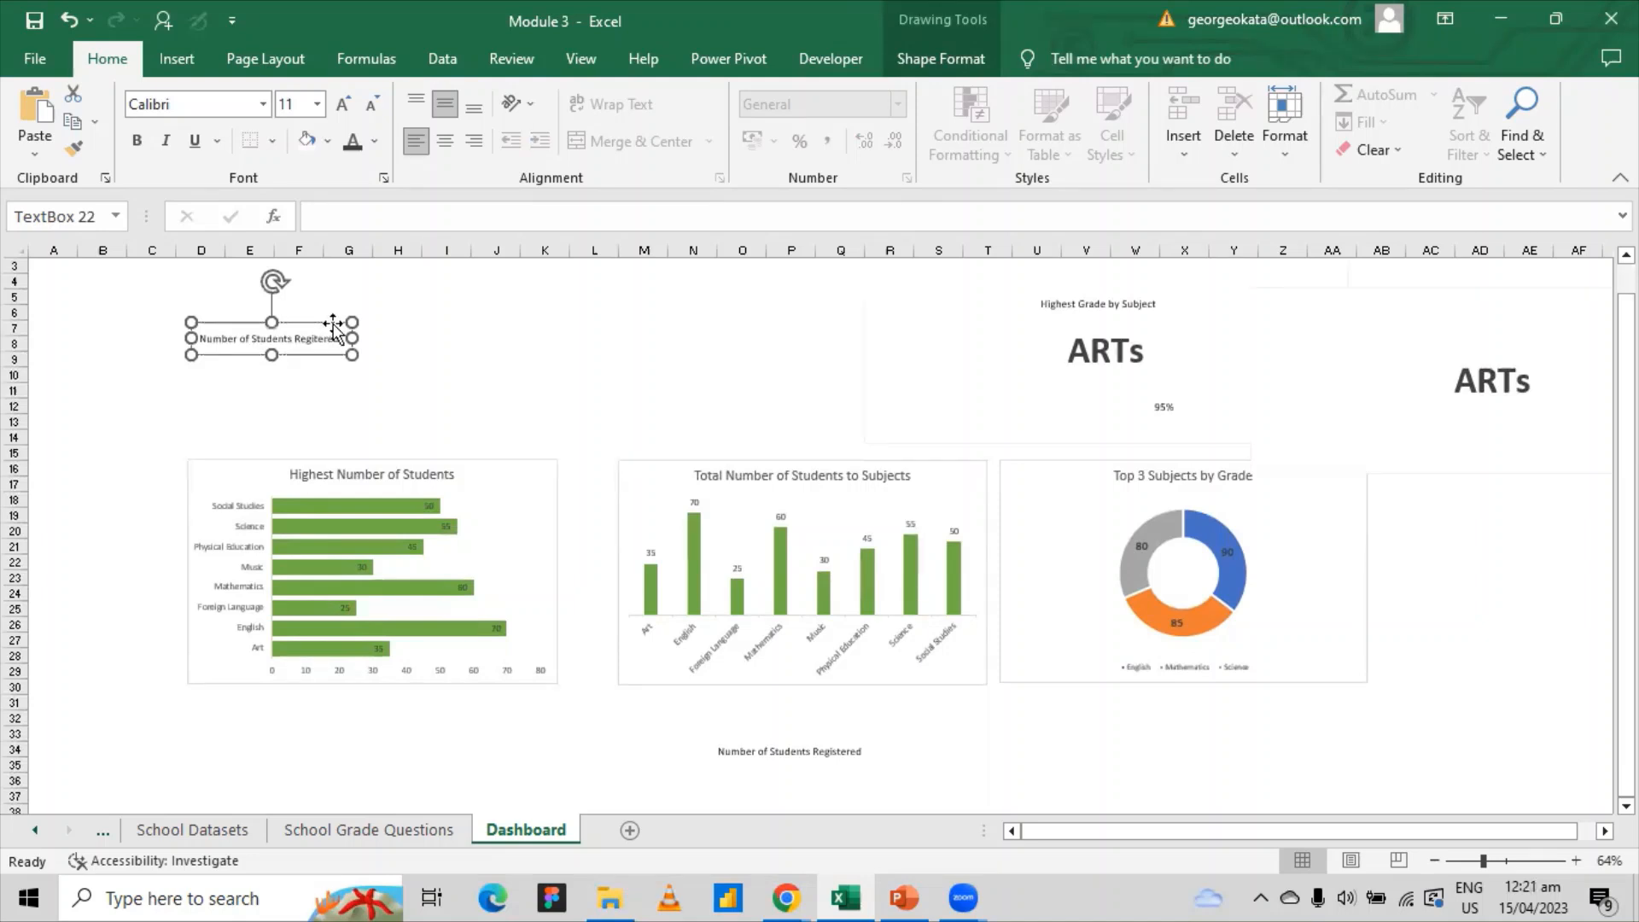
key("Delete")
- Move the duplicate "ARTs" rectangle above the bar chart and shift the original rectangle level with it
left_click(1347, 333)
left_click_drag(1347, 333, 295, 326)
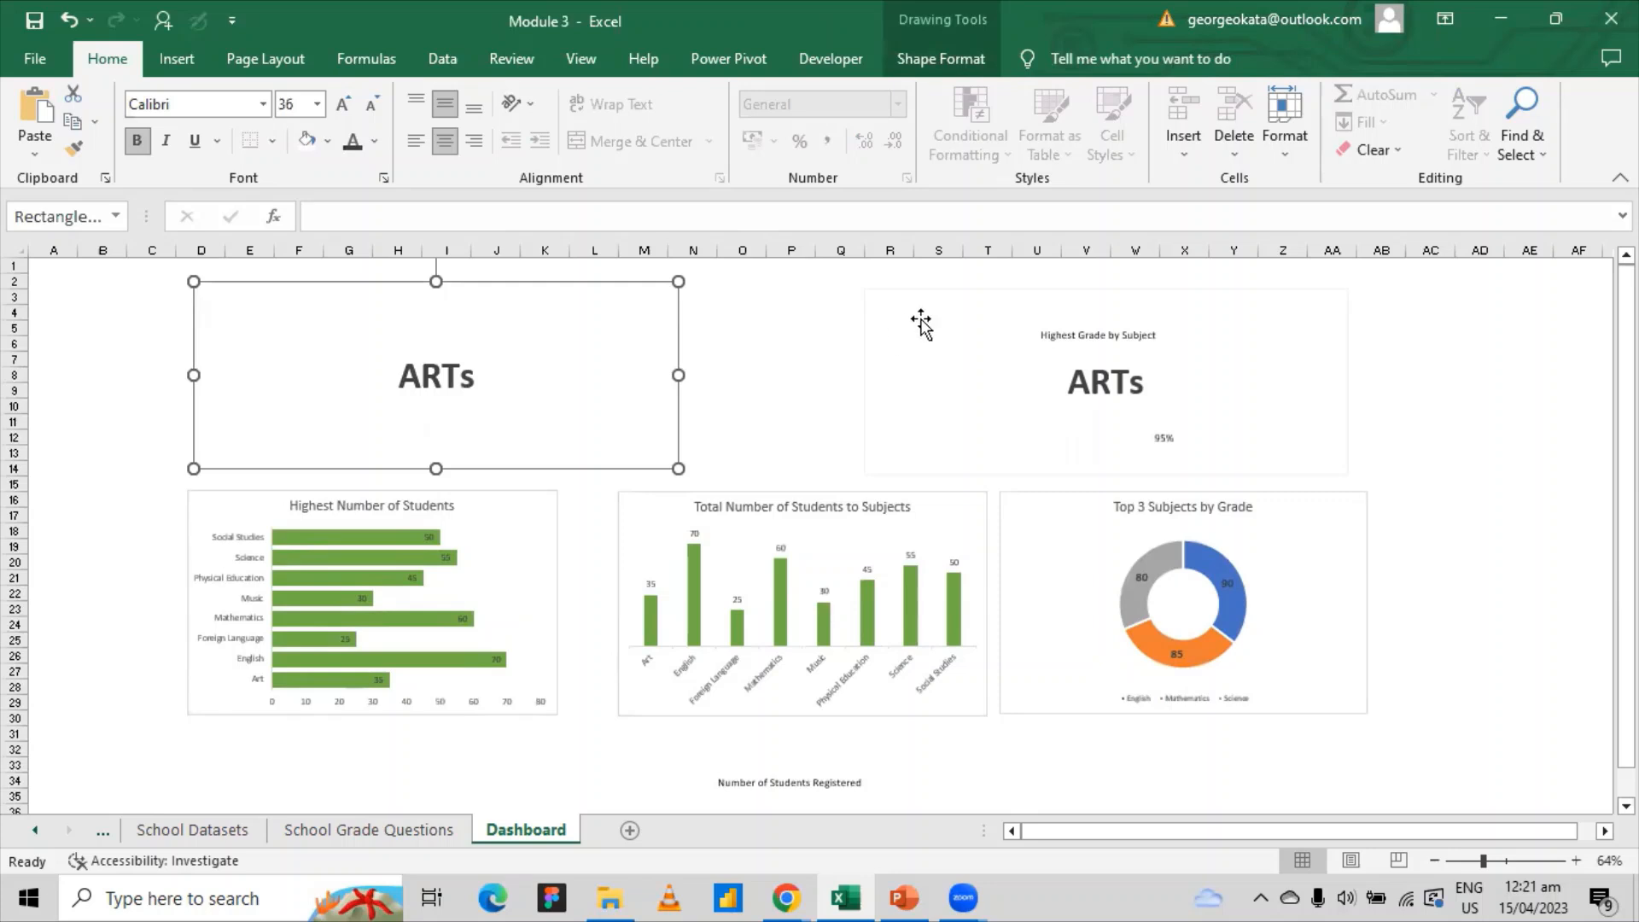
mouse_move(926, 318)
left_mouse_down()
mouse_move(758, 301)
mouse_move(894, 283)
mouse_move(941, 300)
left_mouse_up()
- Widen both "ARTs" rectangles towards each other, leaving a narrow gap, so together they span the row of charts
left_click(633, 332)
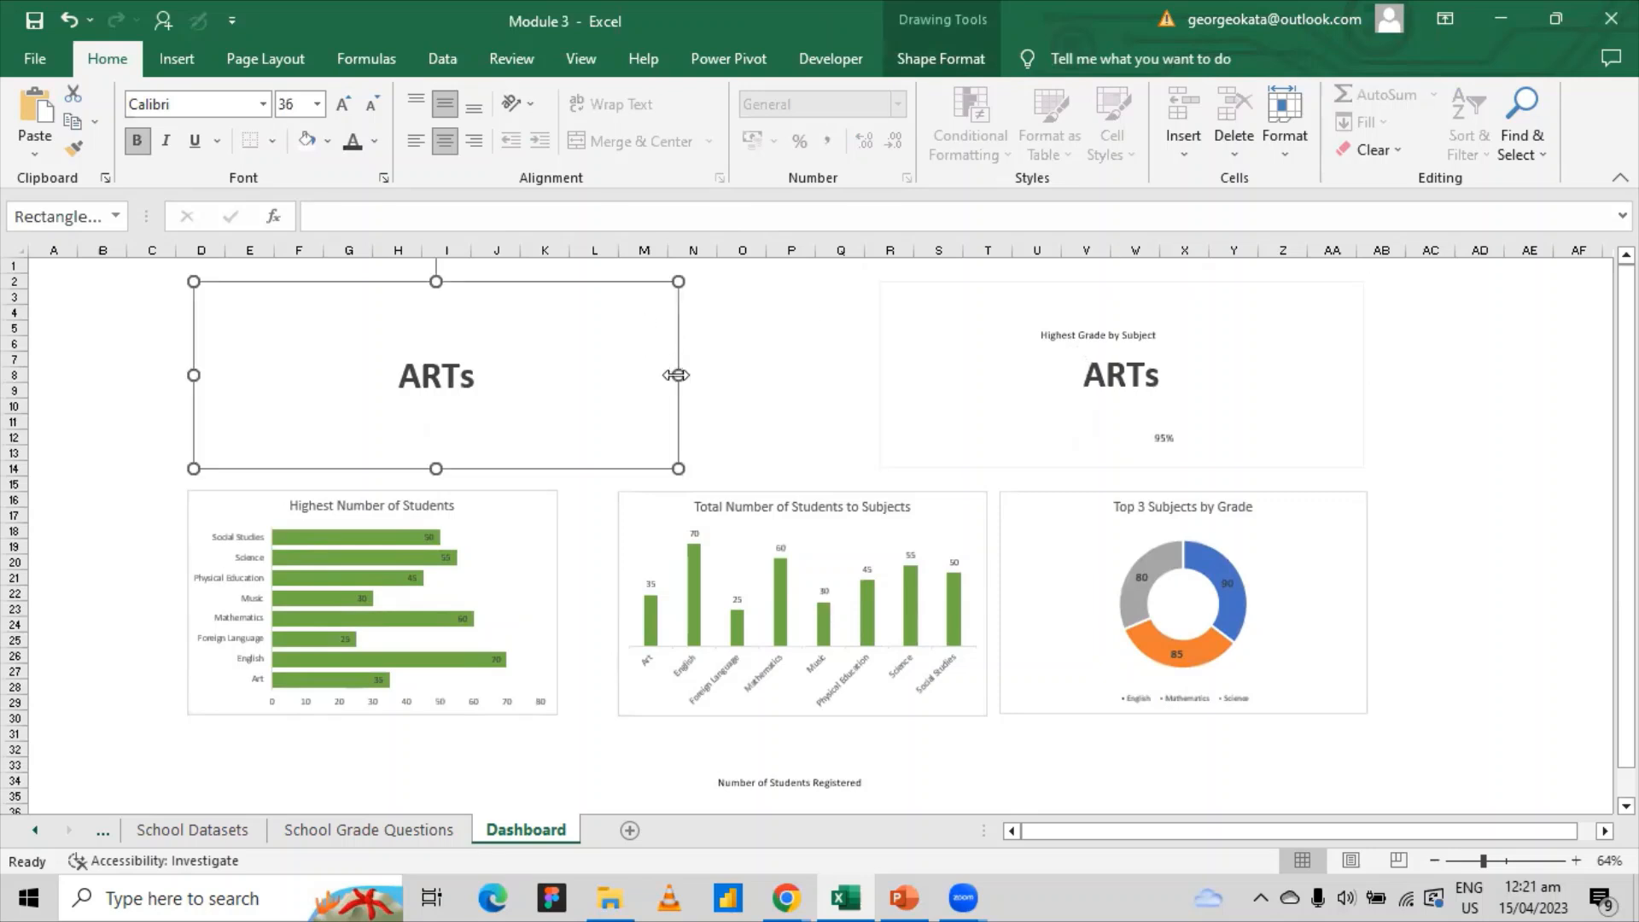
left_click_drag(677, 375, 772, 371)
left_click(884, 371)
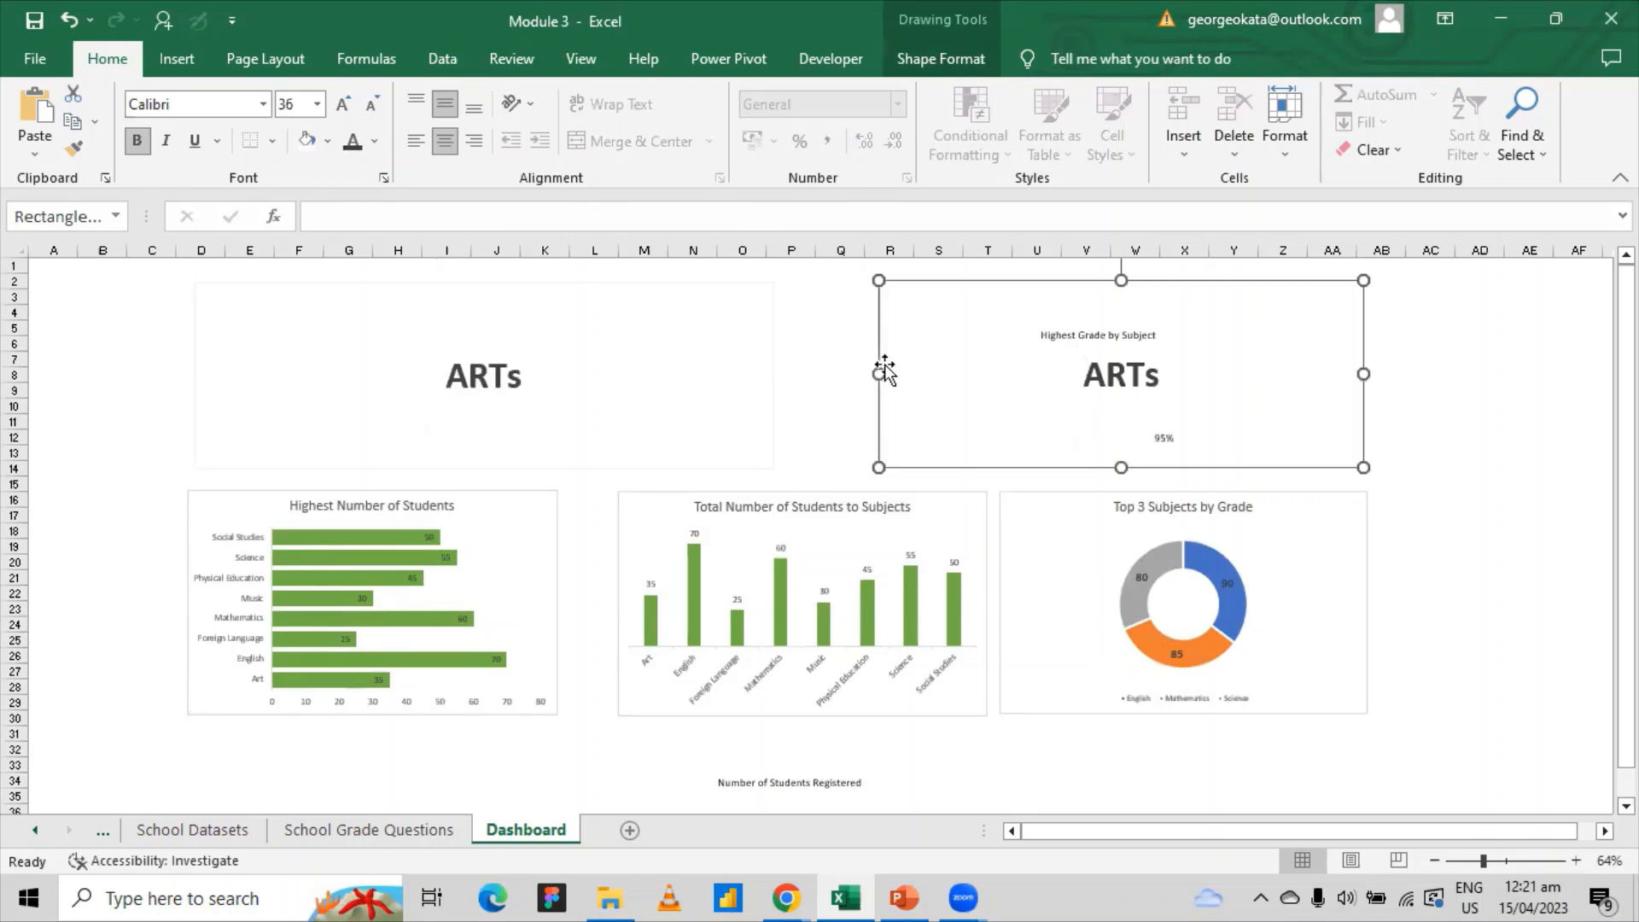
left_click_drag(878, 372, 786, 371)
left_click(1452, 422)
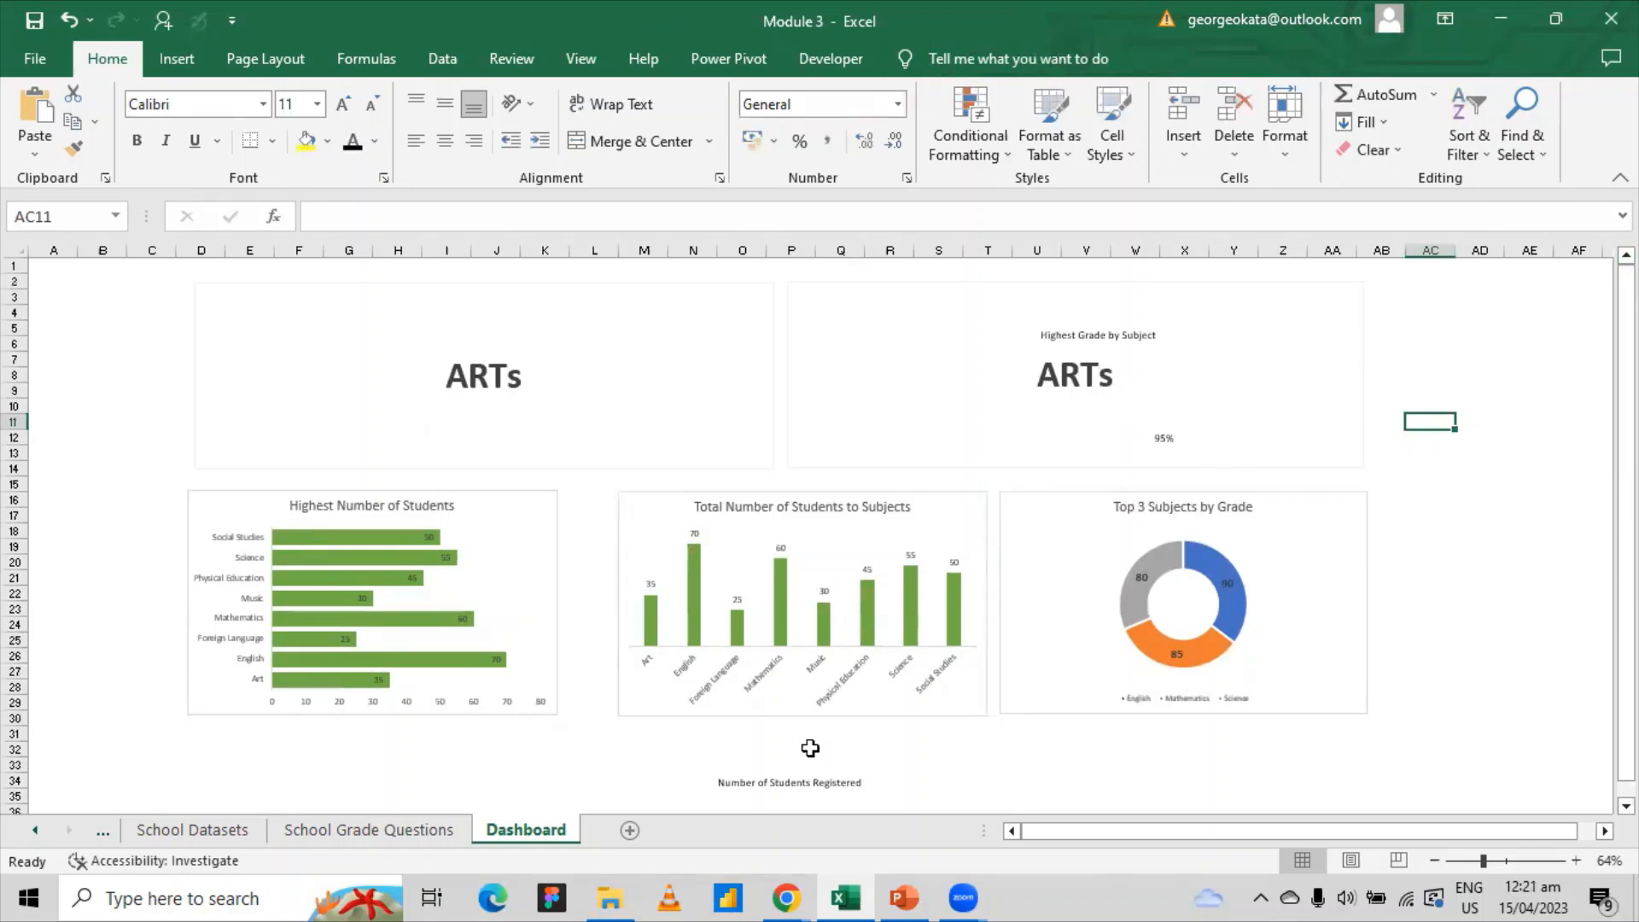
- Move the "Number of Students Registered" heading from below the column chart to the left edge of the duplicate "ARTs" card
left_click(806, 790)
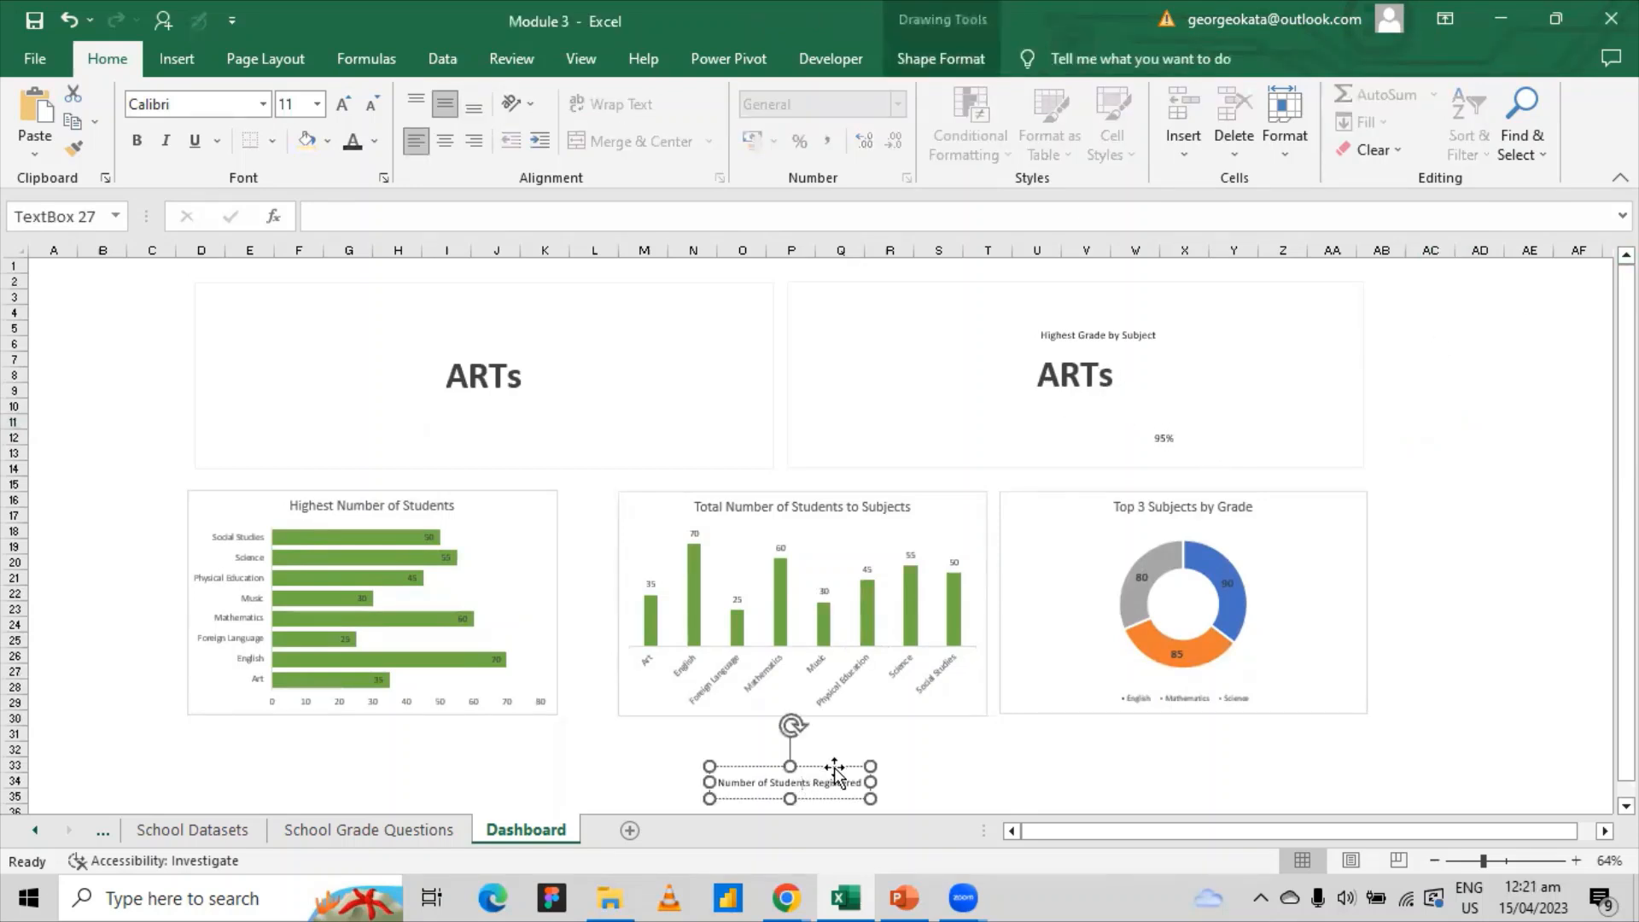
left_click_drag(825, 773, 508, 367)
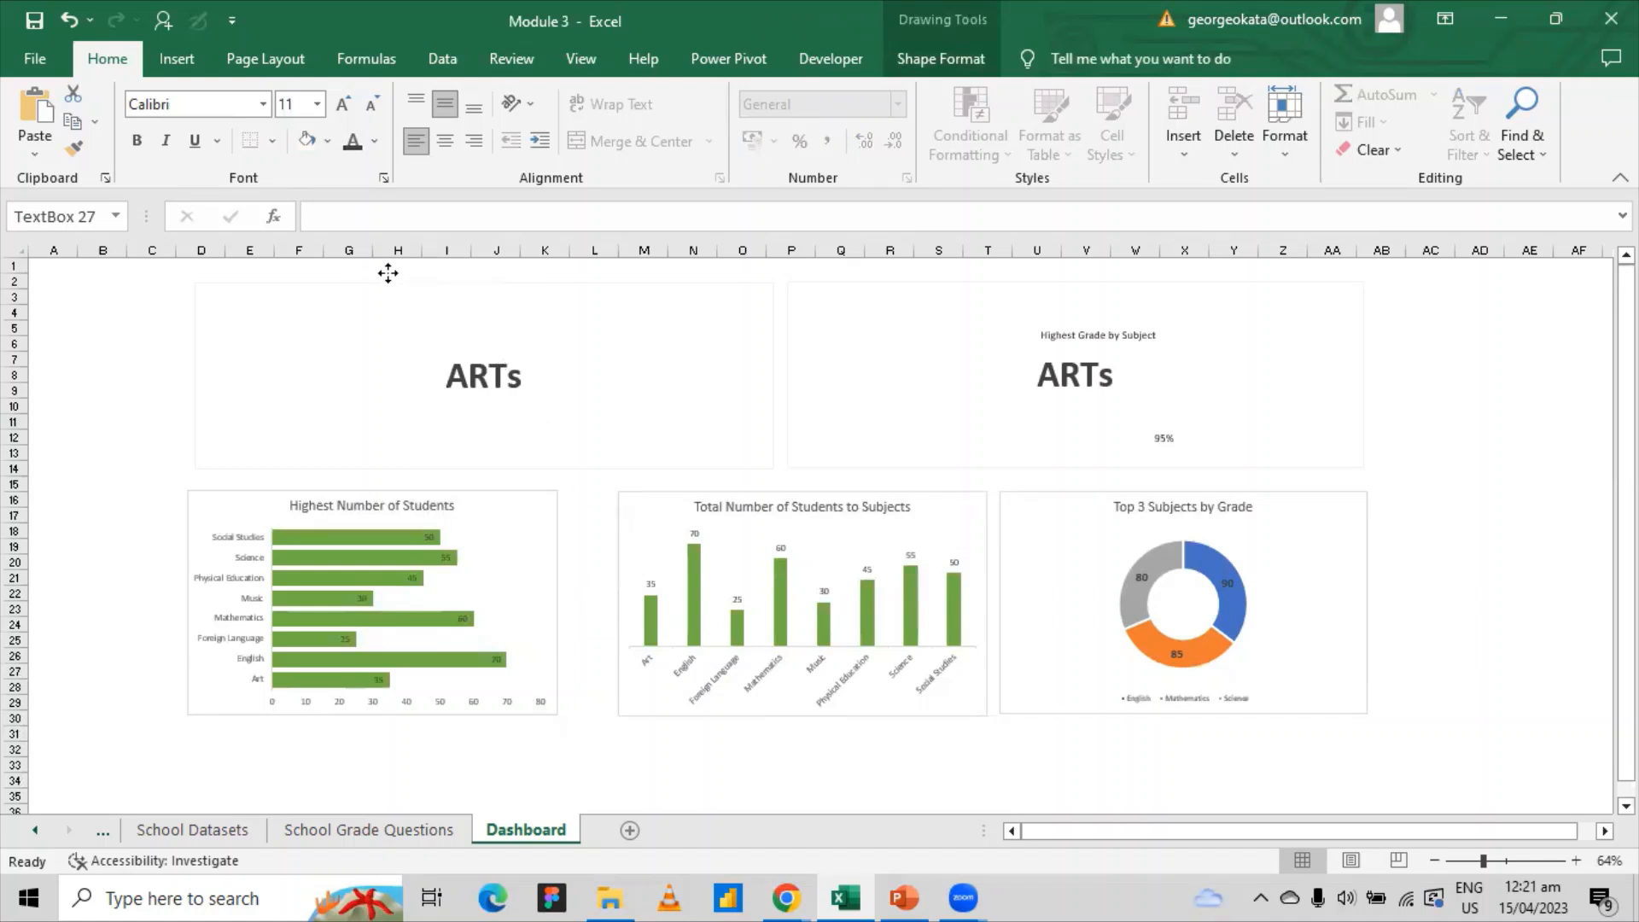
left_click_drag(388, 273, 216, 371)
- Try to fix the overlap by bringing the duplicate "ARTs" rectangle to the front, and check the heading's options
left_click(214, 373)
right_click(215, 371)
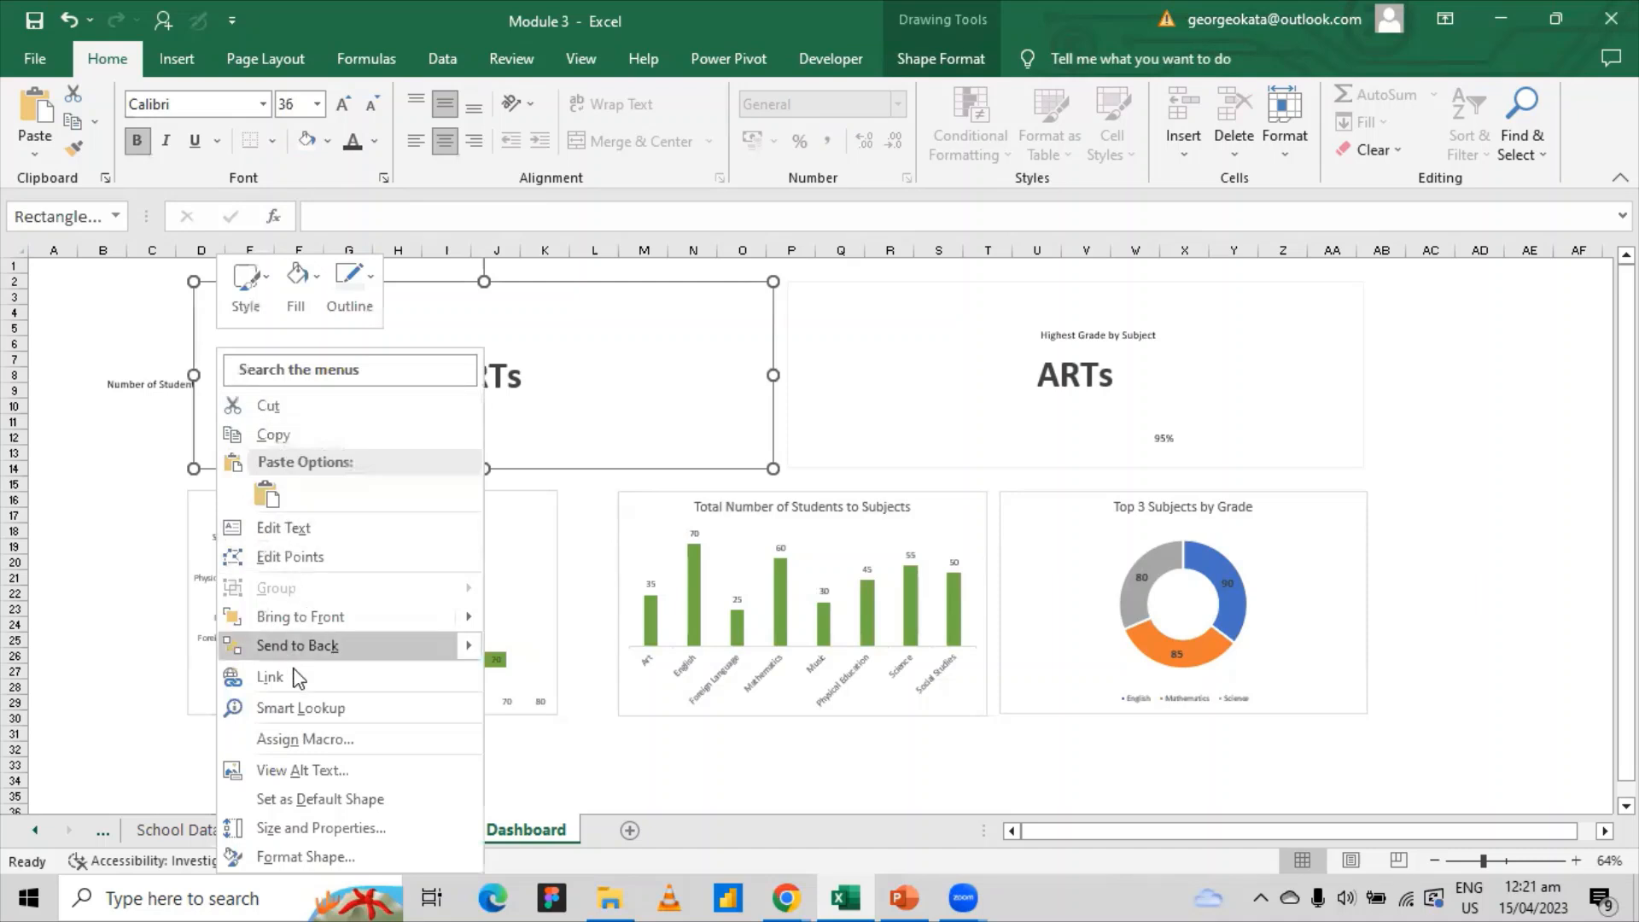
left_click(336, 611)
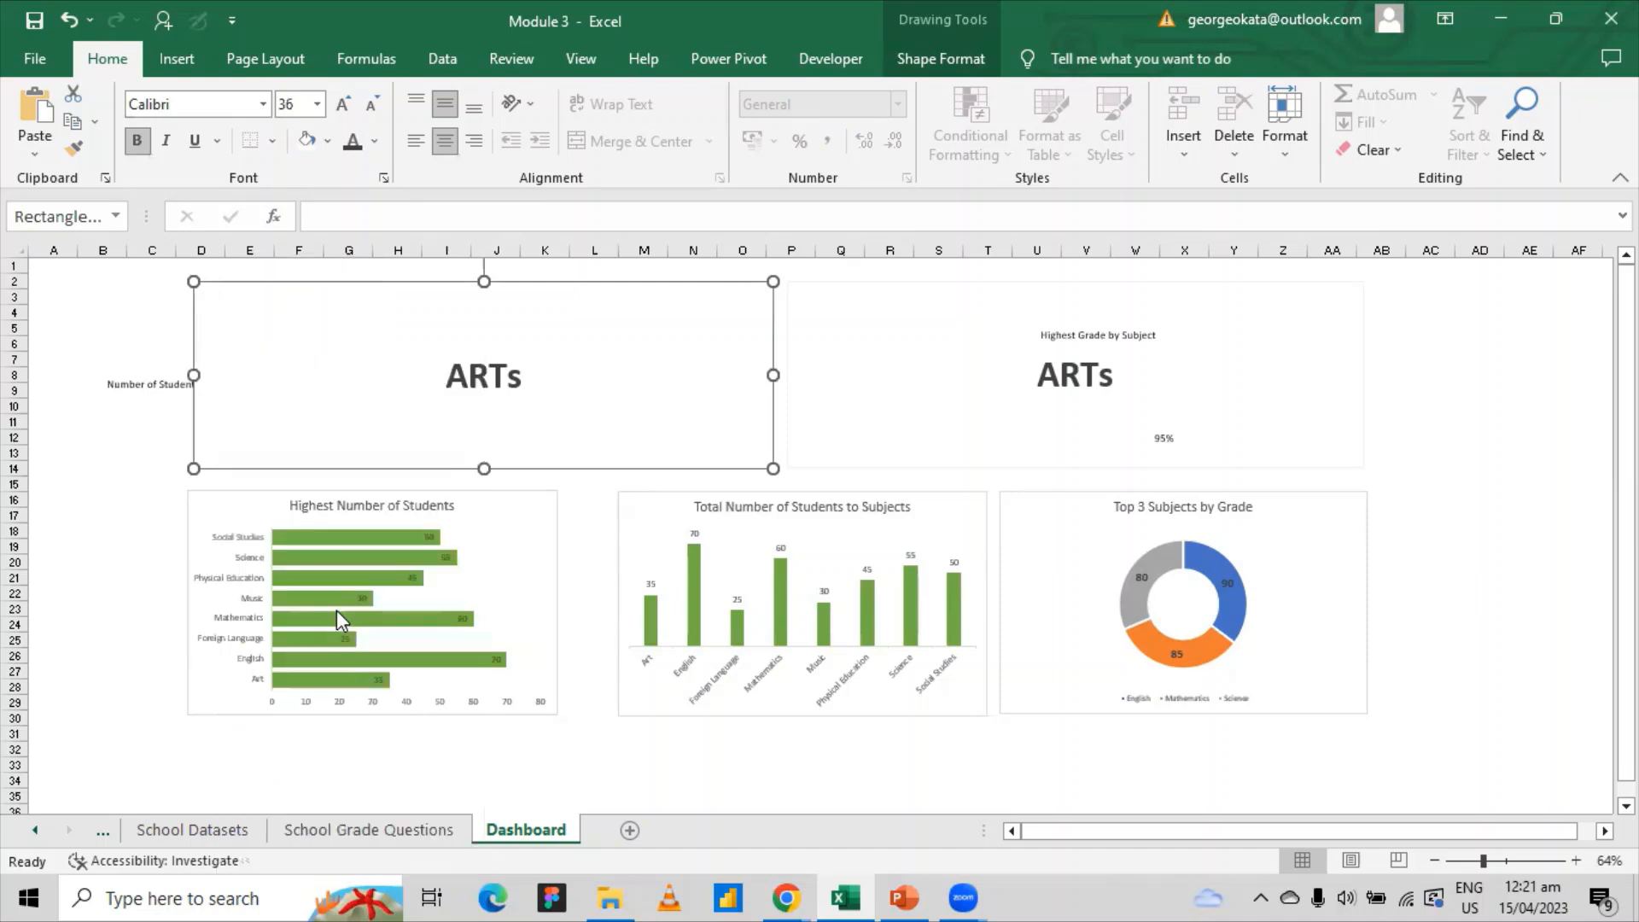
left_click(143, 384)
right_click(145, 386)
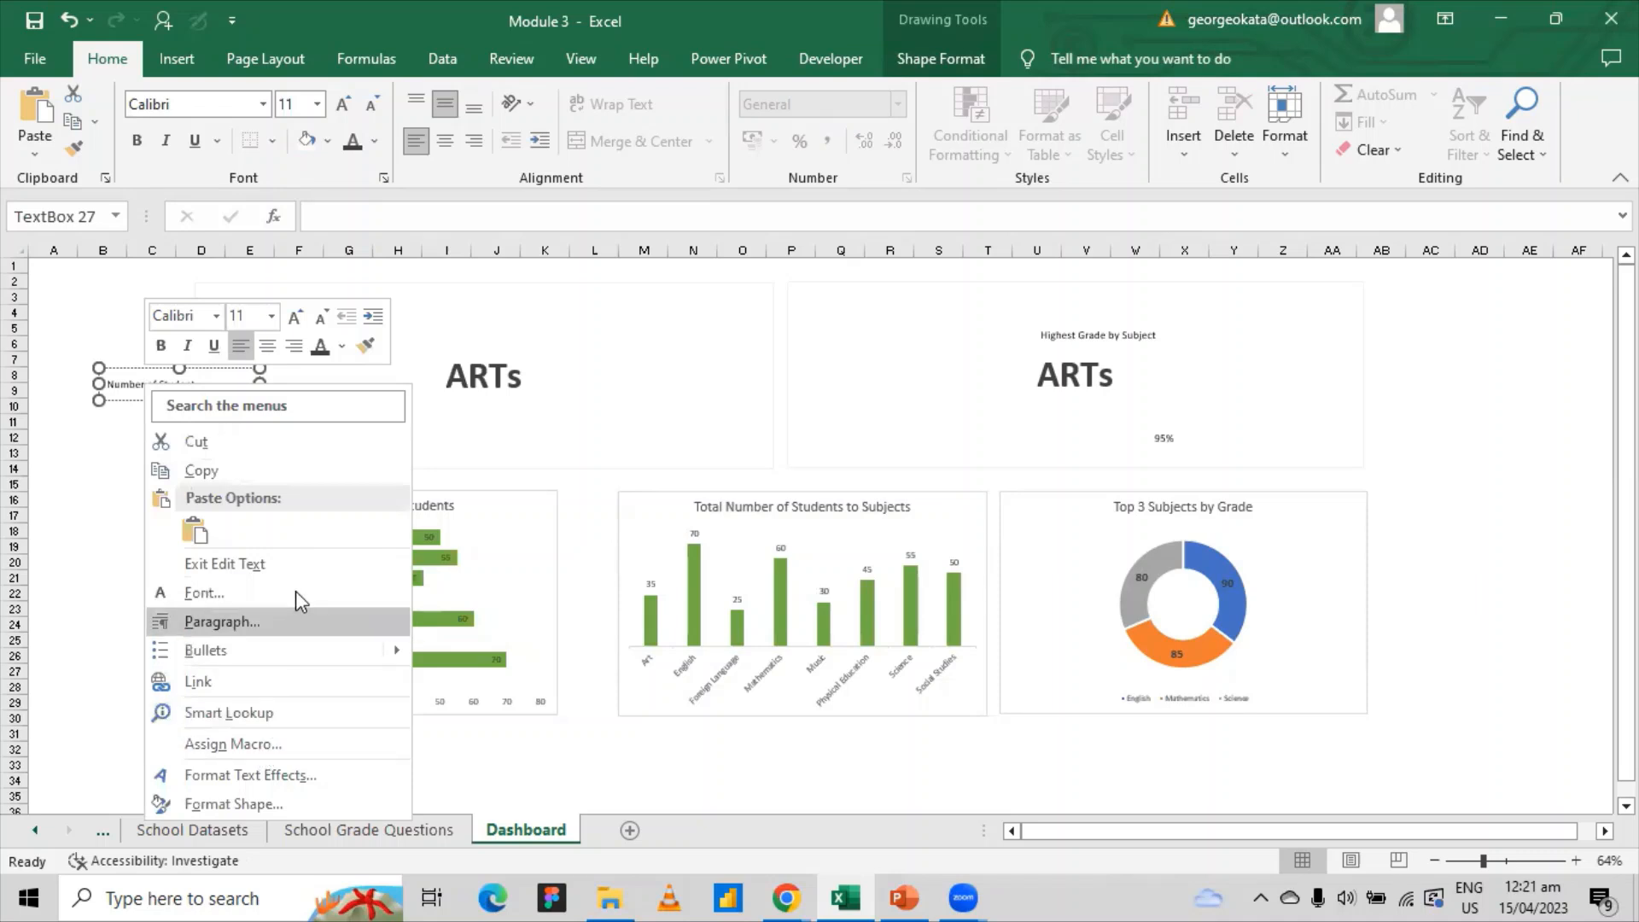
left_click(44, 424)
- Send the duplicate "ARTs" rectangle above the bar chart to the back, behind the "Number of Students Registered" heading, and select the heading
left_click(288, 398)
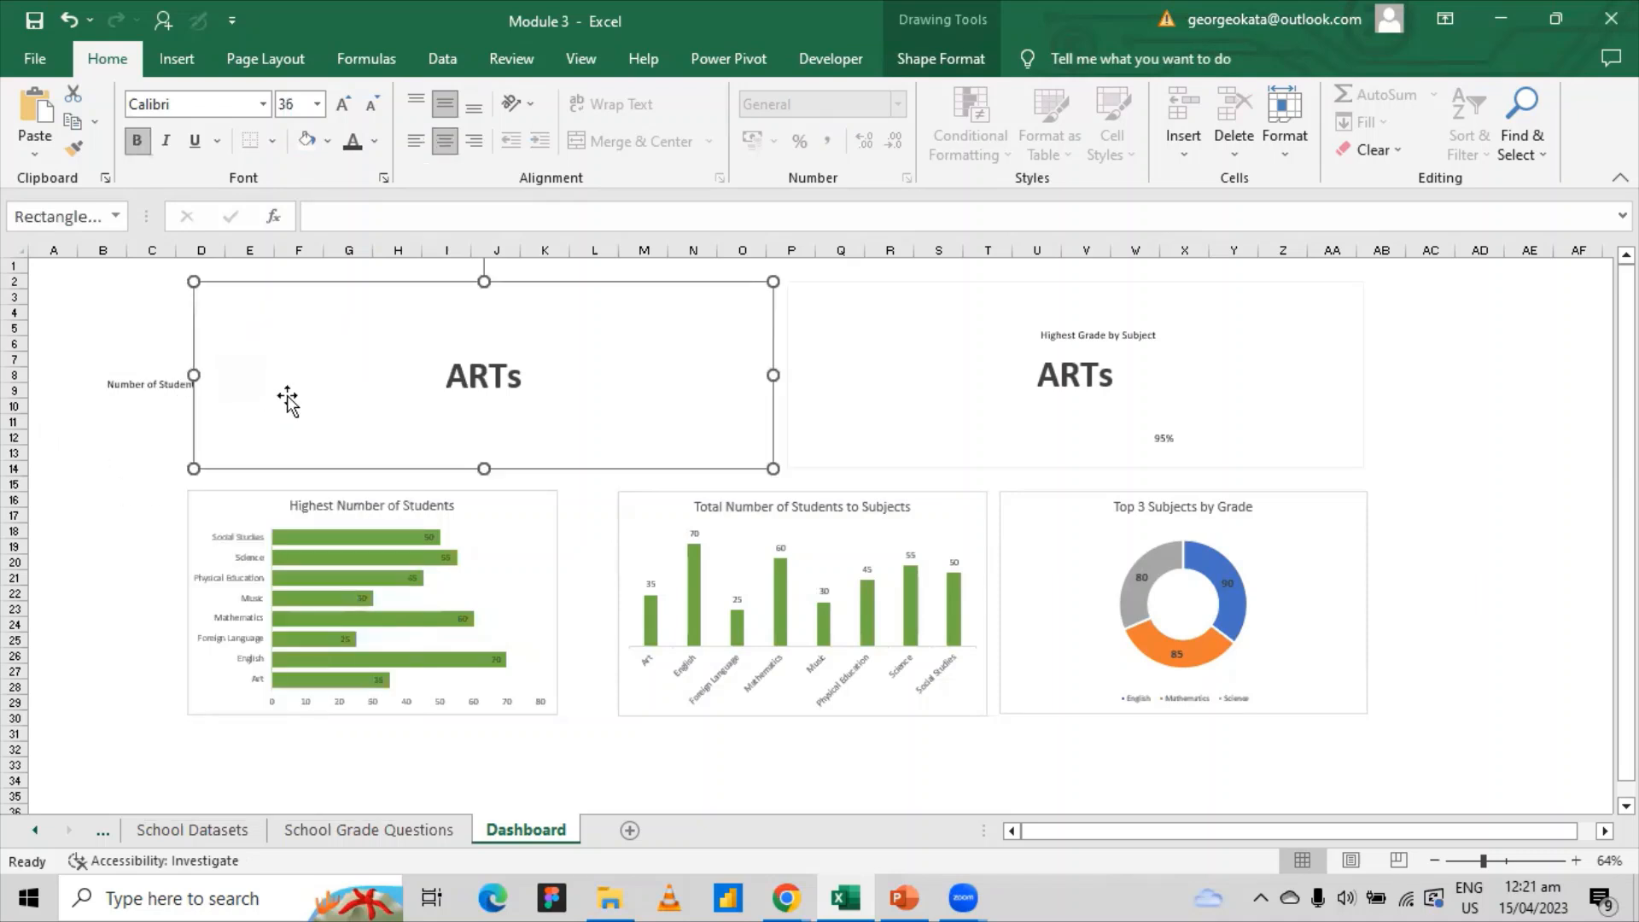
right_click(288, 398)
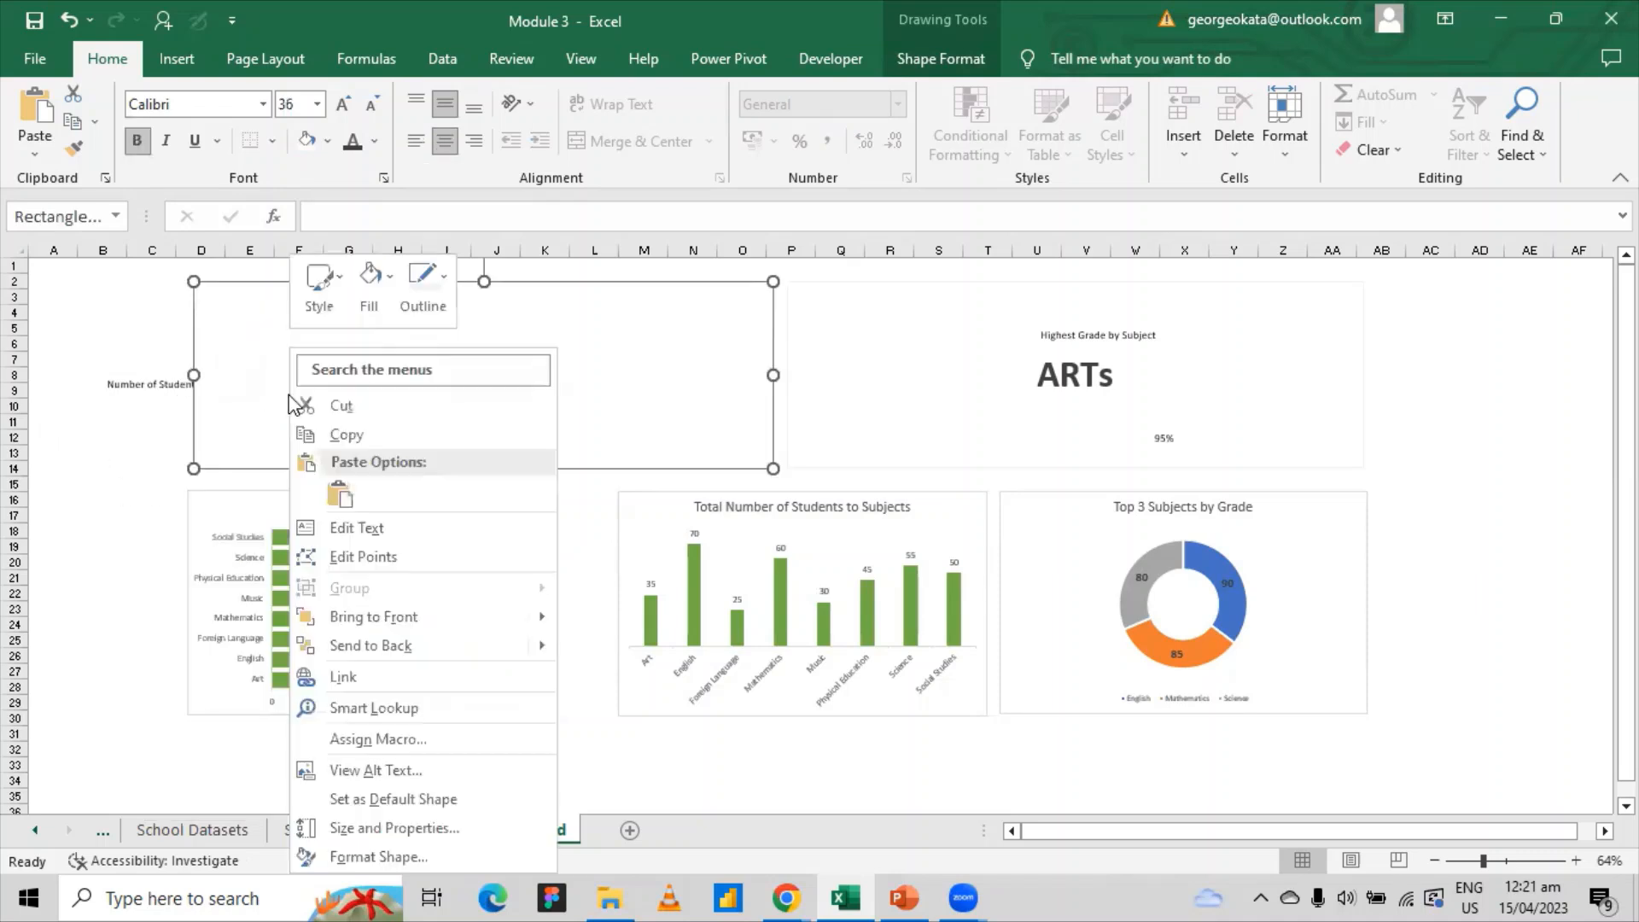
left_click(401, 649)
left_click(144, 383)
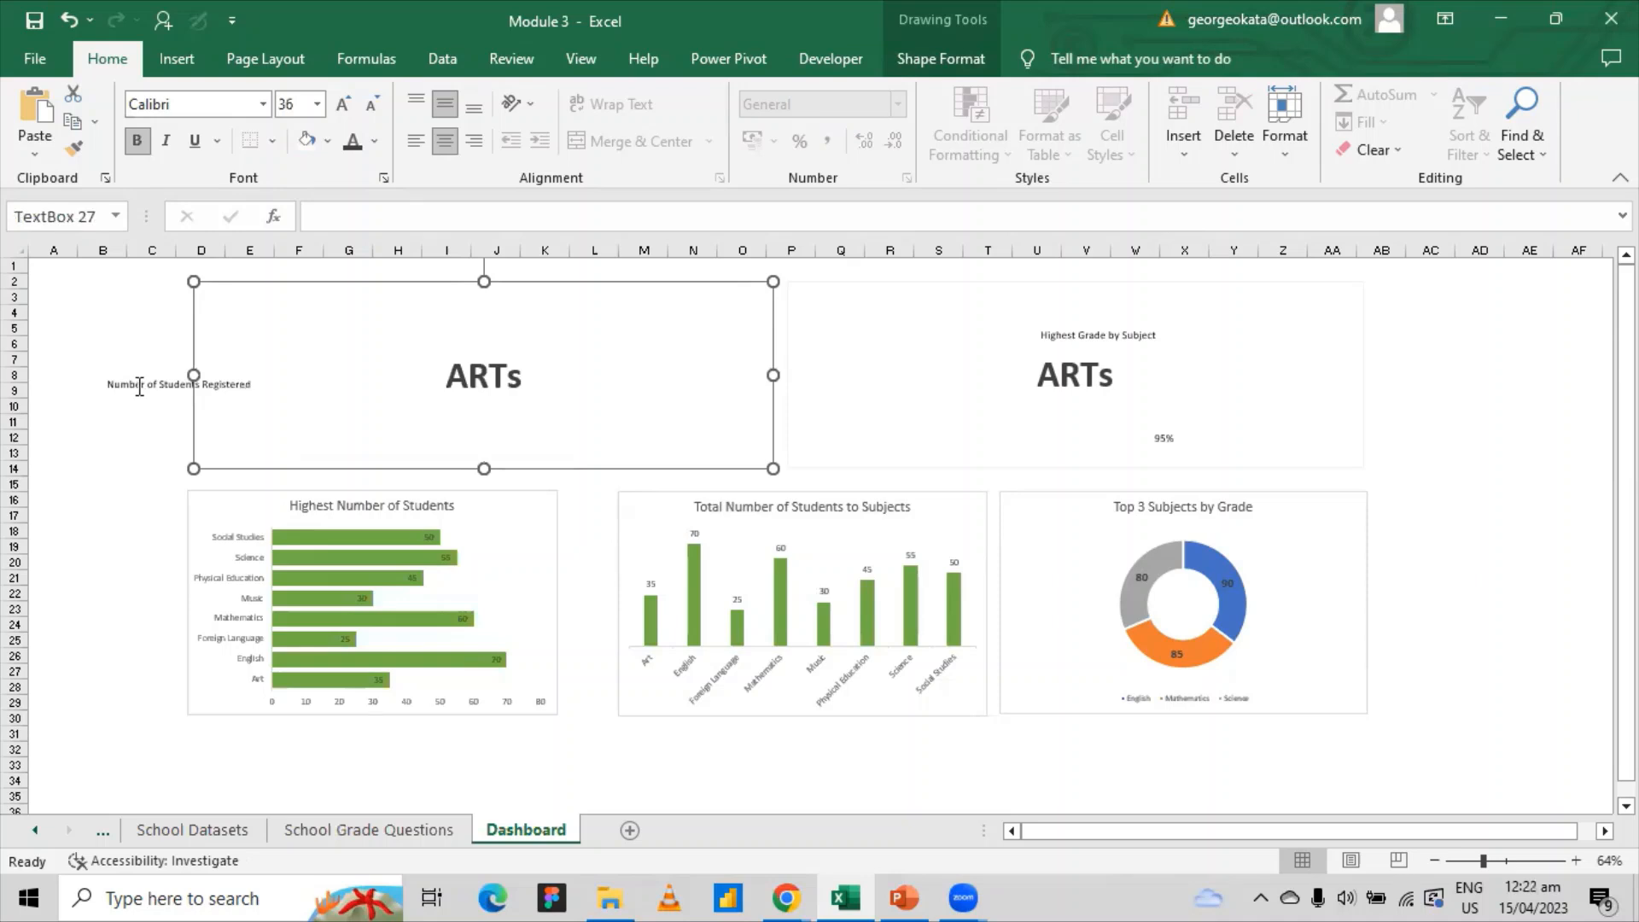
- Move the "Number of Students Registered" heading inside the first card, enlarge its box and reword it as "Total Number of Students"
left_click_drag(162, 376, 457, 295)
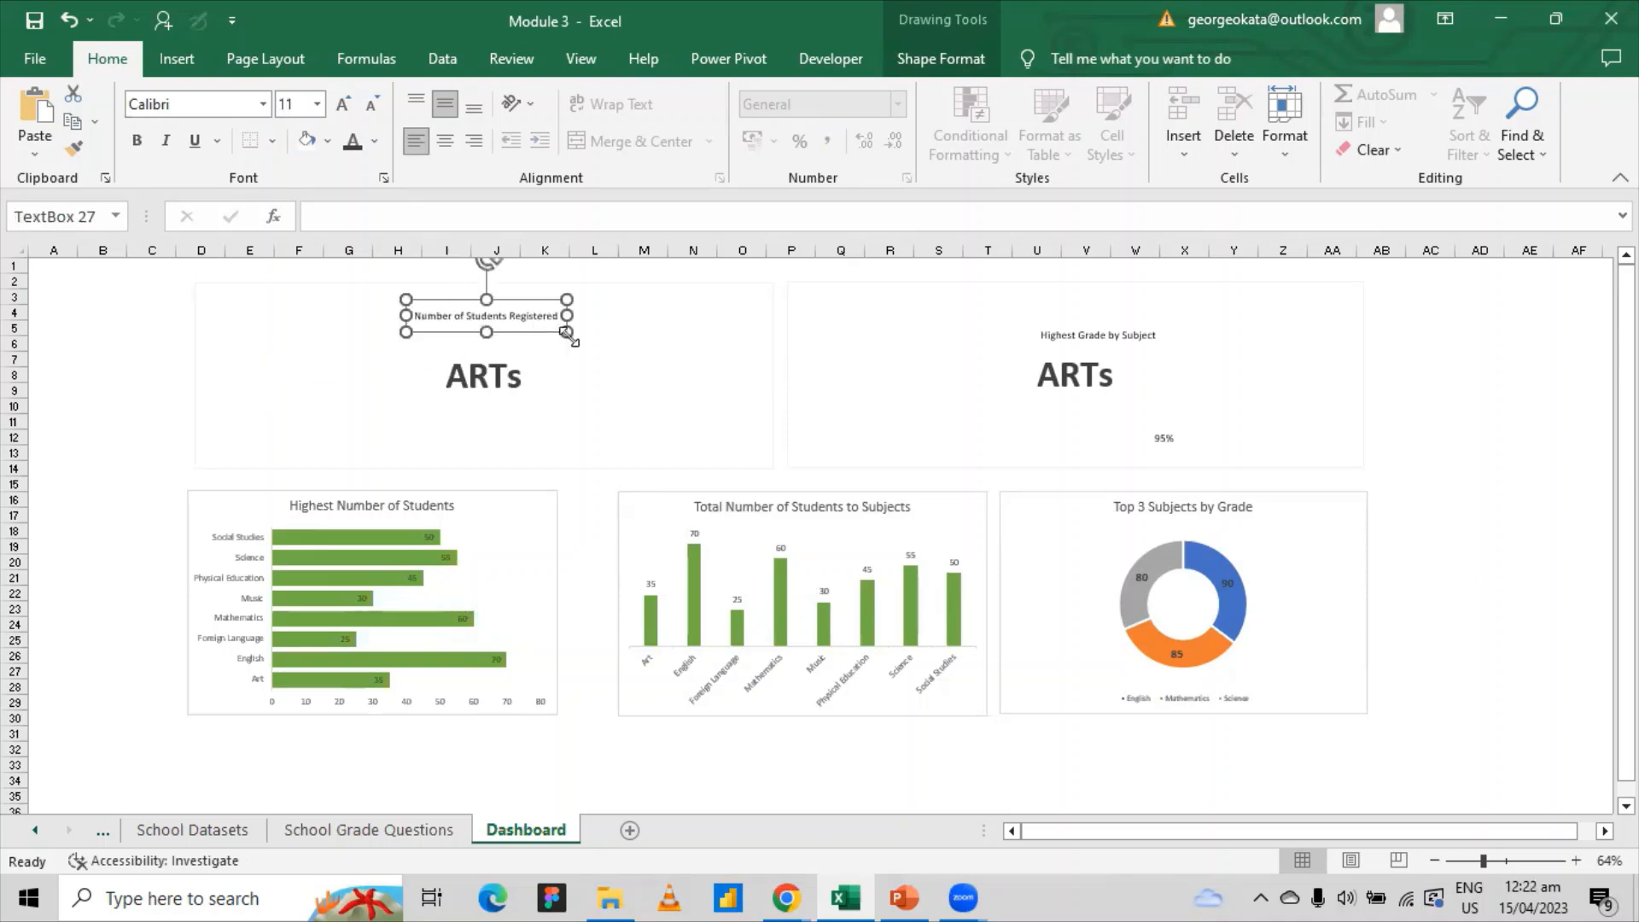
left_click_drag(565, 332, 696, 372)
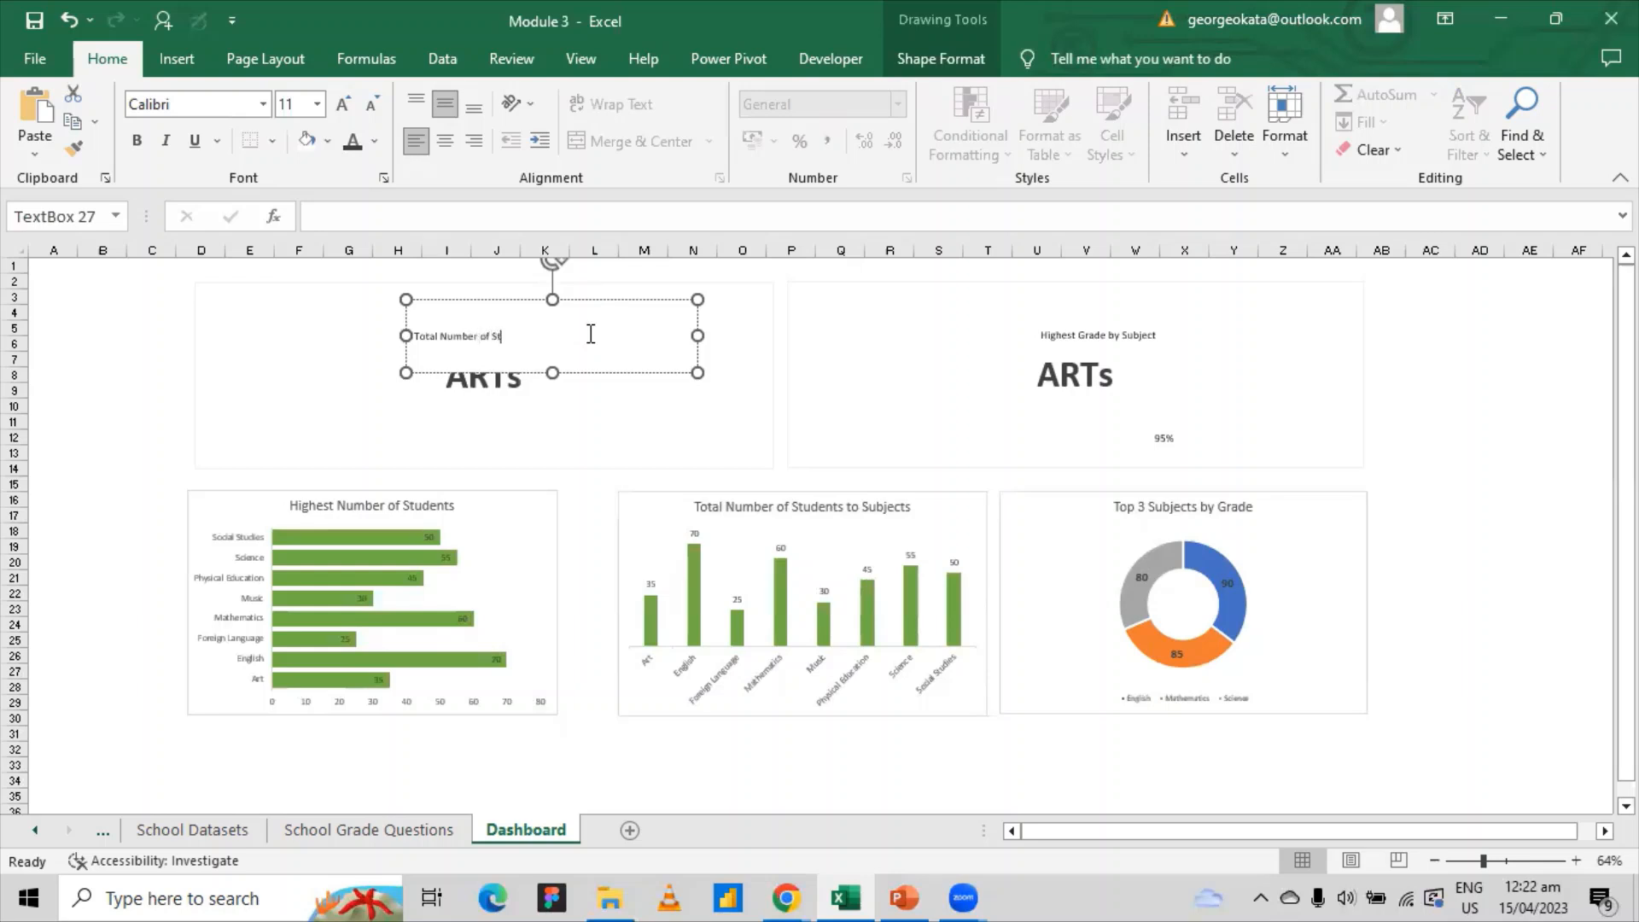
- Format the "Total Number of Students" heading as bold 28 pt on one line and centre it near the top of its card
left_click_drag(590, 333, 359, 336)
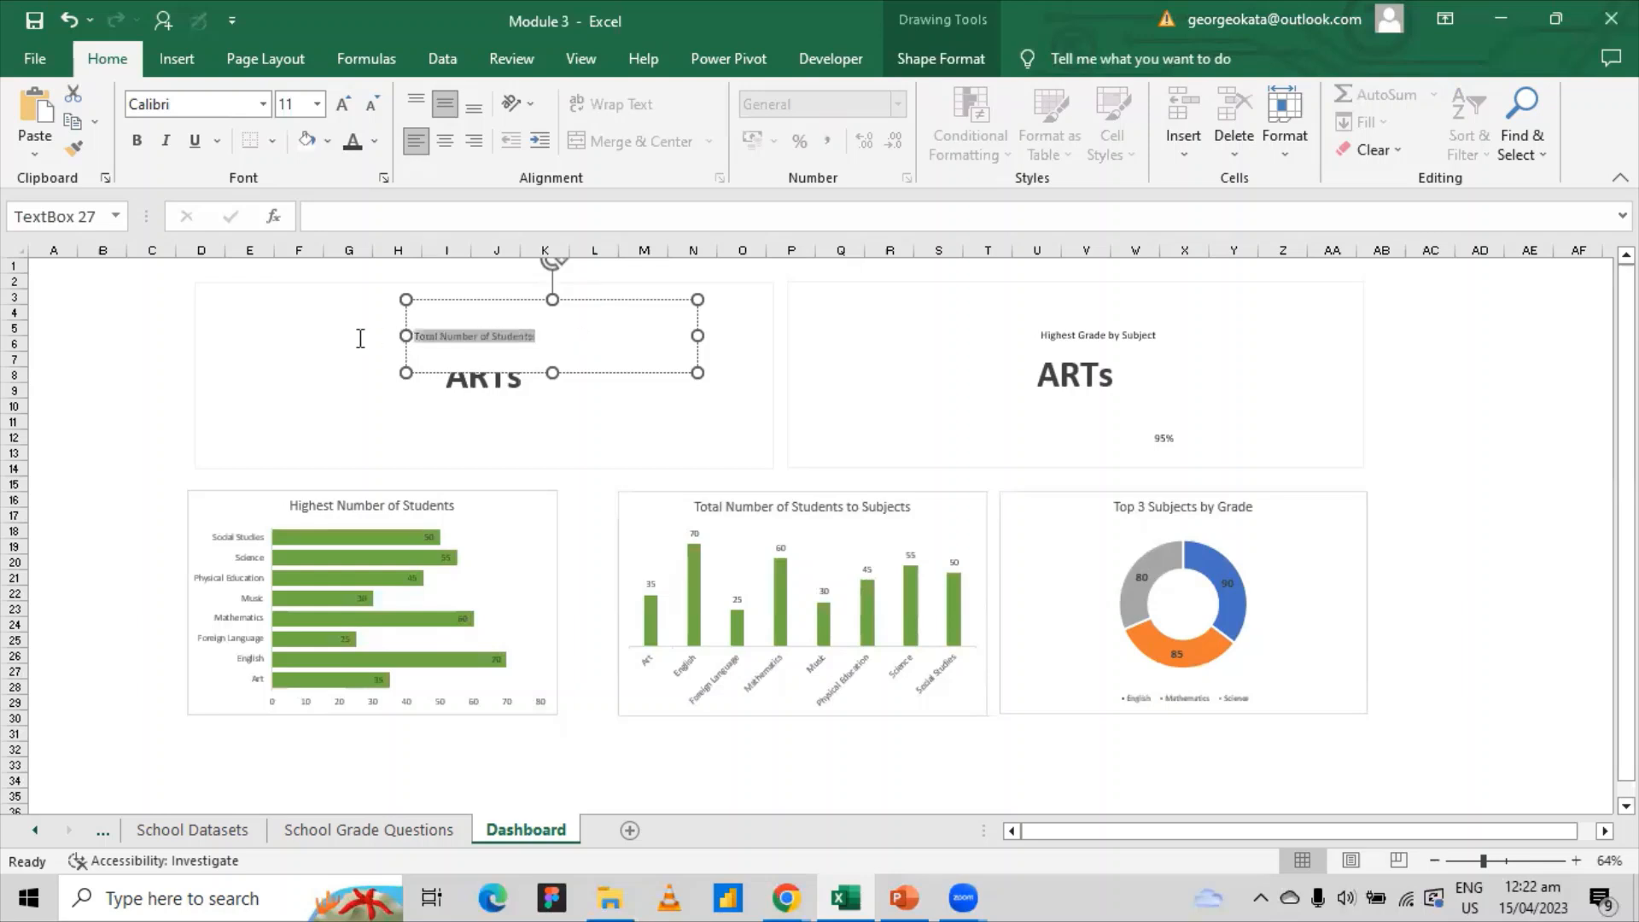
double_click(343, 107)
left_click(343, 107)
double_click(344, 107)
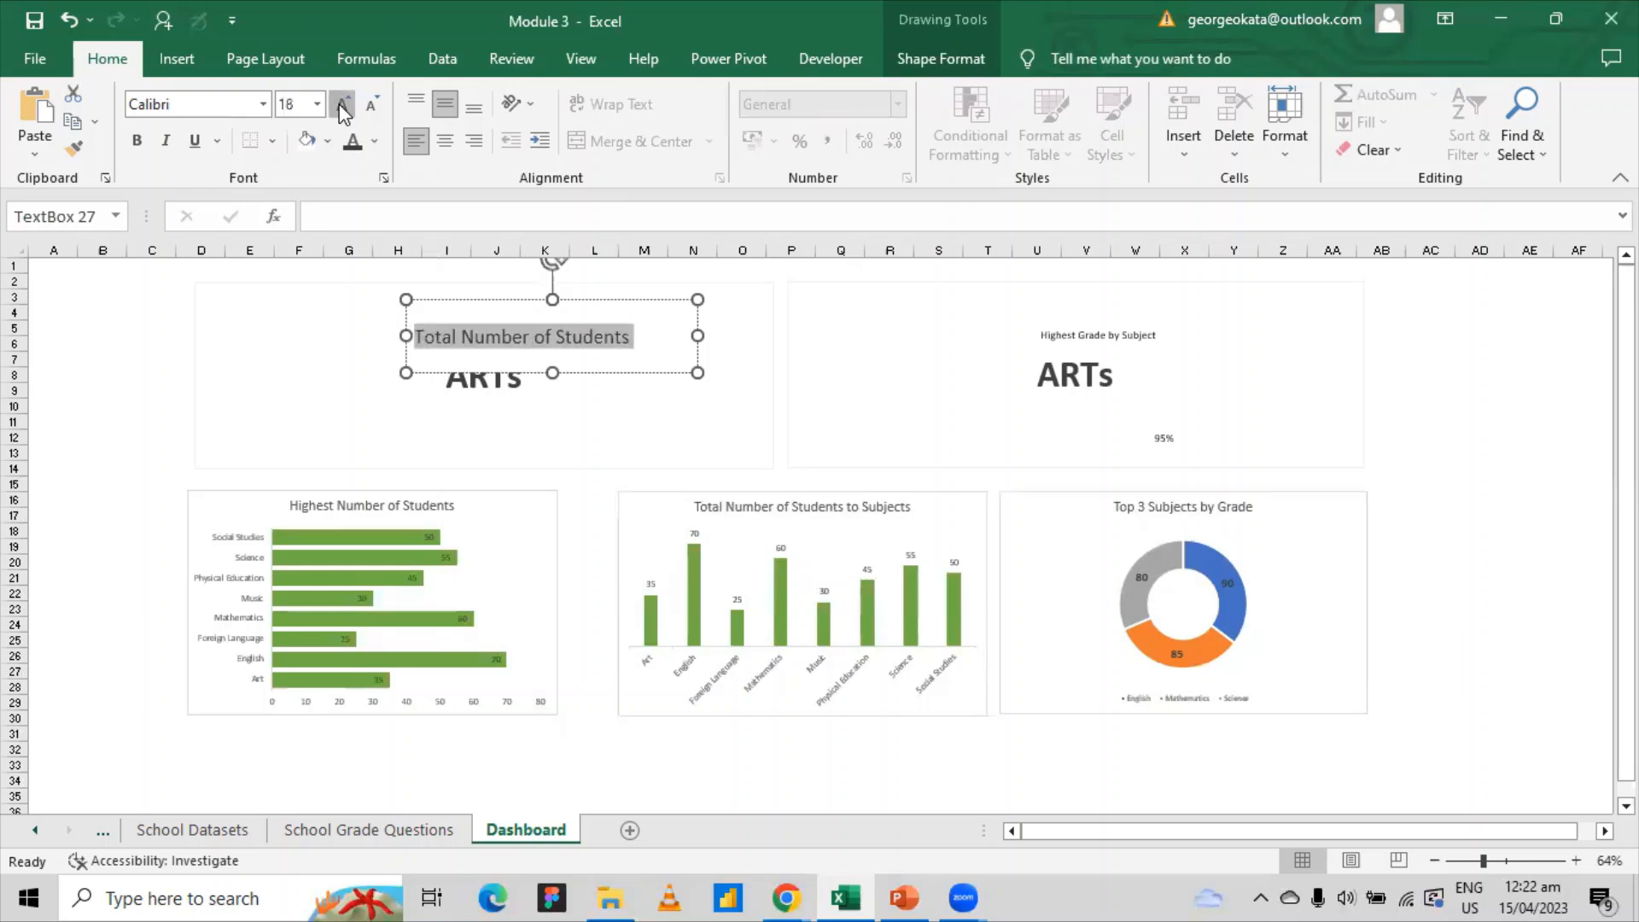
double_click(343, 107)
double_click(343, 107)
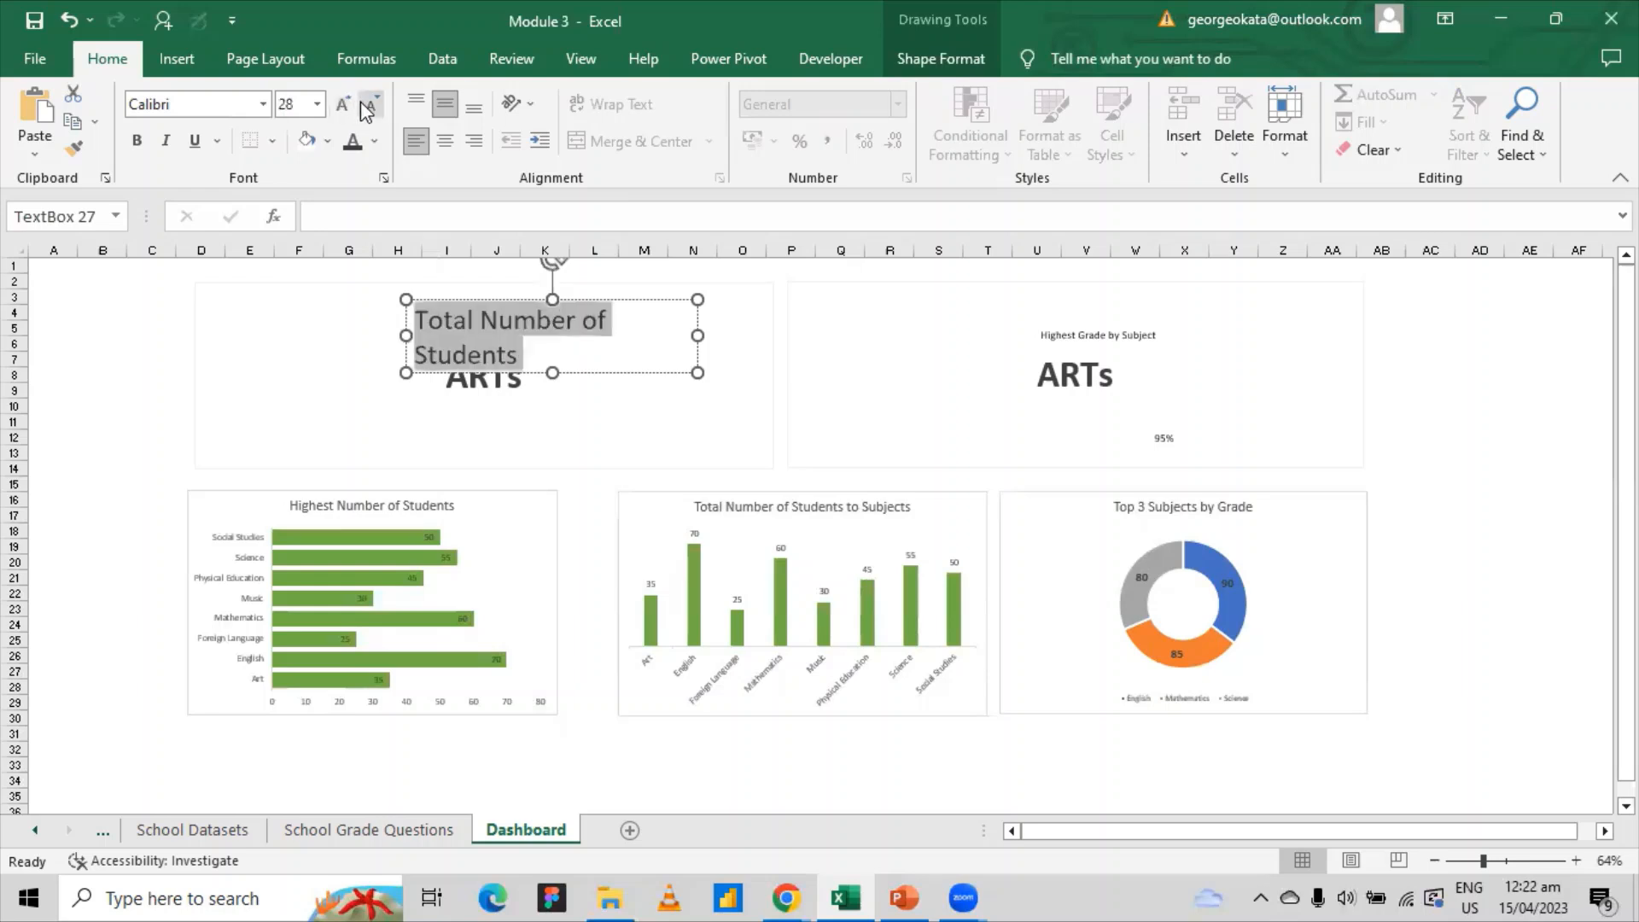
left_click_drag(696, 335, 749, 346)
left_click(137, 140)
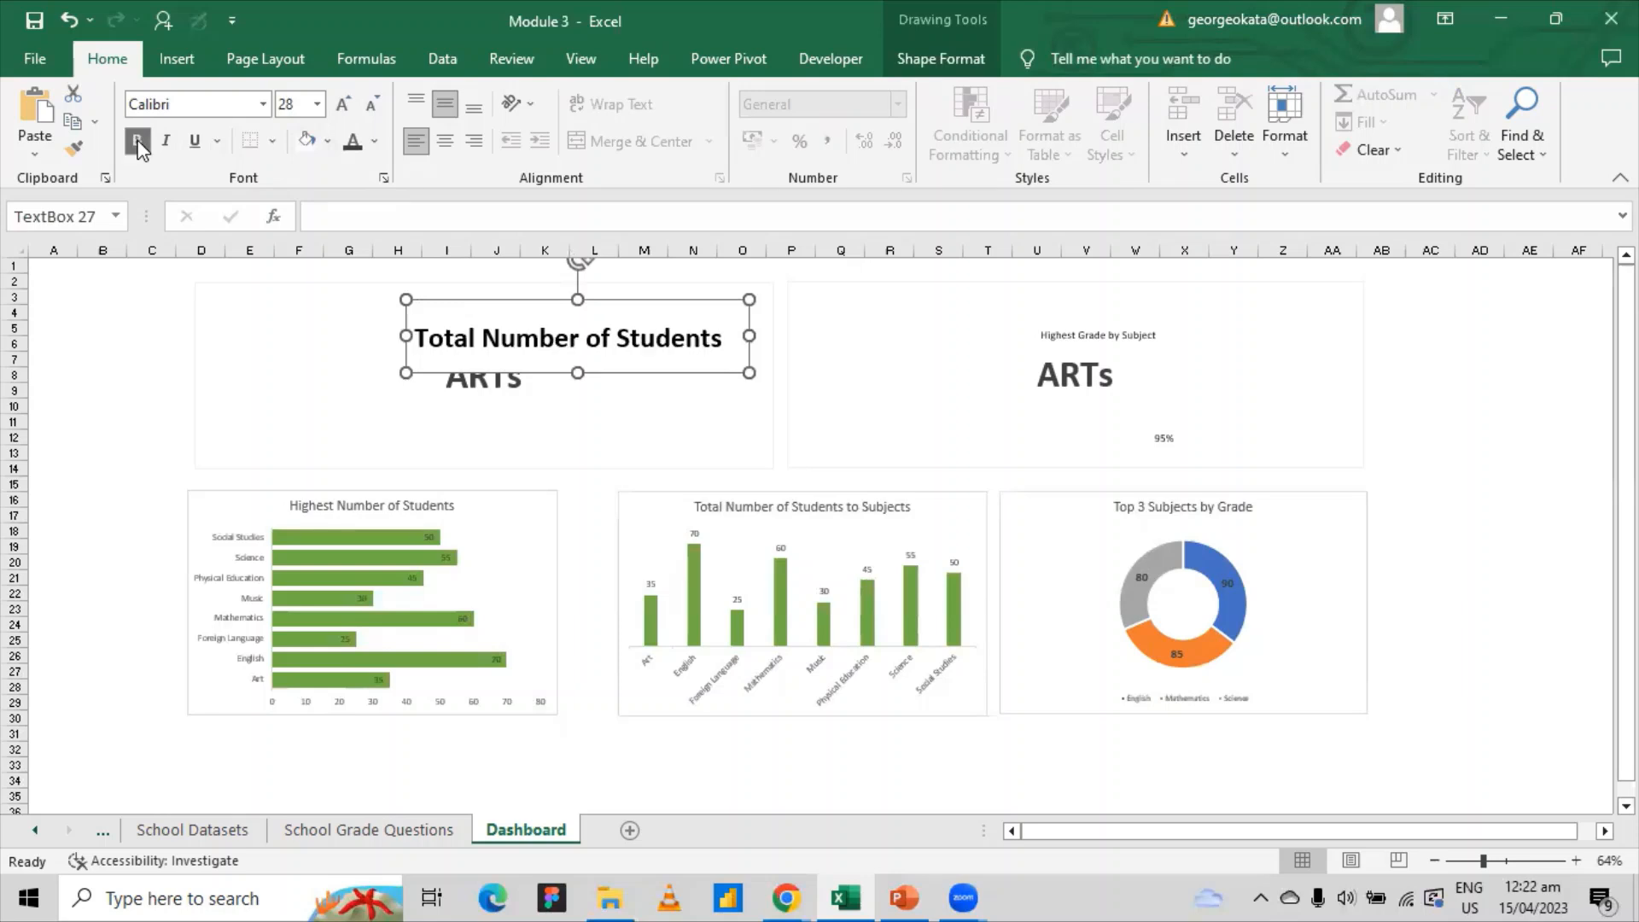
left_click_drag(482, 303, 391, 290)
- Replace the "ARTs" text in the card under "Total Number of Students" with 370
left_click(444, 376)
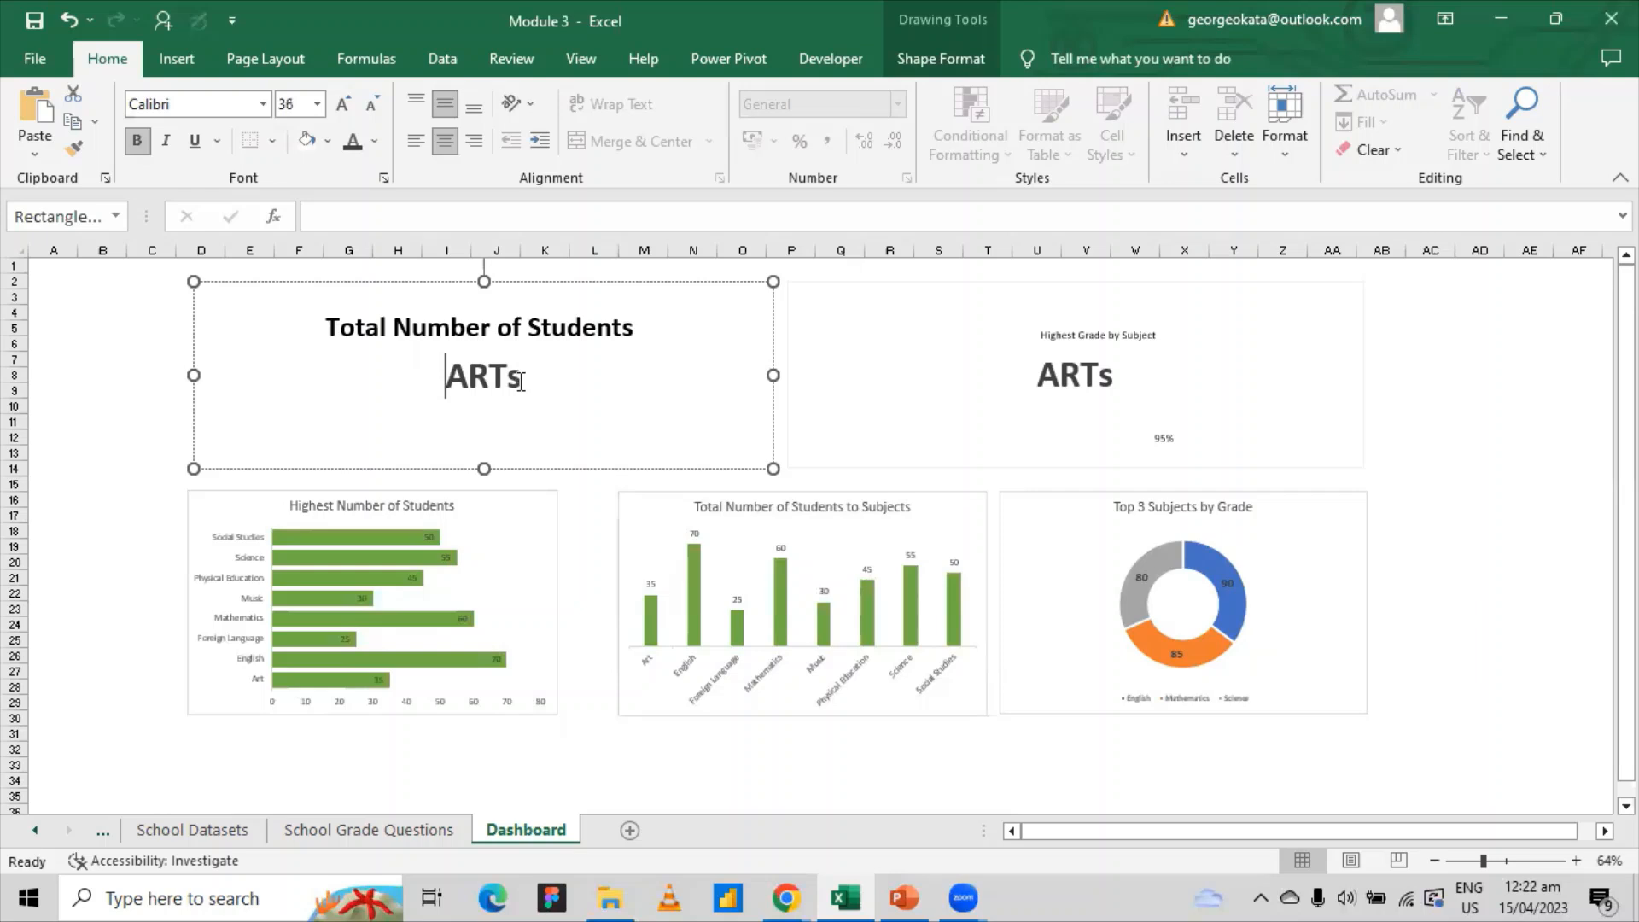
key("BackSpace")
type("370")
mouse_move(517, 380)
left_mouse_down()
mouse_move(462, 373)
mouse_move(494, 402)
left_mouse_up()
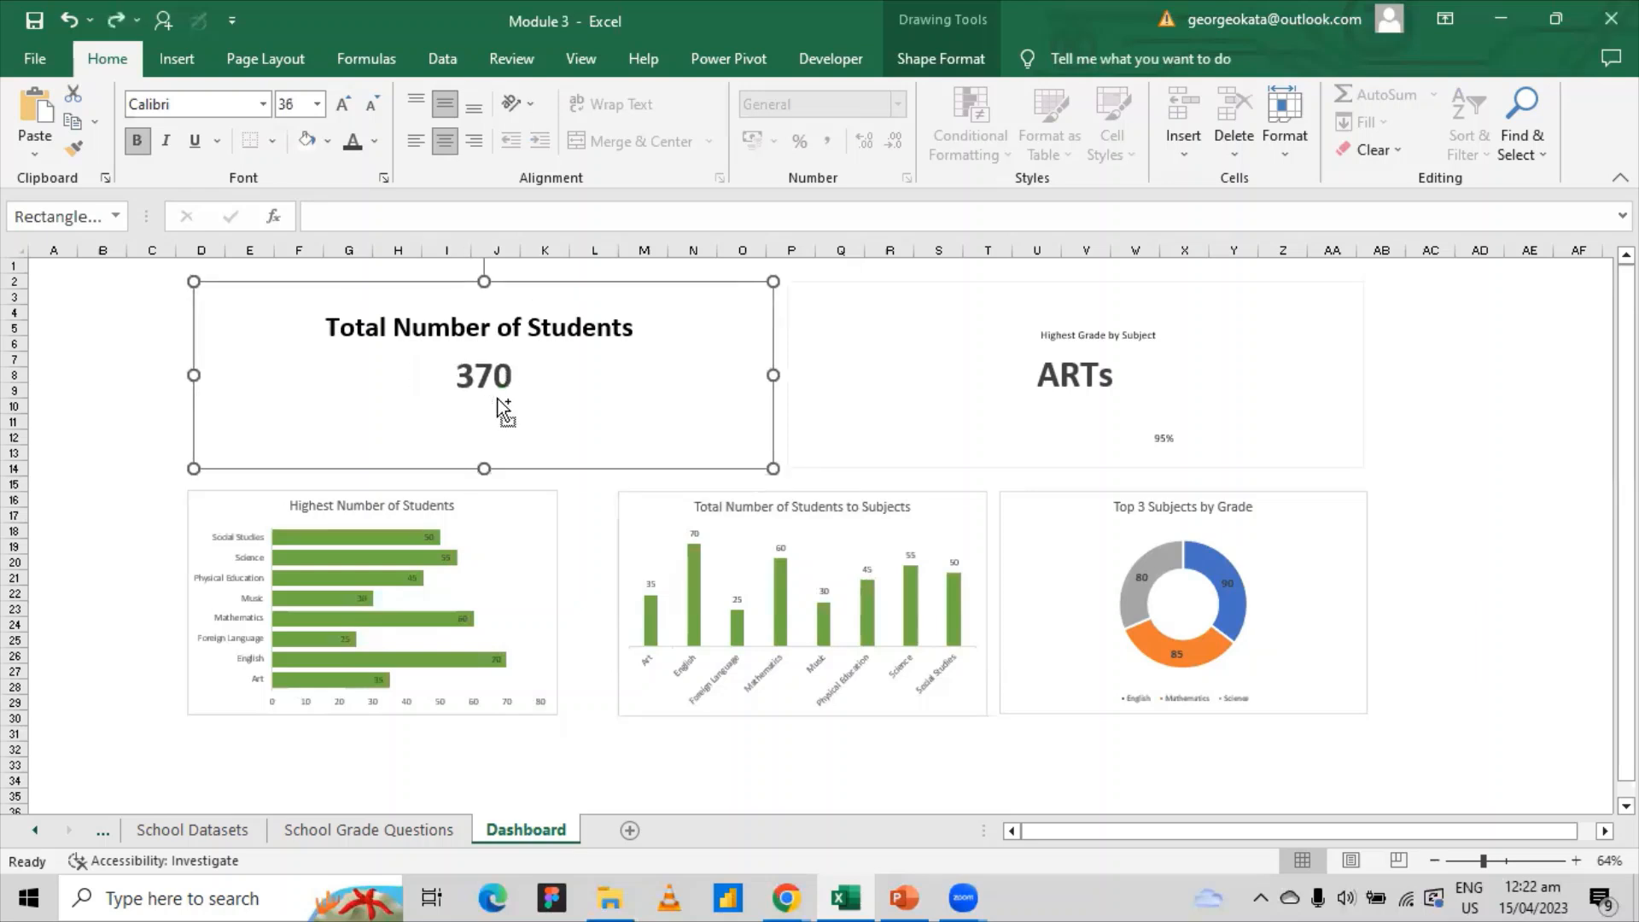
- Set the font size of the 370 figure to 72
left_click(508, 371)
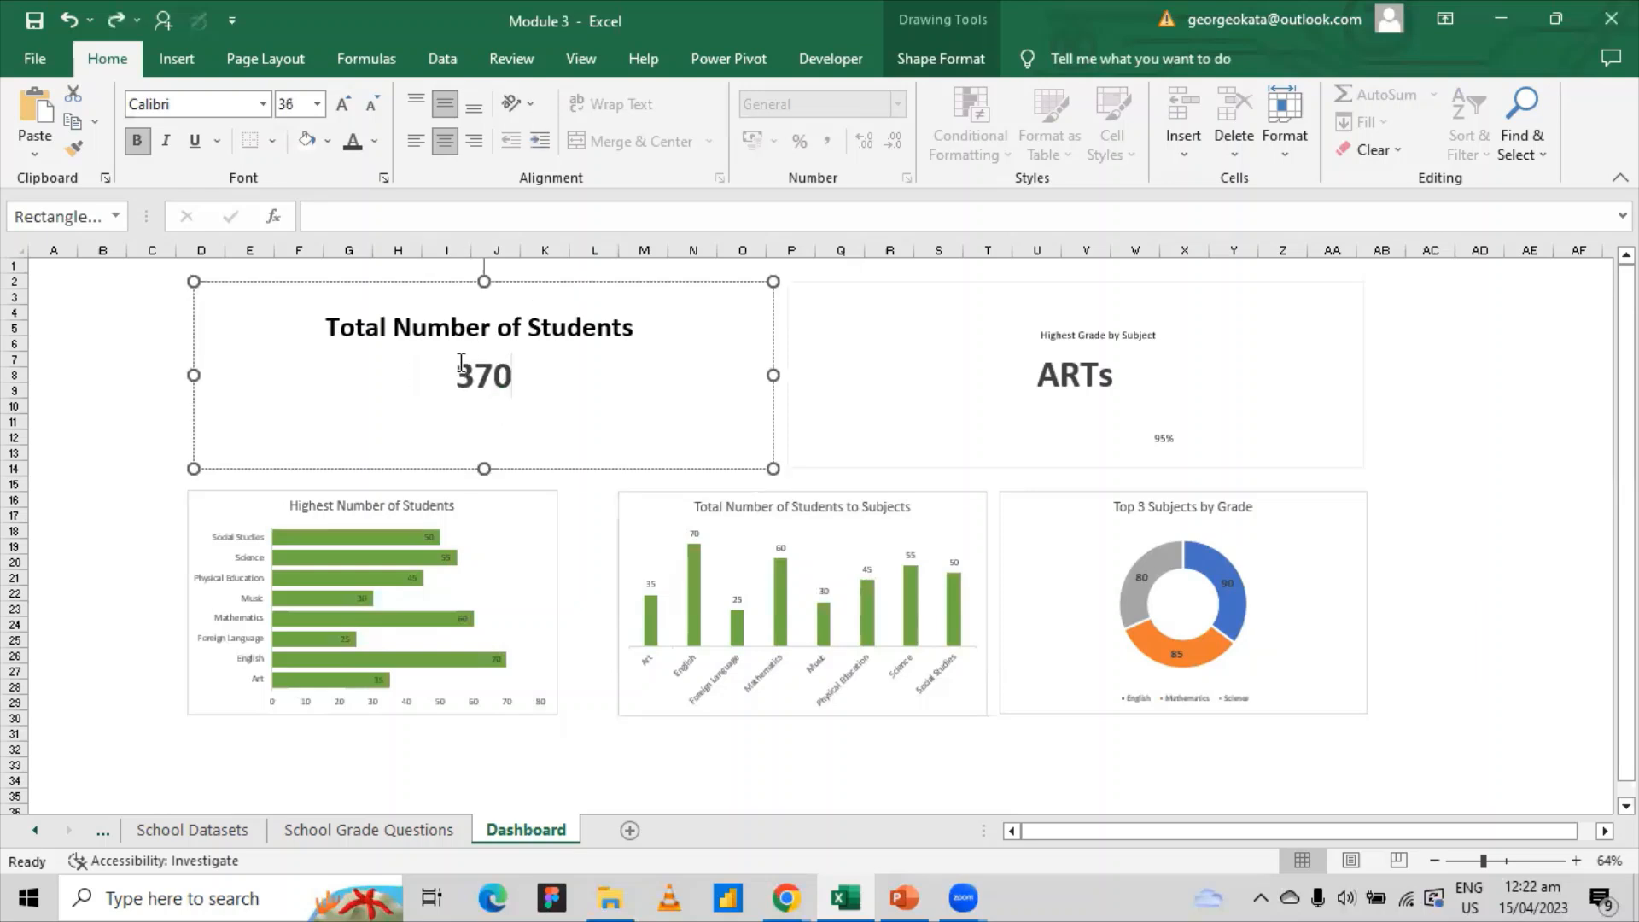
left_click_drag(455, 376, 520, 375)
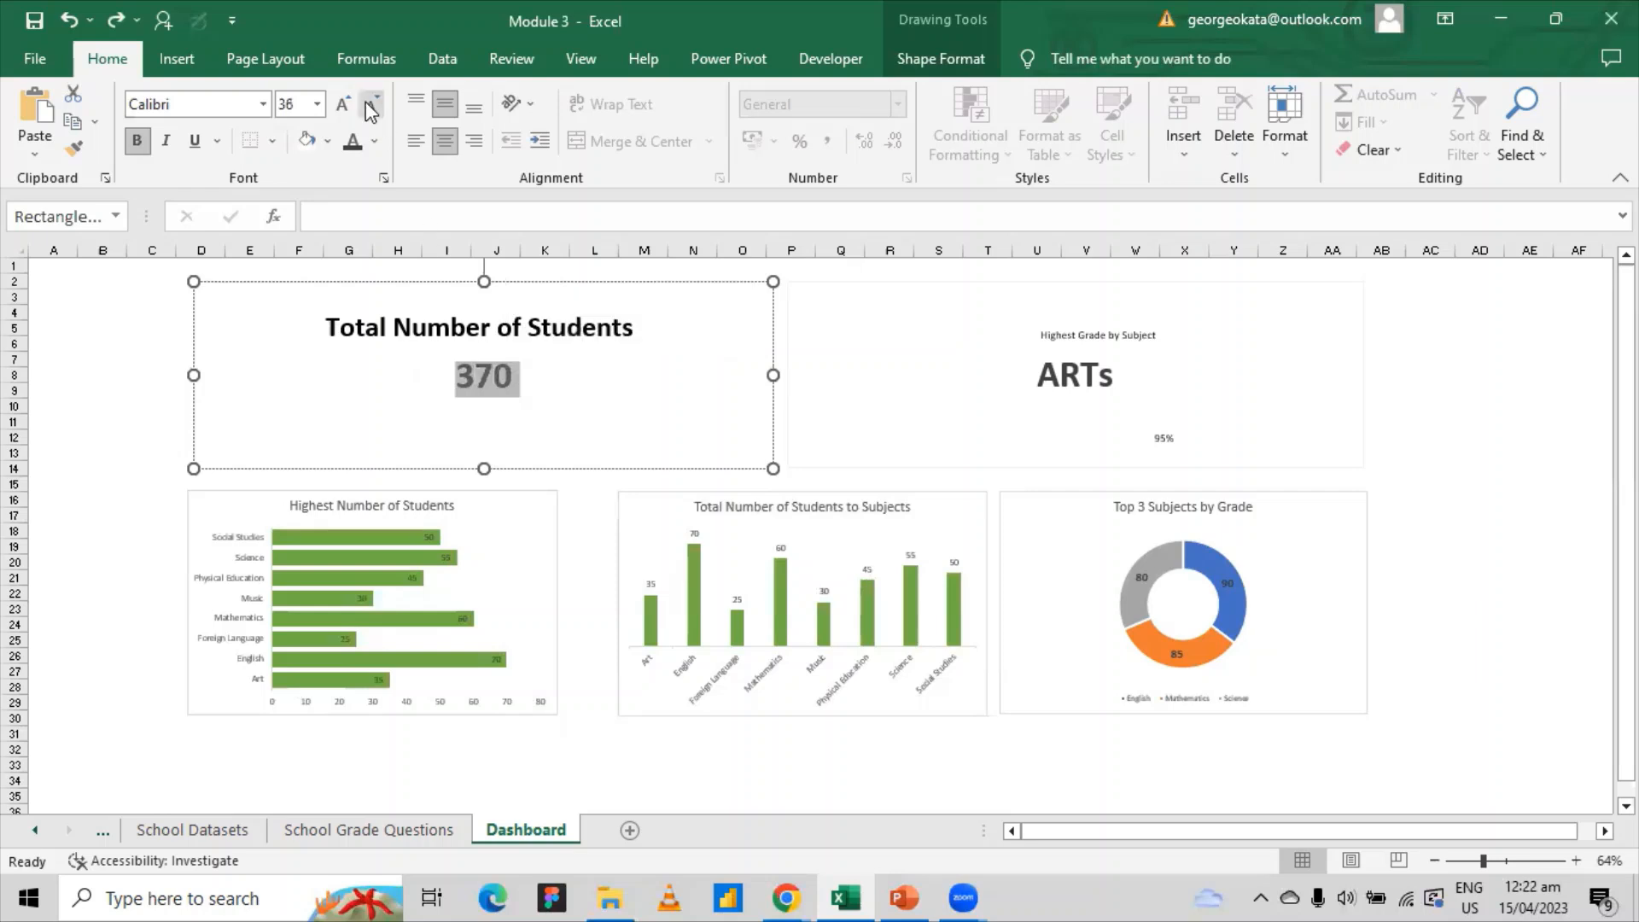
left_click(336, 109)
left_click(337, 110)
left_click(337, 109)
left_click(336, 109)
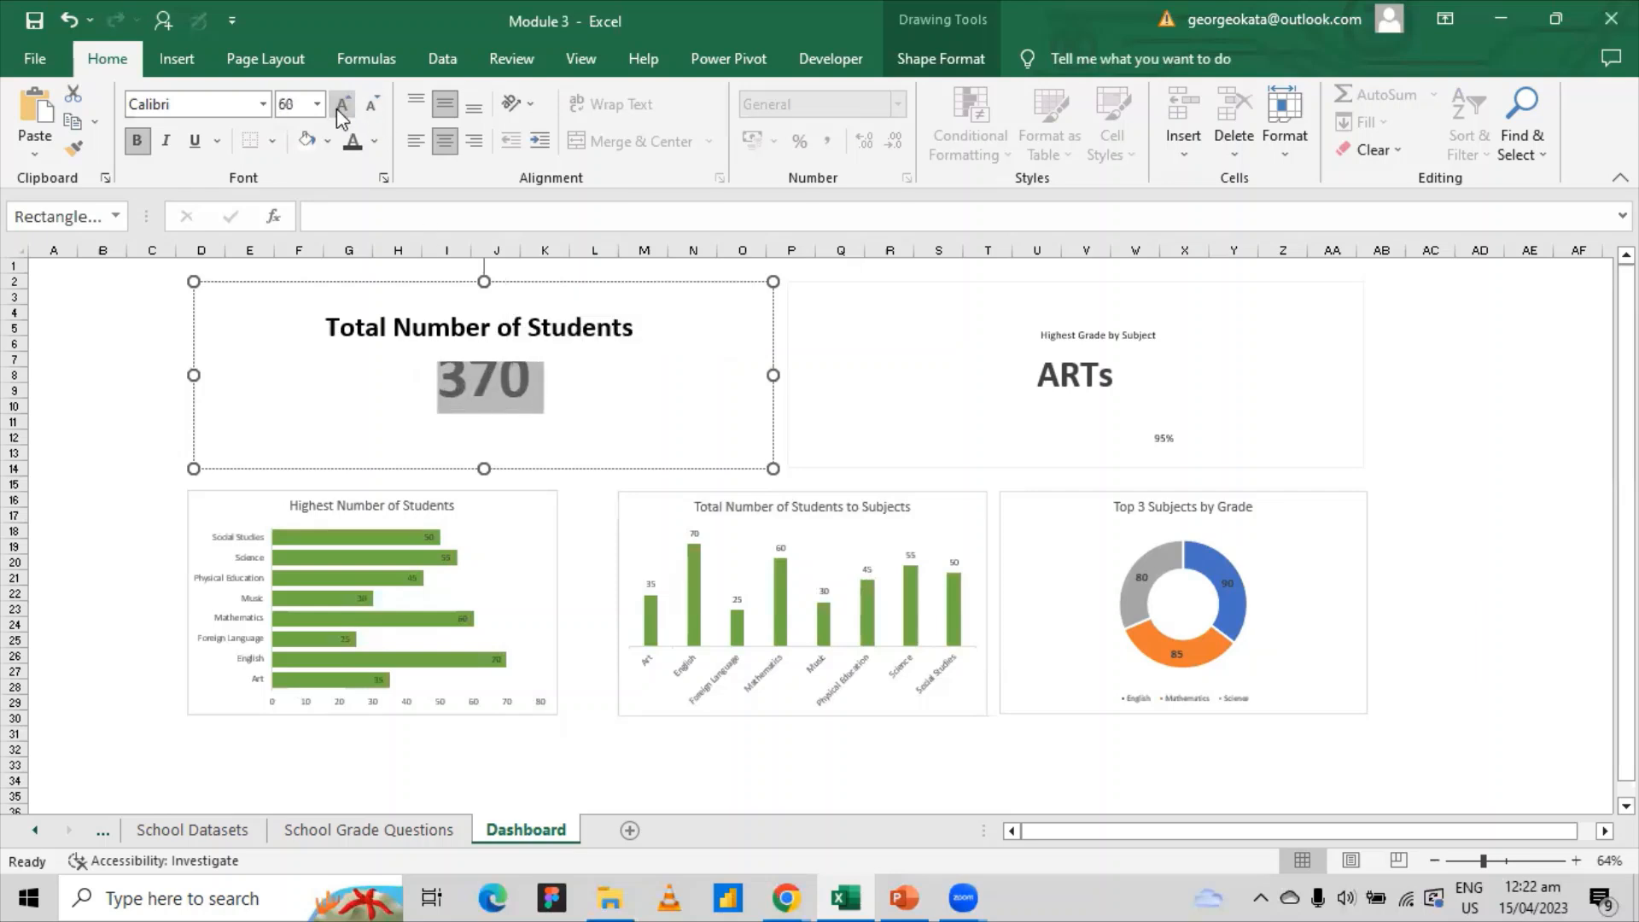
left_click(337, 110)
left_click(336, 110)
left_click(337, 109)
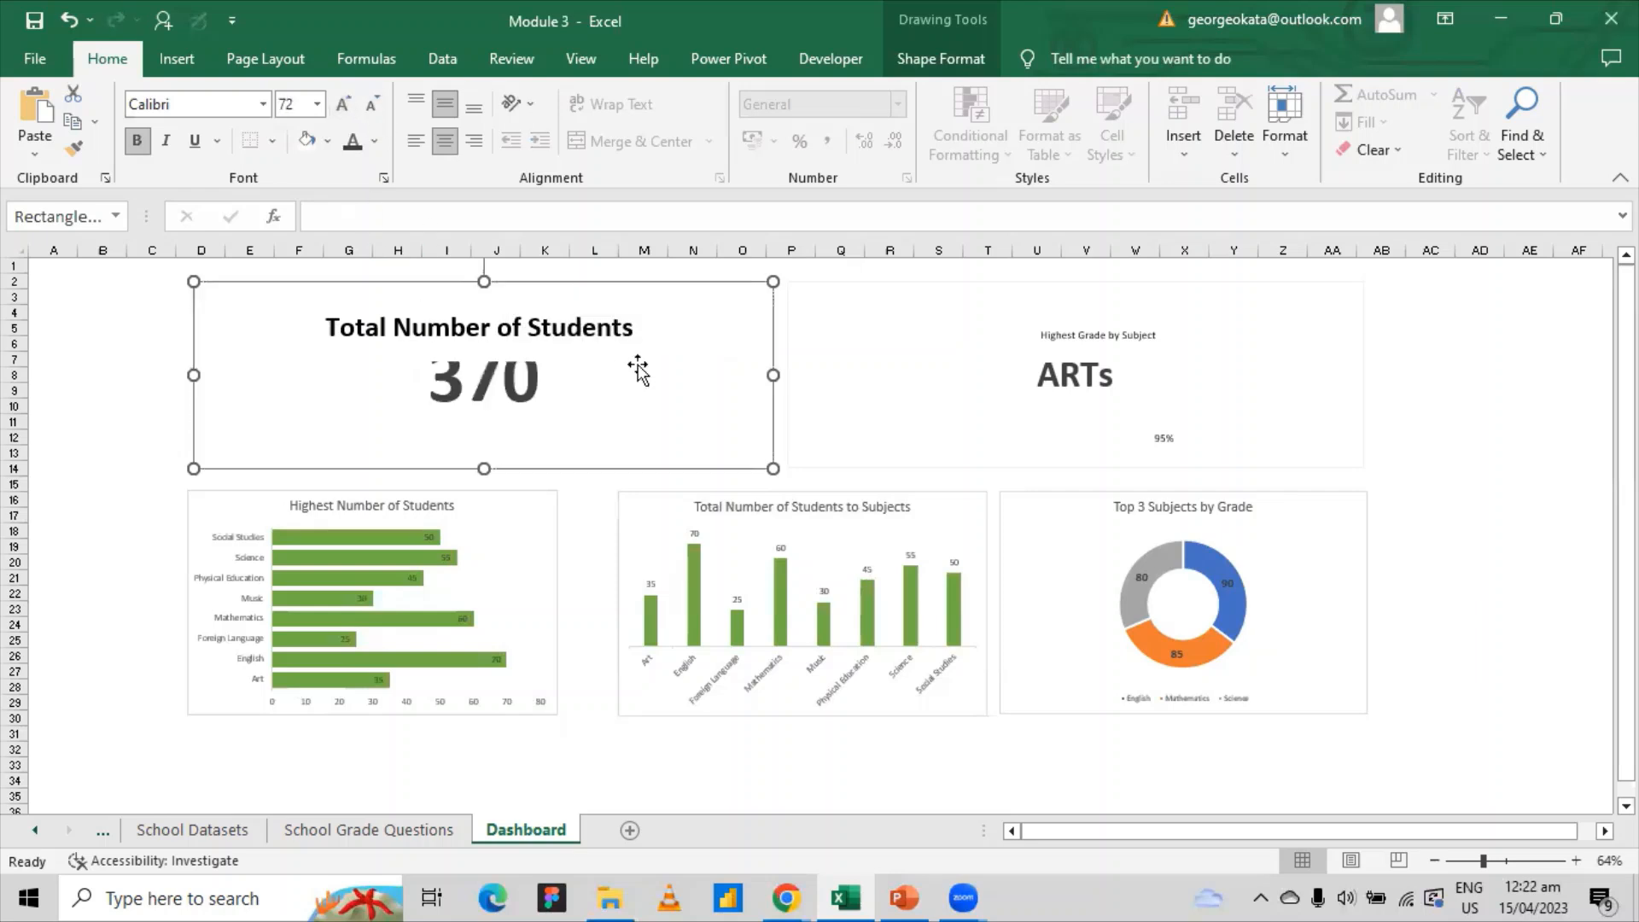
- Shrink the "Total Number of Students" text box to fit its single line so it does not cover the 370 figure
left_click(594, 326)
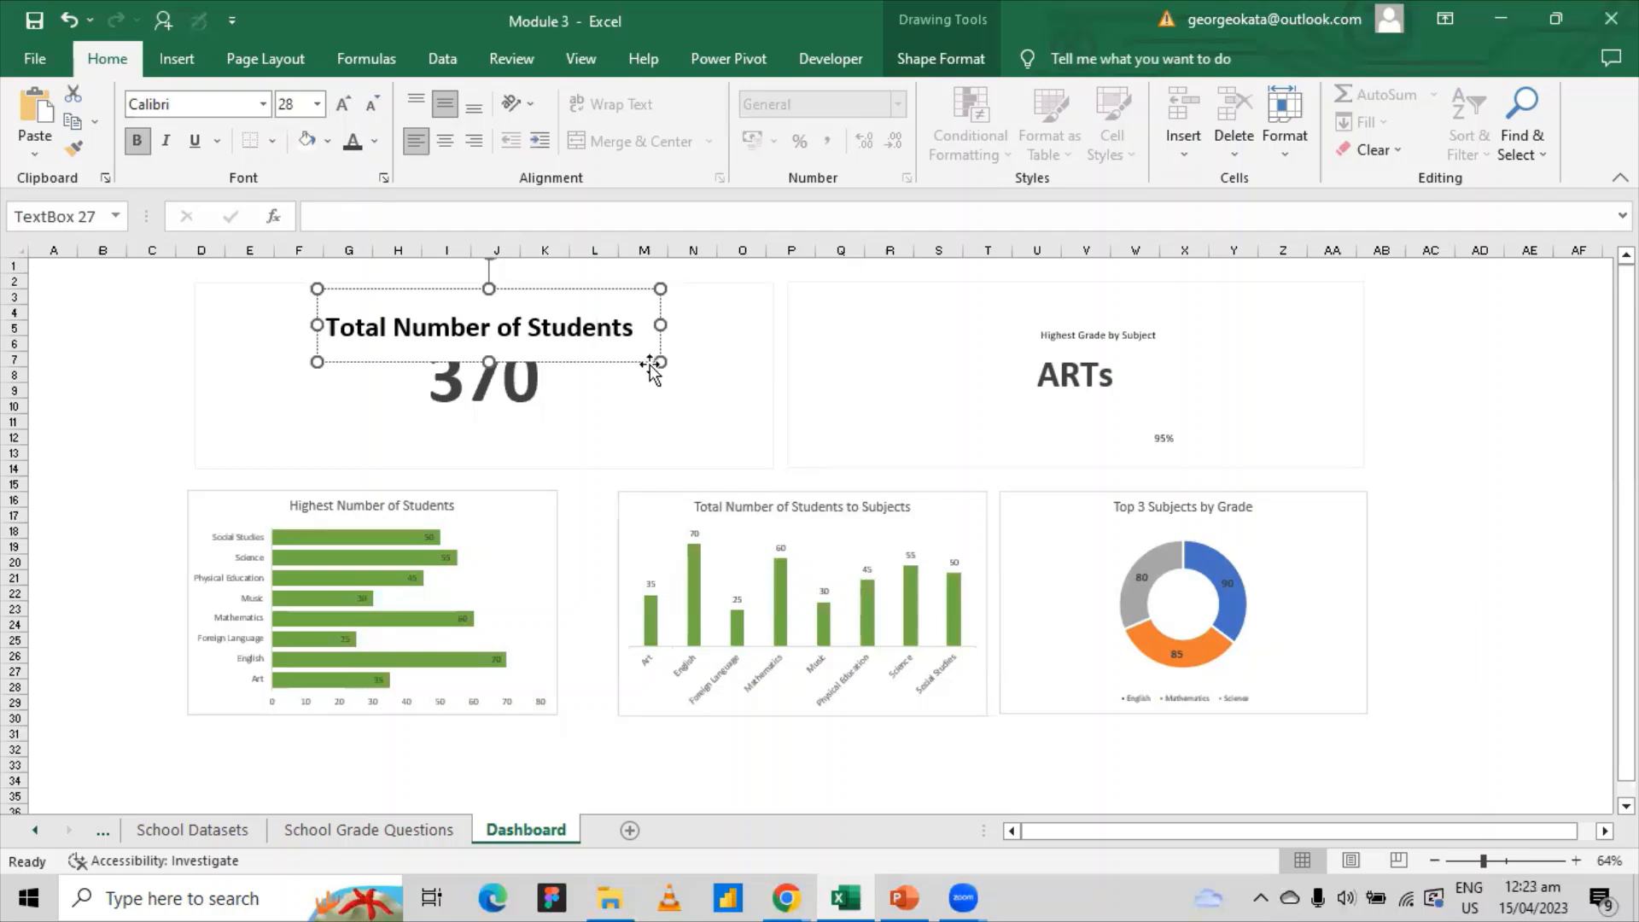
left_click_drag(661, 362, 644, 335)
left_click(669, 407)
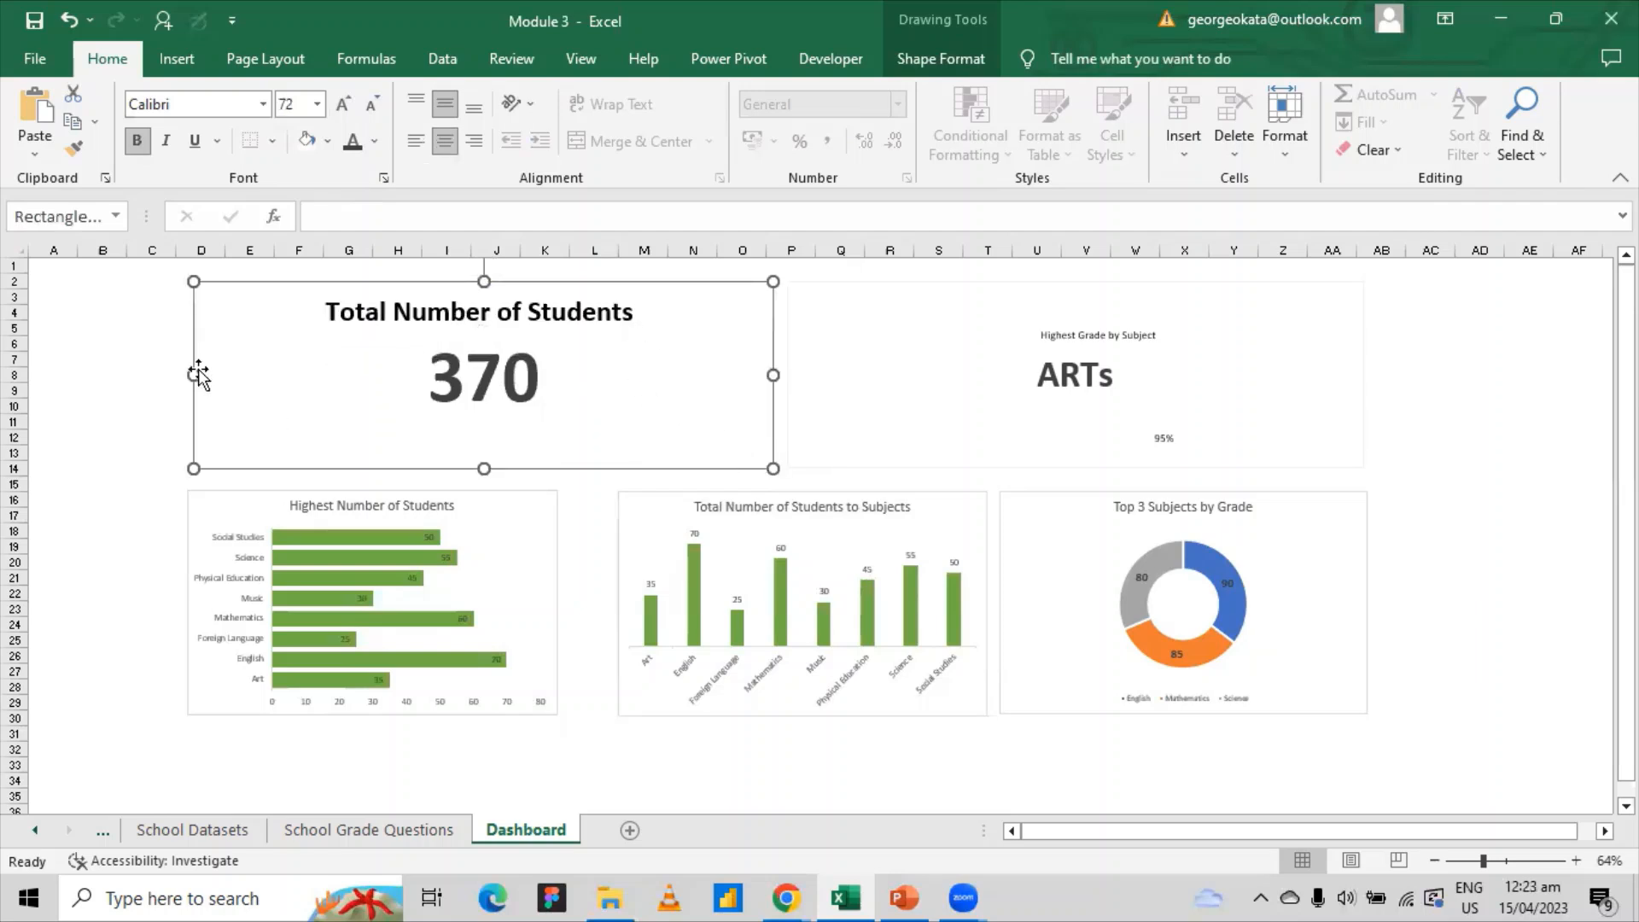
left_click(146, 372)
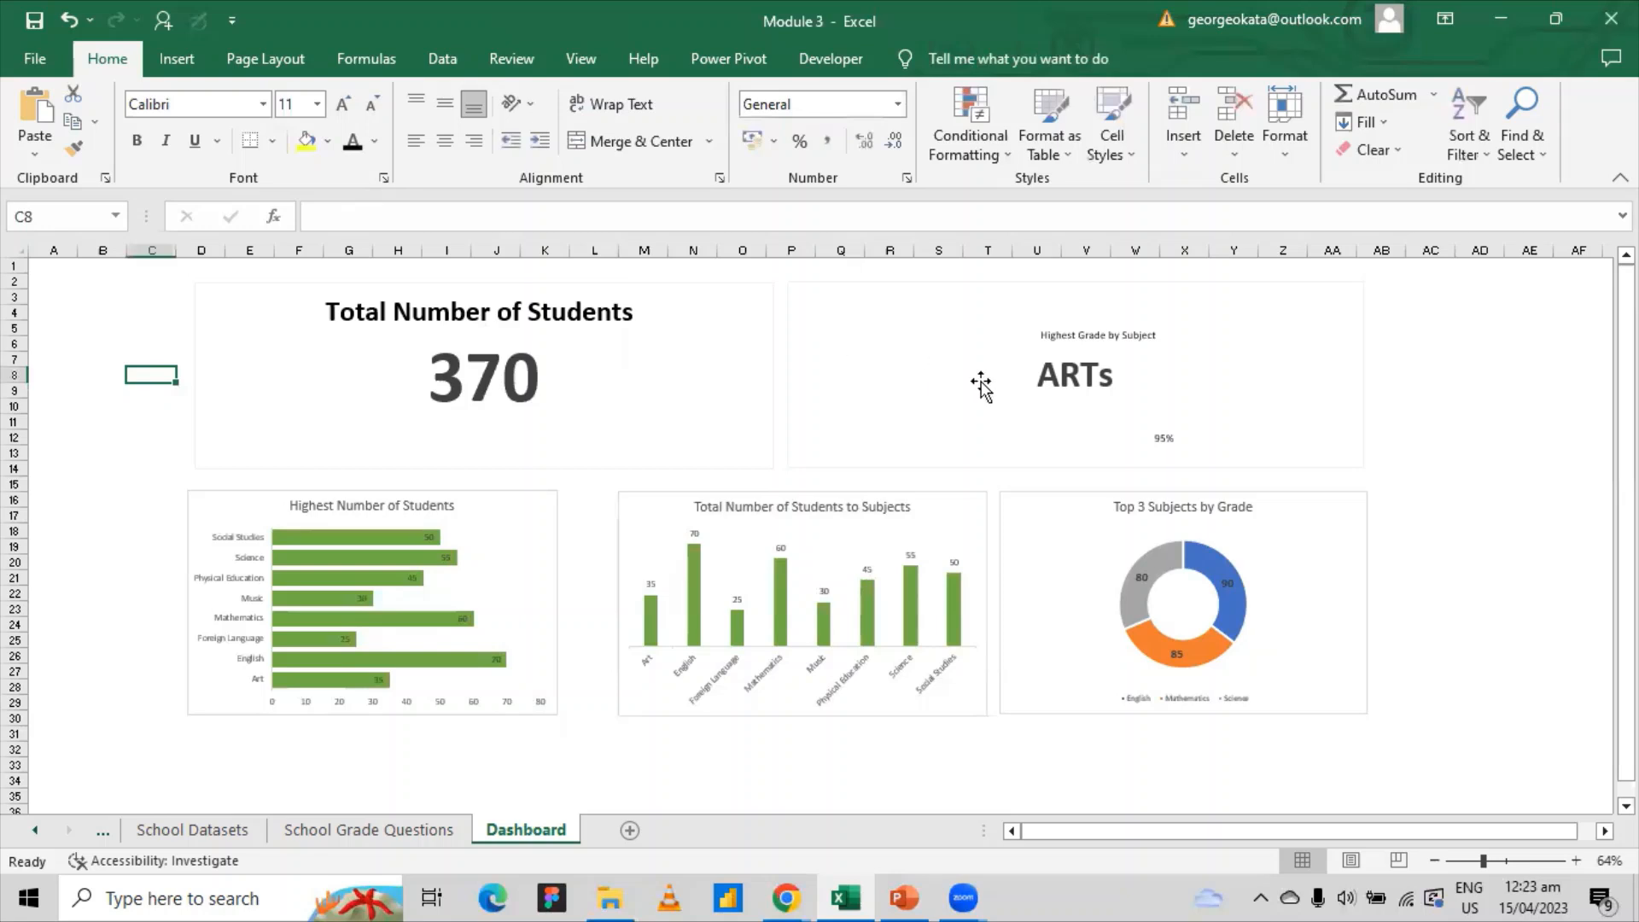
- Set the "ARTs" text in the second card to font size 72, matching the 370 figure
left_click(1081, 374)
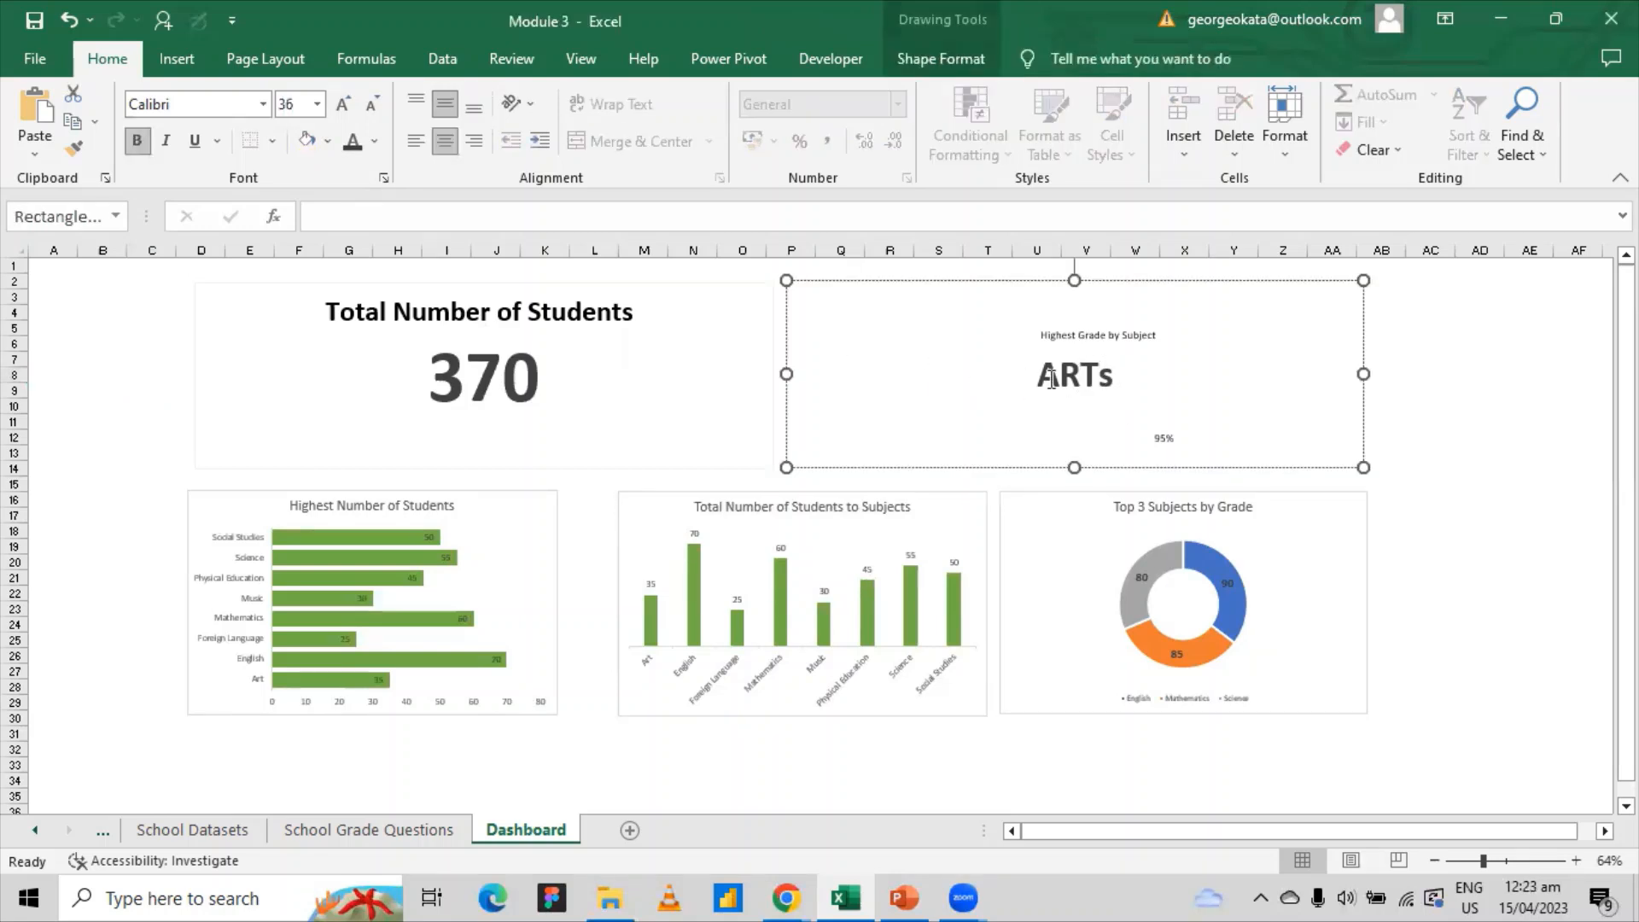
left_click_drag(1042, 376, 1104, 376)
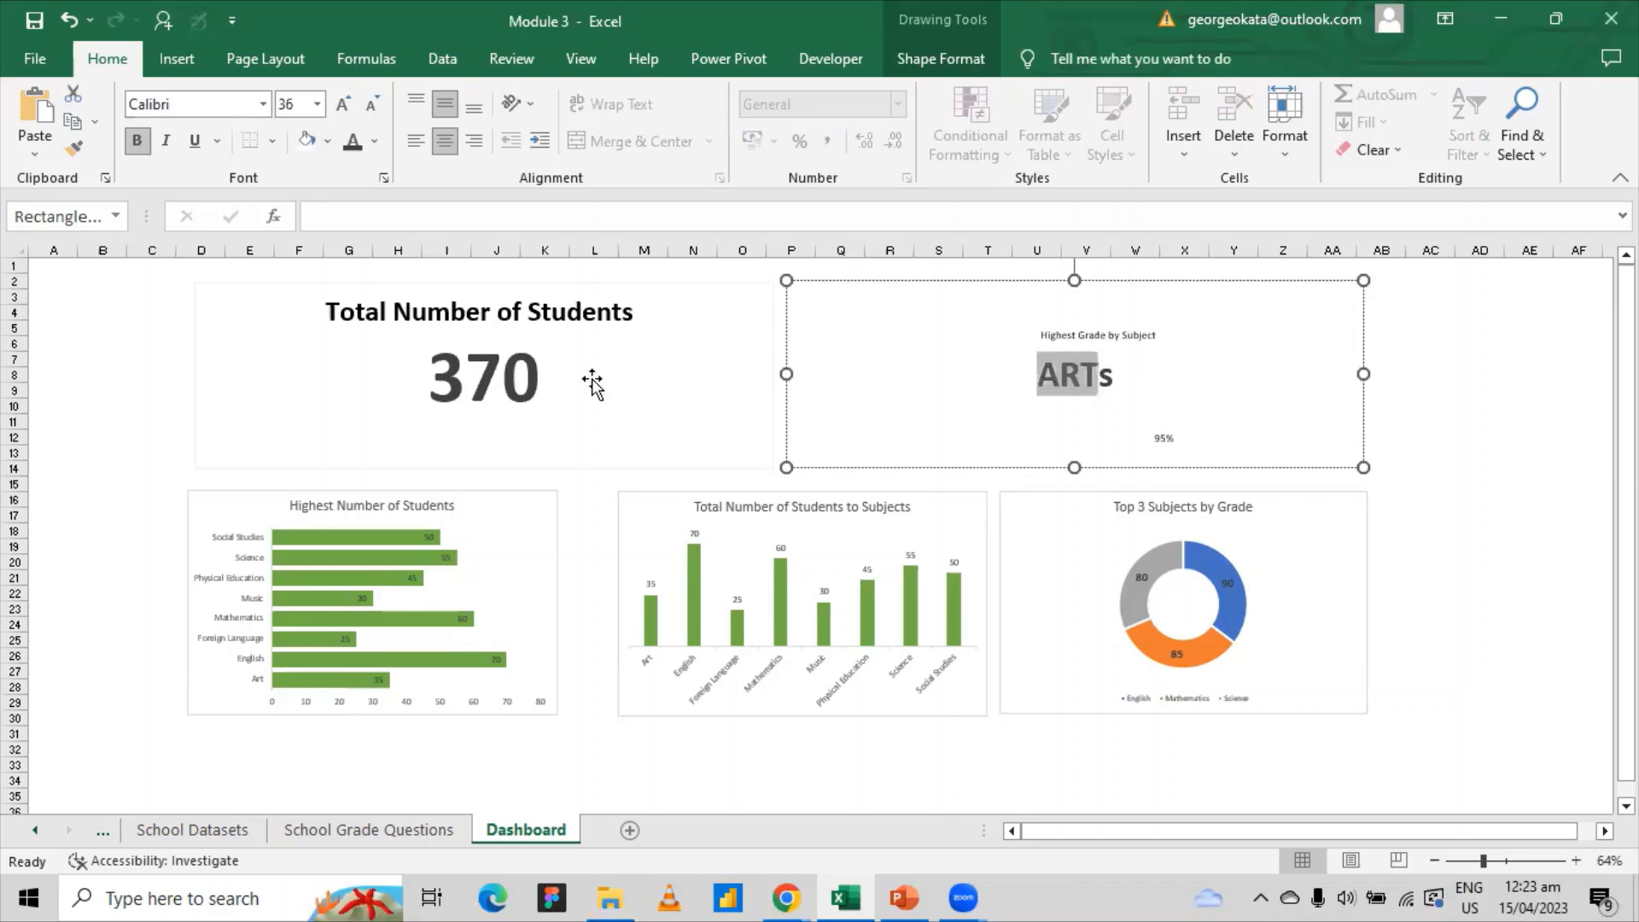
left_click(531, 376)
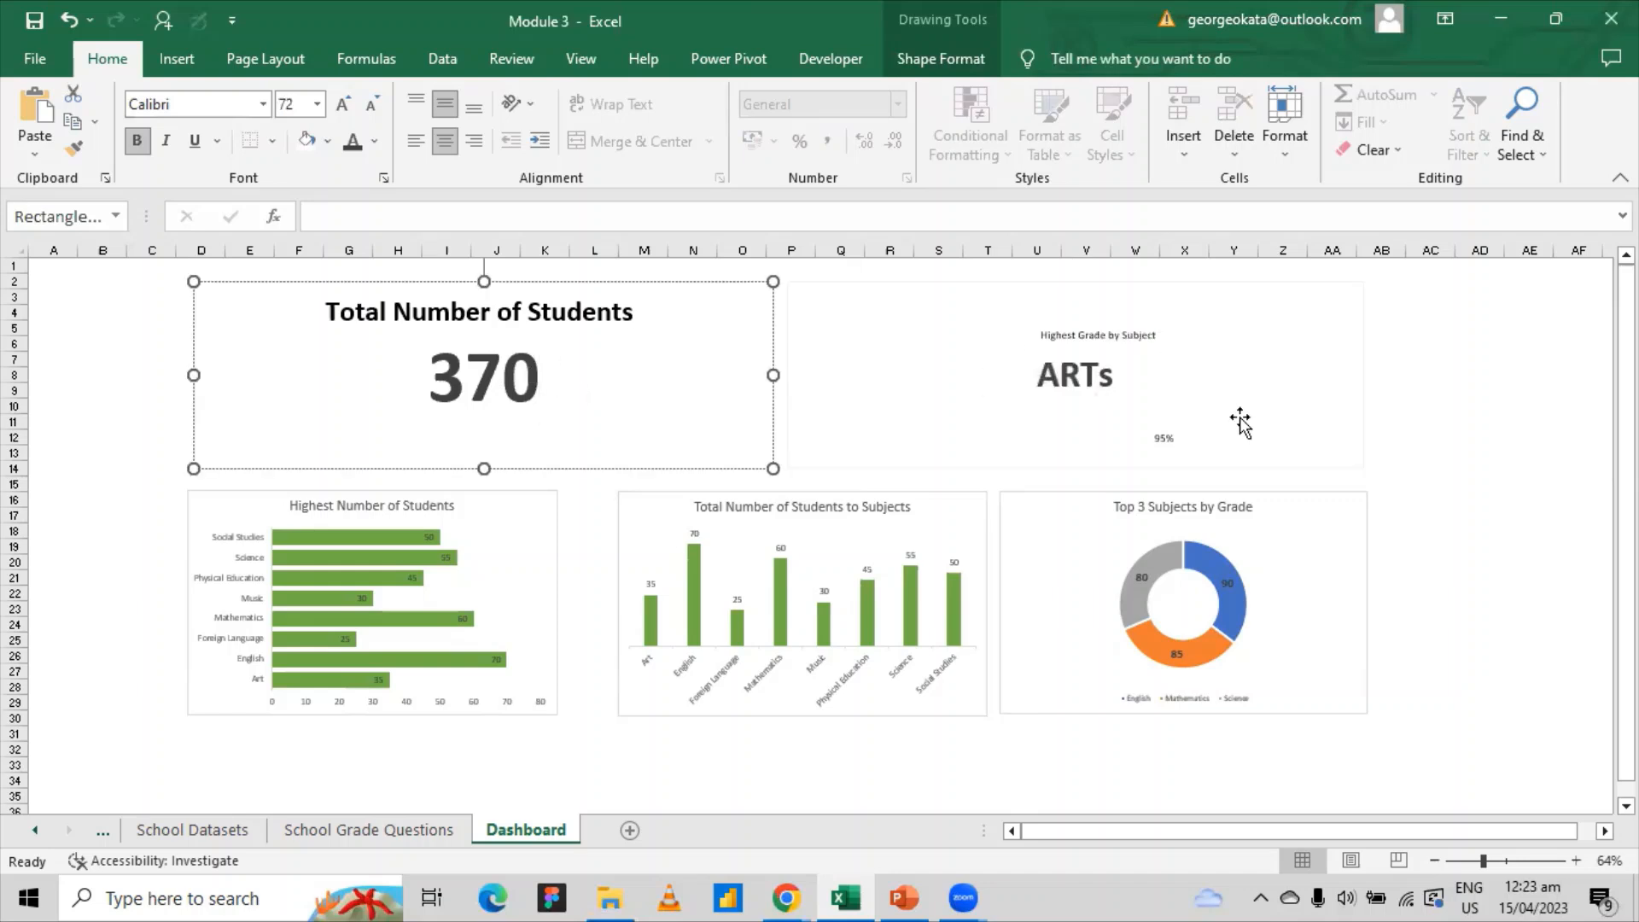
left_click(1056, 375)
left_click_drag(1042, 375, 1109, 373)
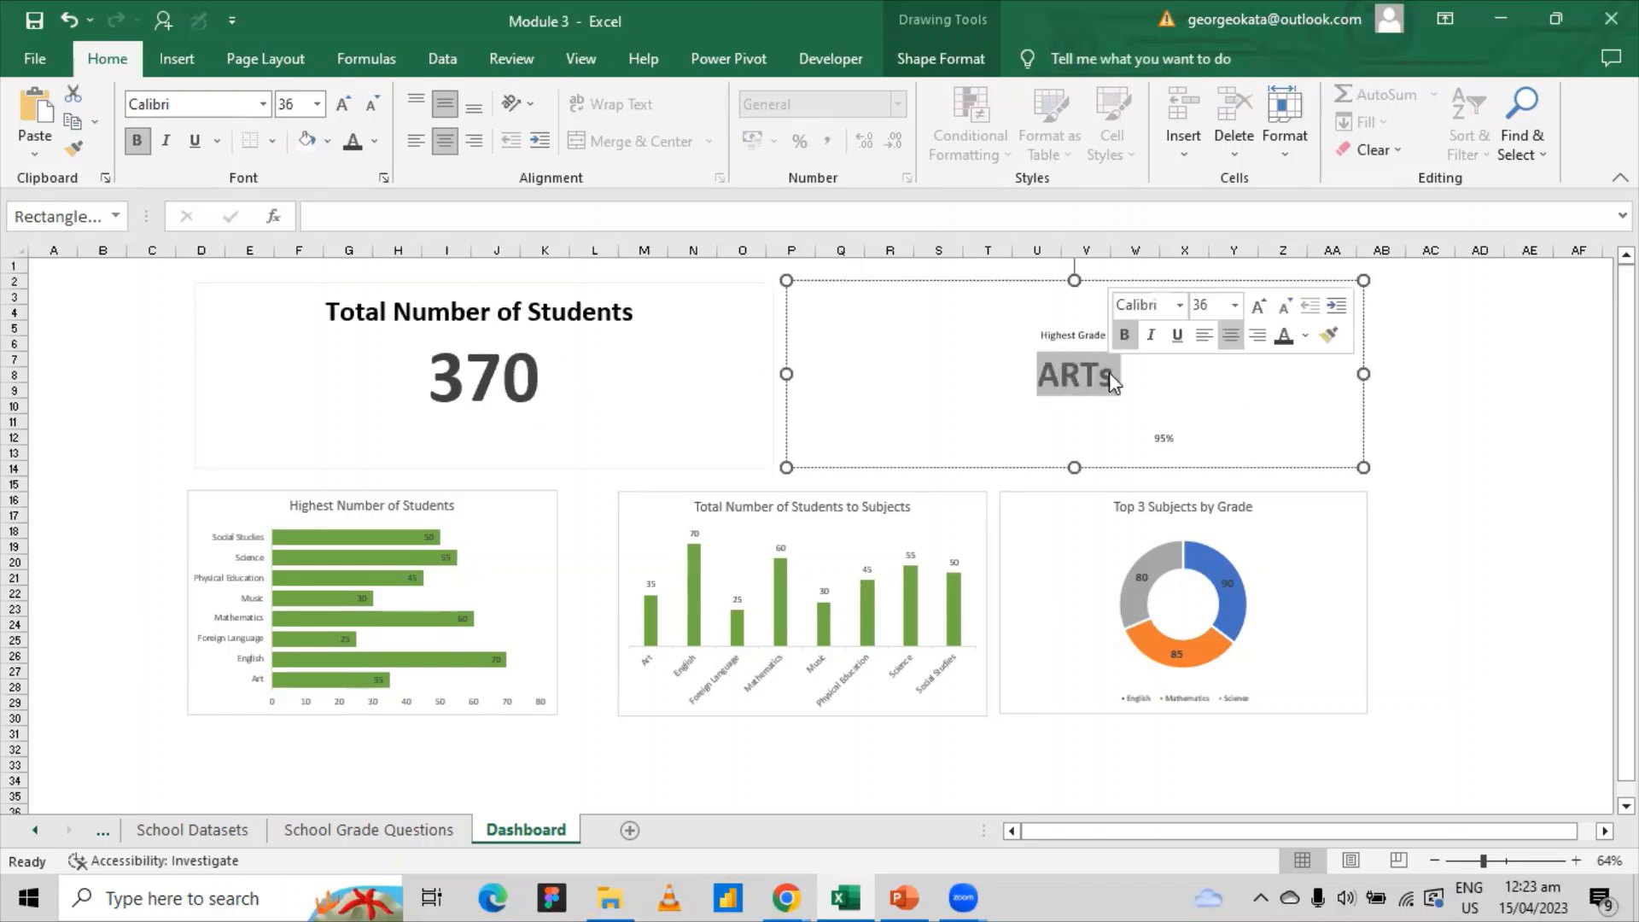
left_click(342, 103)
left_click(343, 104)
left_click(342, 103)
left_click(343, 104)
left_click(342, 103)
left_click(342, 103)
left_click(342, 103)
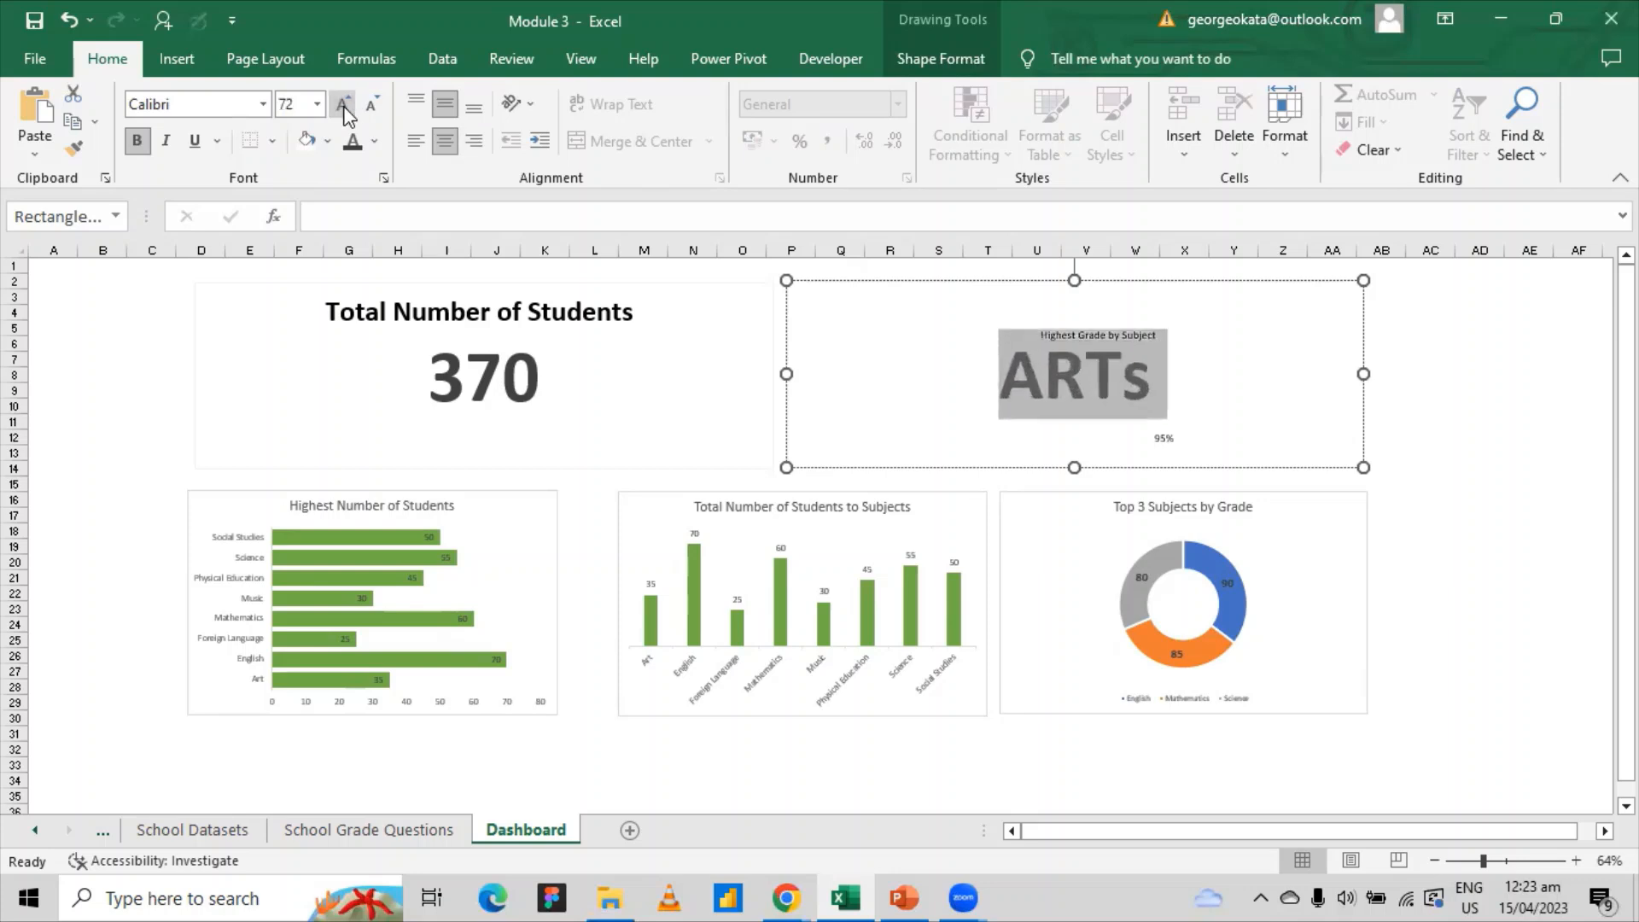
left_click(343, 103)
left_click(371, 103)
- Try to enlarge the "Highest Grade by Subject" heading to match the other card's heading and move it above "ARTs"
left_click(1048, 336)
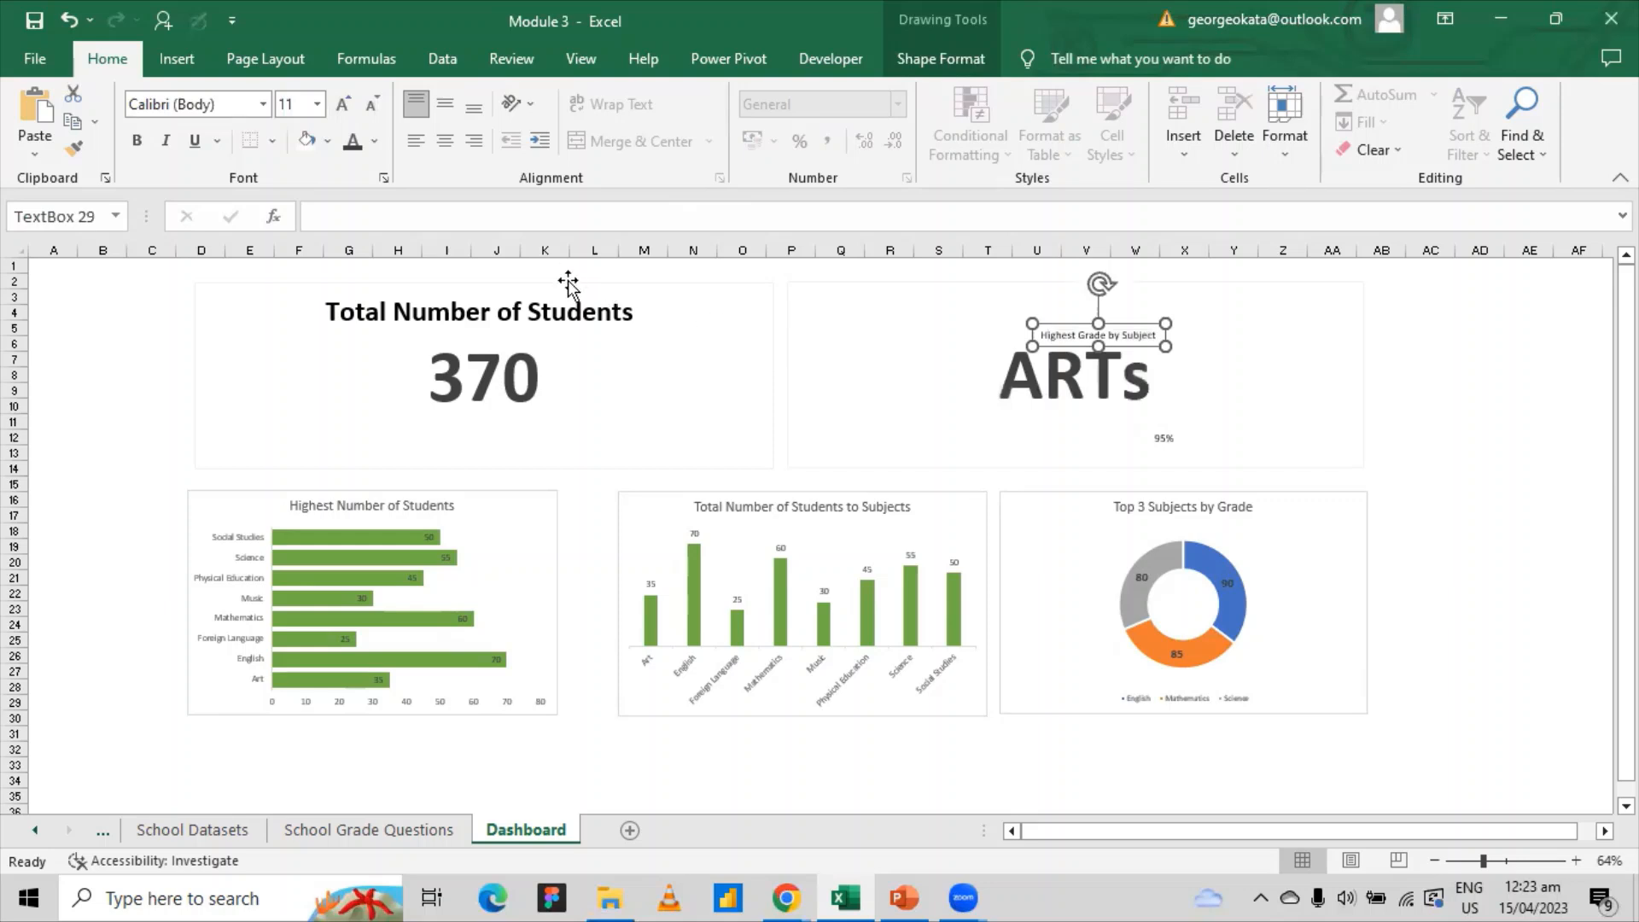
left_click(566, 311)
left_click(1101, 350)
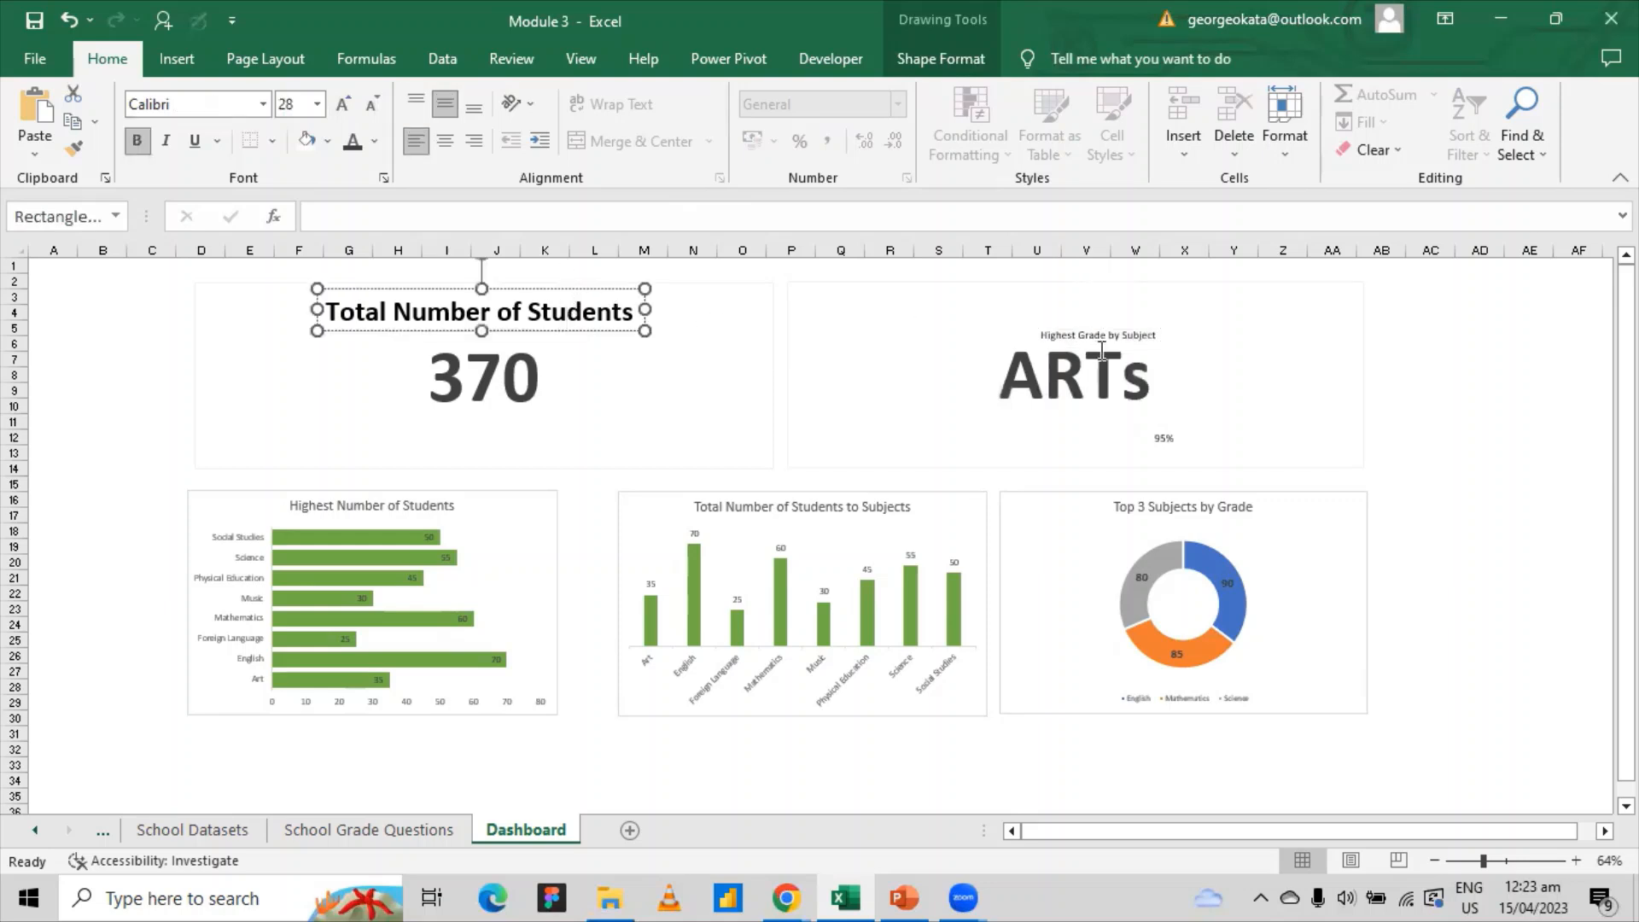
left_click(1093, 339)
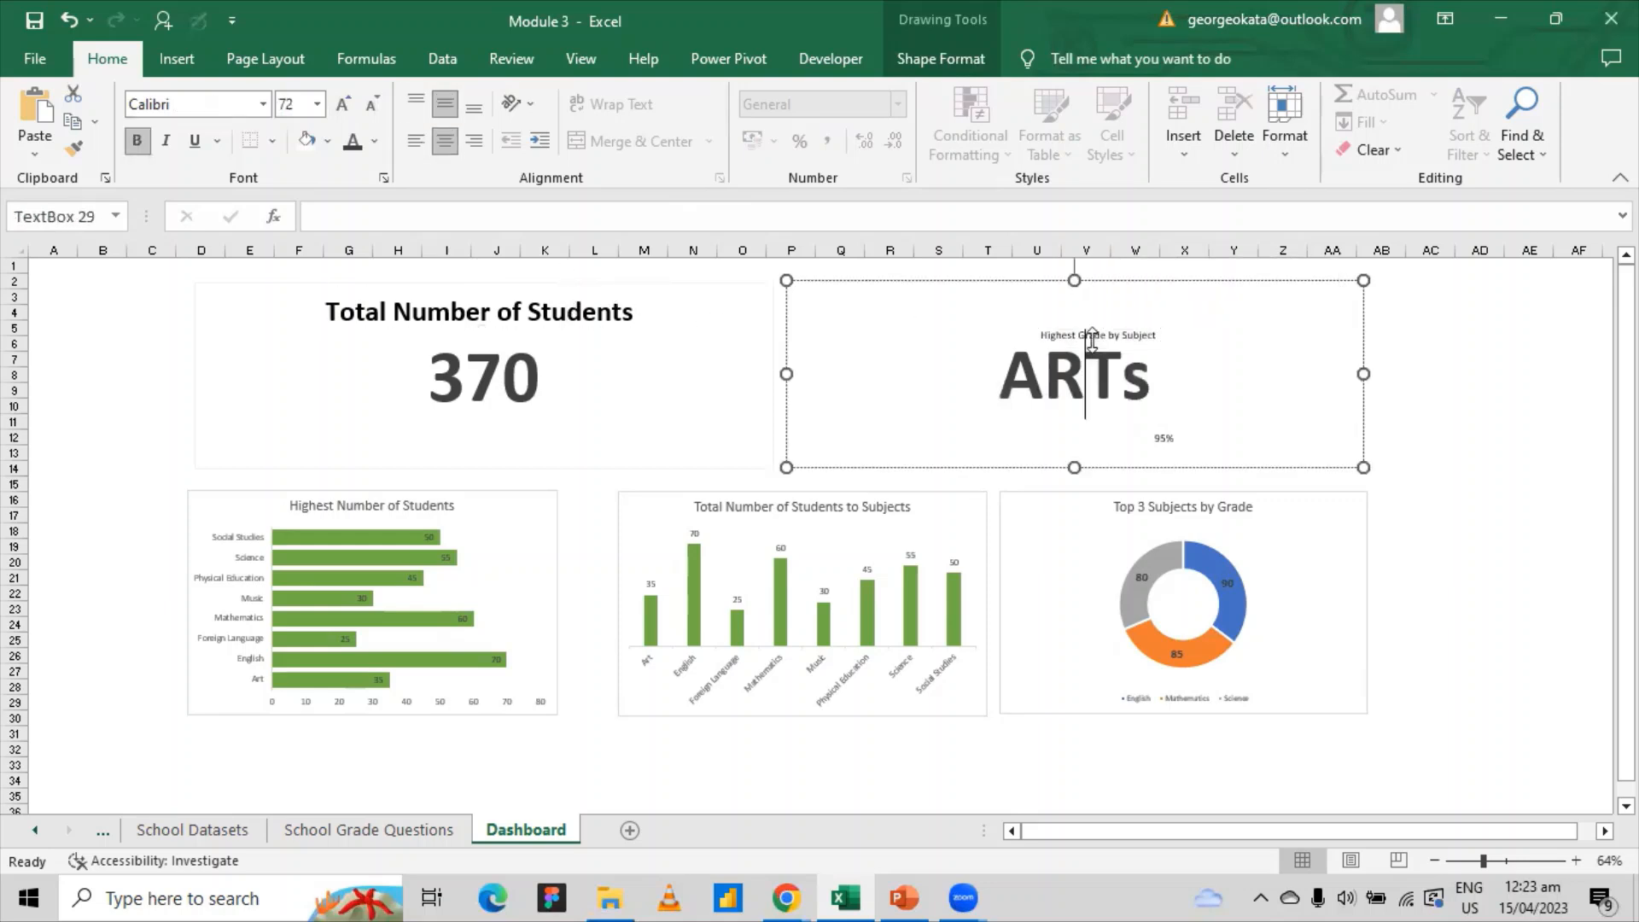
left_click(343, 104)
left_click(343, 104)
left_click(343, 104)
left_click(343, 104)
left_click(343, 104)
left_click(343, 104)
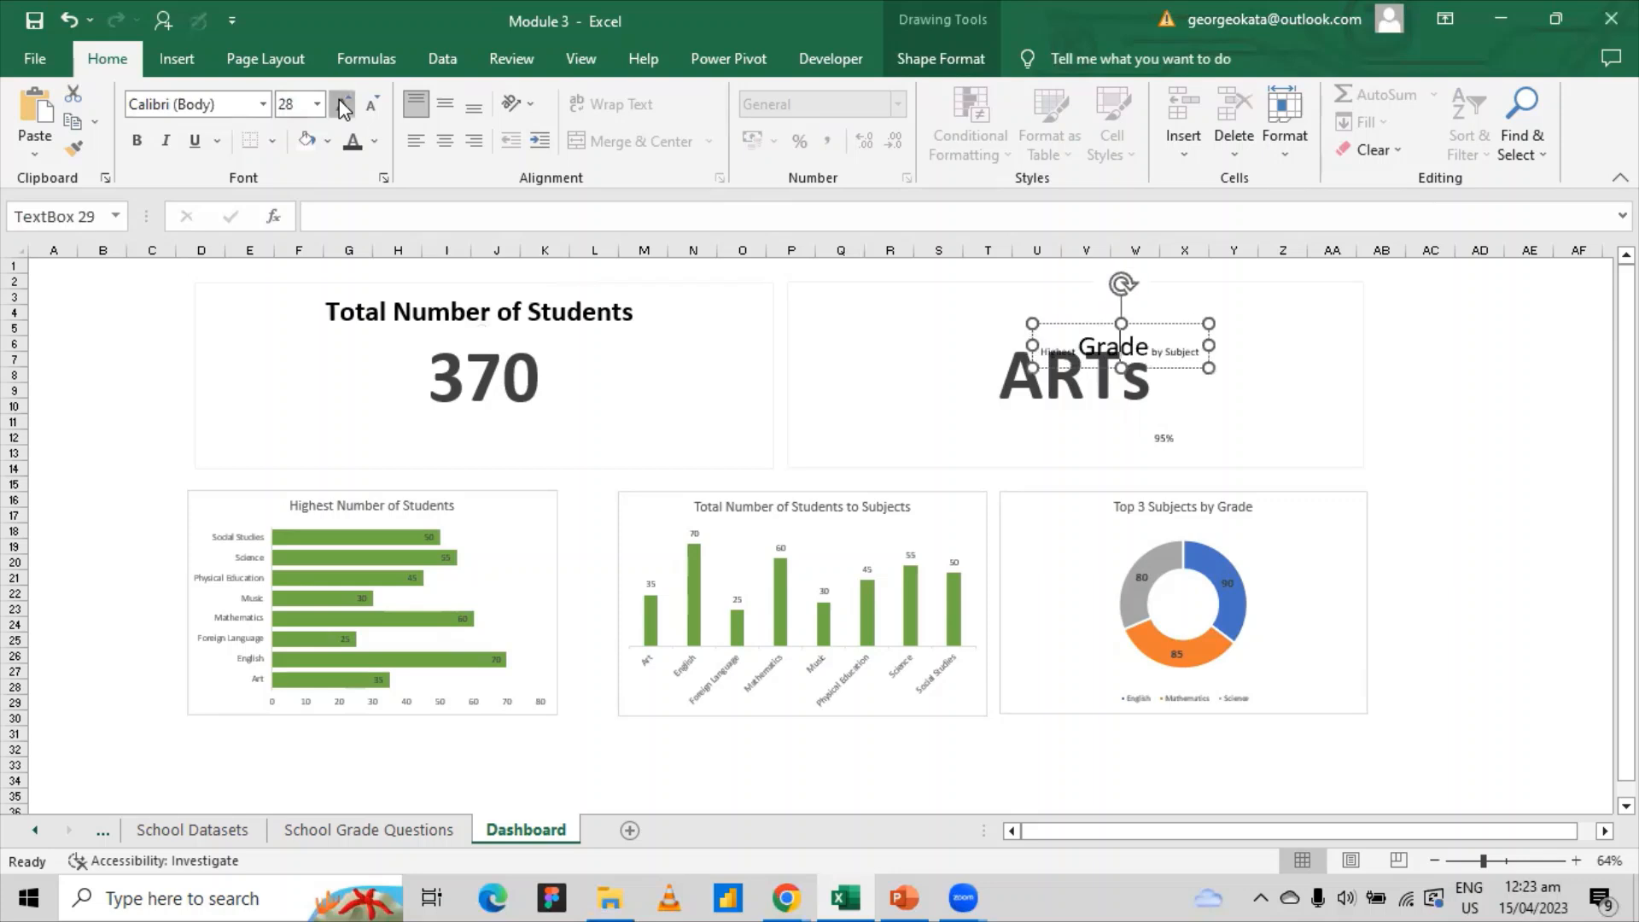
left_click(343, 104)
left_click(344, 104)
left_click(343, 104)
left_click_drag(1181, 323, 1149, 284)
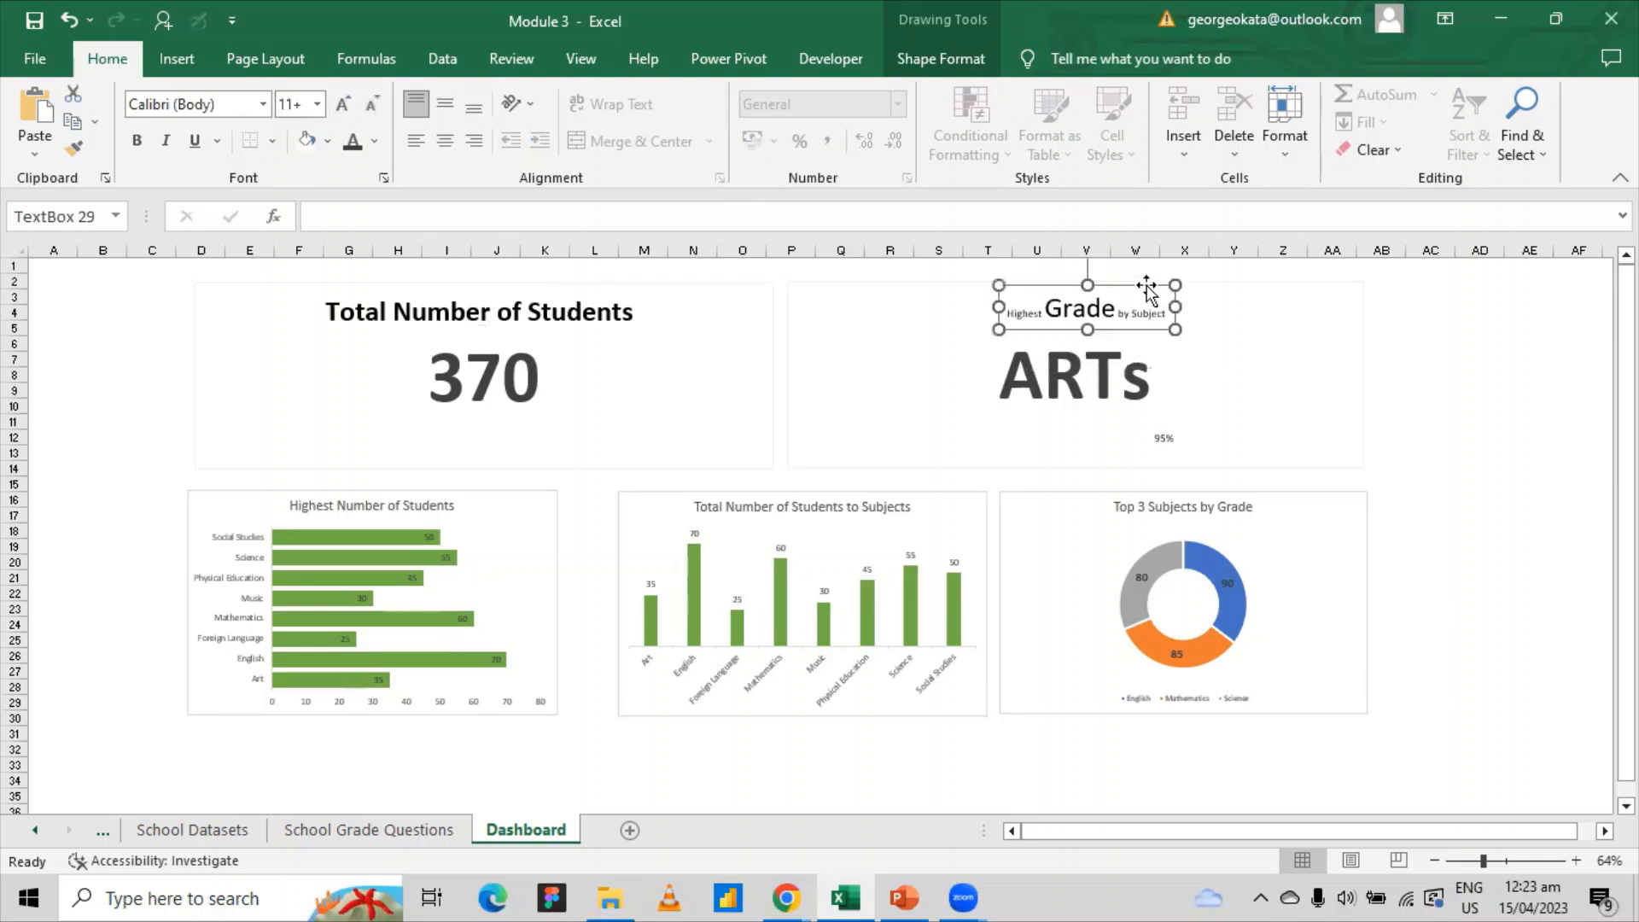
- Undo the move and the font size changes made to the "Highest Grade by Subject" heading
key("ctrl+z")
key("ctrl+z")
key("ctrl+z")
key("ctrl+z")
key("ctrl+z")
key("ctrl+z")
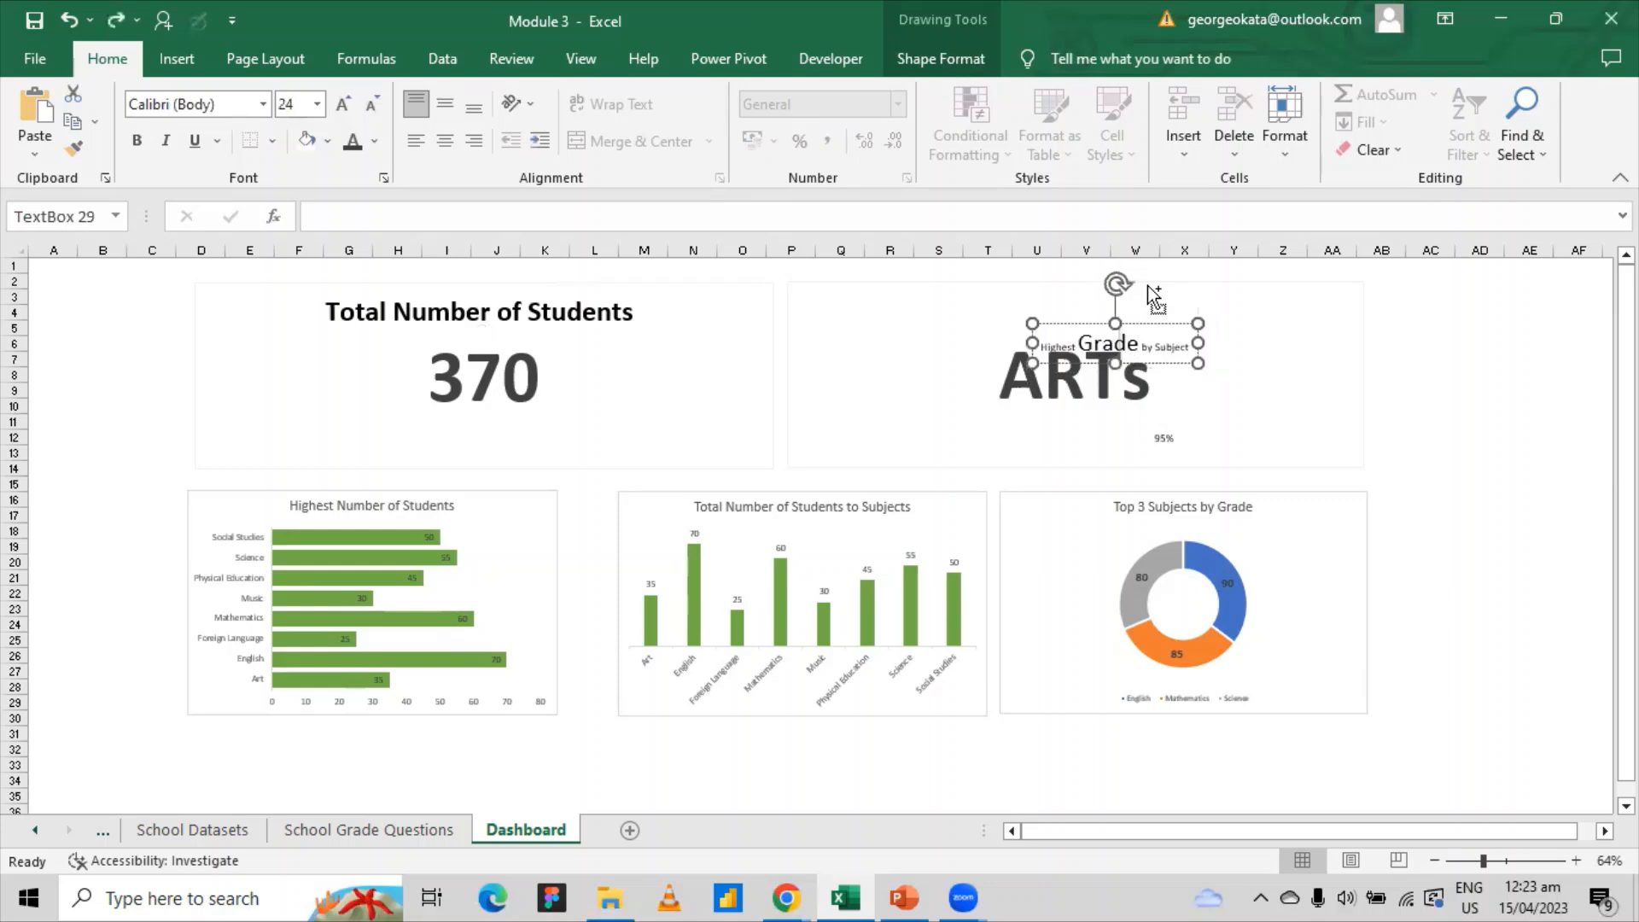
key("ctrl+z")
key("ctrl+z")
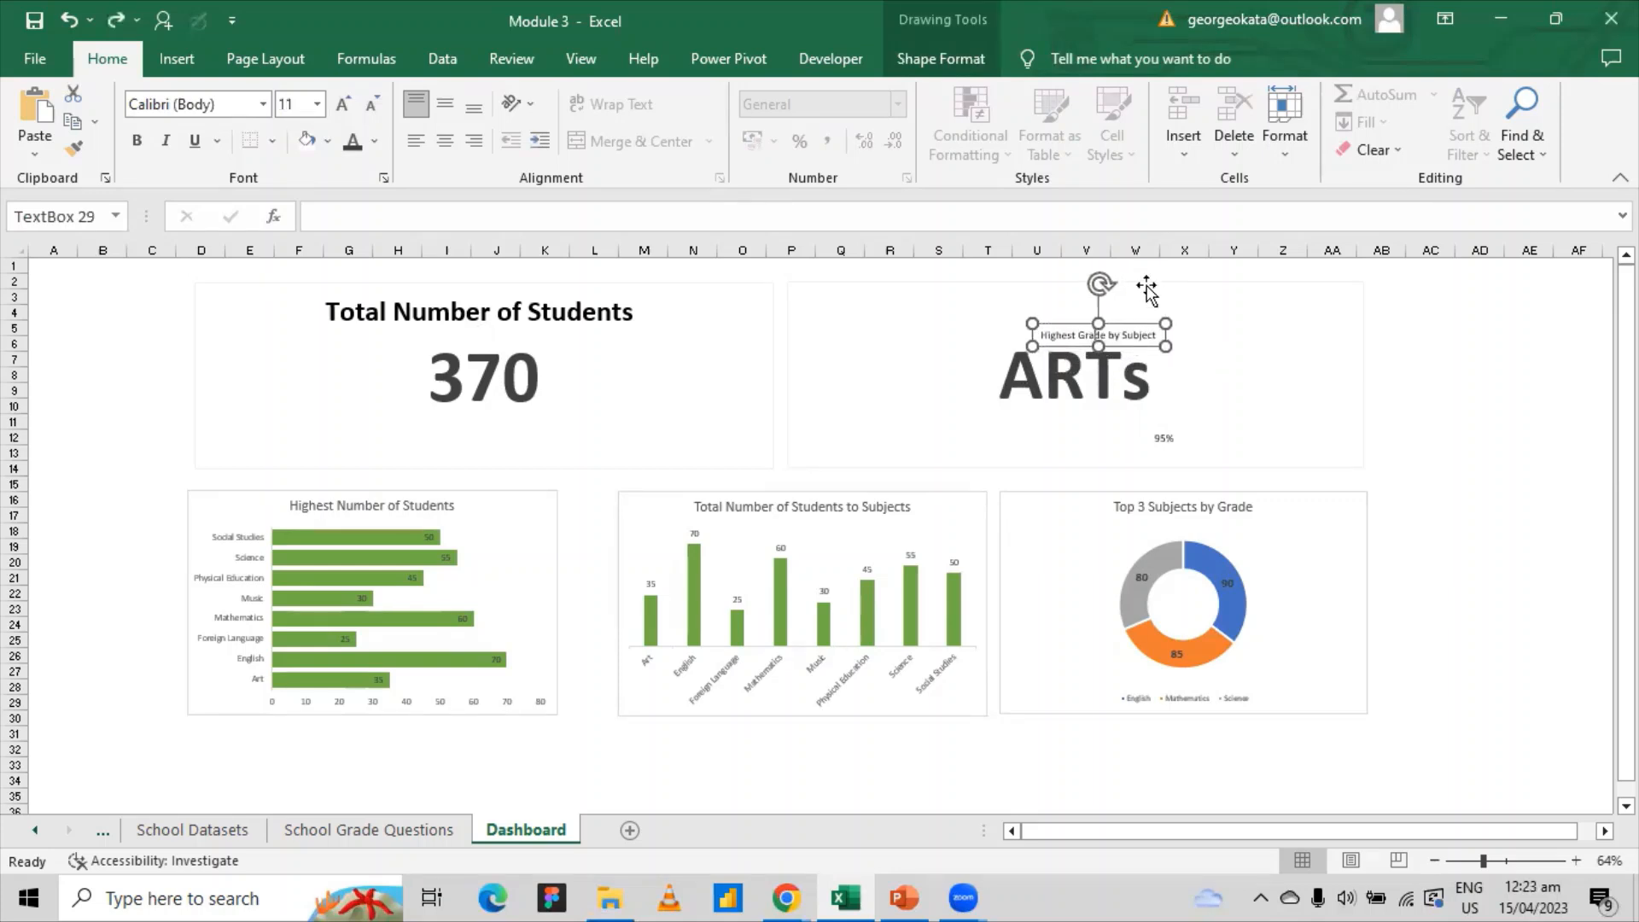
- Format the whole "Highest Grade by Subject" heading as bold 28 pt and centre it above "ARTs", level with the other card's heading
triple_click(1145, 338)
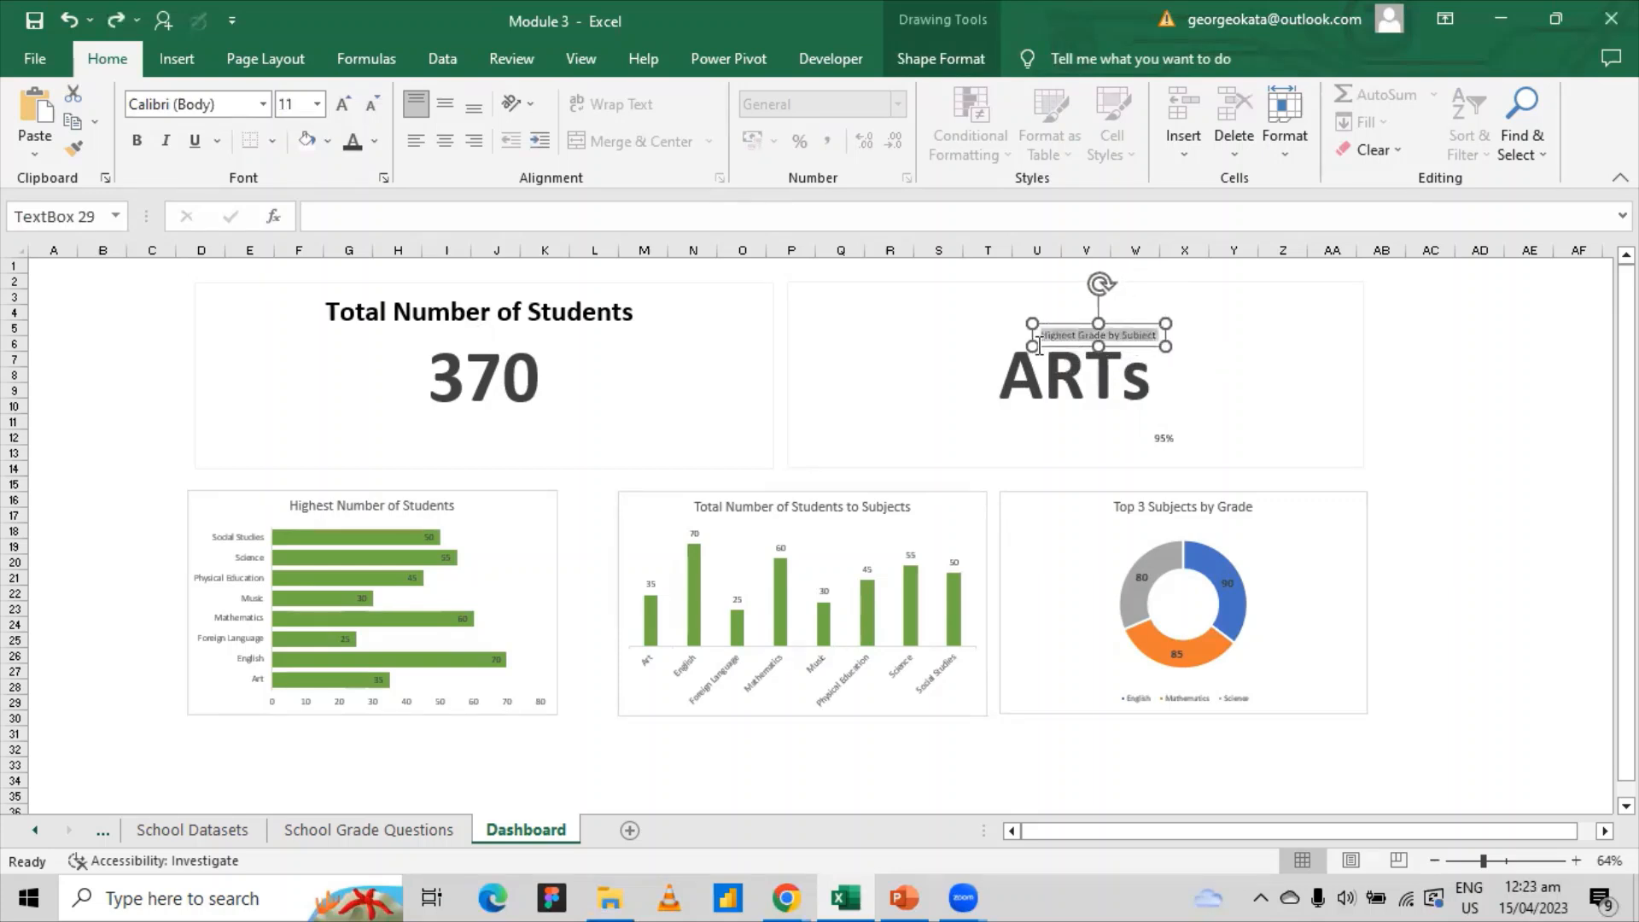
left_click(339, 108)
left_click(339, 108)
left_click(339, 109)
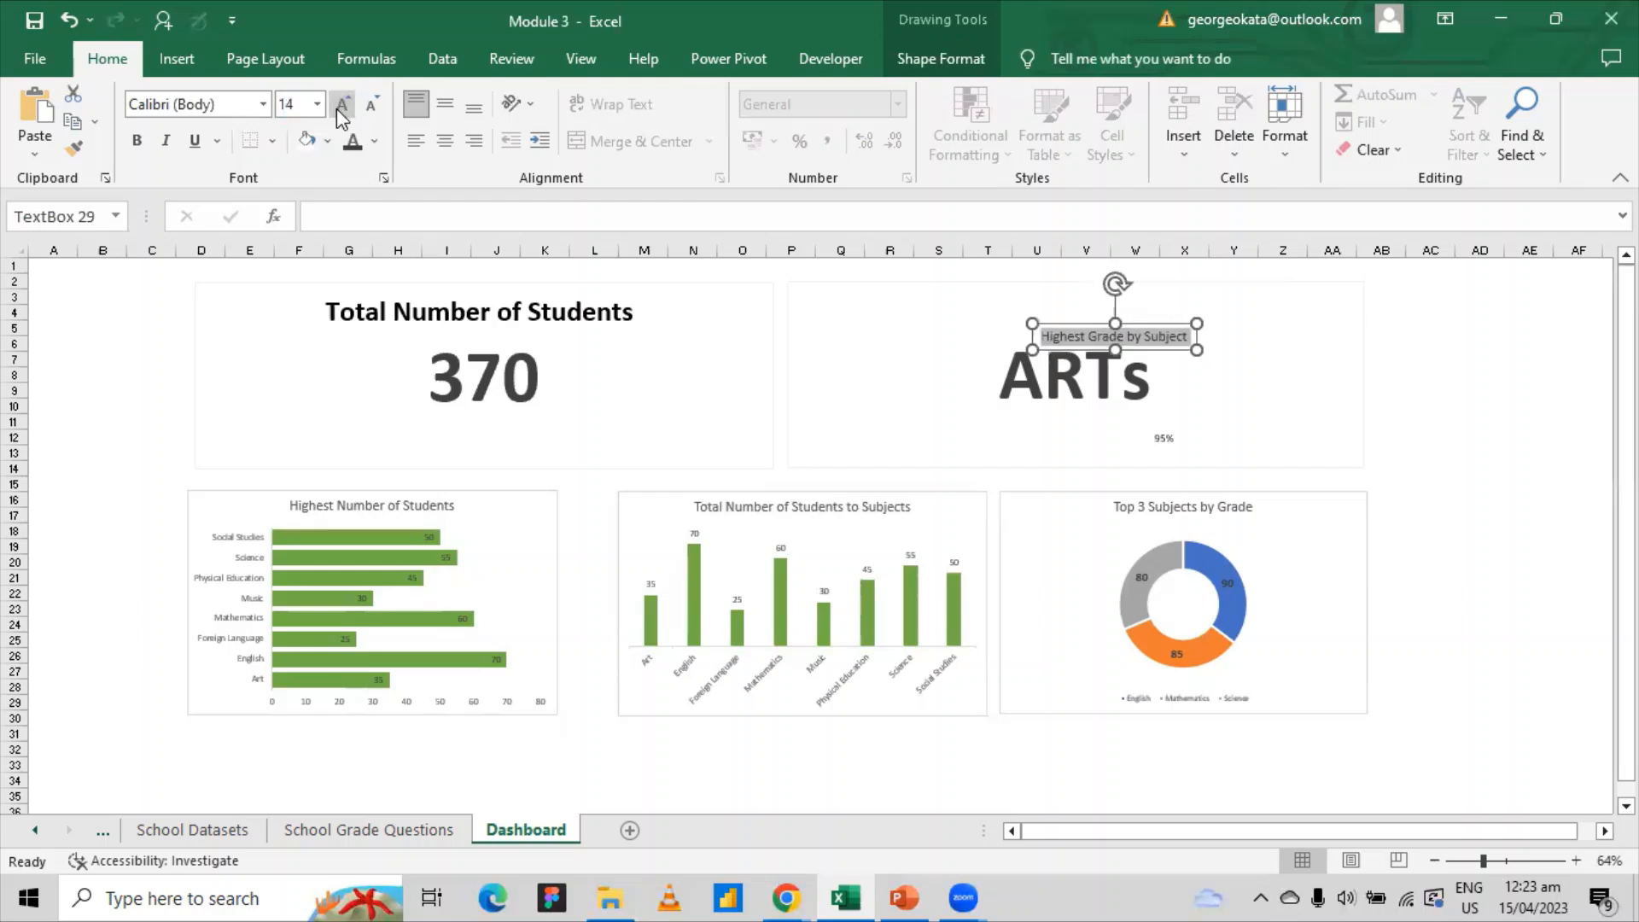
left_click(339, 108)
left_click(339, 109)
left_click(339, 109)
left_click(339, 108)
left_click(339, 109)
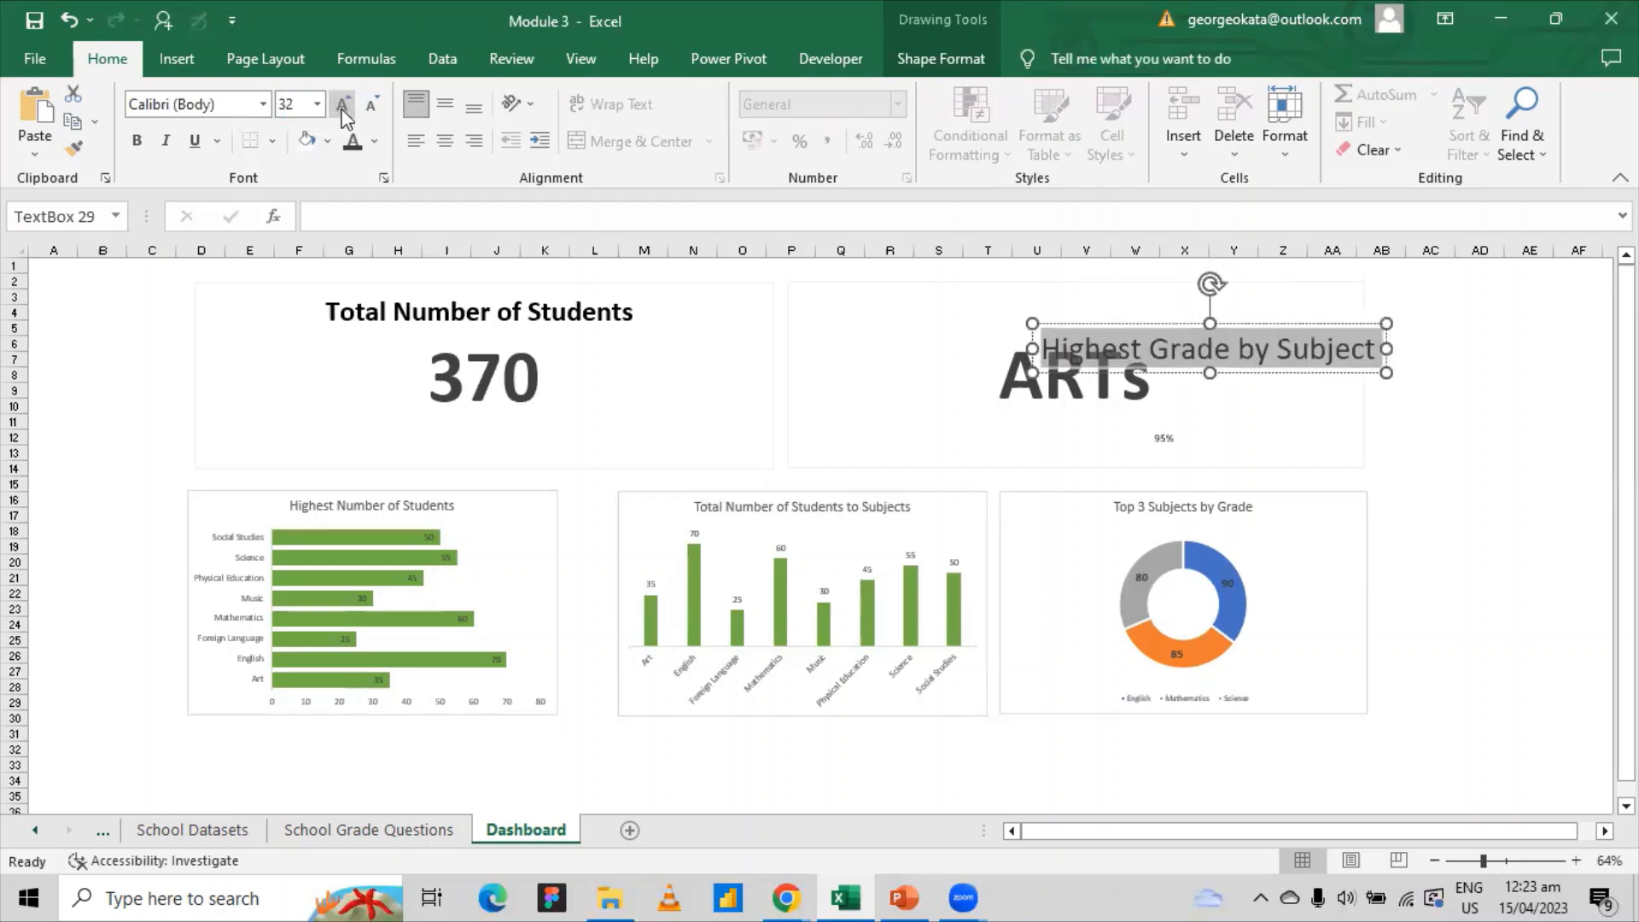
left_click(372, 105)
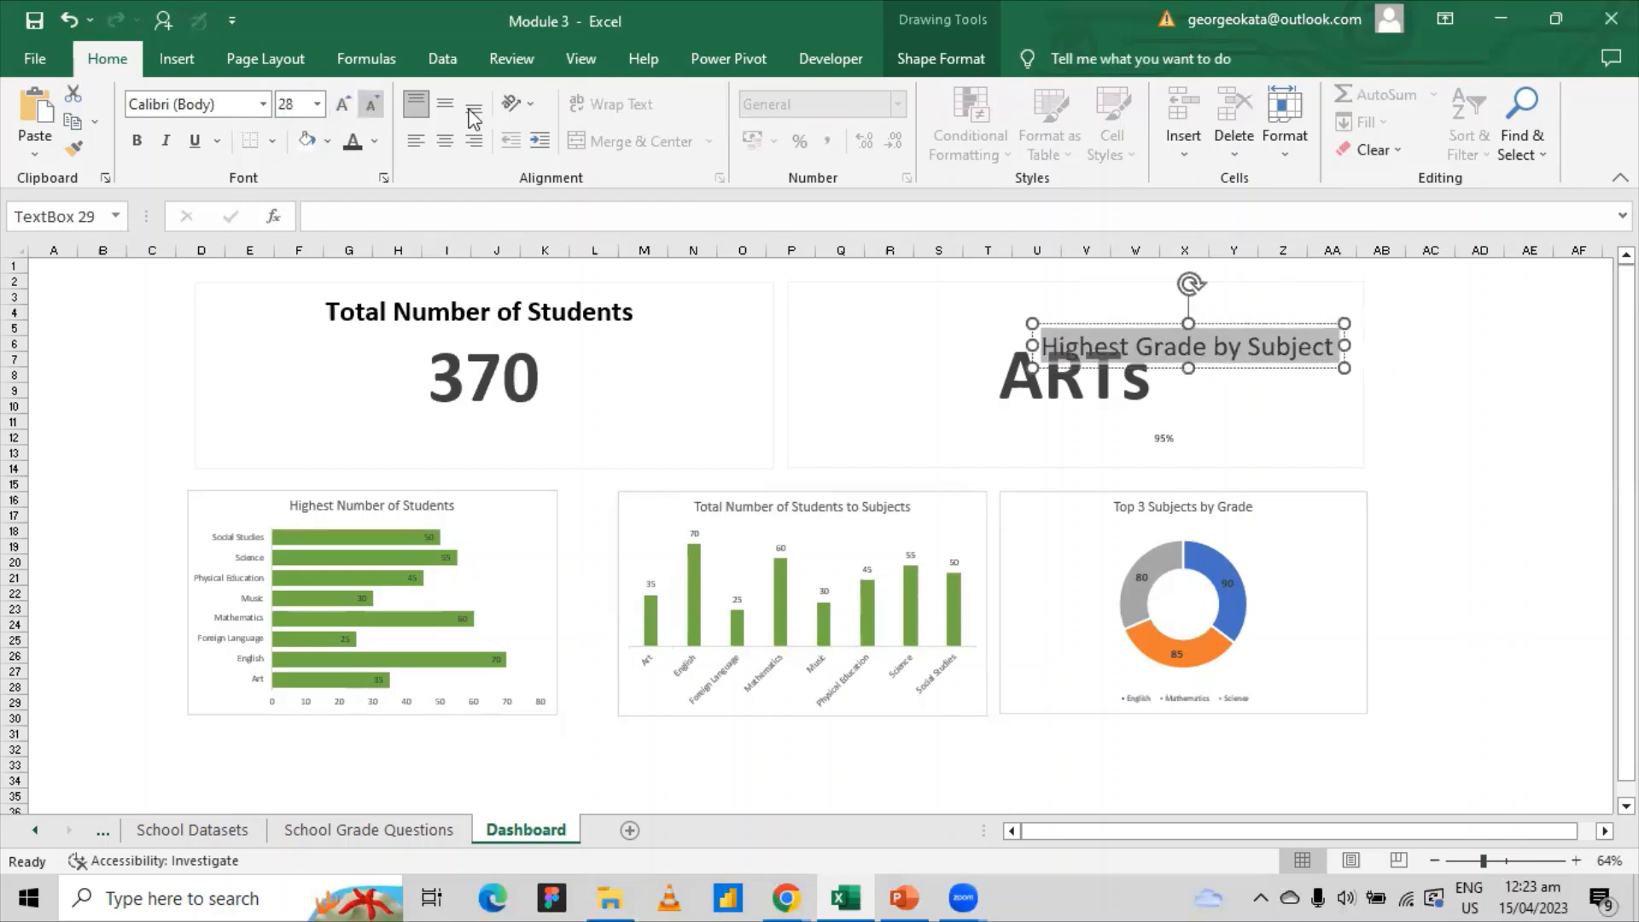
left_click(137, 140)
left_click_drag(1166, 328, 1062, 294)
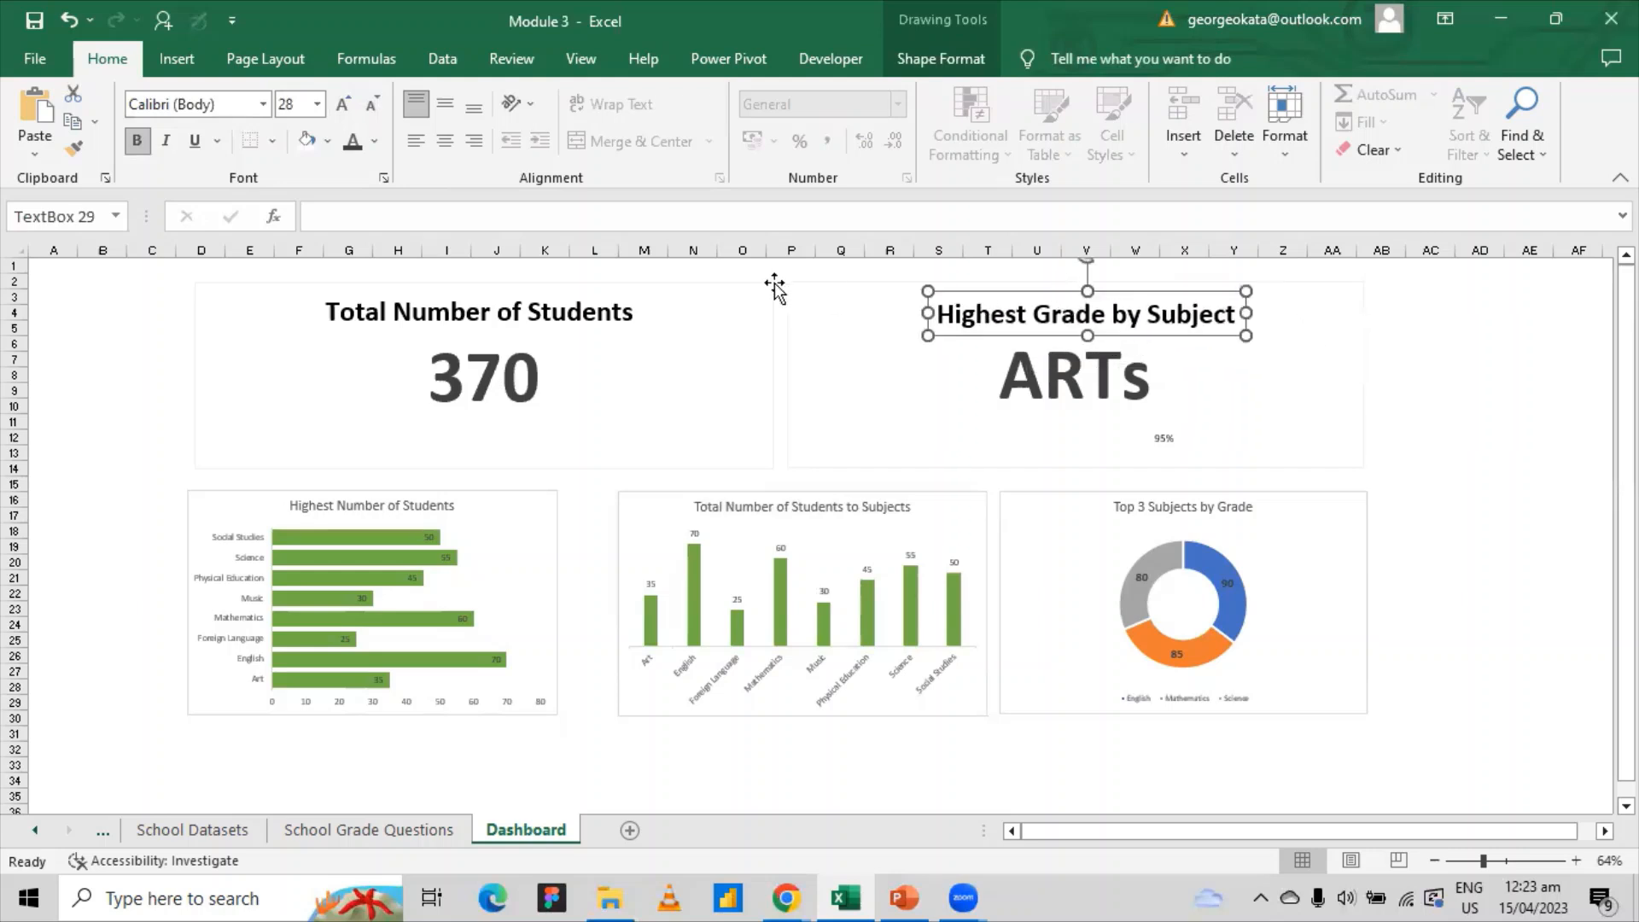
left_click(557, 318)
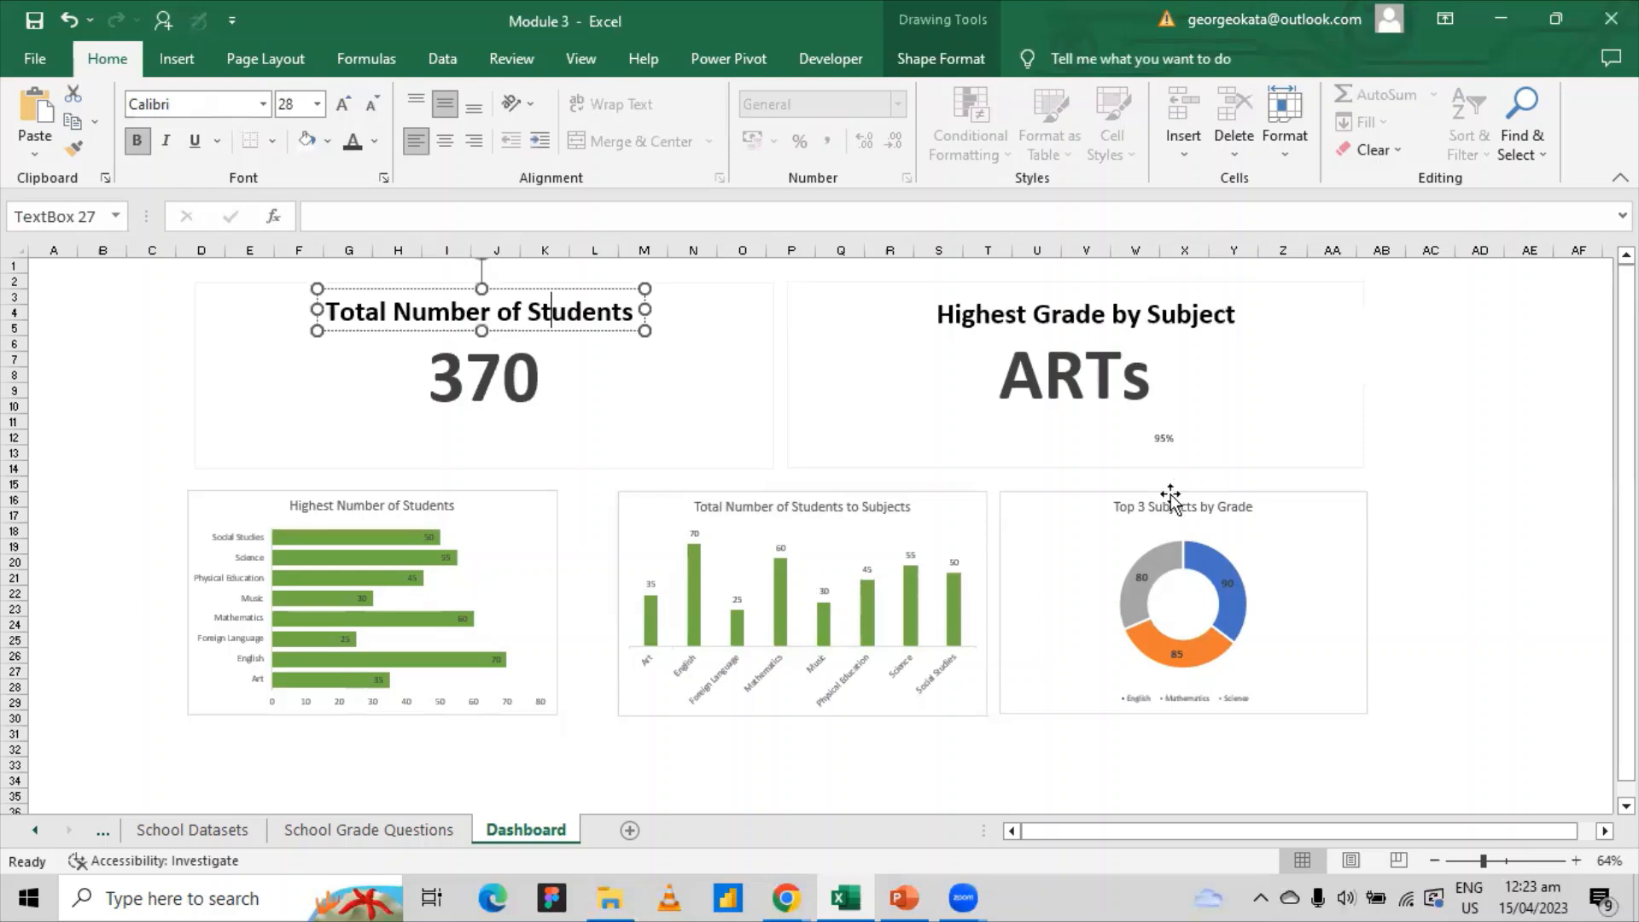
- Format the "95%" label in the second card as bold 20 pt and move it to the card's lower-right corner
left_click(1164, 439)
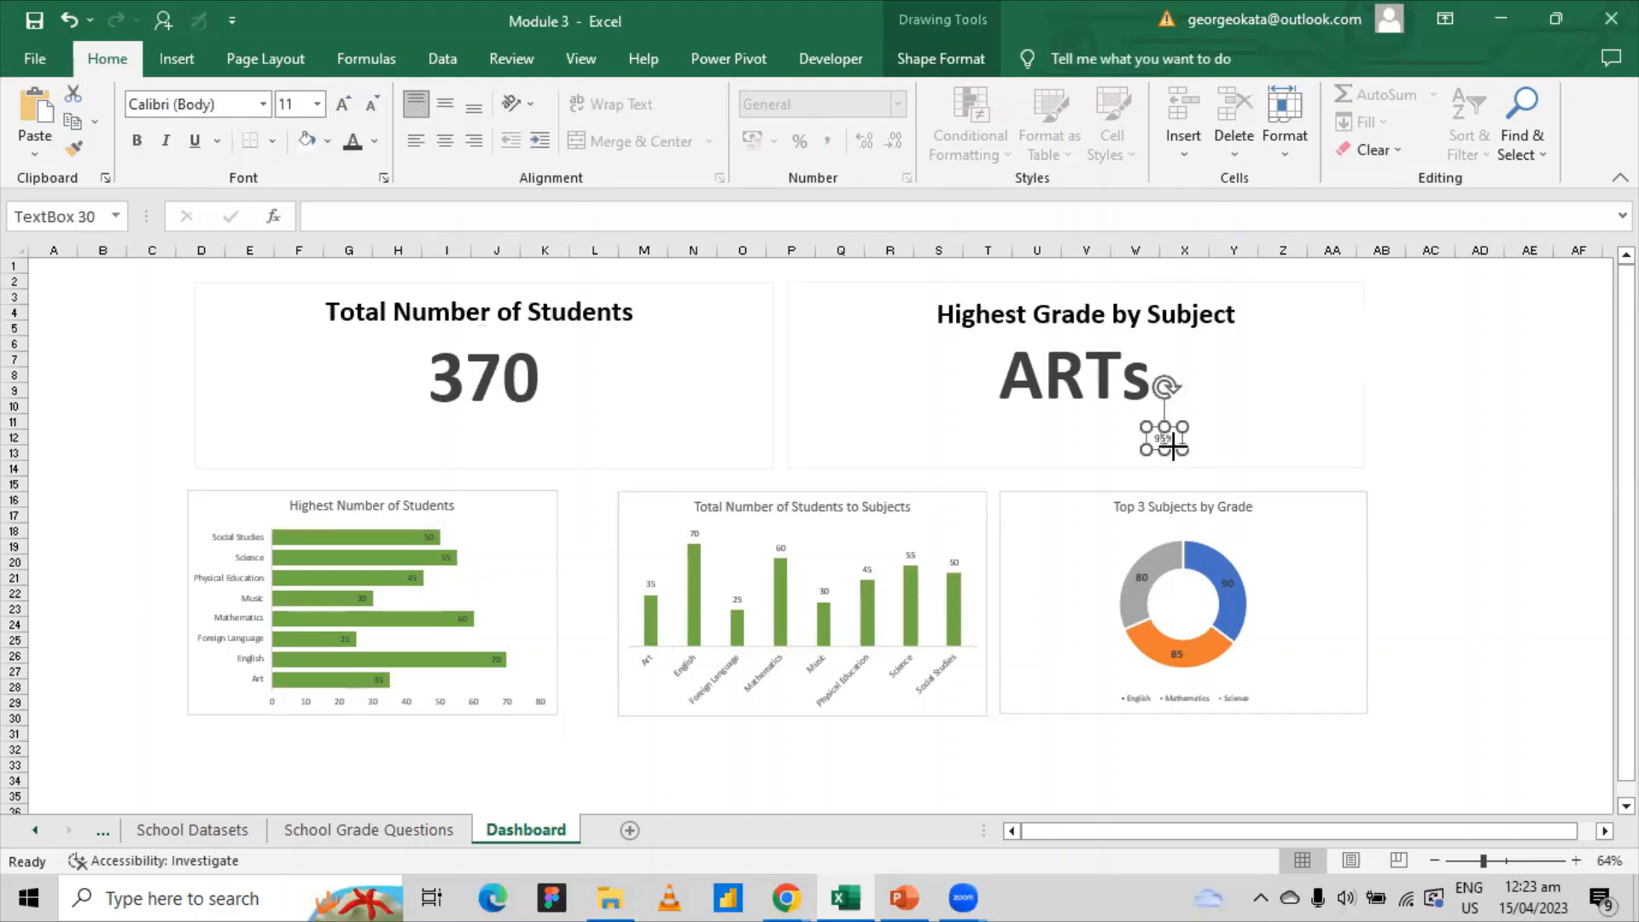
left_click(343, 106)
left_click(343, 106)
left_click(343, 106)
left_click(343, 106)
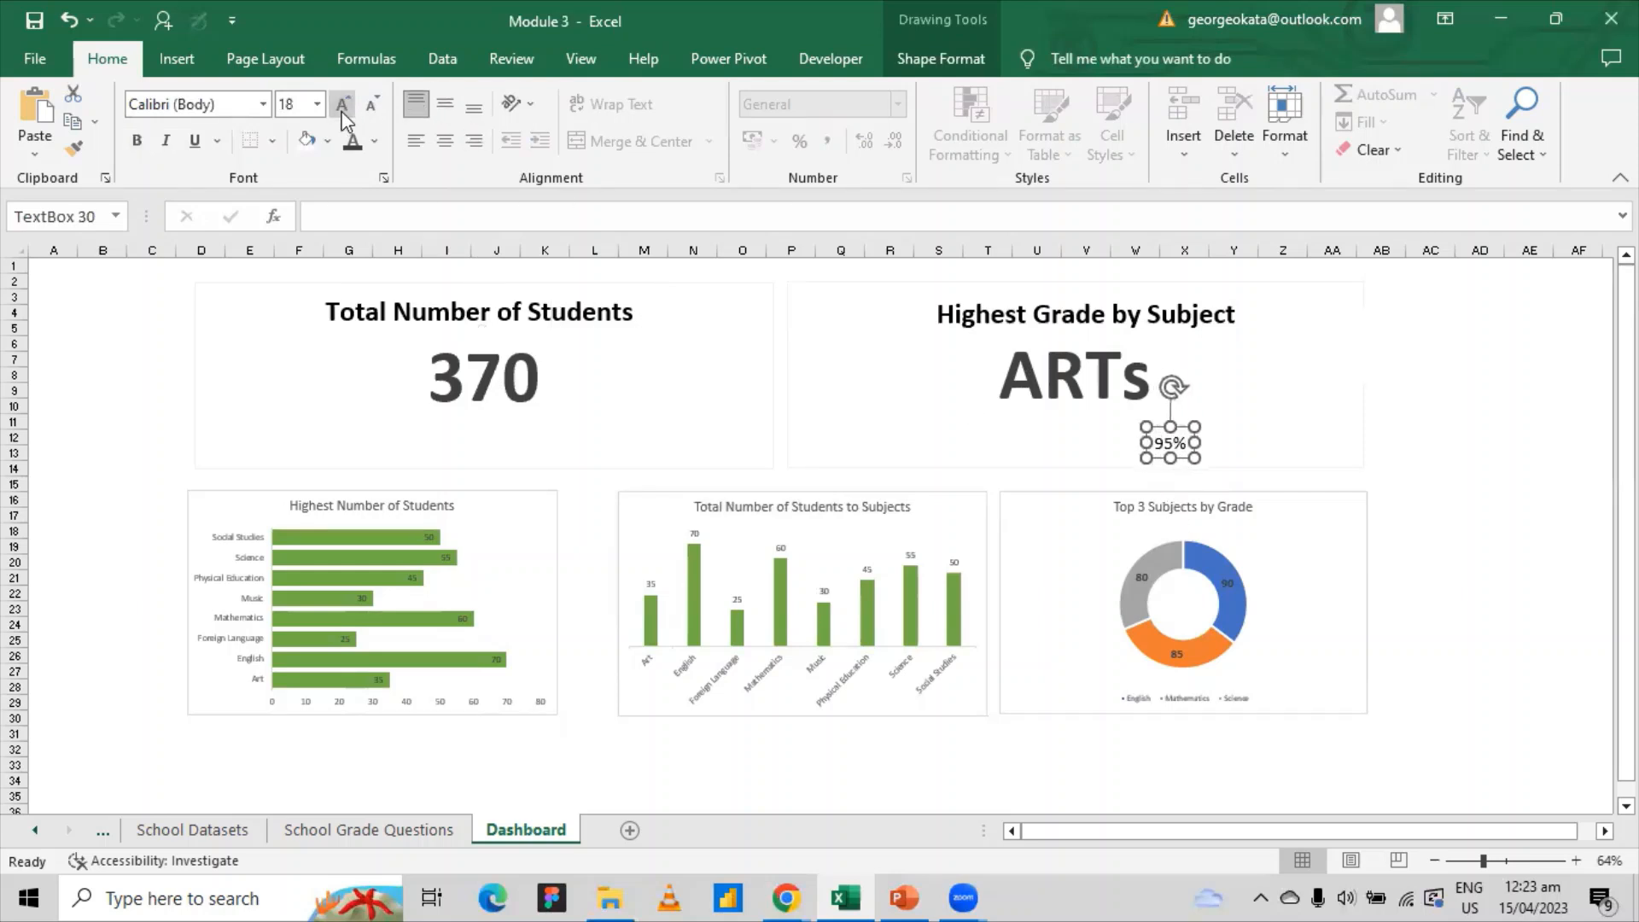
left_click(145, 134)
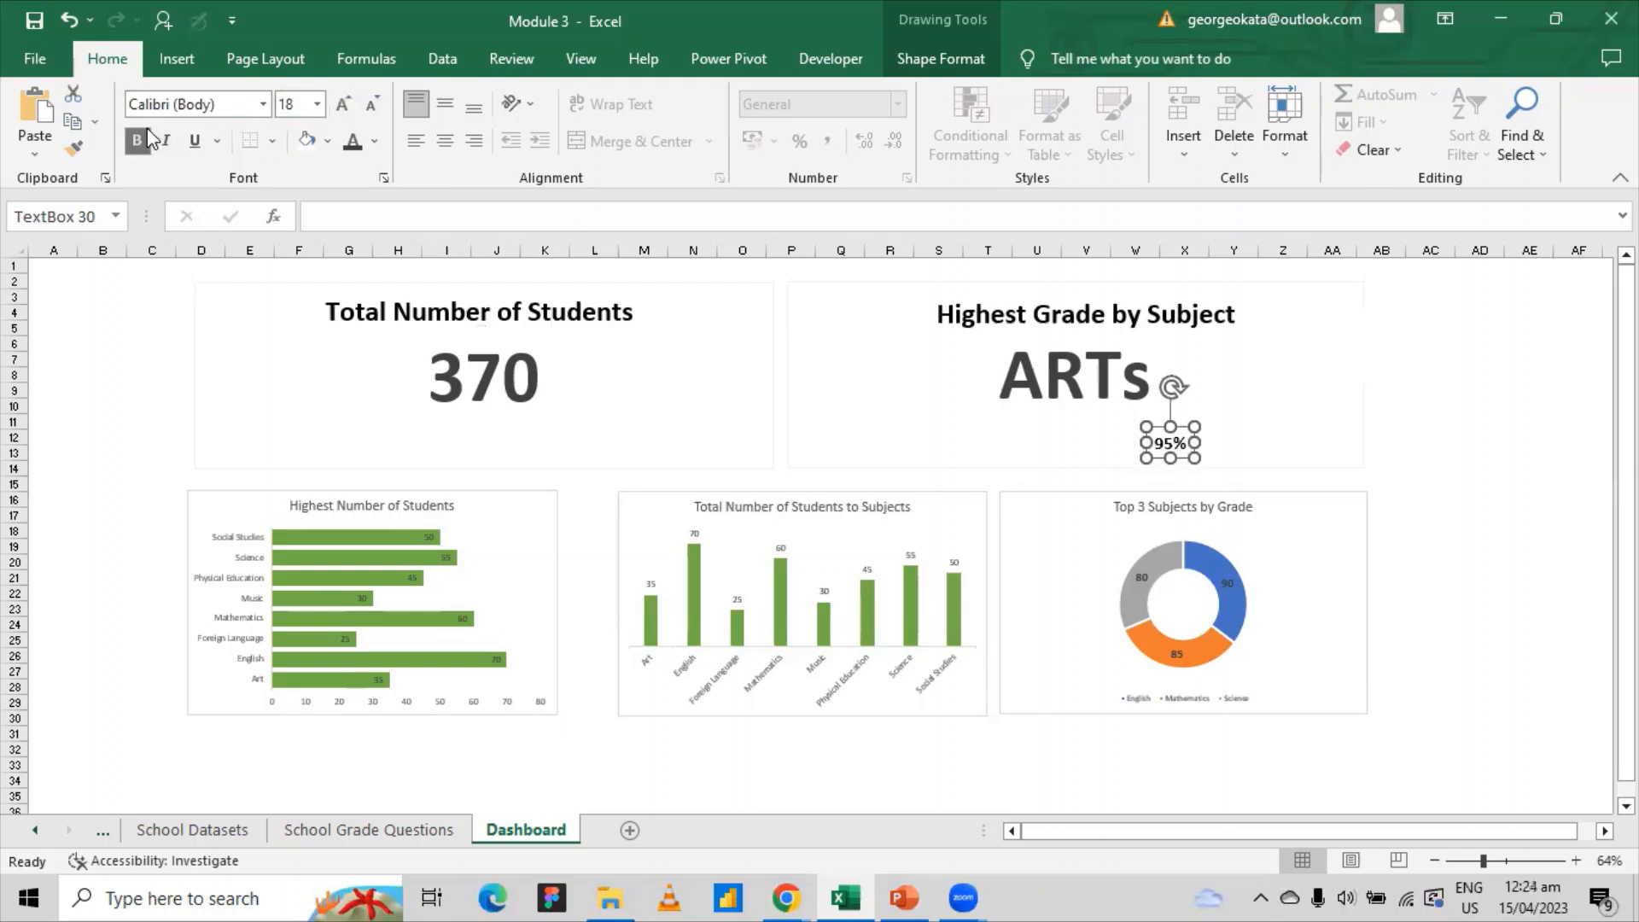
left_click(341, 108)
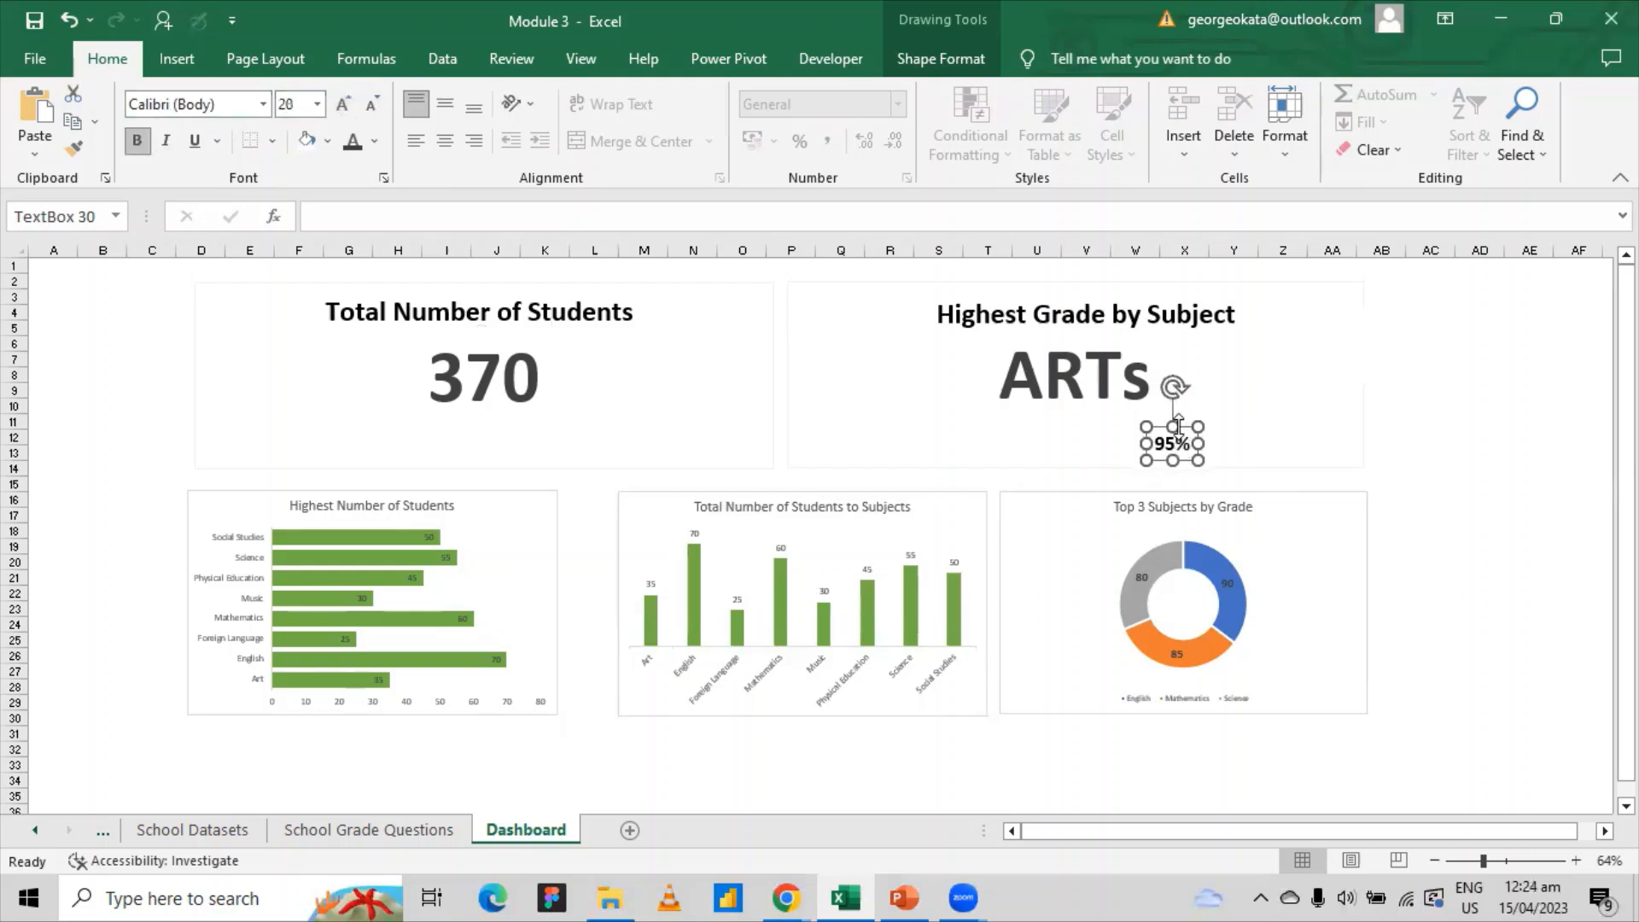
left_click_drag(1191, 425, 1293, 416)
left_click(1431, 422)
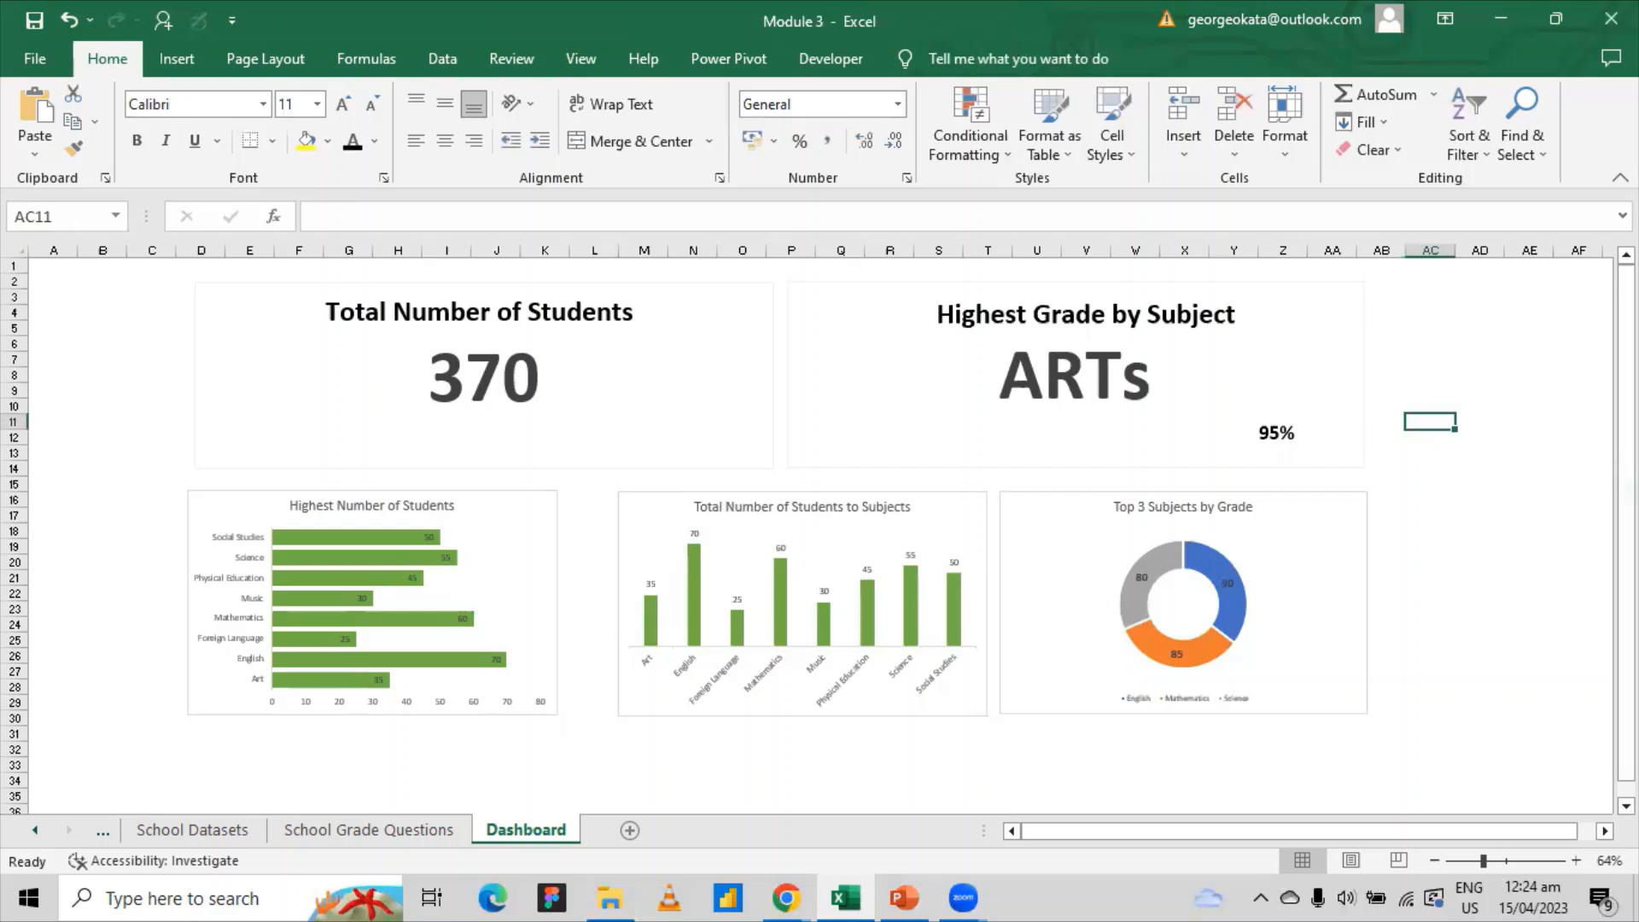
- Insert five blank rows above the summary cards, three at row 2 and two at row 3
left_click(17, 282)
right_click(18, 282)
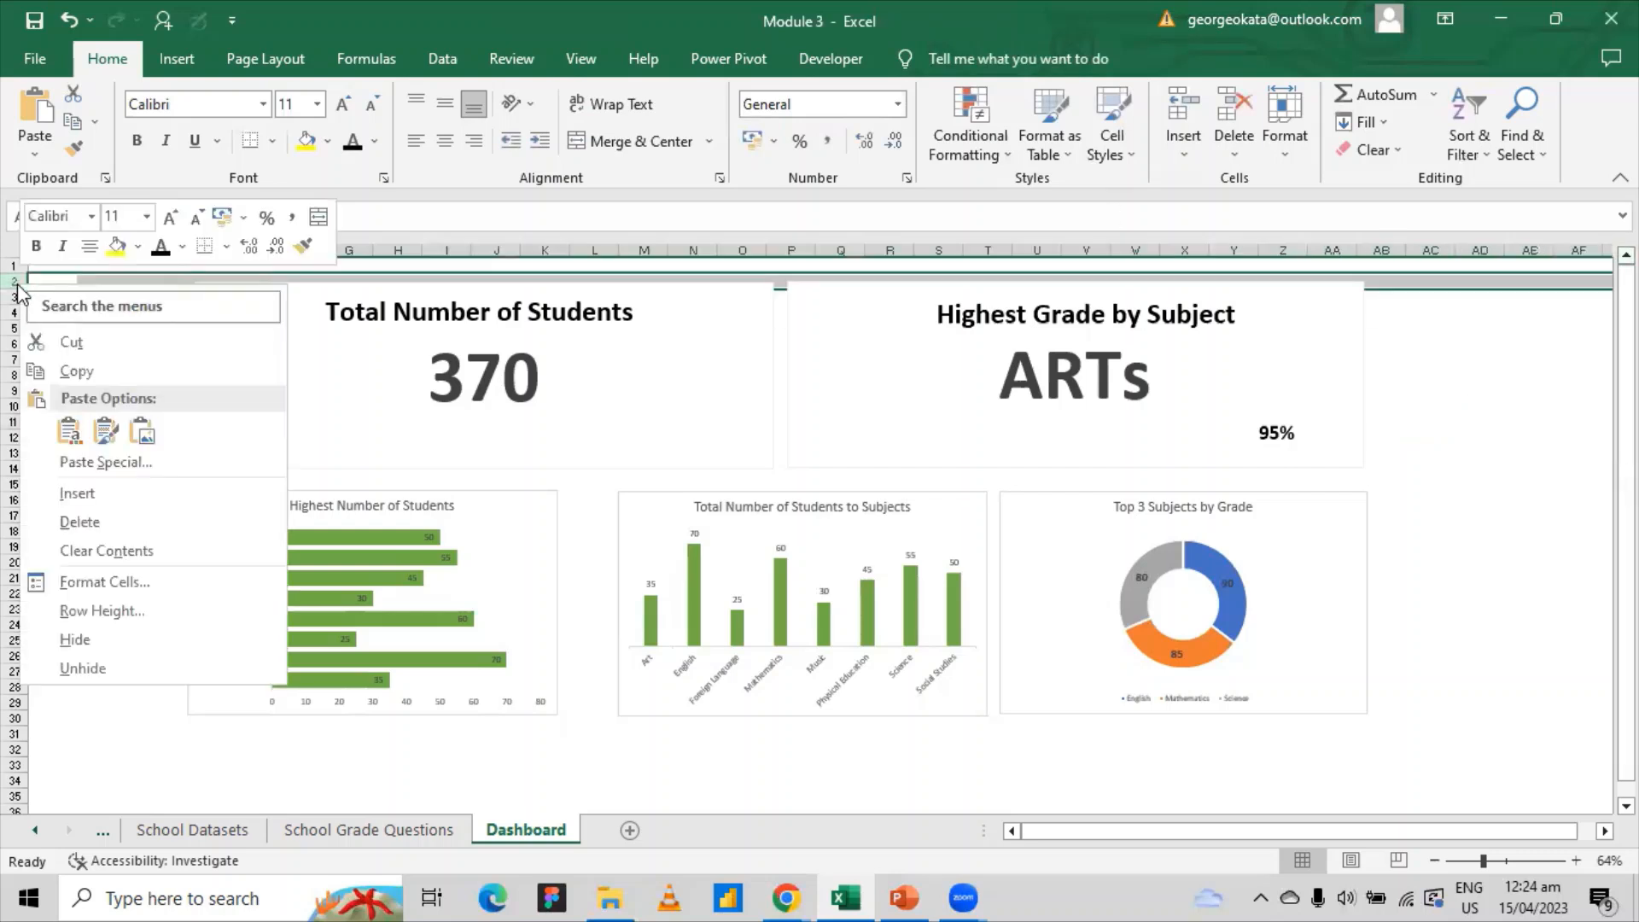
left_click(77, 494)
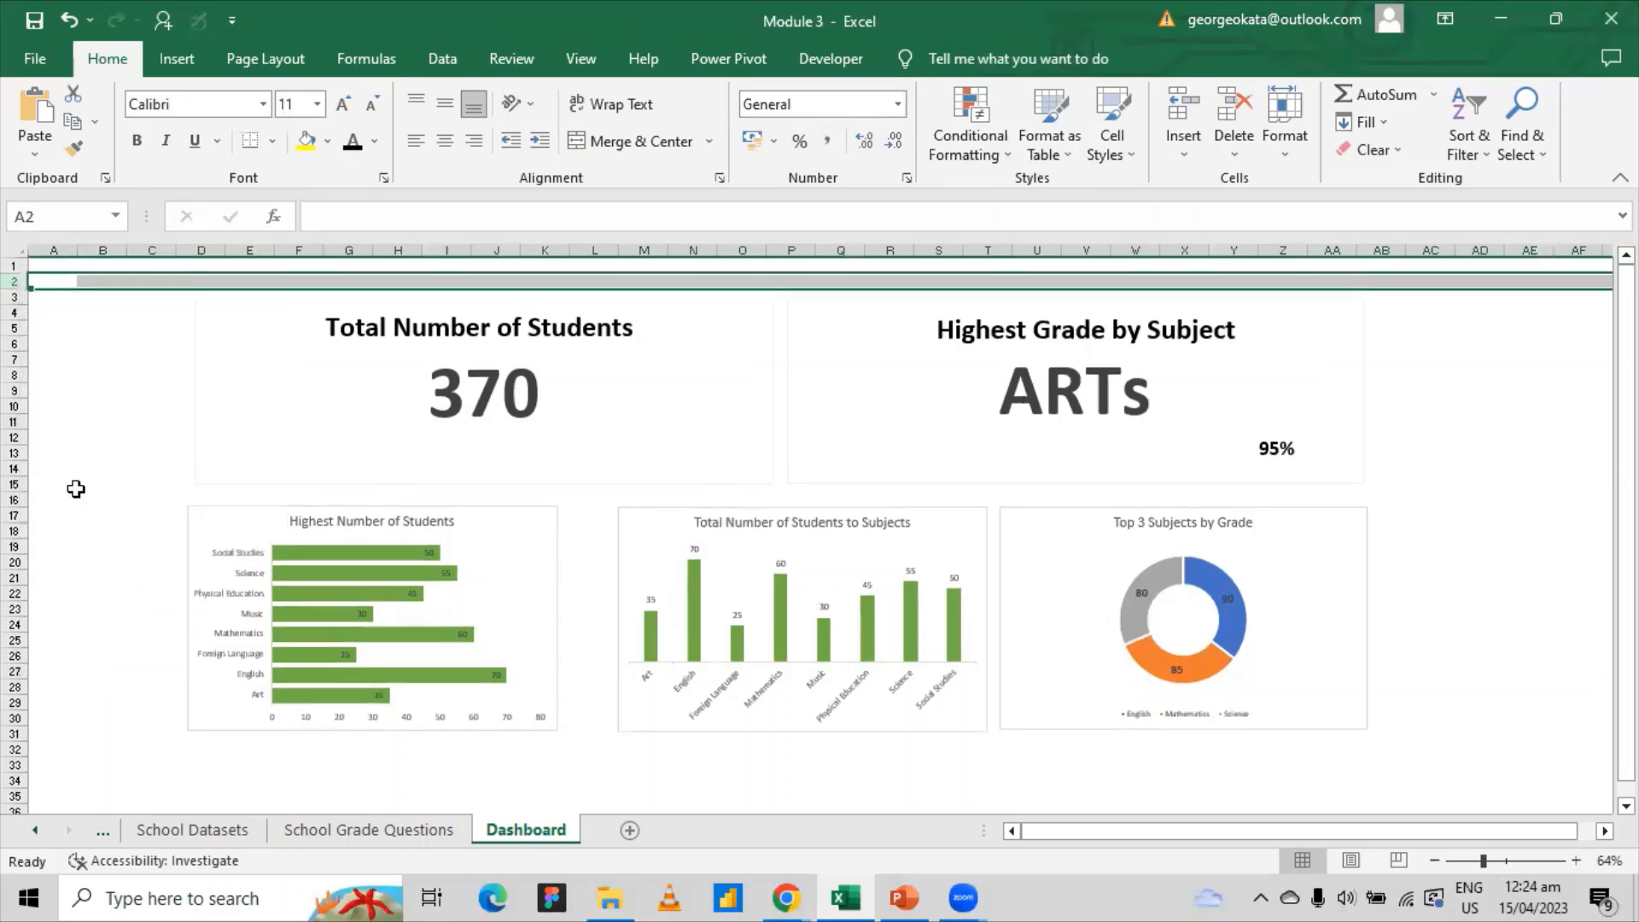
right_click(12, 289)
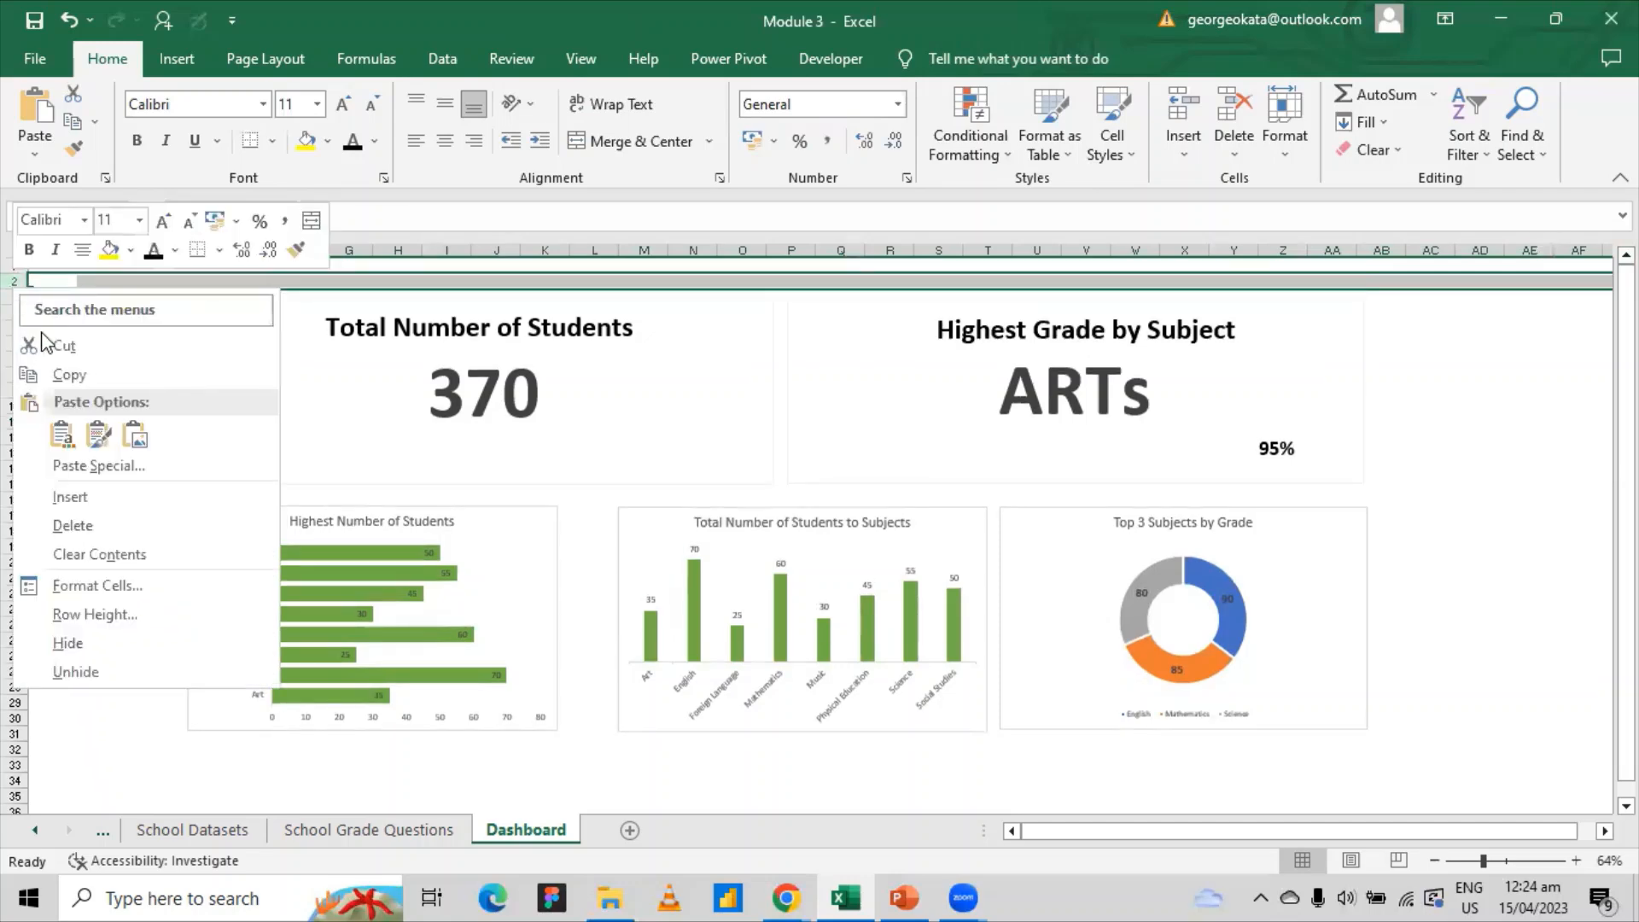
left_click(77, 494)
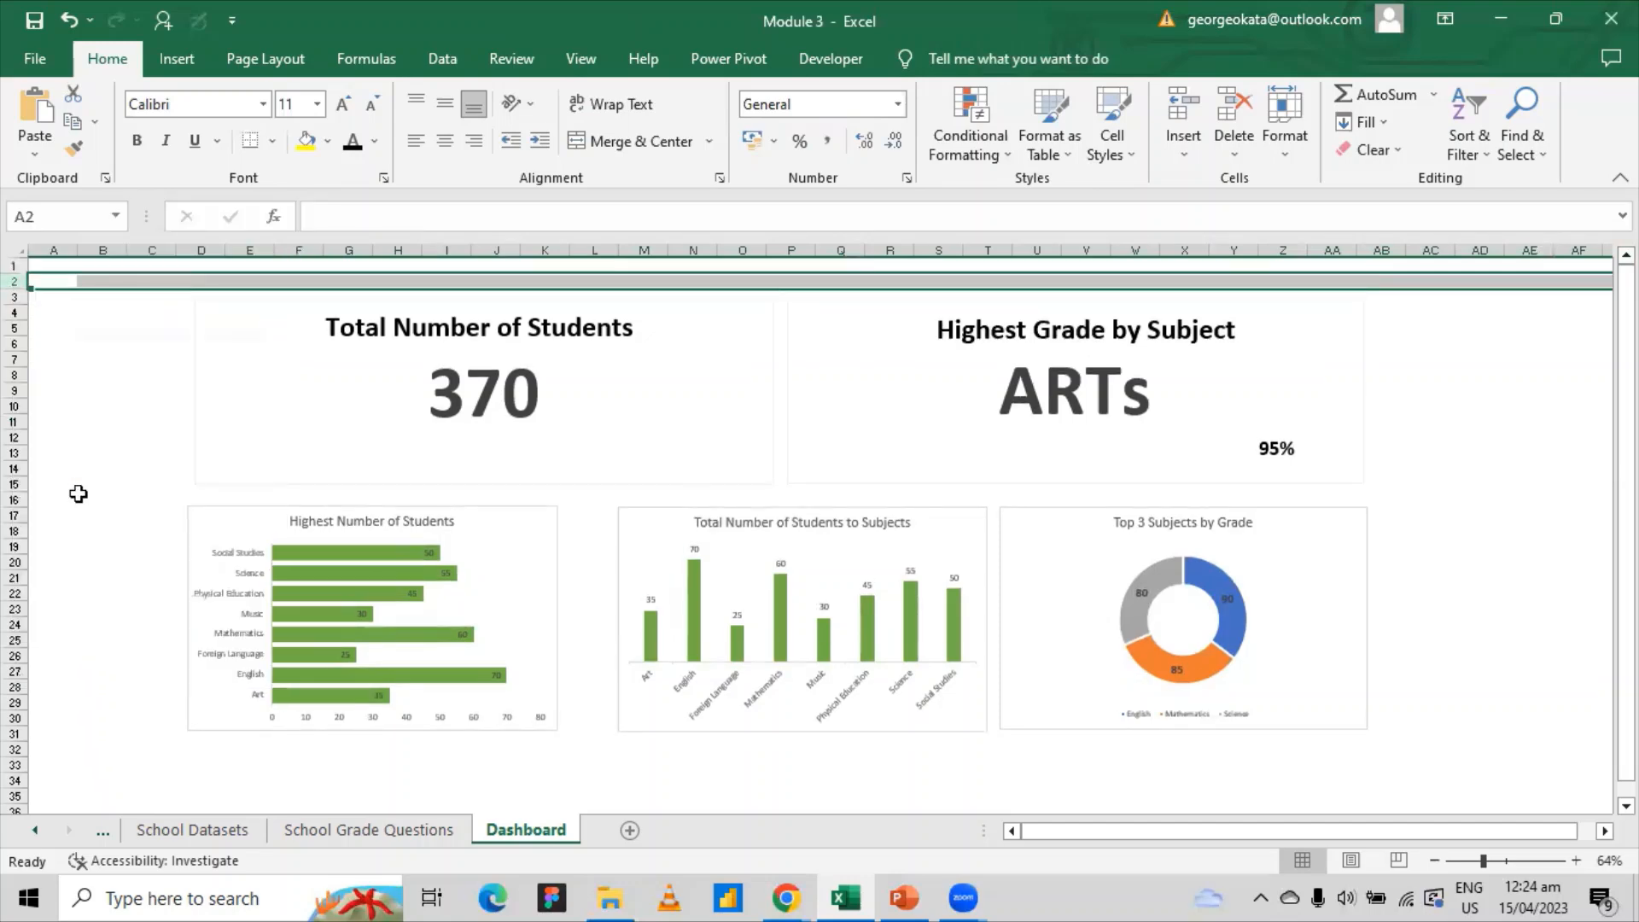
right_click(19, 280)
left_click(92, 482)
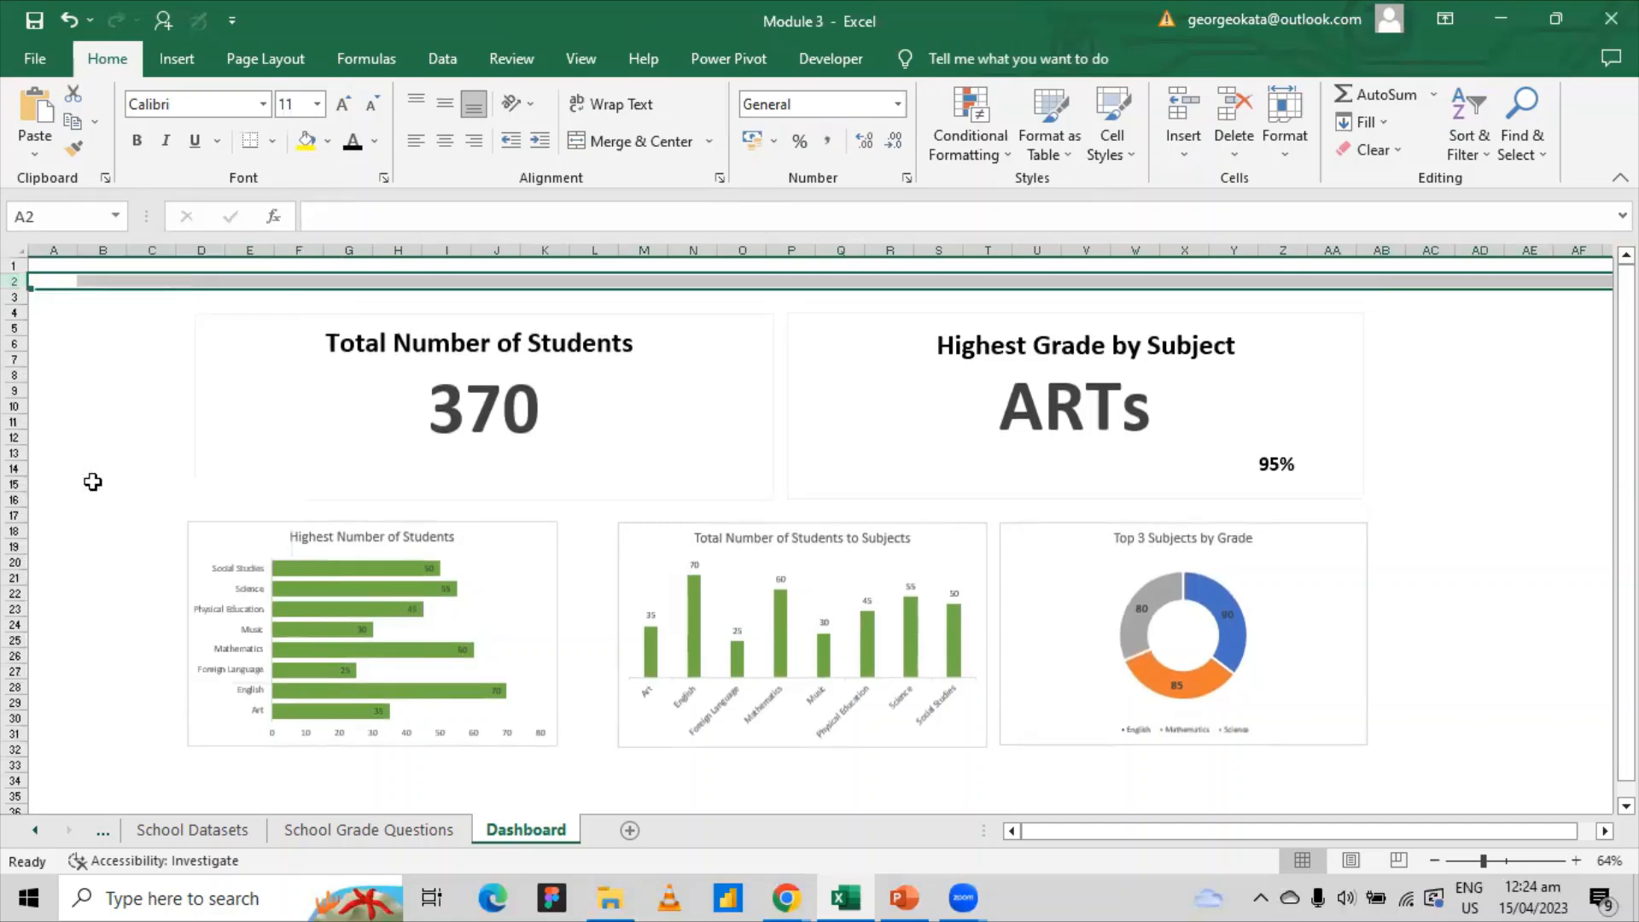
left_click(139, 312)
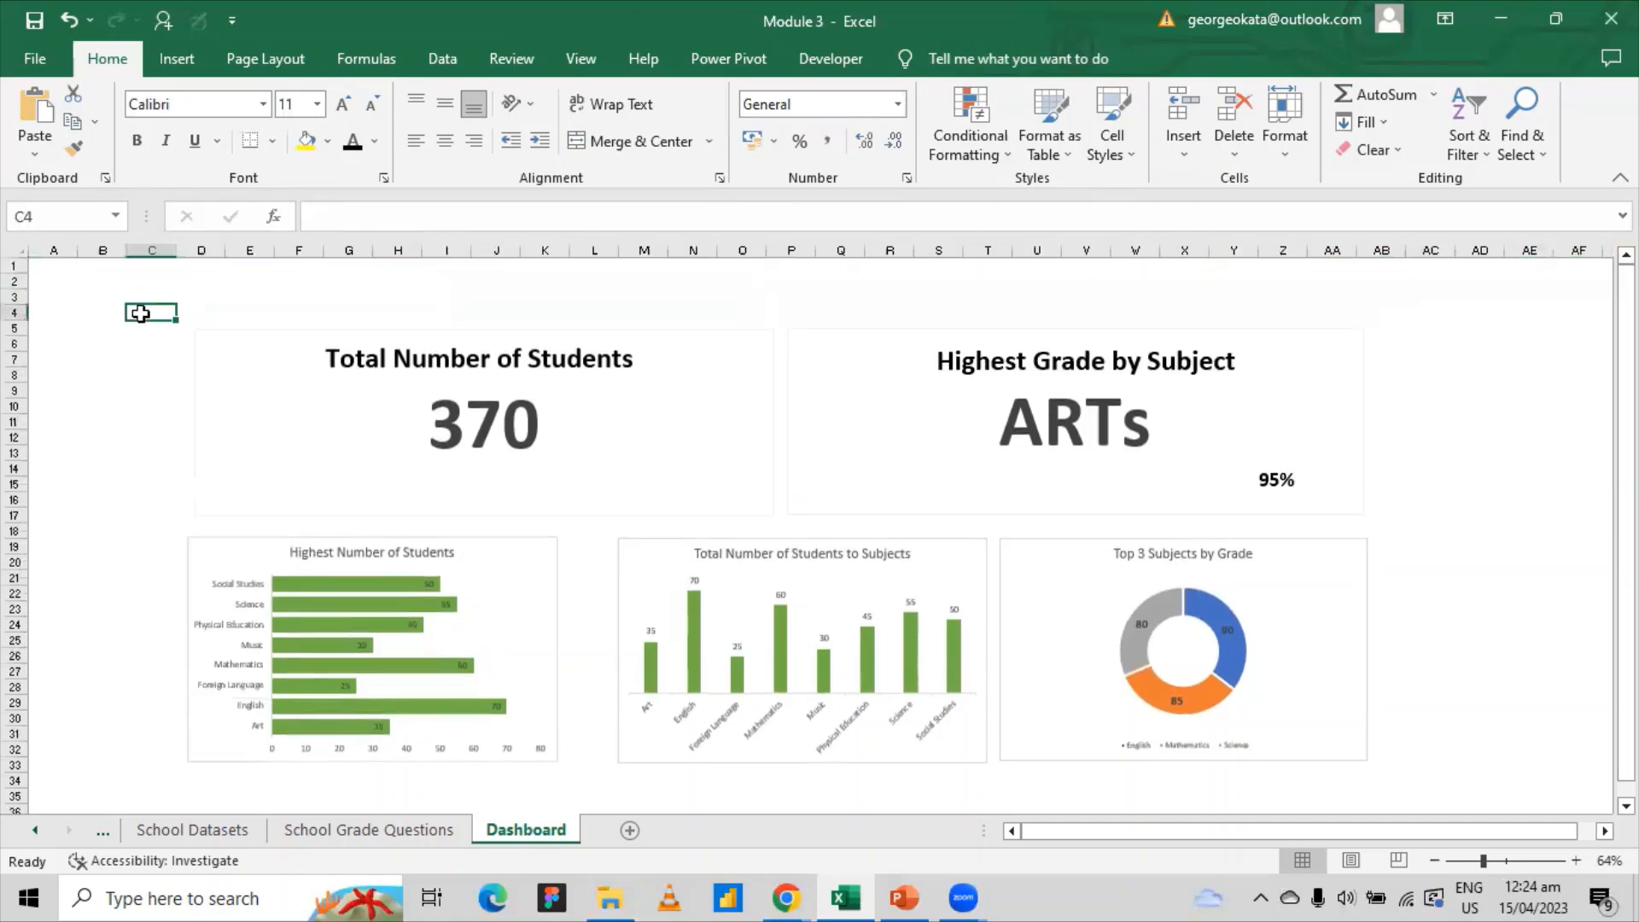
left_click(13, 298)
right_click(13, 298)
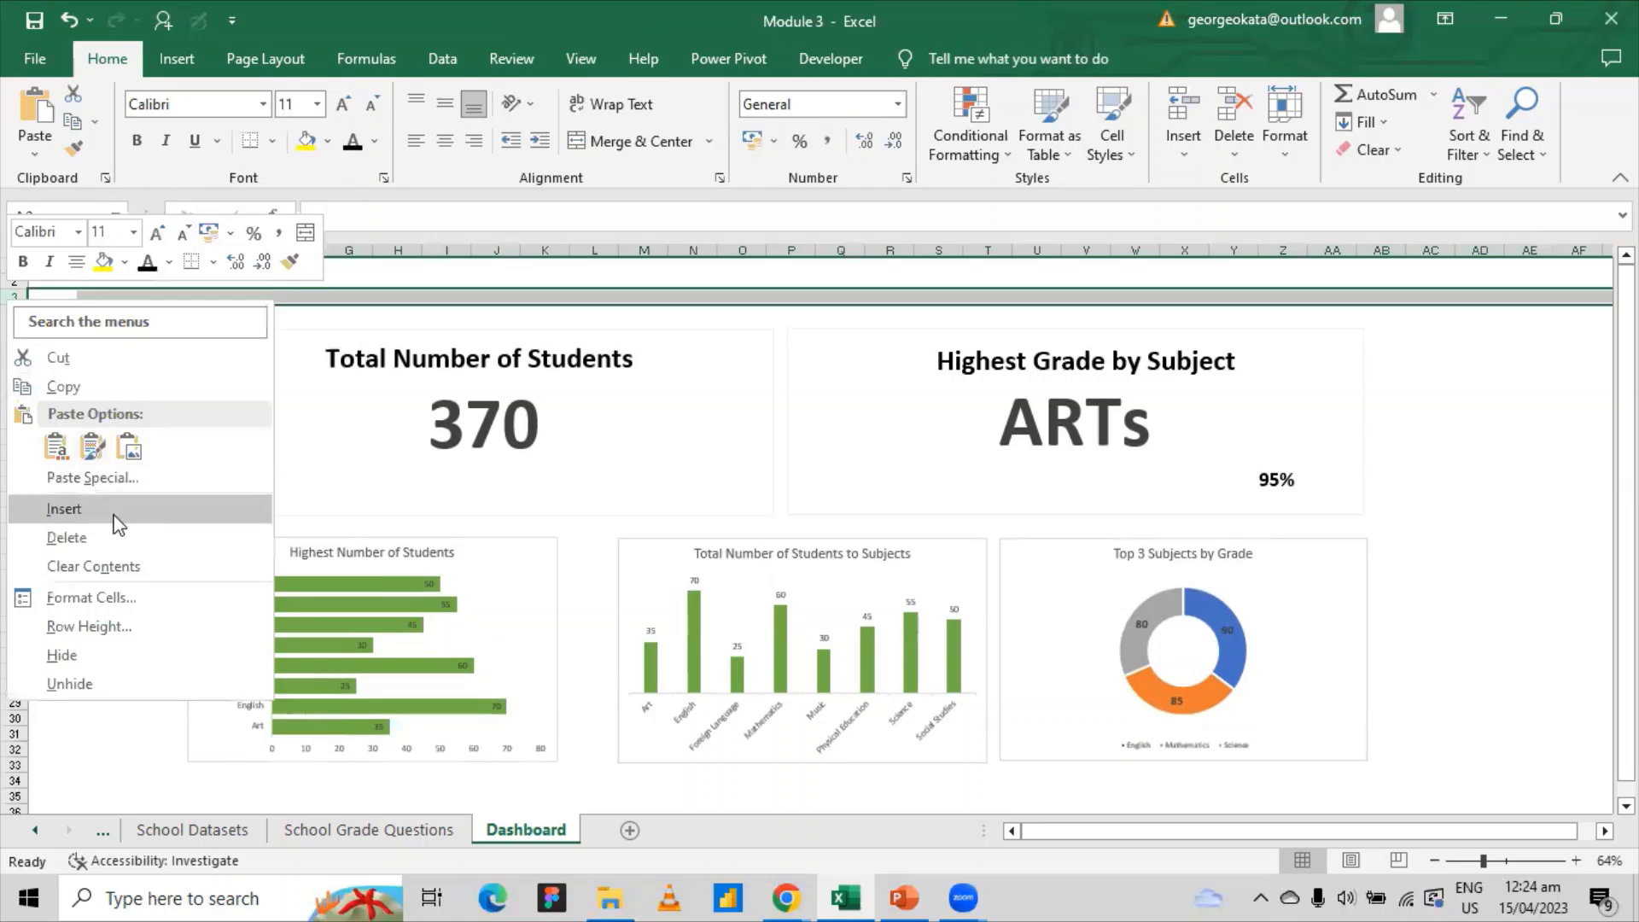
left_click(114, 512)
right_click(15, 298)
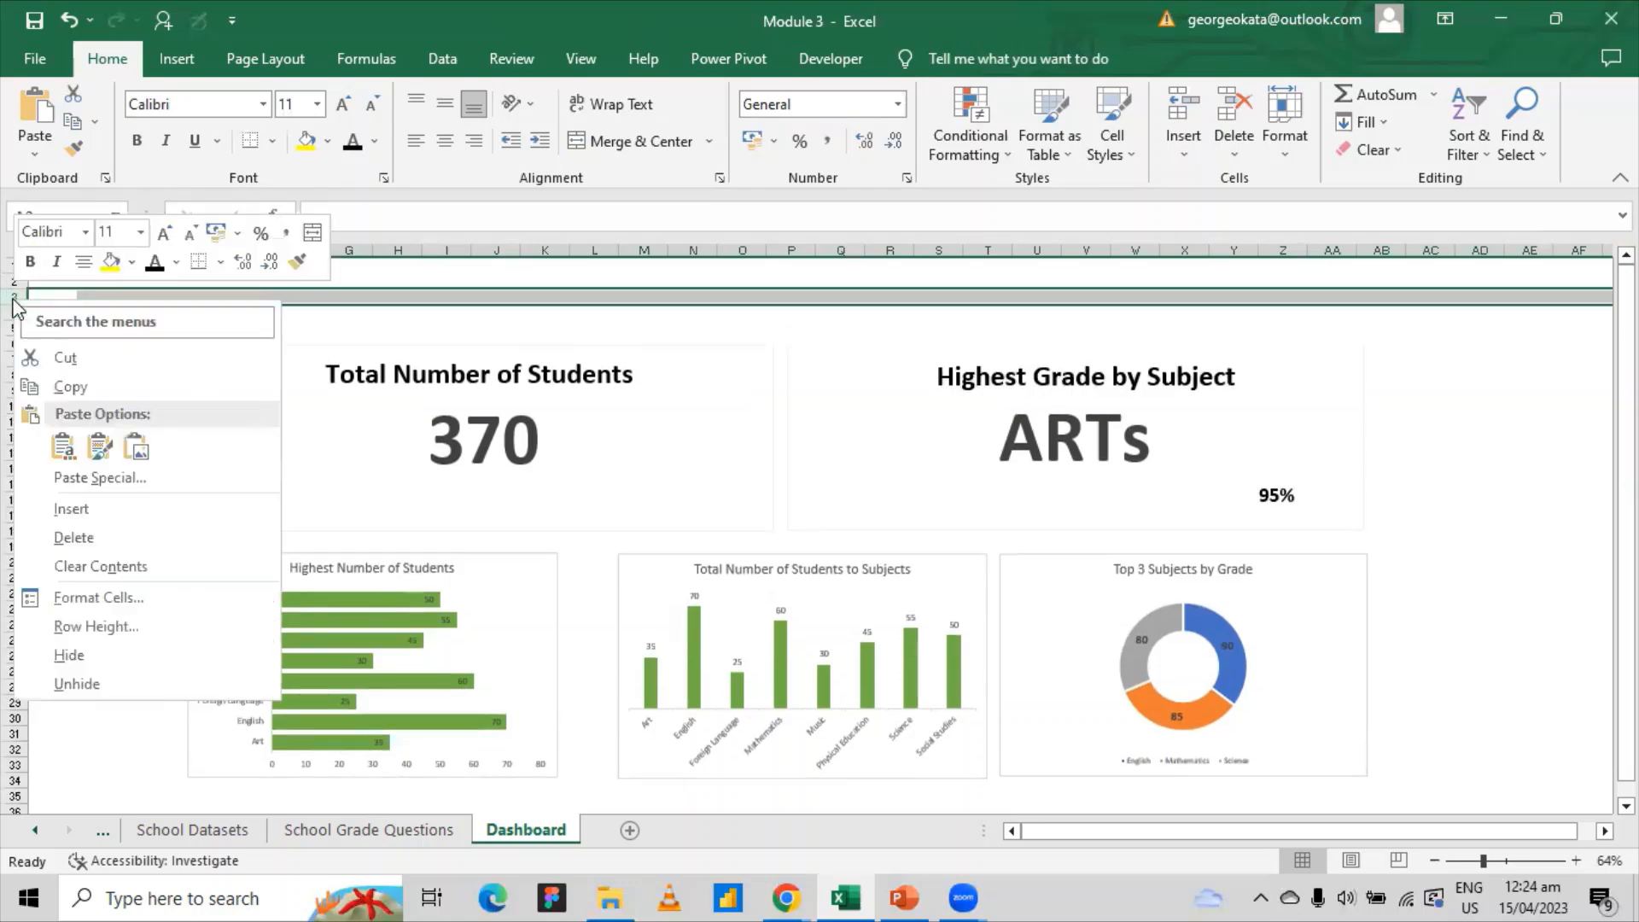
left_click(111, 510)
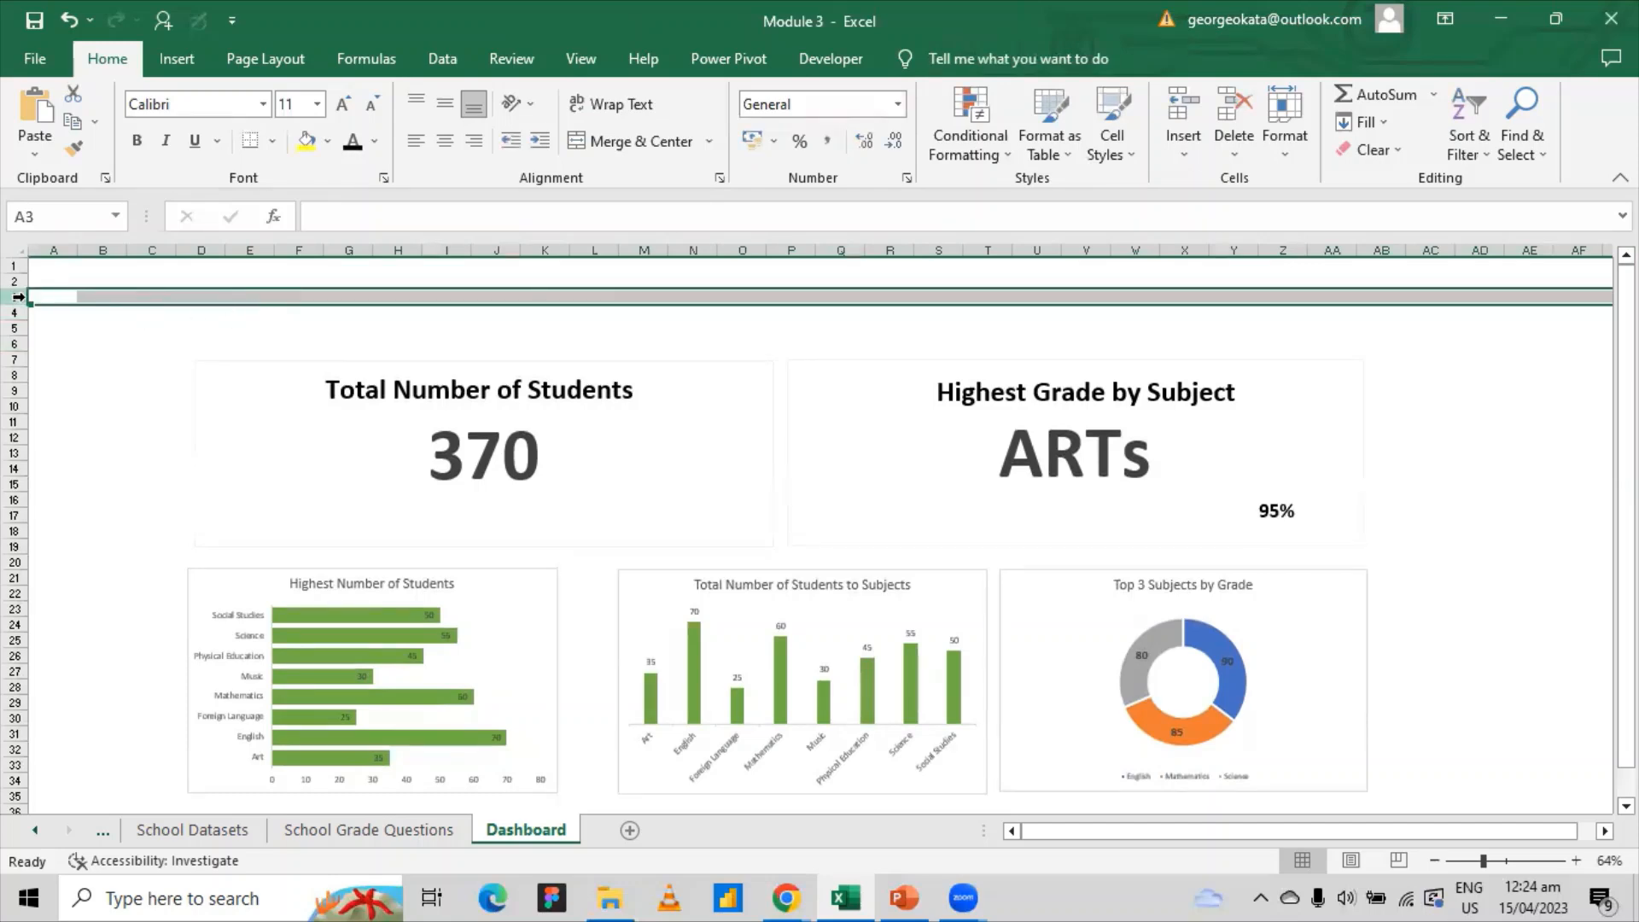
right_click(12, 299)
left_click(392, 282)
left_click(392, 281)
- Enter the title "DAYTICS DASHBOARD" in cell E3, above the summary cards
left_click(250, 298)
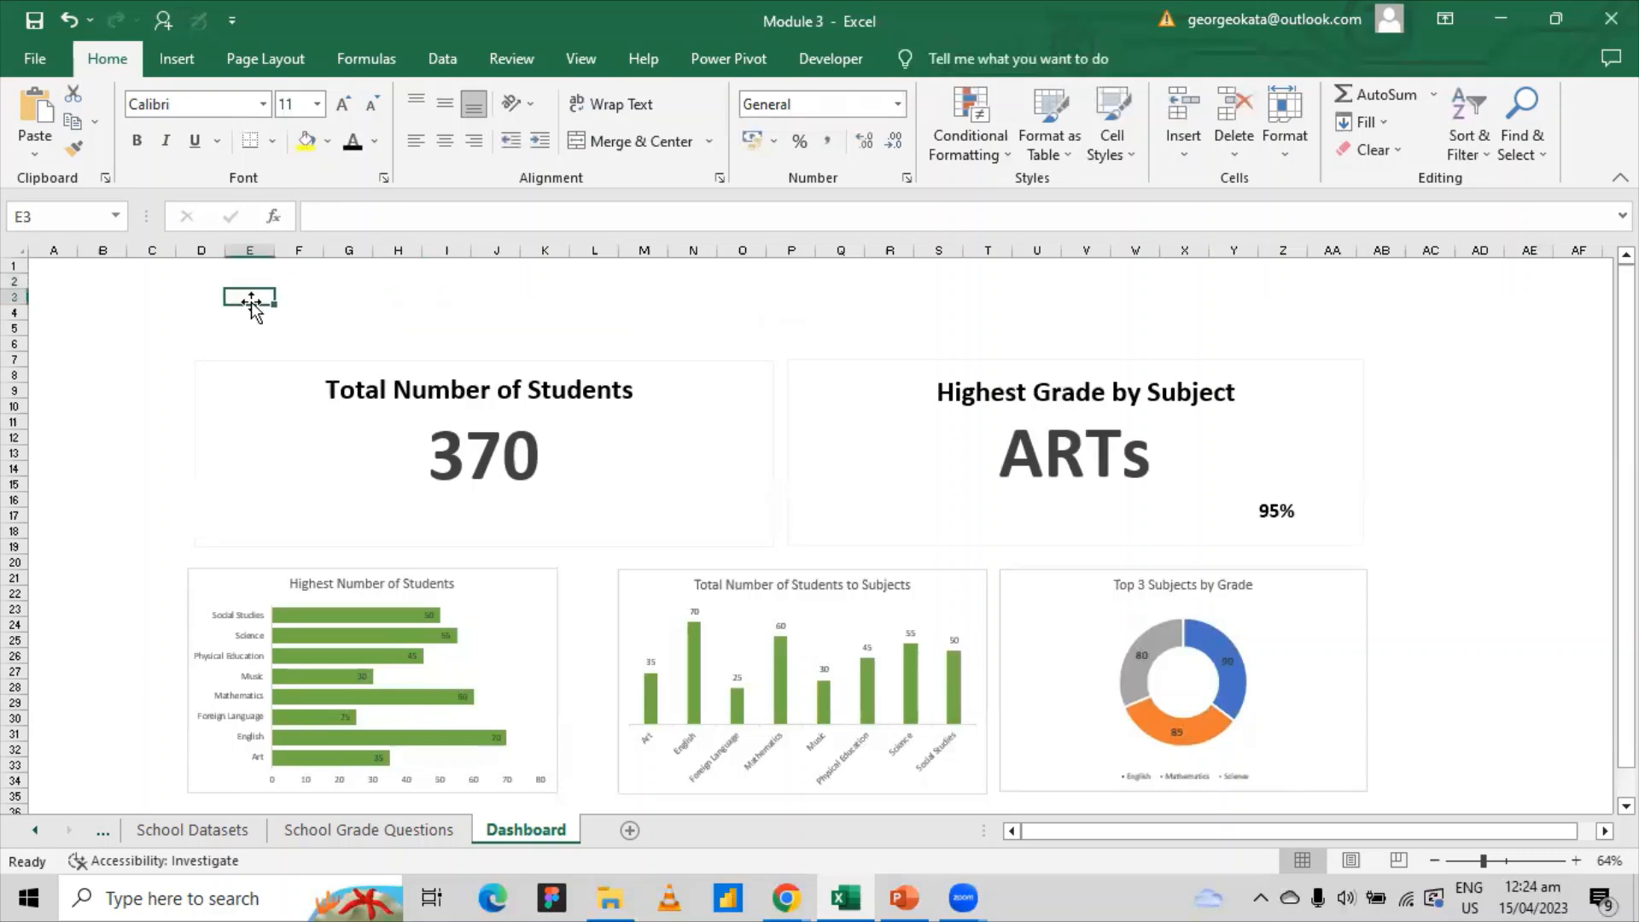
type("DAY")
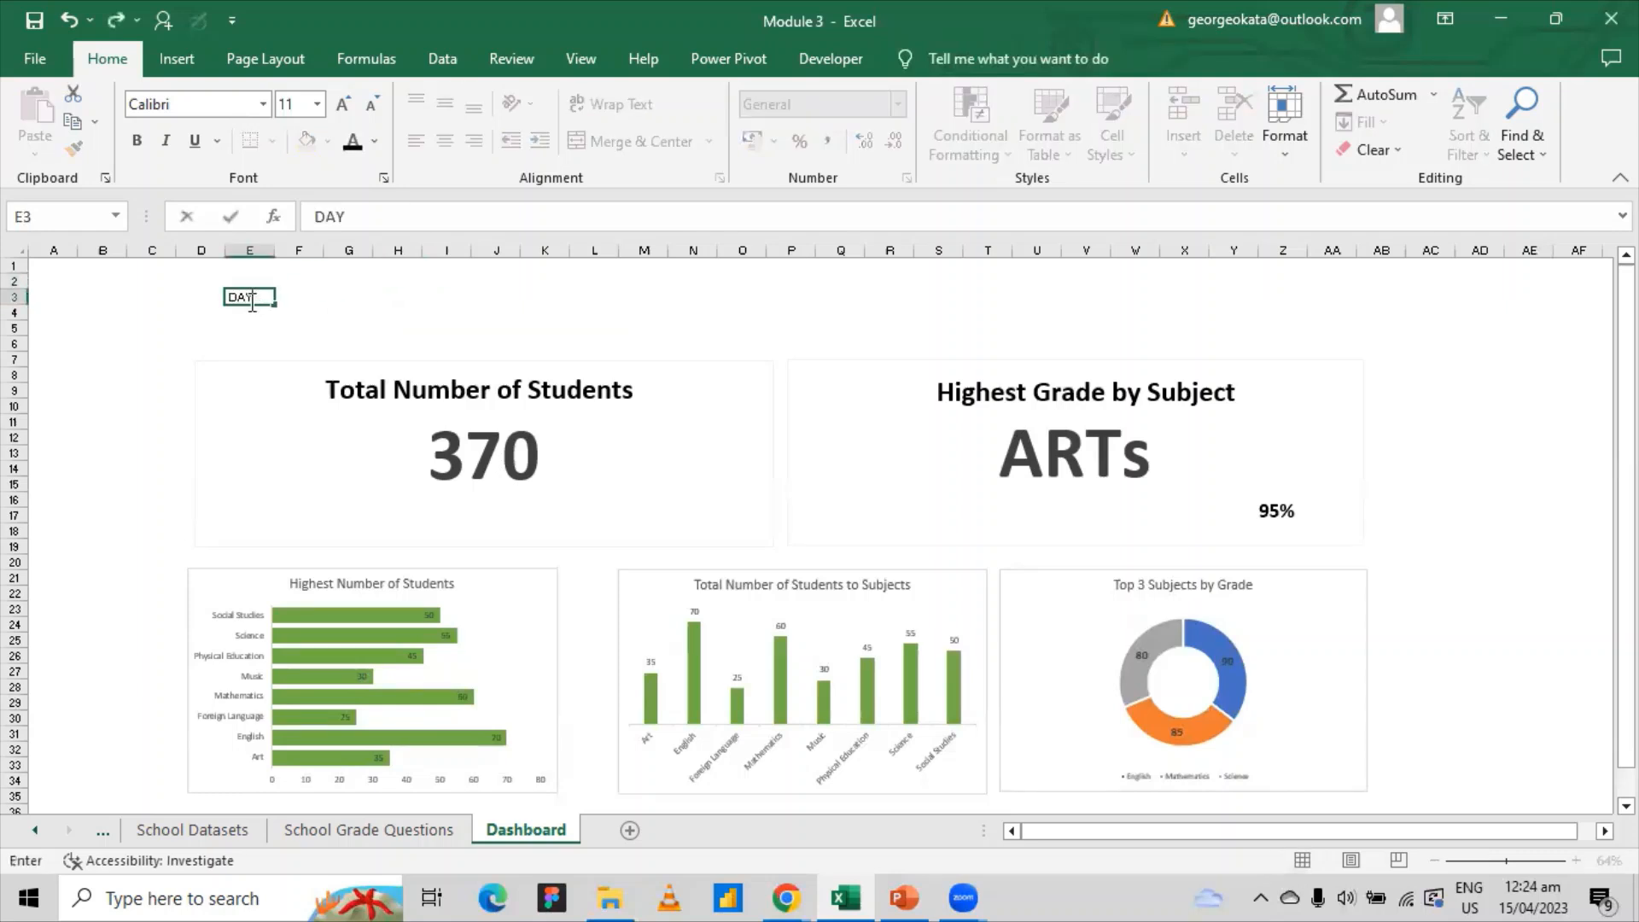
type("TICS DASHBOARD")
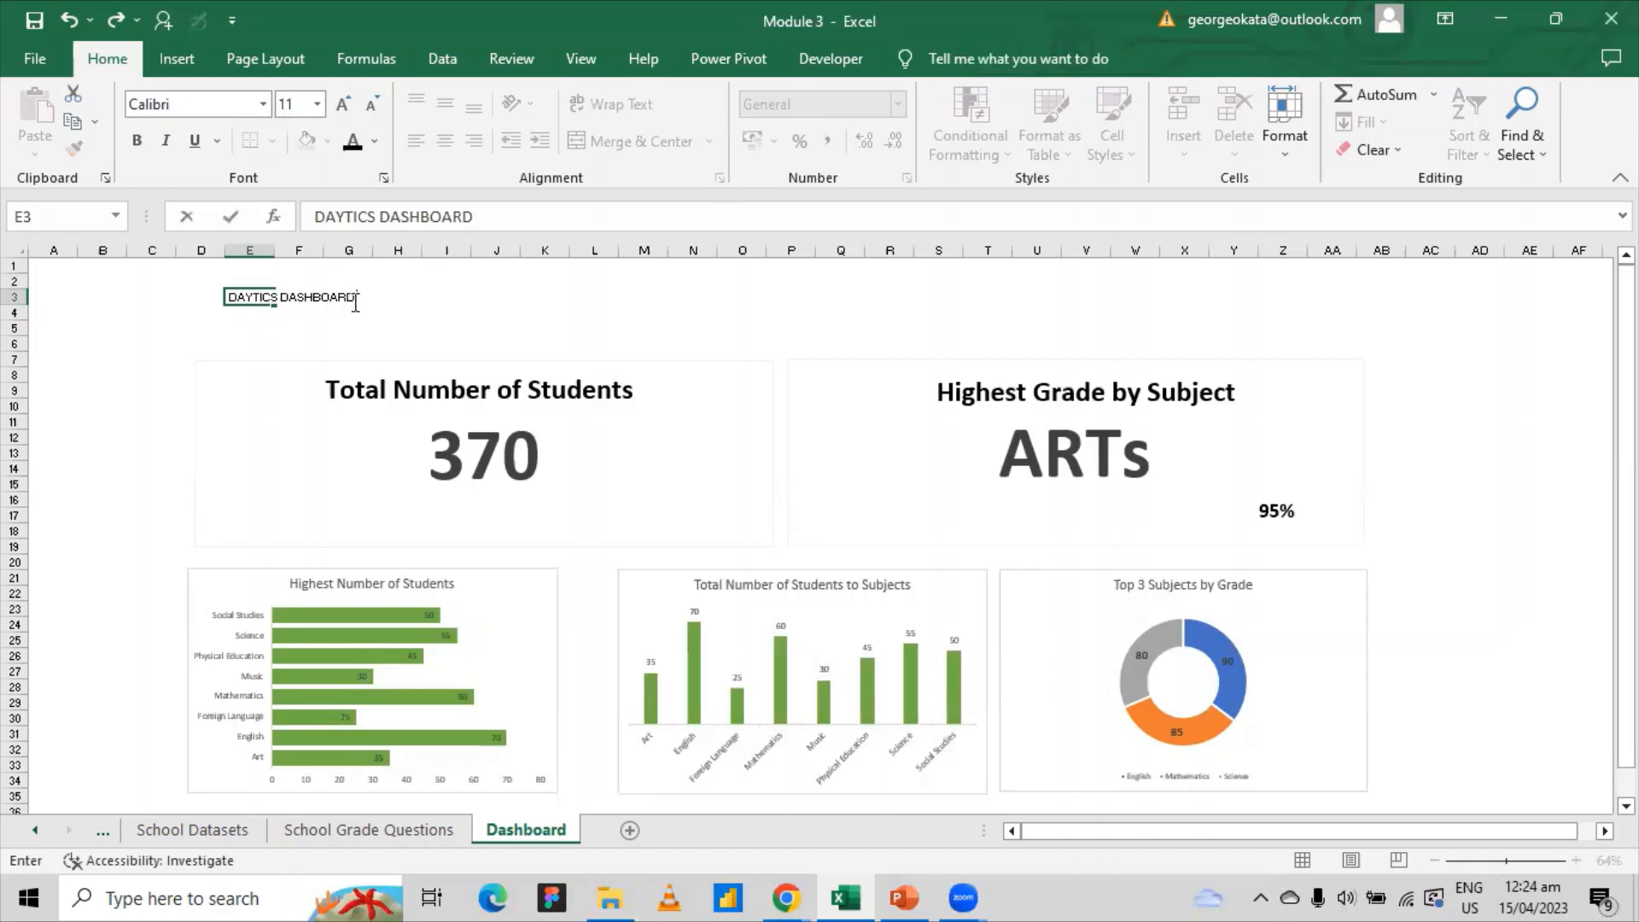
left_click(431, 311)
left_click(301, 298)
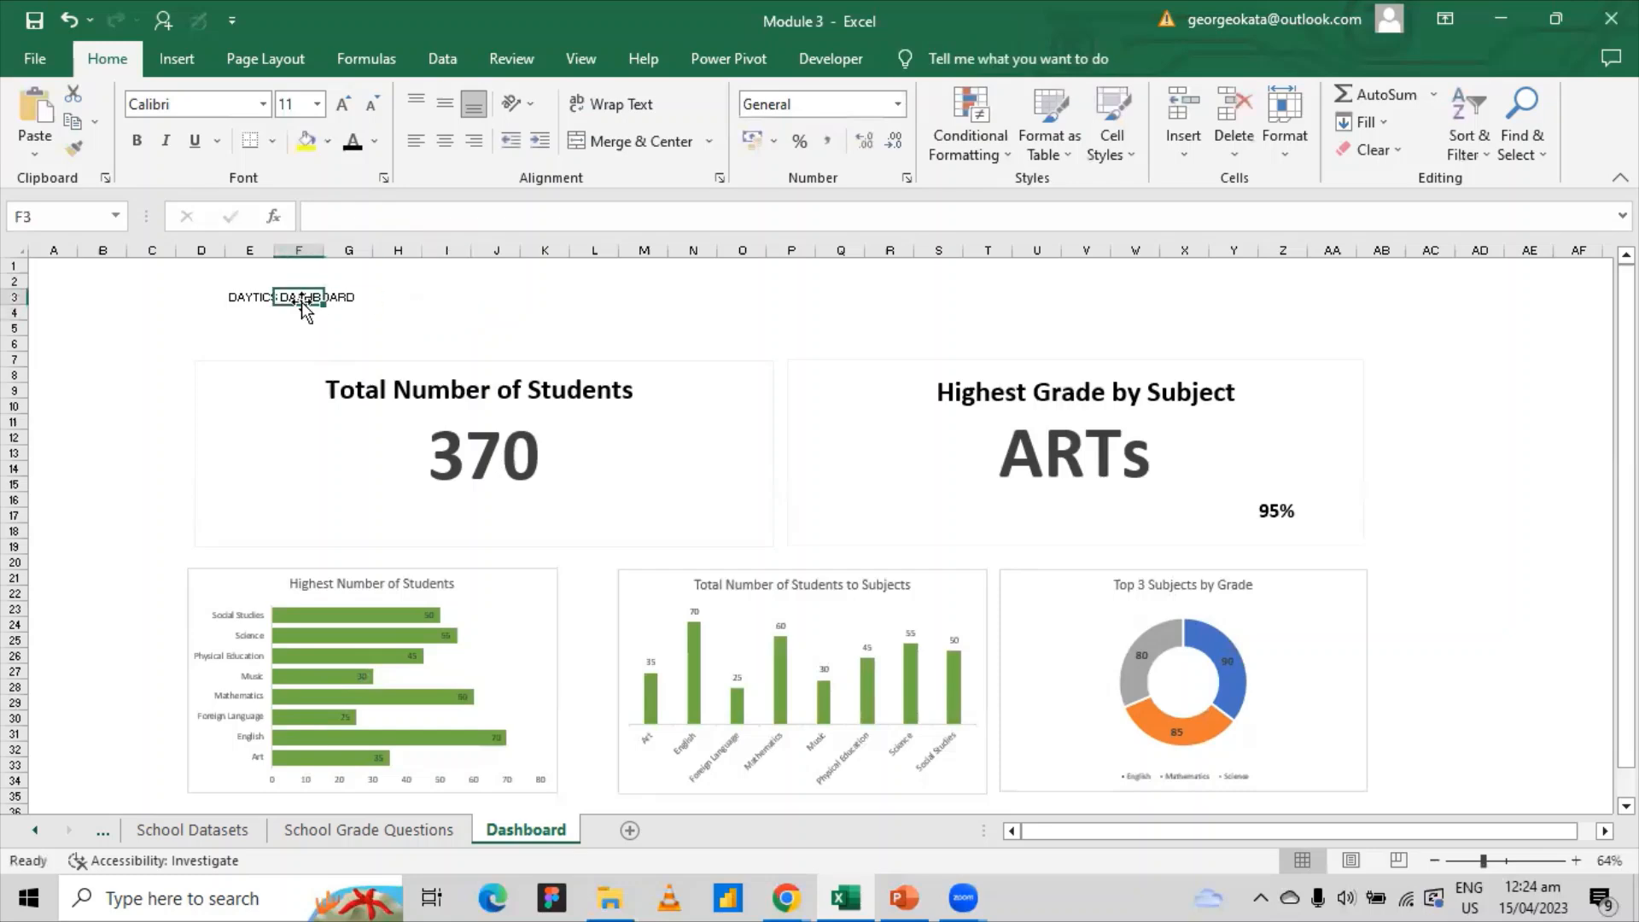
- Format the dashboard title in E3 as bold with font size 36
left_click(250, 297)
left_click(343, 103)
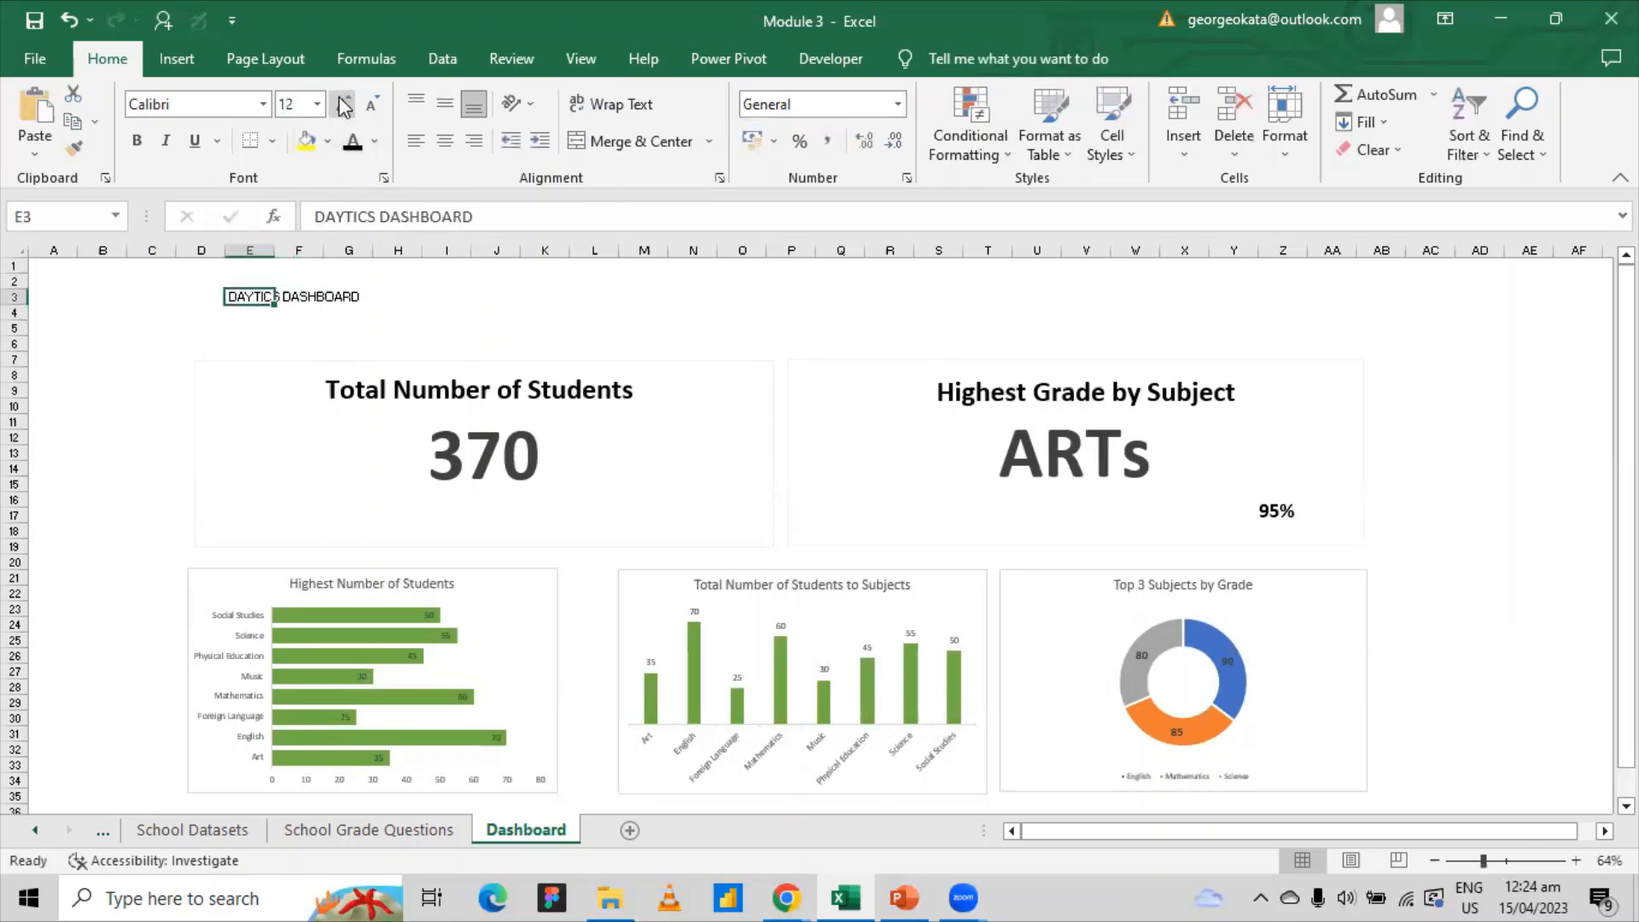
left_click(344, 104)
left_click(343, 103)
left_click(343, 103)
left_click(344, 103)
left_click(344, 104)
left_click(343, 104)
left_click(343, 104)
left_click(343, 103)
left_click(343, 103)
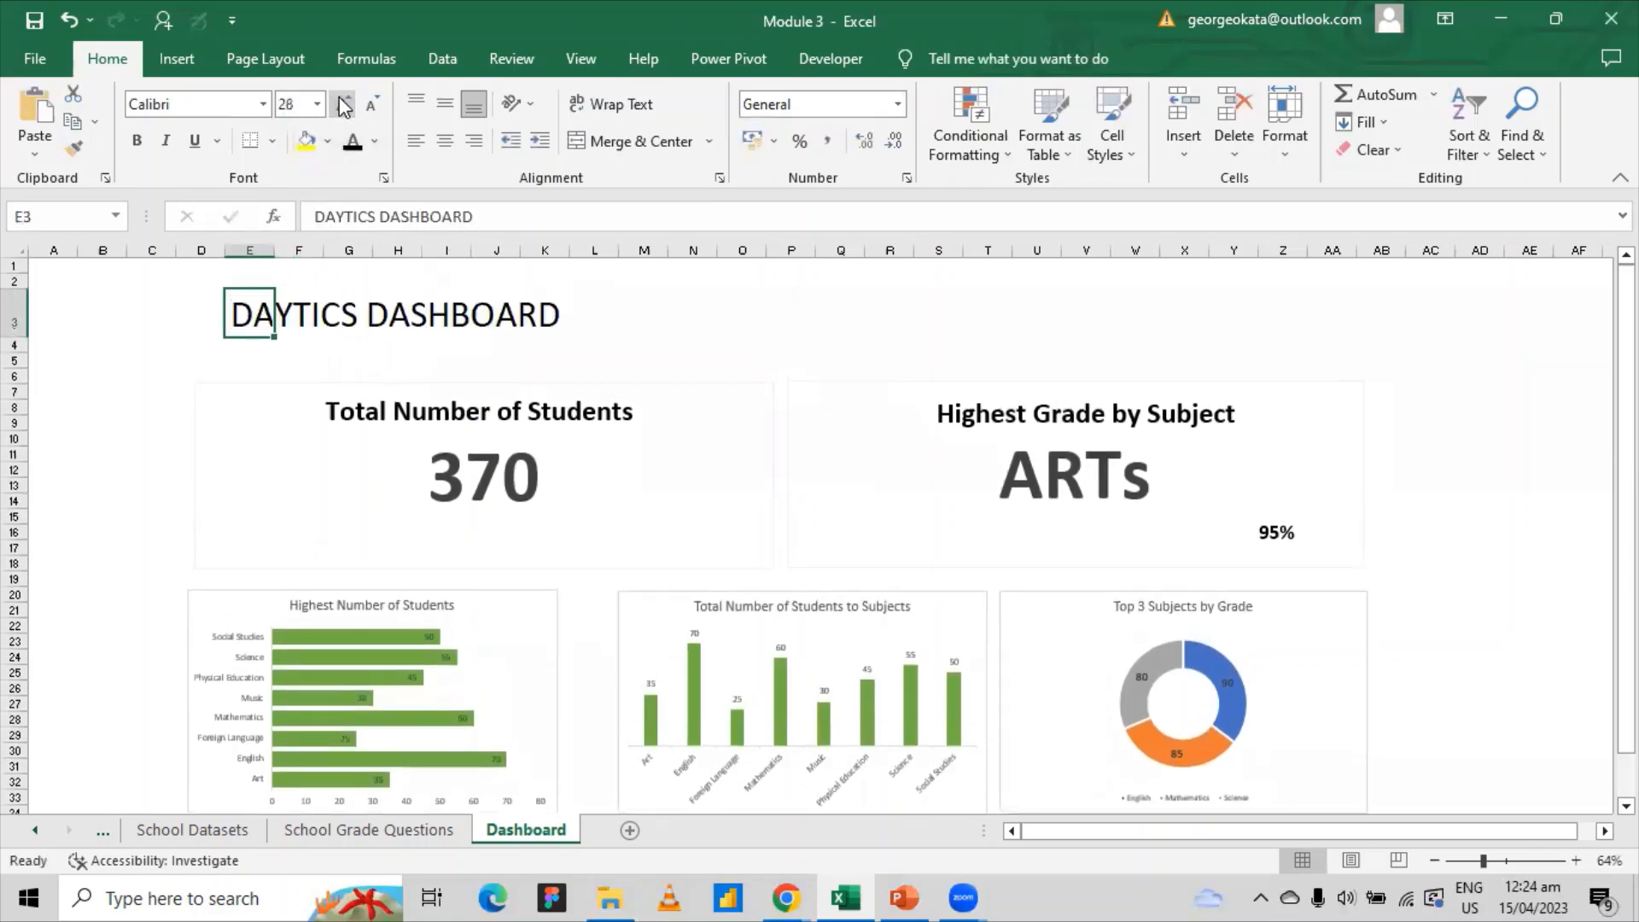
left_click(343, 104)
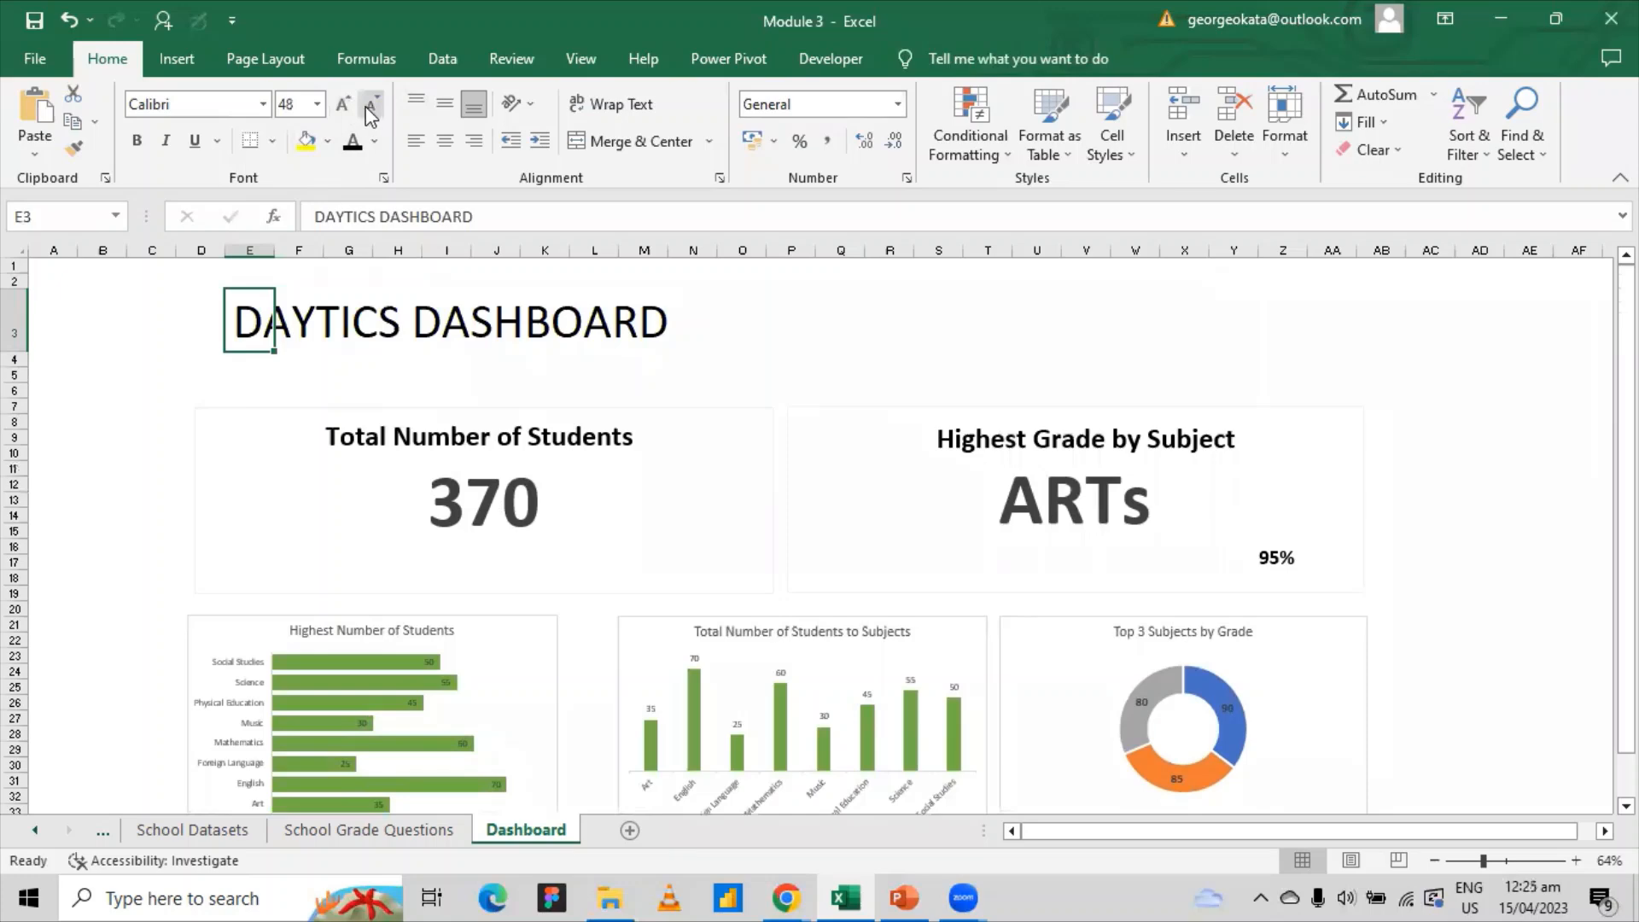
left_click(371, 114)
left_click(137, 140)
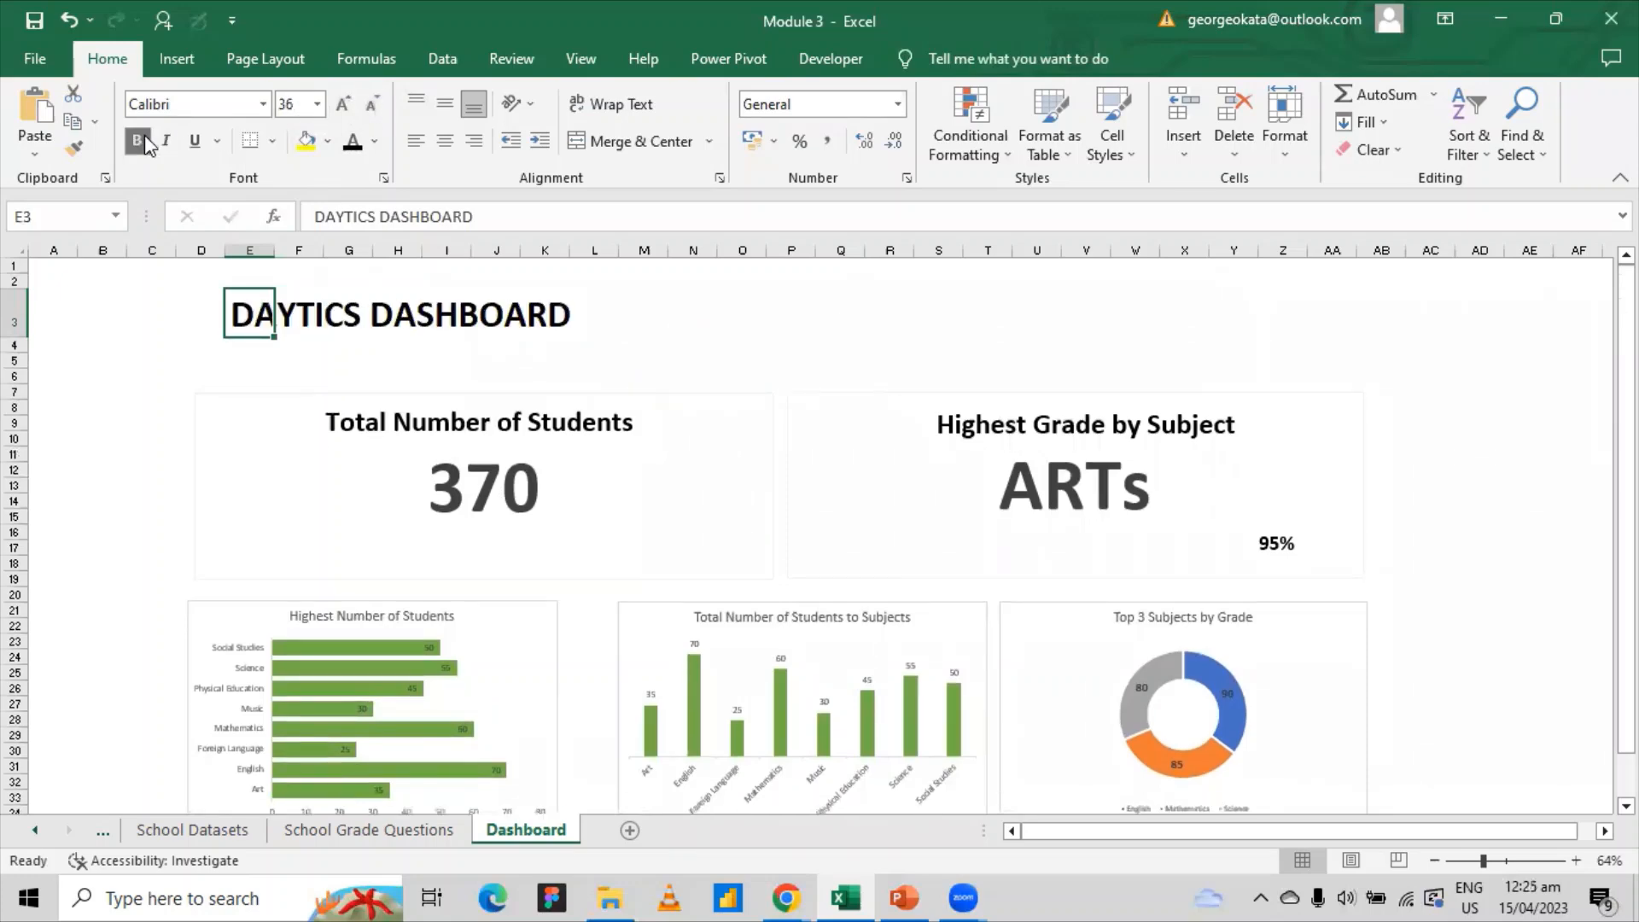
left_click(148, 295)
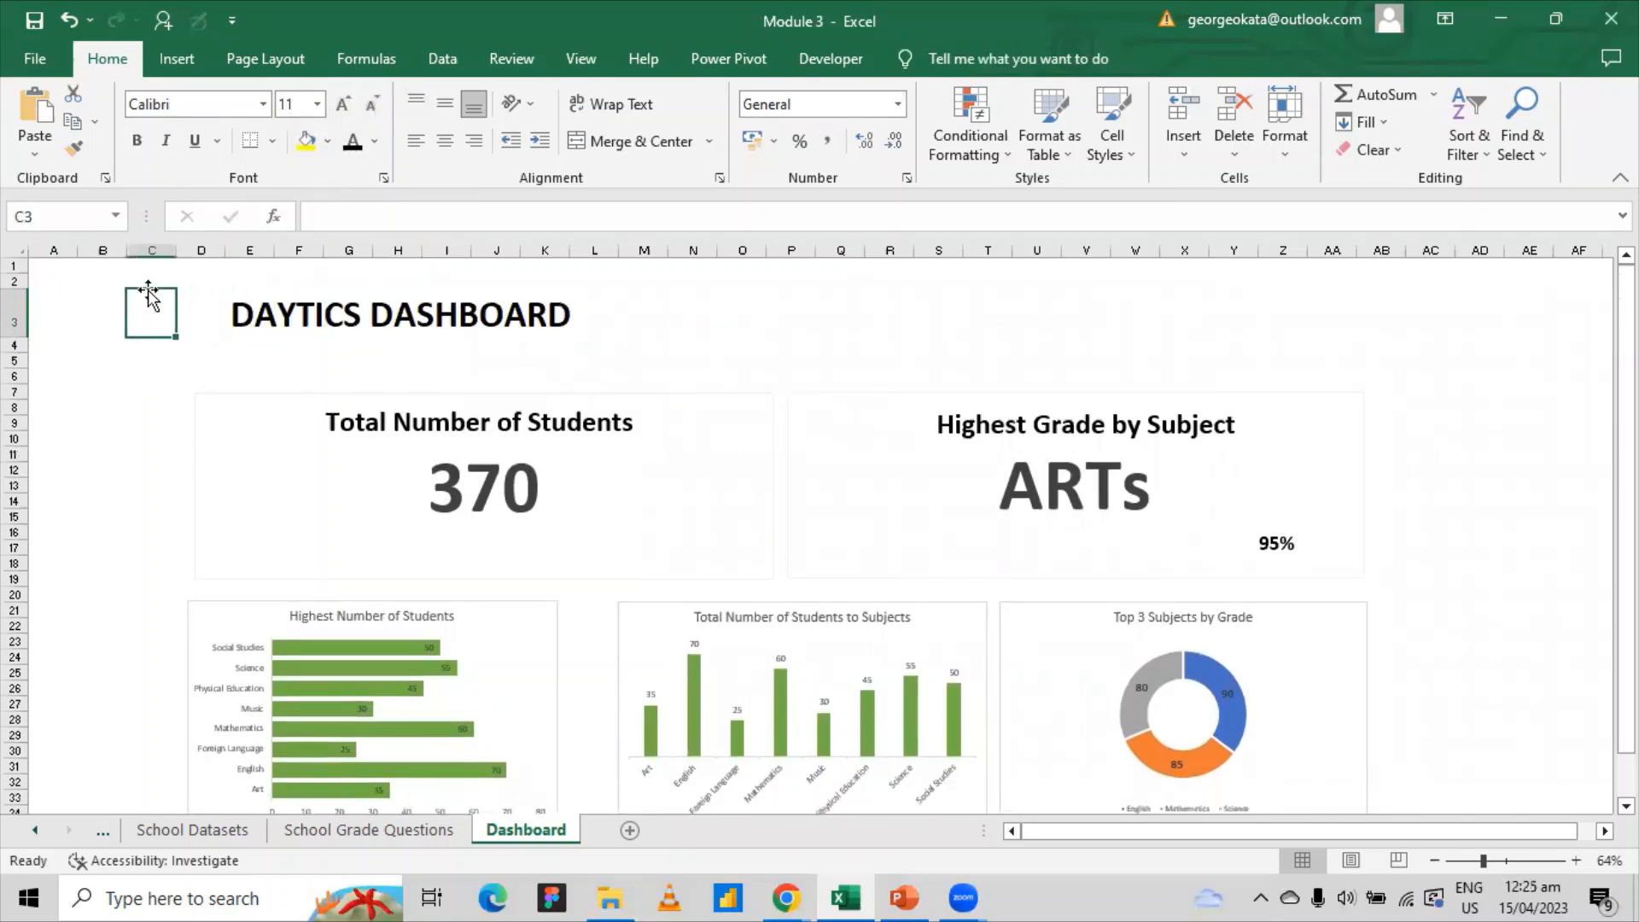
left_click(719, 344)
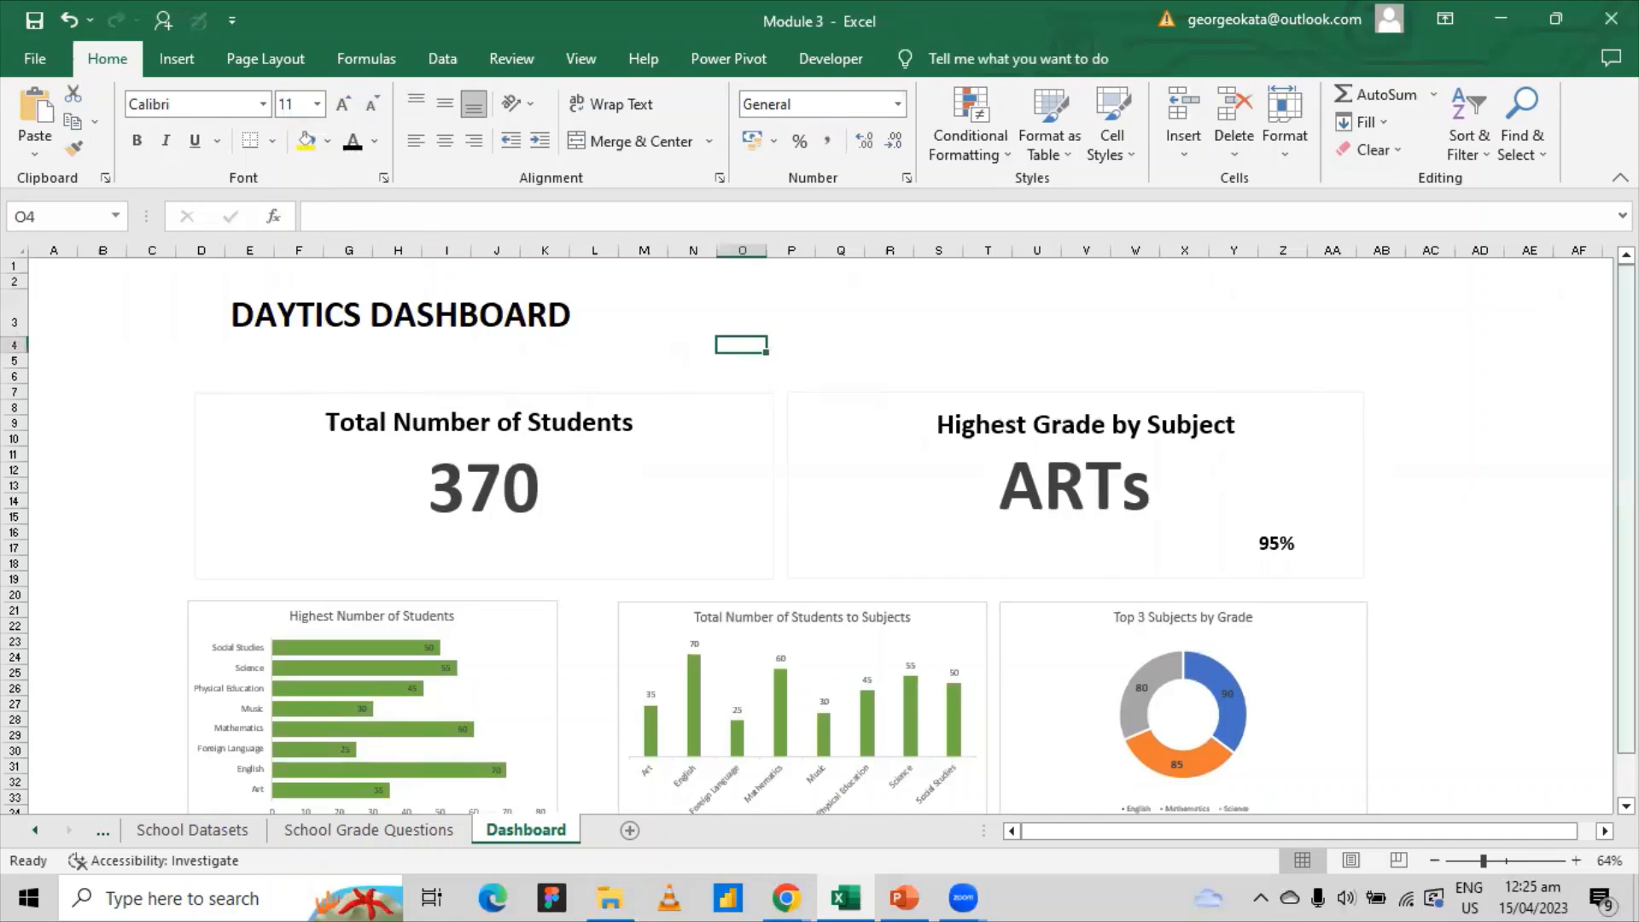
- Extend the left edge of the first summary card slightly to line up with the chart below it
left_click_drag(1627, 386, 1626, 375)
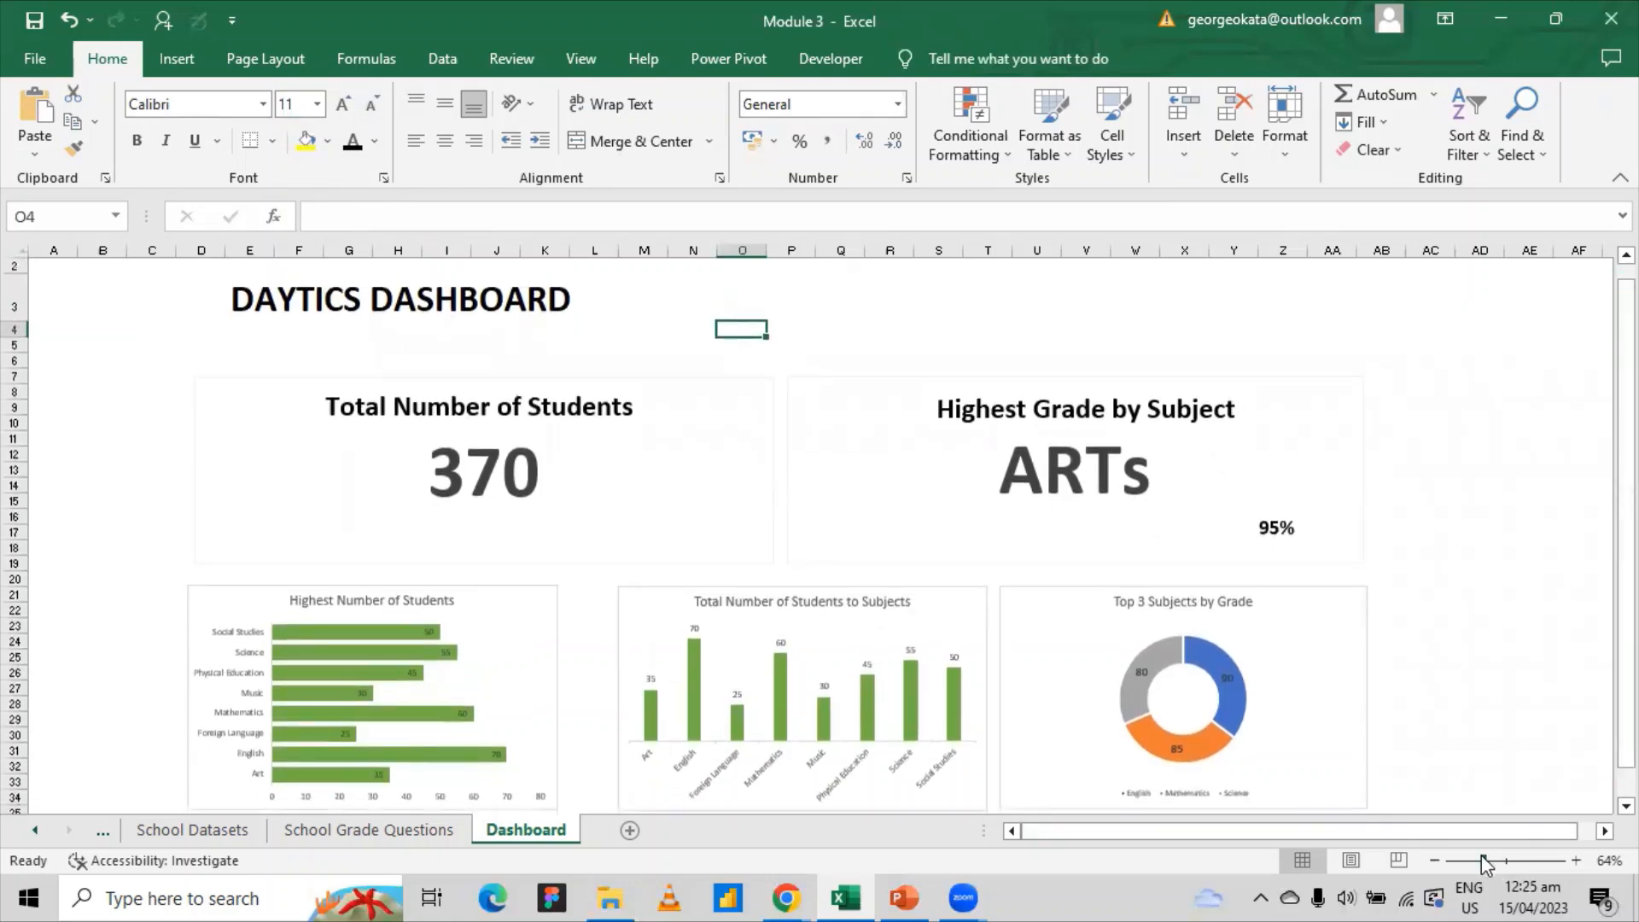
left_click_drag(1483, 859, 1479, 859)
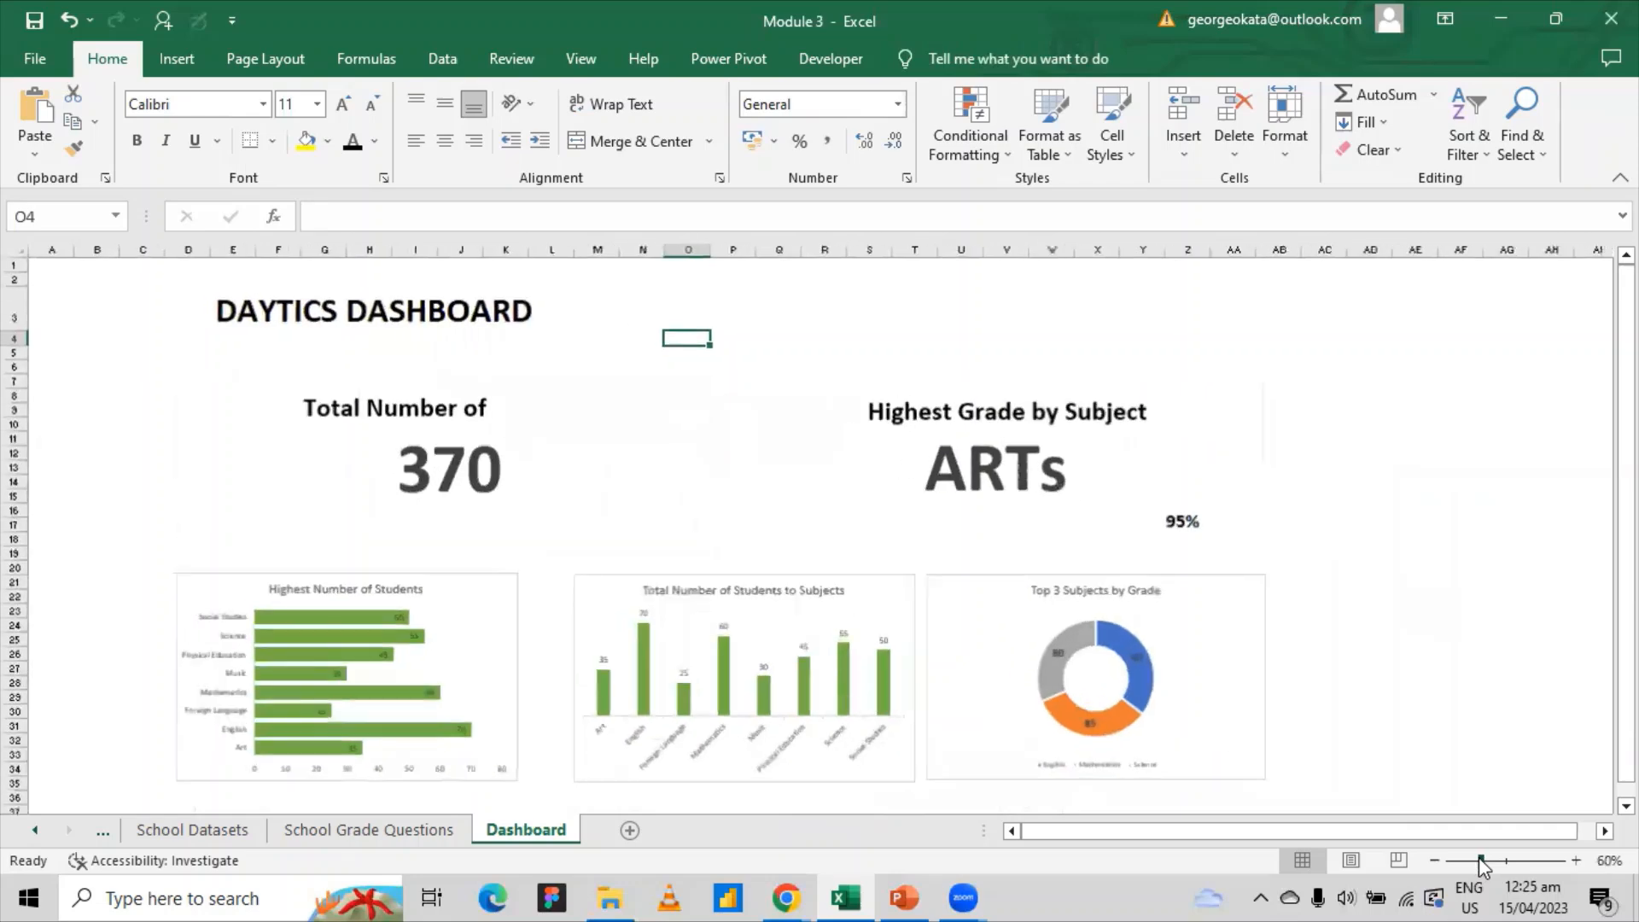
left_click(1431, 626)
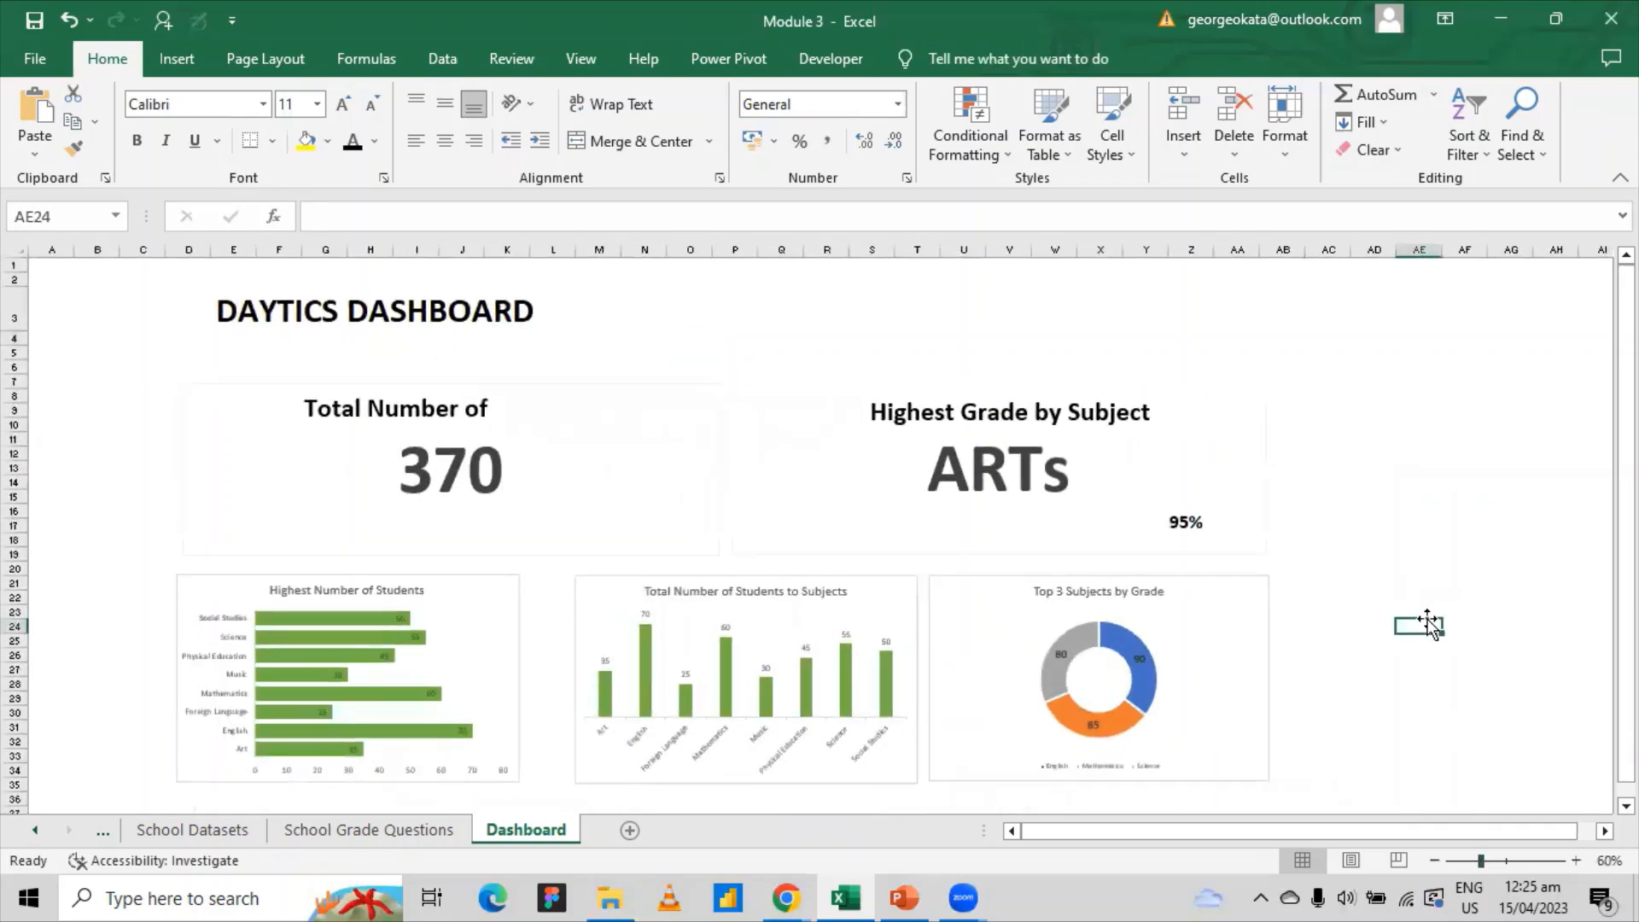
double_click(1430, 621)
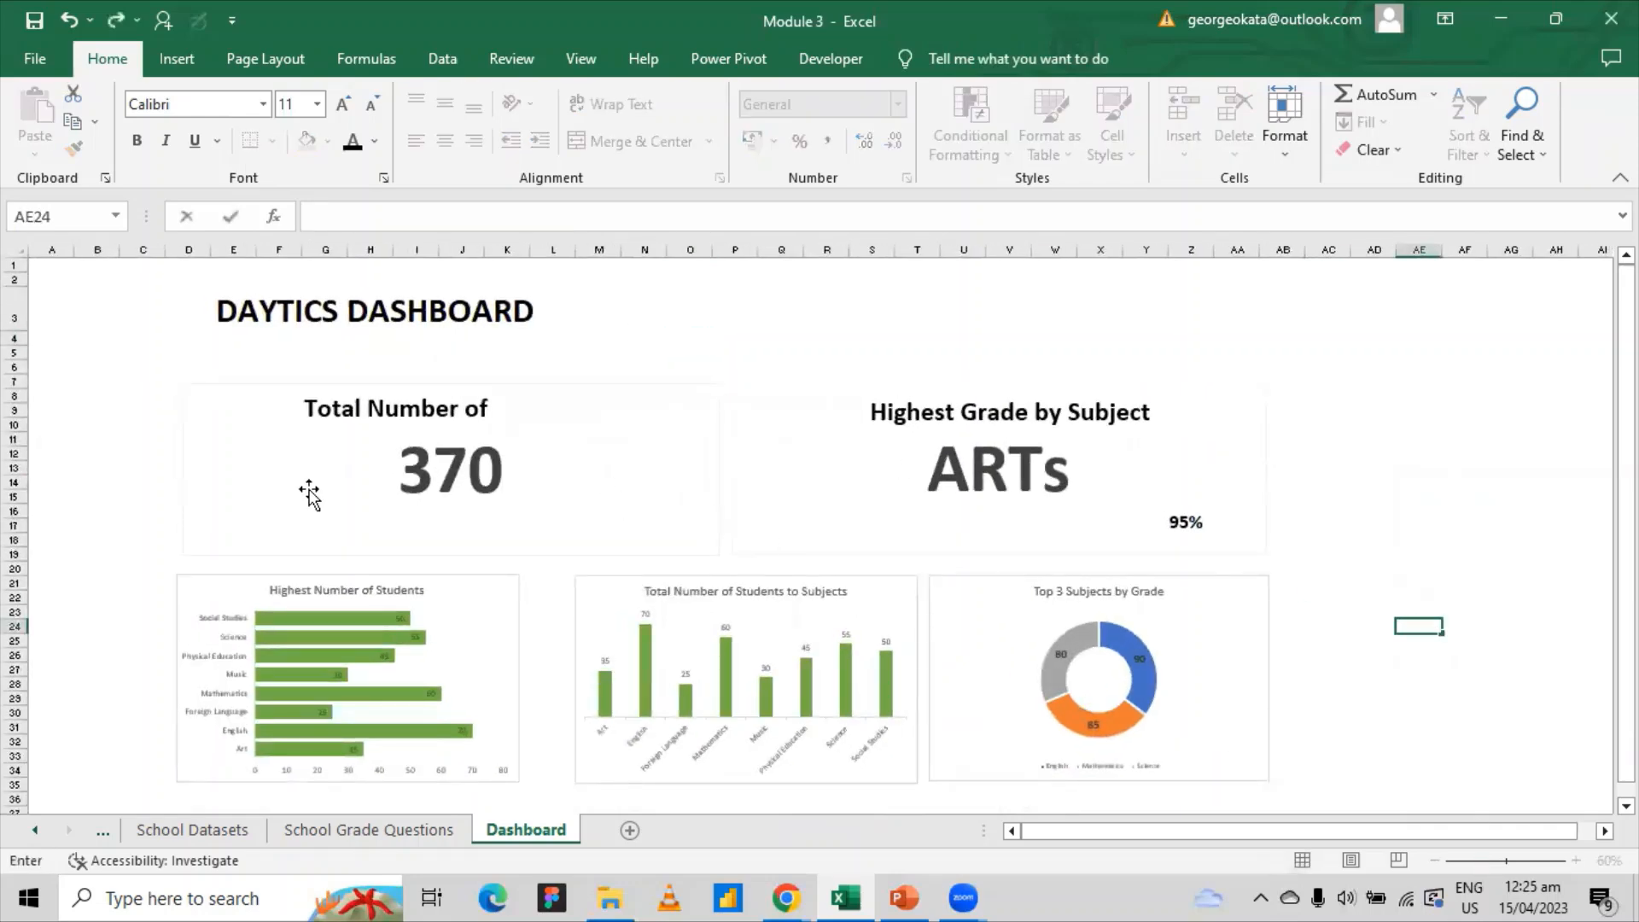
left_click(216, 502)
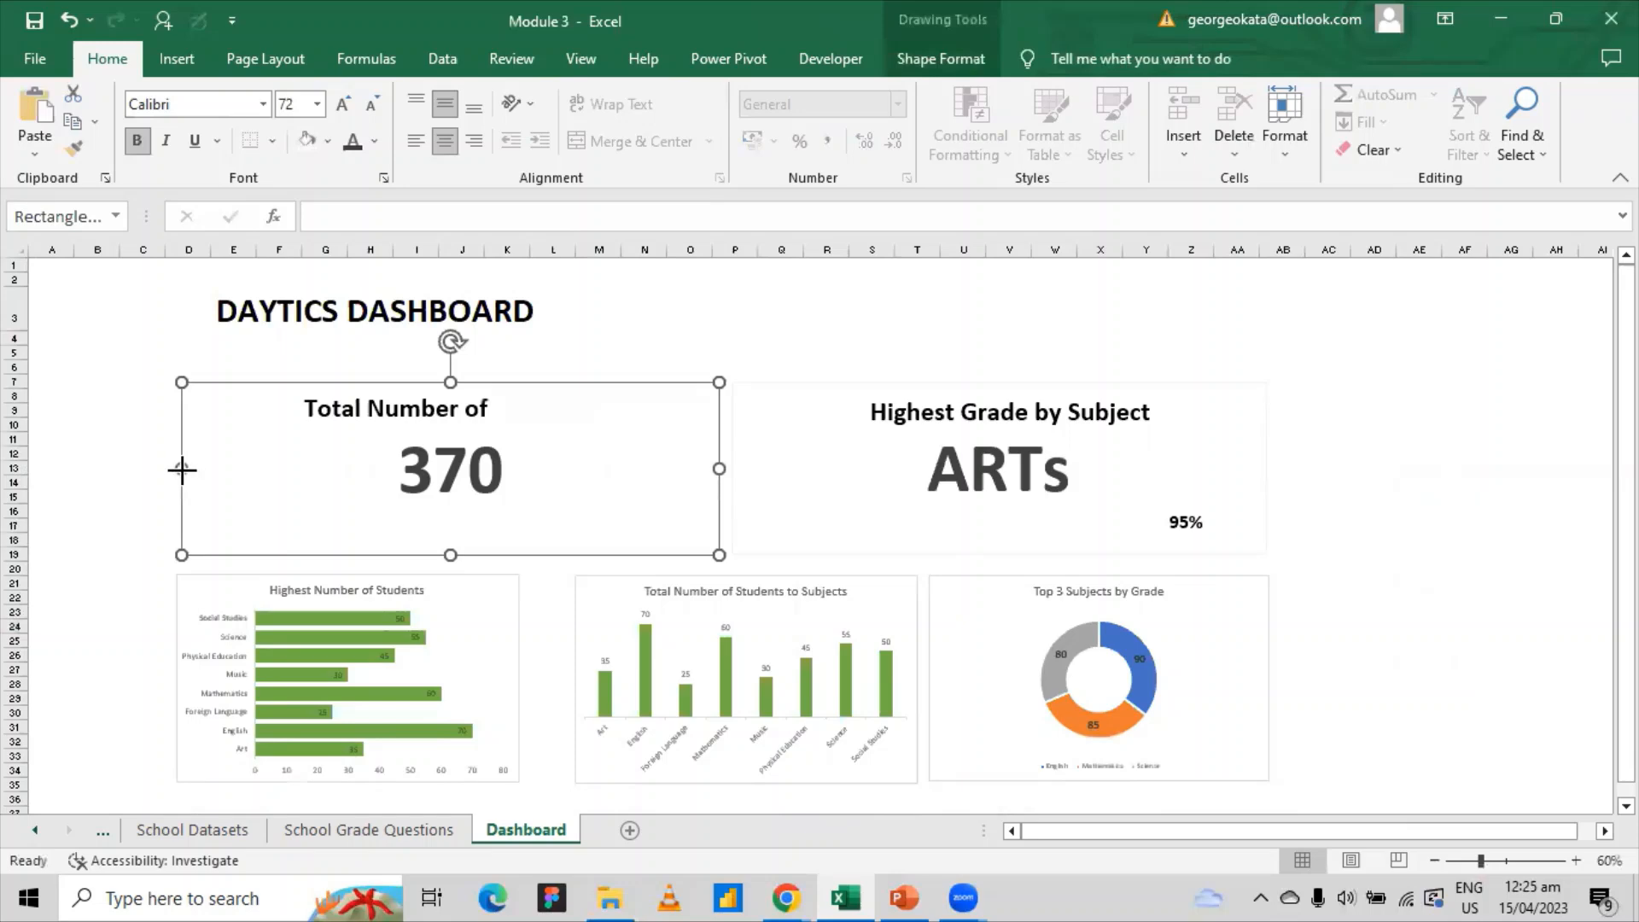
left_click_drag(182, 469, 177, 472)
left_click(141, 454)
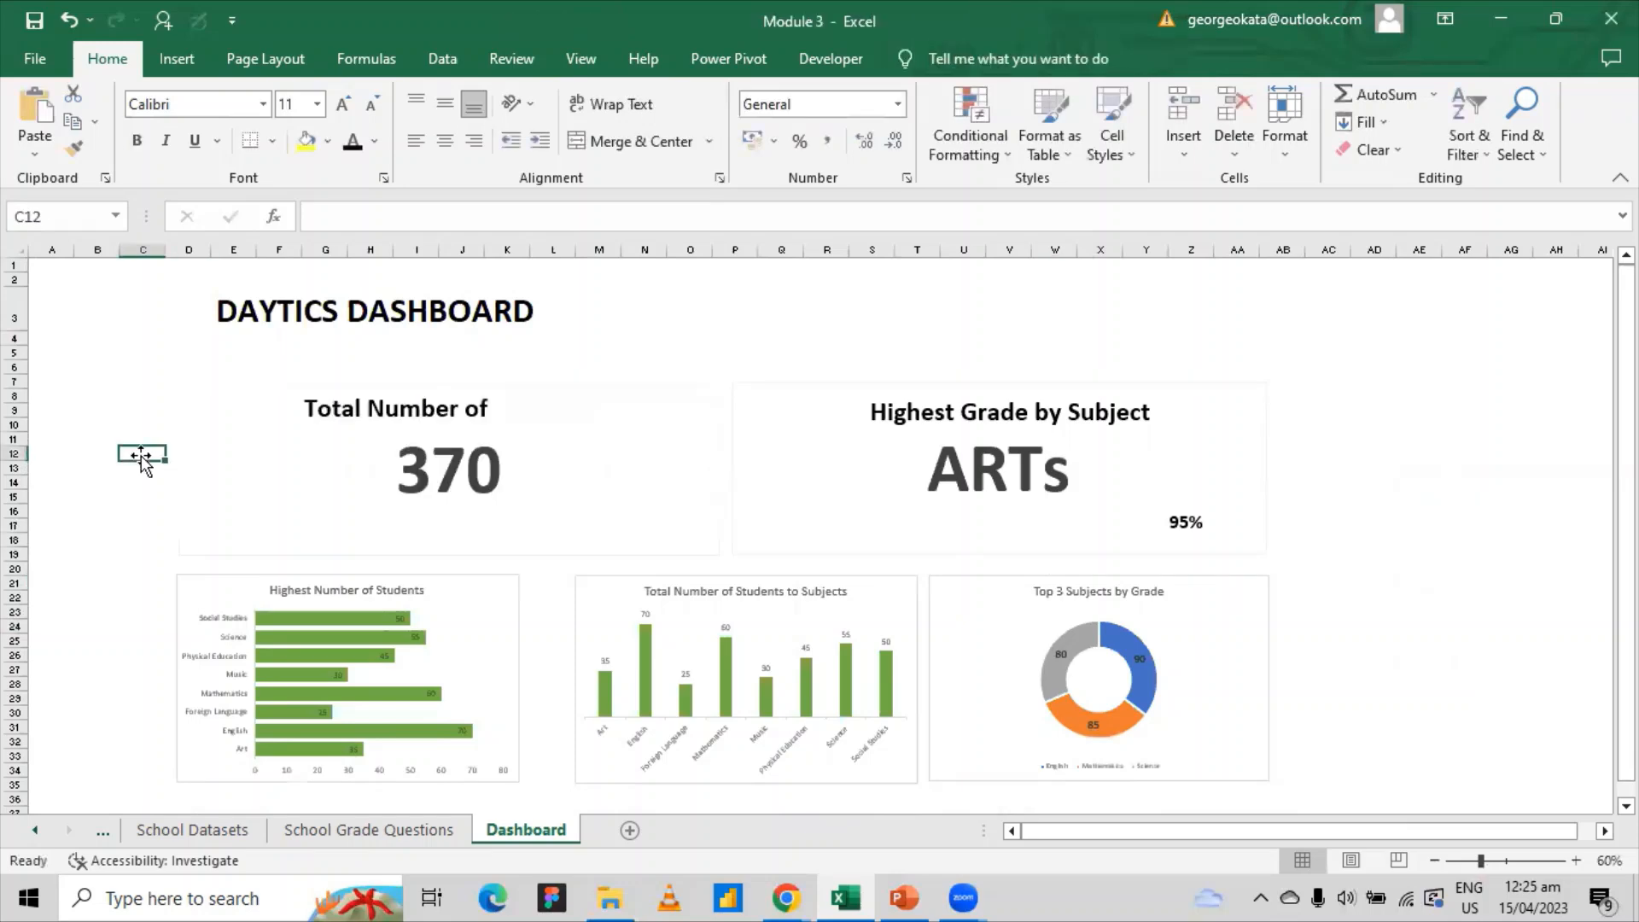
- Widen the first card's heading text box so the full "Total Number of Students" text fits on one line
left_click(437, 395)
left_click_drag(600, 407, 654, 404)
left_click(692, 350)
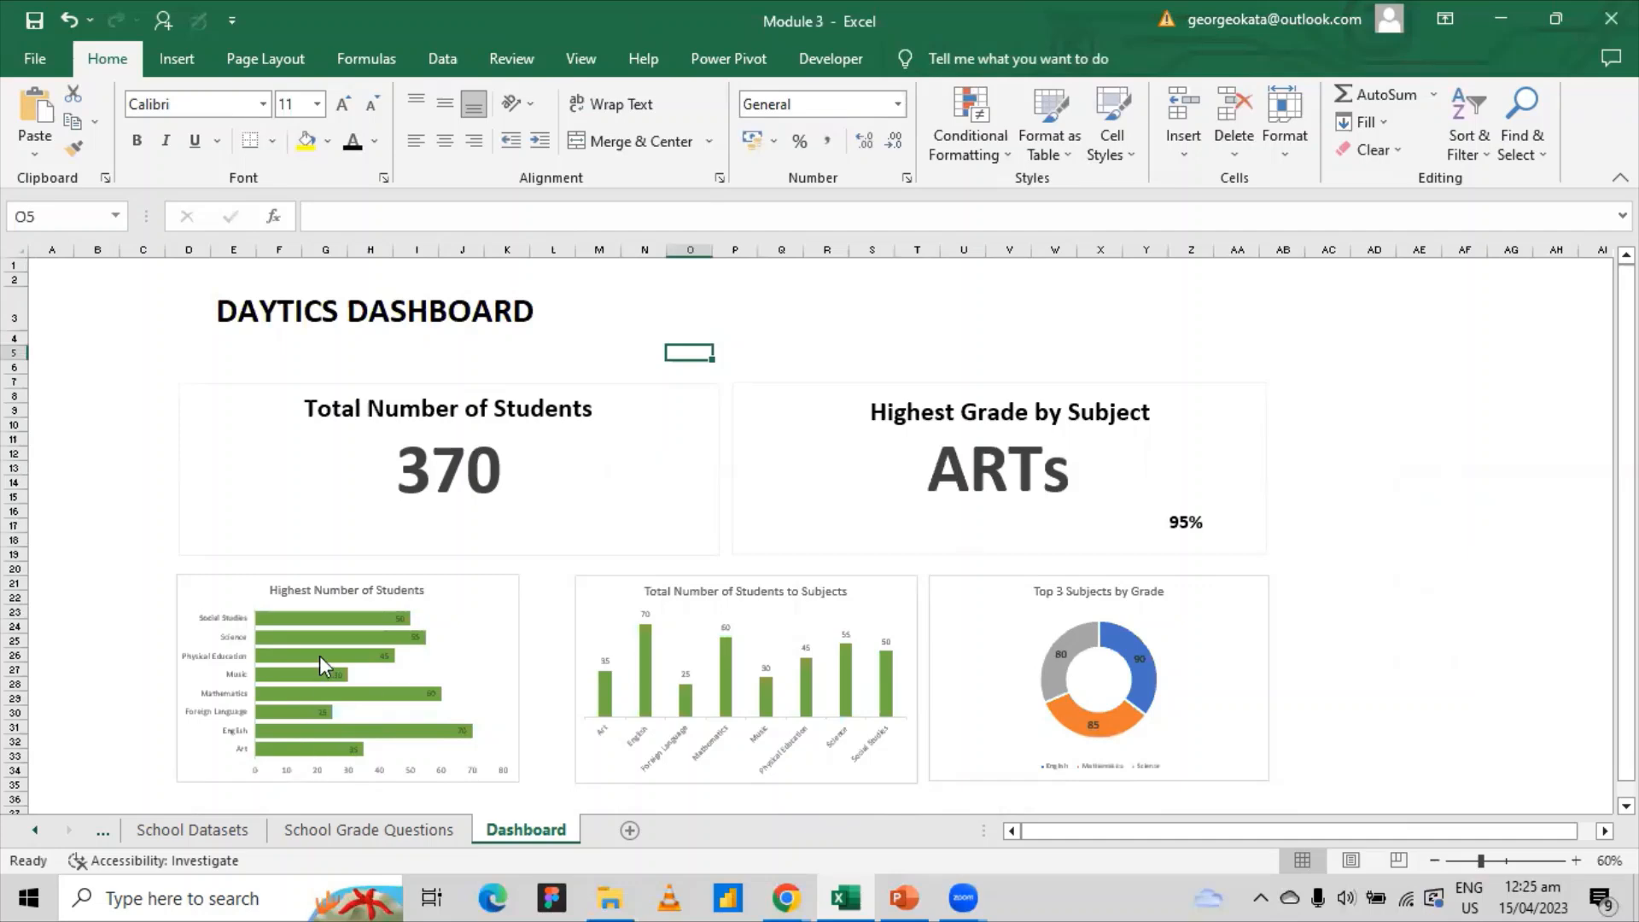
left_click(319, 656)
left_click(691, 647)
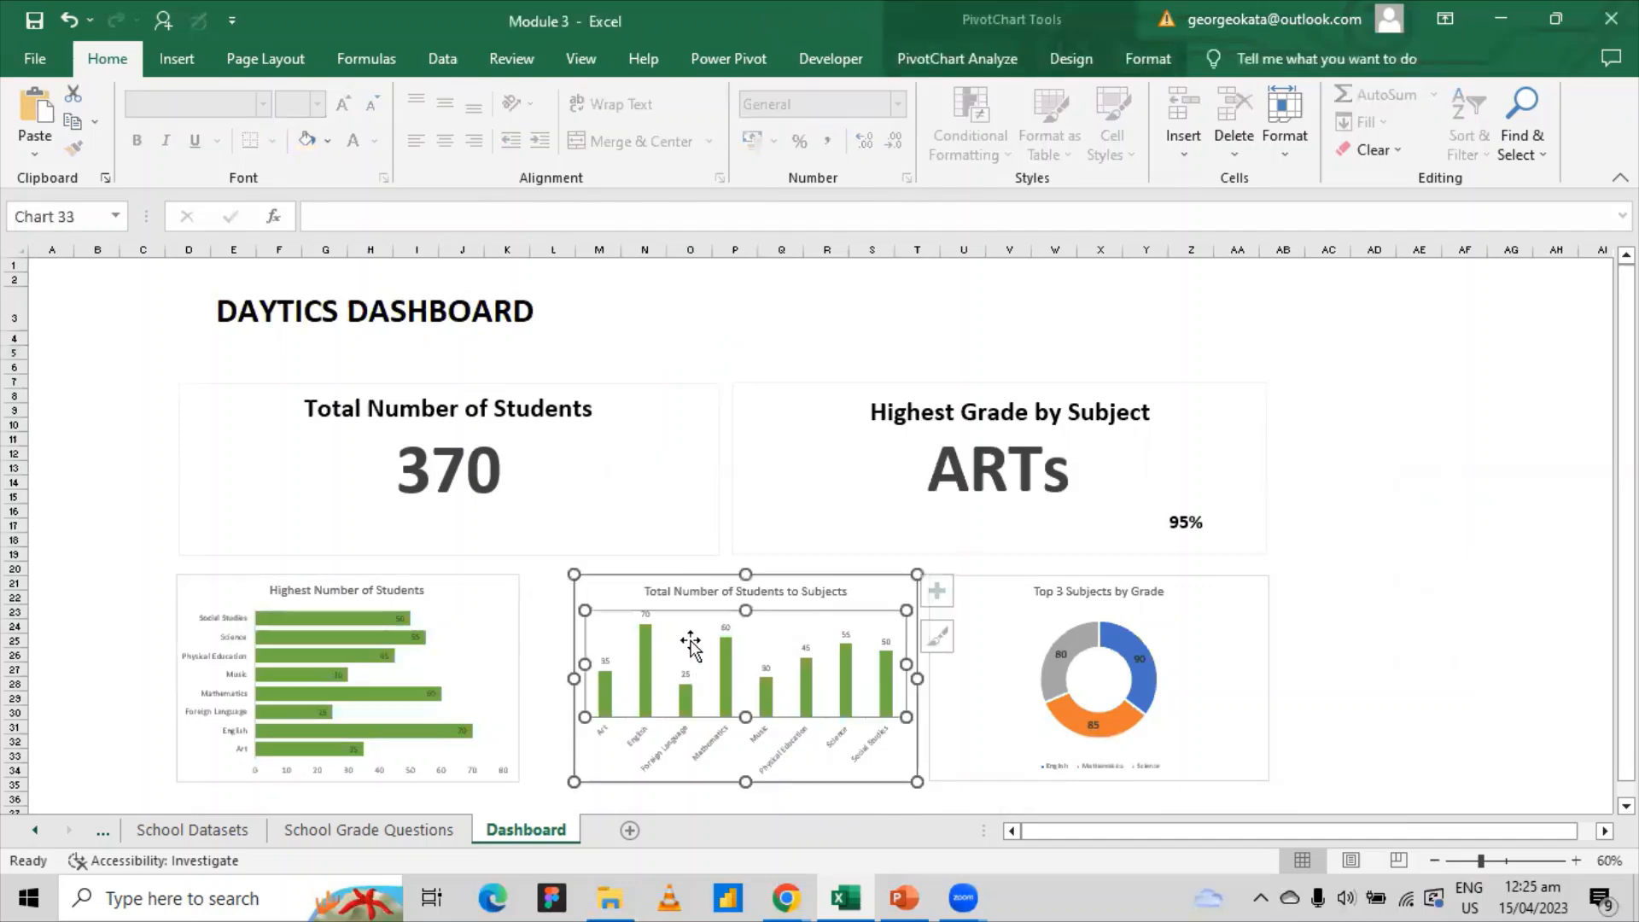
left_click(1048, 659)
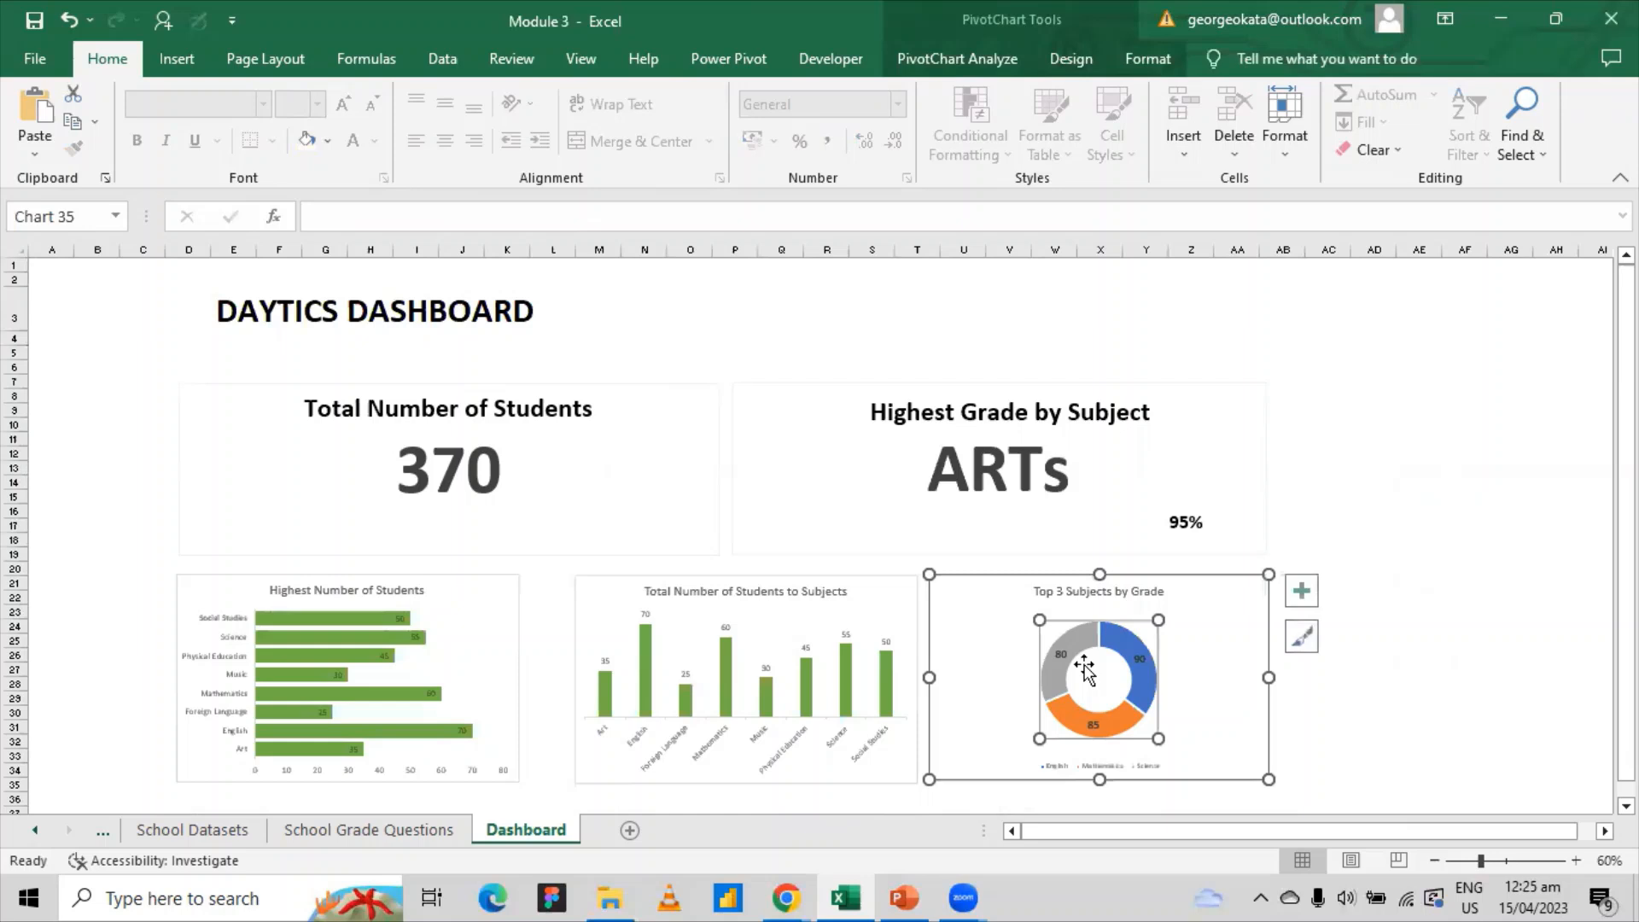
left_click(1022, 514)
left_click(466, 444)
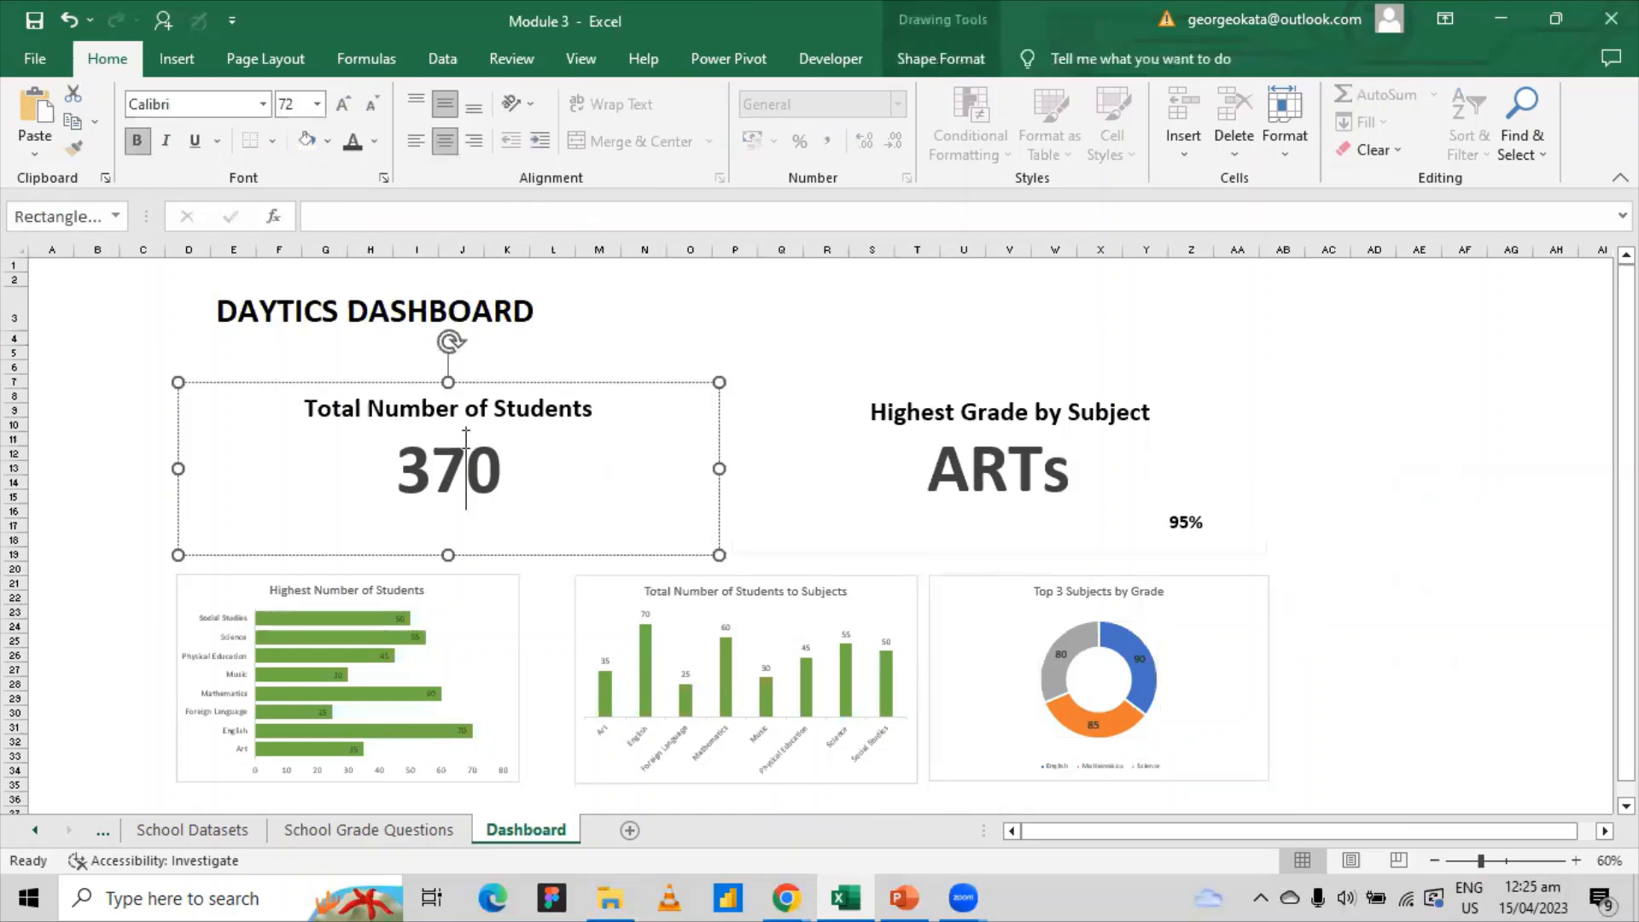
left_click(539, 307)
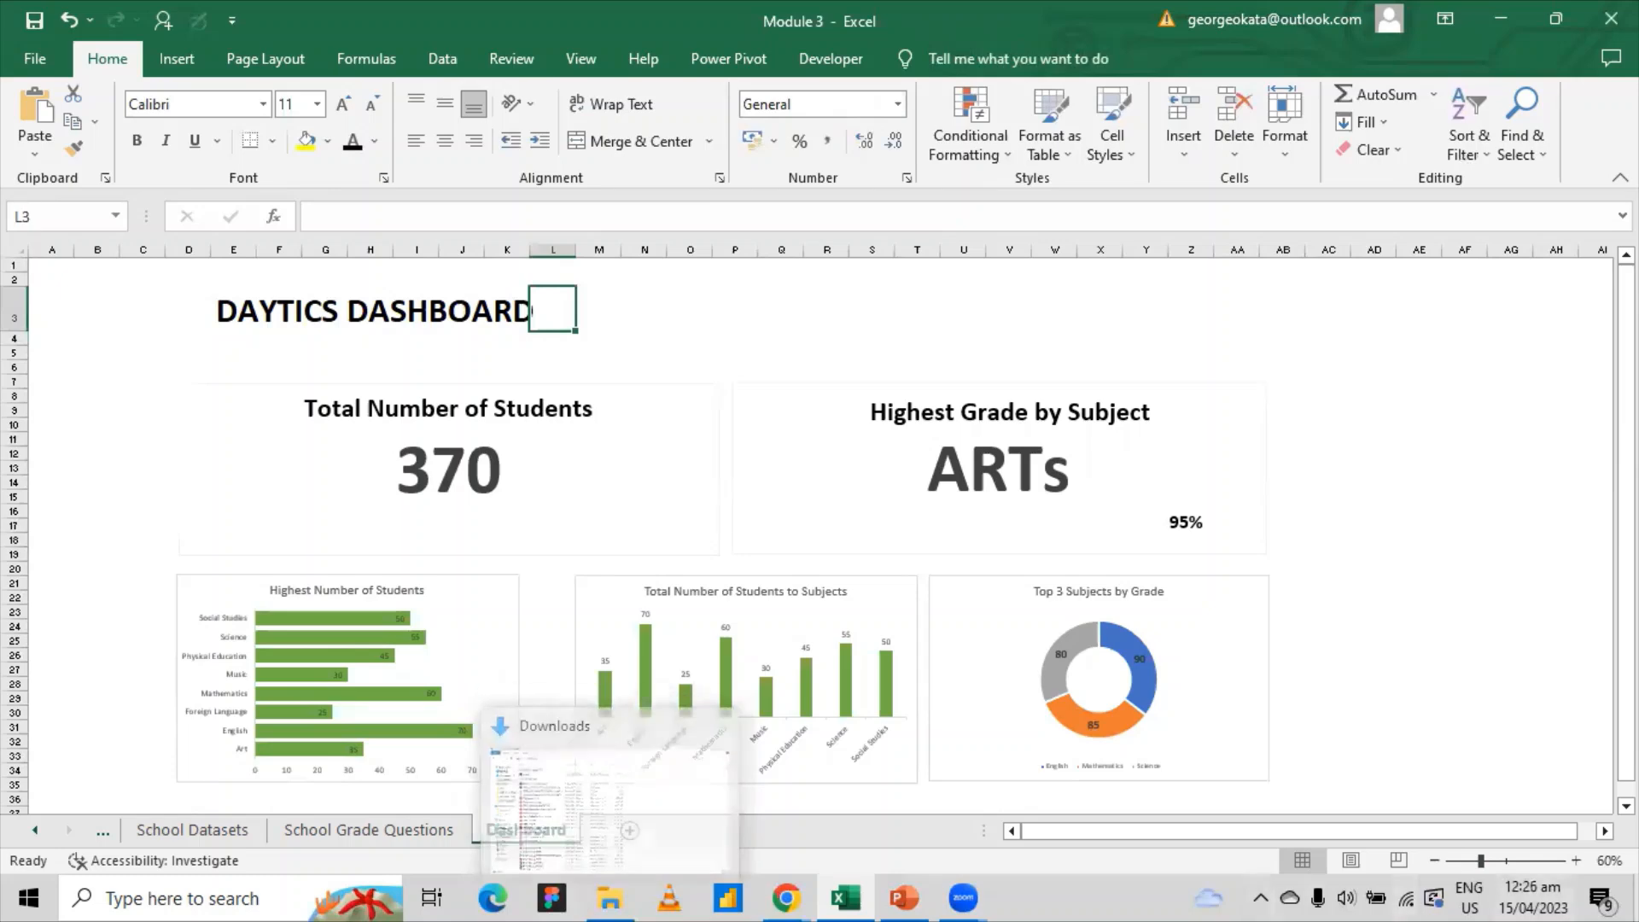
left_click(1502, 860)
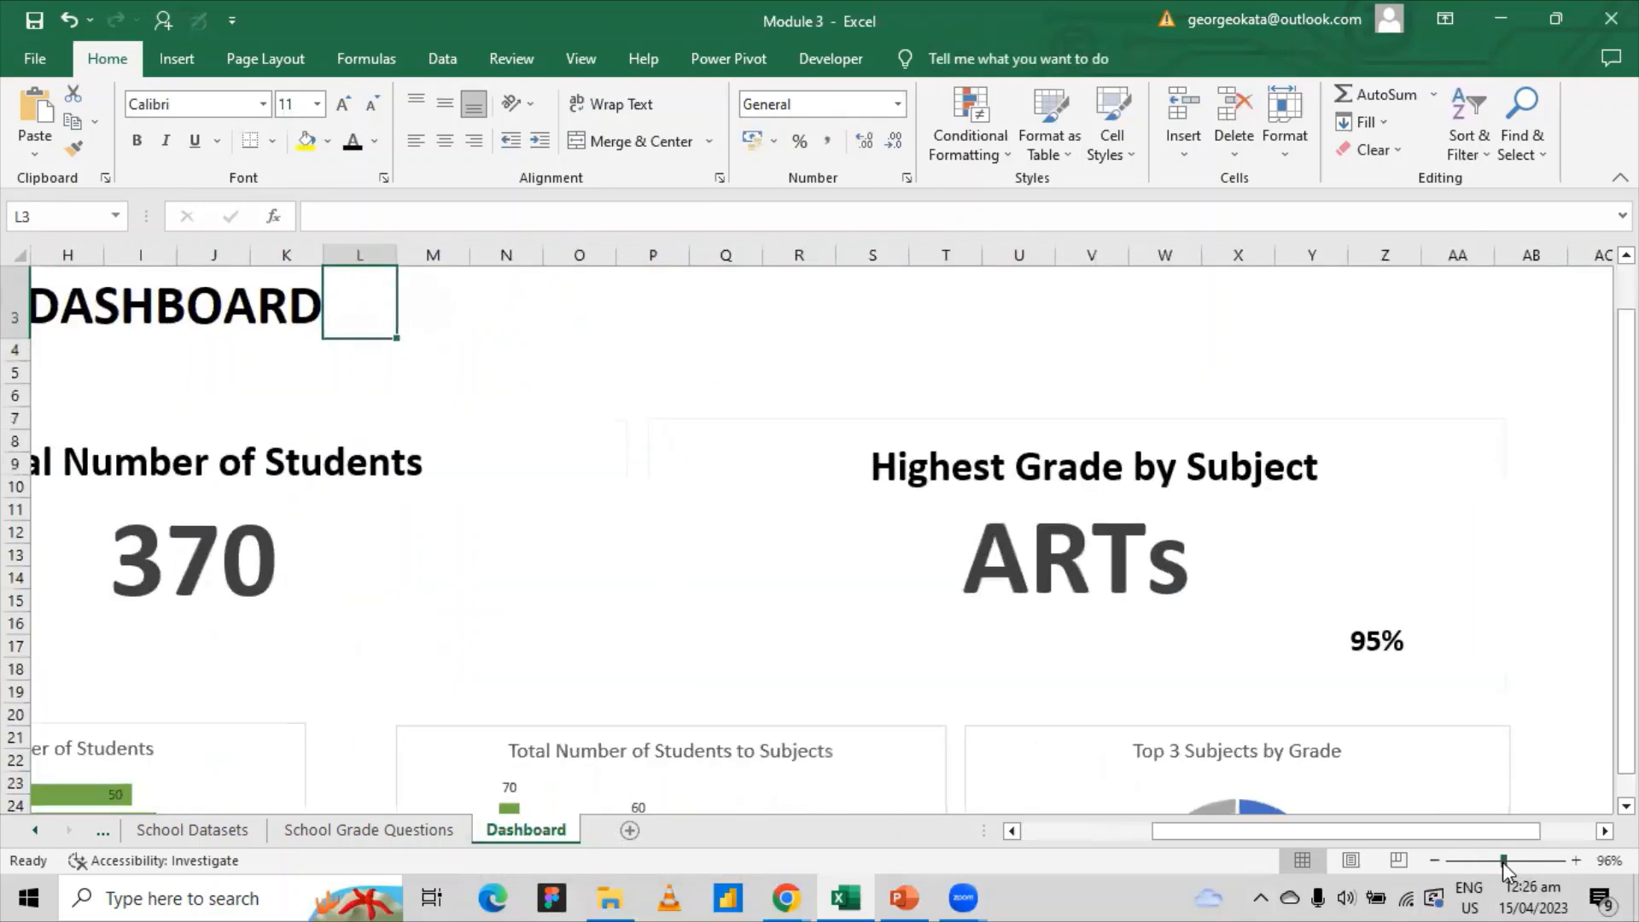
right_click(1479, 864)
left_click(1479, 864)
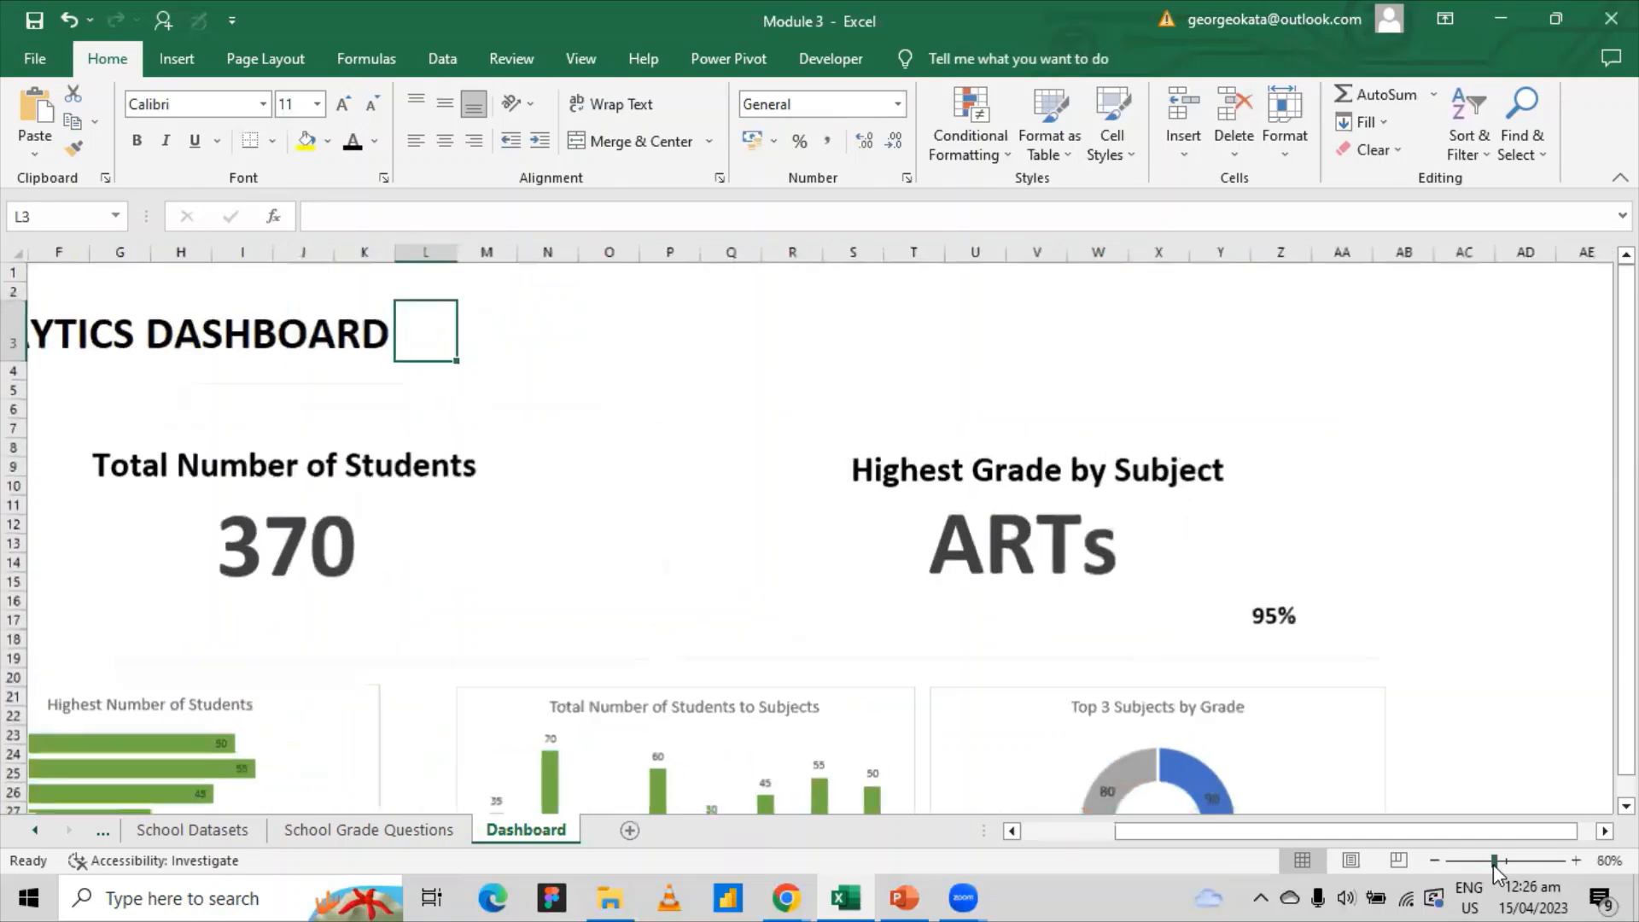